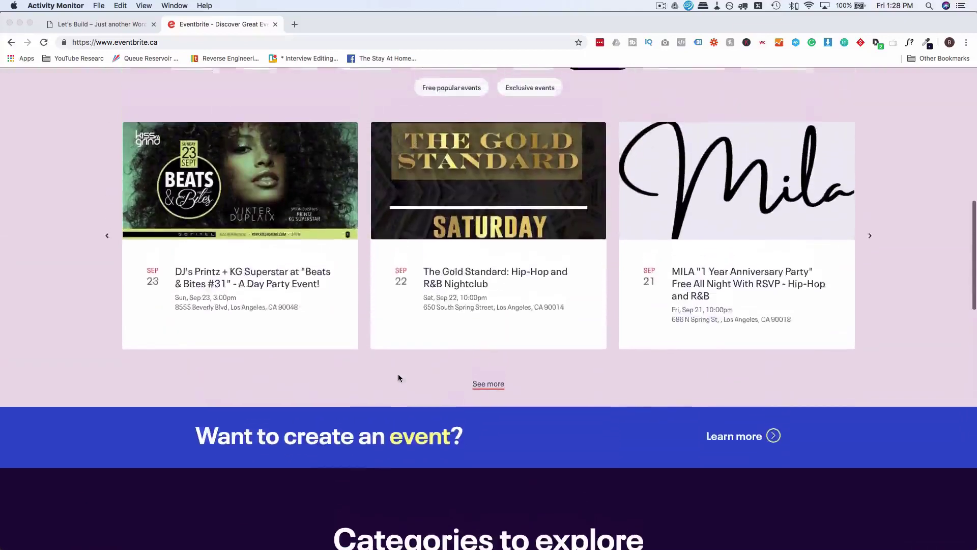
Open the Beats & Bites #31 day party event page from the Eventbrite home page.
scroll(398, 377, down, 2)
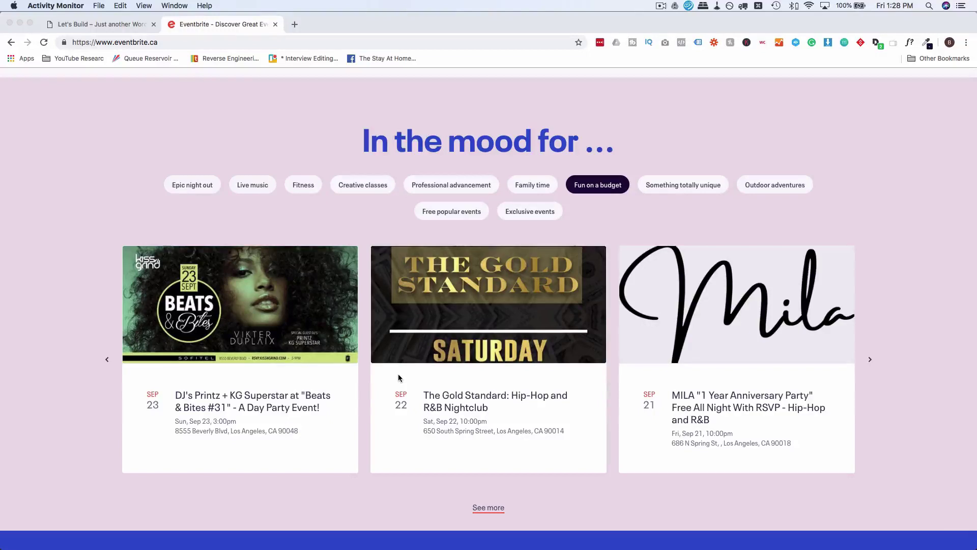
click(260, 400)
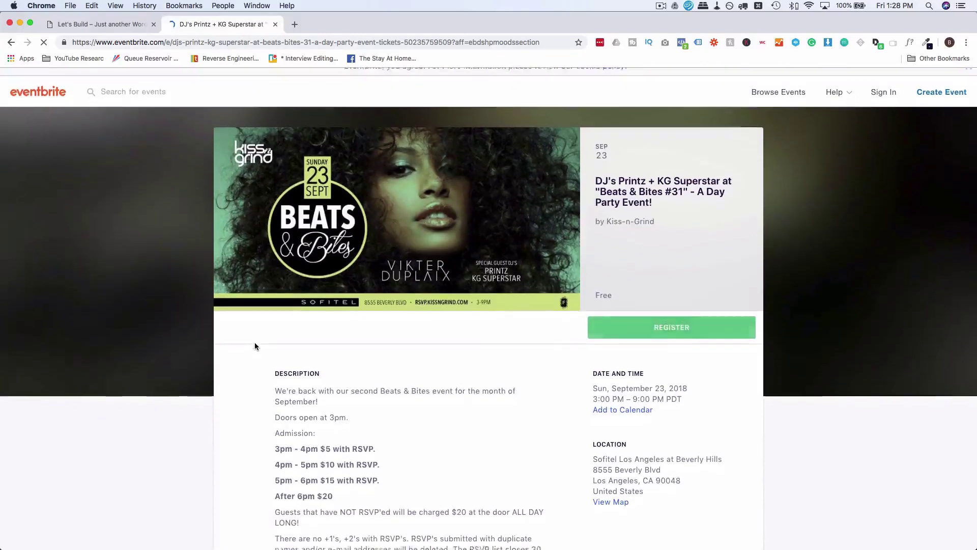
scroll(254, 343, down, 3)
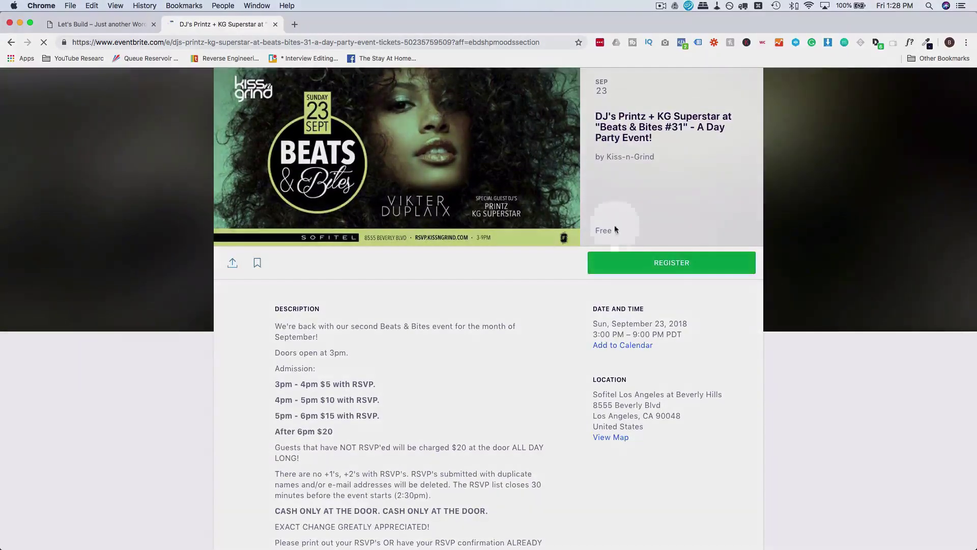
click(620, 231)
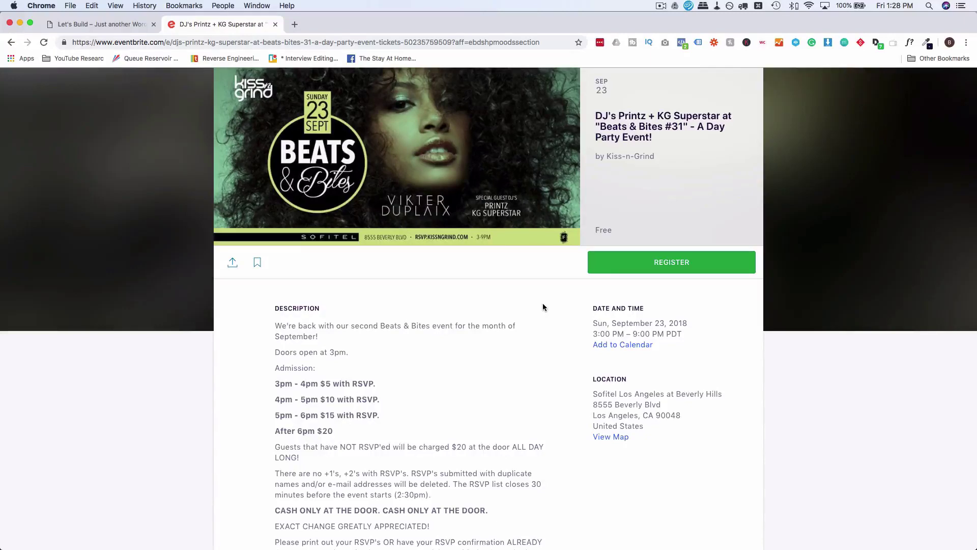
Scroll through the event's description down to the Sofitel venue and map, then back up.
scroll(543, 306, down, 7)
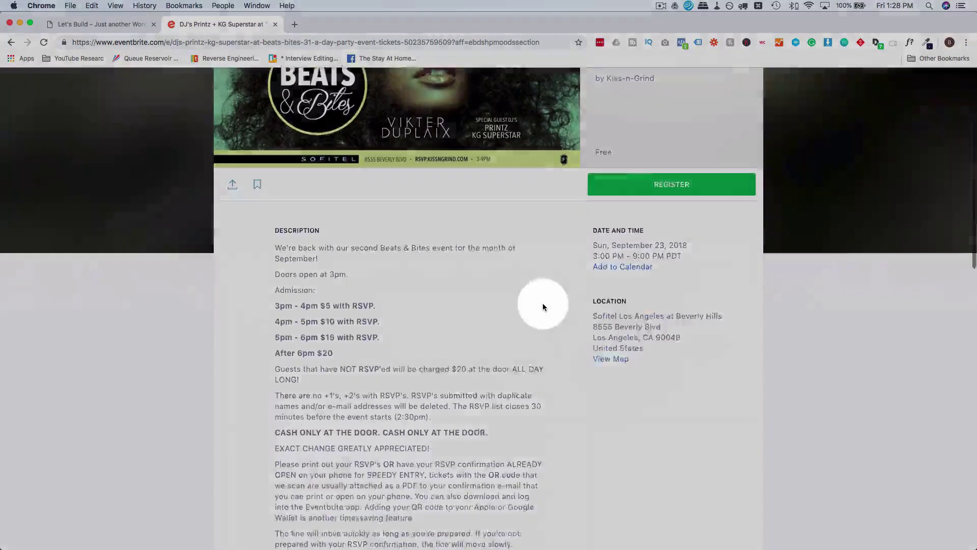
scroll(524, 374, down, 4)
scroll(524, 375, down, 12)
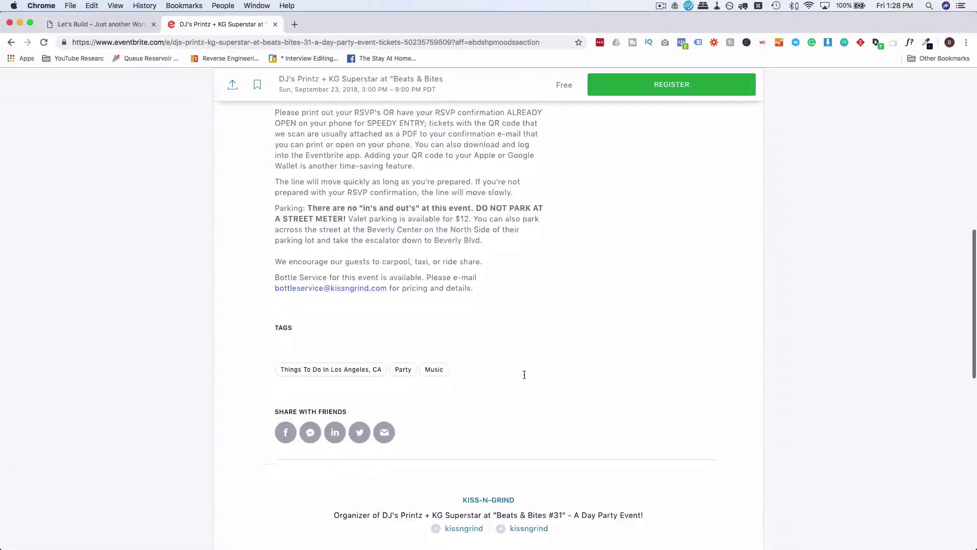
scroll(524, 376, down, 11)
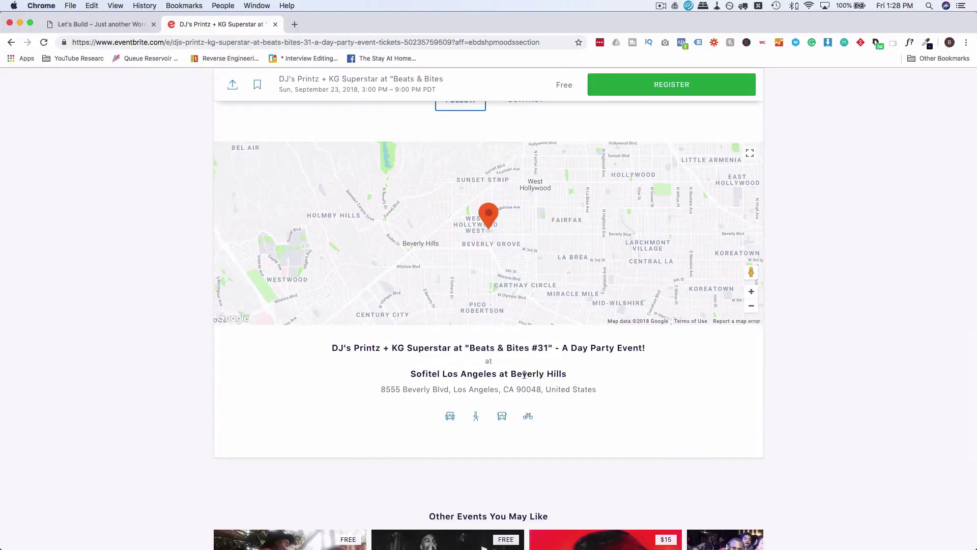
right_click(524, 374)
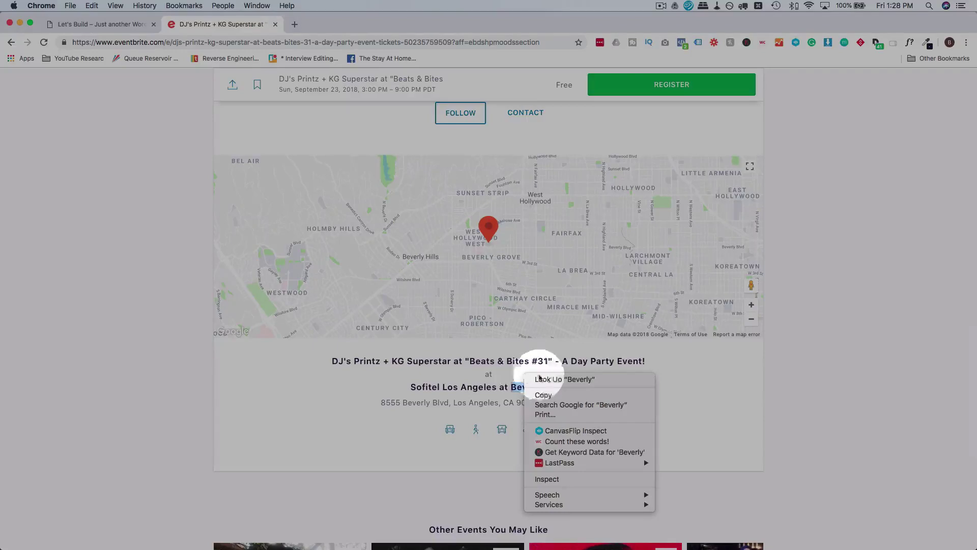
click(683, 380)
scroll(606, 401, up, 20)
scroll(608, 405, down, 1)
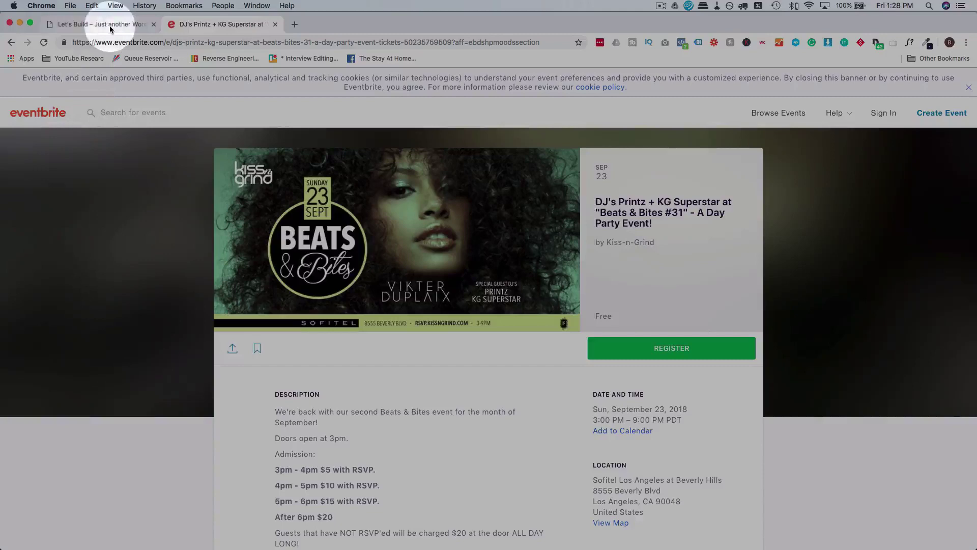
Switch to the eventbeam.com 'Let's Build' site and scroll through its homepage.
click(109, 25)
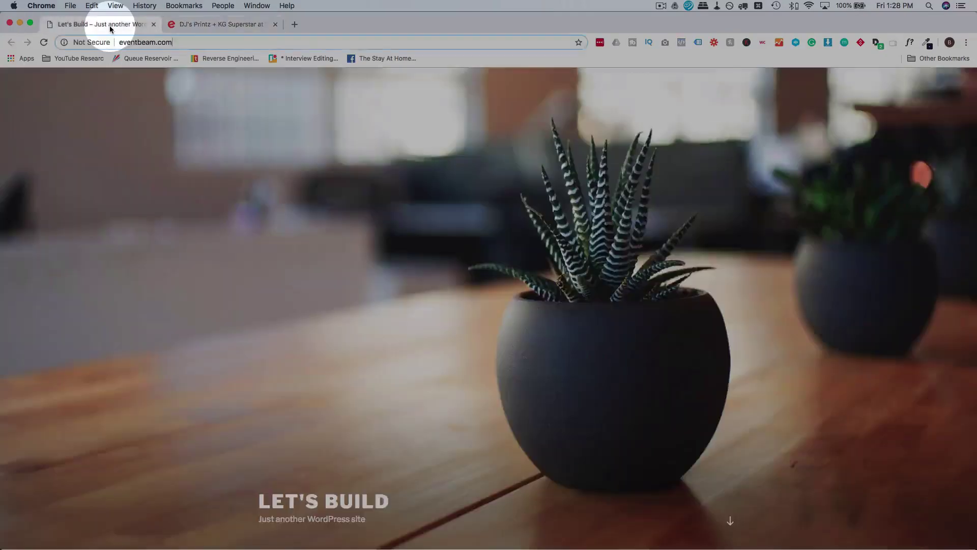
scroll(191, 191, down, 7)
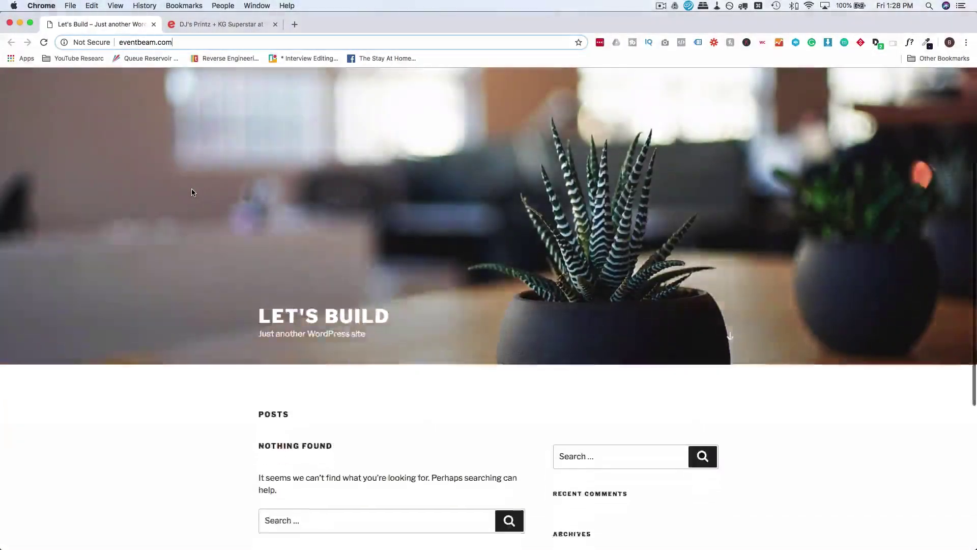
scroll(191, 192, down, 3)
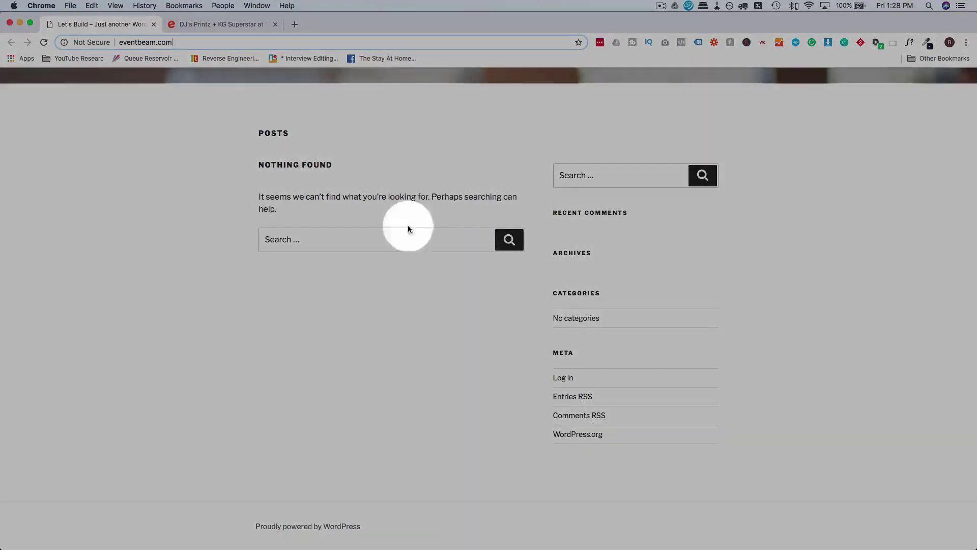
scroll(312, 395, up, 1)
scroll(311, 390, up, 15)
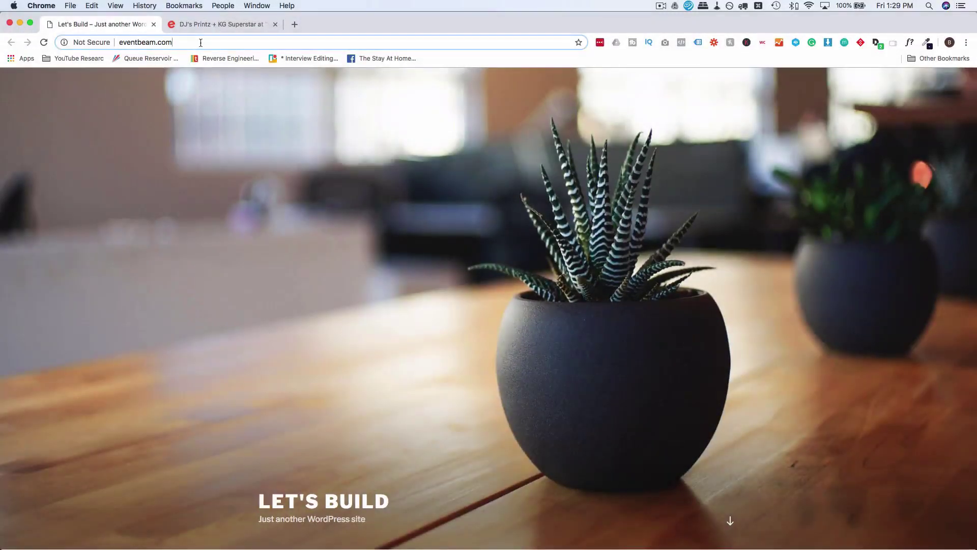
Go to eventbeam.com/wp-admin to load the WordPress admin Dashboard.
click(201, 43)
text(/wp-admin)
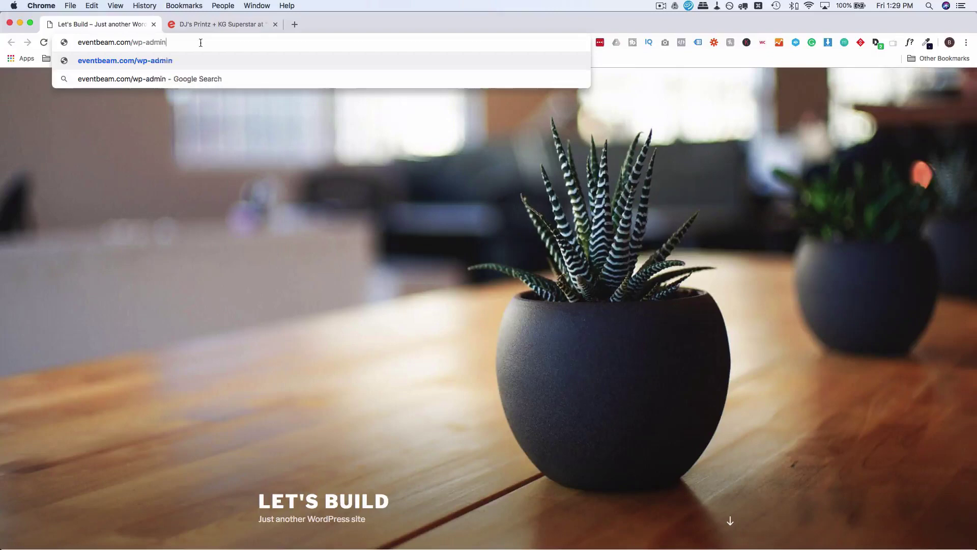
key(Return)
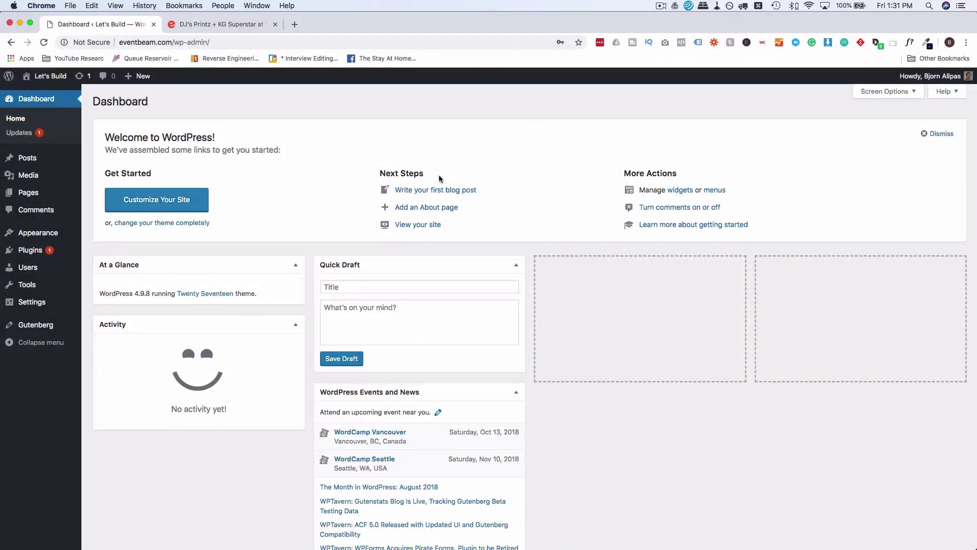
Search Add Plugins for 'wp event manager', then install and activate WP Event Manager.
mouse_move(32, 253)
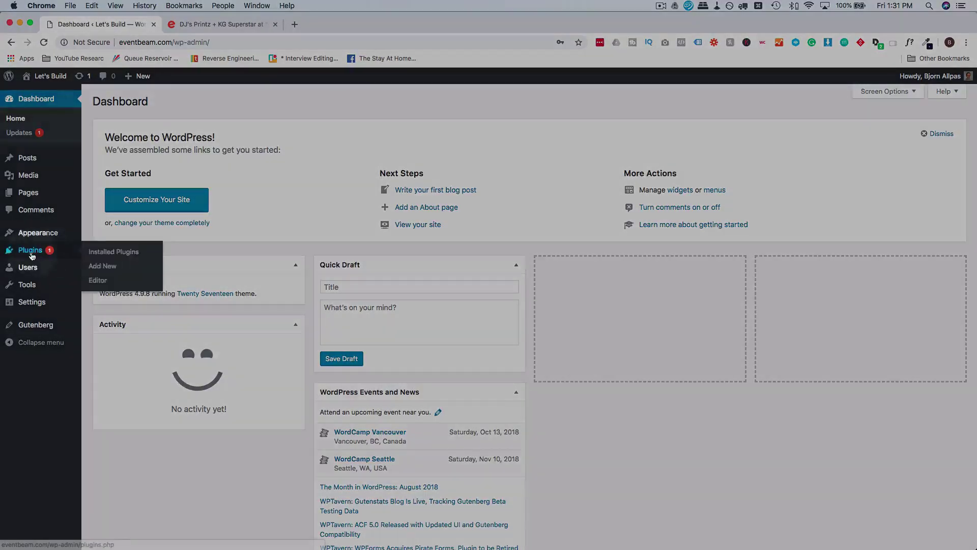
click(104, 267)
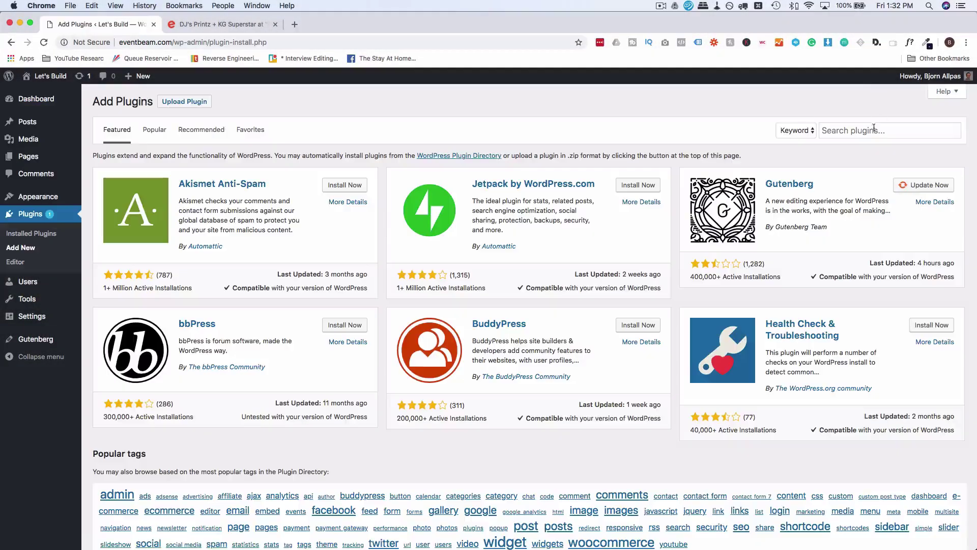
click(873, 130)
text(wp event)
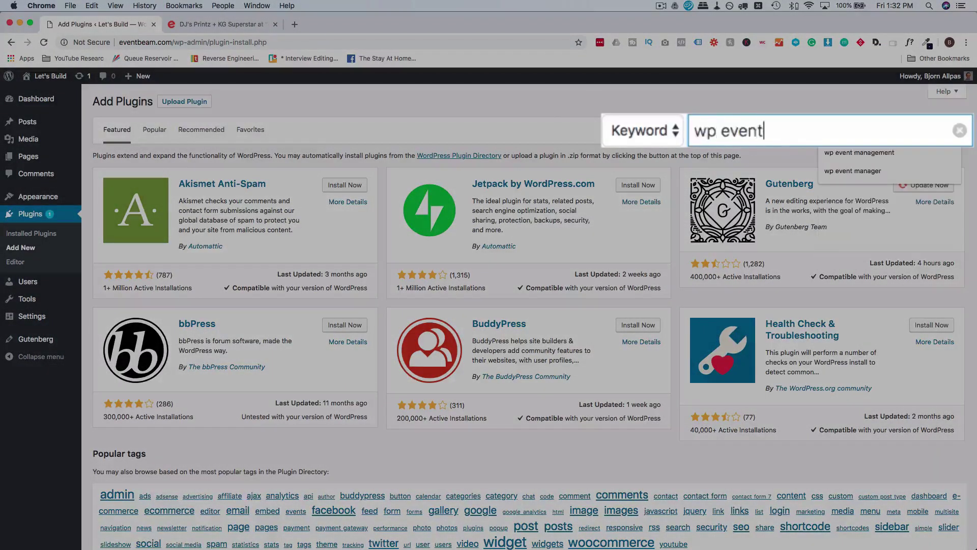
text( manager)
key(Return)
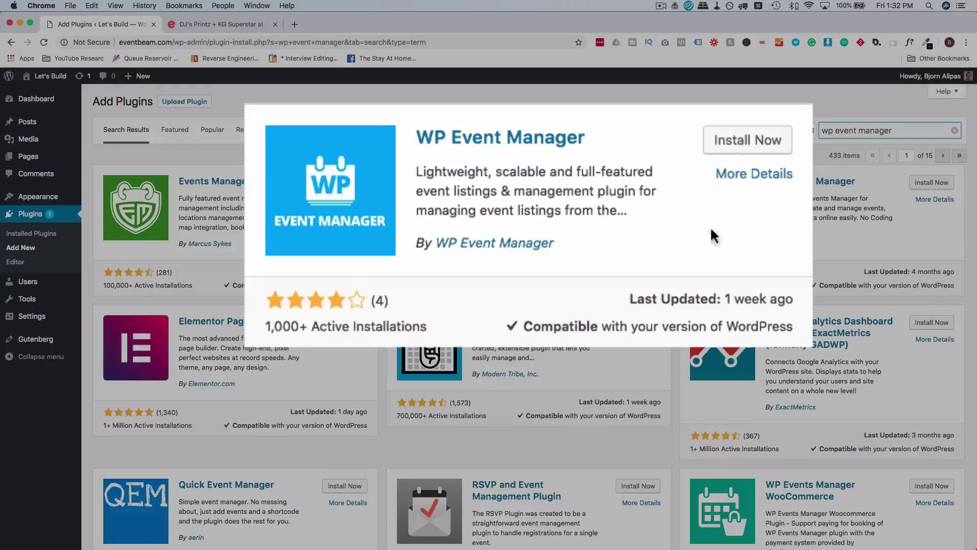
click(639, 182)
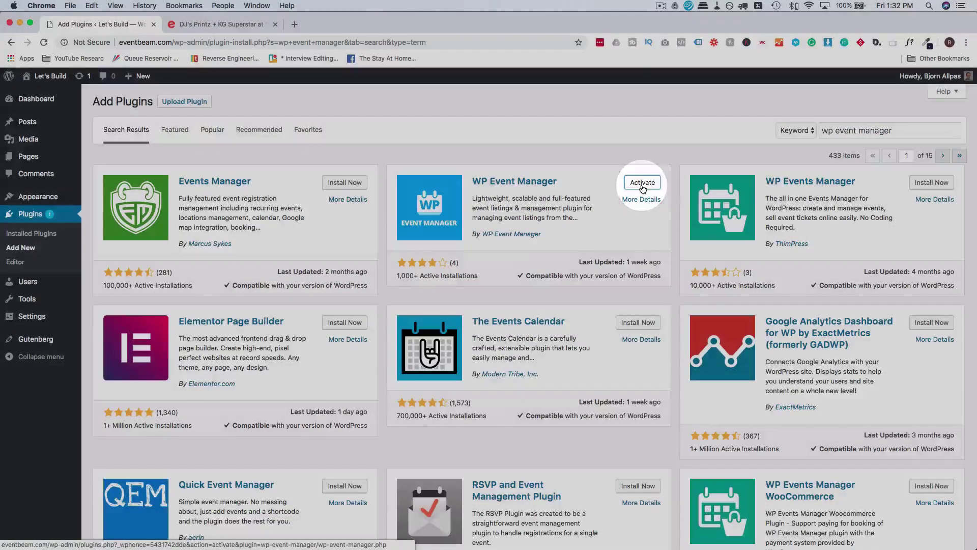
click(643, 183)
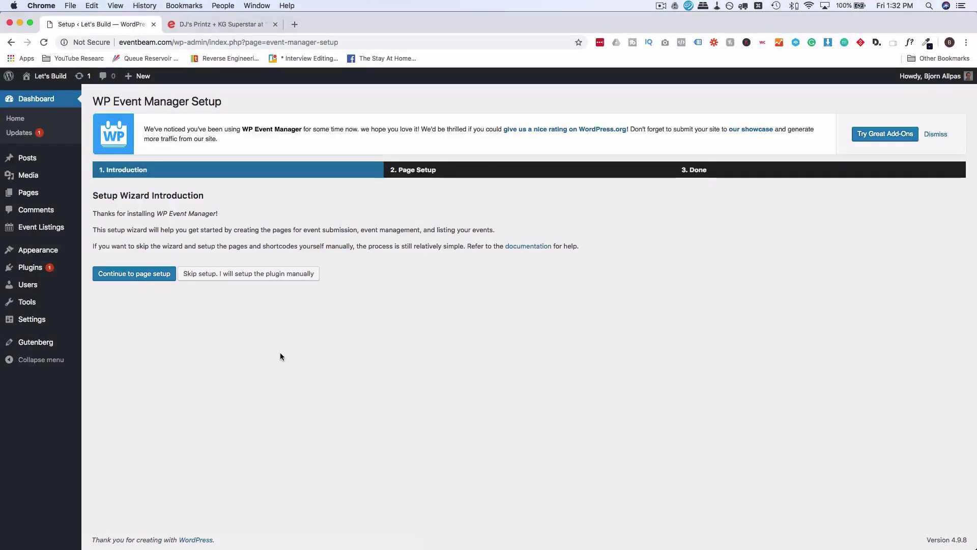
Continue to the wizard's page setup step and review the Post an Event and Events titles.
click(122, 274)
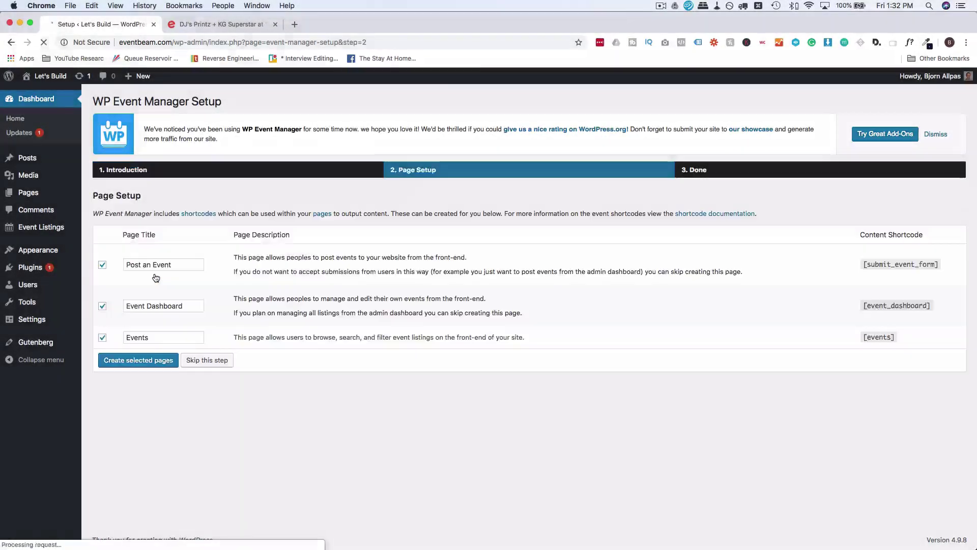
click(137, 265)
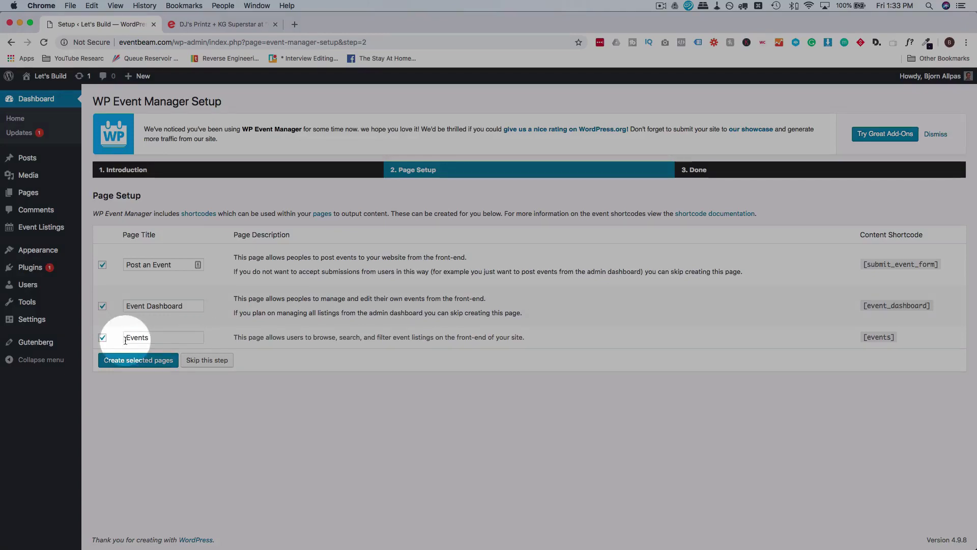
click(139, 338)
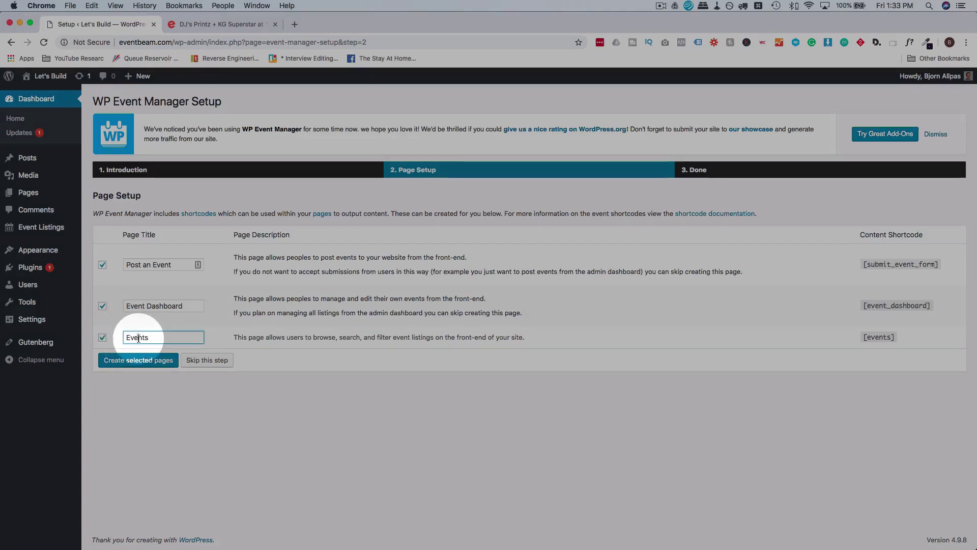
double_click(138, 338)
click(222, 335)
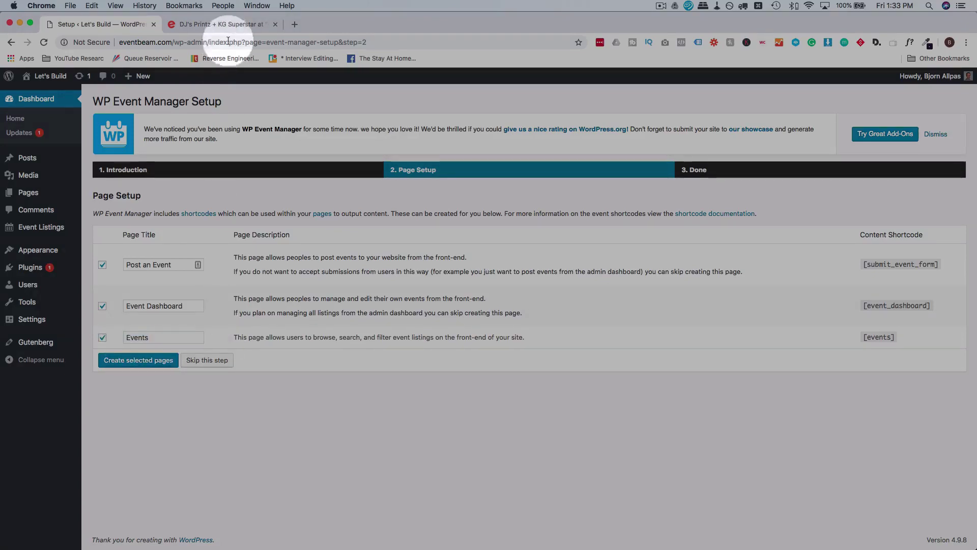
Briefly check the Eventbrite home page tab, then return to the setup wizard.
click(222, 24)
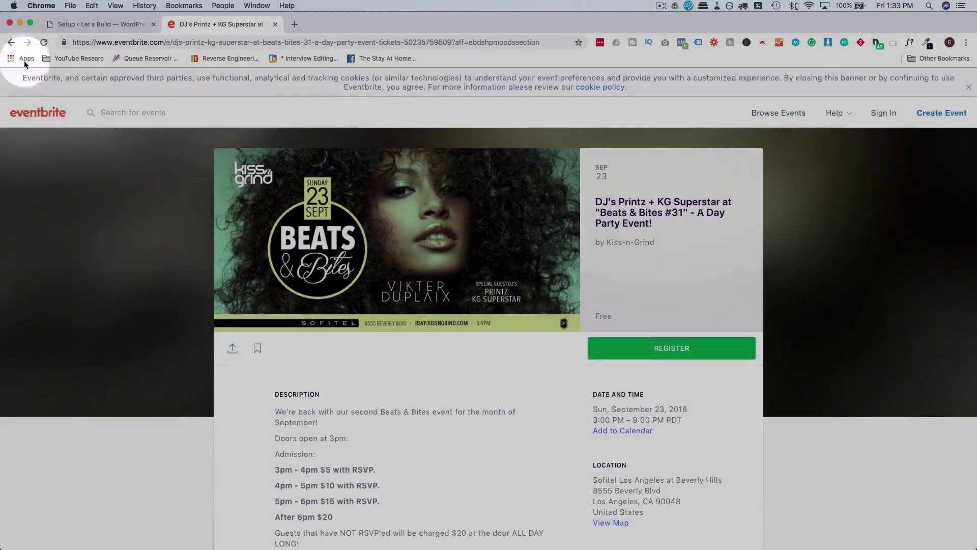
click(38, 112)
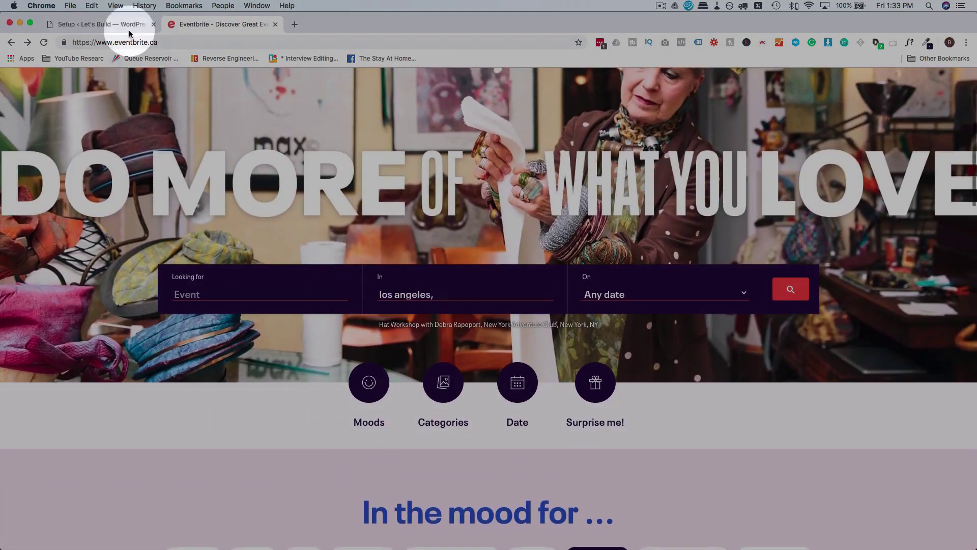
click(130, 31)
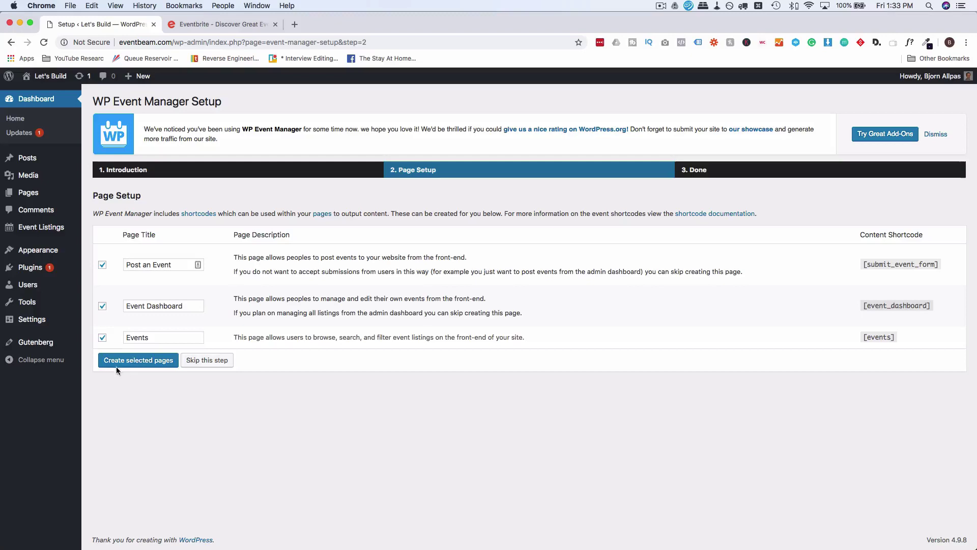
Create the Post an Event, Event Dashboard and Events pages and dismiss the rating notice.
click(144, 364)
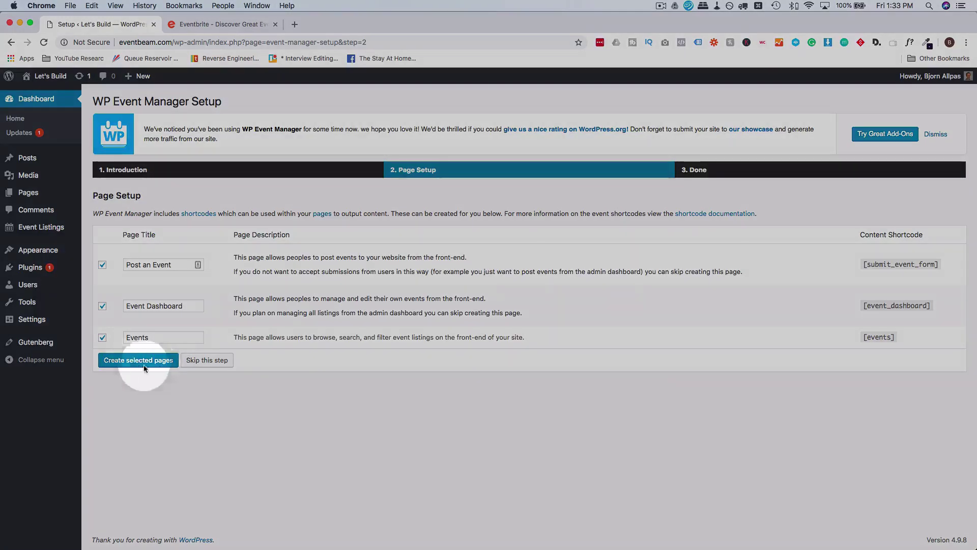
click(144, 364)
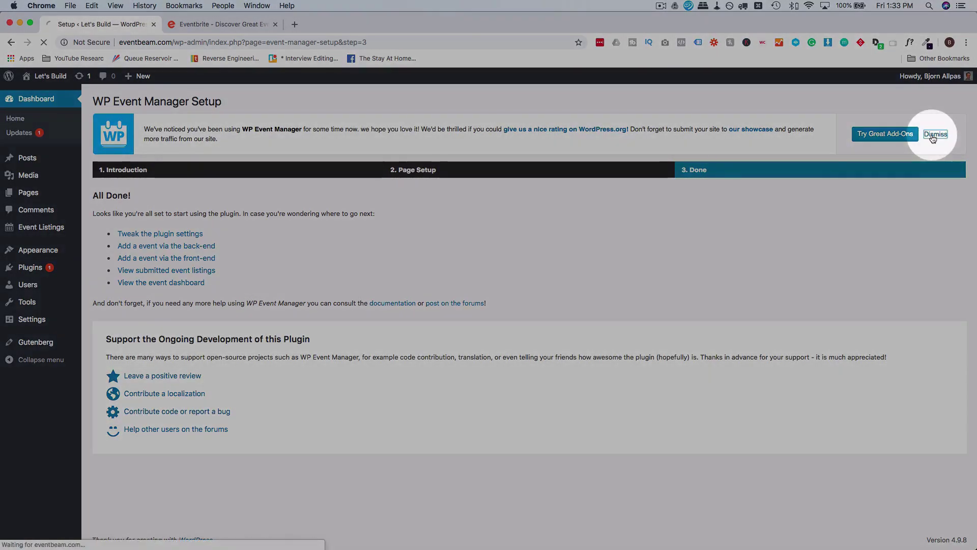
click(933, 135)
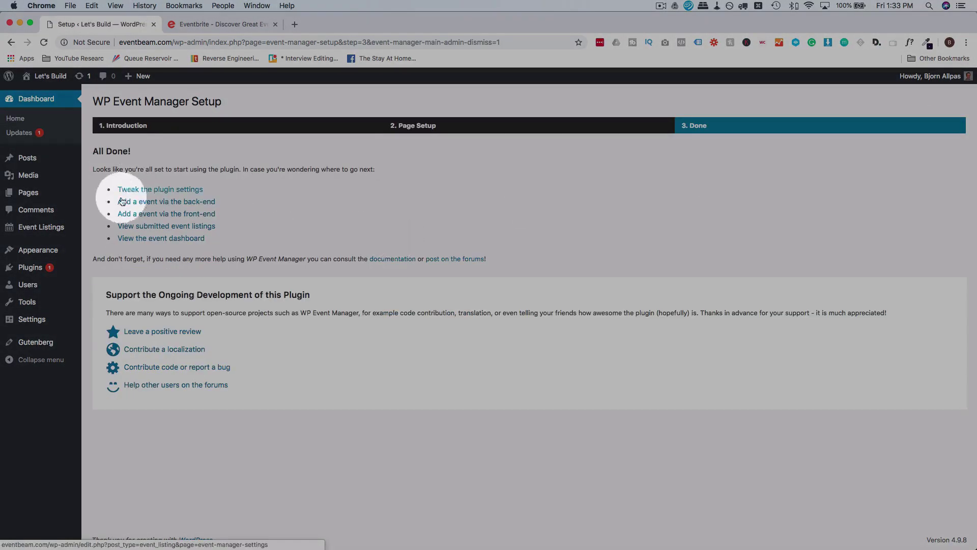
mouse_move(34, 229)
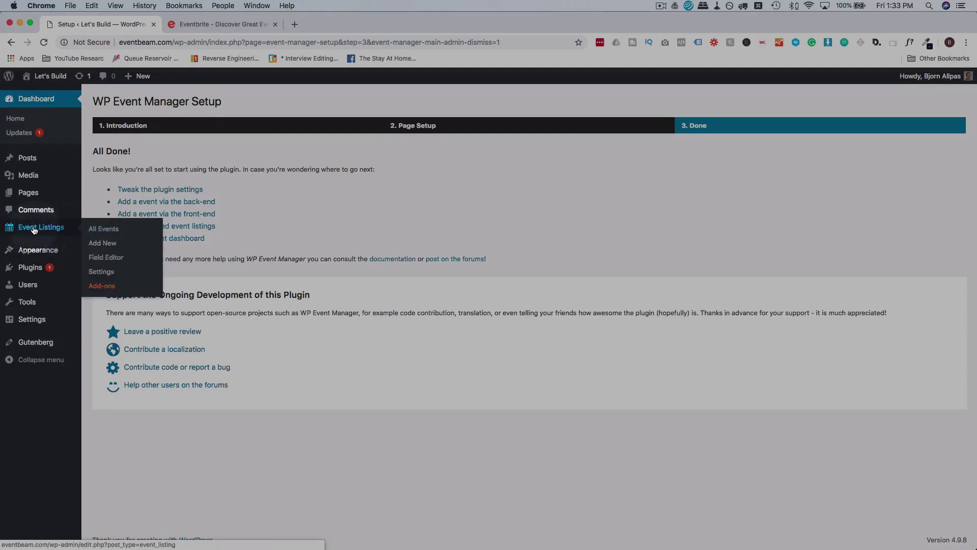
View the empty All Events list, then start a new event and scroll through its Event Data fields.
click(103, 233)
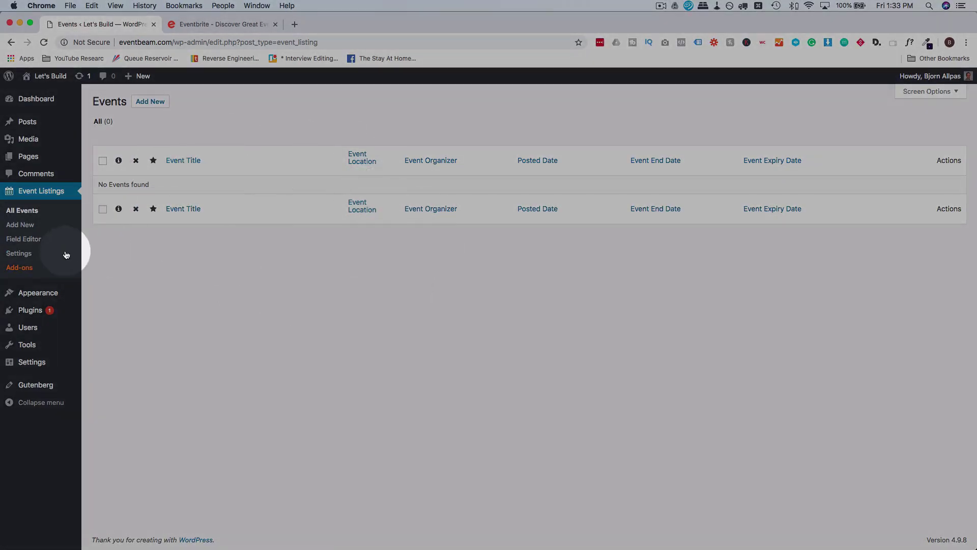
click(28, 226)
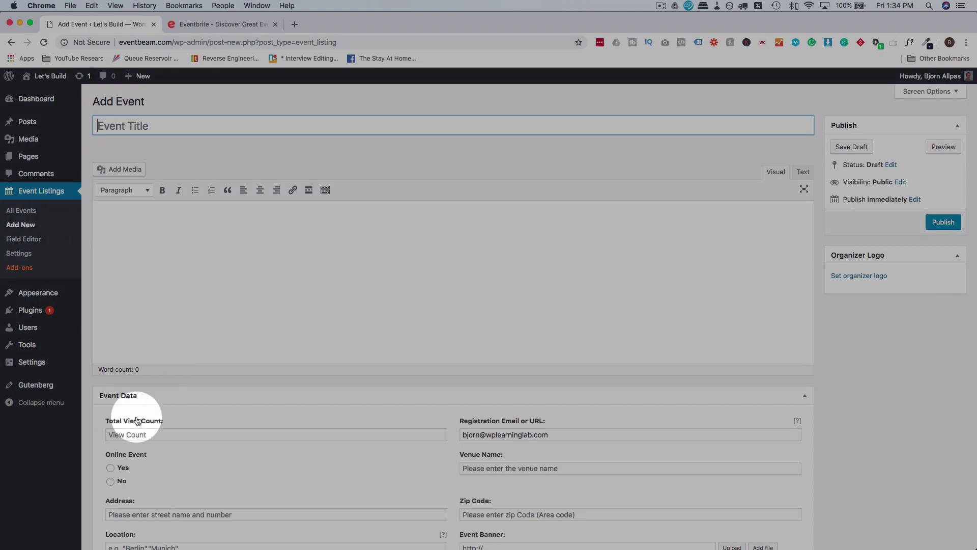
scroll(137, 420, down, 10)
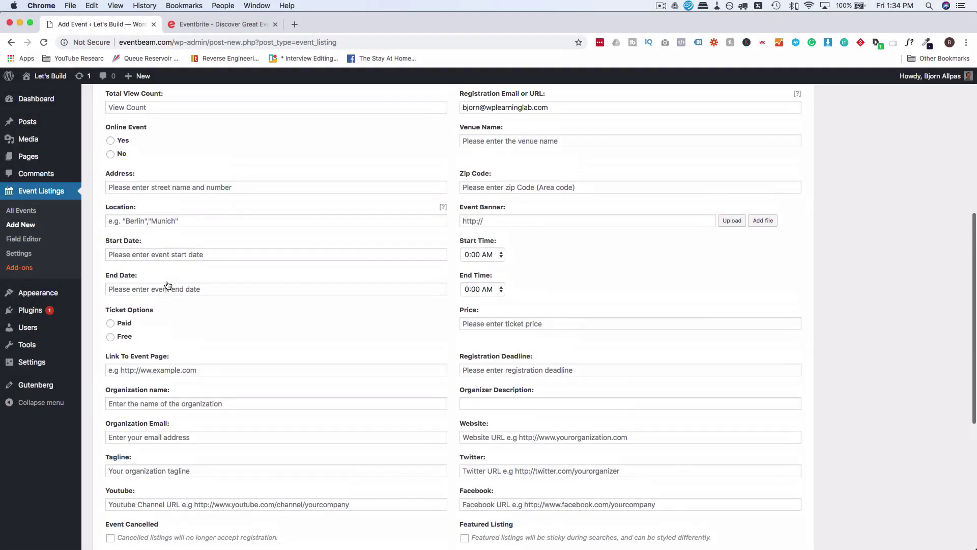
scroll(168, 285, up, 3)
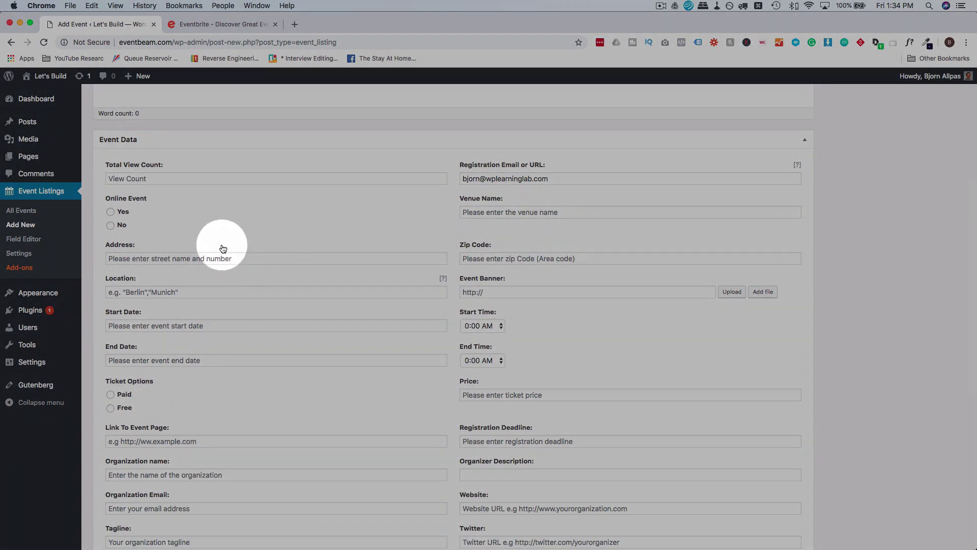
scroll(224, 247, down, 10)
scroll(222, 245, up, 8)
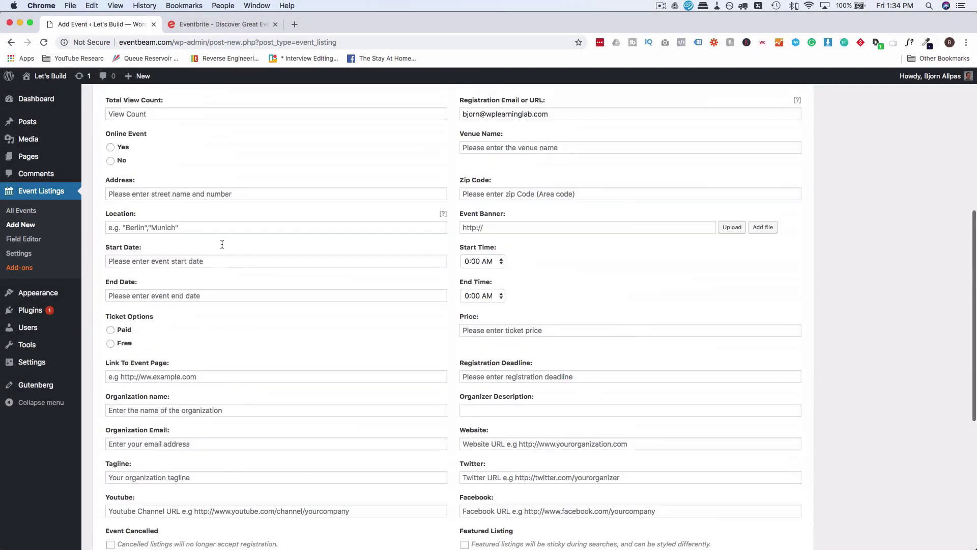
scroll(222, 245, up, 10)
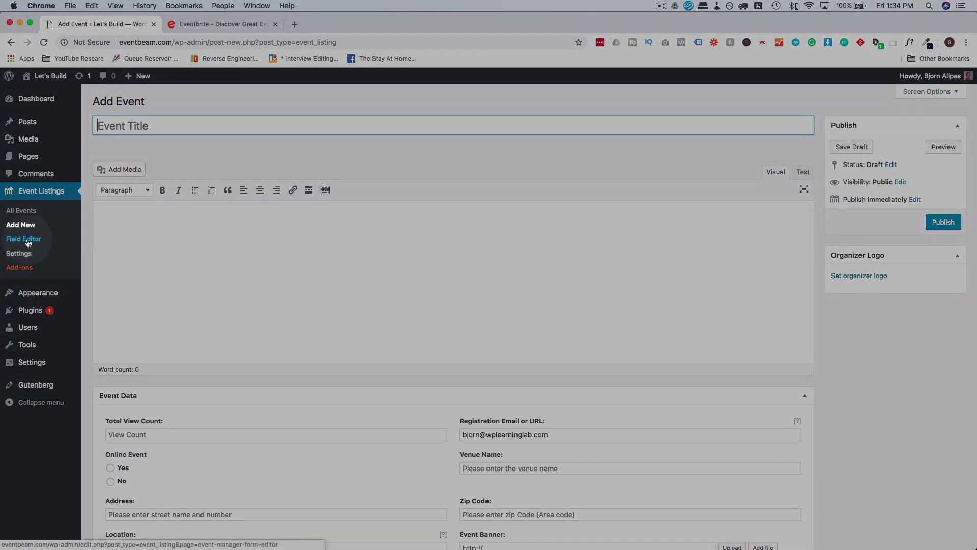
Open the Field Editor and scroll through the Event fields and Organizer fields lists.
click(28, 243)
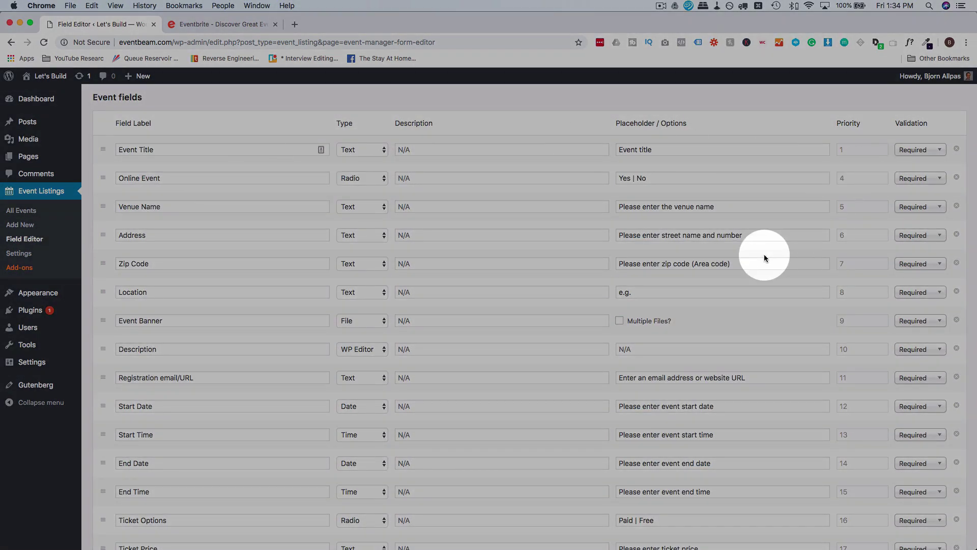
scroll(764, 257, down, 10)
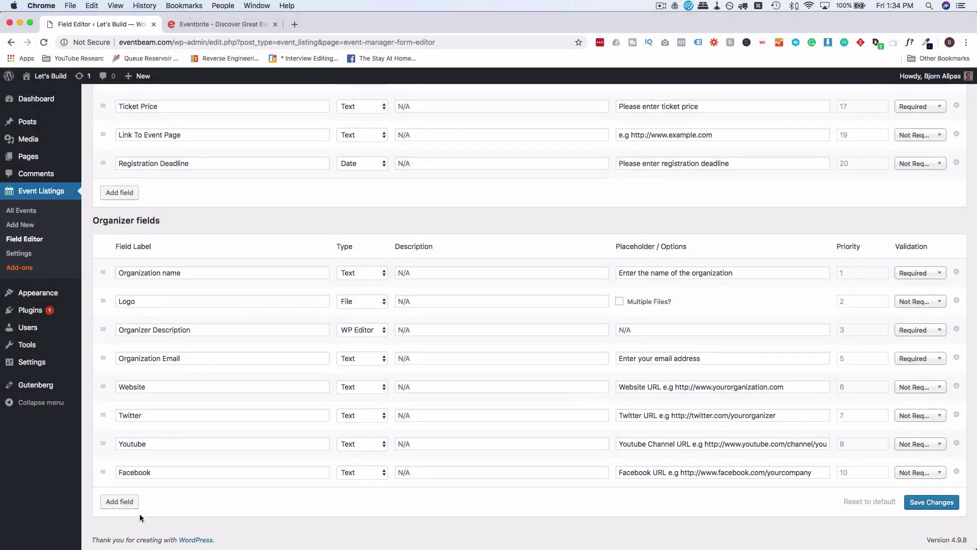
scroll(392, 319, up, 3)
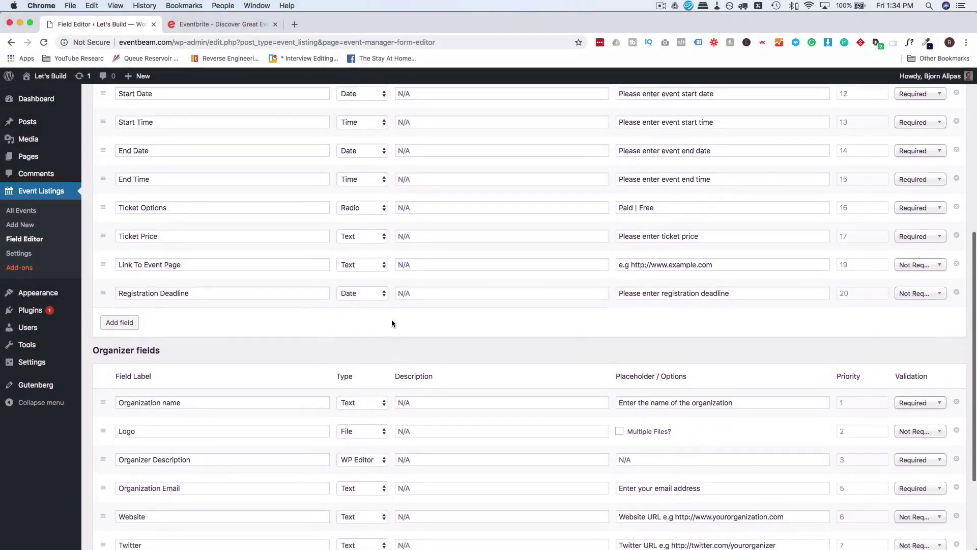
scroll(392, 323, up, 6)
scroll(389, 323, down, 8)
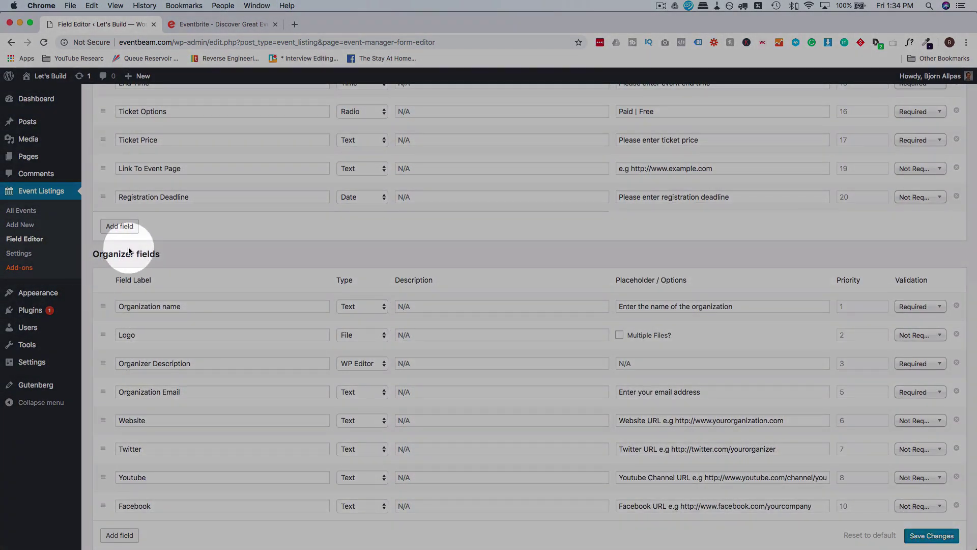
scroll(128, 250, down, 2)
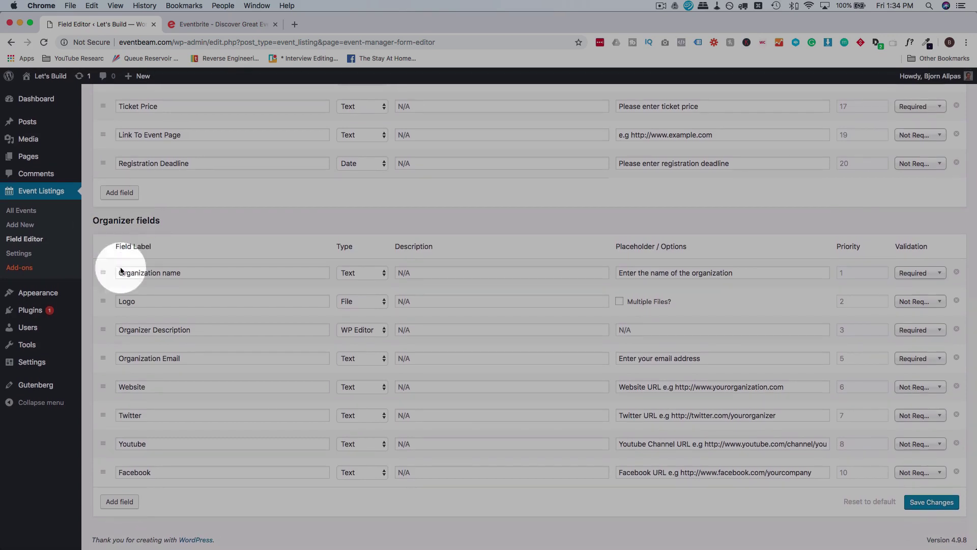
scroll(166, 462, up, 6)
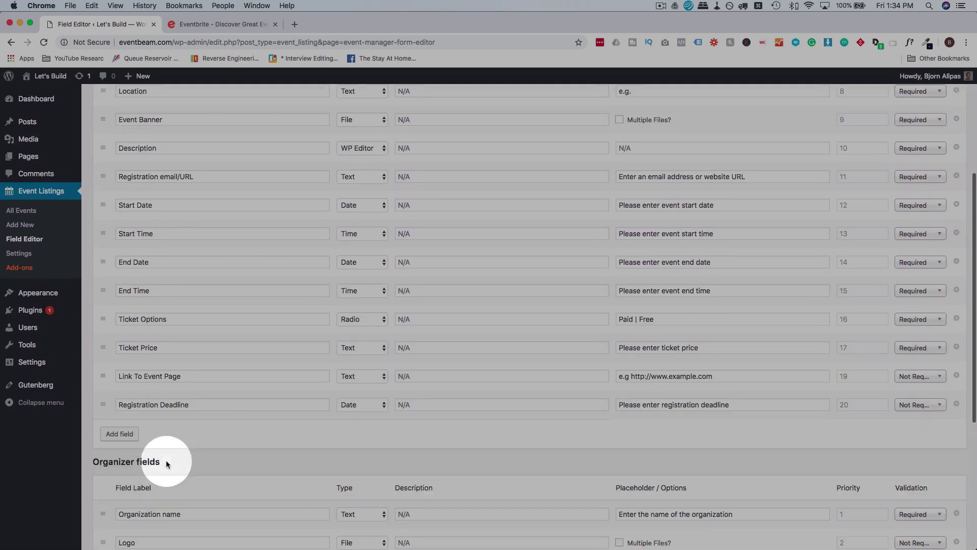
scroll(166, 460, up, 5)
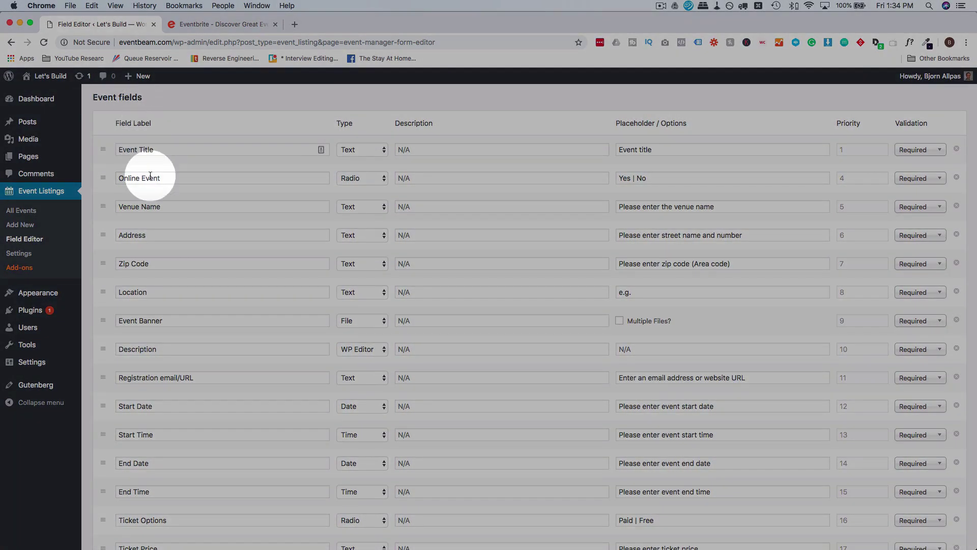
scroll(150, 183, down, 6)
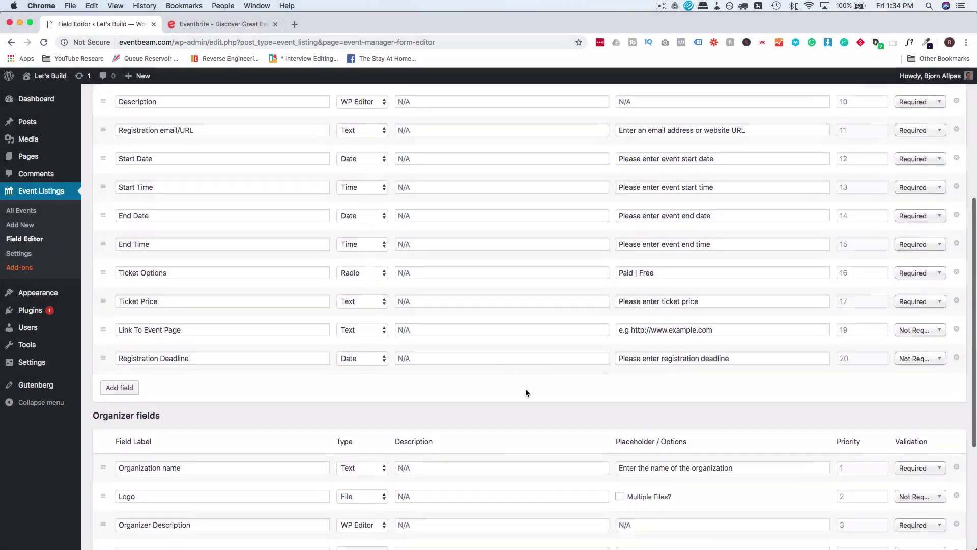
scroll(525, 389, up, 5)
Try dragging the Online Event field, drop it back in place, and move on to Settings.
mouse_move(104, 179)
mouse_down()
mouse_move(102, 214)
mouse_move(99, 168)
mouse_up()
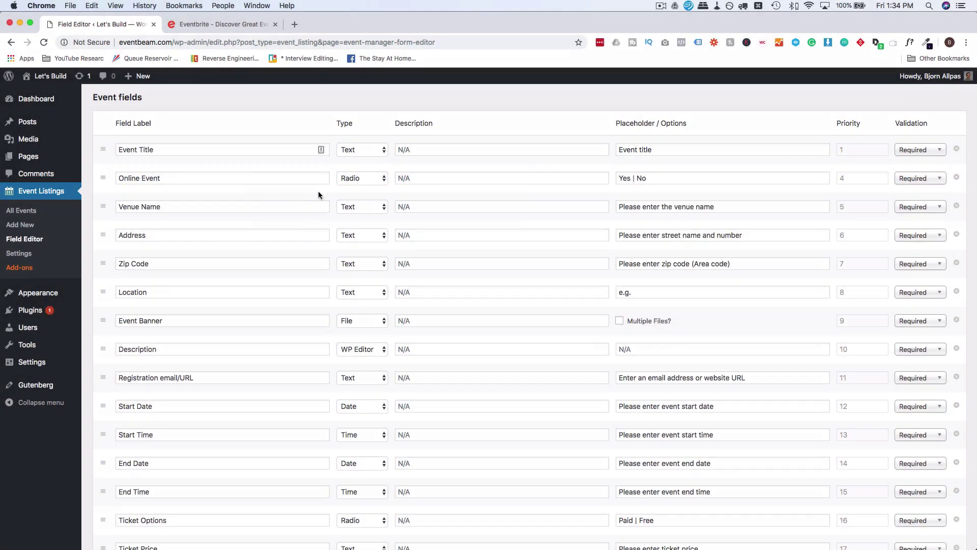
click(411, 364)
scroll(207, 366, down, 10)
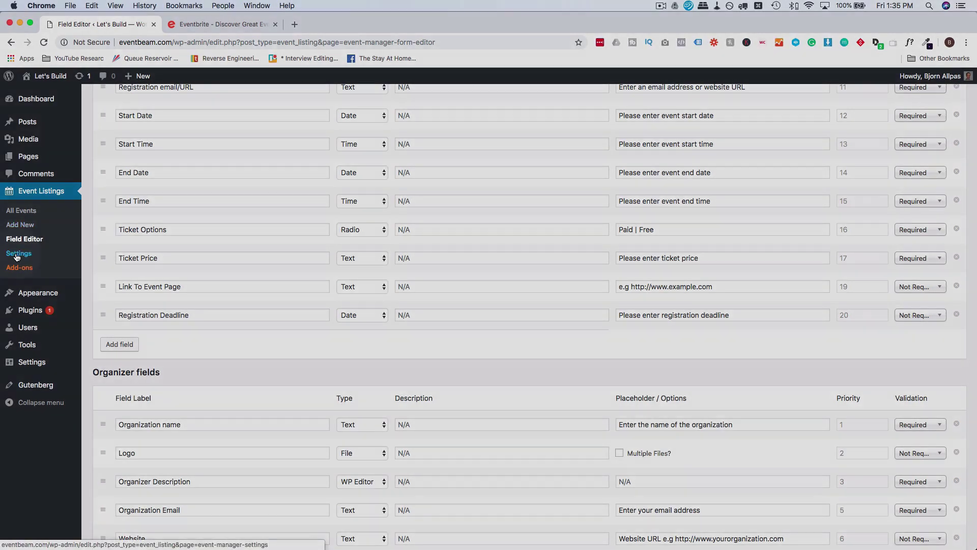
click(18, 254)
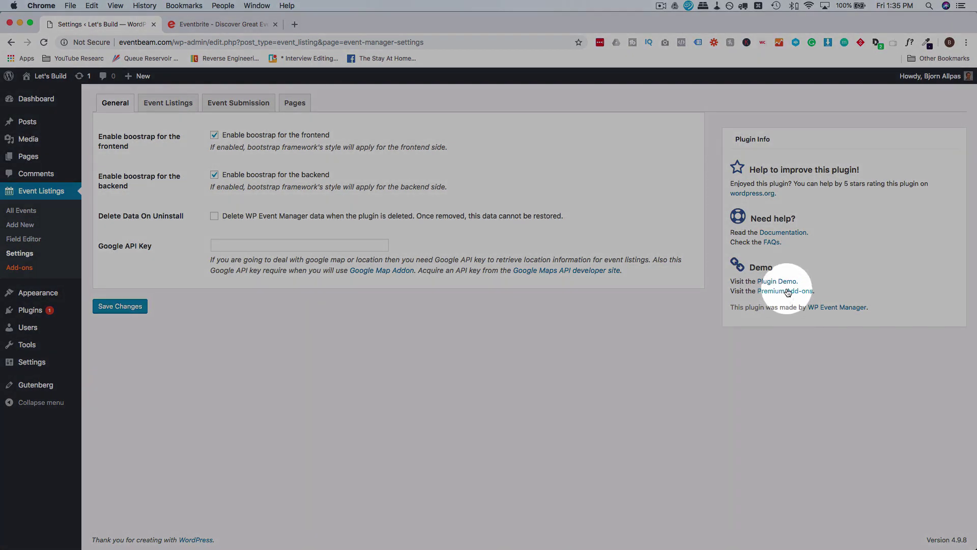
Open the Premium Add-ons link from the Plugin Info box in a new tab.
click(788, 292)
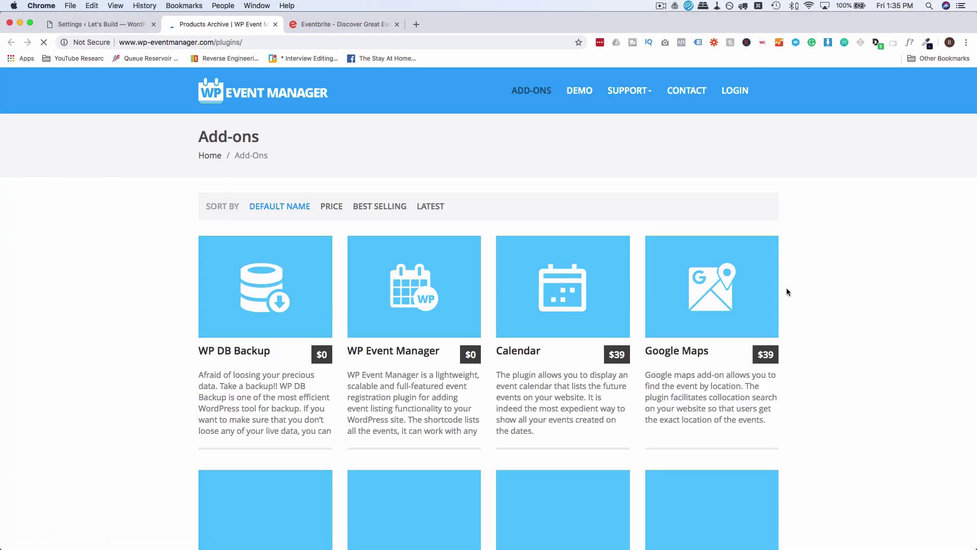
Browse the add-ons, opening the Attendee Information and Eventbrite Integration details.
scroll(155, 234, down, 5)
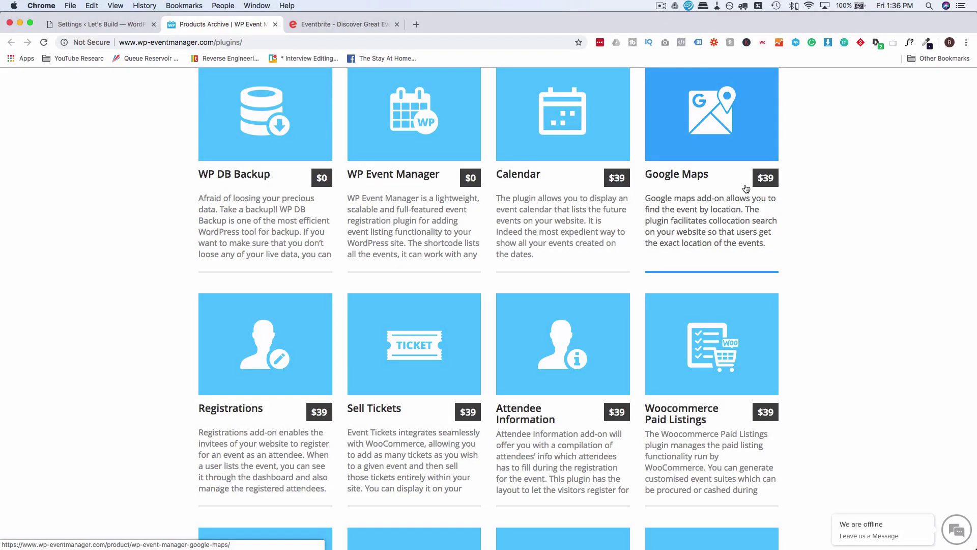
scroll(316, 250, down, 5)
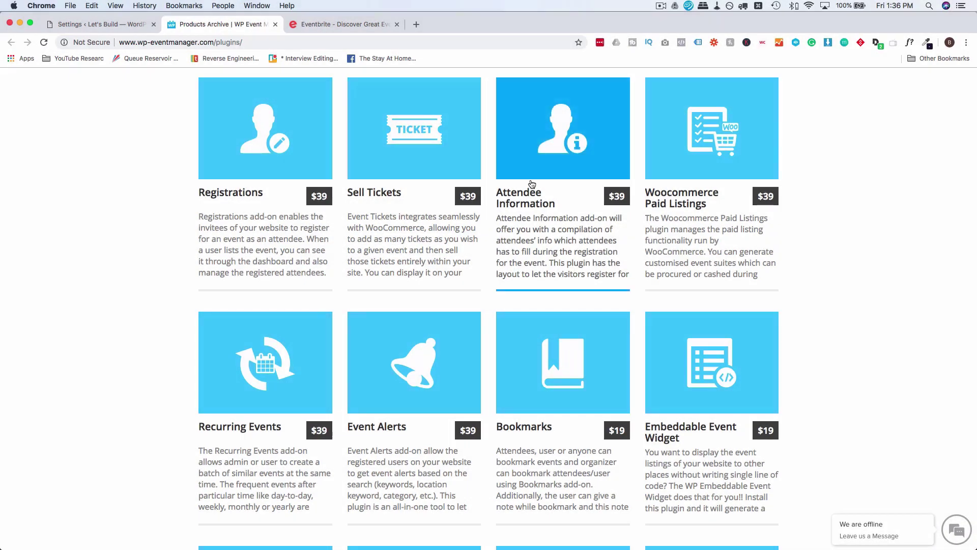
click(532, 183)
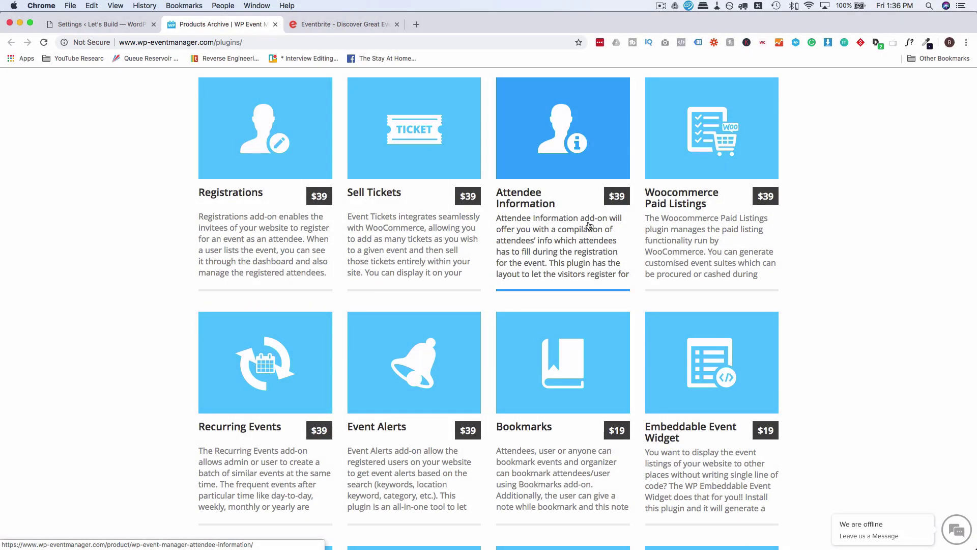
scroll(483, 295, down, 5)
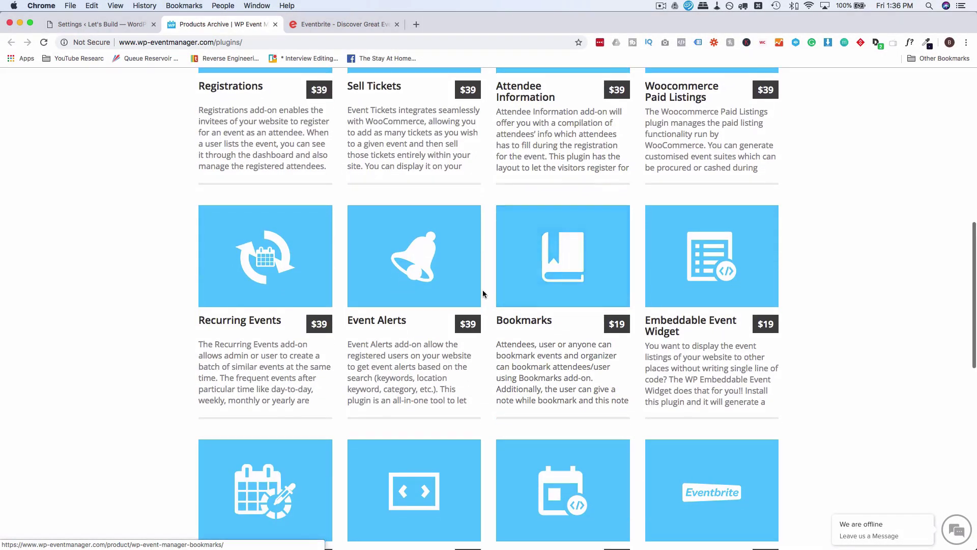
scroll(483, 294, down, 8)
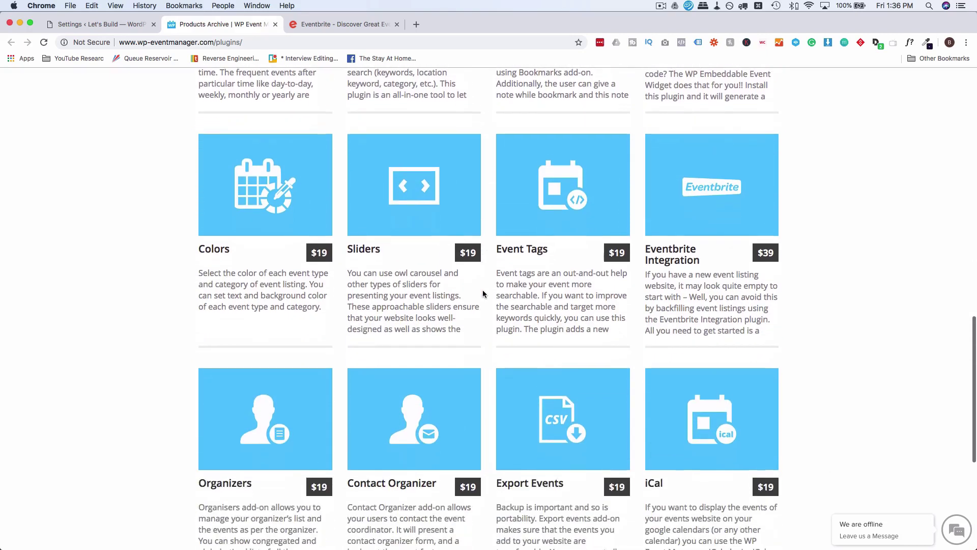
scroll(482, 293, down, 3)
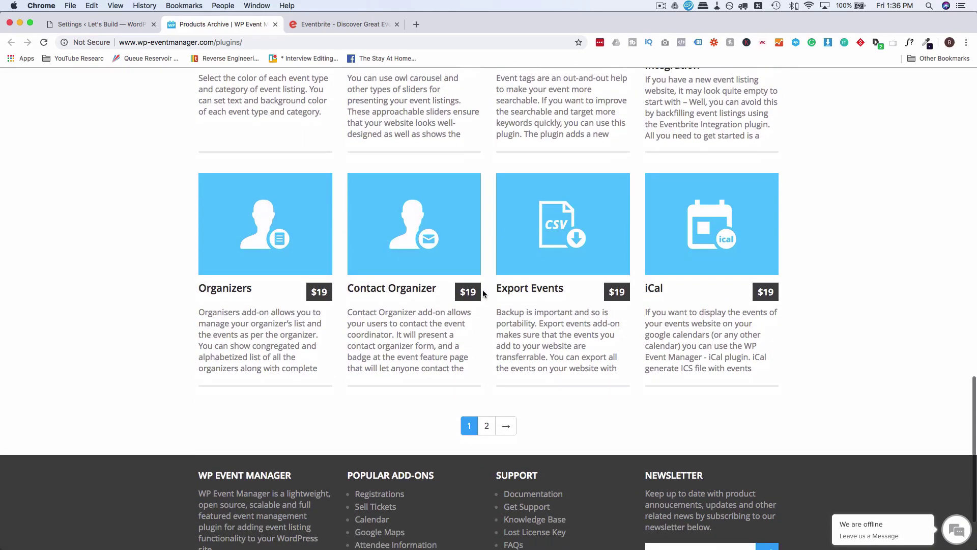
scroll(482, 294, up, 4)
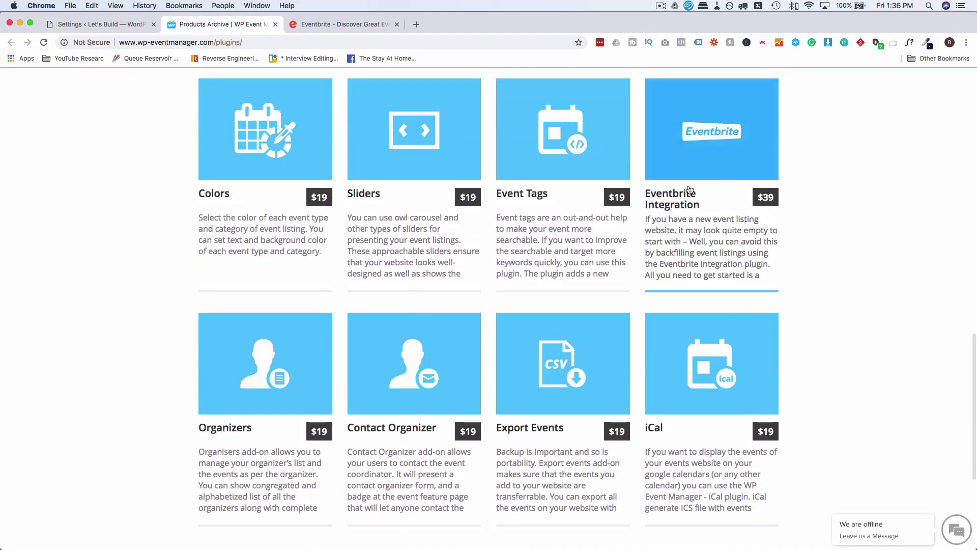
click(691, 198)
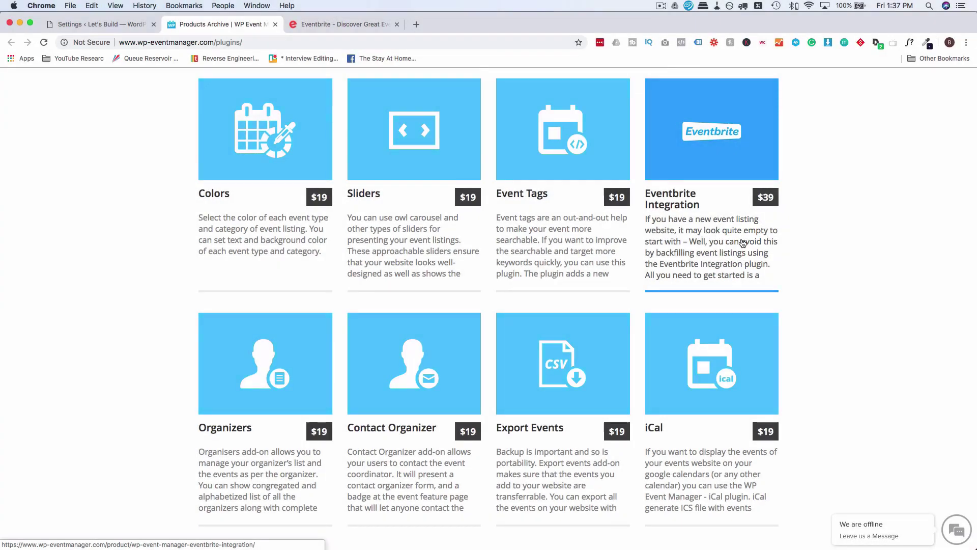
Visit the second page of add-ons, then return to the first page.
scroll(744, 243, down, 3)
click(486, 469)
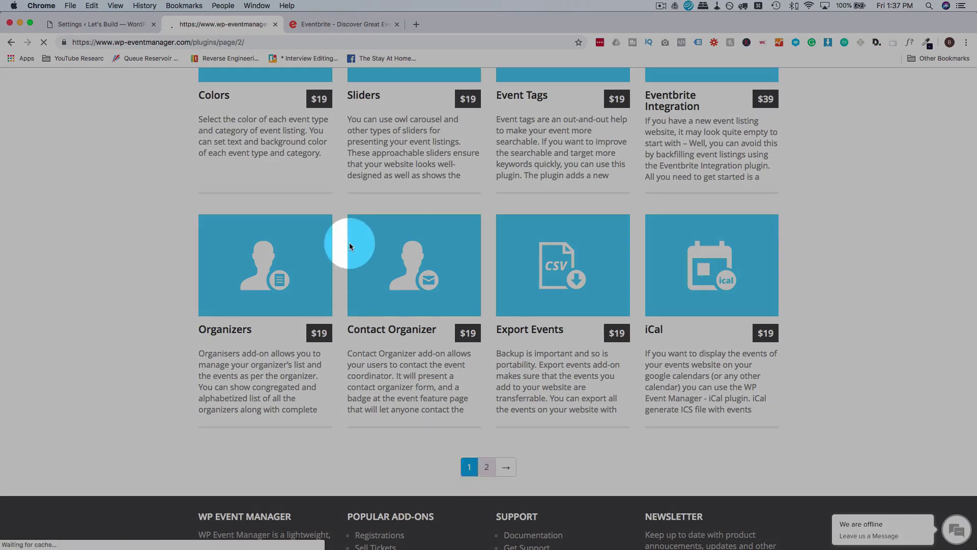
scroll(185, 279, down, 1)
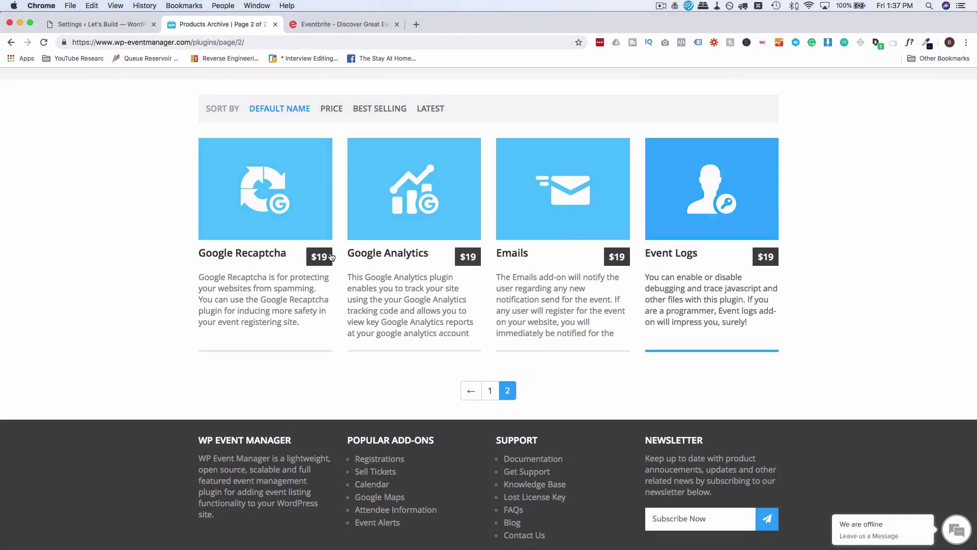
click(491, 391)
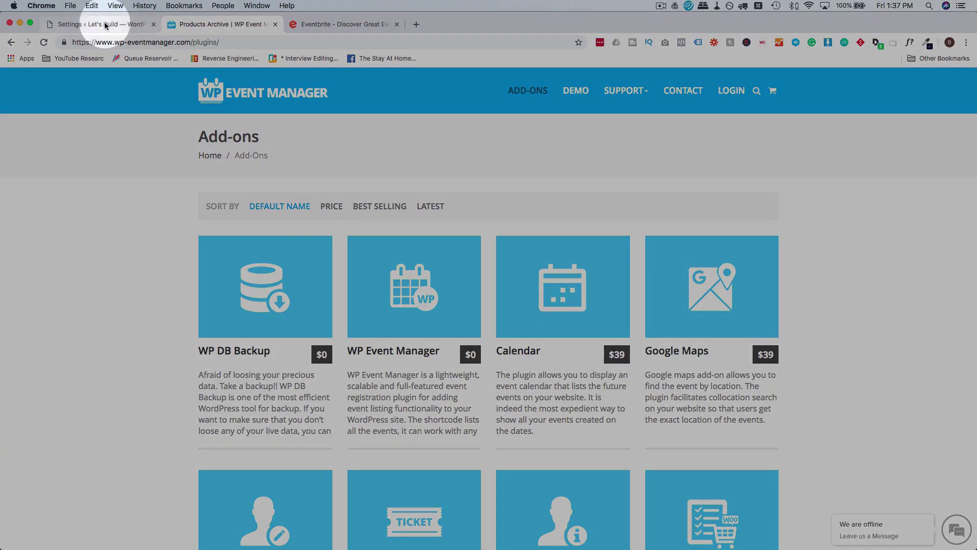
Return to the WordPress settings tab and look over the general settings and Google API Key field.
click(89, 24)
click(168, 102)
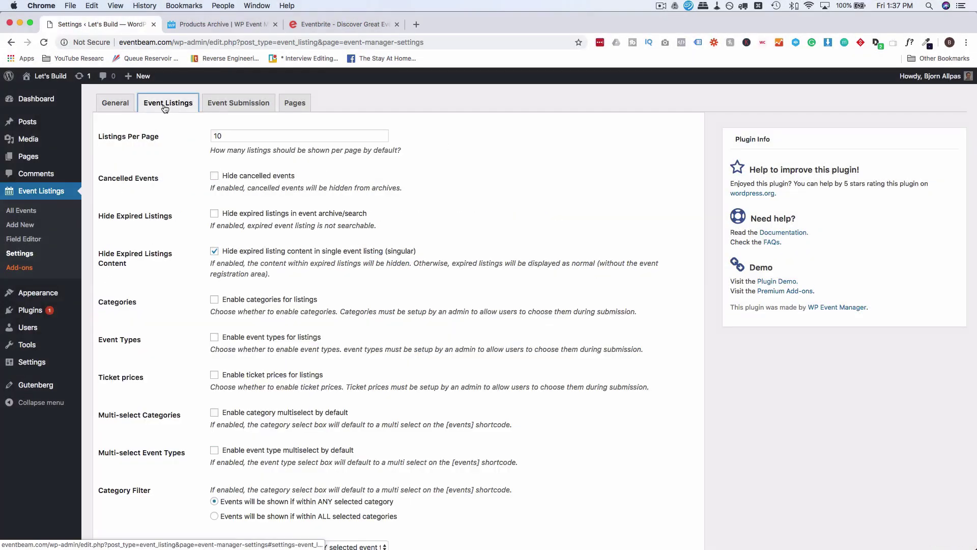
click(115, 103)
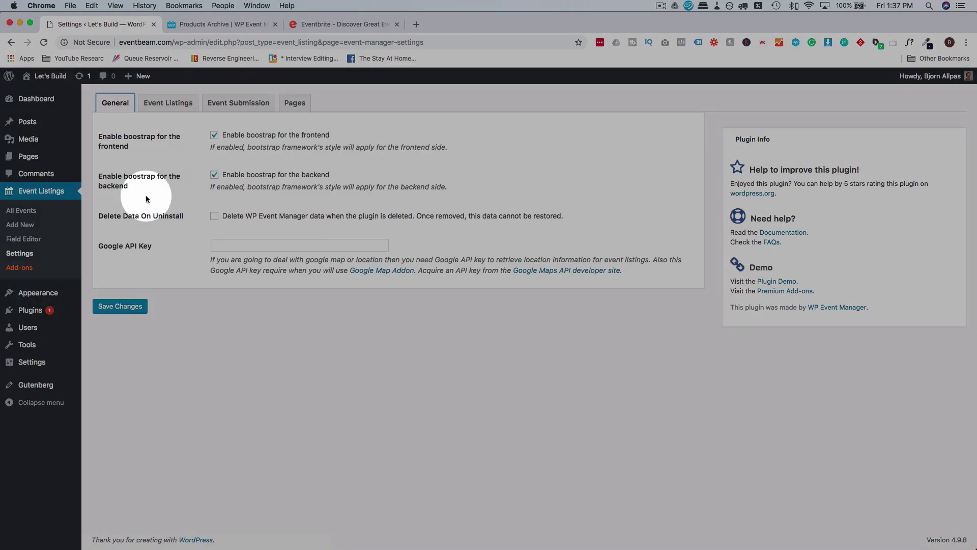
click(310, 245)
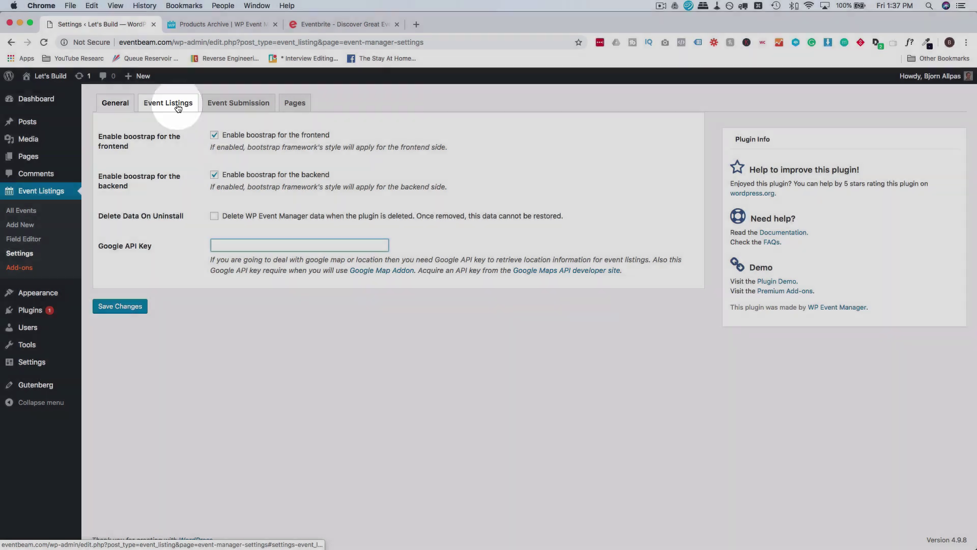
Enable Categories and Event Types on the Event Listings settings tab and save the changes.
click(178, 108)
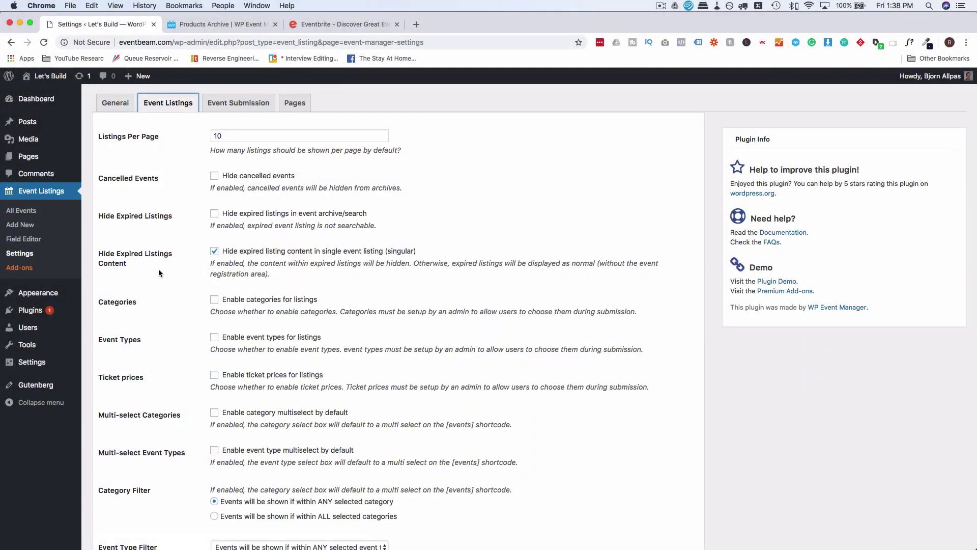
scroll(158, 269, down, 2)
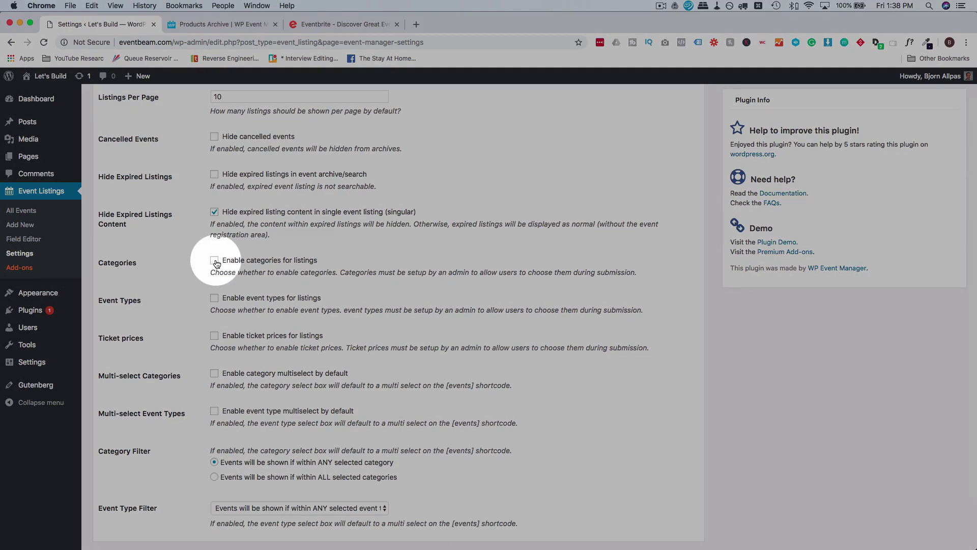
click(214, 261)
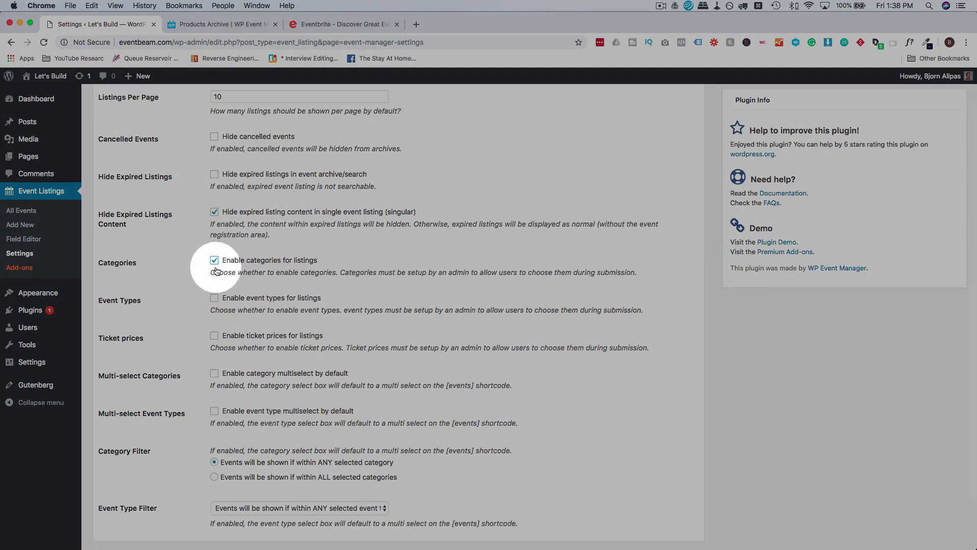
click(214, 298)
scroll(181, 294, down, 3)
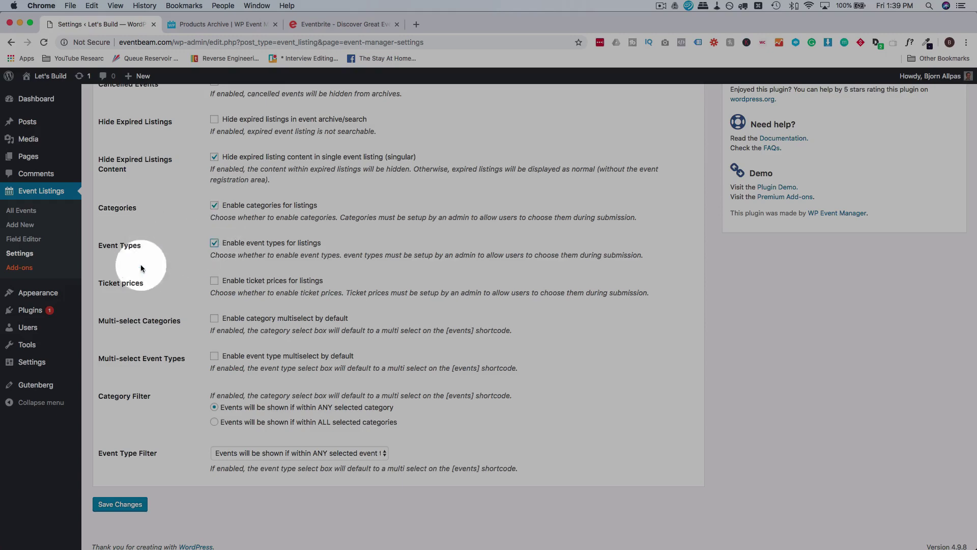
scroll(167, 361, down, 1)
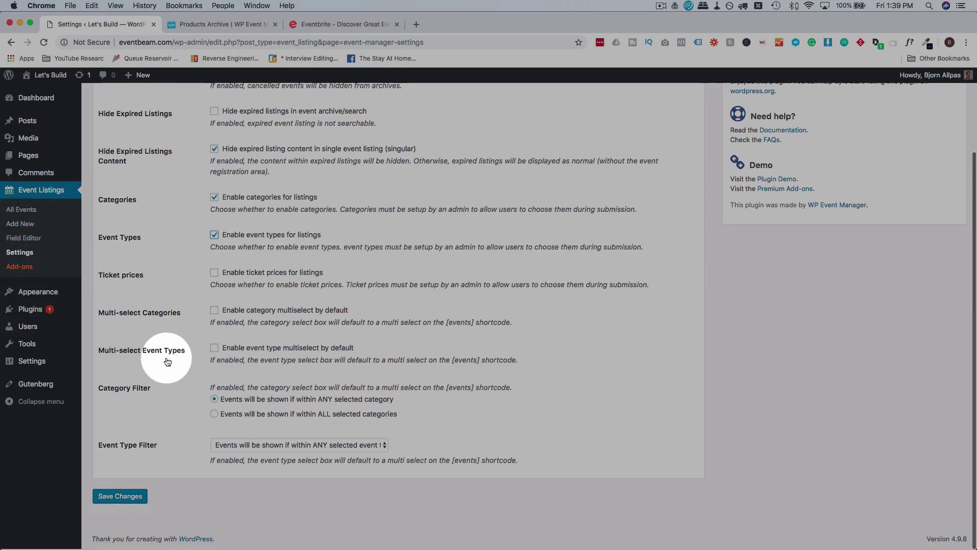
click(116, 496)
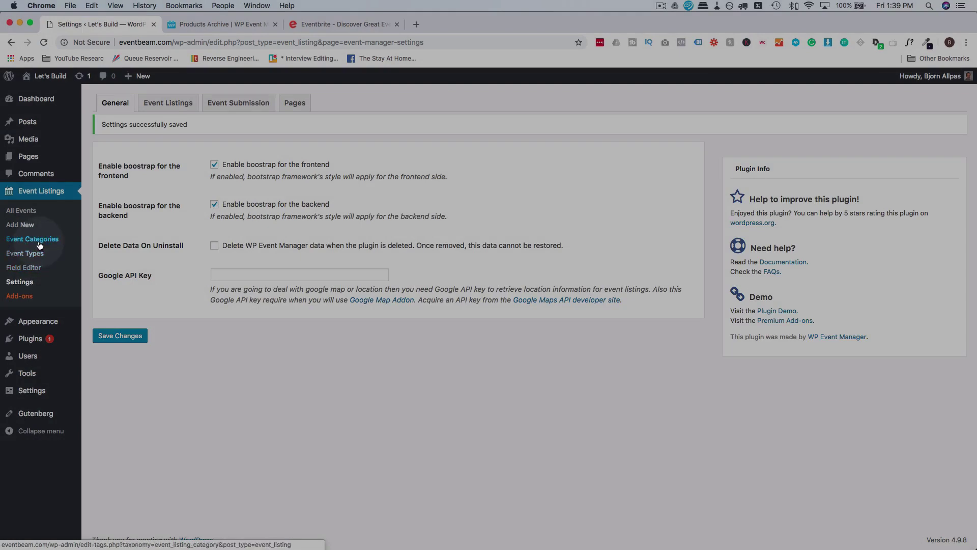
click(40, 246)
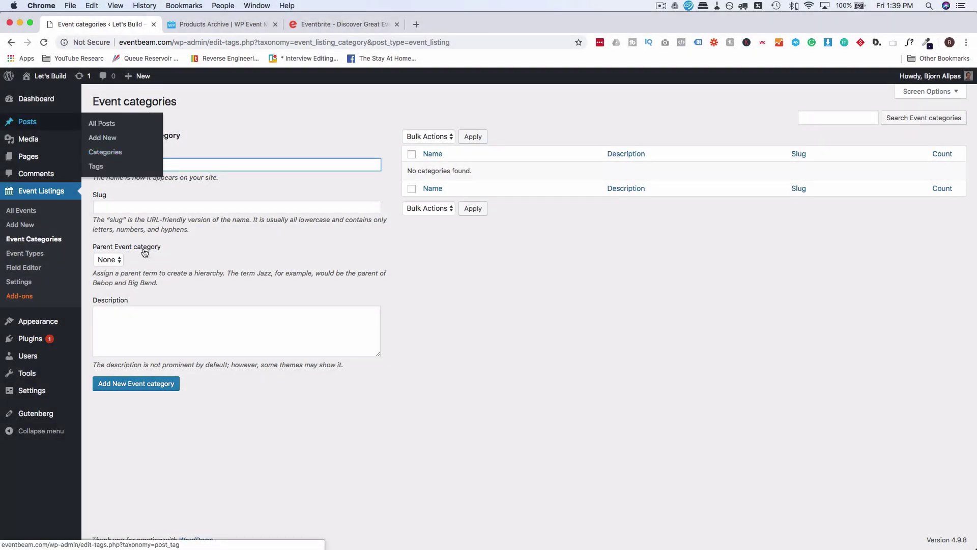
Open Event Types from the Event Listings sidebar menu to see its empty list.
click(36, 258)
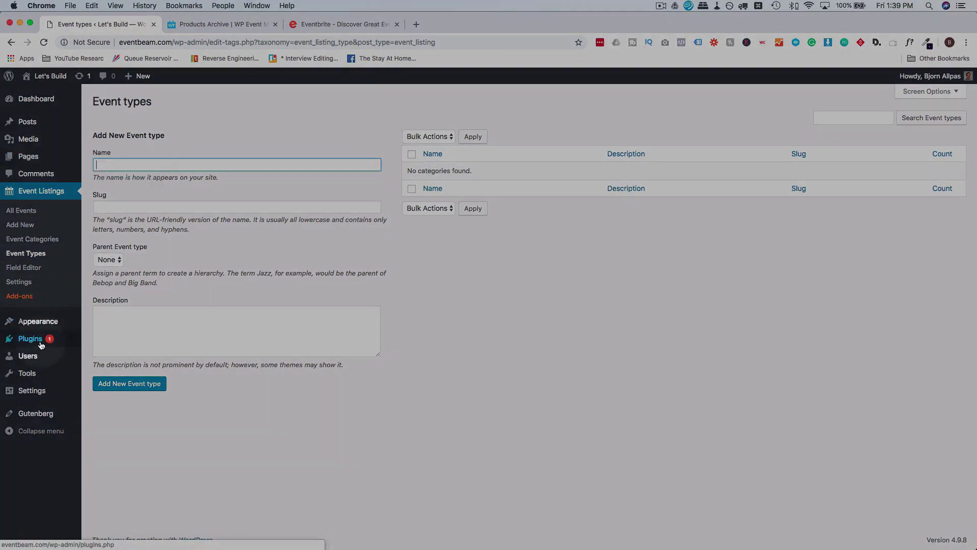
Install and activate Elementor Page Builder from a plugin search for 'elementor', dismissing its welcome screen.
mouse_move(41, 339)
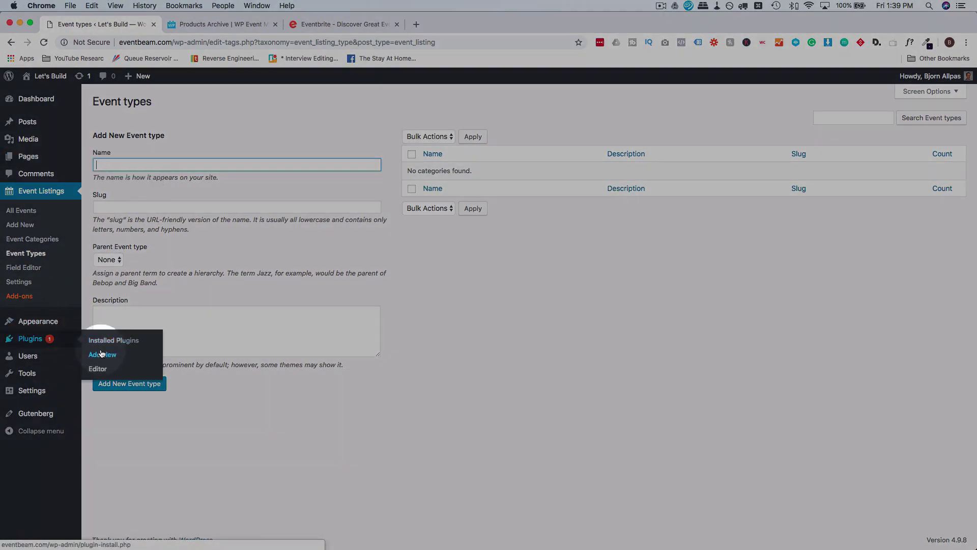
click(102, 354)
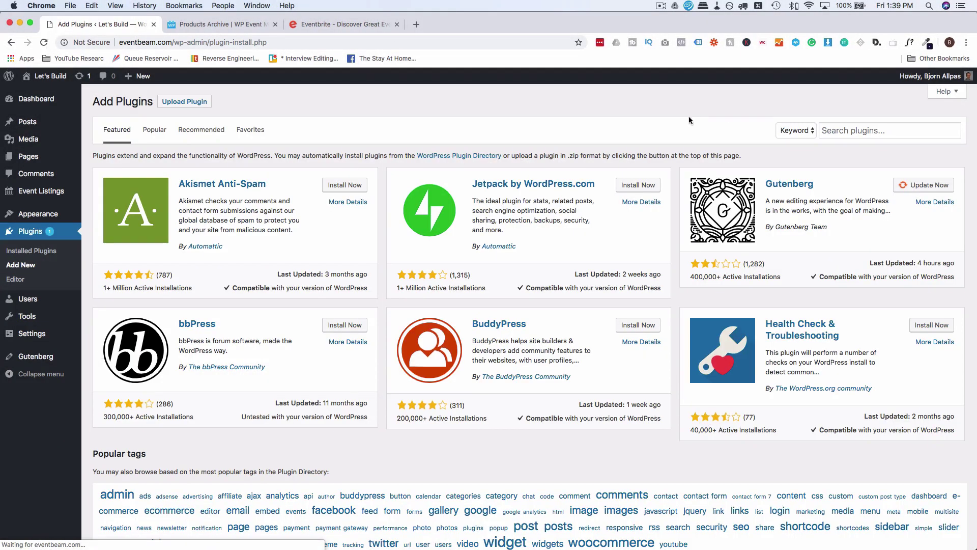
click(834, 130)
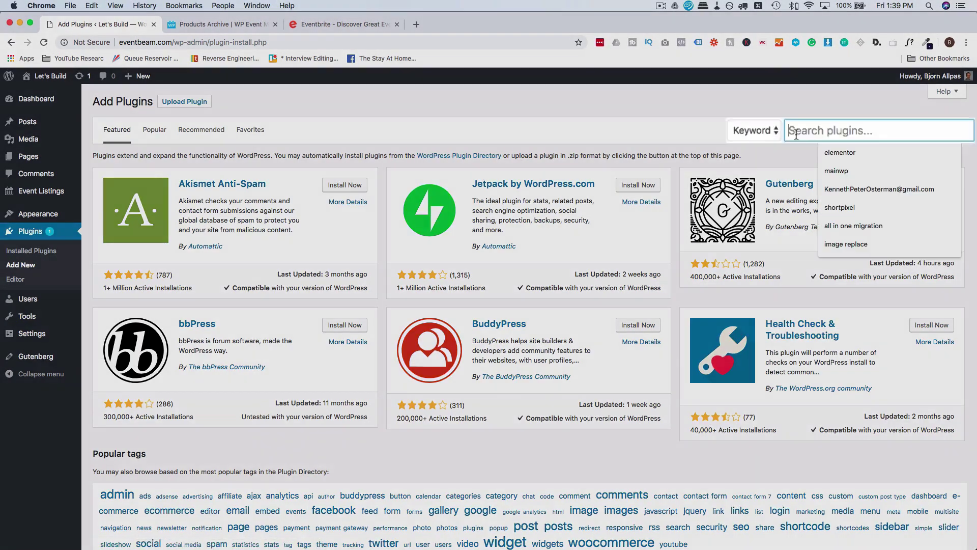
text(elementor)
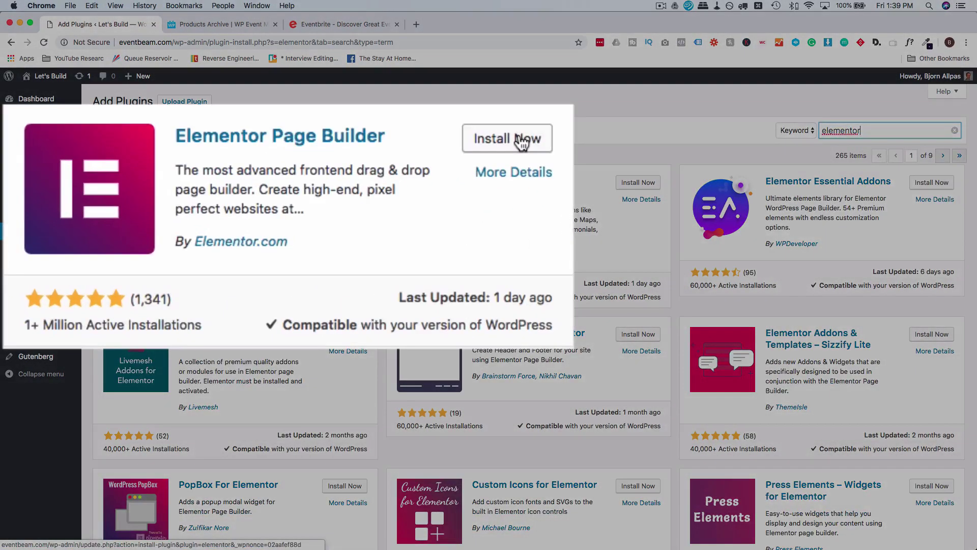
click(521, 143)
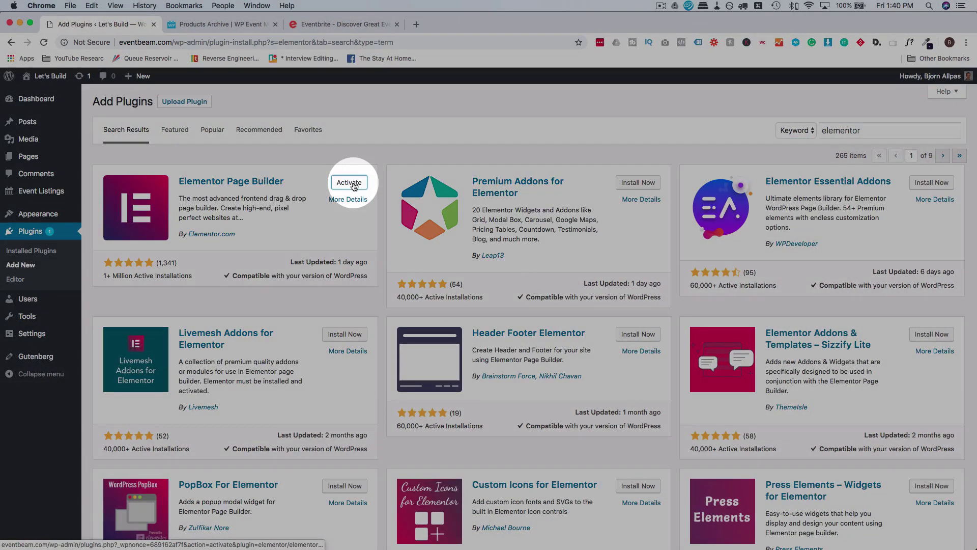
click(356, 184)
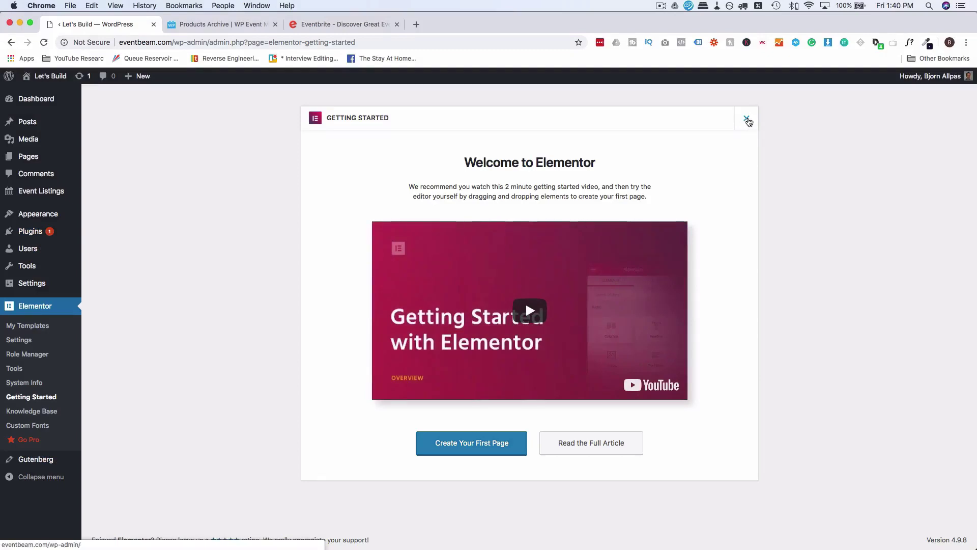
click(748, 118)
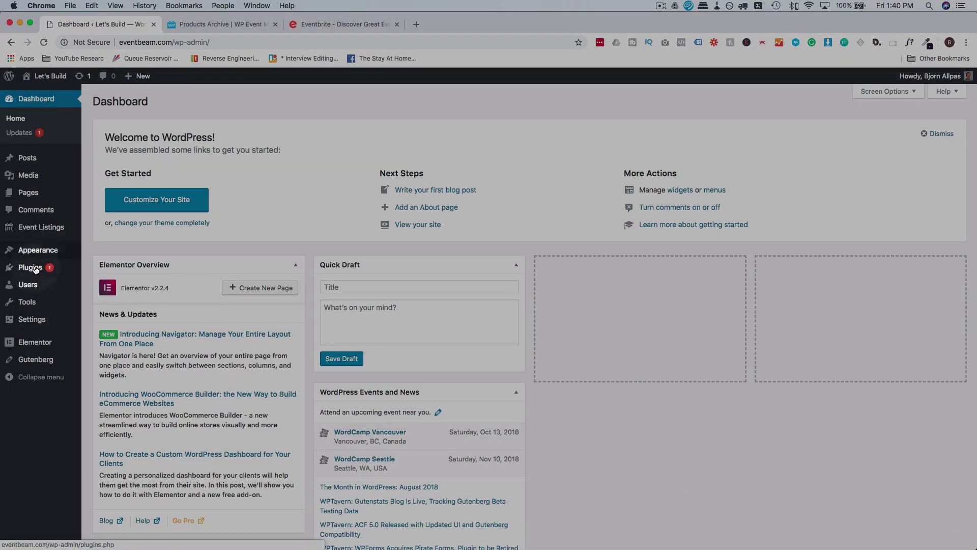
Upload elementor-pro-2.1.9.zip as a new plugin, install it and activate Elementor Pro.
mouse_move(51, 267)
click(105, 287)
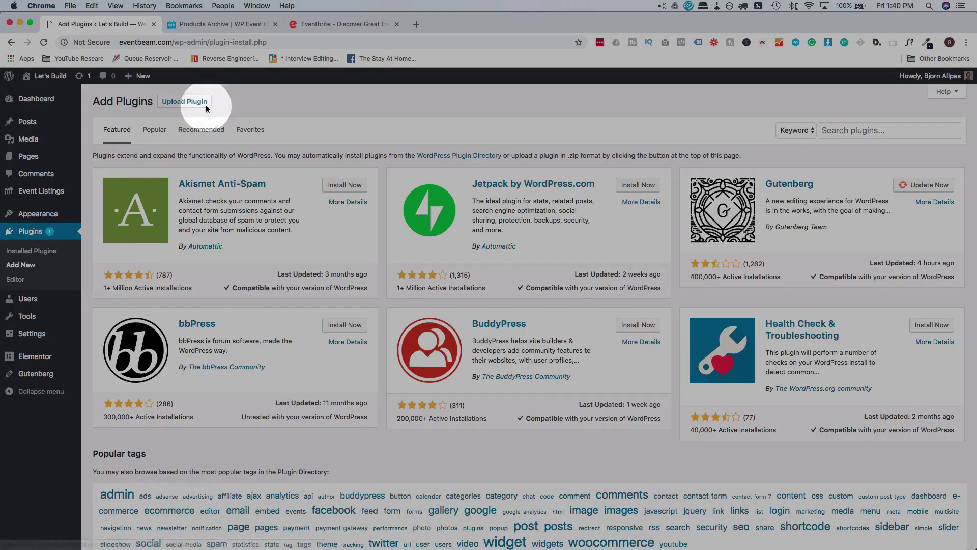
click(186, 101)
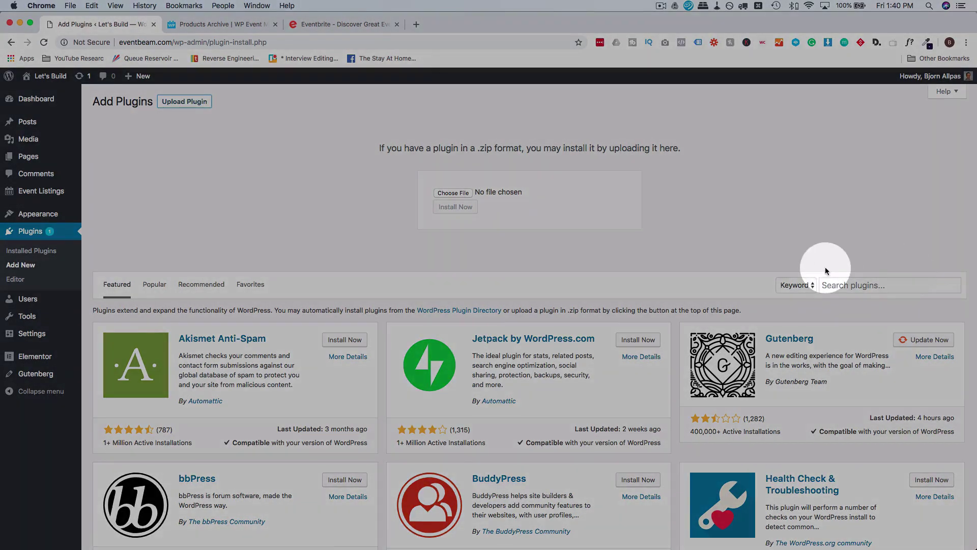
drag(824, 262, 490, 196)
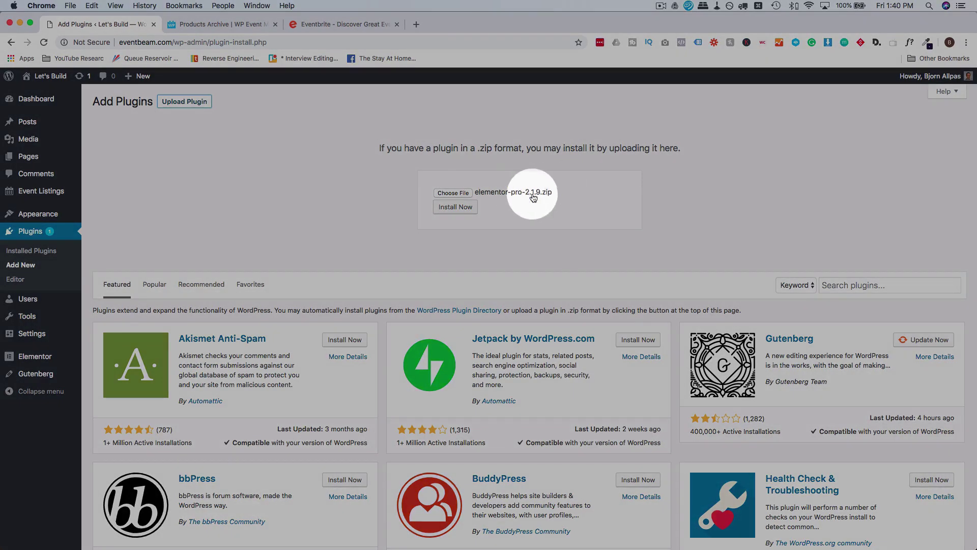
click(454, 208)
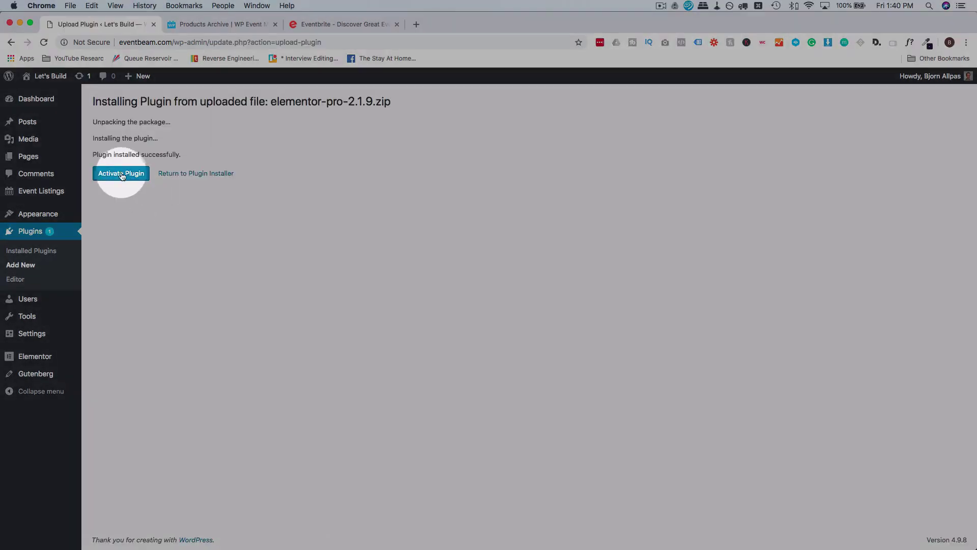
click(122, 174)
Search for 'ocea', then install and activate the OceanWP theme.
mouse_move(38, 214)
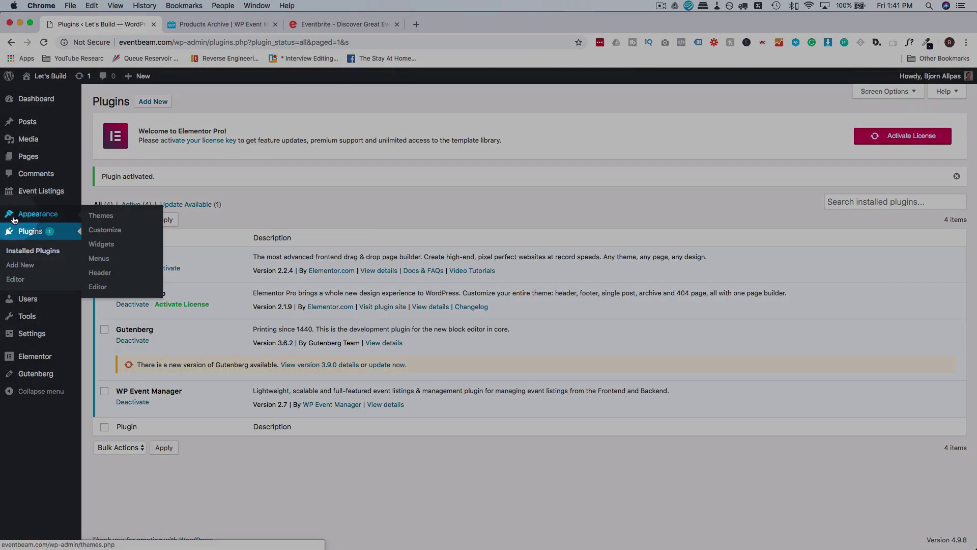
click(104, 216)
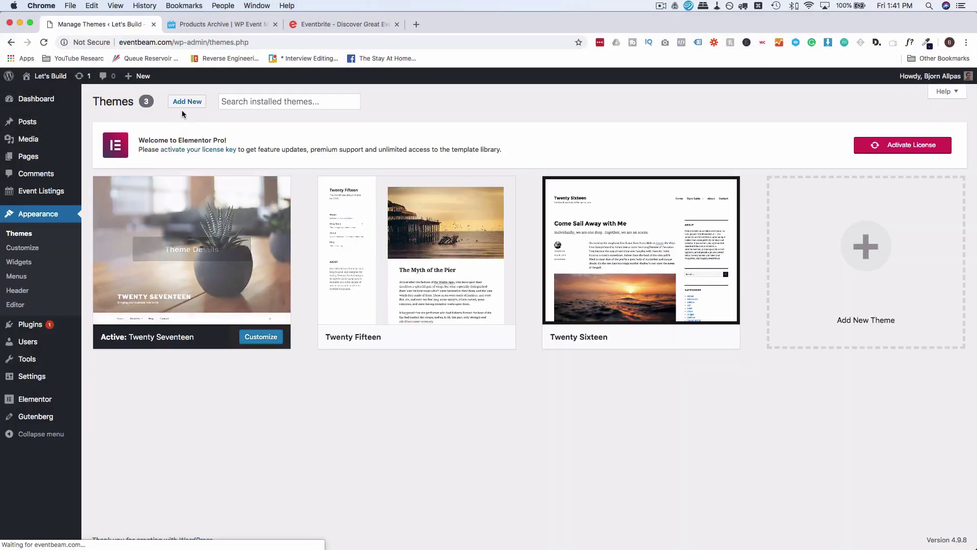
click(189, 101)
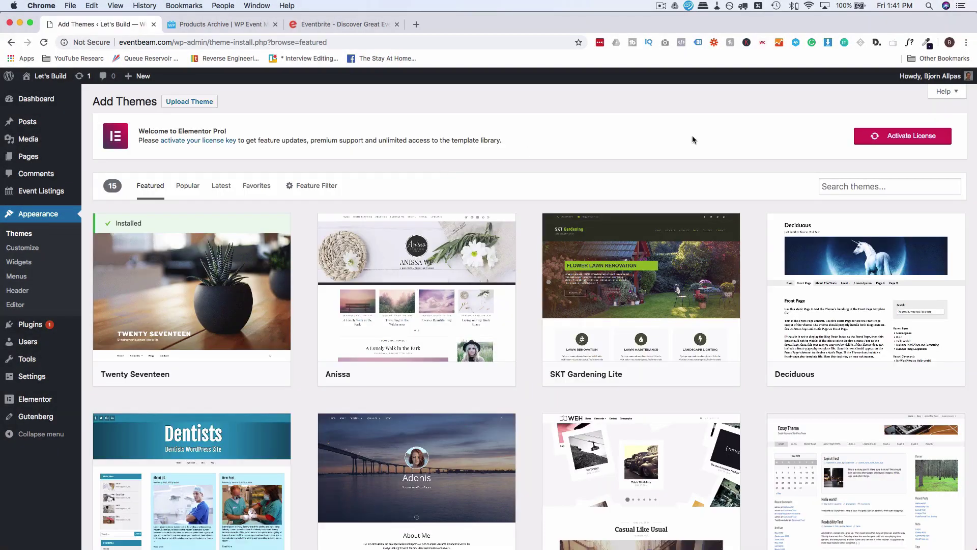
click(873, 186)
text(oceanwp)
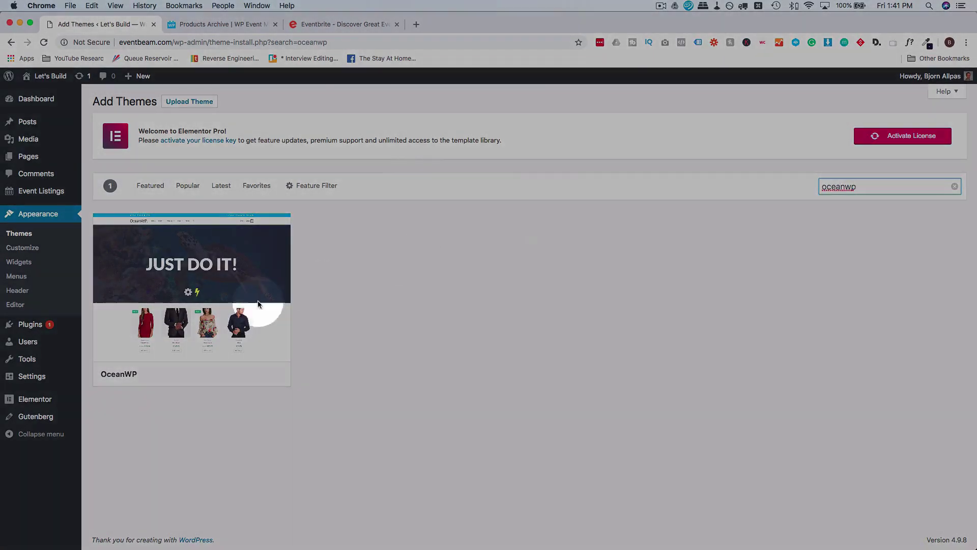
click(230, 374)
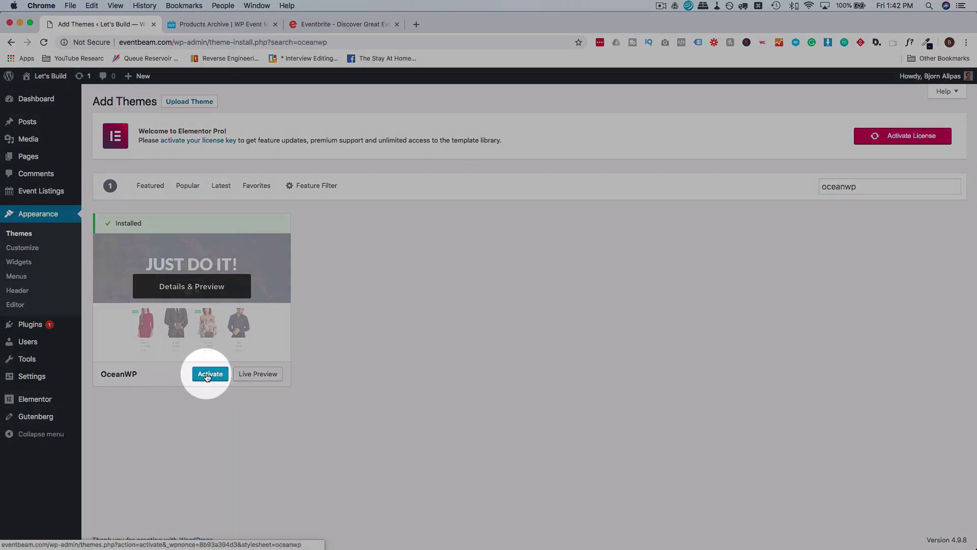
click(207, 376)
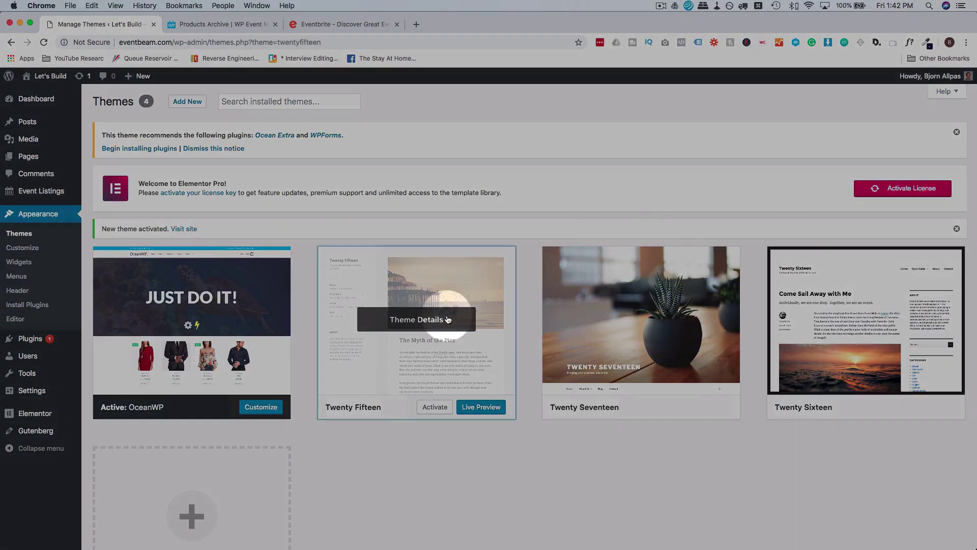
Delete the Twenty Fifteen, Twenty Seventeen and Twenty Sixteen themes, confirming each removal.
click(447, 316)
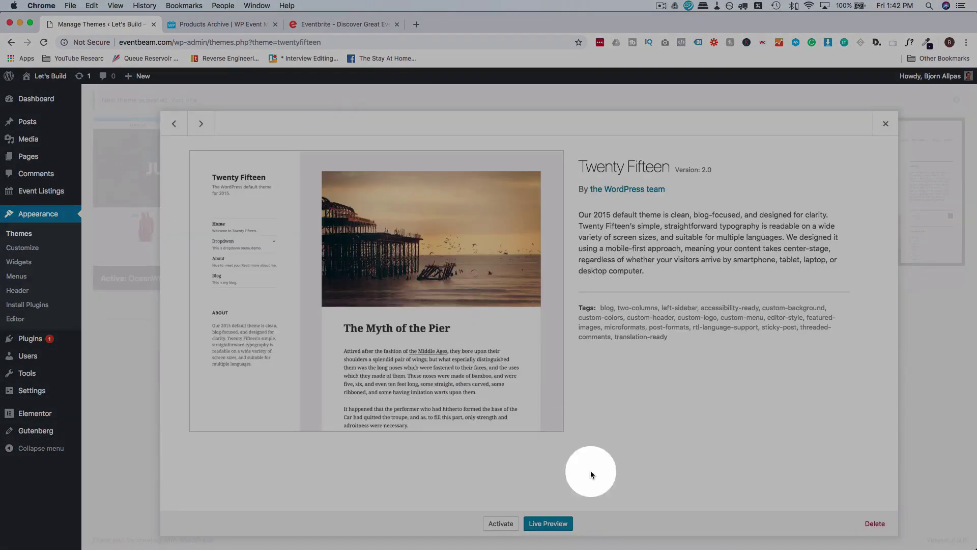
click(885, 520)
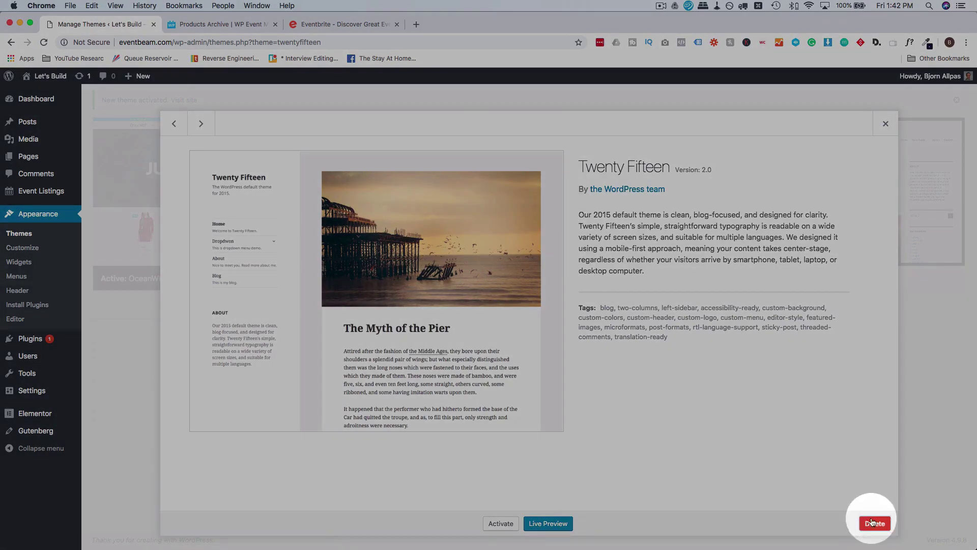
click(874, 523)
key(Return)
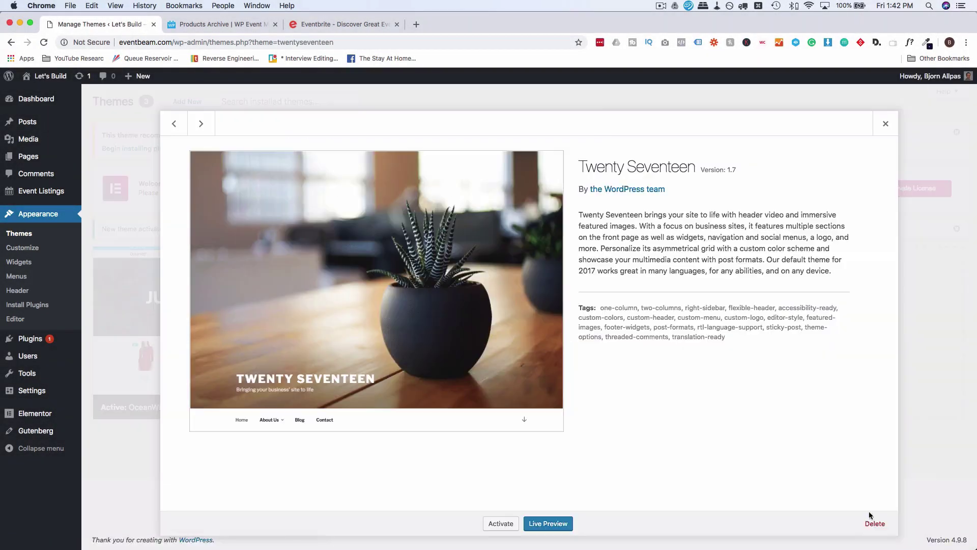
click(875, 524)
click(579, 121)
click(874, 523)
click(579, 121)
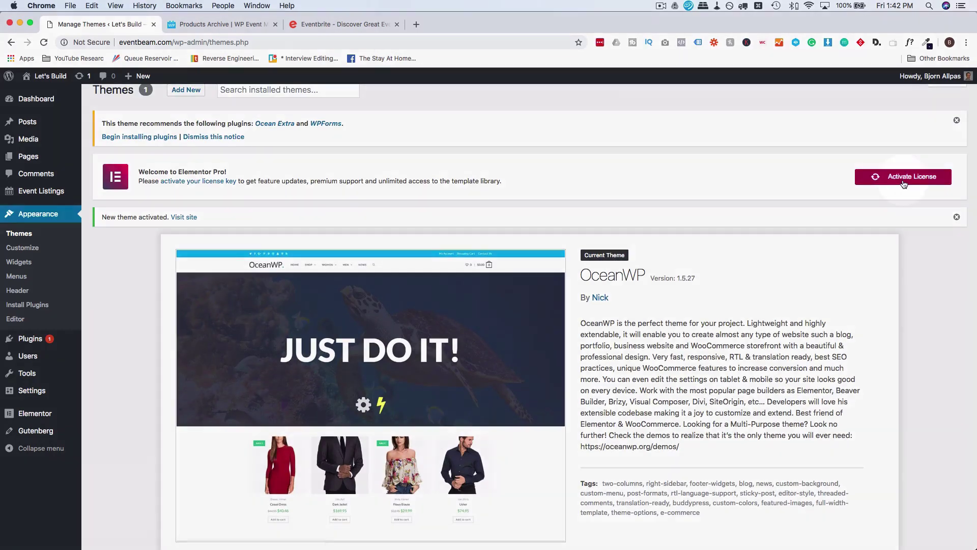
Paste the Elementor Pro licence key on the License Settings page and activate it.
click(904, 182)
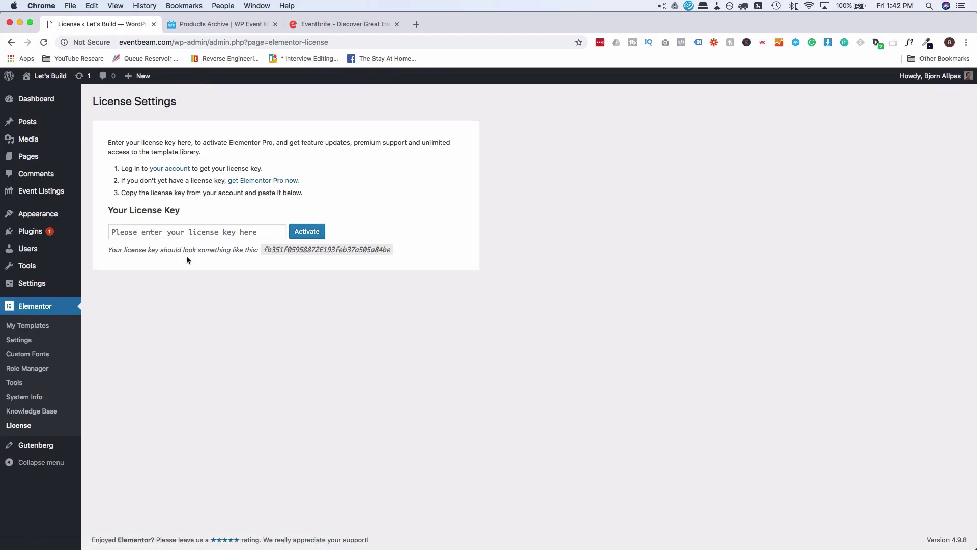
click(185, 232)
key(super+v)
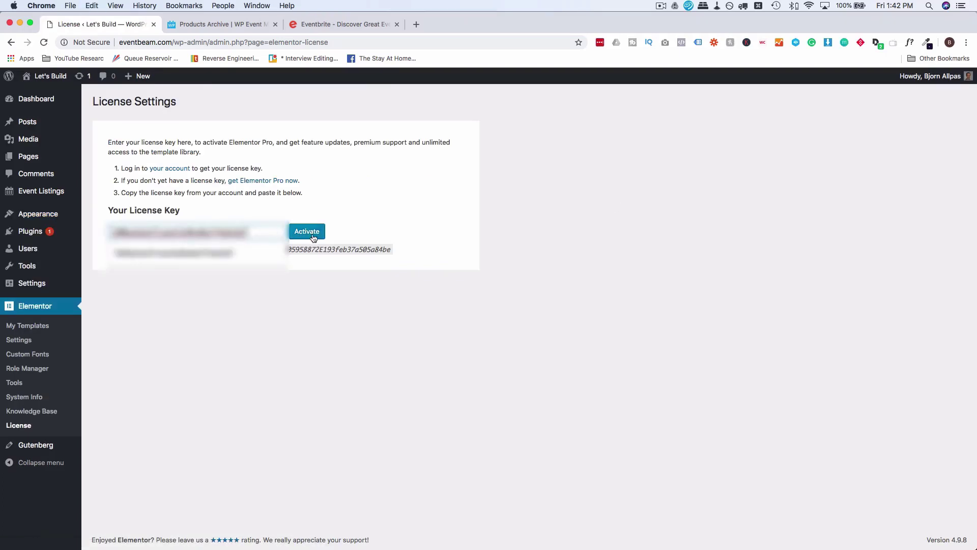
click(313, 238)
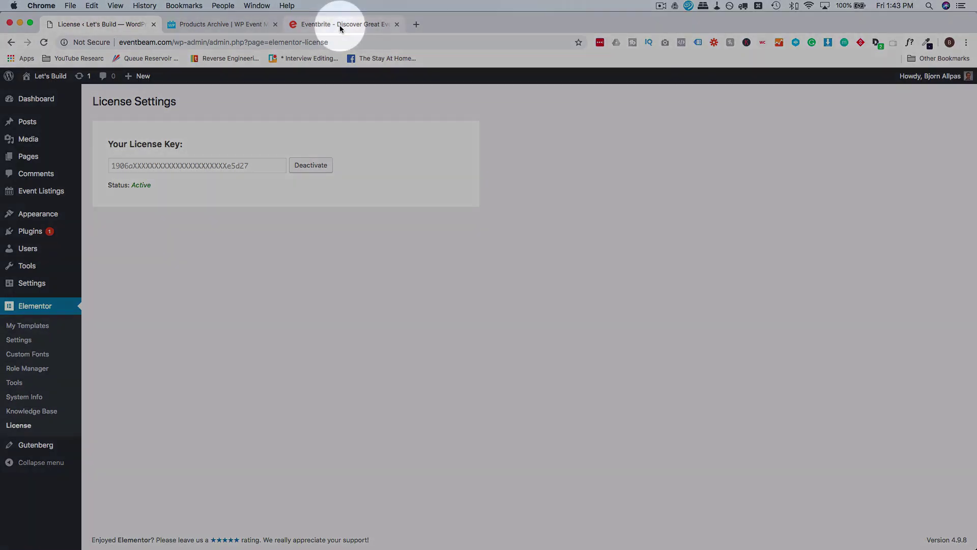
Scroll through the Eventbrite home page down to its footer and back to the top.
click(340, 26)
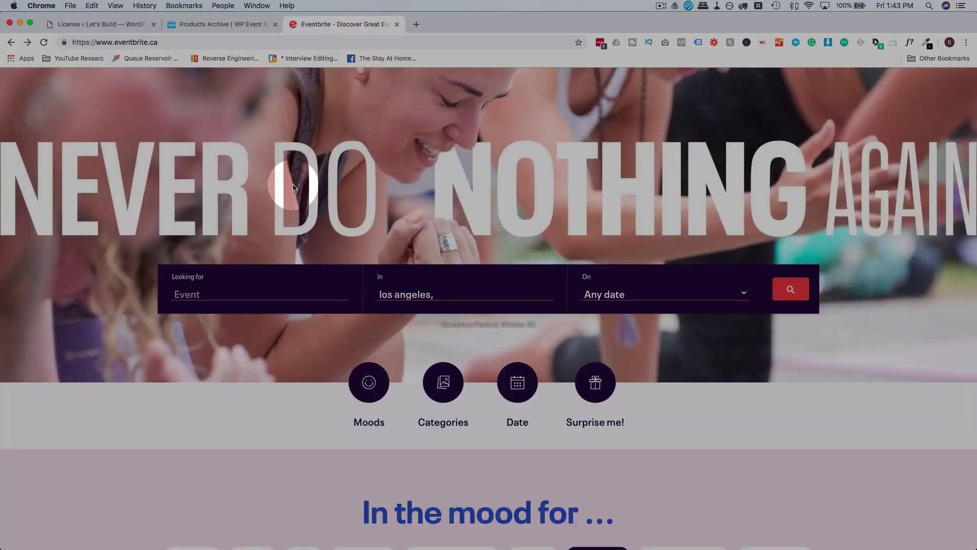
scroll(293, 185, up, 3)
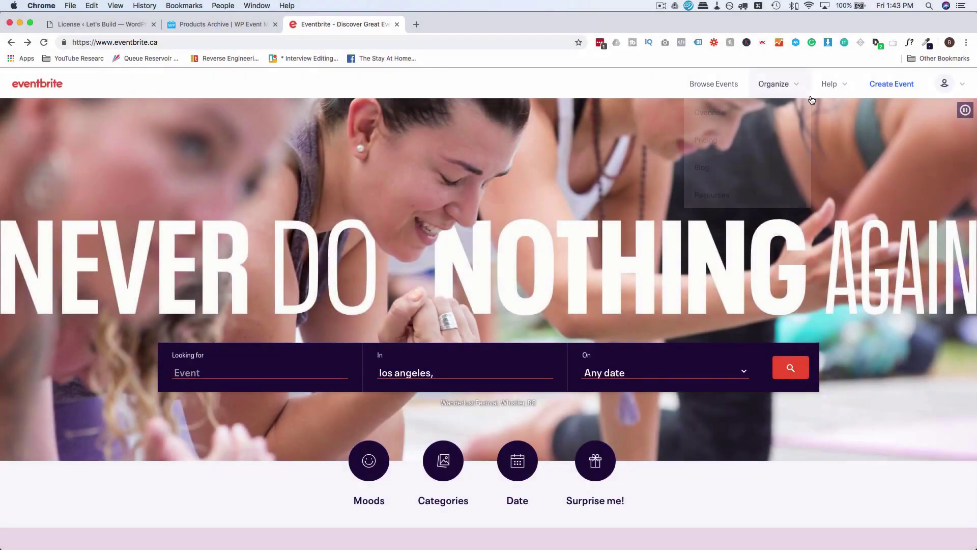
scroll(408, 280, down, 10)
scroll(411, 284, down, 8)
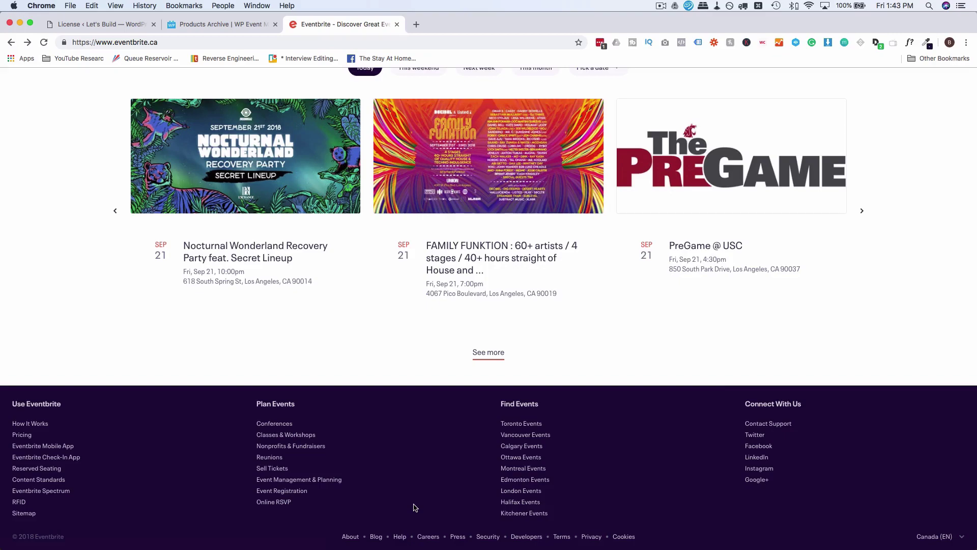
scroll(415, 508, up, 20)
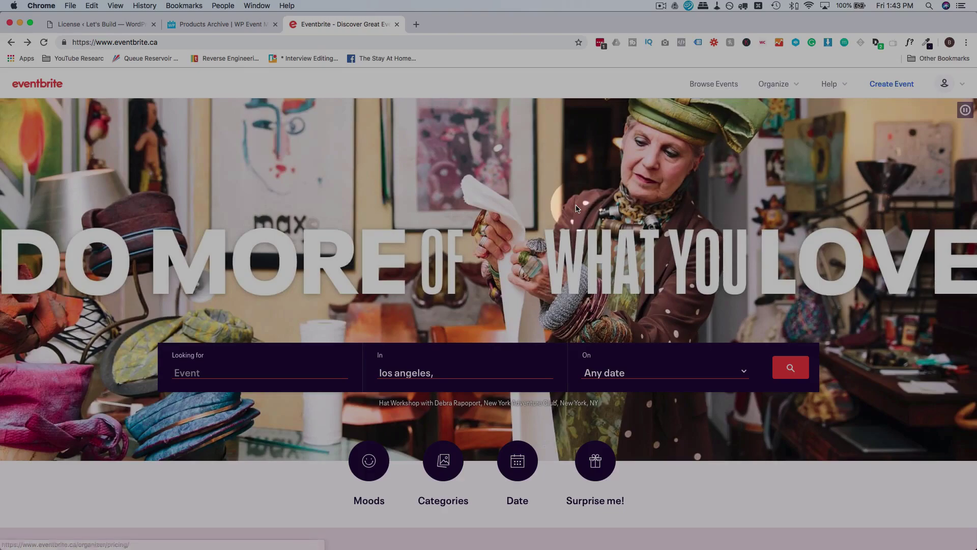
scroll(575, 206, down, 20)
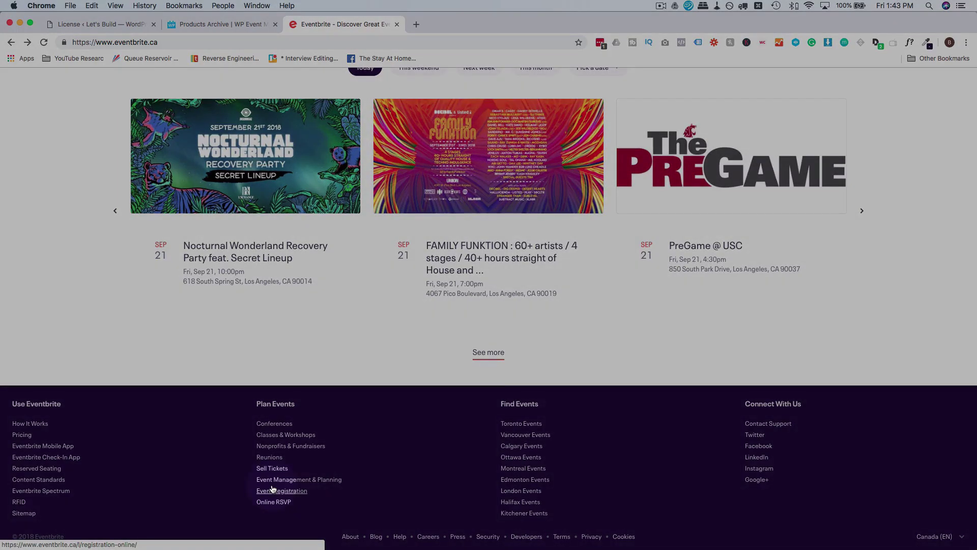
scroll(354, 447, up, 20)
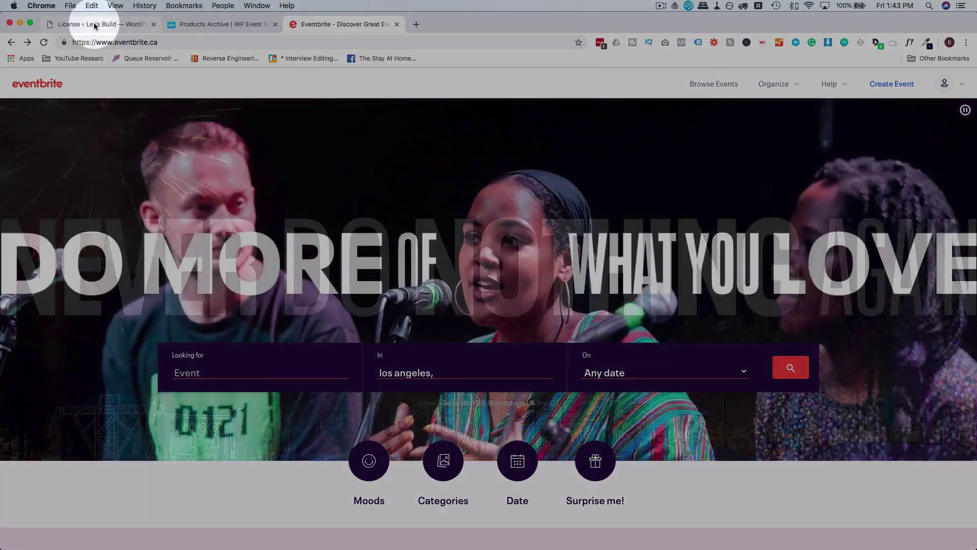
Create a new menu named 'Main Nav' under Appearance > Menus.
click(94, 25)
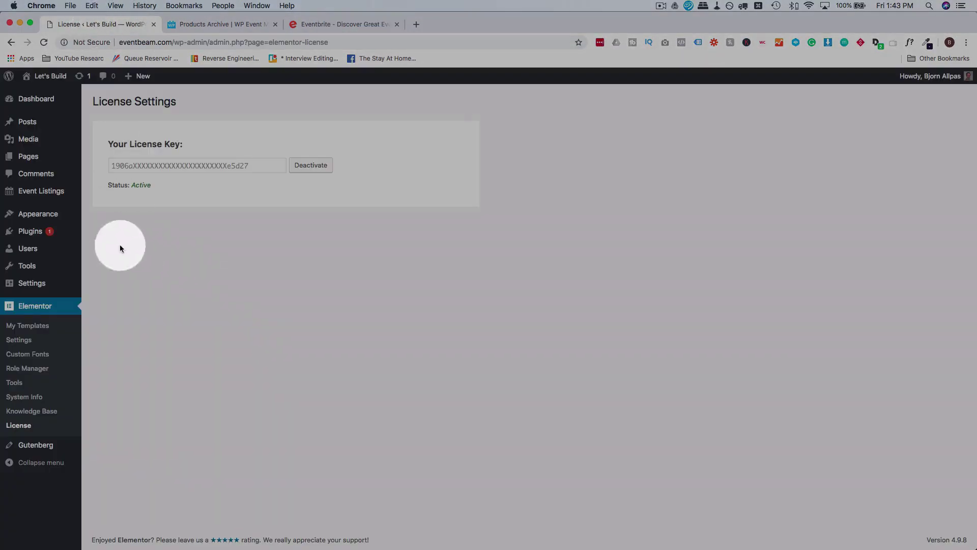
mouse_move(61, 215)
click(100, 259)
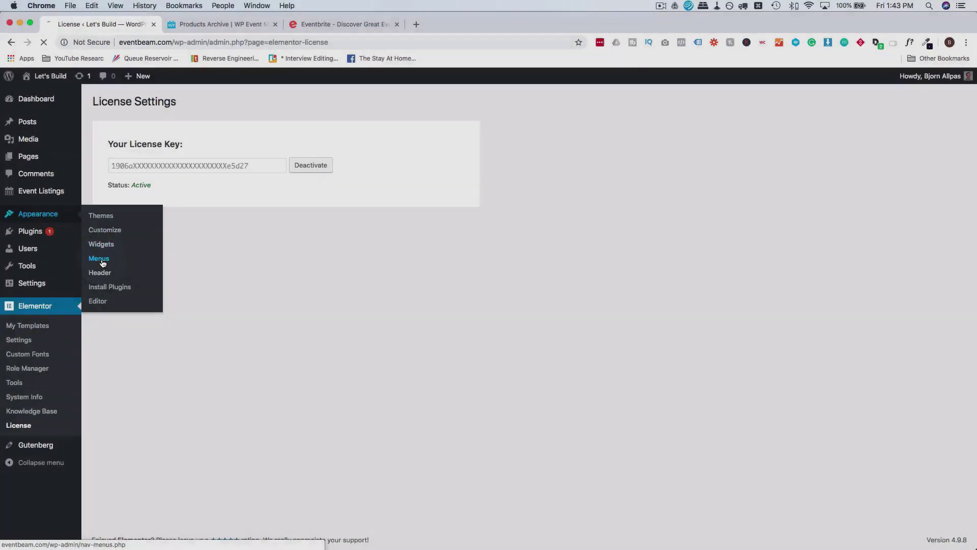
click(323, 236)
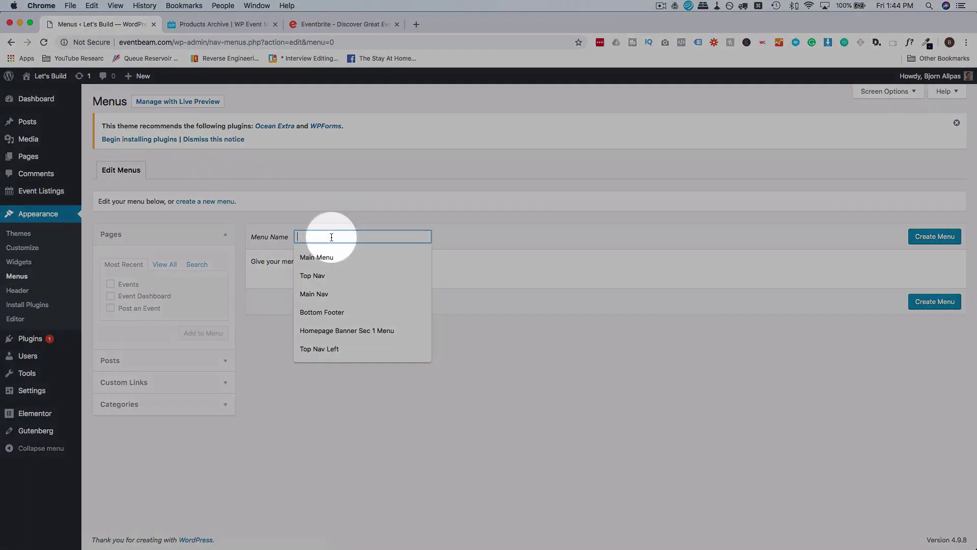
text(Main Navi)
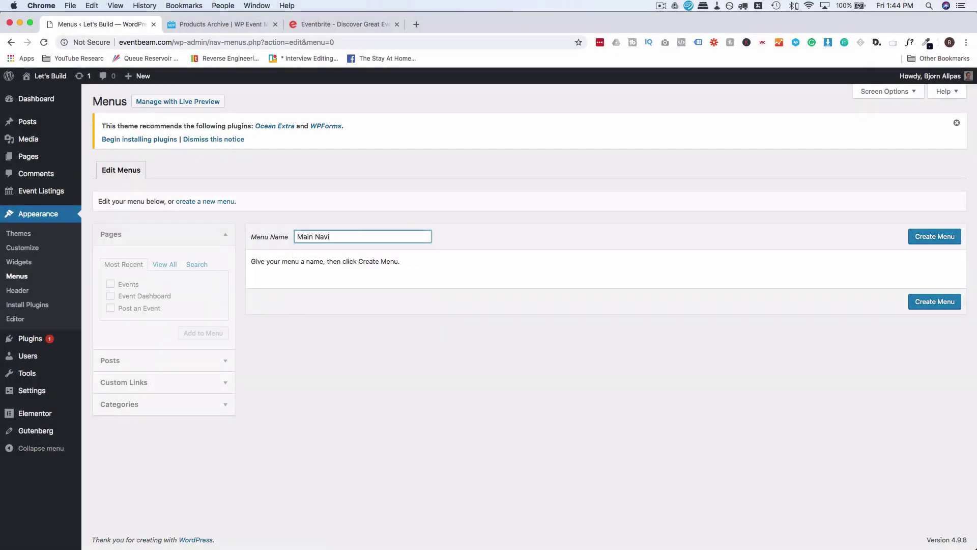
key(BackSpace)
click(924, 236)
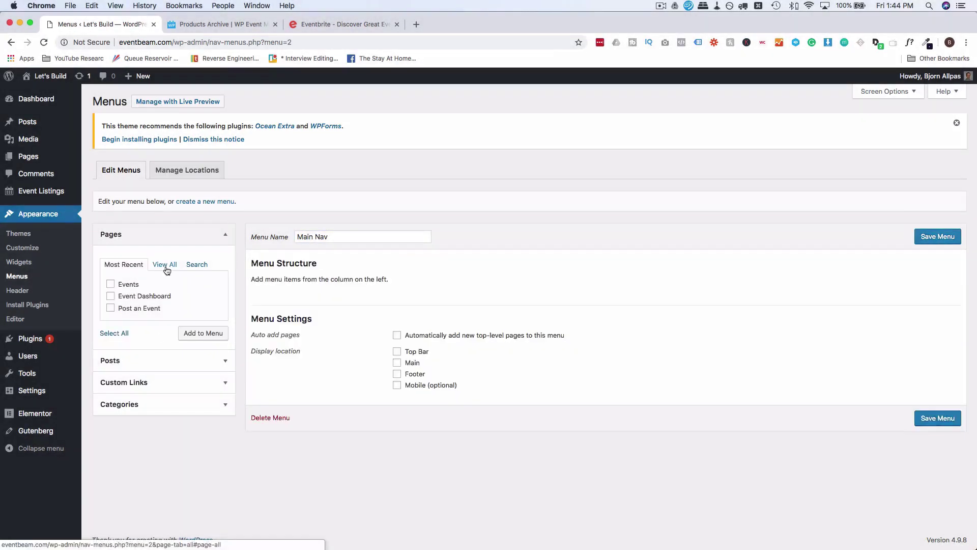
Enter a custom link with URL '#' and link text 'Home'.
click(155, 387)
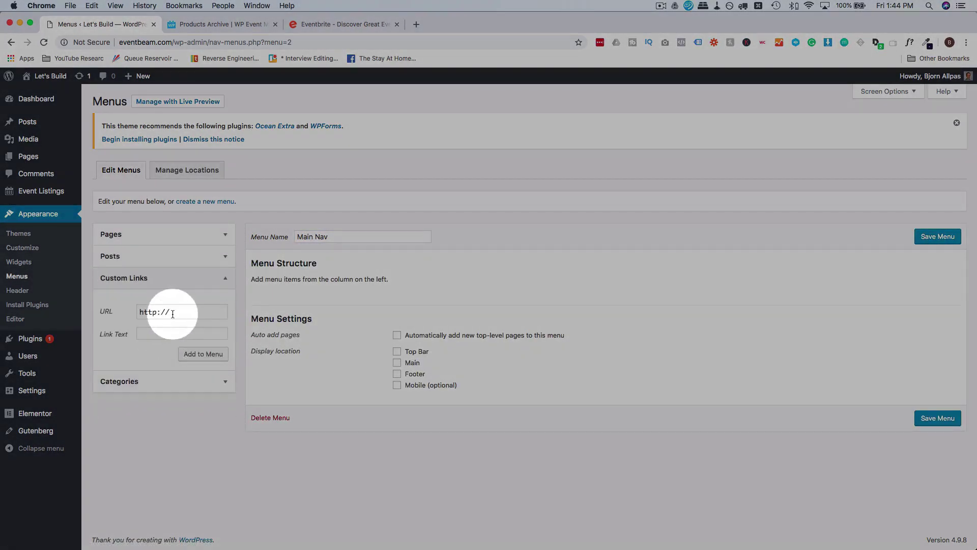
triple_click(173, 313)
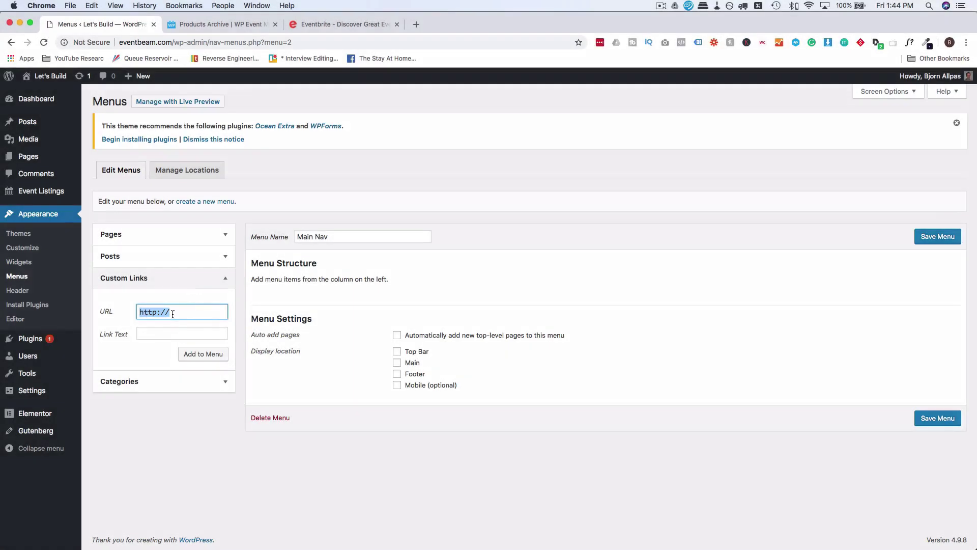
text(#)
key(Tab)
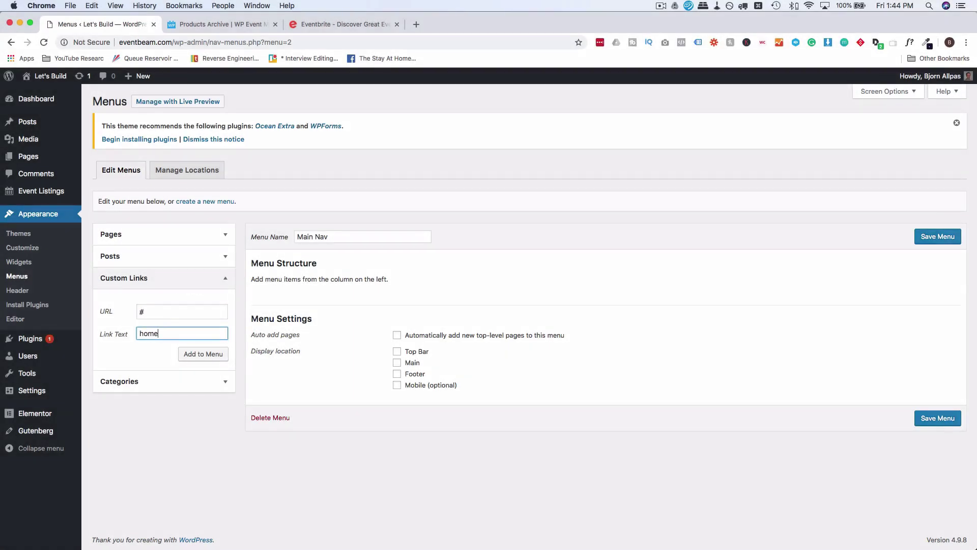
text(home)
drag(144, 334, 128, 334)
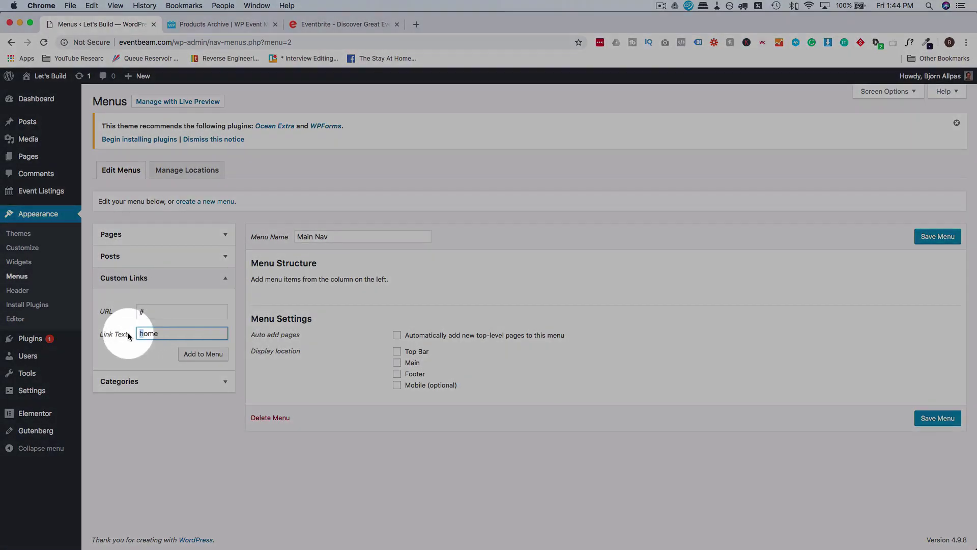
text(H)
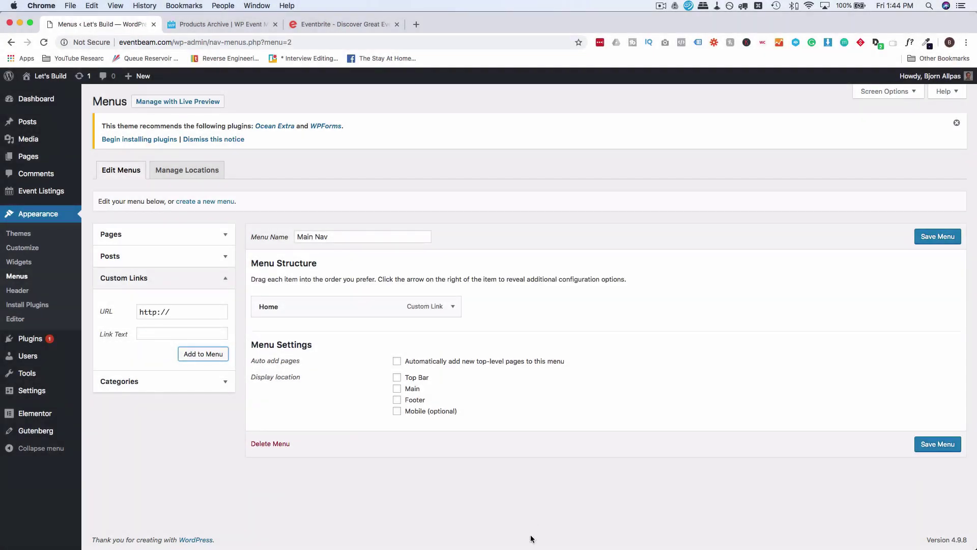
drag(530, 546, 517, 362)
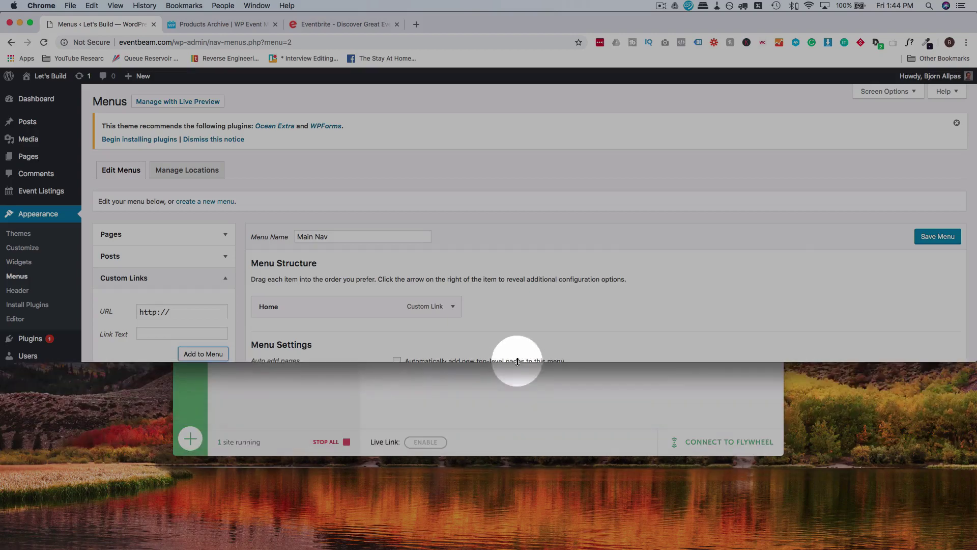
Pull Eventbrite into its own window alongside the WordPress menus page.
click(329, 25)
drag(329, 26, 427, 370)
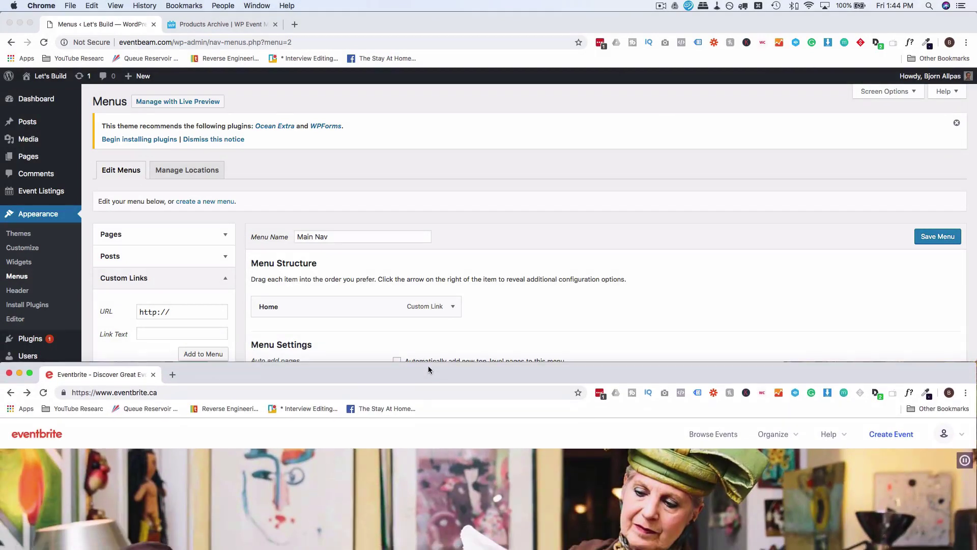
click(696, 289)
scroll(596, 248, down, 1)
scroll(596, 248, down, 5)
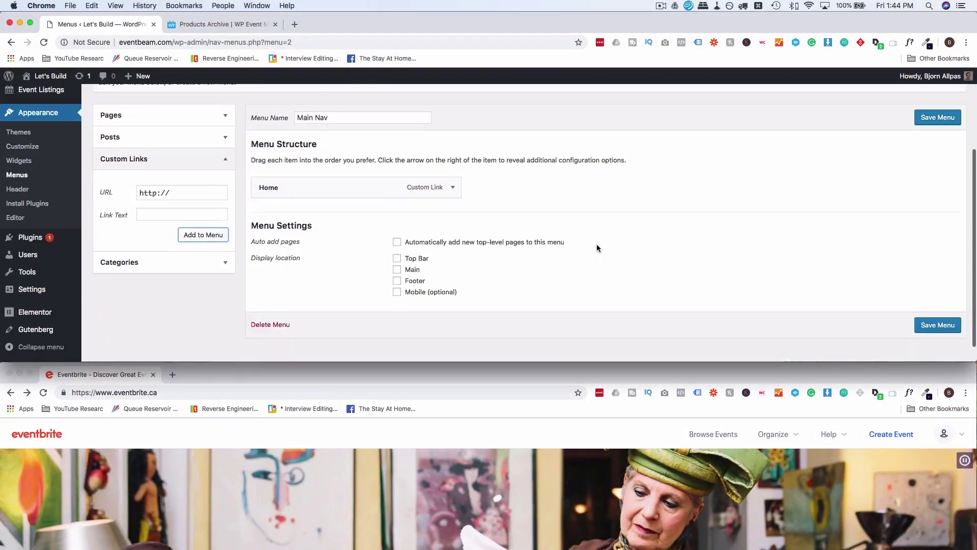
Add a 'Browse Events' custom link to Main Nav.
click(173, 186)
key(super+a)
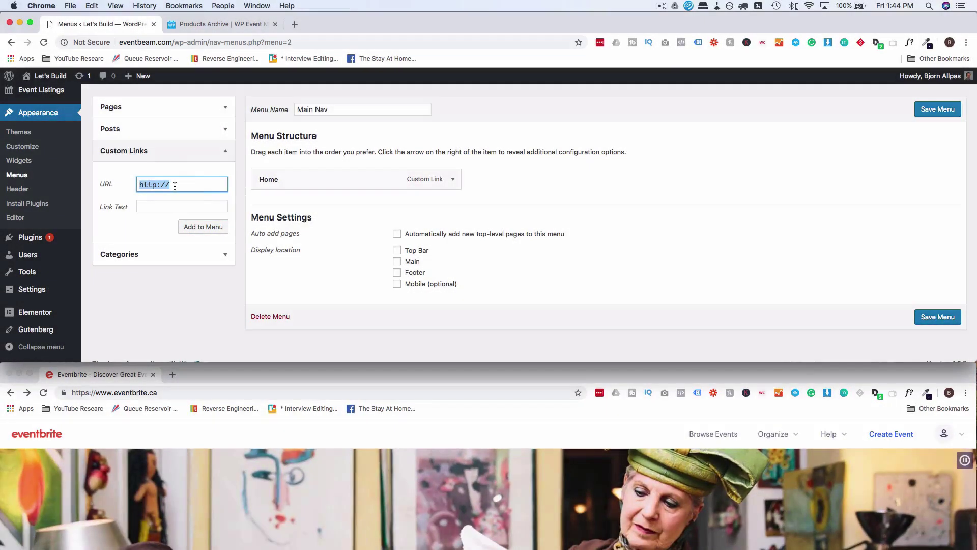
key(Tab)
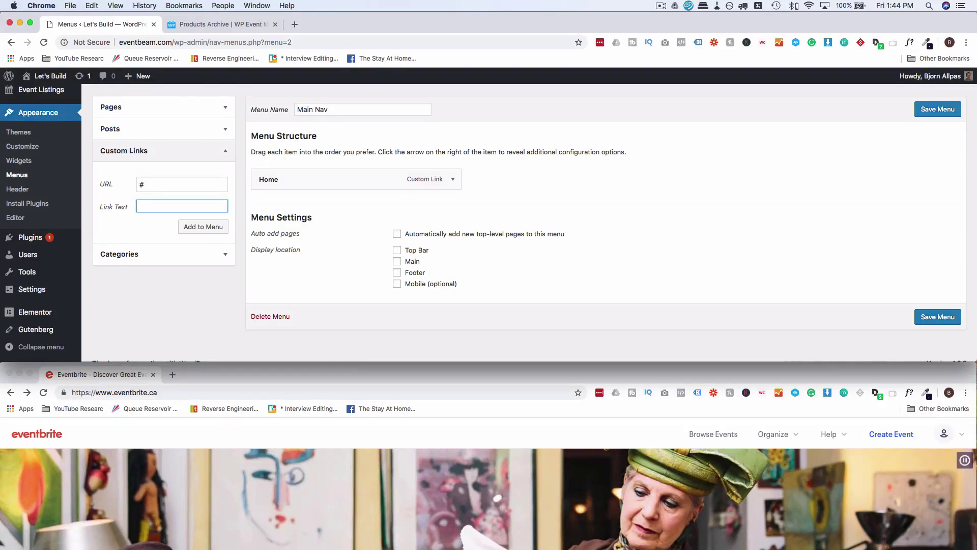
text(Br)
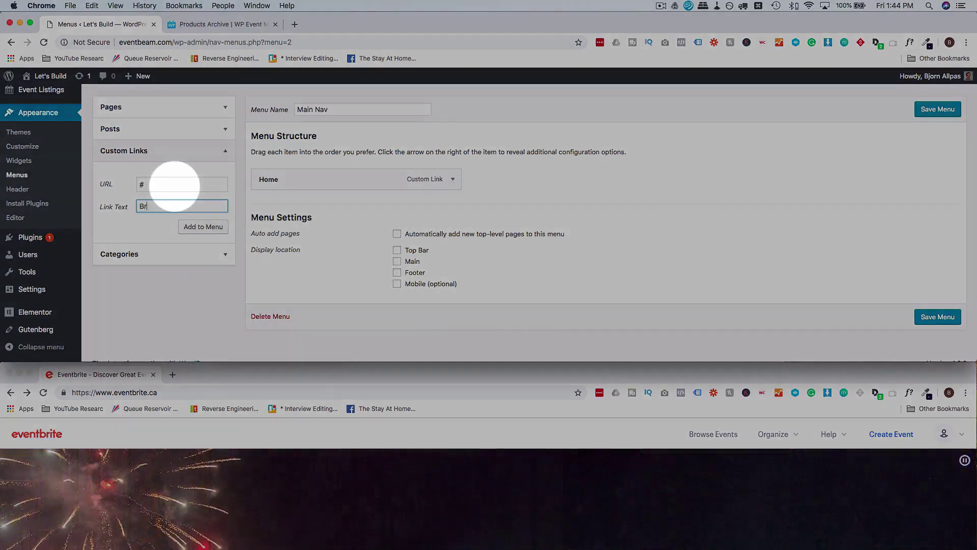
text(owse Events)
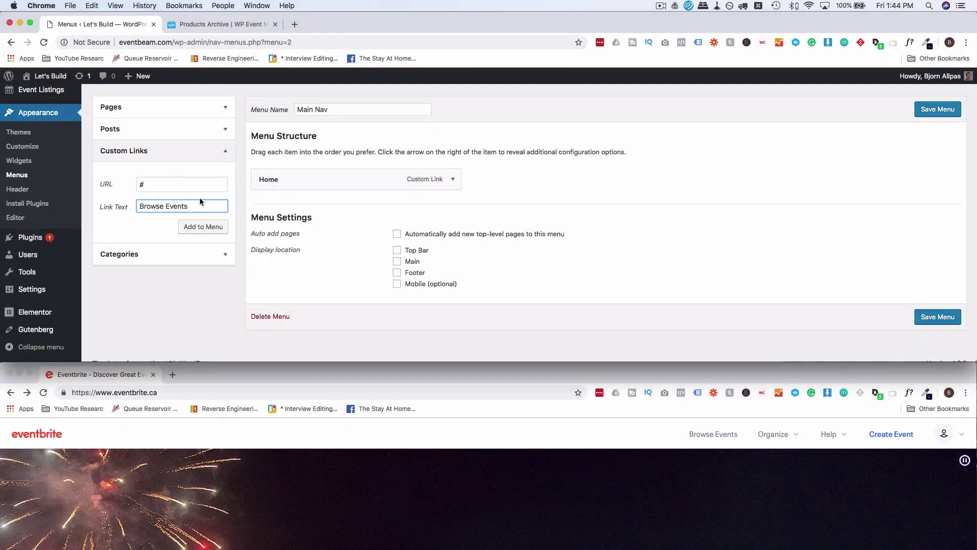
click(659, 442)
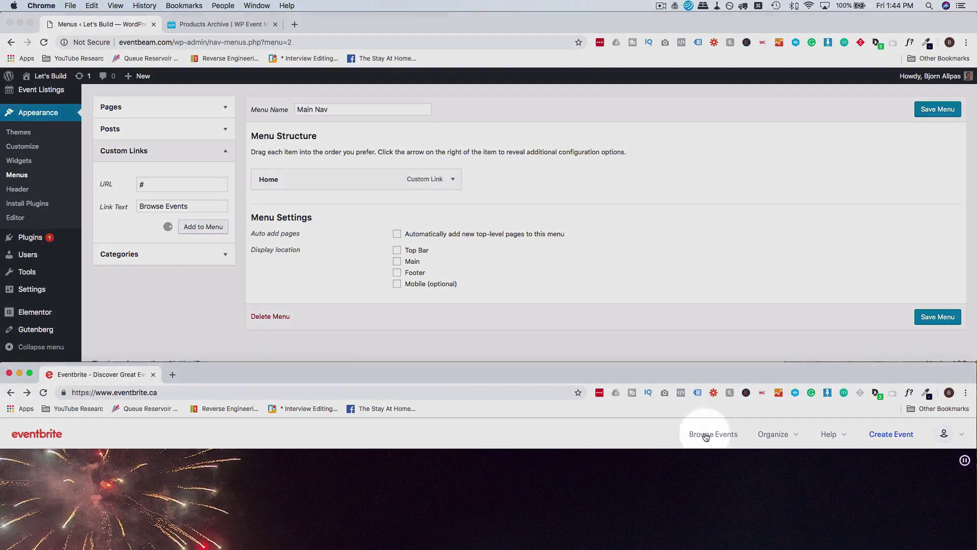
mouse_move(791, 435)
scroll(777, 477, down, 1)
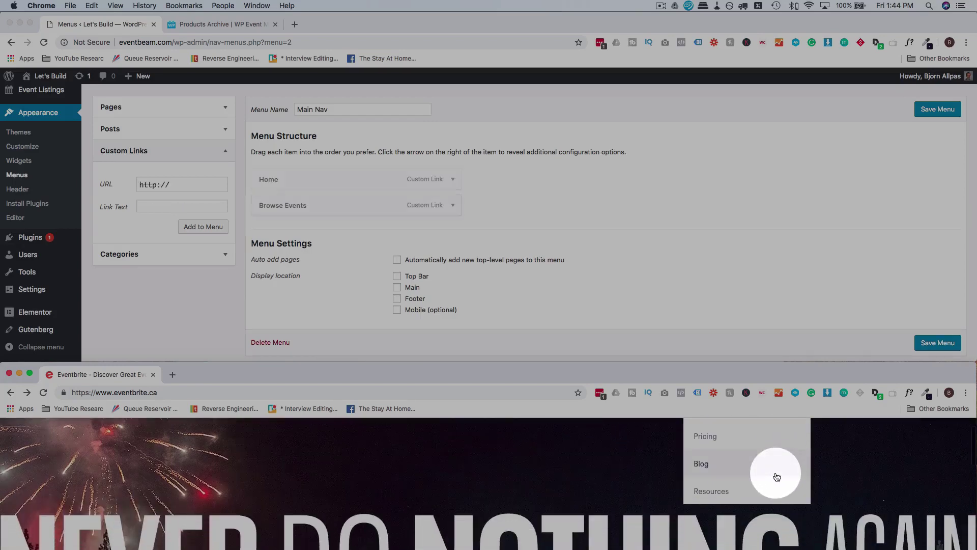
scroll(776, 476, up, 1)
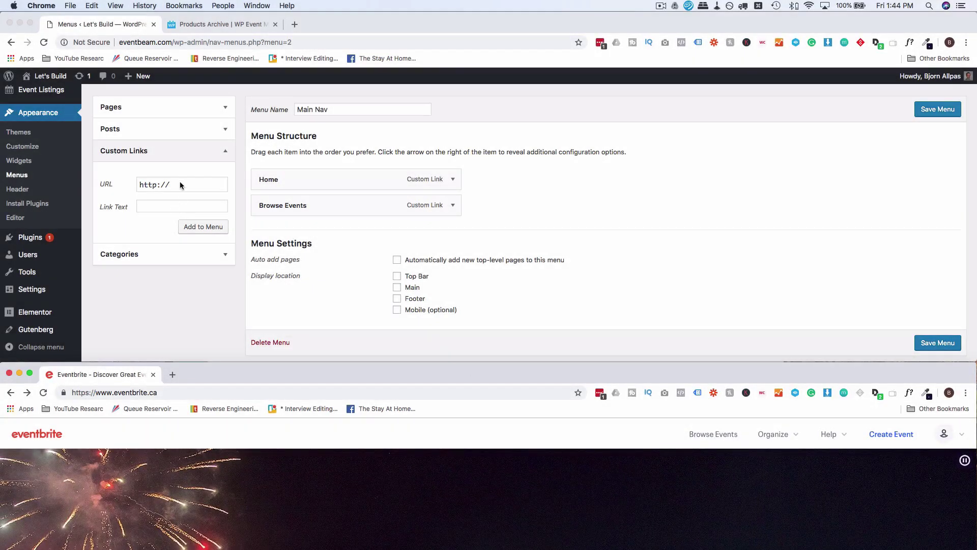
Add 'Create Event' and 'Help' custom links with URL '#' to Main Nav.
click(179, 185)
key(super+a)
text(#)
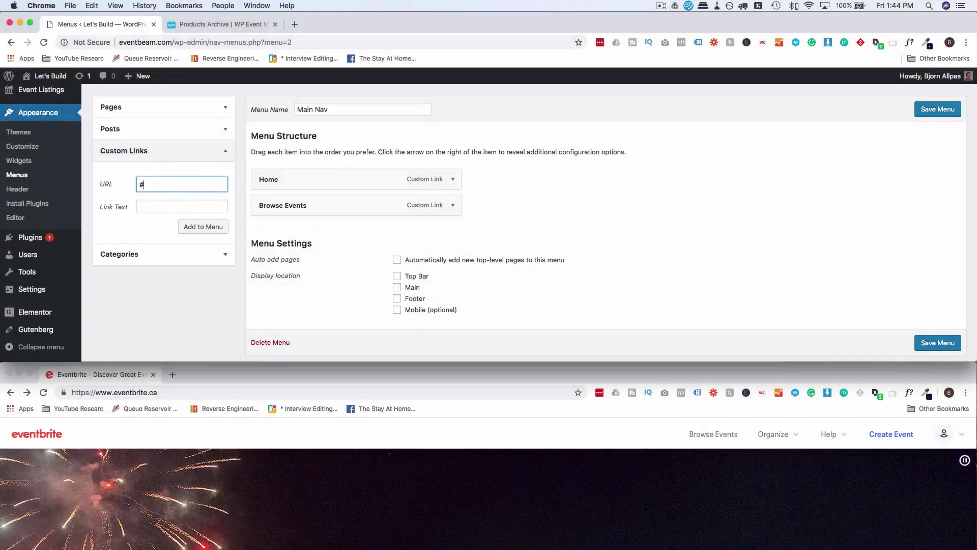
key(Tab)
text(Create Evn)
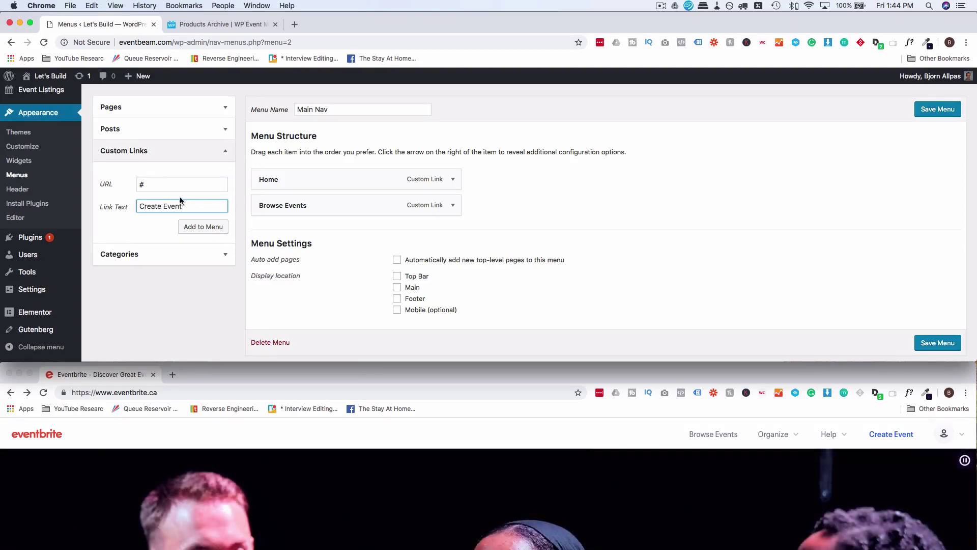
click(194, 231)
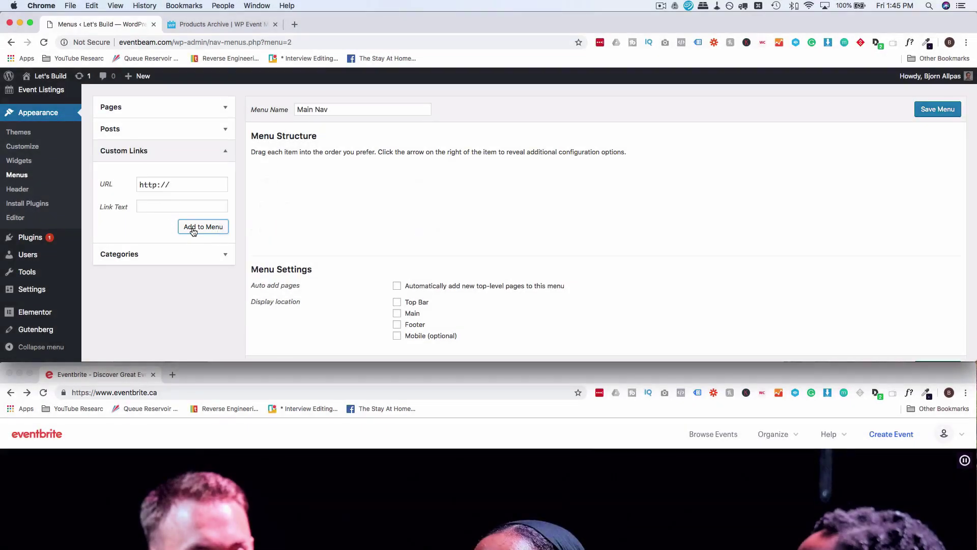
click(173, 184)
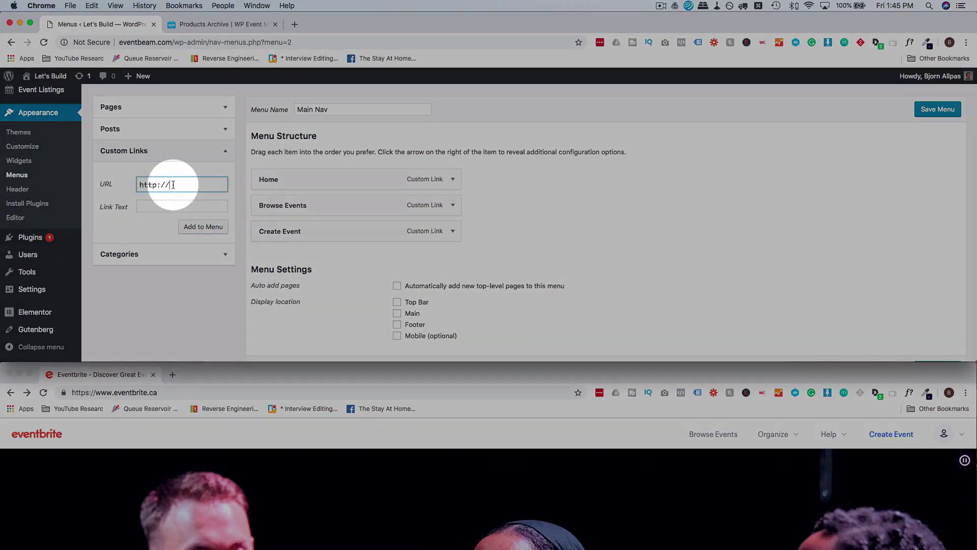
text(#)
key(Tab)
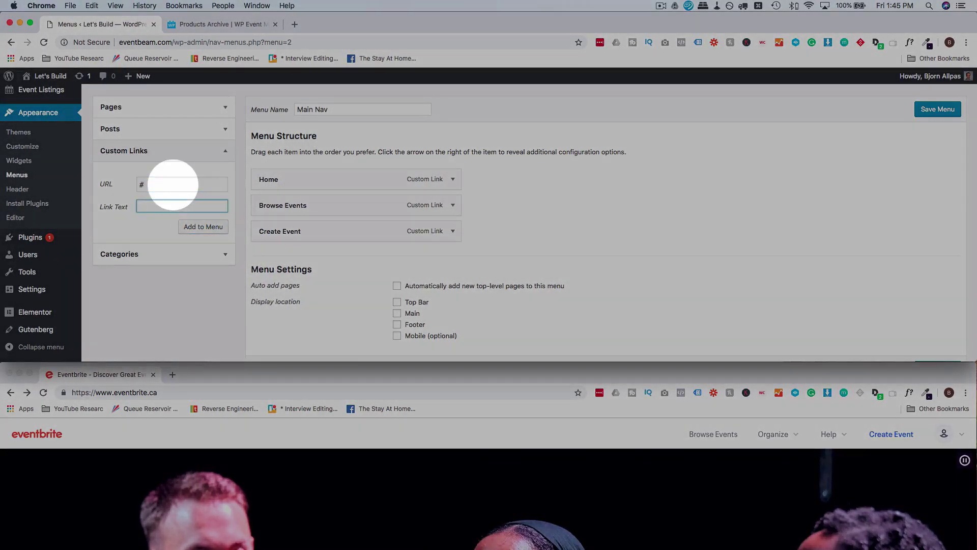
click(203, 226)
Save the Main Nav menu and shrink the WordPress window to reveal Eventbrite below.
click(938, 109)
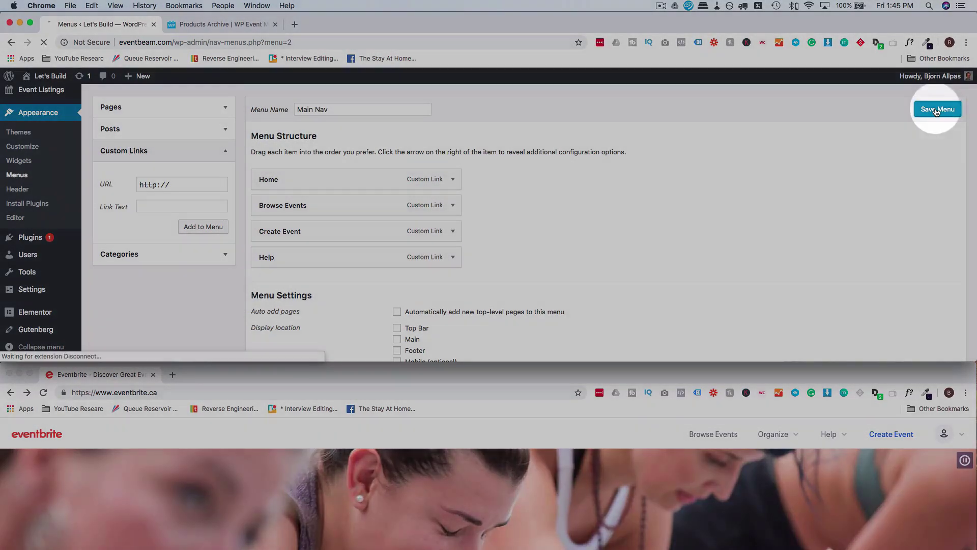
scroll(579, 448, down, 15)
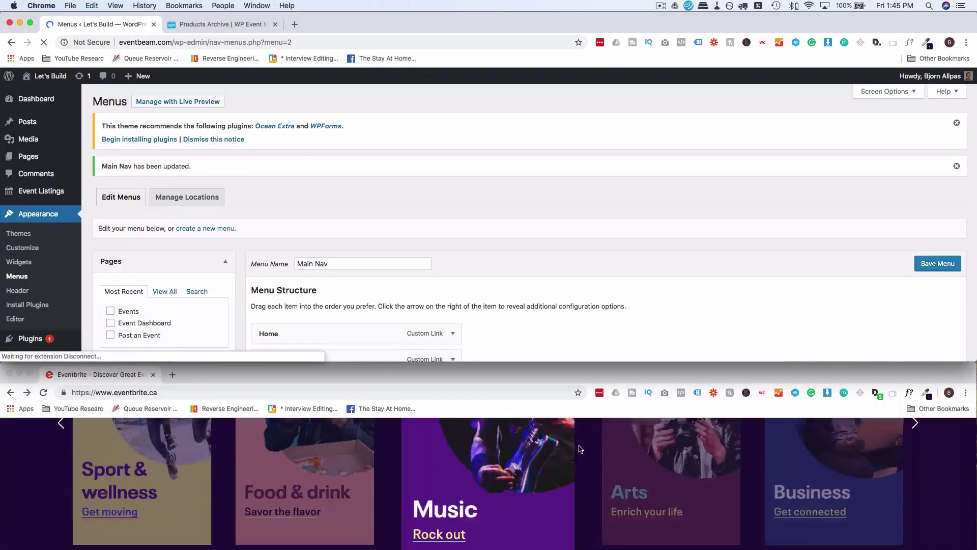
scroll(579, 448, down, 5)
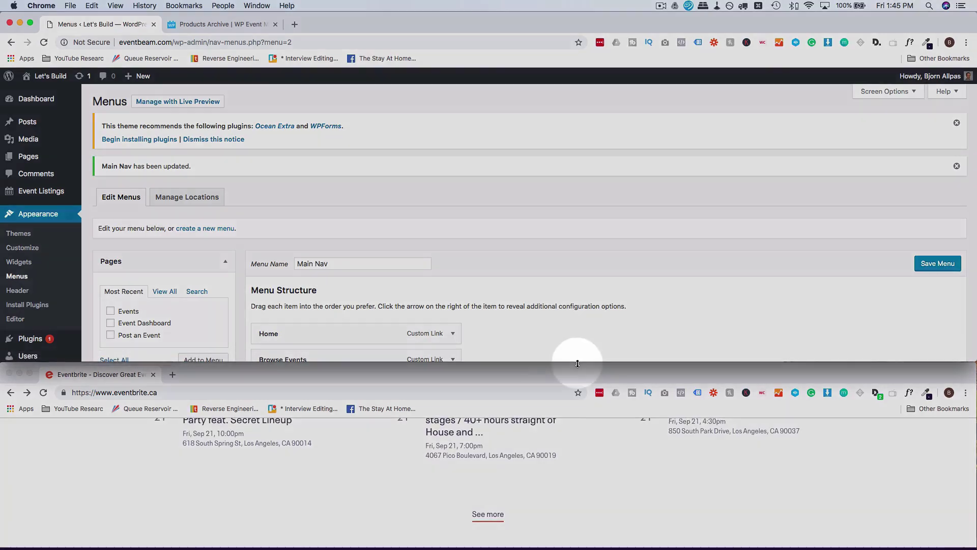
drag(576, 361, 575, 322)
drag(575, 362, 573, 322)
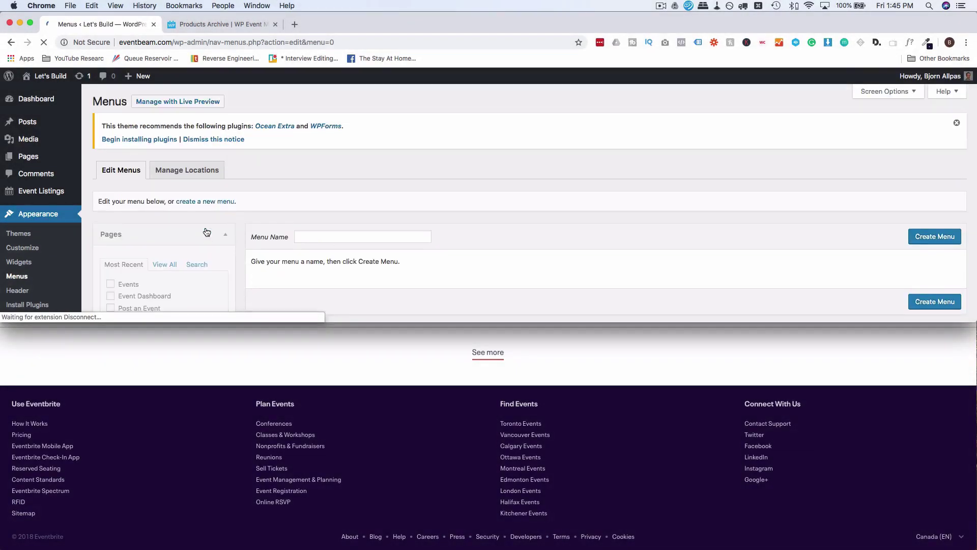
Create a new 'Footer 2' menu and open its Custom Links fields.
click(326, 239)
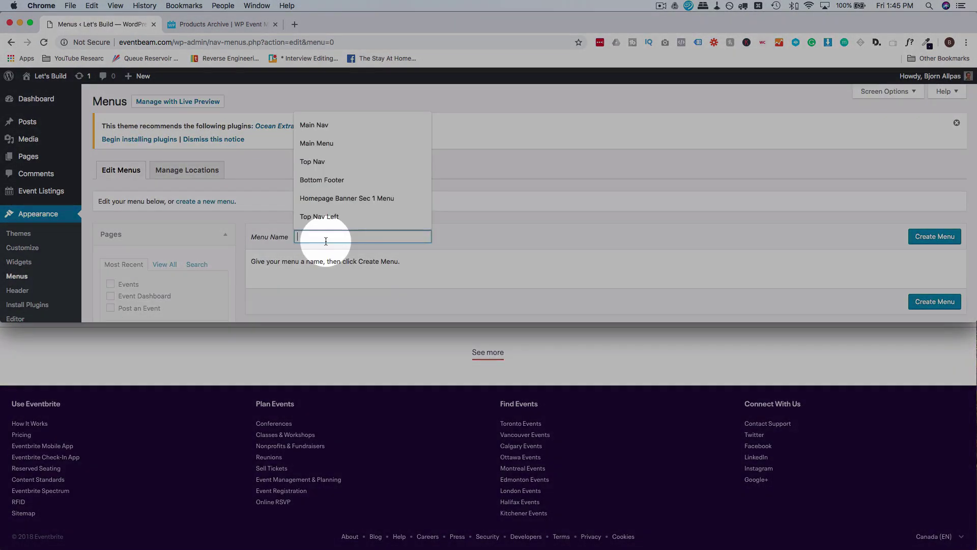
scroll(254, 255, down, 2)
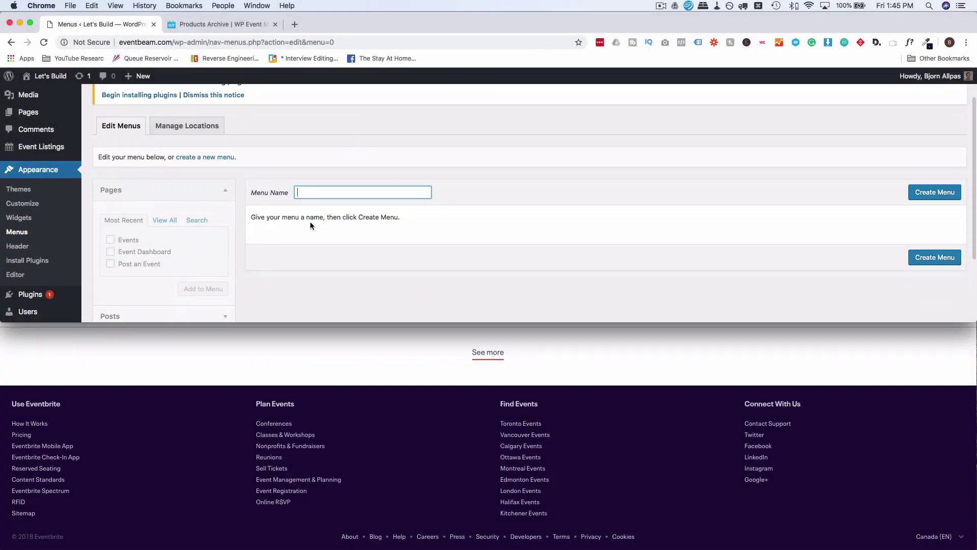
text(Footer 1)
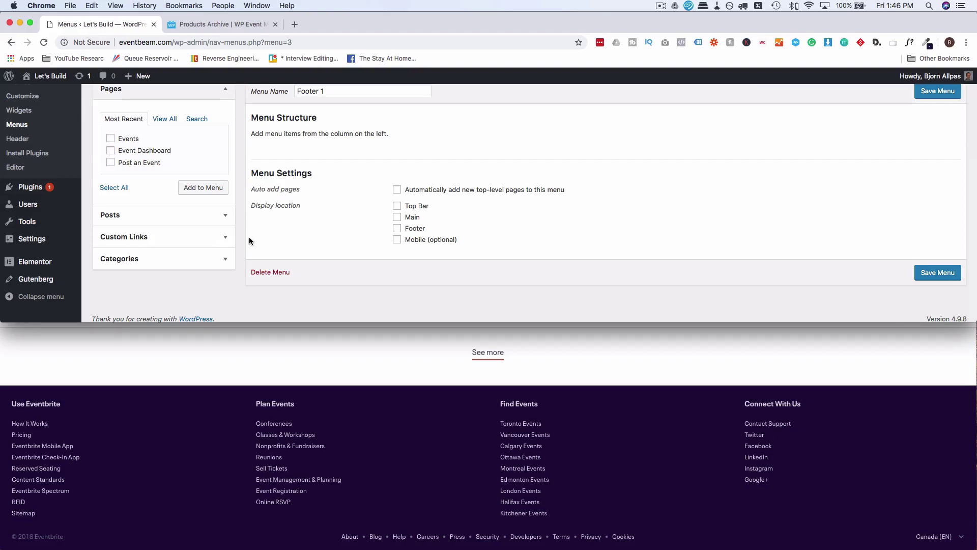
click(224, 237)
click(181, 166)
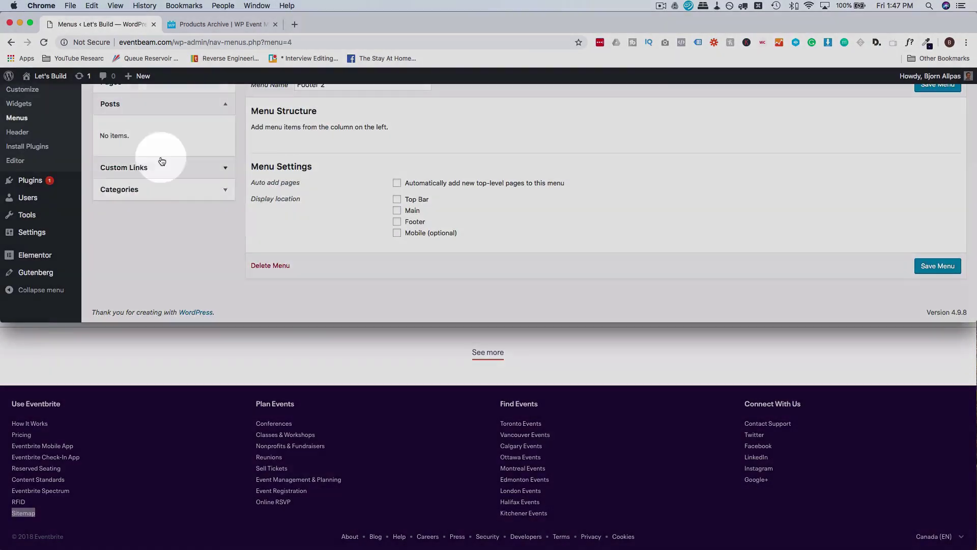
Fill Footer 2 with '#' links copied from Eventbrite's Plan Events names, such as Conferences, and save.
click(161, 161)
text(#Conferences)
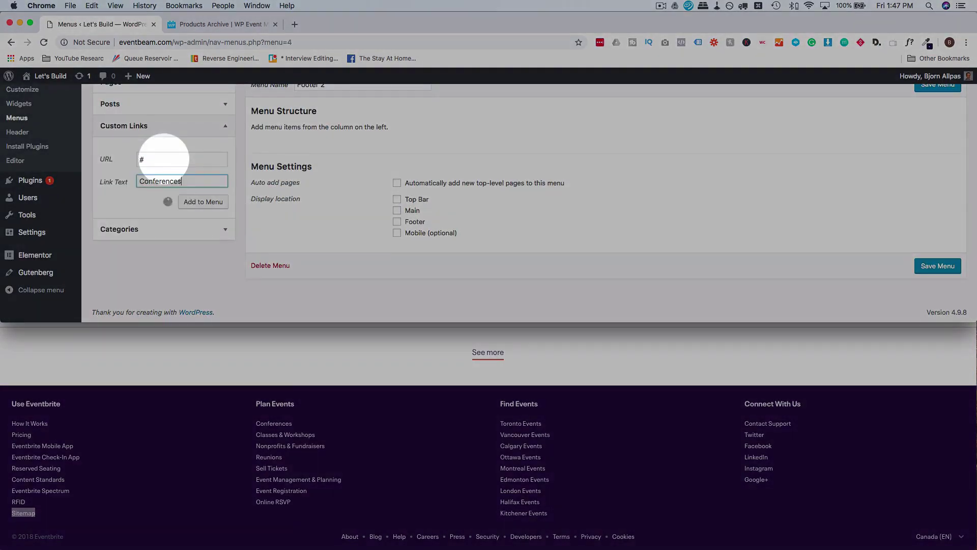
text(Classes & Workshops)
mouse_move(317, 435)
mouse_down()
mouse_move(256, 434)
mouse_move(256, 469)
mouse_up()
click(214, 205)
text(Reunions)
click(203, 202)
text(#)
mouse_move(342, 479)
mouse_down()
mouse_move(256, 479)
mouse_move(256, 502)
mouse_up()
click(203, 202)
click(938, 86)
Create and save a 'Footer 3' menu of '#' links named after Eventbrite's Find Events cities.
click(287, 232)
text(Footer 3)
click(928, 240)
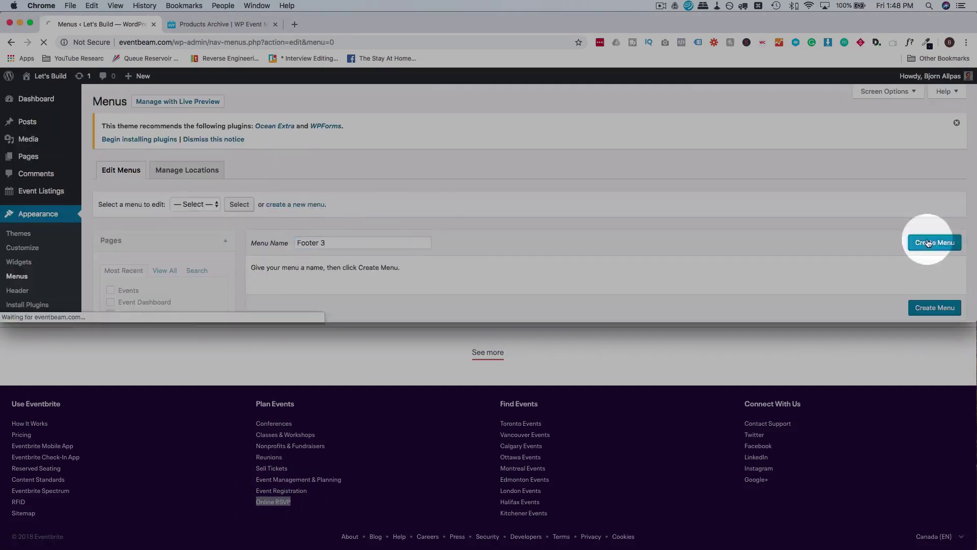
drag(541, 423, 500, 424)
triple_click(162, 160)
text(#)
click(222, 206)
mouse_move(542, 457)
mouse_down()
mouse_move(500, 457)
mouse_move(501, 513)
mouse_up()
click(203, 202)
text(#)
click(197, 203)
click(203, 202)
Create and save a 'Footer 4' menu with Contact Support, Twitter, Facebook, LinkedIn and Instagram links.
click(938, 86)
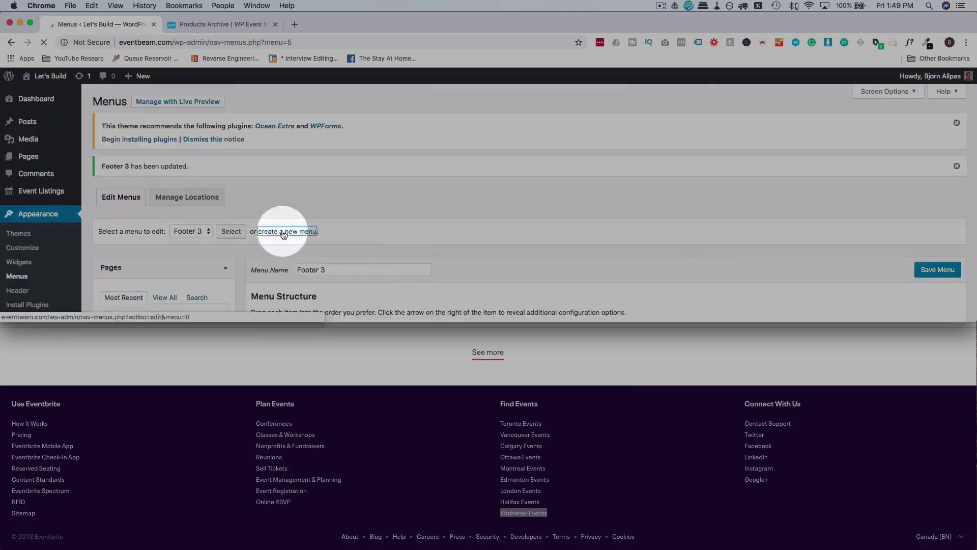
click(283, 232)
text(Footer 4)
click(928, 240)
drag(792, 423, 745, 424)
click(203, 202)
text(Twitter#FacebookLinkedIn)
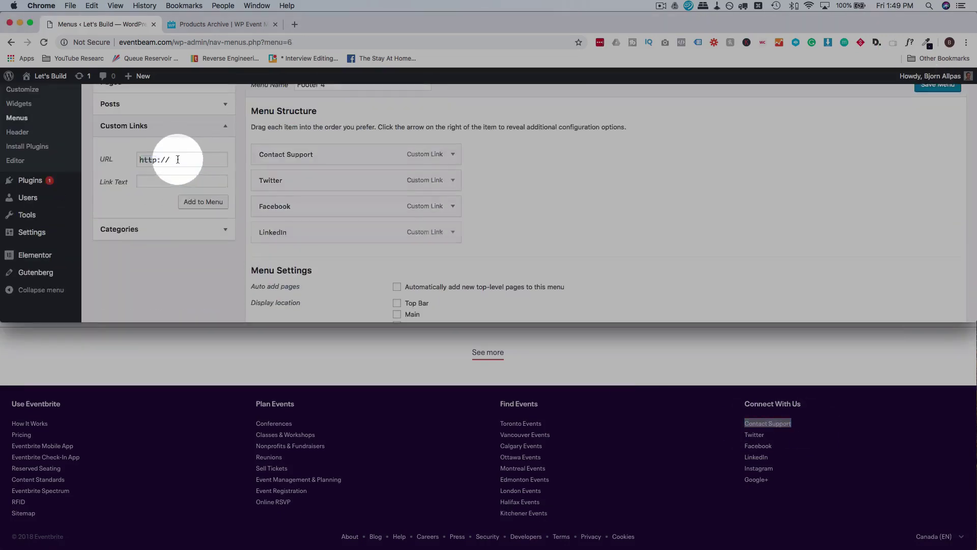
text(Instagram#)
click(938, 86)
click(281, 233)
Create and save a 'Bottom Footer' menu of '#' links including Blog, Careers, Press, Security and Privacy.
click(363, 245)
text(Bottom Footer)
click(935, 243)
triple_click(183, 161)
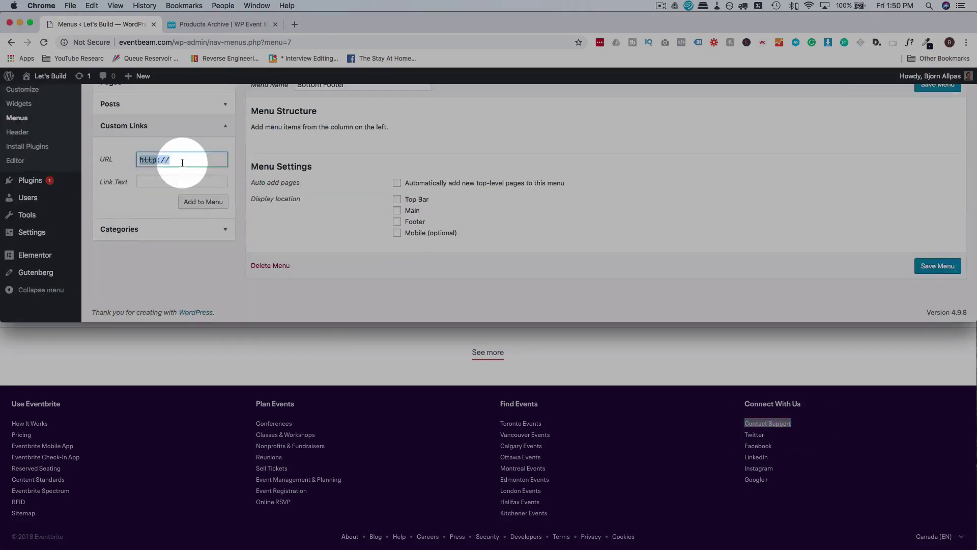
text(#Blog)
key(Return)
text(CareersPress)
key(Return)
text(Security#)
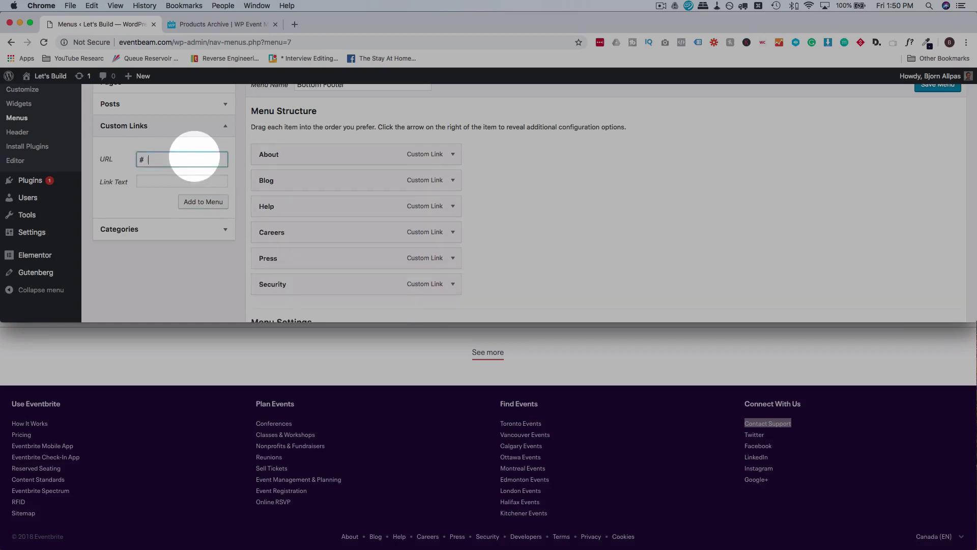
text(DevelopersTermsPrivacyCookies)
click(938, 86)
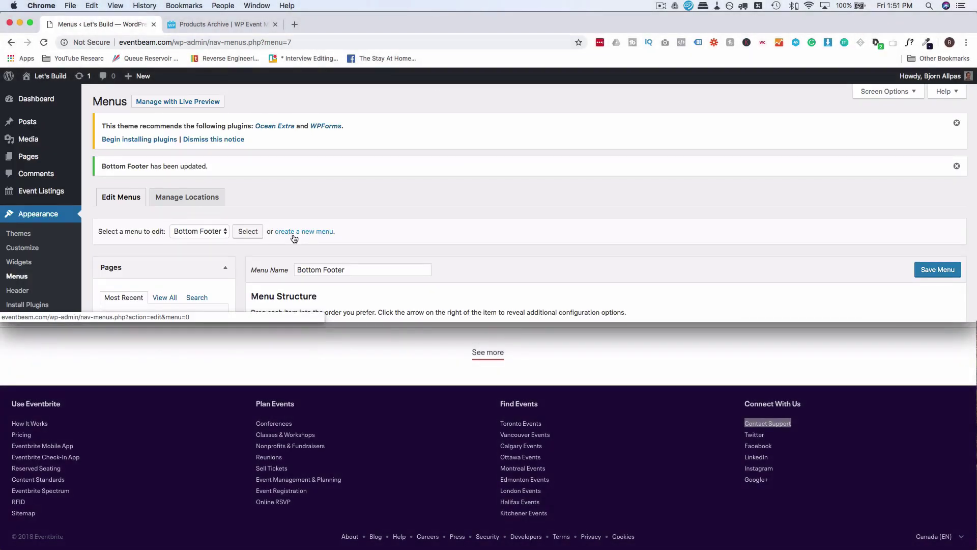
click(187, 197)
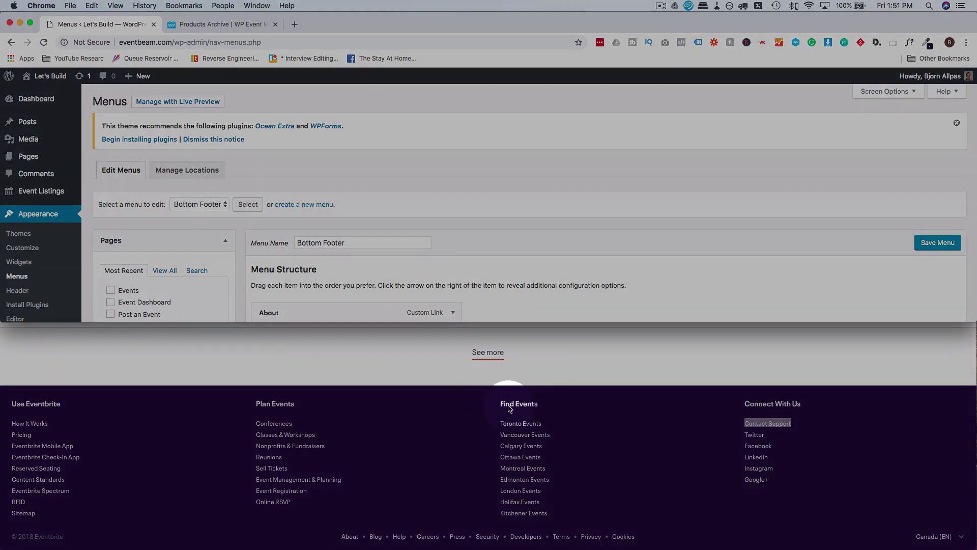
click(499, 405)
drag(498, 405, 545, 511)
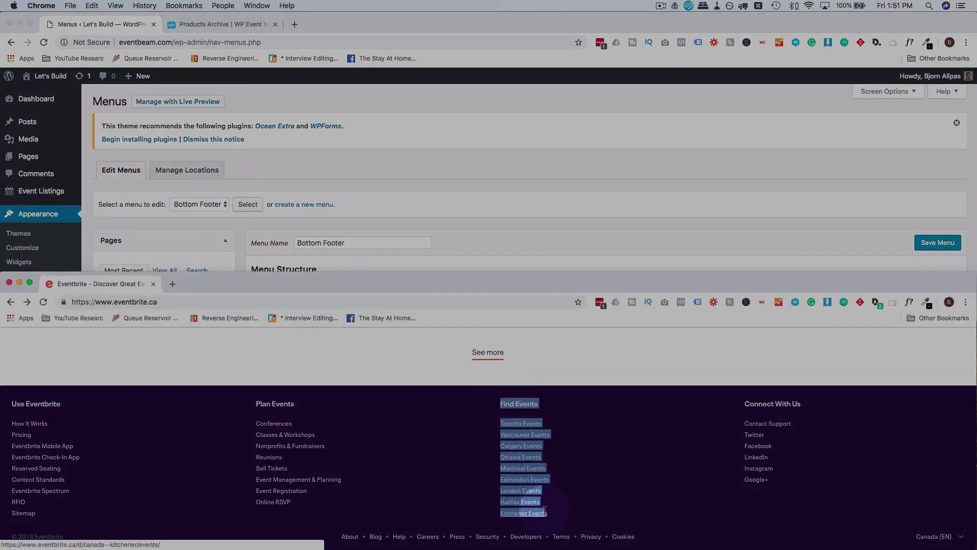
click(552, 514)
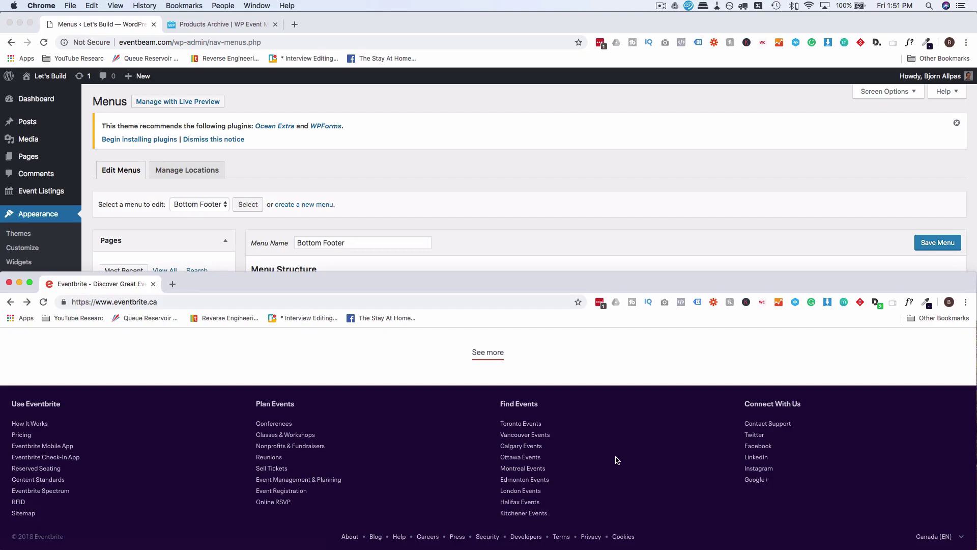
drag(611, 278, 592, 18)
scroll(544, 258, up, 5)
scroll(545, 258, up, 15)
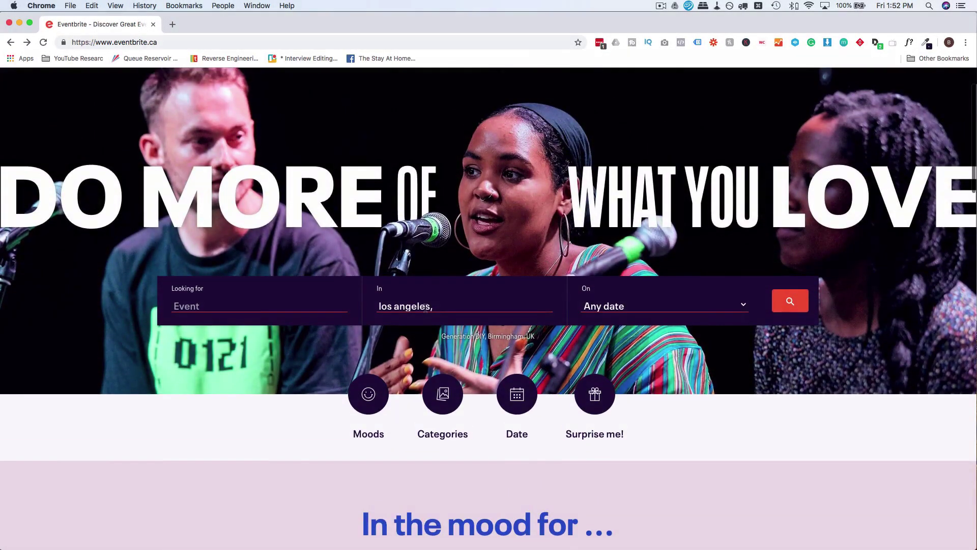
click(448, 308)
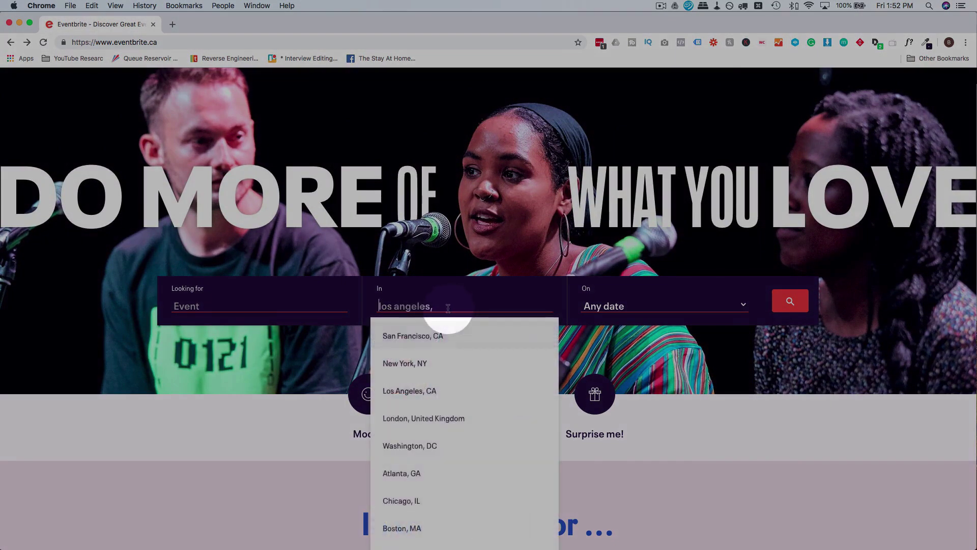
scroll(436, 377, down, 5)
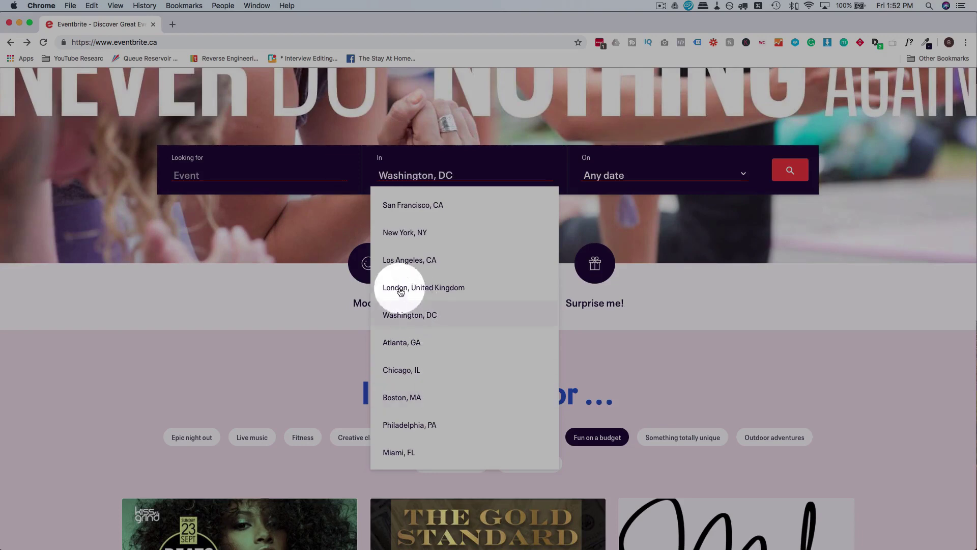
click(356, 331)
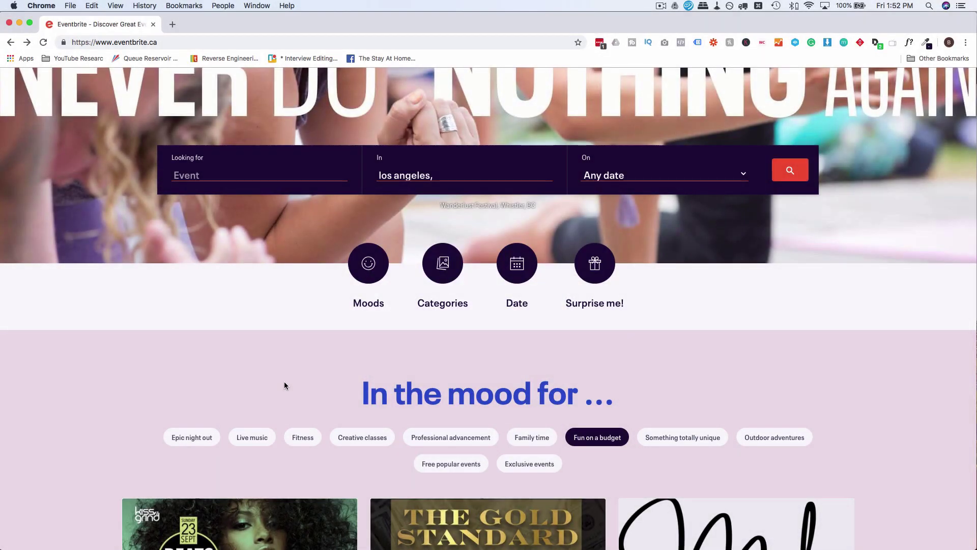
scroll(284, 382, up, 3)
scroll(284, 382, down, 15)
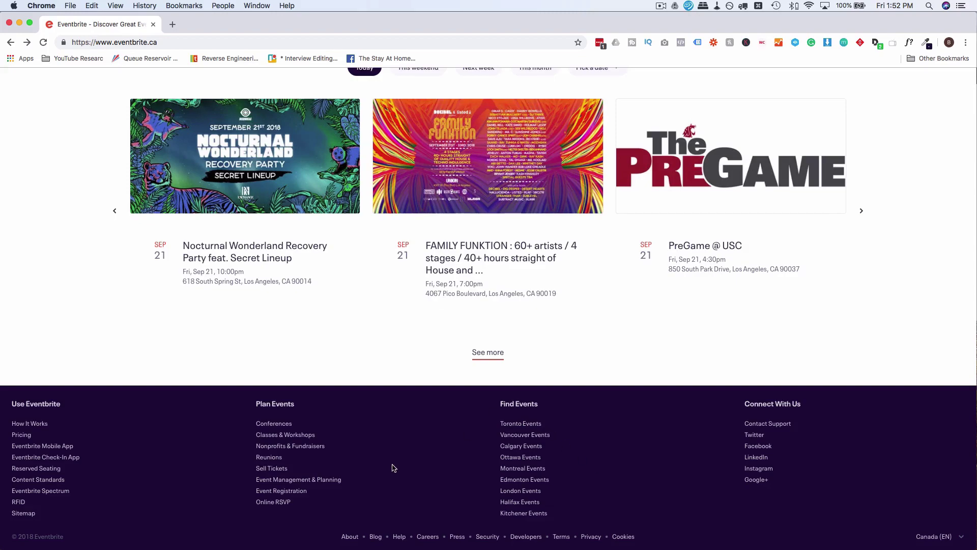
scroll(656, 484, up, 20)
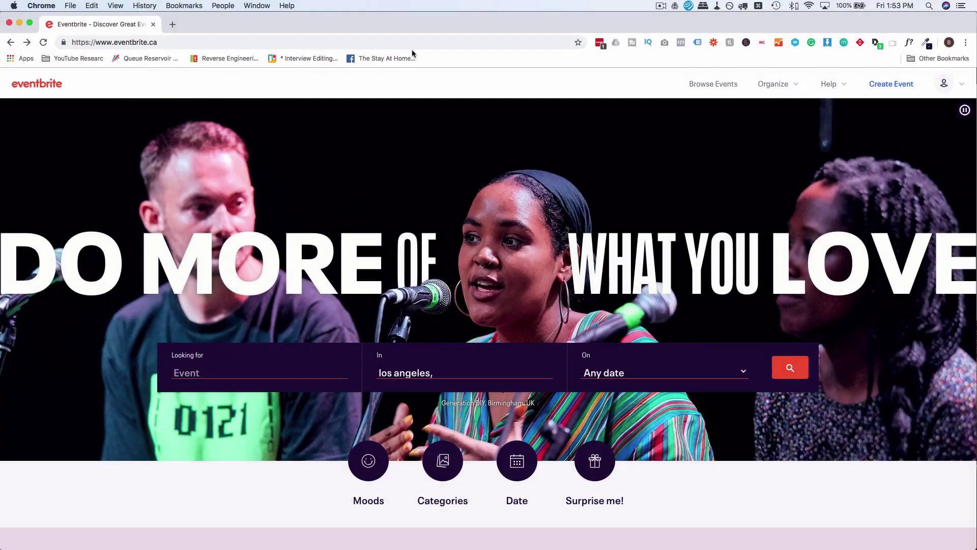
scroll(519, 257, down, 20)
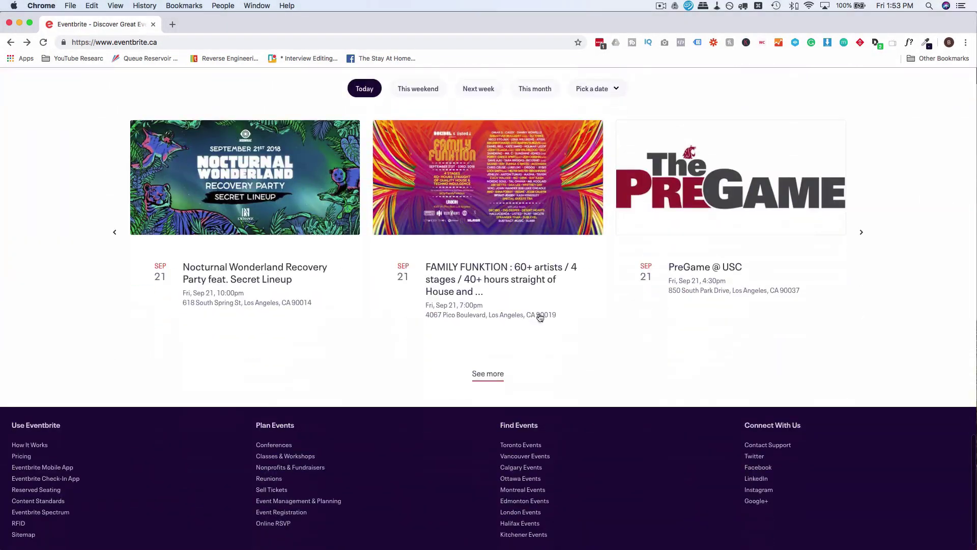
scroll(620, 451, up, 20)
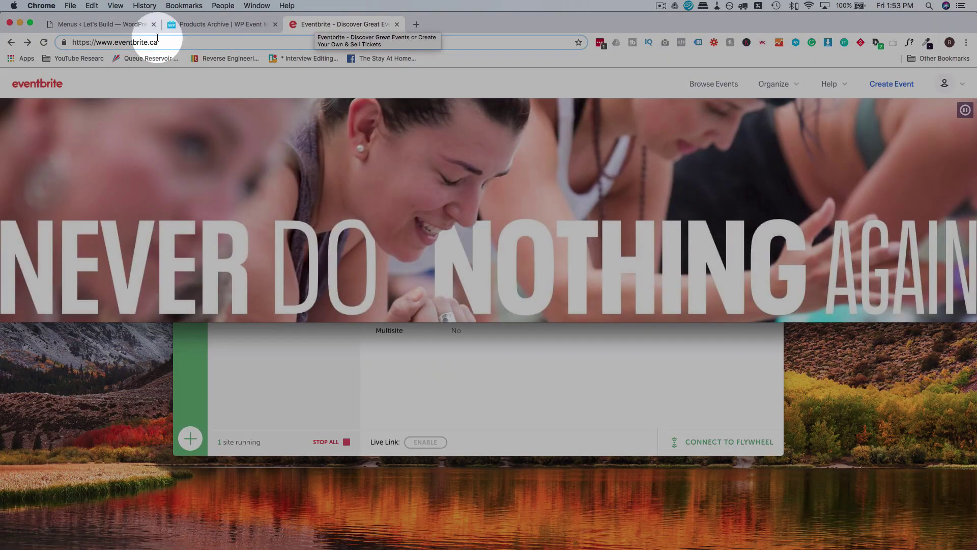
Set up a new Elementor template from My Templates with type Header and name 'Website Header'.
click(120, 25)
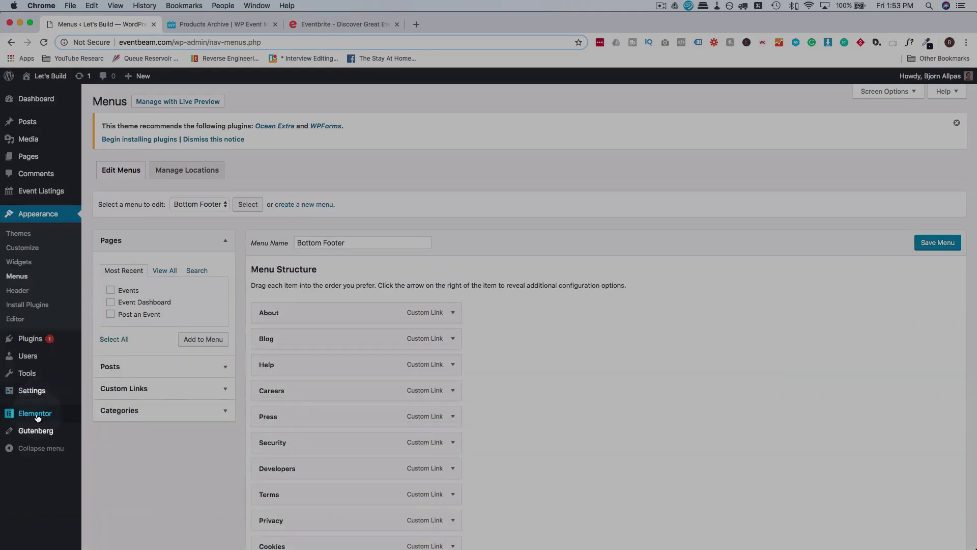
mouse_move(39, 417)
click(109, 417)
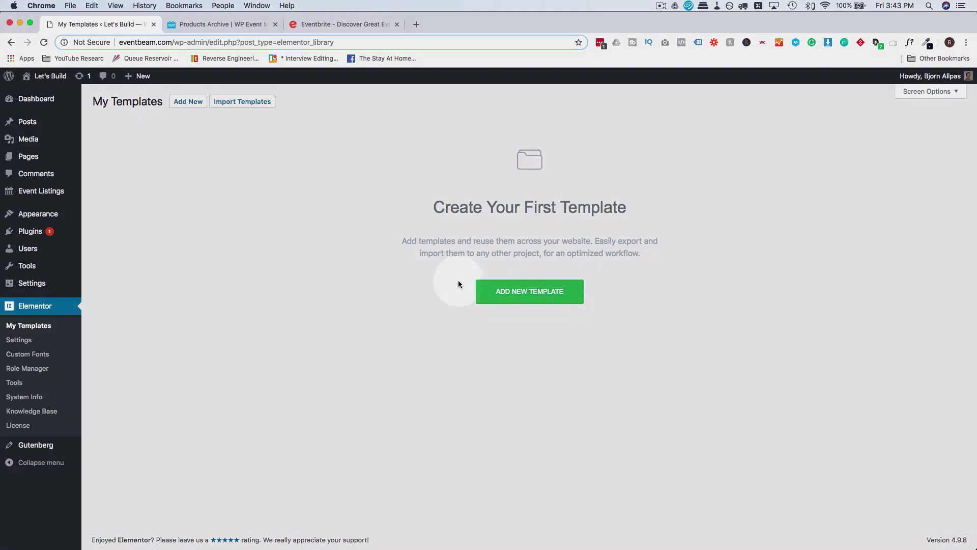
click(520, 299)
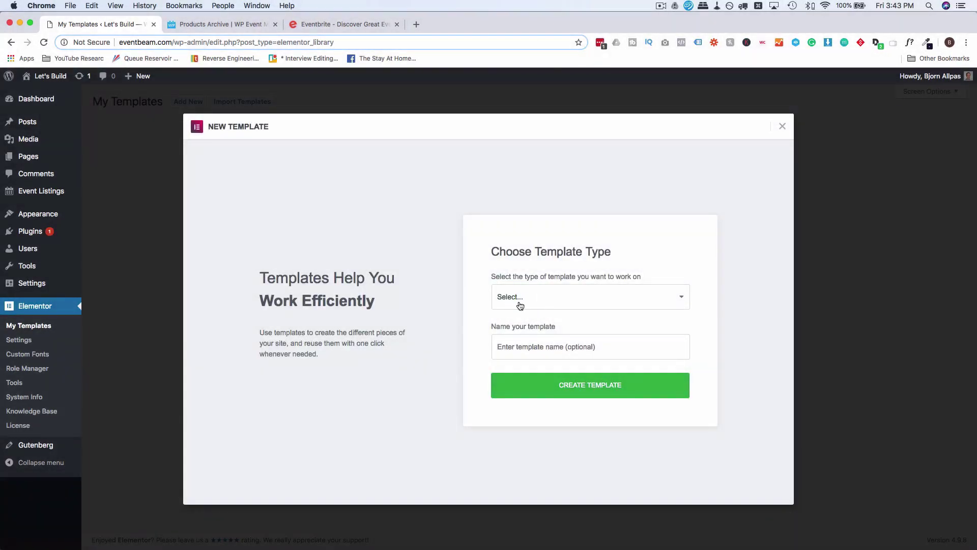
drag(520, 306, 514, 326)
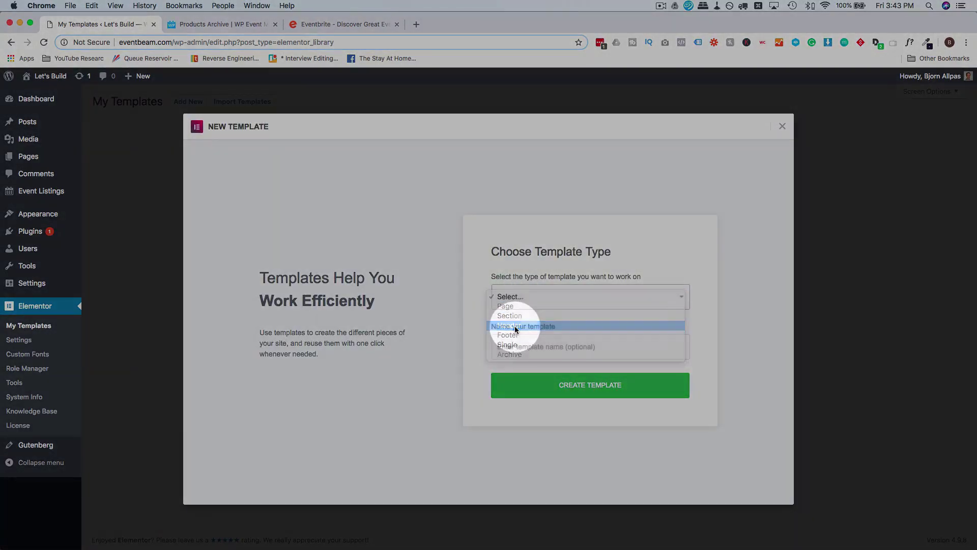
click(524, 347)
text(We)
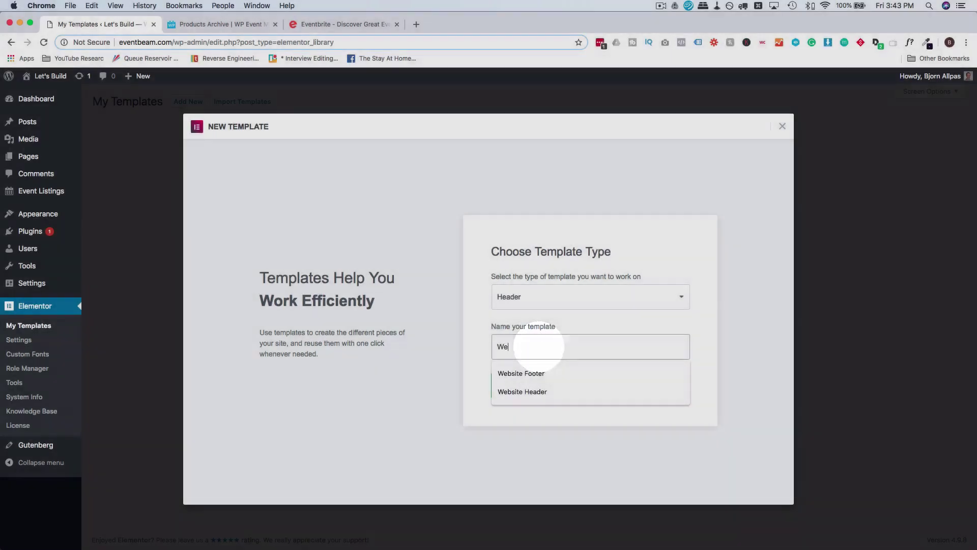
text(bsite Header)
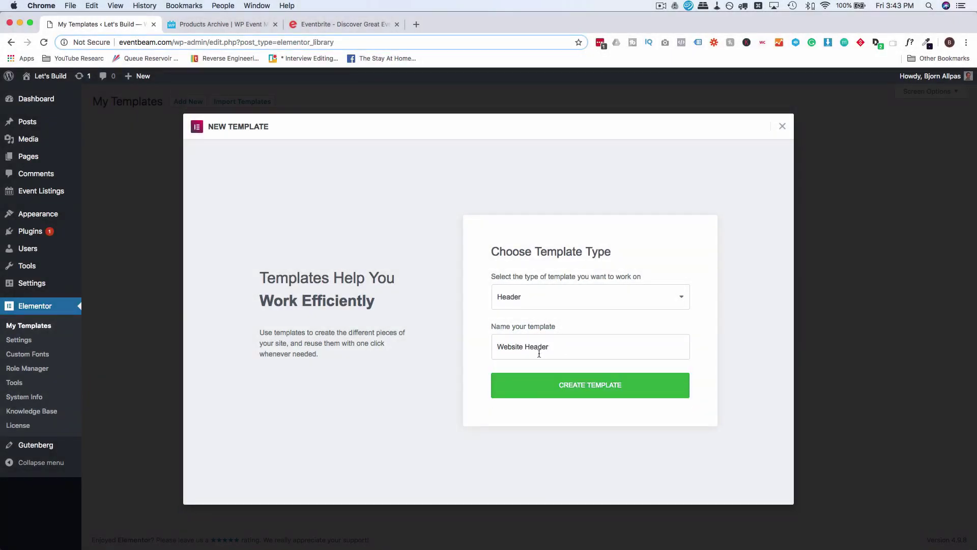
click(594, 391)
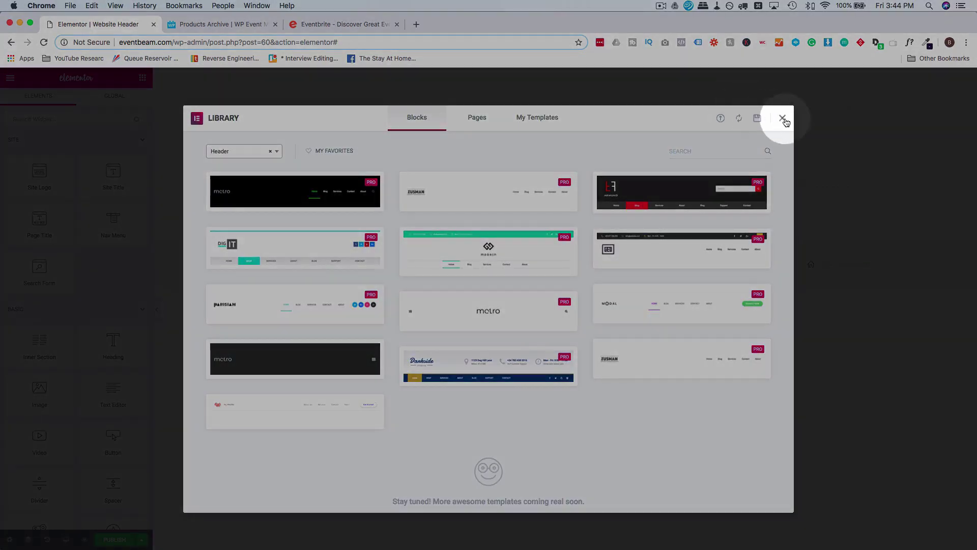
Dismiss the template library and add a two-column section to the header.
click(782, 119)
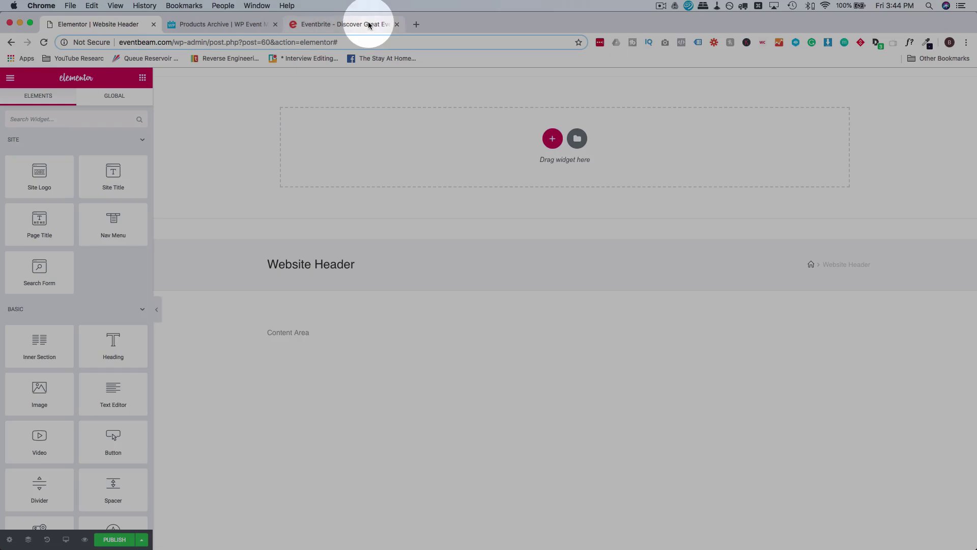
click(370, 26)
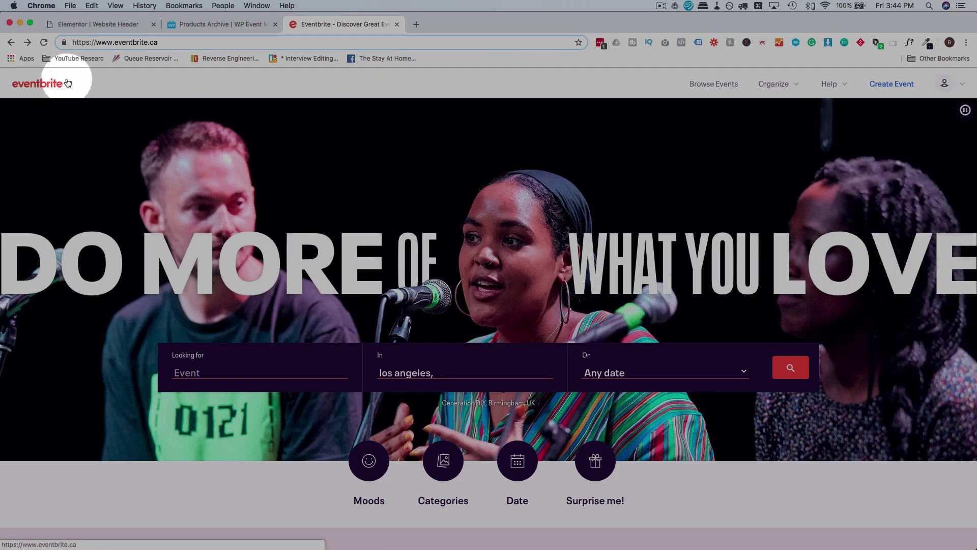
click(104, 24)
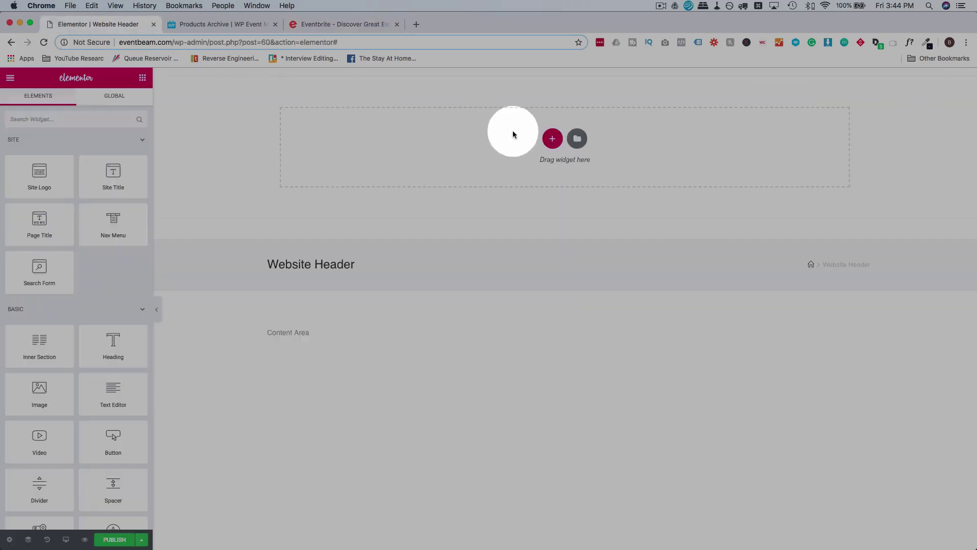
click(552, 138)
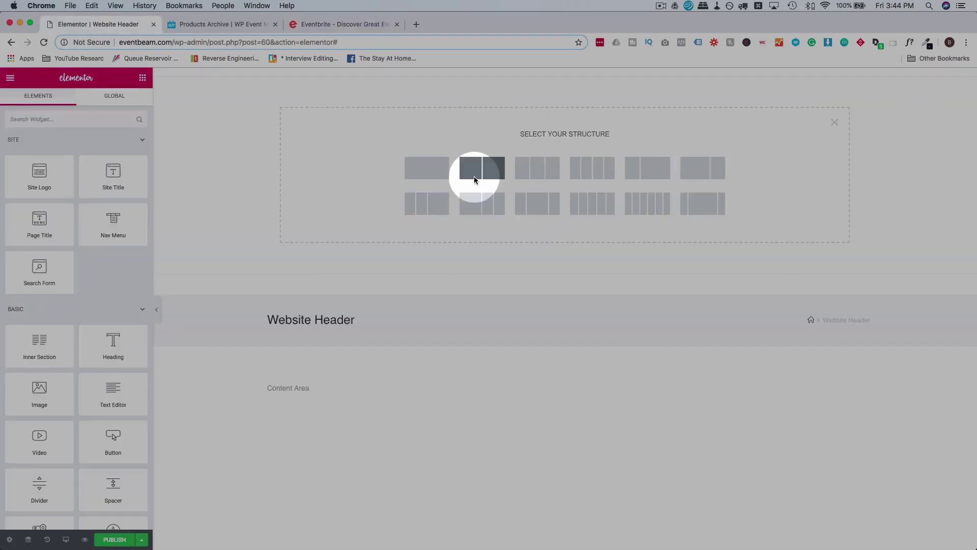
click(474, 176)
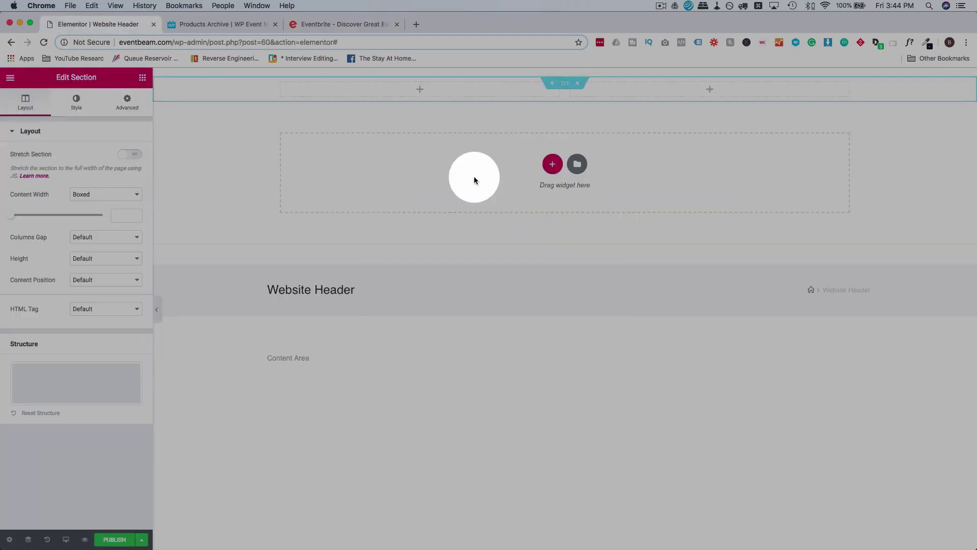
Put a Nav Menu widget in the right column showing Main Nav, aligned right.
click(140, 79)
click(116, 97)
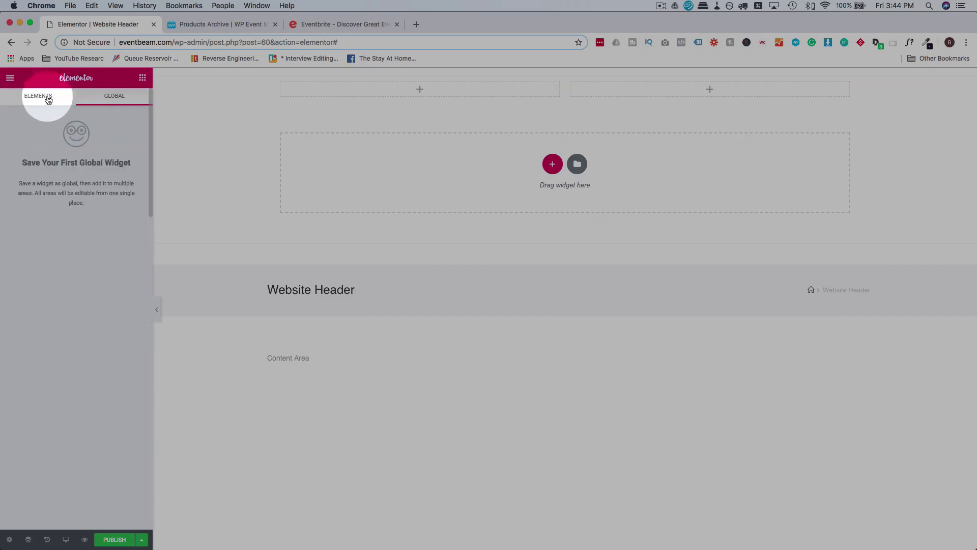
click(48, 100)
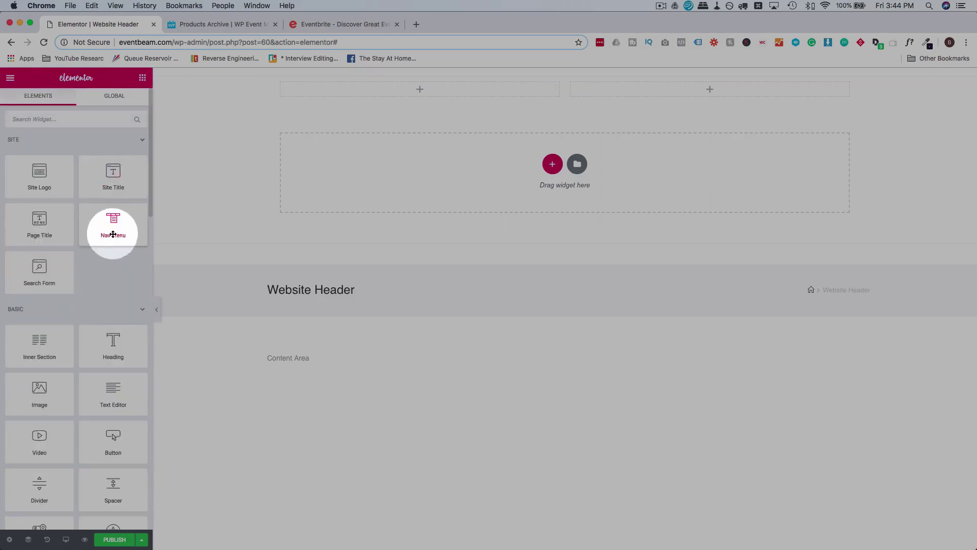
drag(107, 230, 606, 92)
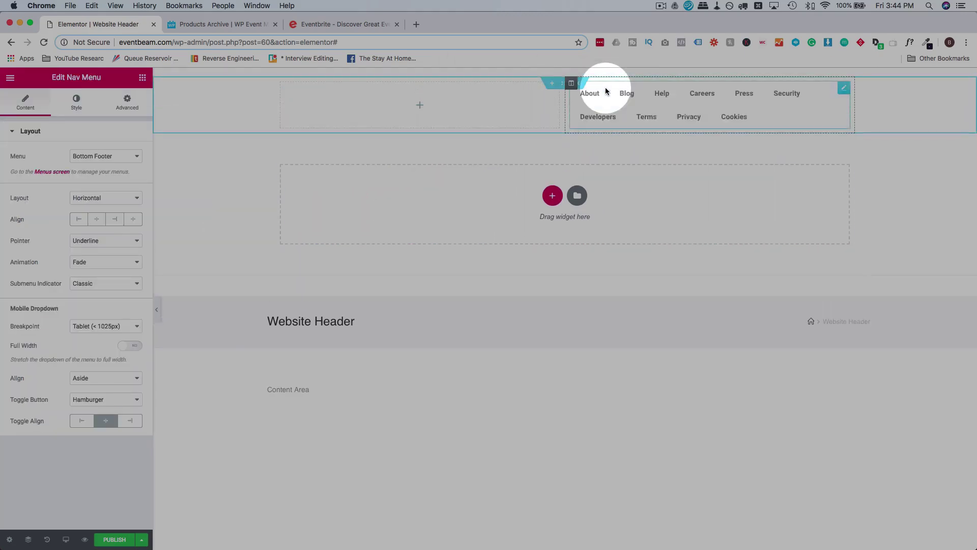
click(125, 158)
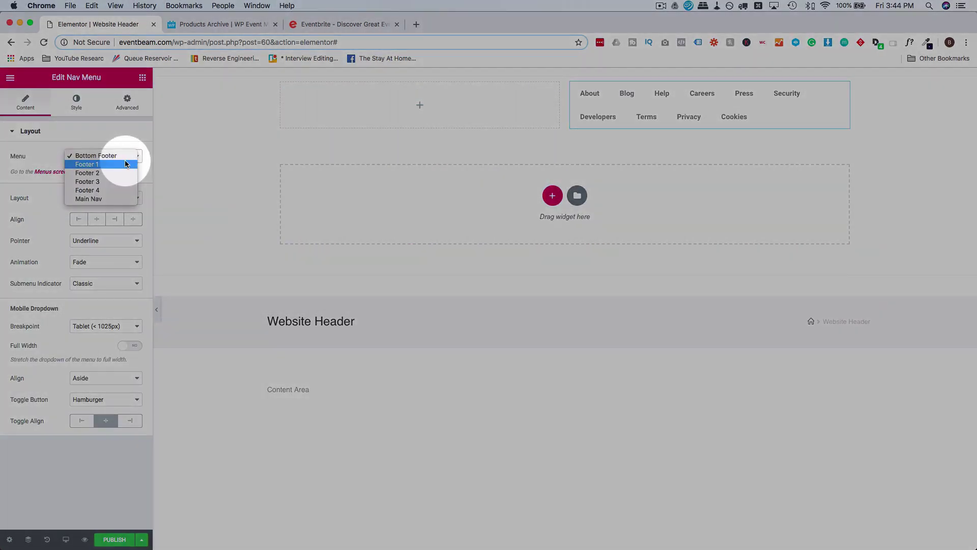
click(84, 197)
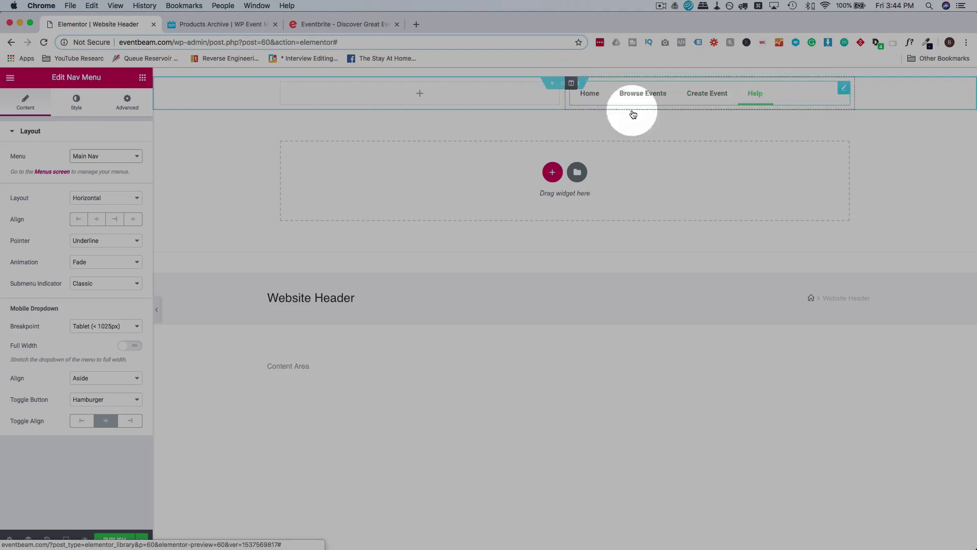
click(115, 221)
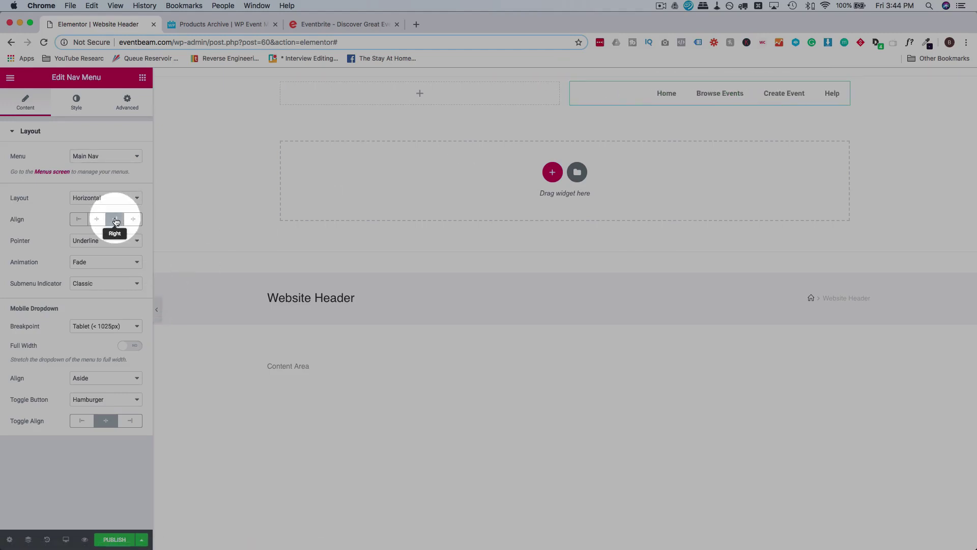
Open the Visual Inspector panel on the Eventbrite homepage and position it.
click(340, 26)
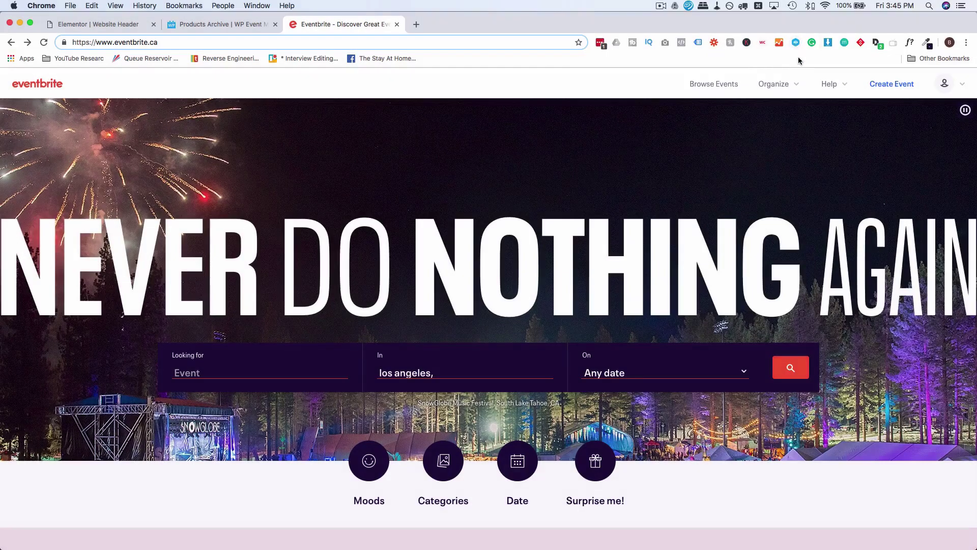
click(796, 42)
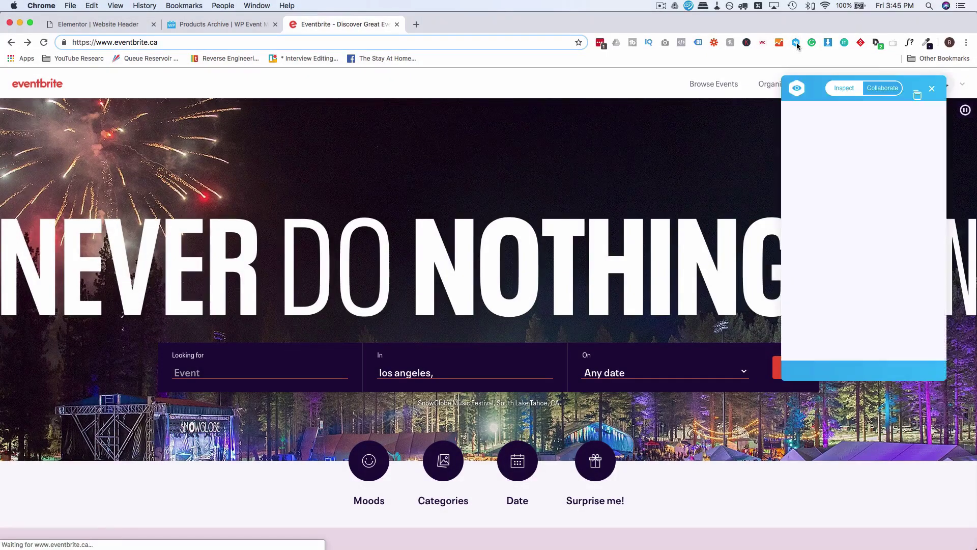
drag(818, 97, 635, 112)
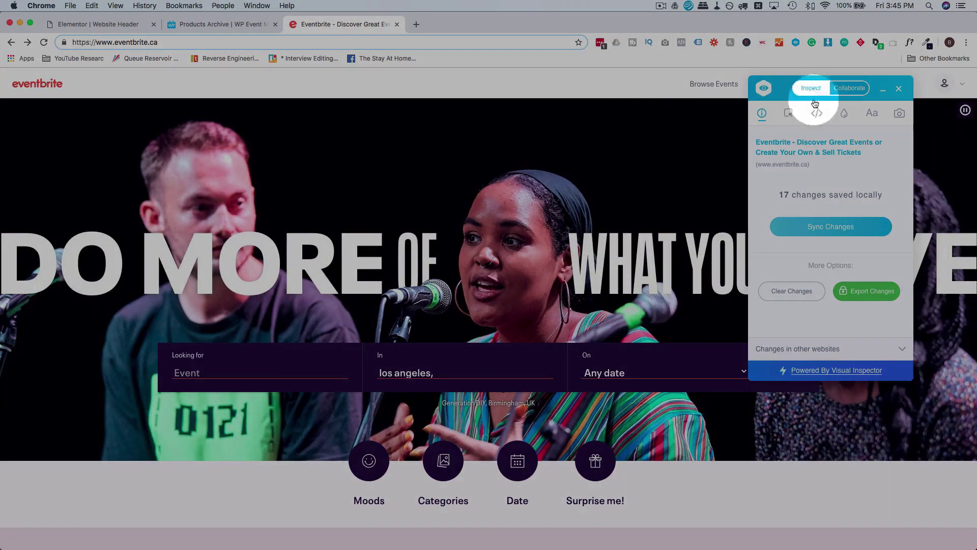
drag(787, 88, 753, 165)
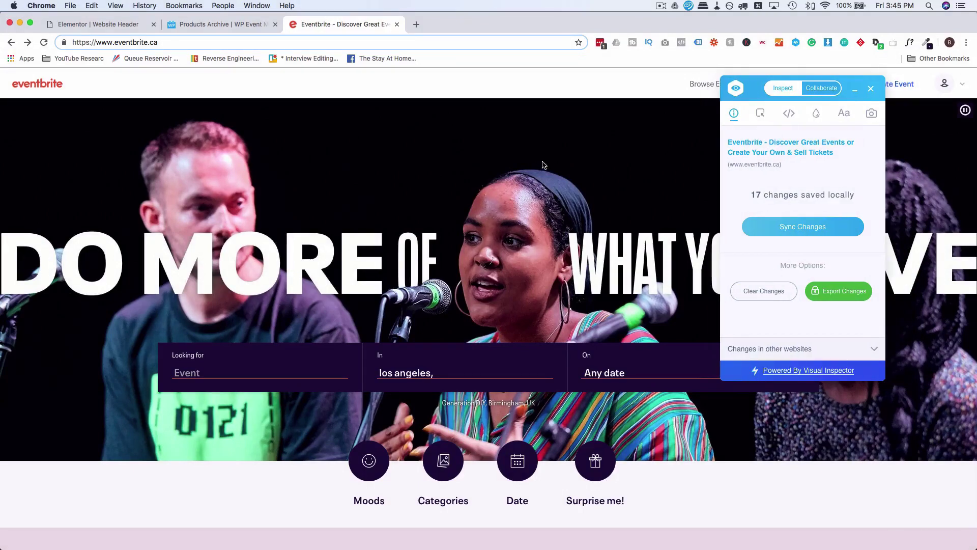
drag(793, 89, 841, 84)
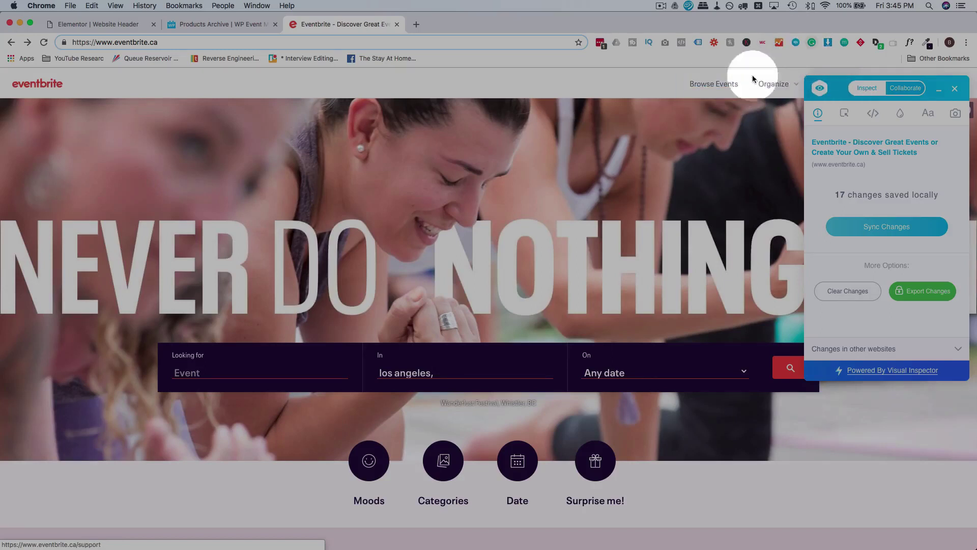
Inspect the Browse Events link's CSS, colours and fonts, reading its #39364f text colour.
click(709, 90)
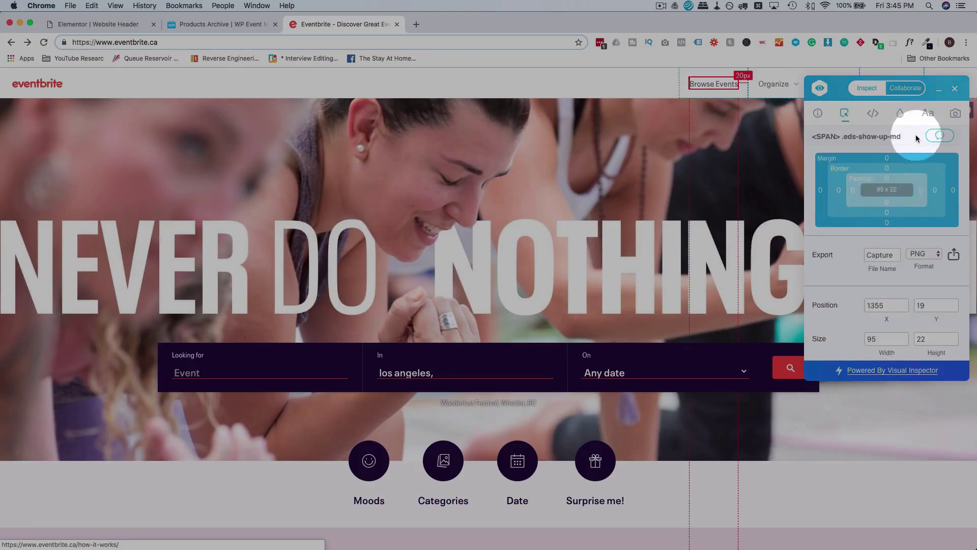
click(873, 114)
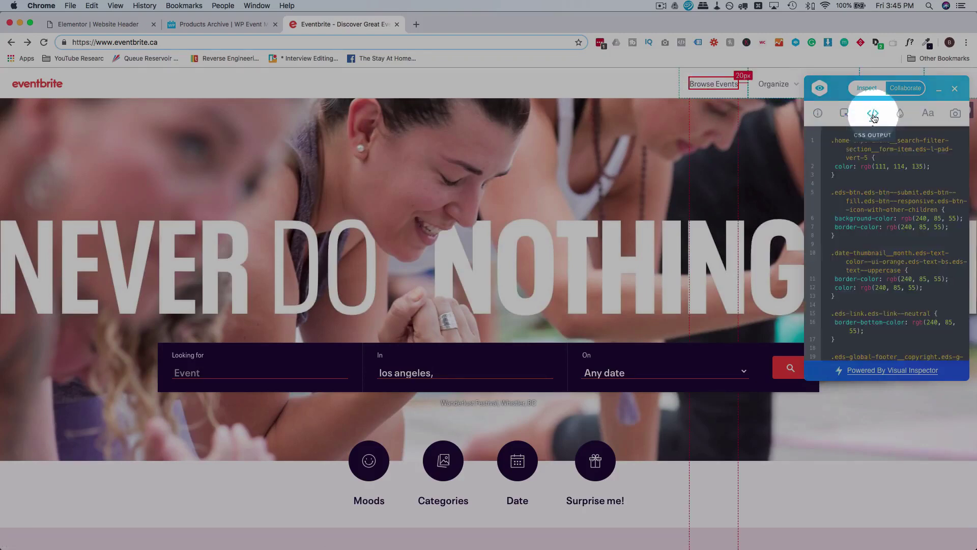
click(901, 115)
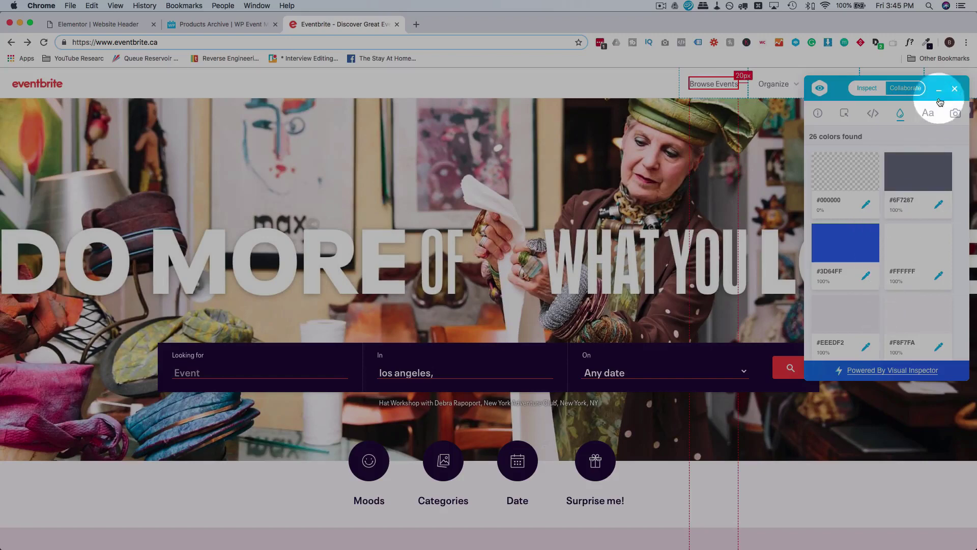
click(928, 114)
click(846, 166)
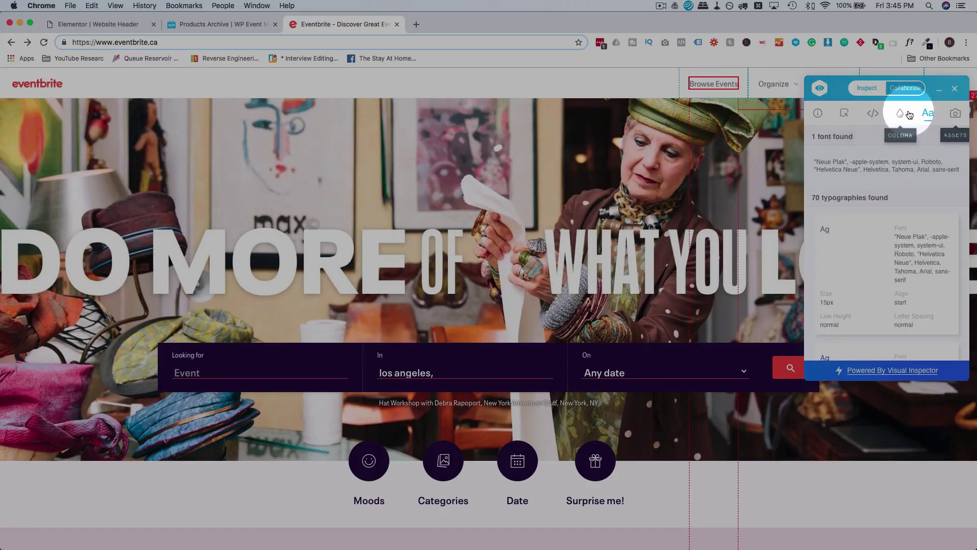
click(844, 122)
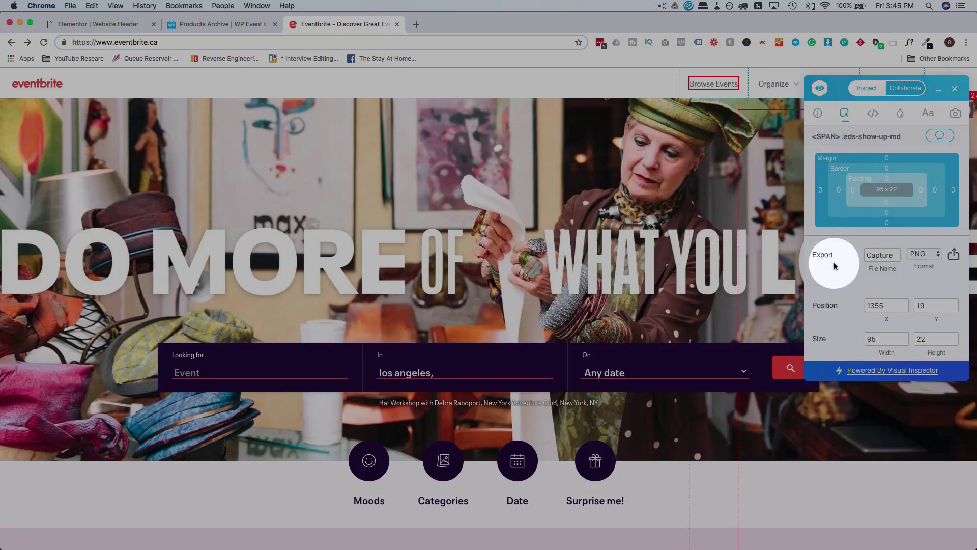
scroll(834, 264, down, 2)
scroll(835, 264, down, 3)
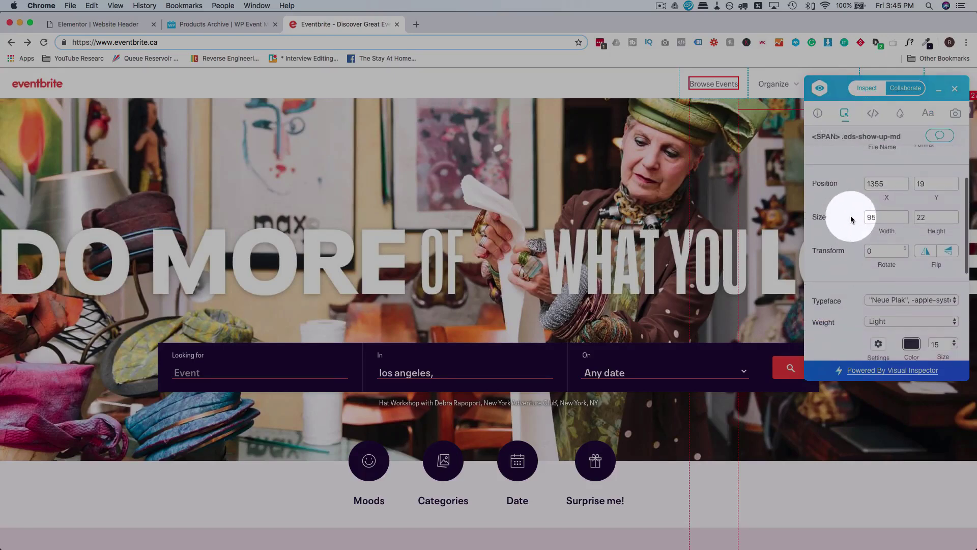
scroll(868, 216, down, 5)
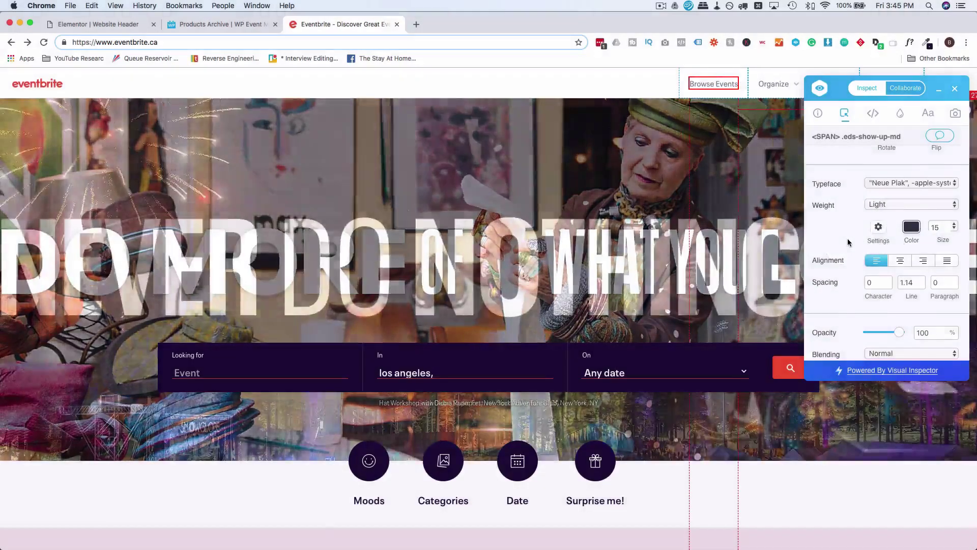
click(911, 226)
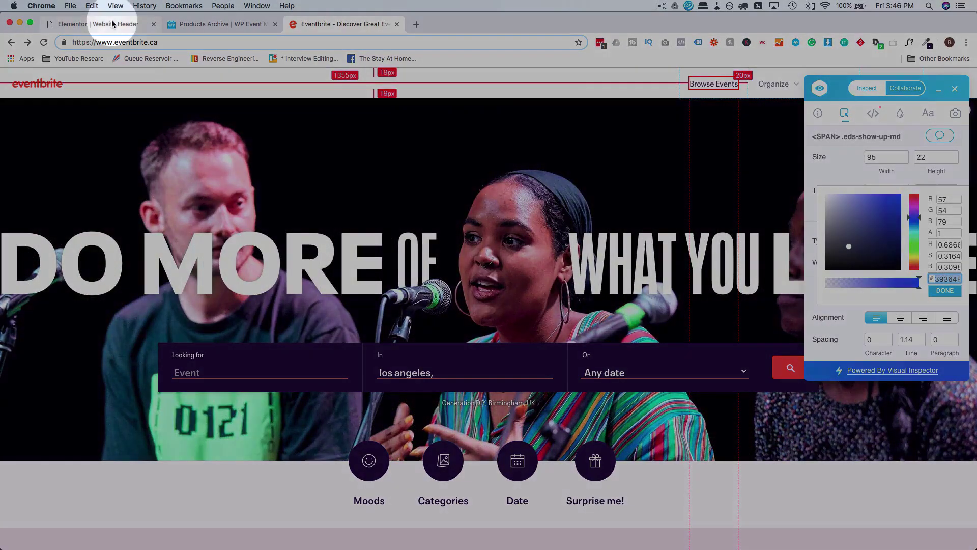
click(97, 23)
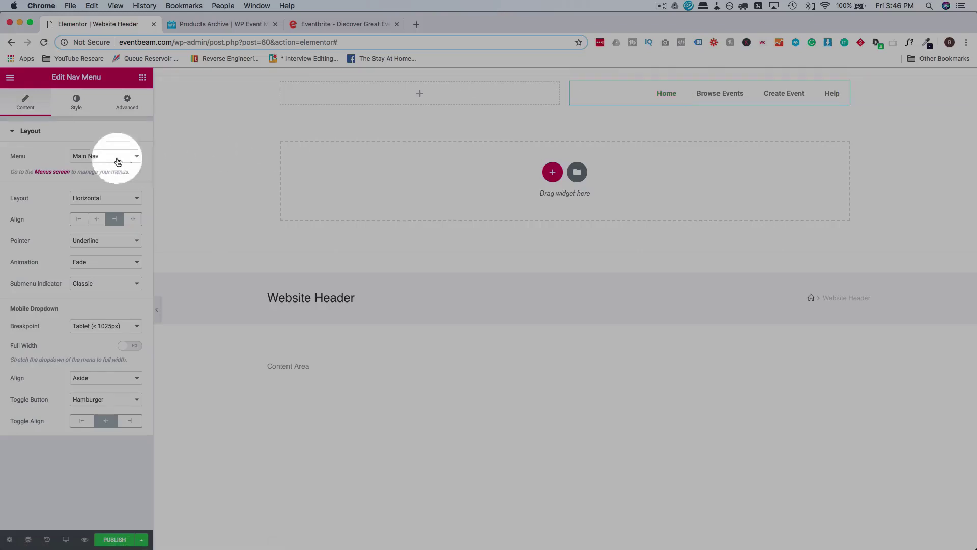
Set the Main Nav menu text colour to #39364f.
click(77, 101)
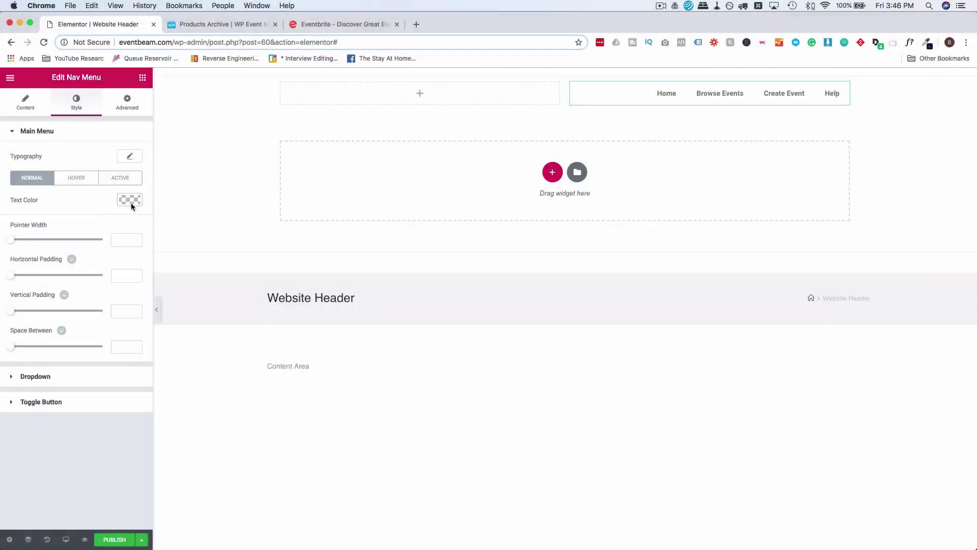
click(130, 201)
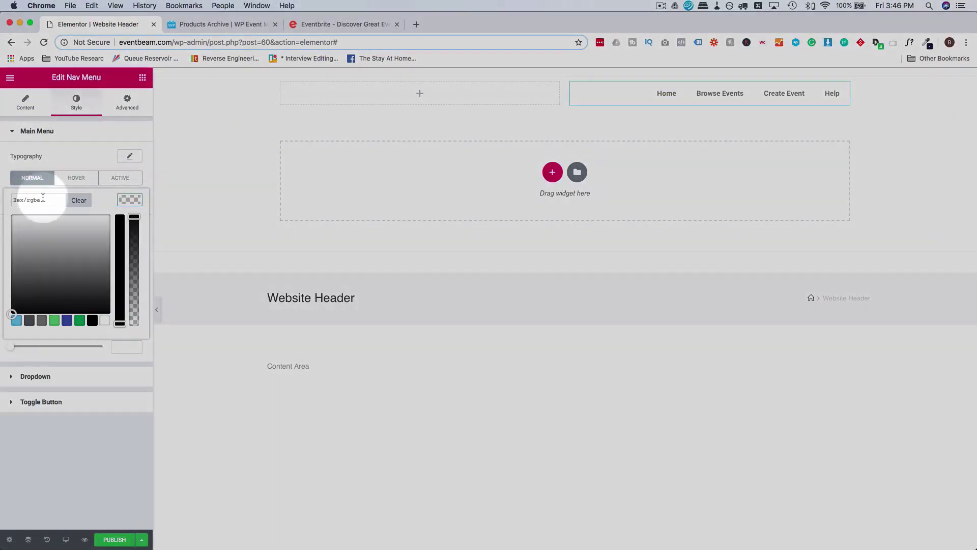
click(42, 200)
text(#39364f)
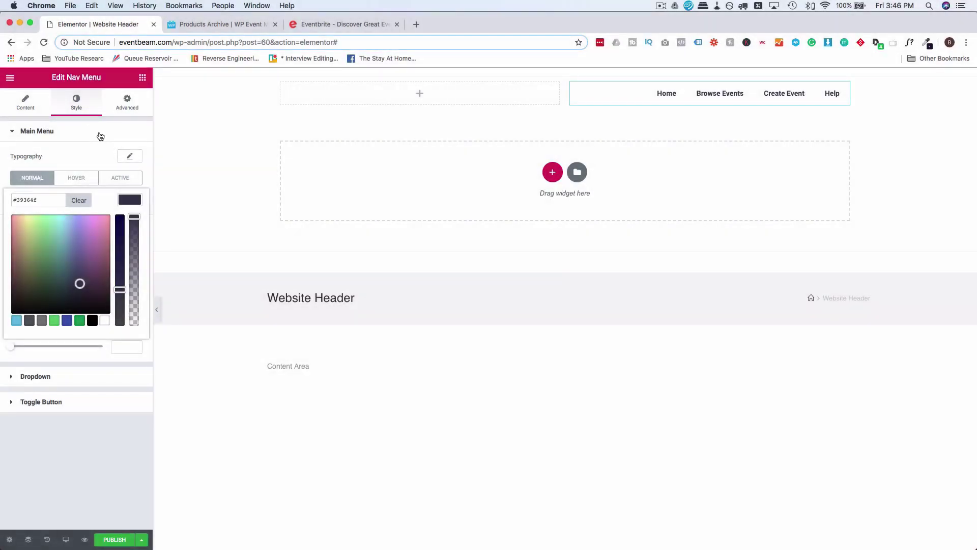
click(101, 136)
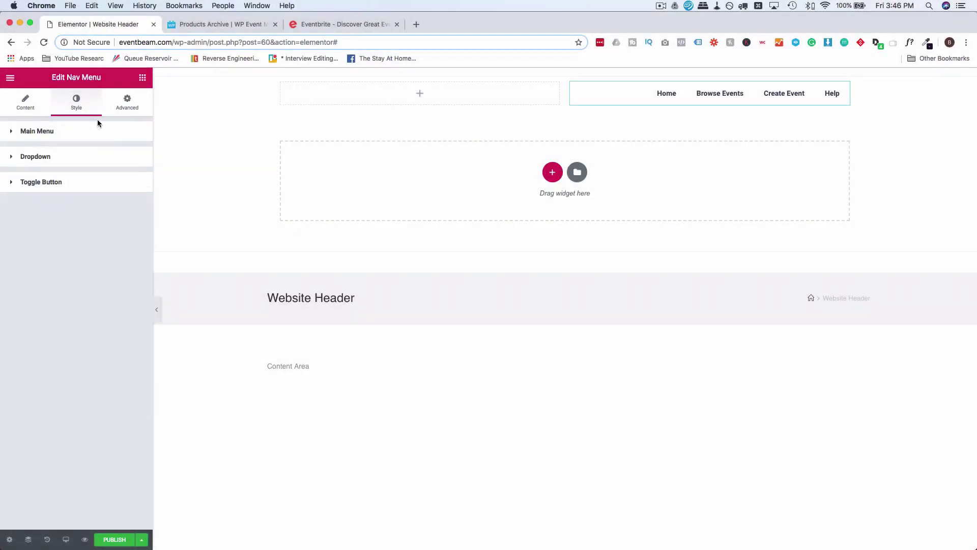
click(95, 131)
click(127, 201)
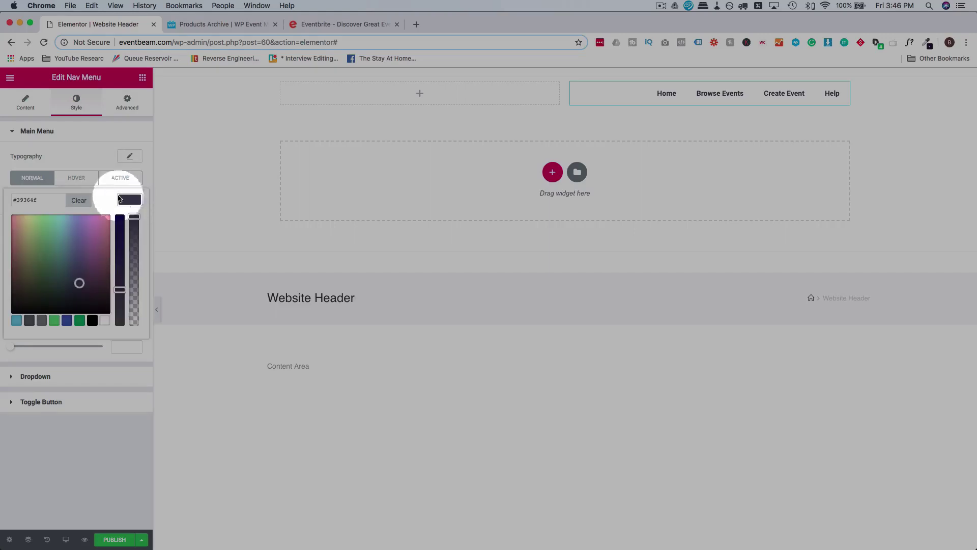
click(103, 158)
Set the menu typography font weight to Normal.
click(129, 156)
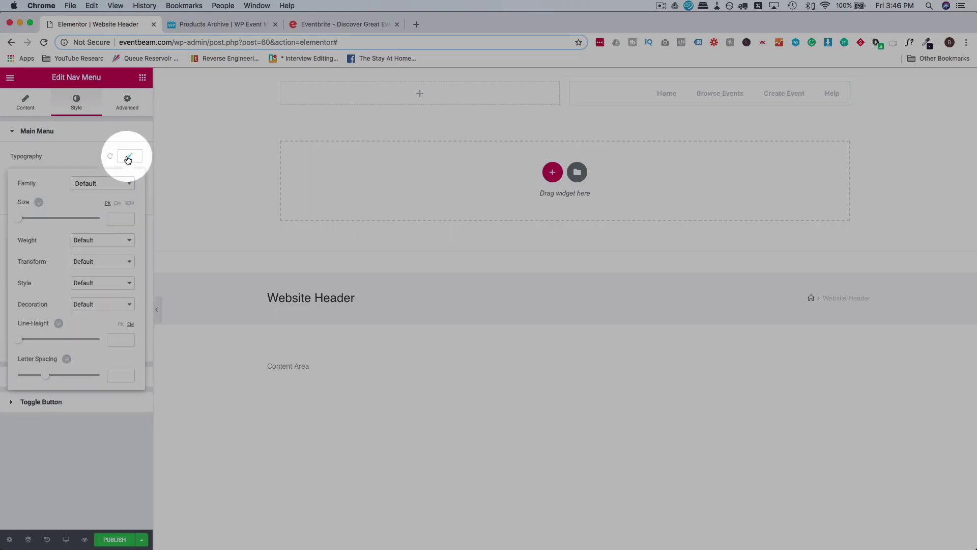
click(115, 183)
click(87, 215)
click(94, 241)
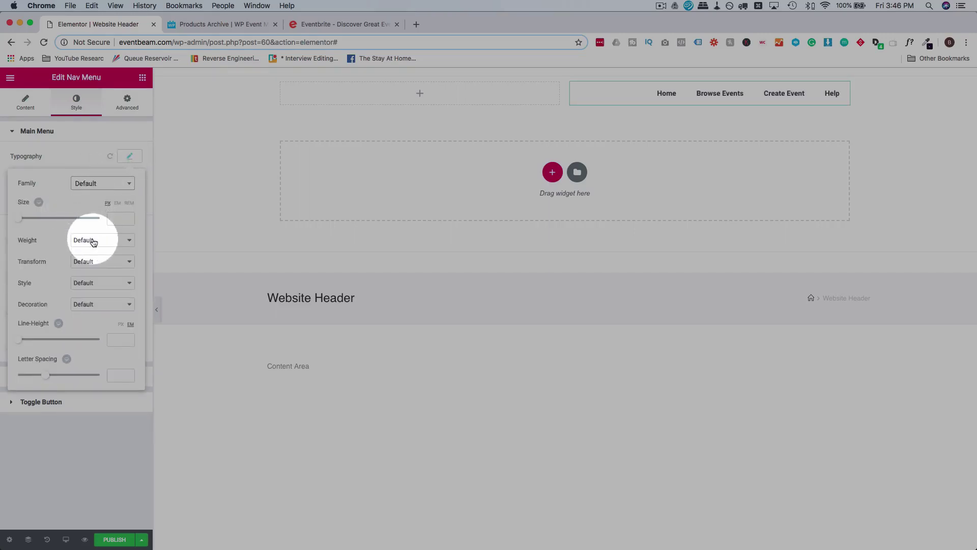
click(94, 255)
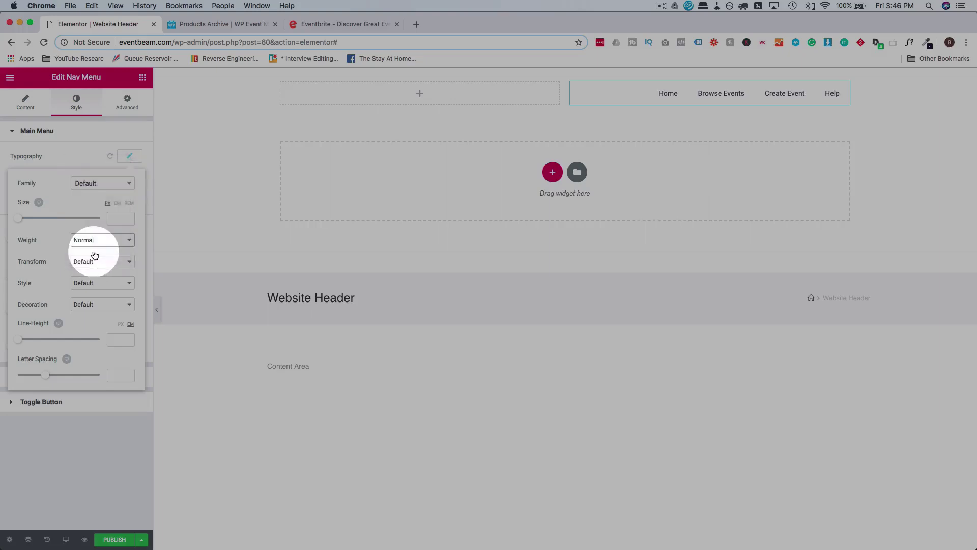
click(323, 24)
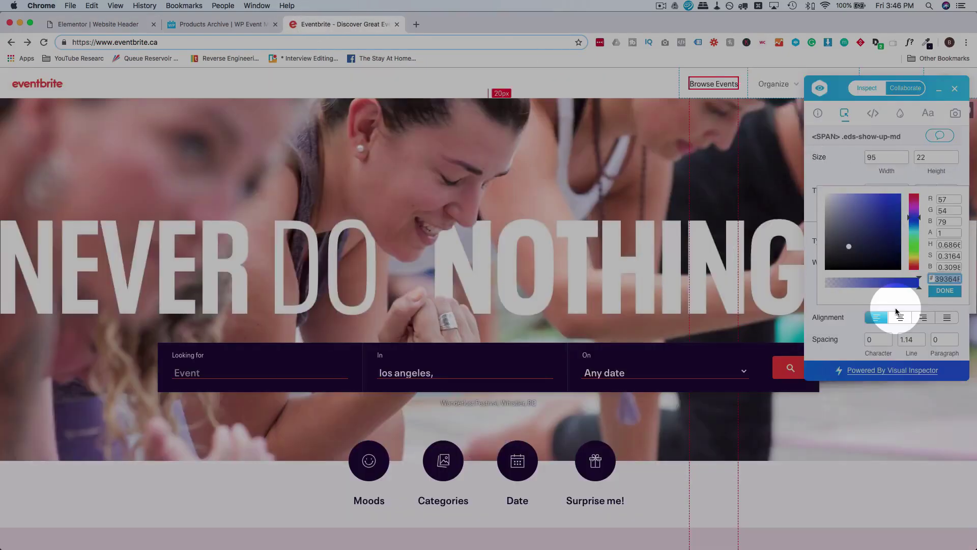
Read the Browse Events font size of 15 and its Neue Plak typeface in Visual Inspector.
scroll(870, 239, down, 1)
click(845, 170)
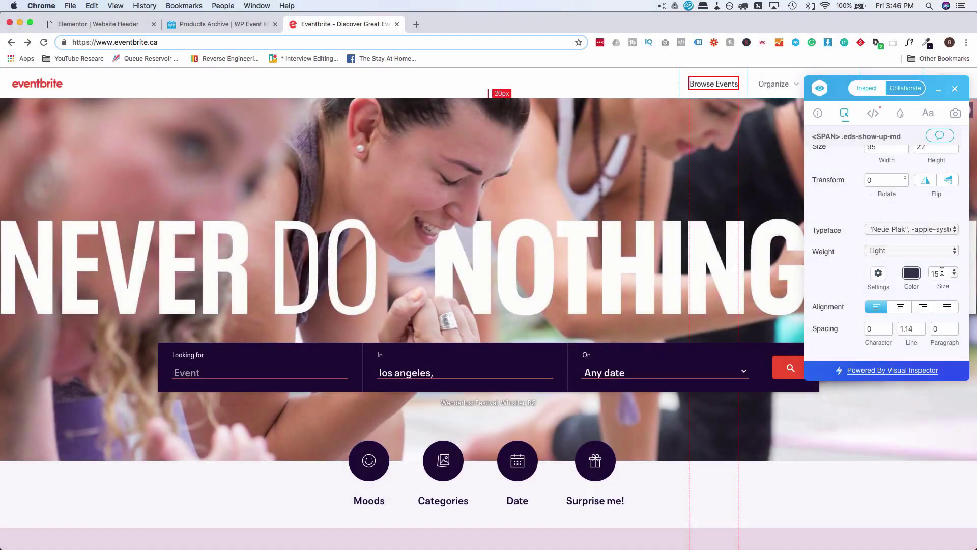
click(942, 273)
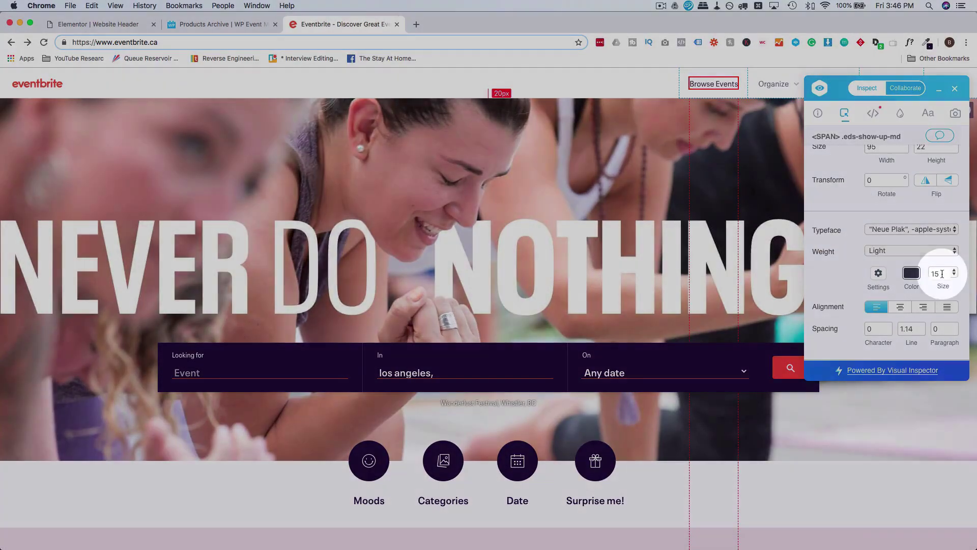
click(131, 25)
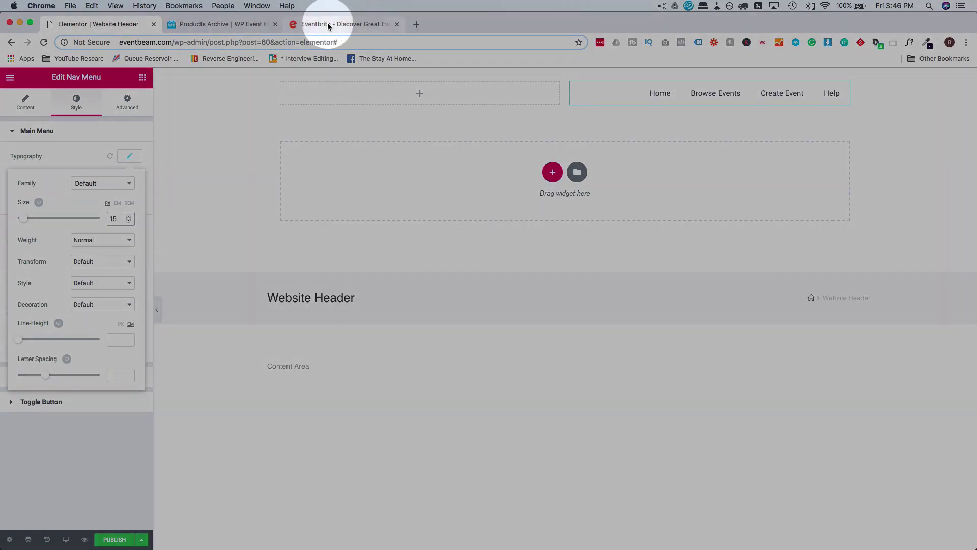
click(328, 26)
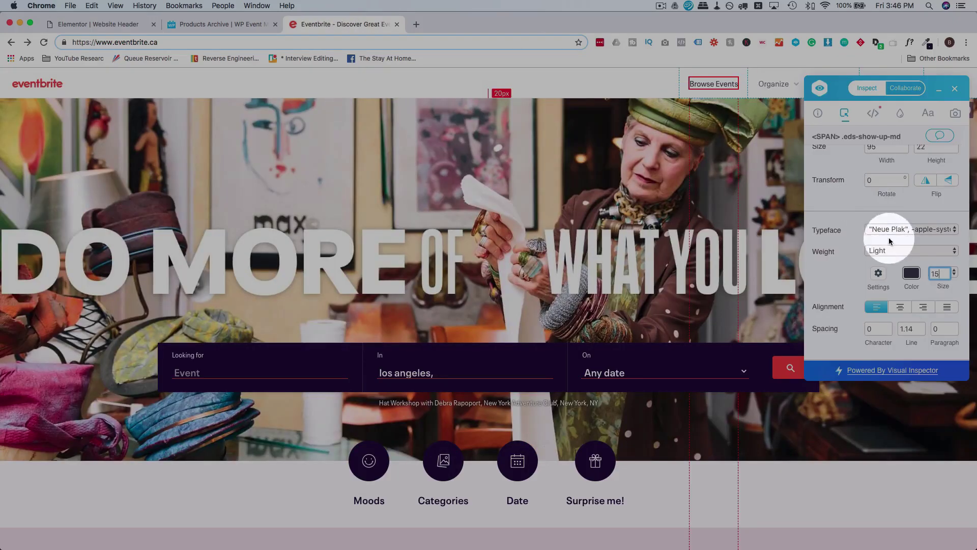
click(913, 229)
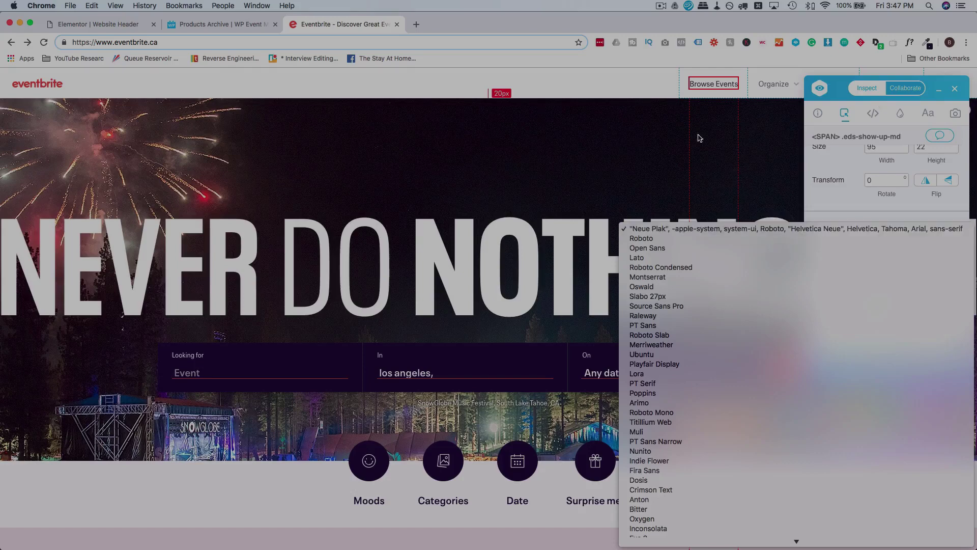
click(128, 24)
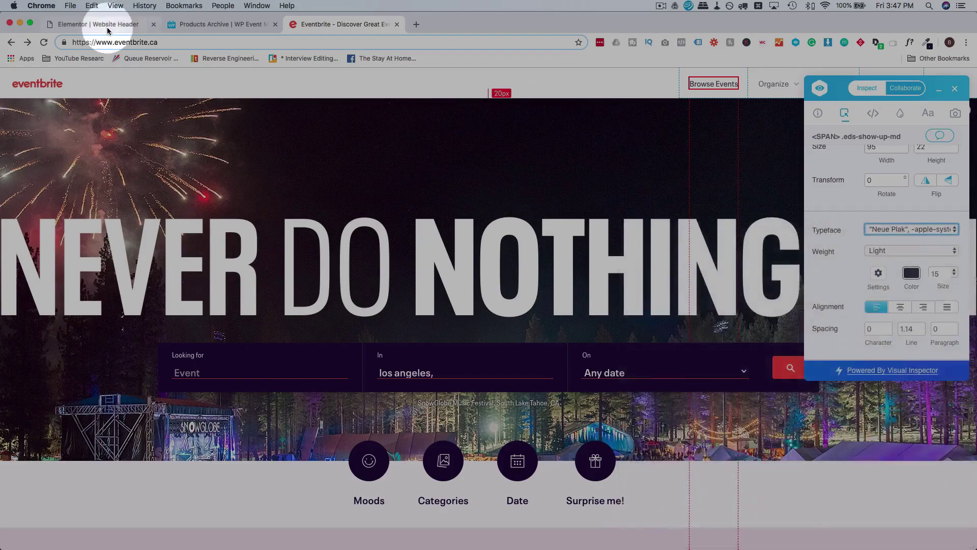
click(129, 24)
Set the Main Nav menu font family to Roboto.
click(102, 184)
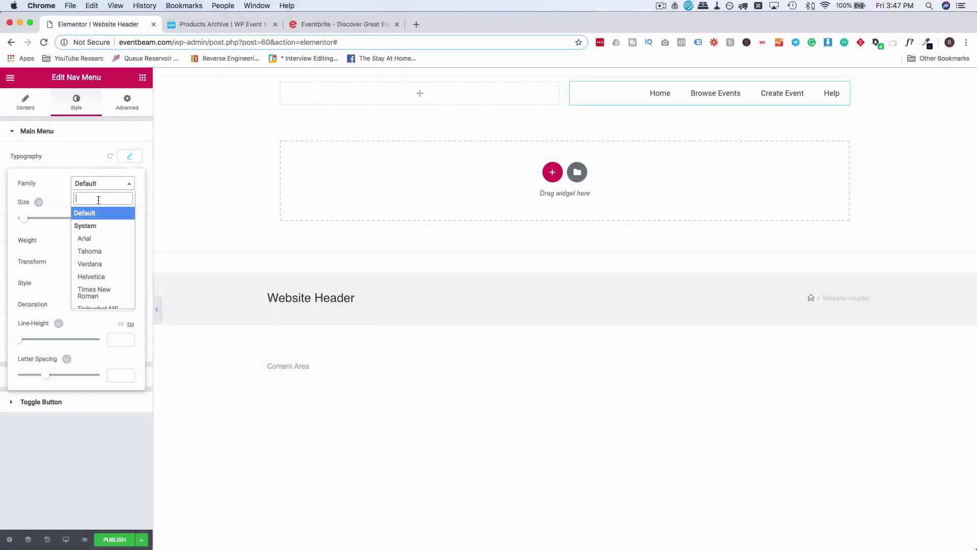
text(robot)
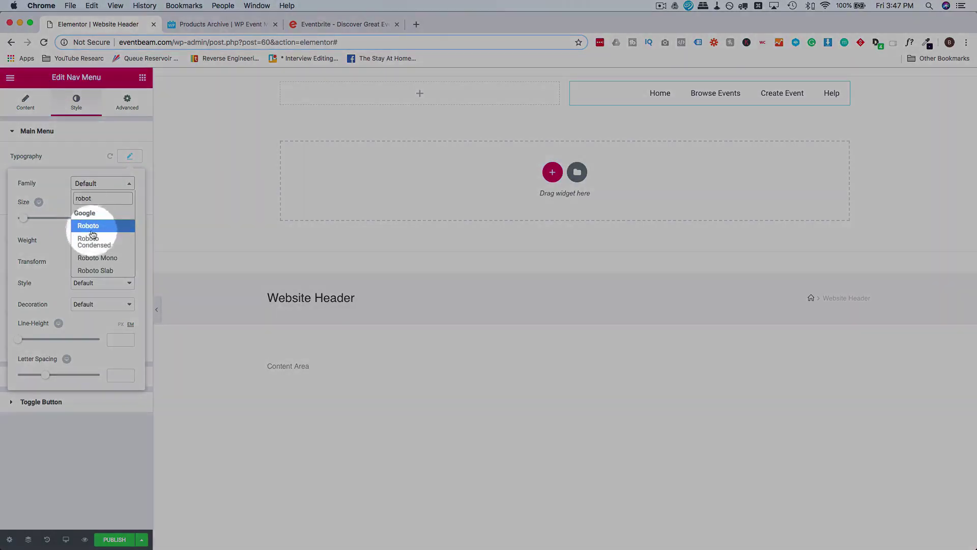
click(98, 227)
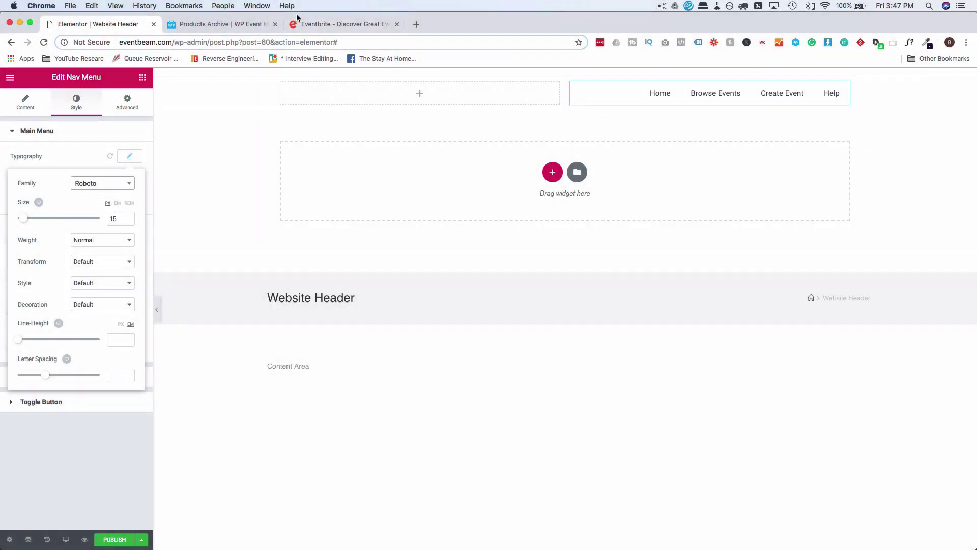
On Eventbrite, close the Visual Inspector and open the Organize header menu.
click(302, 24)
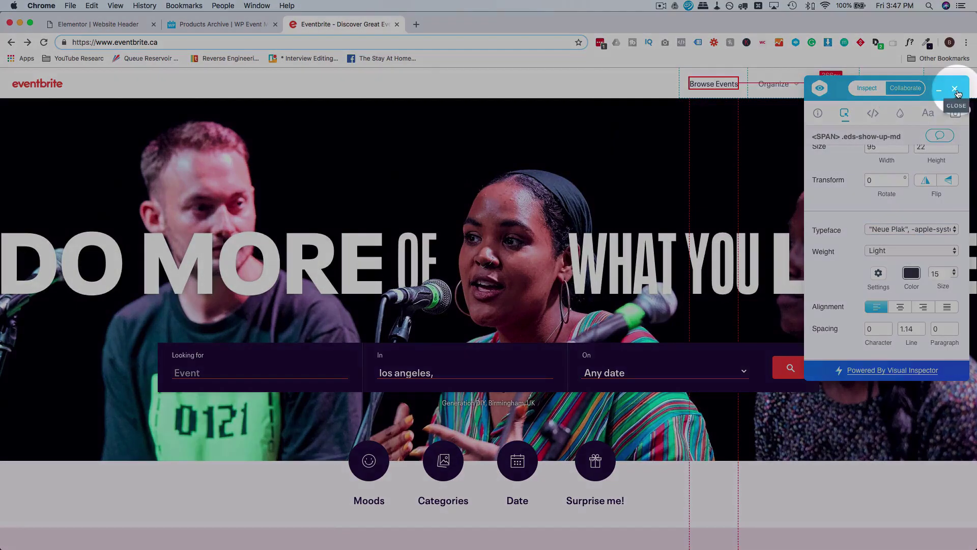
click(955, 91)
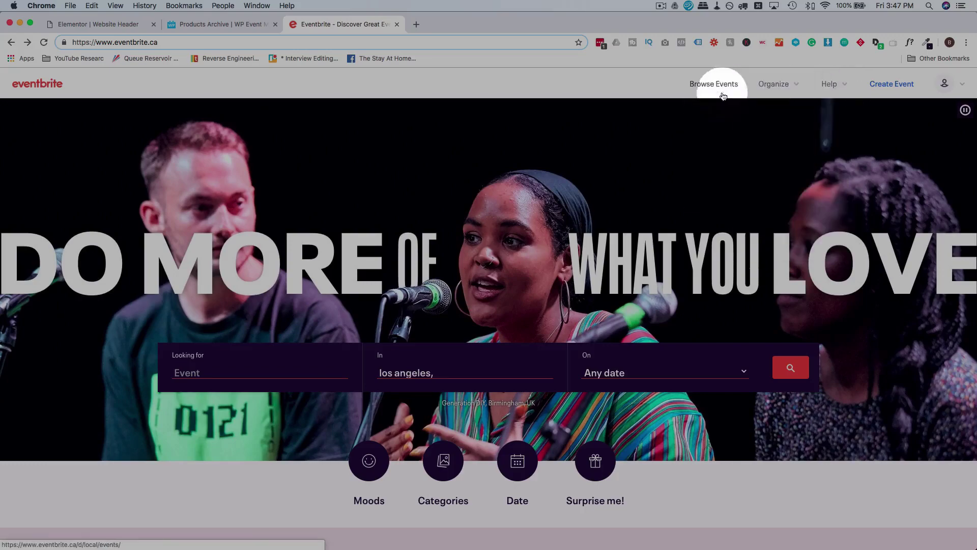
mouse_move(785, 97)
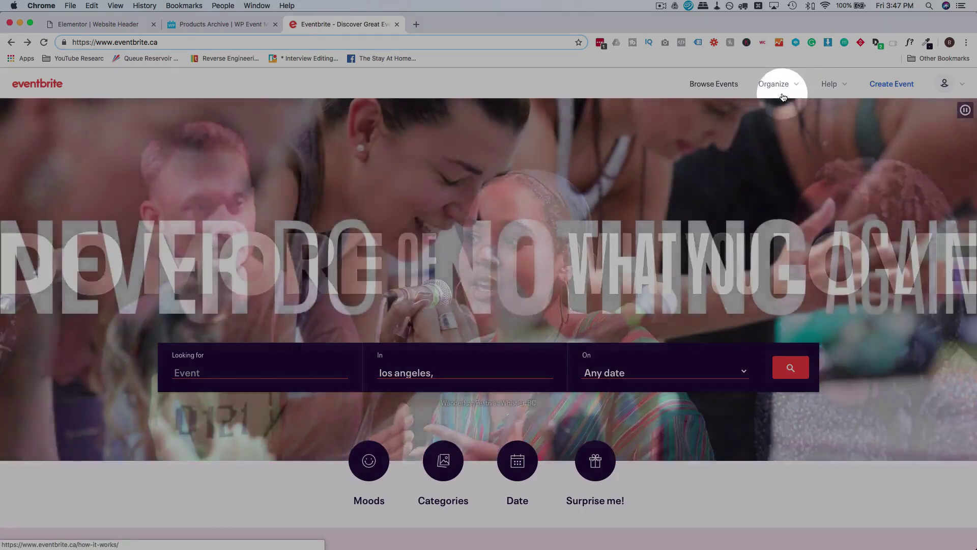
click(784, 97)
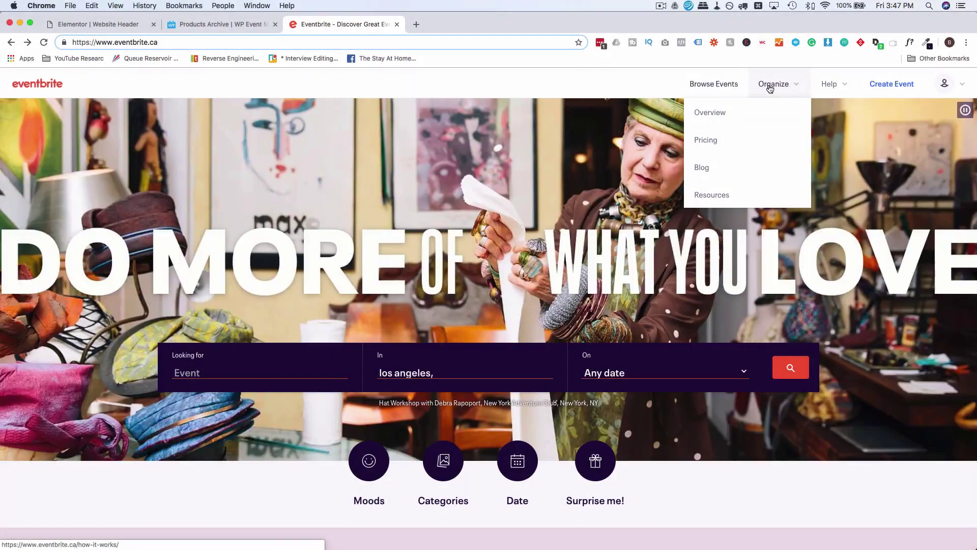
Inspect Eventbrite's Organize link in DevTools and copy its #6f7287 text colour.
right_click(770, 87)
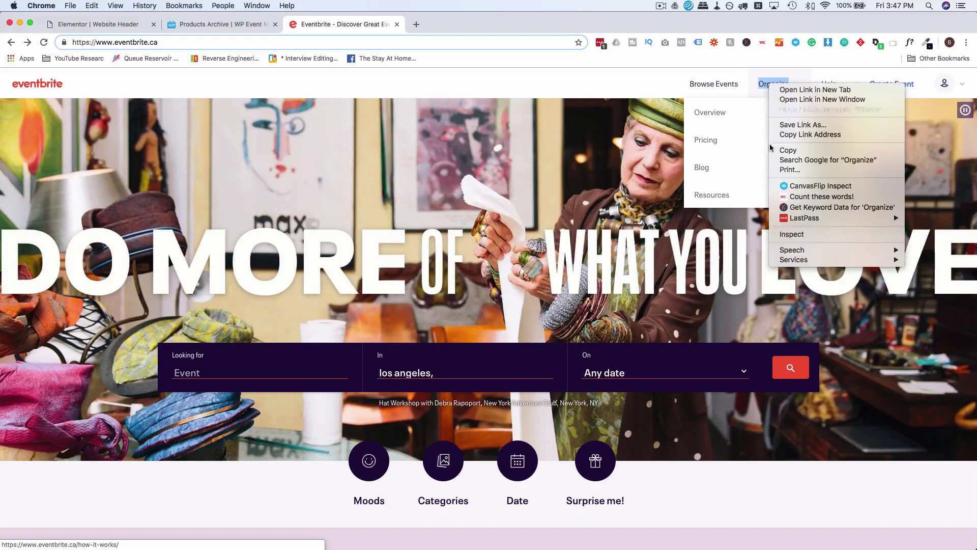
click(790, 234)
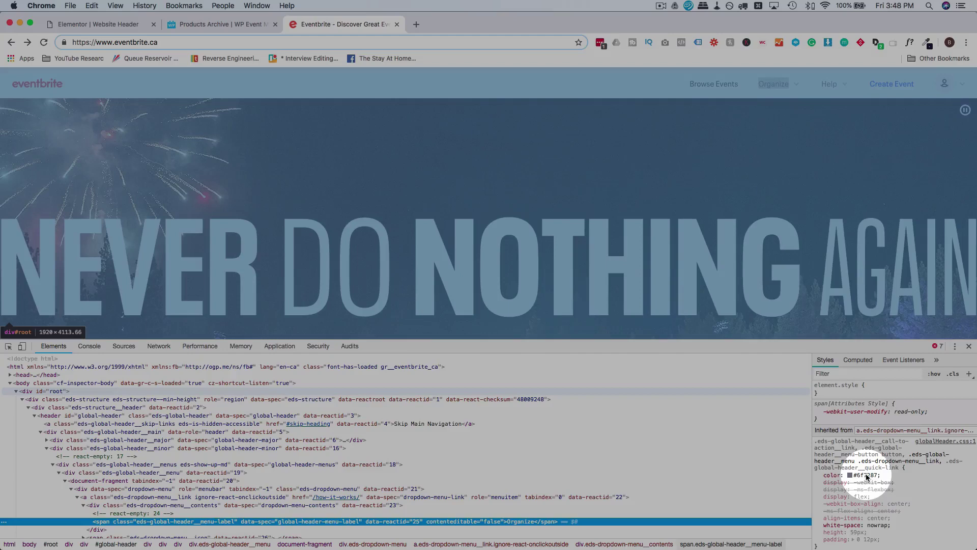
click(867, 477)
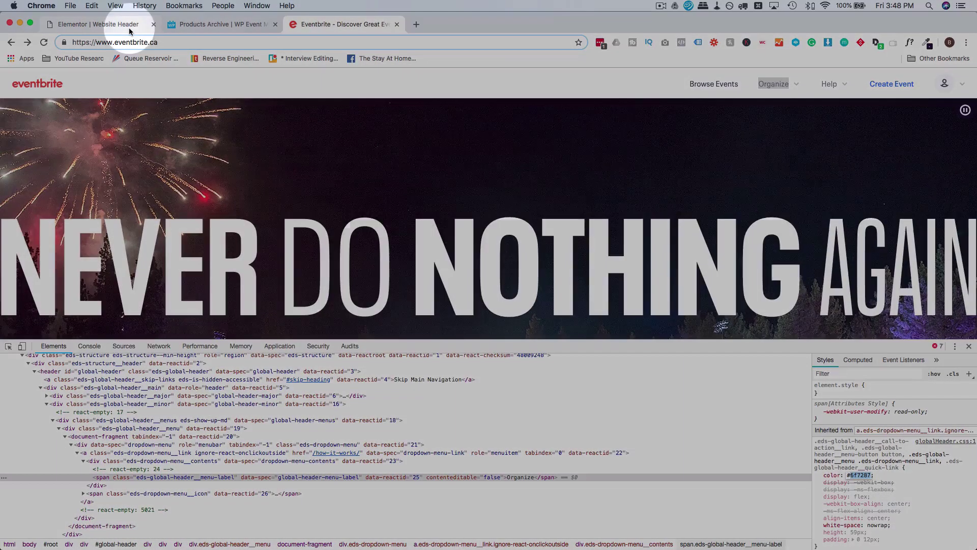
click(112, 24)
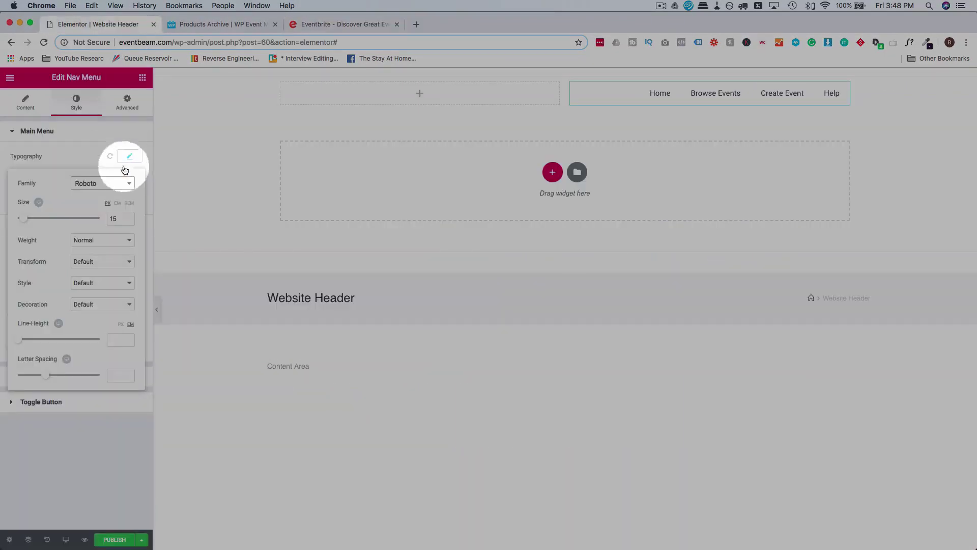
Set the Main Nav normal text colour to grey #6f7287.
click(86, 154)
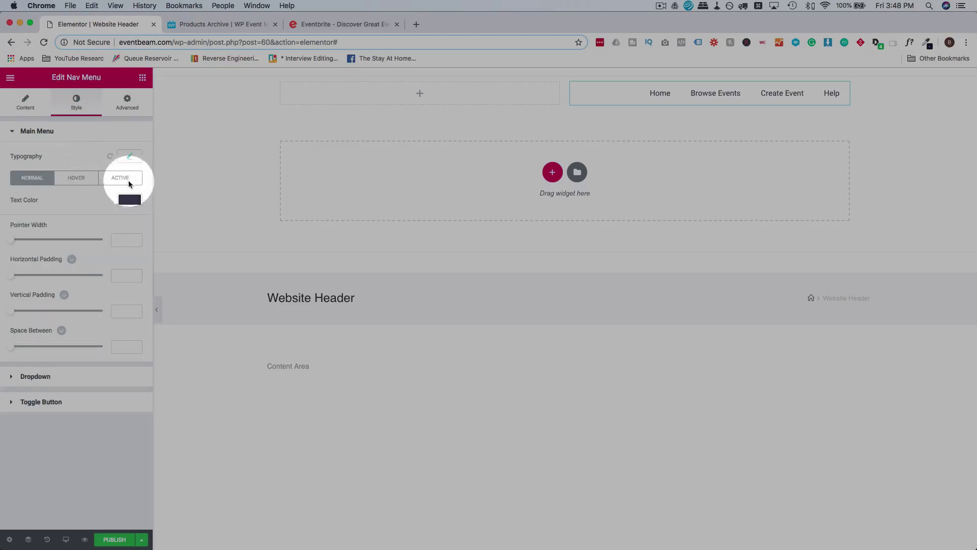
click(130, 201)
click(53, 201)
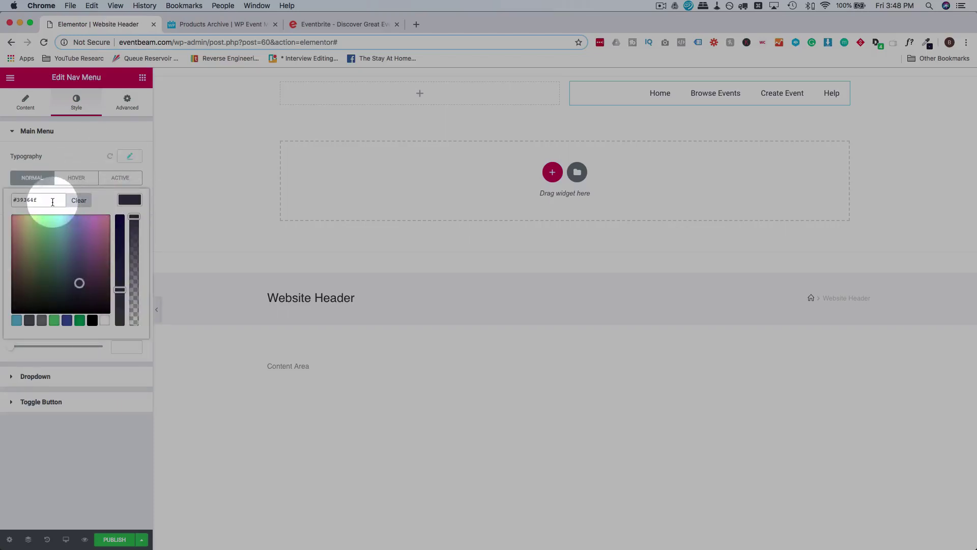
text(6E7287)
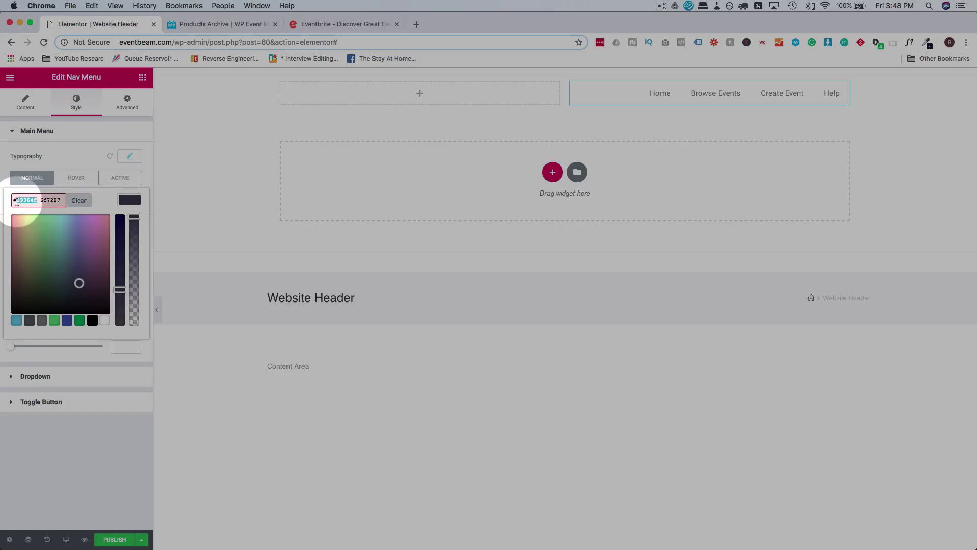
key(BackSpace)
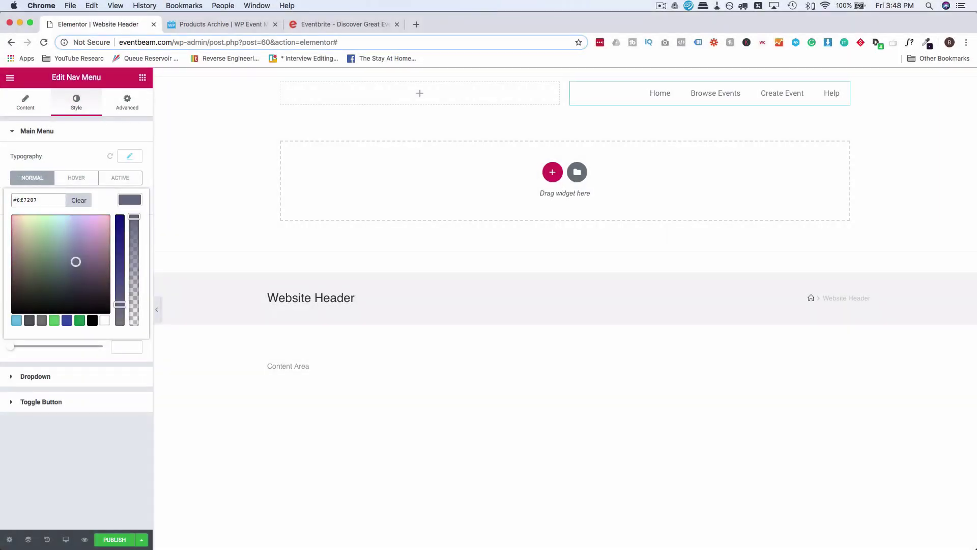
Make the hover text colour #39364f and set the menu pointer effect to None.
click(75, 151)
click(76, 177)
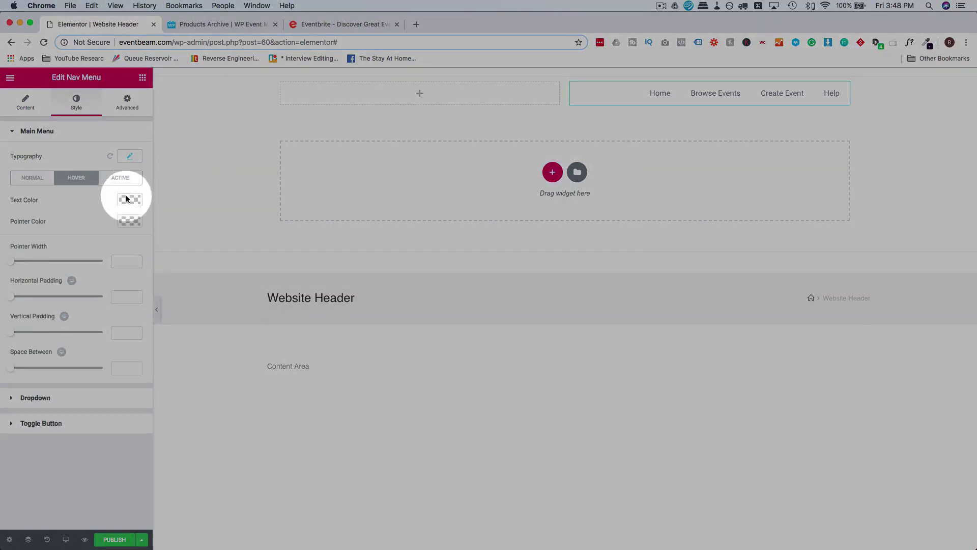
click(129, 200)
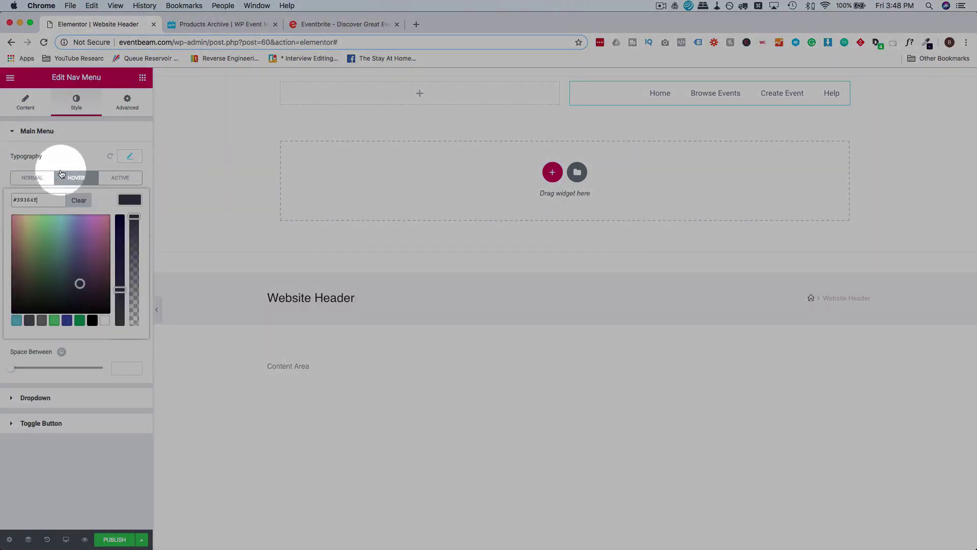
click(69, 159)
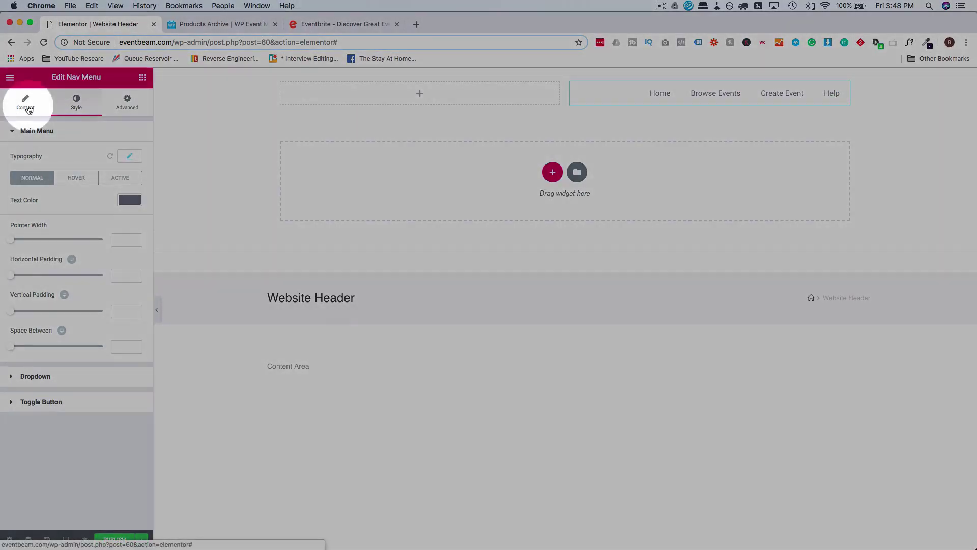
click(27, 105)
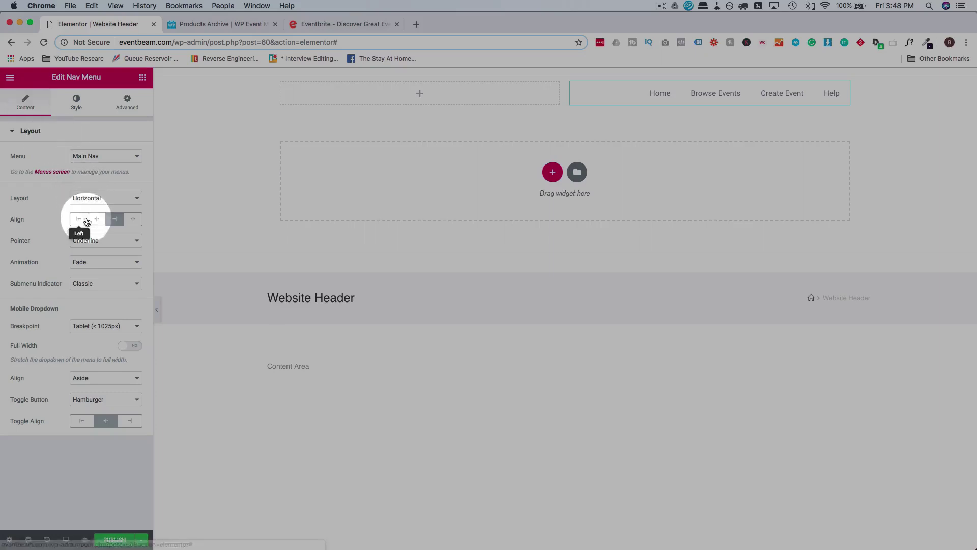
click(91, 240)
click(95, 232)
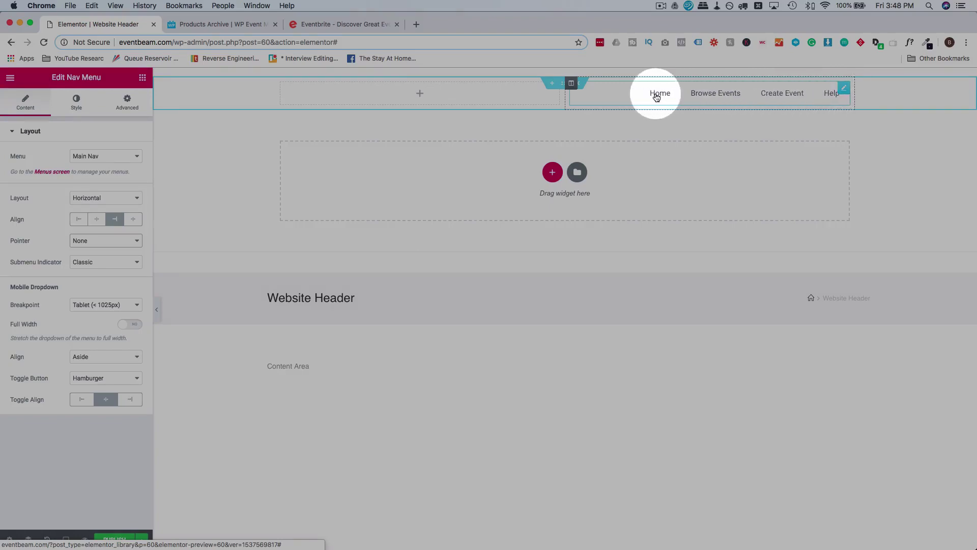
Add a Site Title widget to the header's left column, then copy the eventbeam.com address.
click(323, 26)
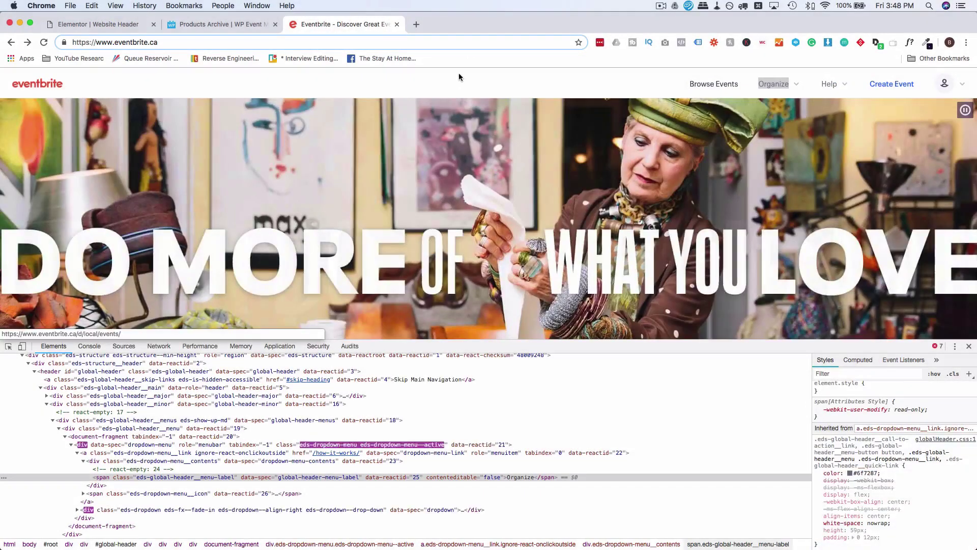
mouse_move(783, 83)
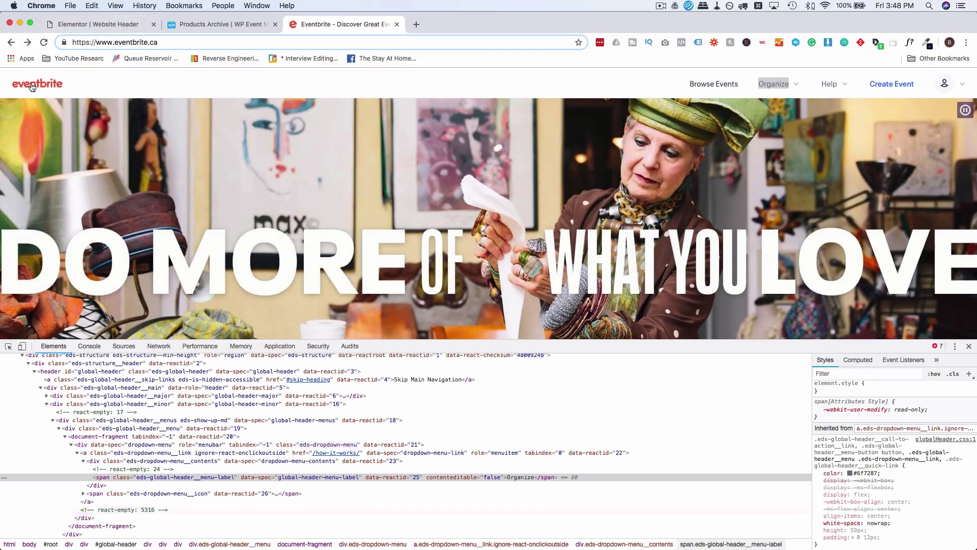
click(92, 26)
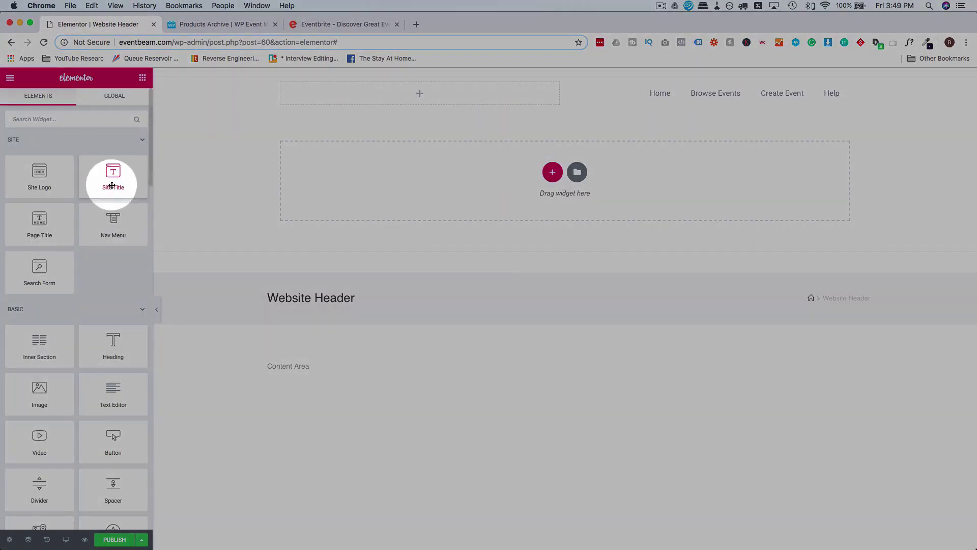
drag(112, 186, 344, 89)
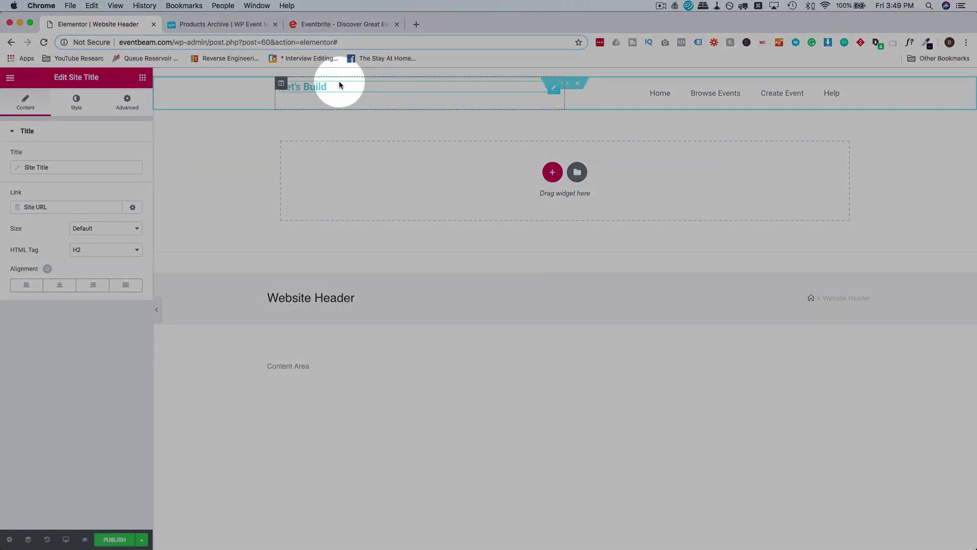
click(163, 41)
drag(164, 42, 132, 43)
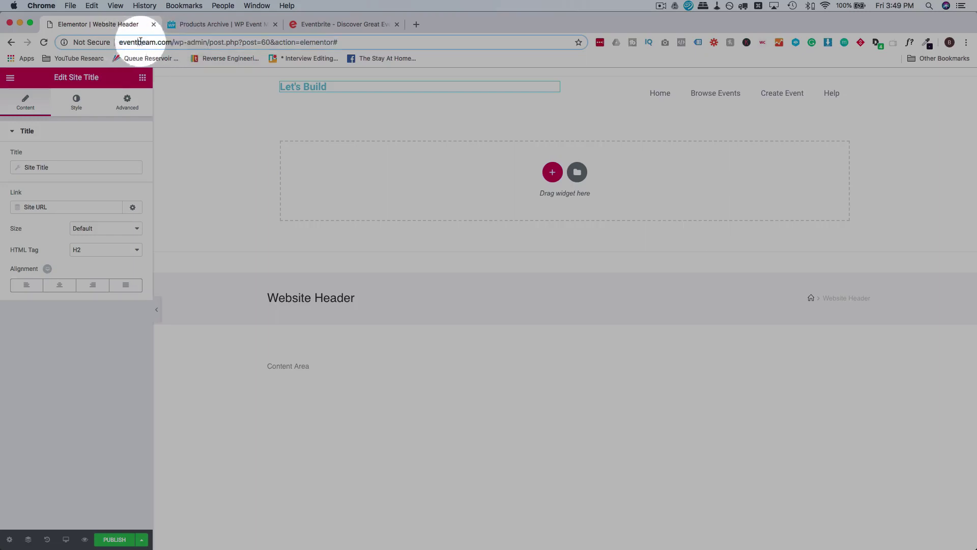
Open the site's wp-admin dashboard in a new tab.
click(416, 25)
text(http://eventbeam.com/)
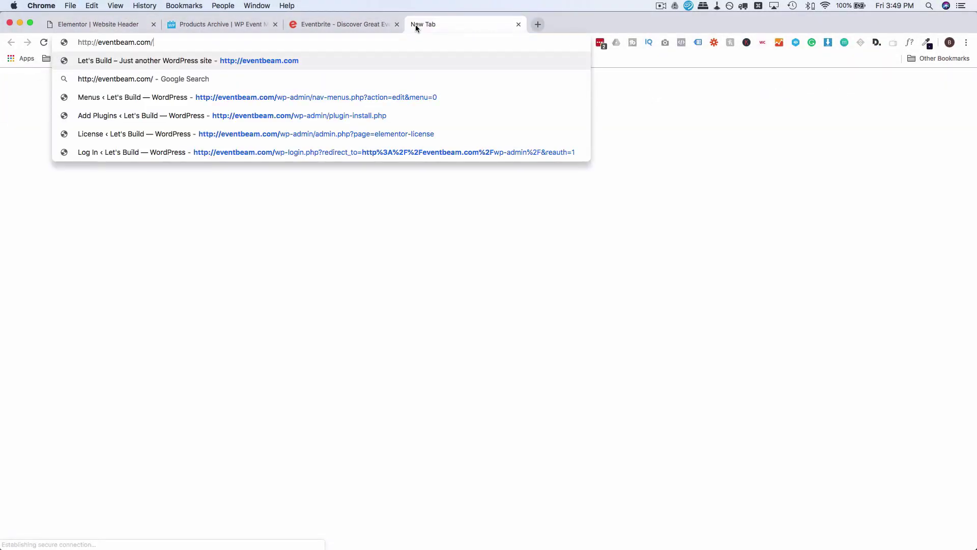
text(wp-adm)
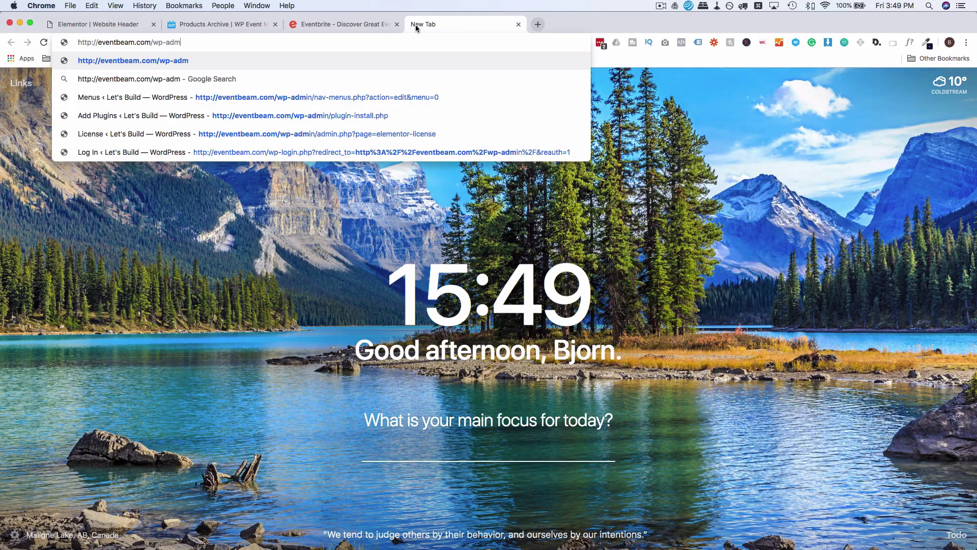
text(in)
key(Return)
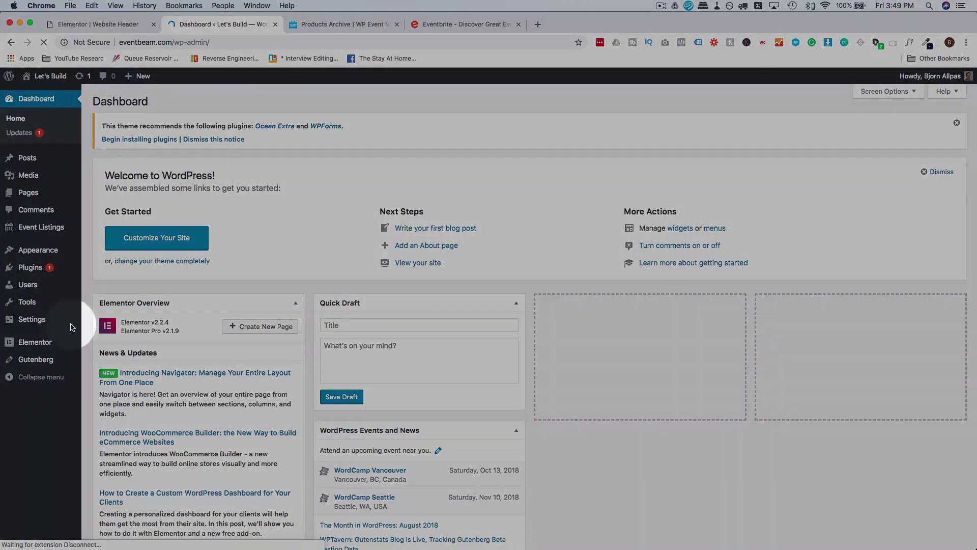
mouse_move(76, 321)
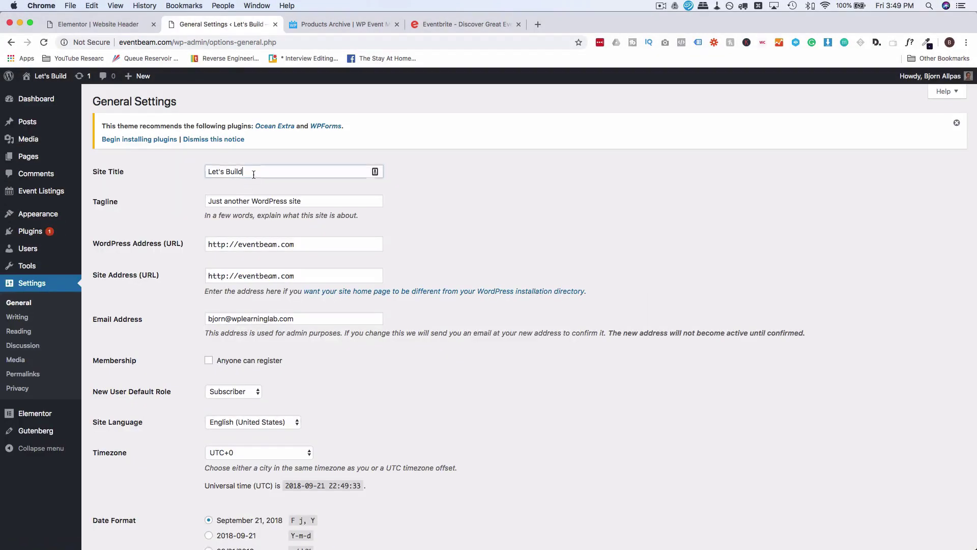
Save General Settings with title 'eventbeam' and tagline 'You're event ticket destination!'.
click(254, 175)
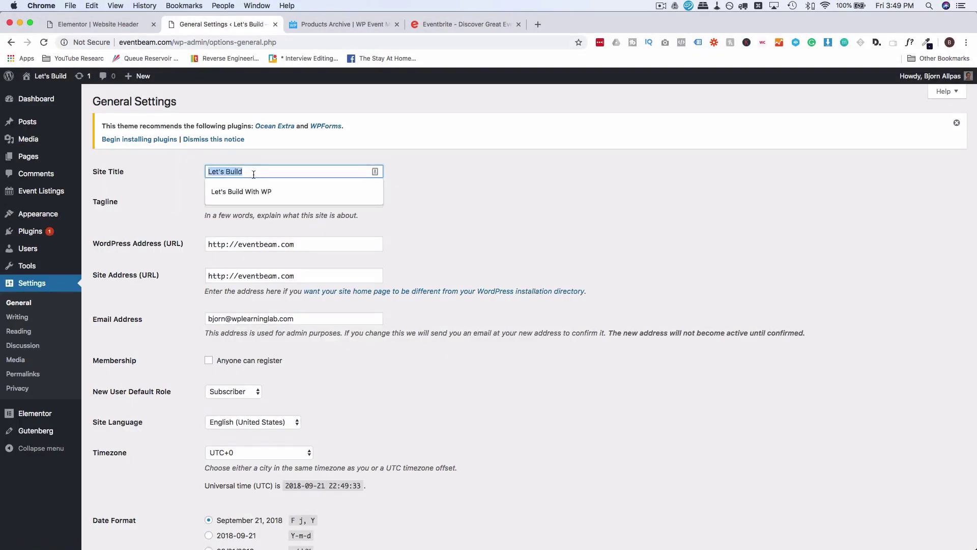
text(S)
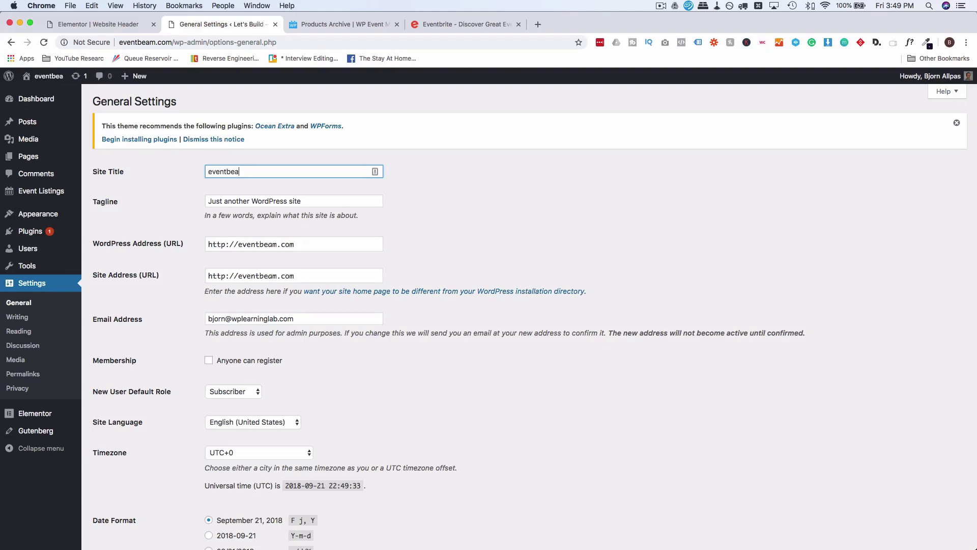
text(m)
key(Tab)
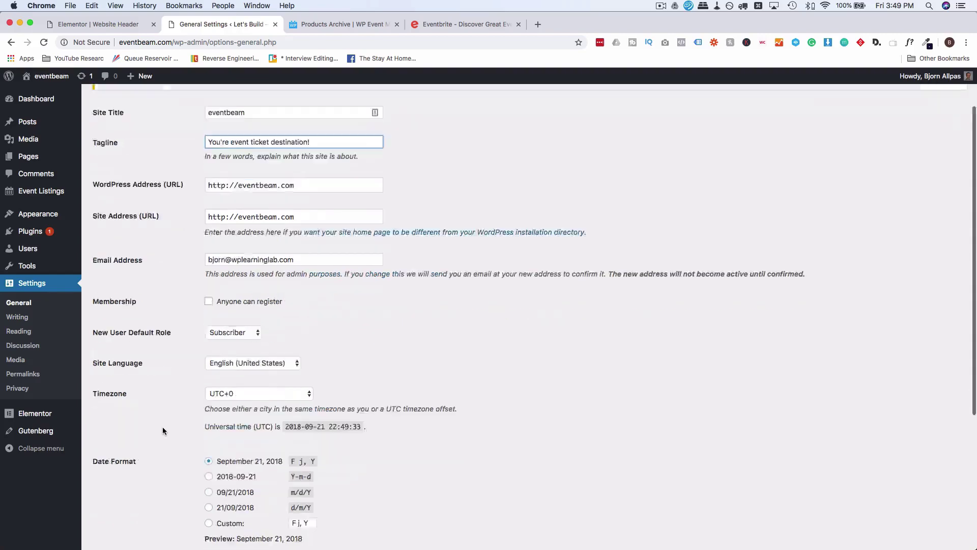
scroll(163, 427, down, 5)
click(121, 496)
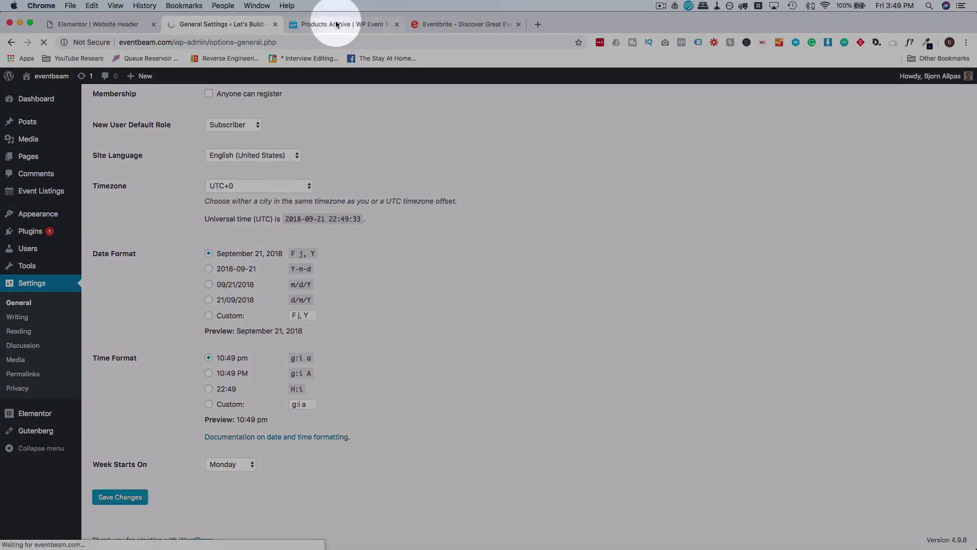
click(417, 26)
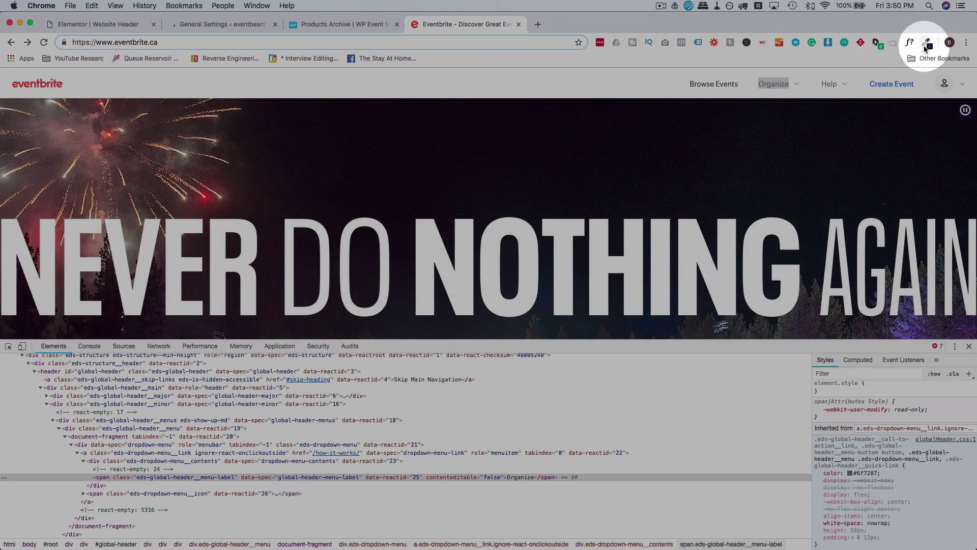
Inspect the Eventbrite logo with the CSS inspection extension.
click(795, 43)
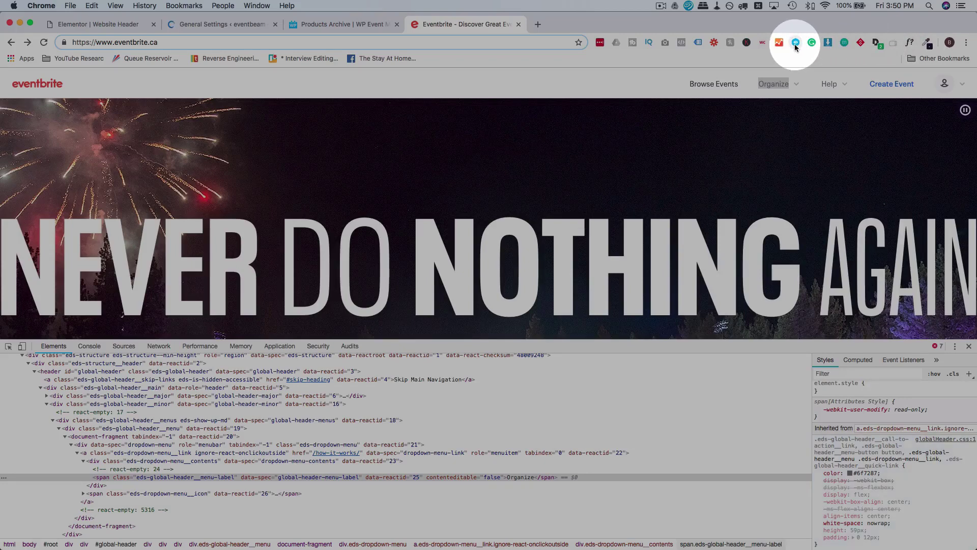
click(38, 84)
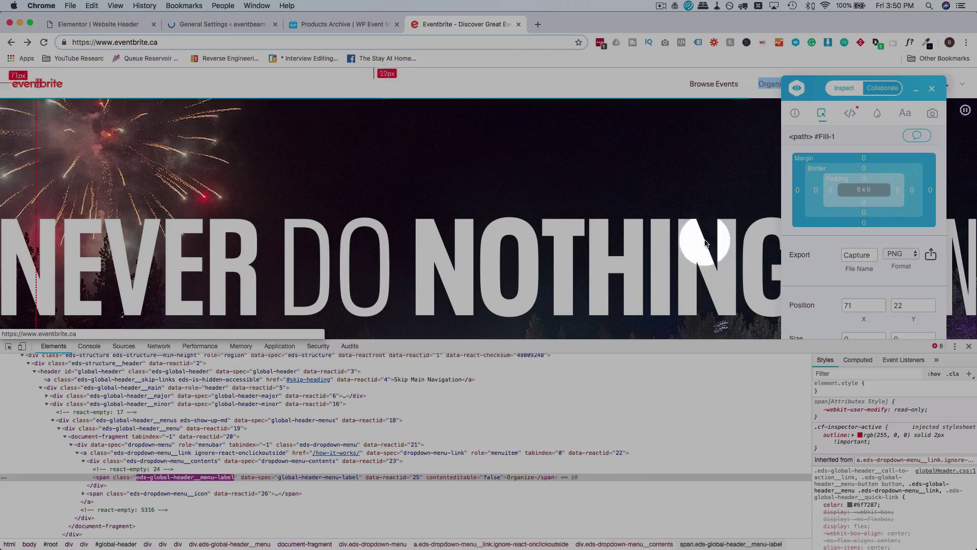
scroll(829, 237, down, 5)
scroll(830, 239, down, 5)
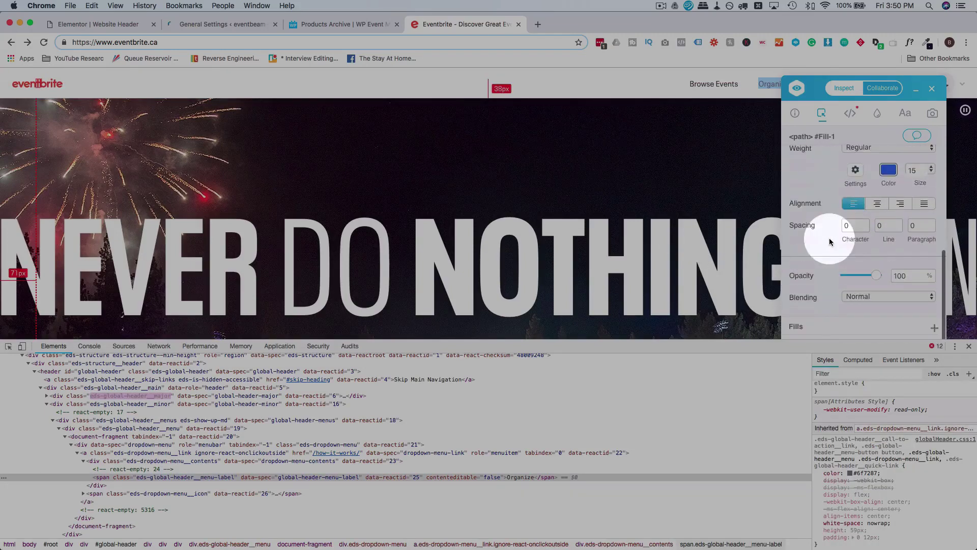
click(969, 346)
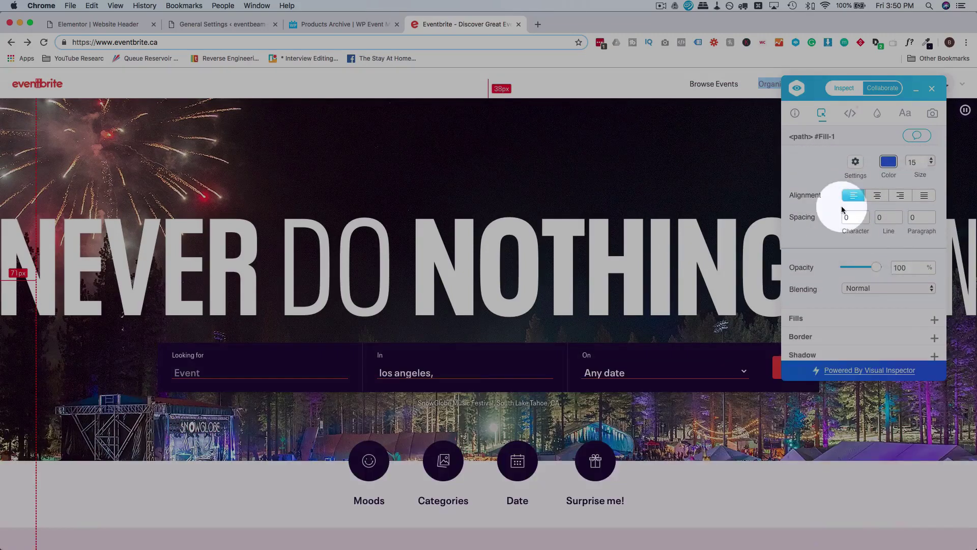
scroll(841, 205, up, 2)
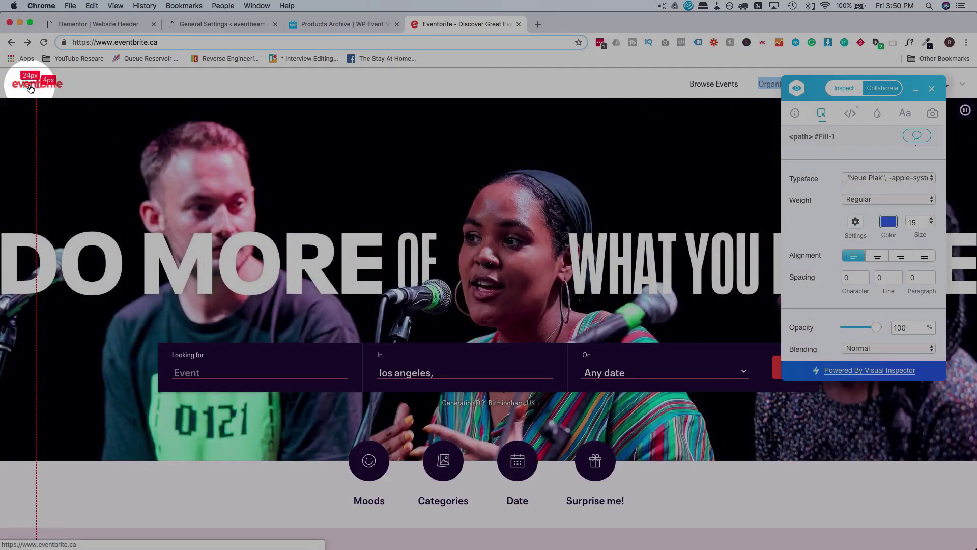
click(31, 89)
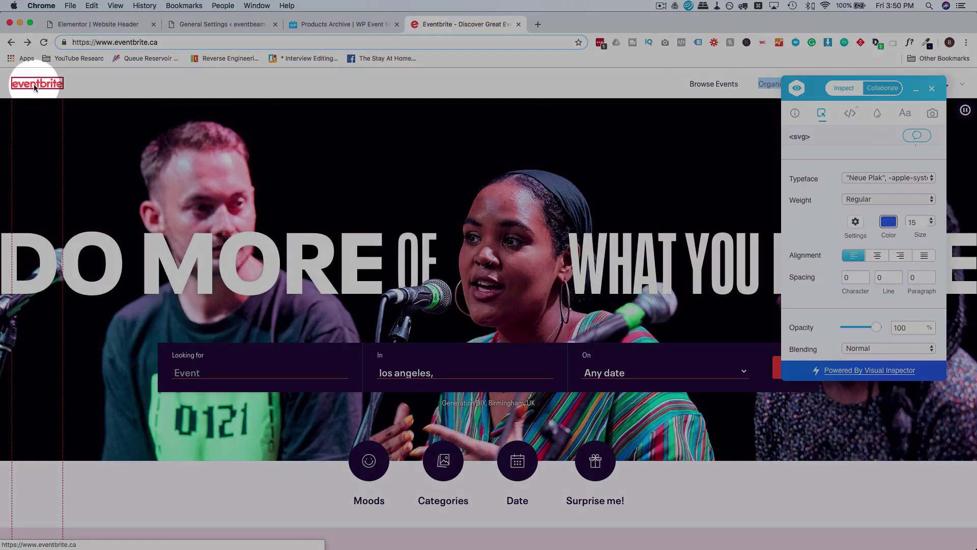
right_click(35, 85)
mouse_move(88, 189)
key(Escape)
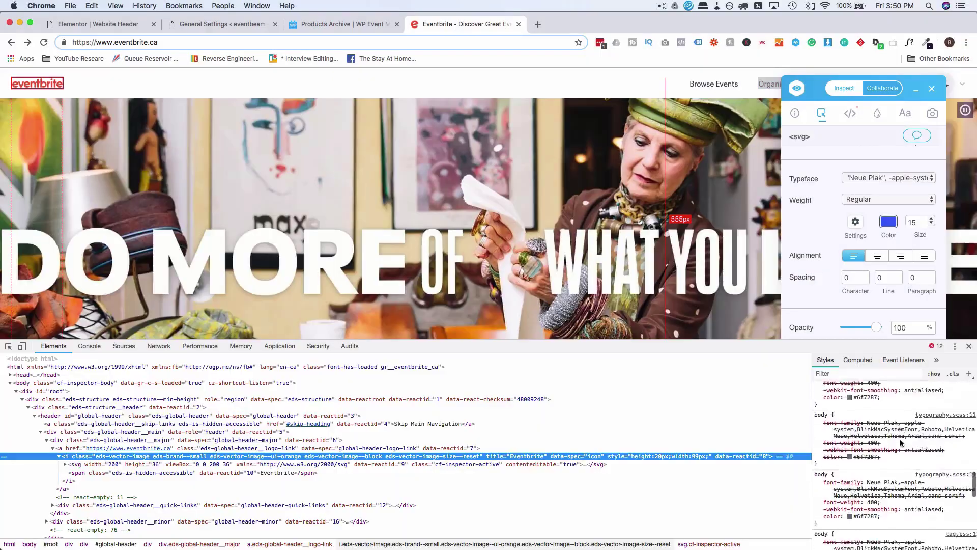
scroll(900, 443, up, 10)
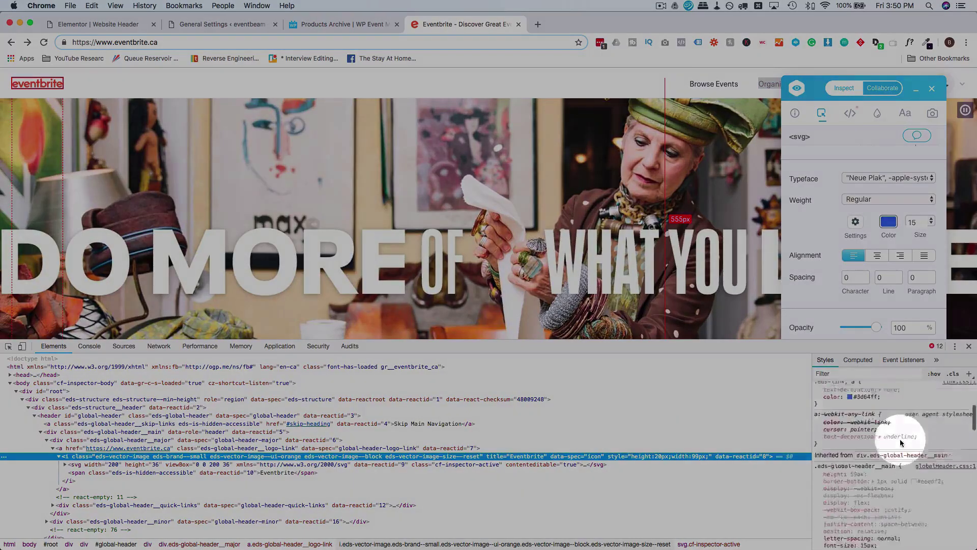
click(932, 88)
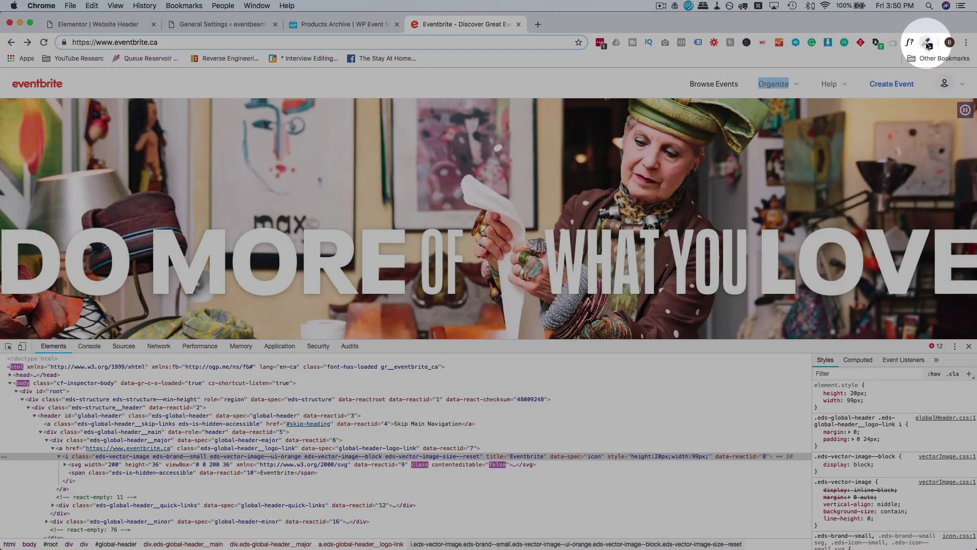
Sample the logo's red #FF3218 with the eyedropper and select its SVG element in DevTools.
click(927, 44)
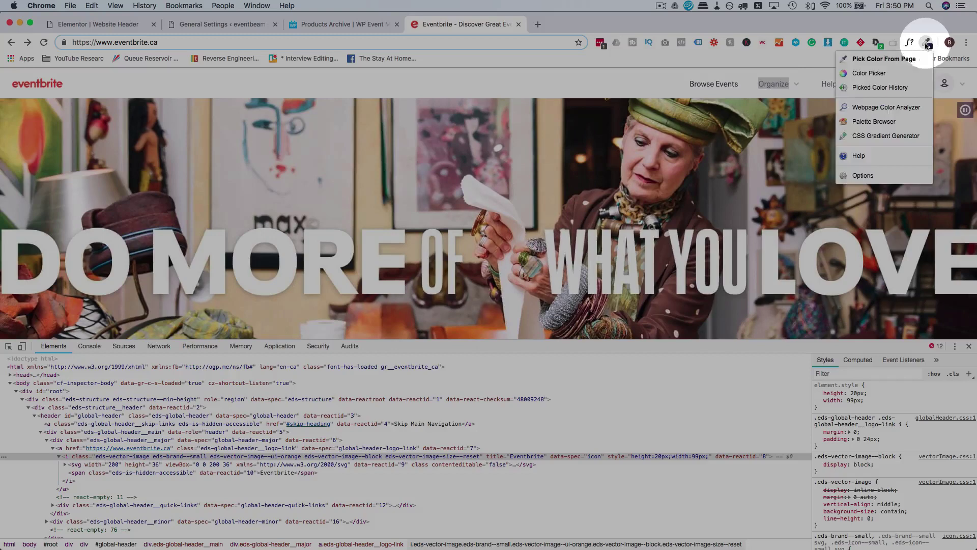
click(876, 61)
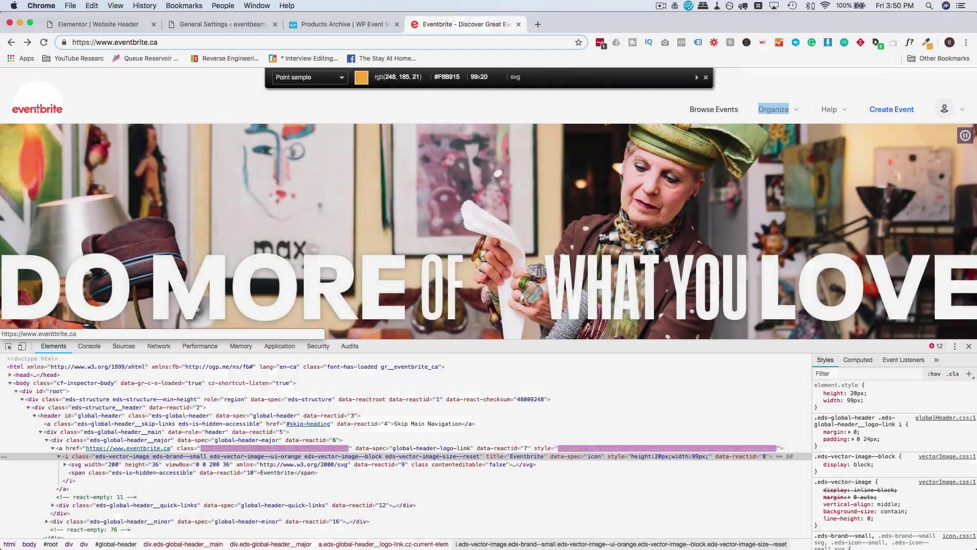
click(42, 110)
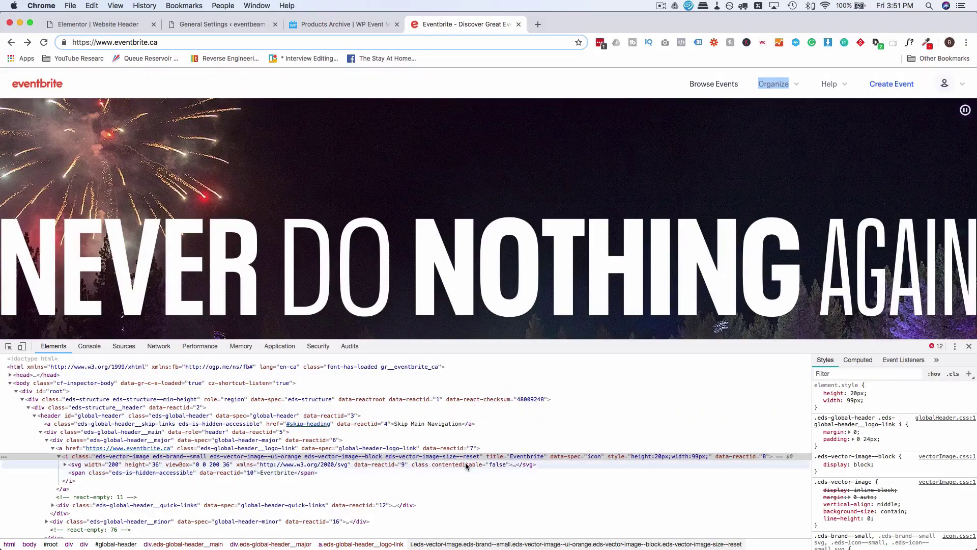
click(466, 465)
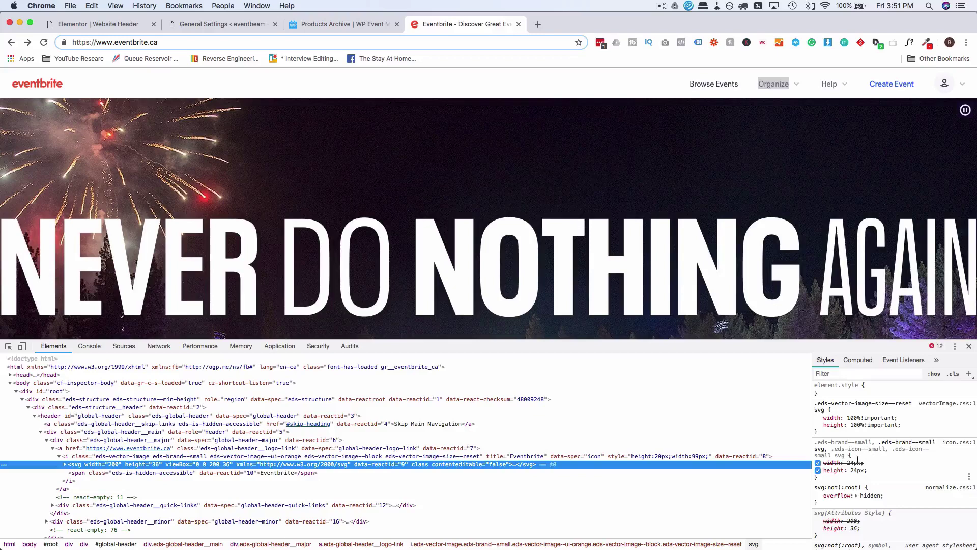
scroll(857, 459, down, 10)
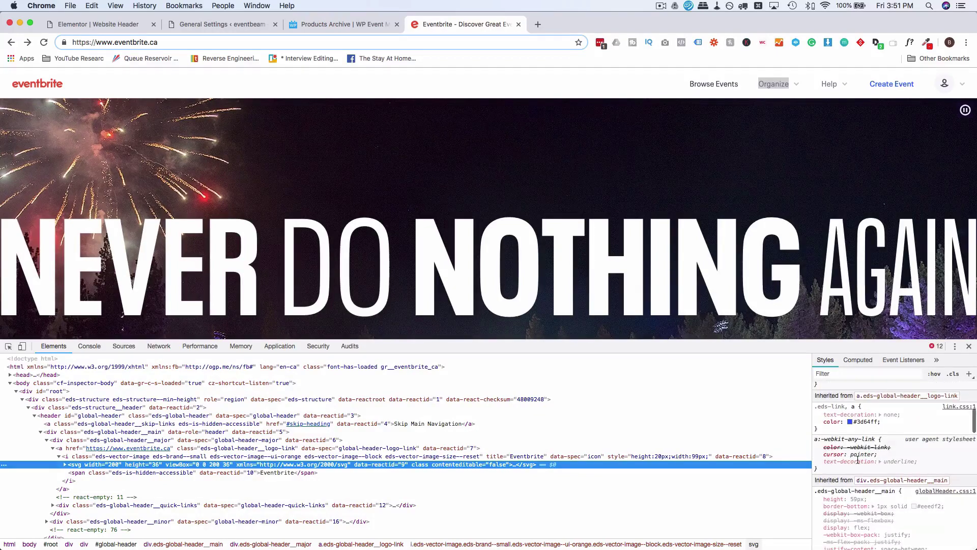
scroll(858, 461, down, 7)
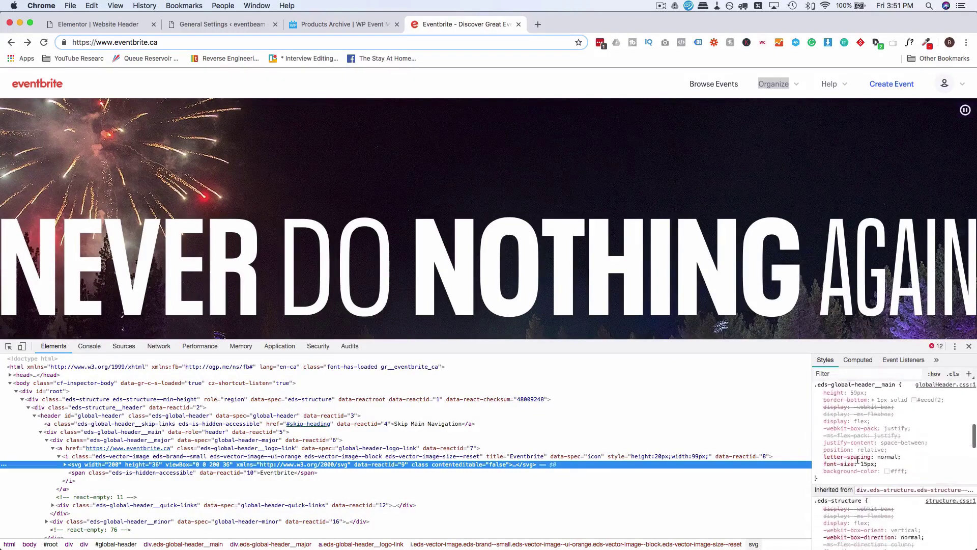
scroll(857, 461, down, 4)
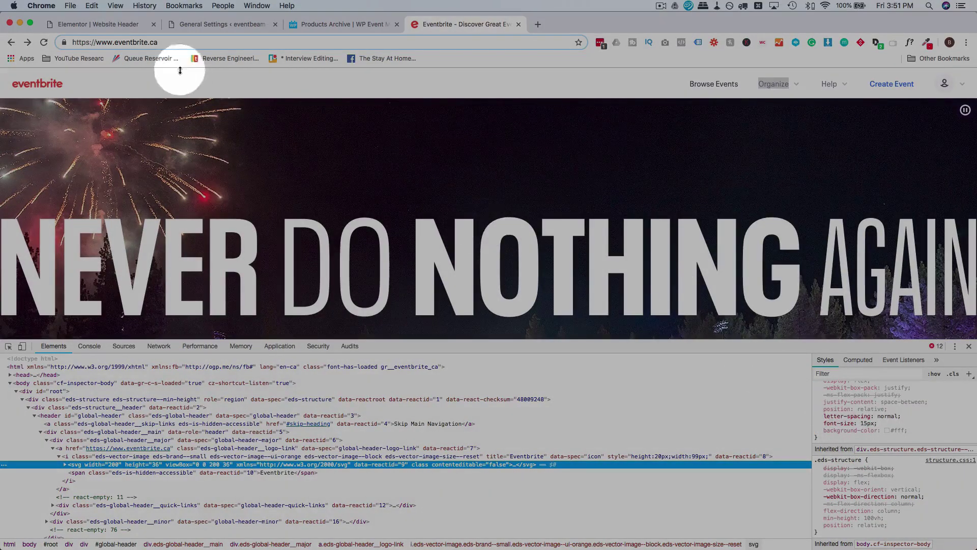
Colour the header's 'Let's Build' site title red #FF3218, then start publishing the header.
click(127, 25)
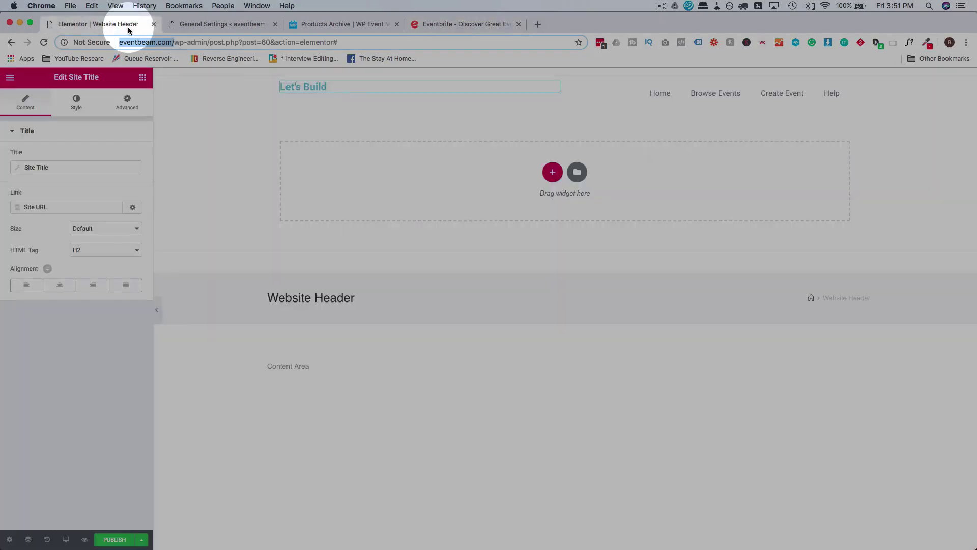
click(320, 89)
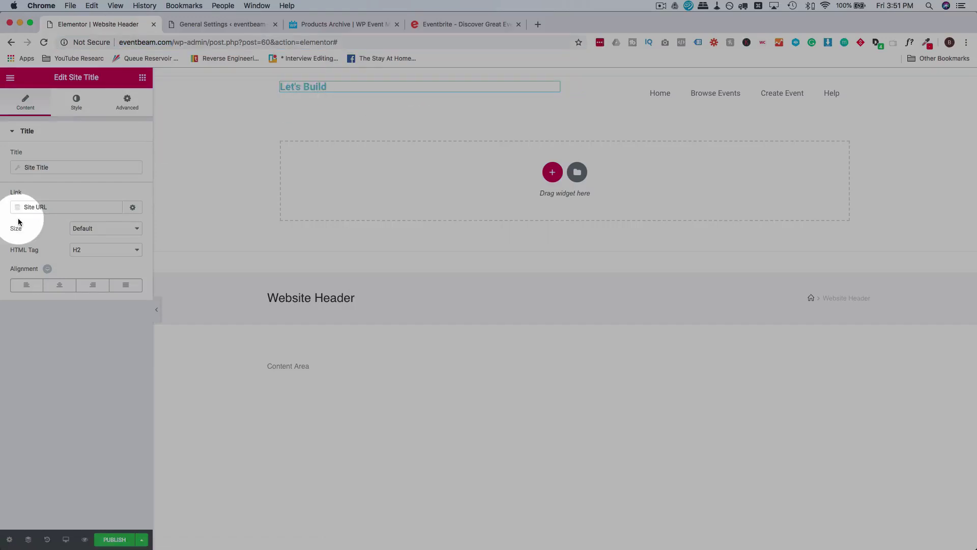
click(75, 109)
click(129, 155)
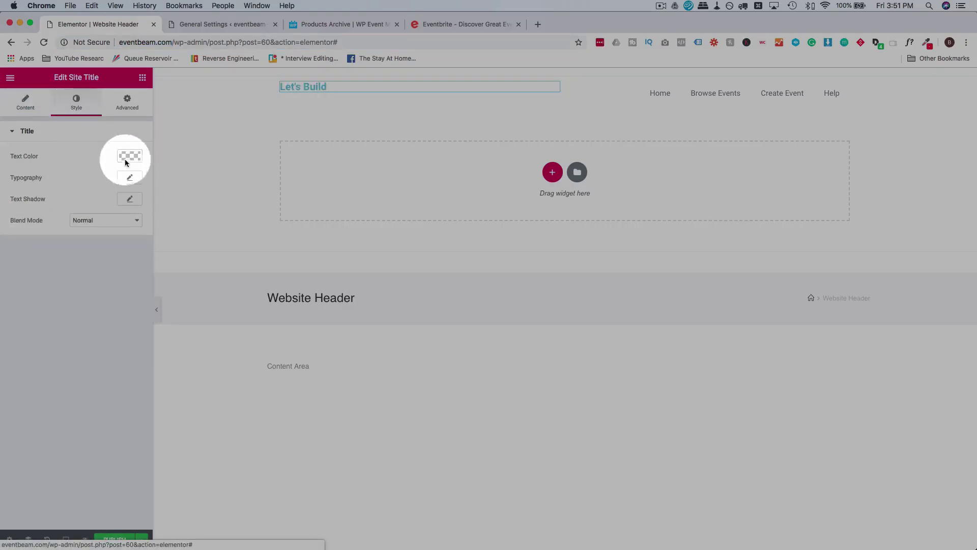
click(39, 153)
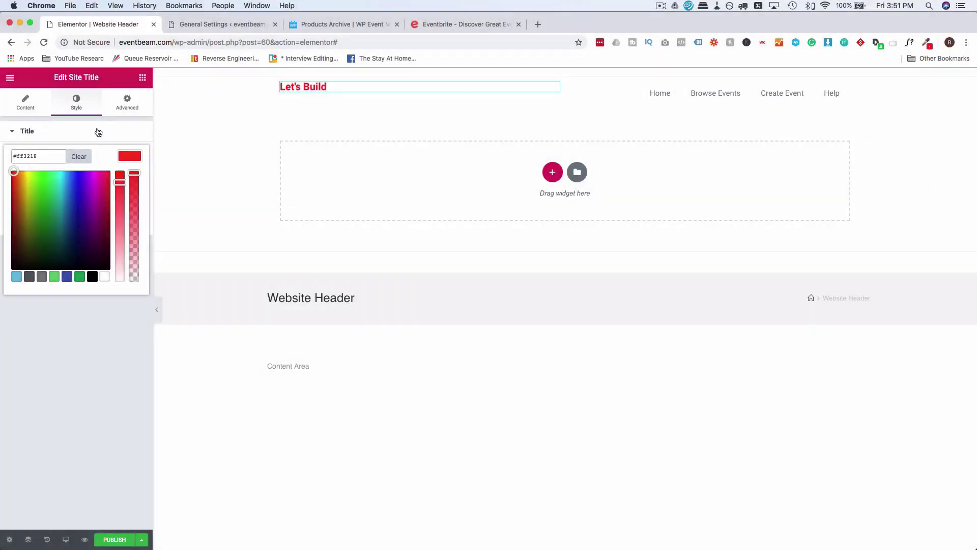
click(101, 131)
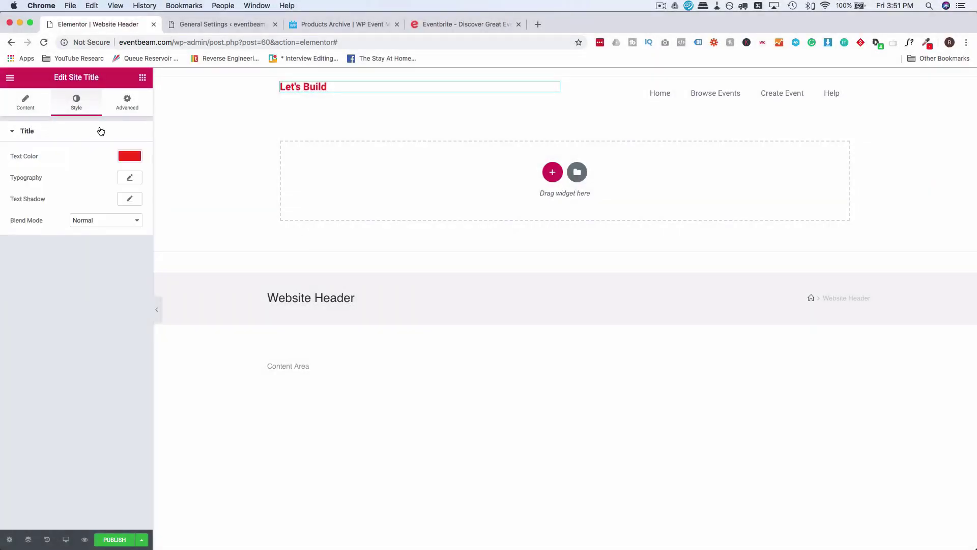
click(123, 540)
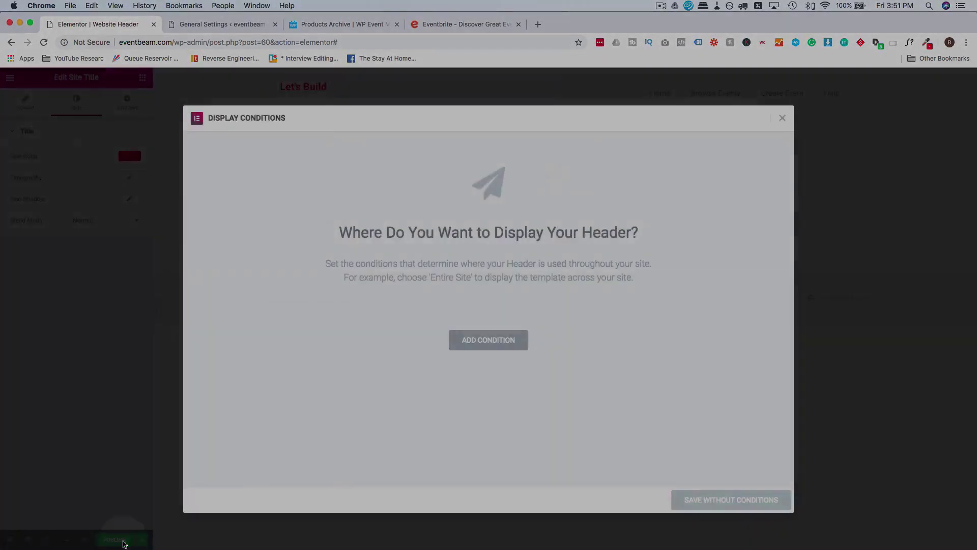
Add an Include > Entire Site display condition and publish the header.
click(489, 341)
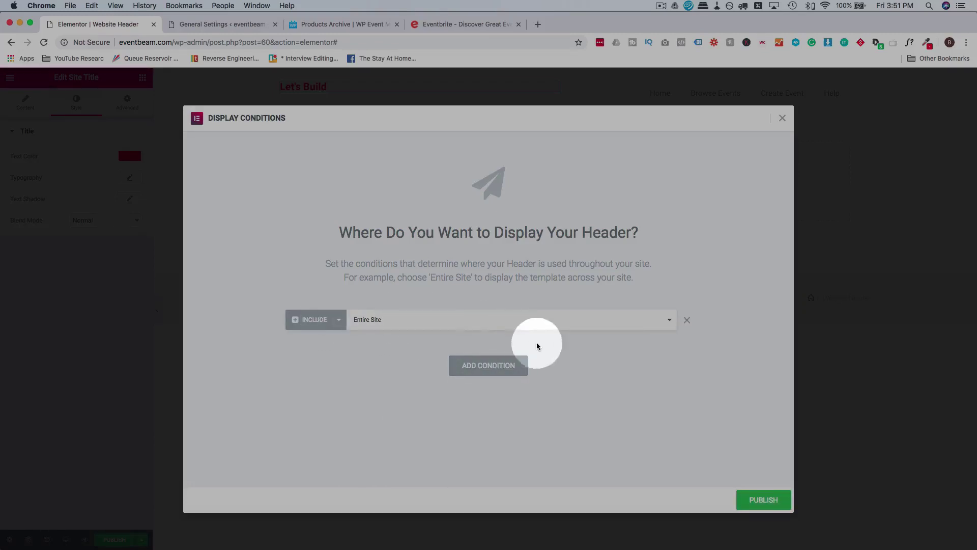
click(769, 501)
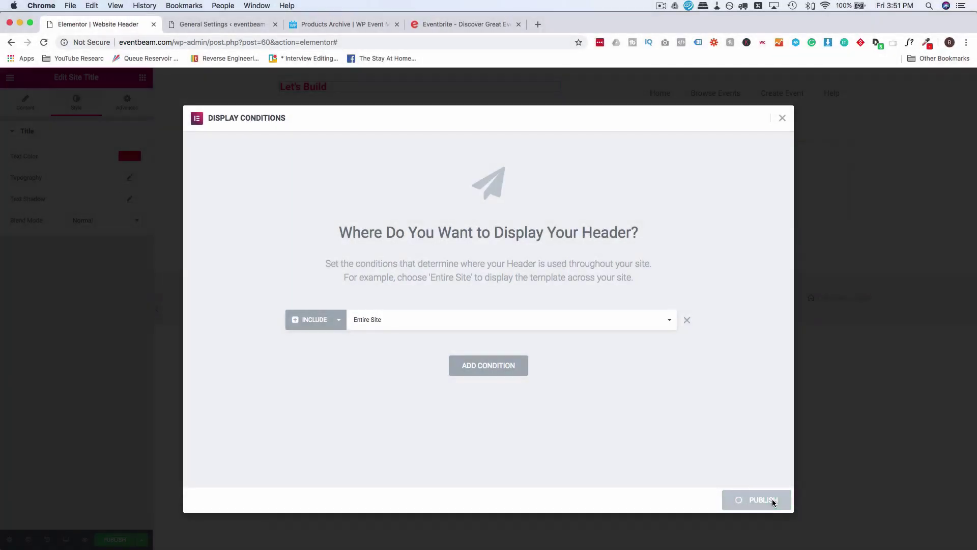
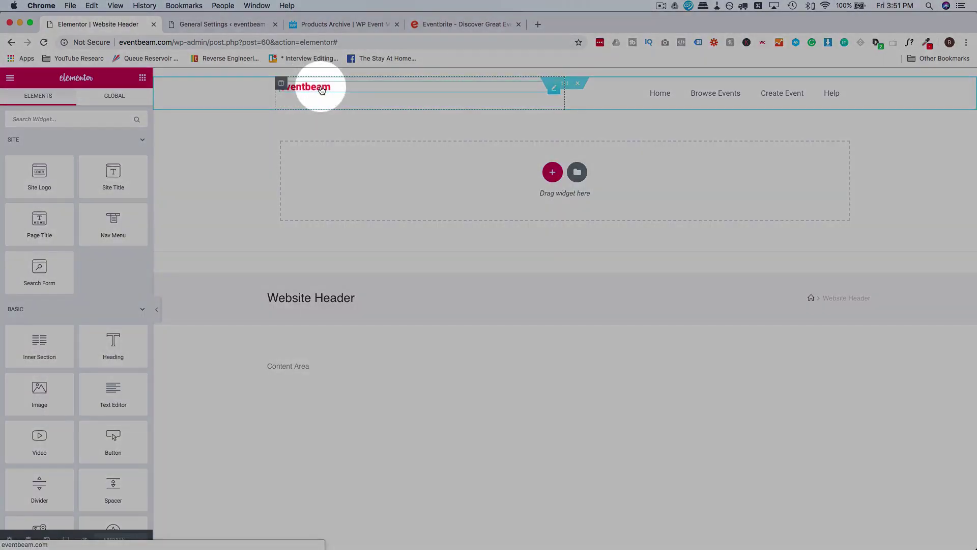
Measure the spacing around Eventbrite's header logo with the CSS inspector extension.
click(471, 25)
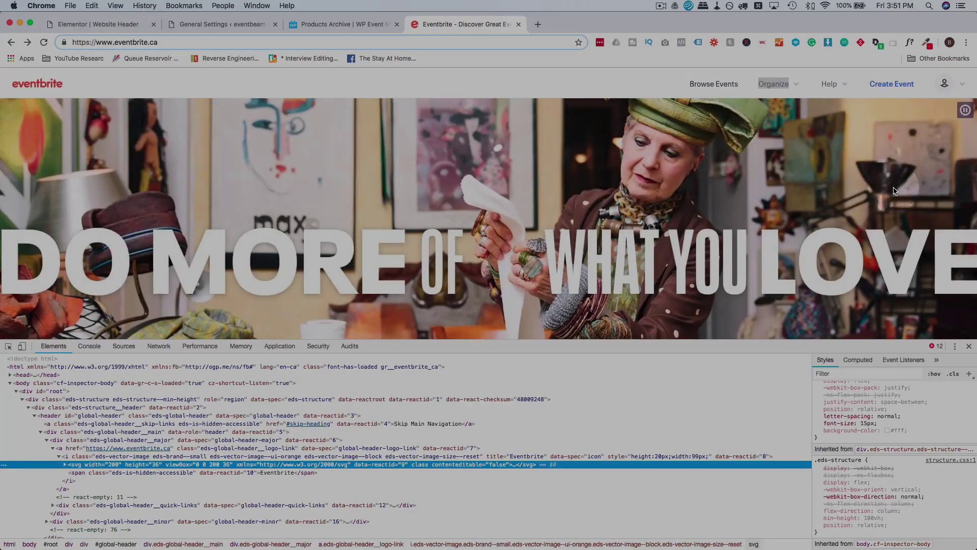
click(794, 42)
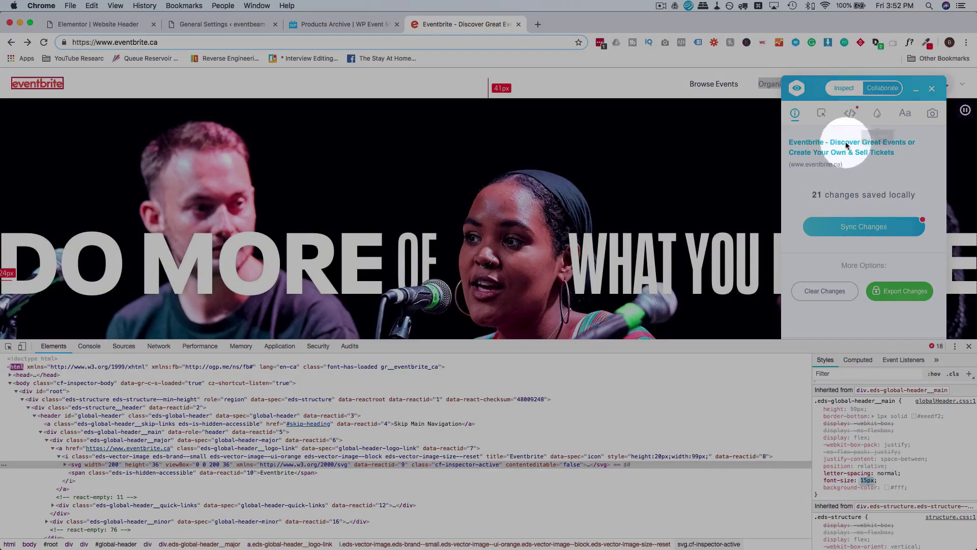
click(90, 24)
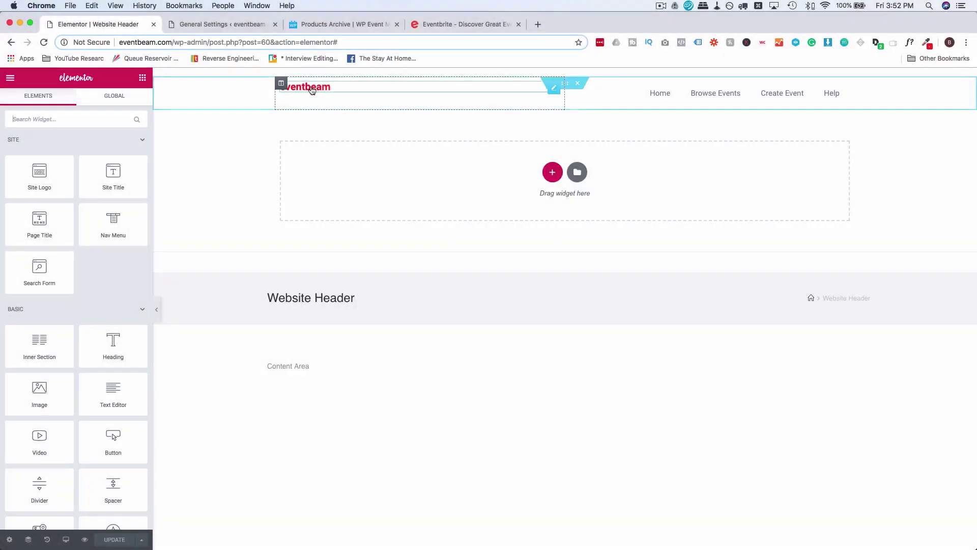
Enlarge the eventbeam site title font to about 20 px and left-align the nav menu.
click(302, 102)
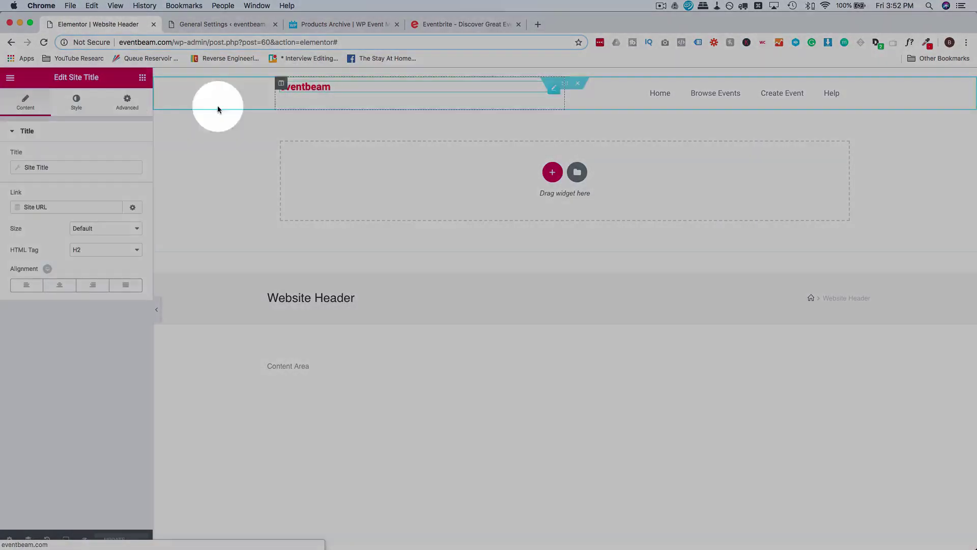
click(77, 104)
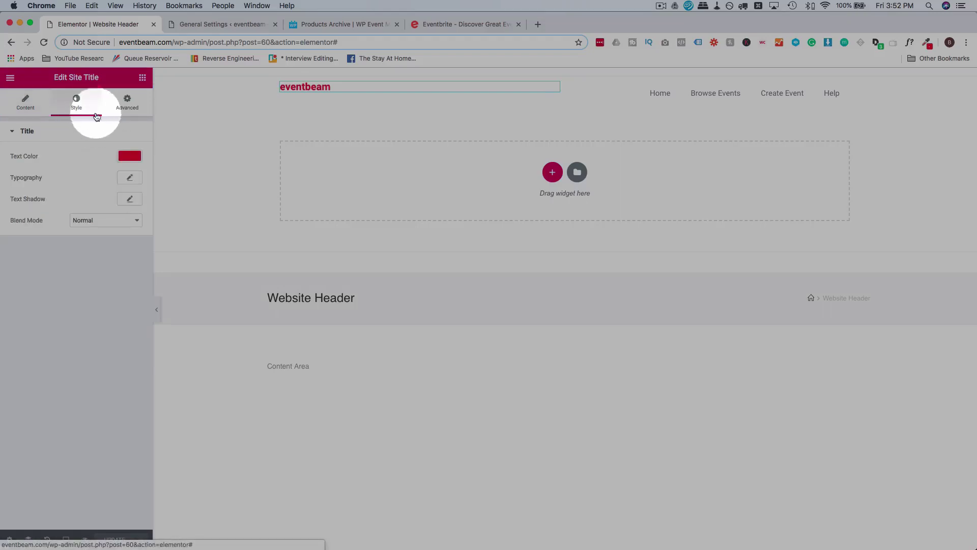
click(127, 177)
click(118, 241)
text(1)
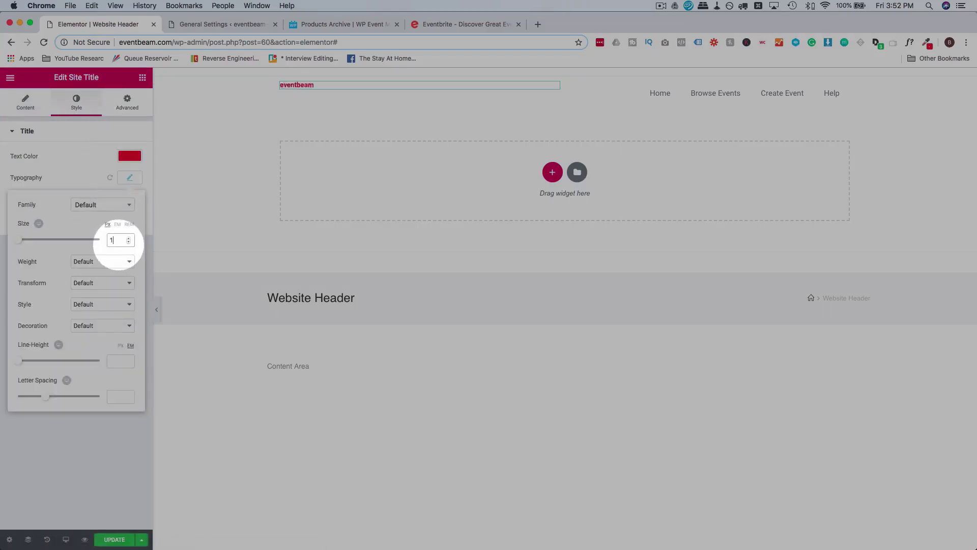
text(5)
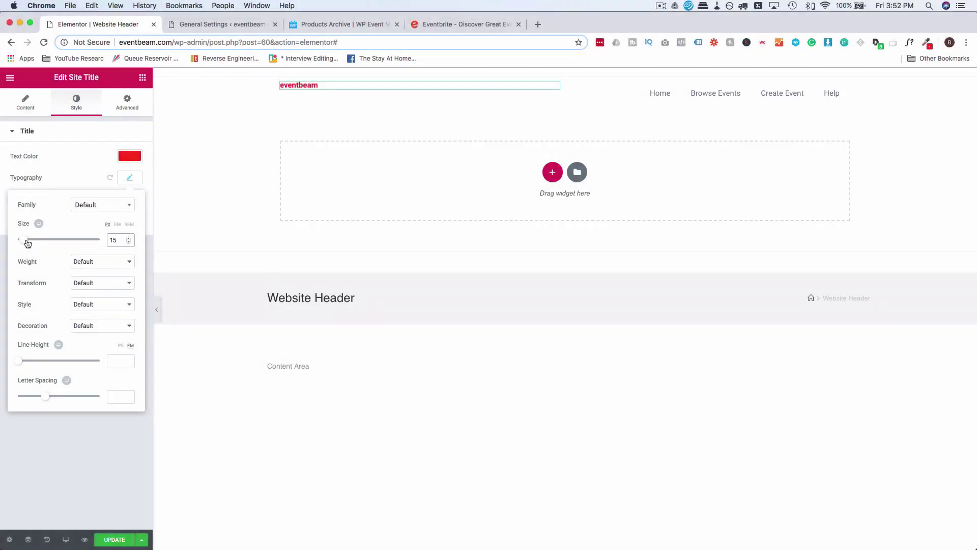
drag(28, 243, 30, 244)
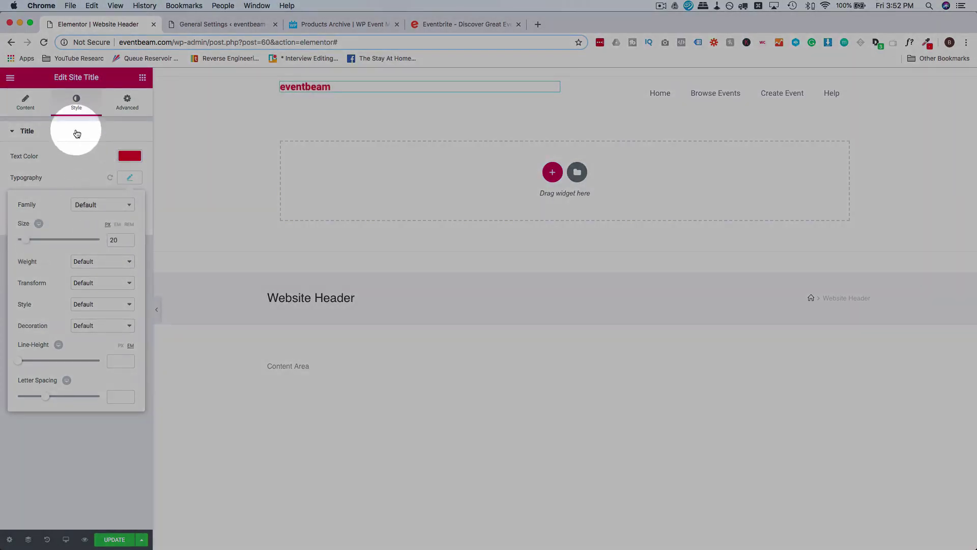
click(25, 102)
click(94, 288)
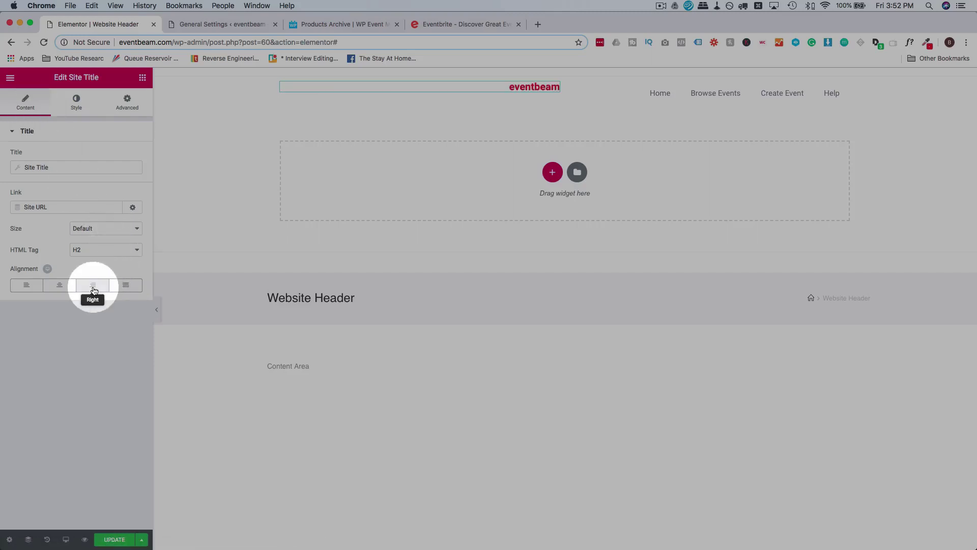
click(637, 97)
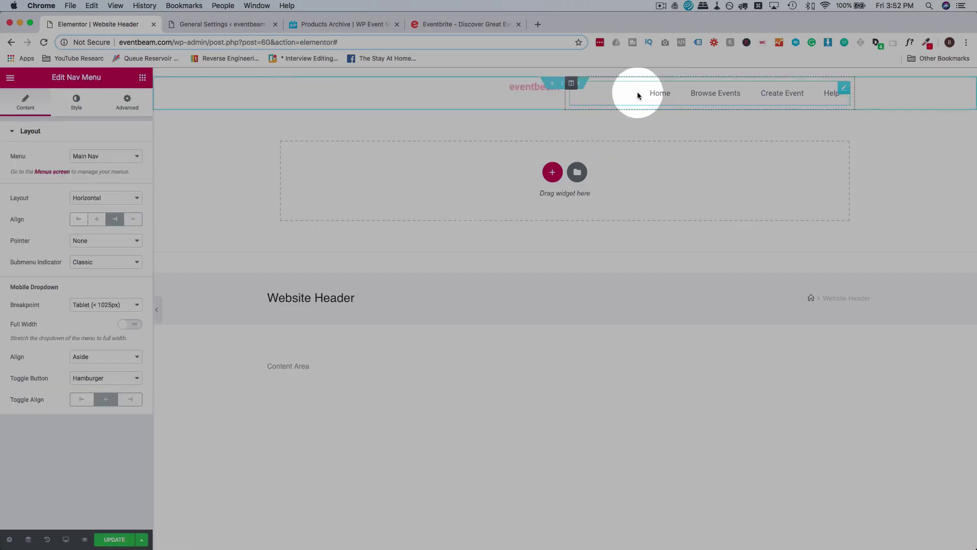
click(84, 221)
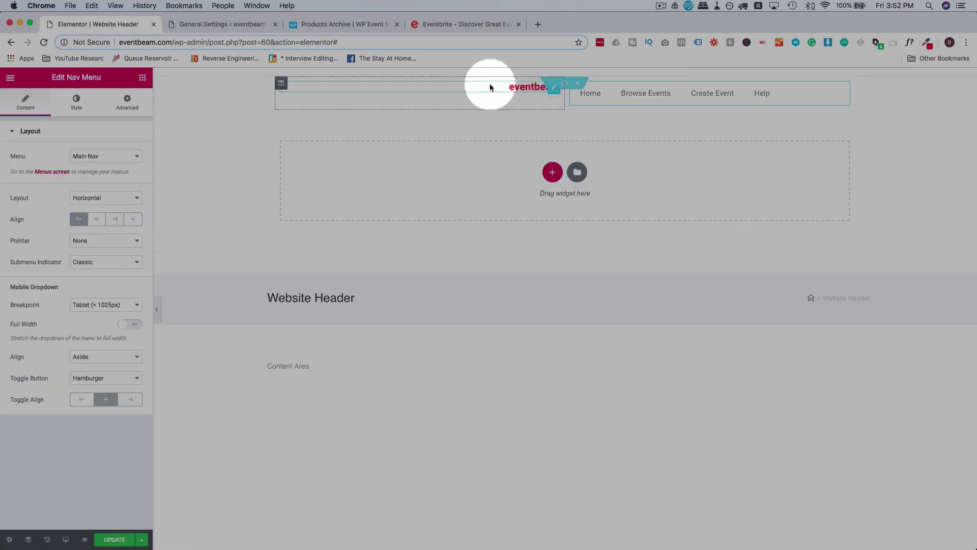
Give the site title an unlinked -3 top padding and left-align it.
click(530, 89)
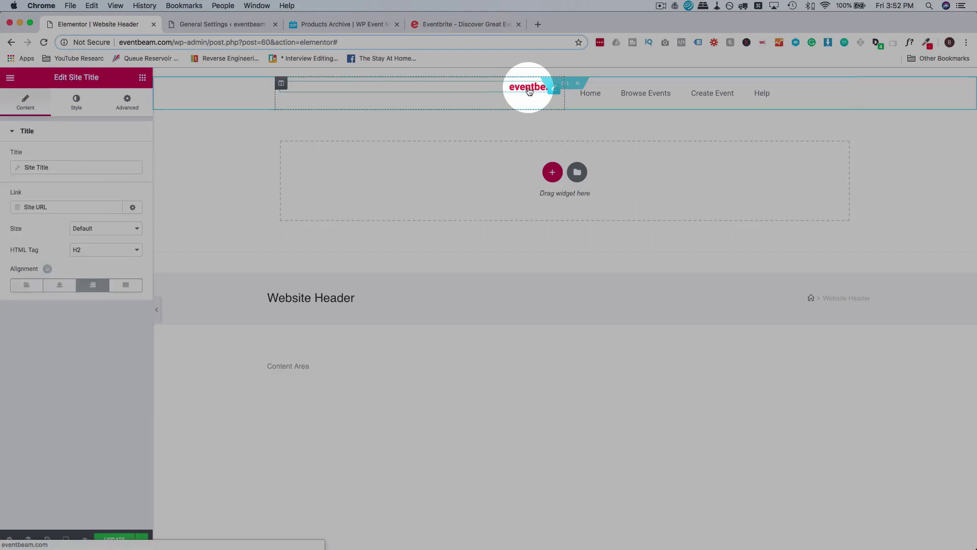
click(128, 104)
click(130, 213)
click(18, 212)
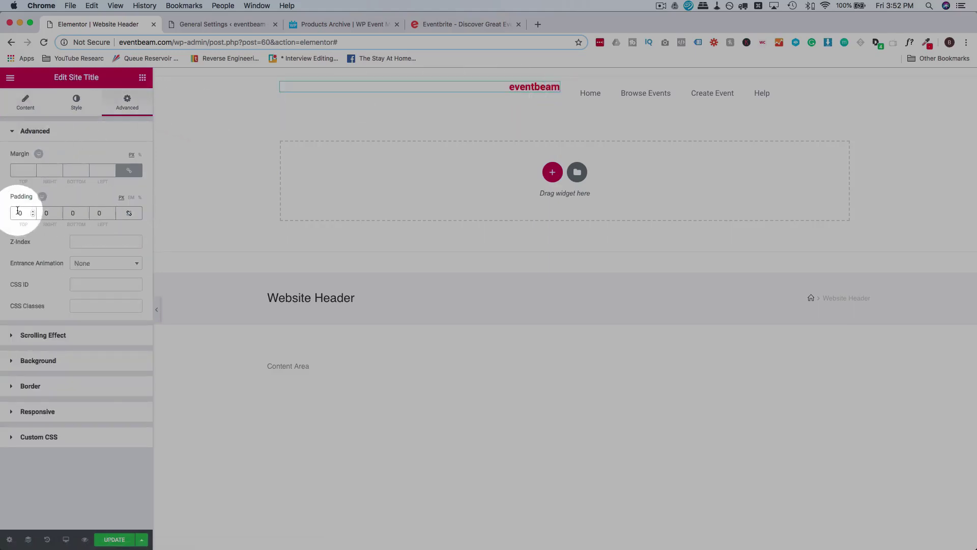
text(-3)
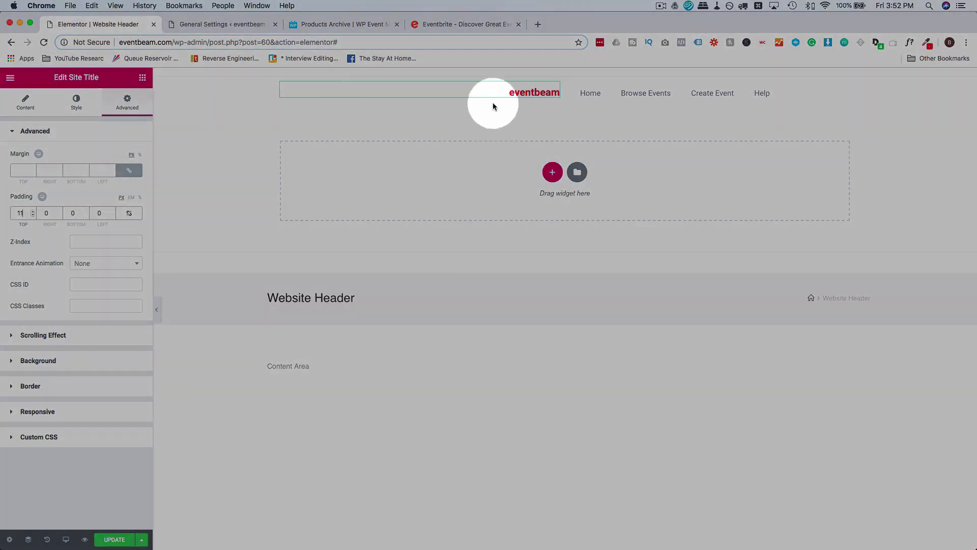
click(23, 104)
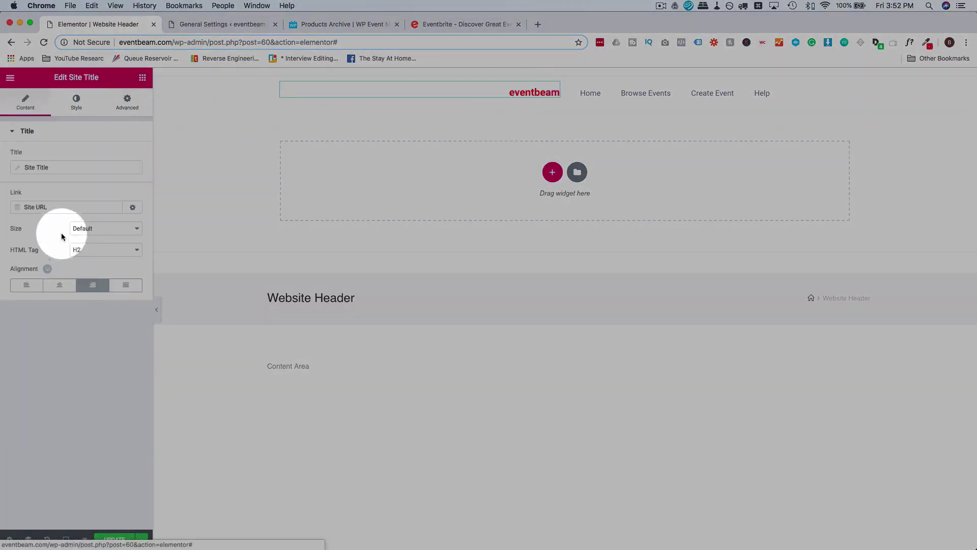
click(23, 284)
click(589, 98)
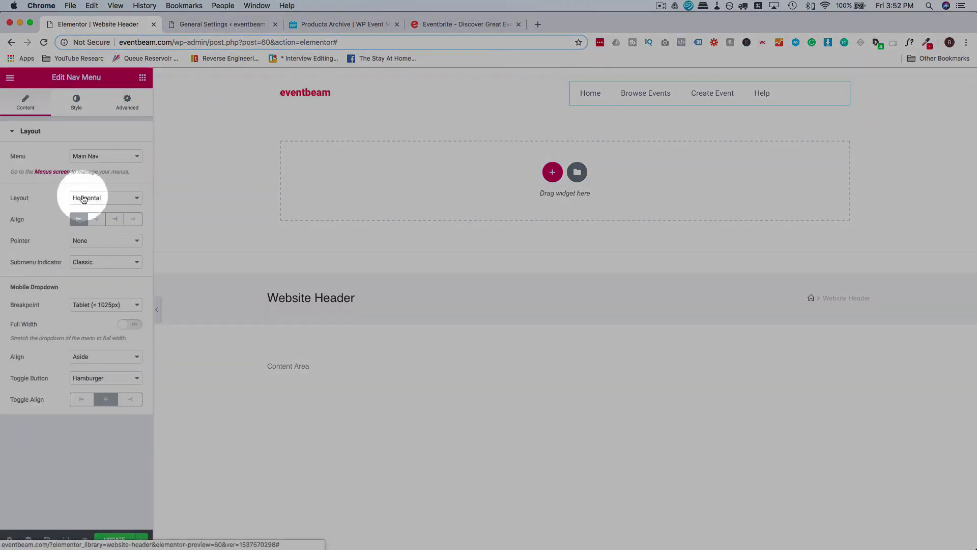
Right-align the nav menu and keep the Hamburger toggle button in tablet view.
click(117, 221)
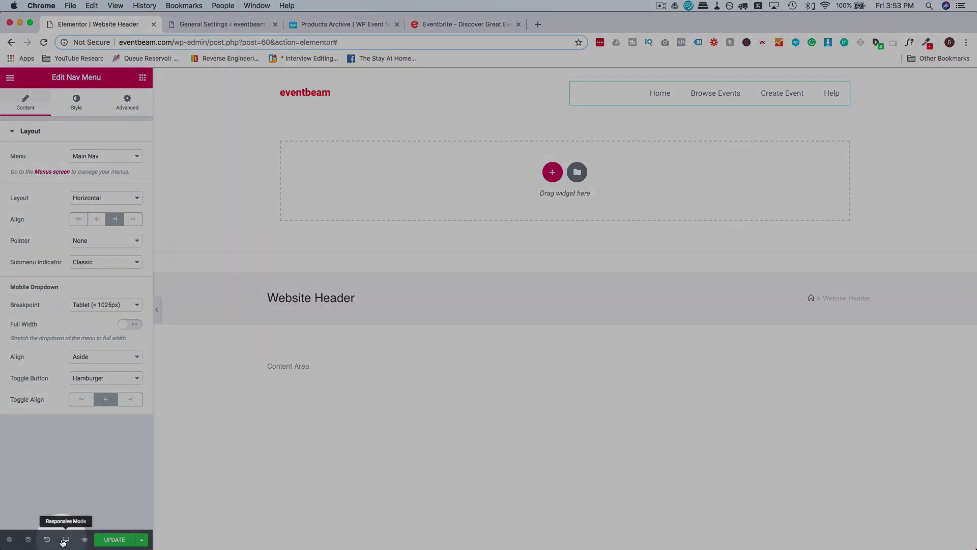
click(66, 539)
click(58, 494)
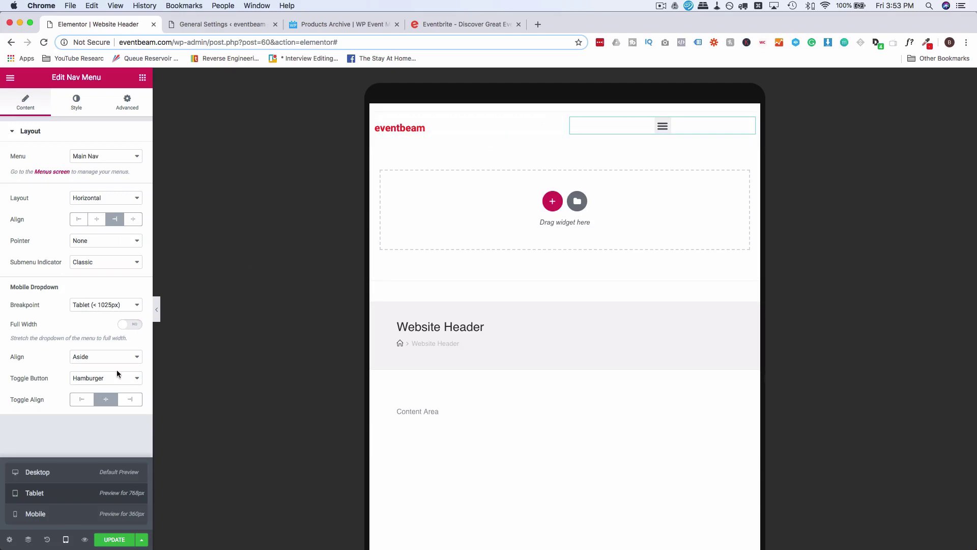
click(102, 377)
click(94, 372)
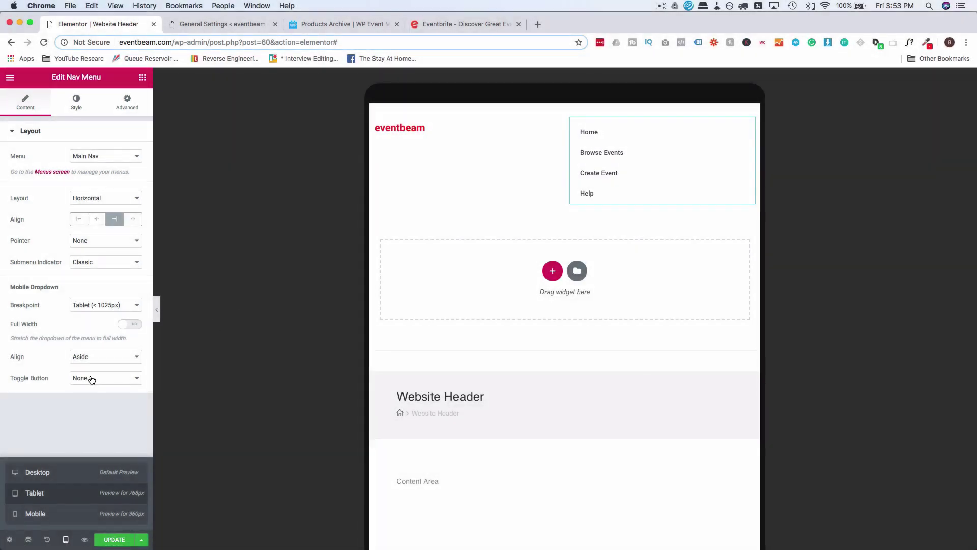
click(91, 379)
click(91, 386)
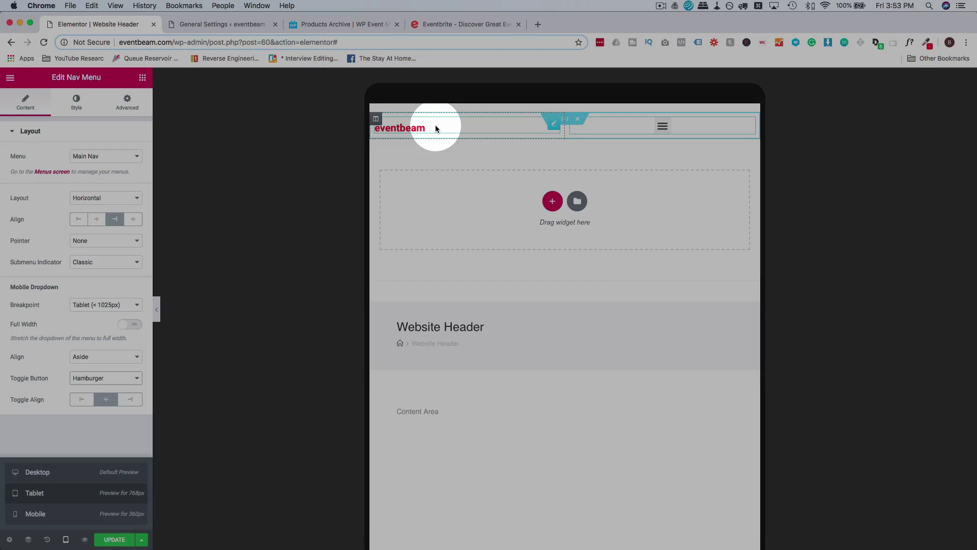
Centre the eventbeam site title for tablet and mobile, checking both previews before desktop.
click(436, 127)
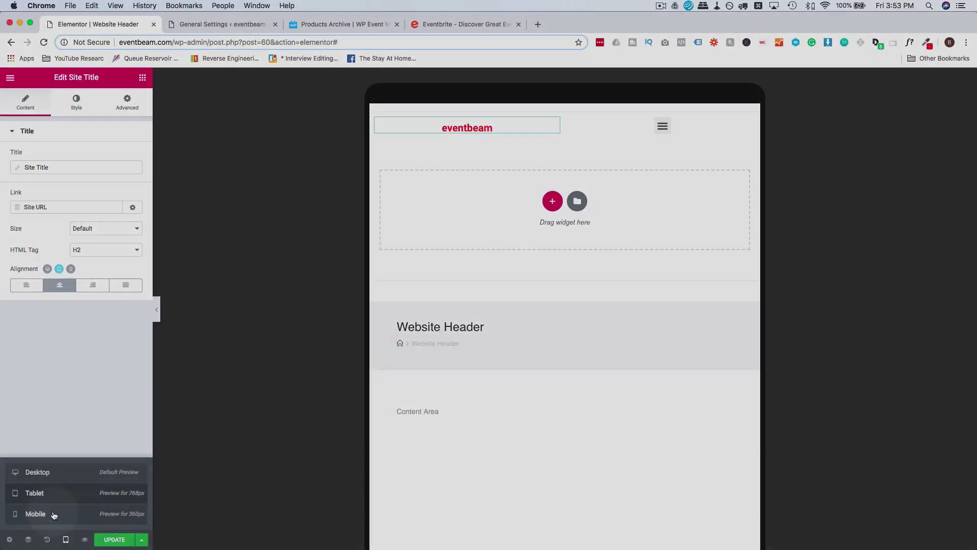
click(54, 513)
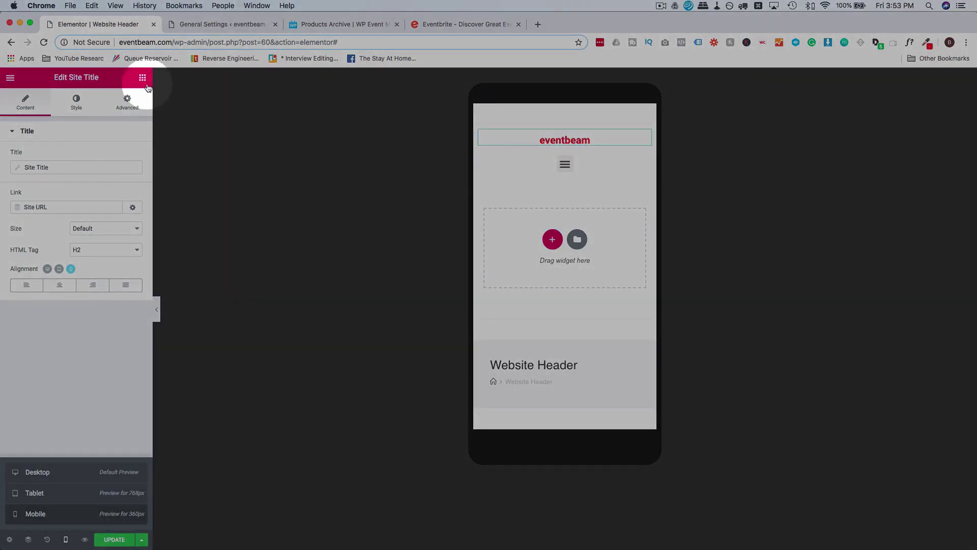
click(66, 476)
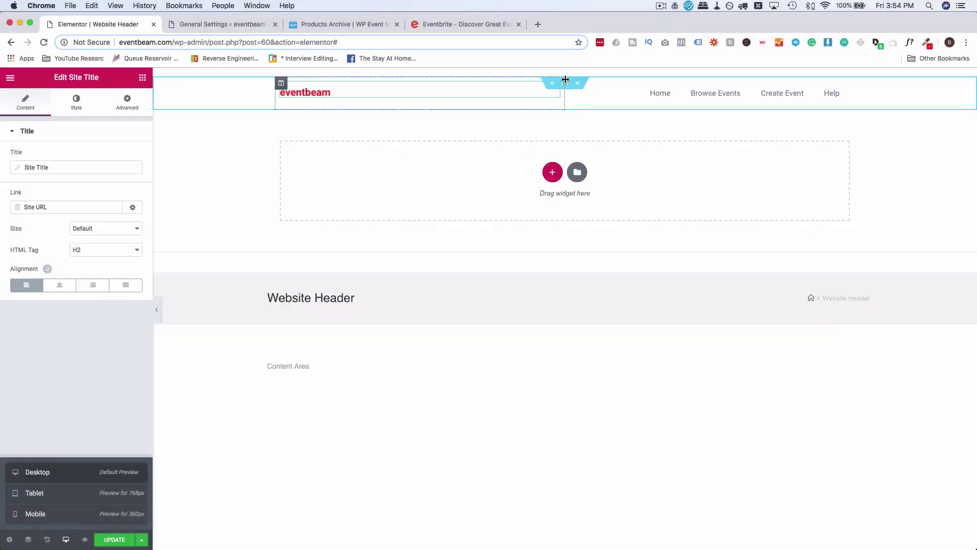
Stretch the header section and set its content width to Full Width.
click(565, 83)
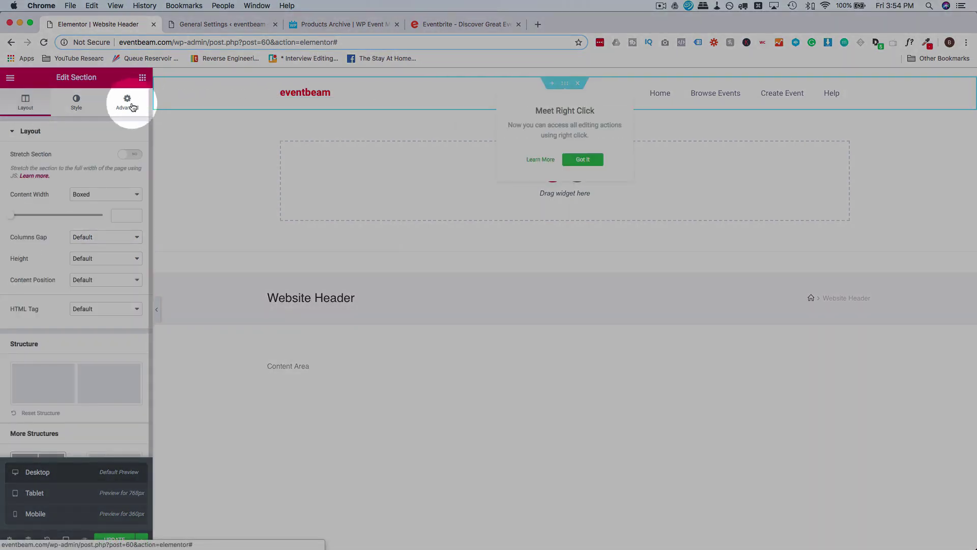
click(128, 156)
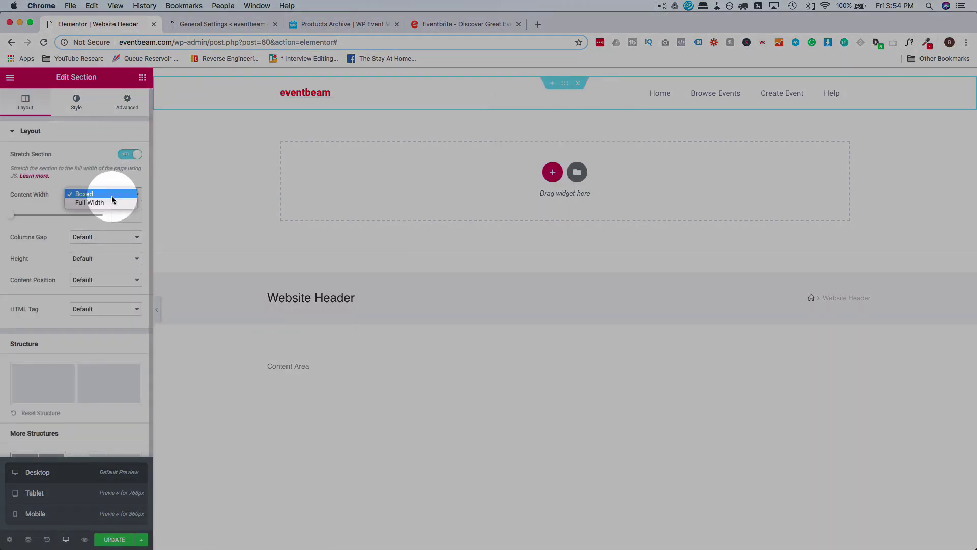
click(108, 204)
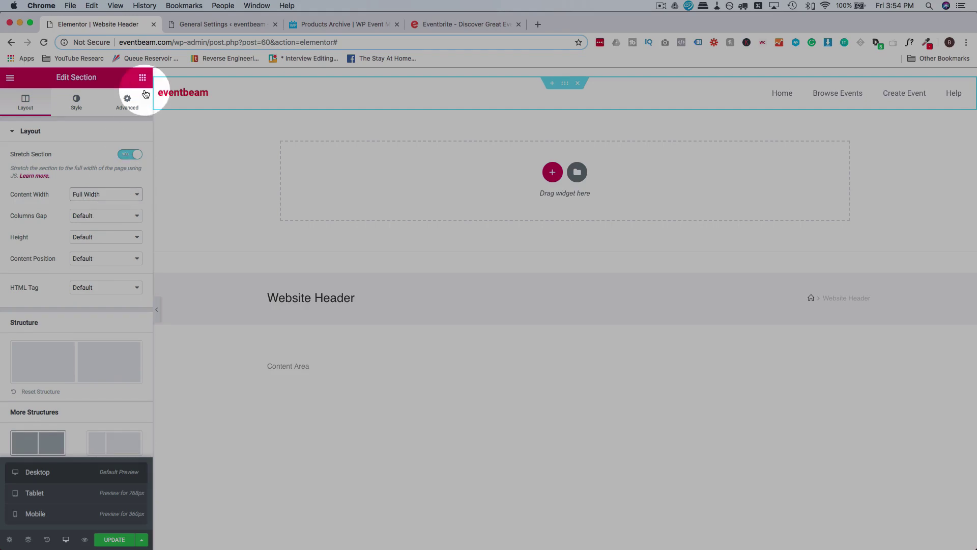
click(130, 104)
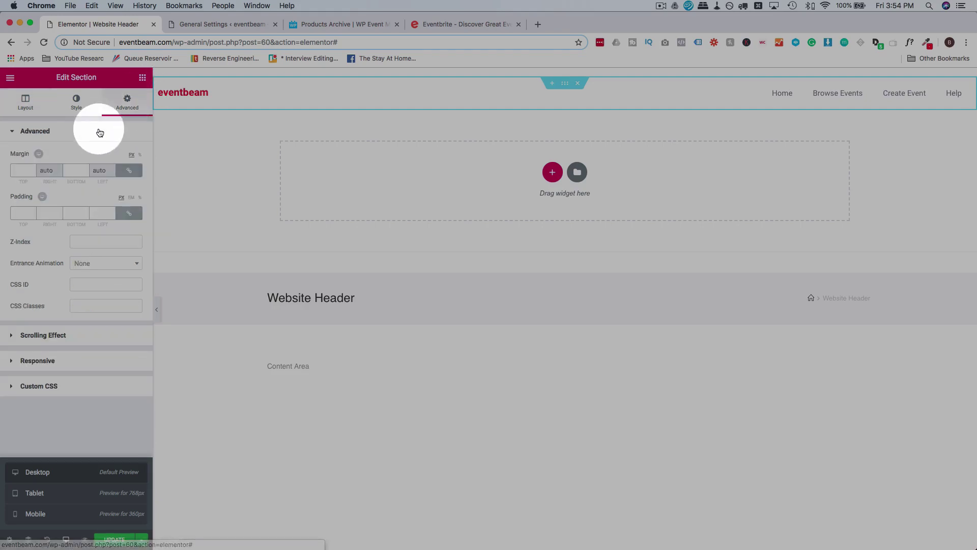
click(78, 103)
Review the section's classic background colour, then update the header template and exit.
click(61, 207)
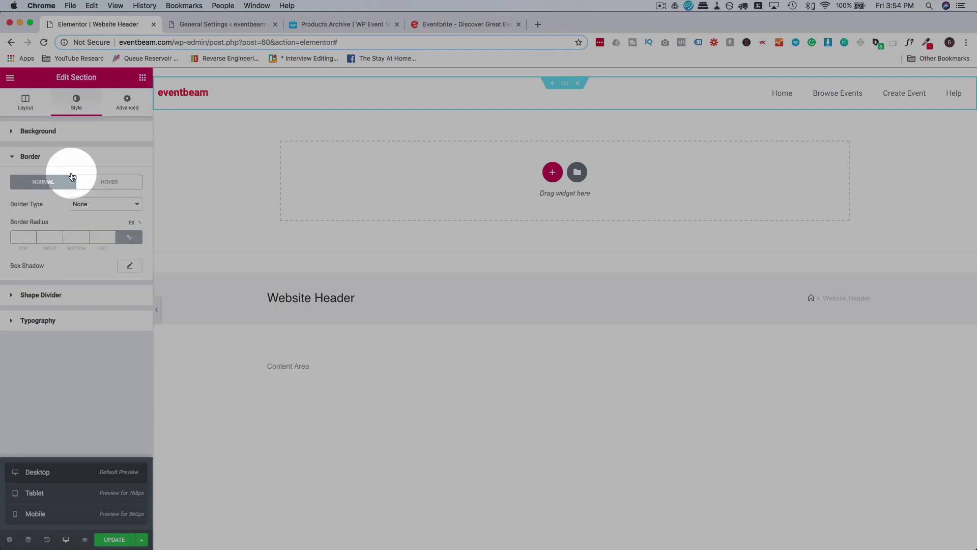
click(66, 130)
click(77, 179)
click(128, 199)
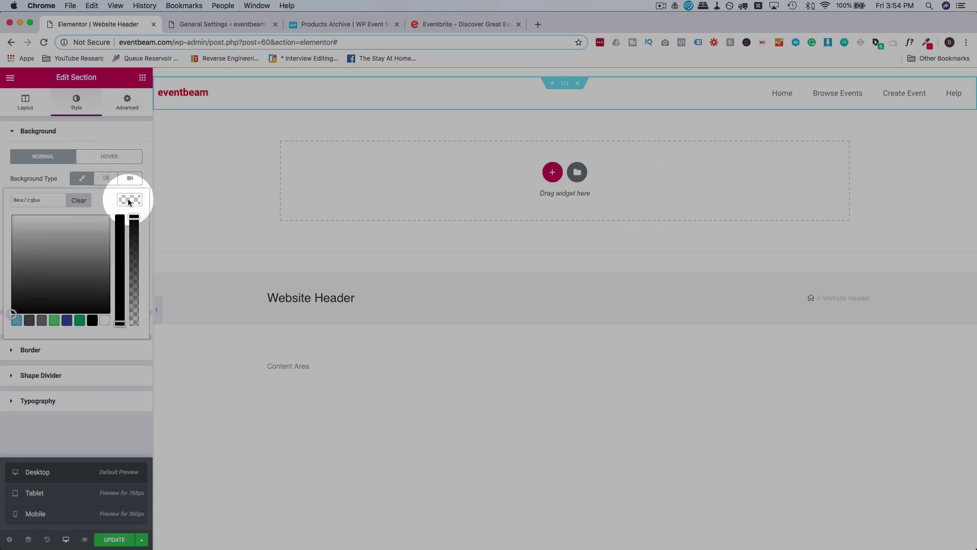
click(1, 198)
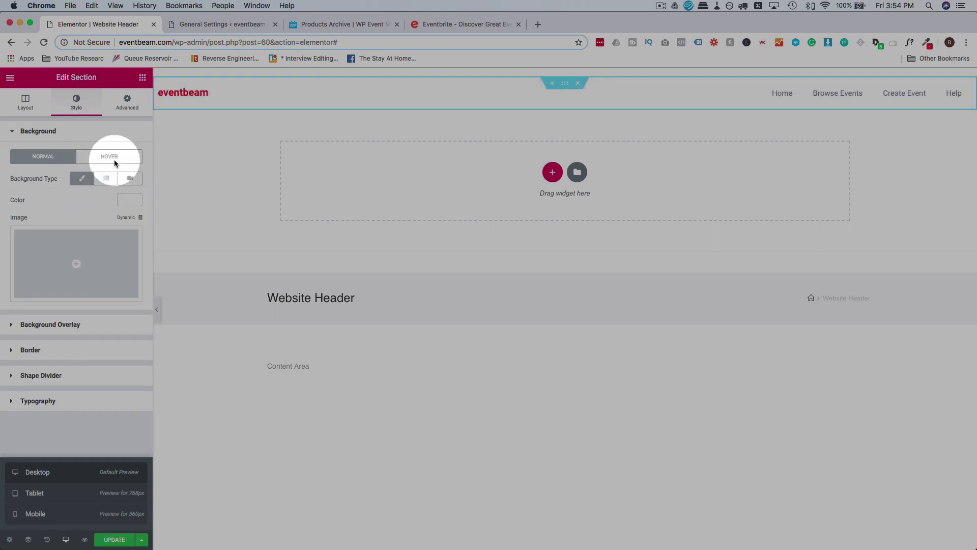
click(142, 136)
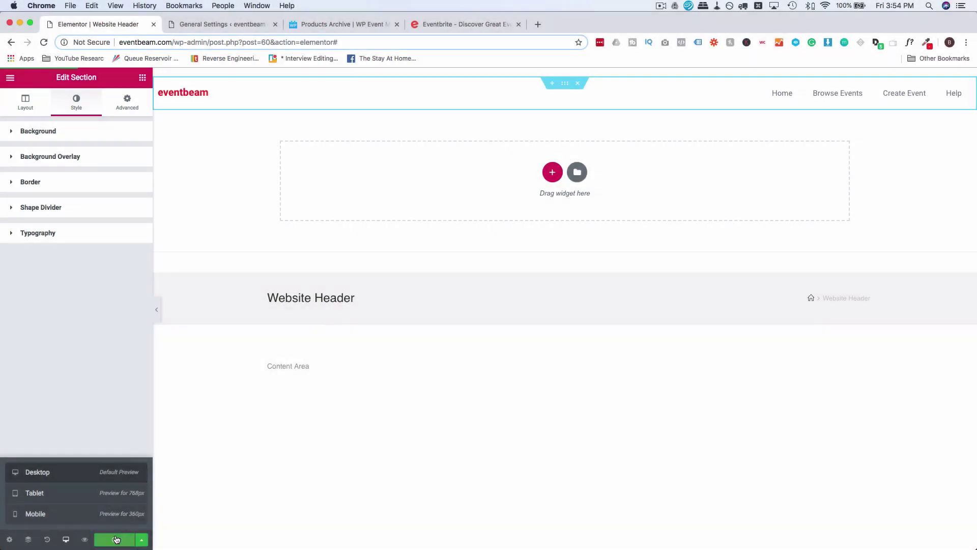
click(10, 77)
click(43, 290)
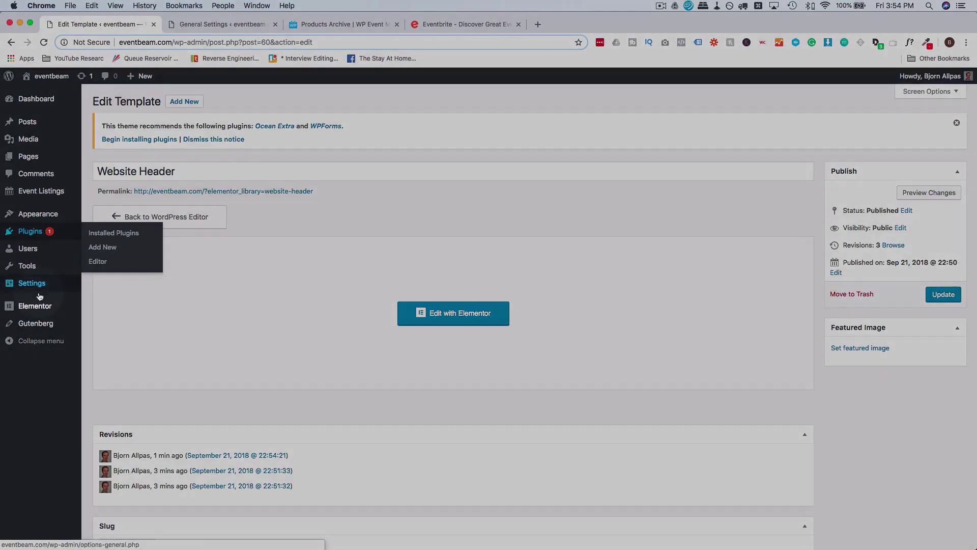
Create a new Footer template named 'Website Footer' from My Templates.
mouse_move(32, 306)
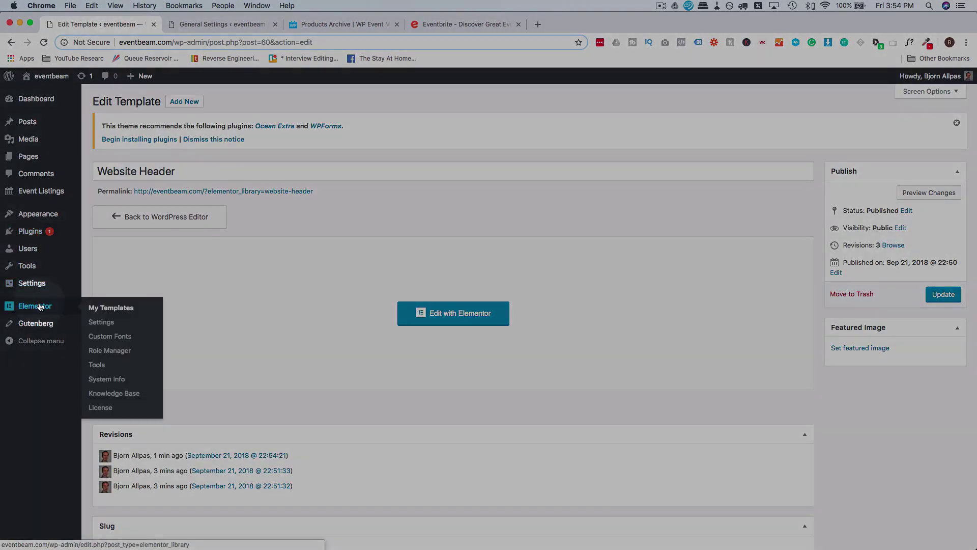
click(130, 310)
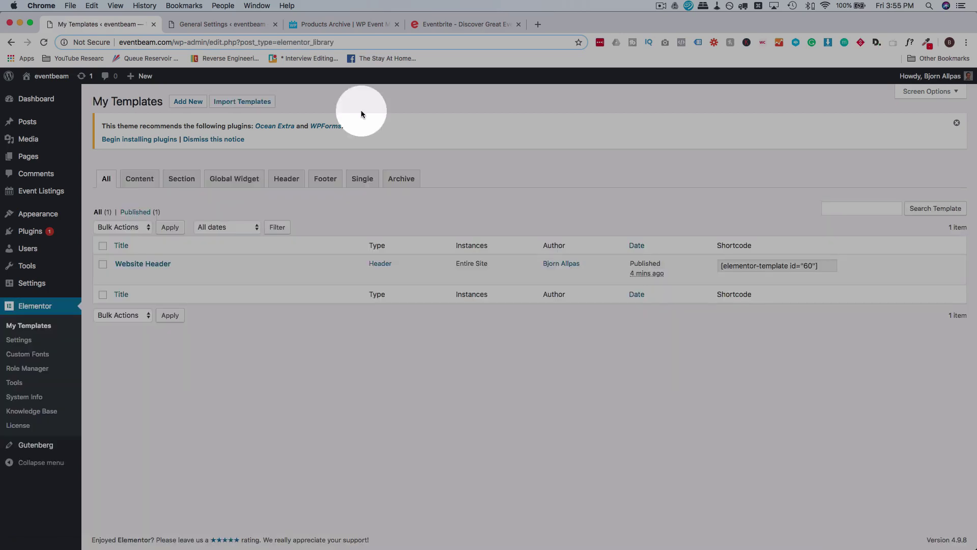
click(189, 102)
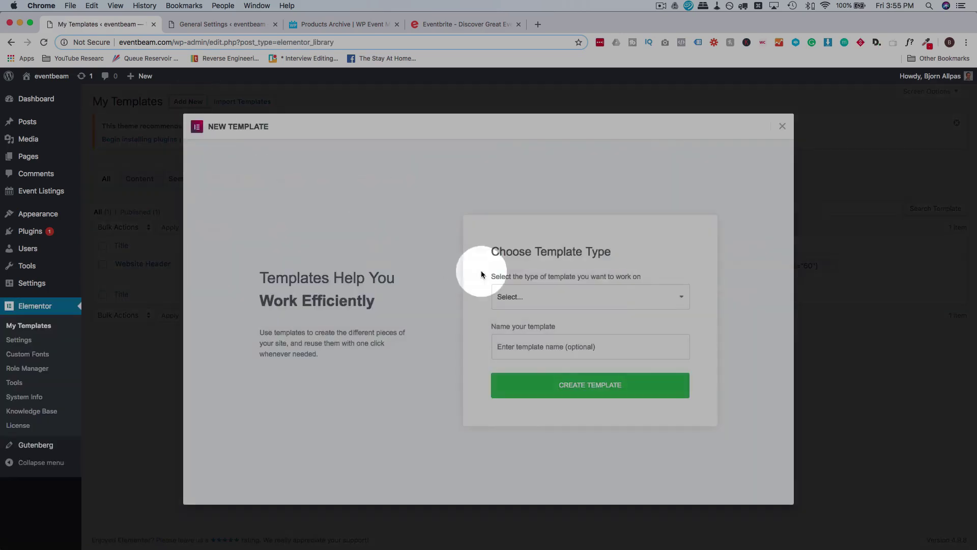
click(540, 298)
click(532, 337)
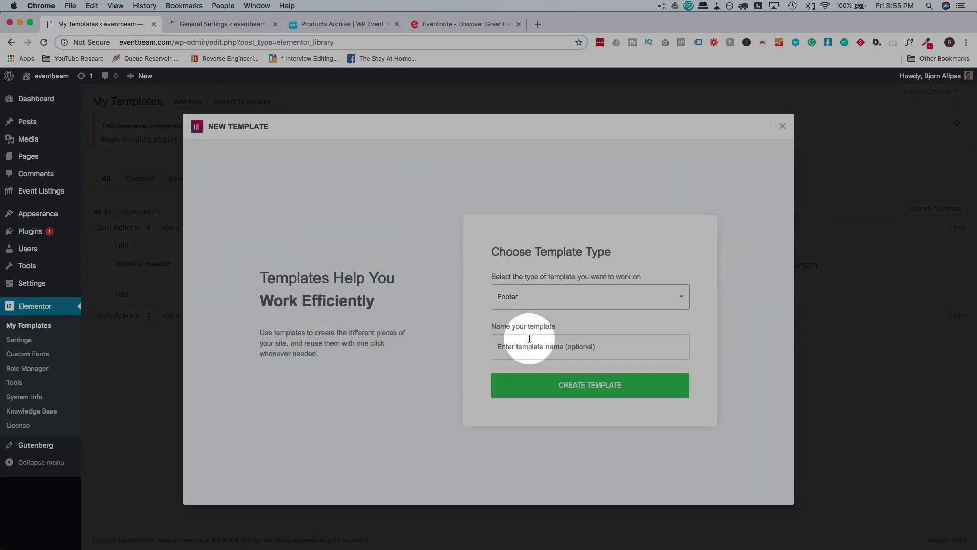
click(518, 348)
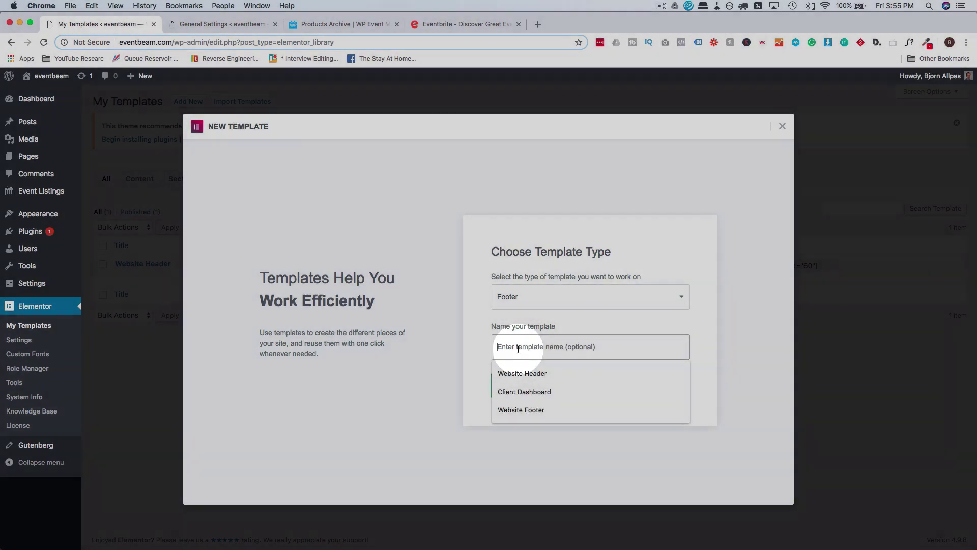
text(Website Footer)
click(593, 389)
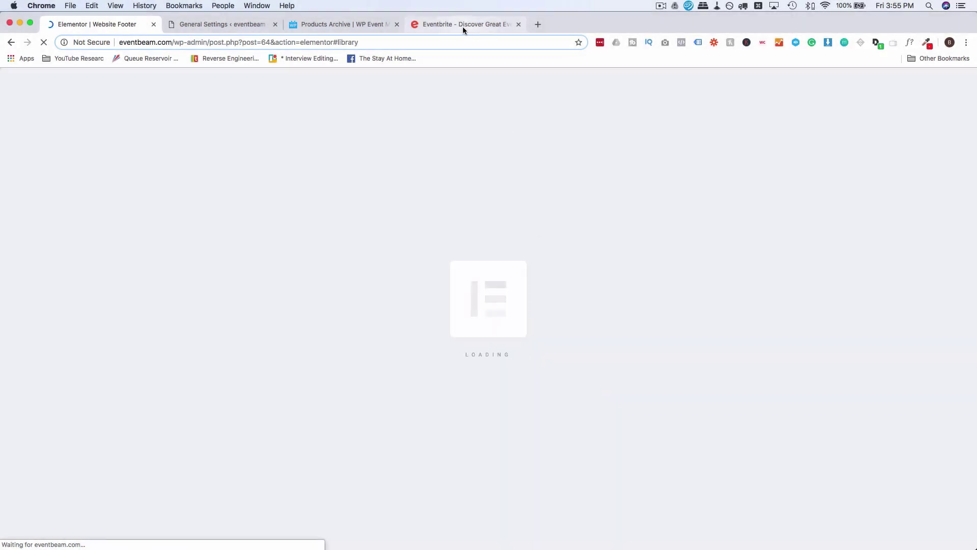
click(463, 26)
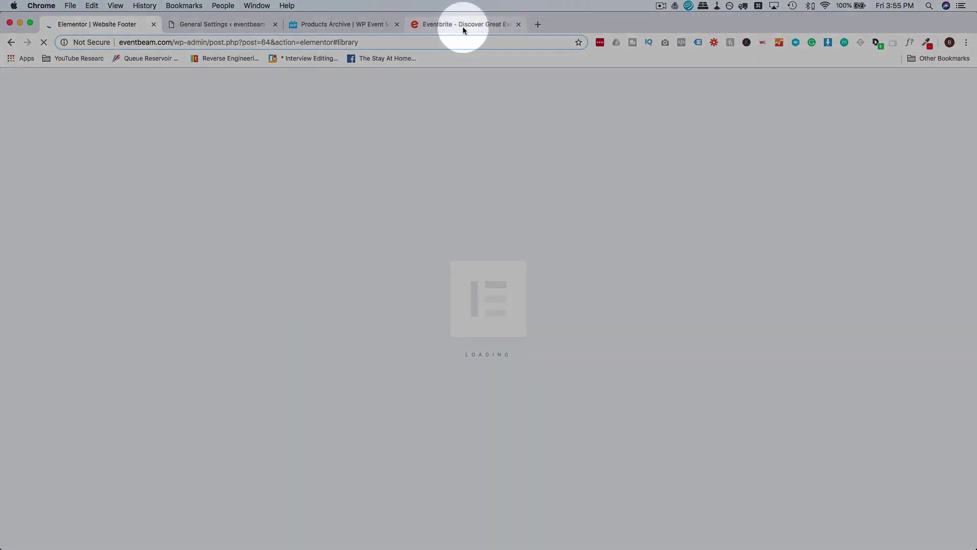
Sample Eventbrite's dark purple footer colour #24003D with the colour picker extension.
scroll(404, 299, down, 5)
scroll(404, 299, down, 2)
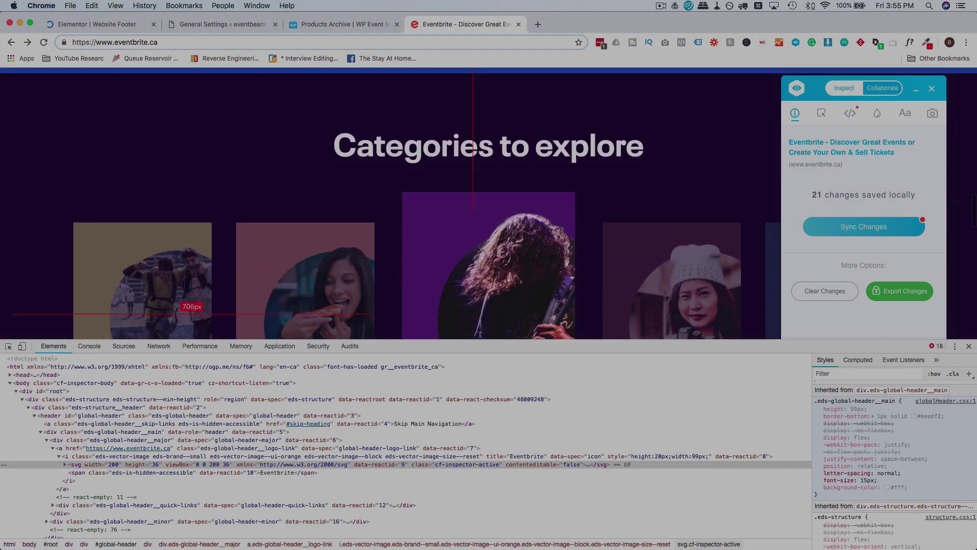
click(969, 346)
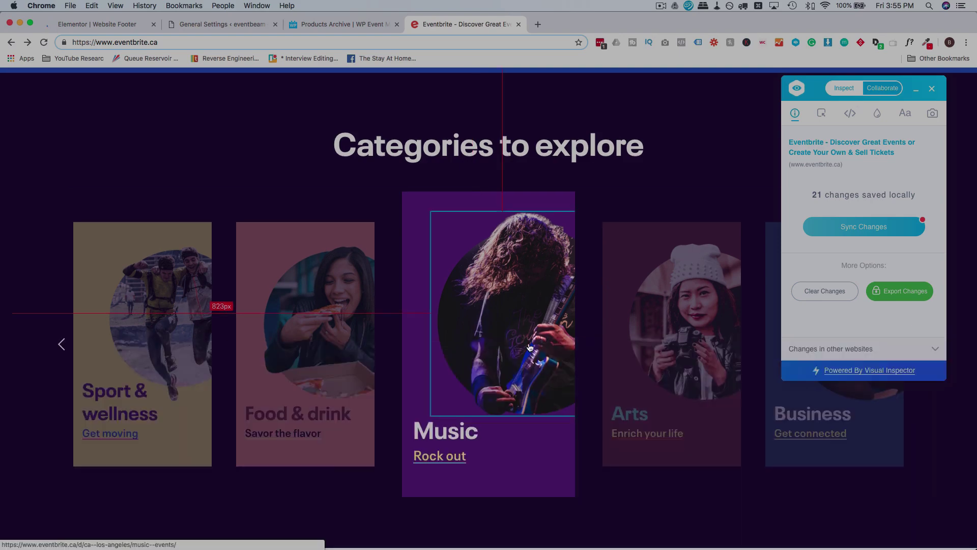
scroll(528, 343, down, 10)
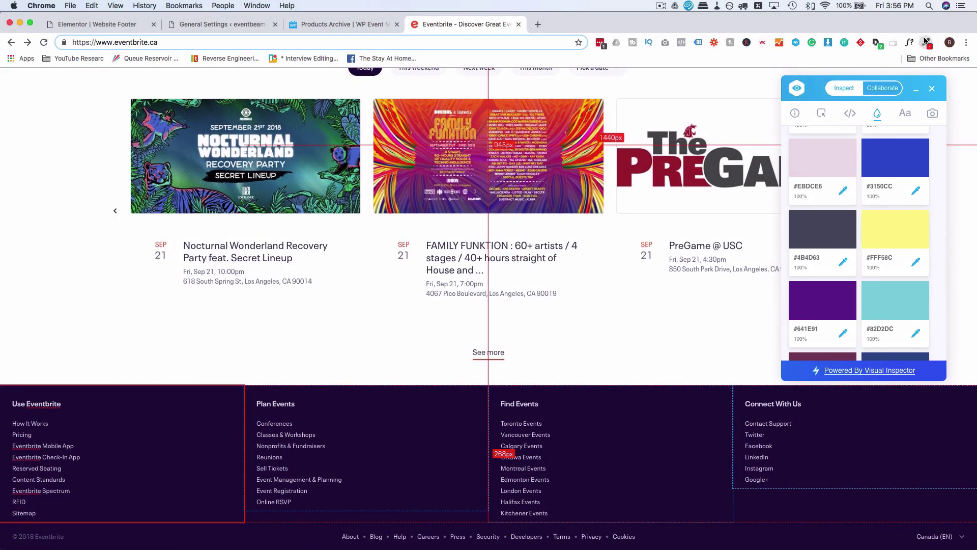
click(926, 41)
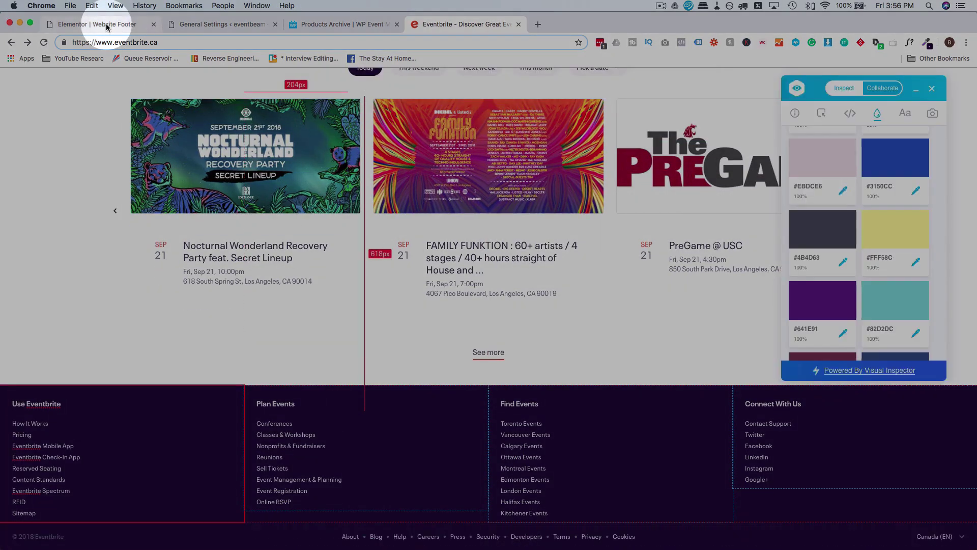
click(108, 27)
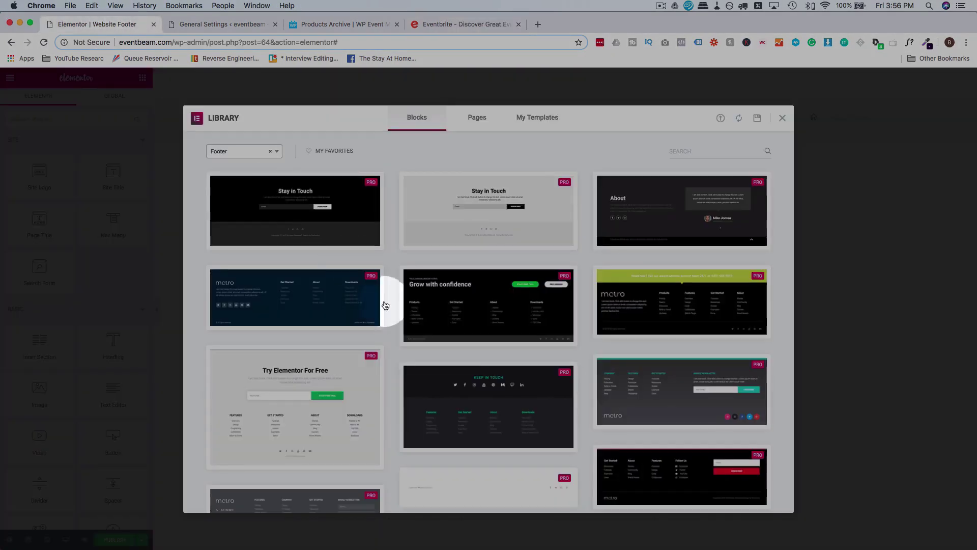
Add a four-column section and a three-column section to the footer.
click(784, 119)
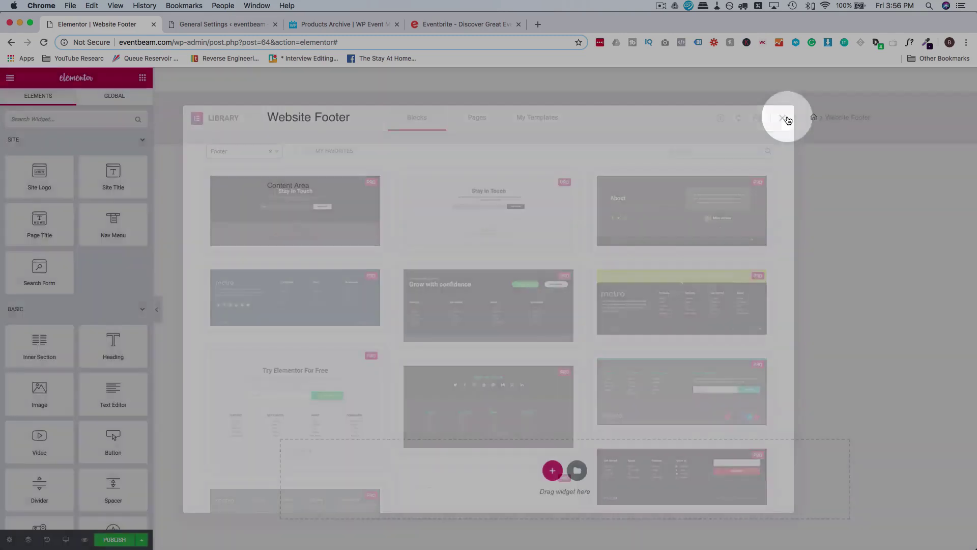
click(552, 470)
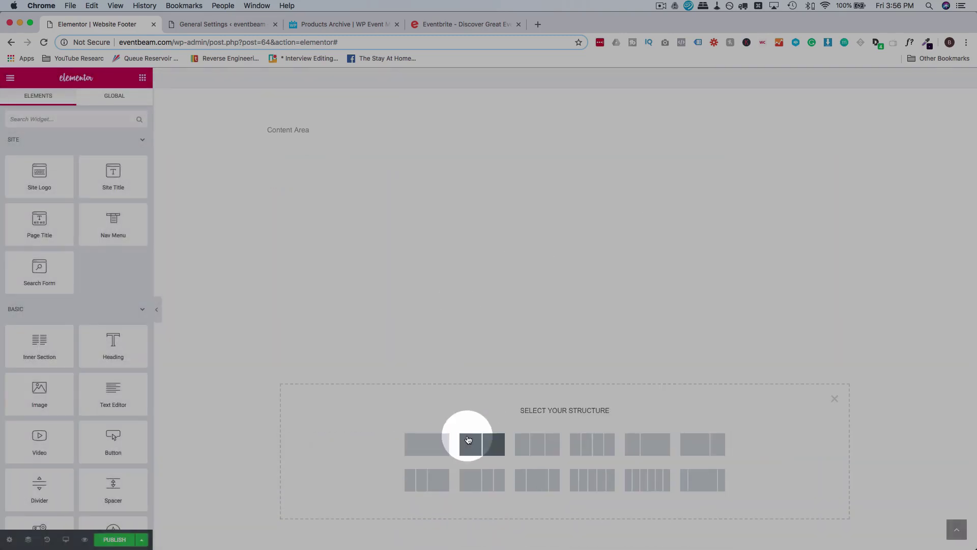
click(591, 444)
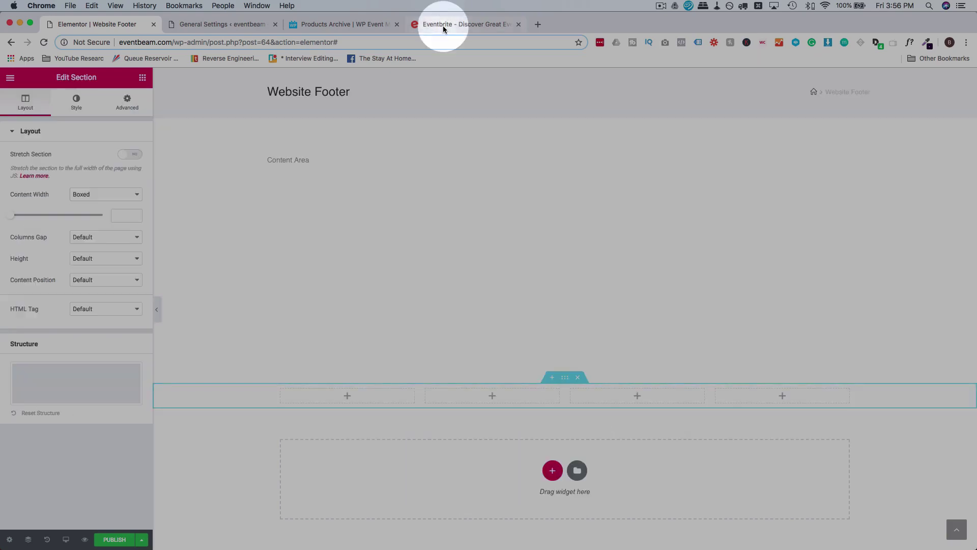
click(443, 25)
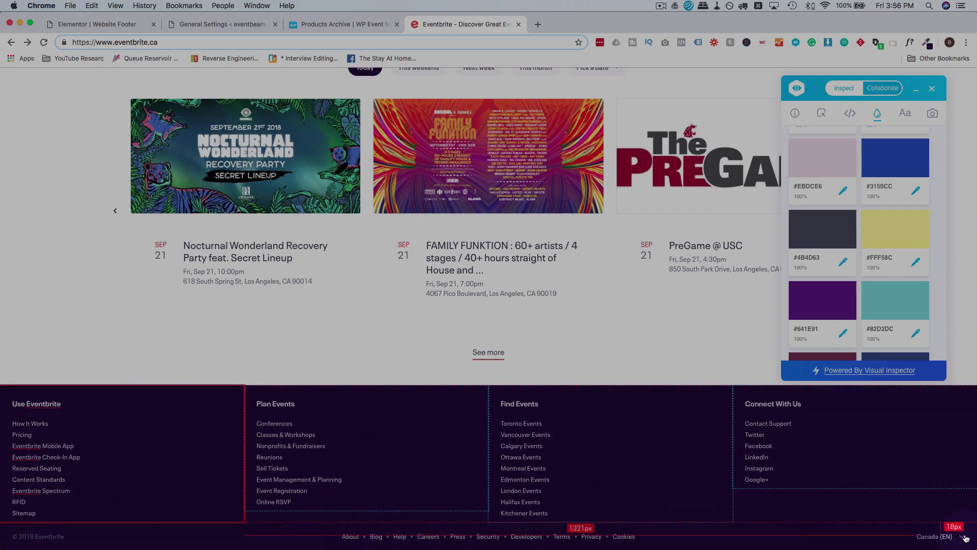
click(345, 27)
click(237, 24)
click(114, 26)
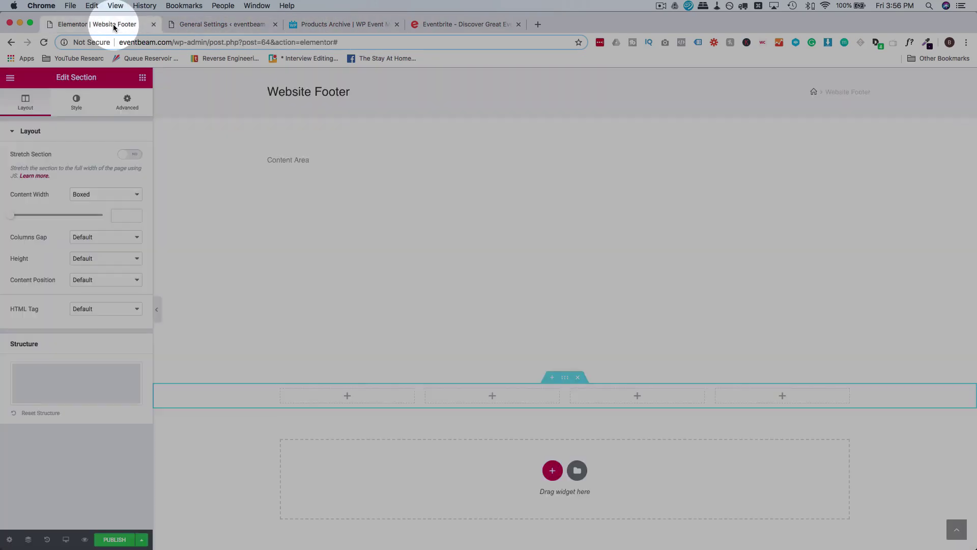
click(550, 468)
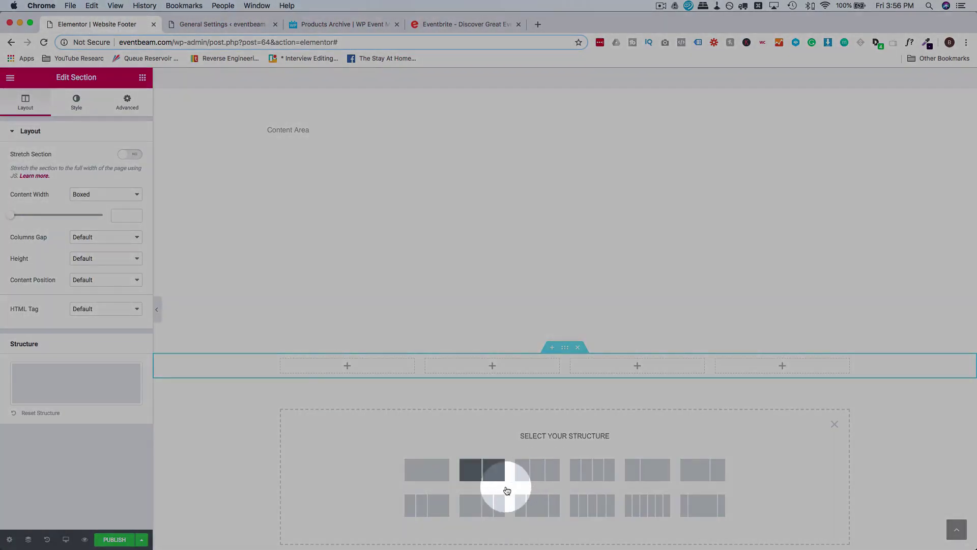
click(540, 475)
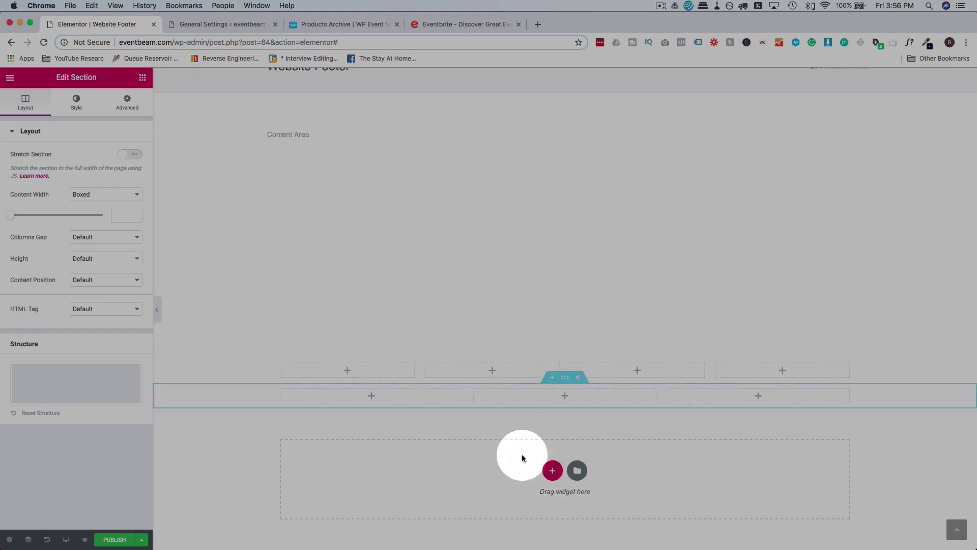
Make the four-column section full width with a classic #24003d background.
click(566, 355)
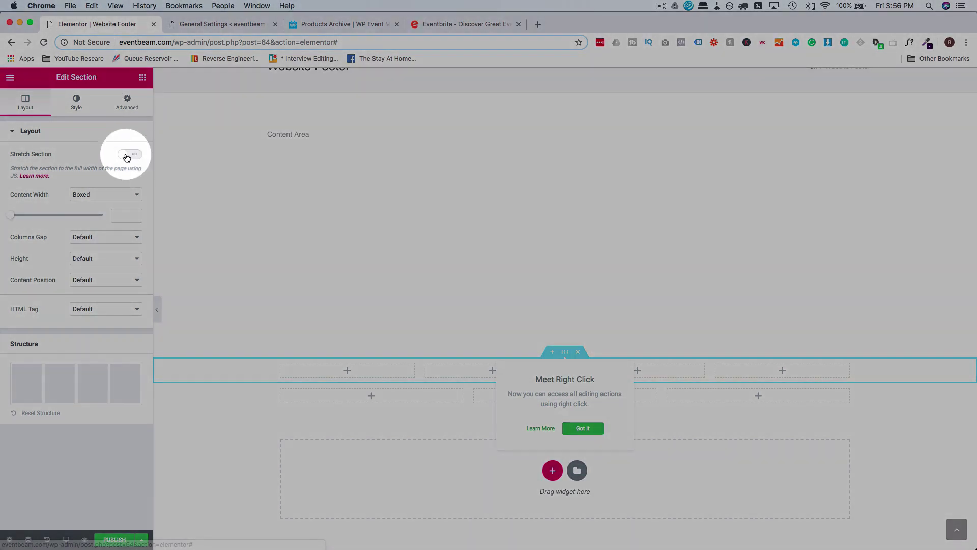
click(125, 154)
click(117, 203)
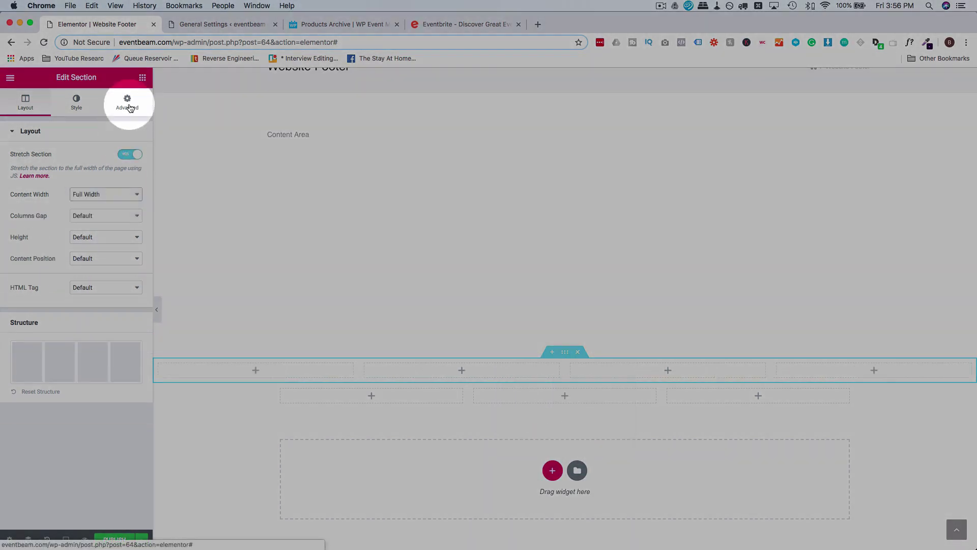
click(130, 107)
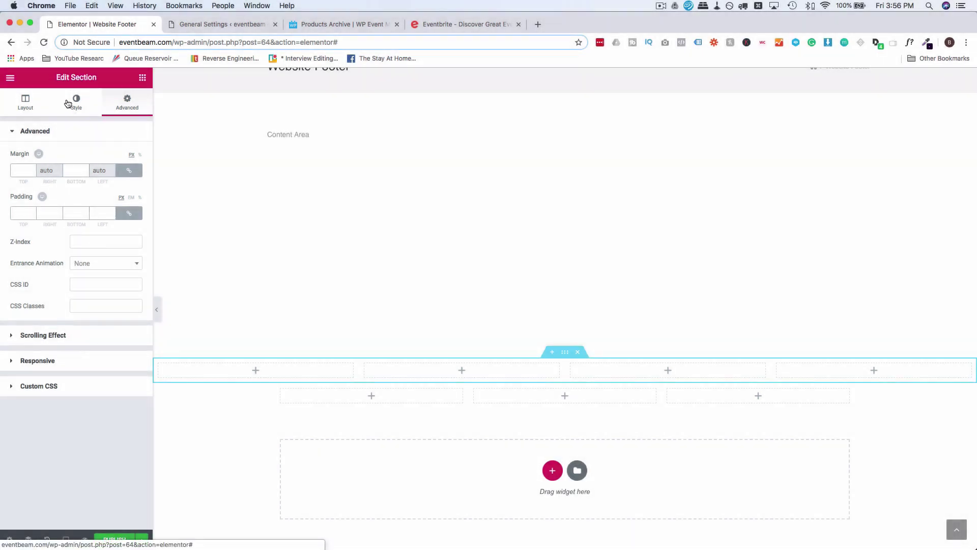
click(94, 101)
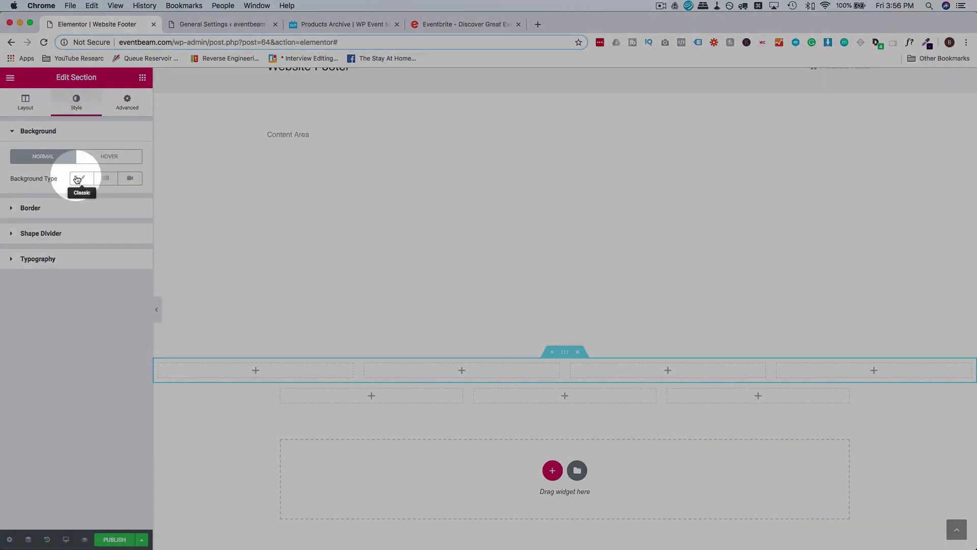
click(86, 179)
click(130, 200)
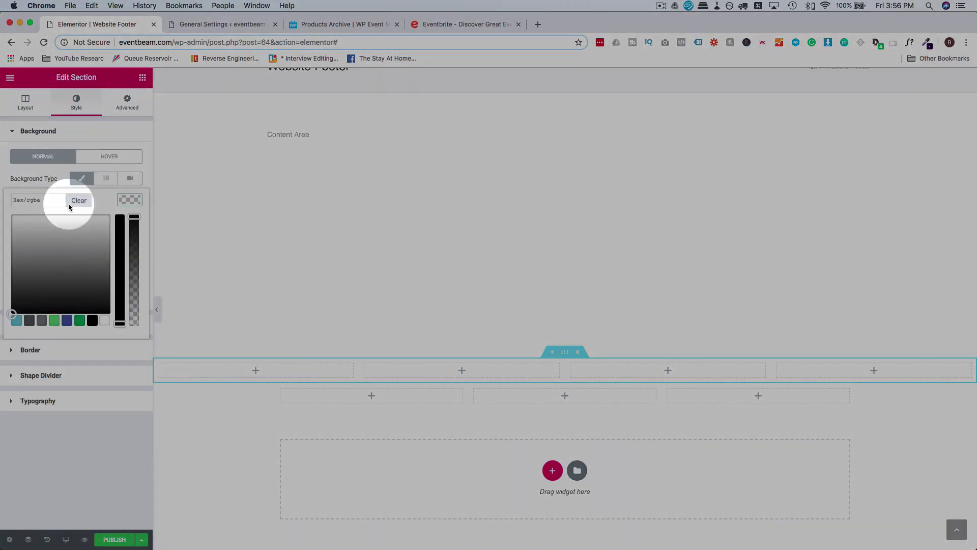
click(37, 197)
text(#24003d)
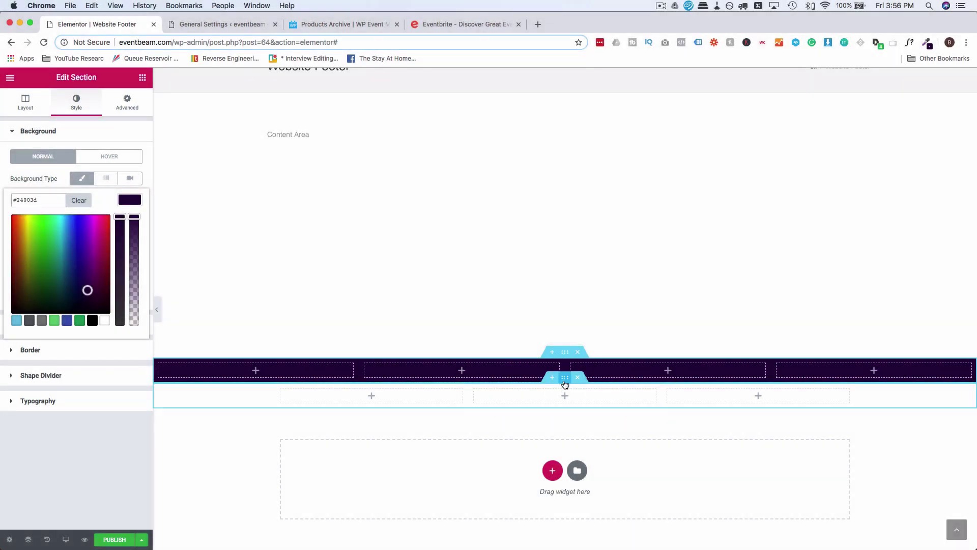
Make the three-column section full width with the same classic purple background.
click(565, 385)
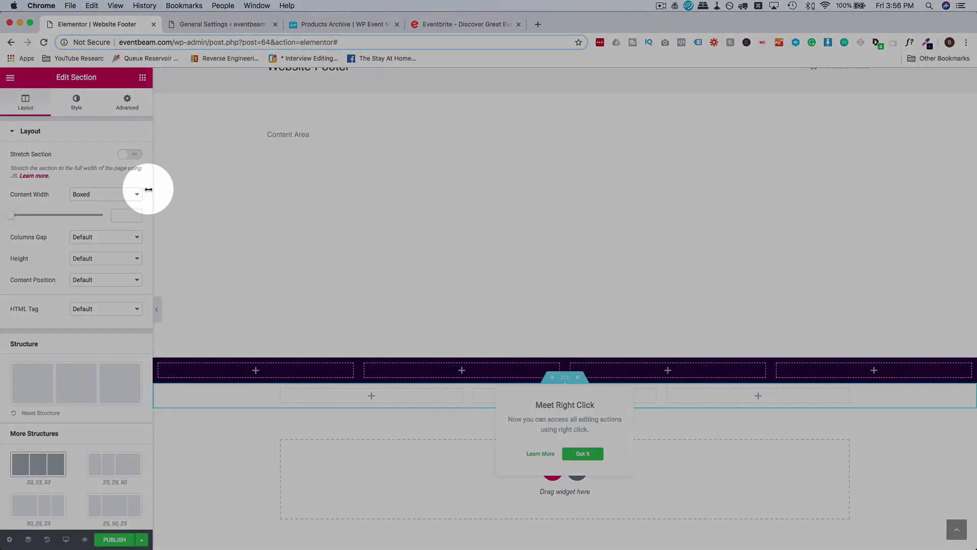
click(130, 154)
click(107, 194)
click(102, 203)
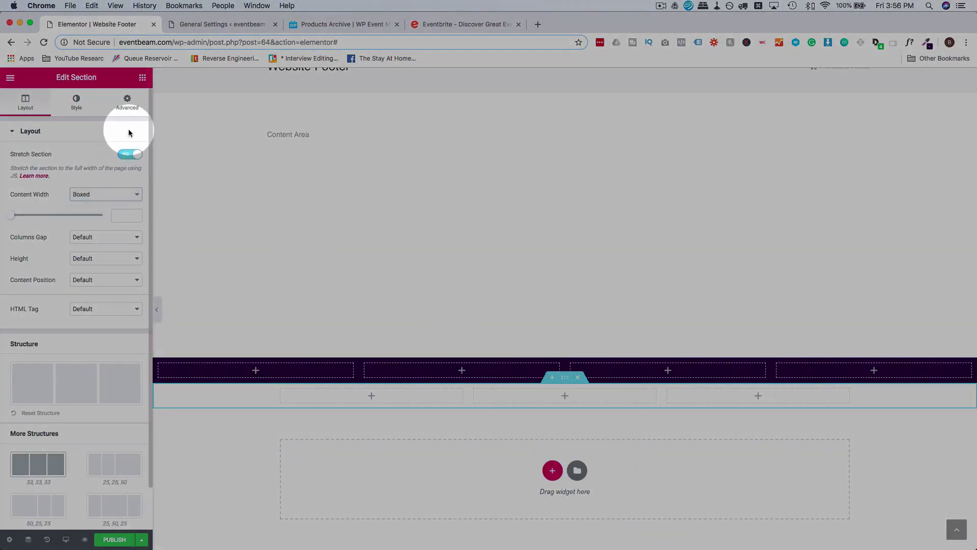
click(77, 102)
click(76, 180)
click(124, 202)
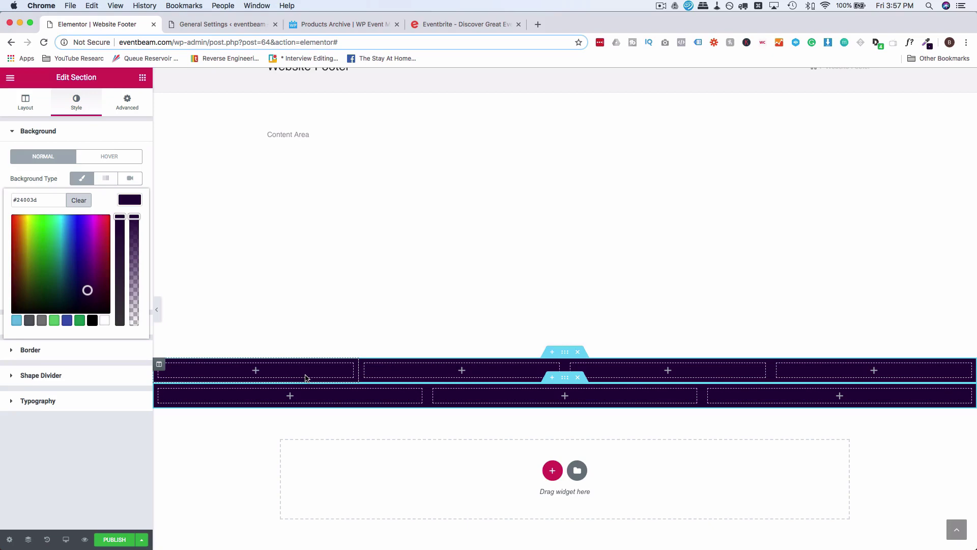
click(305, 377)
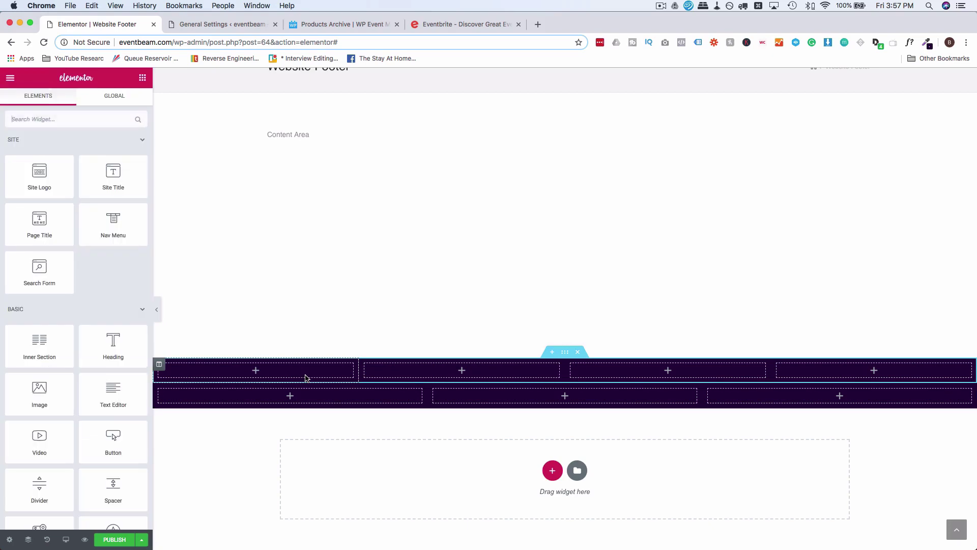
Add an H5 heading reading 'Use Eventbeam' to the footer's first column.
click(442, 25)
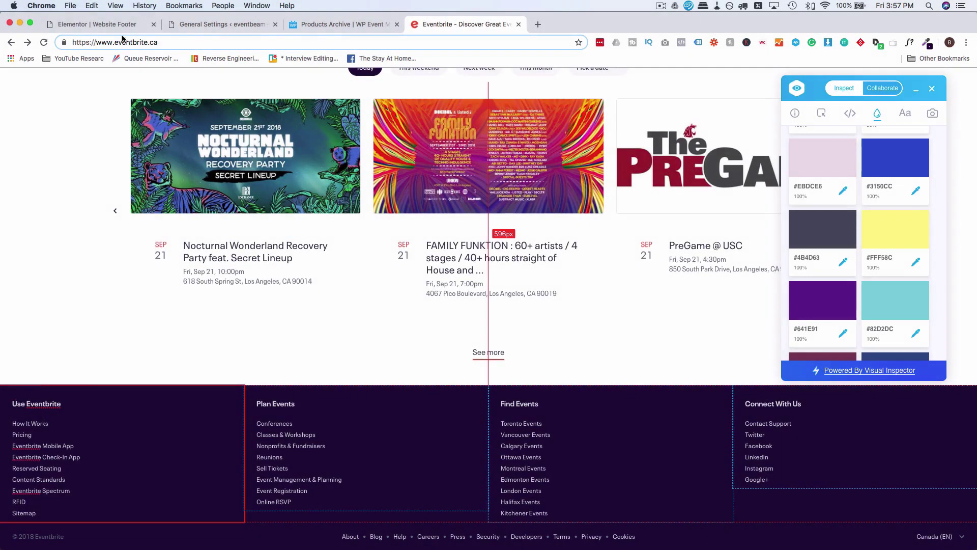
click(122, 26)
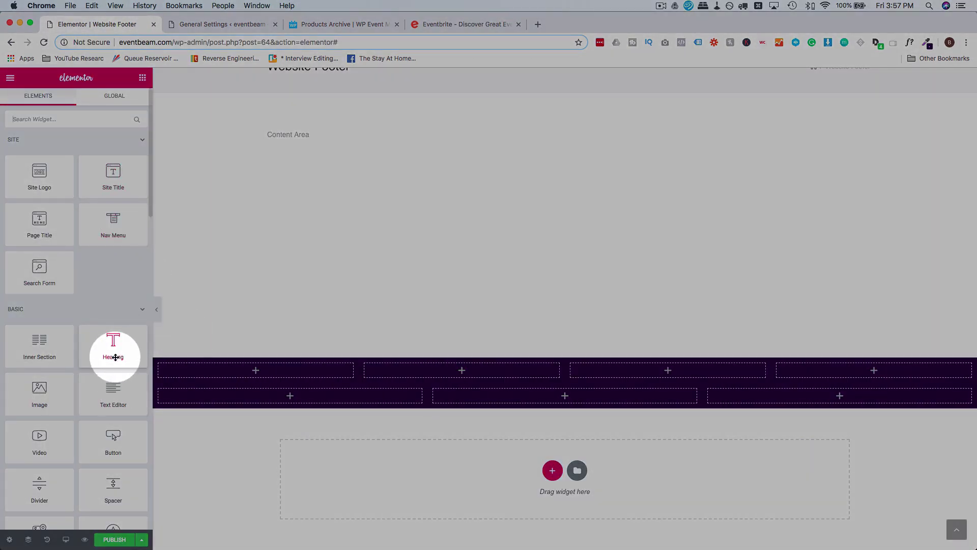
drag(122, 349, 216, 367)
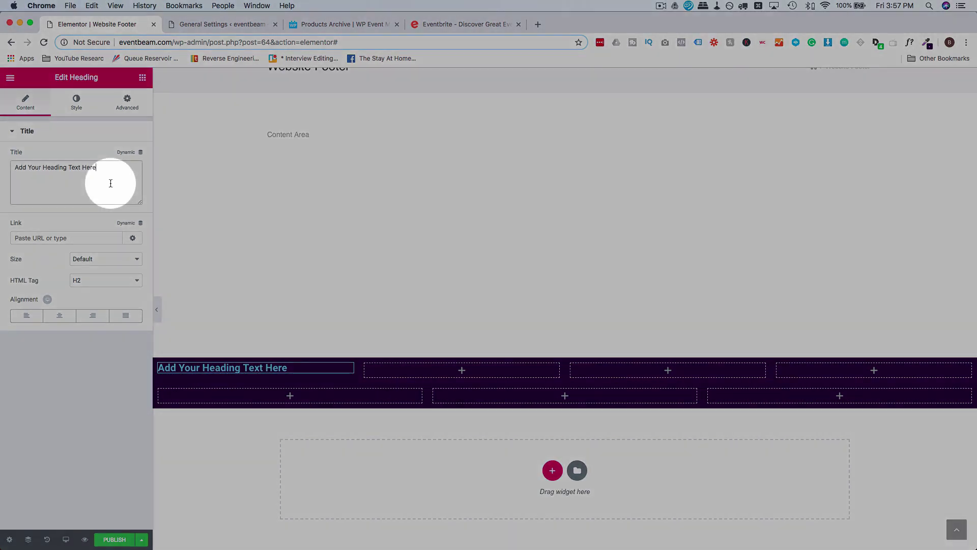
triple_click(109, 185)
text(Use Eventbeam)
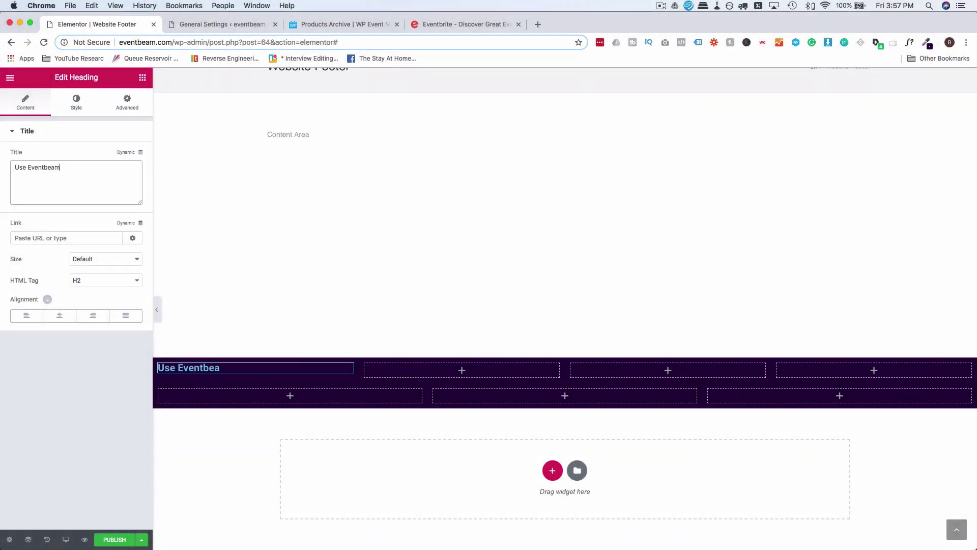
click(111, 282)
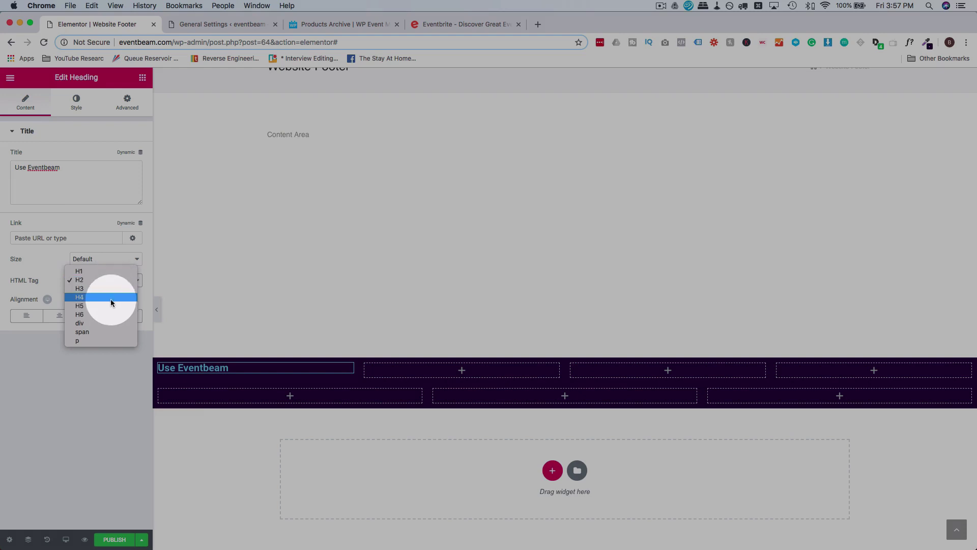
click(109, 307)
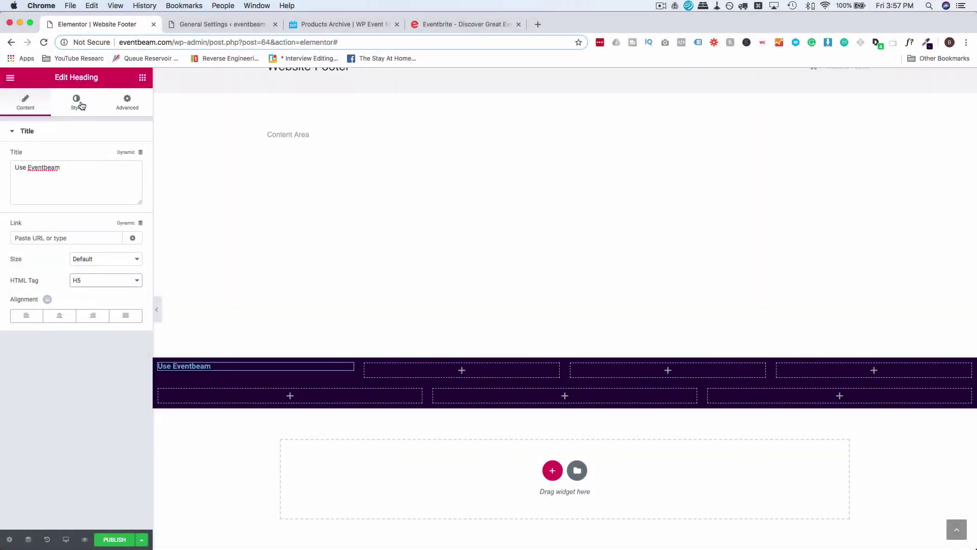
Make the heading text white #ffffff, matching Eventbrite's Use Eventbrite heading.
click(80, 105)
click(130, 153)
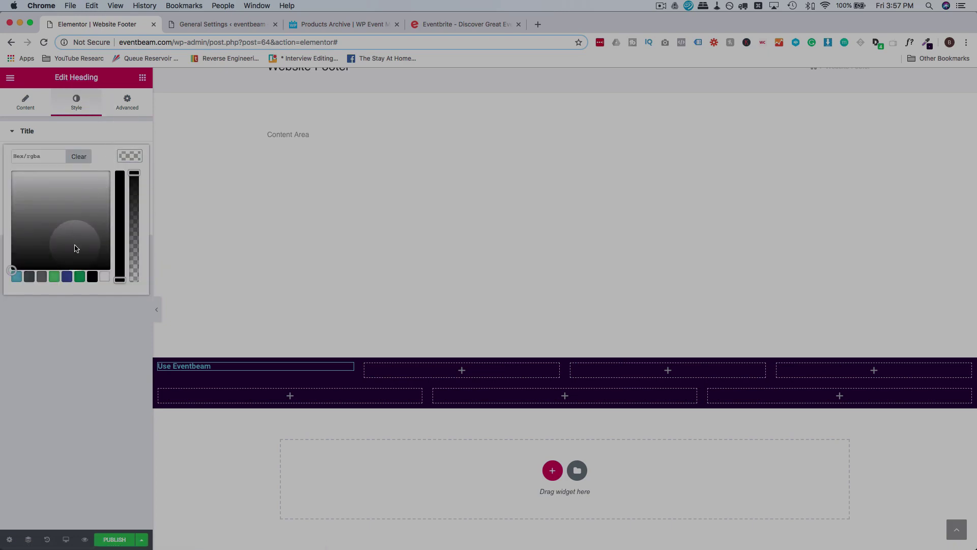
drag(75, 248, 12, 171)
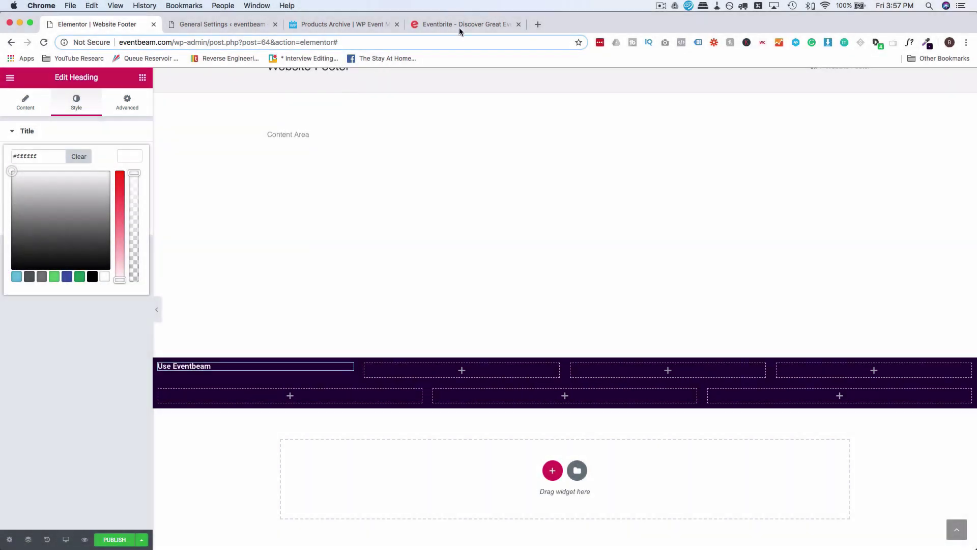
click(460, 31)
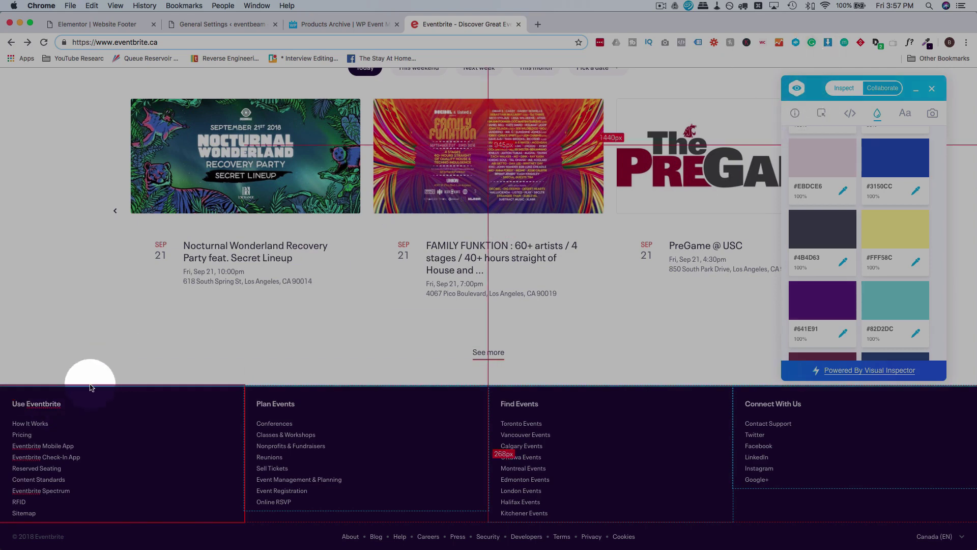
click(55, 404)
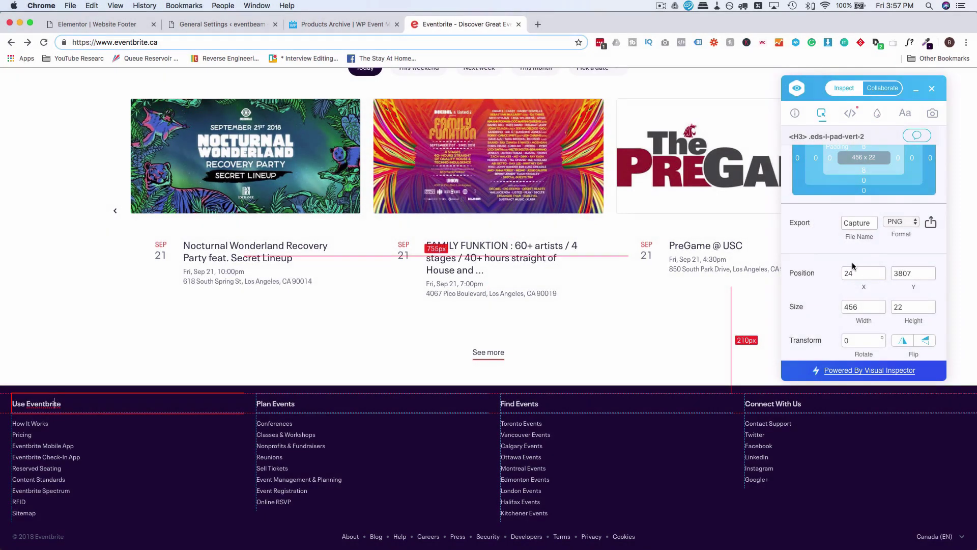
scroll(852, 262, down, 5)
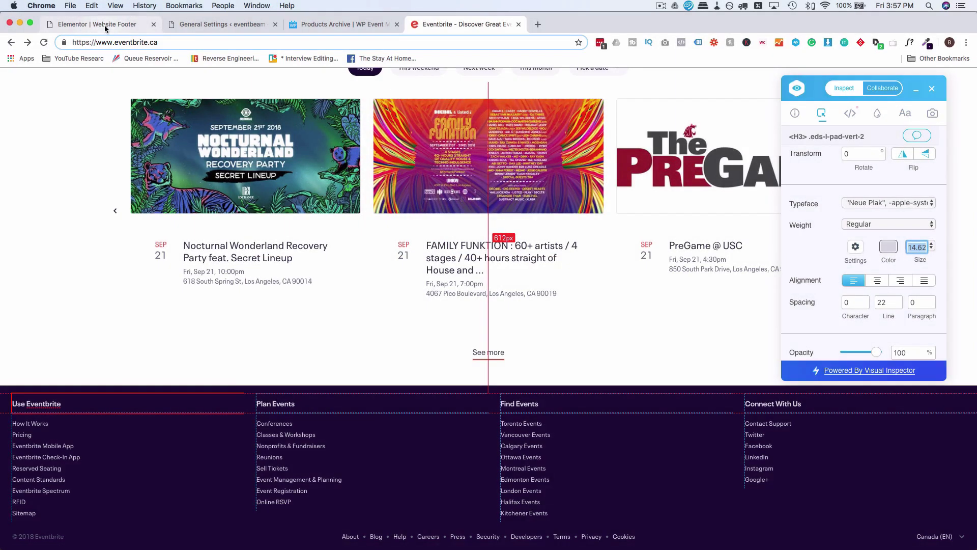
click(102, 24)
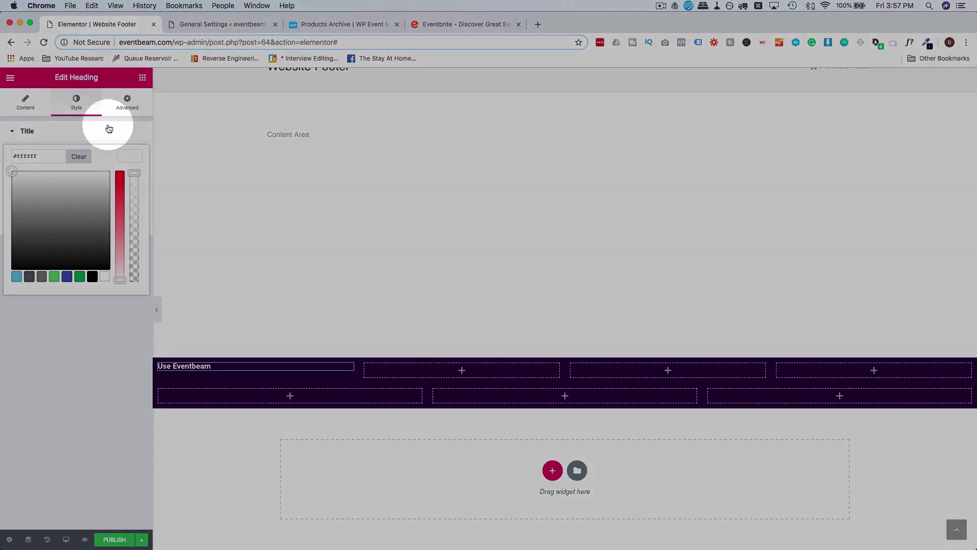
click(107, 127)
Set the heading's font family to Roboto.
click(131, 179)
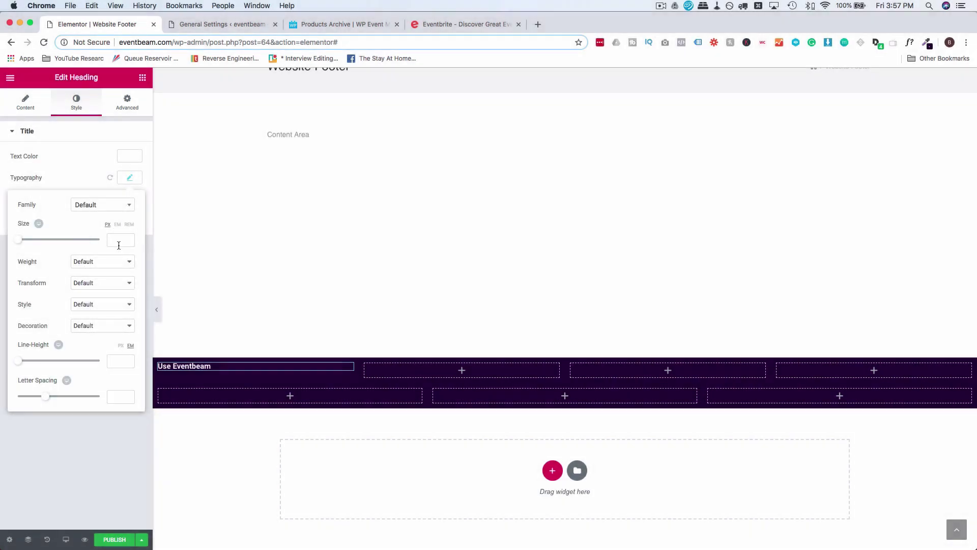
click(119, 244)
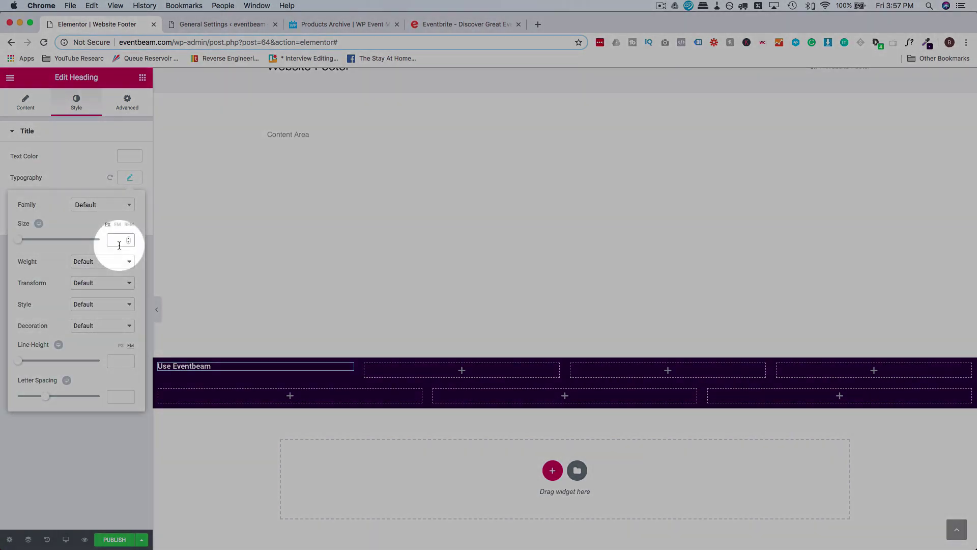
click(99, 204)
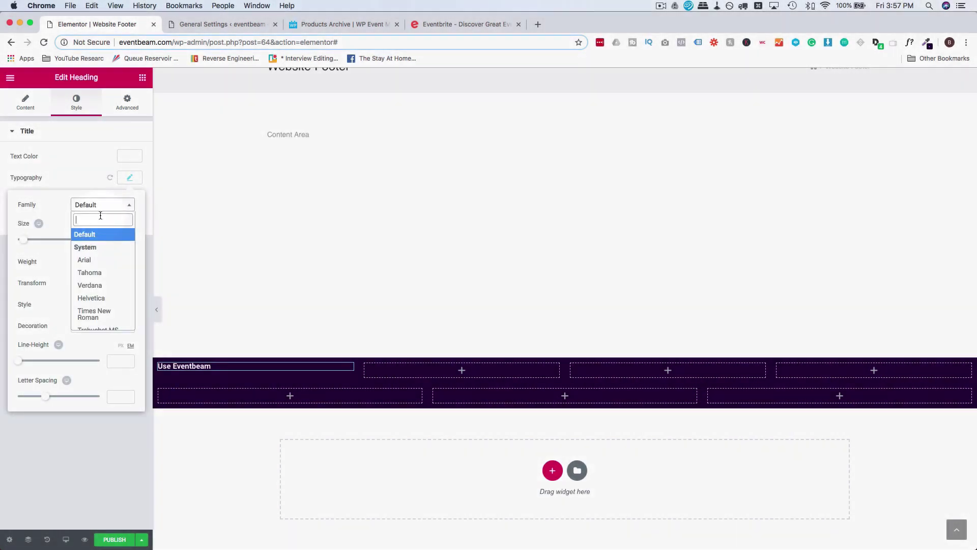
text(robot)
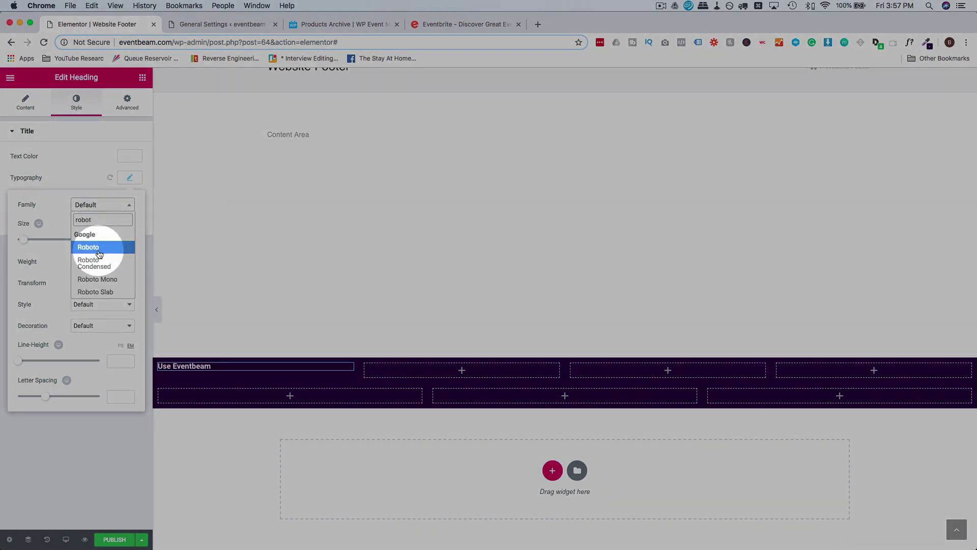
click(99, 248)
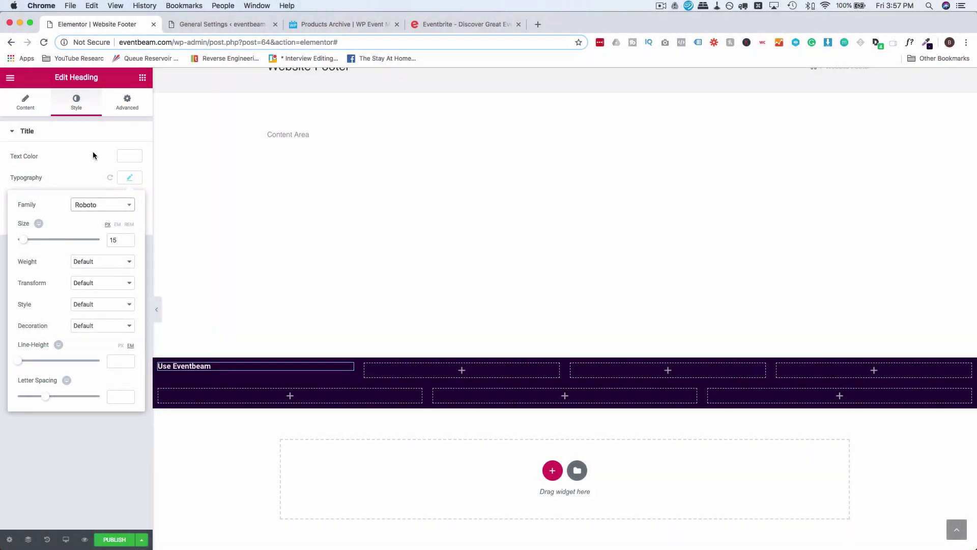
click(103, 134)
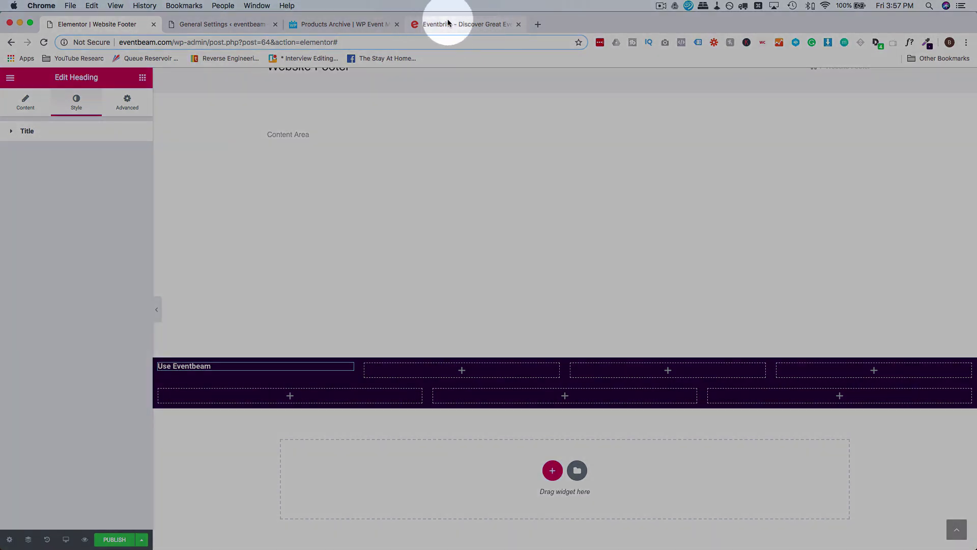
Check the font size and colour of Eventbrite's How It Works footer link.
click(447, 23)
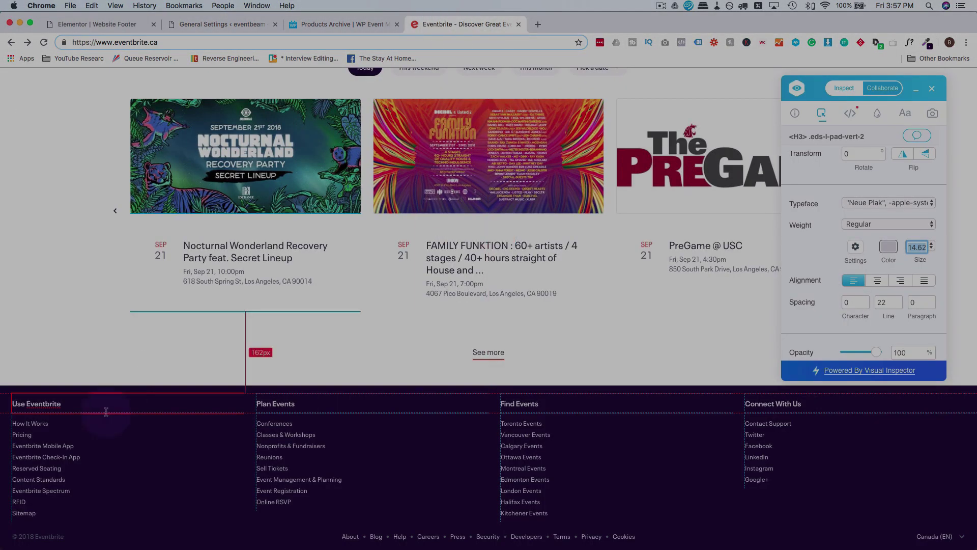
click(49, 428)
click(917, 248)
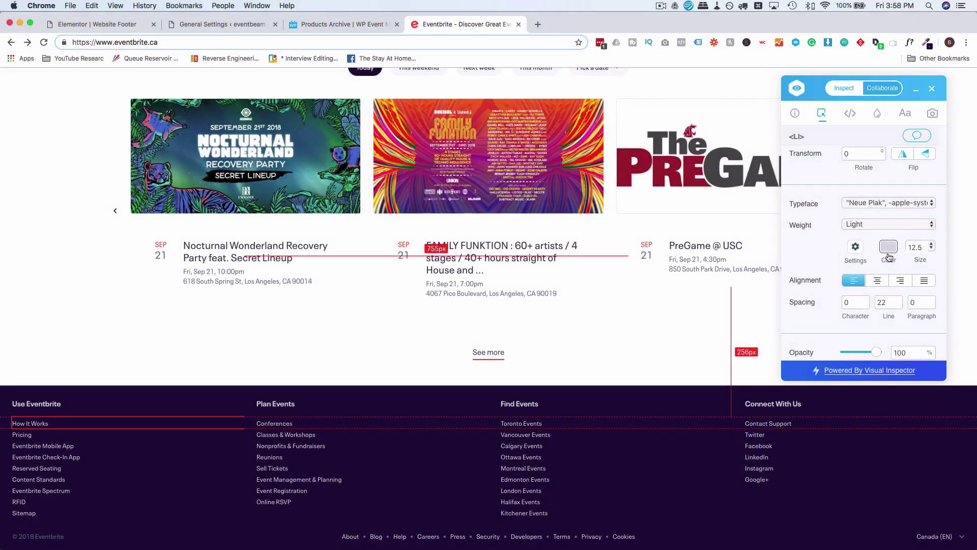
click(890, 252)
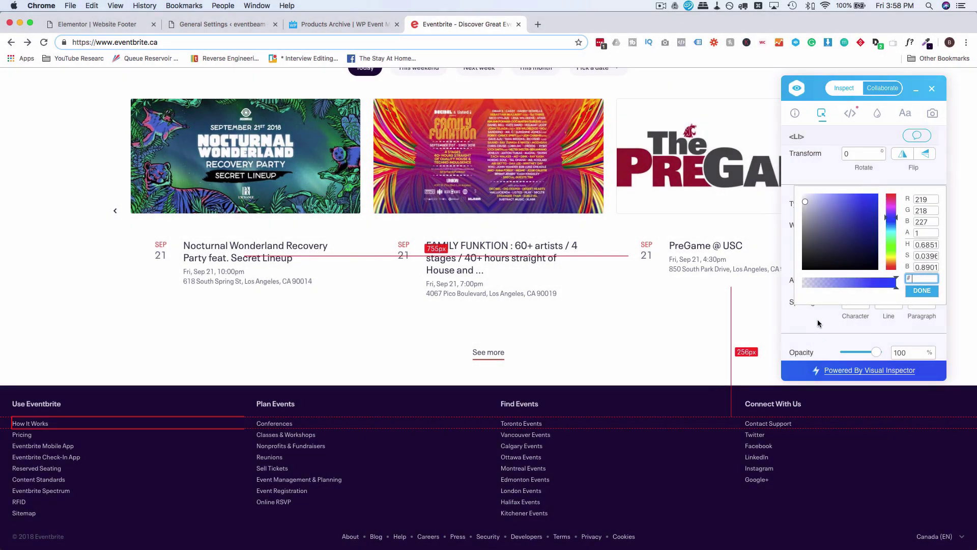
click(820, 323)
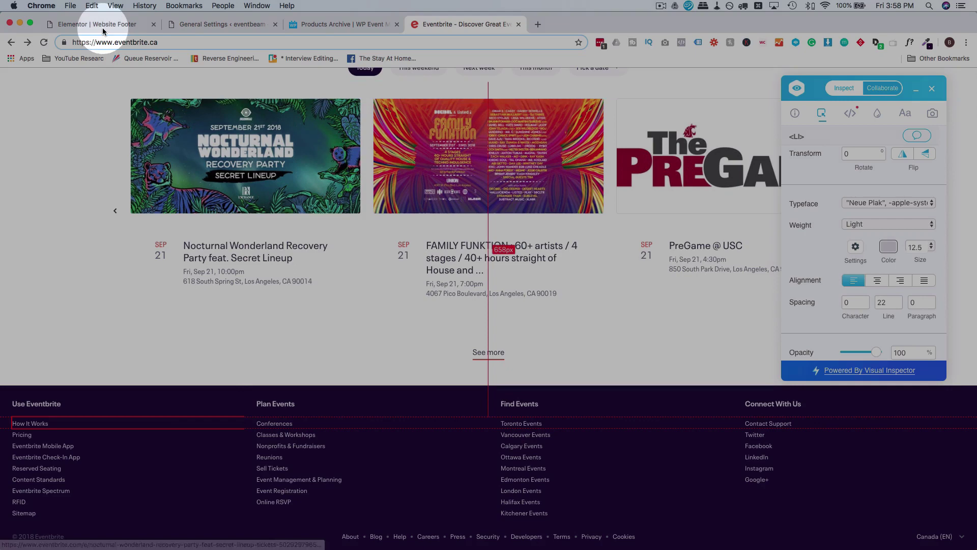
click(97, 24)
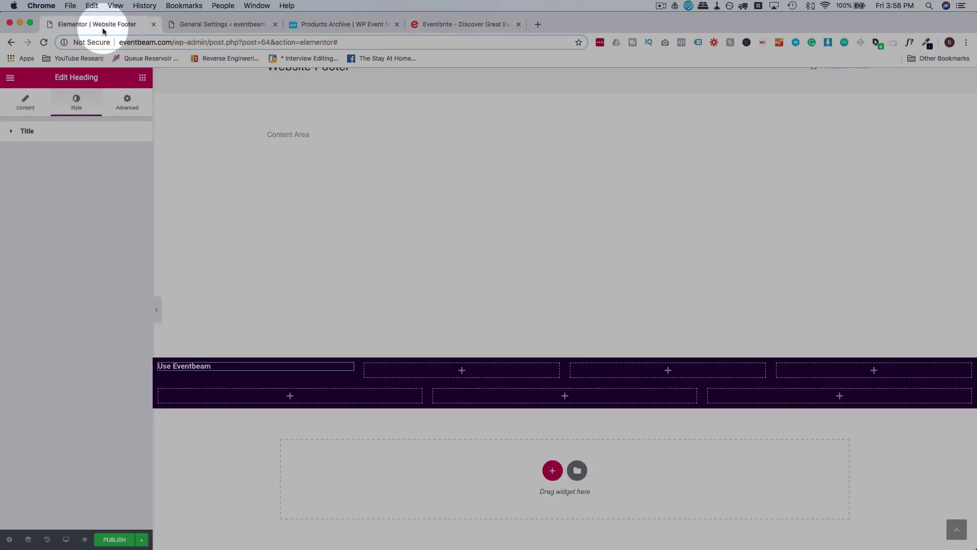
click(142, 81)
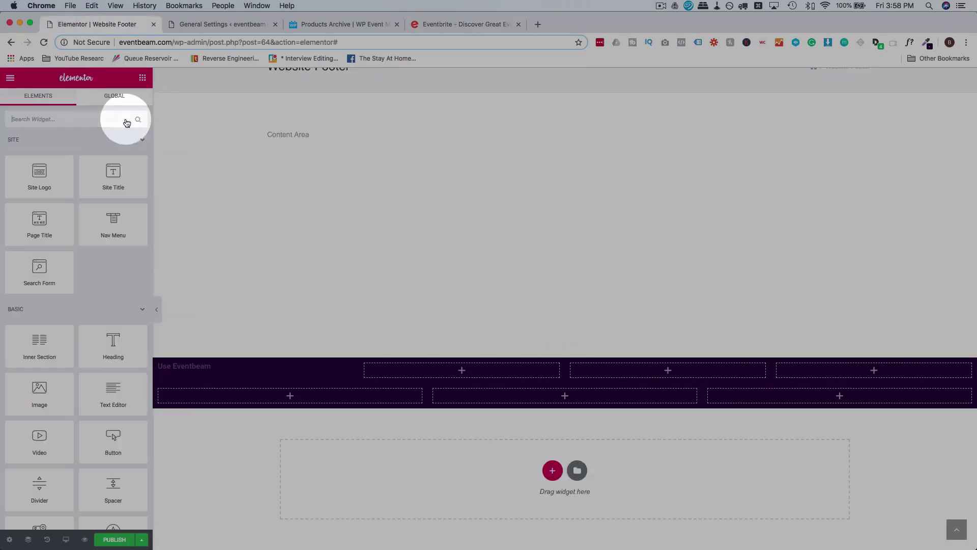
Add a left-aligned nav menu showing the Footer 1 menu under the heading.
drag(107, 222, 241, 371)
click(122, 155)
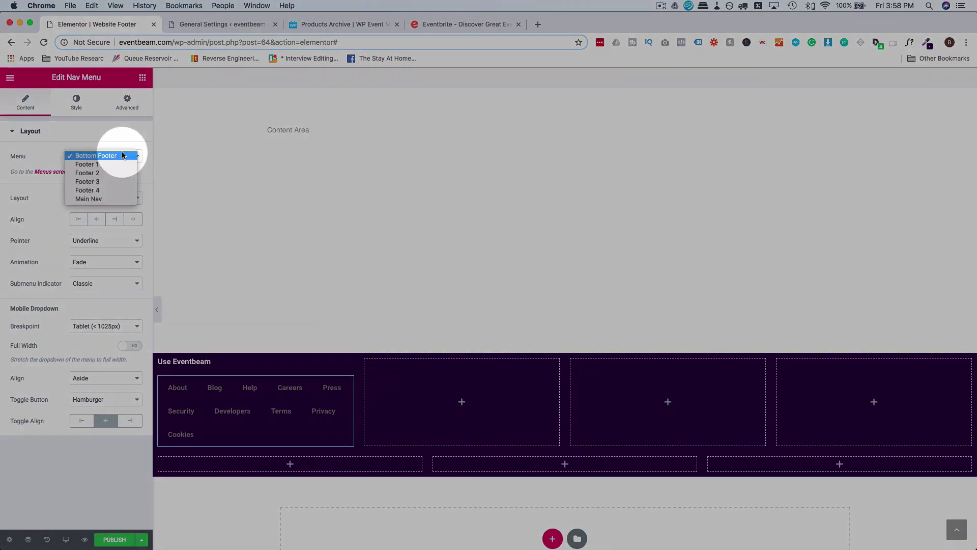
click(108, 165)
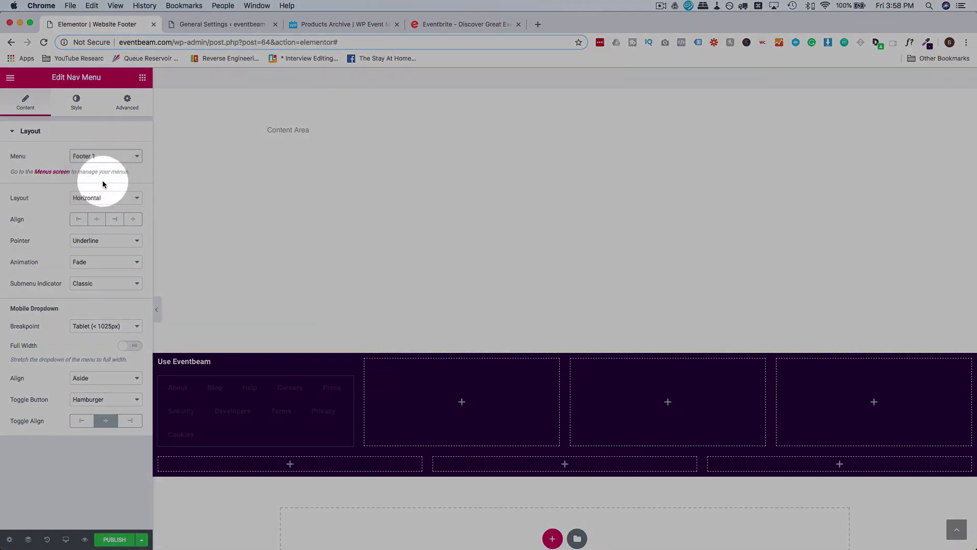
click(101, 199)
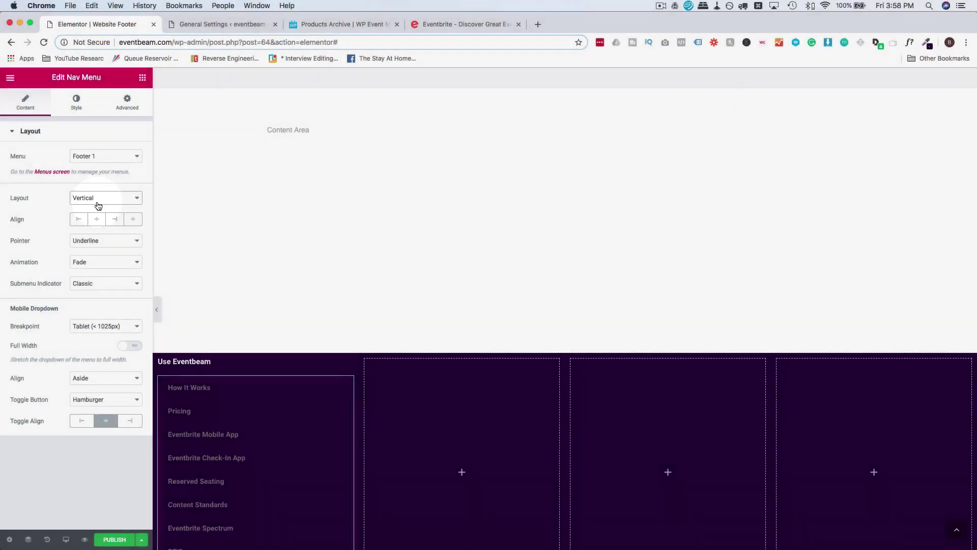
click(79, 219)
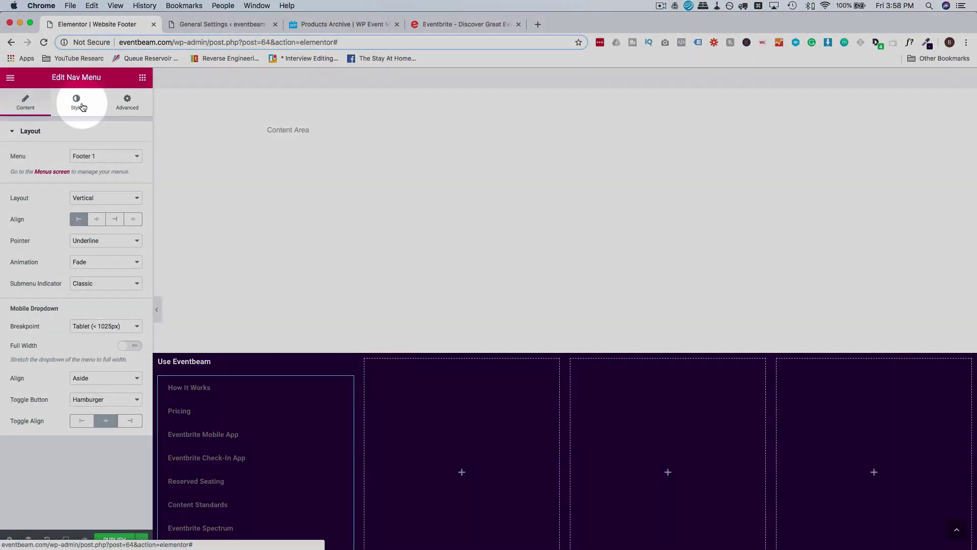
Set the menu typography to Roboto at size 12.5.
click(76, 102)
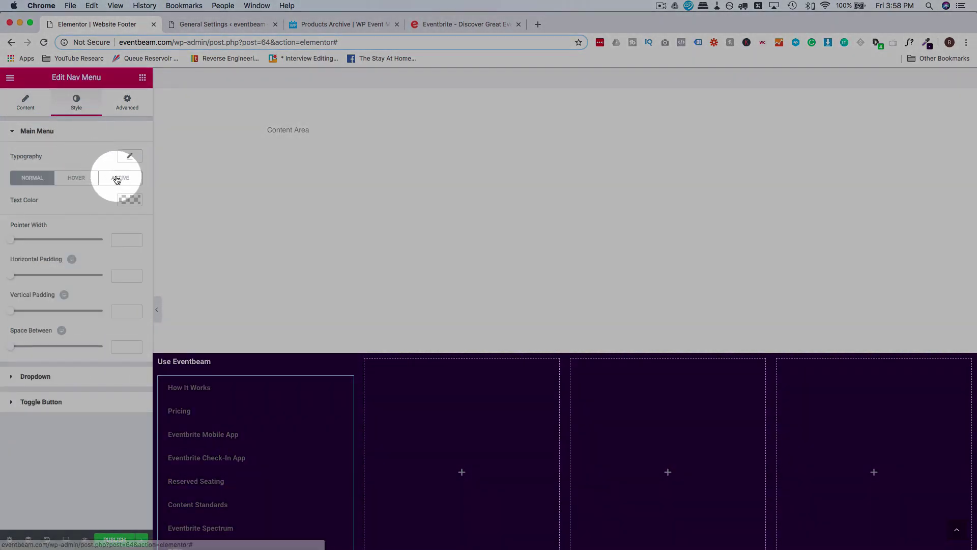
click(131, 156)
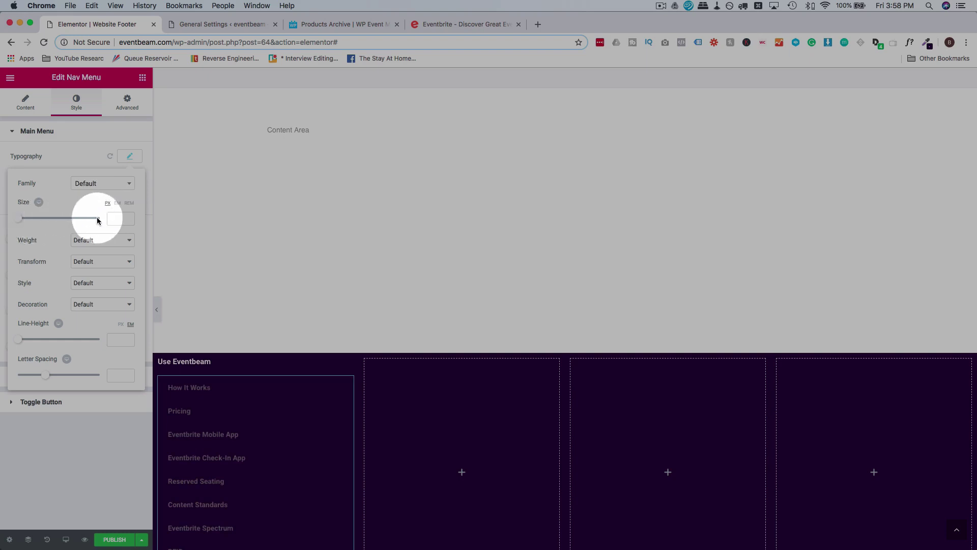
click(122, 218)
text(12.5)
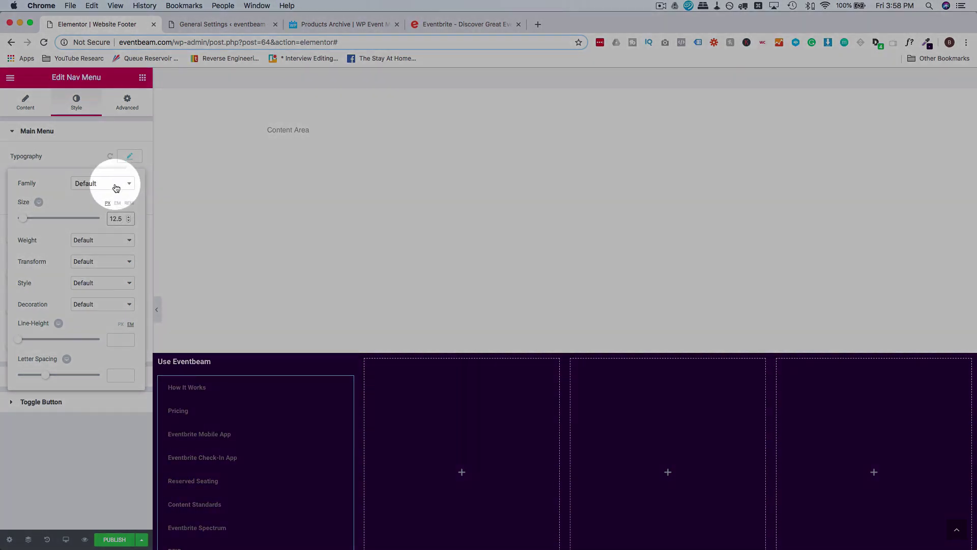
click(106, 183)
text(robo)
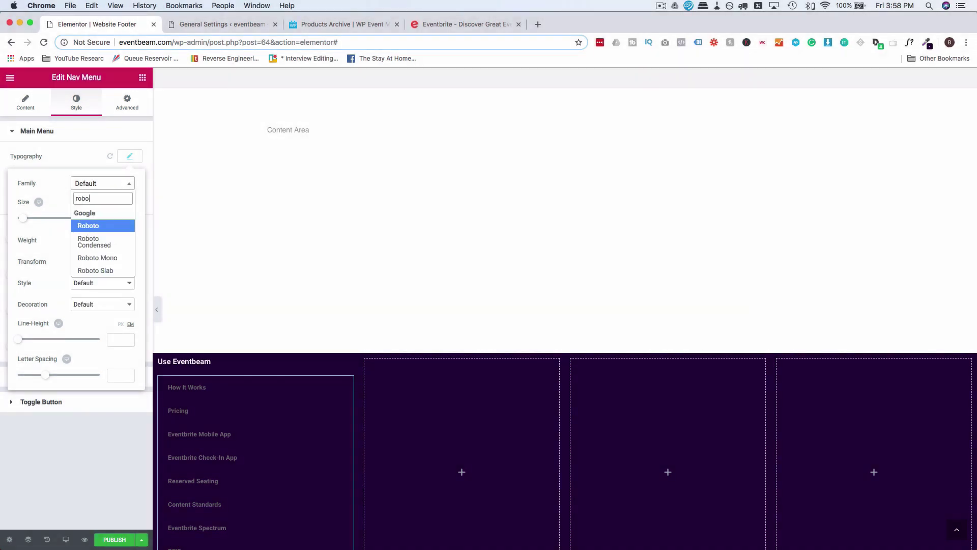
click(99, 225)
click(97, 137)
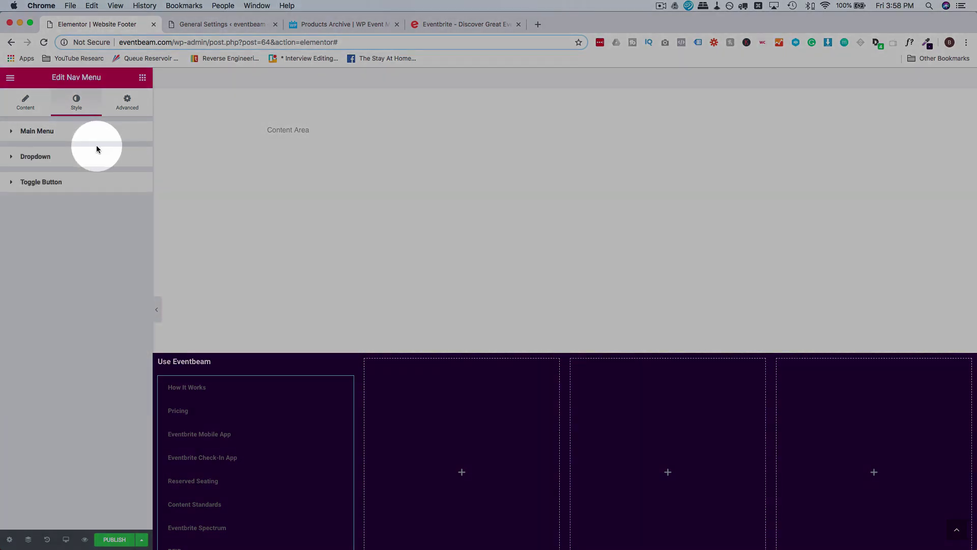
Colour the menu text light grey #dbdae3.
click(96, 136)
click(128, 199)
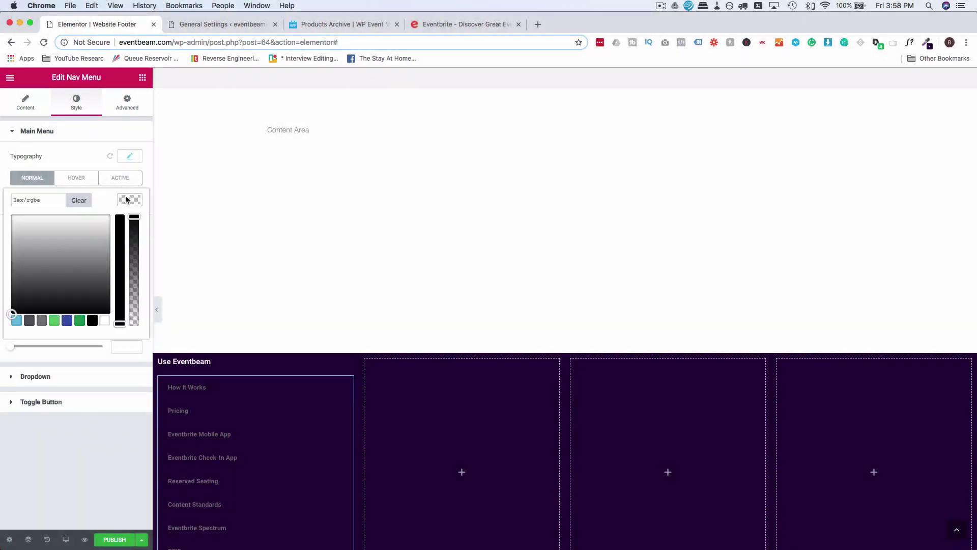
click(50, 201)
text(#dbdae3)
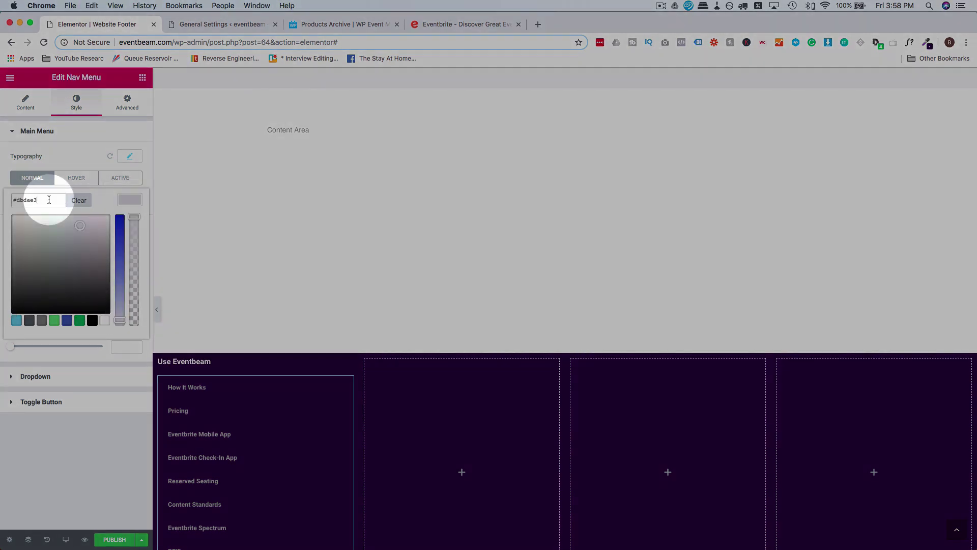
click(68, 154)
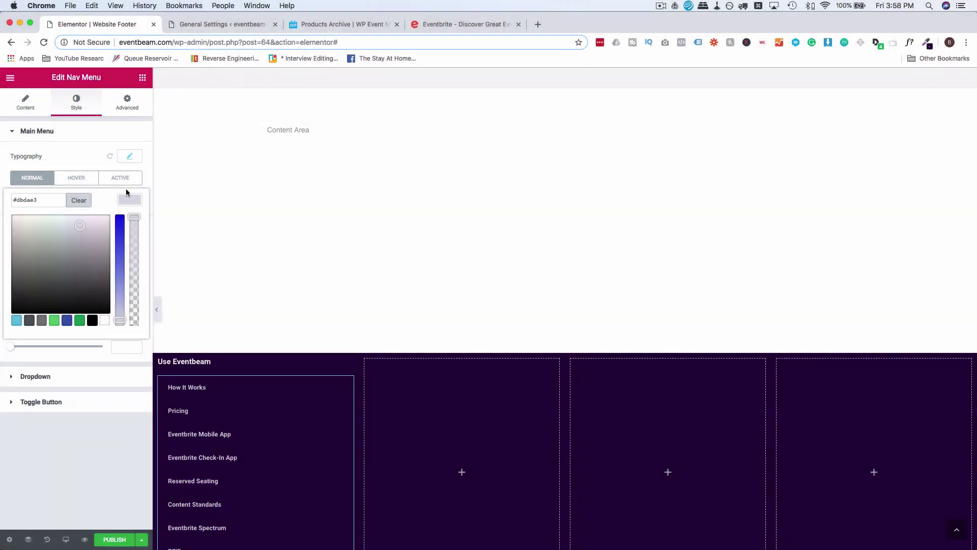
Set the menu font weight to Normal, space between items 0, and small vertical padding.
click(129, 156)
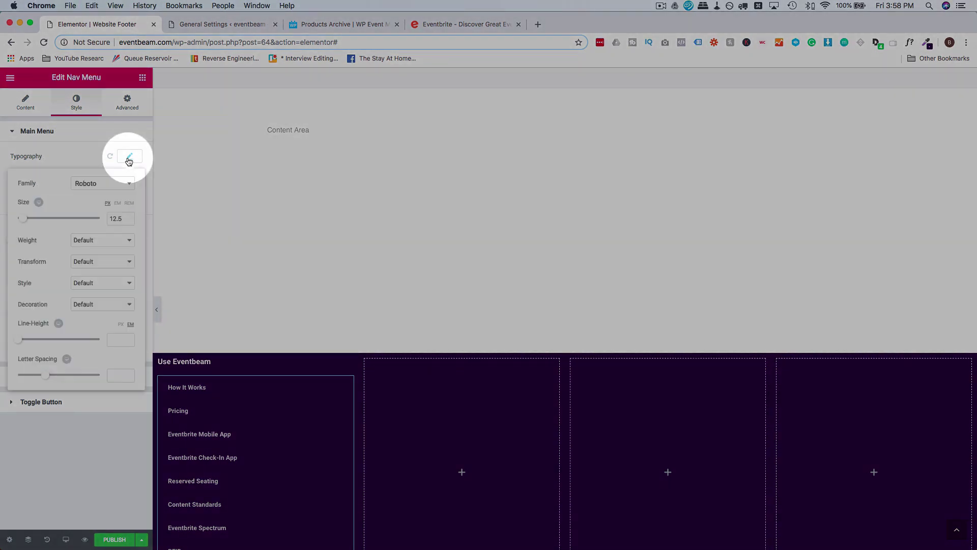
click(97, 245)
click(97, 252)
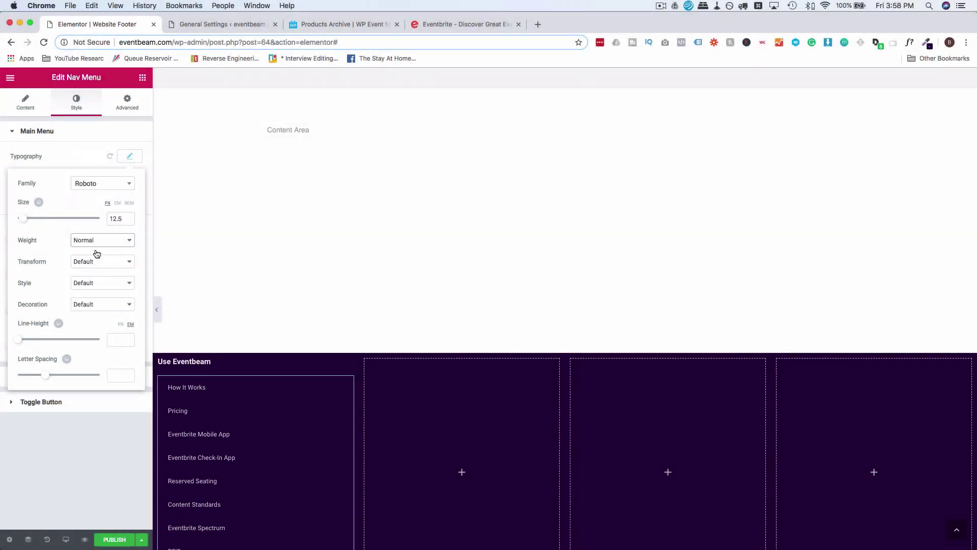
click(96, 158)
click(44, 270)
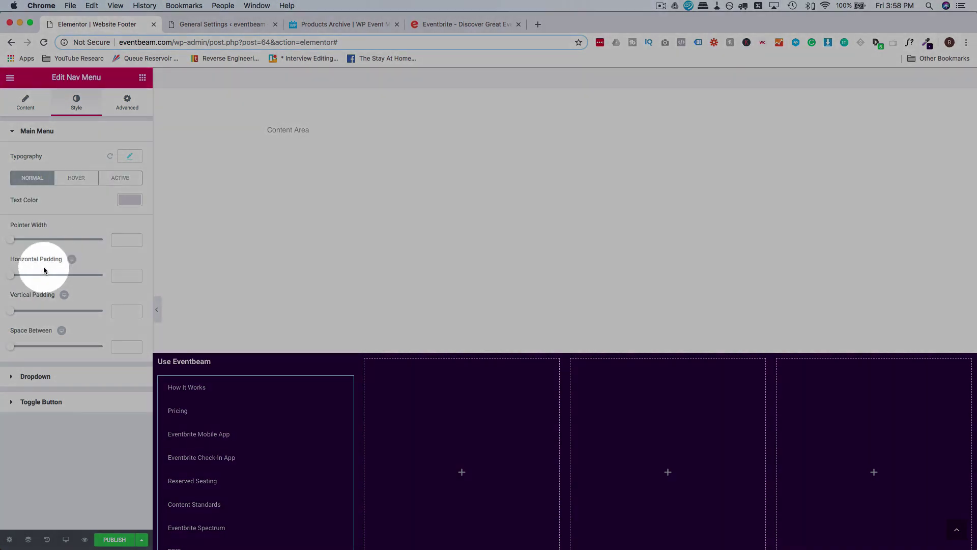
click(14, 331)
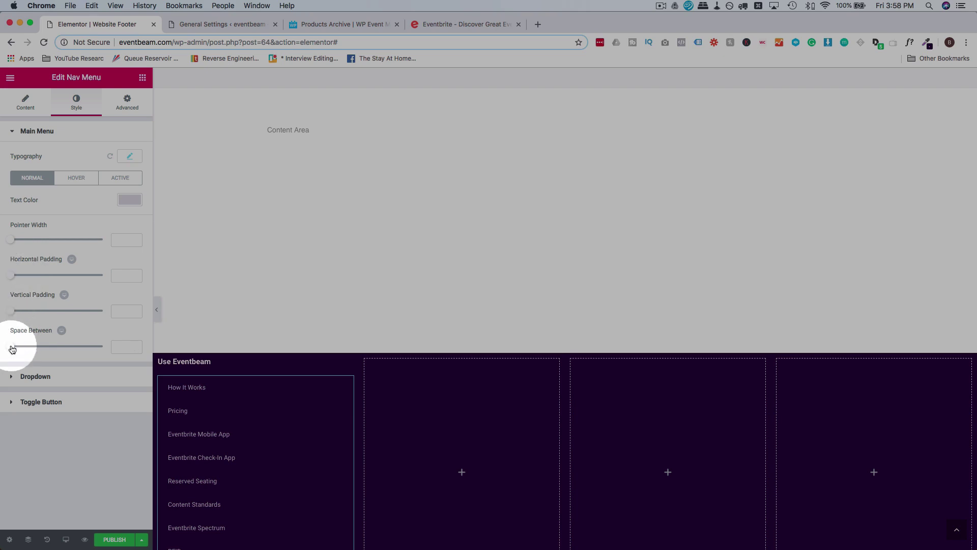
drag(12, 349, 3, 349)
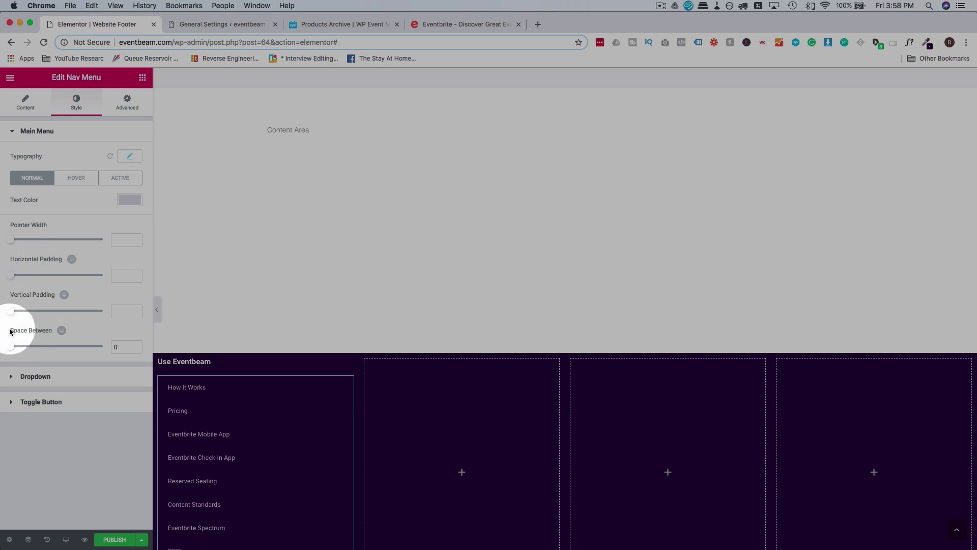
drag(13, 315, 14, 316)
Check the footer menu's hover pointer colours and spacing against the Eventbrite footer menu.
click(469, 27)
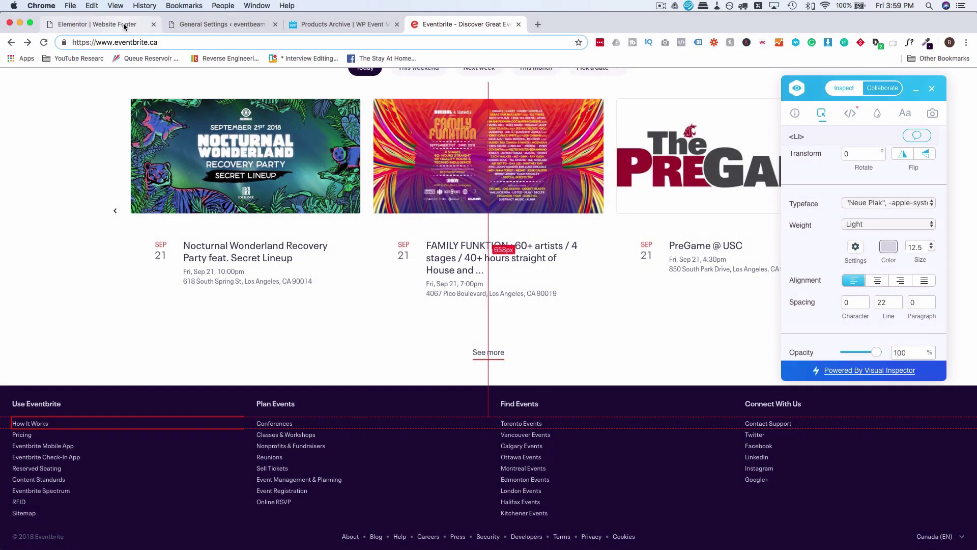
click(125, 27)
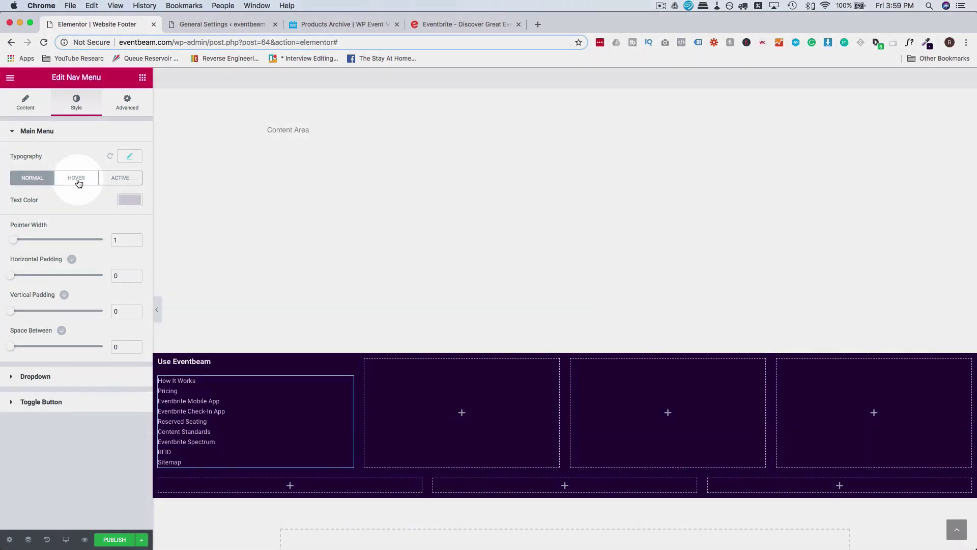
click(78, 178)
click(130, 221)
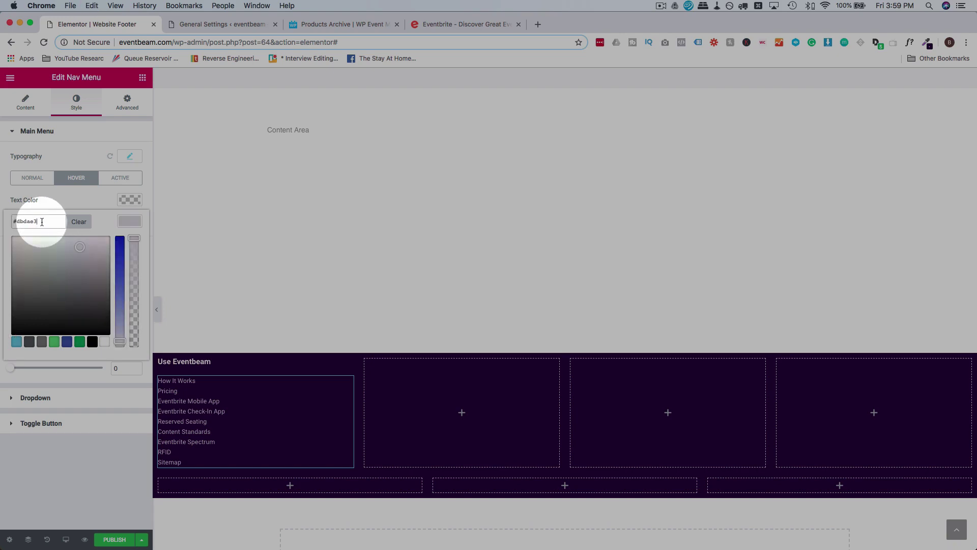
click(25, 102)
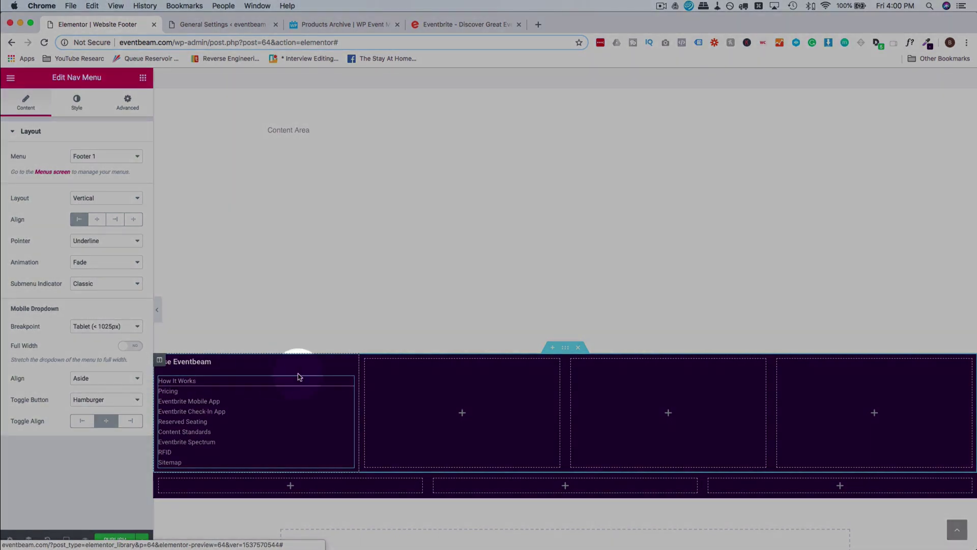
click(437, 24)
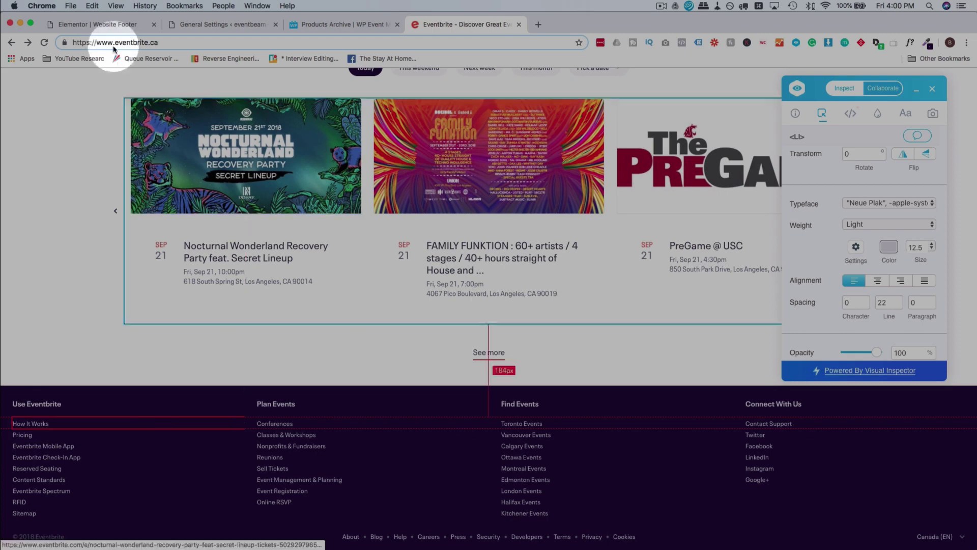
click(111, 30)
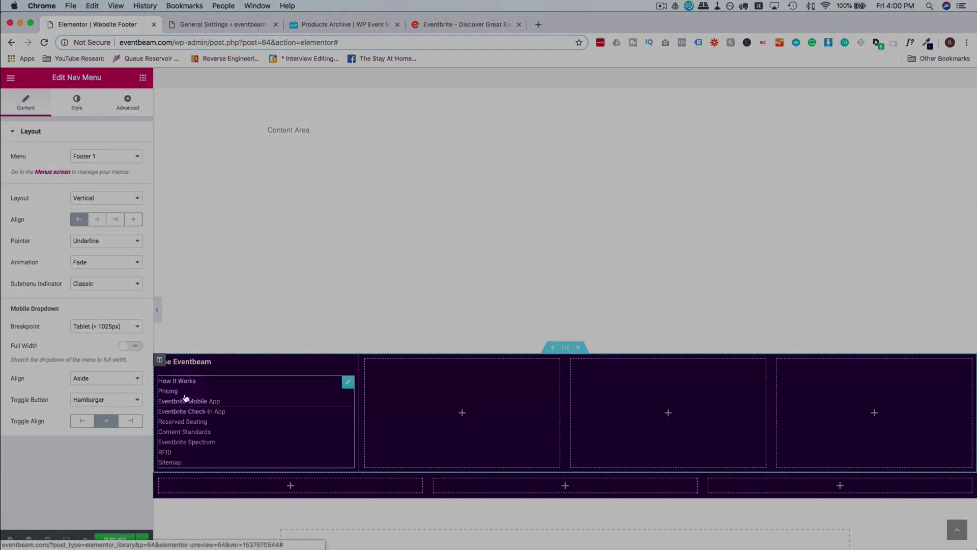
Set the menu's hover Pointer to None and expand Custom CSS under Advanced.
click(102, 244)
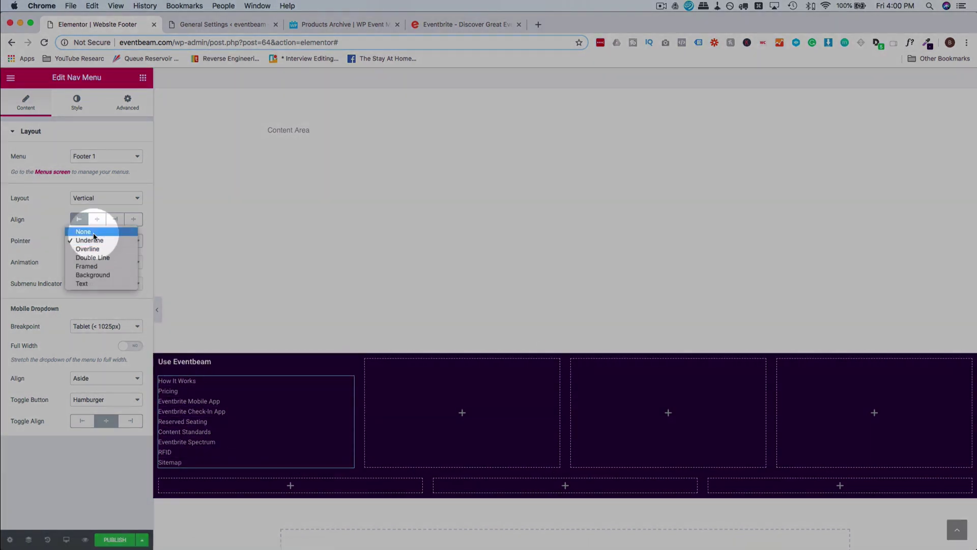
click(93, 233)
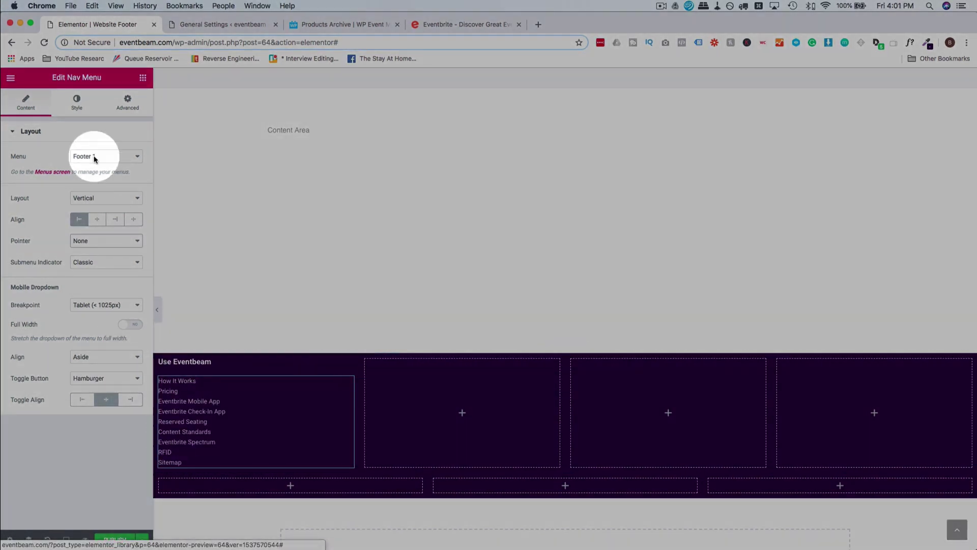
click(126, 104)
click(32, 437)
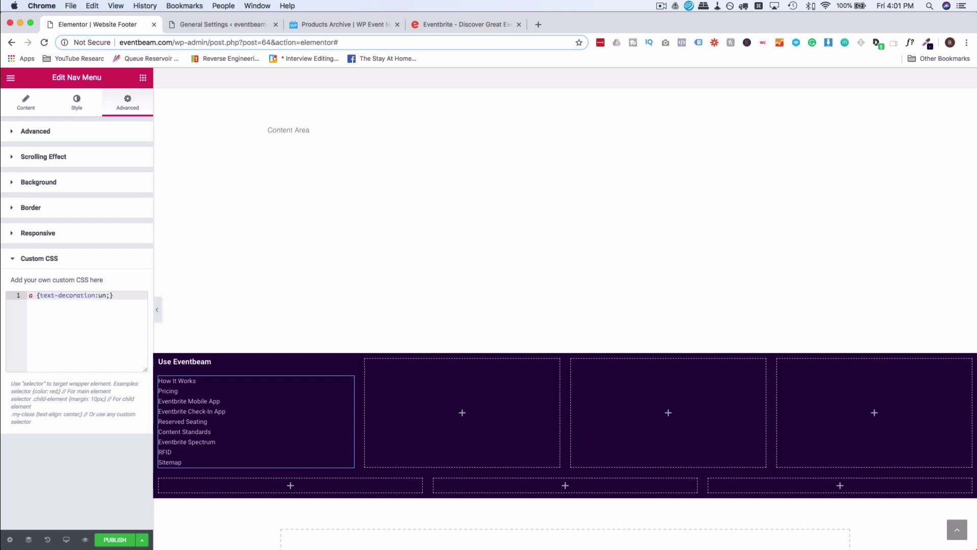
Replace the menu's custom CSS with a:hover {text-decoration:underline;}.
text(er)
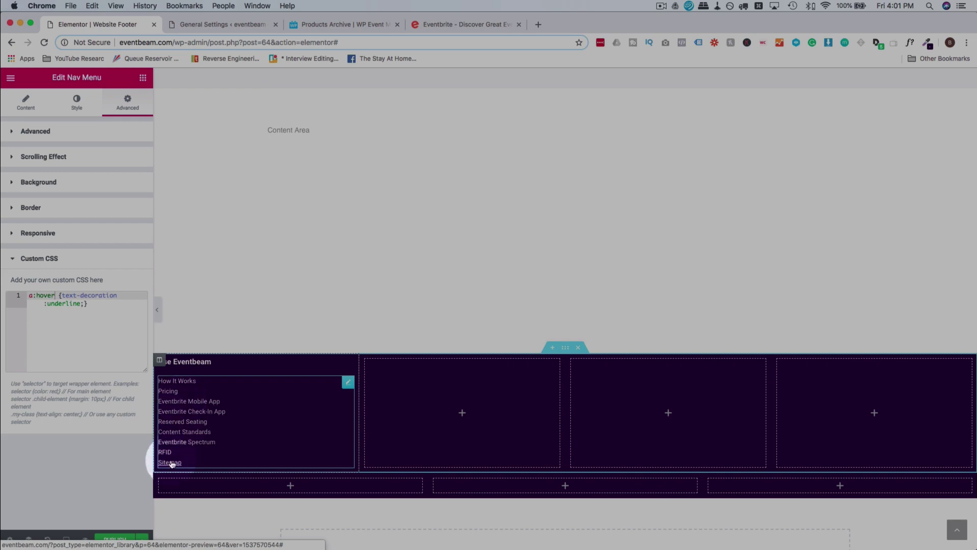
click(443, 25)
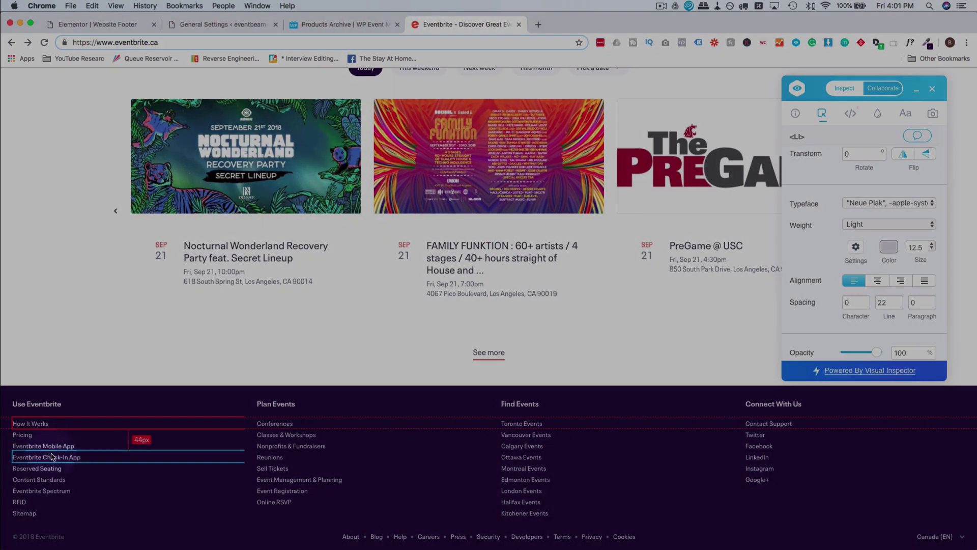
click(130, 30)
click(127, 102)
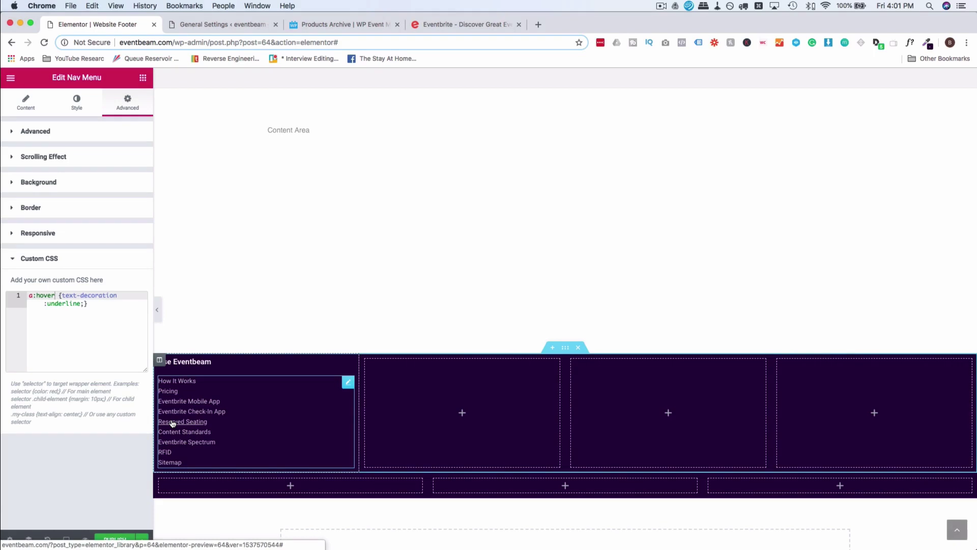
click(111, 319)
key(super+a)
key(super+c)
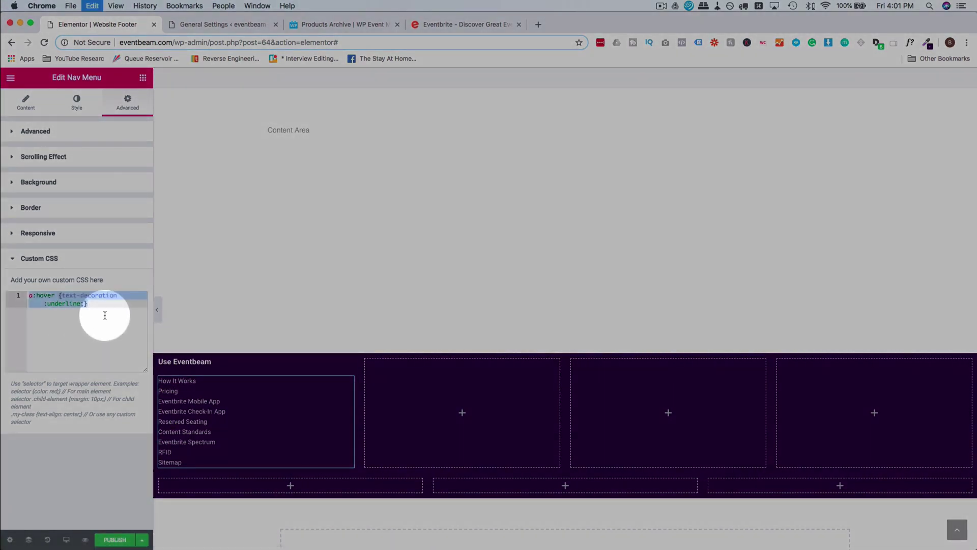
key(BackSpace)
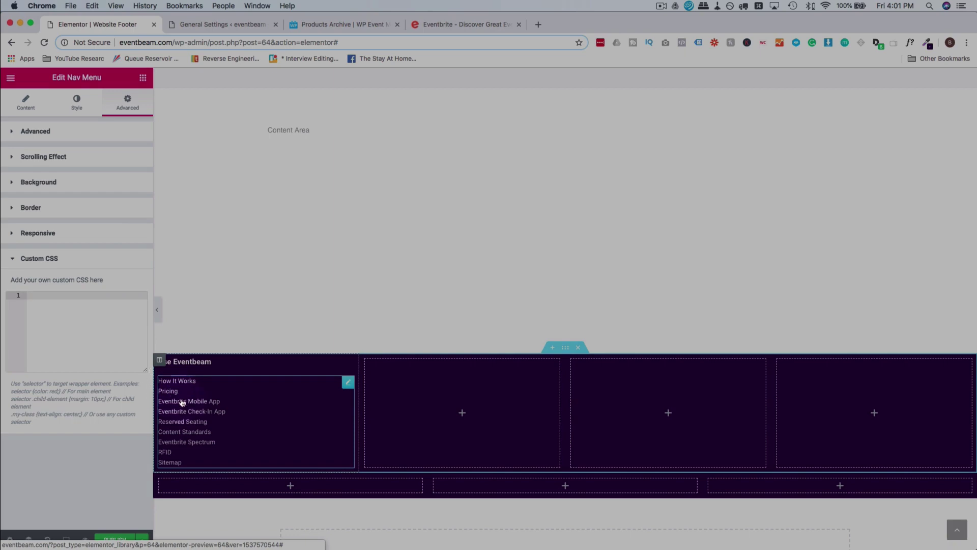
click(102, 323)
key(super+v)
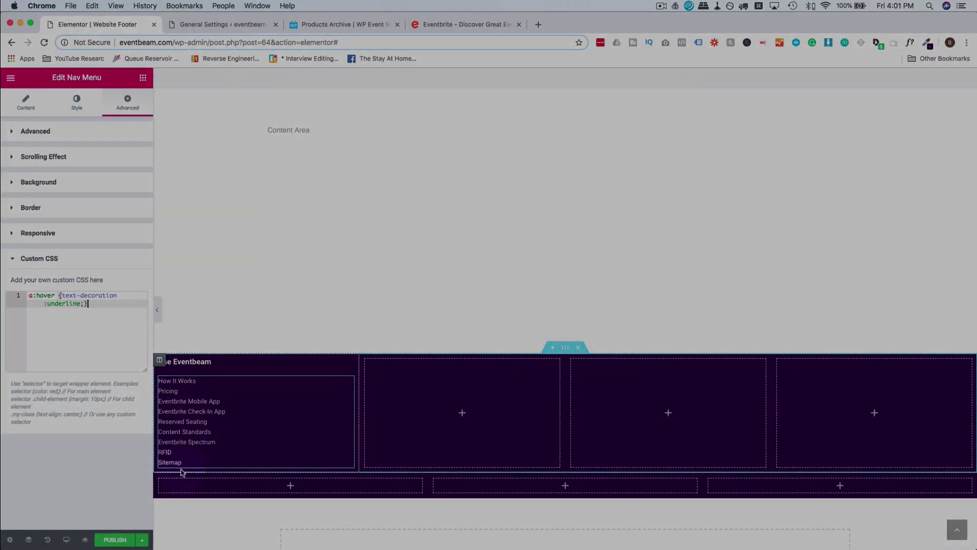
click(70, 342)
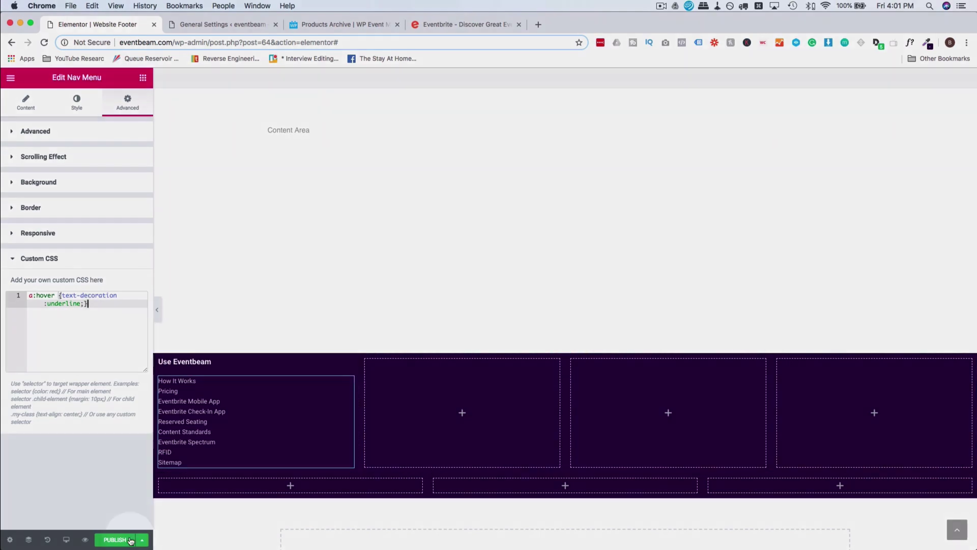
Publish the footer template with an Include > Entire Site display condition.
click(115, 540)
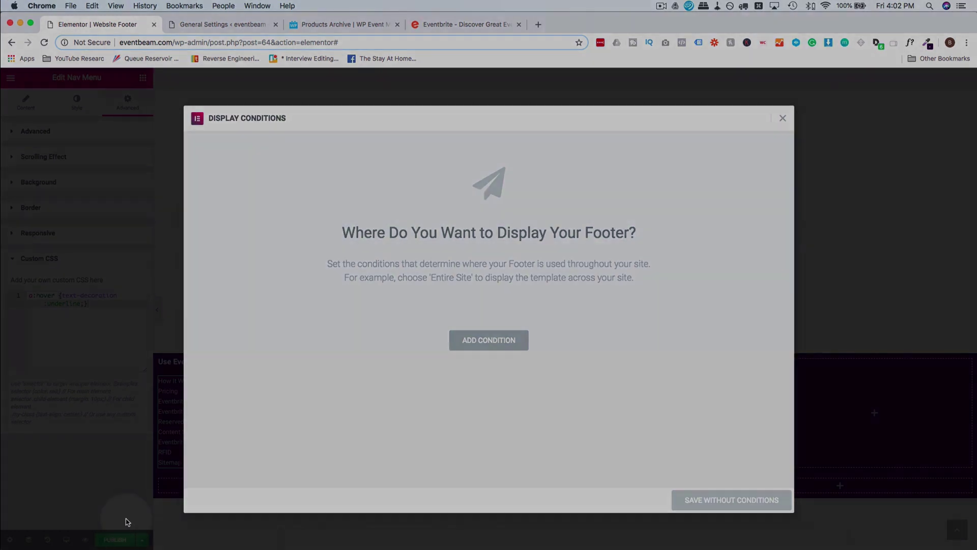
click(512, 338)
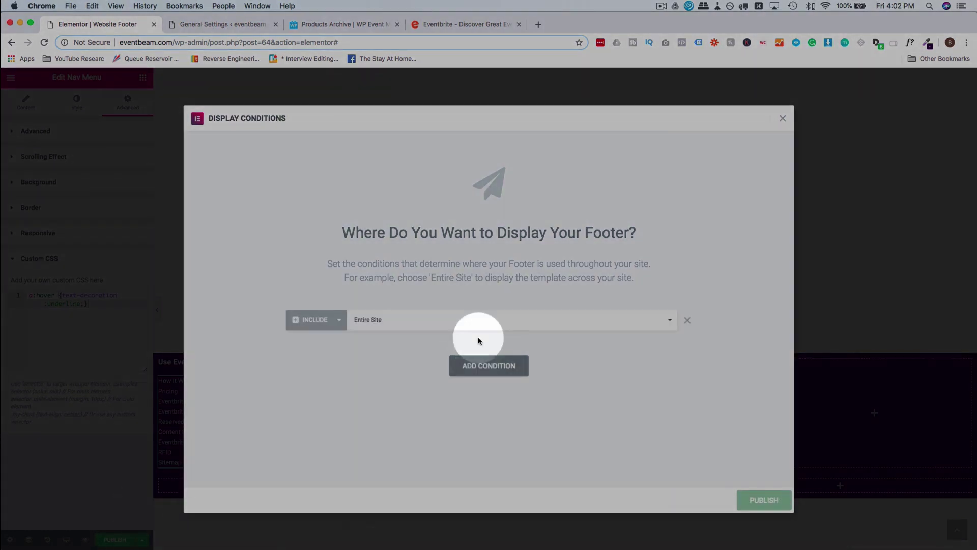
click(416, 331)
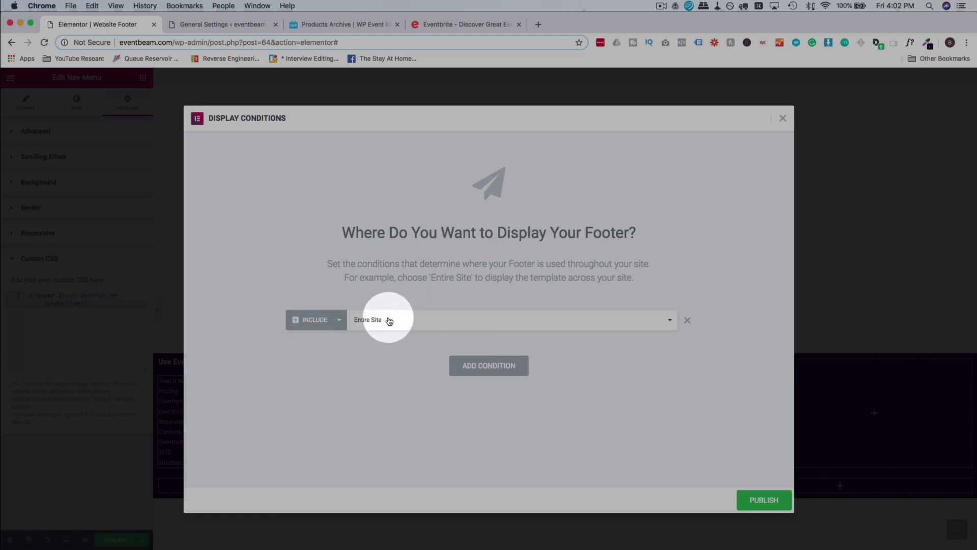
click(754, 495)
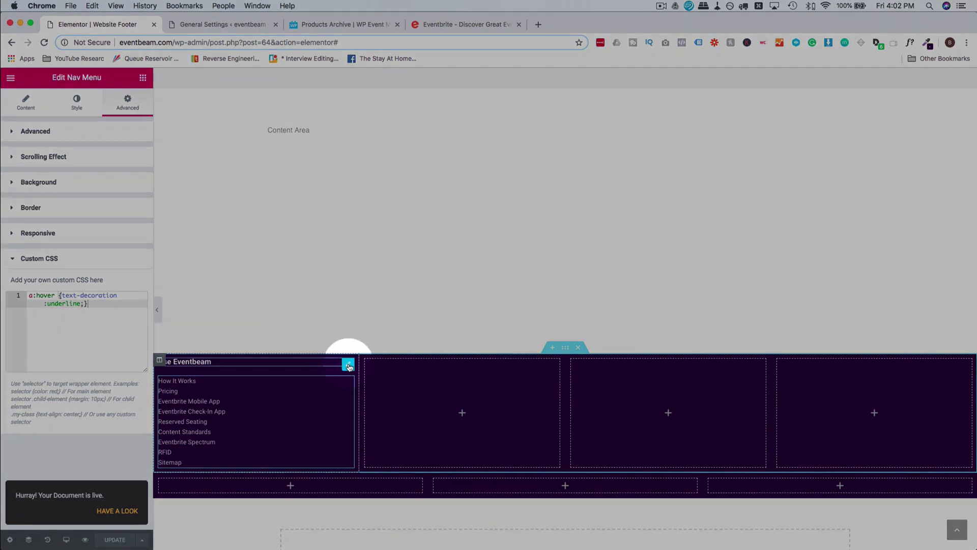
Copy the Use Eventbeam heading and paste it into columns two, three and four.
right_click(349, 366)
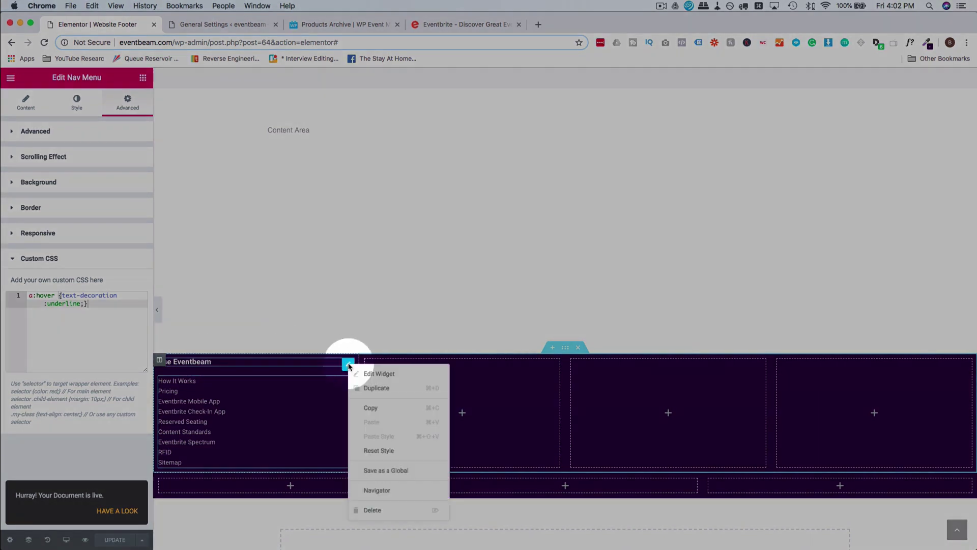
click(398, 408)
right_click(441, 393)
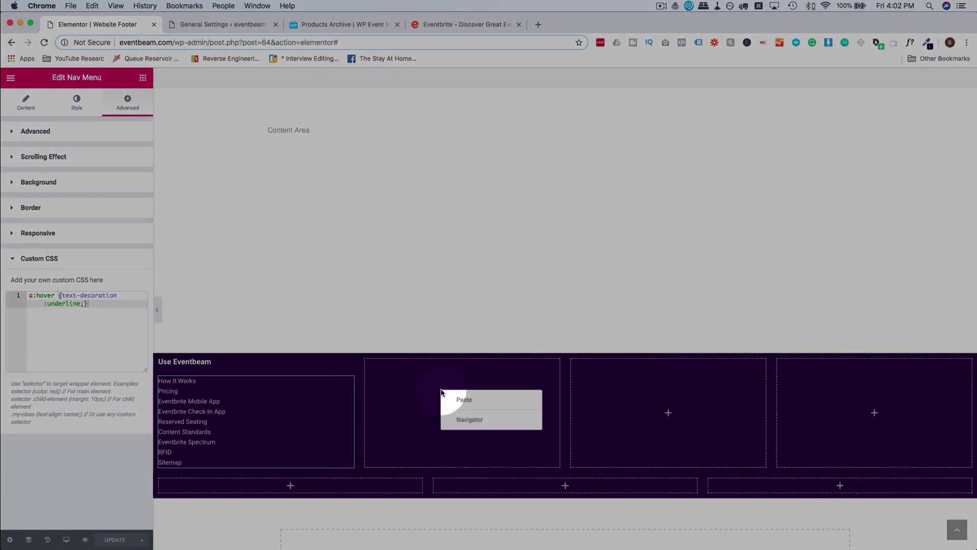
click(463, 413)
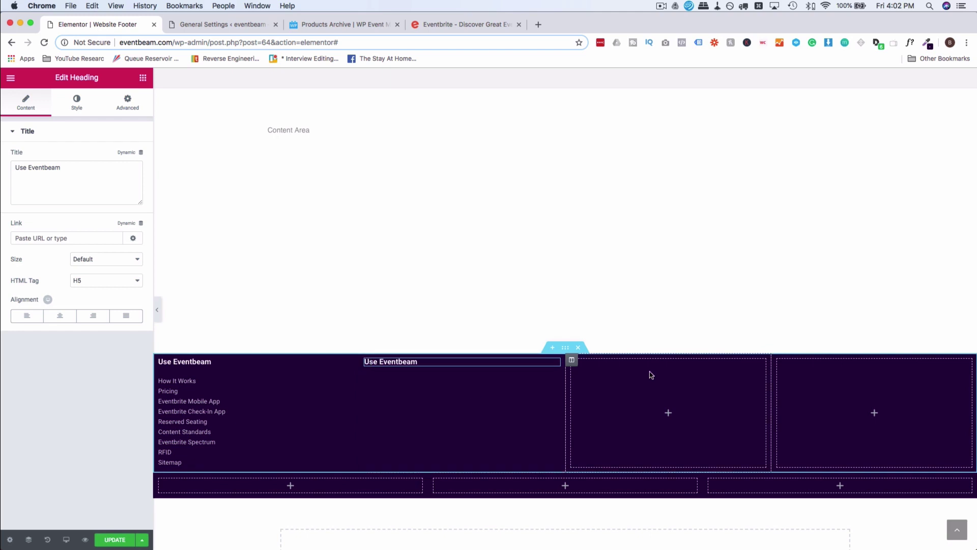
right_click(649, 375)
click(672, 386)
right_click(818, 385)
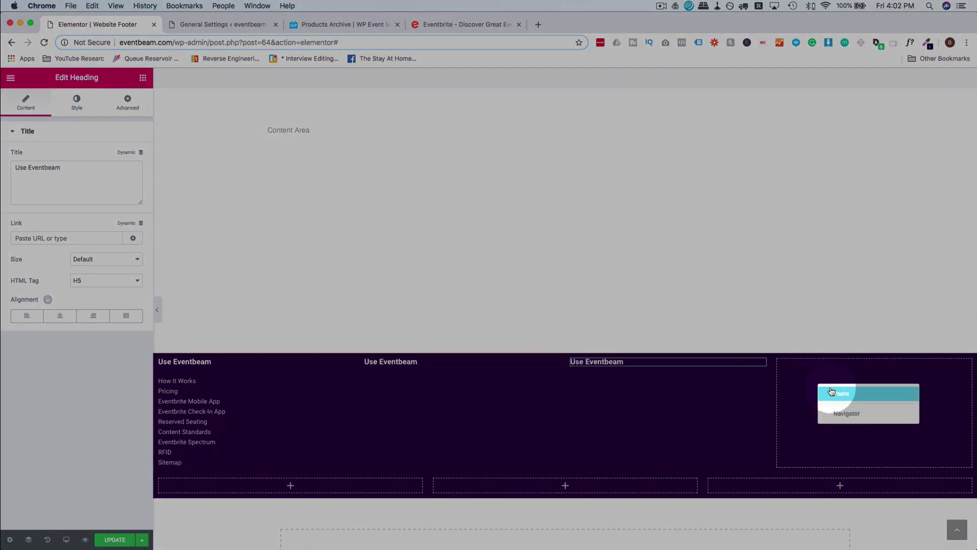
click(831, 391)
Paste the first column's link list under the headings in the other three columns.
right_click(237, 395)
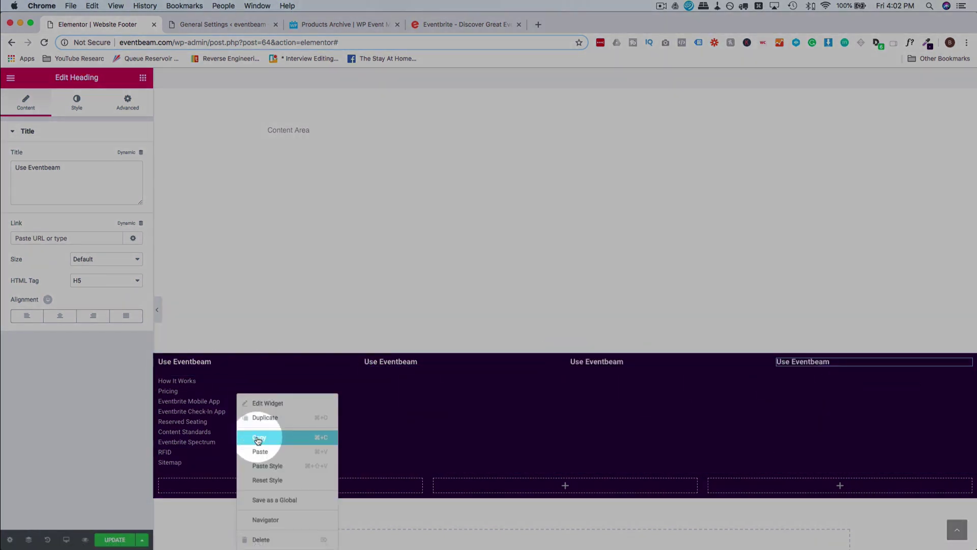
click(258, 440)
right_click(453, 363)
click(498, 417)
right_click(649, 362)
click(697, 421)
right_click(855, 366)
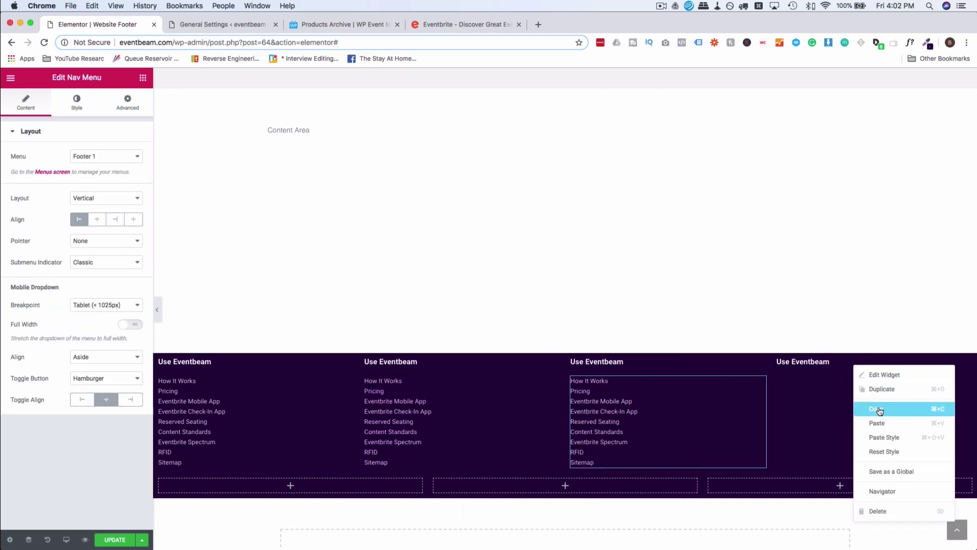
click(877, 423)
click(454, 26)
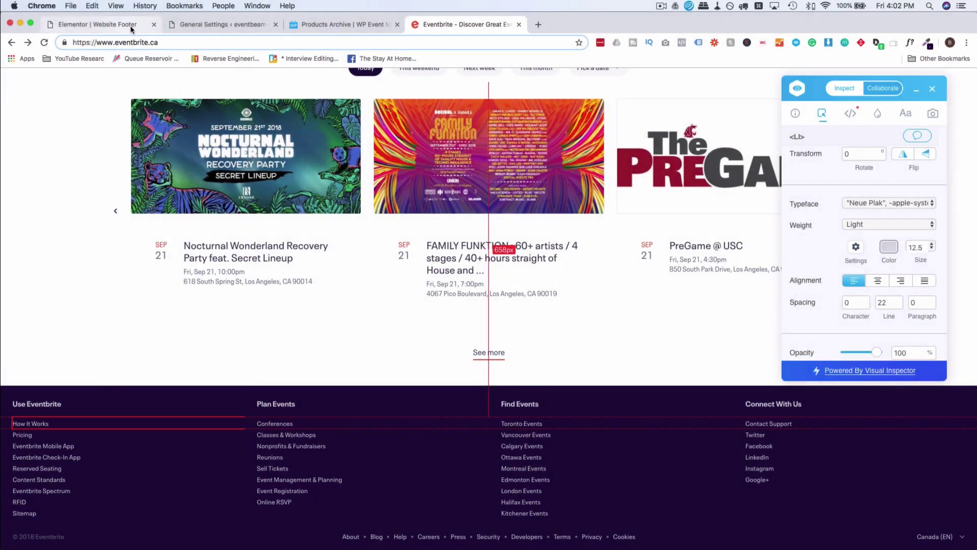
click(131, 29)
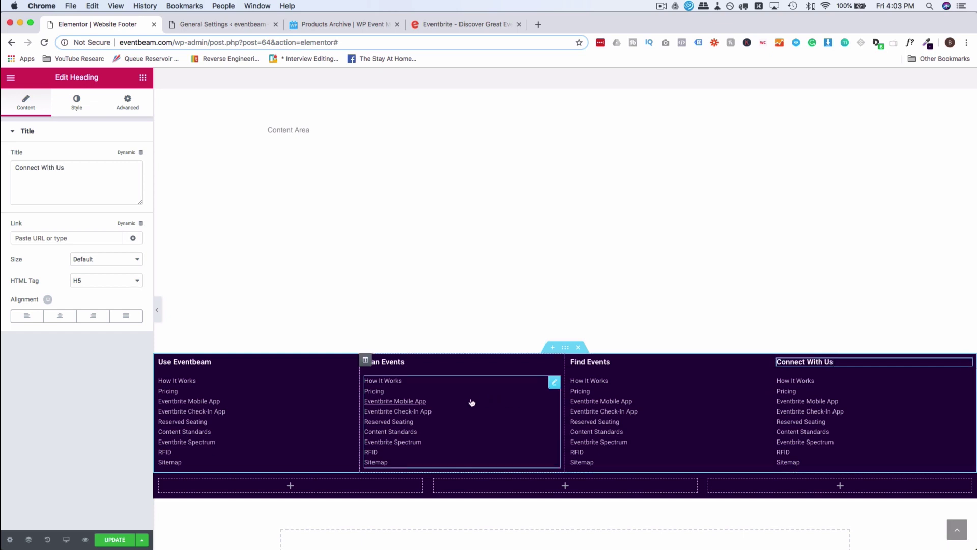
Switch the menus in columns two to four to Footer 2, Footer 3 and Footer 4.
click(469, 401)
click(94, 156)
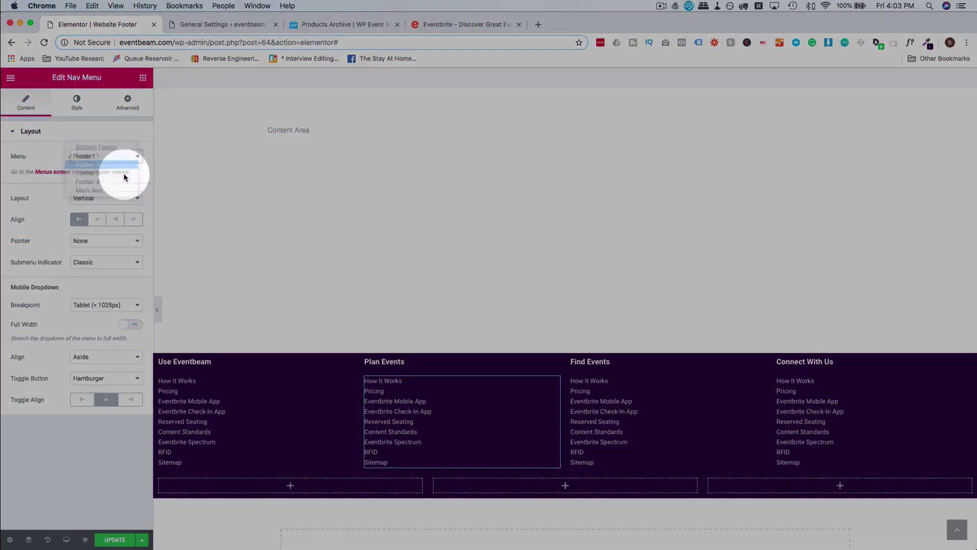
click(590, 401)
click(111, 164)
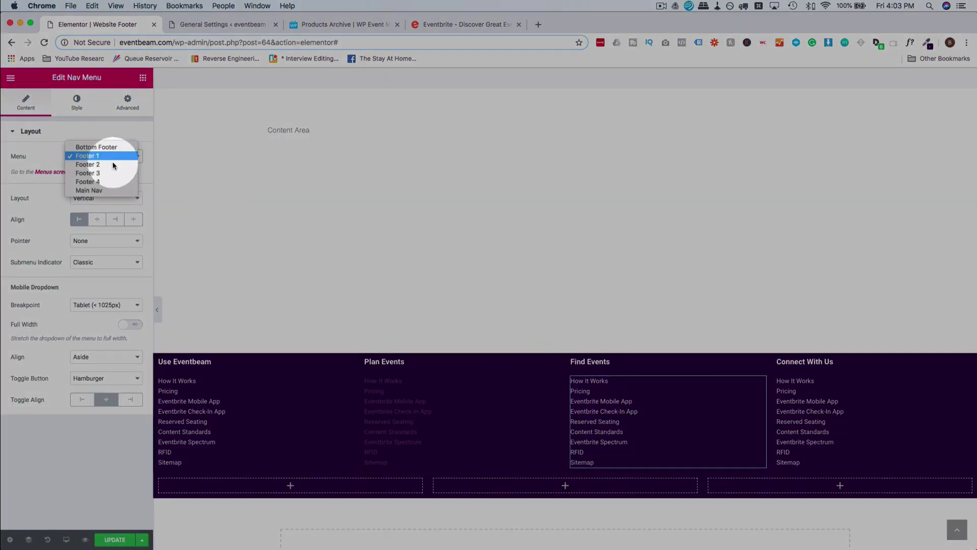
click(111, 169)
click(786, 374)
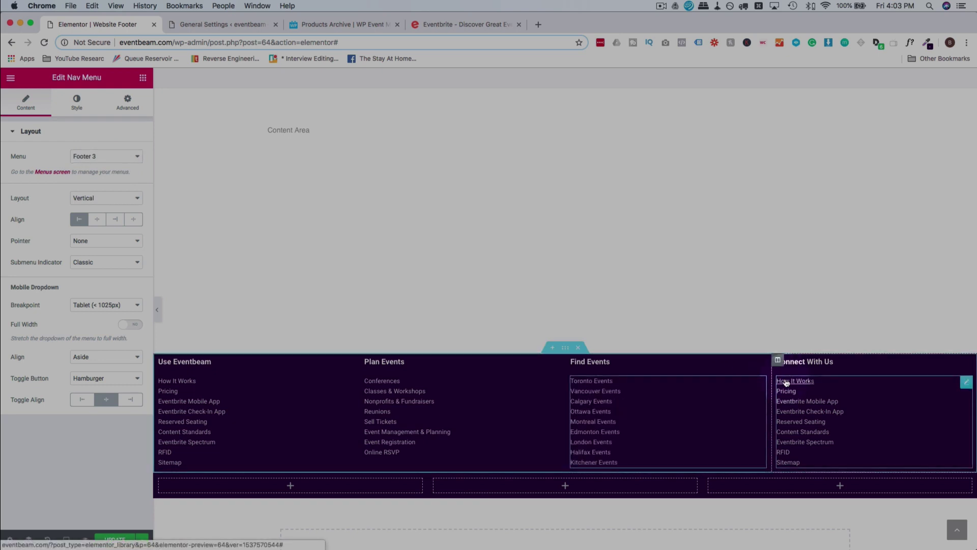
click(115, 156)
click(114, 182)
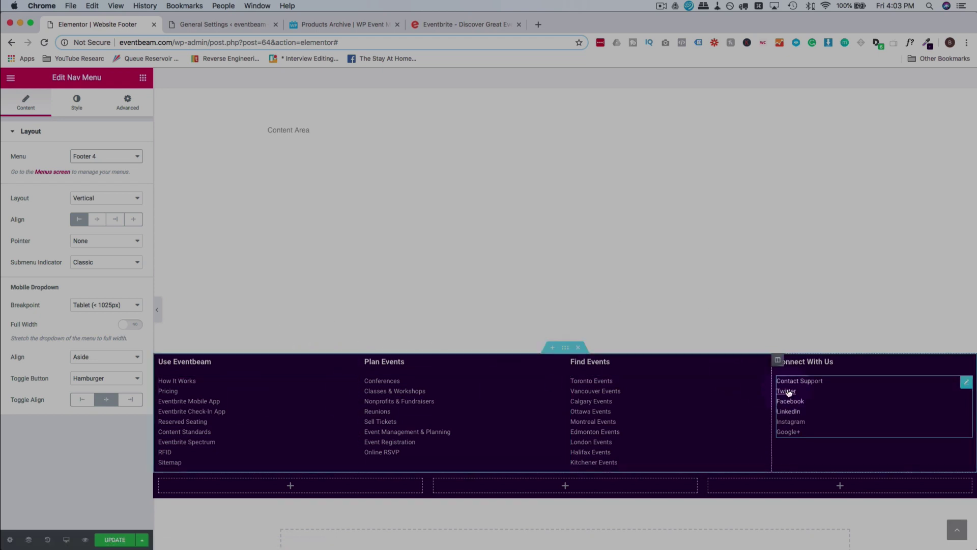
click(564, 350)
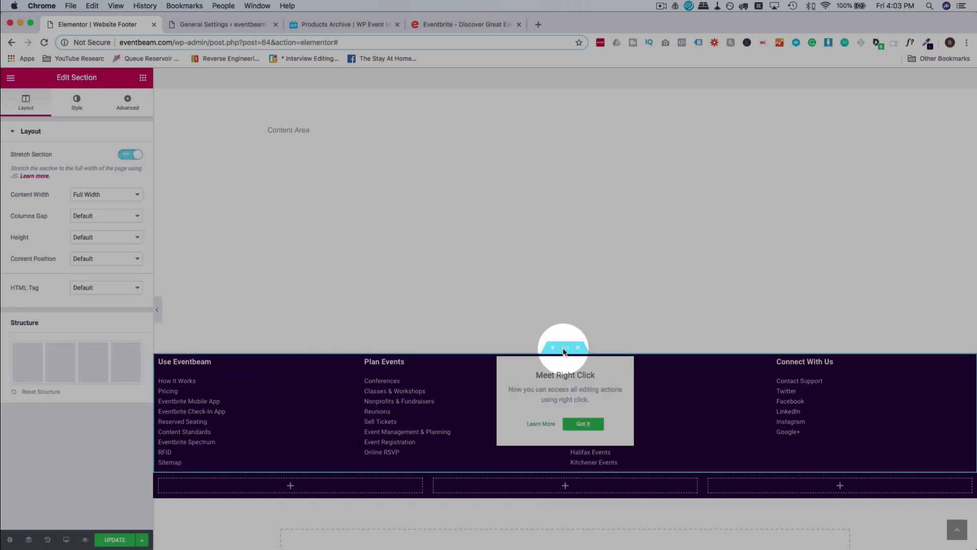
Unlink the section's padding and set its top padding to 19 px.
click(127, 102)
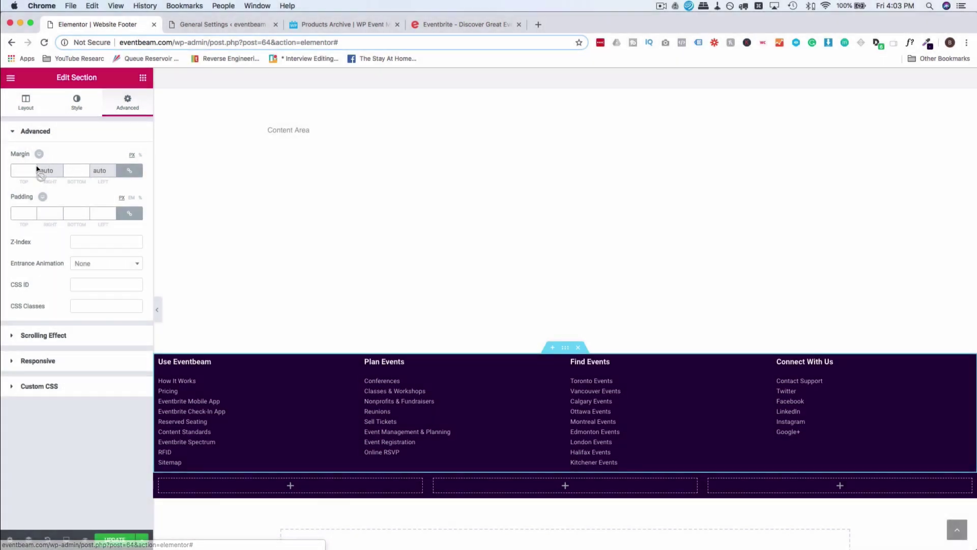
click(129, 212)
click(29, 213)
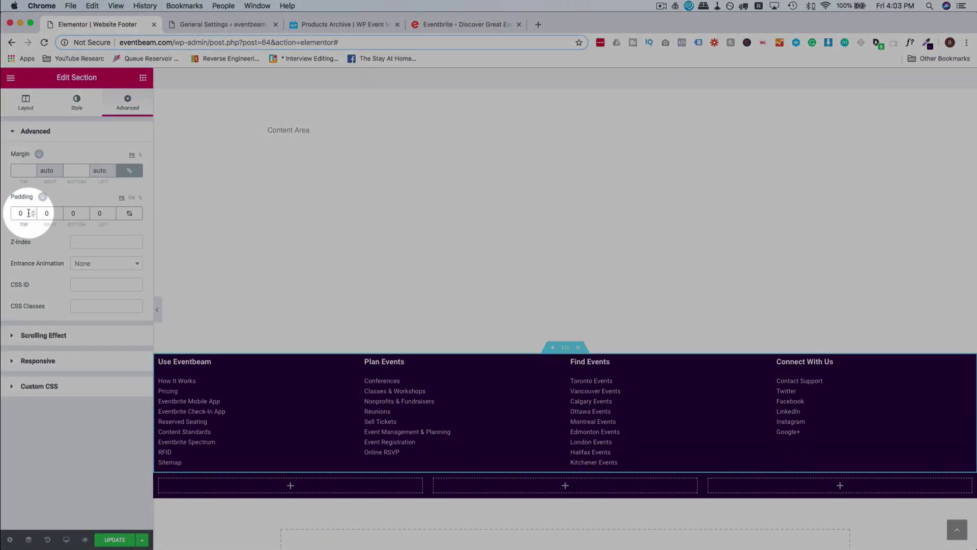
text(1)
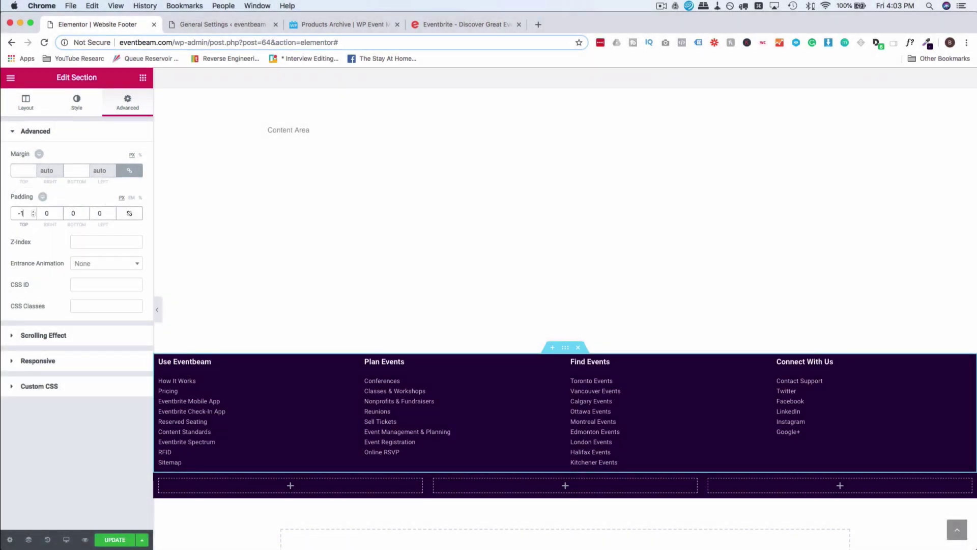
text(1)
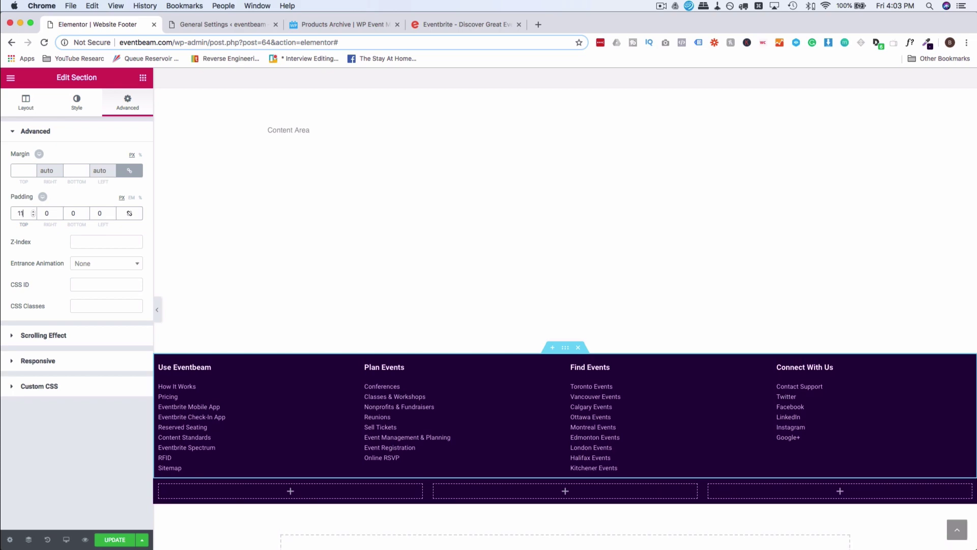
key(BackSpace)
text(9)
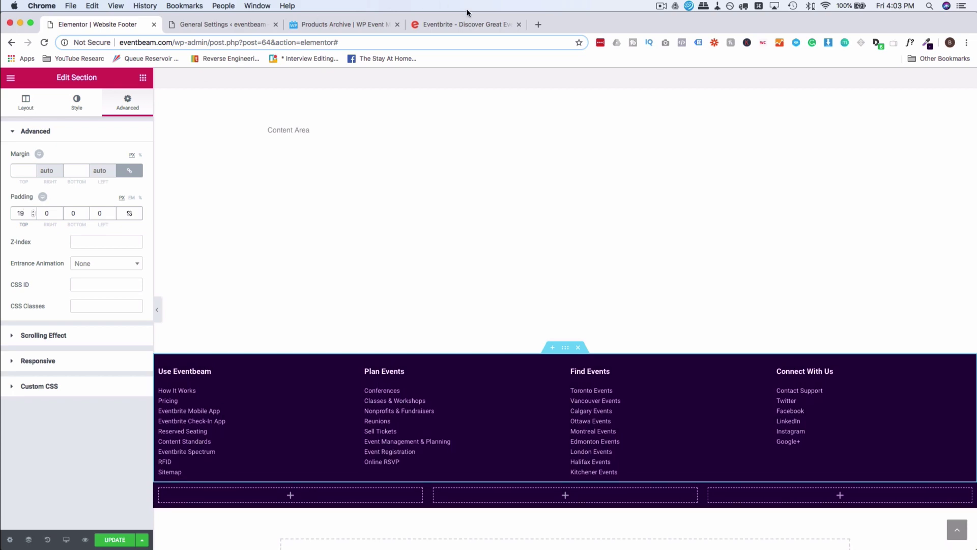
click(465, 24)
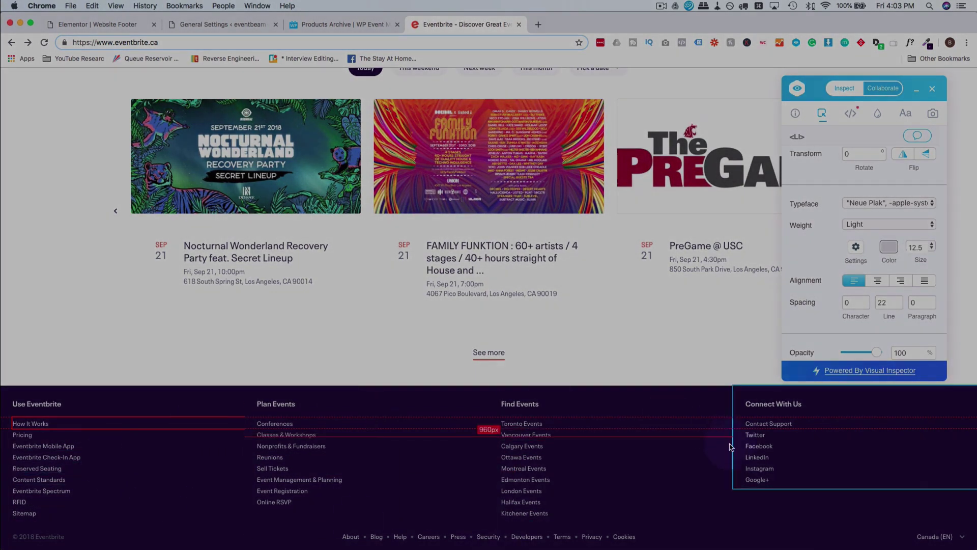
Add a Text Editor widget to the first column of the footer's bottom row.
click(122, 24)
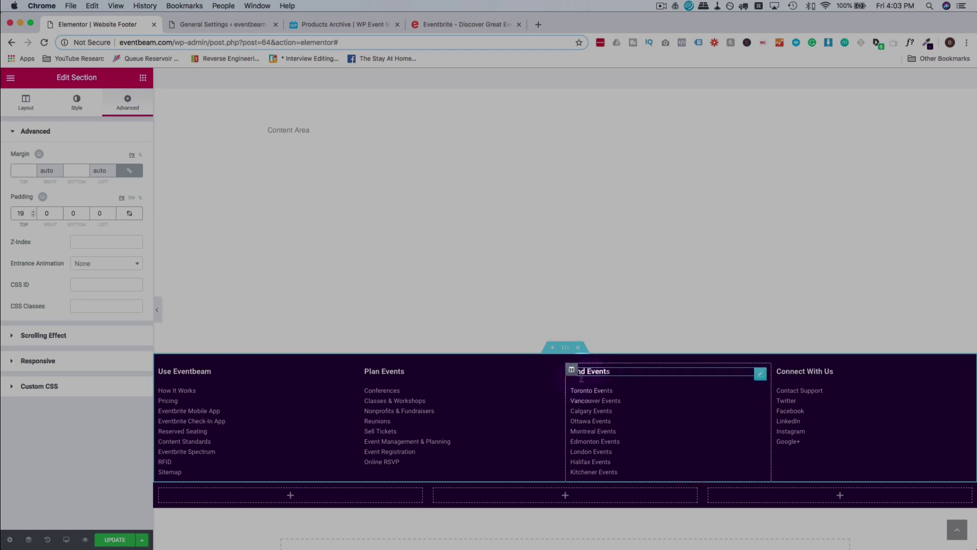
click(314, 501)
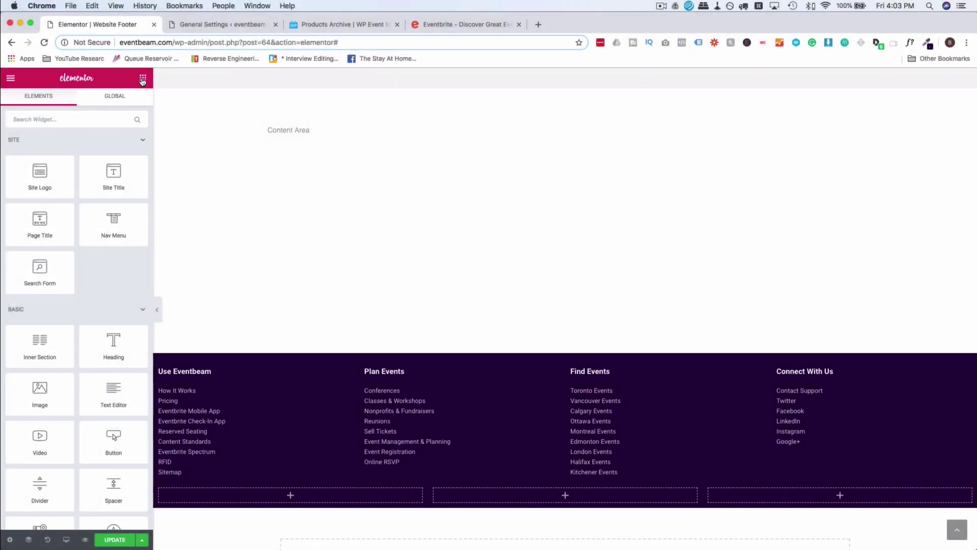
click(143, 79)
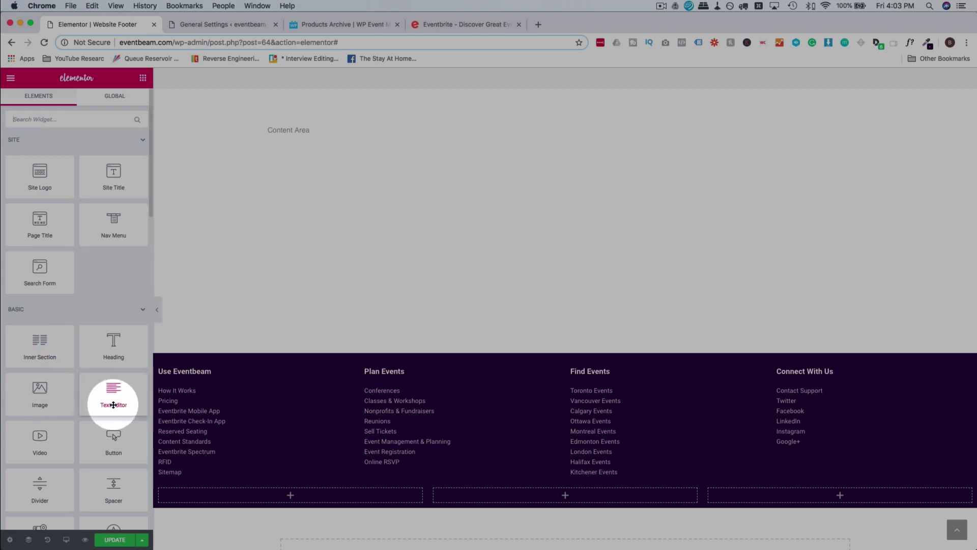
drag(113, 405, 290, 498)
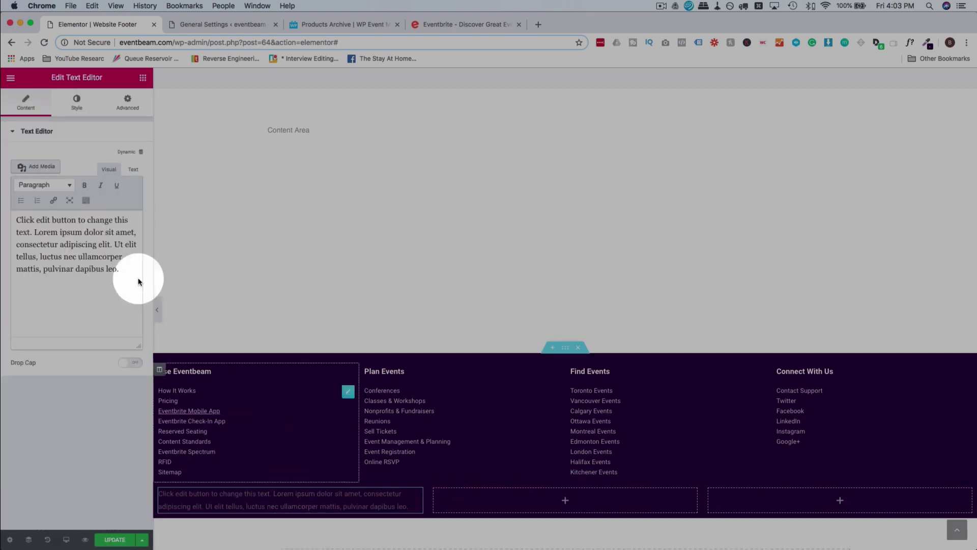
In Text mode, replace the placeholder with &copy; 2018 Eventbeam.
click(132, 169)
key(super+a)
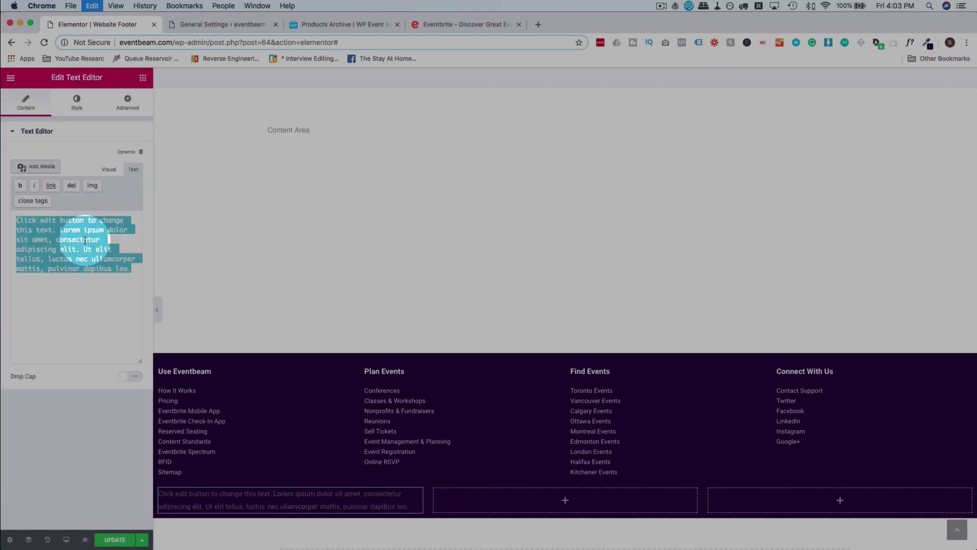
click(425, 27)
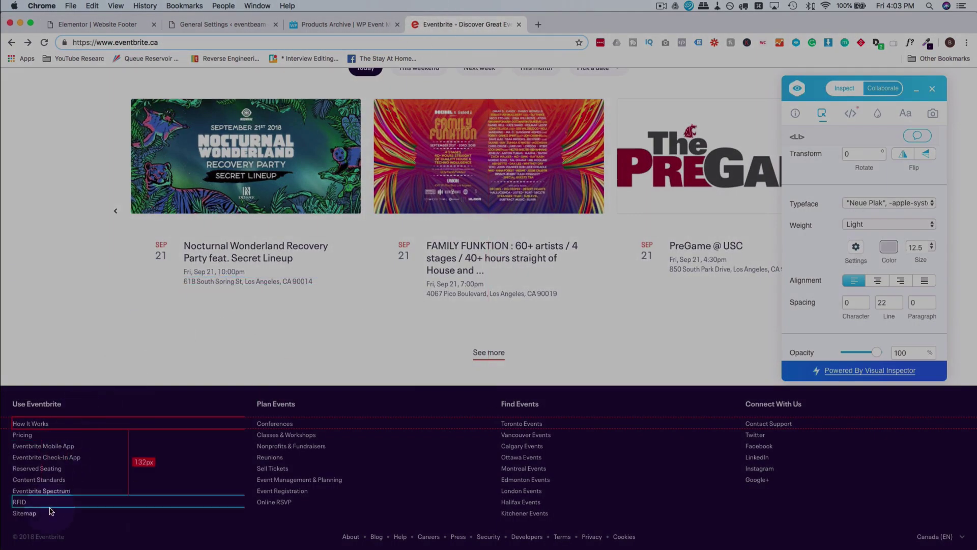
click(107, 25)
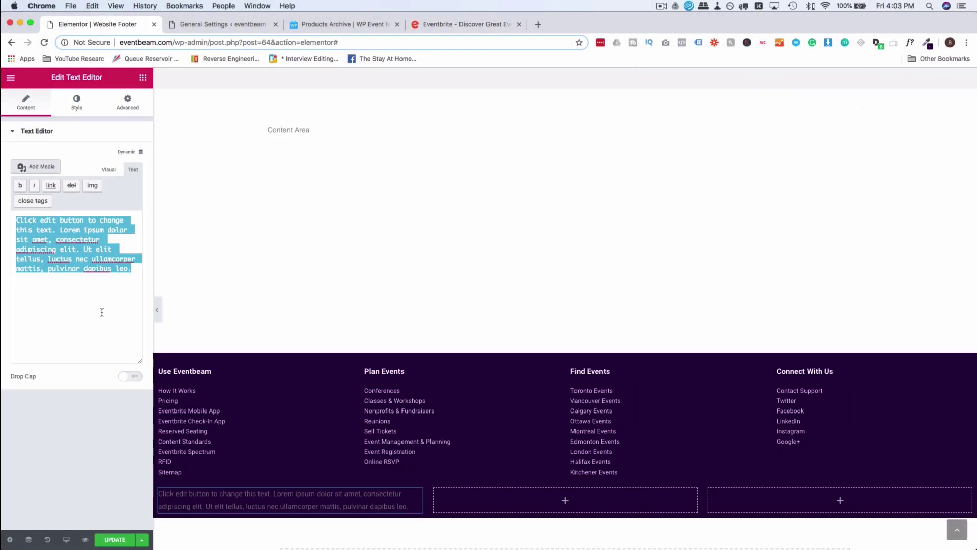
text(&copy; 2018 Eventbeam)
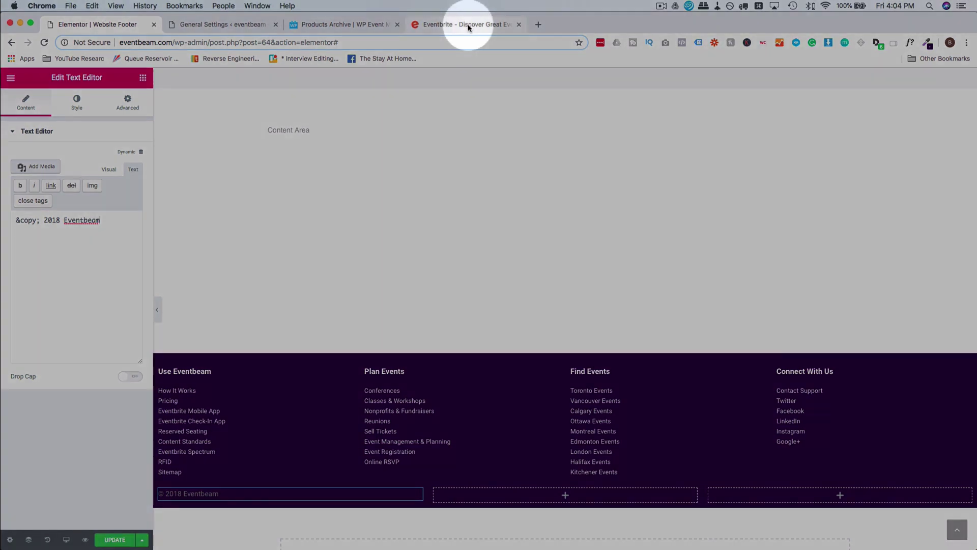
Copy Eventbrite's grey copyright colour and apply it as the copyright text colour.
click(469, 24)
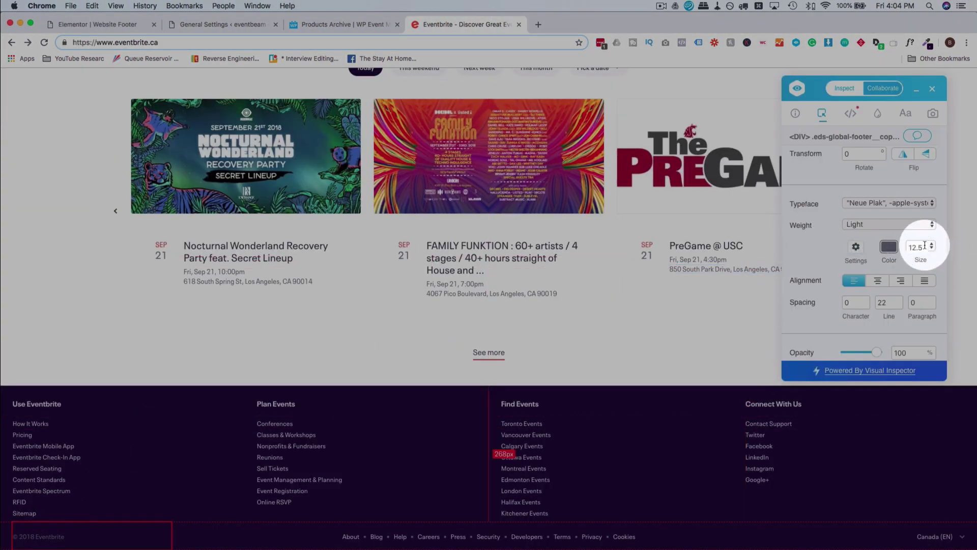
click(889, 247)
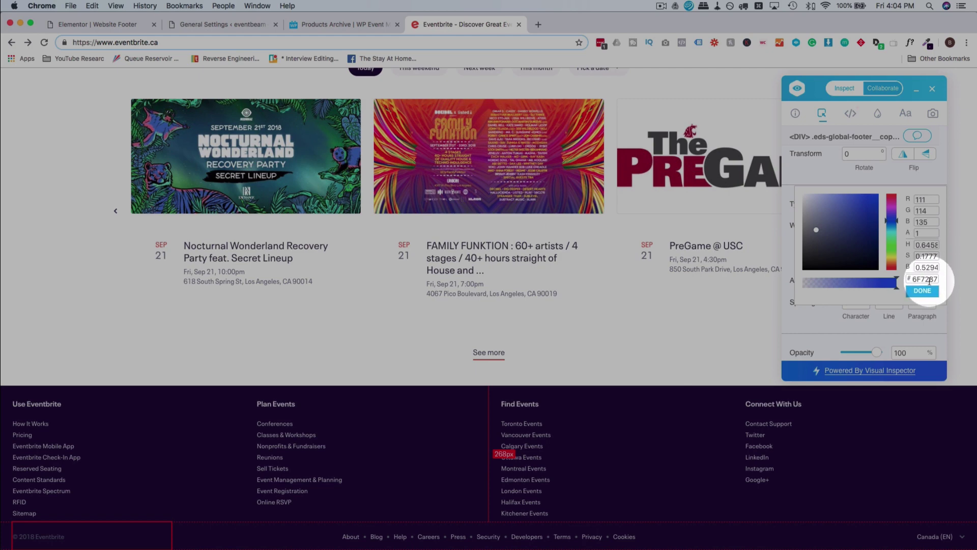
click(813, 329)
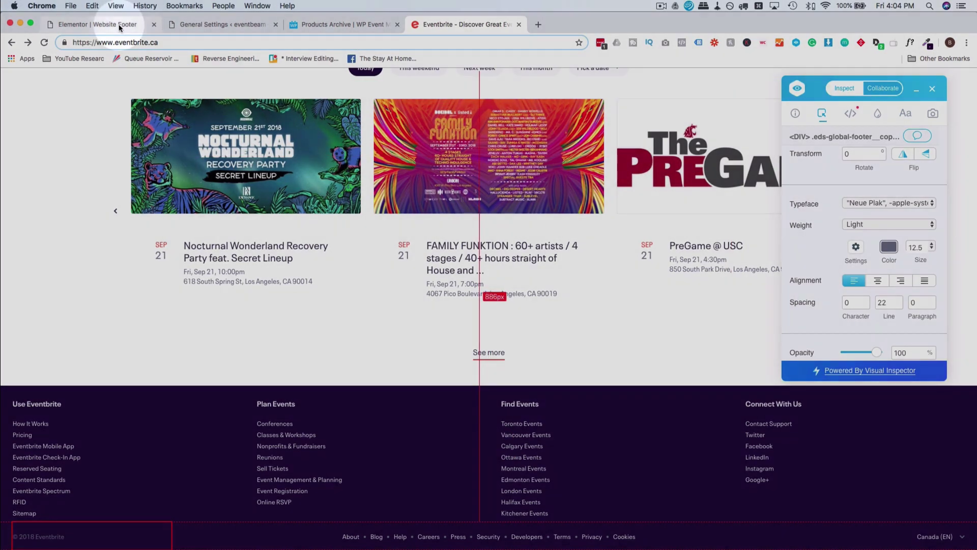
click(120, 27)
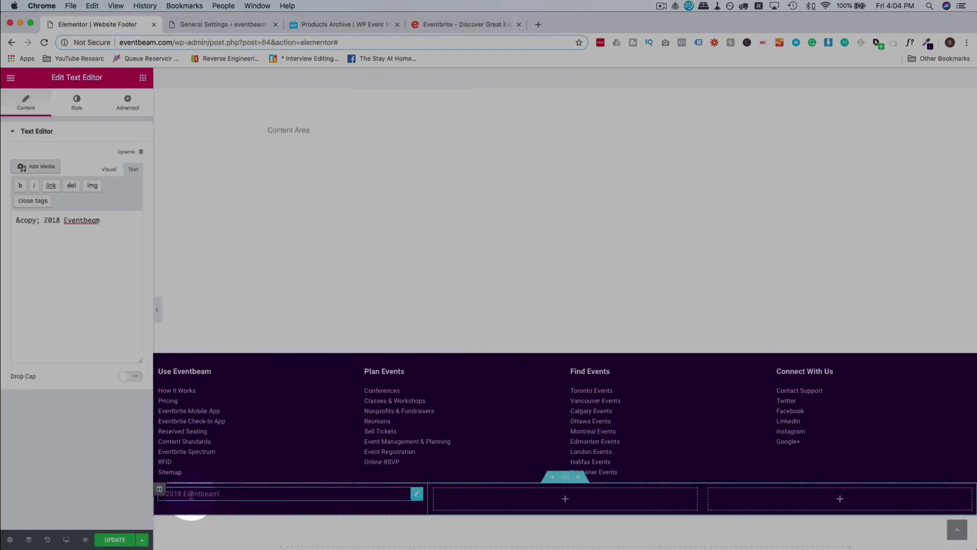
click(74, 104)
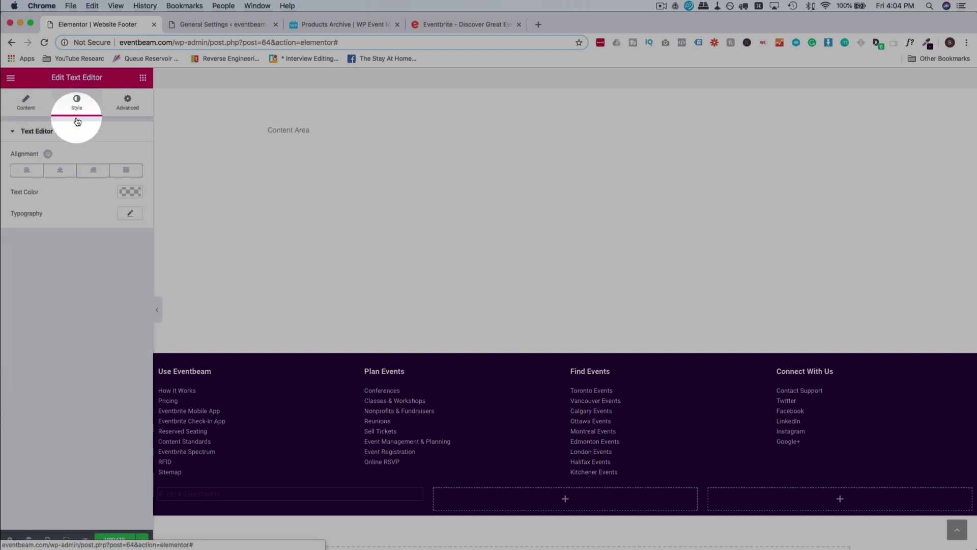
click(128, 193)
key(super+v)
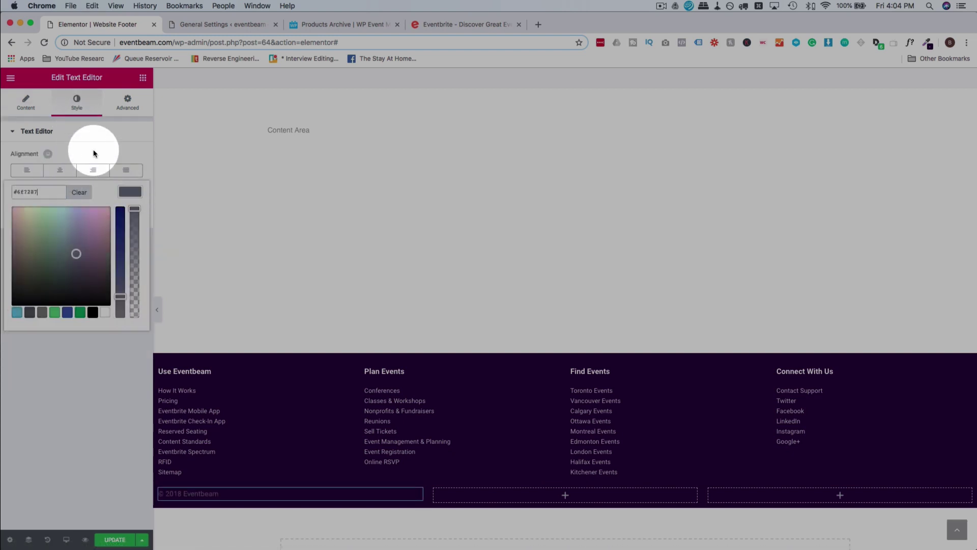
click(94, 153)
Set the copyright typography to Roboto, size 12.5, normal weight.
click(130, 215)
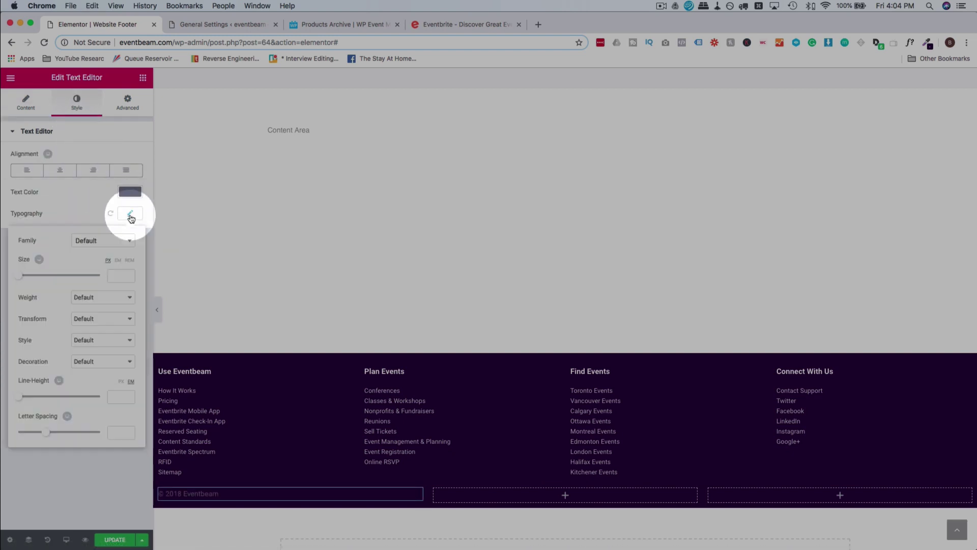
click(111, 241)
text(ro)
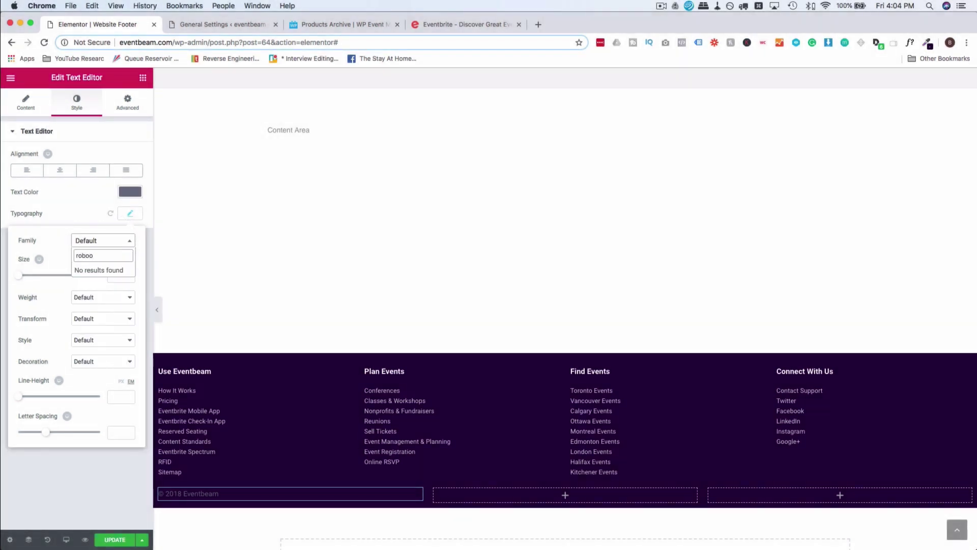
text(bot)
key(Return)
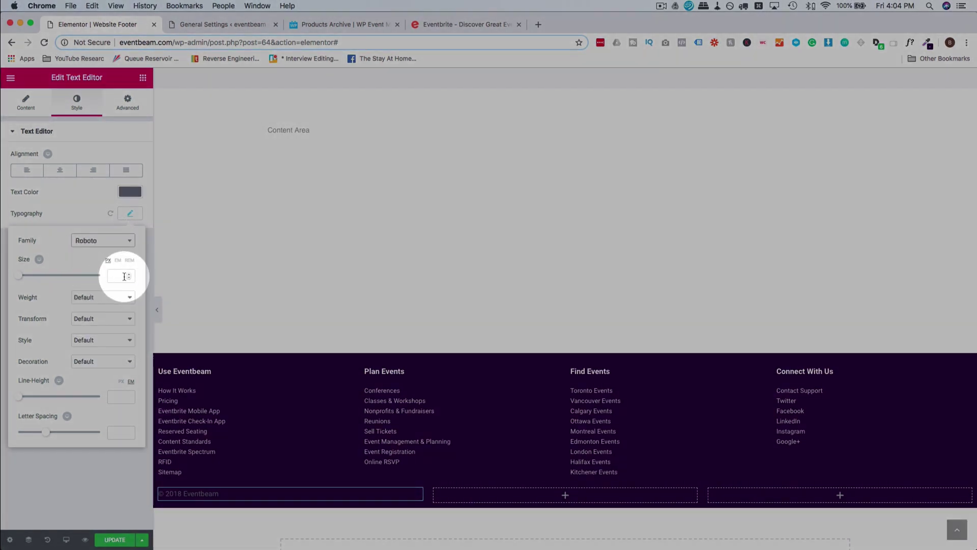
text(12.5)
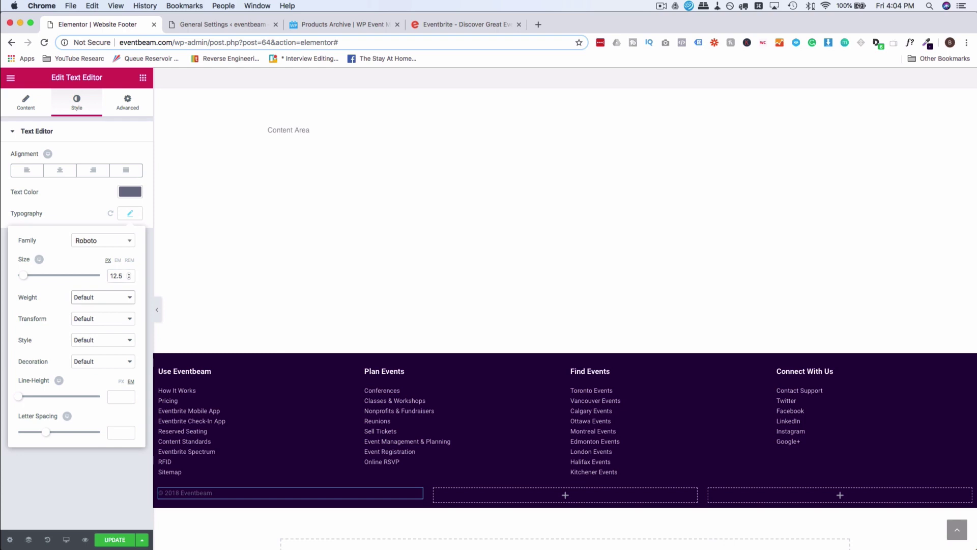
click(111, 301)
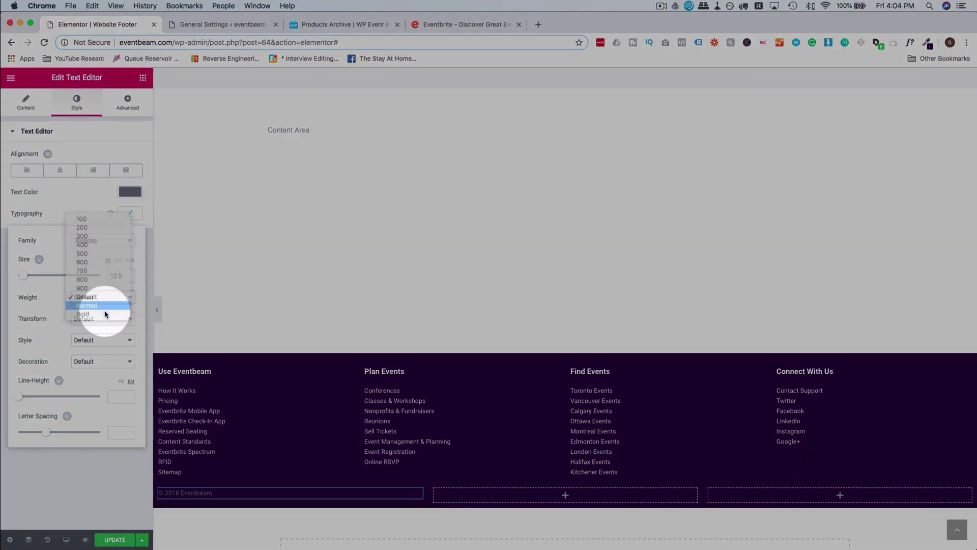
click(96, 487)
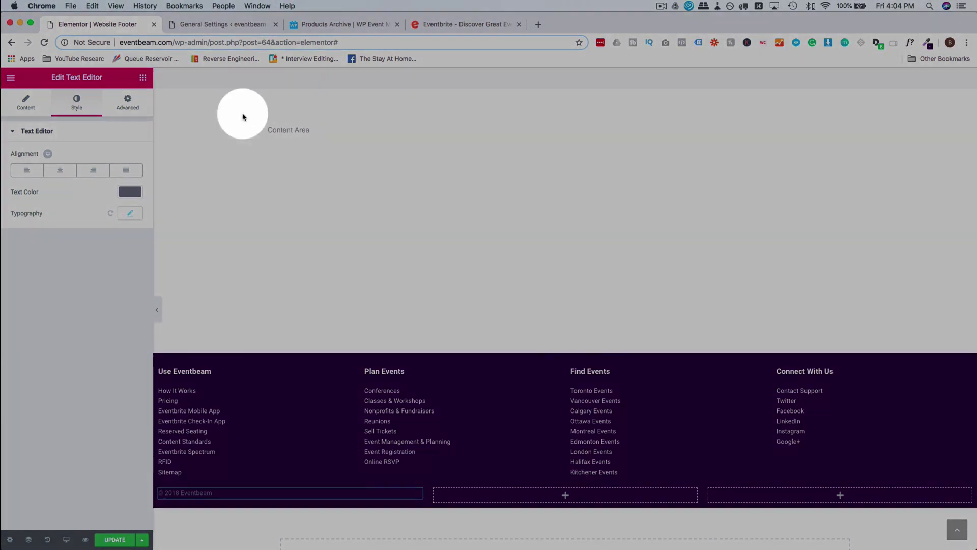
click(449, 23)
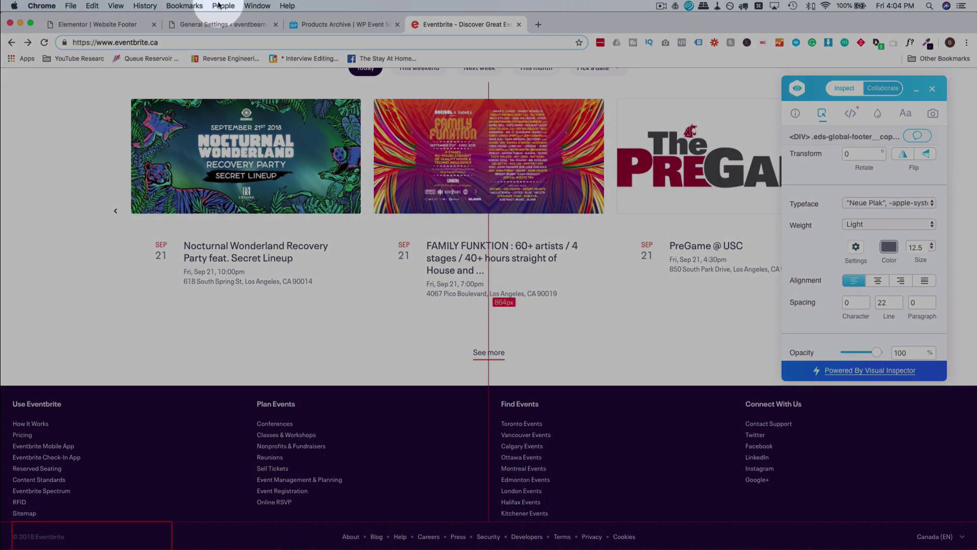
click(122, 25)
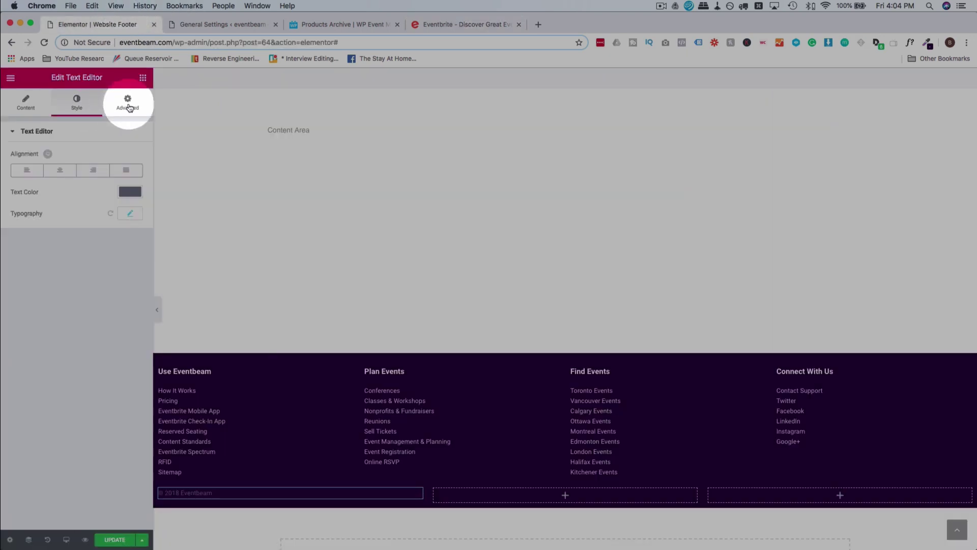
Add a Nav Menu widget to the middle bottom column and set its alignment to Stretch.
click(143, 79)
drag(113, 224, 506, 500)
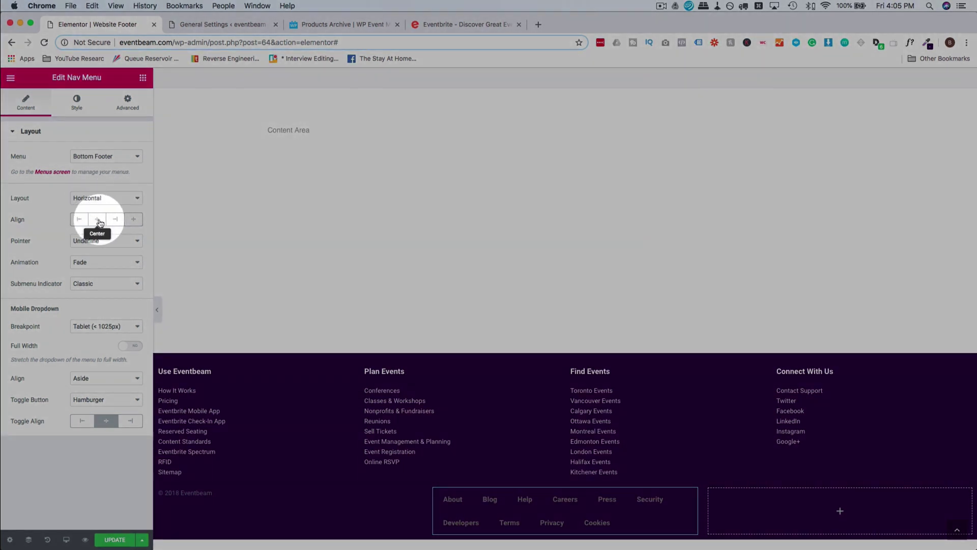
click(98, 220)
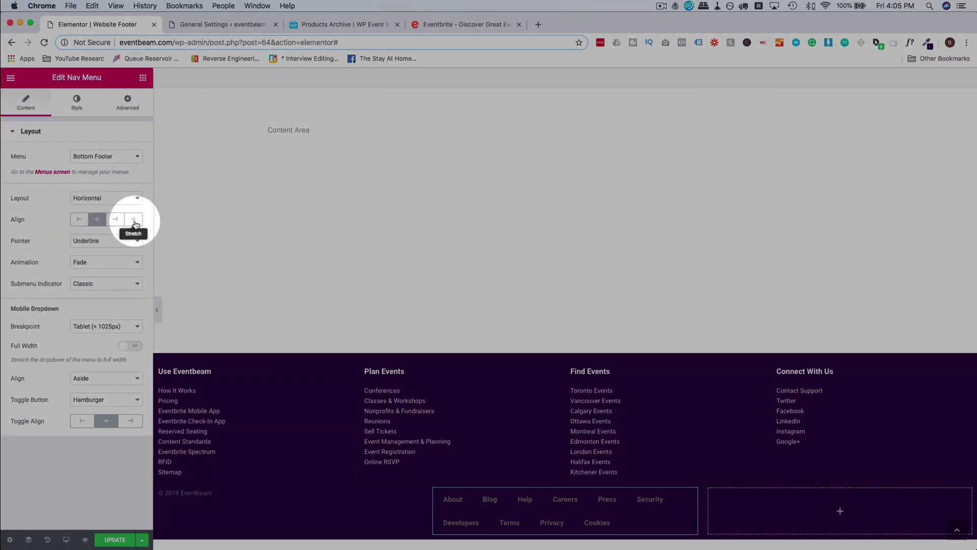
click(134, 220)
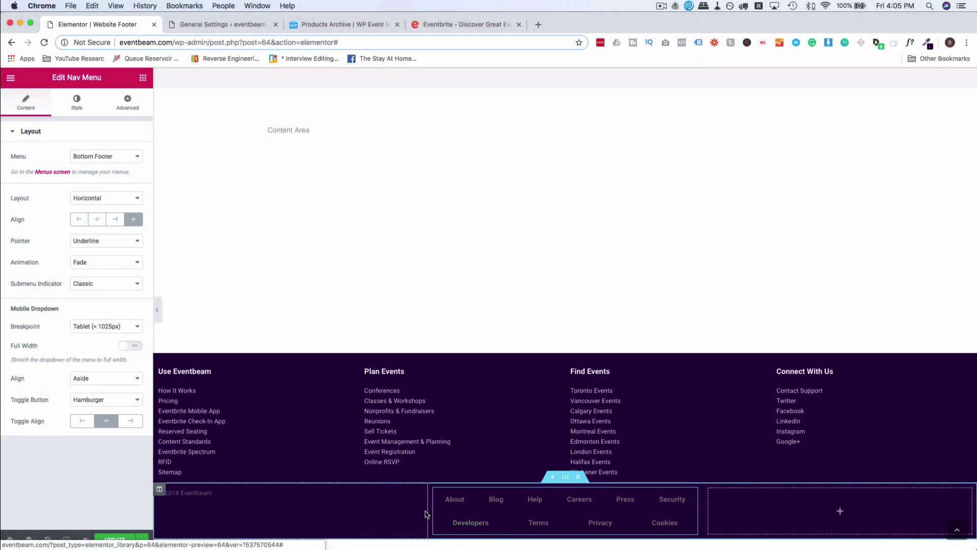
Drag the column dividers to widen the middle menu column on both sides.
drag(427, 511, 224, 505)
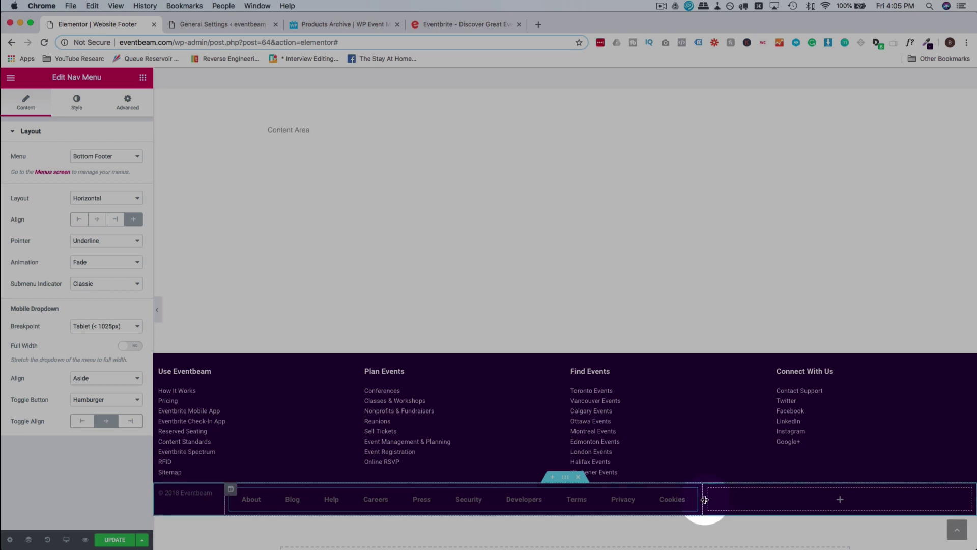
drag(702, 502, 817, 499)
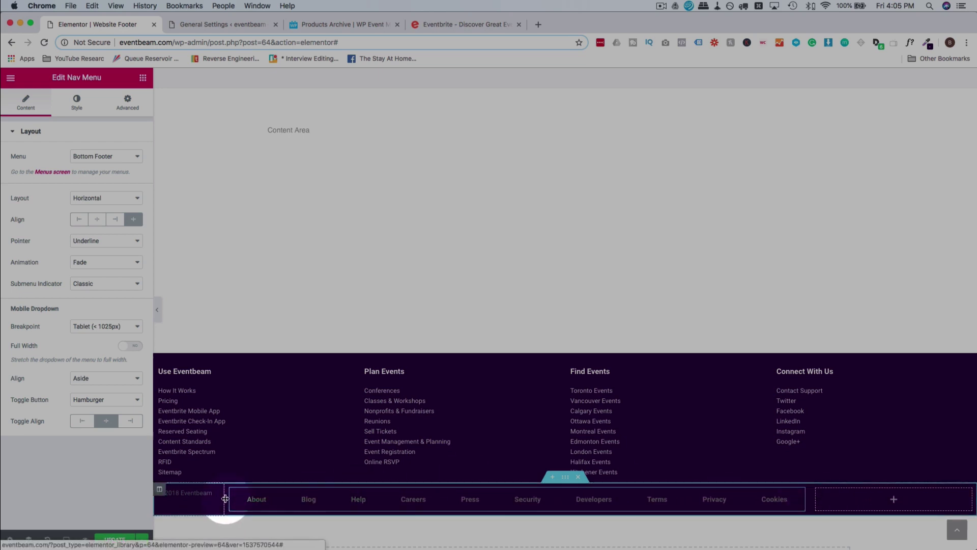
drag(225, 498, 275, 499)
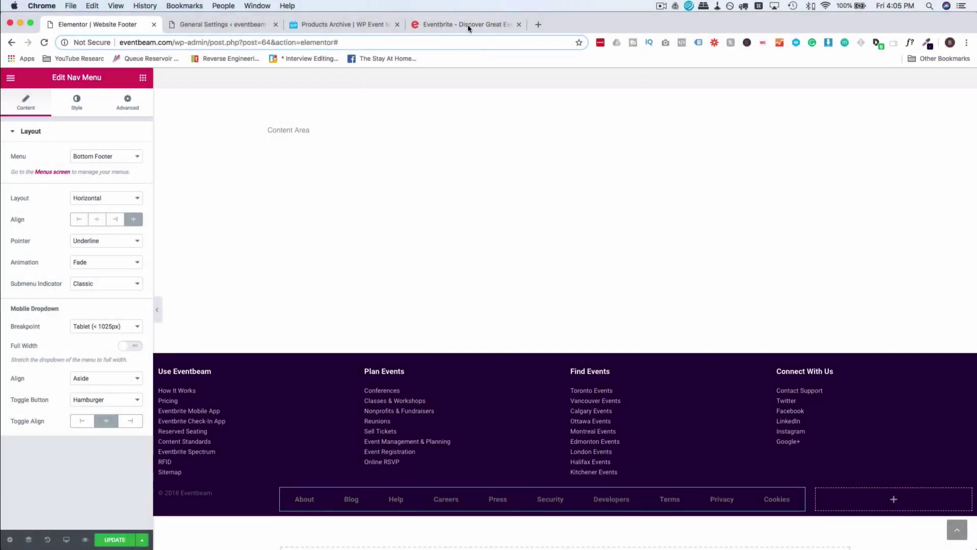
Copy the Use Eventbeam link list's styling and paste it onto the bottom link menu.
click(469, 25)
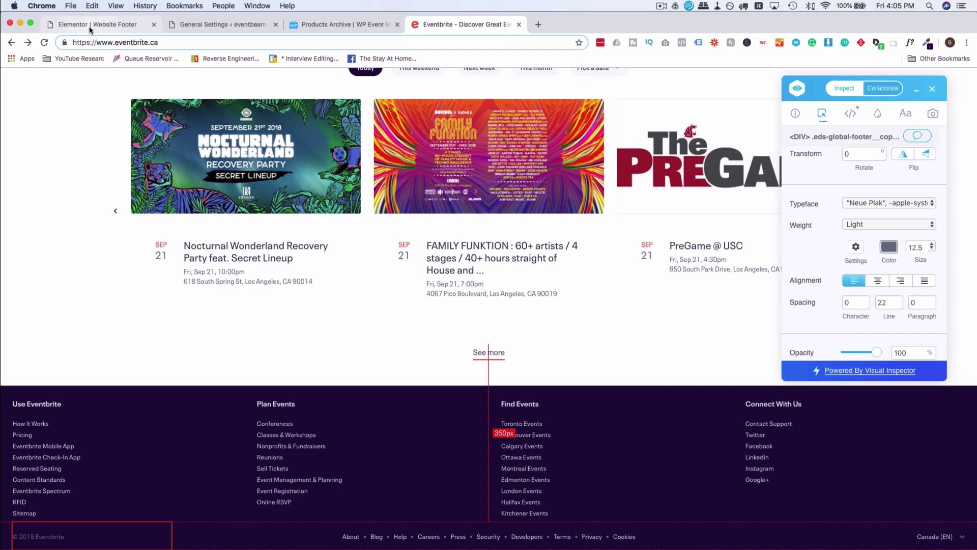
click(89, 26)
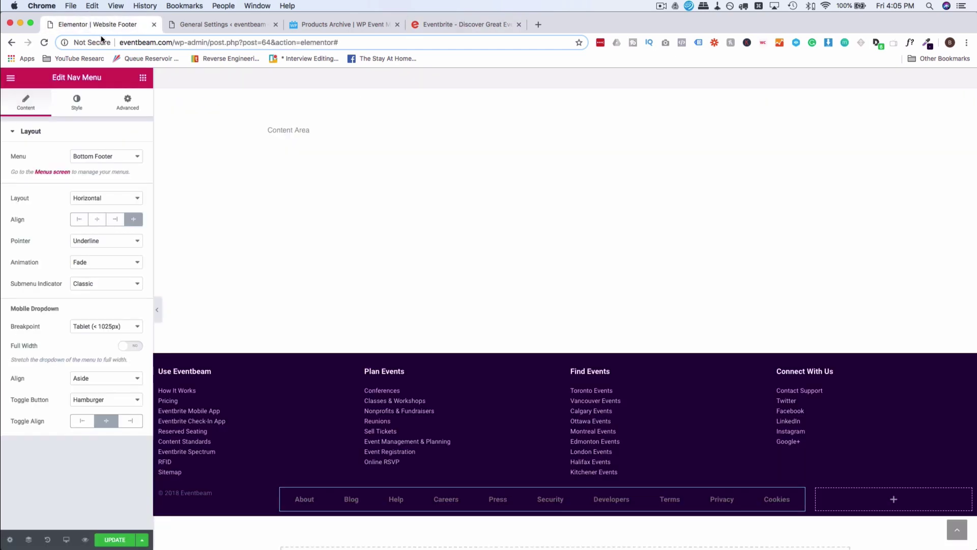
right_click(216, 398)
click(245, 438)
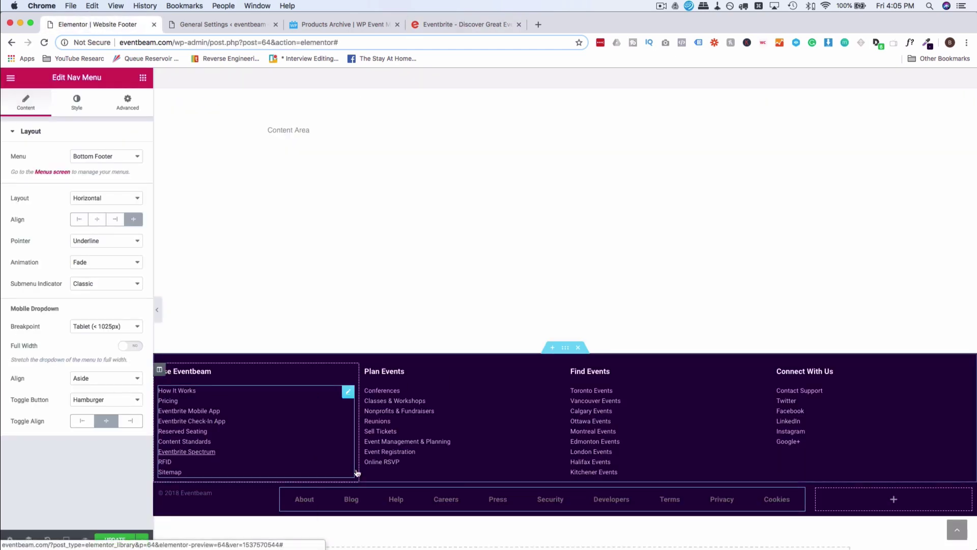
right_click(415, 500)
click(450, 465)
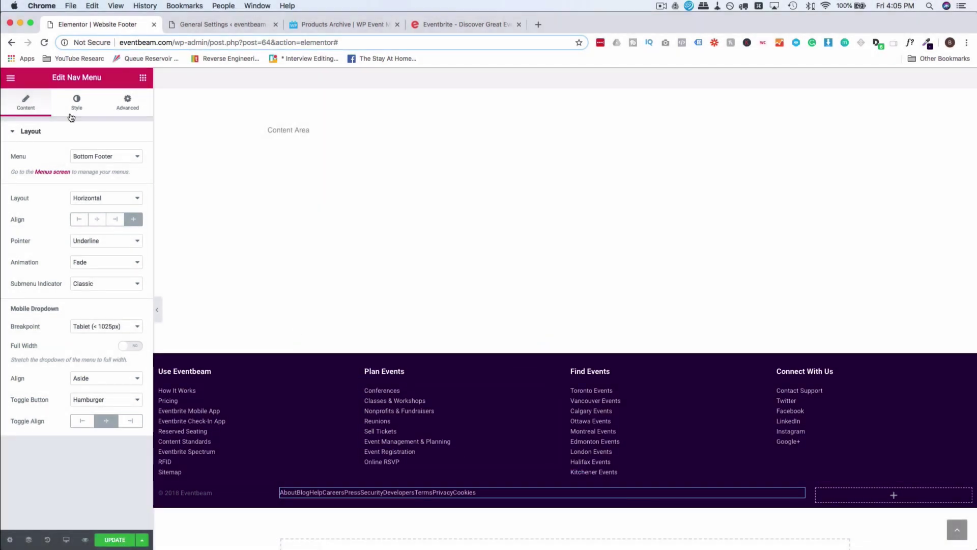
Set the bottom menu's horizontal padding to 23 and widen the copyright column to narrow the menu.
click(76, 104)
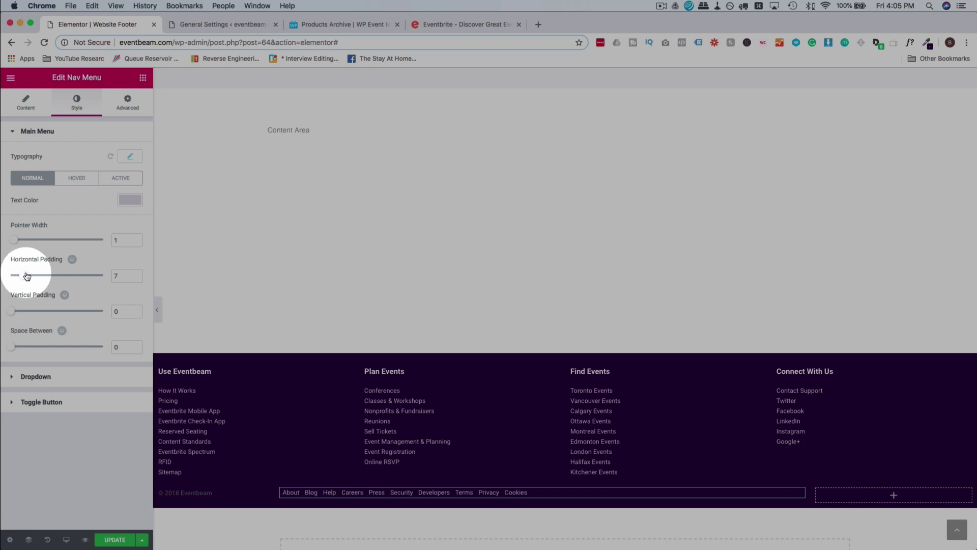
drag(28, 276, 52, 276)
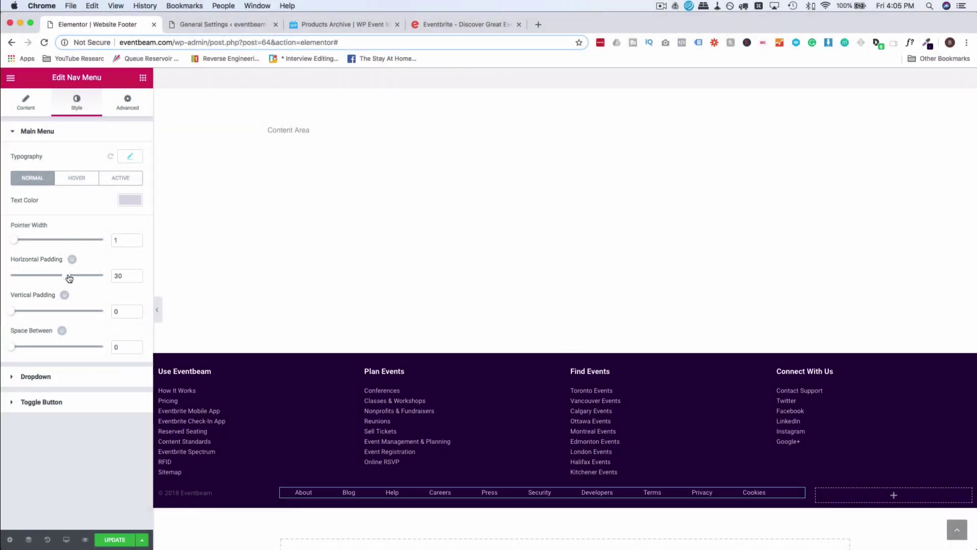
click(32, 106)
drag(275, 495, 313, 497)
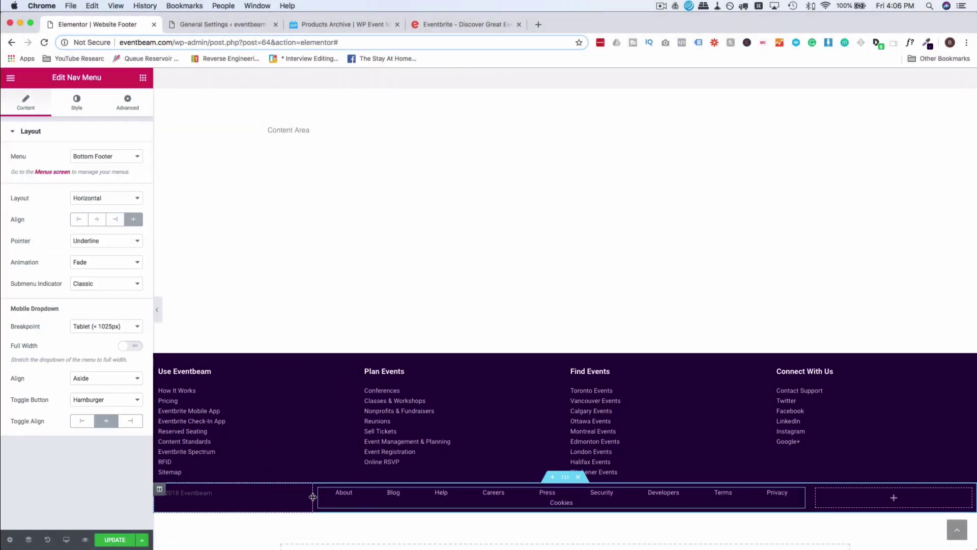
click(77, 102)
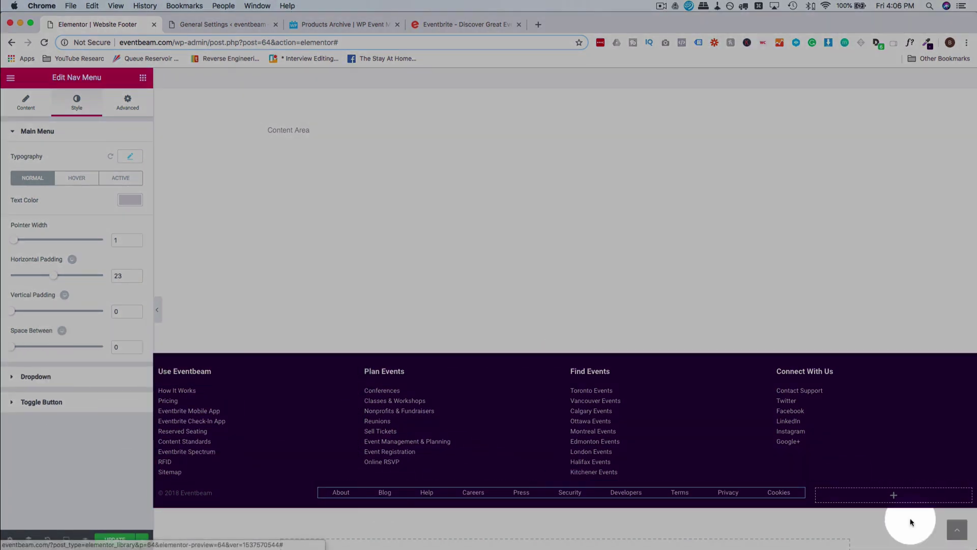
Look over the country selector in the Eventbrite reference footer.
click(435, 33)
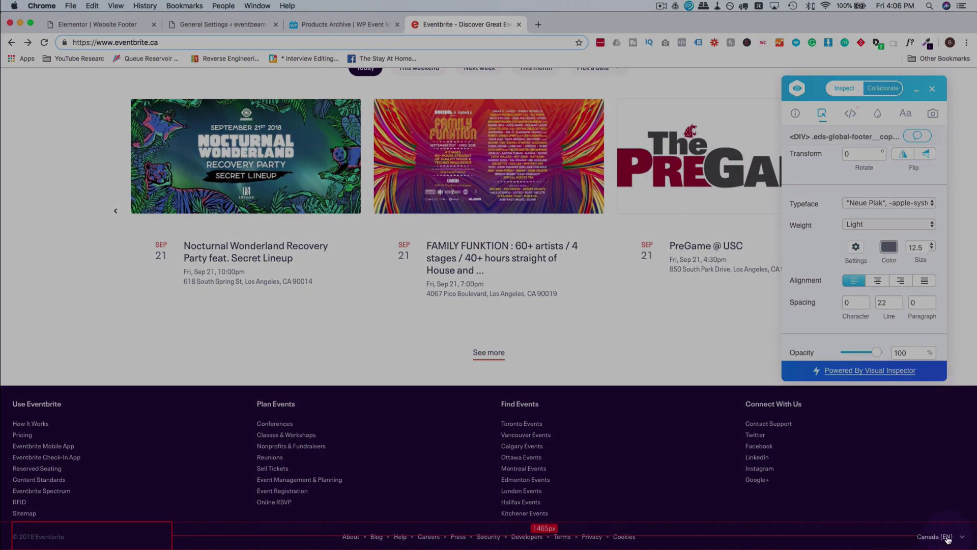
click(963, 537)
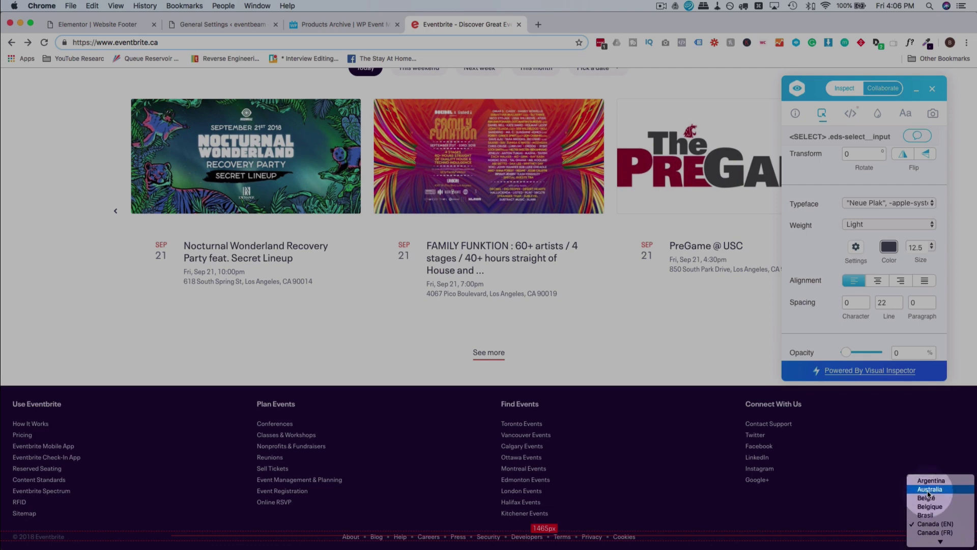
scroll(928, 493, down, 5)
click(890, 528)
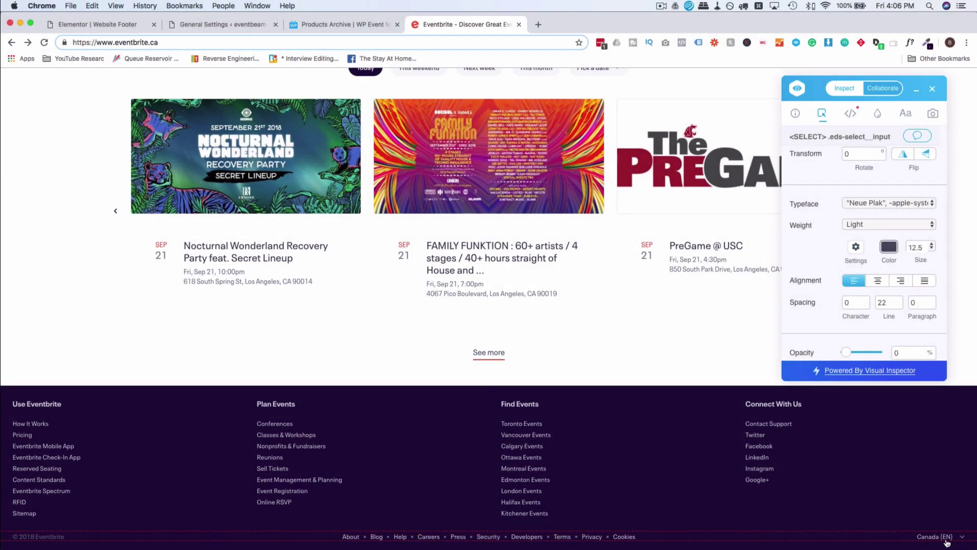
click(947, 543)
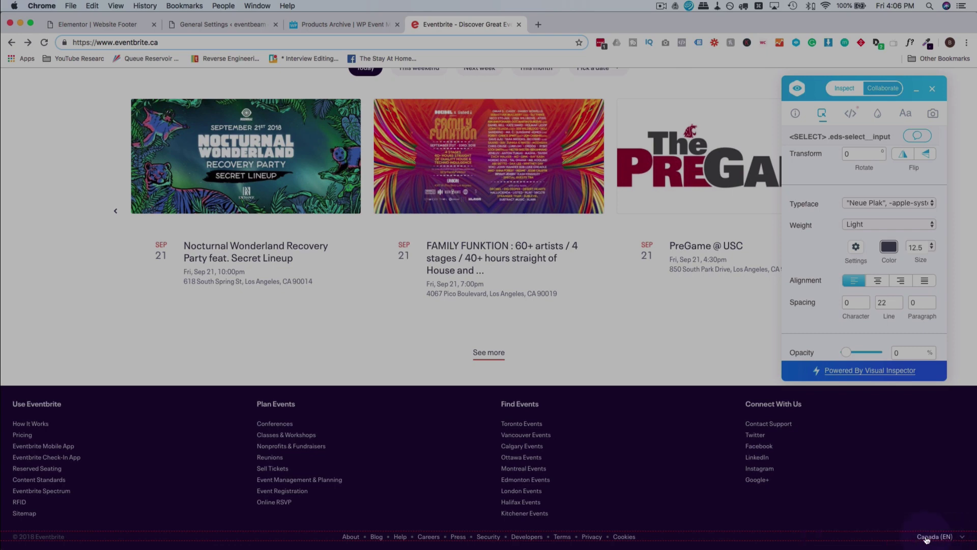
click(89, 24)
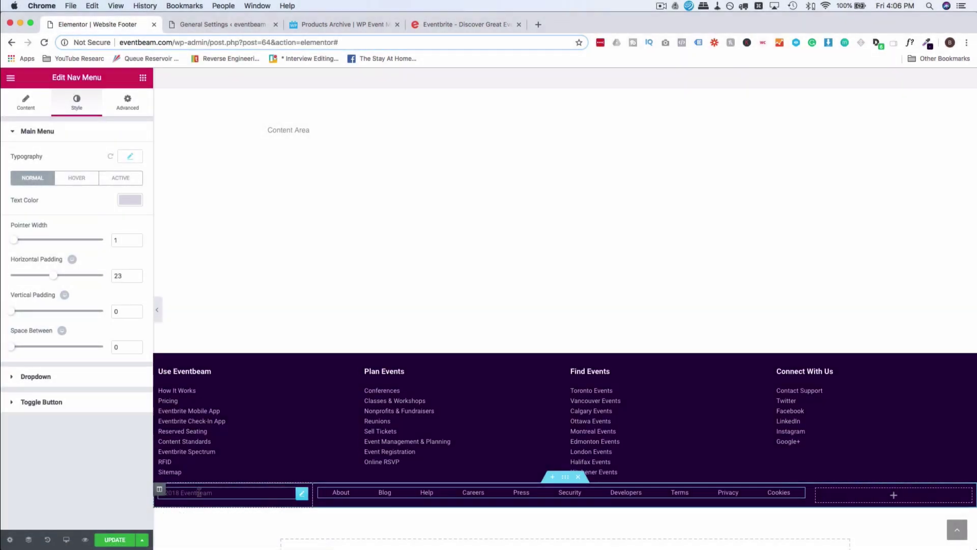
Duplicate the copyright widget into the empty right column, change its text to 'Translate', and right-align it.
right_click(199, 493)
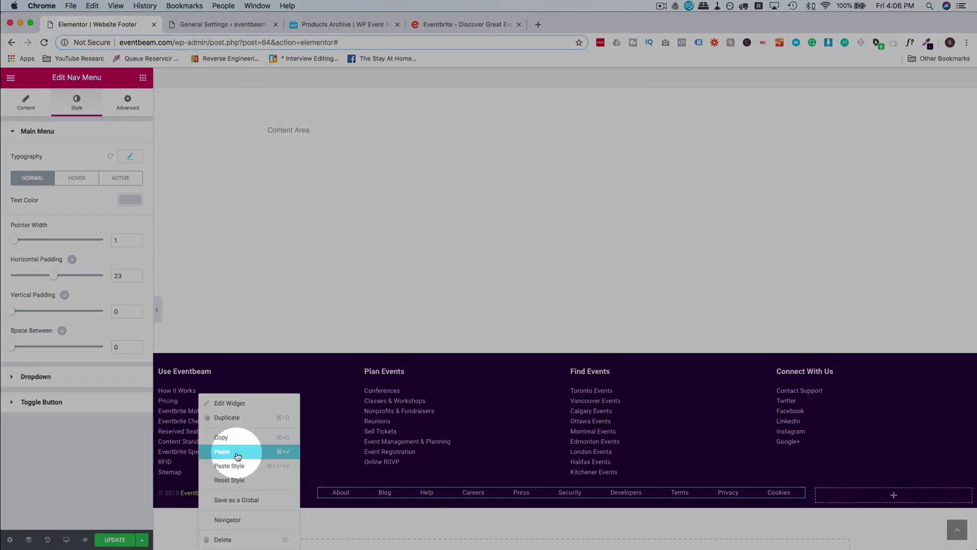
click(237, 456)
right_click(891, 501)
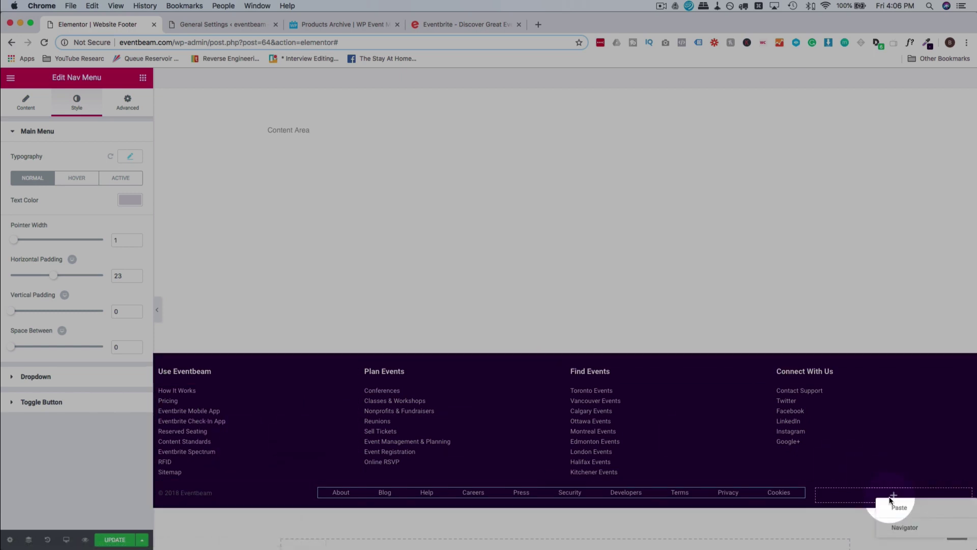
click(905, 509)
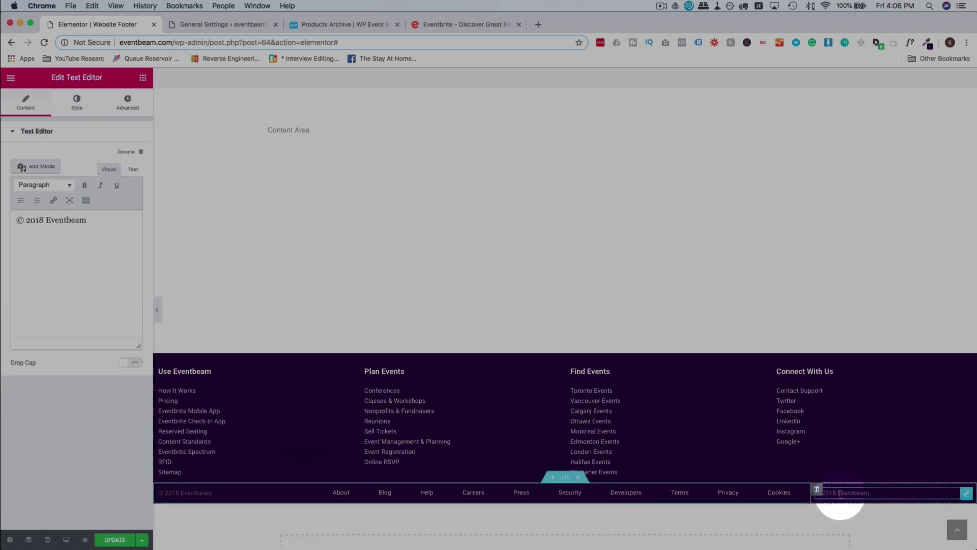
click(840, 494)
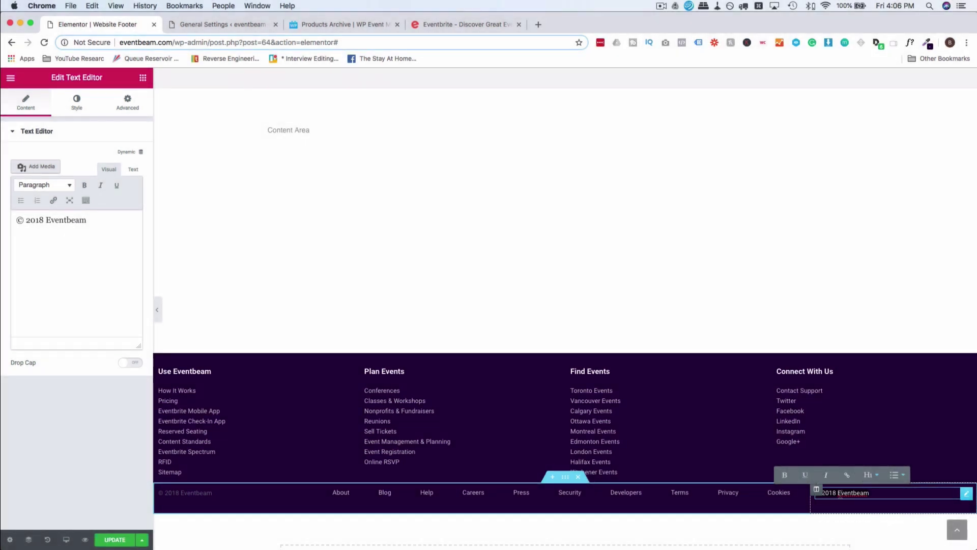
text(Translate)
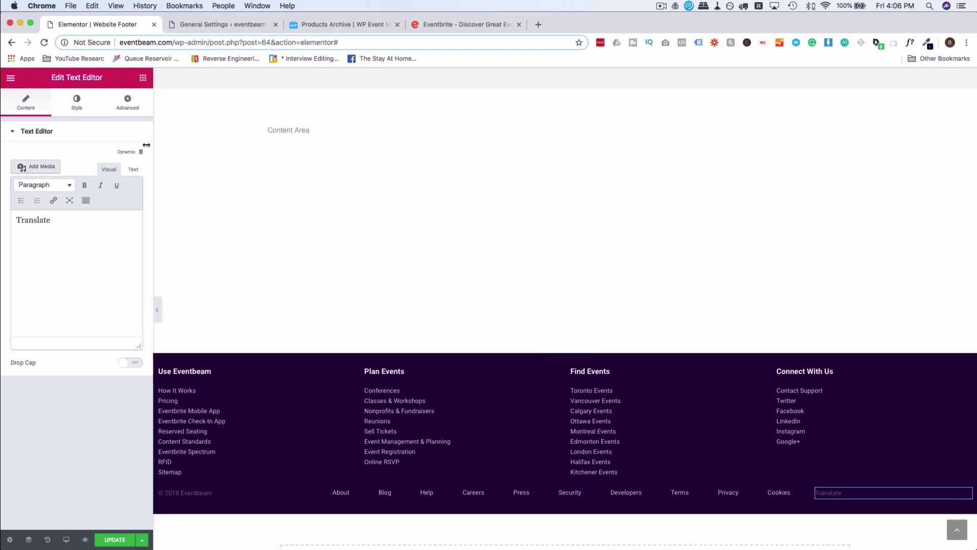
click(88, 111)
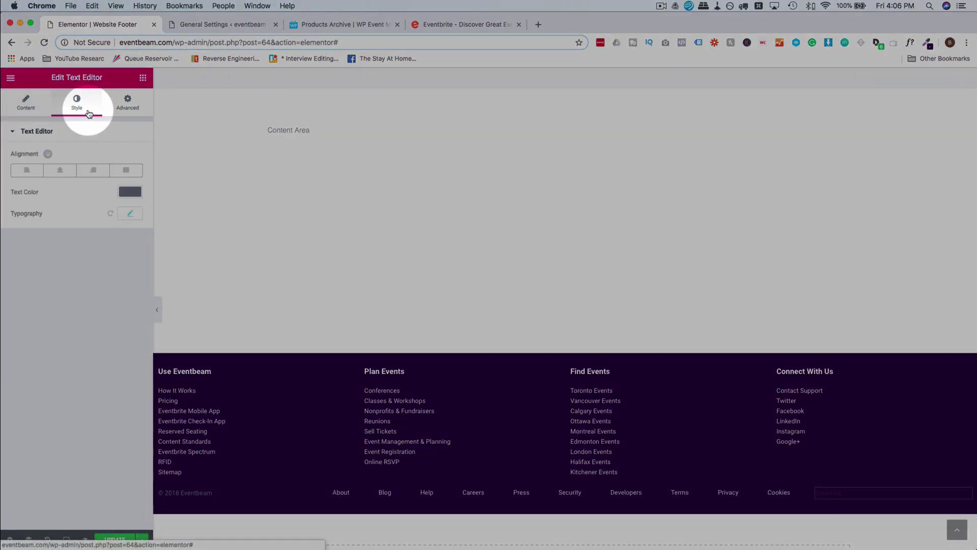
click(100, 173)
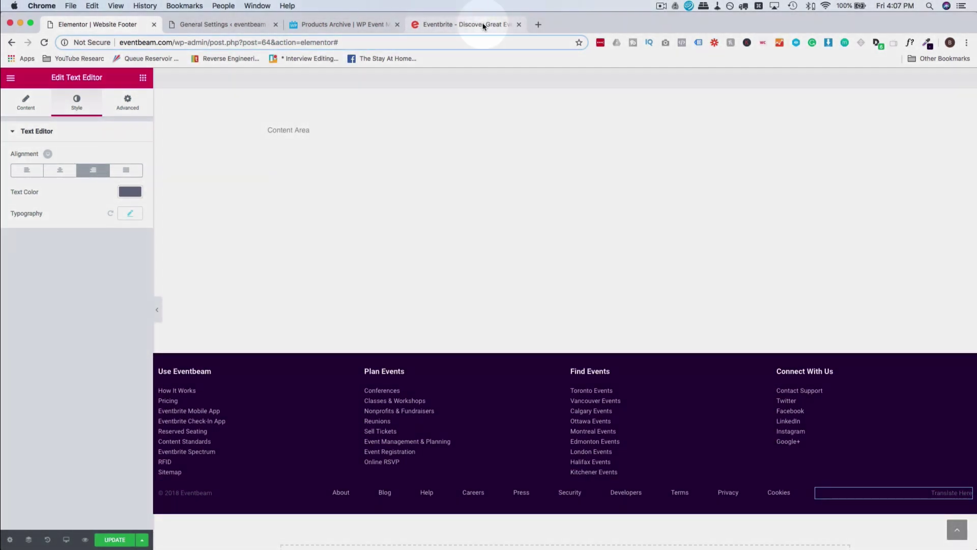
Make the Translate text white.
click(470, 24)
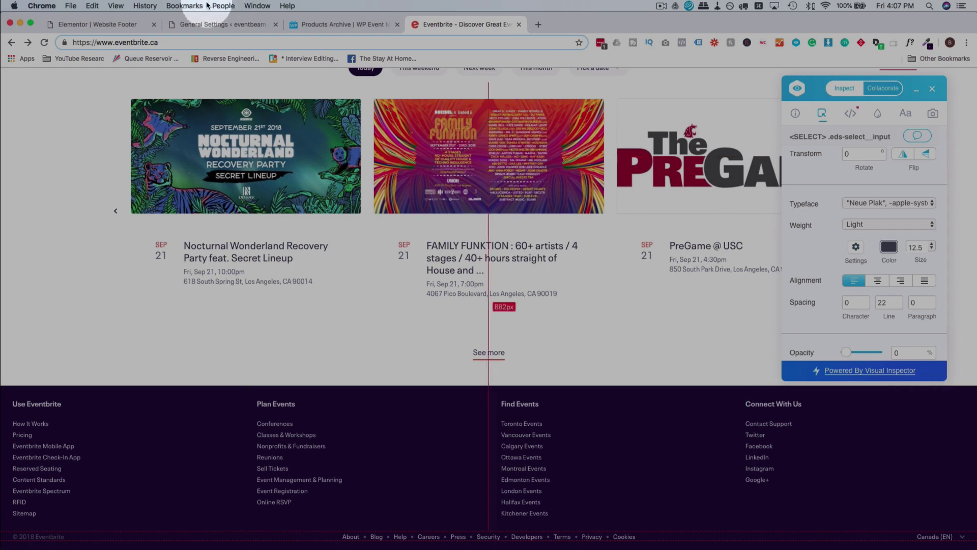
click(117, 24)
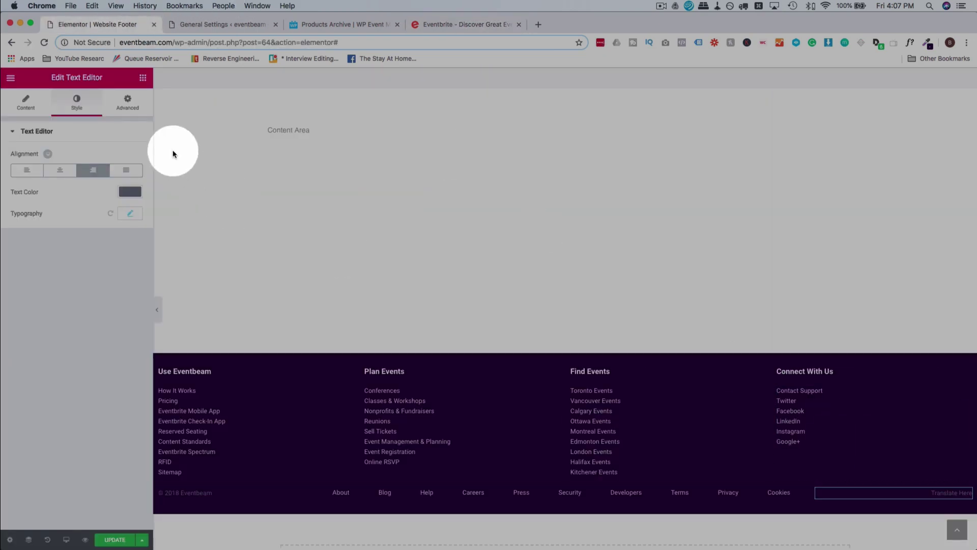
click(131, 192)
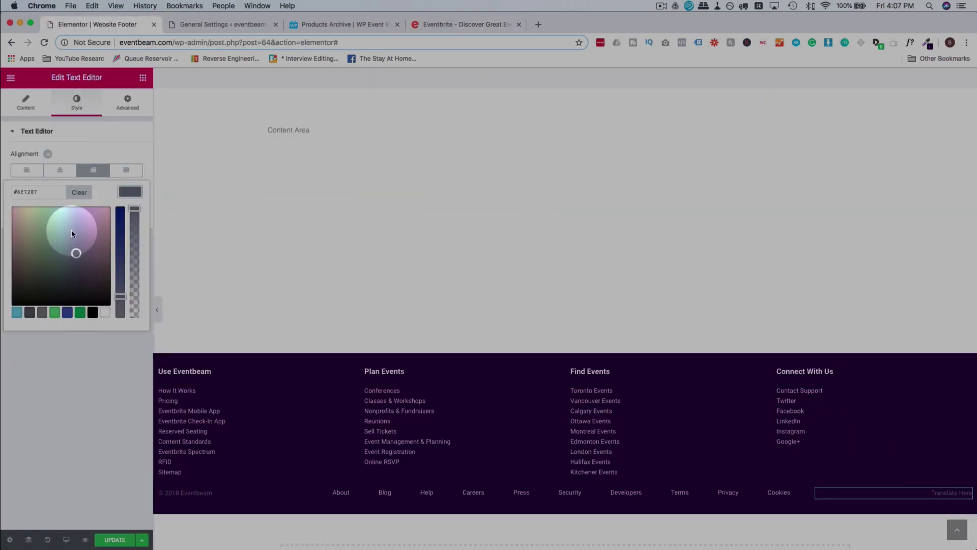
click(105, 314)
click(94, 389)
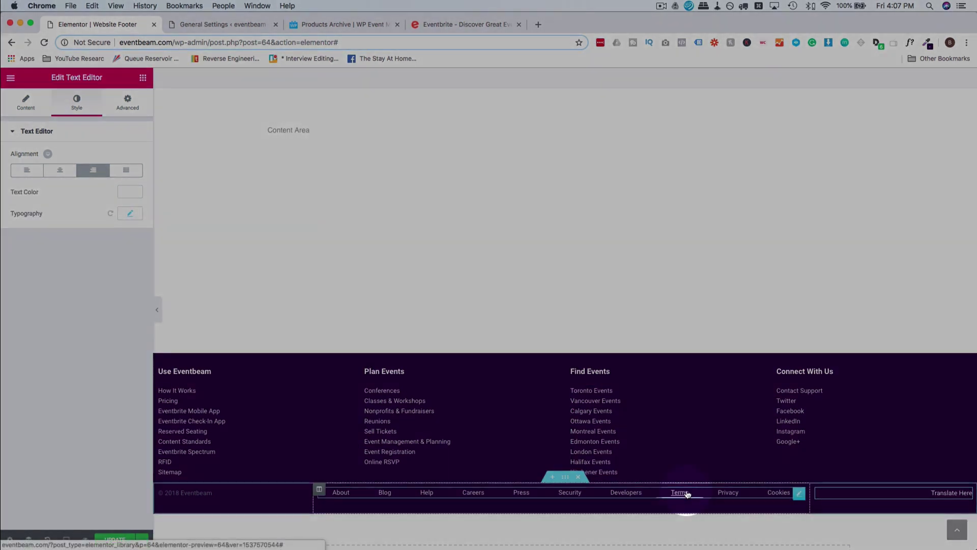
Give the Translate text the link menu's lavender colour #dbdae3.
click(682, 493)
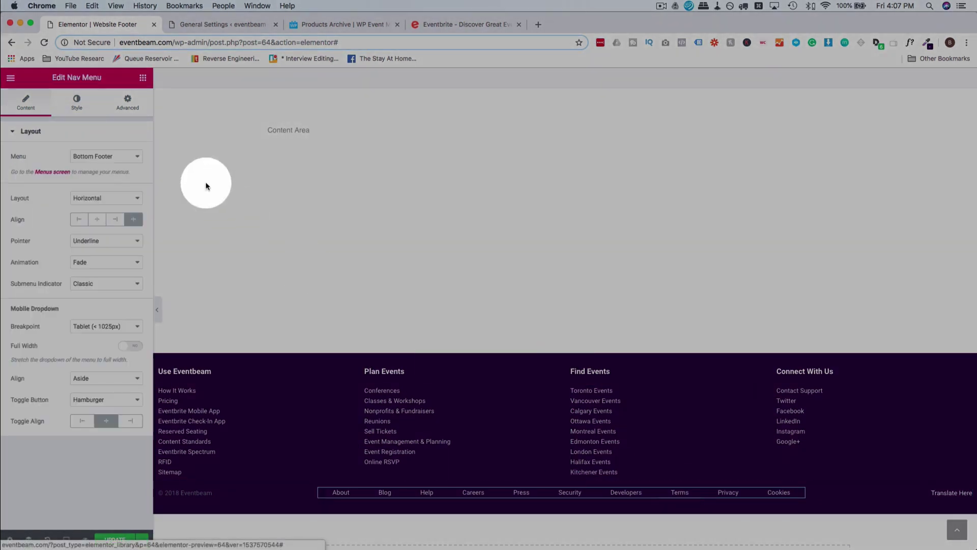
click(78, 104)
click(127, 200)
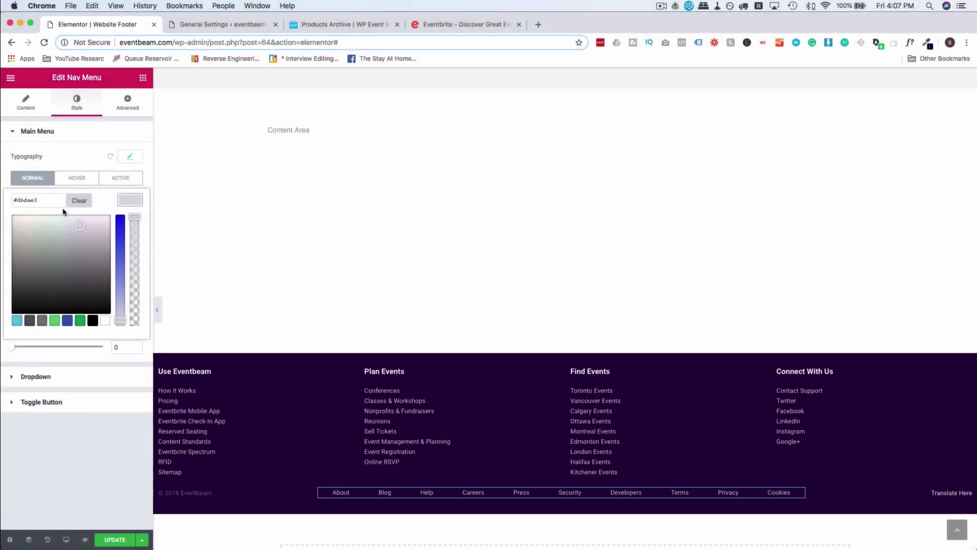
click(951, 492)
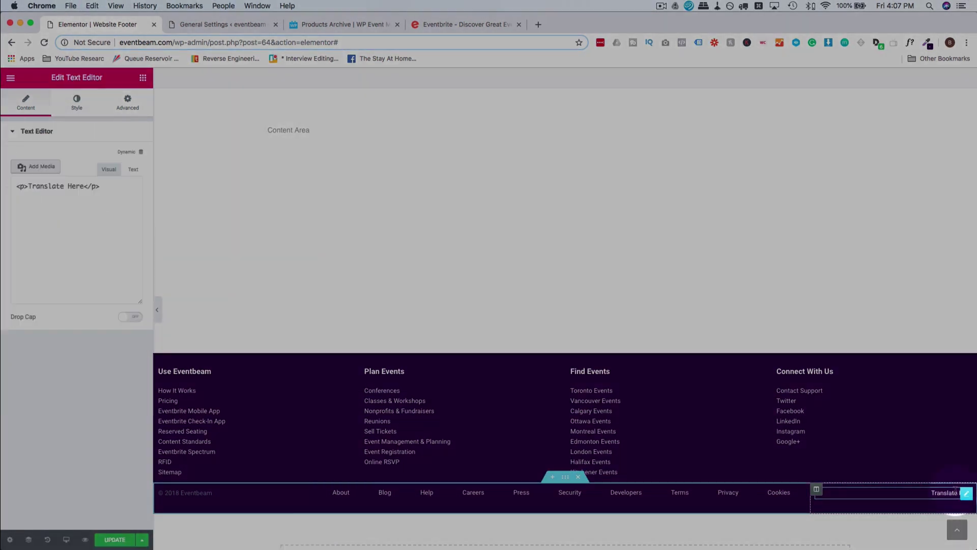
click(85, 104)
click(132, 192)
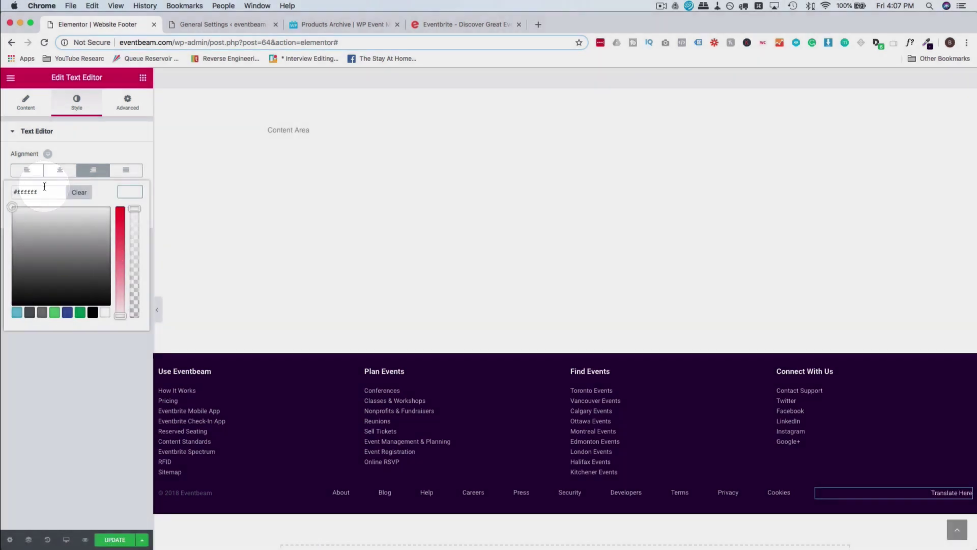
triple_click(44, 186)
text(#dbdae3)
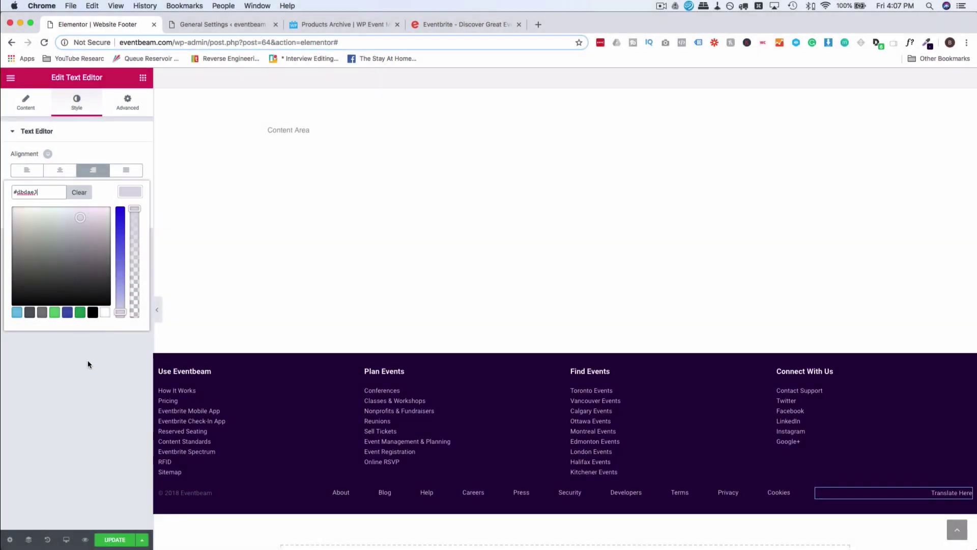
click(88, 360)
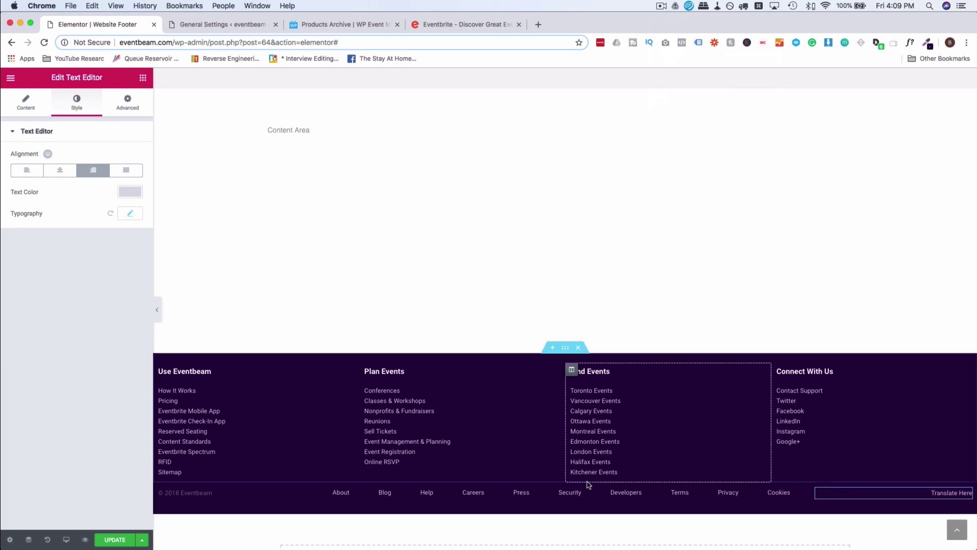
Set the bottom menu links' hover pointer to None, removing the underline.
click(345, 500)
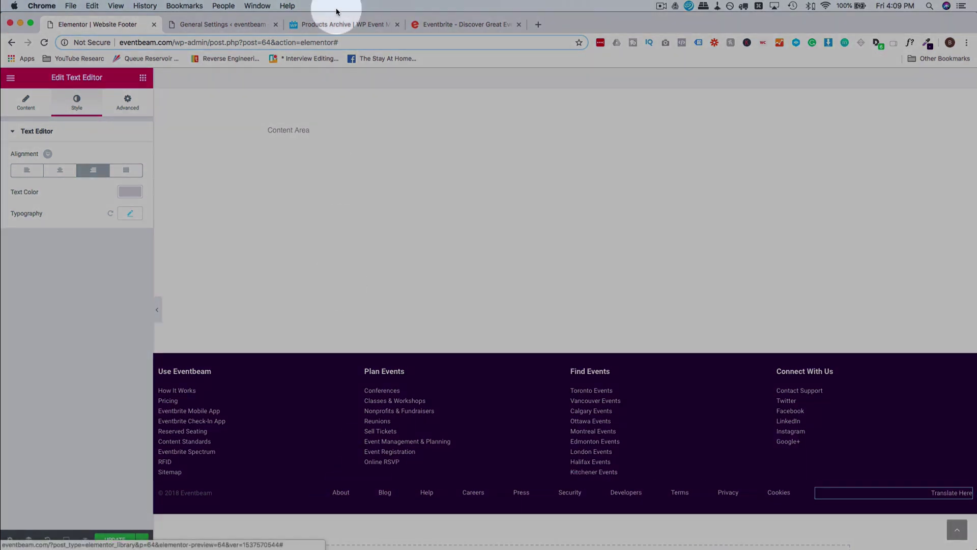
click(253, 24)
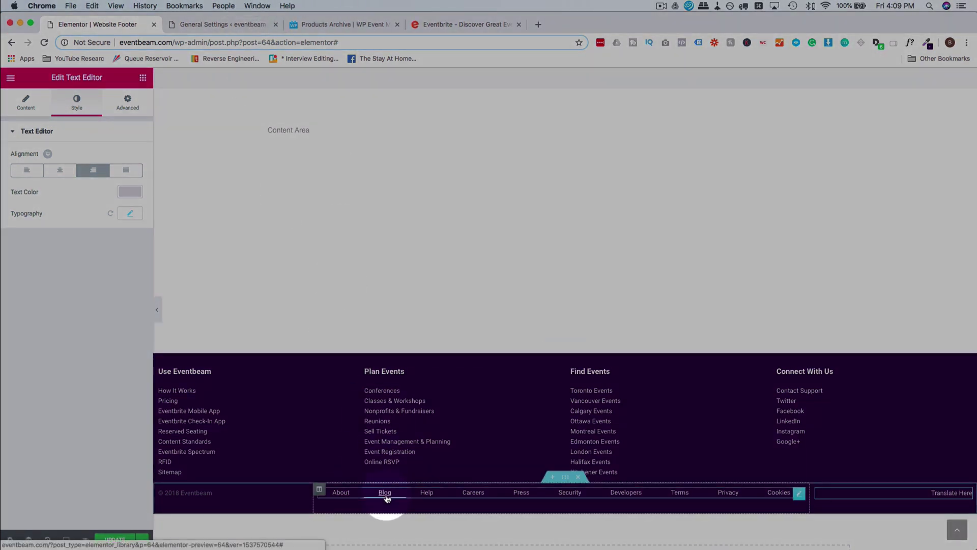
click(353, 501)
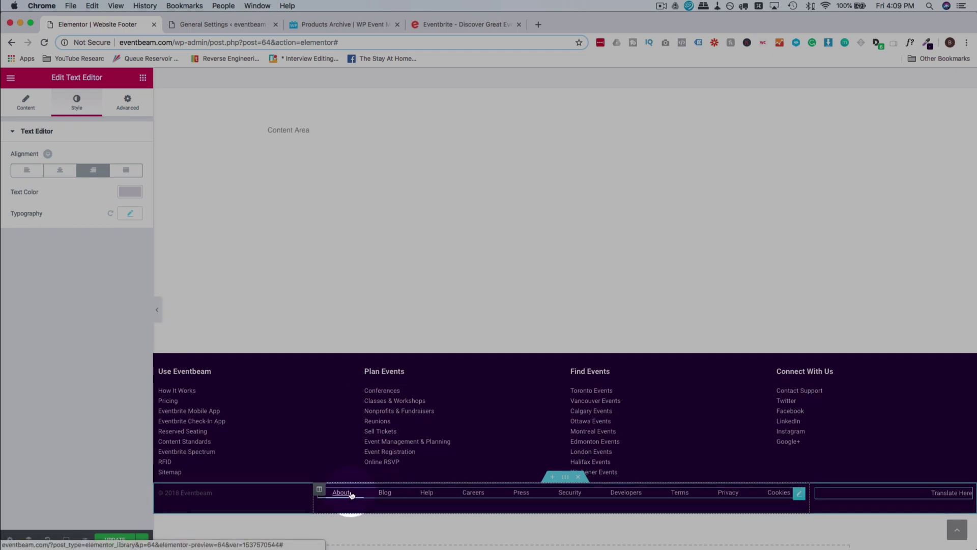
click(363, 496)
click(135, 241)
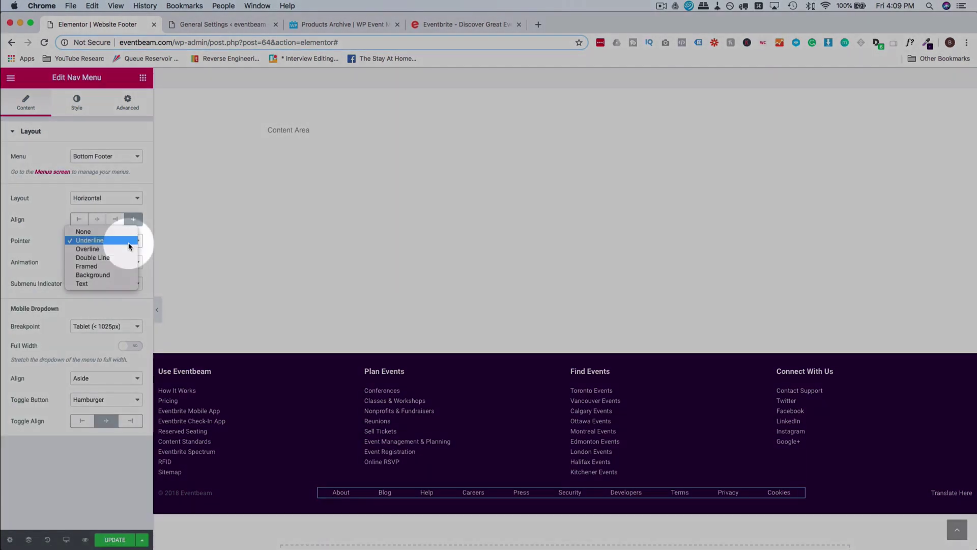
click(110, 232)
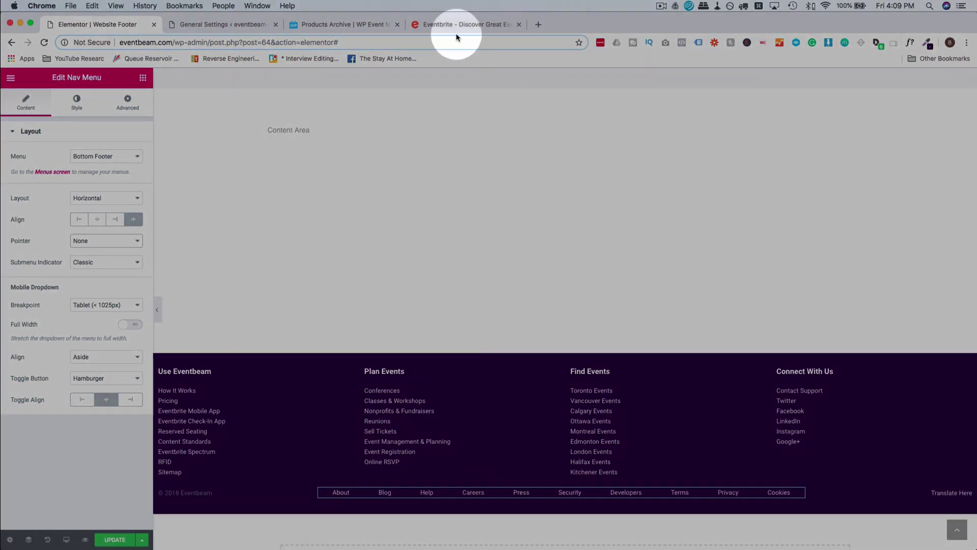
click(459, 23)
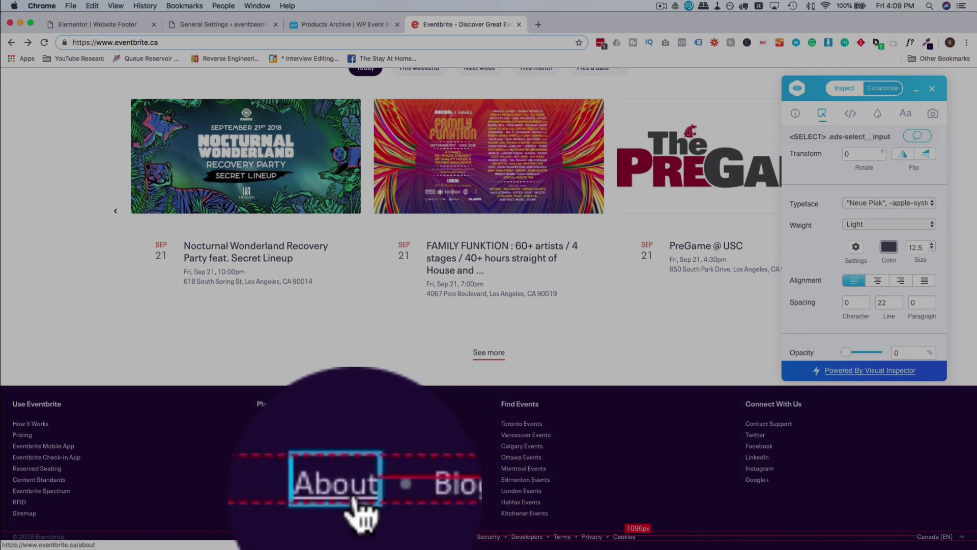
Inspect Eventbrite's footer About link and copy its ::after bullet style rule.
right_click(354, 537)
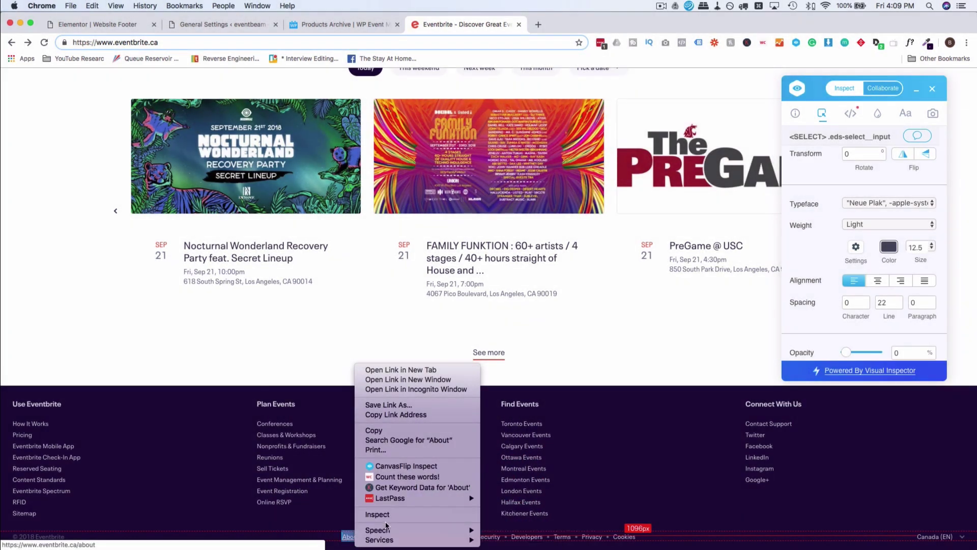
click(391, 516)
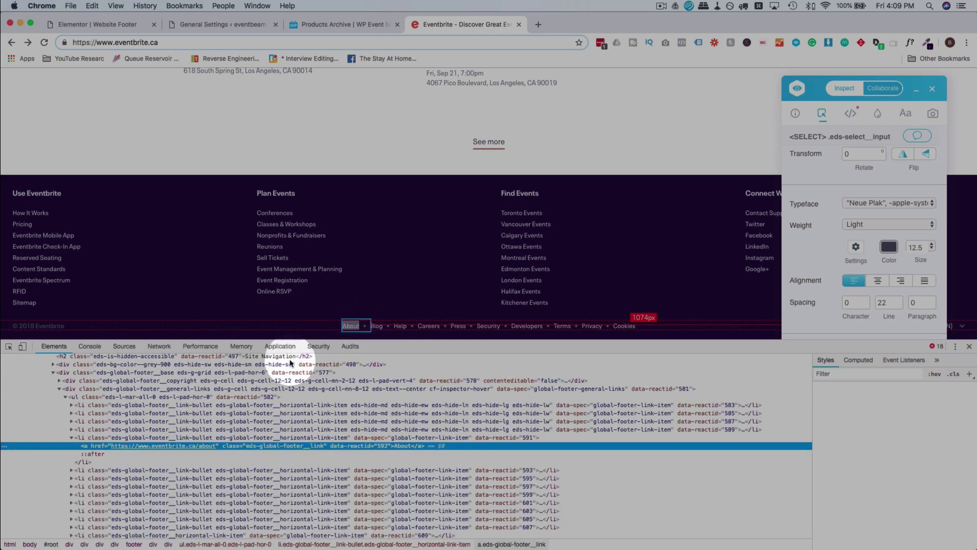
click(95, 455)
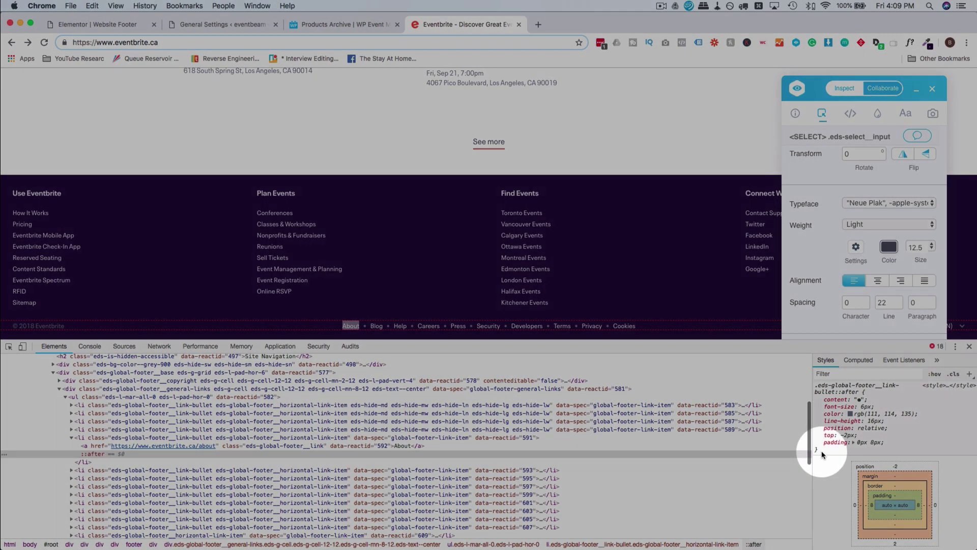
drag(822, 451, 816, 385)
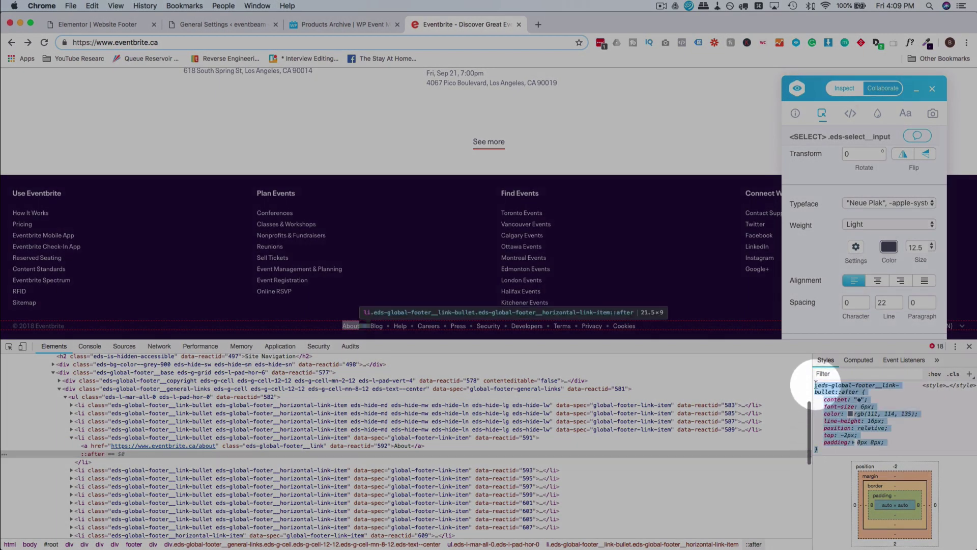
click(72, 437)
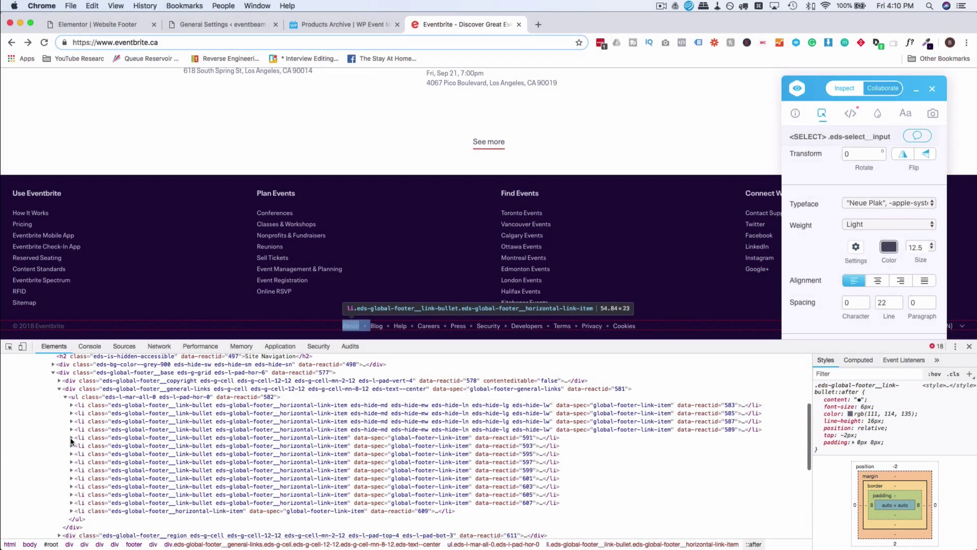
click(72, 437)
click(93, 453)
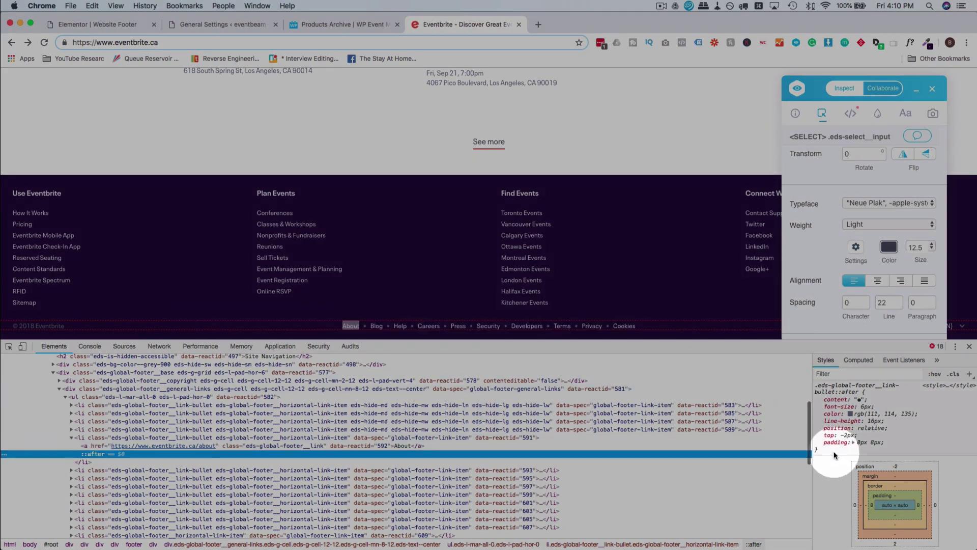
drag(834, 451, 816, 387)
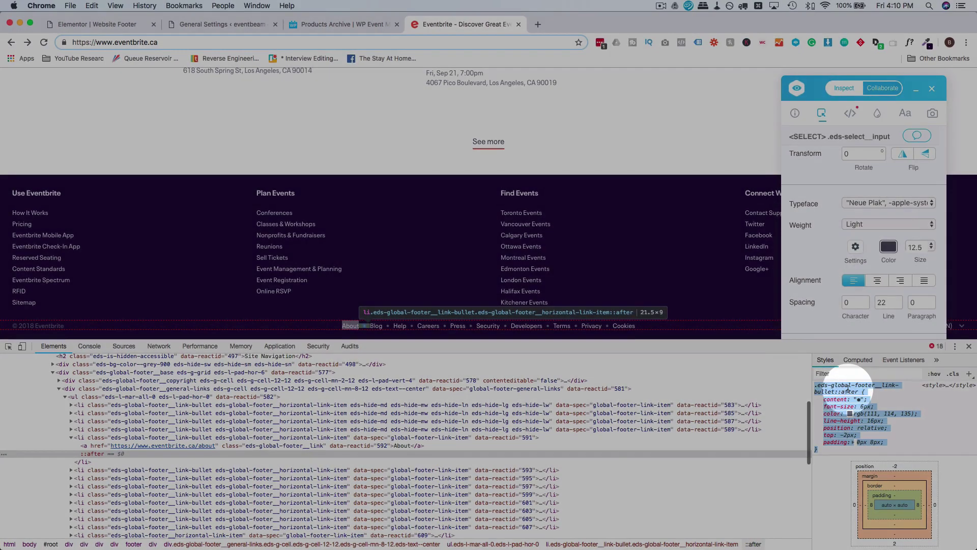
right_click(846, 389)
click(652, 409)
click(89, 24)
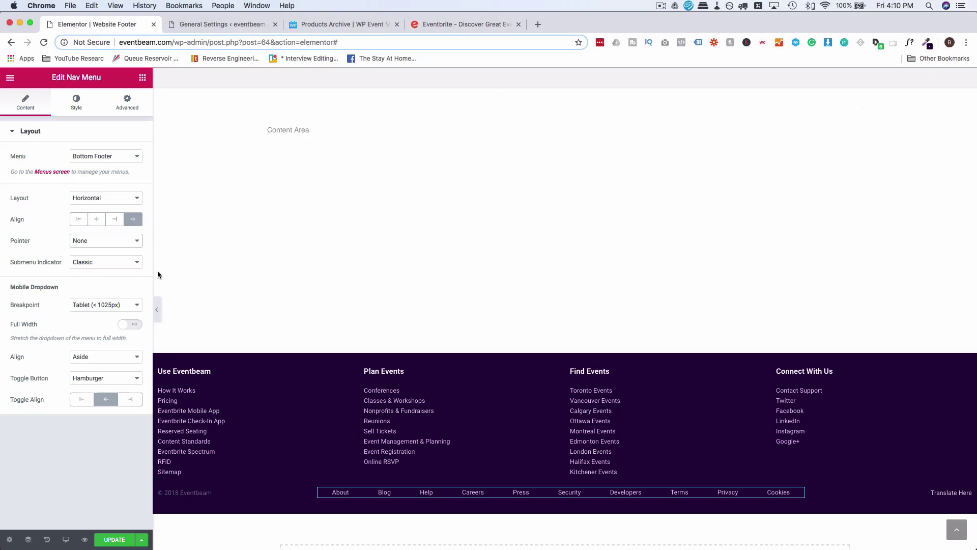
Paste the bullet rule into the menu's Custom CSS with its selector changed to a::after.
click(130, 105)
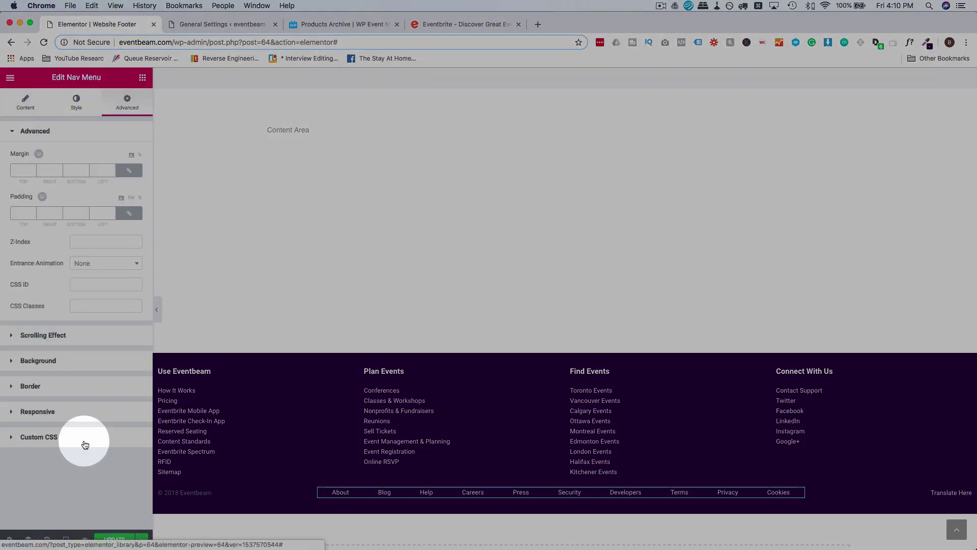
click(74, 441)
text(a:hover {text-decoration:underline;})
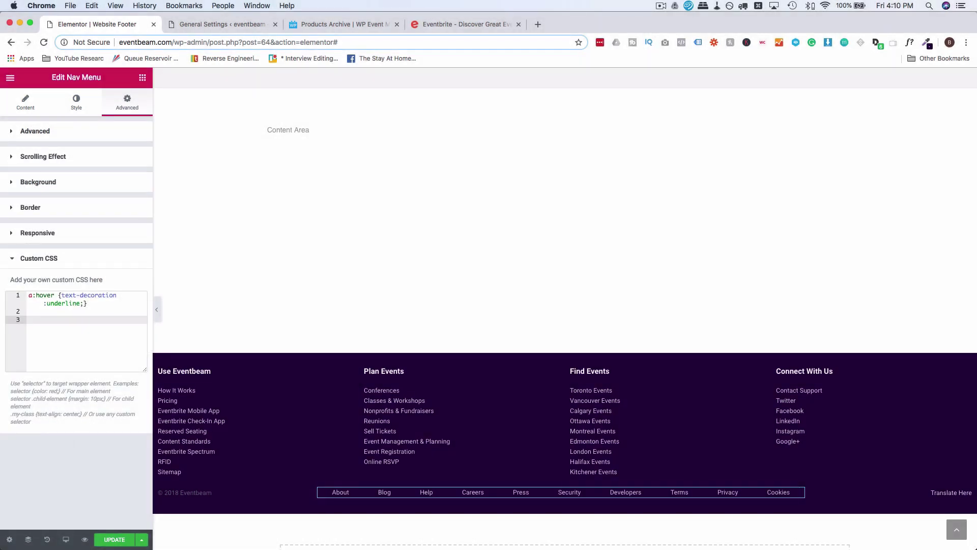
text(.eds-global-footer__link-bullet::after {     content: "•";     font-size: 6px;     color: rgb(111, 114, 135);     line-height: 16px;     position: relative;     top: -2px;     padding: 0px 8px; })
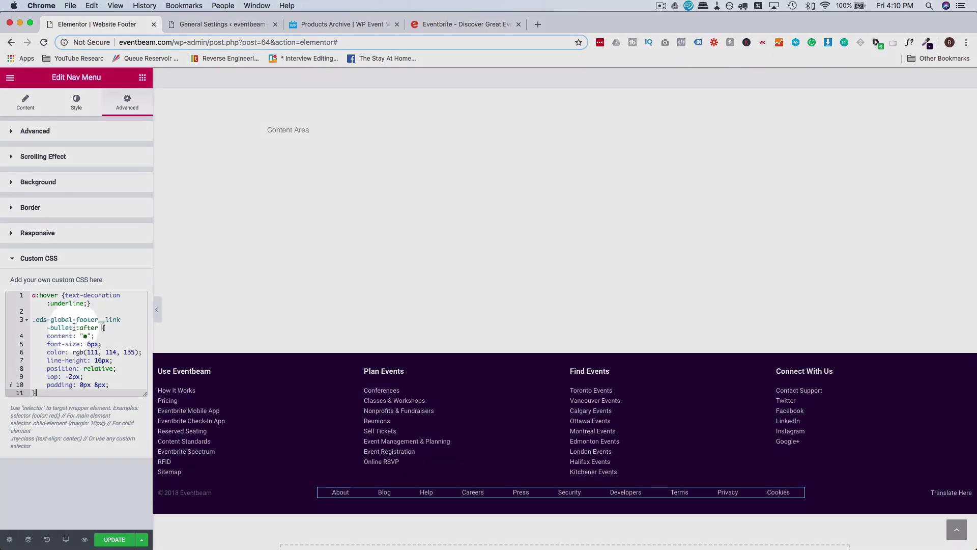
double_click(39, 321)
text(a)
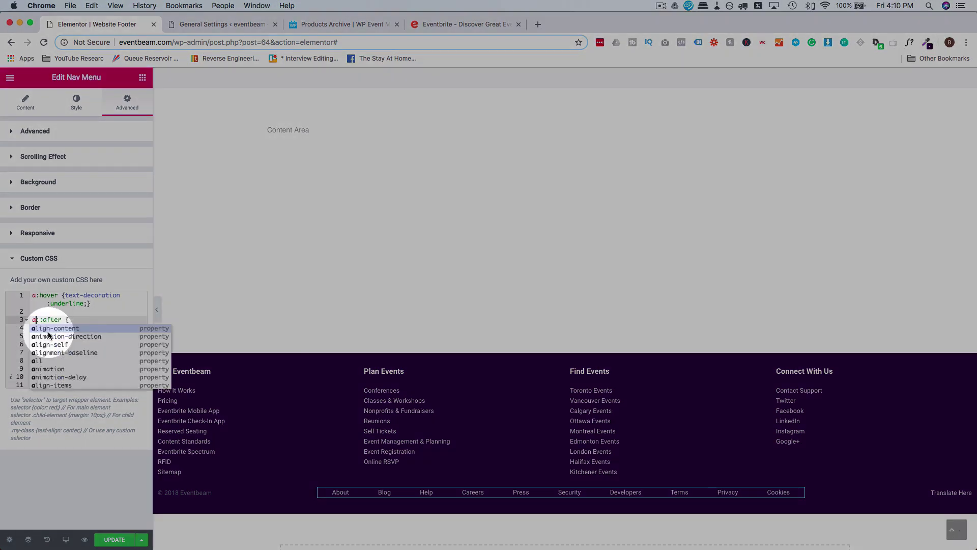
click(138, 309)
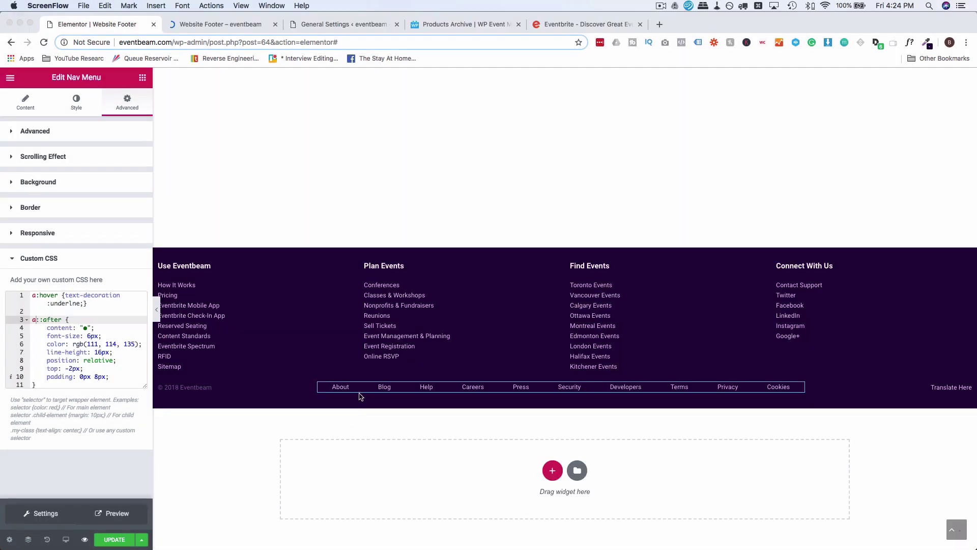
Check the bullets after the About and Blog links in the footer preview.
click(329, 387)
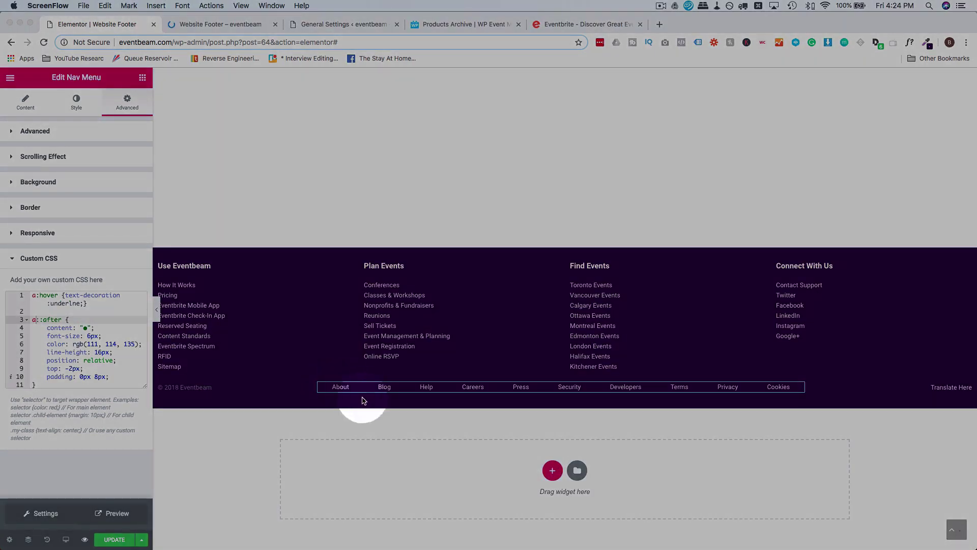
click(364, 397)
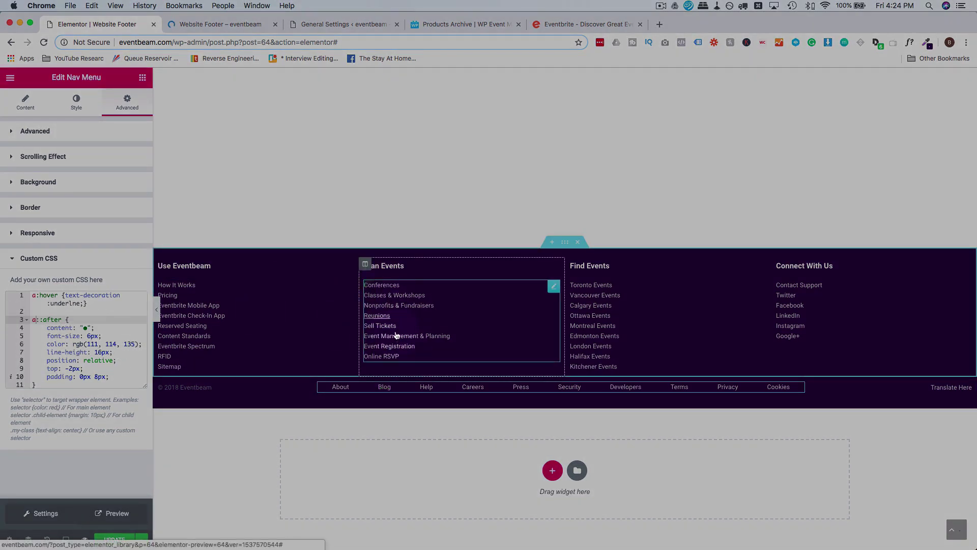
click(364, 391)
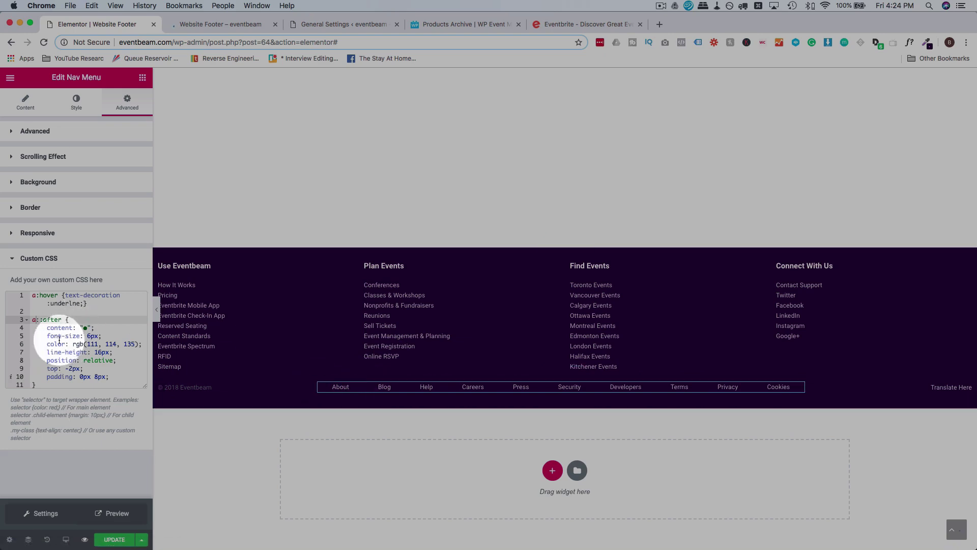
click(33, 296)
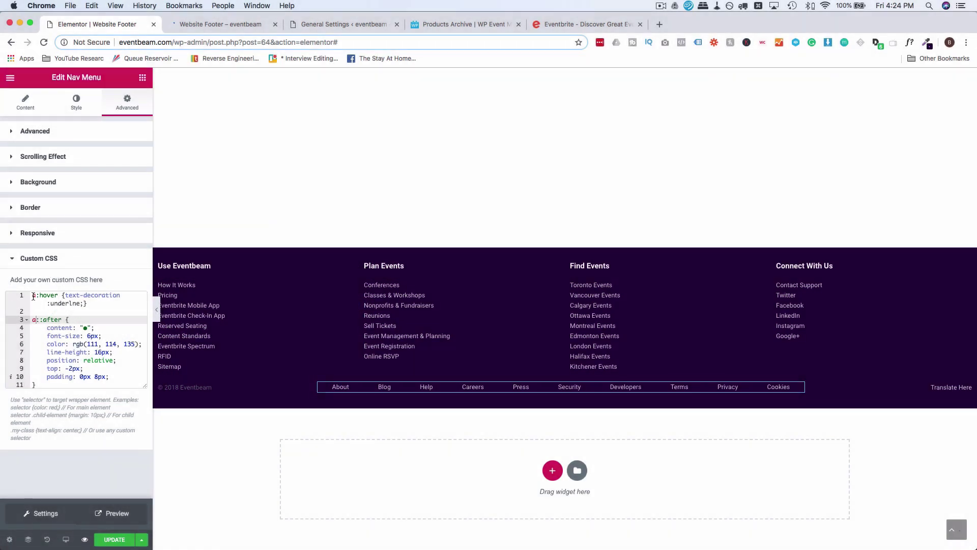
click(367, 395)
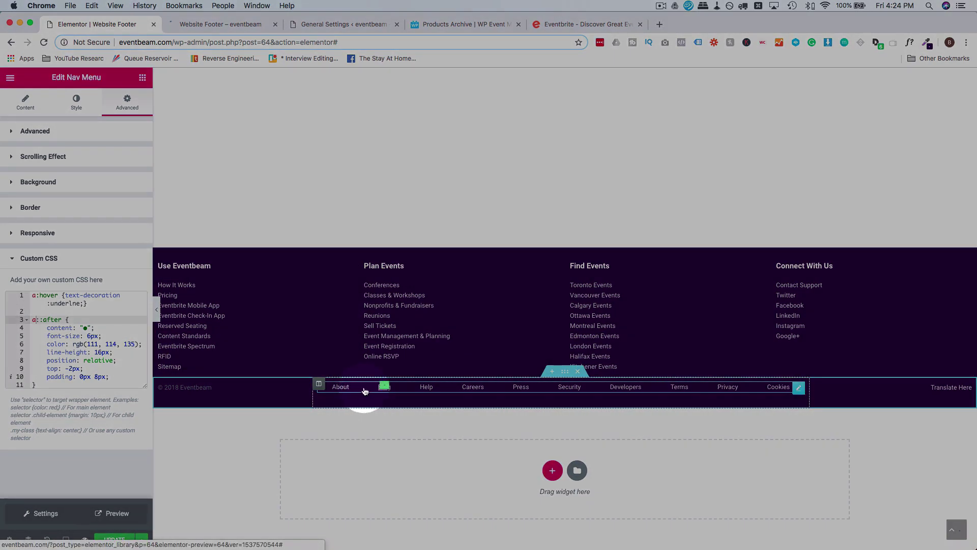
click(87, 327)
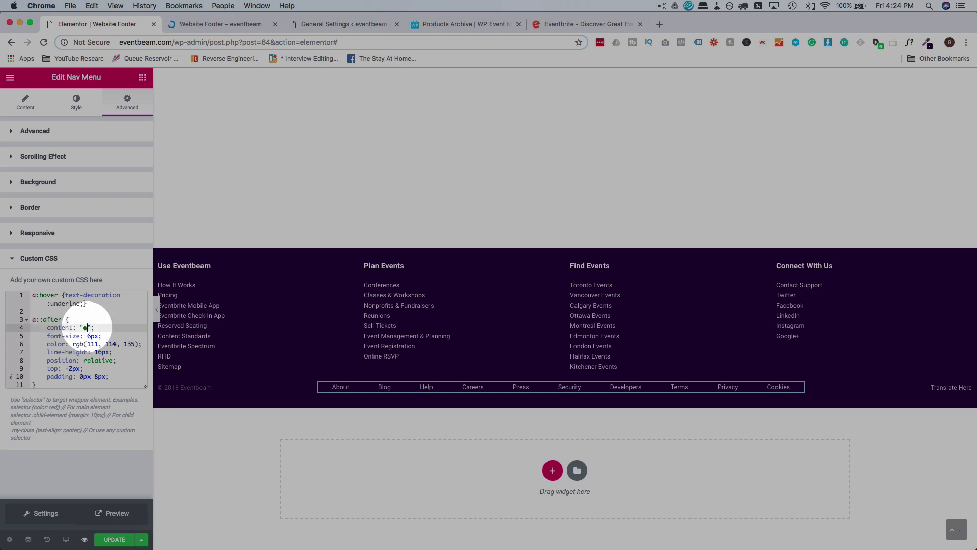
click(364, 391)
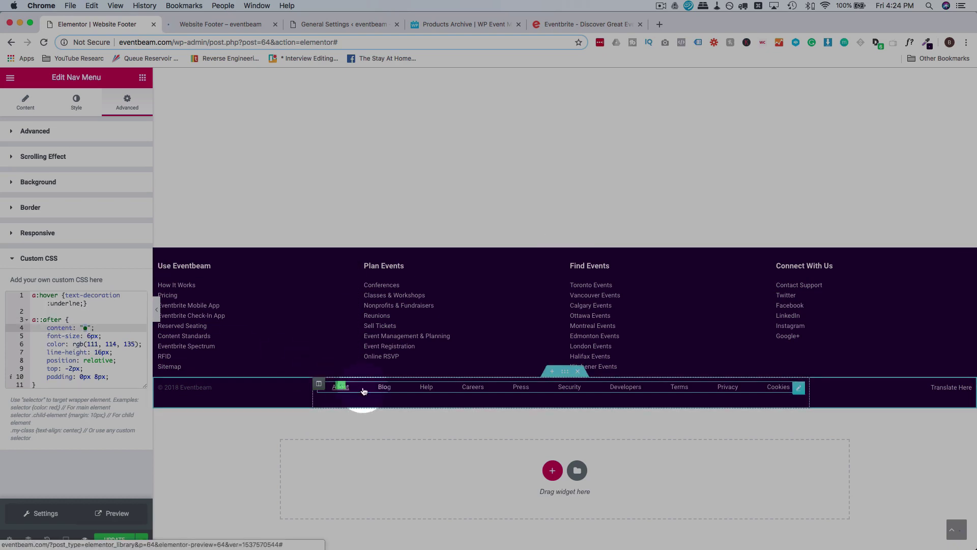
click(79, 108)
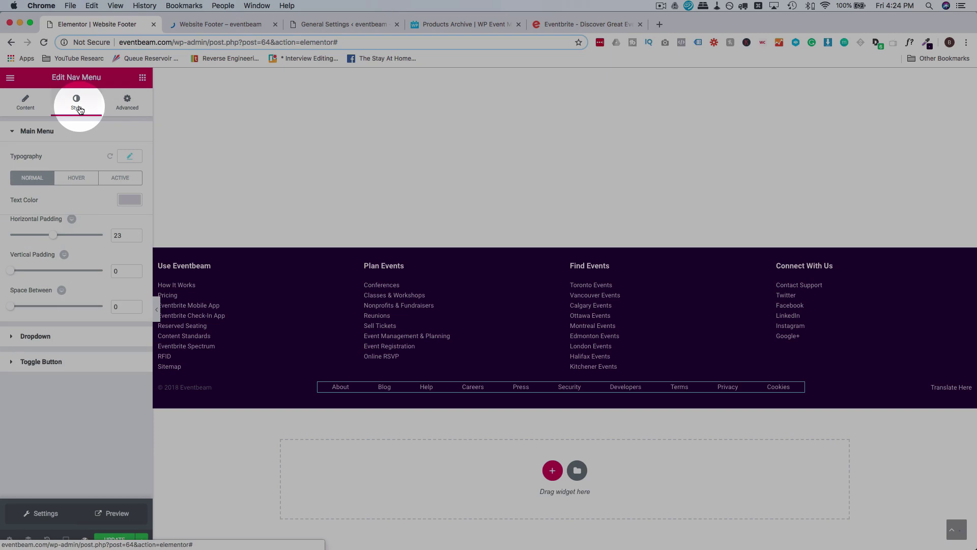
Copy the menu's CSS ID bottomFooter and prefix the a::after selector with #bottomFooter.
click(127, 101)
click(87, 284)
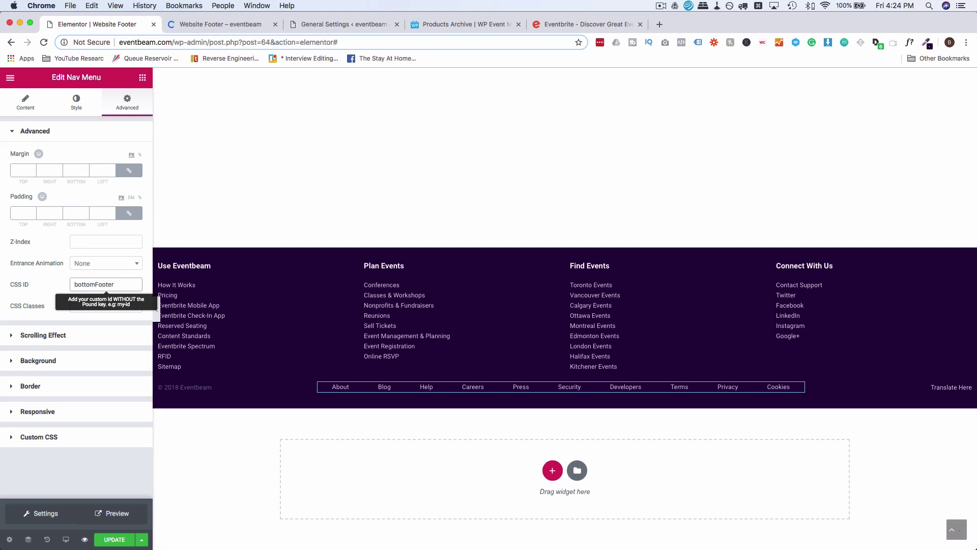
double_click(105, 284)
key(super+c)
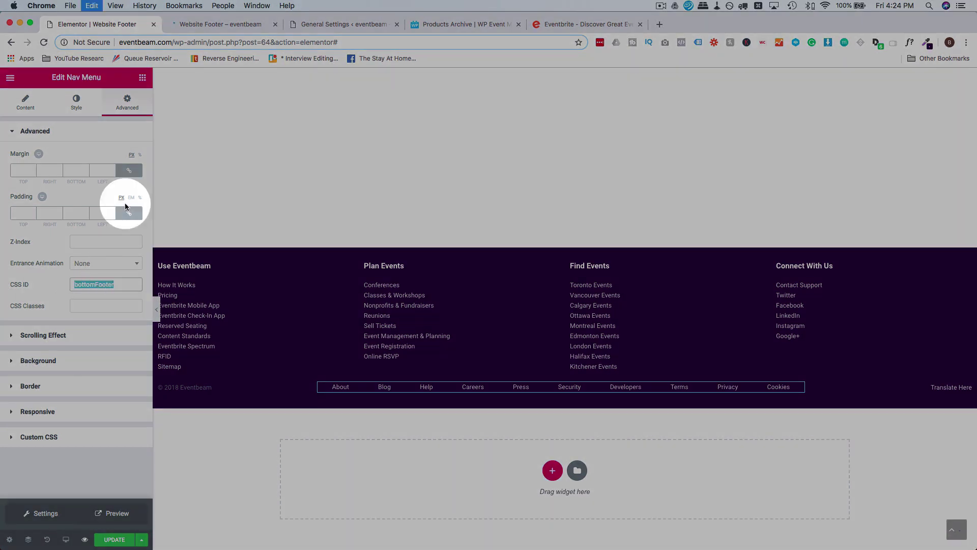
click(45, 436)
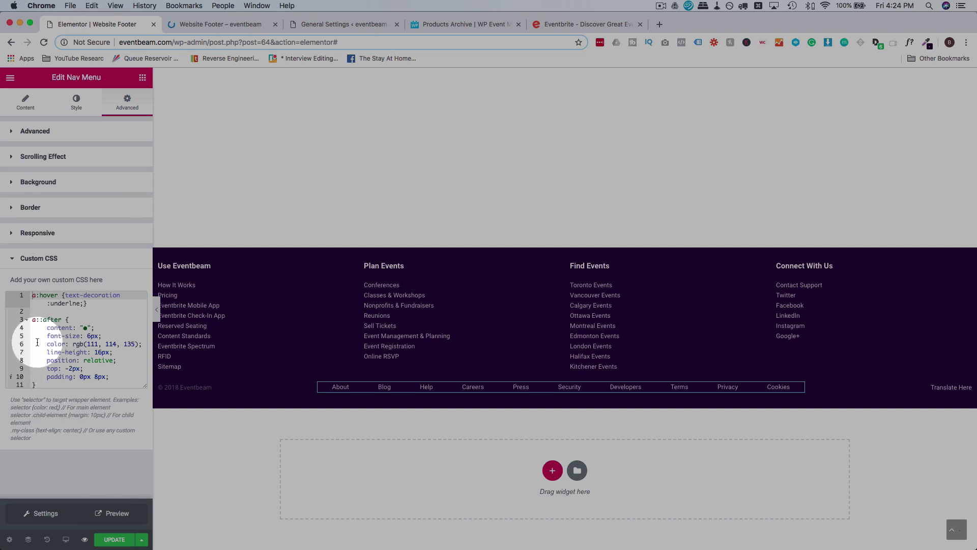
click(33, 320)
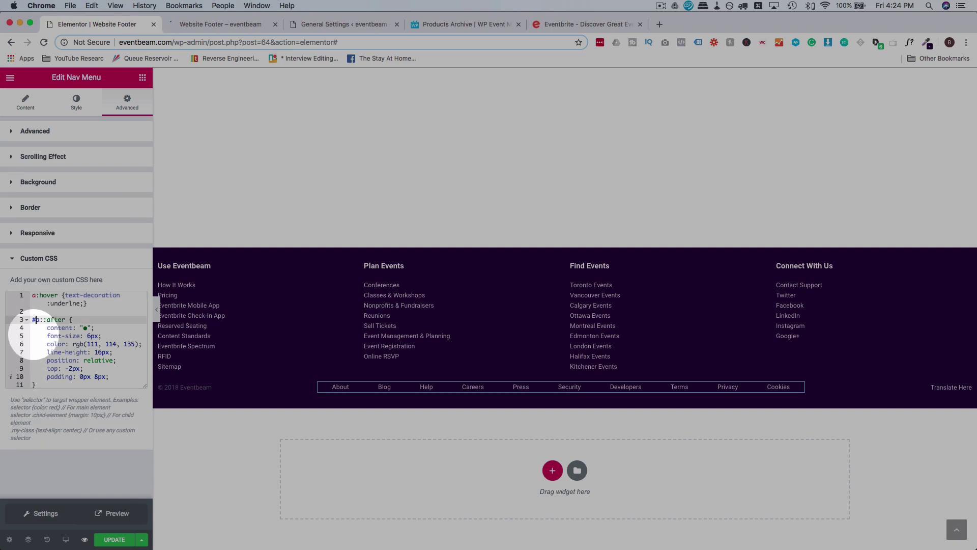
text(#)
key(super+v)
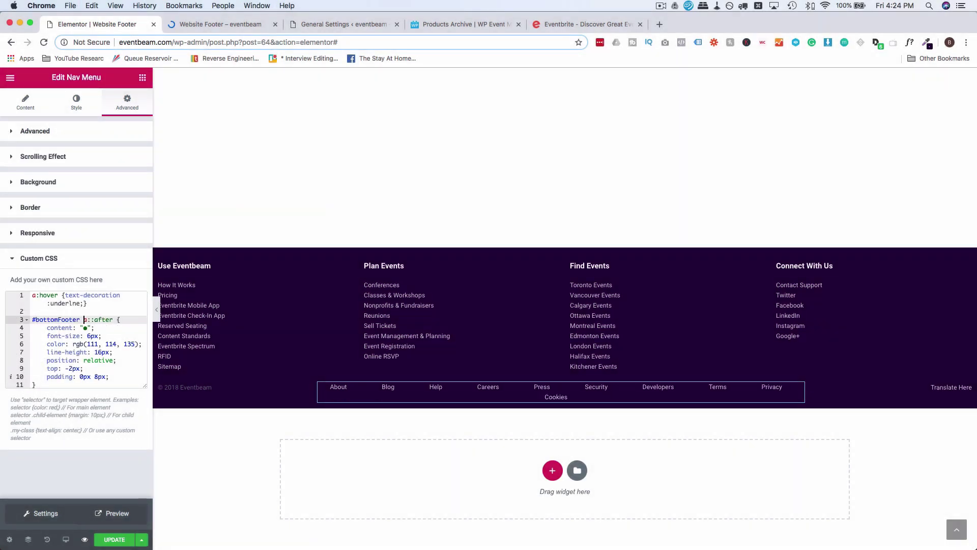
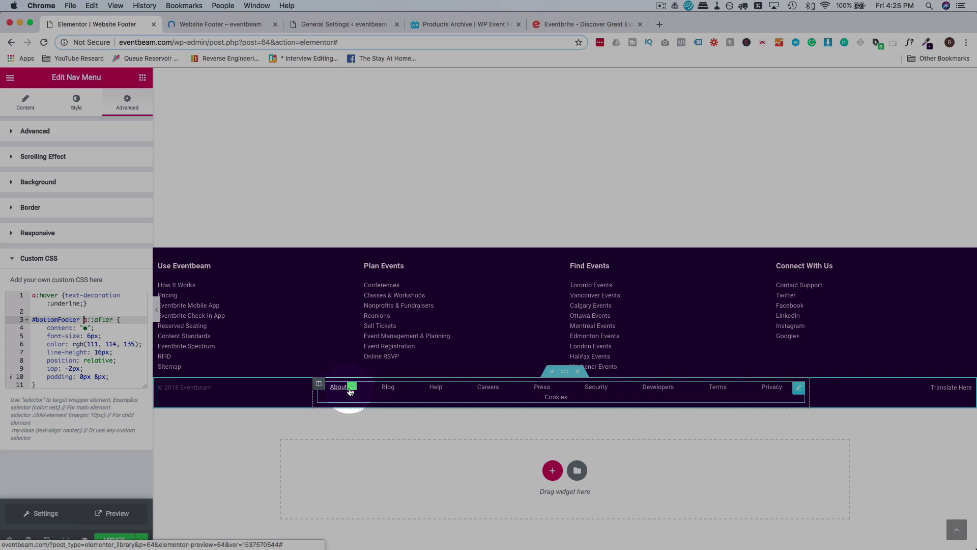
Change the dot selector to a::after and add opacity:1 to the rule.
click(91, 319)
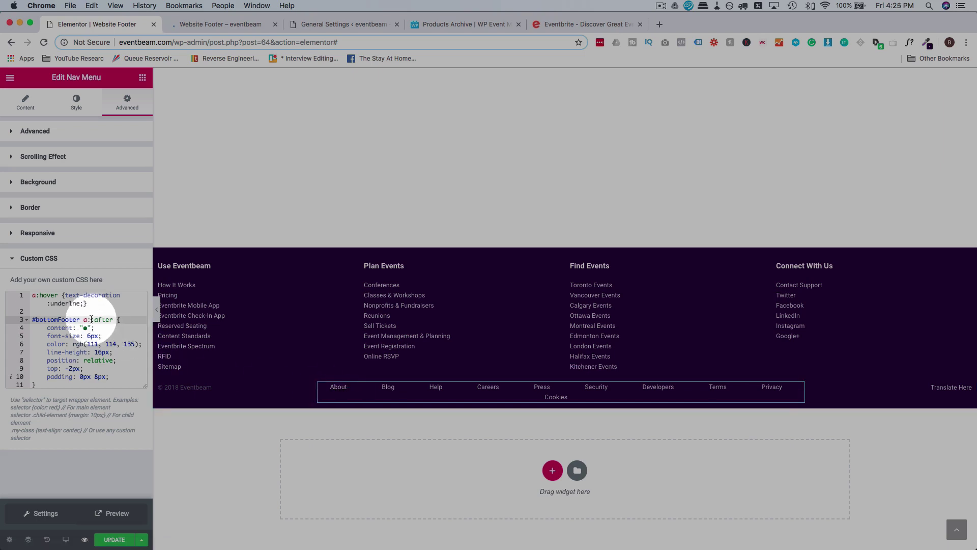
text(:)
drag(88, 320, 112, 320)
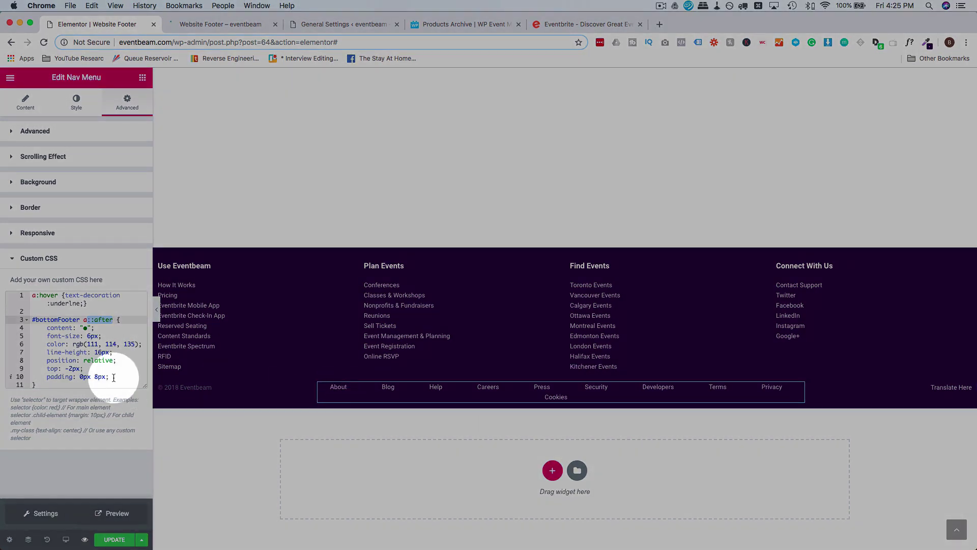
click(114, 377)
key(Return)
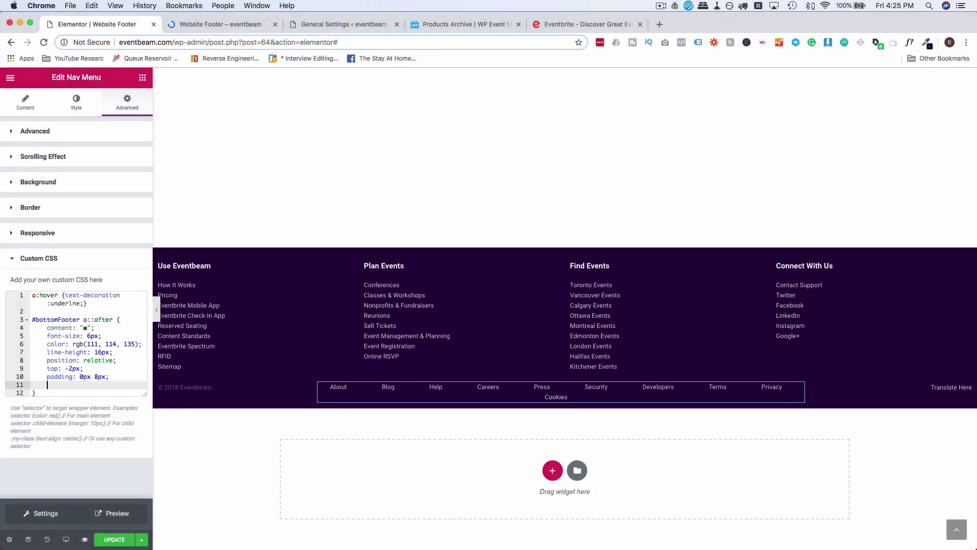
text(opacity:1;)
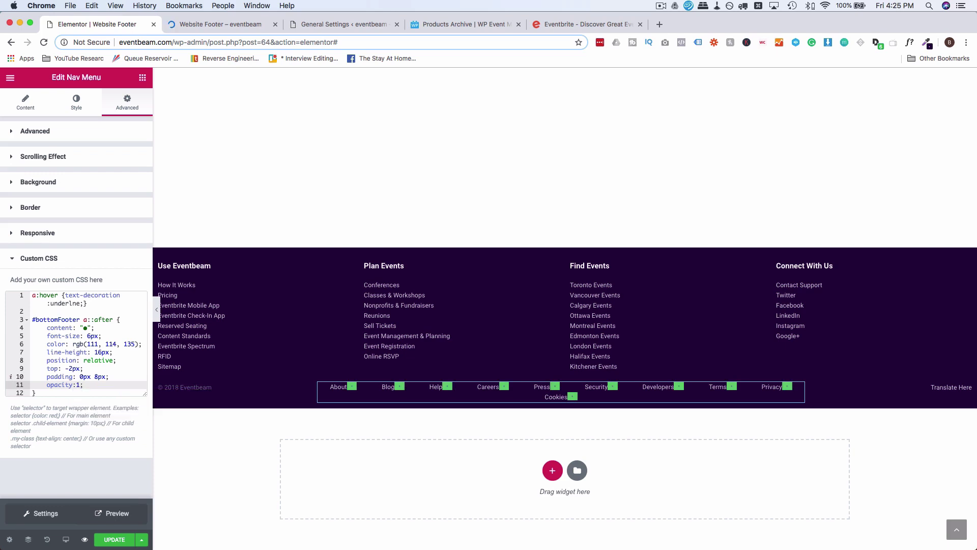
key(Return)
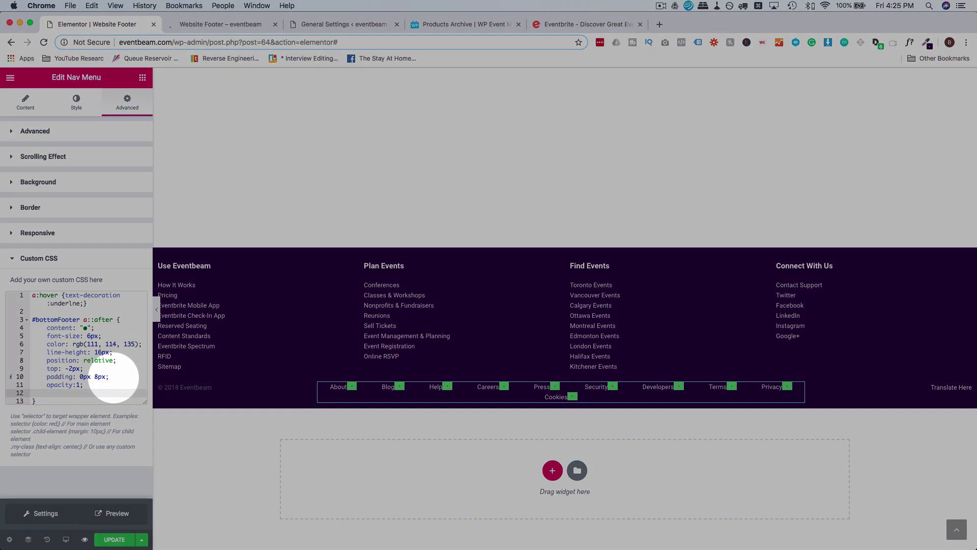
Raise the dots' font-size to 16px and add background-color:transparent.
click(87, 336)
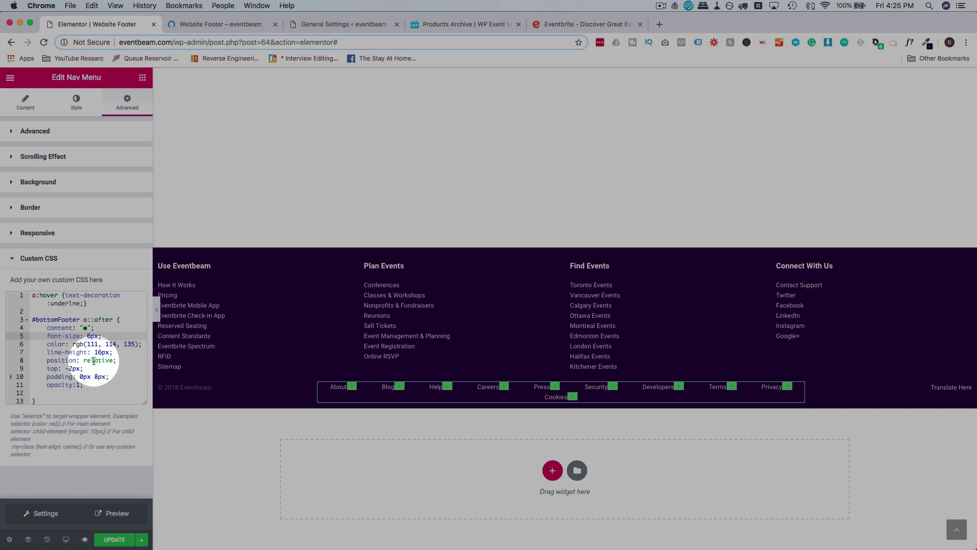
text(1)
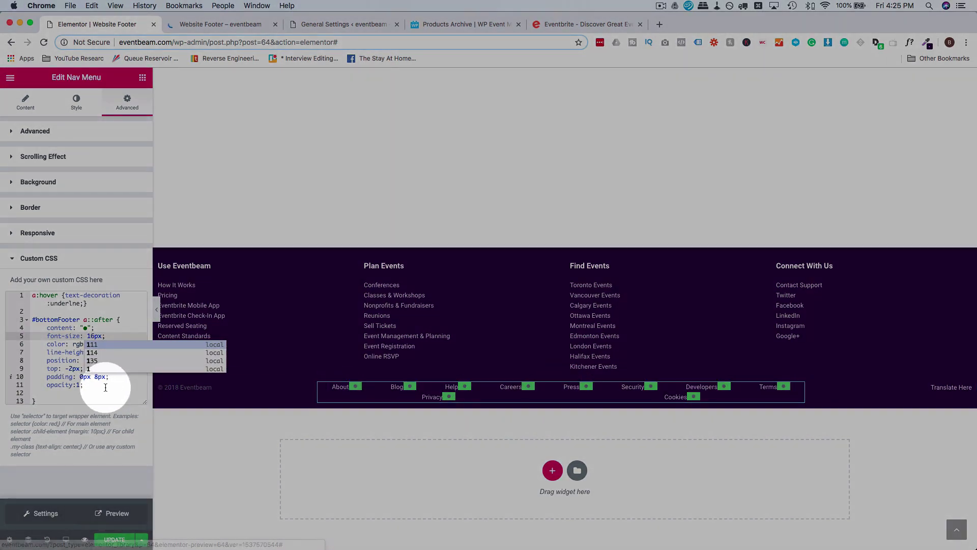
click(97, 391)
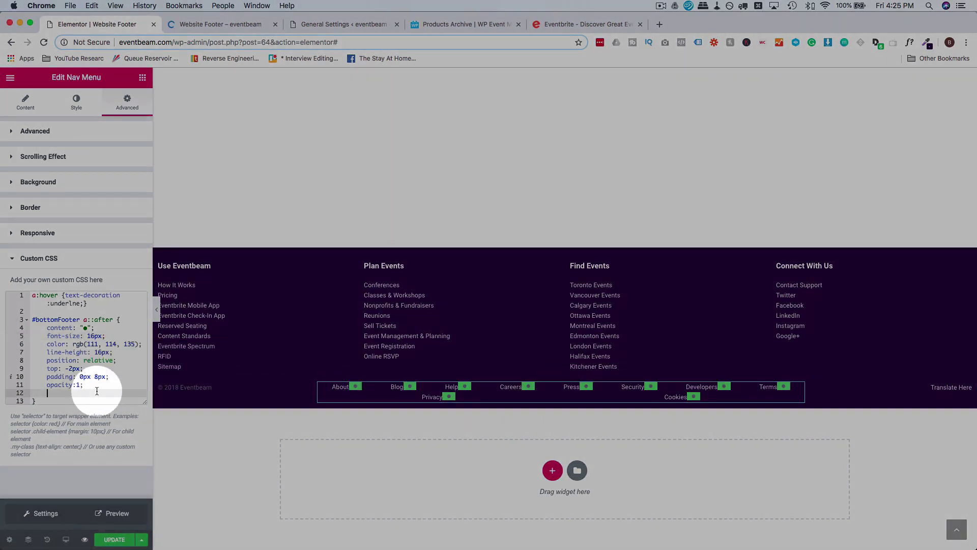
text(bacgkro)
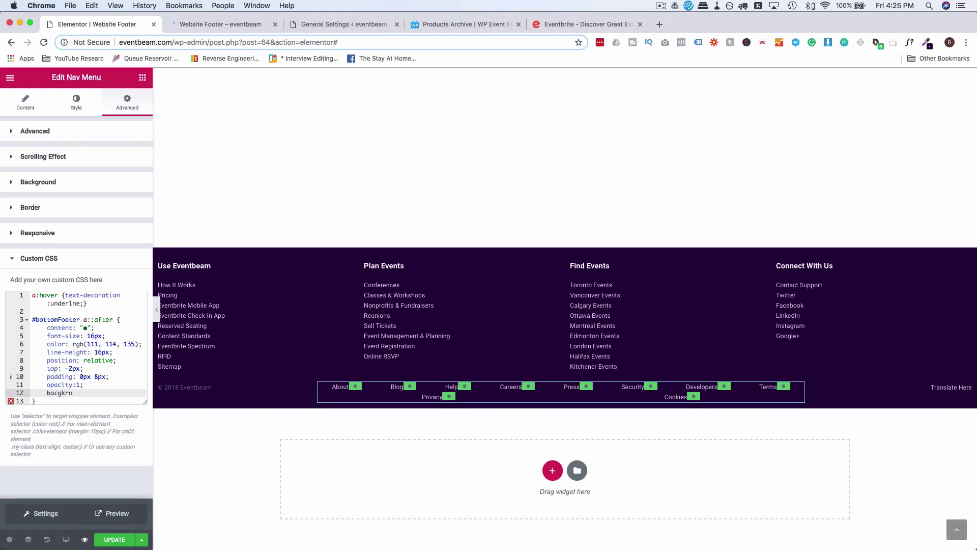
key(BackSpace)
key(BackSpace)
key(BackSpace)
key(BackSpace)
text(kgrou)
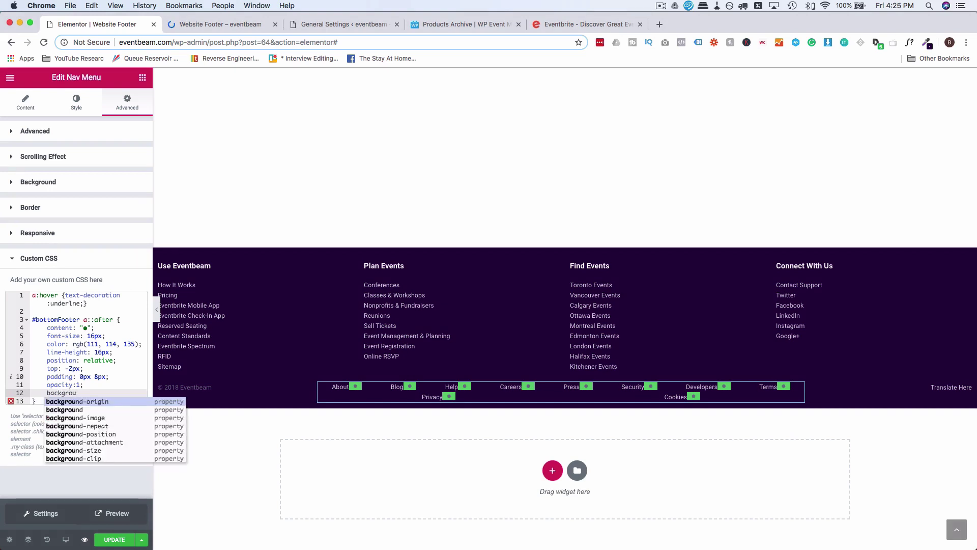
text(nd-)
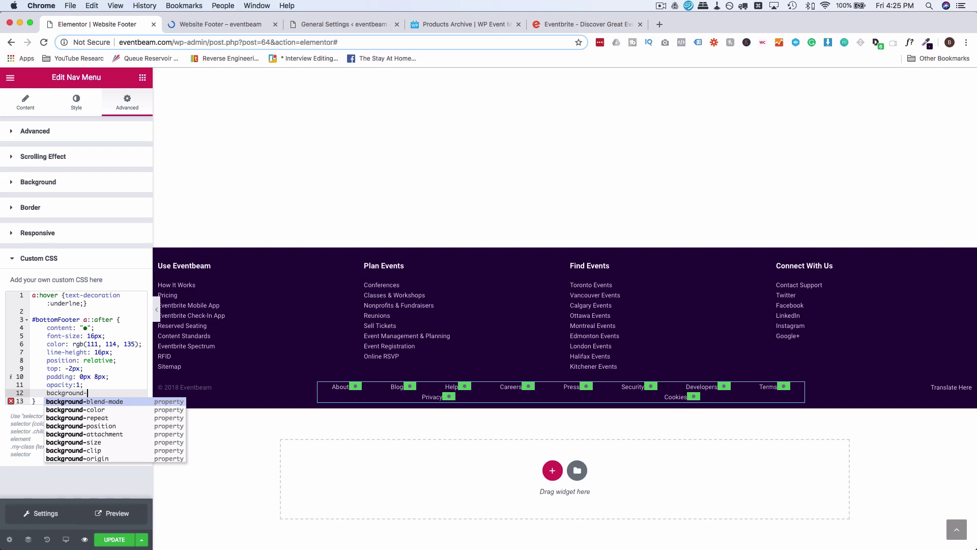
text(color:transpar)
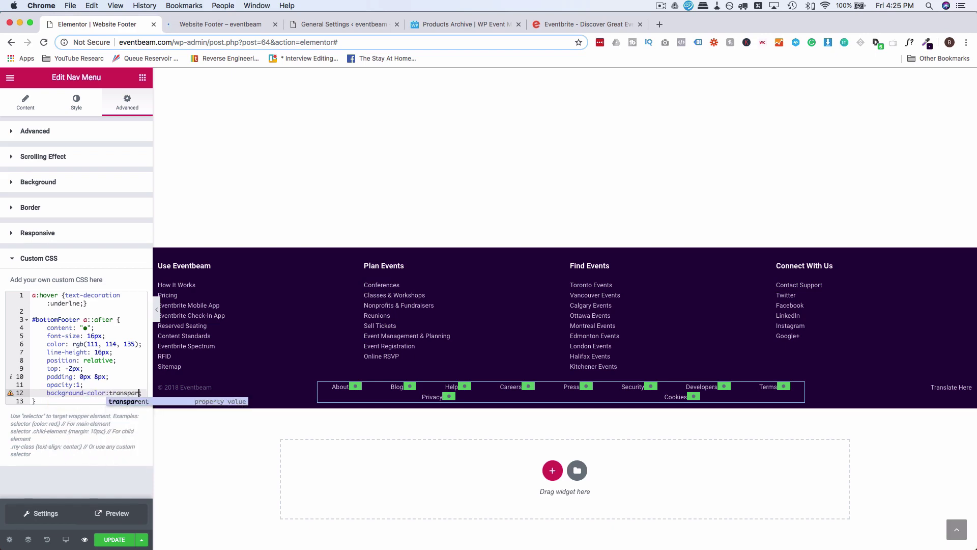
text(ent;)
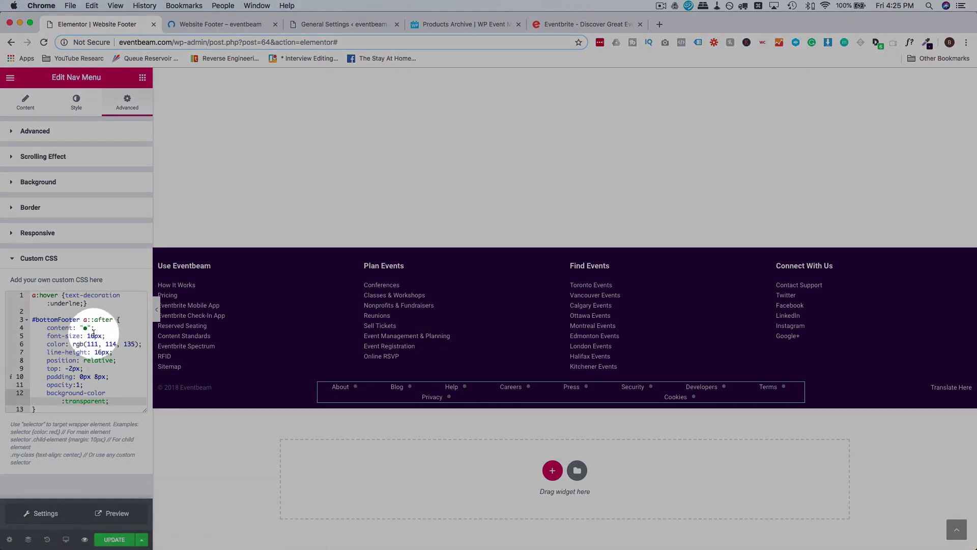
Look up the menu text colour and replace the dots' rgb colour with #dbdae3.
click(77, 102)
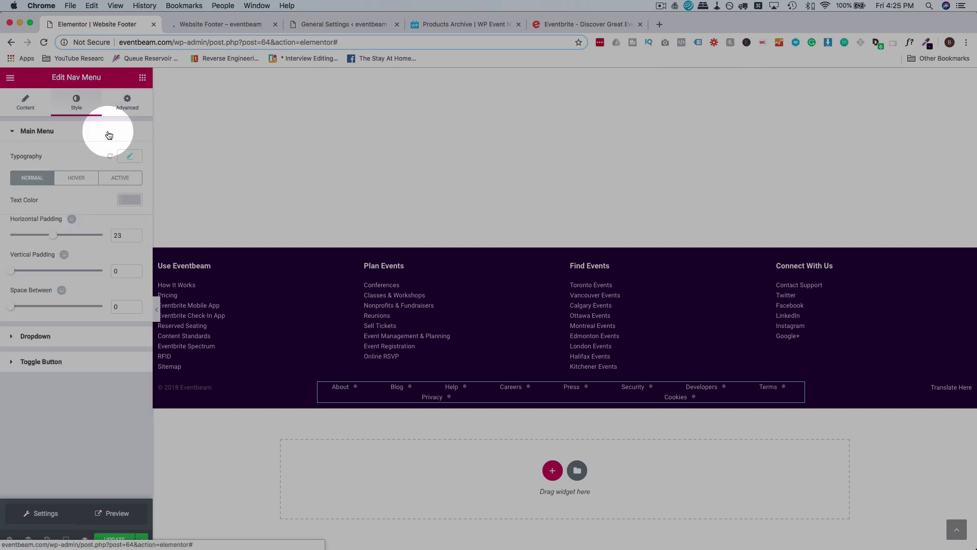
click(130, 199)
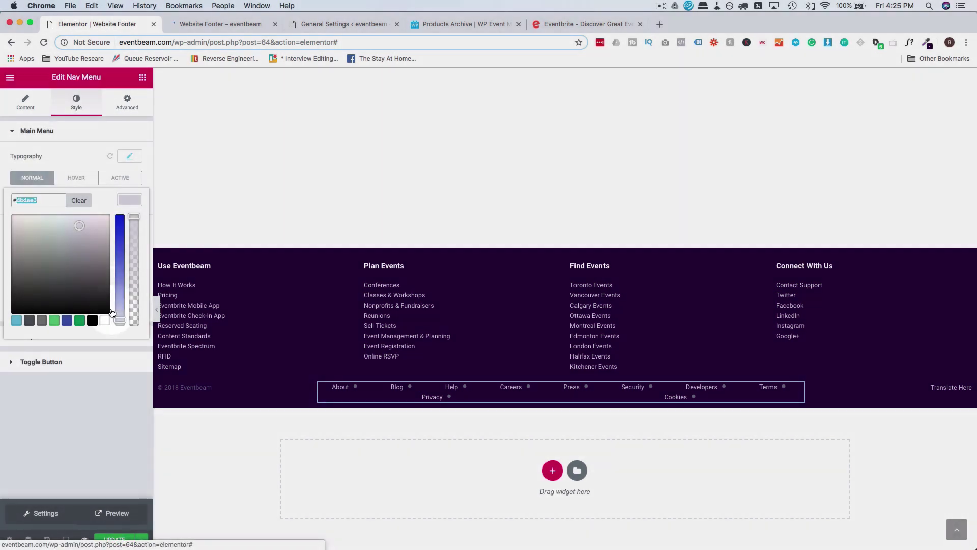
click(127, 102)
click(51, 435)
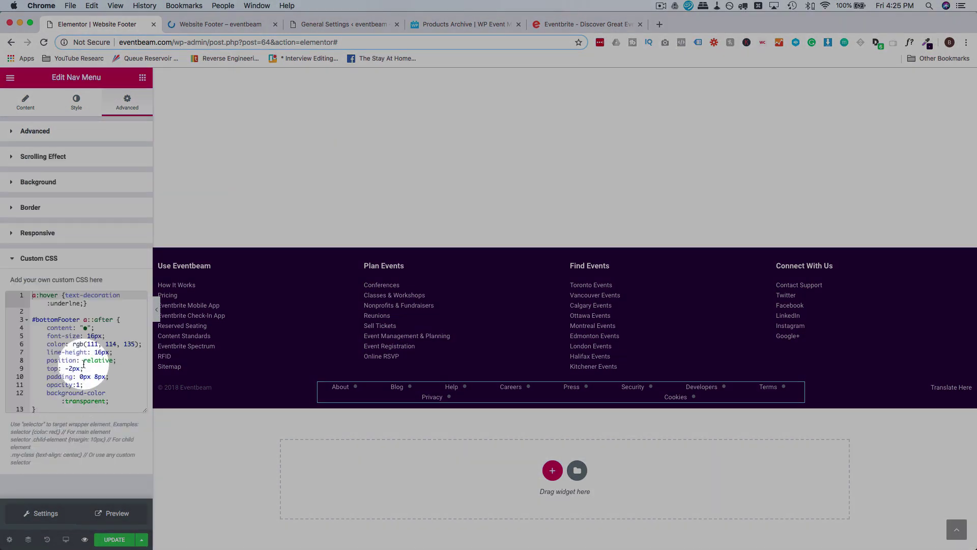
drag(72, 344, 139, 346)
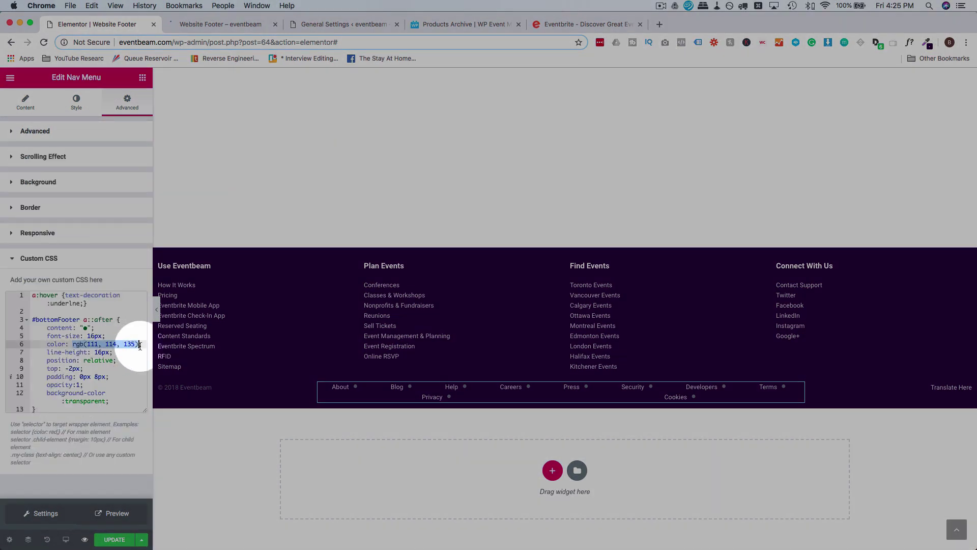
text(#dbdae3;)
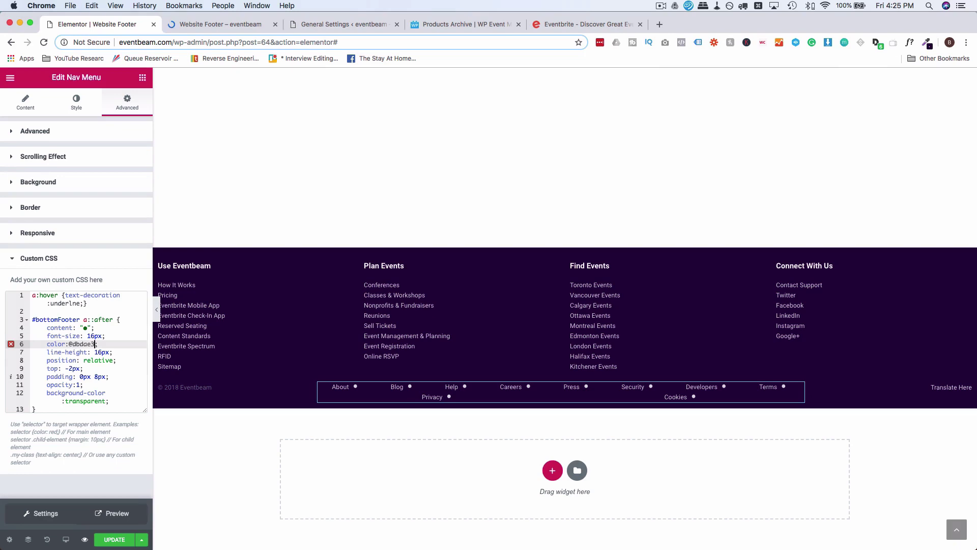
click(74, 345)
Prefix the a:hover rule with #bottomFooter and fix the 'underline' spelling.
click(346, 390)
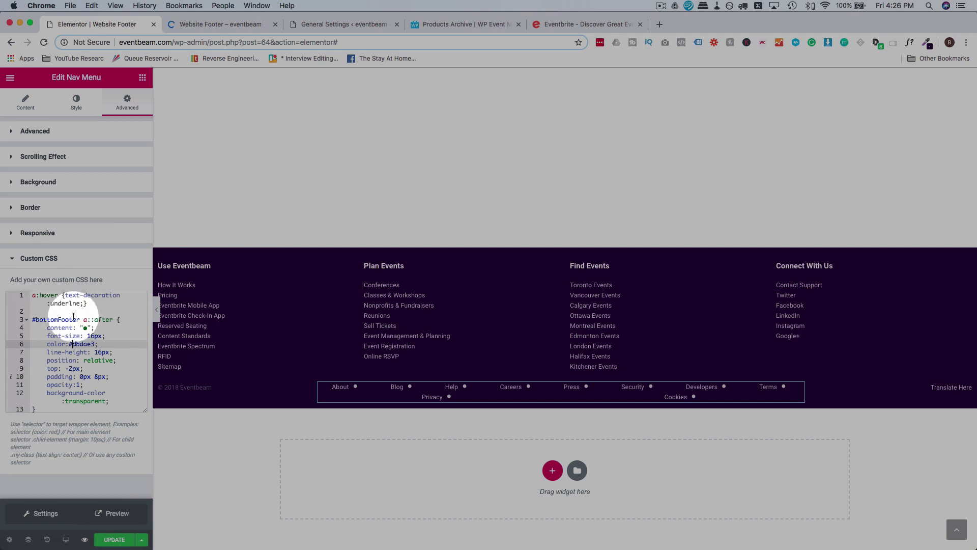
drag(32, 319, 80, 319)
click(33, 296)
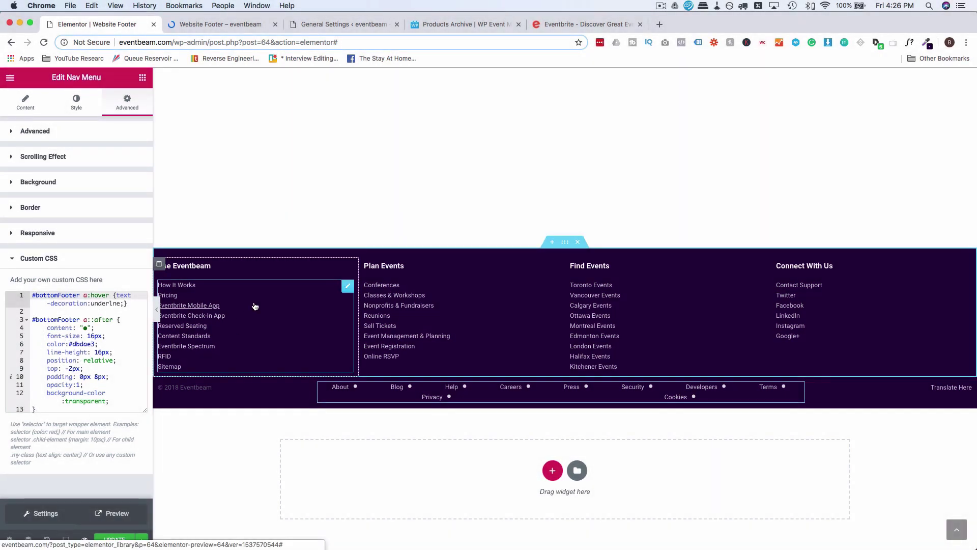
click(83, 296)
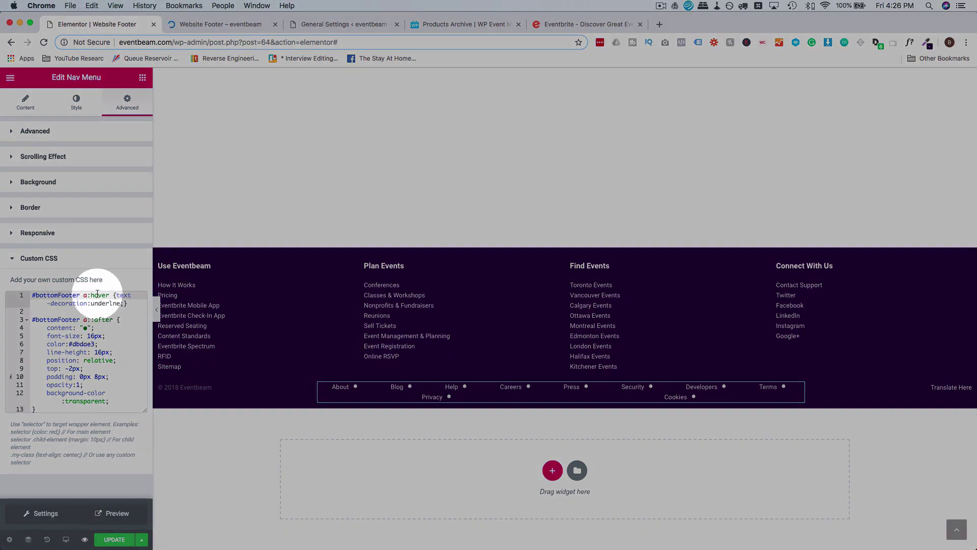
text(i)
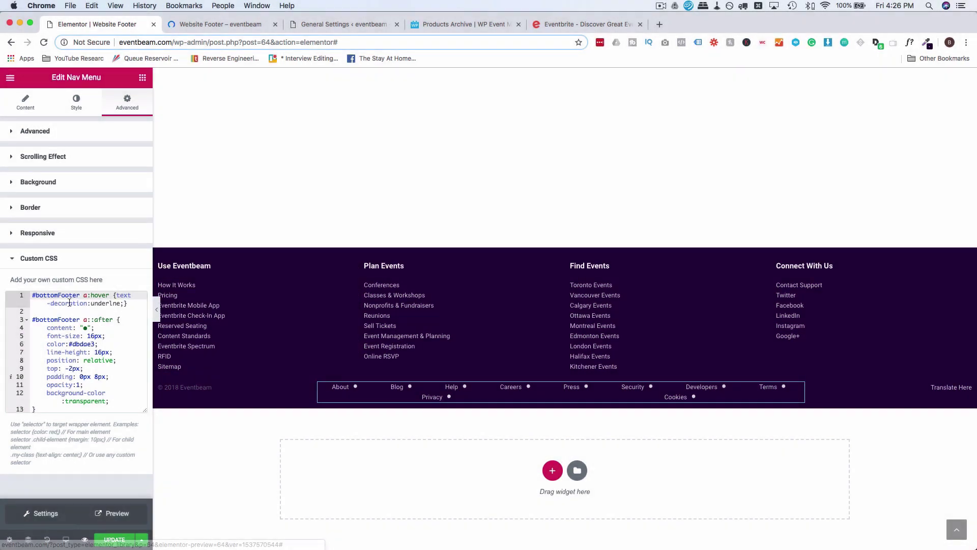
Give the Use Eventbeam links menu a CSS ID and prefix its hover rule with it.
click(65, 295)
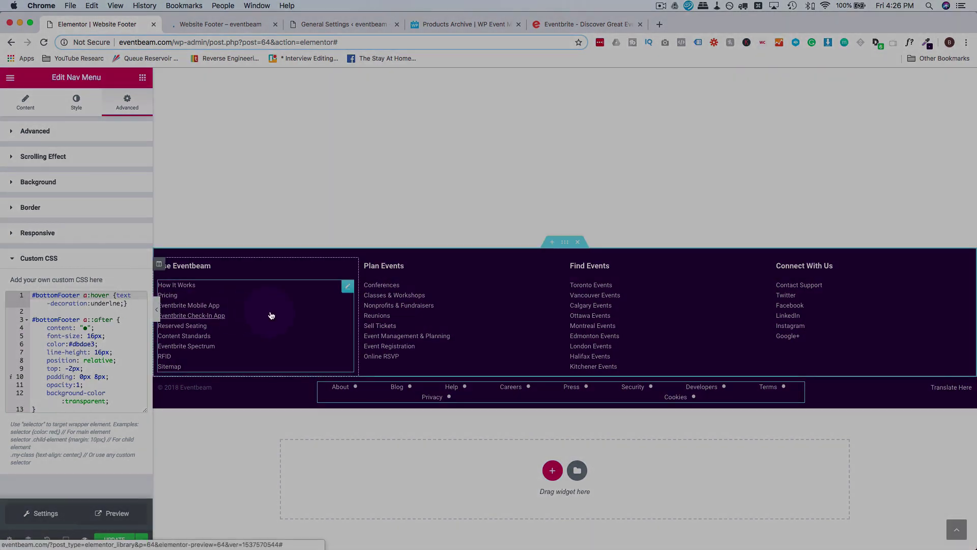
click(271, 315)
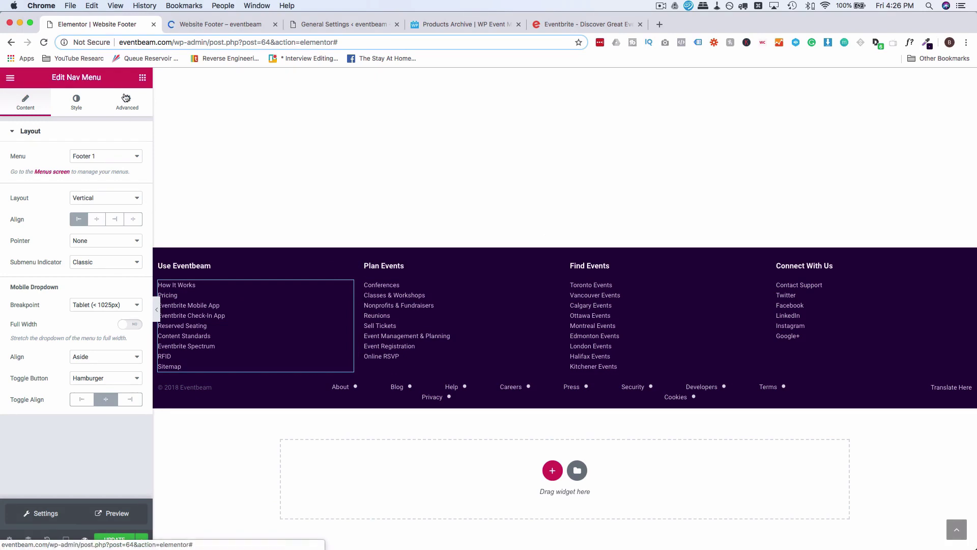
click(128, 101)
click(87, 218)
click(79, 282)
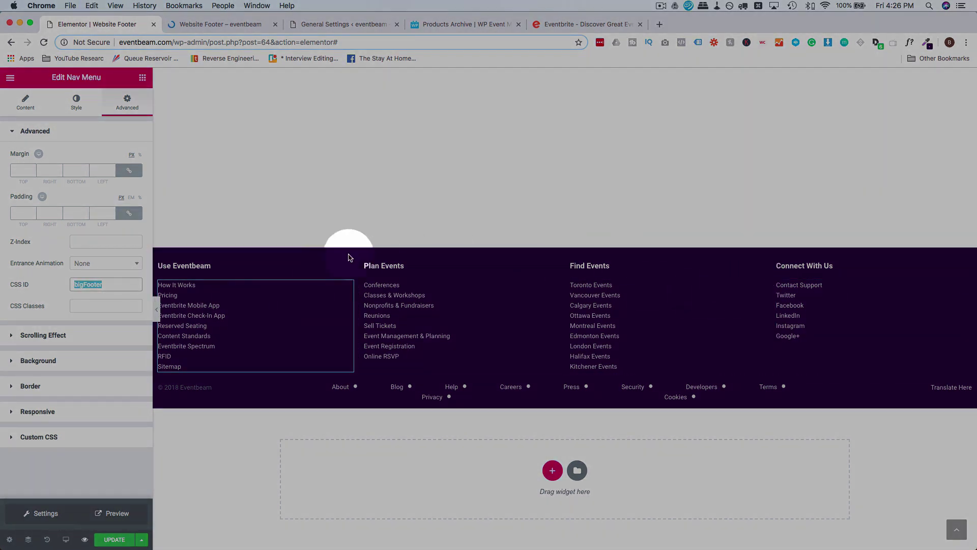
click(39, 437)
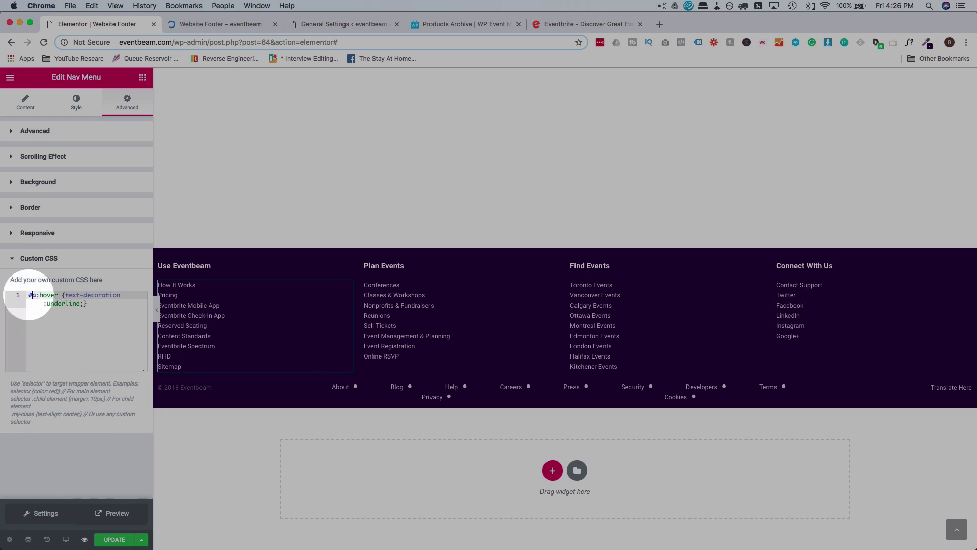
text(a)
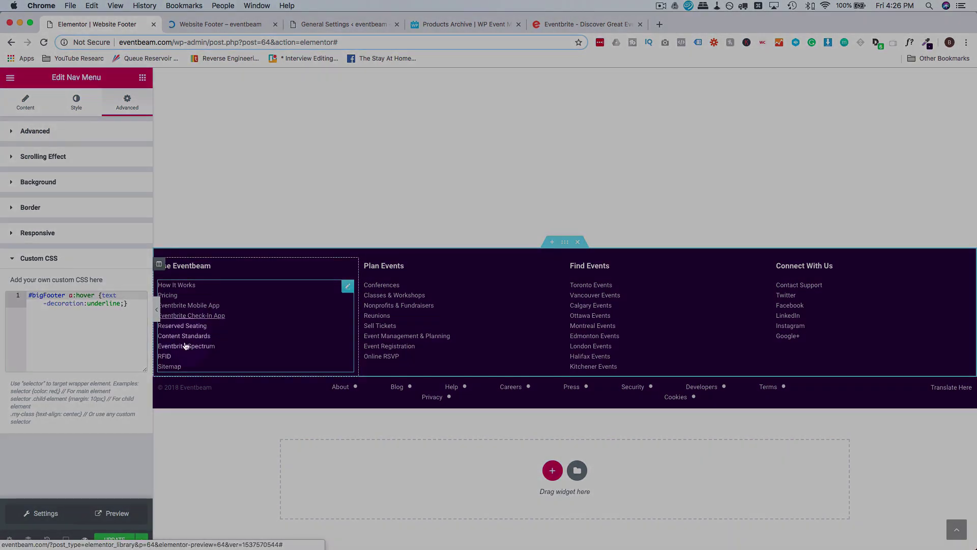
Prefix the Plan Events menu's hover rule with #bigfooter2.
click(400, 322)
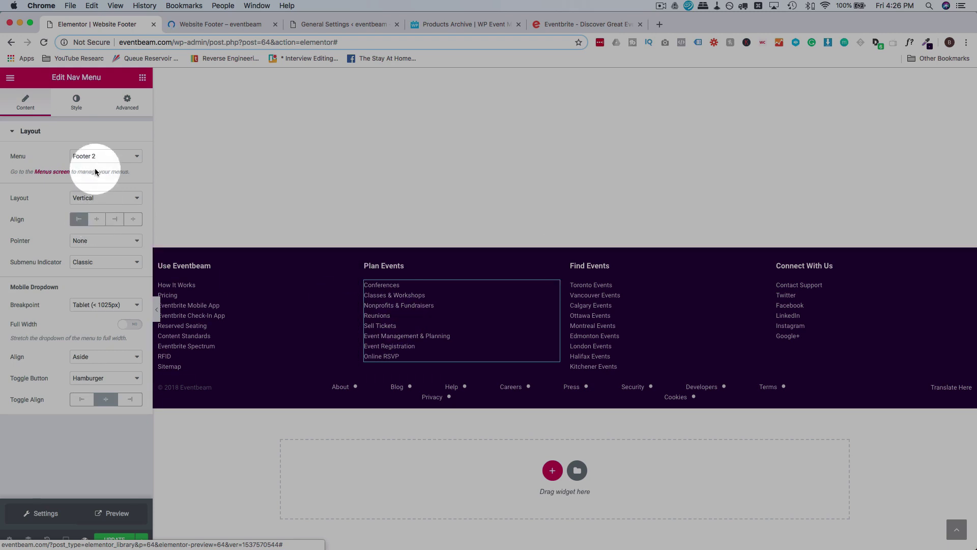
click(135, 103)
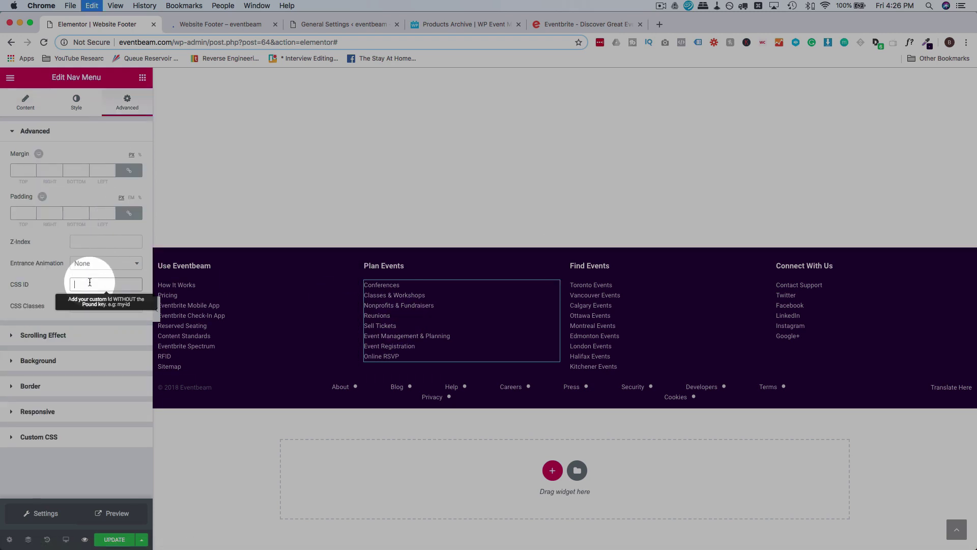
click(67, 437)
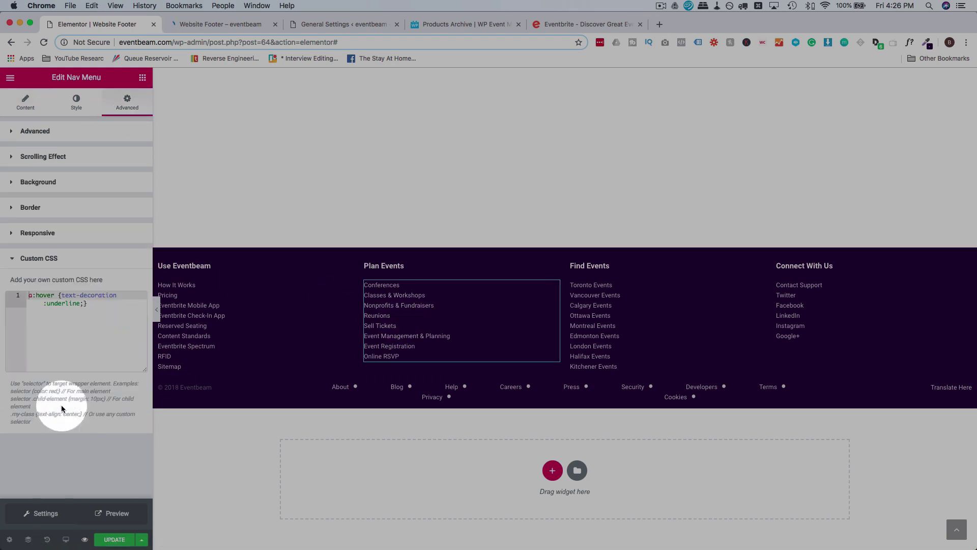
click(29, 296)
text(#bigfooter2)
Set the Find Events menu's CSS ID to bigfooter3 and prefix its hover rule with #bigfooter3.
click(603, 322)
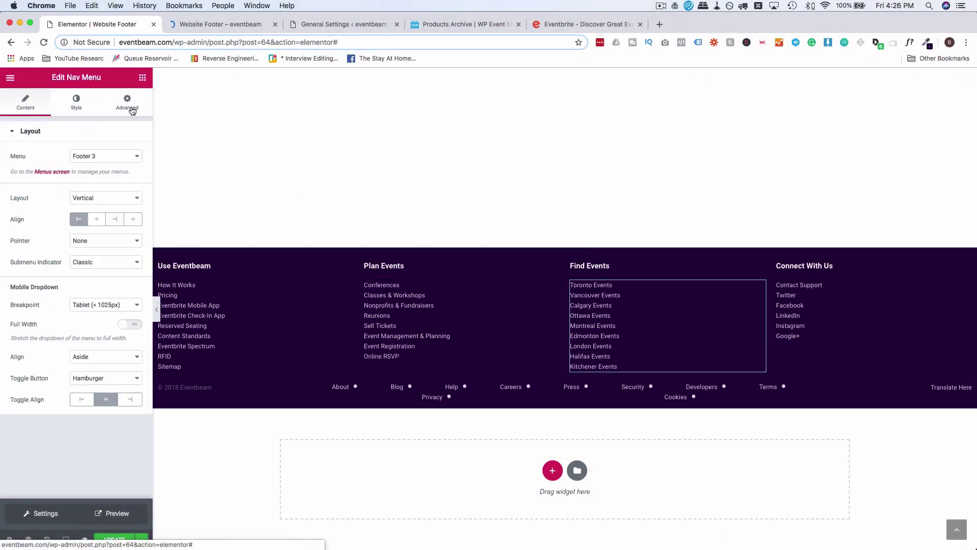
click(132, 106)
click(110, 284)
text(bigfooter3)
click(66, 437)
click(28, 296)
text(#bigfooter3)
Set the Connect With Us menu's CSS ID to bigfooter4 and prepare its hover rule.
click(837, 322)
click(125, 105)
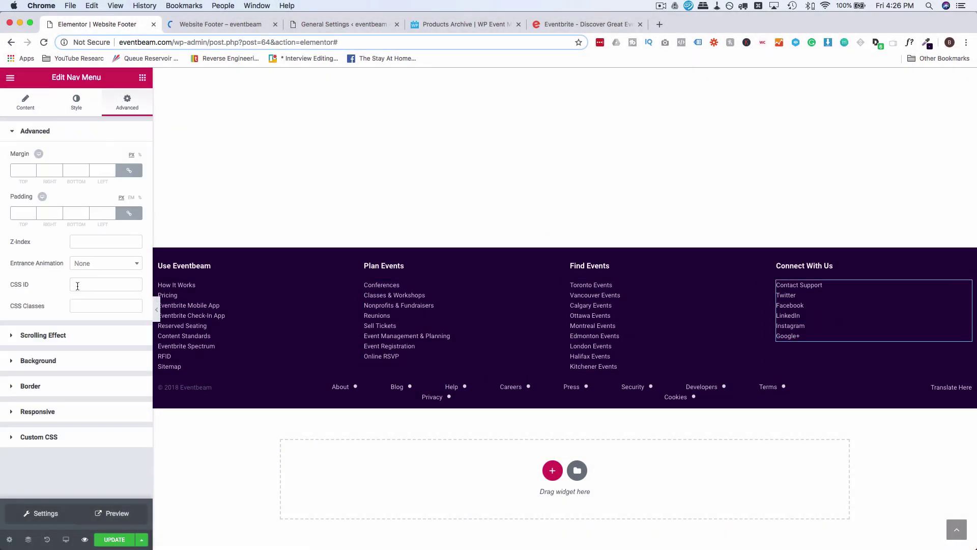
click(78, 285)
text(bigfooter4)
click(64, 435)
click(28, 296)
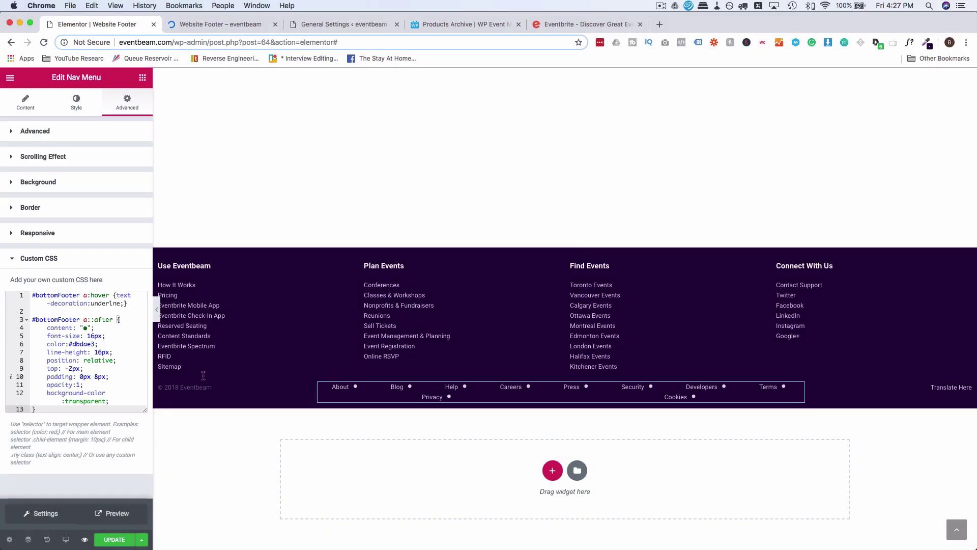
Compare against the Eventbrite footer for reference, then return to the footer editor.
click(364, 397)
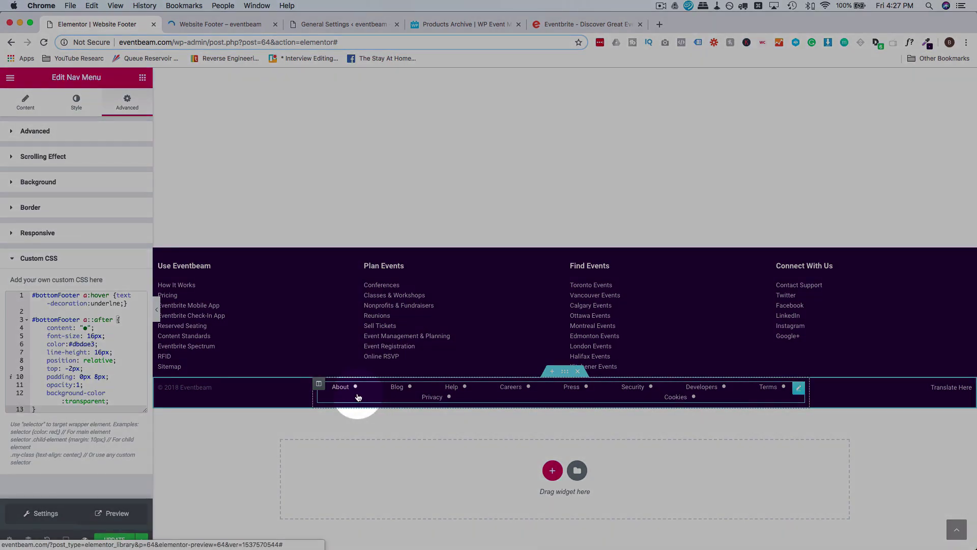
click(583, 25)
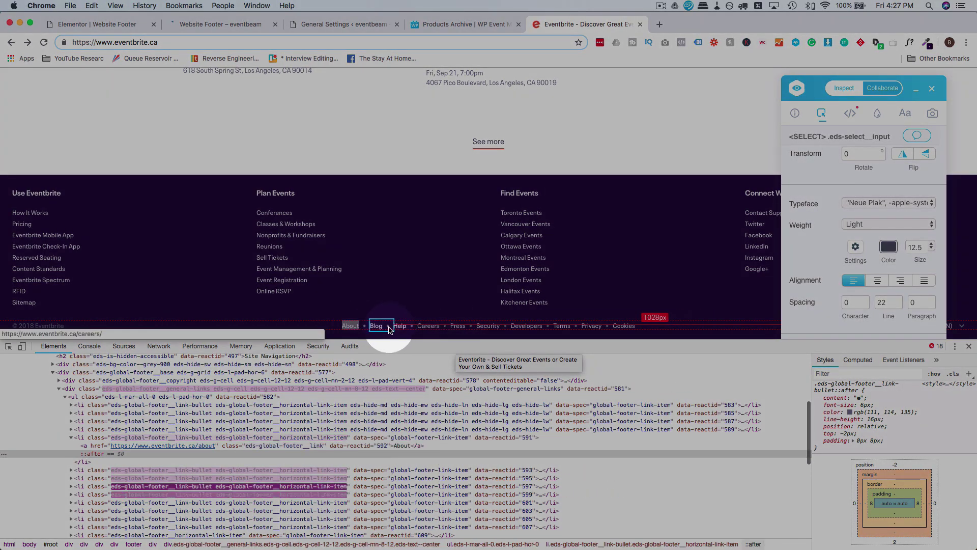
click(110, 27)
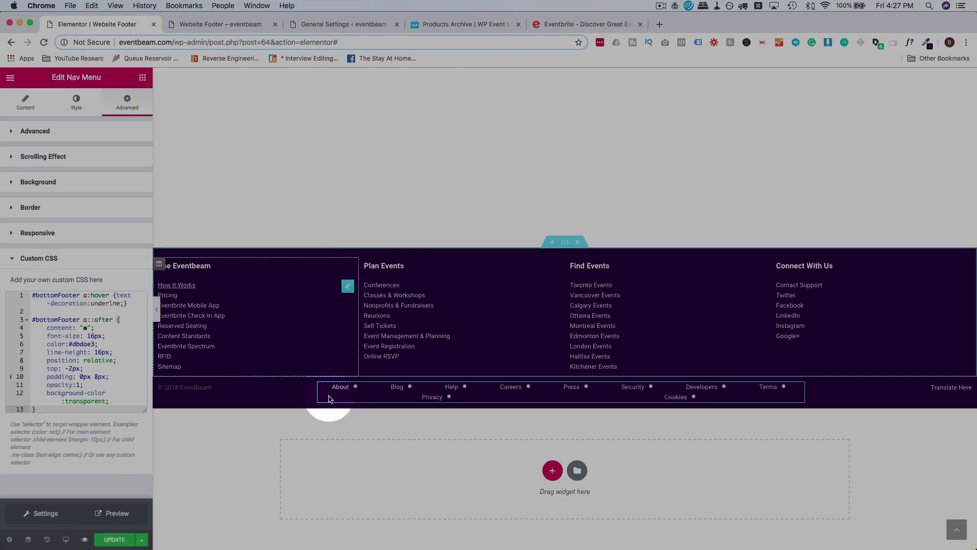
Reduce the bottom menu's horizontal link padding to about 6 so links fit one row.
click(79, 107)
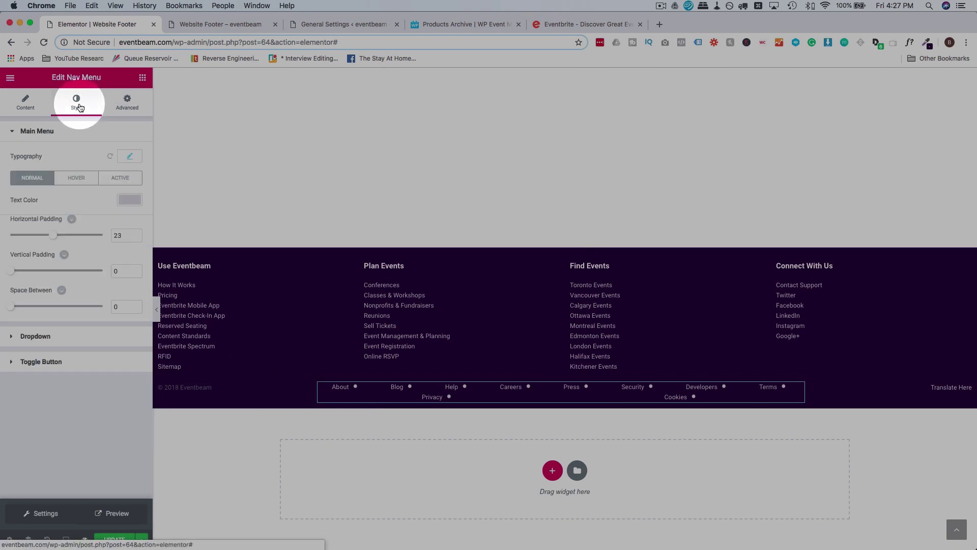
drag(54, 237, 31, 237)
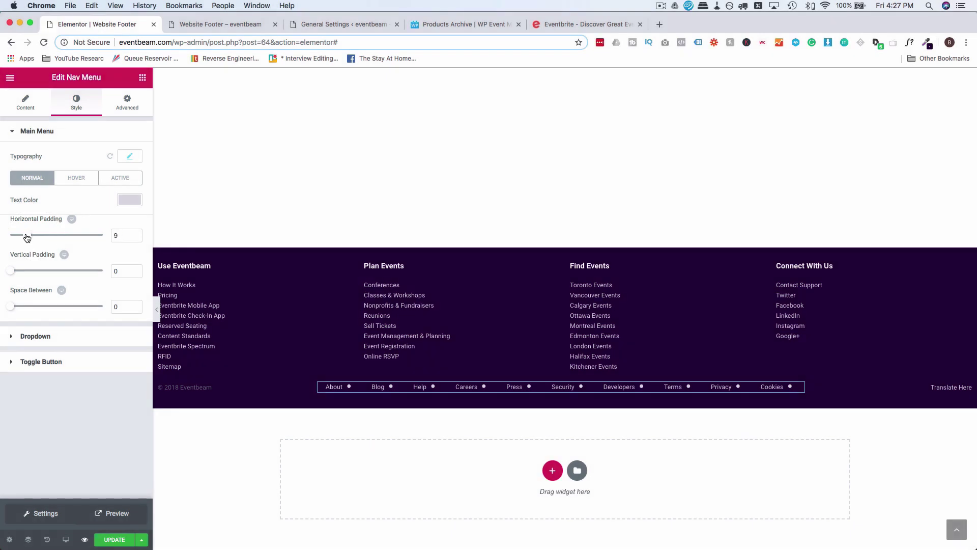
drag(23, 238, 21, 238)
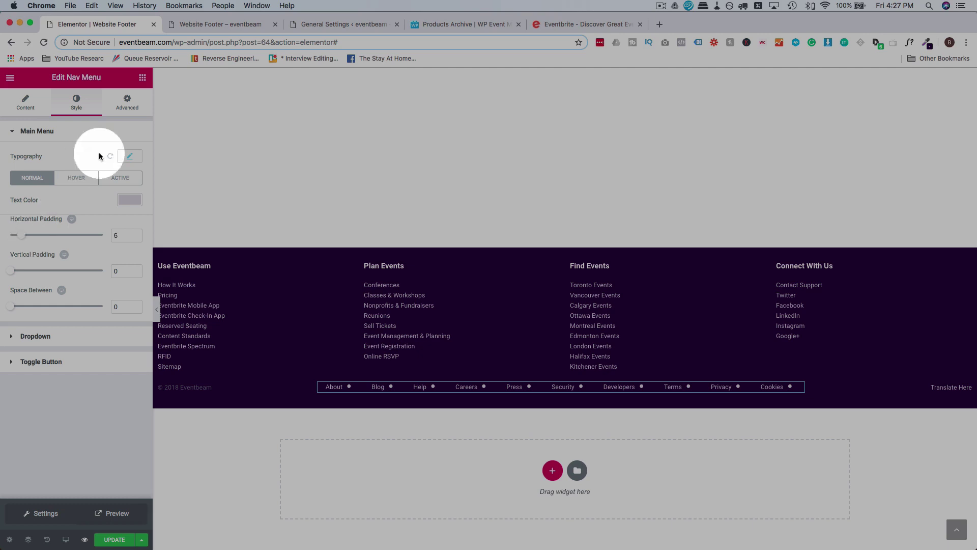
Change the bullet's top offset to -1px in the menu's Custom CSS.
click(113, 114)
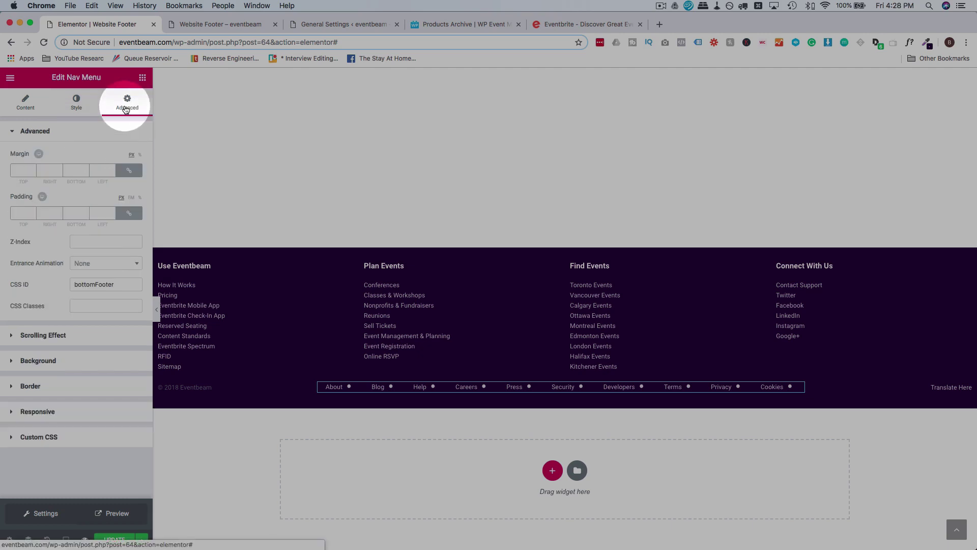
click(45, 436)
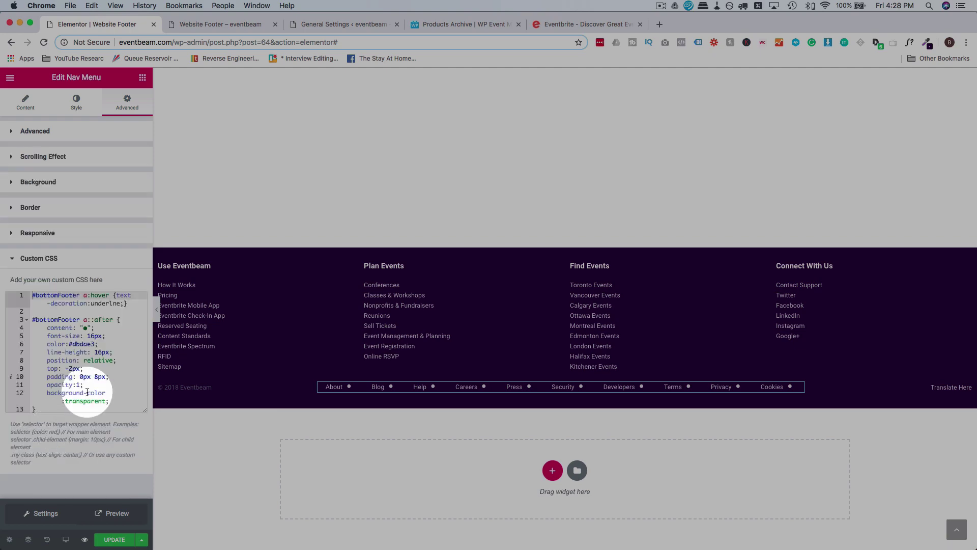
click(73, 369)
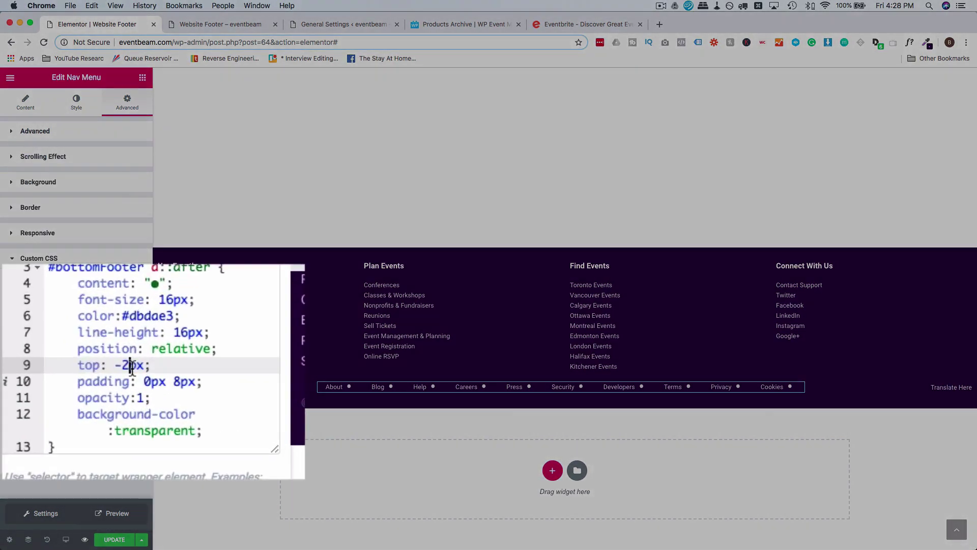
key(Down)
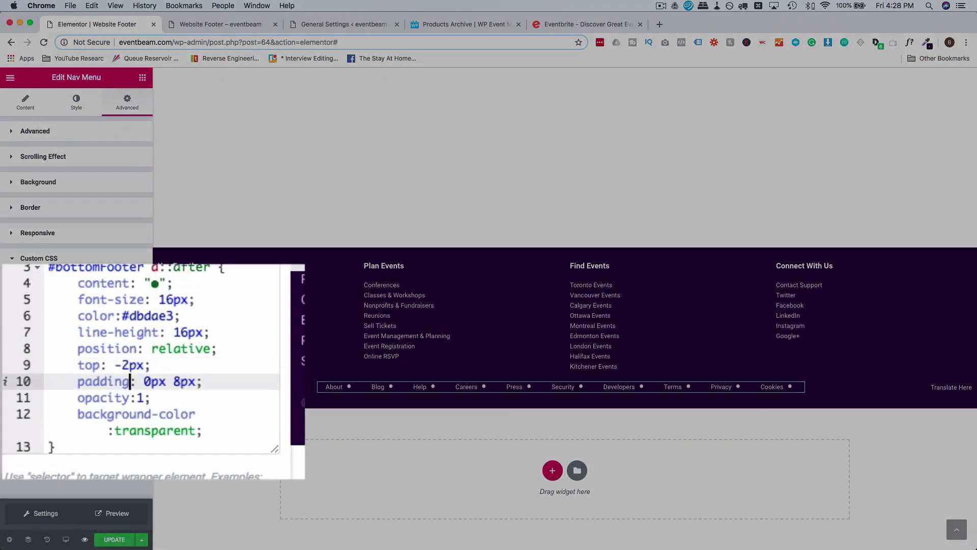
key(Up)
key(BackSpace)
text(1)
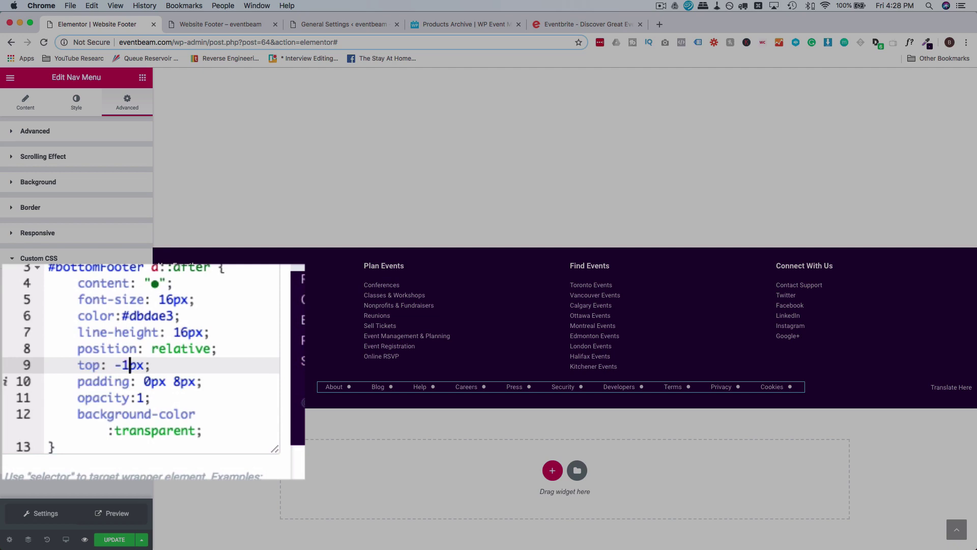
Rewrite the bullet padding values, setting the right padding to 10px.
click(182, 382)
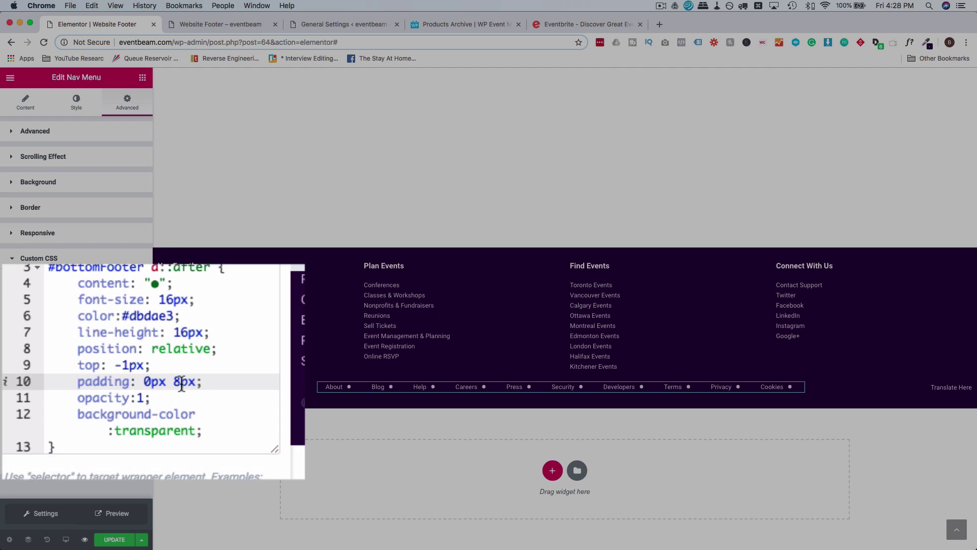
key(Left)
text(1)
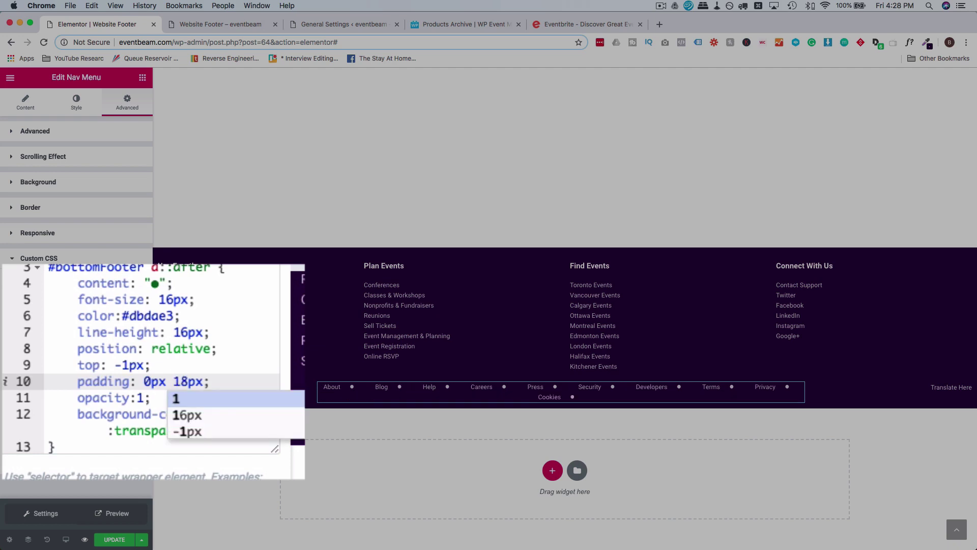
key(Right)
key(Right)
key(Right)
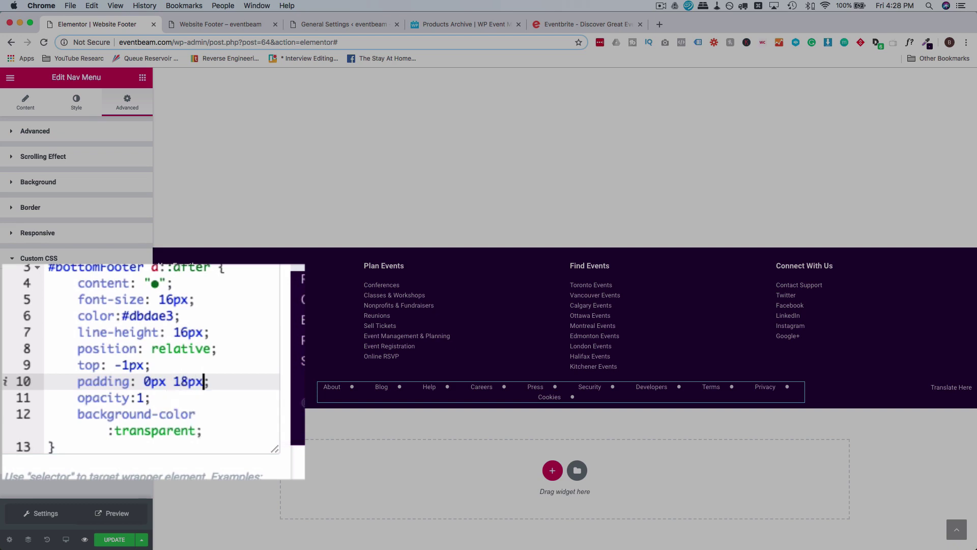
text(0 18px)
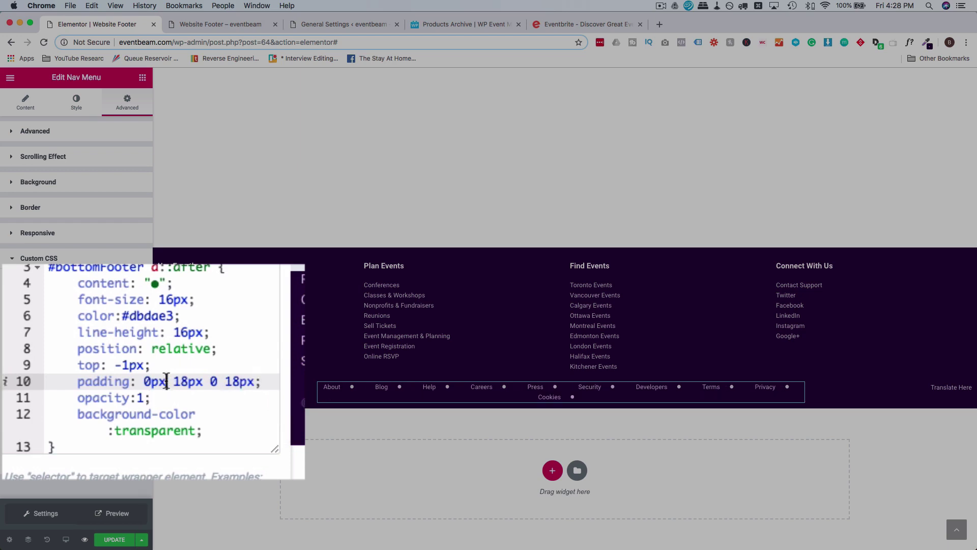
click(167, 381)
key(BackSpace)
key(BackSpace)
key(Right)
key(Right)
key(Right)
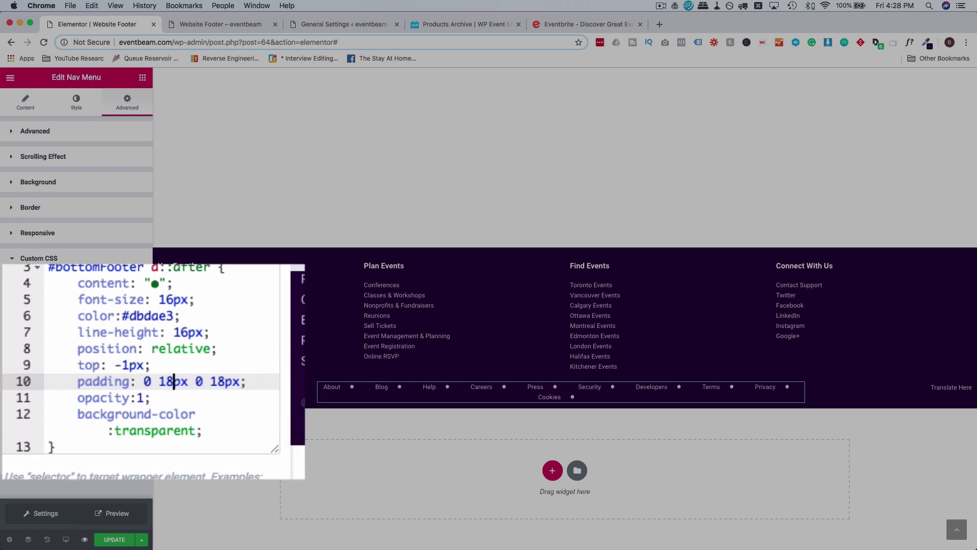
key(Left)
key(Left)
key(Left)
key(Left)
key(Right)
key(Right)
key(Right)
key(Right)
key(BackSpace)
text(0)
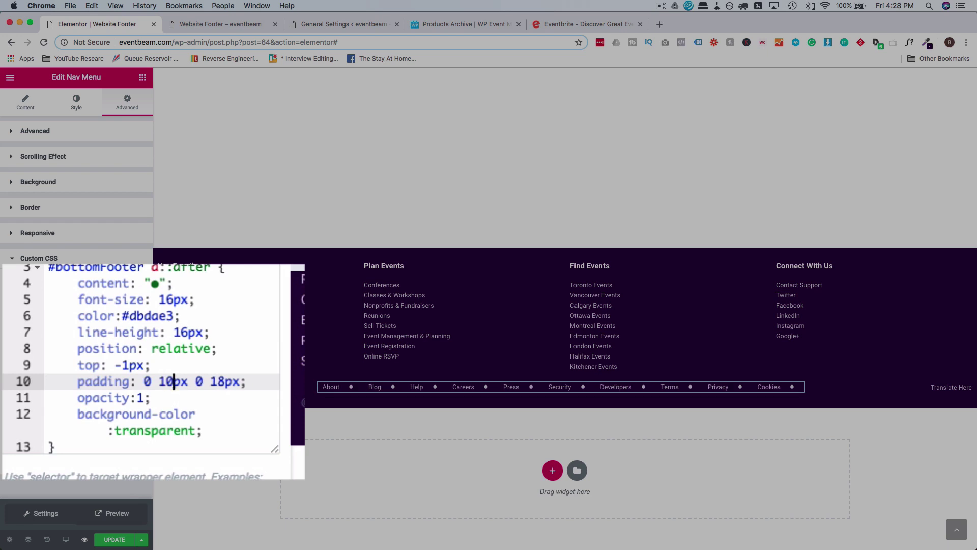
key(BackSpace)
key(BackSpace)
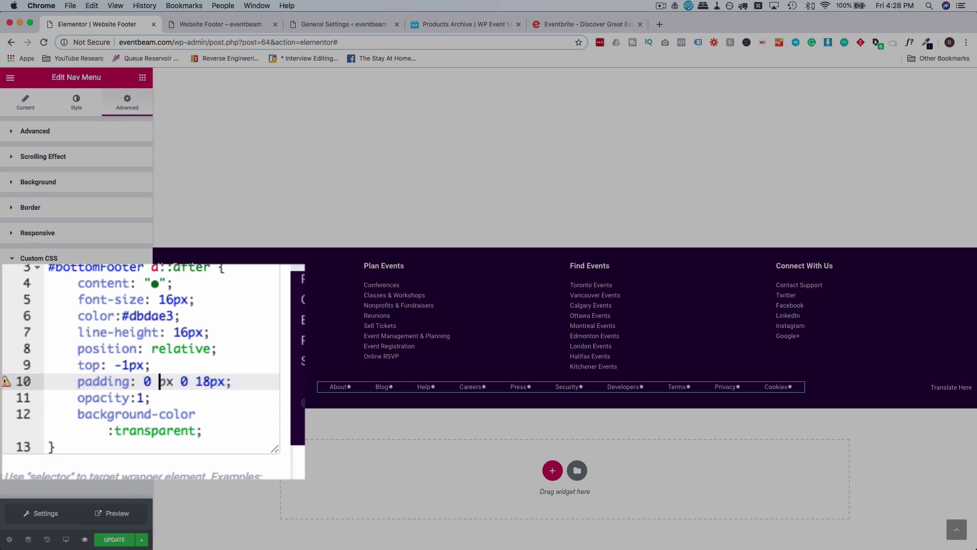
text(10)
Set the bullet's left padding to 22px, making the padding 0 10px 0 22px.
key(Right)
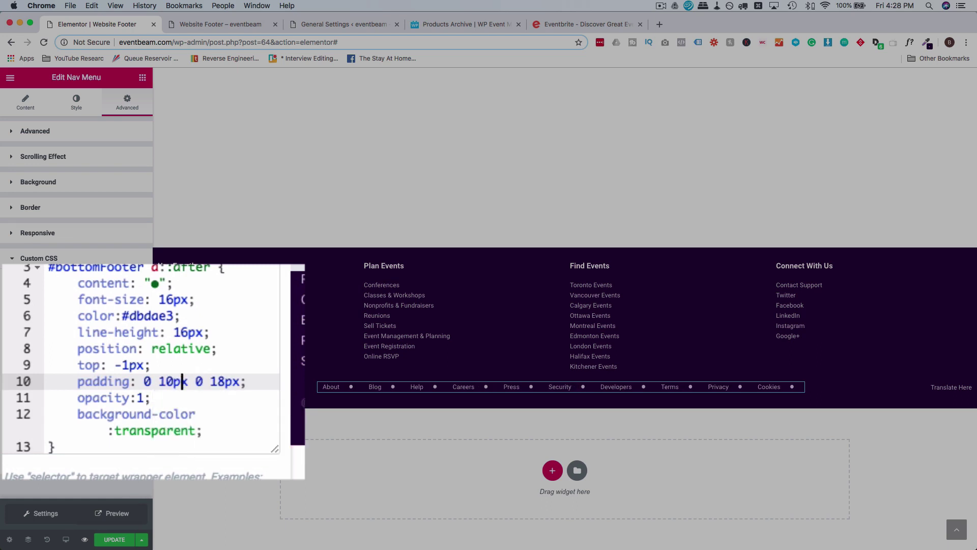
key(Right)
key(Right)
key(Right)
key(Right)
key(Right)
key(Right)
key(Left)
key(Left)
key(Left)
key(Right)
key(Right)
key(Right)
key(Right)
key(BackSpace)
text(0)
key(Up)
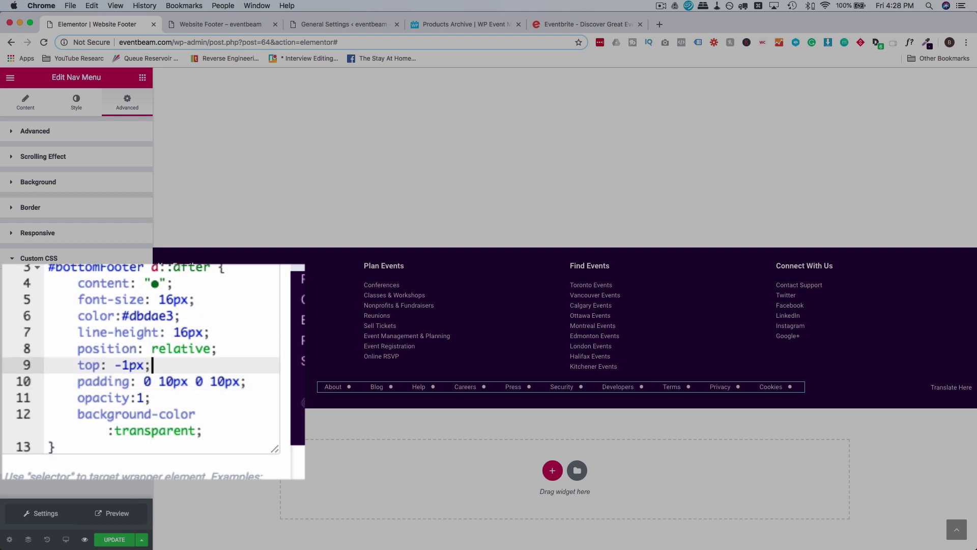
key(Down)
key(Left)
key(BackSpace)
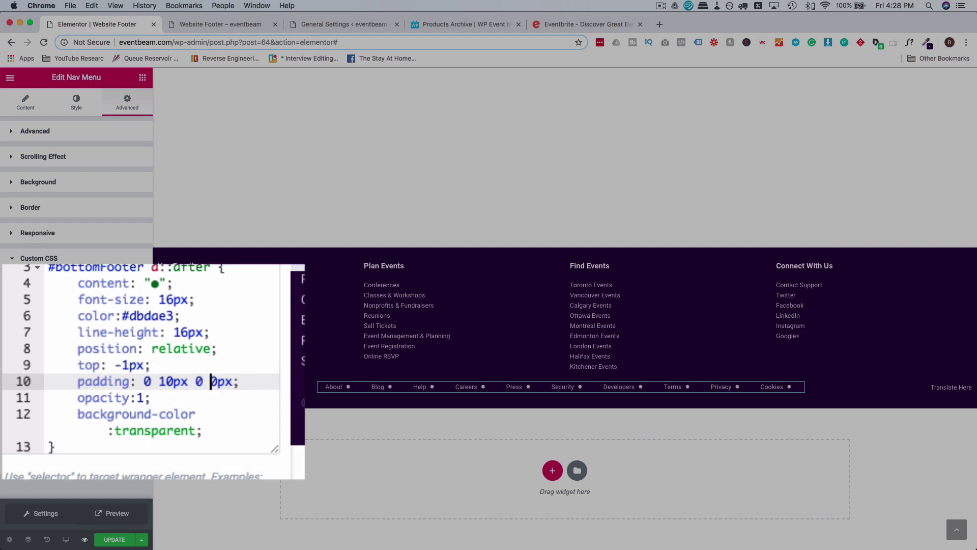
text(2)
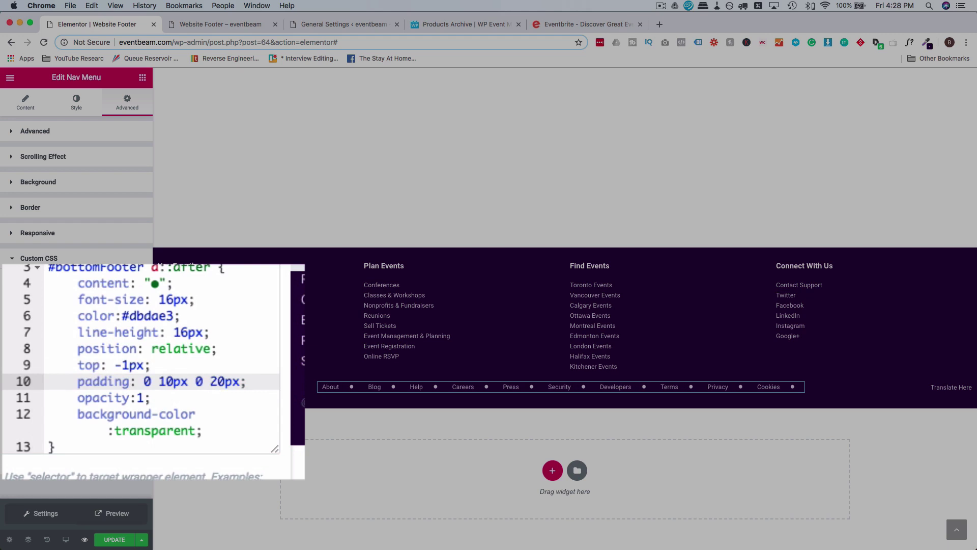
key(Delete)
text(2)
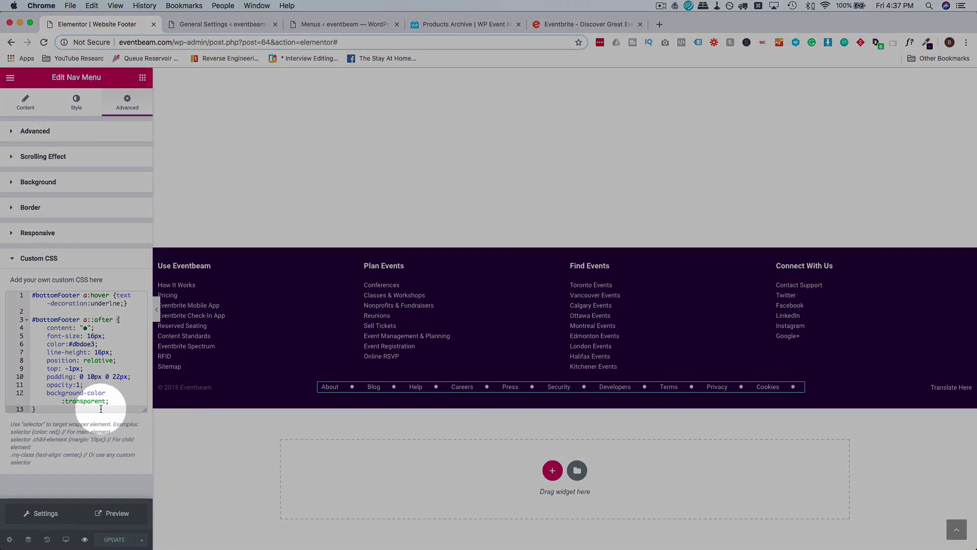
Add a rule #bottomFooter a:last-child::after with background-color:blue.
key(Return)
key(Return)
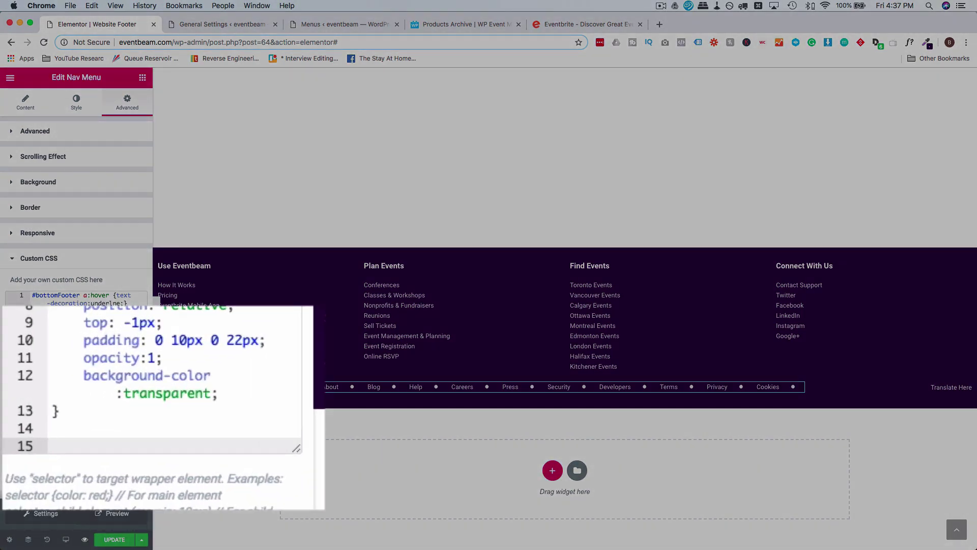
text(#bott)
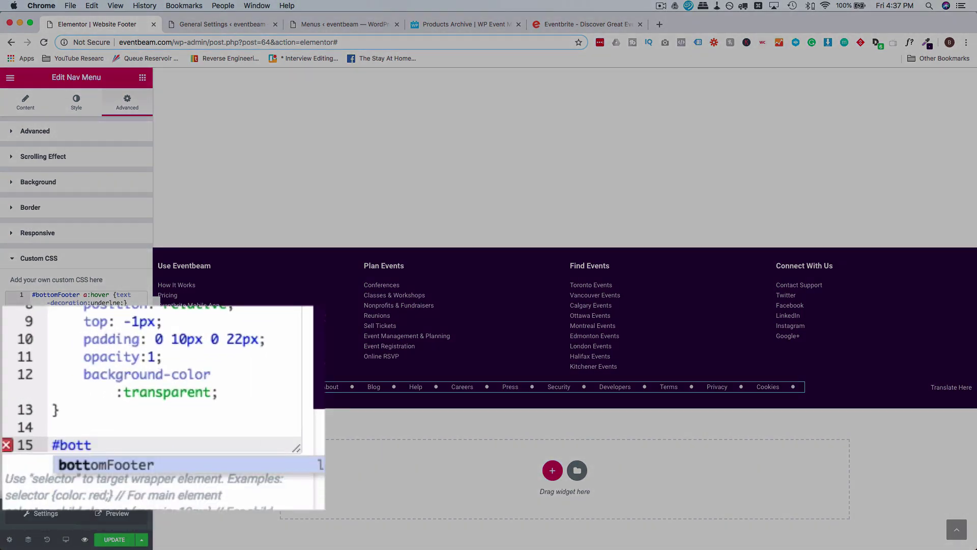
text(omFooter)
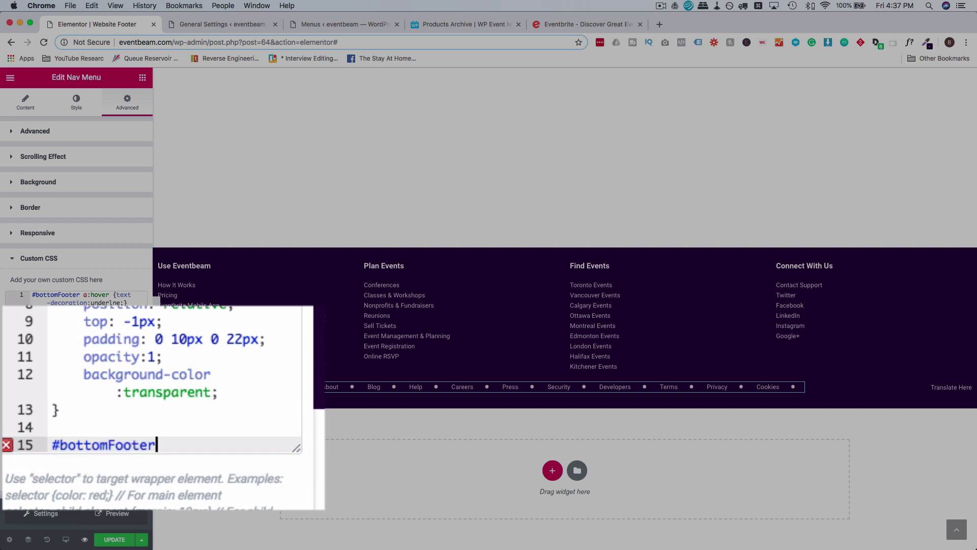
text( a)
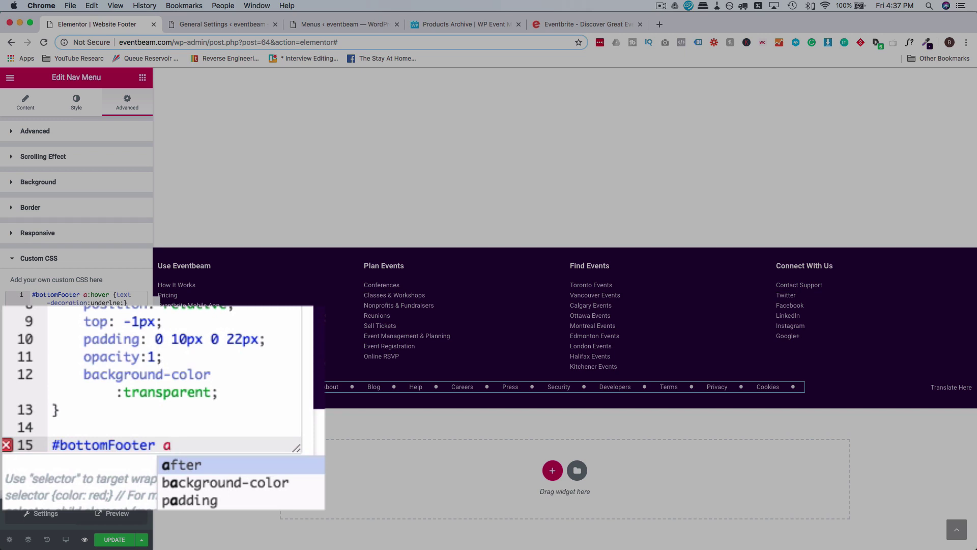
text(:)
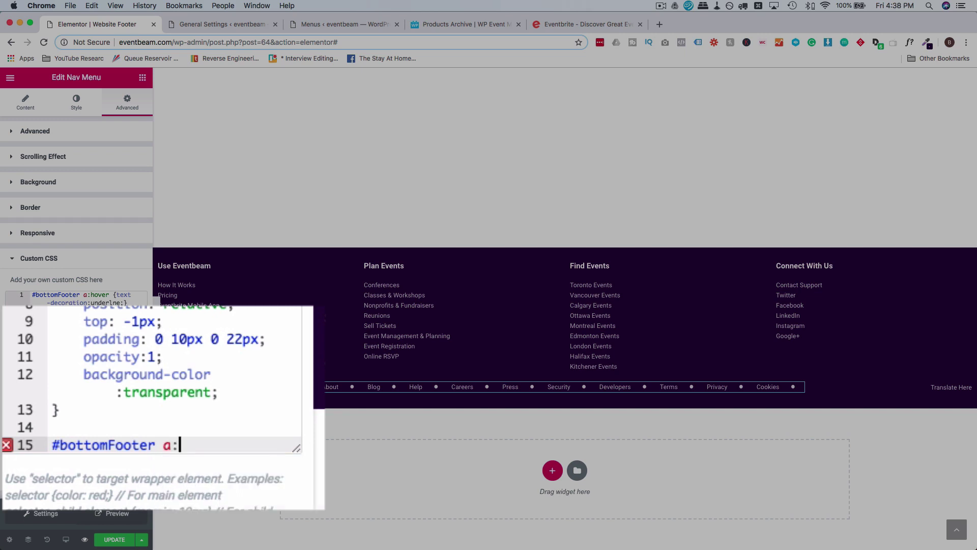
text(last-chil)
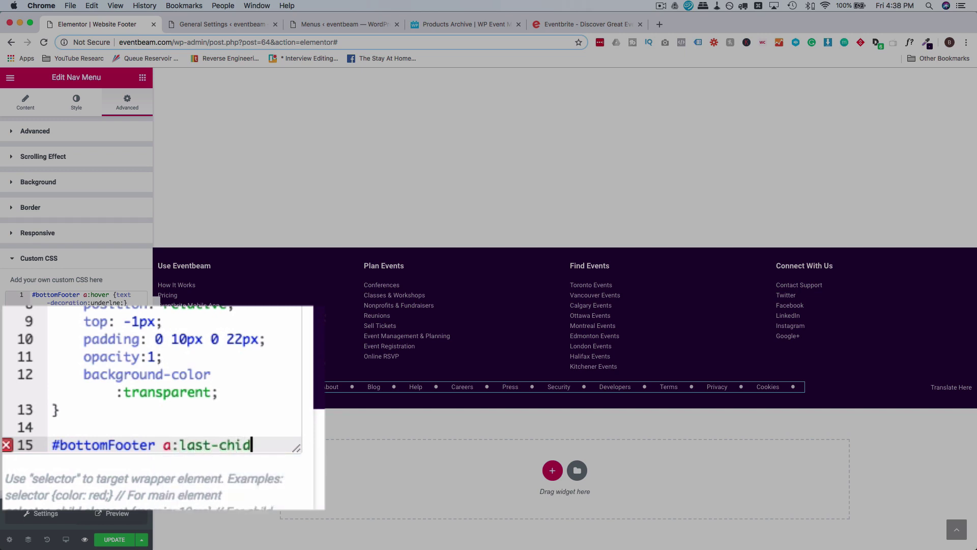
text(d::after)
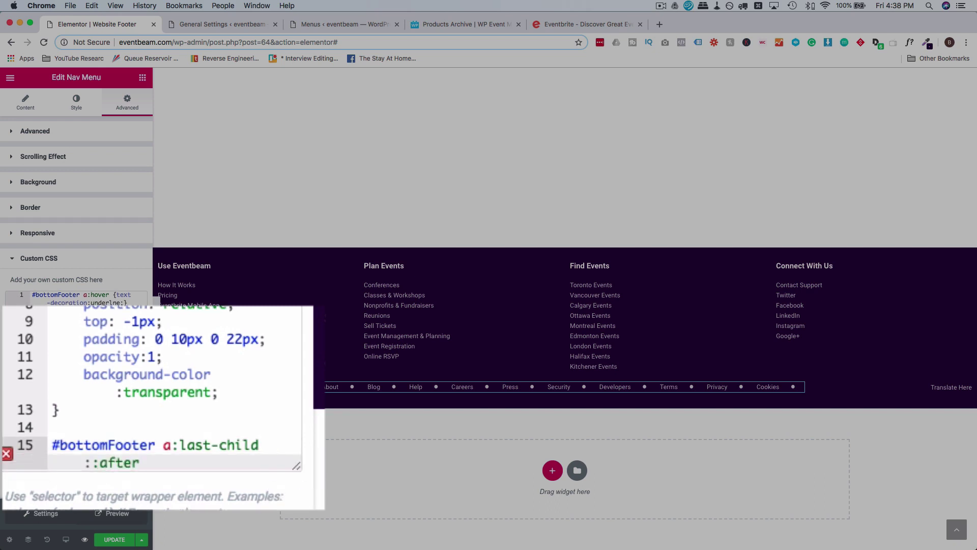
text( {)
key(Return)
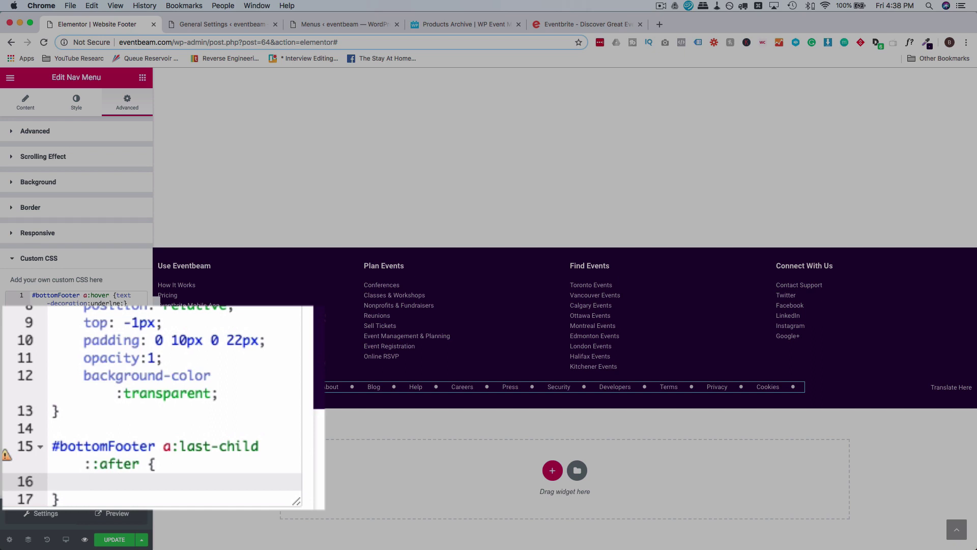
text(background-clo)
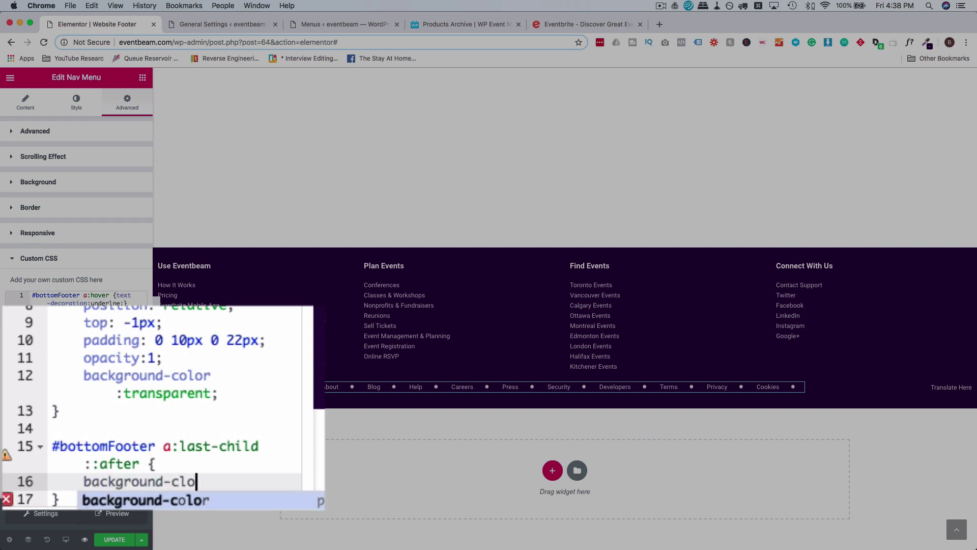
key(BackSpace)
key(BackSpace)
text(olor:)
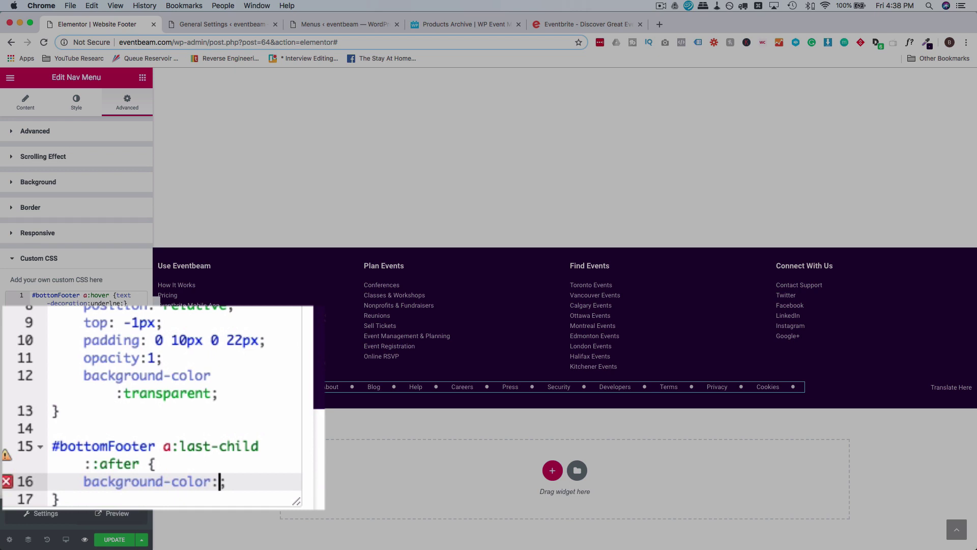
text(blue)
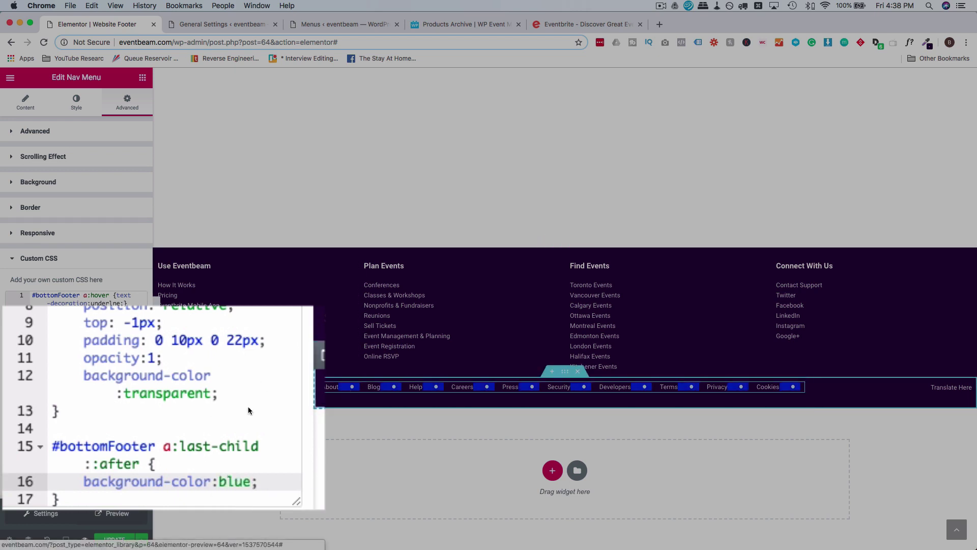
Change the selector to a:nth-child(1)::after and update the footer template.
double_click(197, 447)
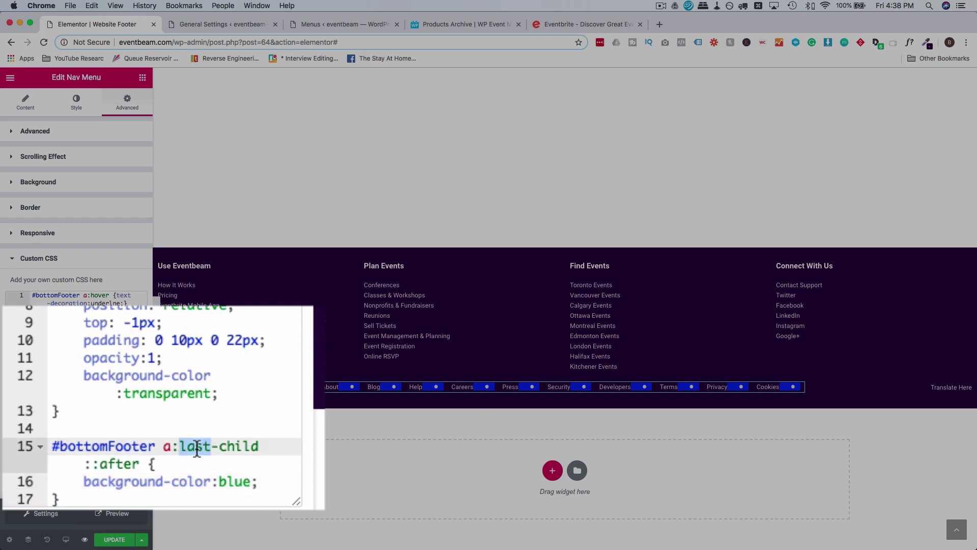
key(BackSpace)
text(nth)
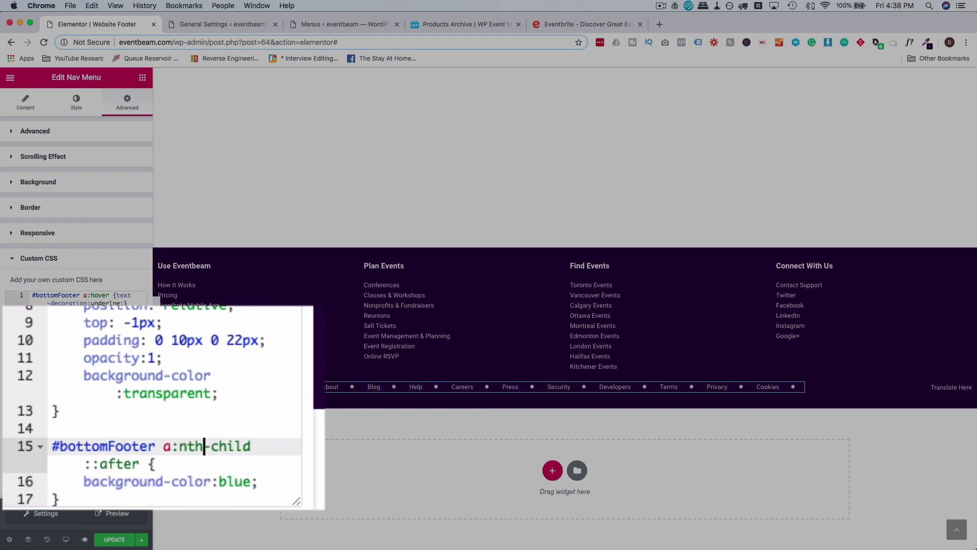
key(Right)
key(Right)
key(Right)
key(Right)
key(Right)
key(Right)
key(Right)
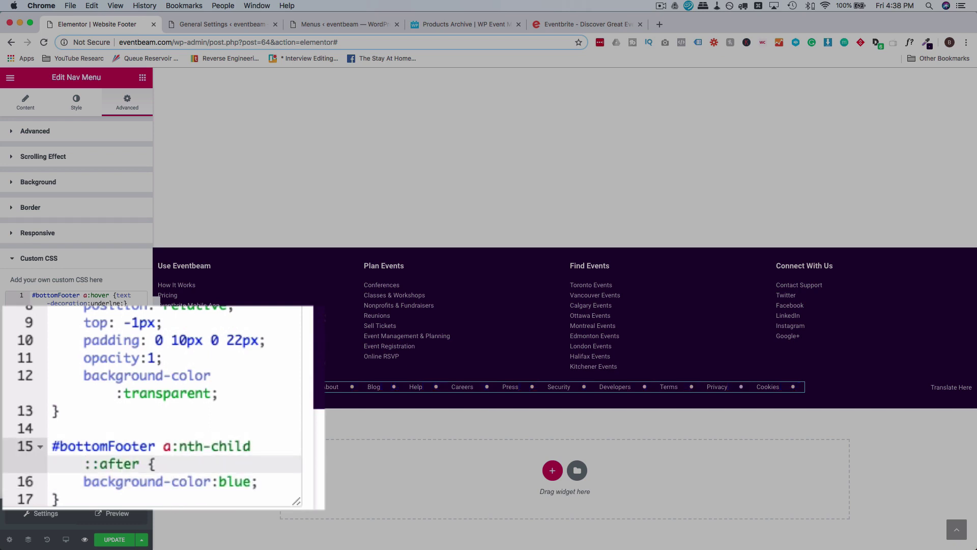
text(())
key(Left)
key(Down)
key(Up)
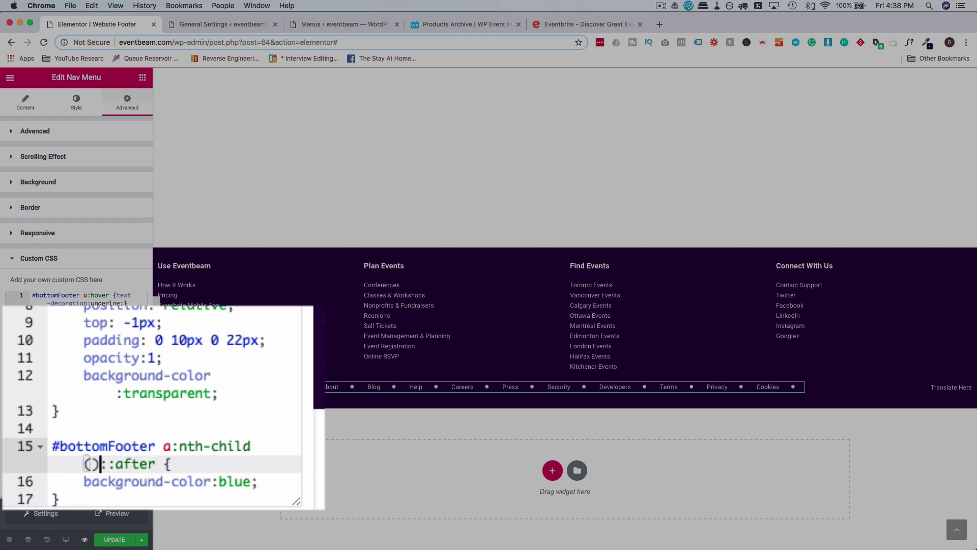
text(1)
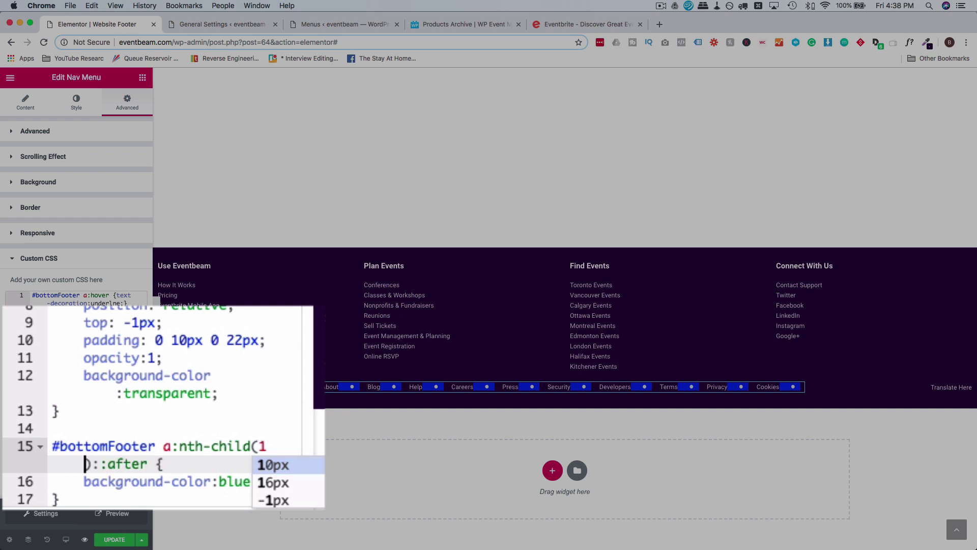
click(273, 446)
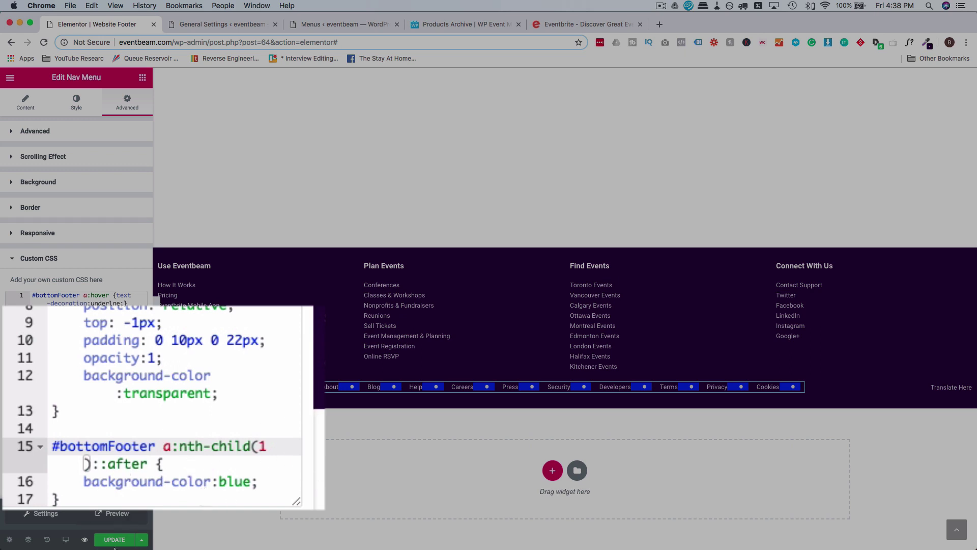
click(116, 541)
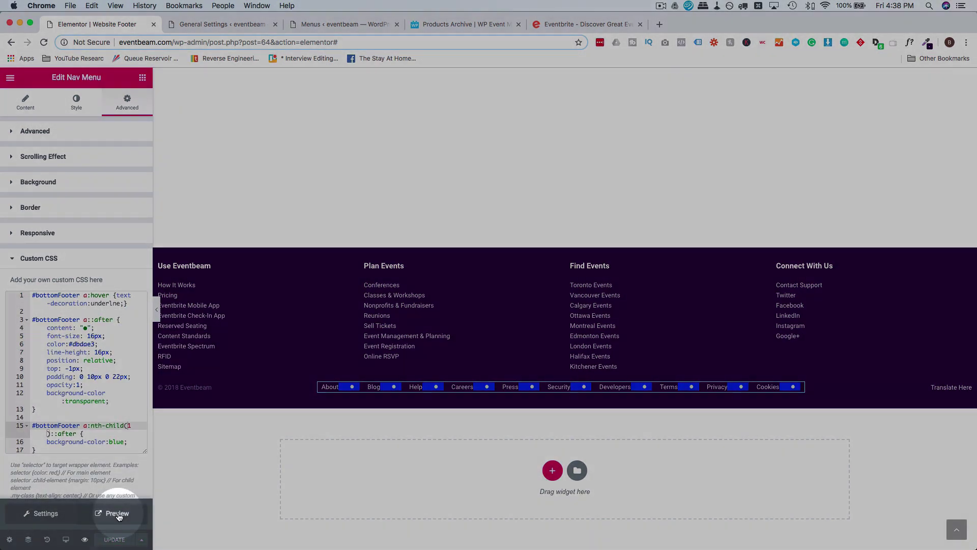
Inspect the Cookies link in the footer preview to read its class, menu-item-59.
click(118, 514)
scroll(699, 421, down, 2)
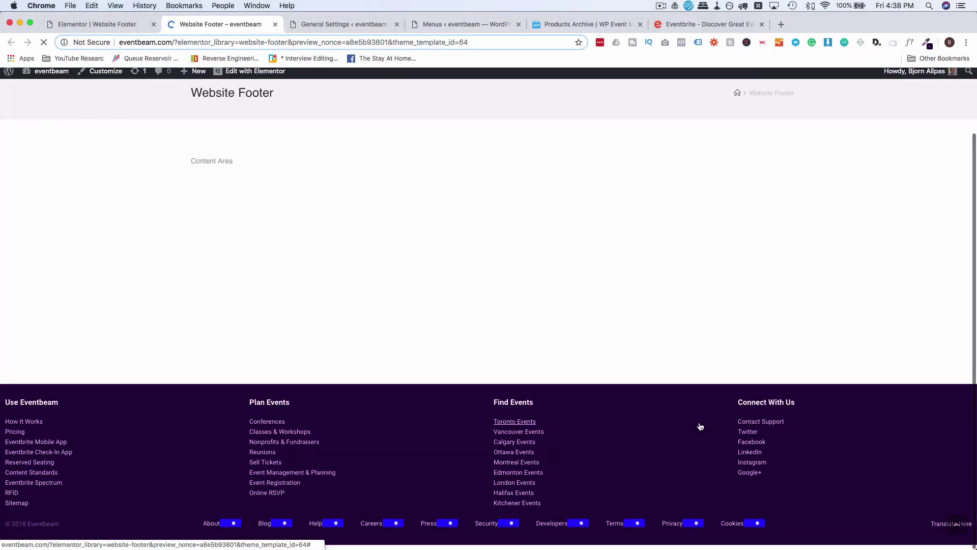
click(739, 532)
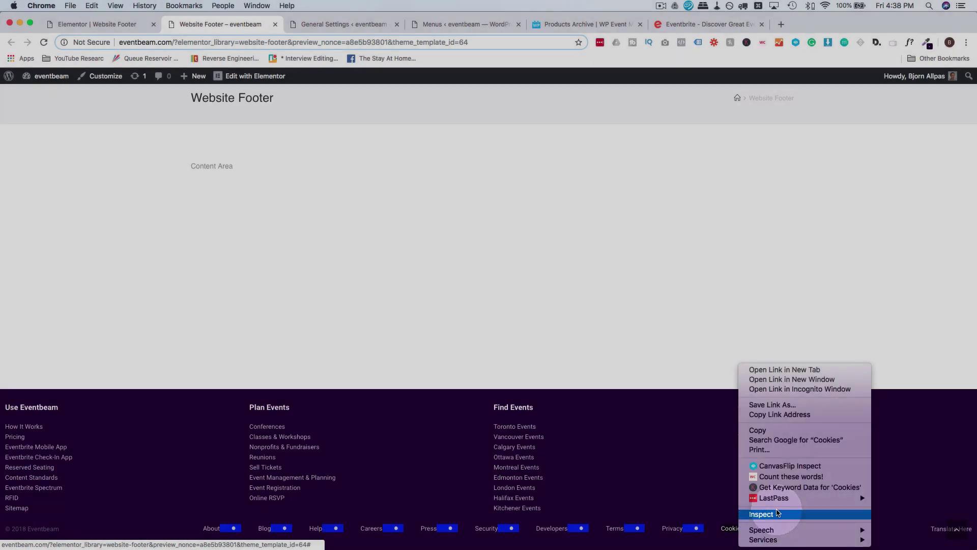
click(744, 511)
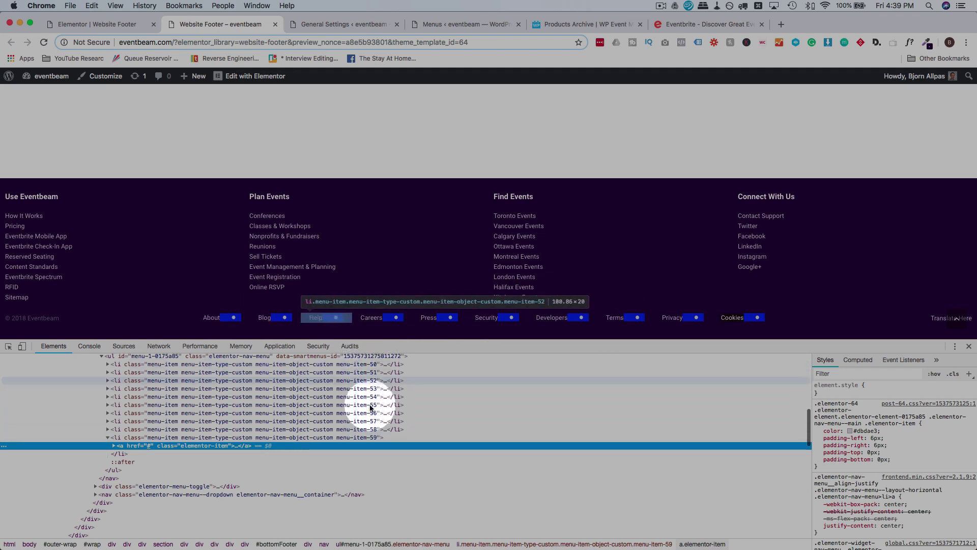
click(368, 438)
double_click(369, 438)
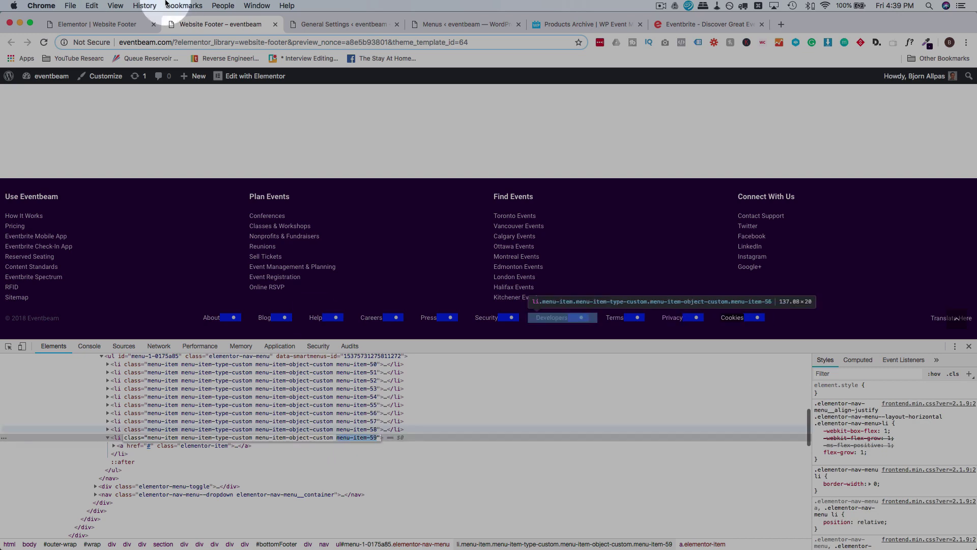
click(119, 26)
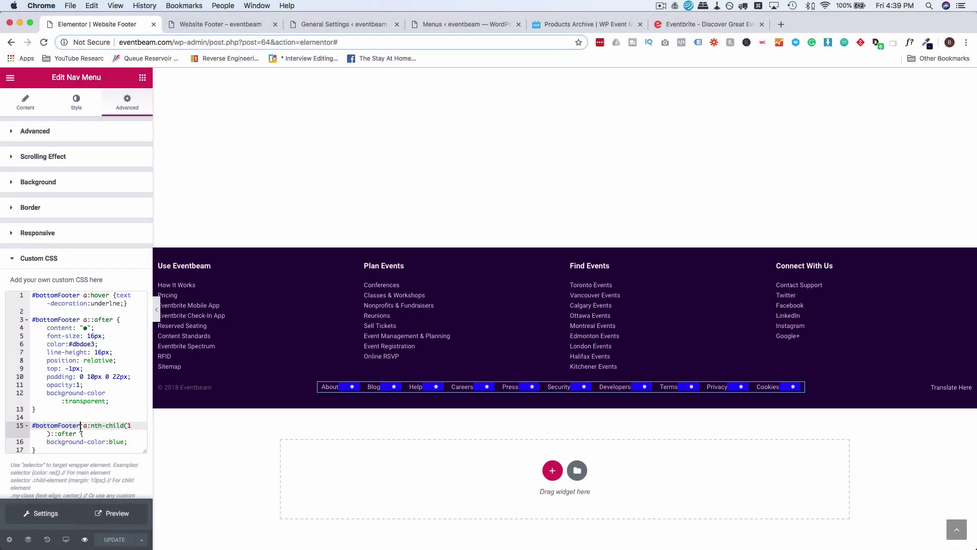
Change the selector to #bottomFooter .menu-item-59 a::after.
text(.)
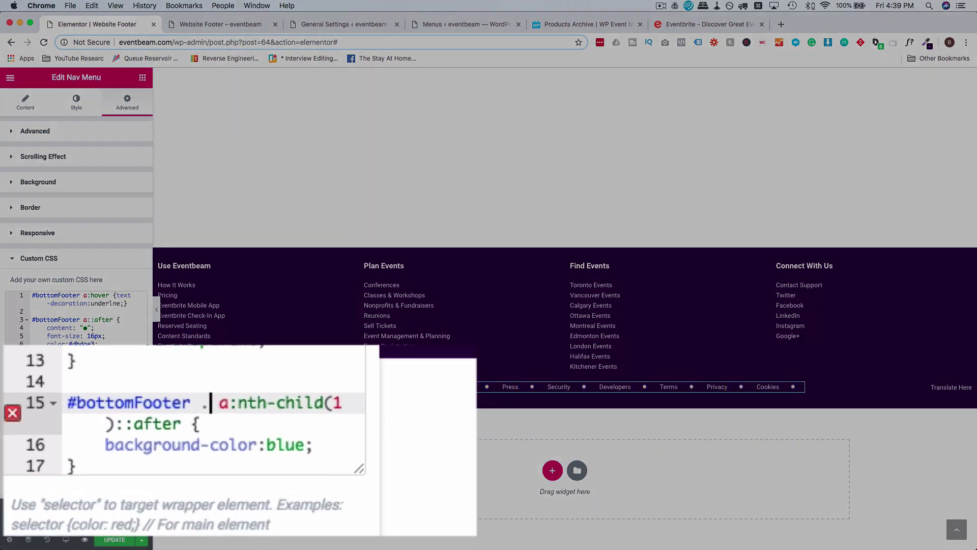
text(menu-item-59)
click(232, 428)
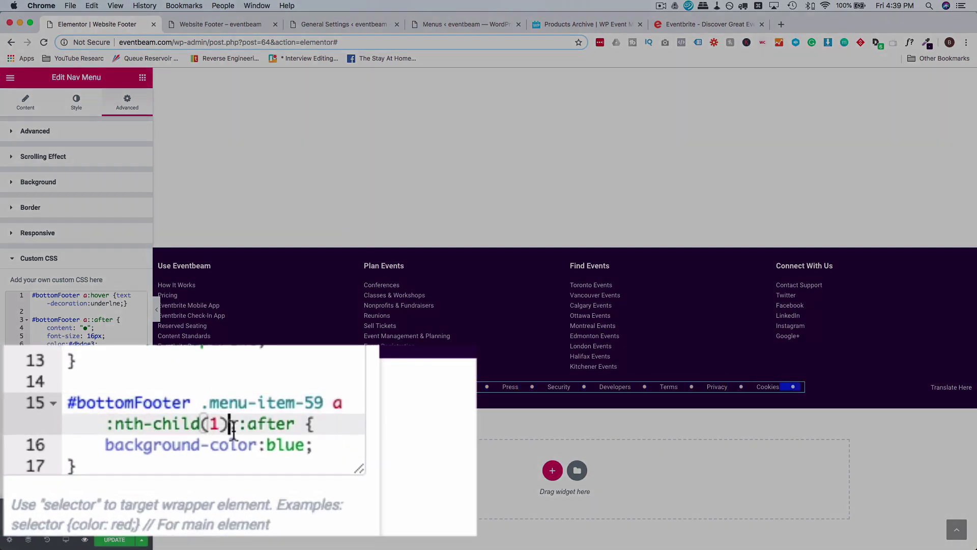
key(BackSpace)
key(BackSpace)
key(BackSpace)
key(BackSpace)
key(BackSpace)
key(BackSpace)
key(BackSpace)
key(BackSpace)
key(BackSpace)
key(BackSpace)
key(BackSpace)
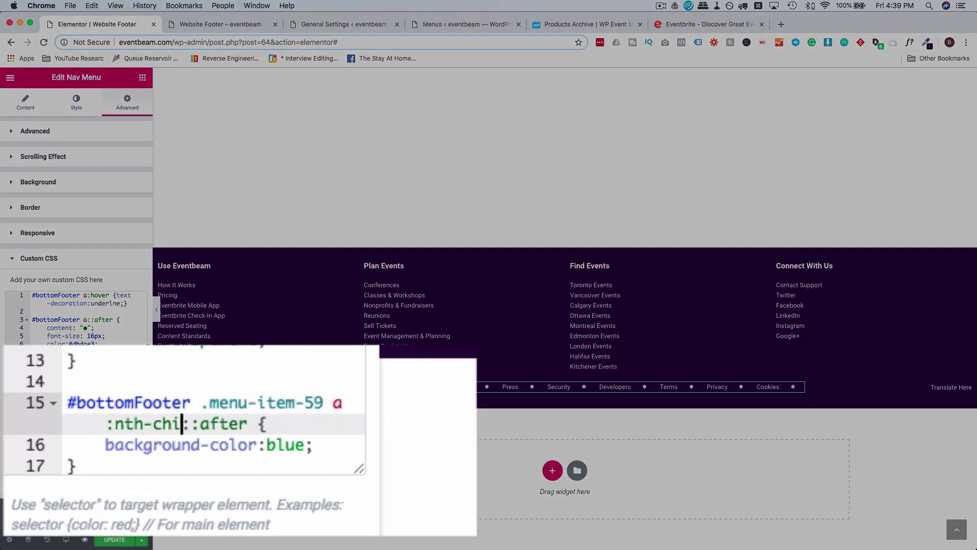
key(BackSpace)
key(BackSpace)
key(BackSpace)
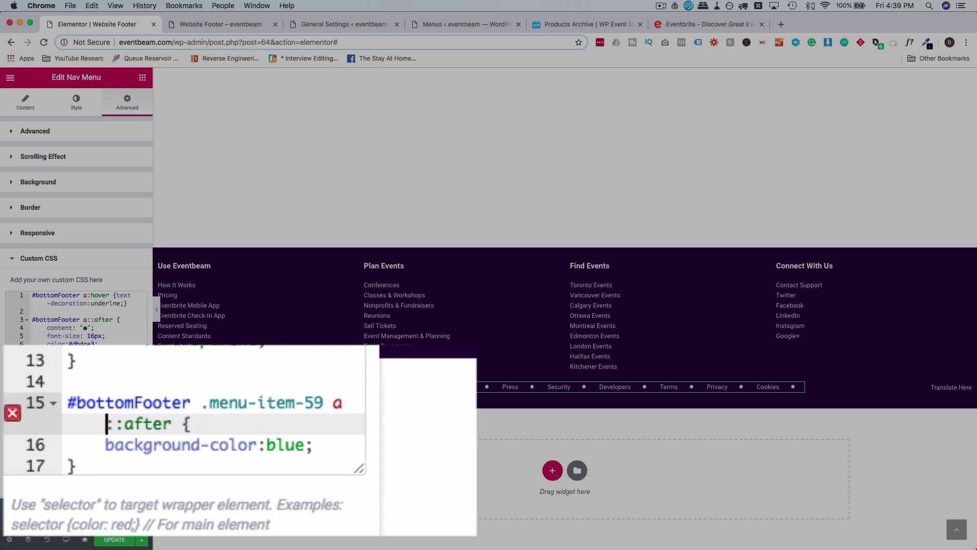
text(a)
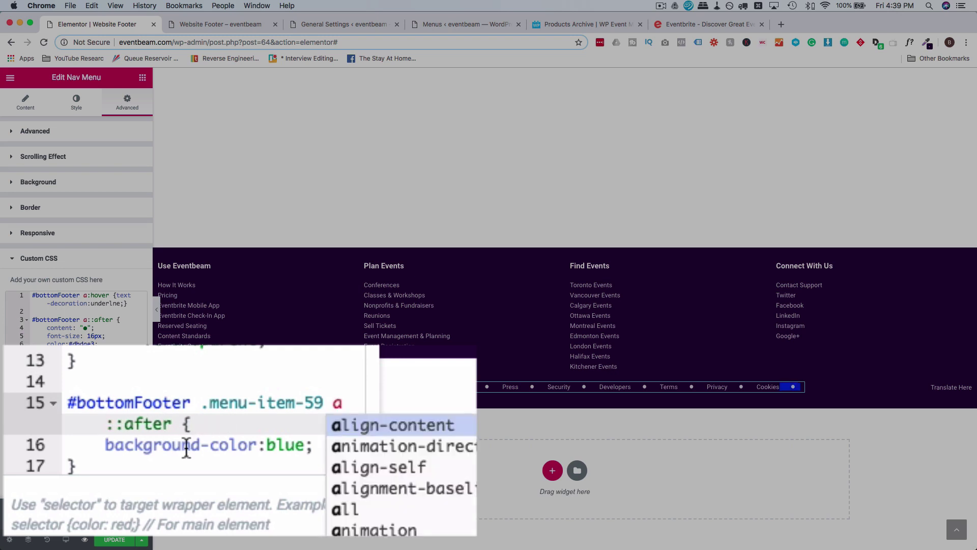
click(184, 447)
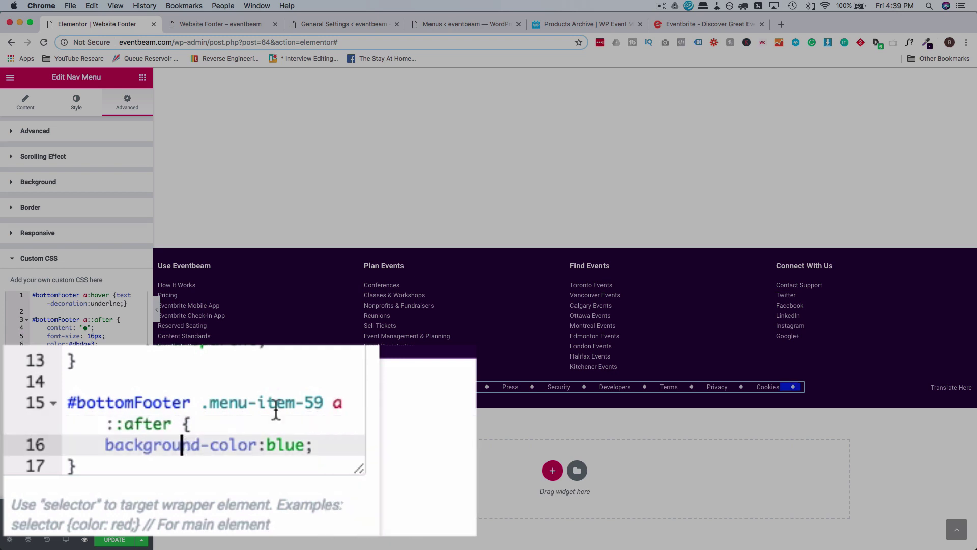
Replace the background-color declaration with content:"" for that link's dot.
double_click(287, 450)
click(319, 448)
drag(318, 448, 106, 449)
text(cpnt)
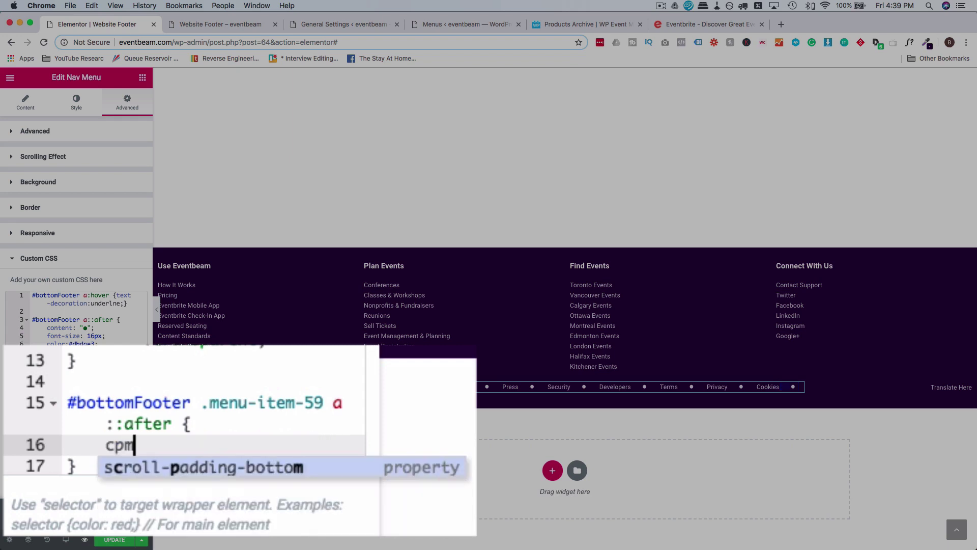
key(BackSpace)
key(BackSpace)
key(BackSpace)
text(ontent:)
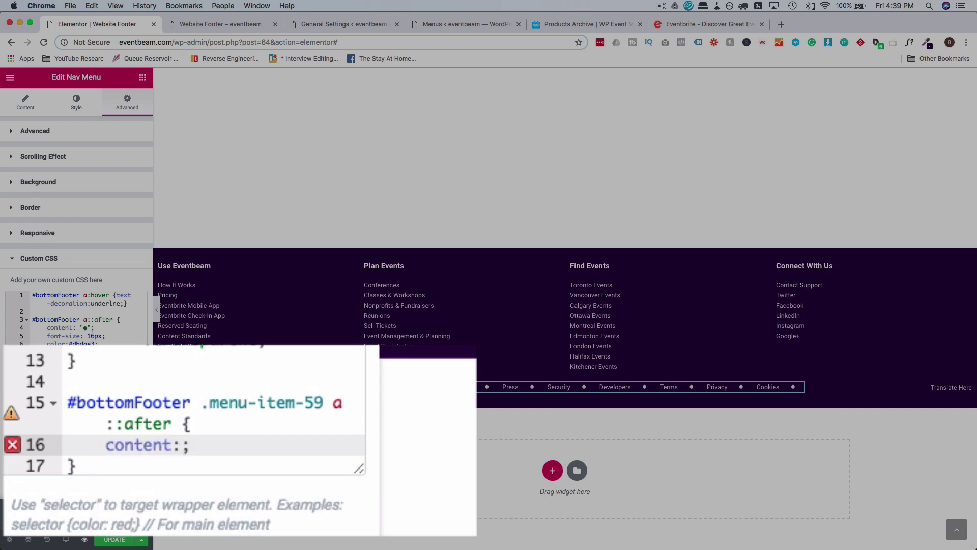
text("")
key(Left)
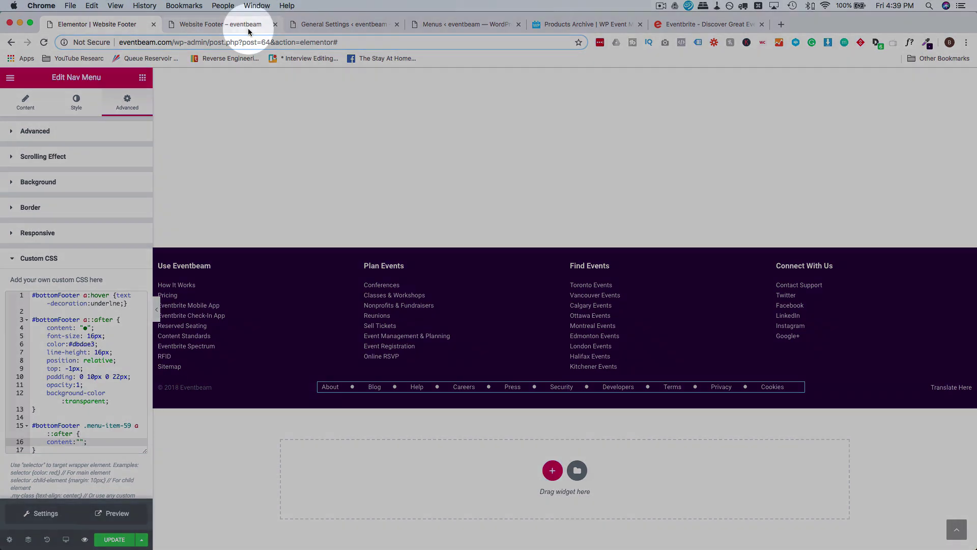
click(249, 29)
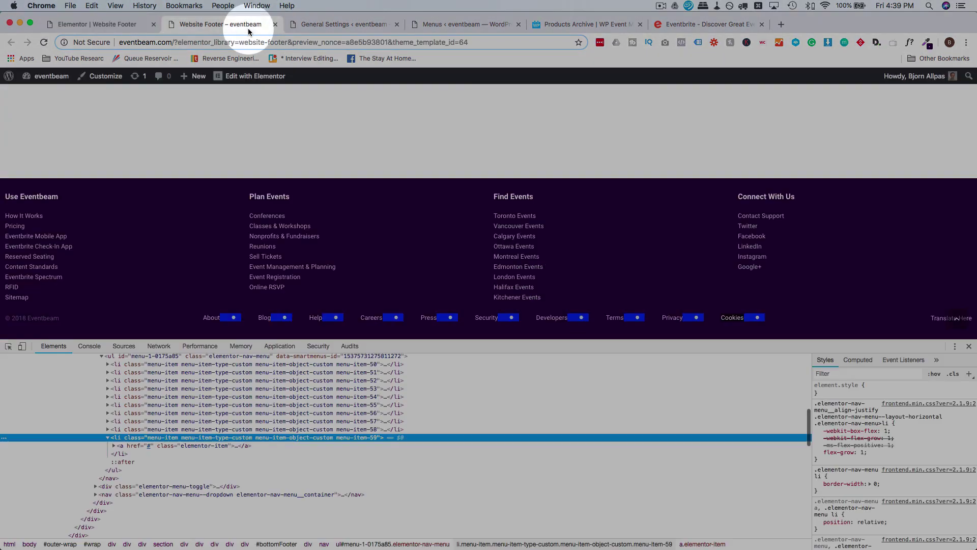
click(333, 24)
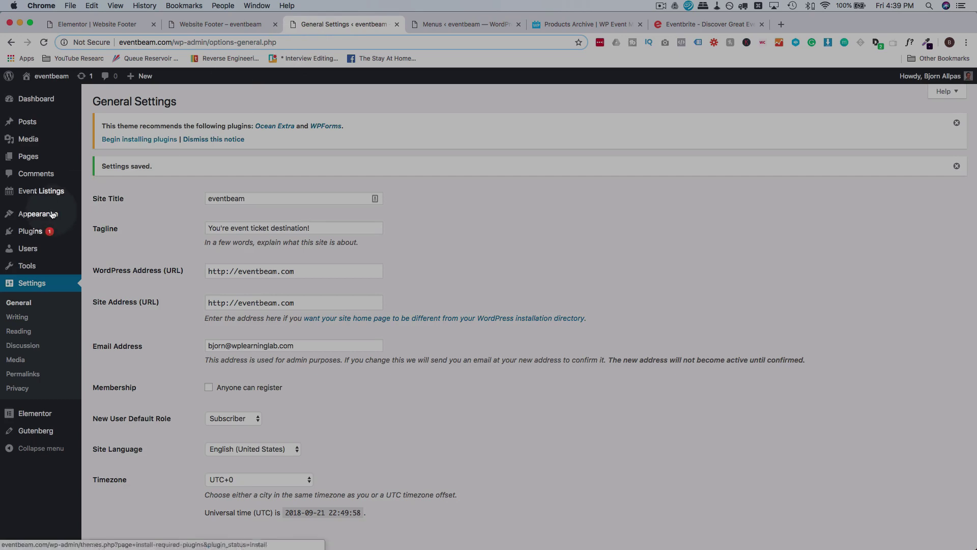
Relabel the Bottom Footer menu's About item as 'About &copy;' and save the menu.
mouse_move(36, 224)
super+click(99, 258)
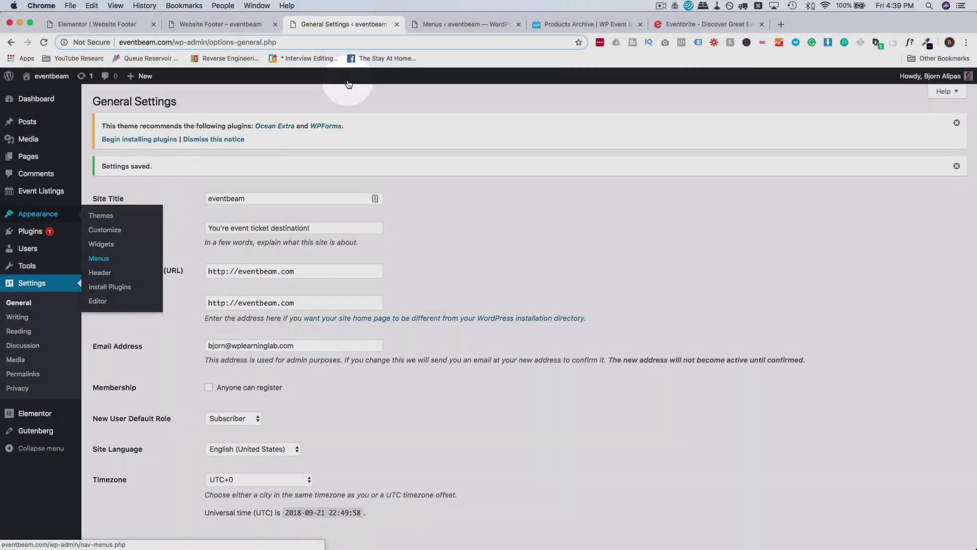
click(466, 24)
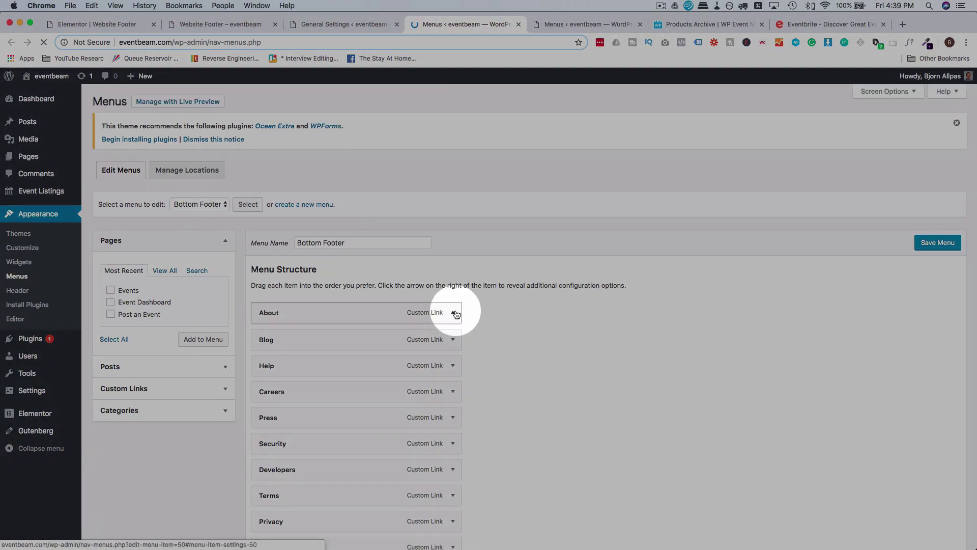
click(455, 315)
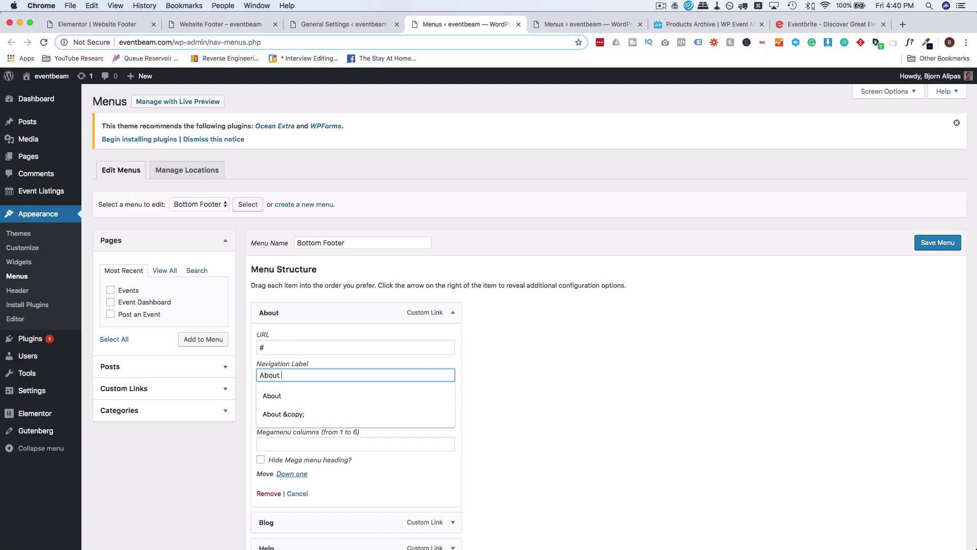
text(&c)
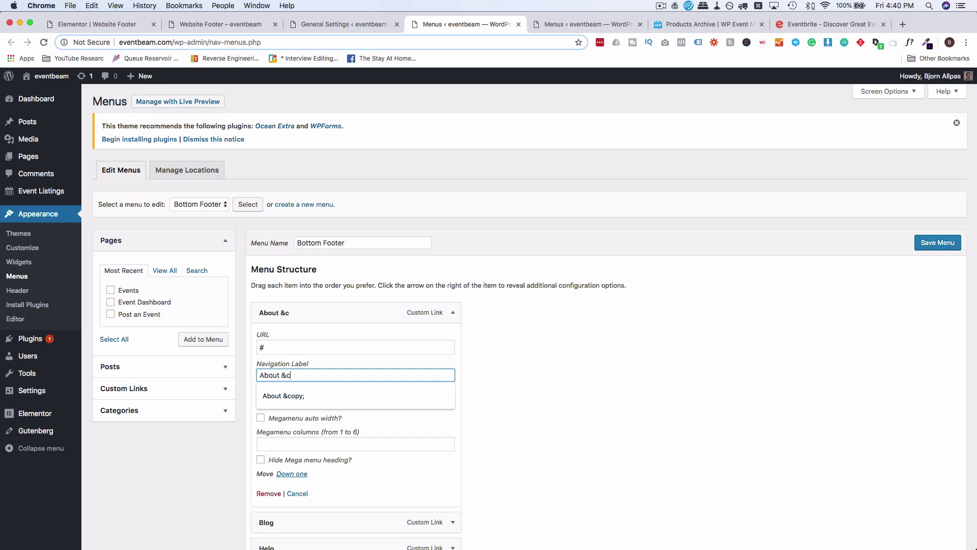
text(opy;)
key(BackSpace)
click(533, 388)
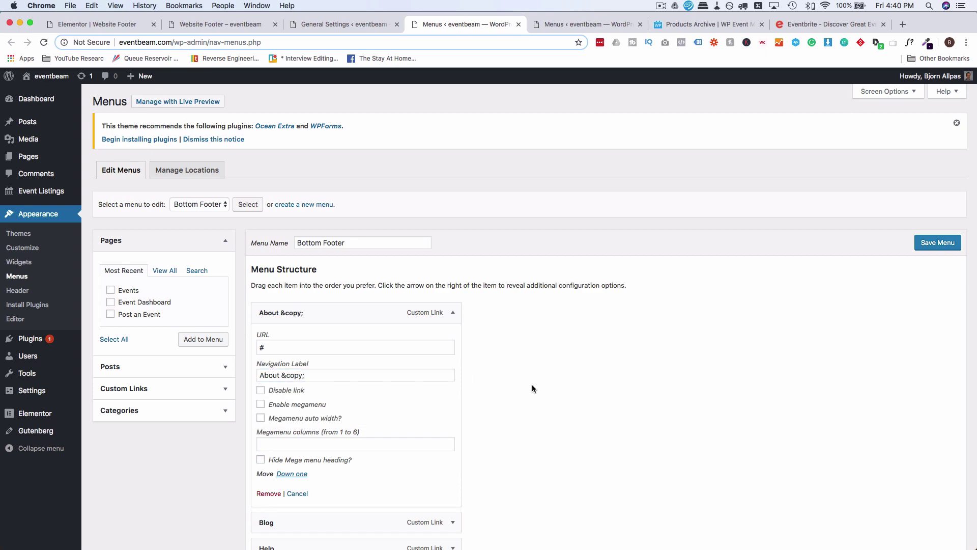
click(956, 242)
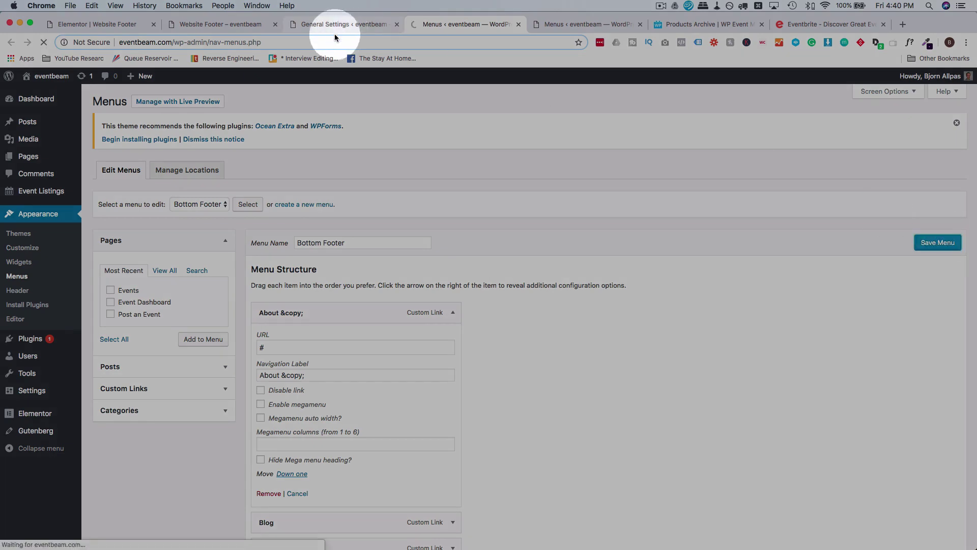
click(303, 28)
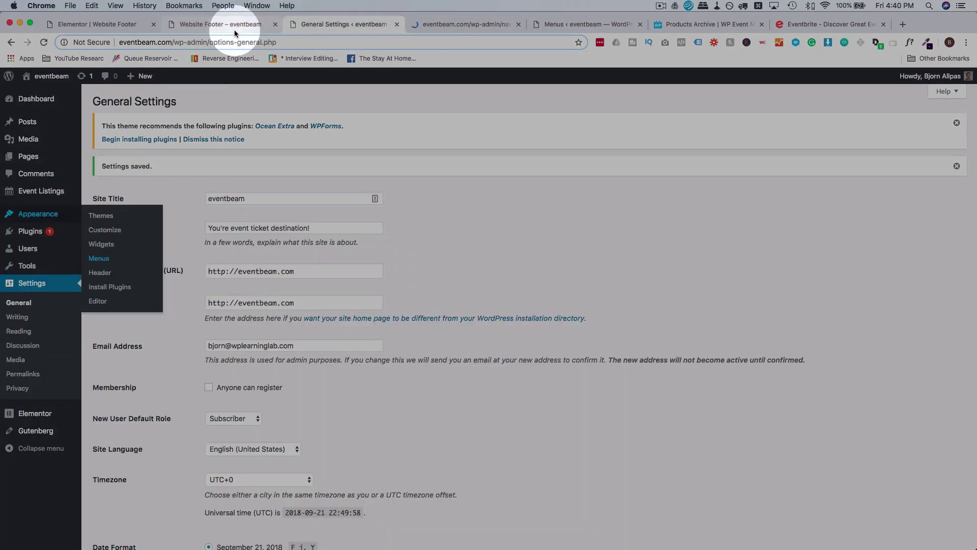
click(234, 29)
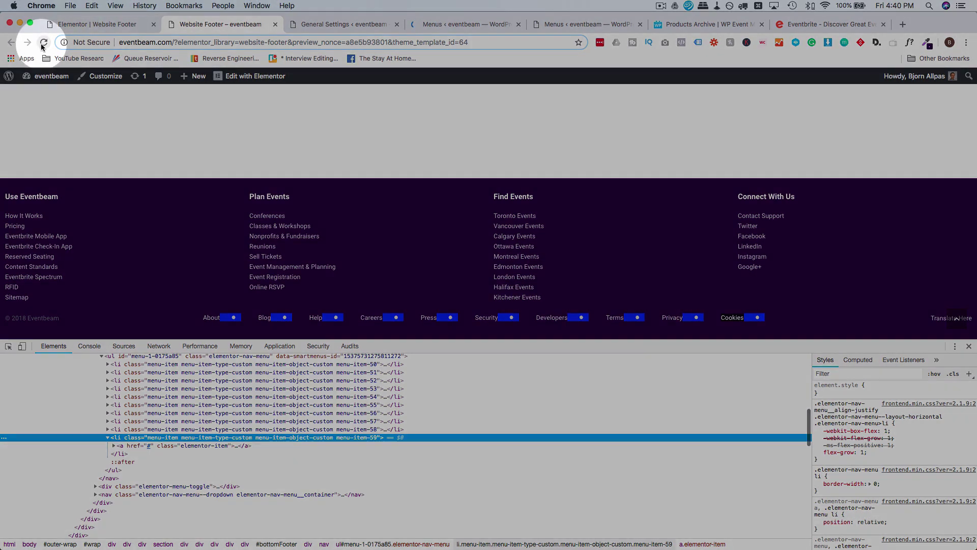
Reload the footer preview to confirm About now reads 'About ©', then return to the Bottom Footer menus.
click(41, 44)
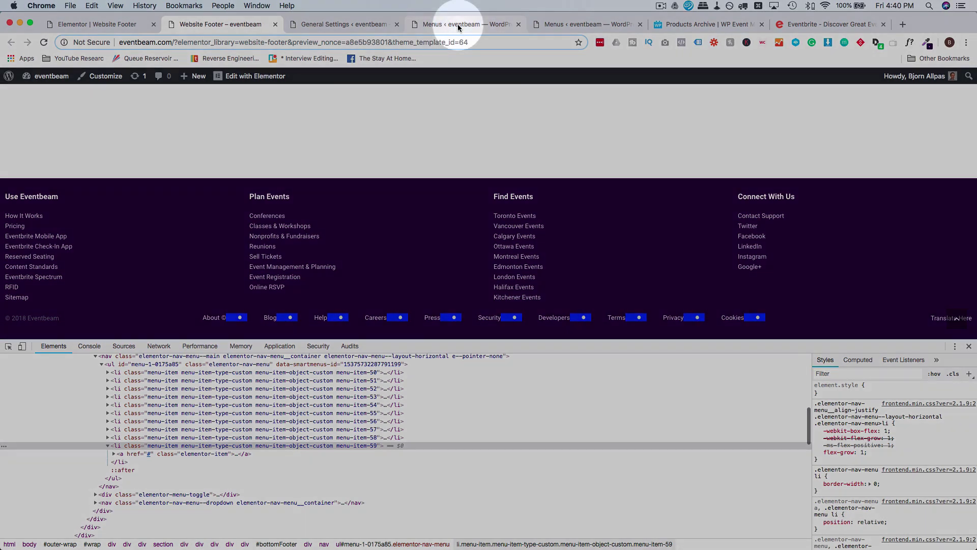
click(459, 28)
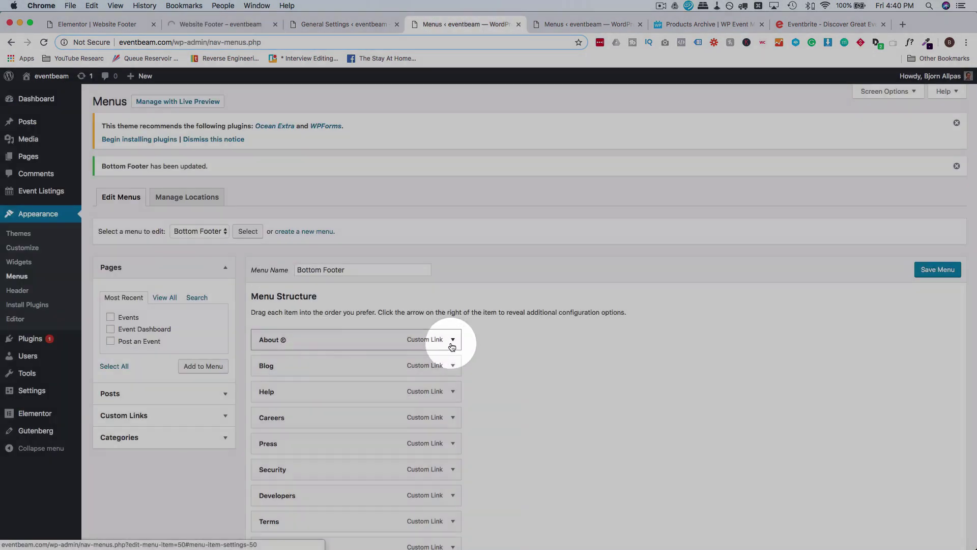
Insert &nbsp; non-breaking spaces between About and the © in its Navigation Label.
click(453, 340)
click(283, 402)
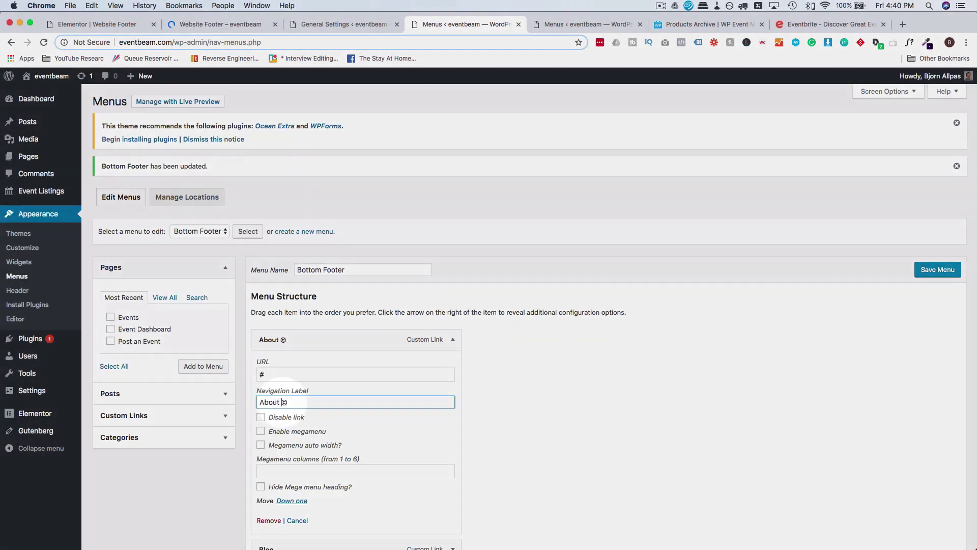
text(&nbsp;)
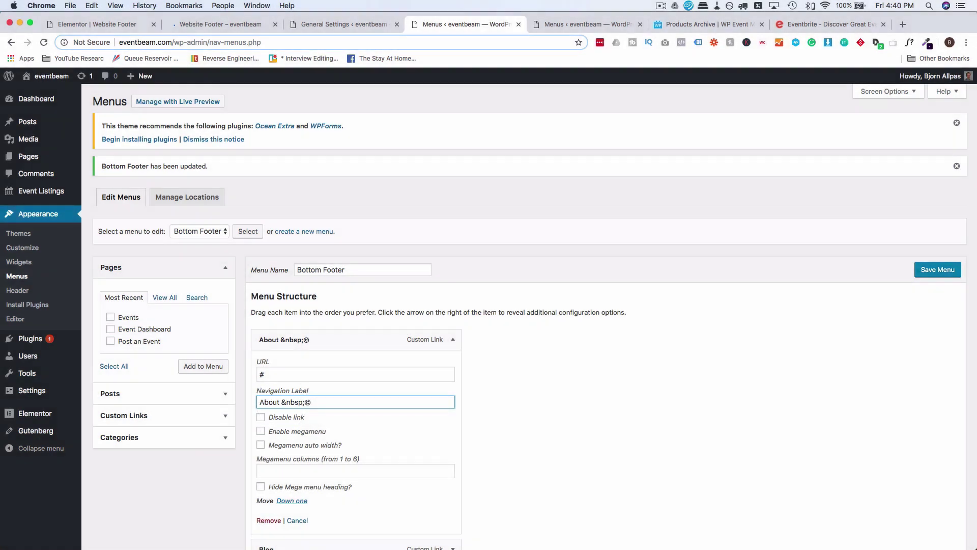
key(BackSpace)
key(shift+Right)
key(shift+Right)
key(shift+Right)
key(shift+Right)
key(shift+Right)
key(shift+Right)
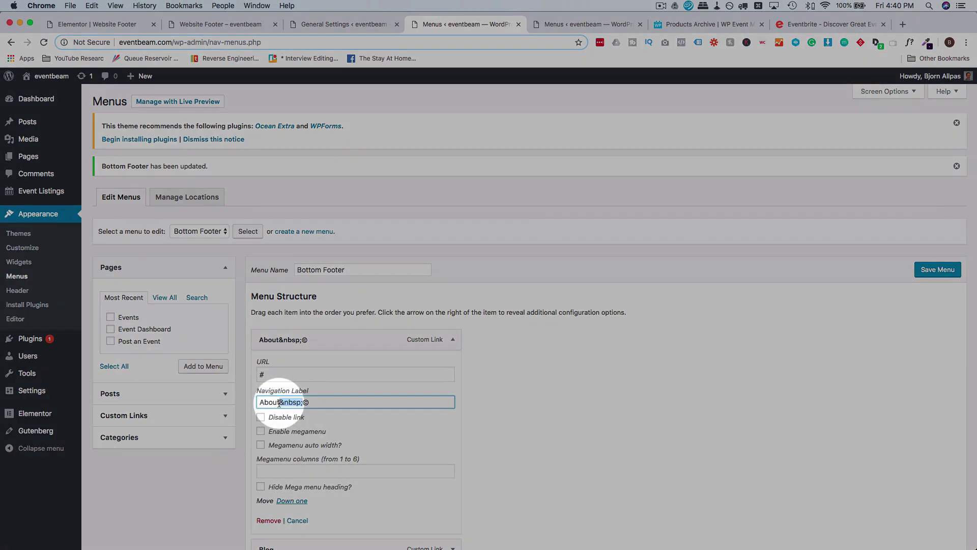
key(super+v)
key(super+v)
key(super+v)
key(super+v)
key(super+v)
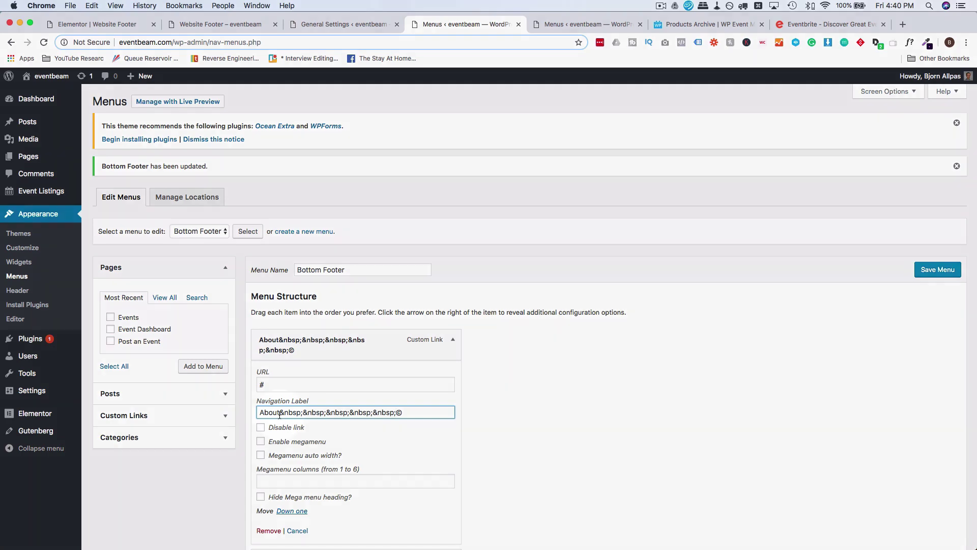
Replace the text after About with <i class="fa-circle"></i> and view the footer preview.
drag(280, 413, 416, 414)
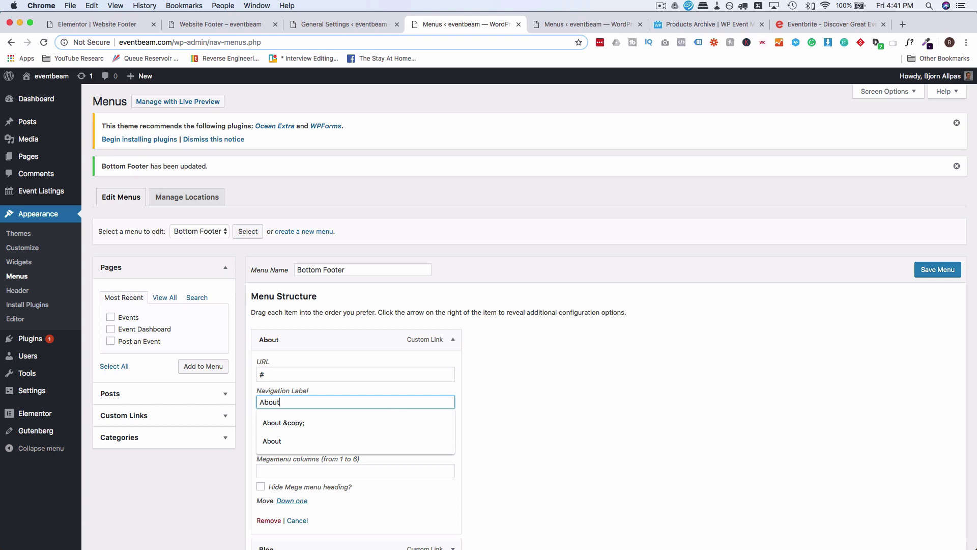
text(<s)
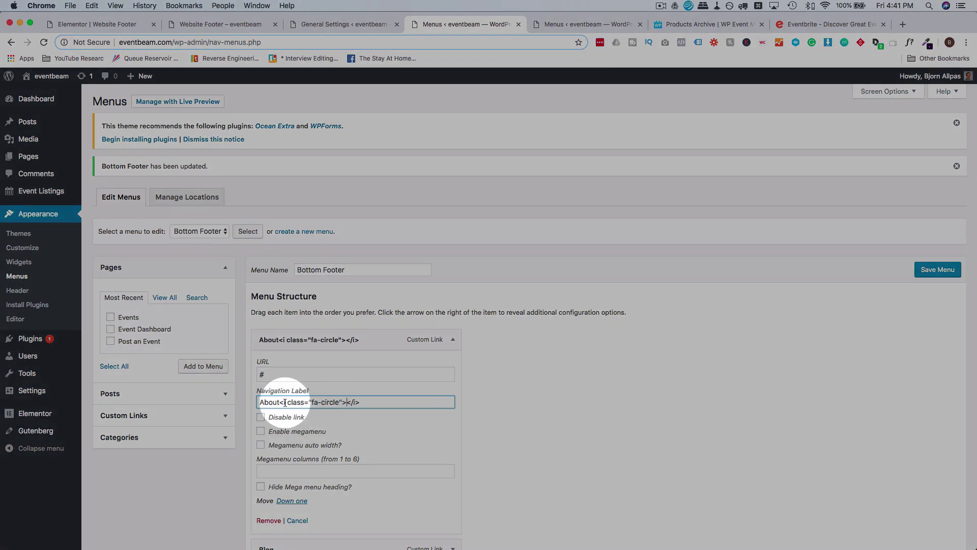
drag(279, 402, 365, 402)
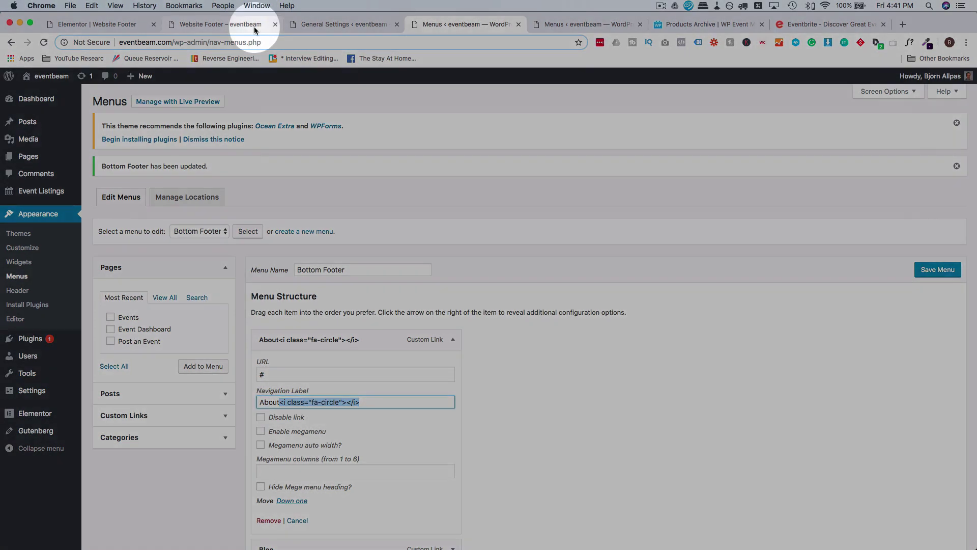
click(255, 27)
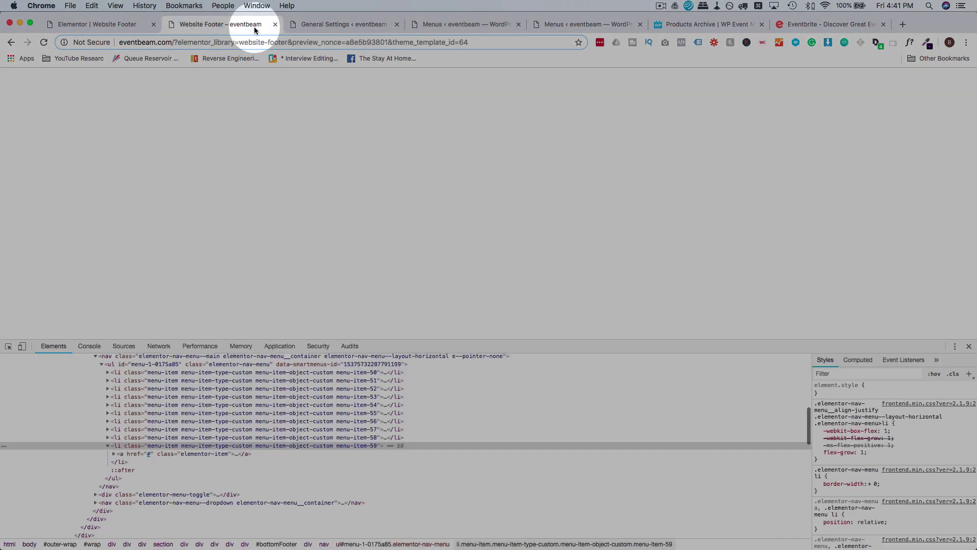
Compare the footer preview's bottom link row with Eventbrite's footer links, then return to the Elementor editor.
scroll(336, 176, down, 1)
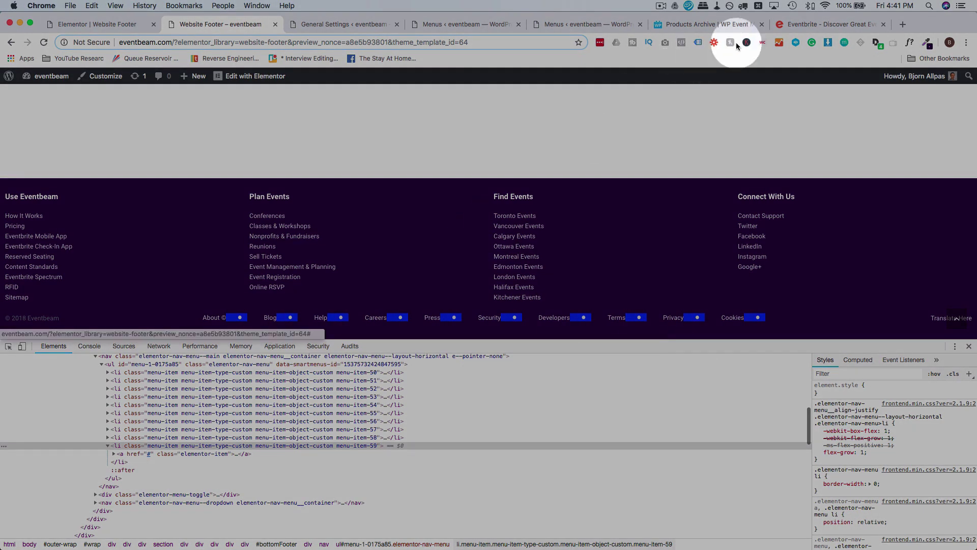
click(801, 25)
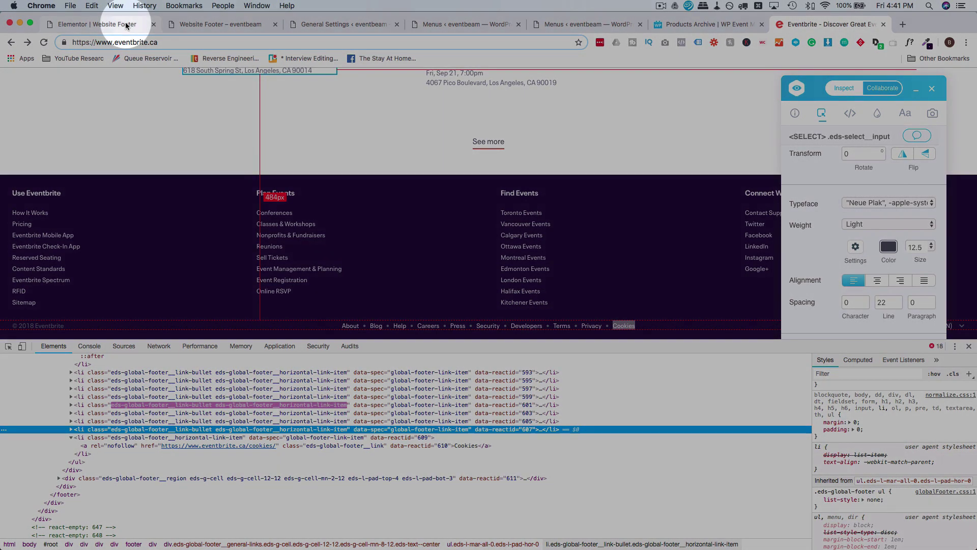
click(126, 26)
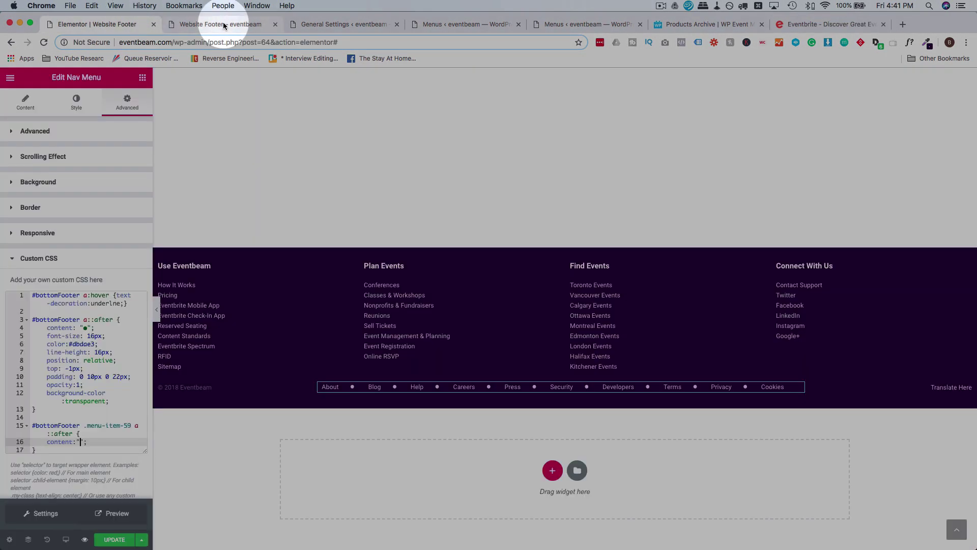
Change the separator font-size on line 5 of the footer Custom CSS from 16px to 12px and update.
click(87, 426)
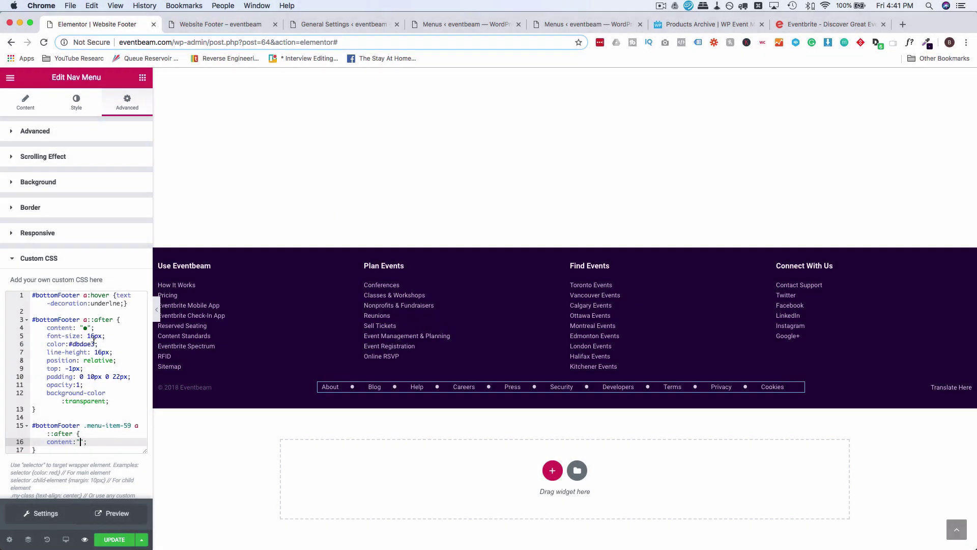
click(92, 336)
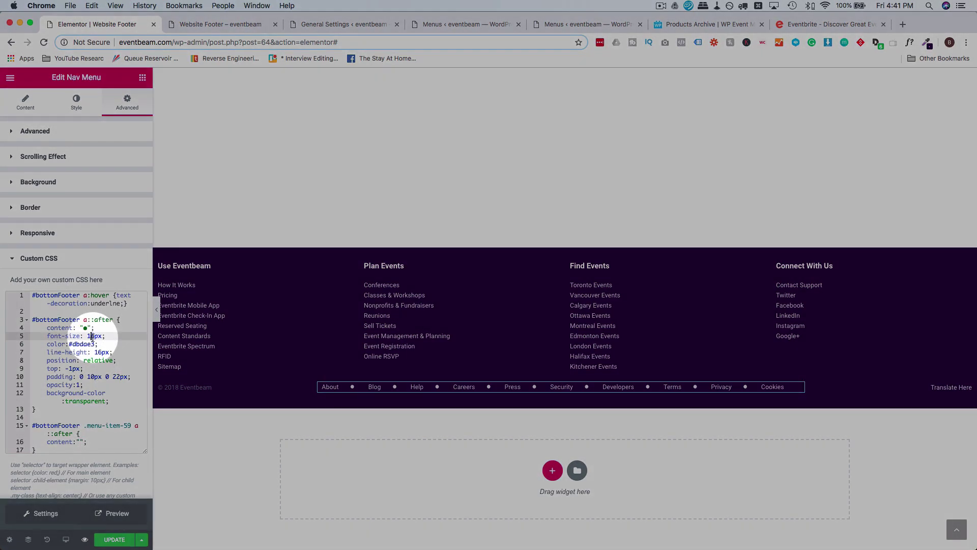
key(BackSpace)
text(2)
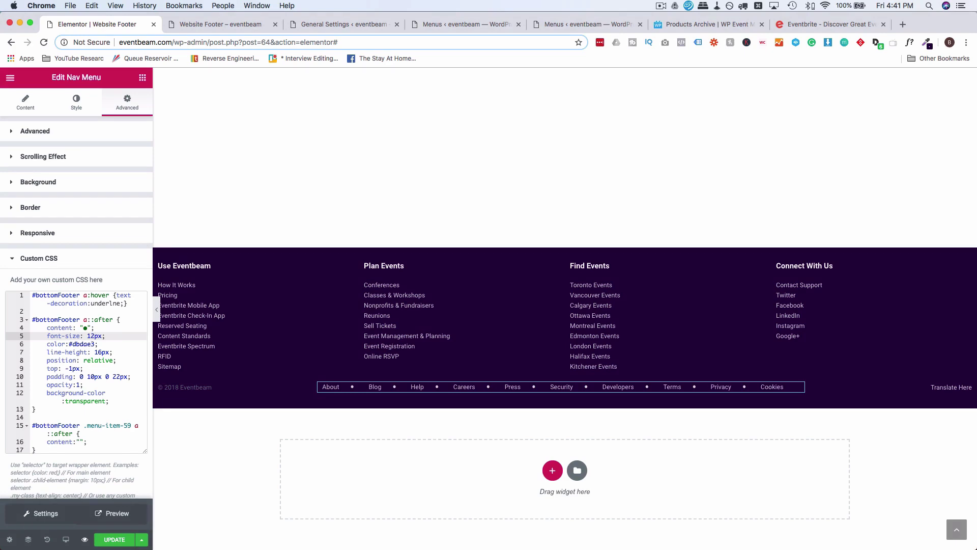
click(118, 540)
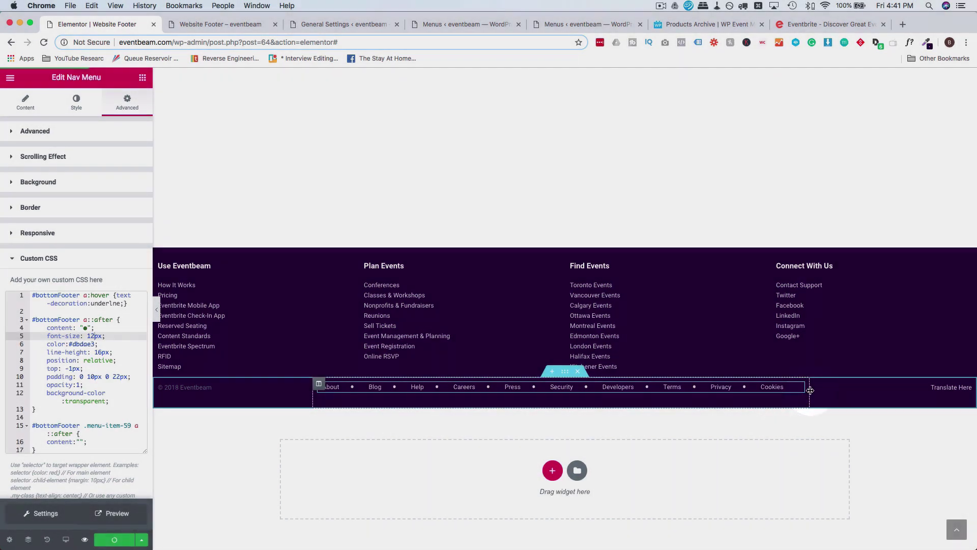
scroll(601, 381, up, 5)
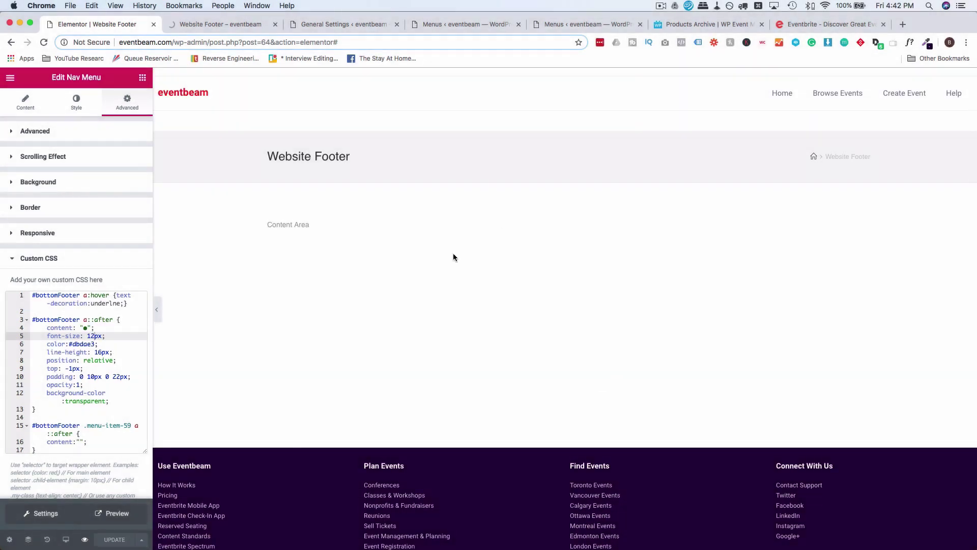
scroll(393, 300, down, 4)
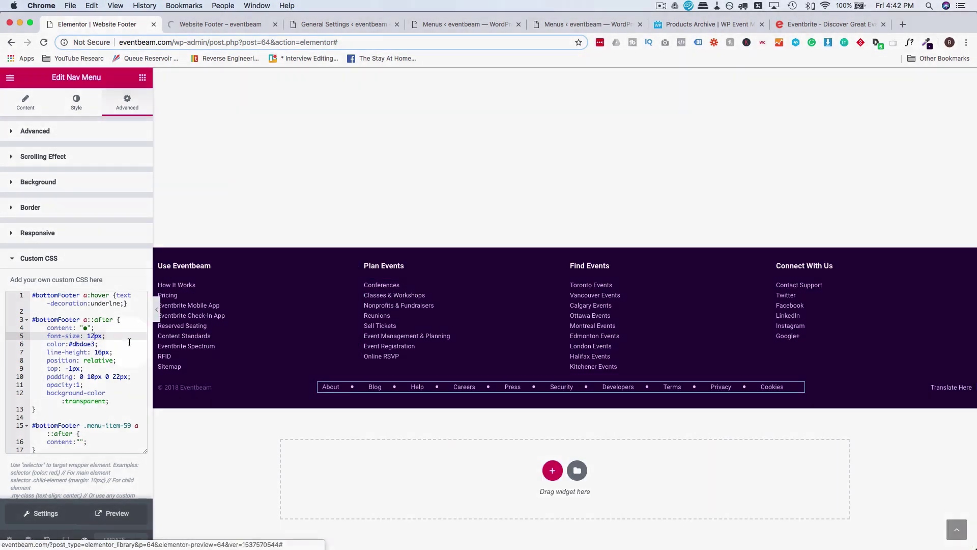
click(222, 428)
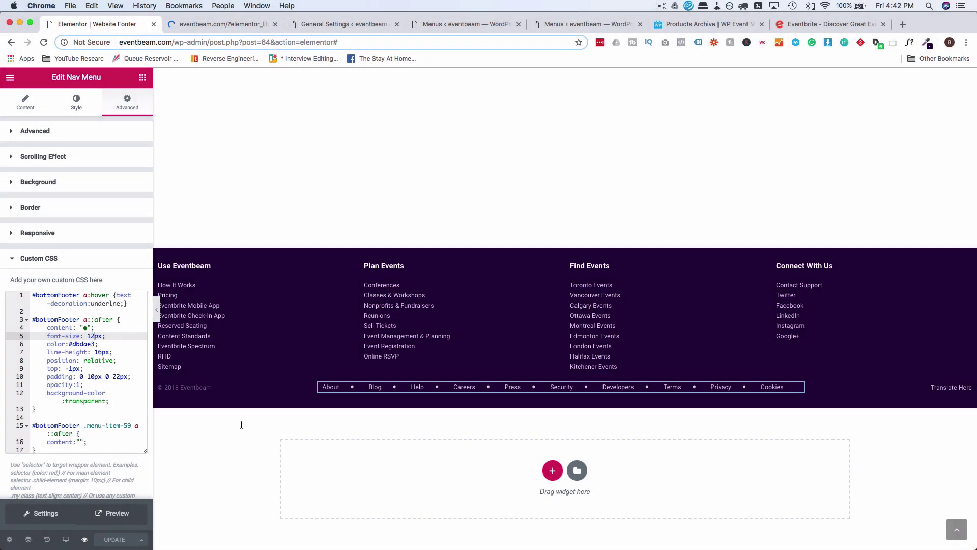
Select the footer's four-column links section and preview it at tablet width.
click(491, 238)
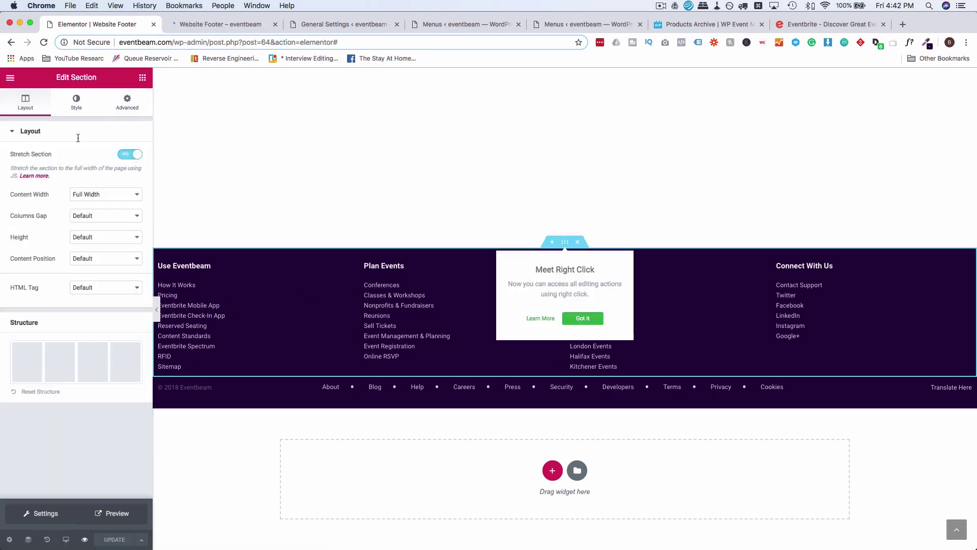
click(69, 538)
click(79, 494)
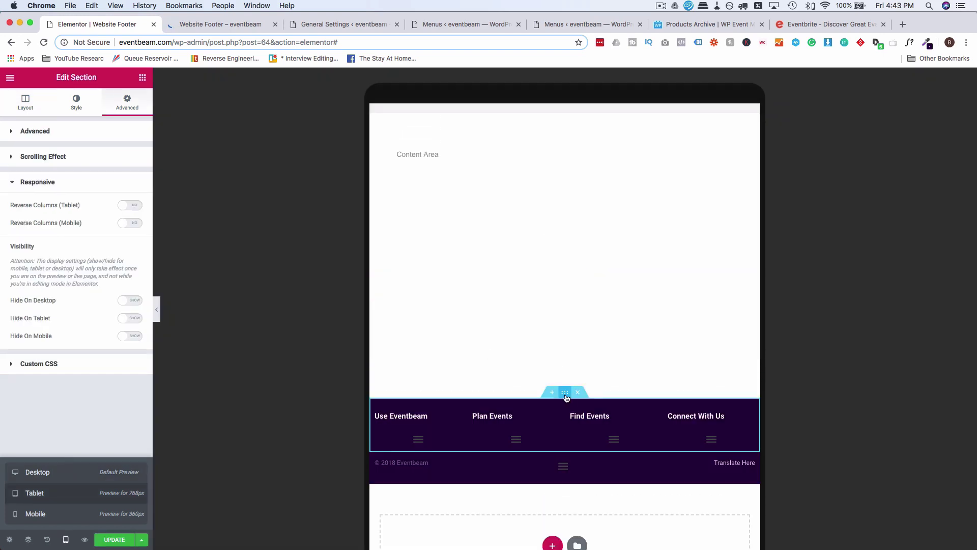
click(565, 395)
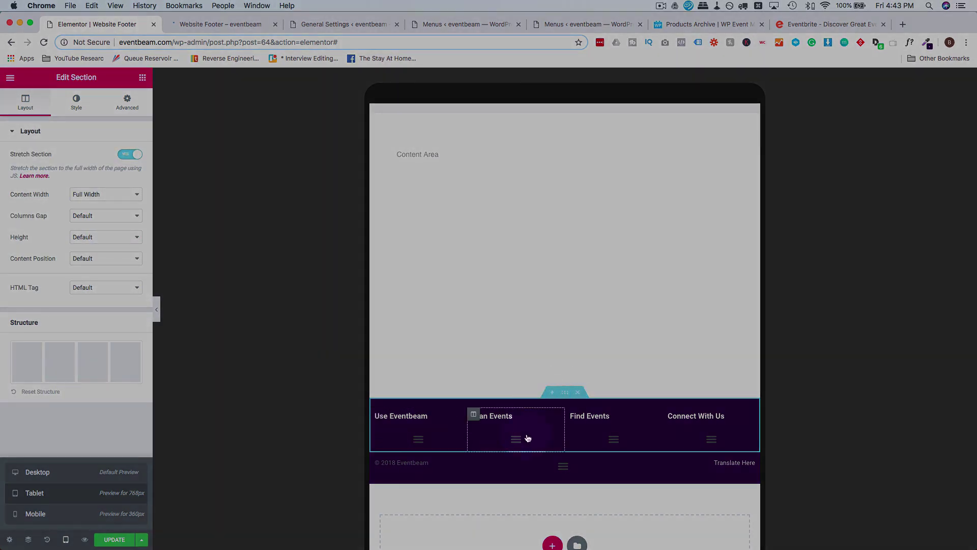
click(127, 108)
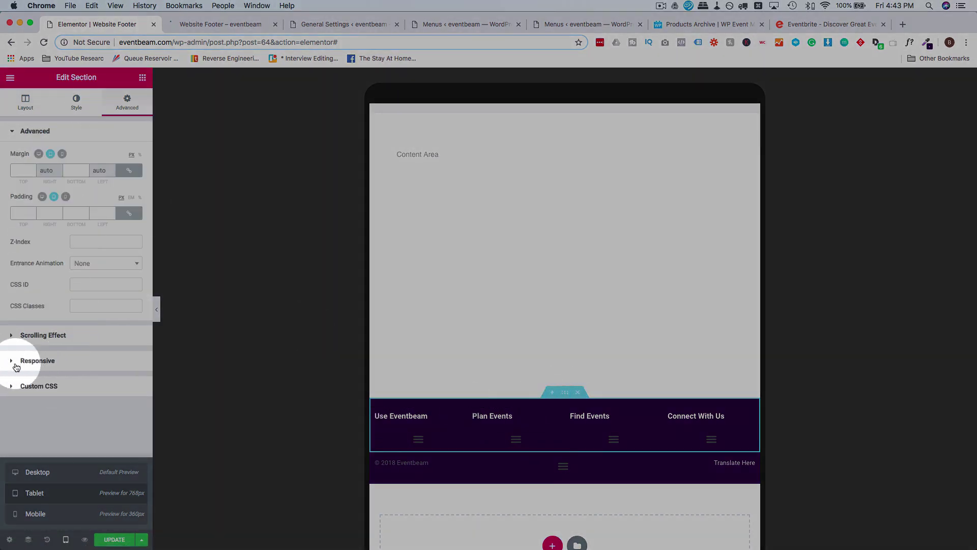
Enable Hide On Tablet and Hide On Mobile for the section, then update the footer.
click(17, 366)
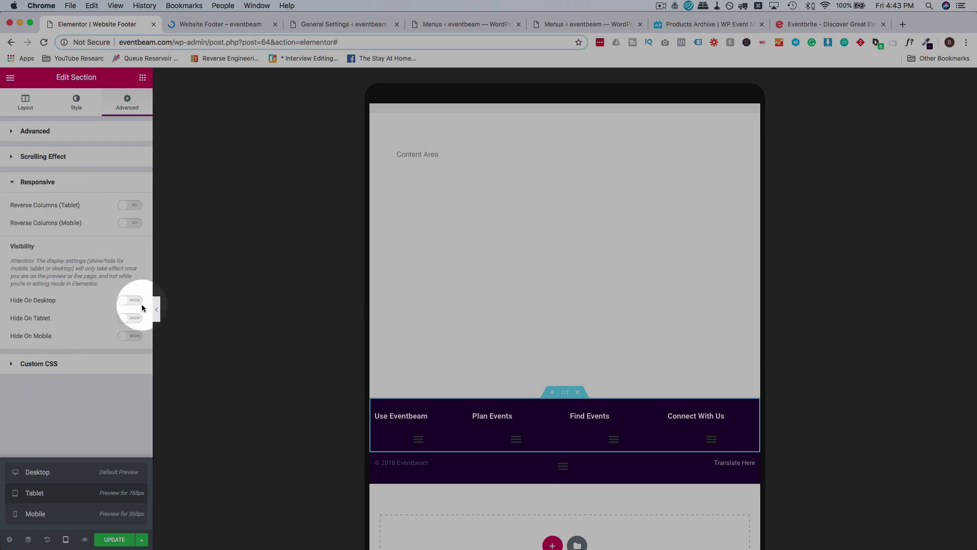
click(131, 319)
click(131, 338)
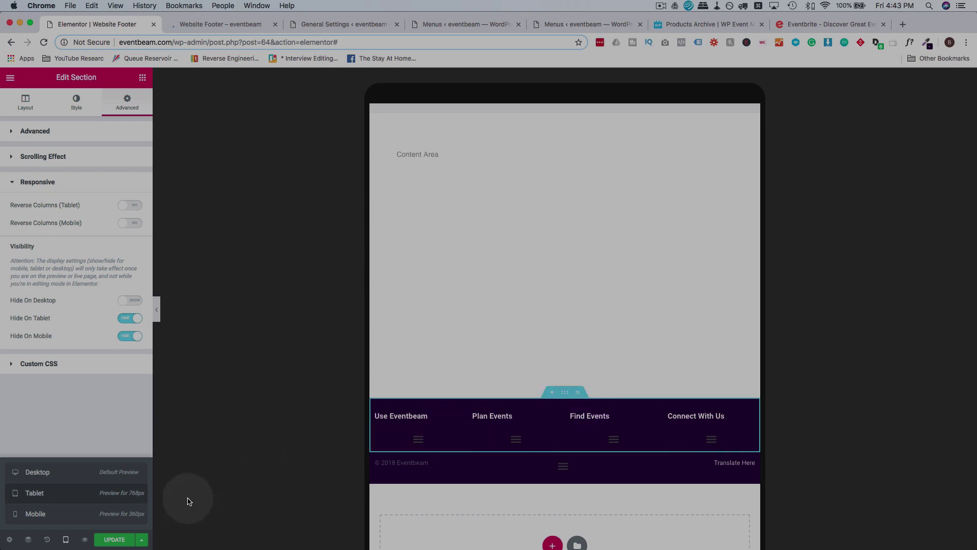
click(114, 542)
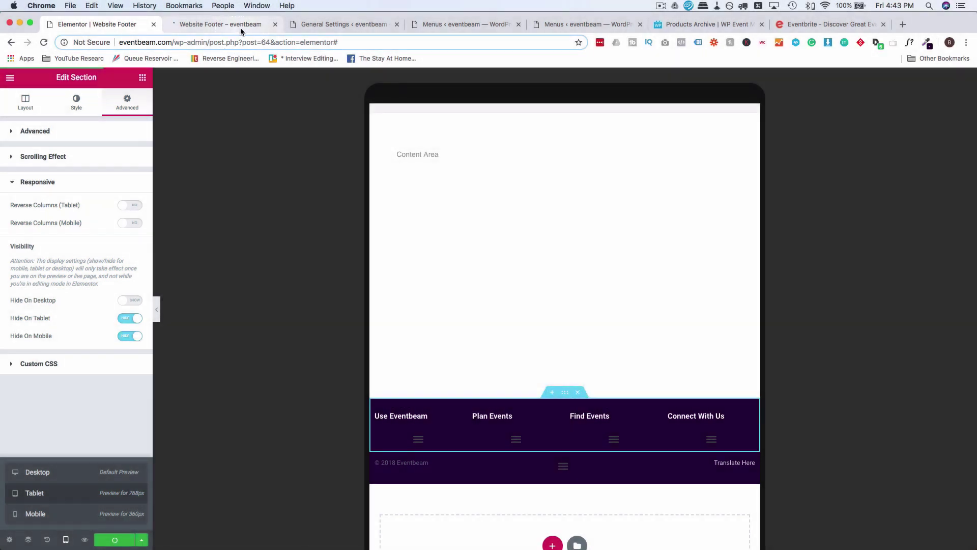
click(240, 27)
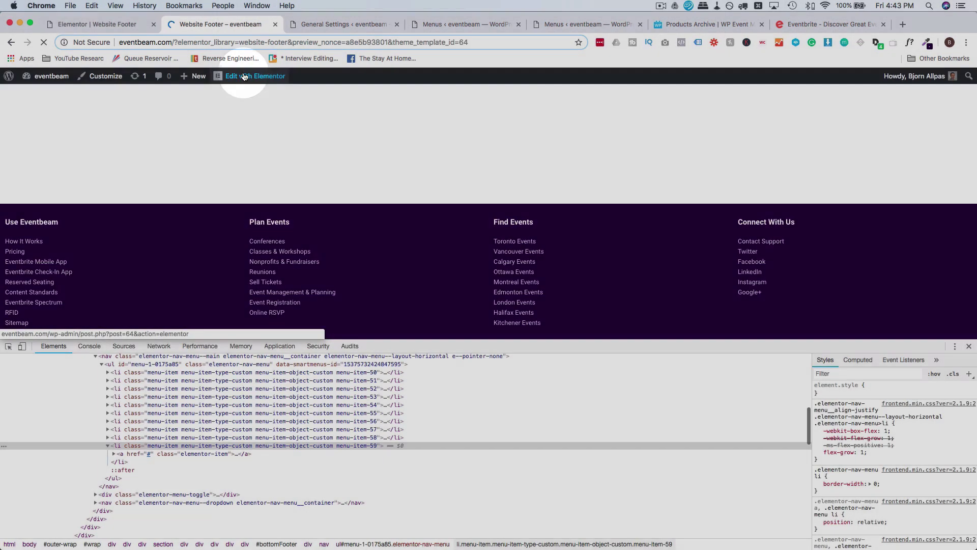
Reload the footer preview and inspect it in developer tools, then close them.
click(44, 42)
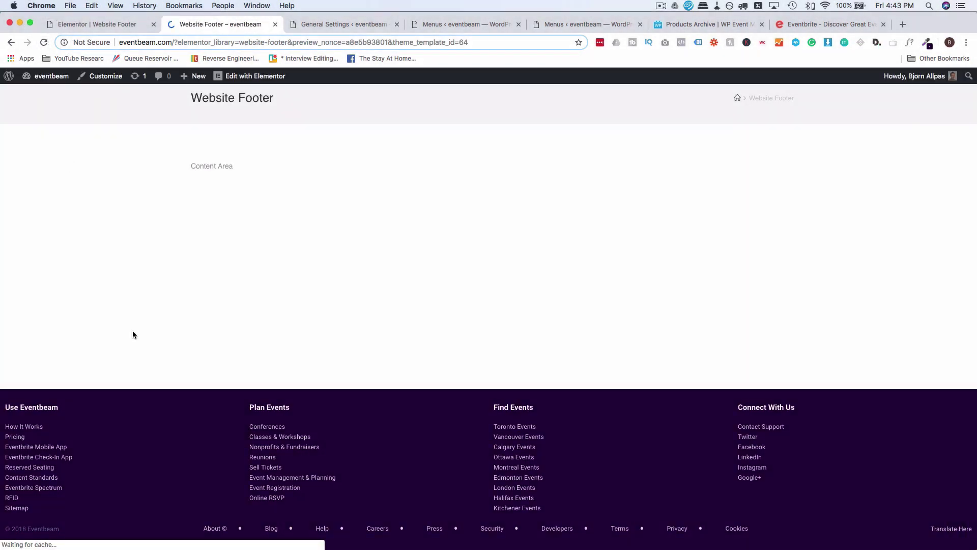
right_click(79, 289)
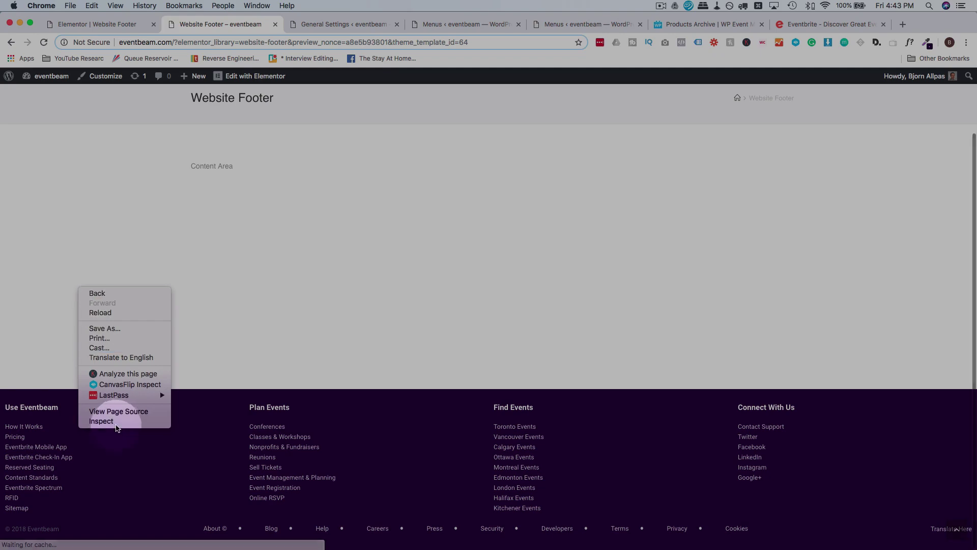
click(107, 421)
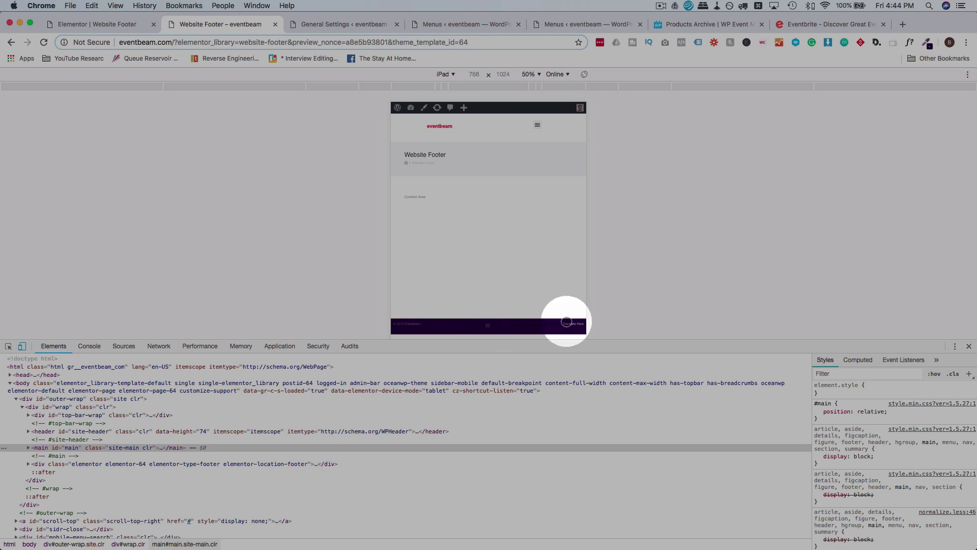
click(969, 346)
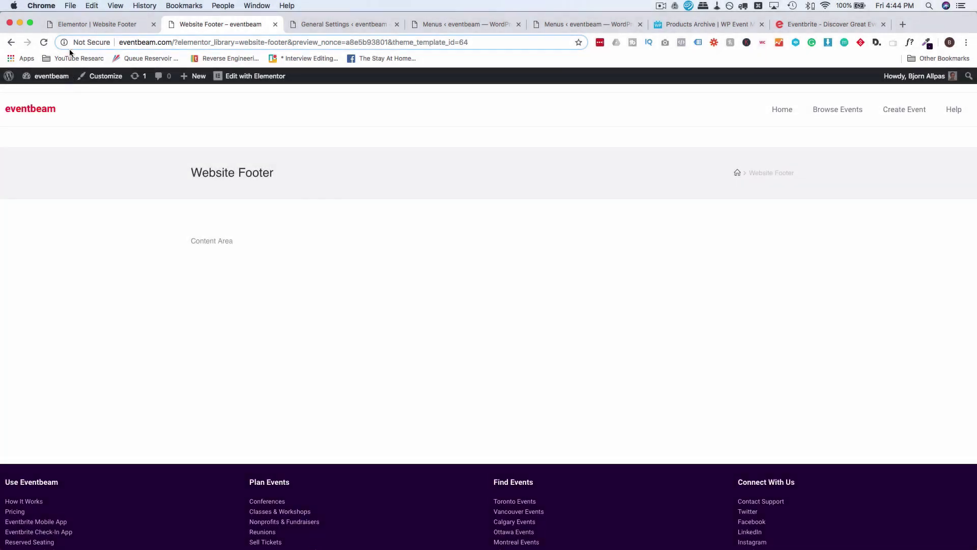
click(85, 24)
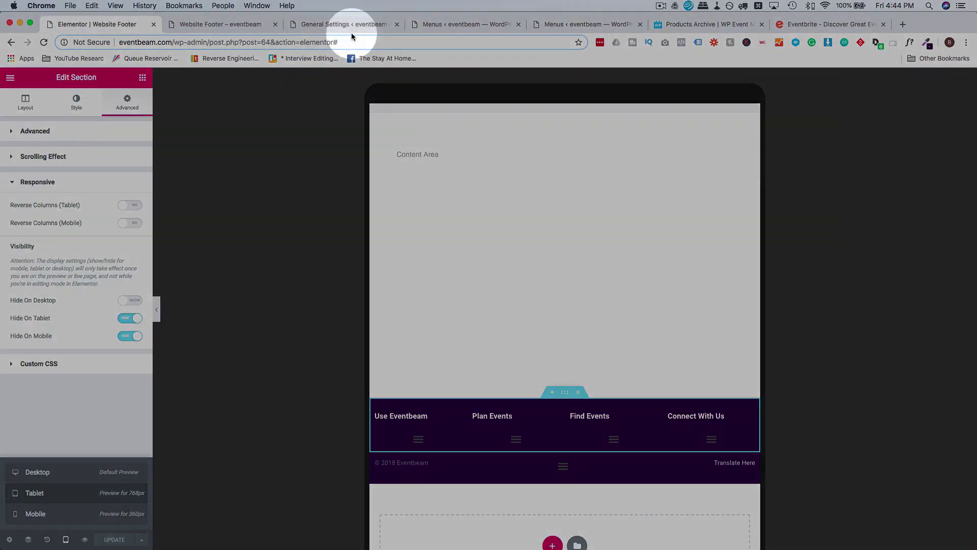
Delete the fa-circle icon code from About's label and save the Bottom Footer menu.
click(459, 24)
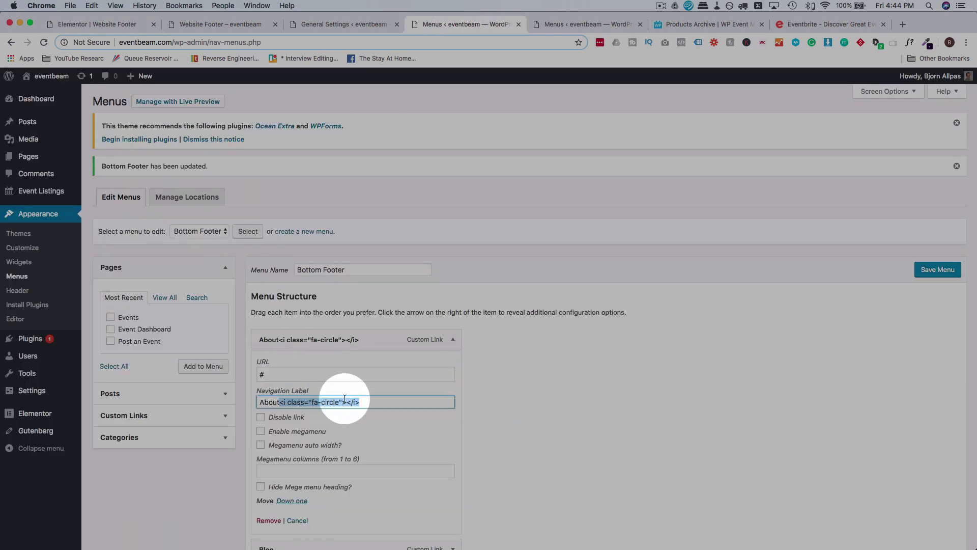
key(BackSpace)
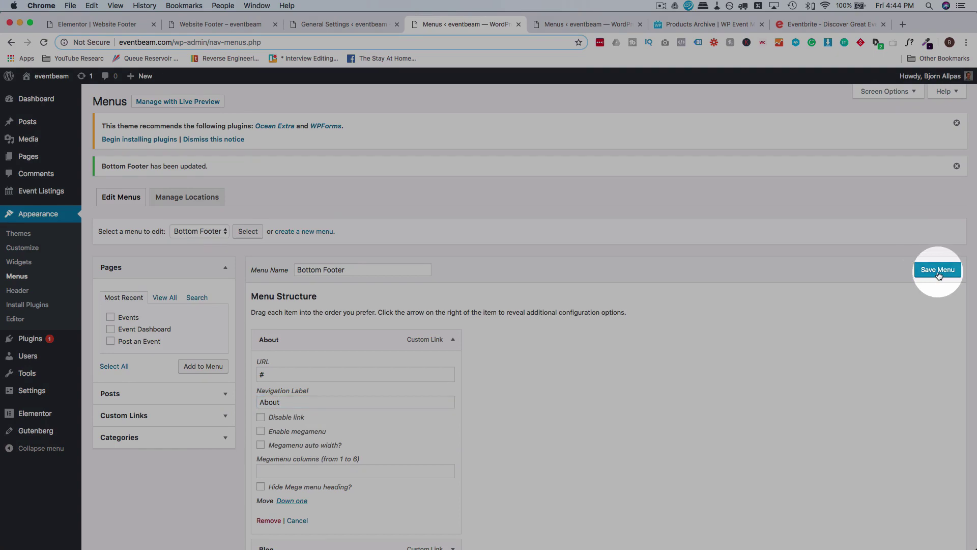
click(934, 272)
click(122, 24)
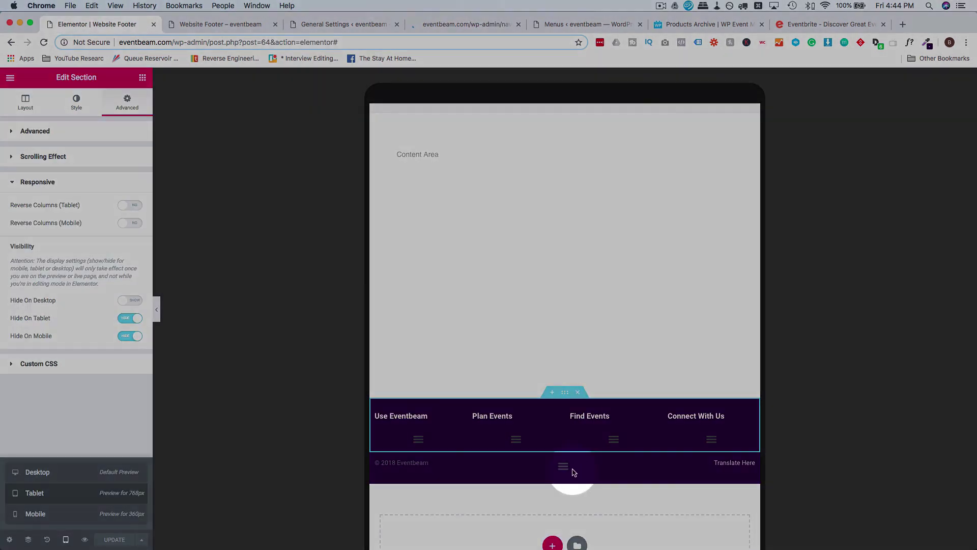
click(587, 472)
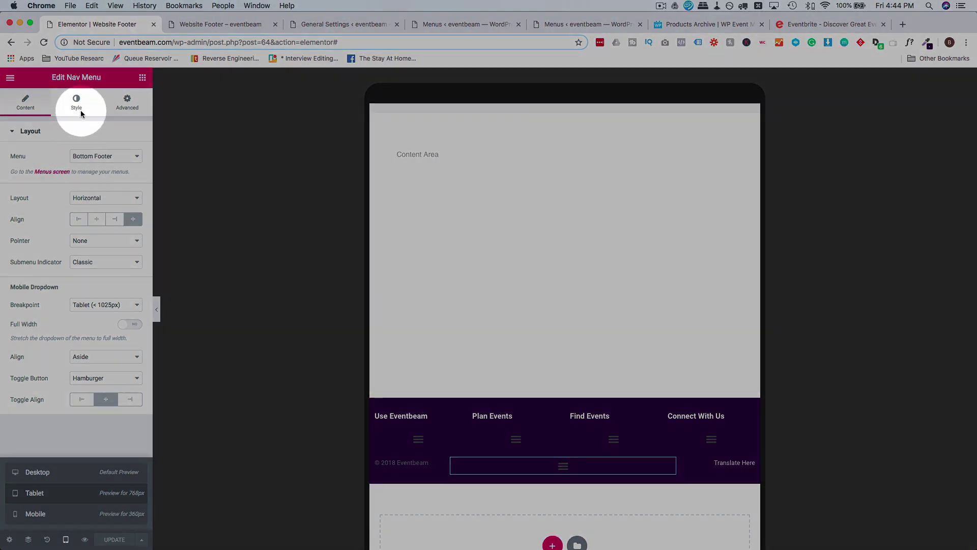
Set the Nav Menu's Toggle Button colour to white (#ffffff).
click(77, 102)
click(60, 362)
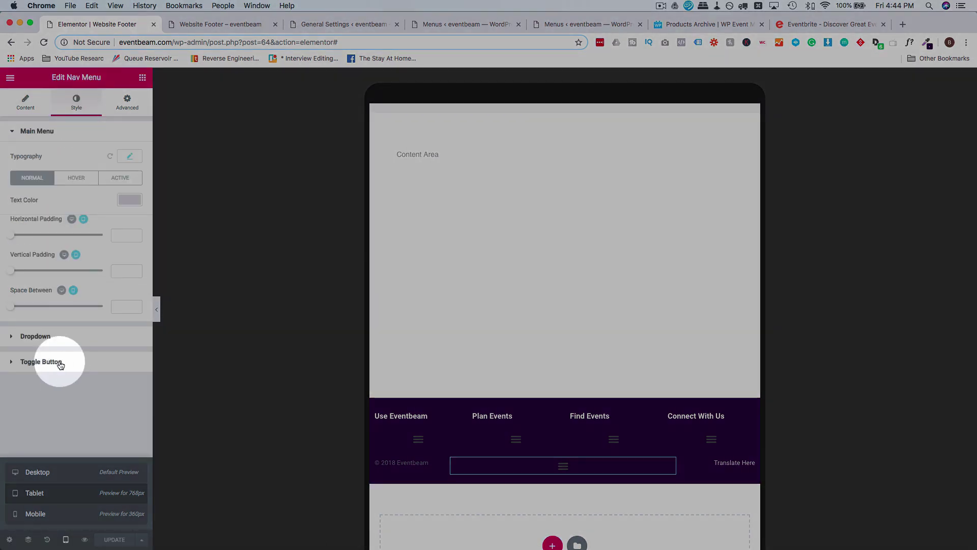
click(129, 228)
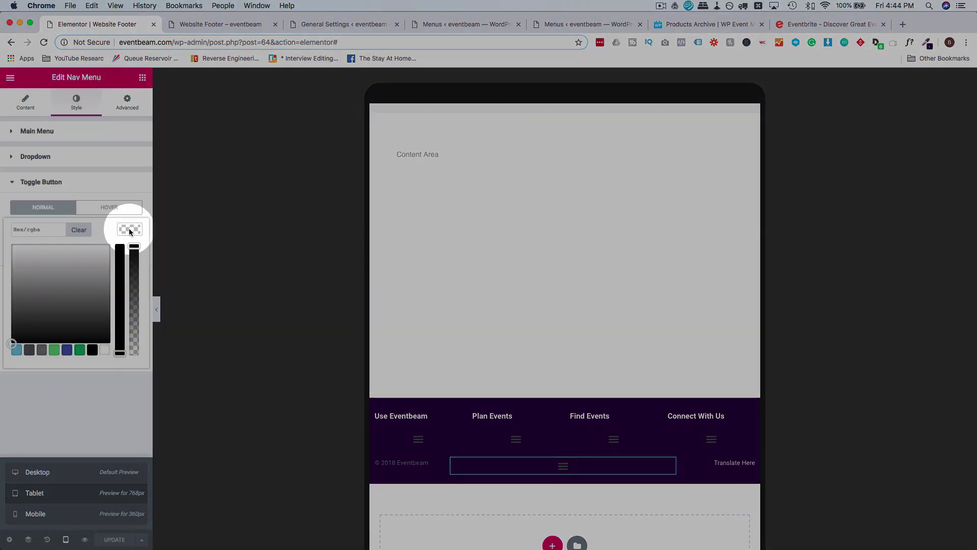
drag(68, 275, 3, 216)
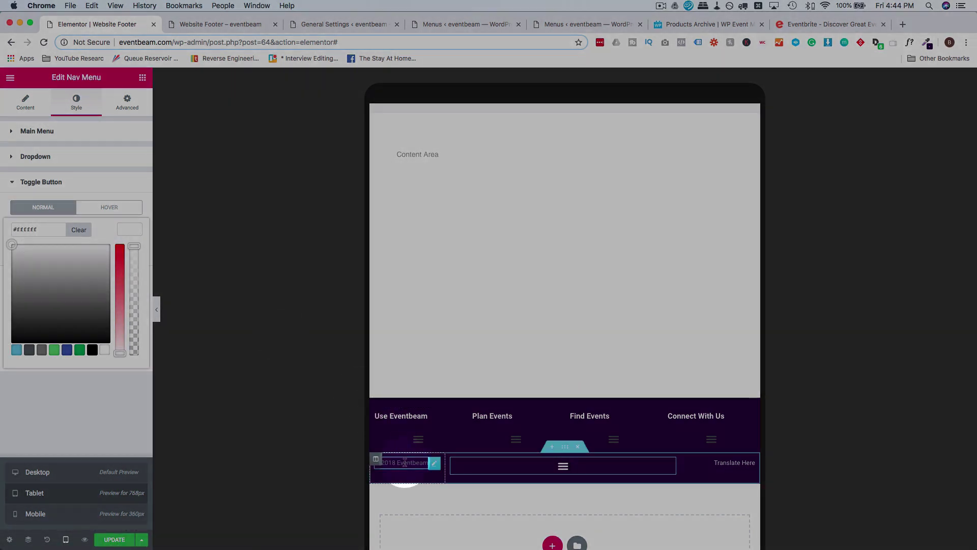
Test the collapsed bottom menu dropdown, update the footer template, and view the preview page.
click(405, 462)
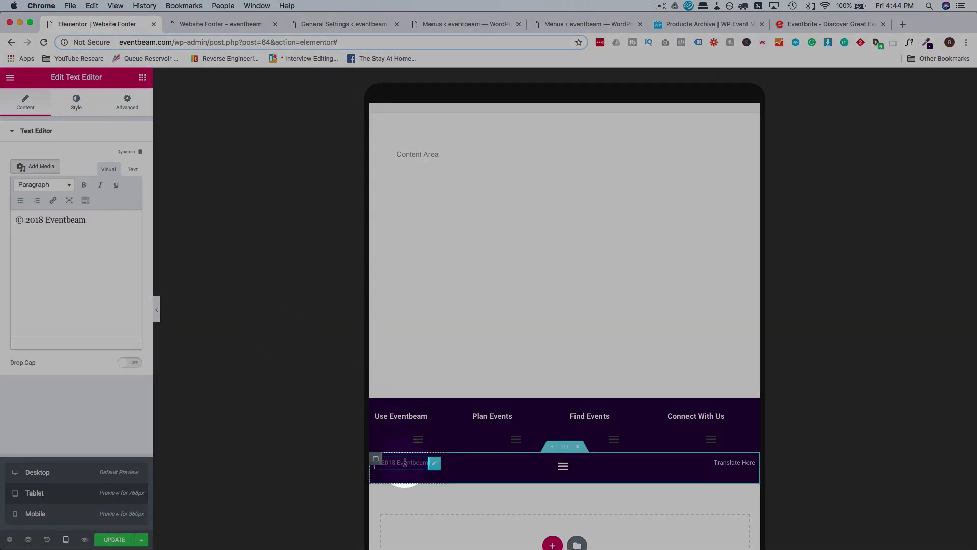
click(557, 470)
click(557, 470)
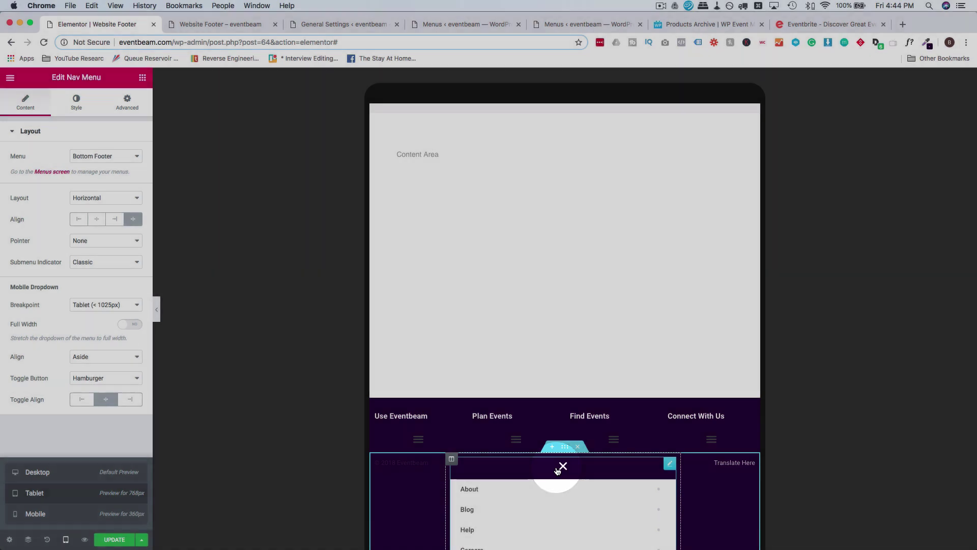
click(558, 470)
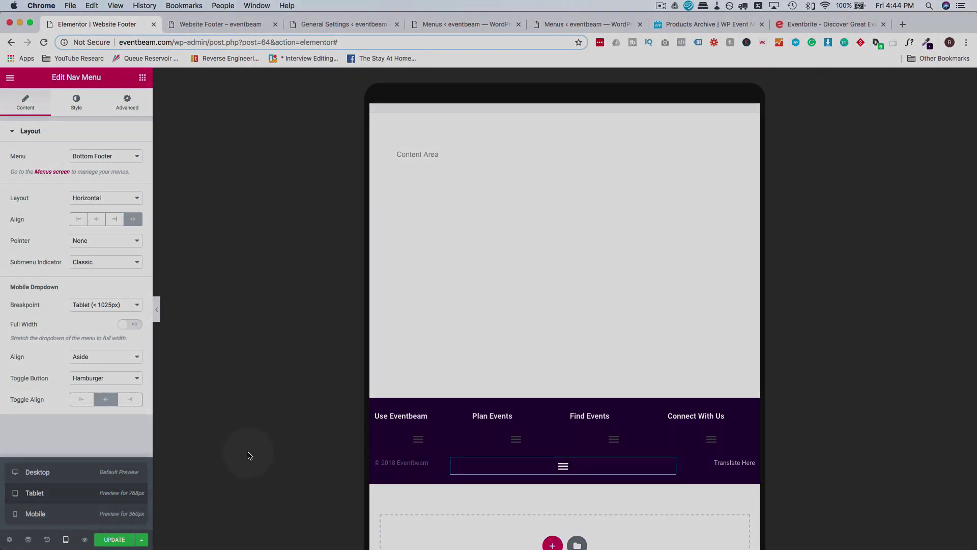
click(114, 539)
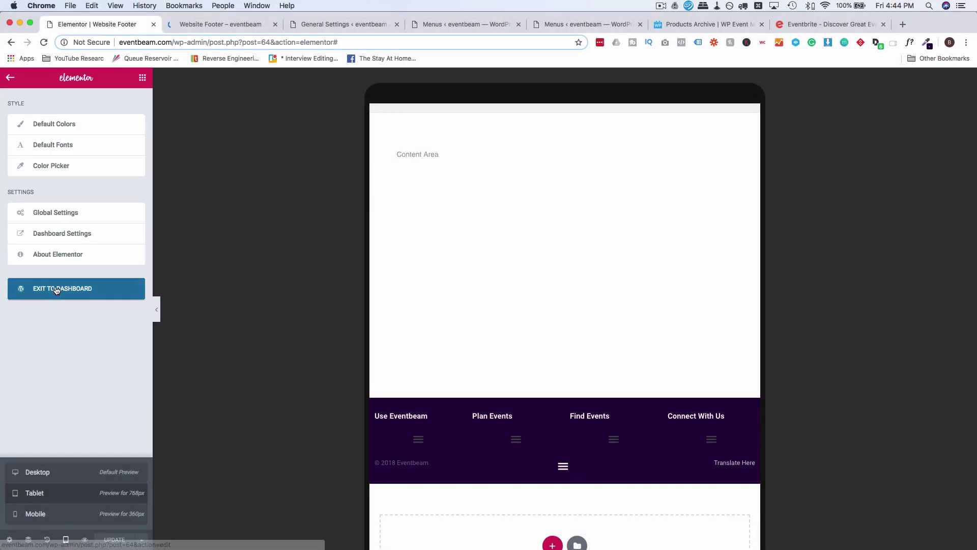
click(56, 288)
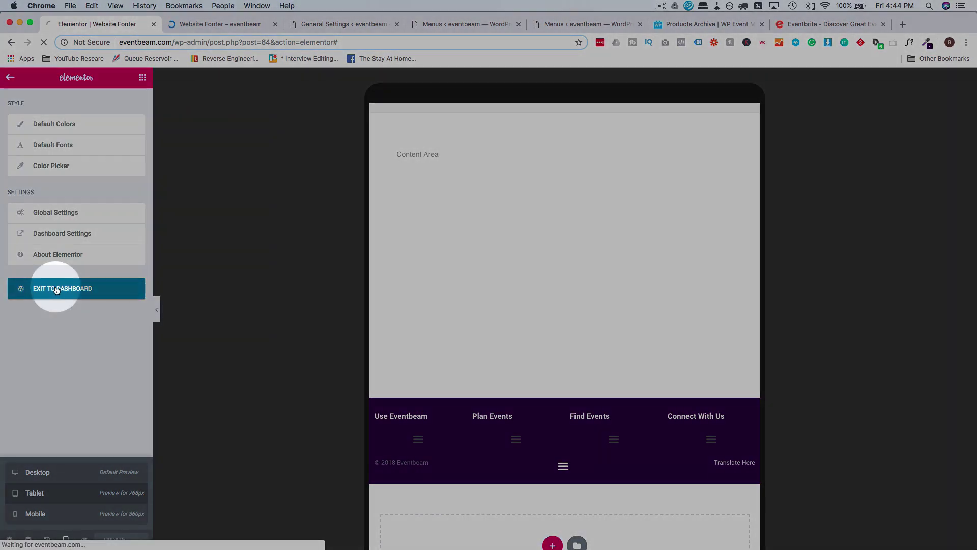
click(240, 22)
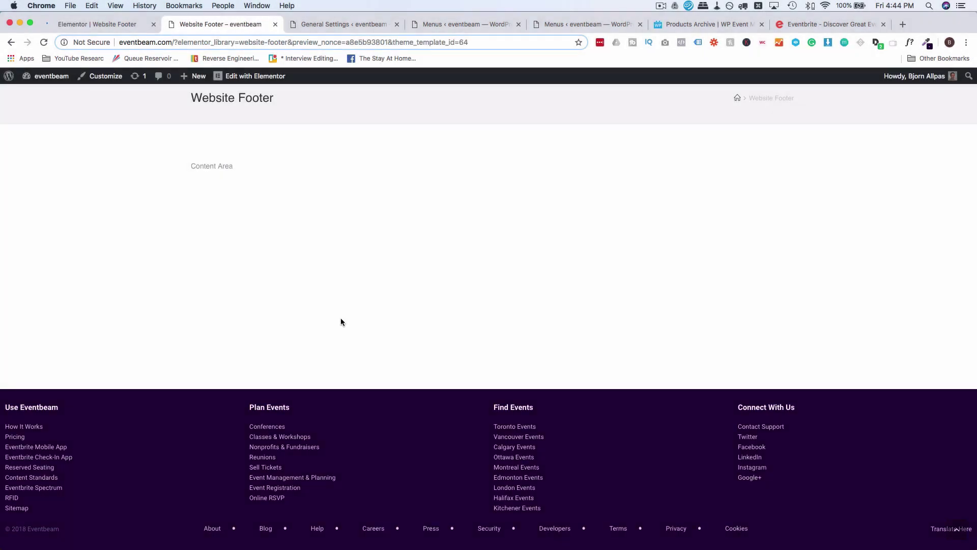
Switch to Eventbrite and close the inspection overlay and developer tools.
click(823, 22)
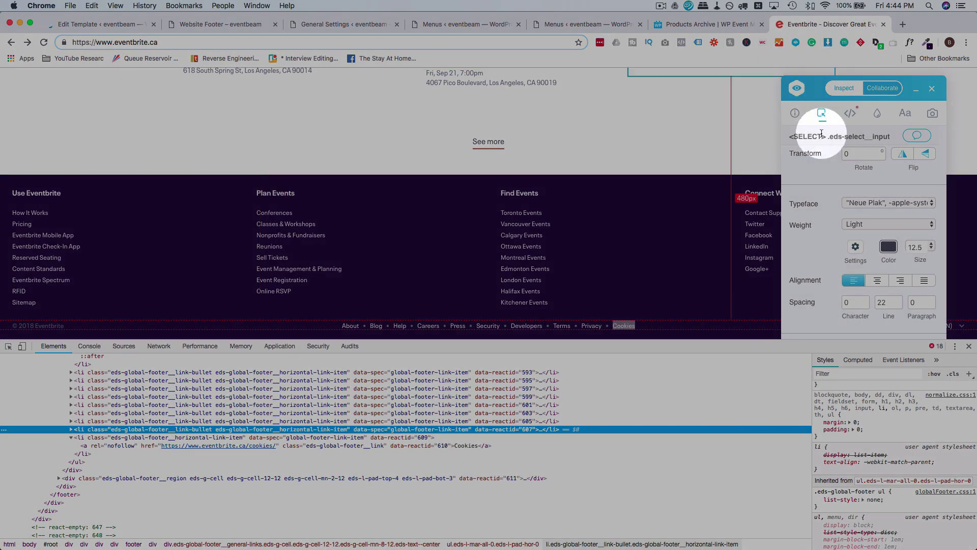
click(932, 87)
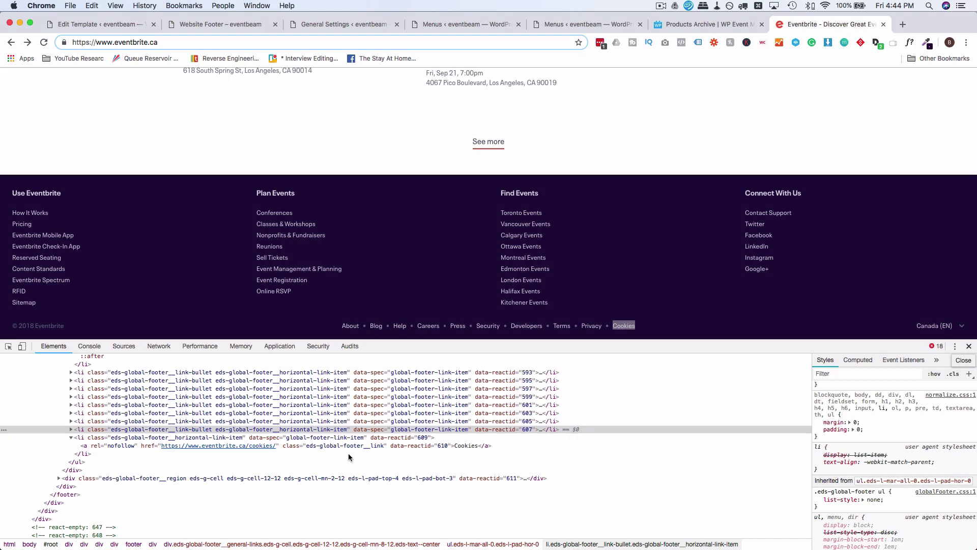
key(super+alt+i)
click(579, 286)
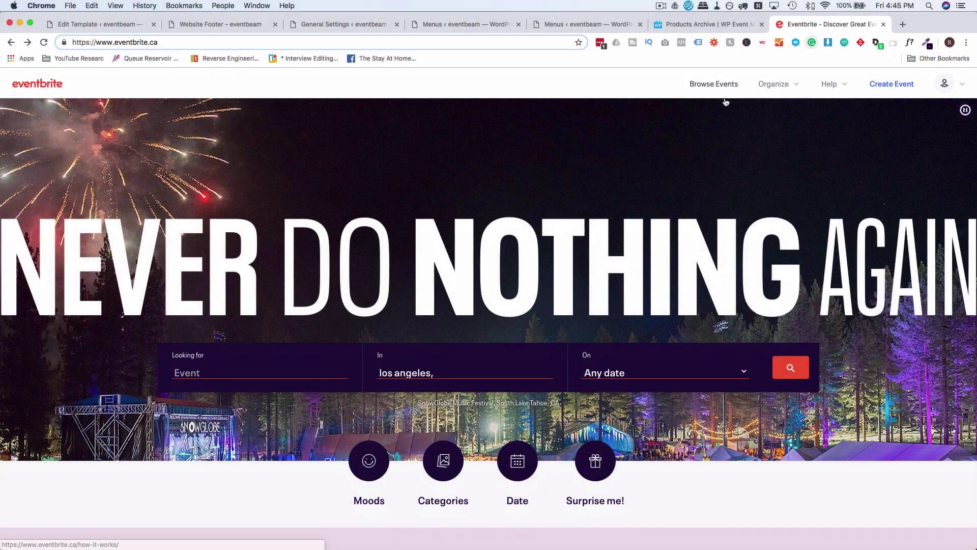
Start a new Eventbrite event and save its draft, then return to the WordPress template page.
click(879, 85)
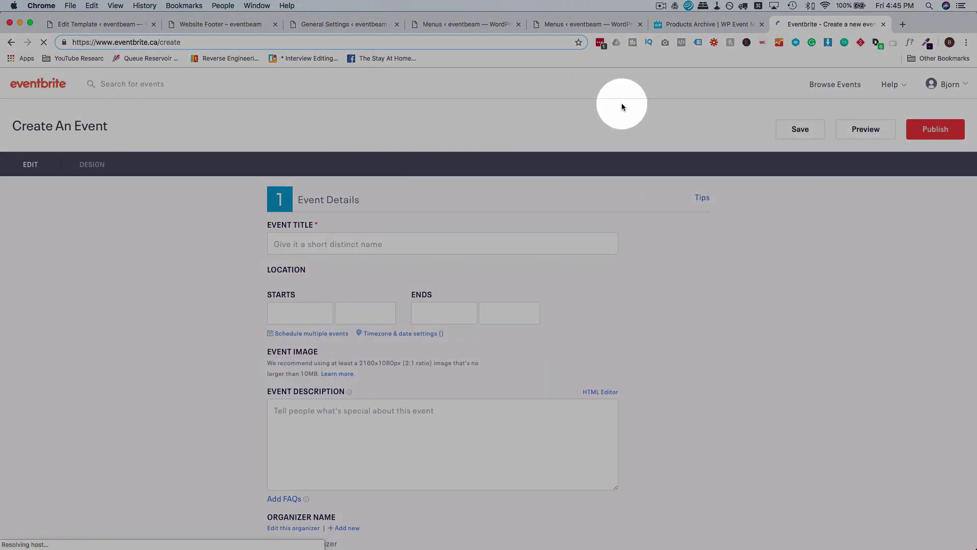
scroll(147, 340, down, 8)
scroll(147, 340, down, 5)
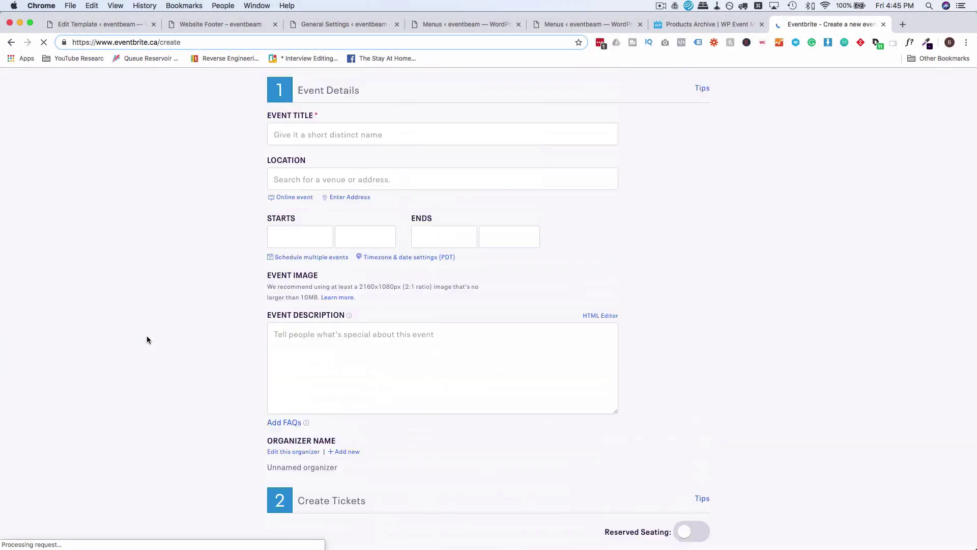
click(802, 131)
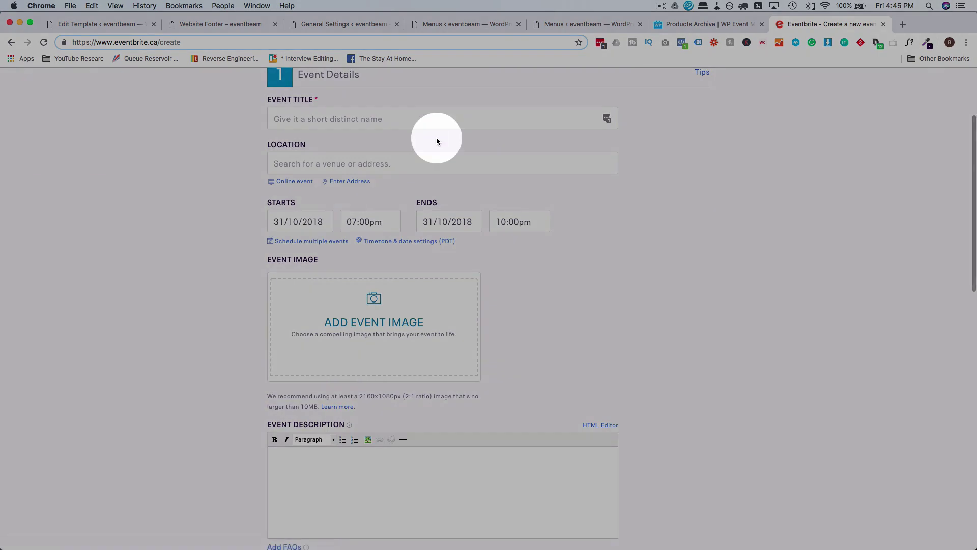
scroll(437, 139, up, 3)
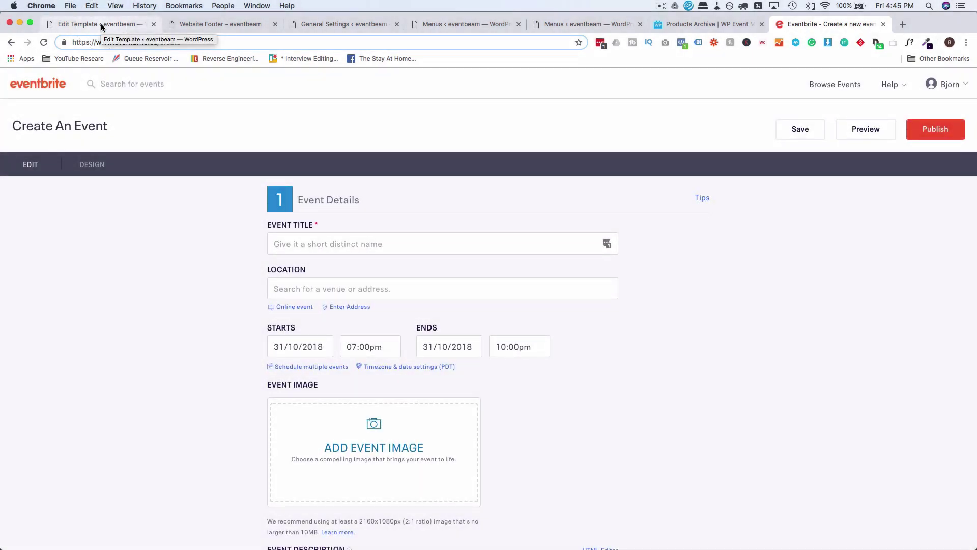
click(101, 23)
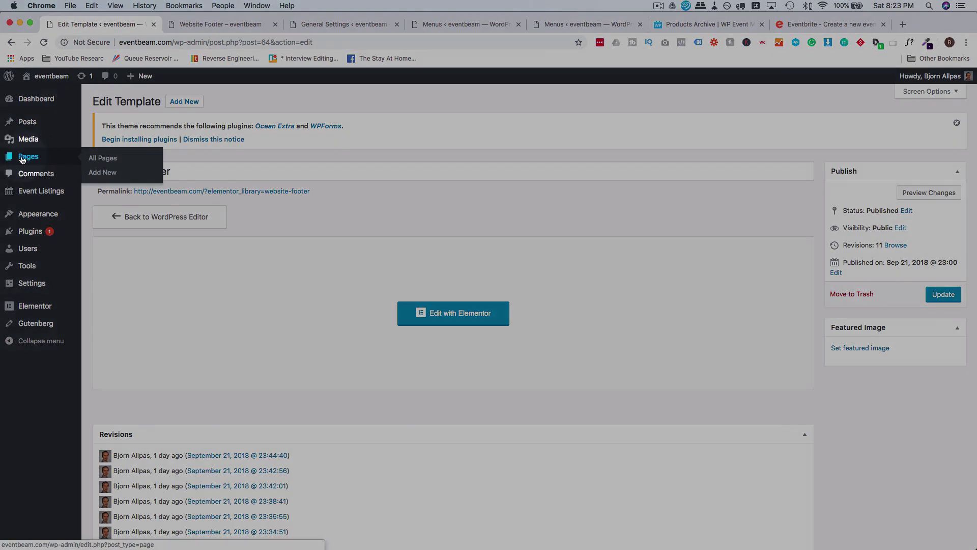
Create a new page titled Home and save it as a draft.
click(103, 172)
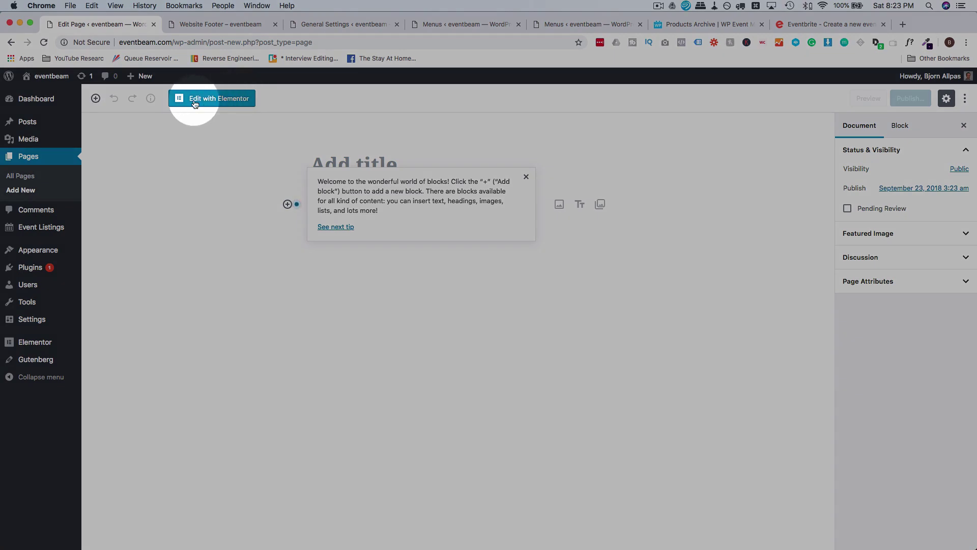
click(350, 157)
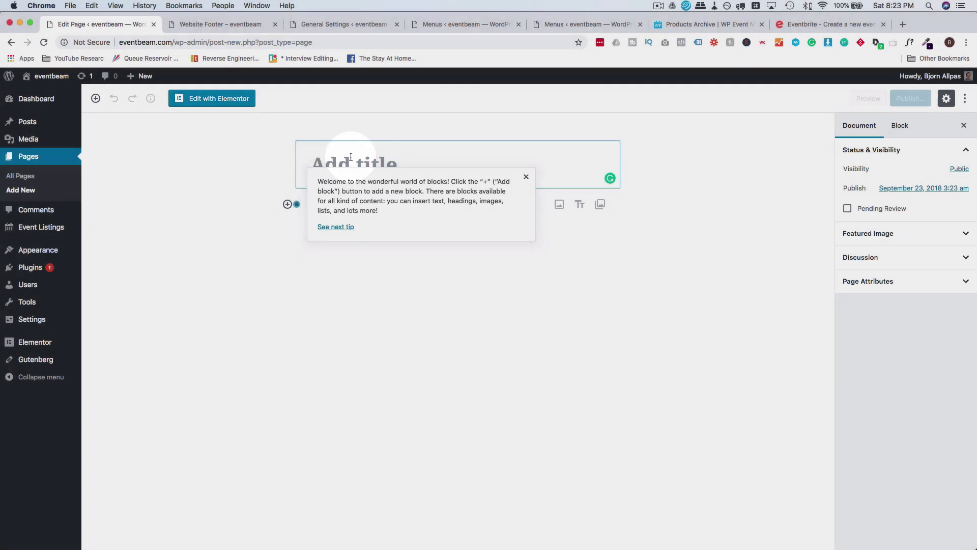
text(Home)
click(814, 100)
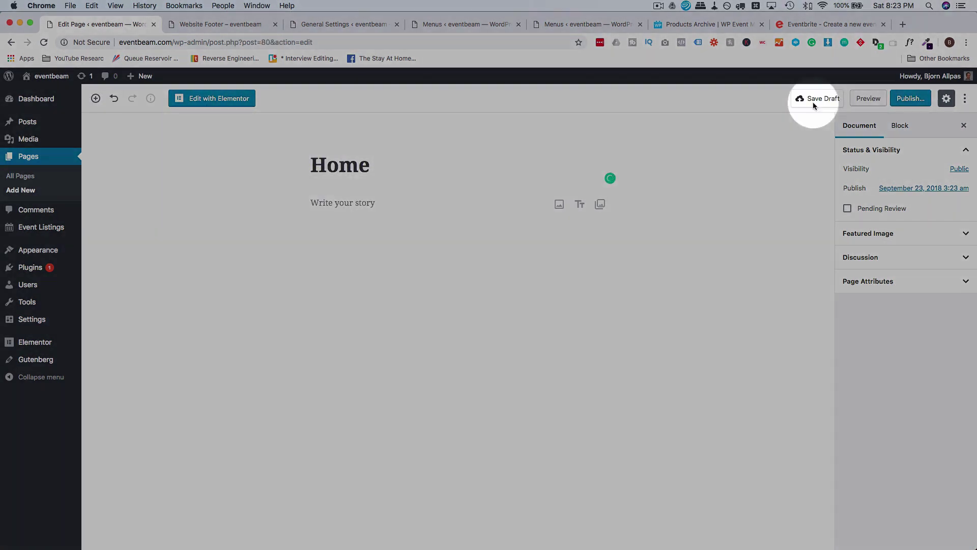
Open Home in Elementor and set its Page Layout to Elementor Full Width.
click(220, 100)
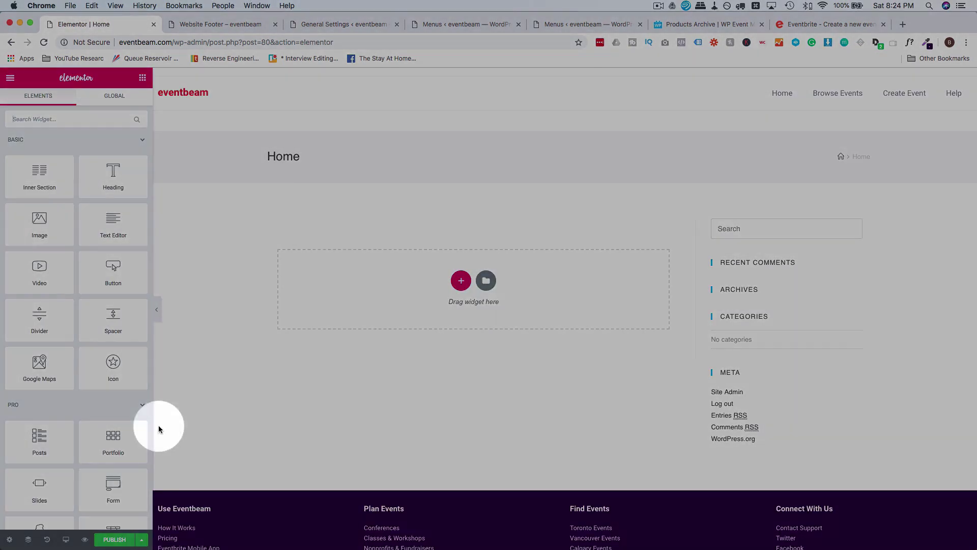
click(9, 540)
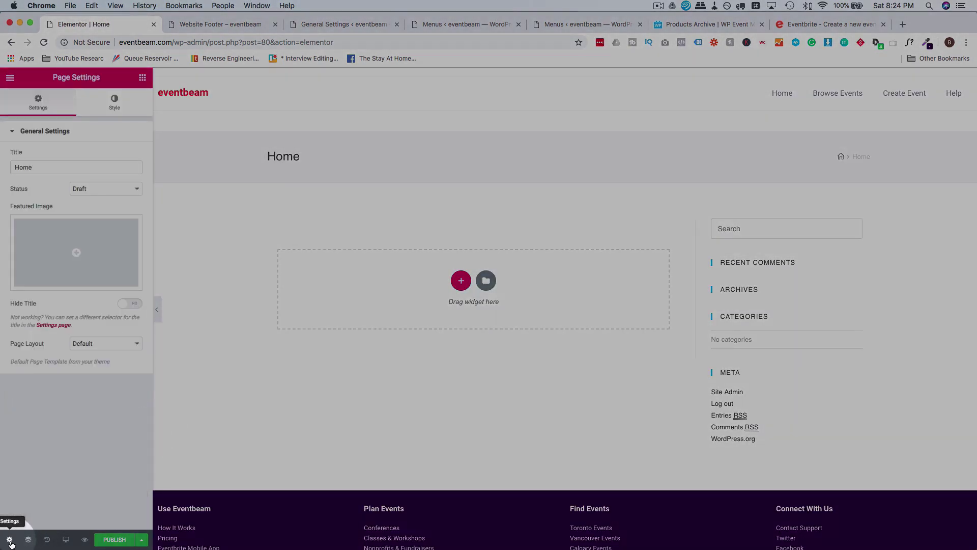
click(102, 344)
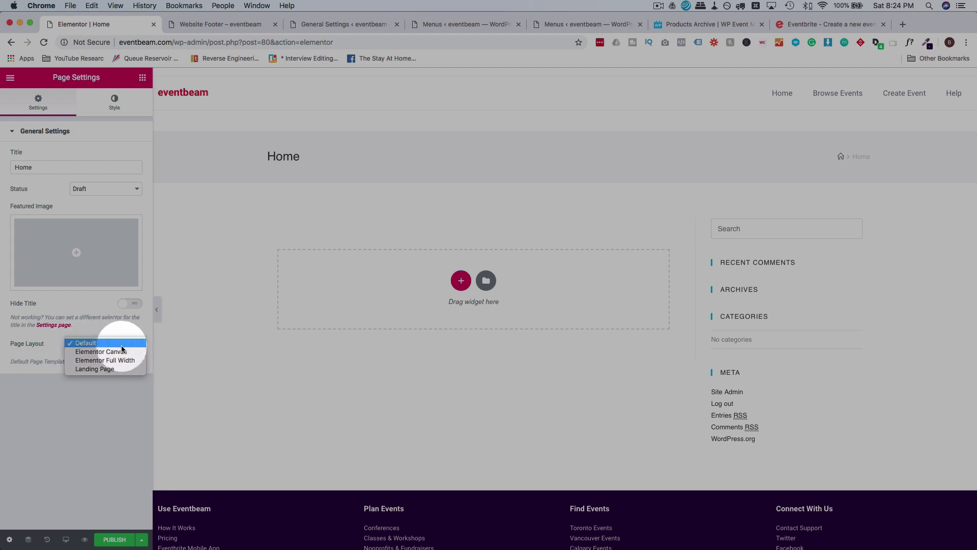
click(123, 359)
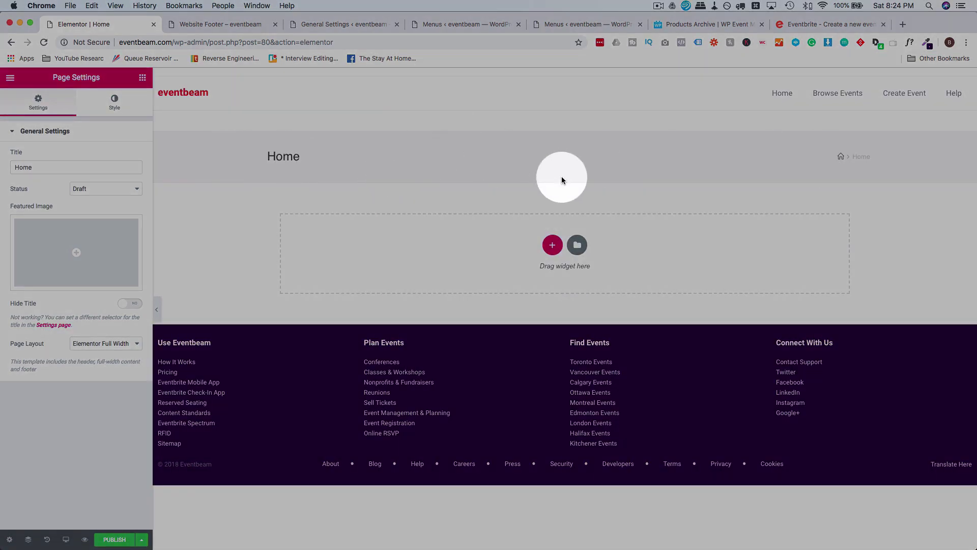
click(240, 24)
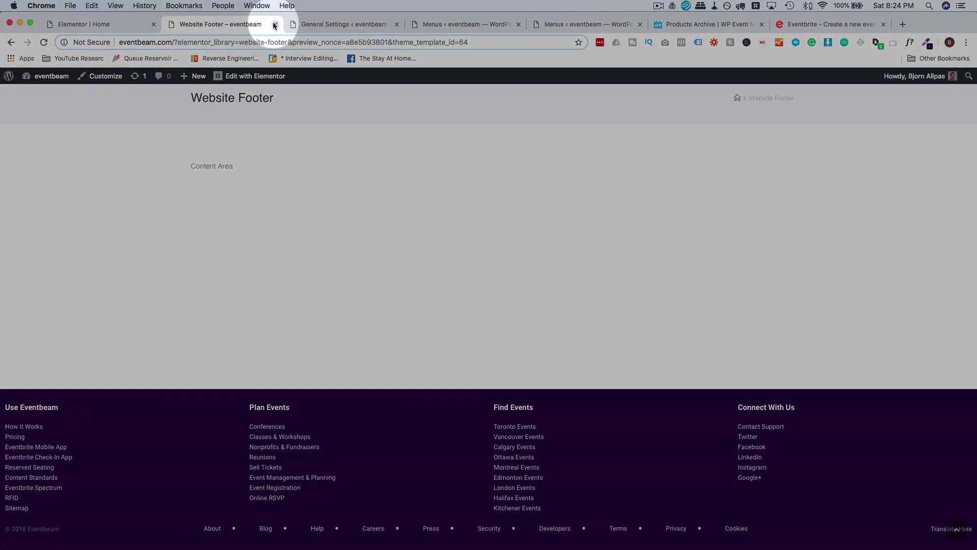
Close the footer preview and publish the Customizer's General Options Page Title style as Hidden.
click(276, 24)
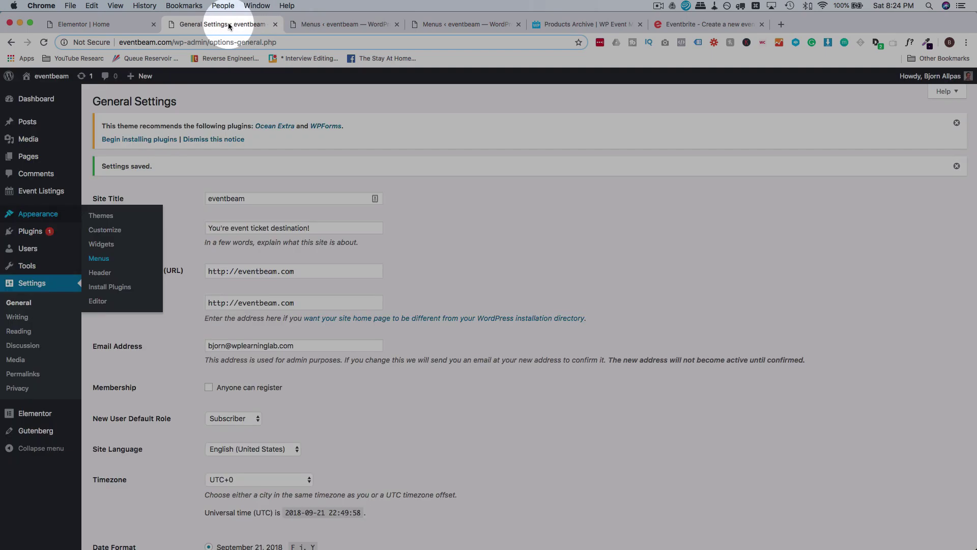
mouse_move(59, 216)
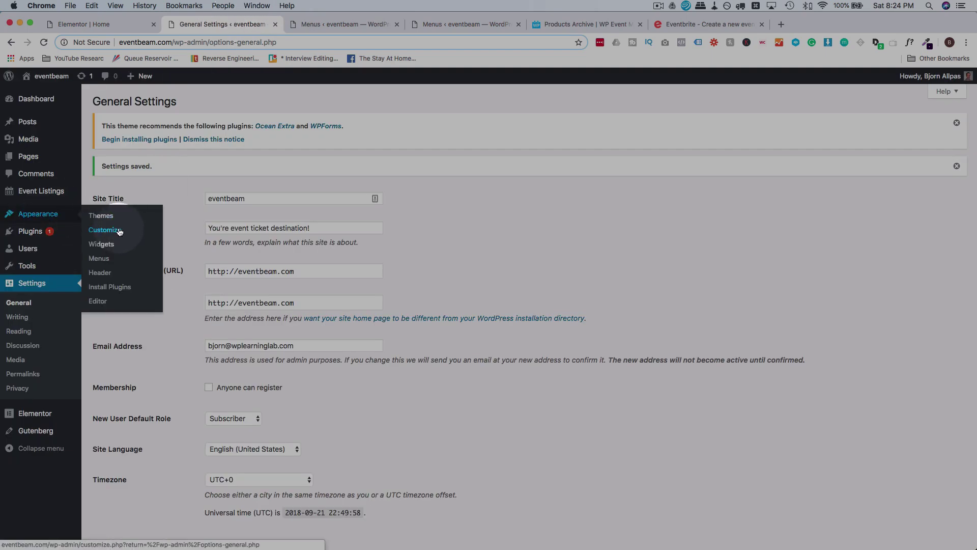
click(102, 24)
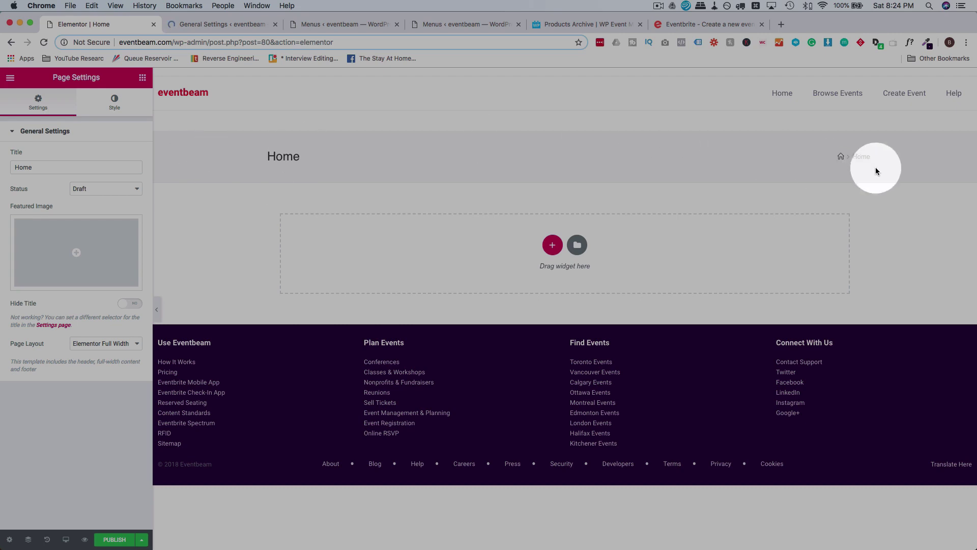
click(242, 26)
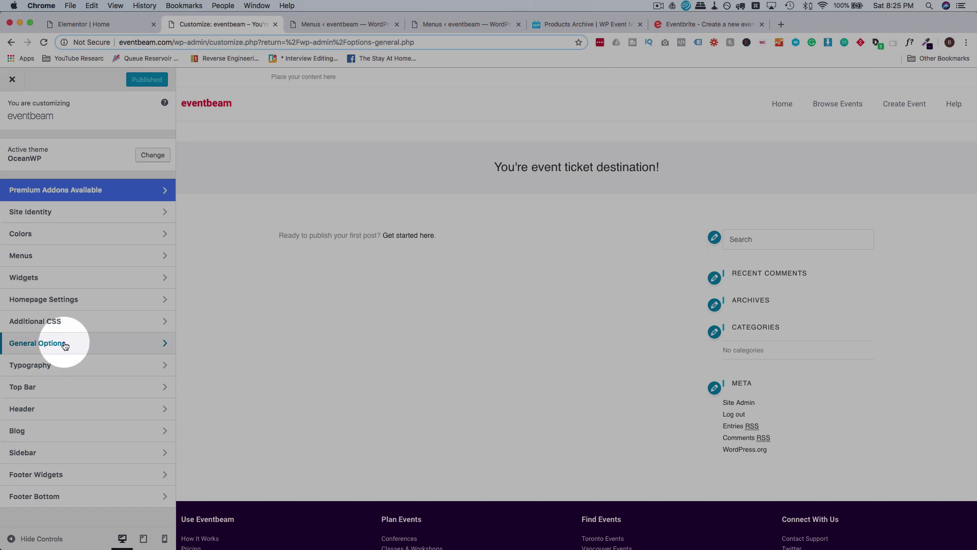
click(65, 346)
click(72, 192)
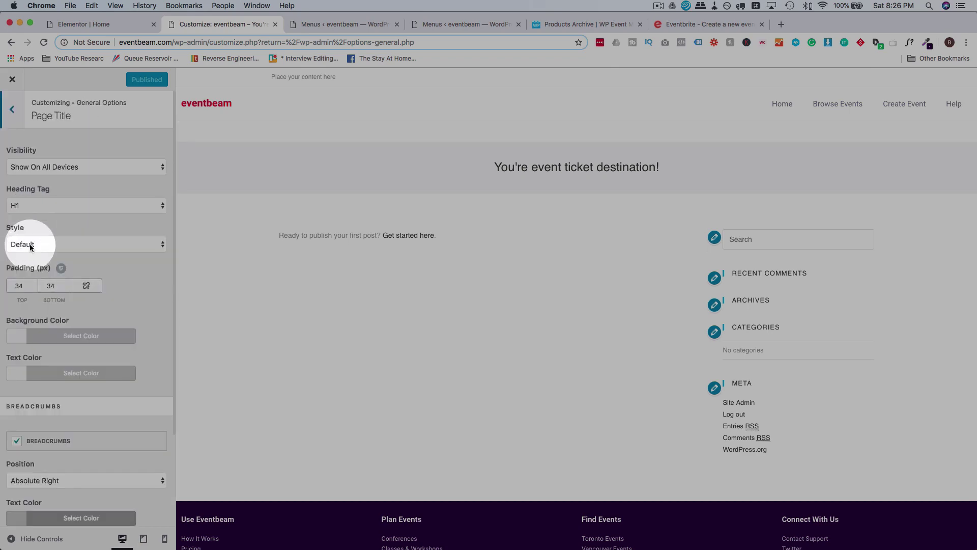
click(30, 246)
click(47, 283)
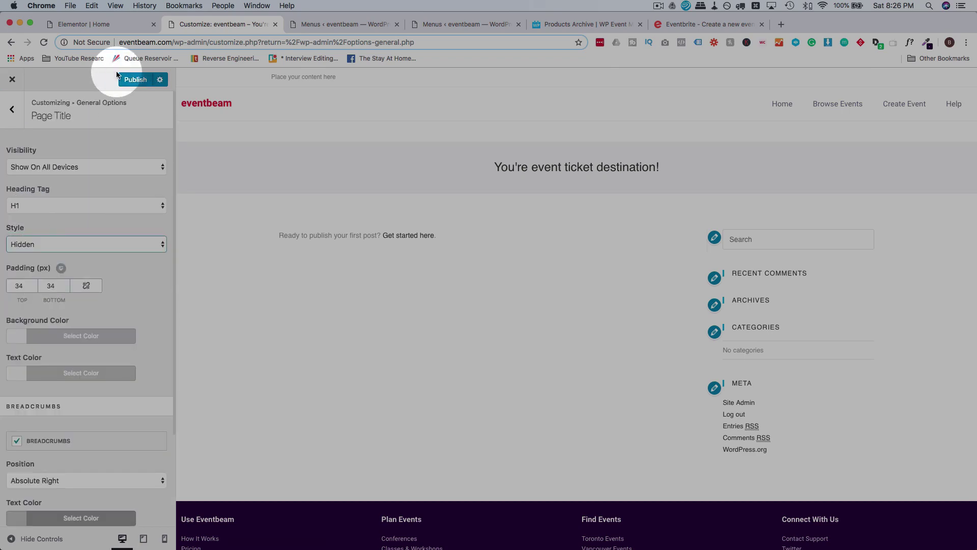
click(136, 82)
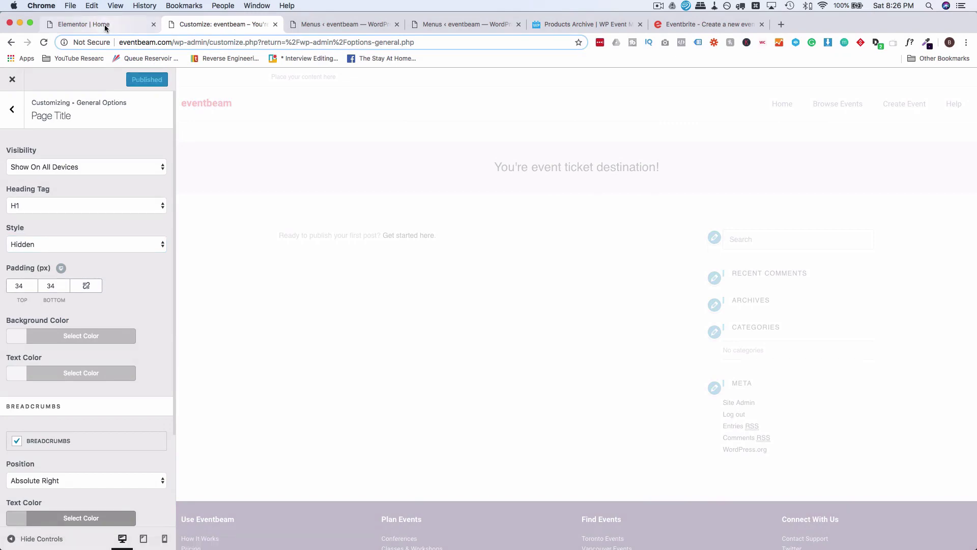
Publish the Home page in Elementor and reload it without the title band.
click(104, 25)
click(116, 541)
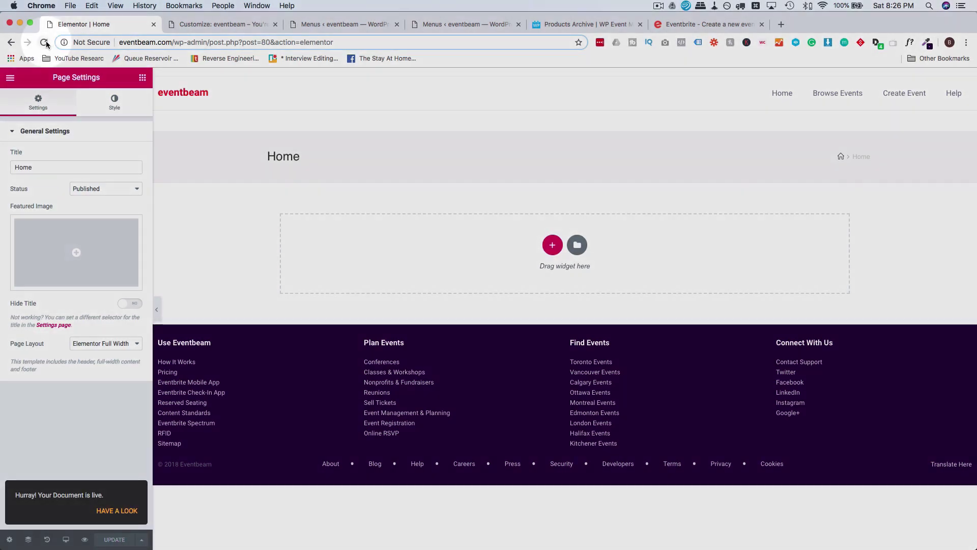
click(44, 42)
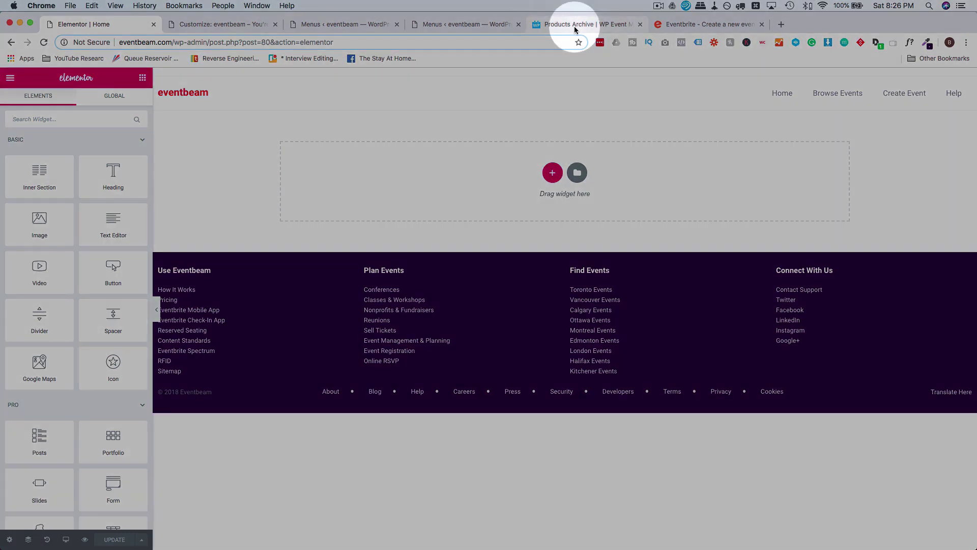
Open WP Event Manager's documentation and search the page for 'shortco'.
click(575, 29)
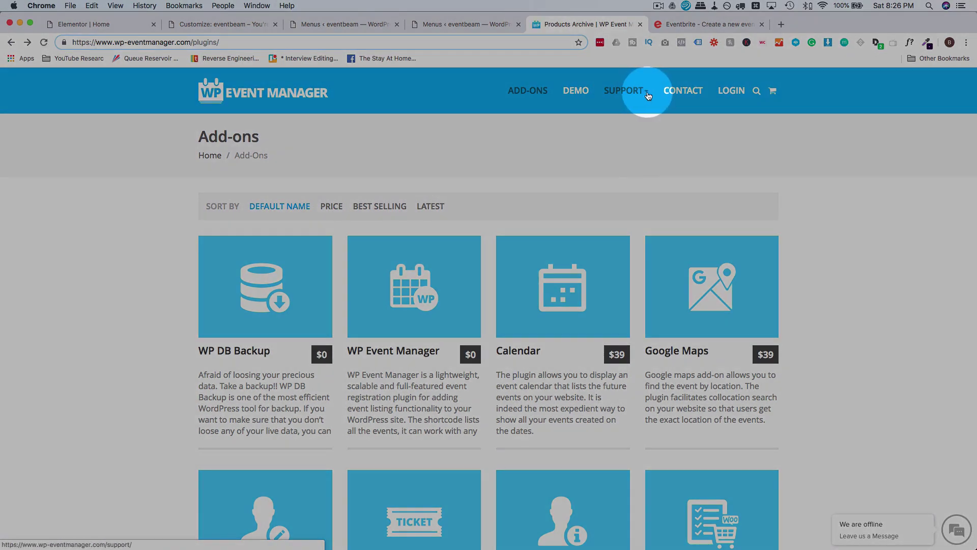
mouse_move(648, 96)
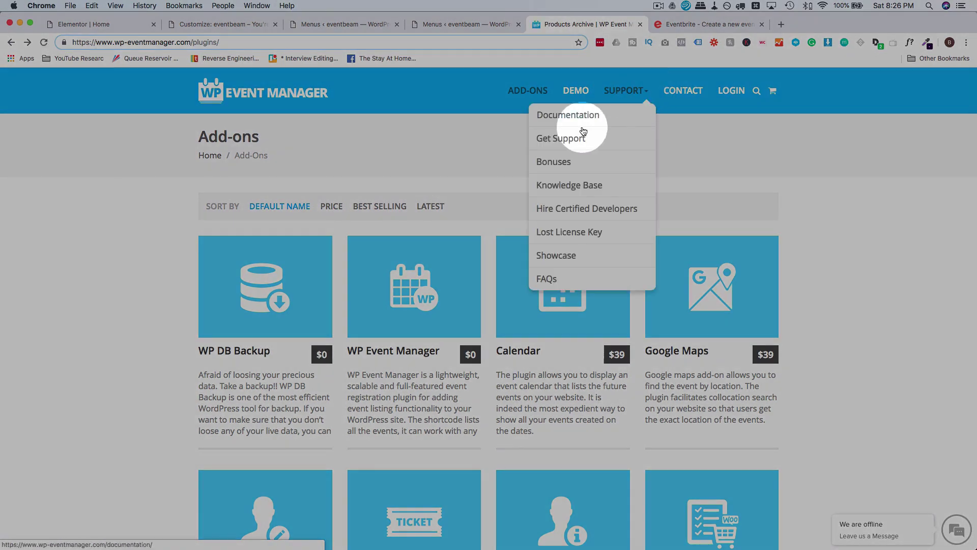
click(563, 118)
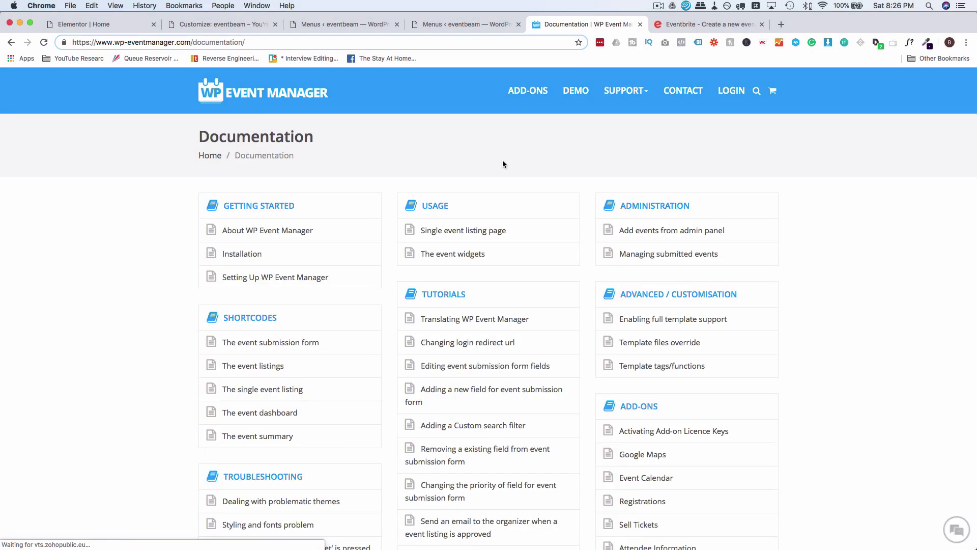
key(super+f)
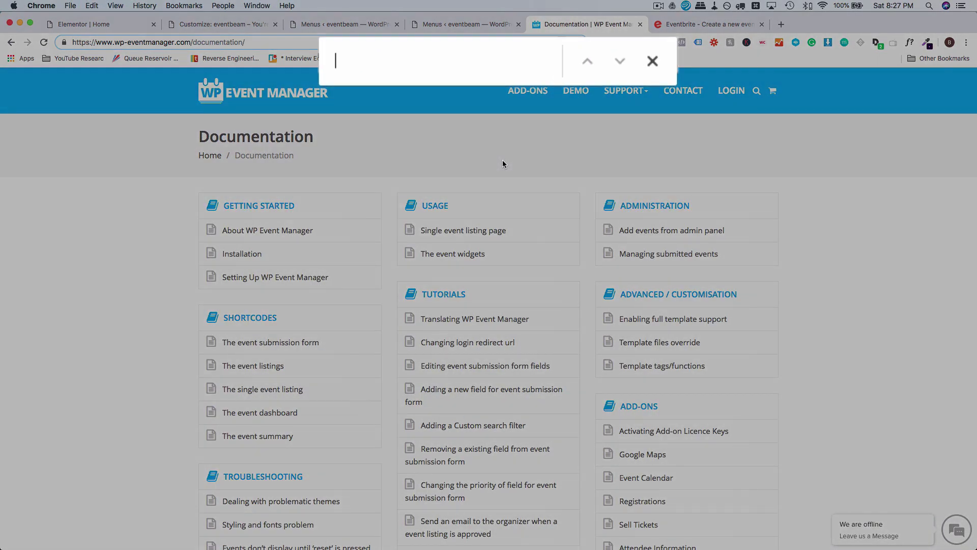
text(shortco)
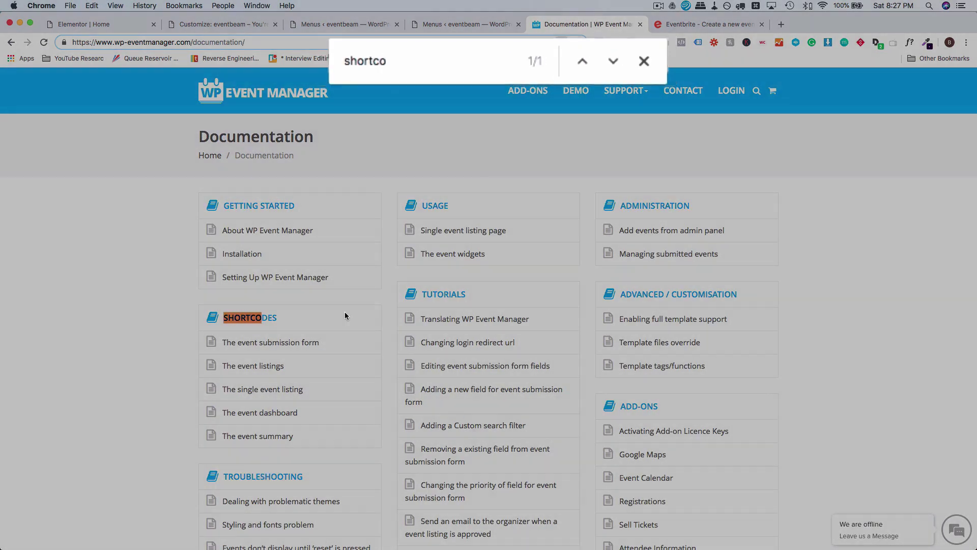
scroll(188, 309, down, 3)
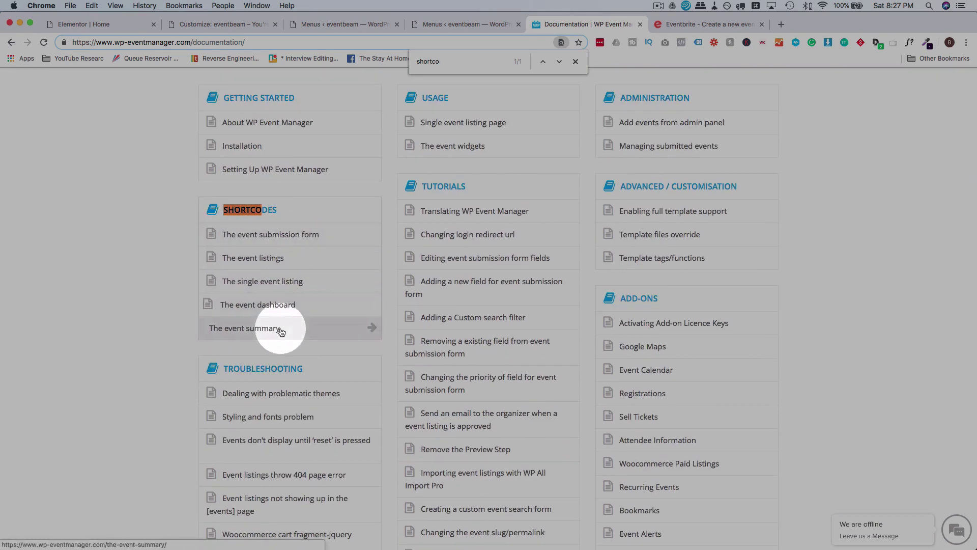
Copy the [events] shortcode from The event listings docs and go back to the Elementor Home editor.
click(268, 261)
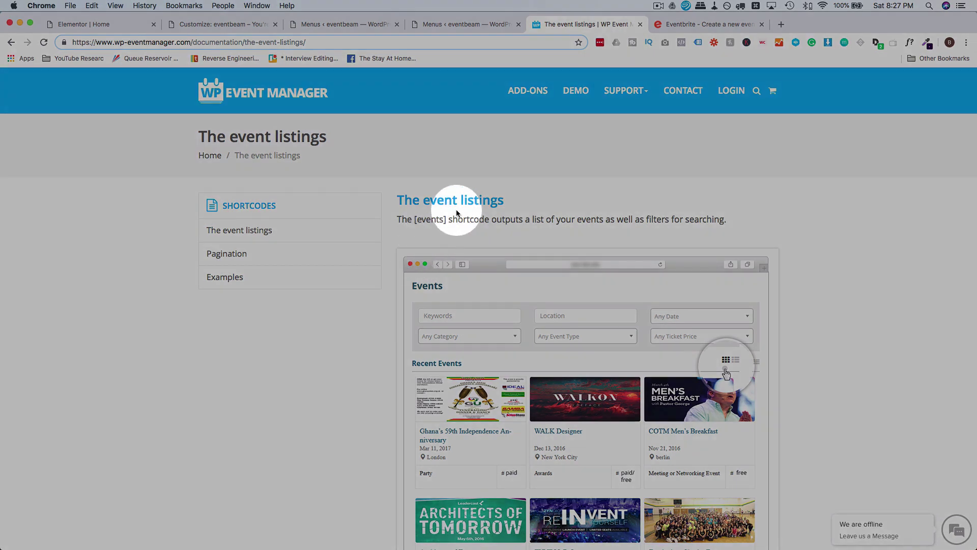
drag(447, 219, 414, 220)
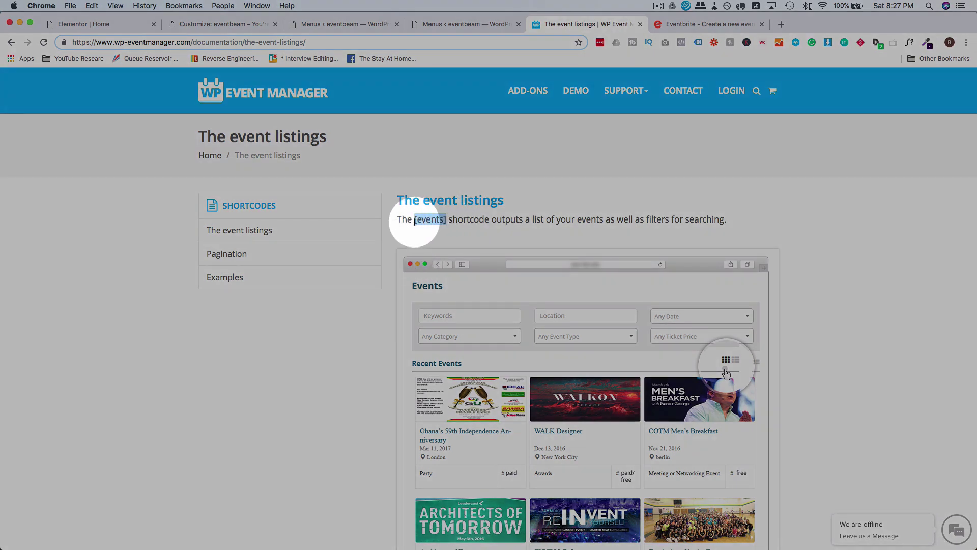
right_click(422, 221)
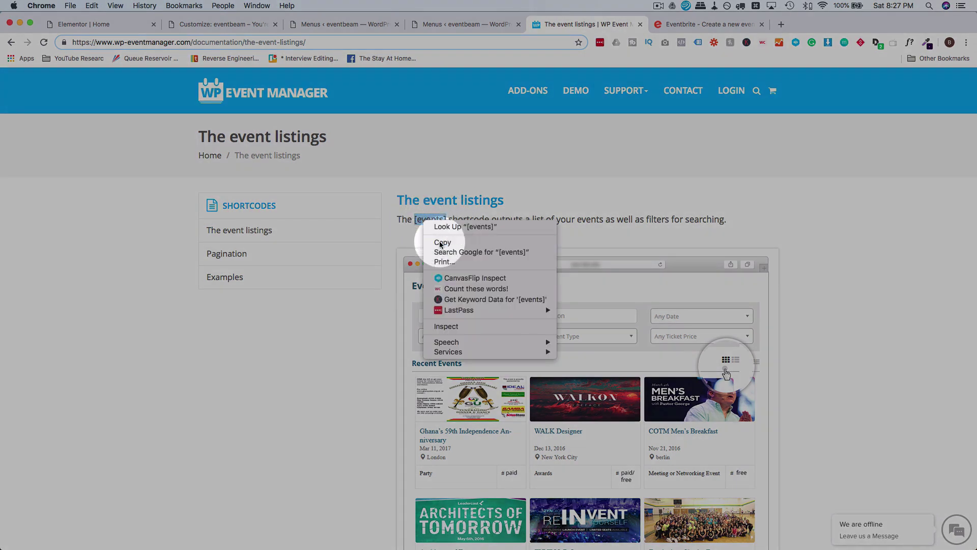
click(437, 242)
click(86, 26)
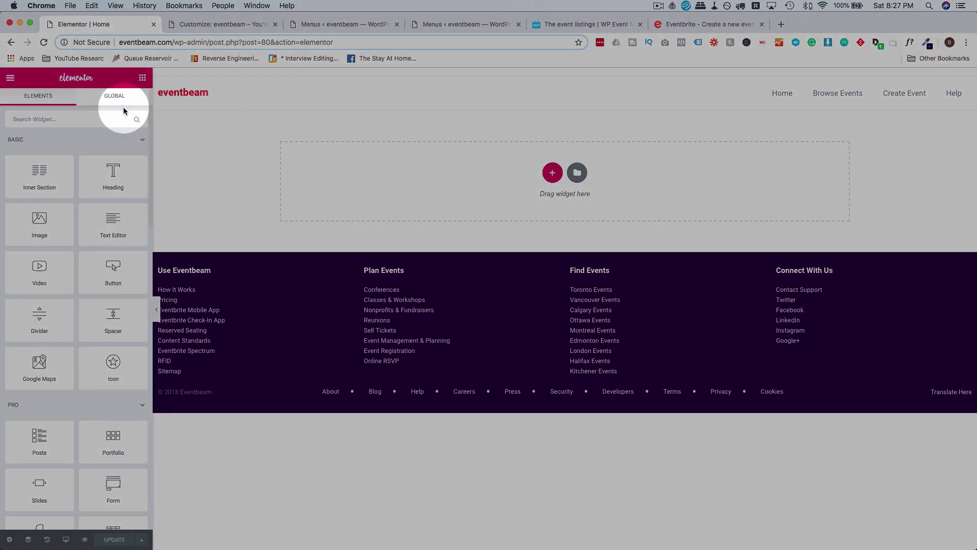
Add a Shortcode widget containing [events] to the Home page and apply it to the preview.
click(108, 116)
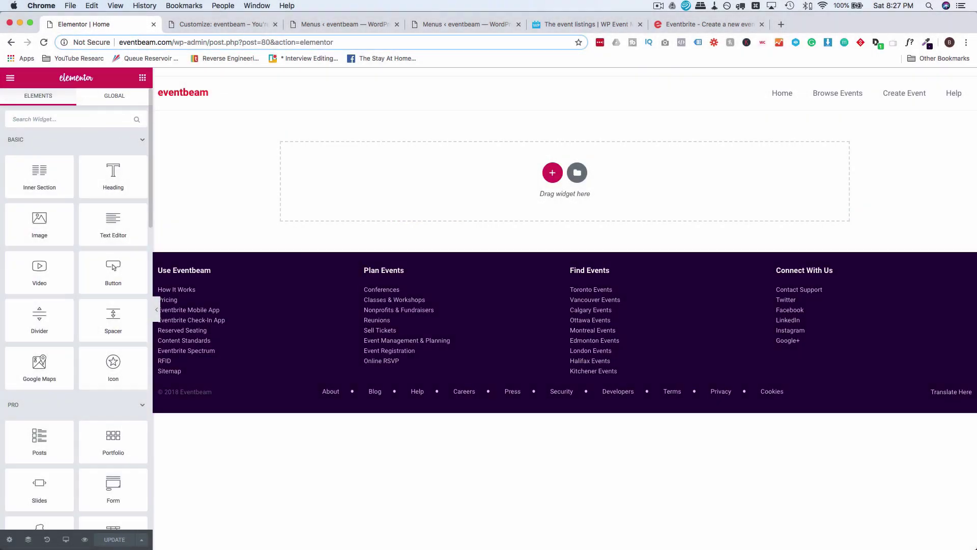
text(shortco)
drag(50, 144, 454, 174)
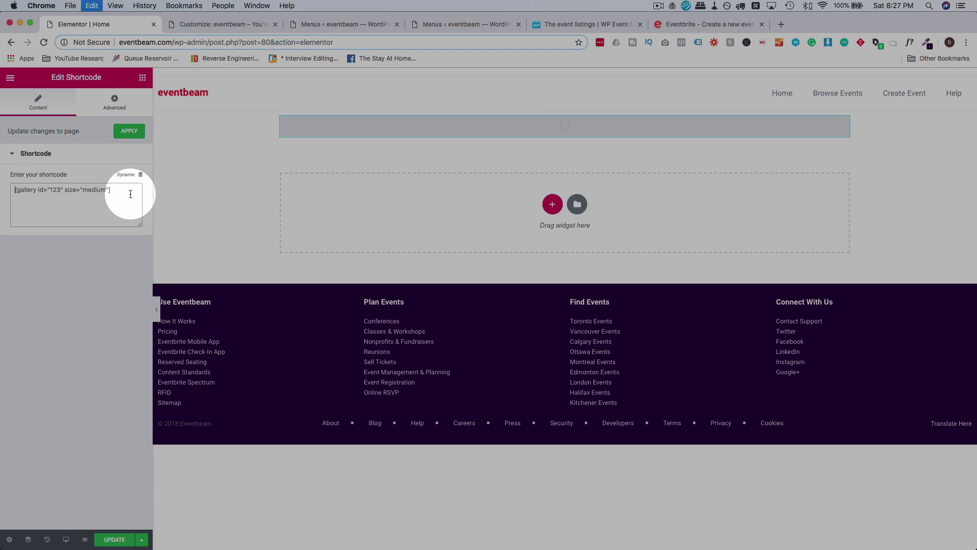
key(super+v)
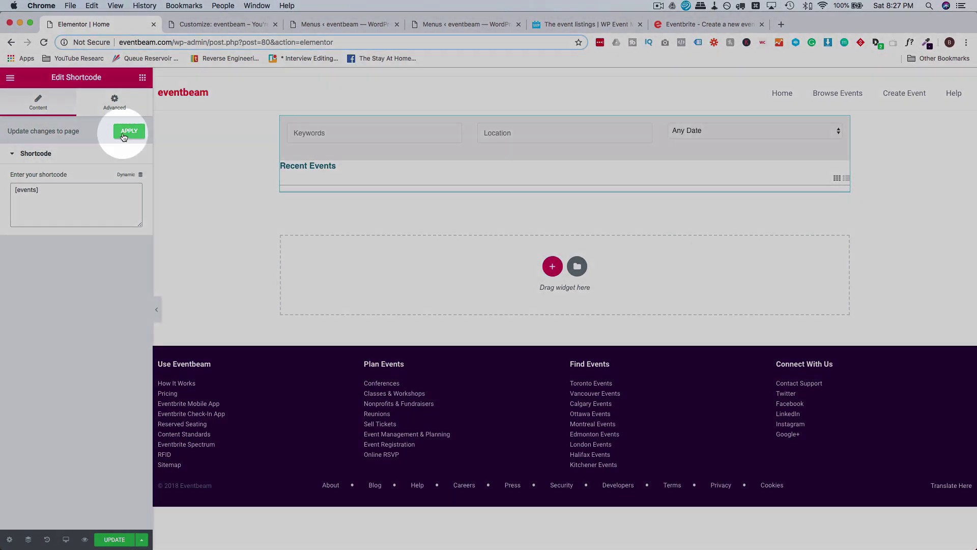
click(129, 131)
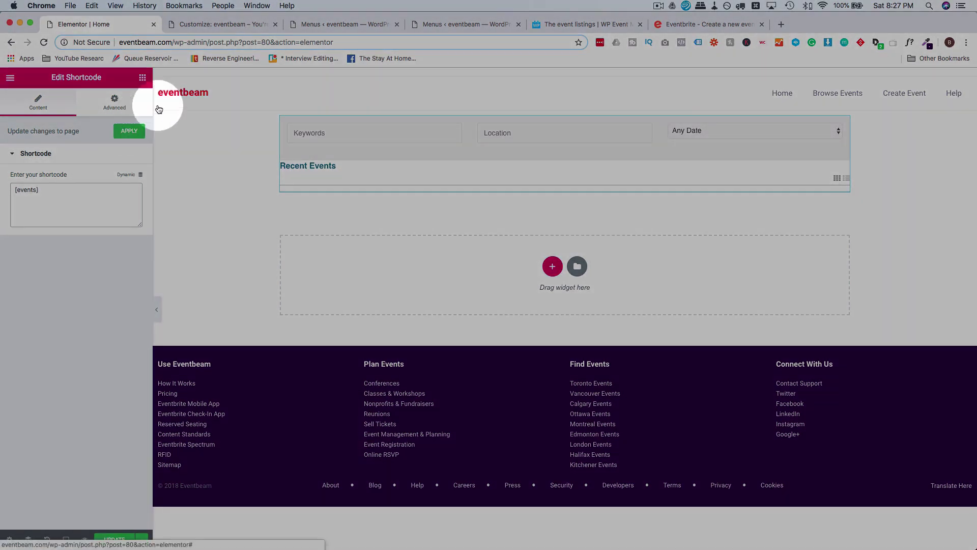
Leave Eventbrite's unfinished event page to study its homepage search band, then return to the Home editor.
click(672, 23)
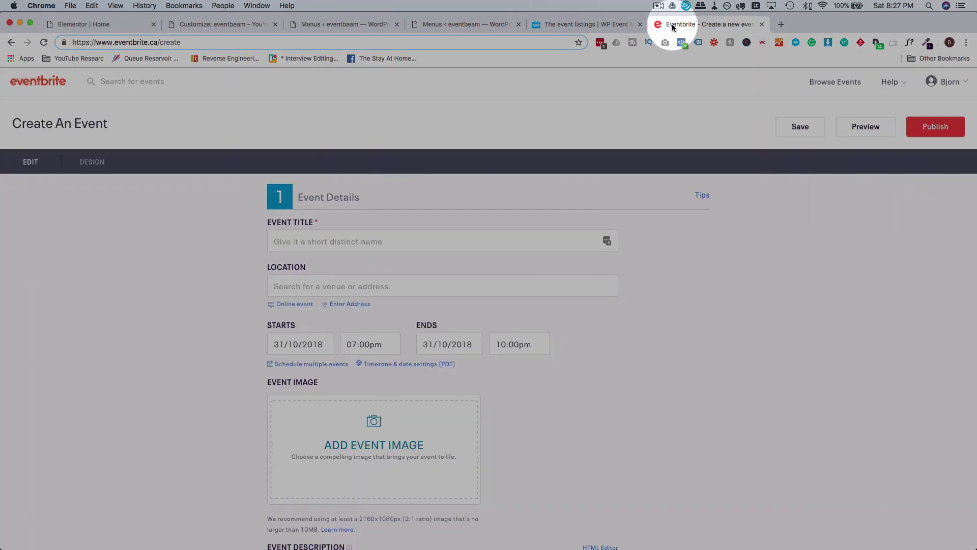
click(12, 42)
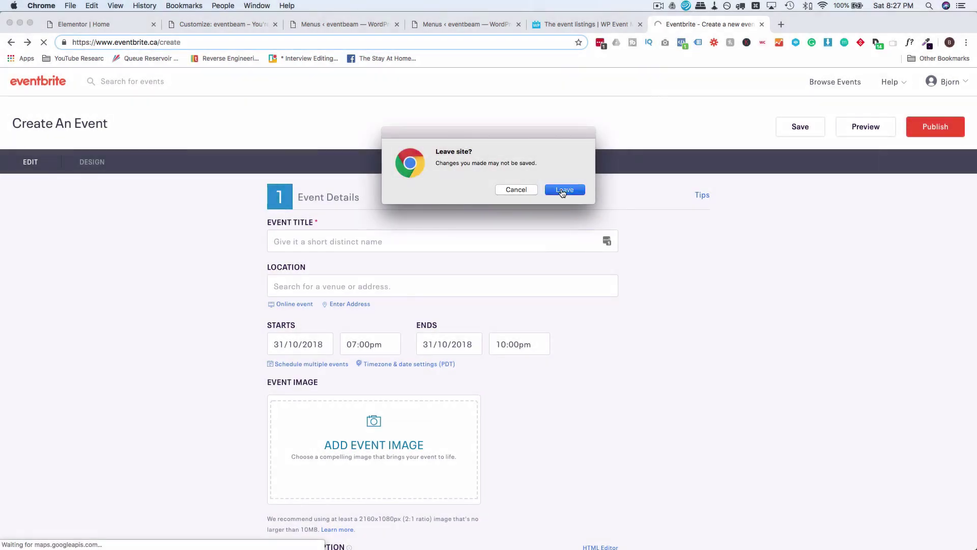
click(562, 192)
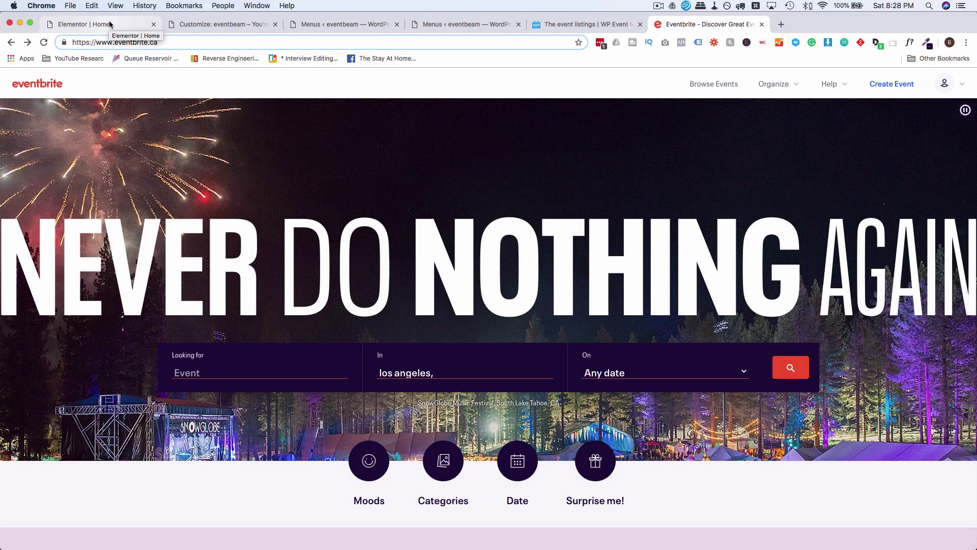
click(109, 24)
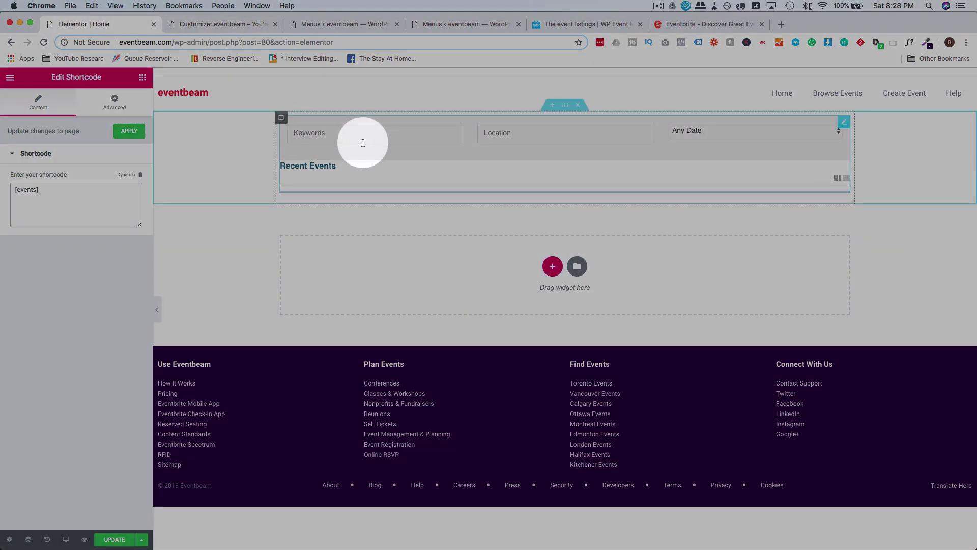
Add a single-column section, stretched across the page with full-width content.
click(553, 266)
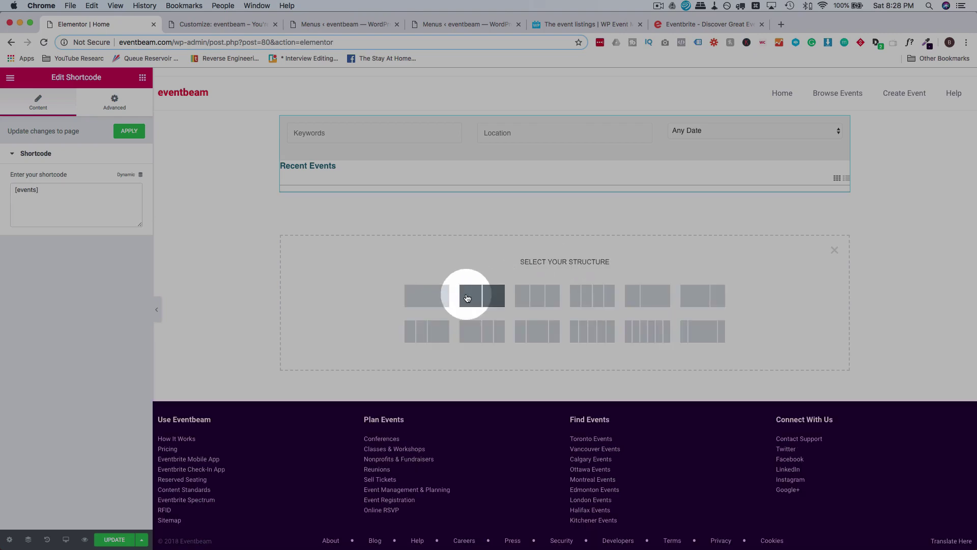
click(421, 295)
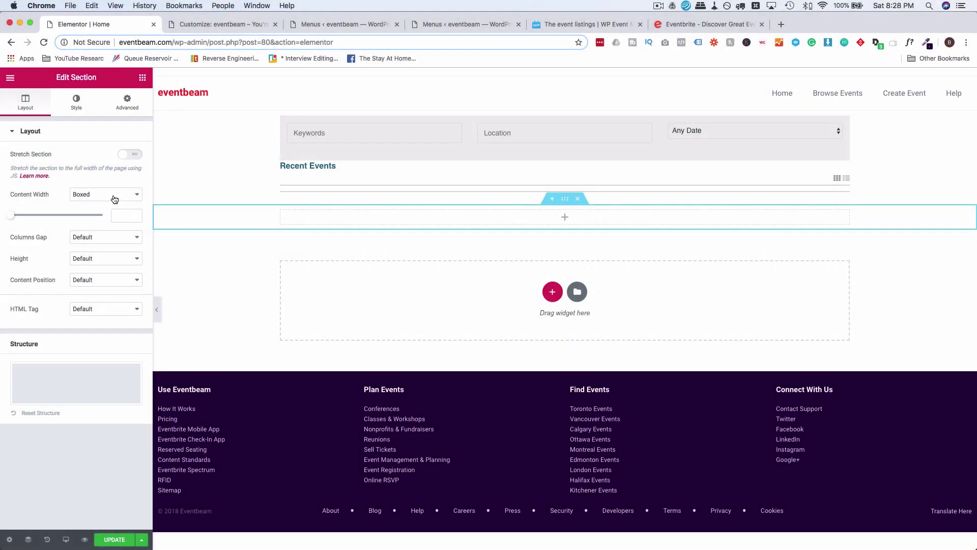
click(131, 154)
click(114, 195)
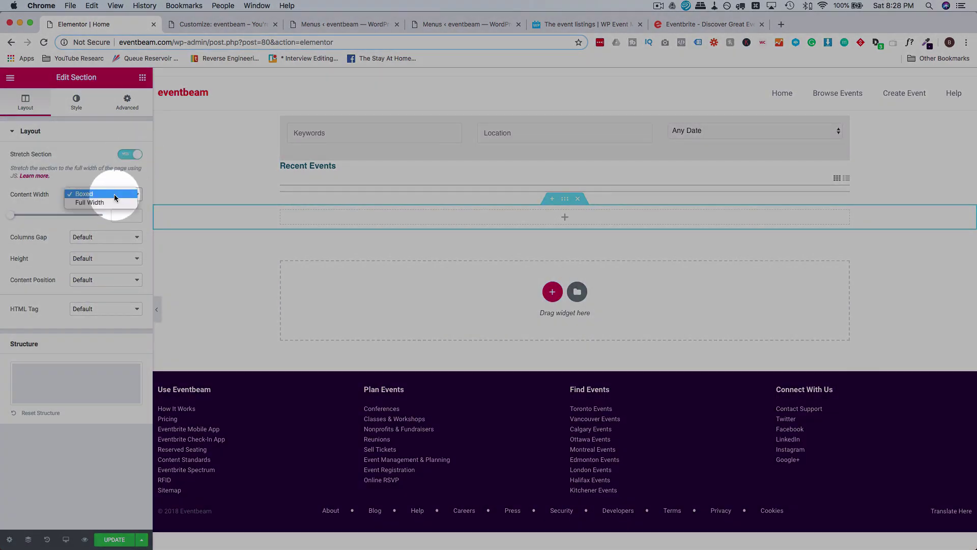
click(113, 202)
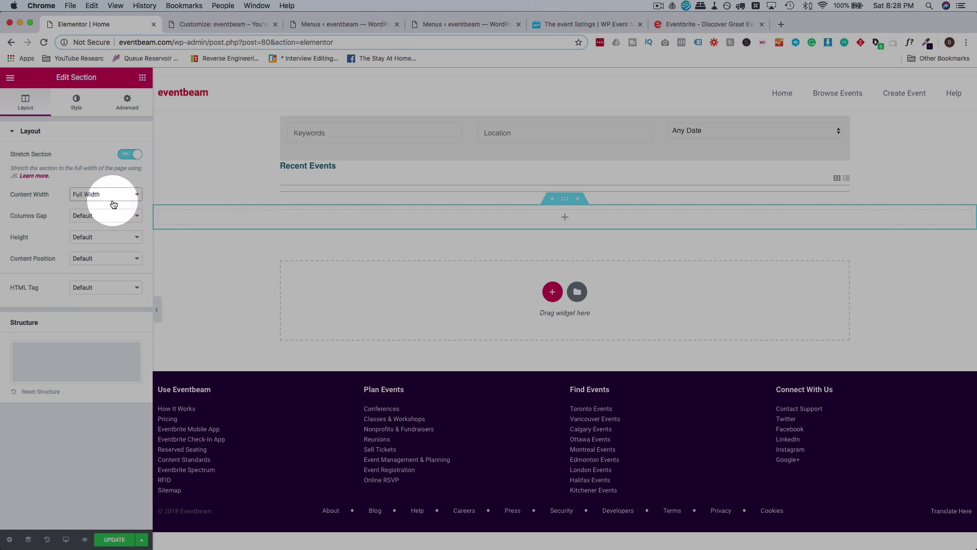
Set the new section's background type to Classic.
click(142, 78)
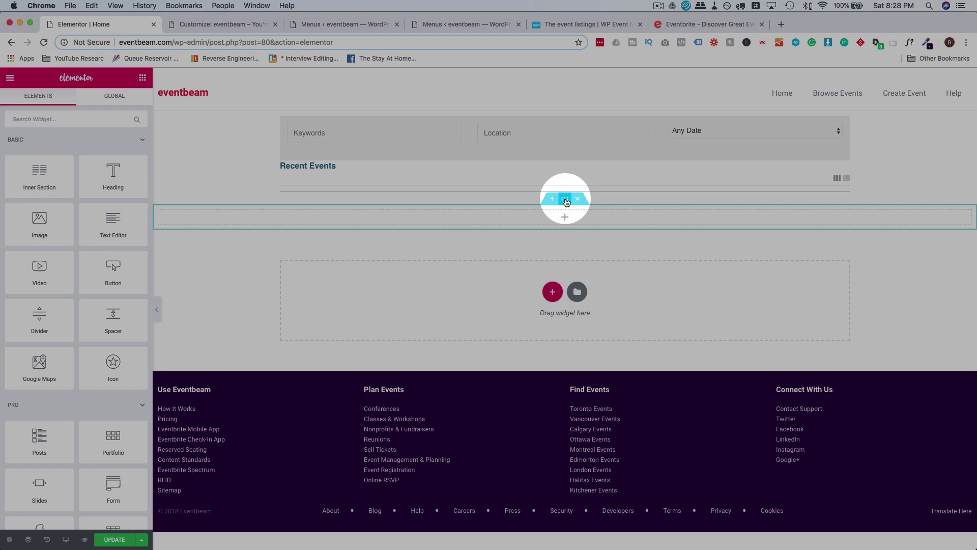
click(565, 199)
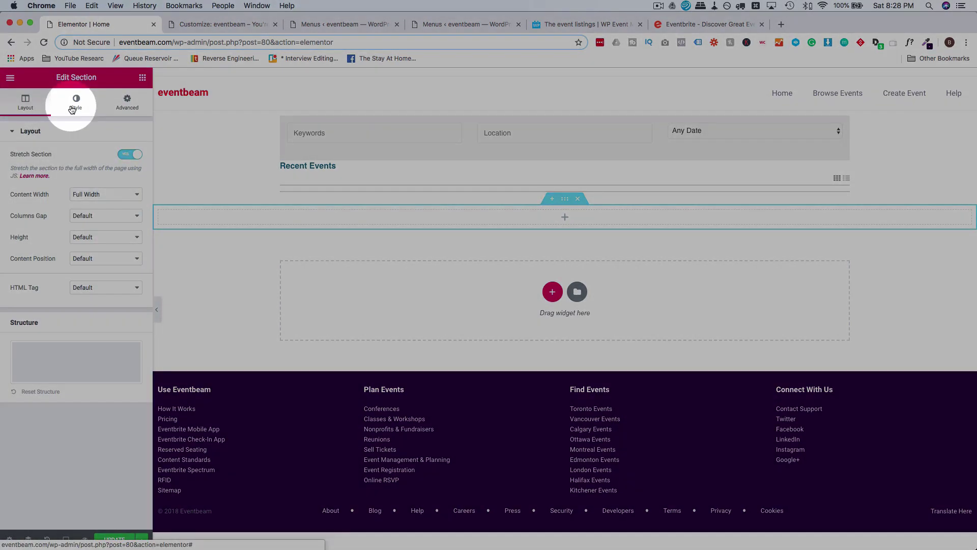
click(77, 101)
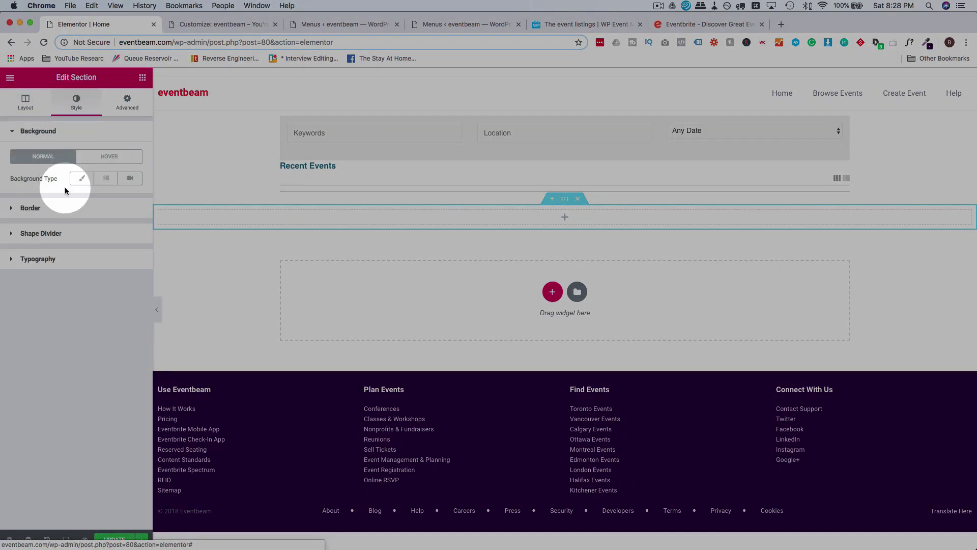
click(83, 182)
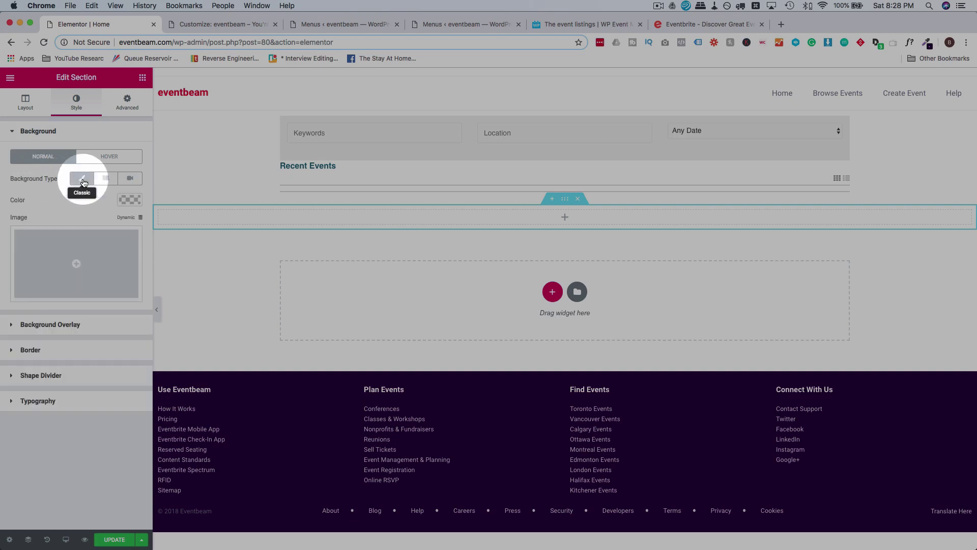
Upload restaurant.jpg to the Media Library and insert it as the section's background image.
click(89, 263)
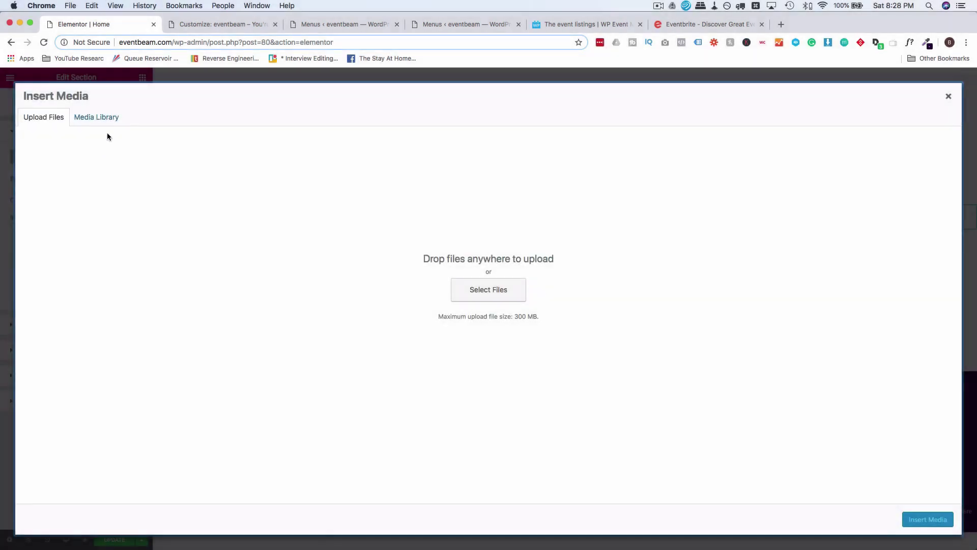
click(96, 117)
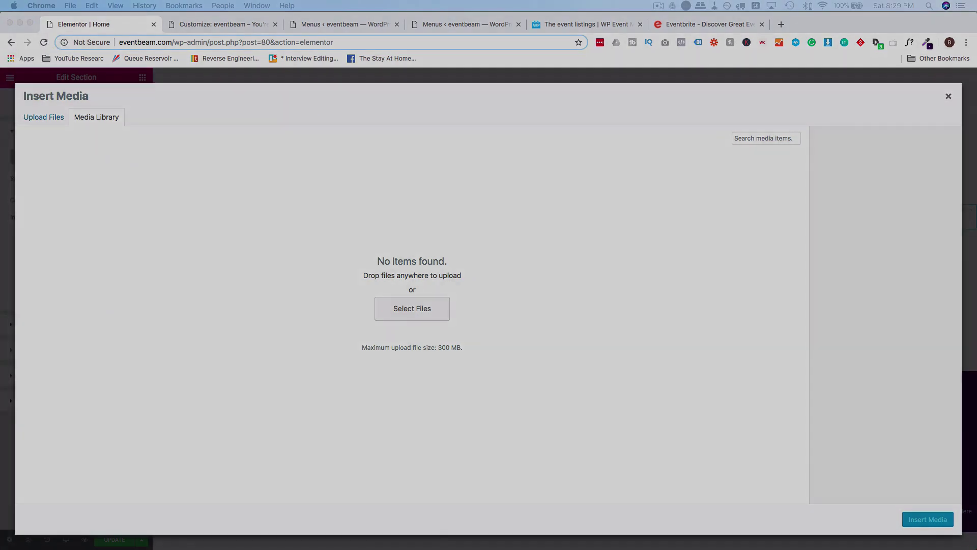
drag(976, 269, 536, 270)
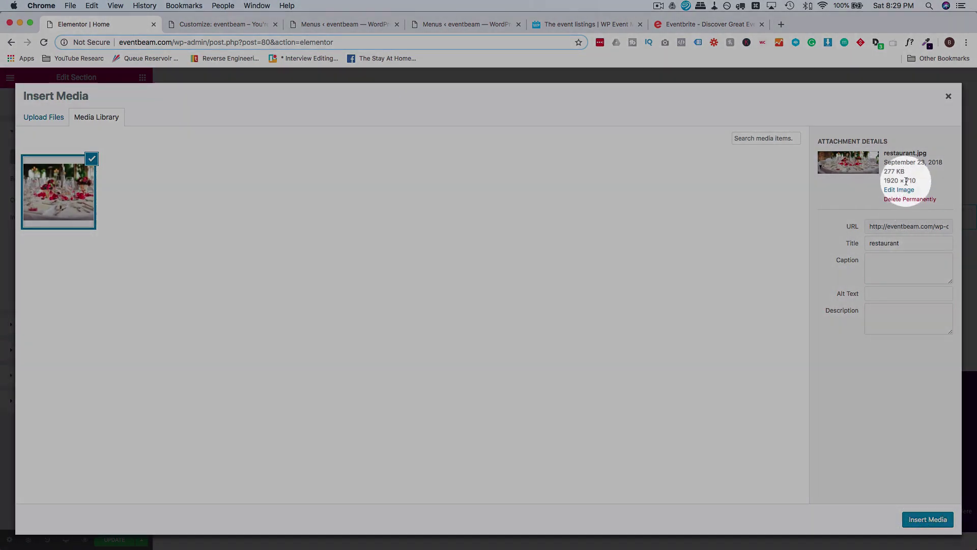
click(927, 519)
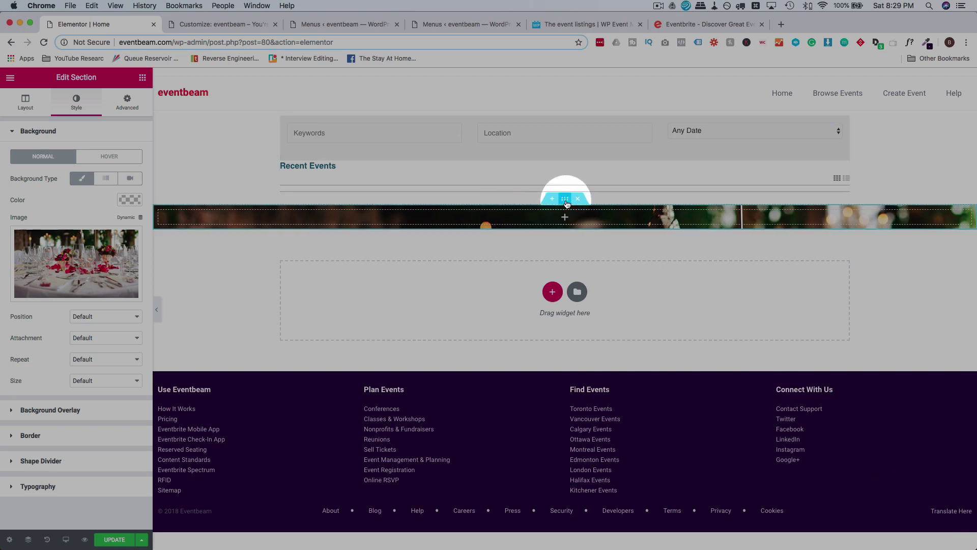
Move the restaurant section to the top, give it a 527 px minimum height, and add a Heading above the search.
drag(564, 199, 564, 124)
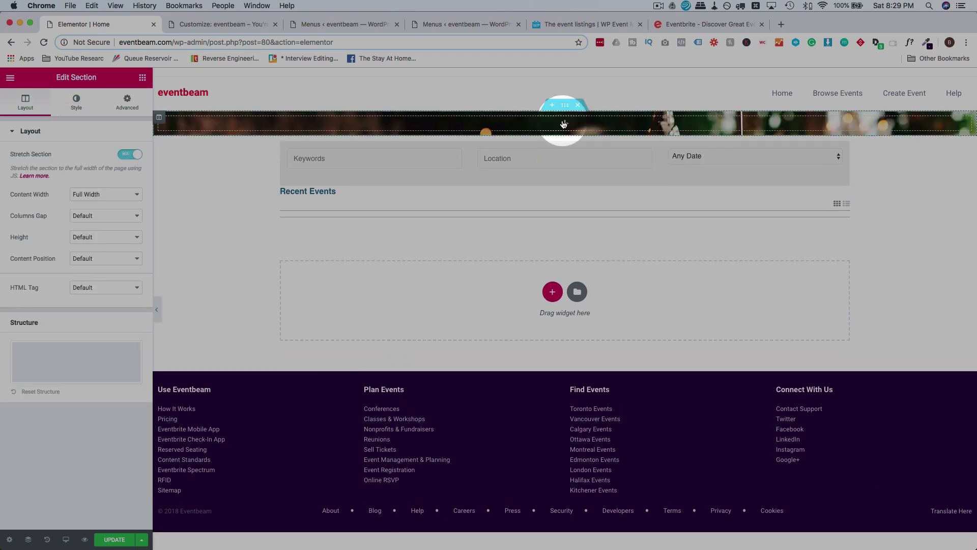
click(109, 236)
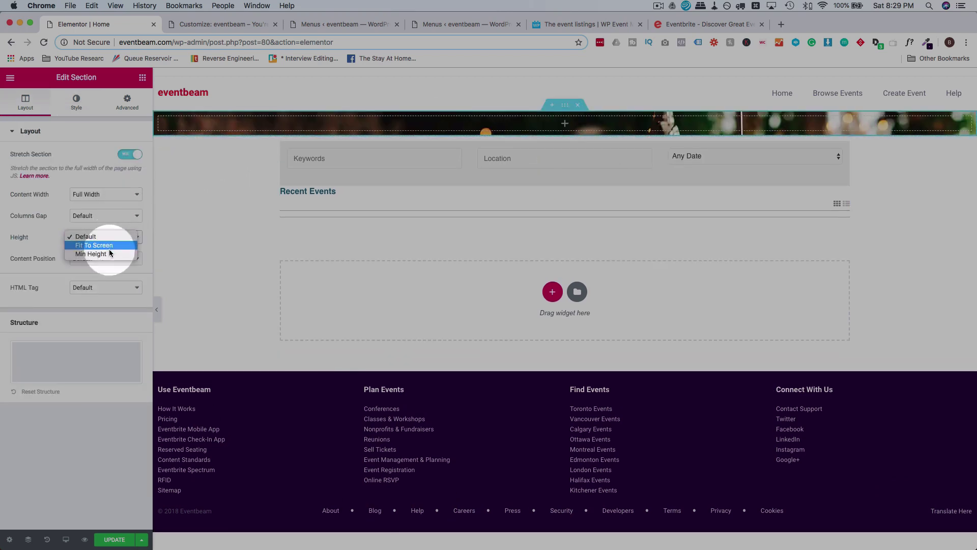
click(92, 254)
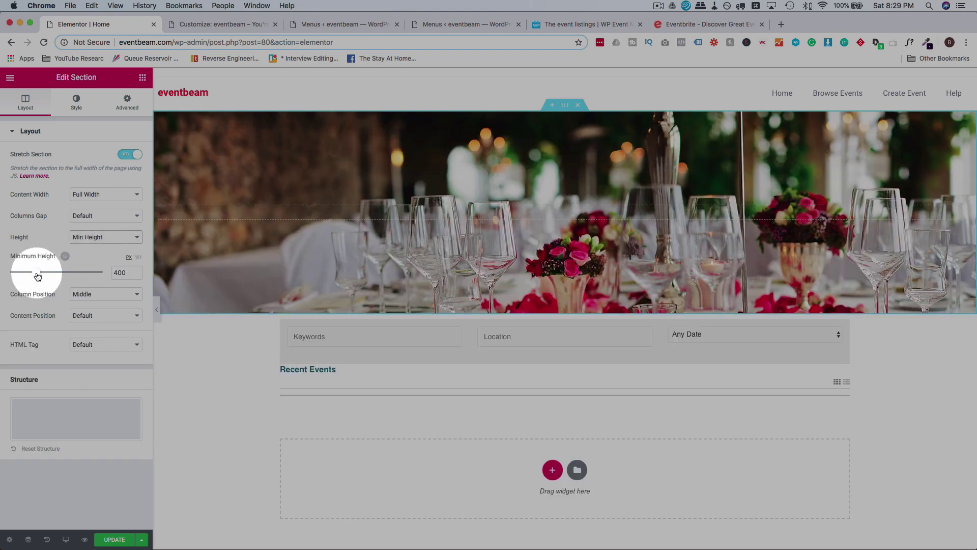
drag(38, 276, 45, 278)
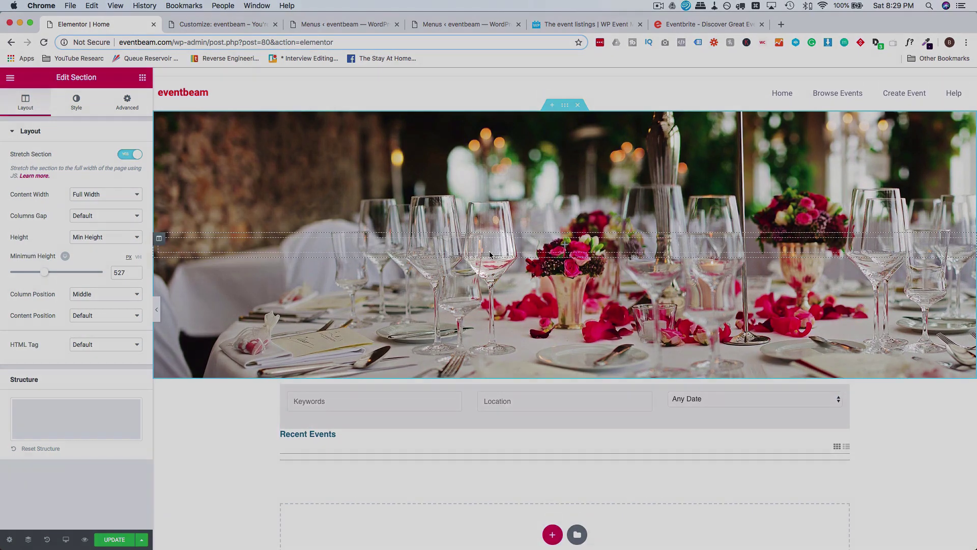
scroll(490, 255, down, 2)
scroll(489, 255, up, 2)
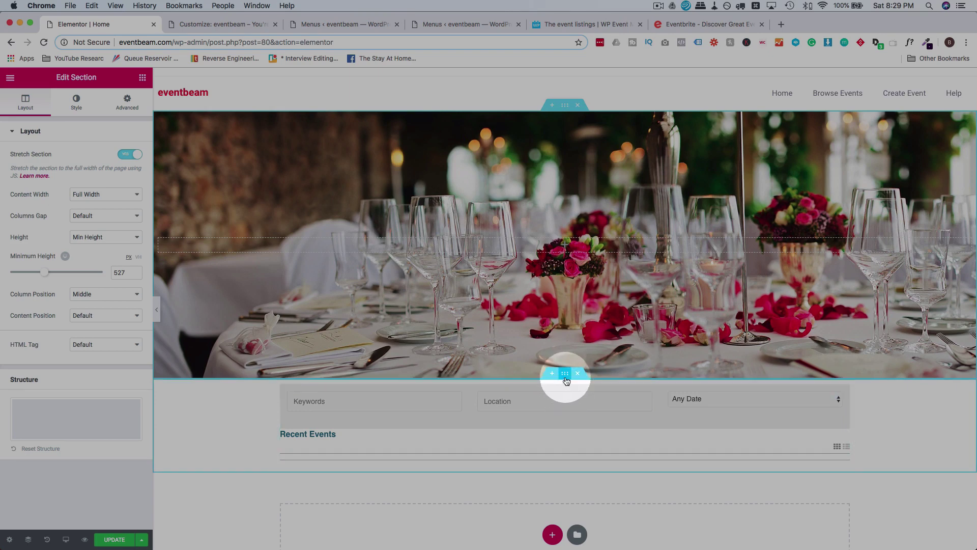
click(138, 79)
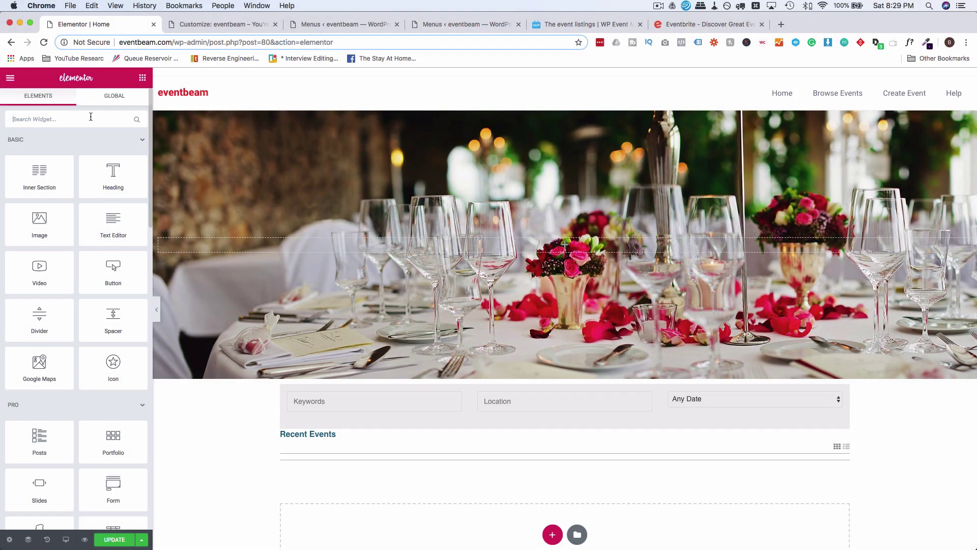
drag(114, 173, 564, 390)
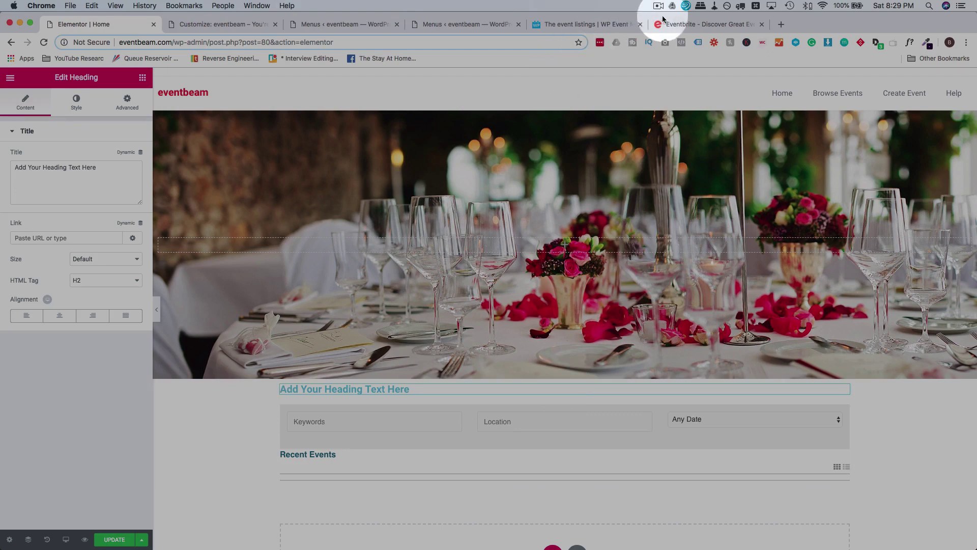
After checking Eventbrite again, centre the heading and make its text white.
click(683, 24)
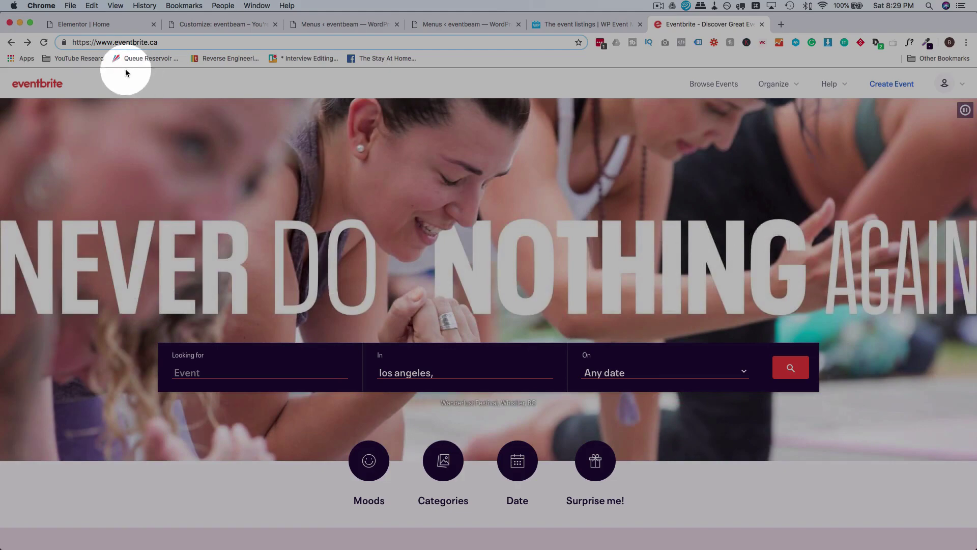
click(83, 24)
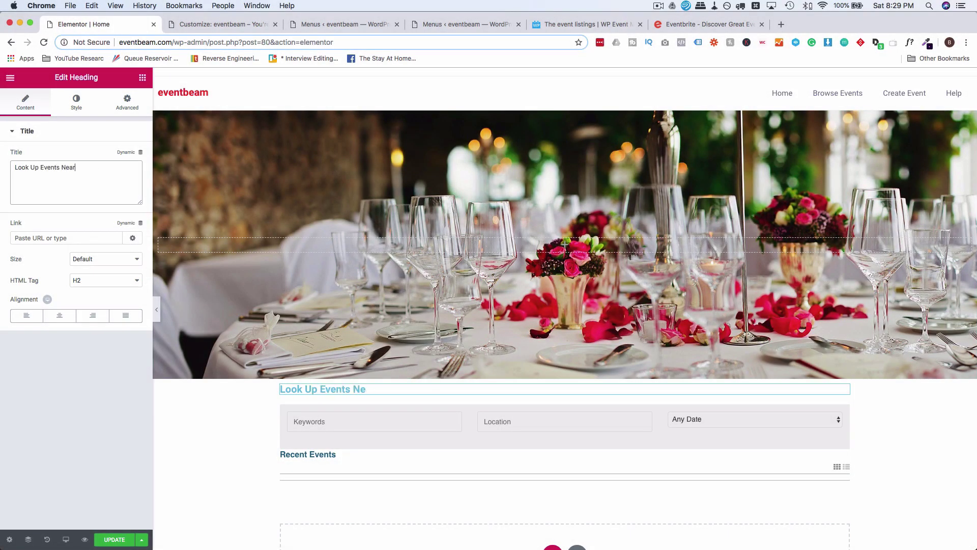
click(59, 315)
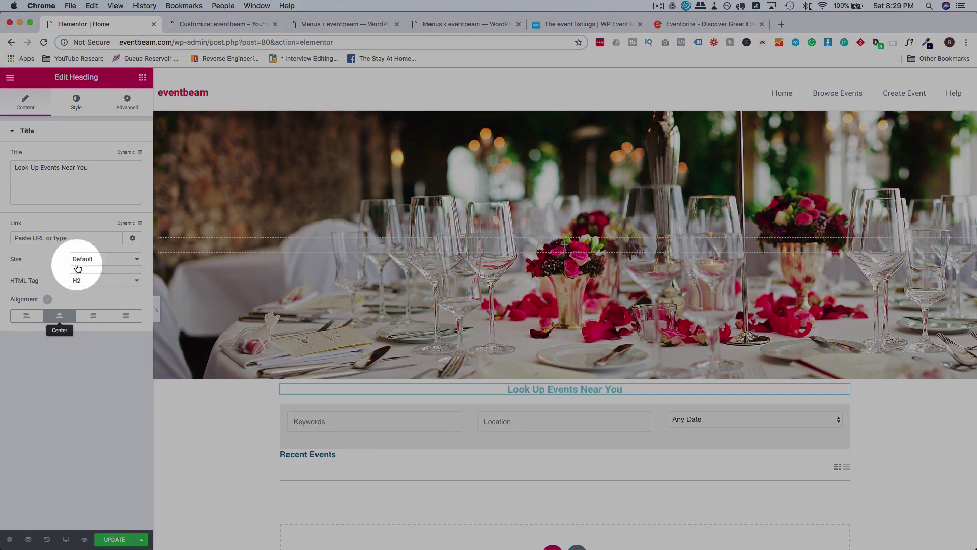
click(82, 109)
click(130, 156)
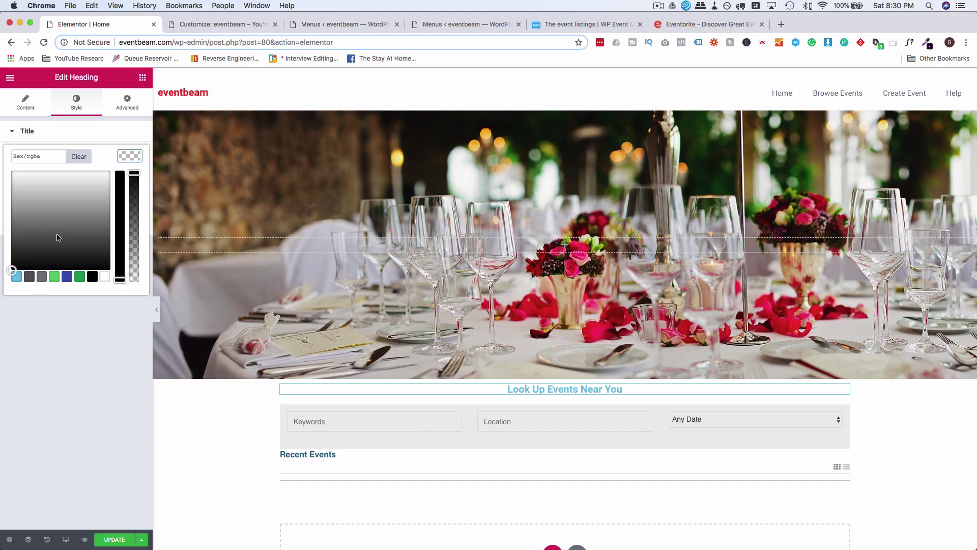
click(12, 172)
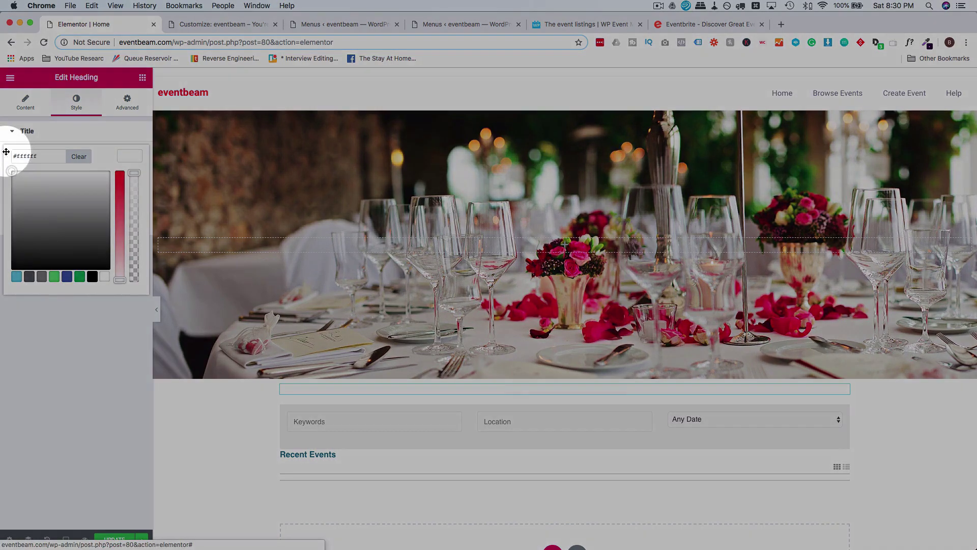
click(102, 329)
Sample Eventbrite's dark purple search-bar colour with the eyedropper, then reselect the Look Up Events Near You heading.
click(566, 375)
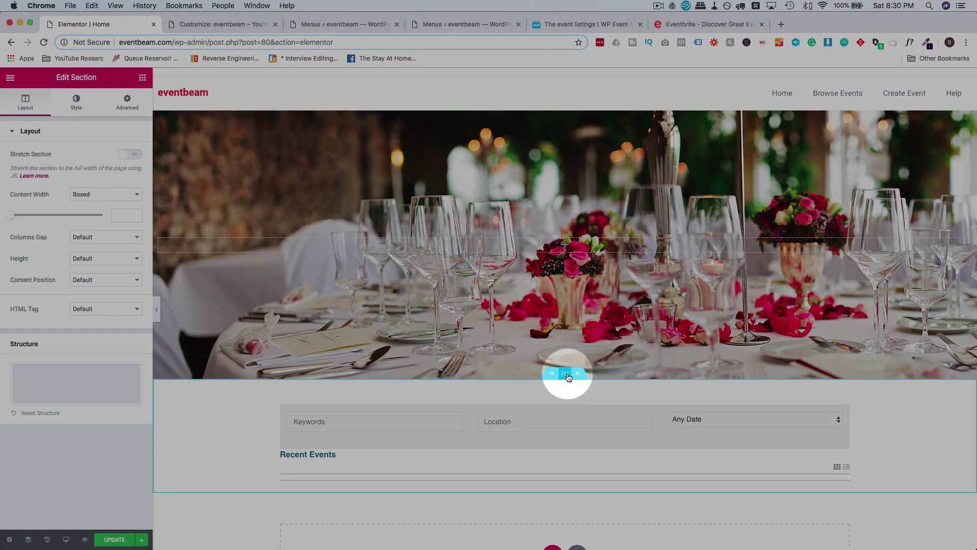
click(715, 26)
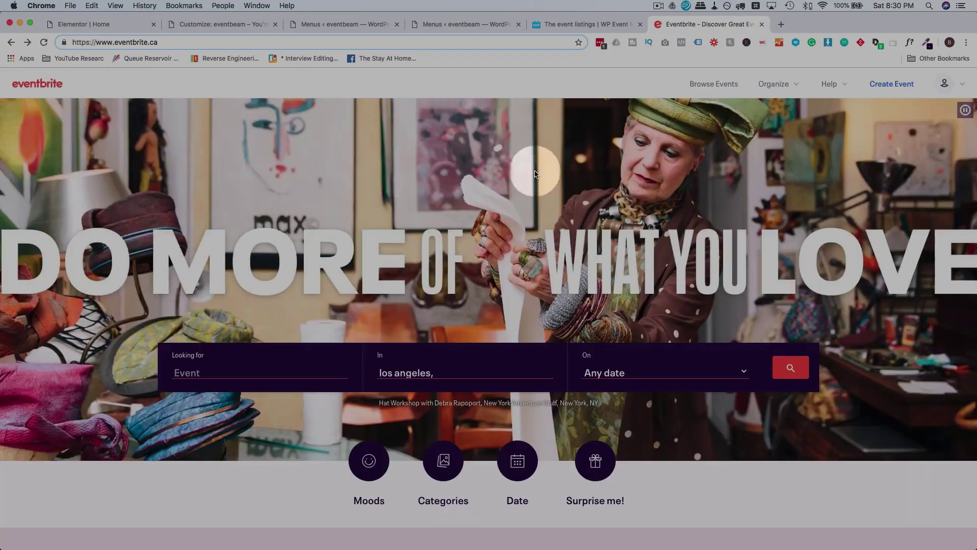
click(927, 44)
click(876, 59)
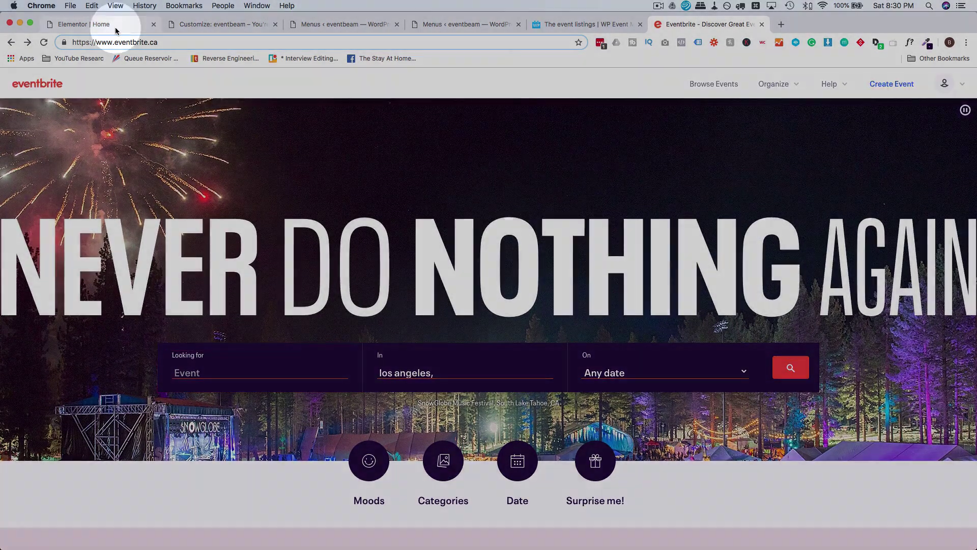
click(109, 23)
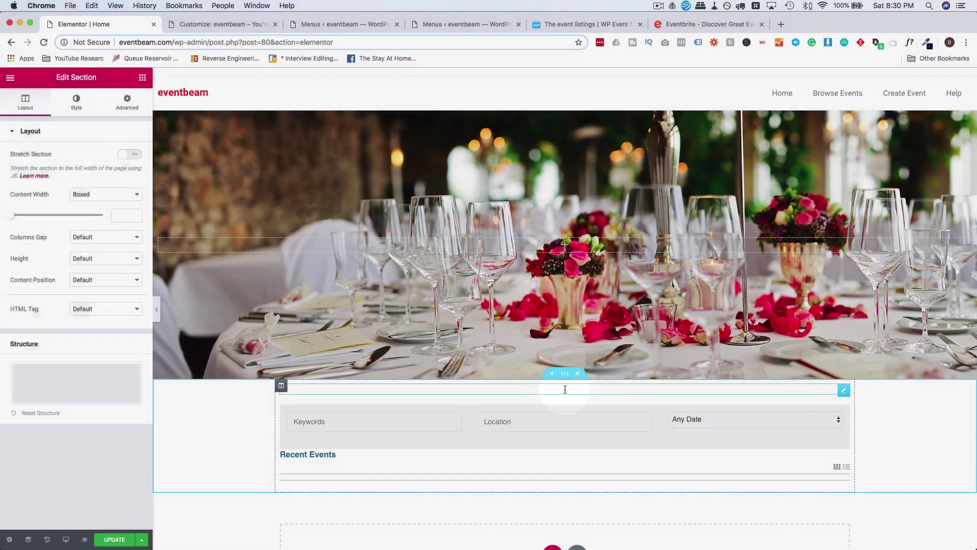
click(565, 390)
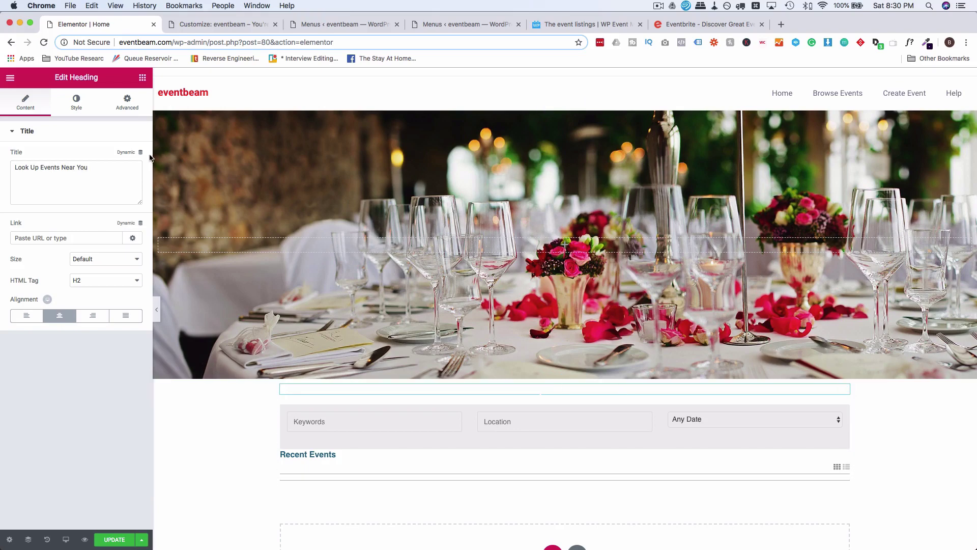
Give the heading a Classic background with colour #24003d.
click(127, 104)
click(65, 365)
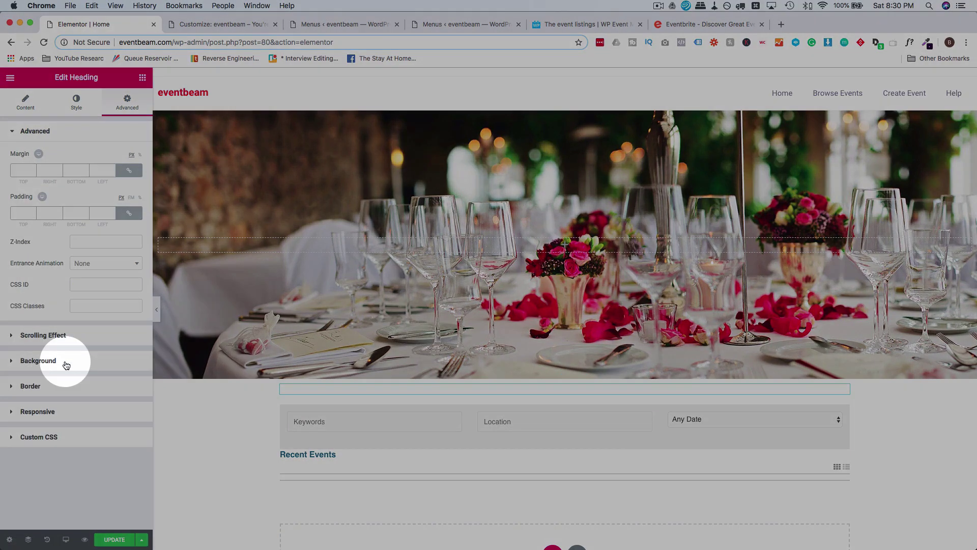
click(88, 229)
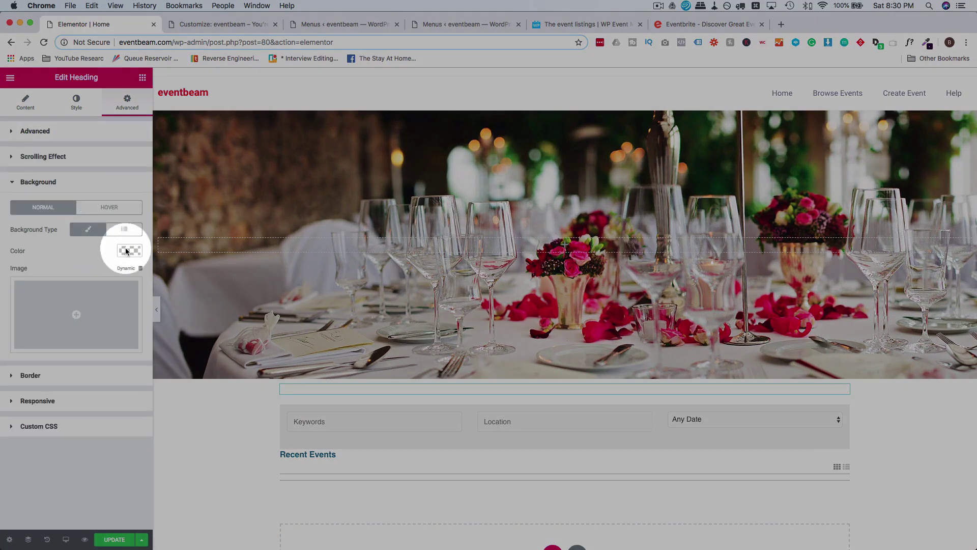
click(128, 250)
click(40, 251)
text(#24003d)
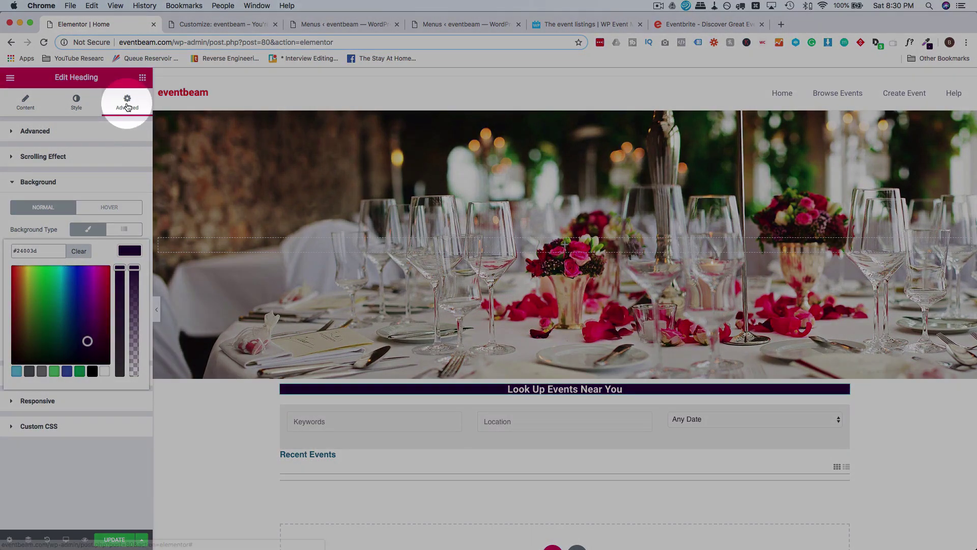
click(127, 107)
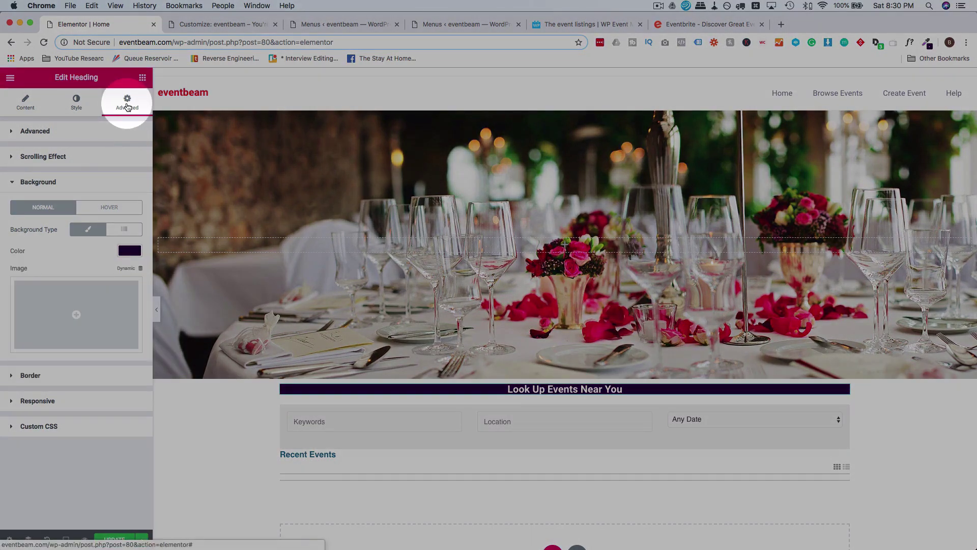
Zero the heading's margins and the event search widget's margins and padding.
click(84, 132)
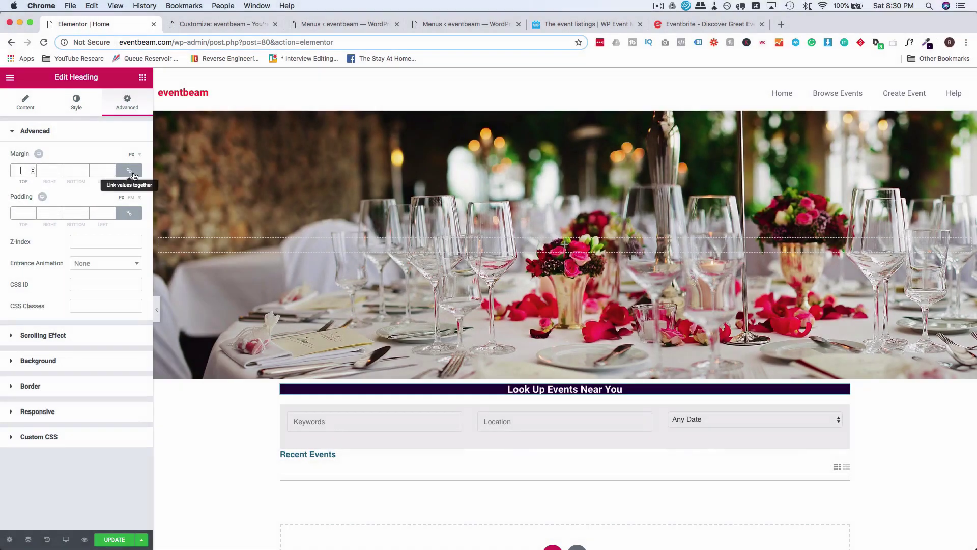
click(131, 171)
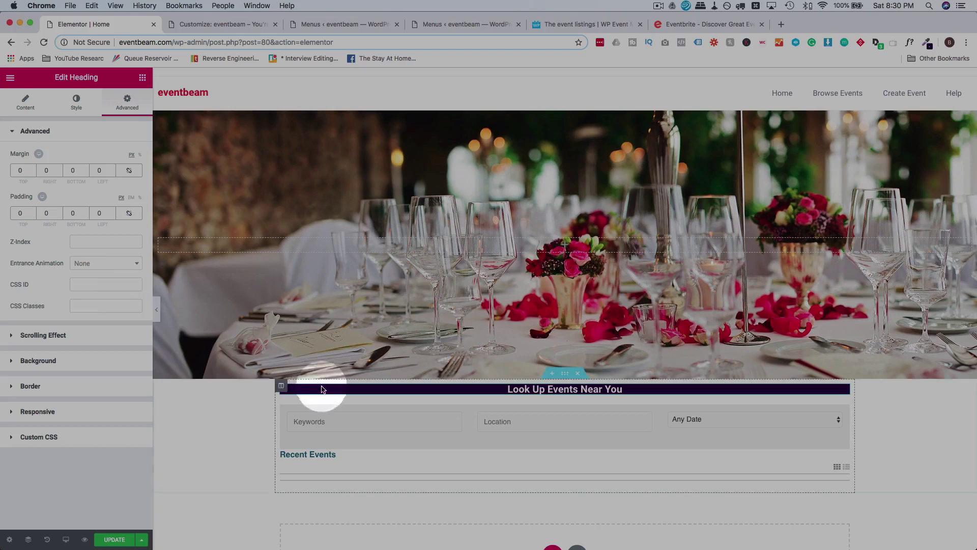
click(470, 415)
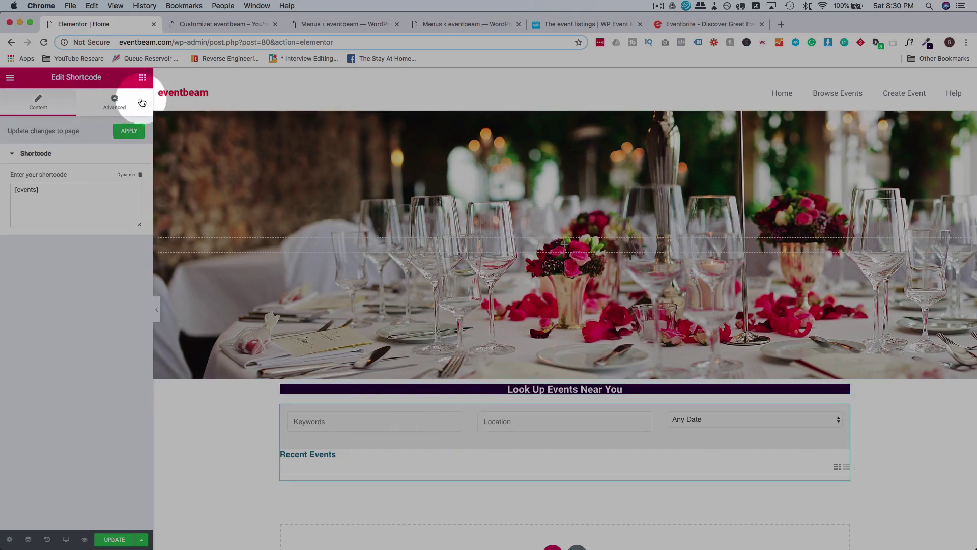
click(116, 101)
click(118, 193)
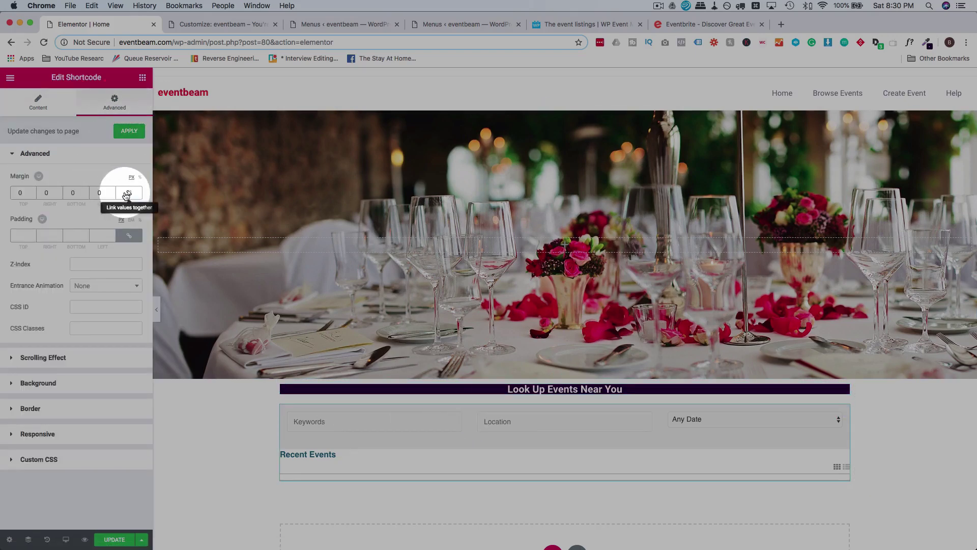
click(129, 235)
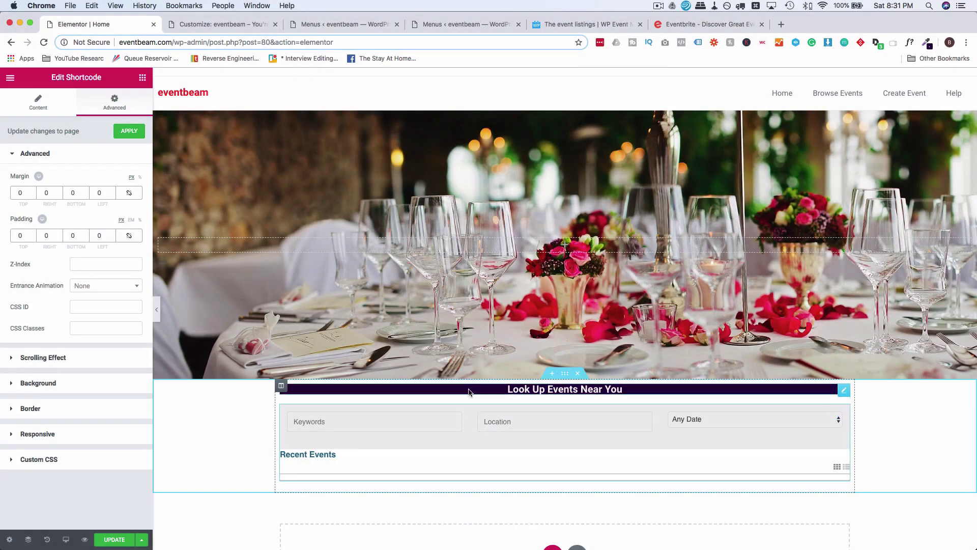
Set the heading's bottom margin to -18 so the search form tucks beneath it.
click(469, 391)
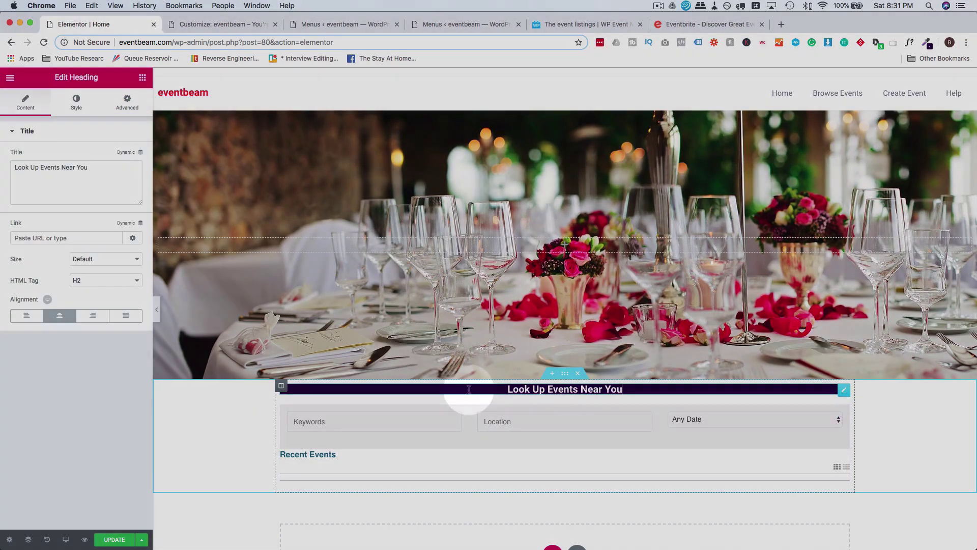
click(130, 105)
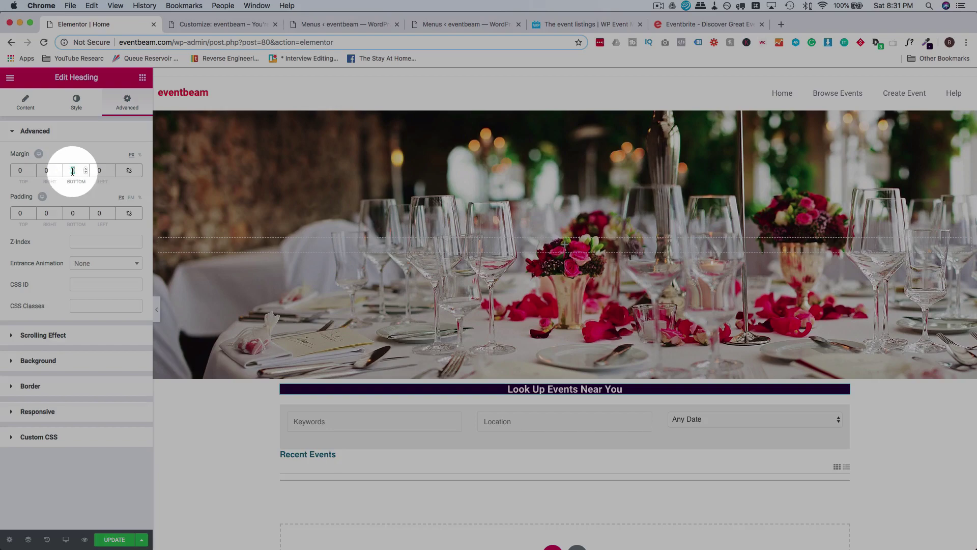
key(Down)
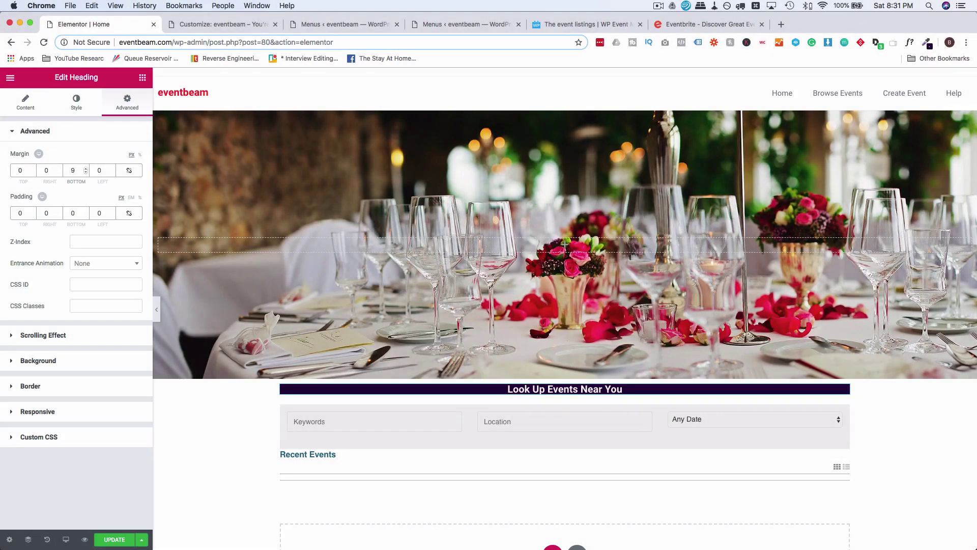
key(Down)
key(Down)
key(Down)
key(Down)
key(Down)
key(Down)
key(Down)
key(Down)
key(Down)
key(Down)
key(Down)
key(Down)
key(Down)
key(Down)
key(Down)
key(Down)
key(Down)
key(Down)
key(Down)
key(Down)
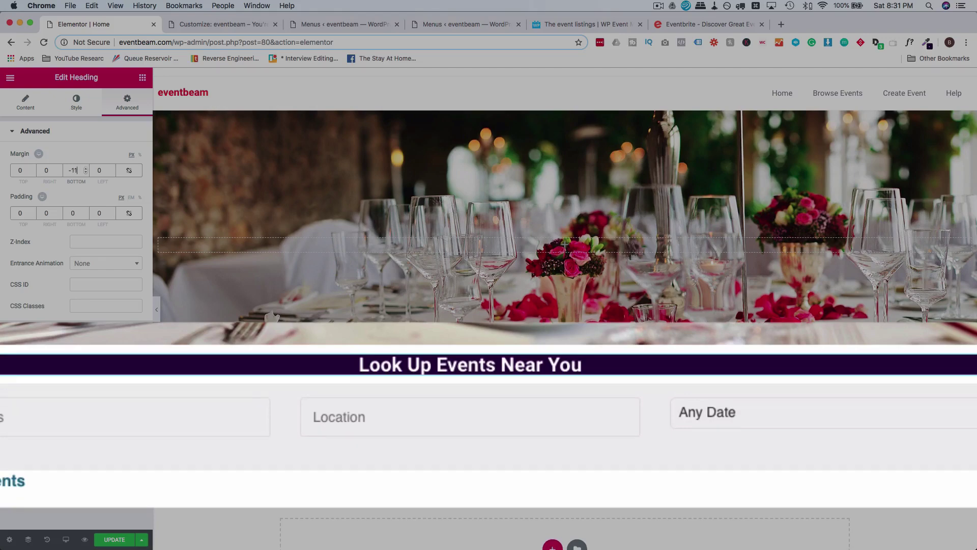
key(Down)
key(Down)
key(Down)
key(Down)
key(Down)
key(Down)
key(Down)
key(Down)
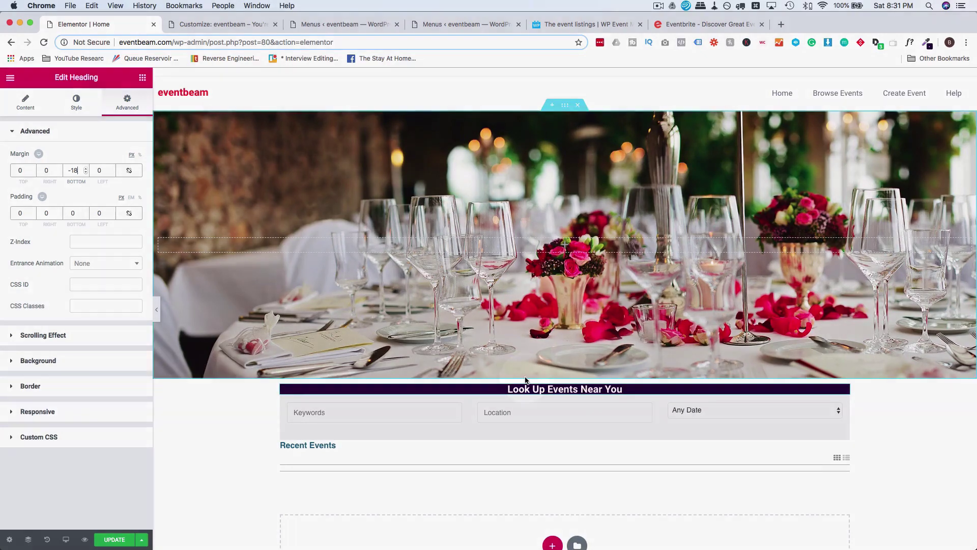
click(531, 389)
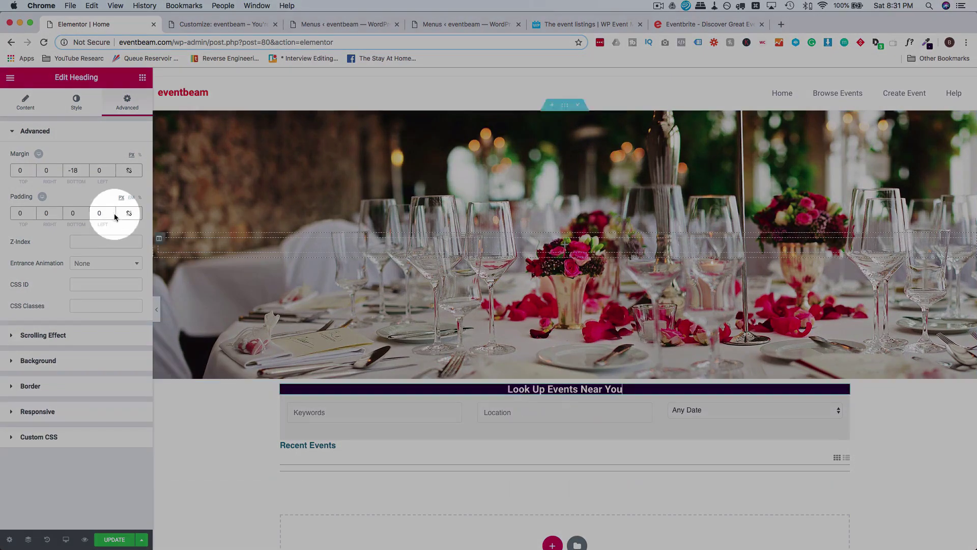
click(37, 113)
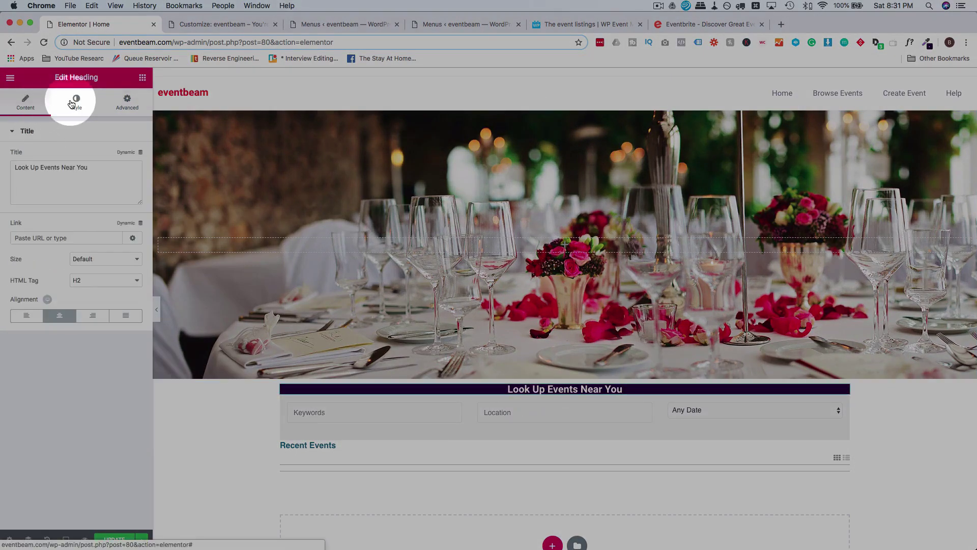
Set the heading typography to Roboto at size 57.
click(76, 100)
click(130, 178)
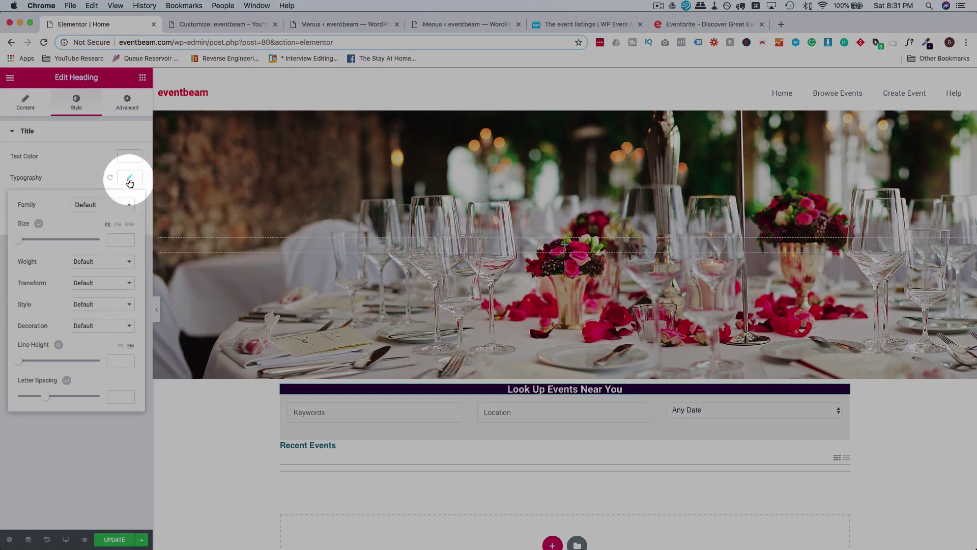
click(109, 210)
text(robo)
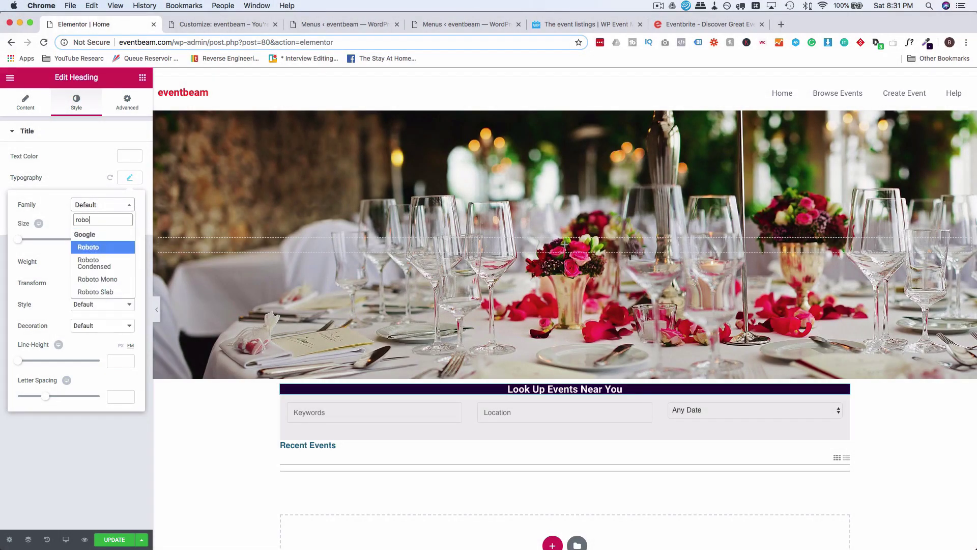
text(t)
click(107, 247)
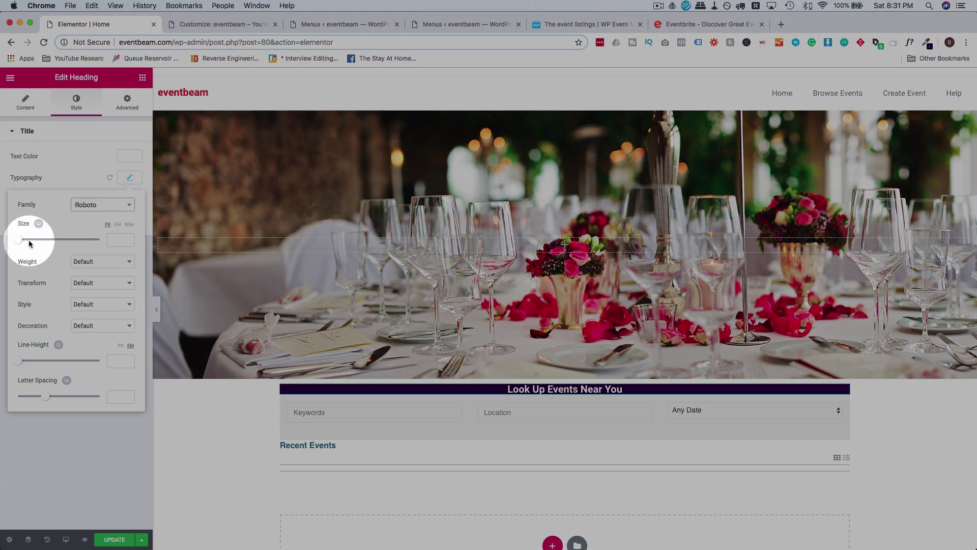
drag(20, 244, 41, 245)
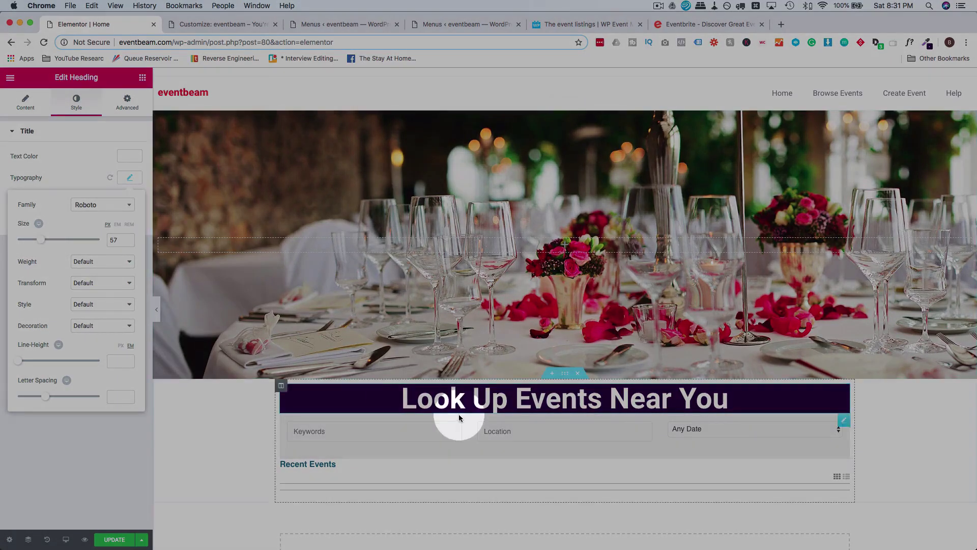
Give the heading 50 px top and bottom padding.
click(132, 104)
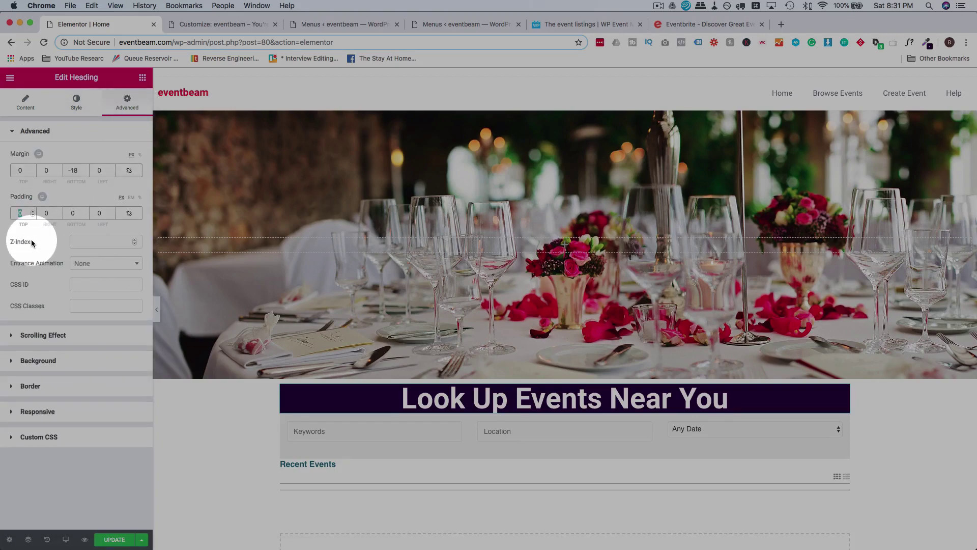
text(50)
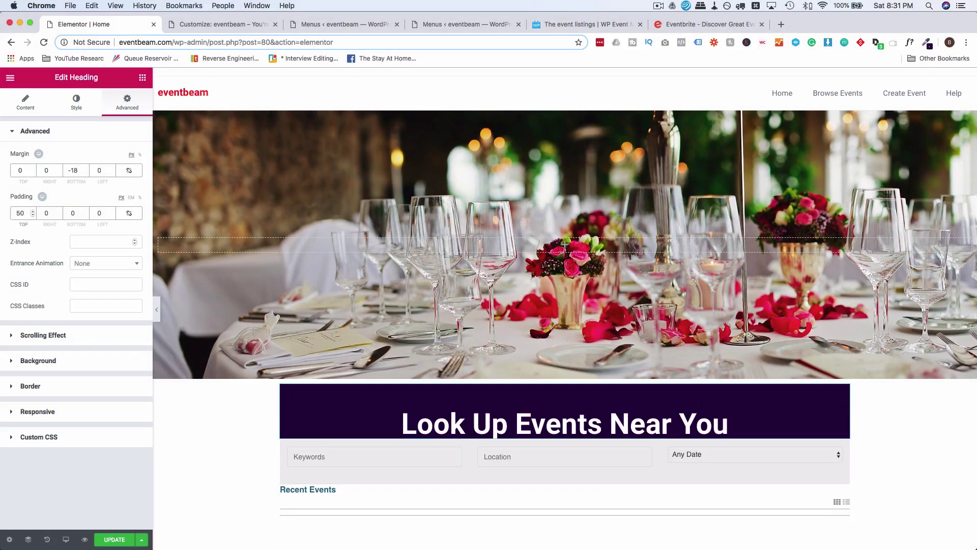
click(73, 213)
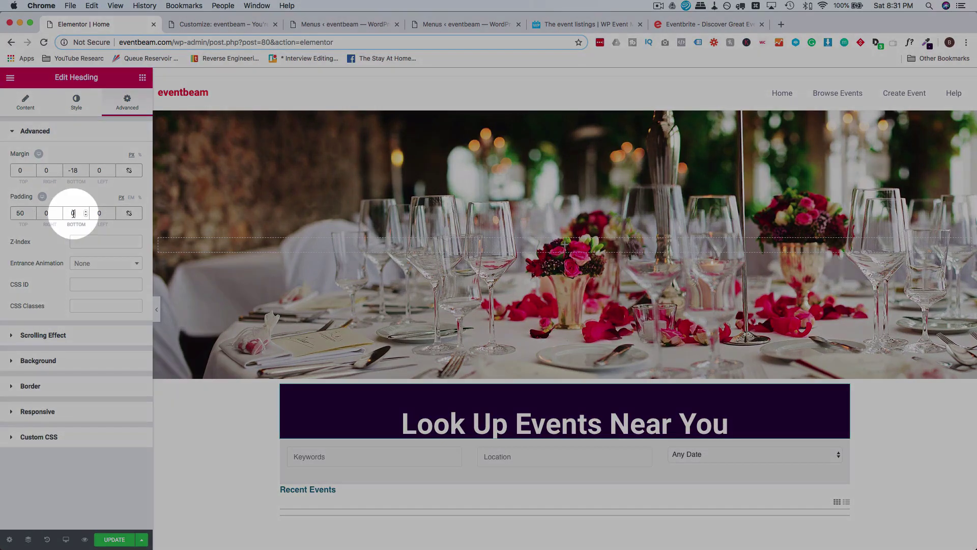
text(50)
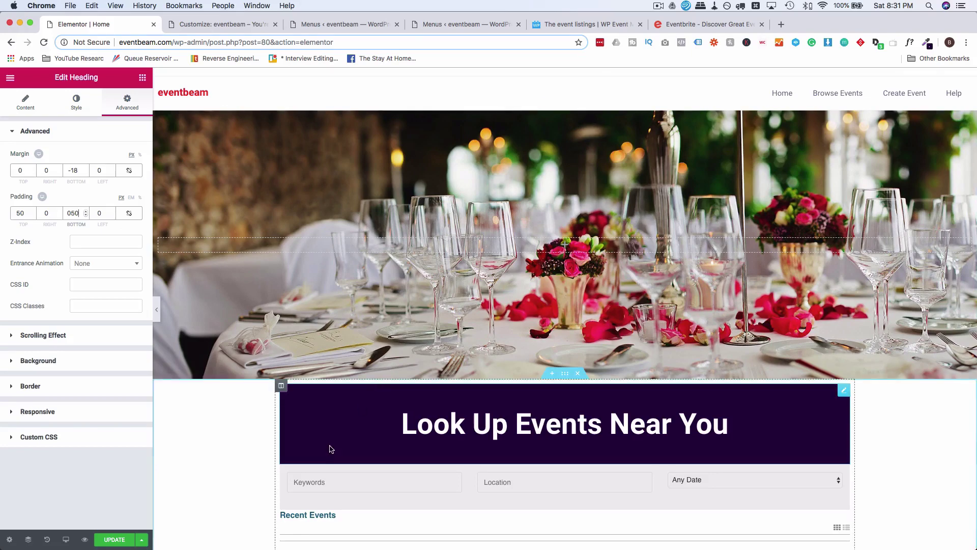
click(565, 374)
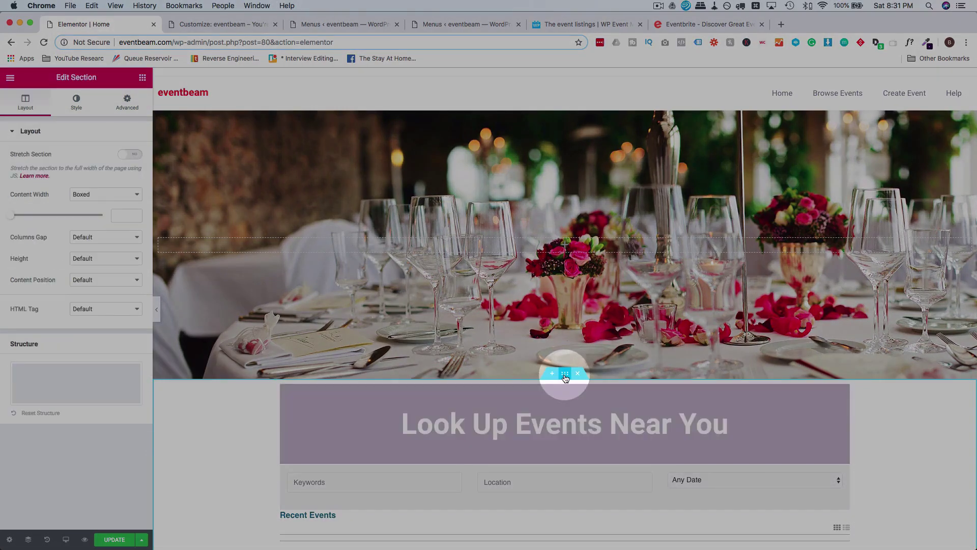
Unlink the search section's margins and set its top margin to -192 to overlap the hero.
click(128, 102)
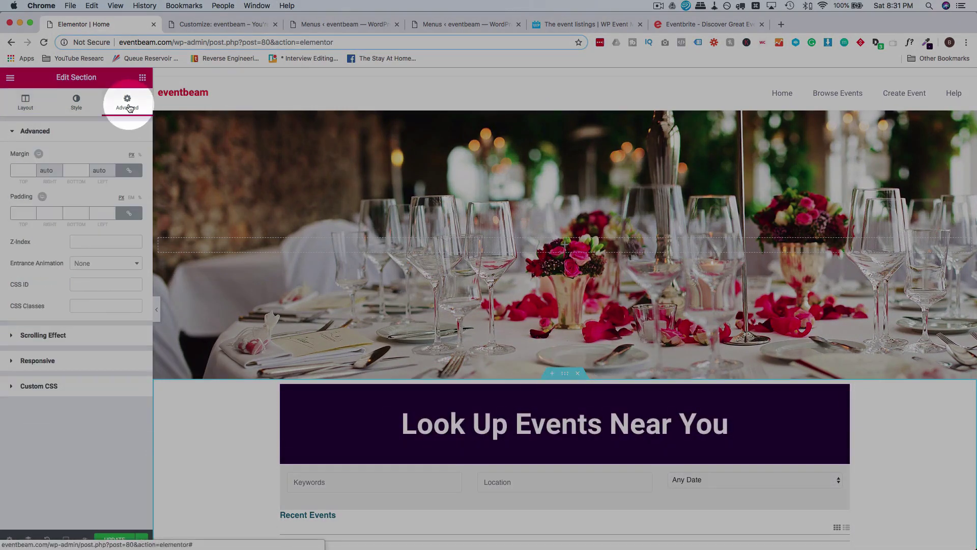
click(129, 172)
click(35, 176)
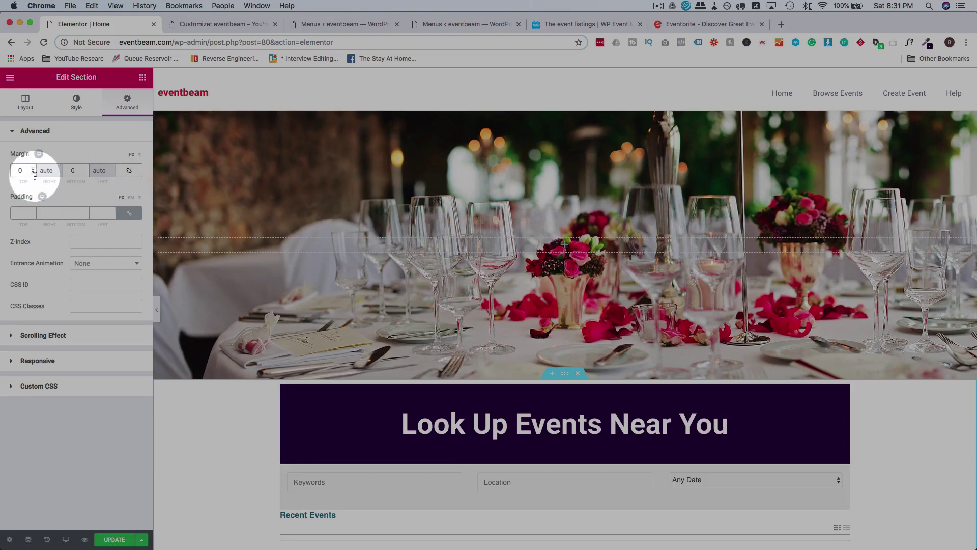
text(10)
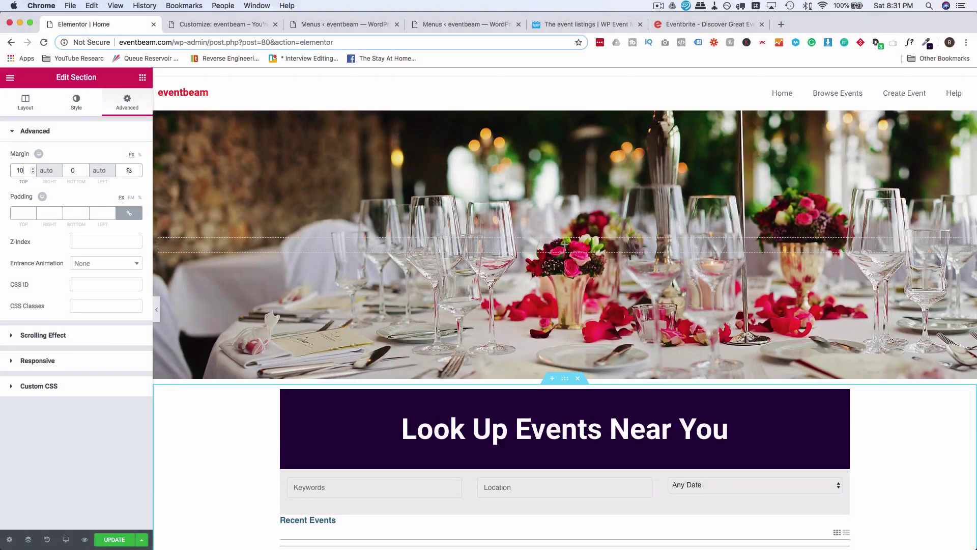
key(BackSpace)
key(BackSpace)
text(0)
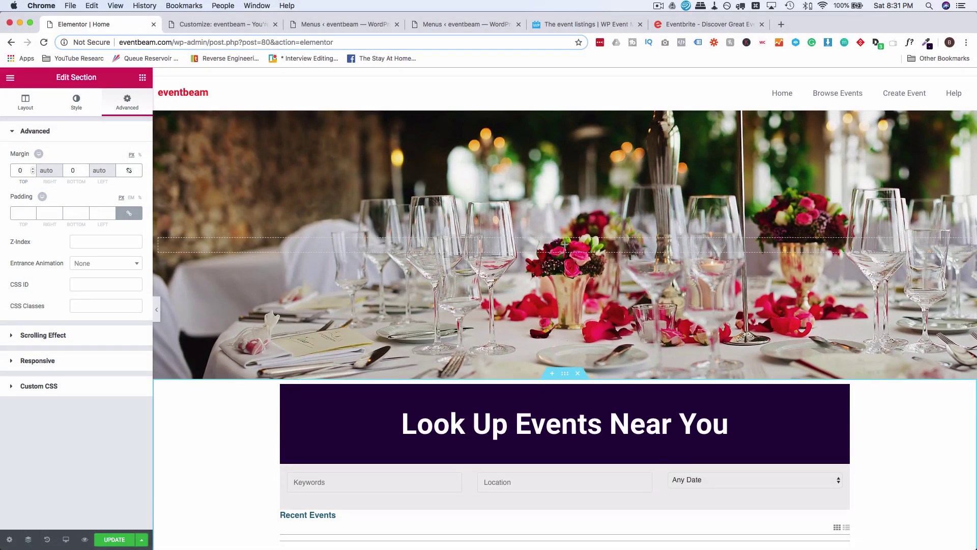
key(BackSpace)
text(-100)
key(Down)
key(Down)
key(Down)
key(Down)
key(Down)
key(Down)
key(Down)
key(Down)
key(Down)
key(Down)
key(Down)
key(Down)
key(Down)
key(Down)
key(Down)
key(Down)
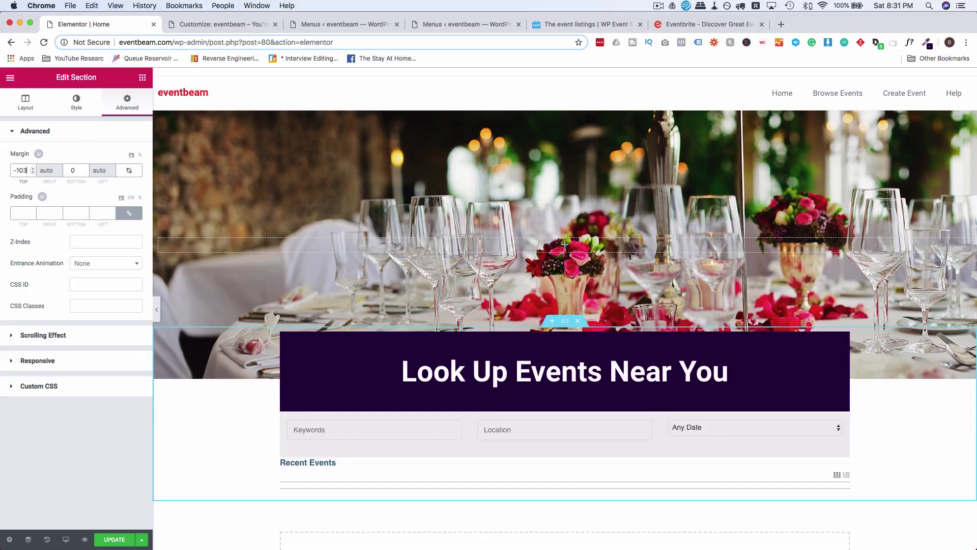
key(Down)
key(Down)
key(Down)
key(Down)
key(Down)
key(Down)
key(Down)
key(Down)
key(Down)
key(Down)
key(Down)
key(Down)
key(Down)
key(Down)
key(Down)
key(Down)
key(Down)
key(Down)
key(Down)
key(Down)
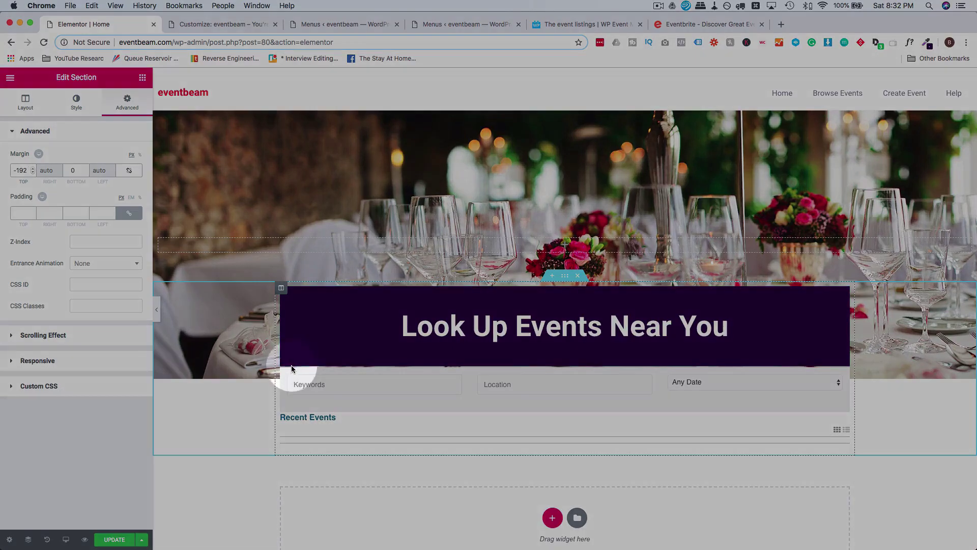
Change the Look Up Events Near You heading's bottom margin to -21.
click(473, 341)
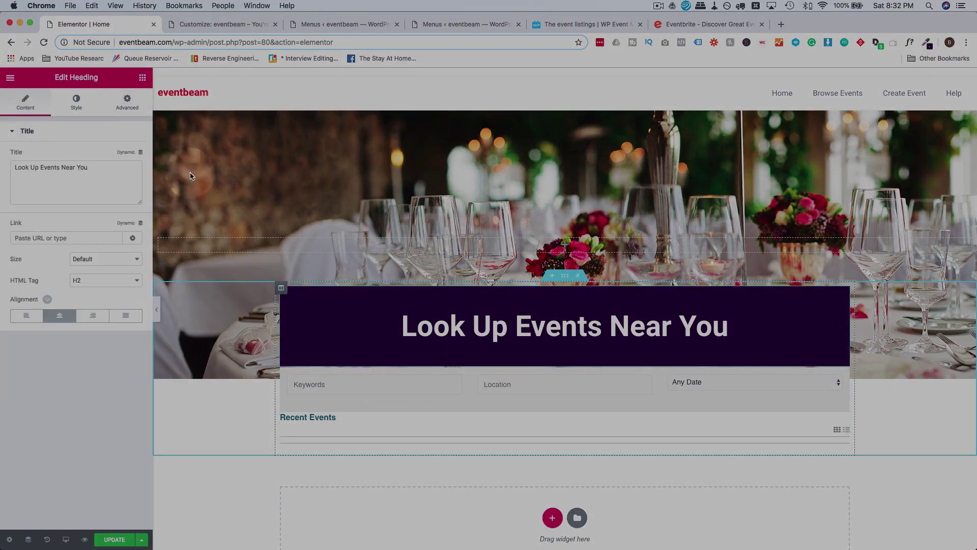
click(127, 102)
click(70, 171)
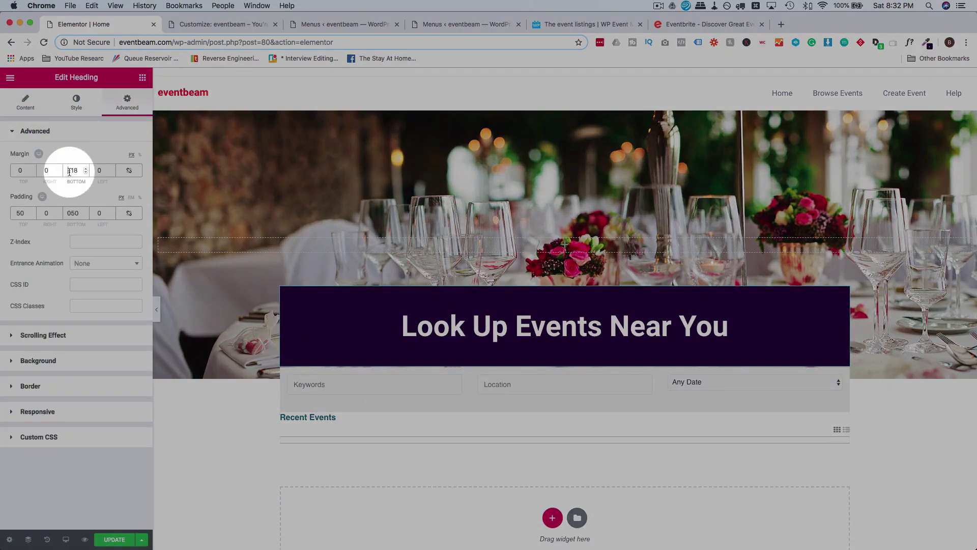
key(Down)
key(Down)
key(Down)
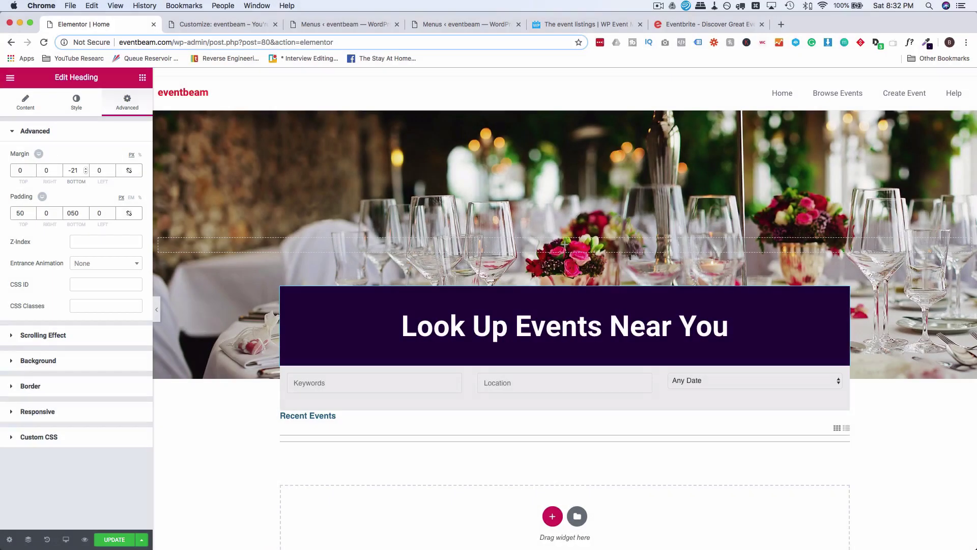
click(565, 276)
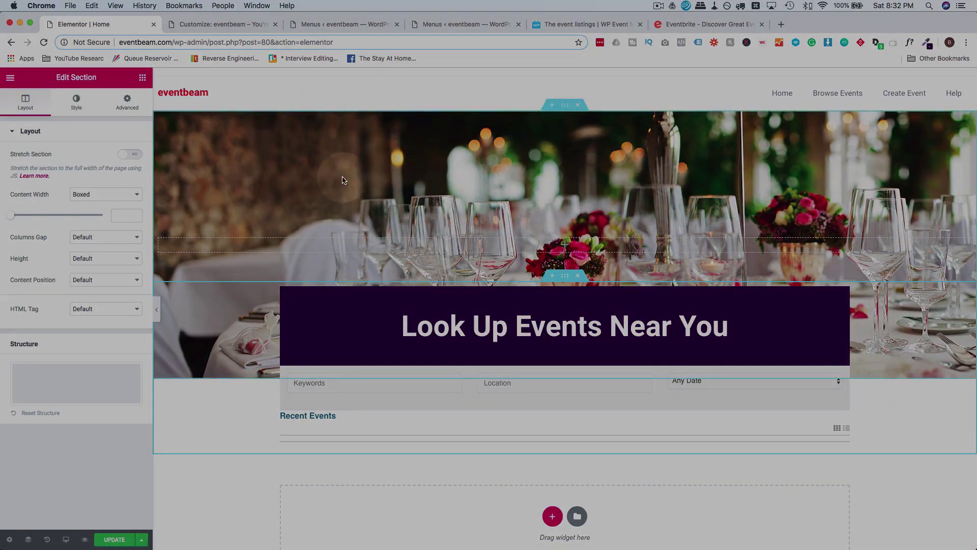
Drag the hero section's minimum height down to 511 px, comparing it with the Eventbrite home page.
click(565, 105)
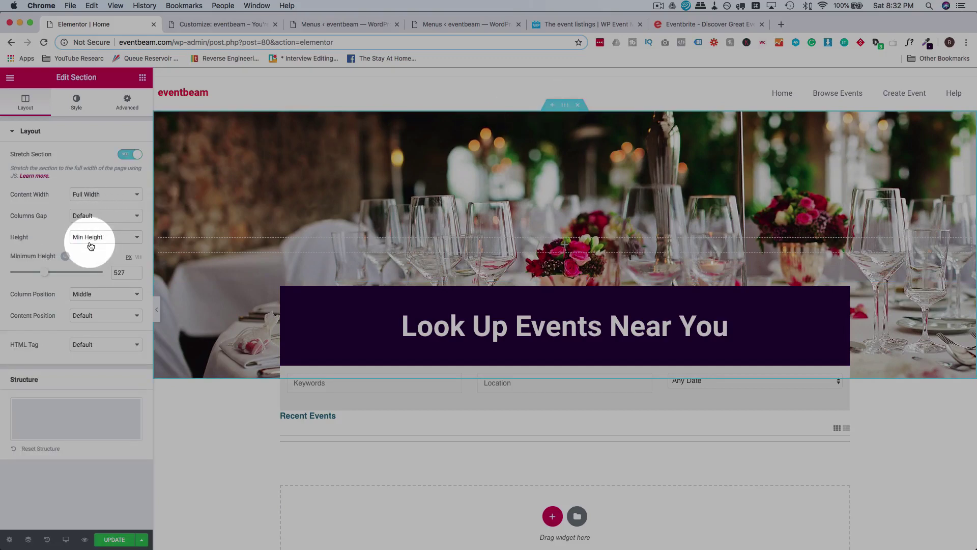
mouse_move(45, 277)
mouse_down()
mouse_move(28, 278)
mouse_move(43, 277)
mouse_up()
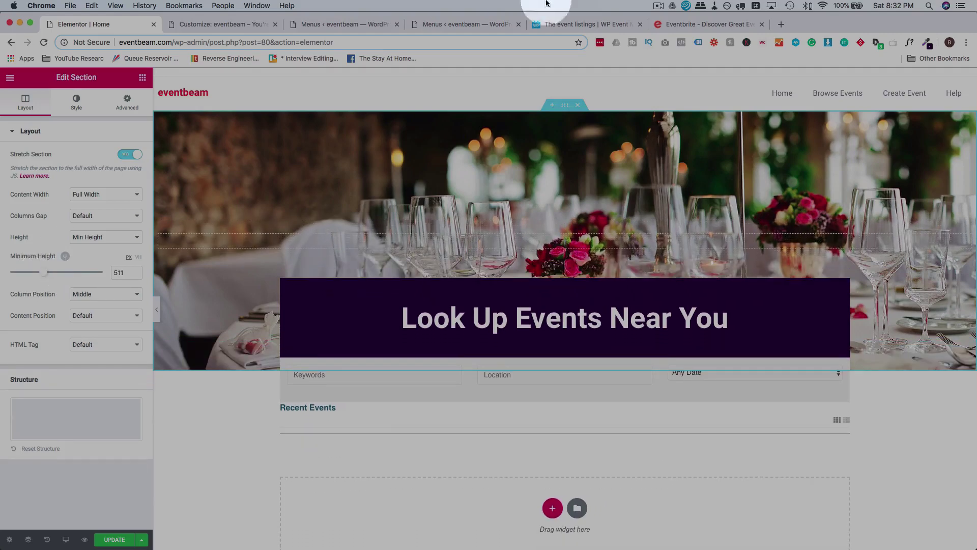
click(688, 24)
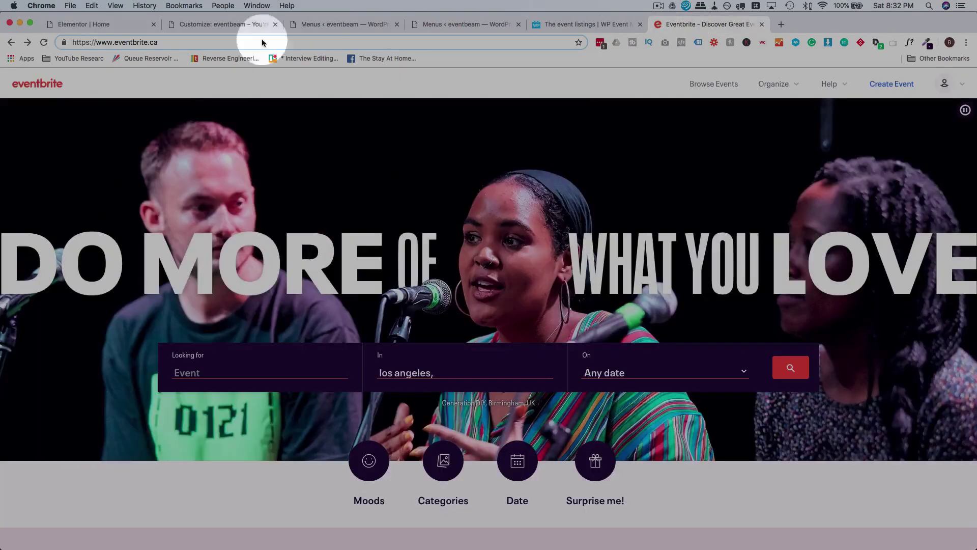
click(117, 24)
scroll(340, 408, down, 4)
scroll(247, 413, up, 3)
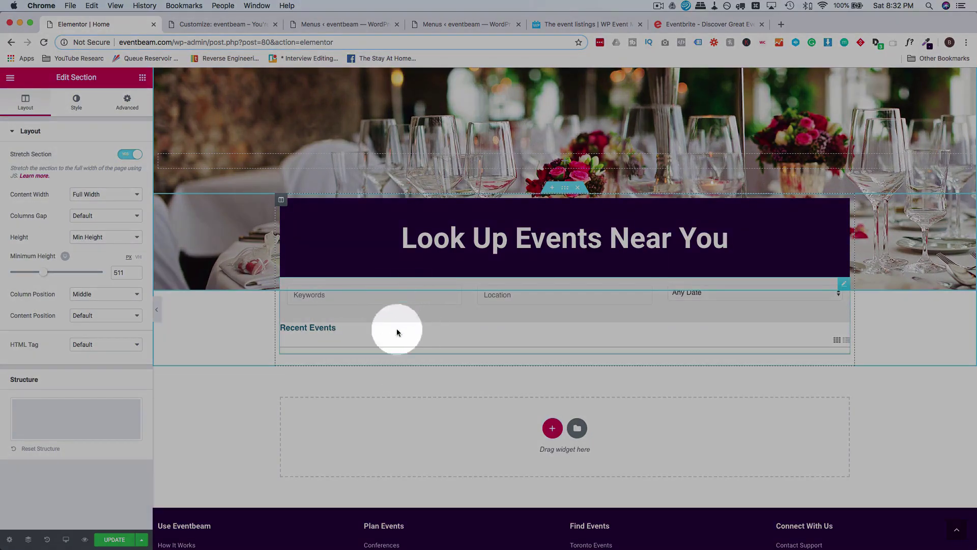
Set the hero section's Background Attachment to Fixed and scroll the preview to check the photo stays put.
scroll(330, 407, up, 1)
scroll(330, 410, up, 3)
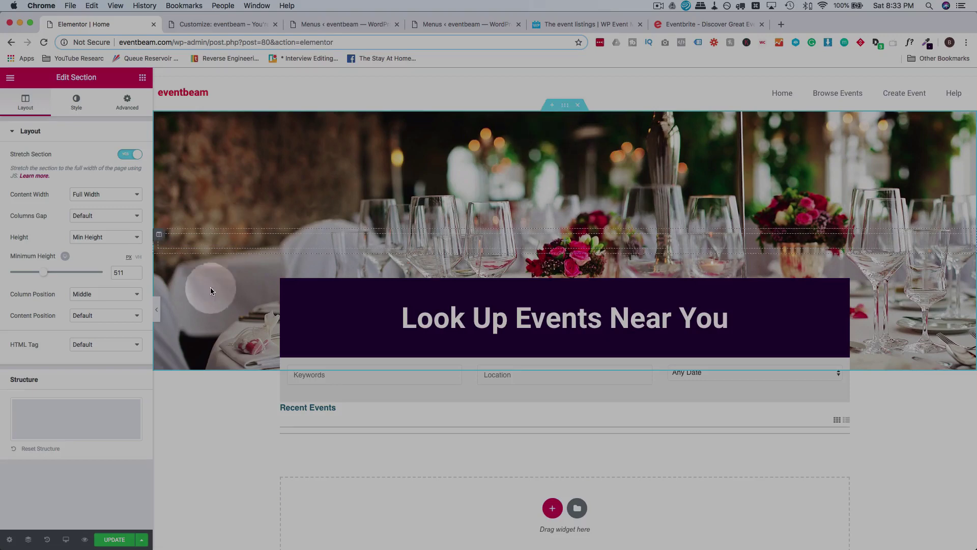
click(74, 105)
click(94, 339)
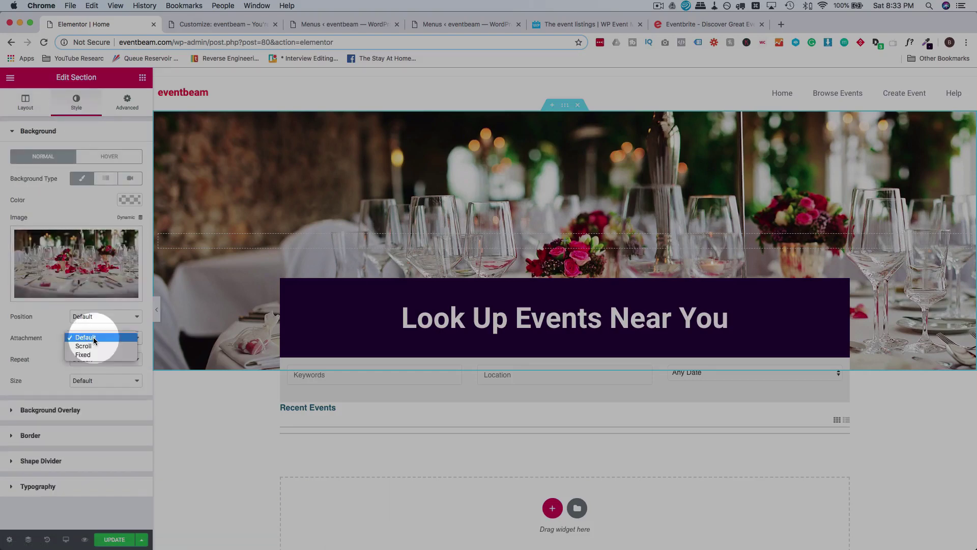
click(96, 355)
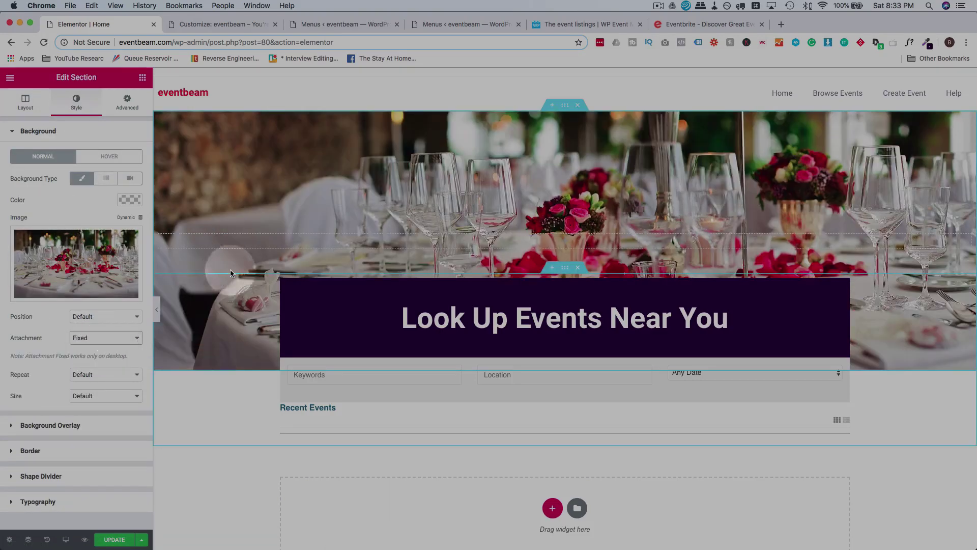
scroll(244, 262, down, 1)
scroll(243, 262, down, 3)
scroll(244, 262, up, 3)
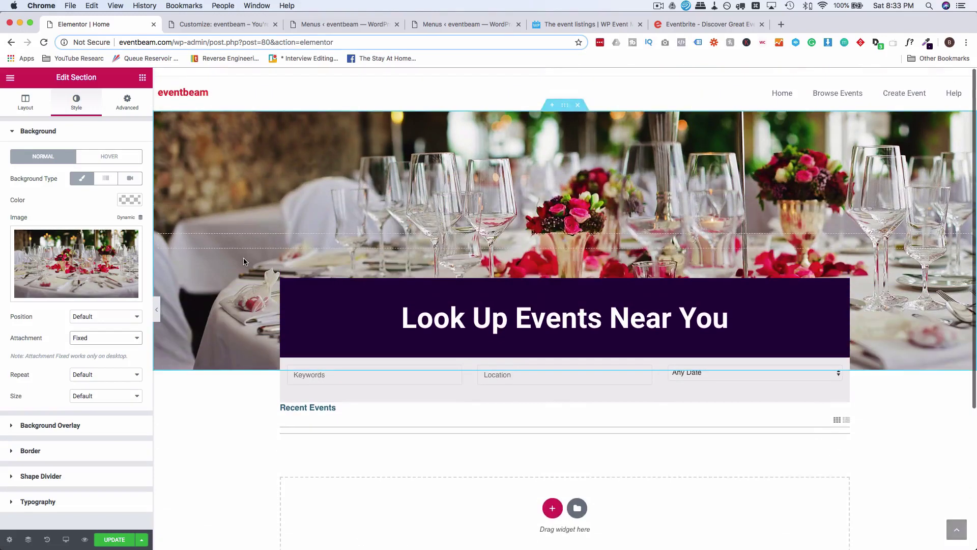
scroll(243, 262, down, 3)
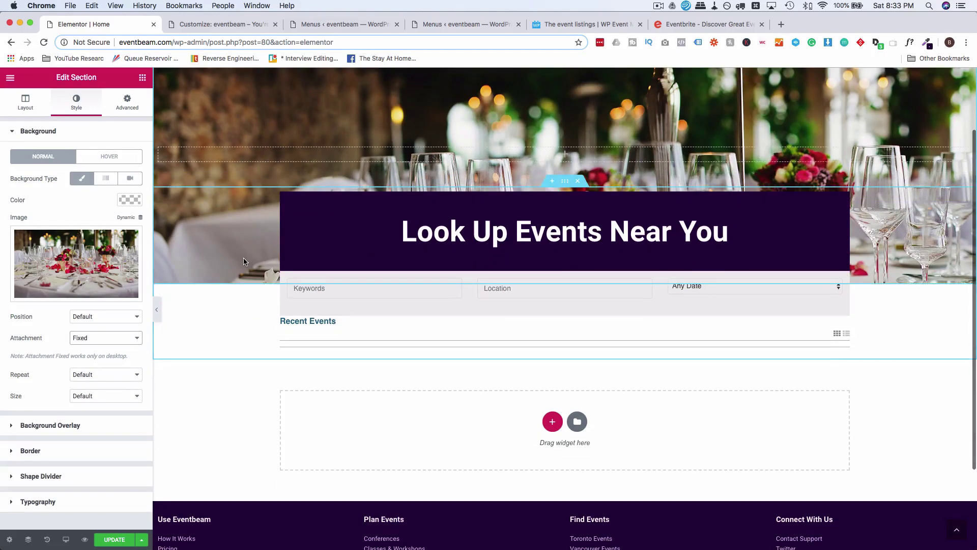
scroll(243, 262, up, 1)
scroll(244, 262, down, 1)
scroll(244, 262, up, 3)
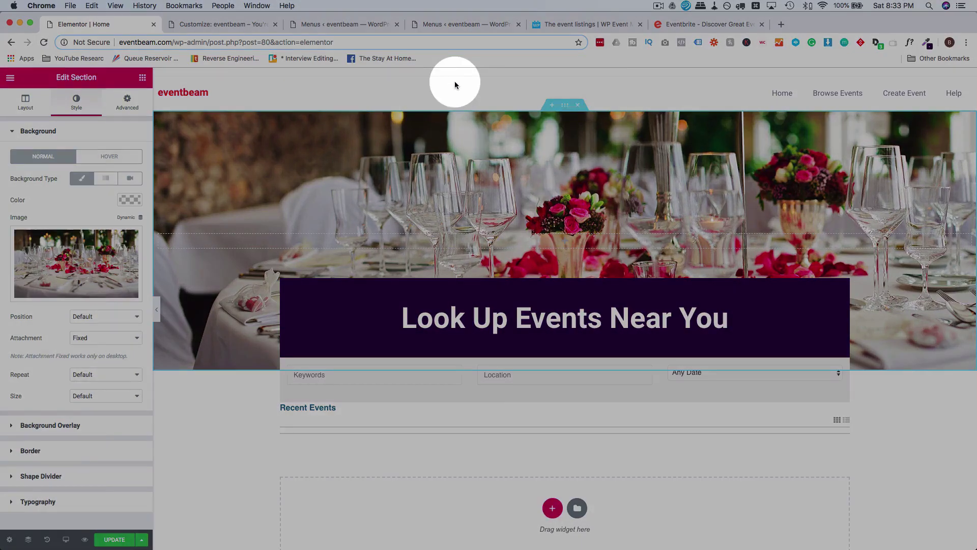
click(598, 79)
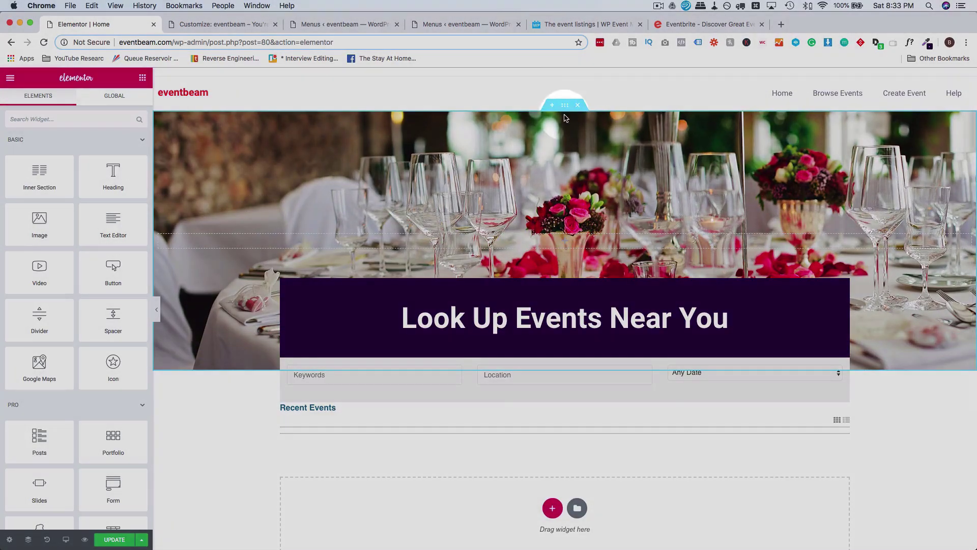
In the hero section's Advanced > Scrolling Effect settings, expand the Sticky dropdown, currently None.
click(565, 105)
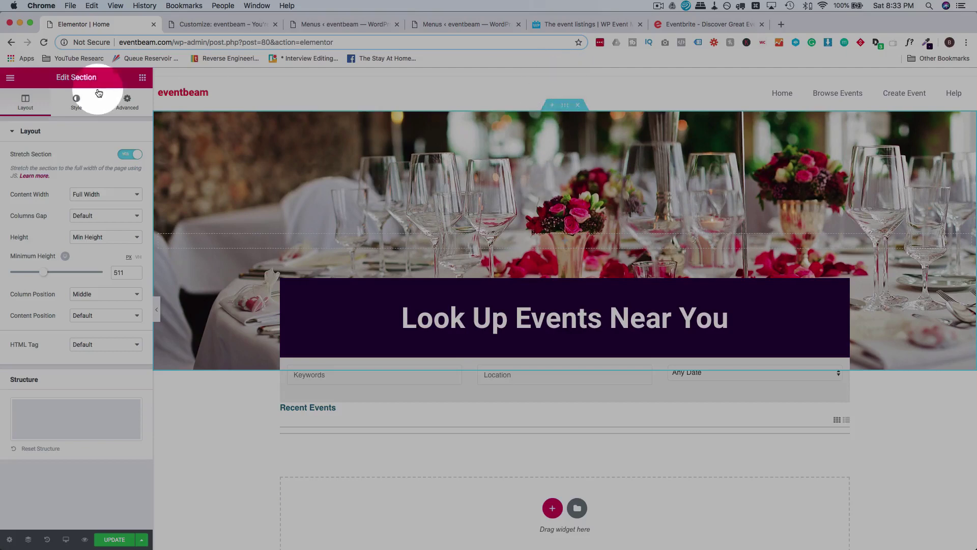
click(127, 100)
click(68, 361)
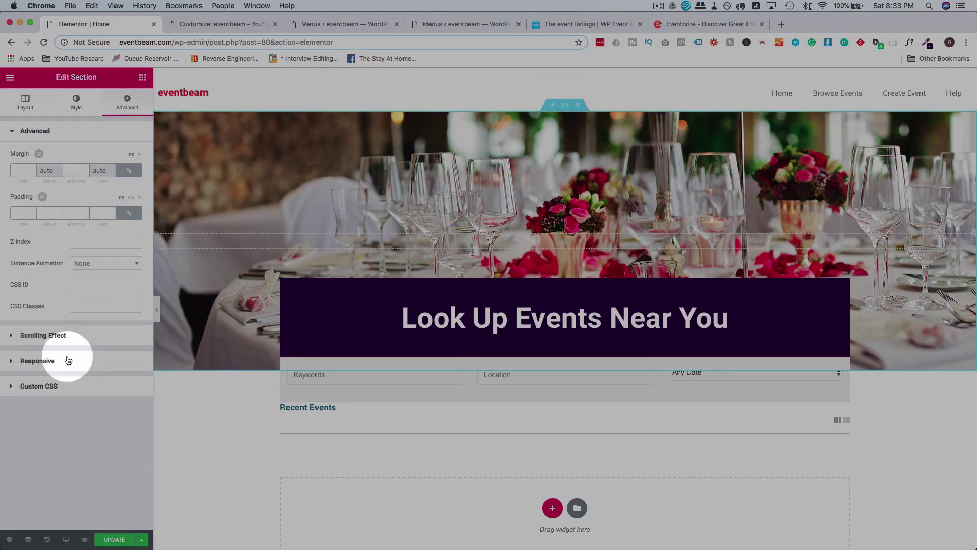
click(43, 335)
click(101, 196)
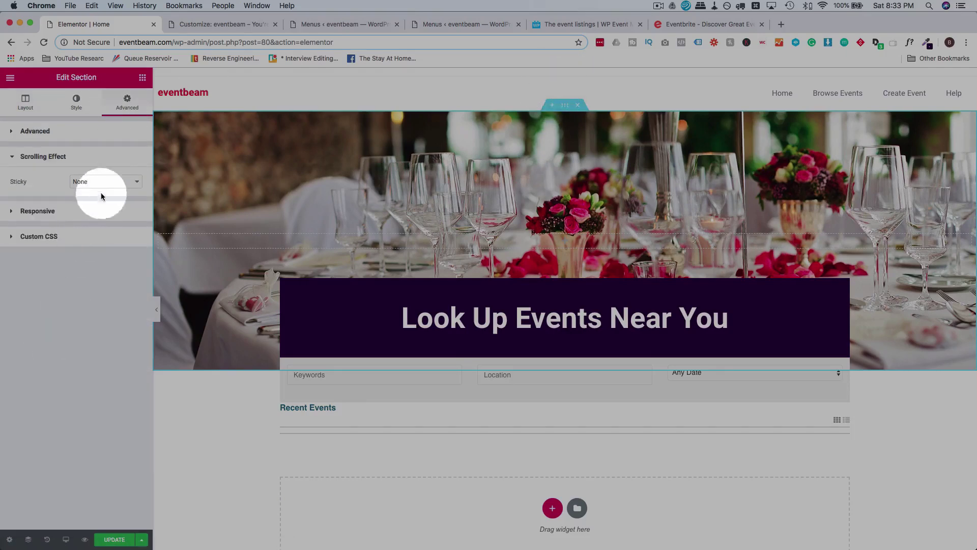
click(107, 181)
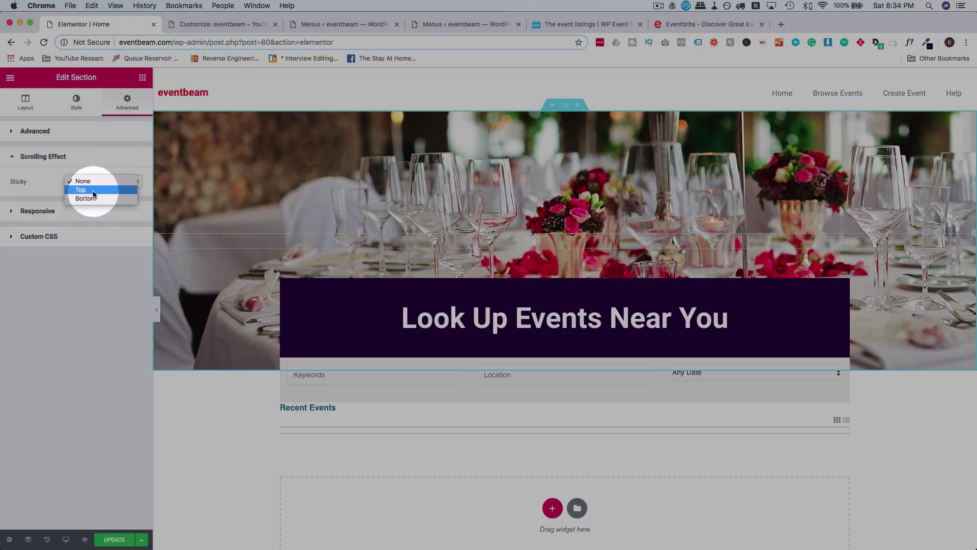
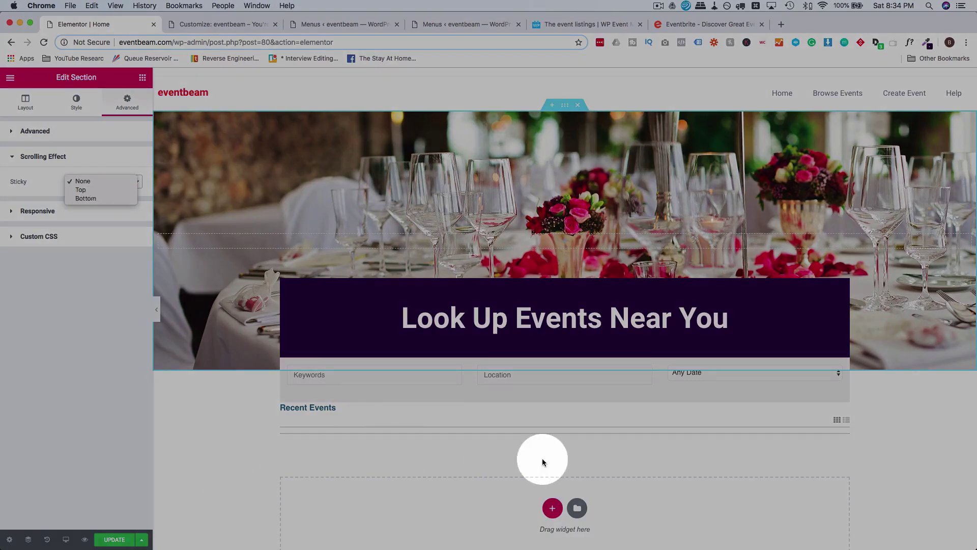
Leave the hero's Sticky setting at None, save the Home page, and exit Elementor to the dashboard.
click(84, 294)
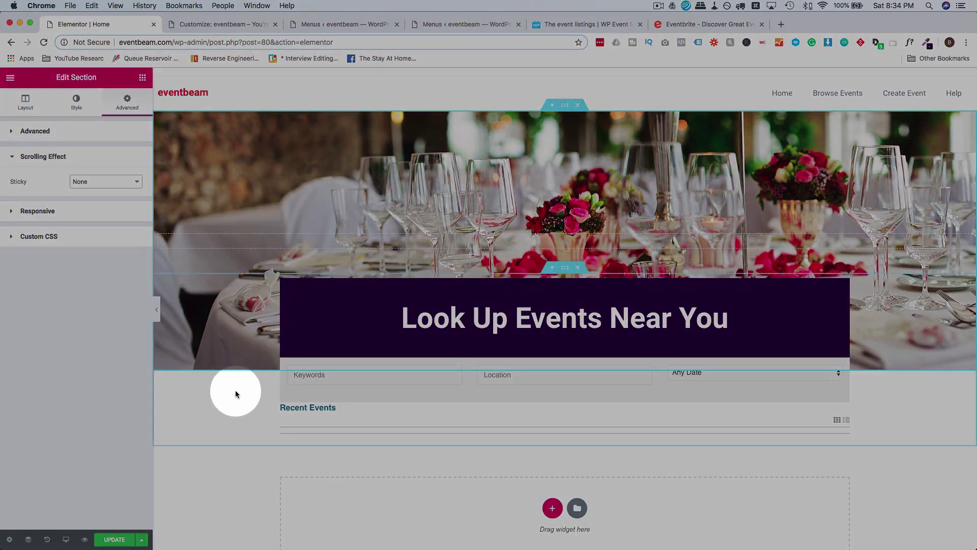
scroll(235, 390, down, 2)
scroll(235, 390, up, 2)
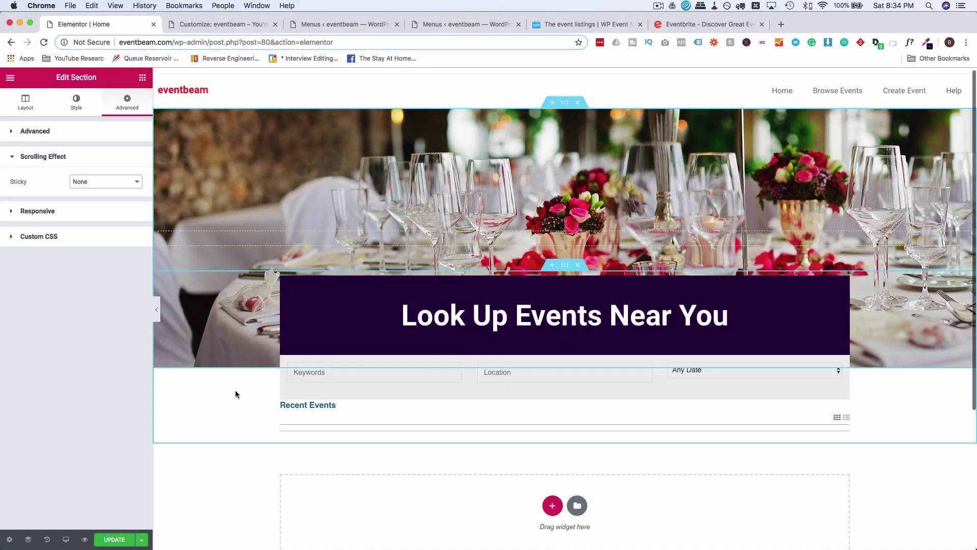
click(115, 539)
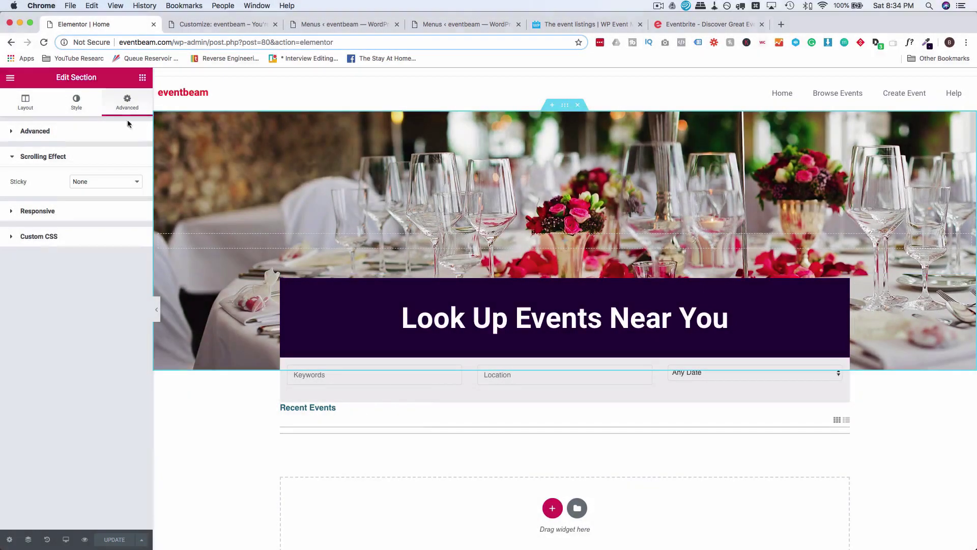
click(10, 78)
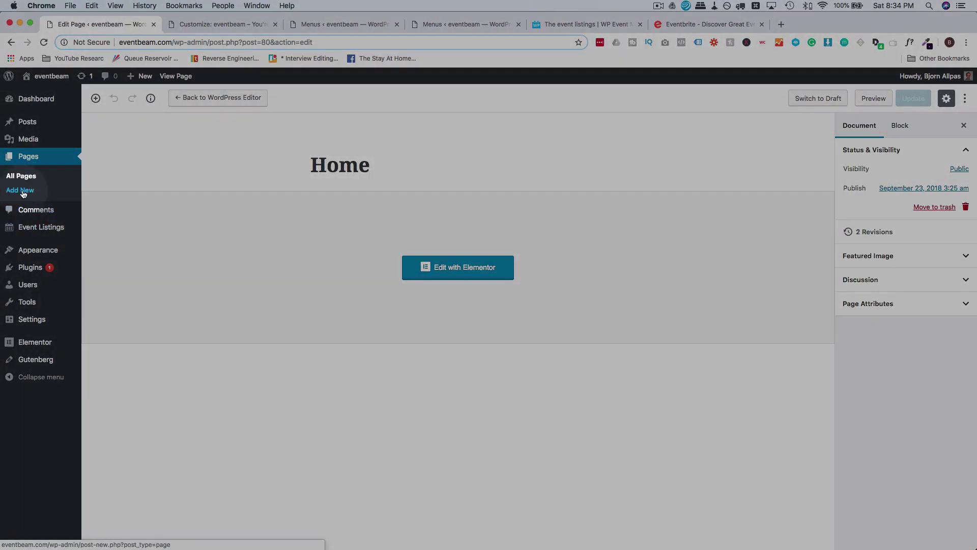
Start a new page and copy [submit_event_form] from WP Event Manager's submission form docs.
click(21, 191)
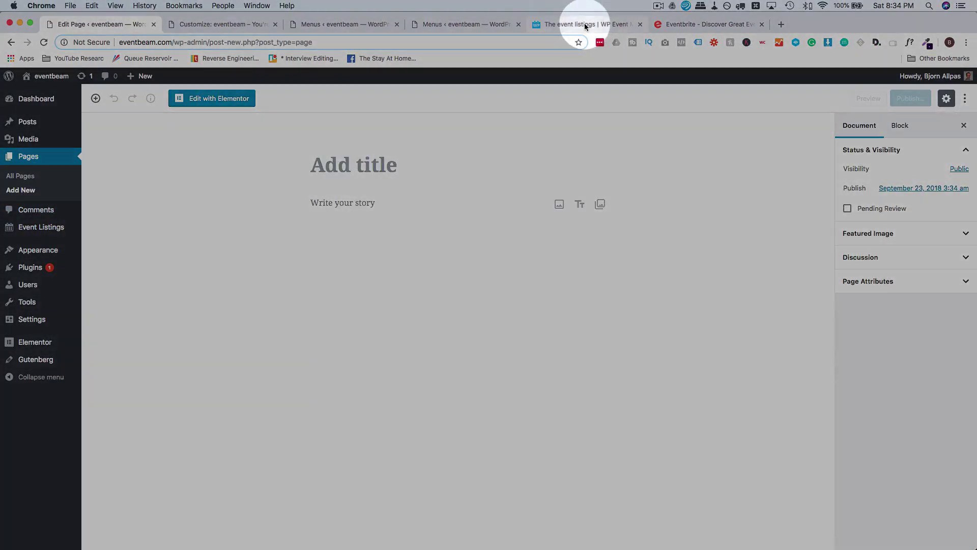
click(585, 24)
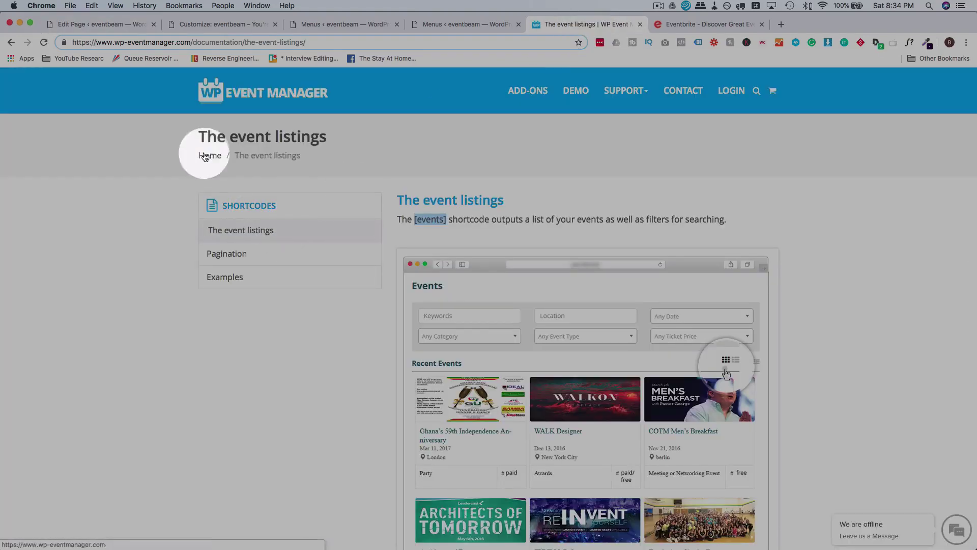
click(12, 43)
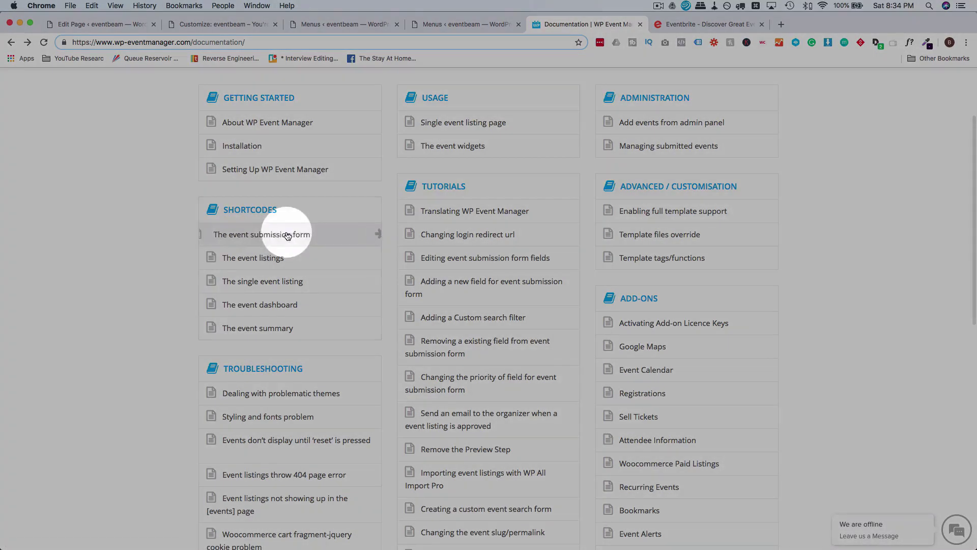
click(288, 234)
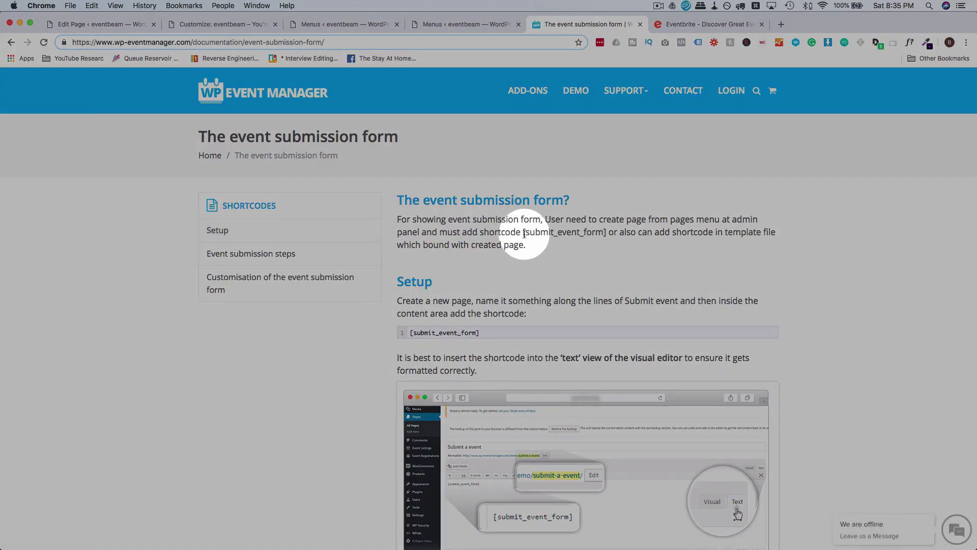
drag(524, 233, 591, 233)
key(cmd+c)
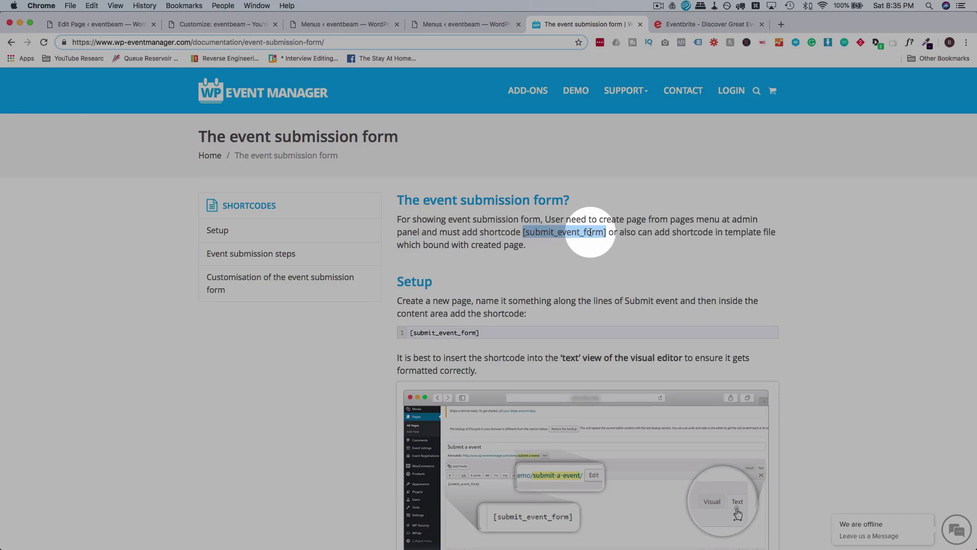
click(114, 24)
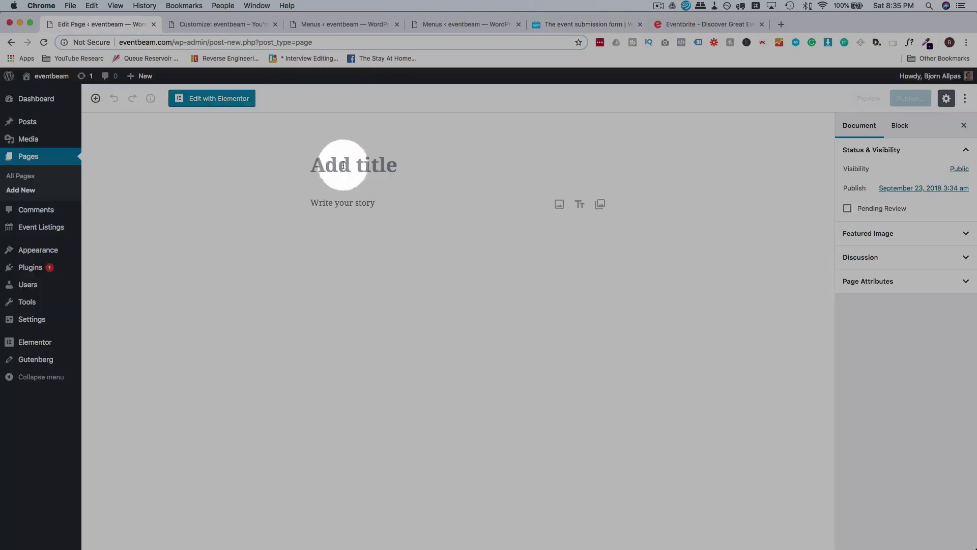
Title the new page 'Create An Event', save it as a draft, and open it in Elementor.
click(364, 175)
text(Create An Event)
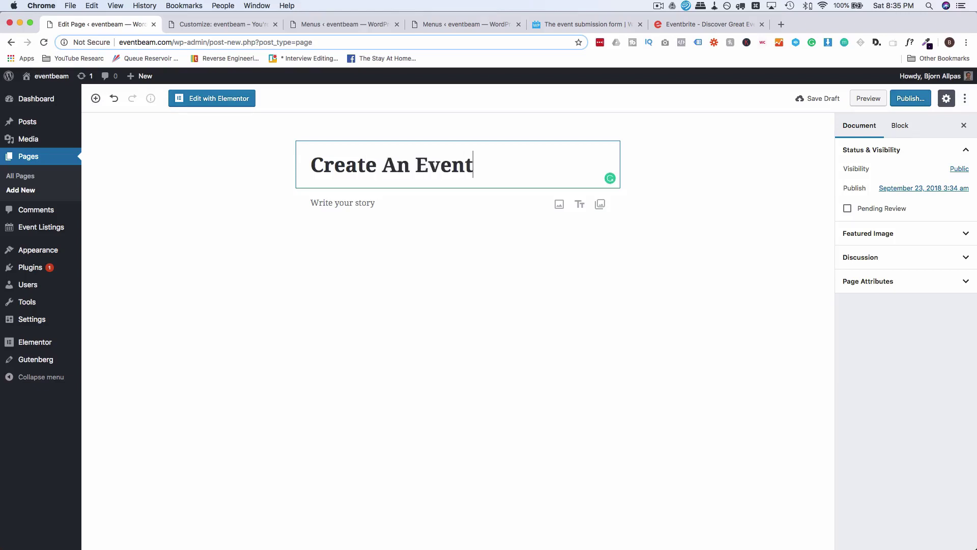
click(815, 98)
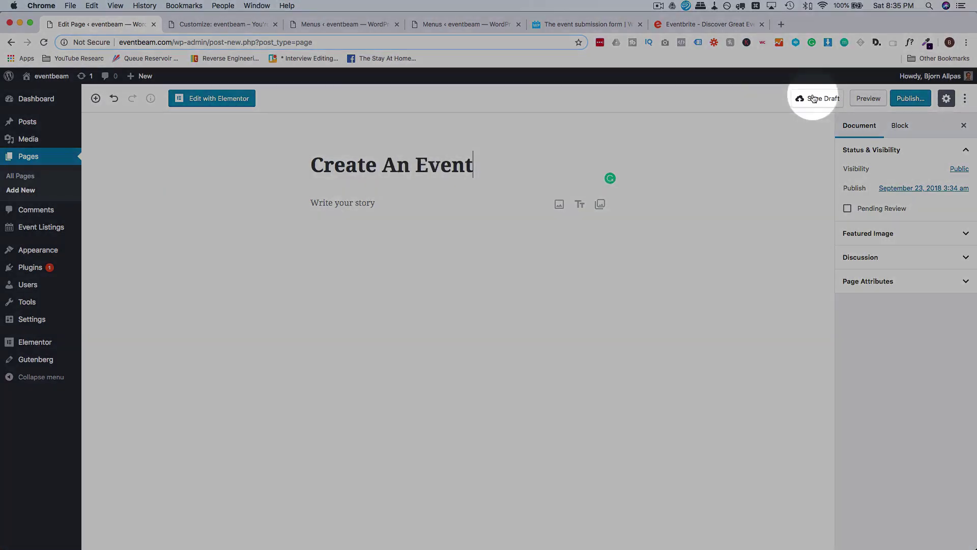
click(218, 98)
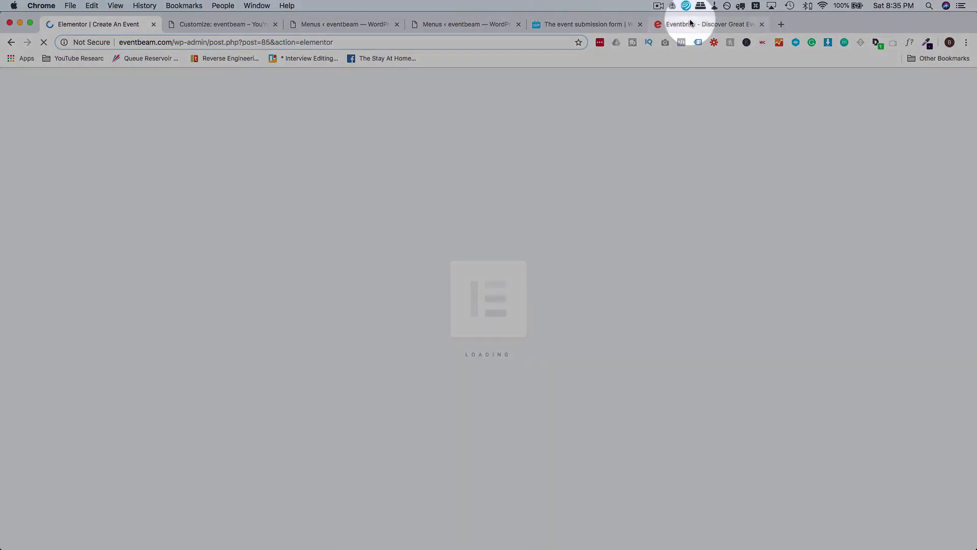
Review Eventbrite's Create Event form for reference, then go back to the new page in Elementor.
click(684, 24)
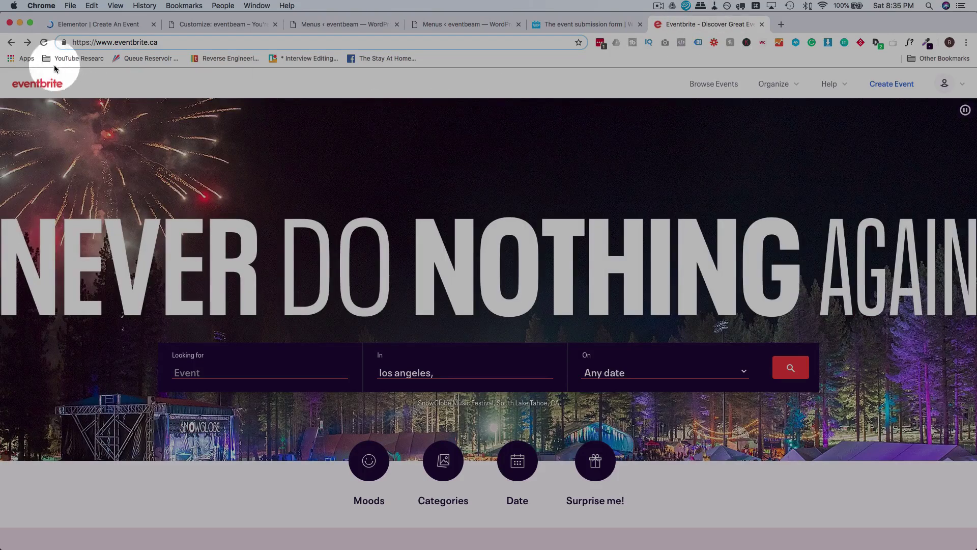
click(27, 43)
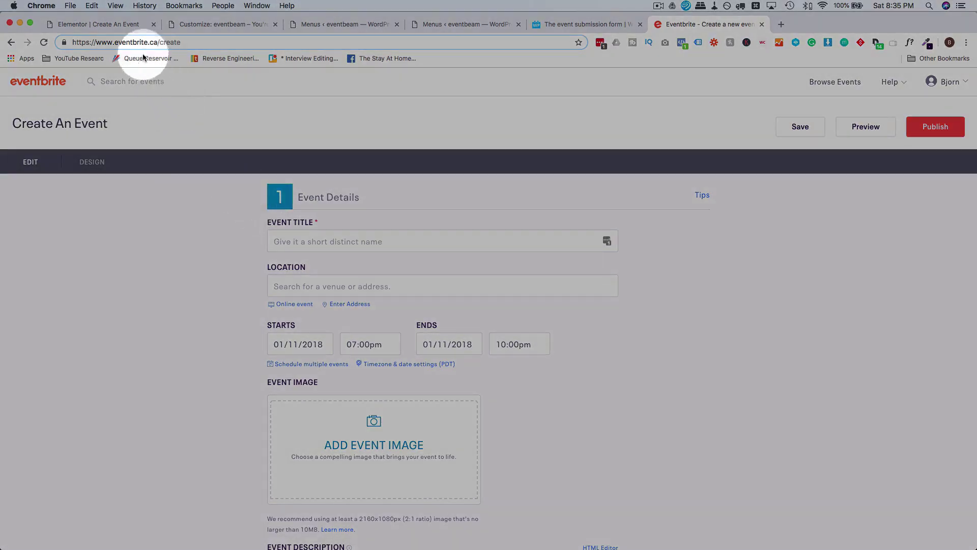
click(116, 23)
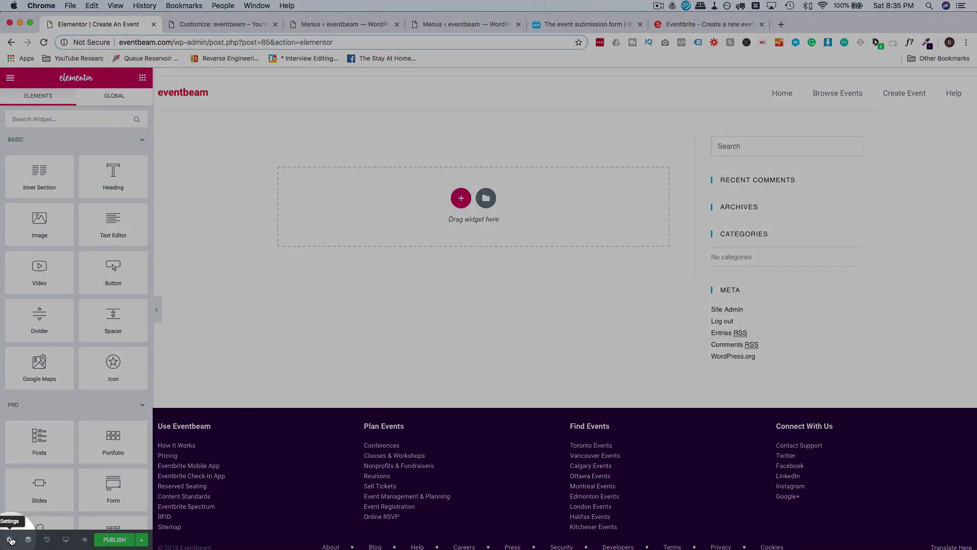
Set the page layout to Elementor Full Width.
click(10, 540)
click(106, 344)
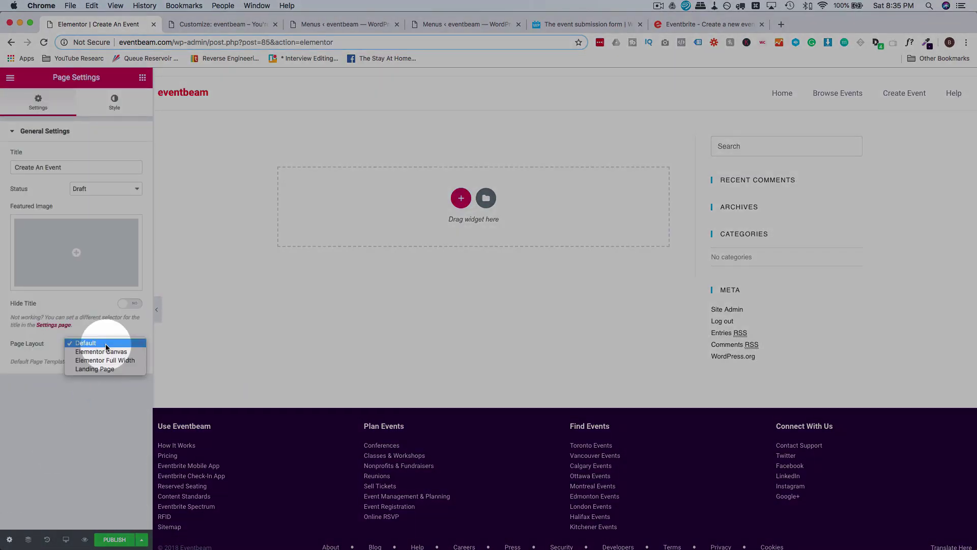
click(114, 361)
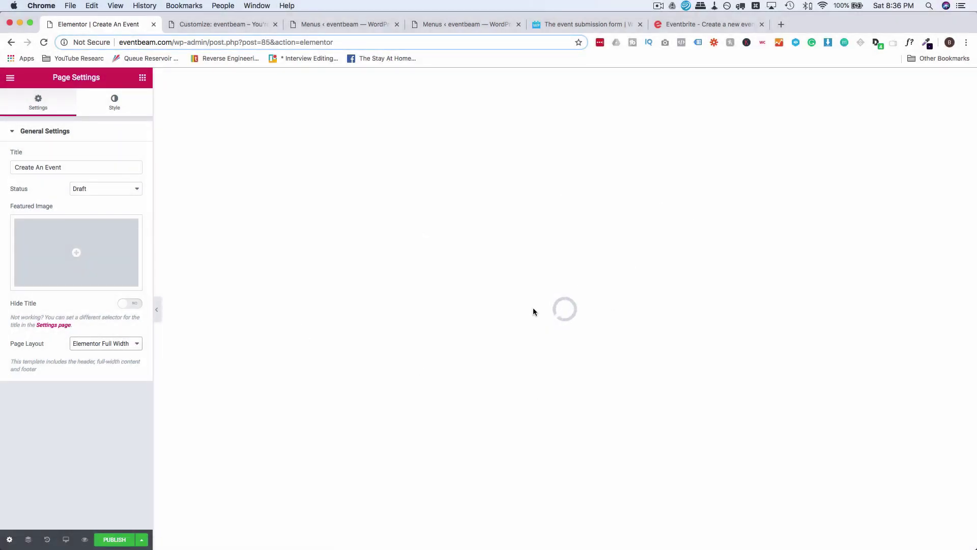
Add a single-column section to the page and show the widget list.
click(552, 172)
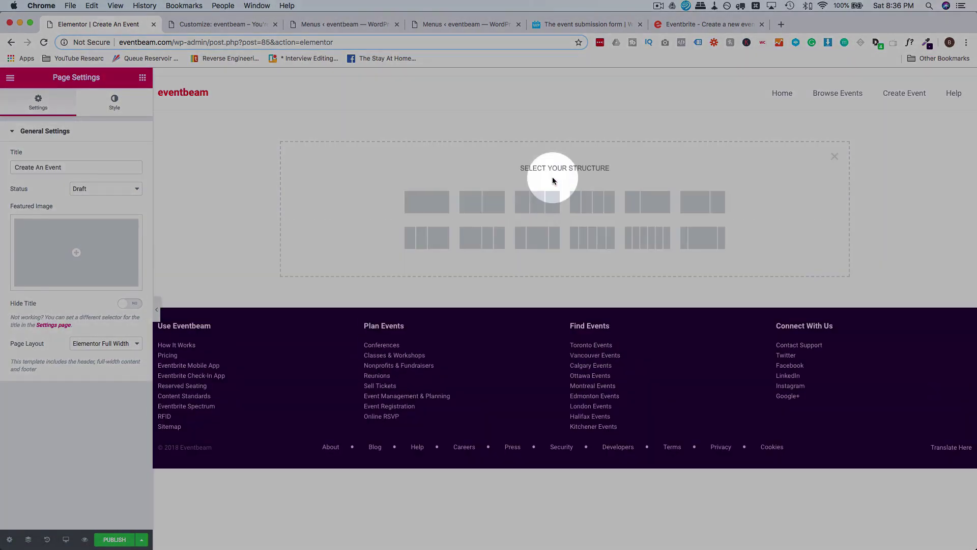
click(431, 213)
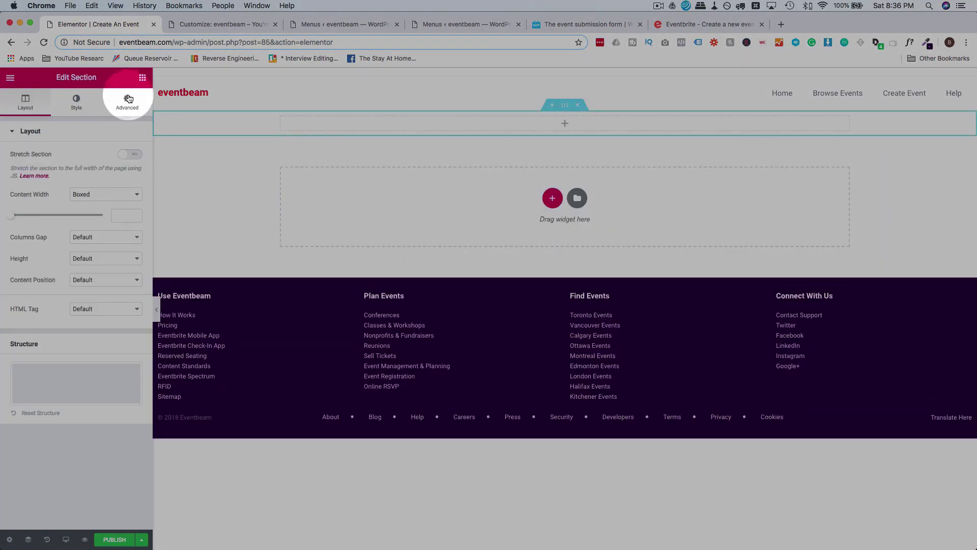
click(140, 81)
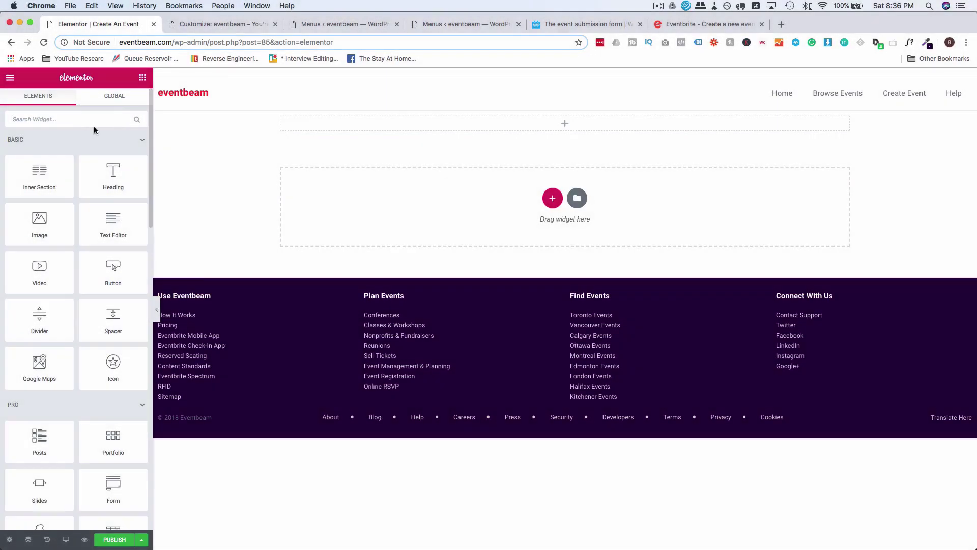
Drop a Shortcode widget into the section with [submit_event_form] and check the rendered form.
text(shor)
drag(39, 150, 522, 129)
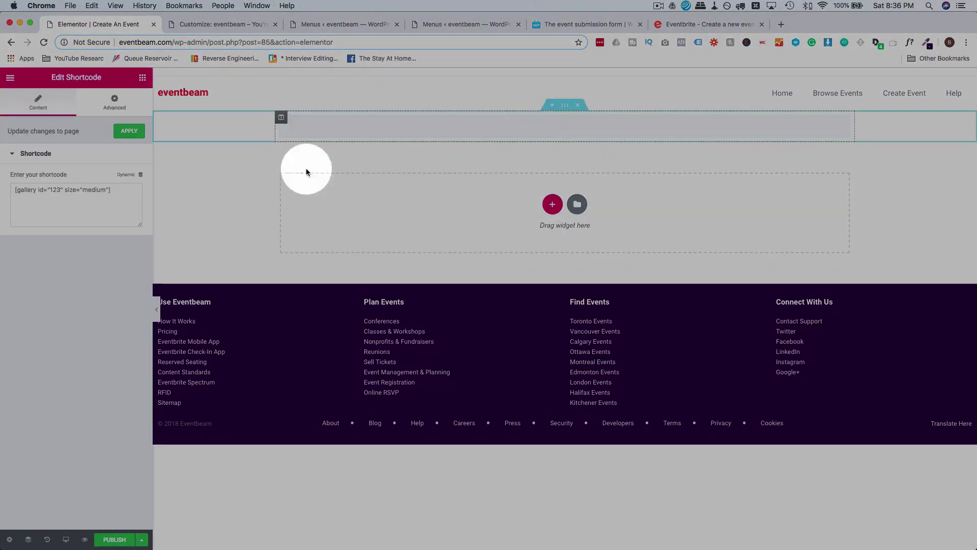
click(129, 218)
key(cmd+v)
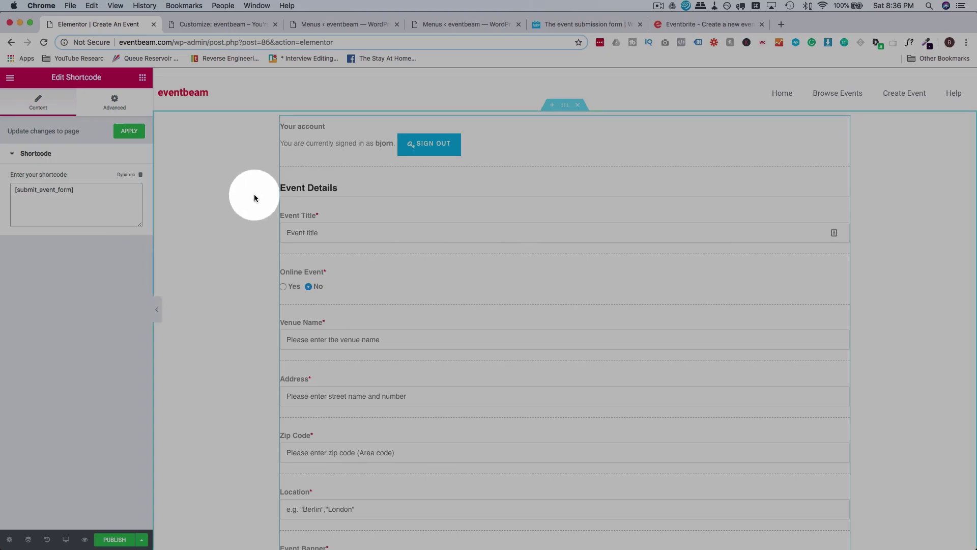
scroll(293, 187, down, 15)
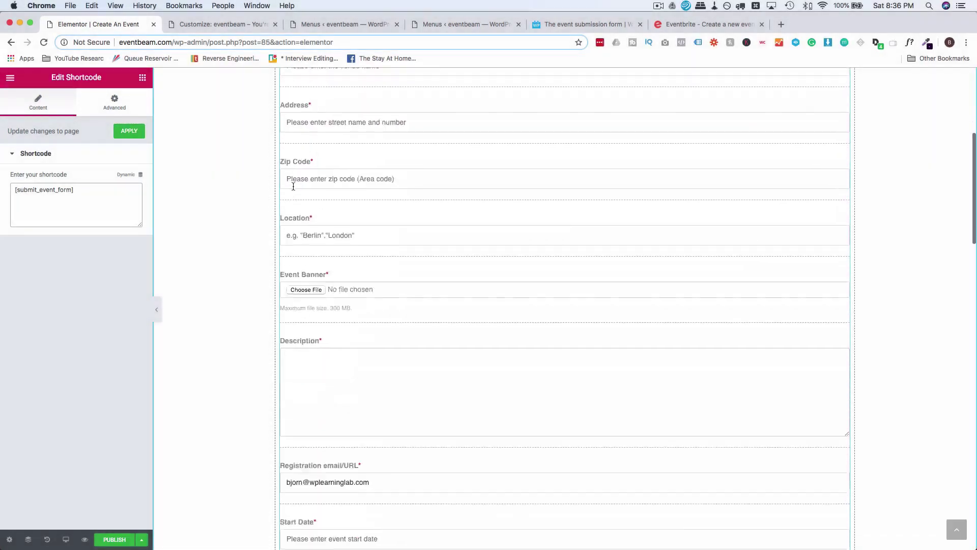
scroll(293, 186, down, 15)
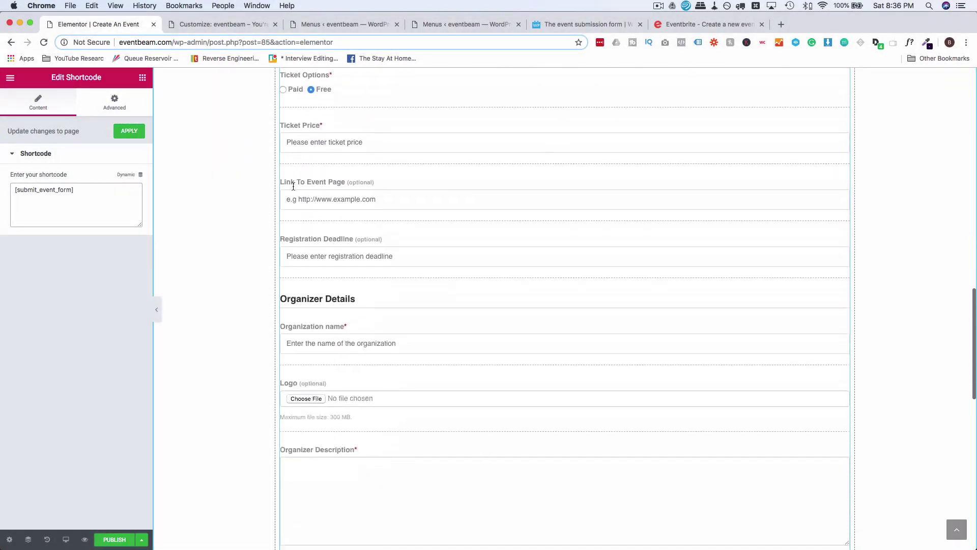
scroll(293, 187, up, 20)
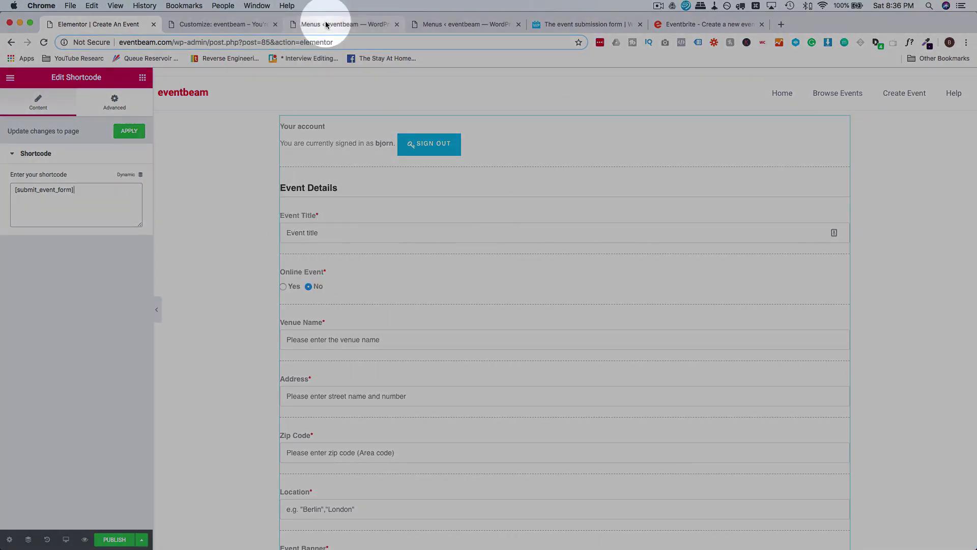
click(326, 22)
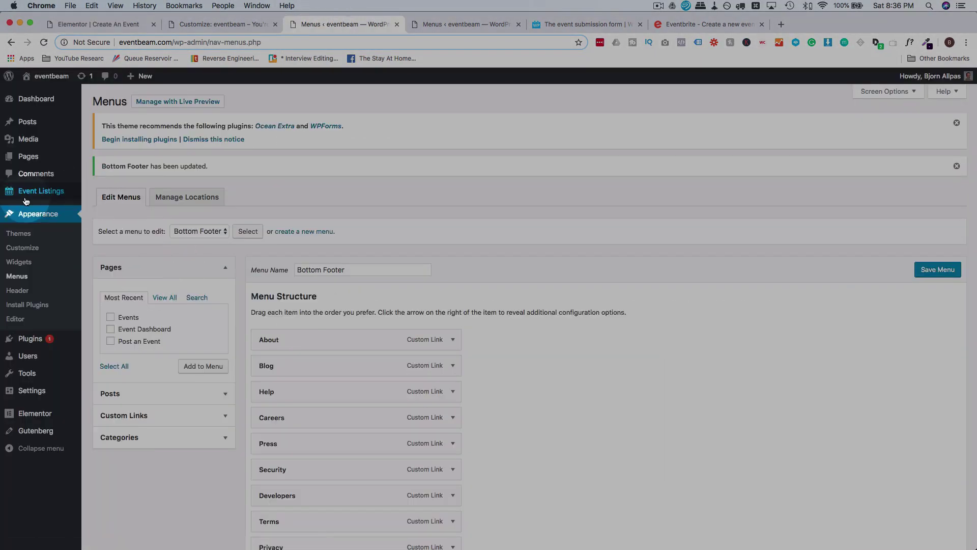
Look over WP Event Manager's field editor and the form rendered in Elementor.
mouse_move(25, 200)
click(110, 253)
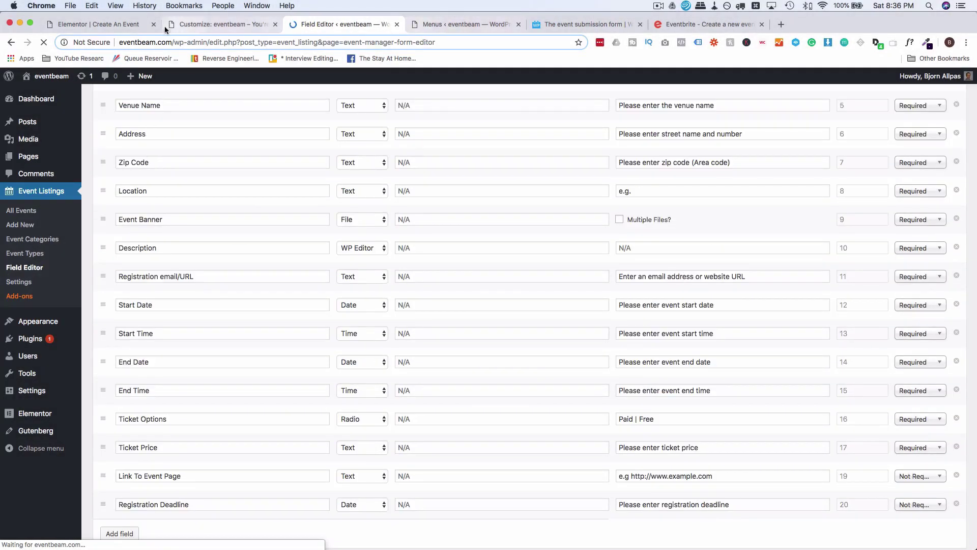
click(121, 26)
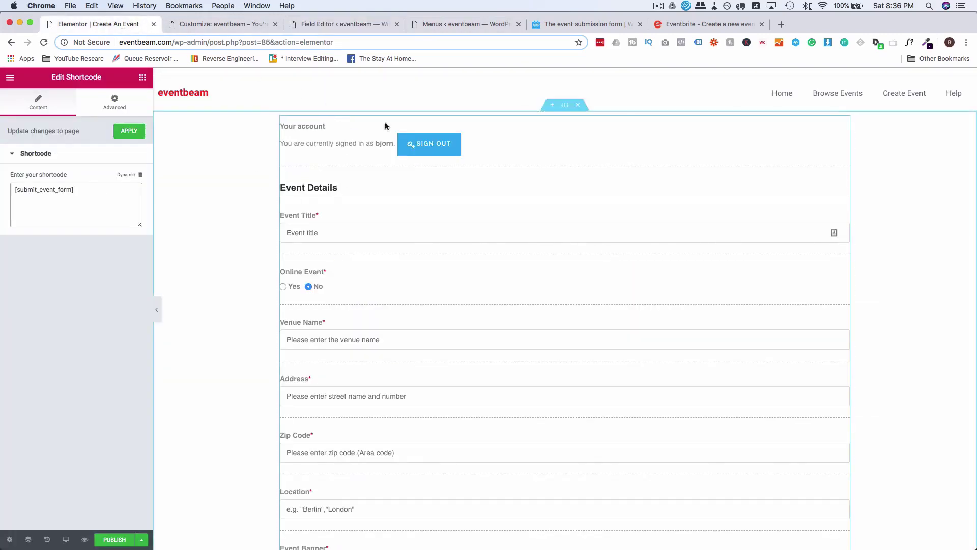
scroll(331, 258, down, 10)
scroll(331, 263, down, 10)
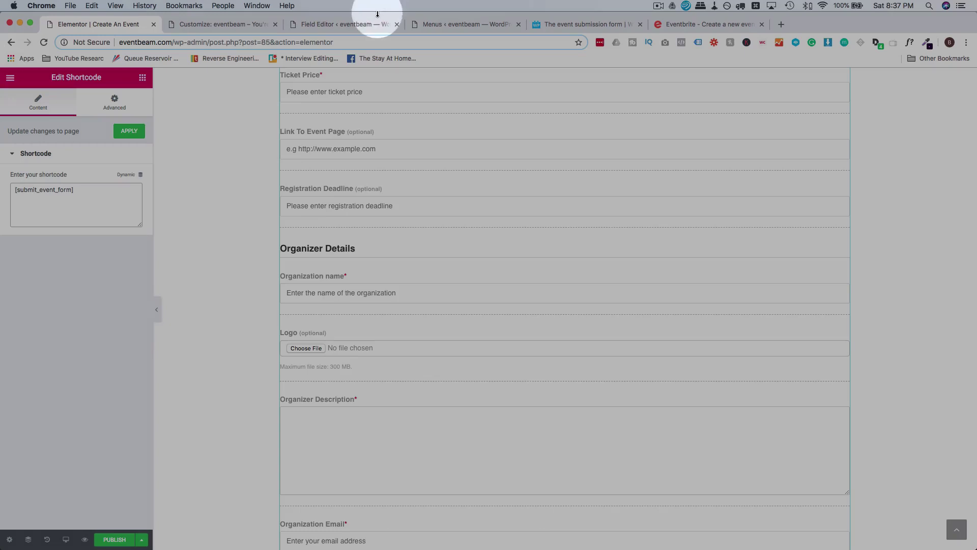
Try reordering the Registration email/URL field, then bring up Elementor's widget list.
click(372, 24)
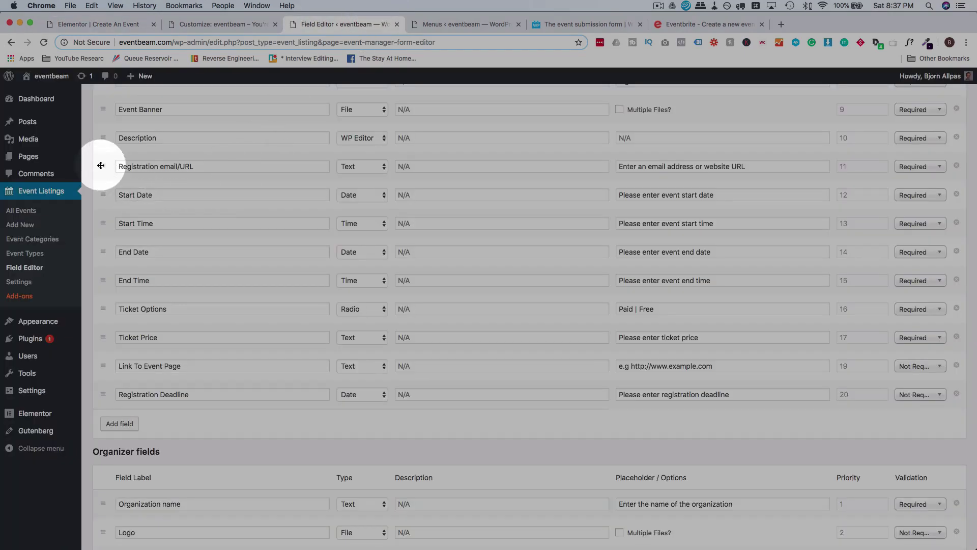
mouse_move(102, 165)
mouse_down()
mouse_move(102, 255)
mouse_move(105, 169)
mouse_up()
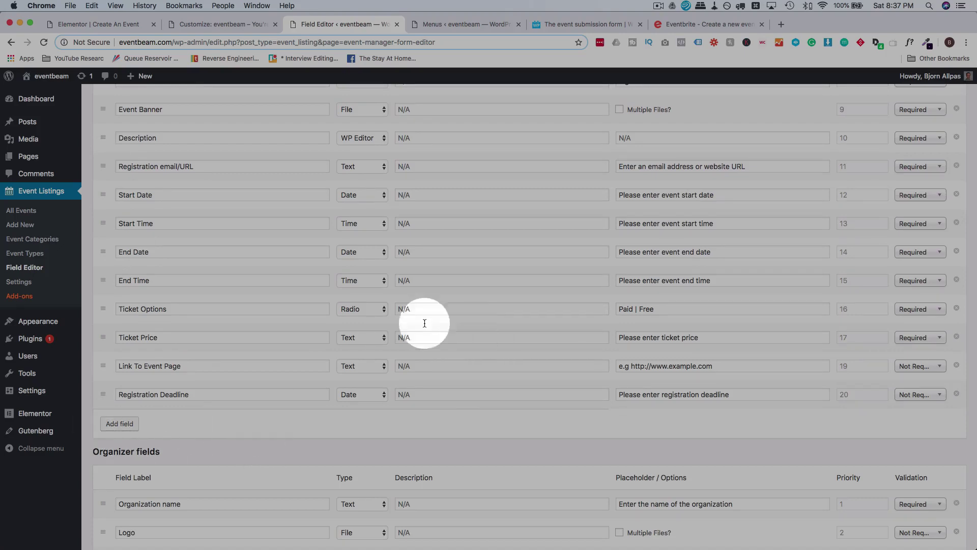
click(118, 24)
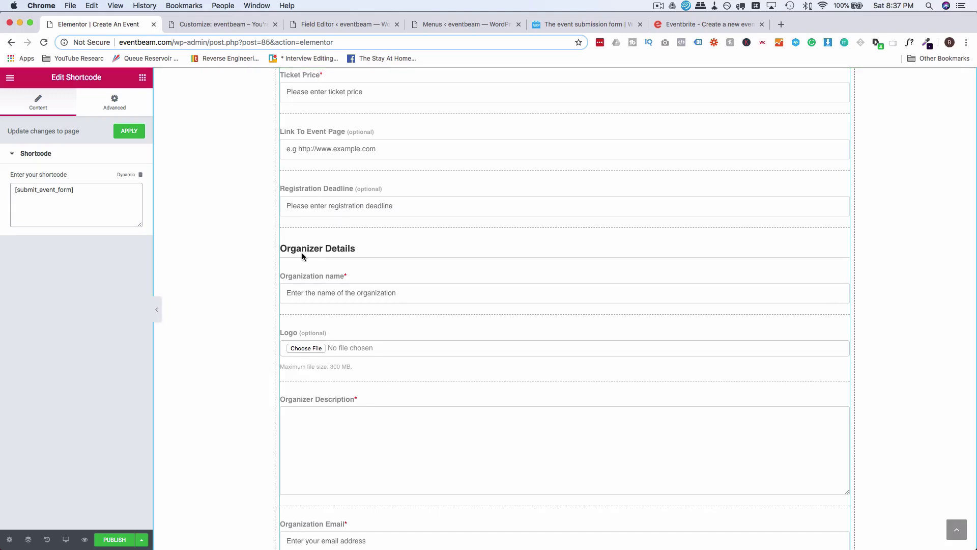
scroll(384, 219, up, 15)
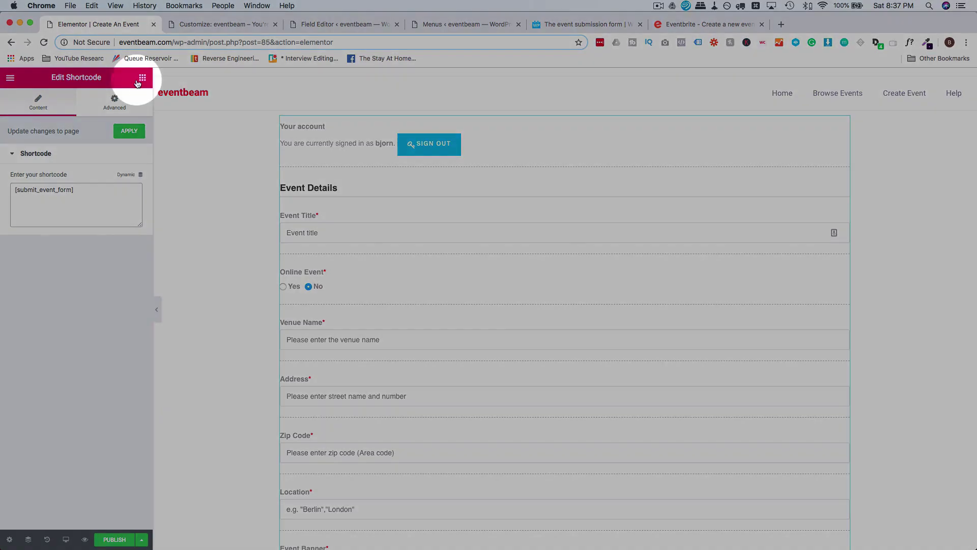
click(139, 80)
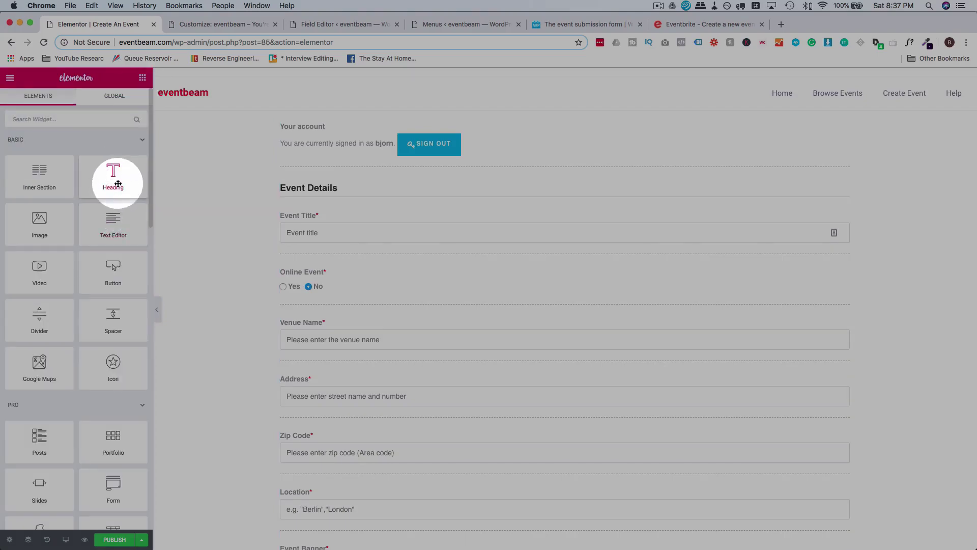
Place a Heading widget above Your account, retitle it 'Create An Event', and centre it.
drag(113, 175, 571, 123)
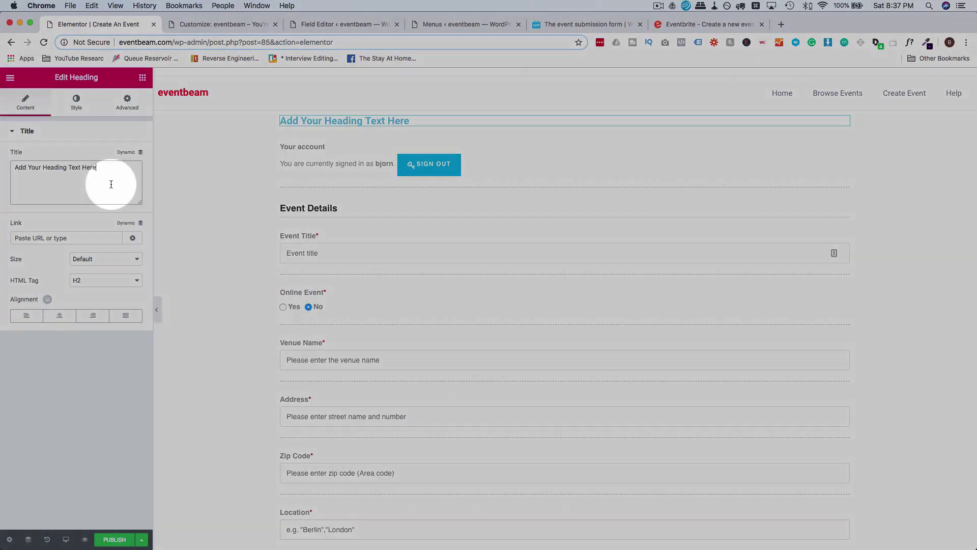
triple_click(111, 185)
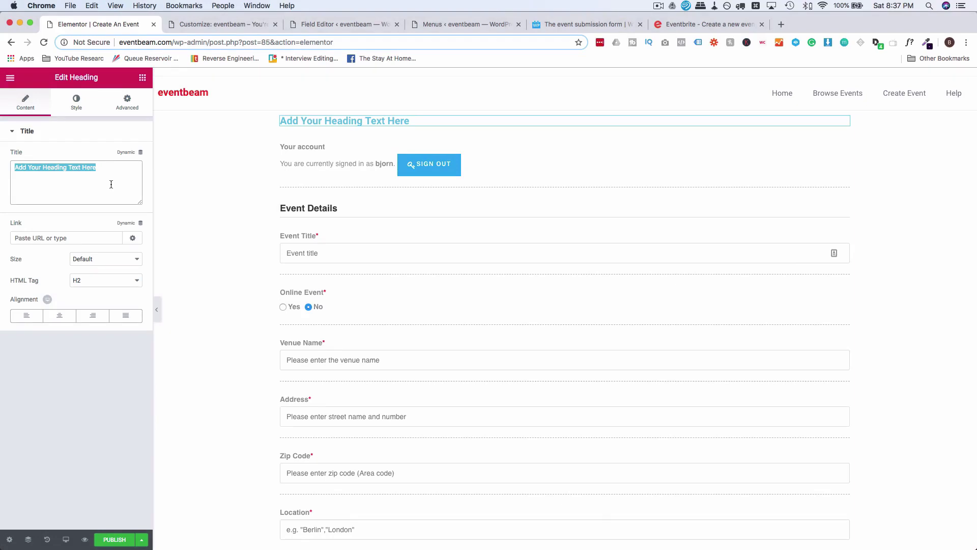
text(Create An Event)
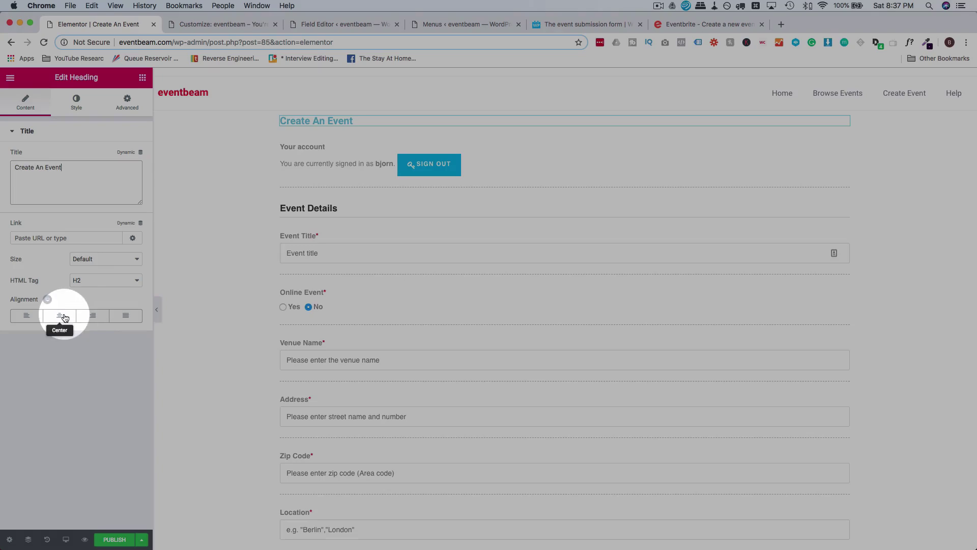
click(60, 316)
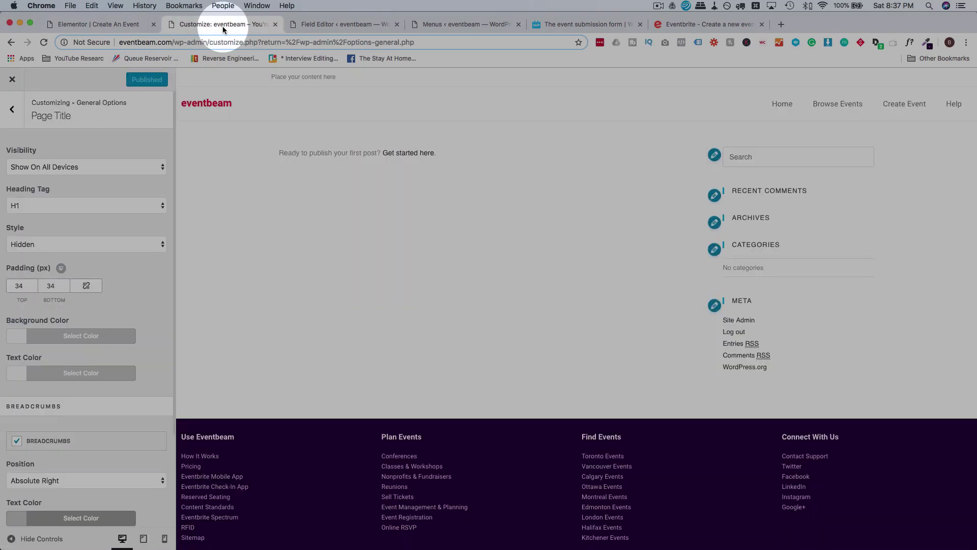
From All Pages, open Home in Elementor and bring up its heading's context menu.
click(320, 27)
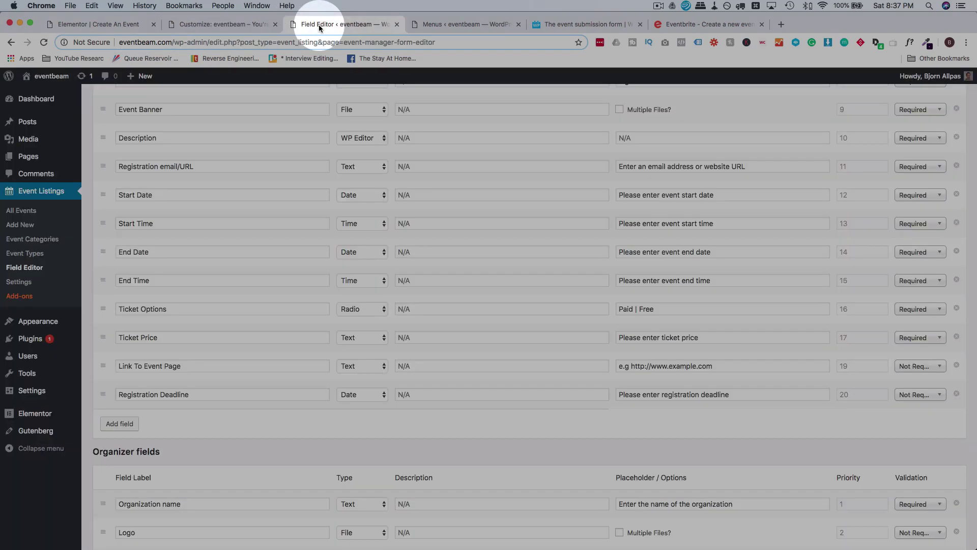
click(40, 159)
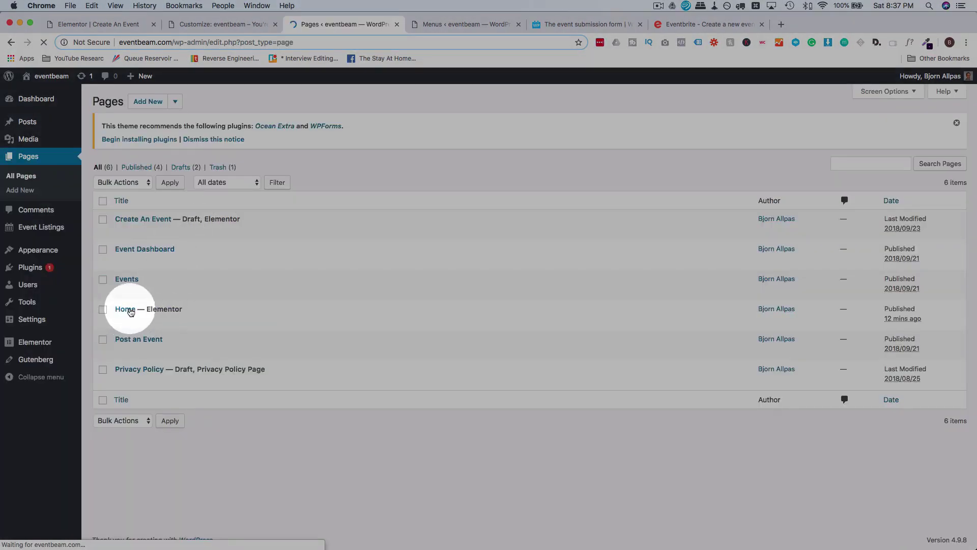
mouse_move(196, 316)
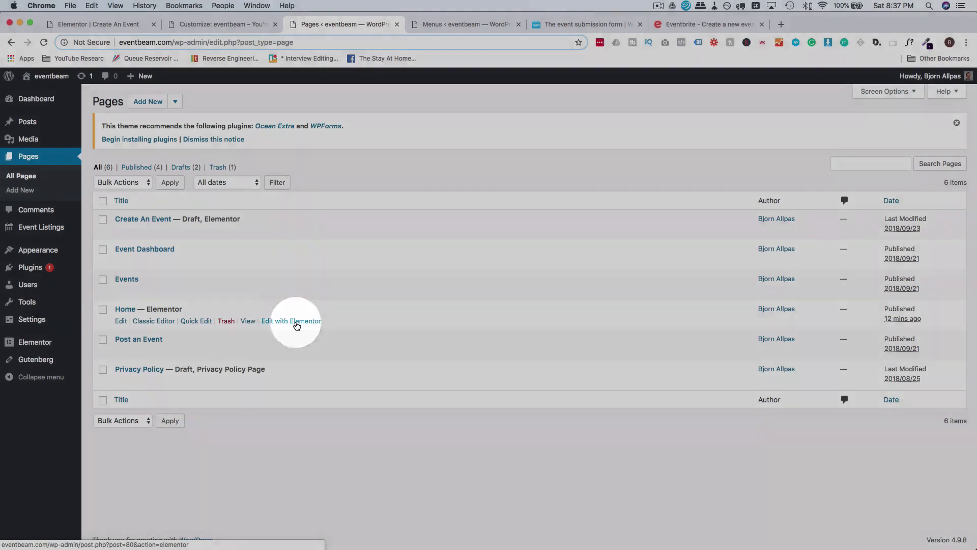
click(296, 321)
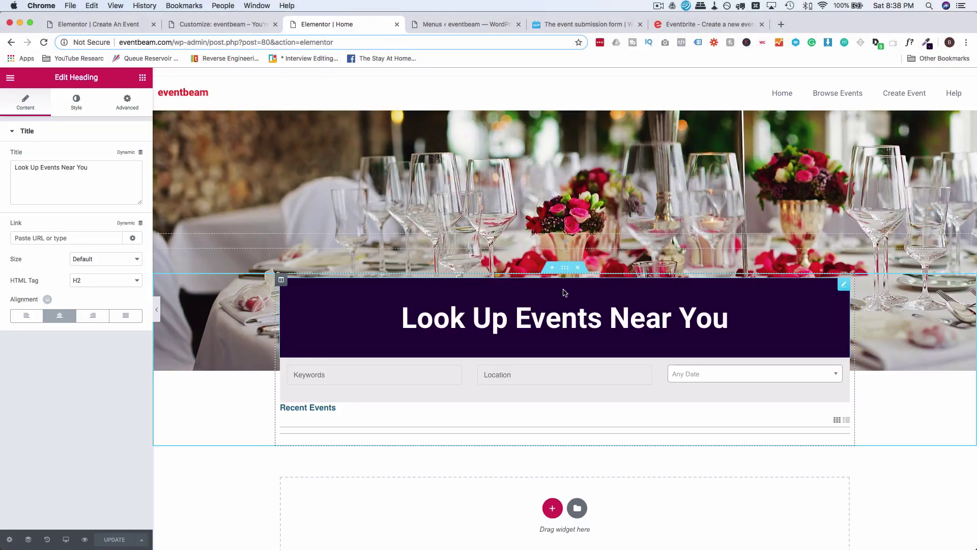
right_click(564, 291)
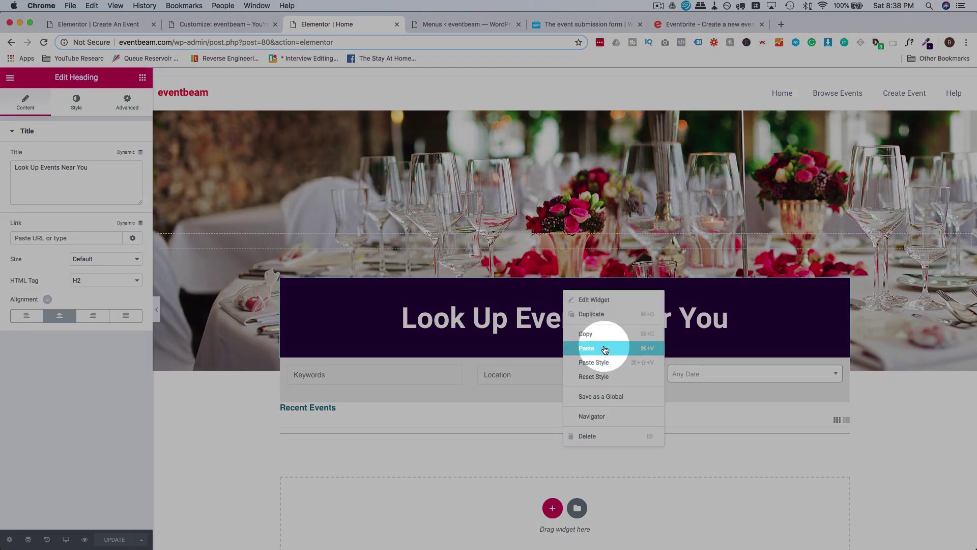
click(599, 351)
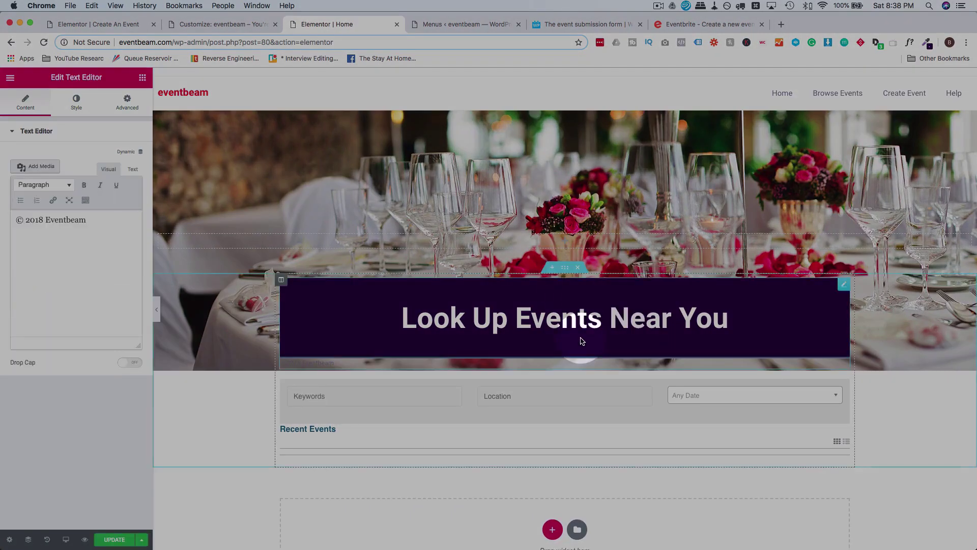
Copy the Home heading and paste its style onto the Create An Event heading.
key(super+z)
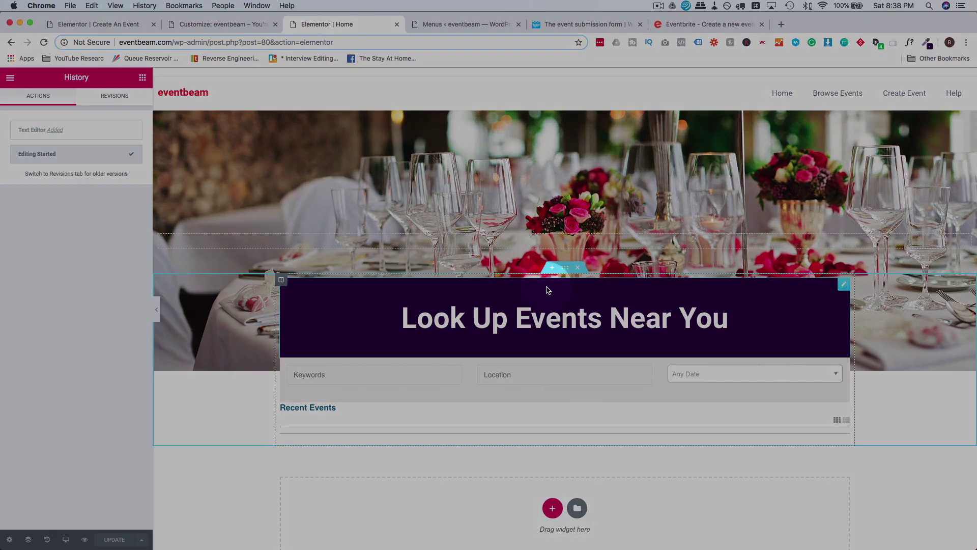
right_click(547, 289)
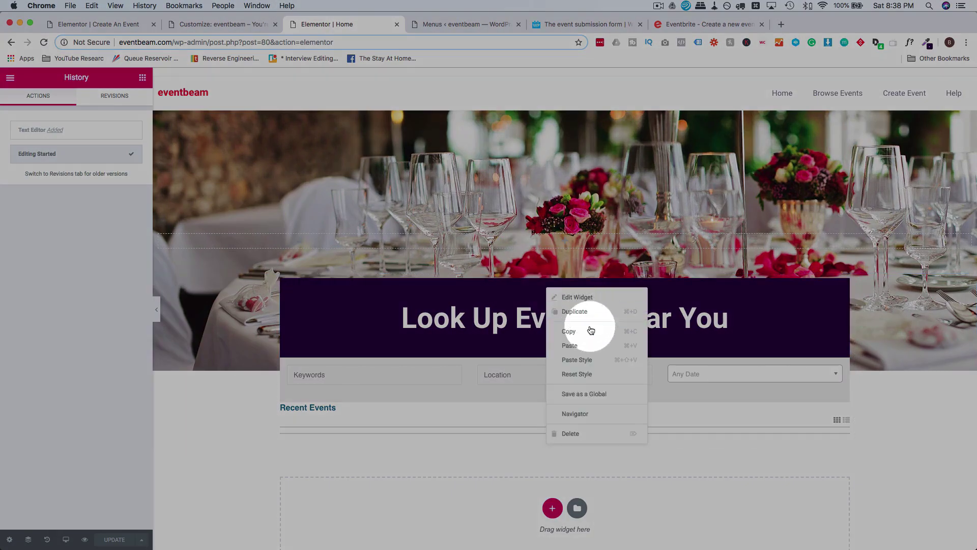
click(580, 332)
click(117, 27)
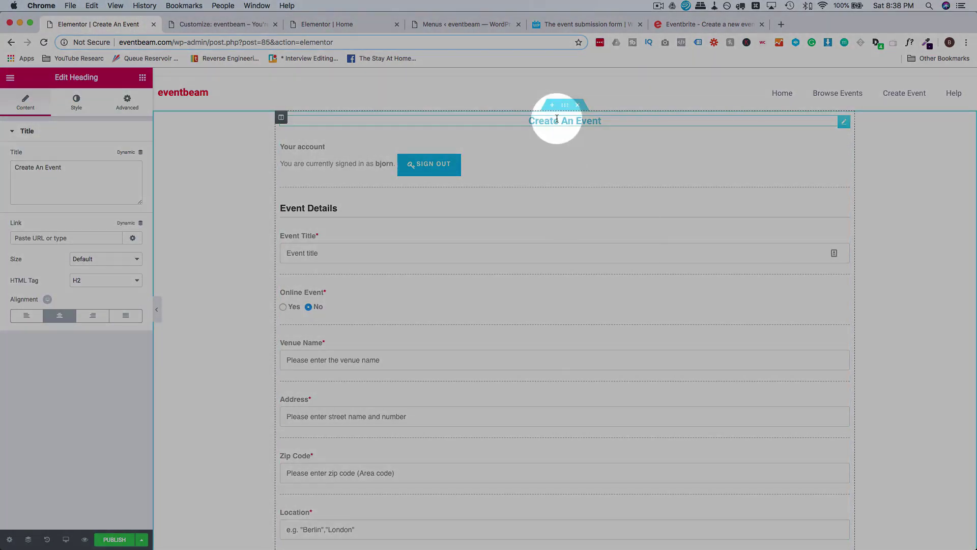
right_click(557, 118)
click(589, 194)
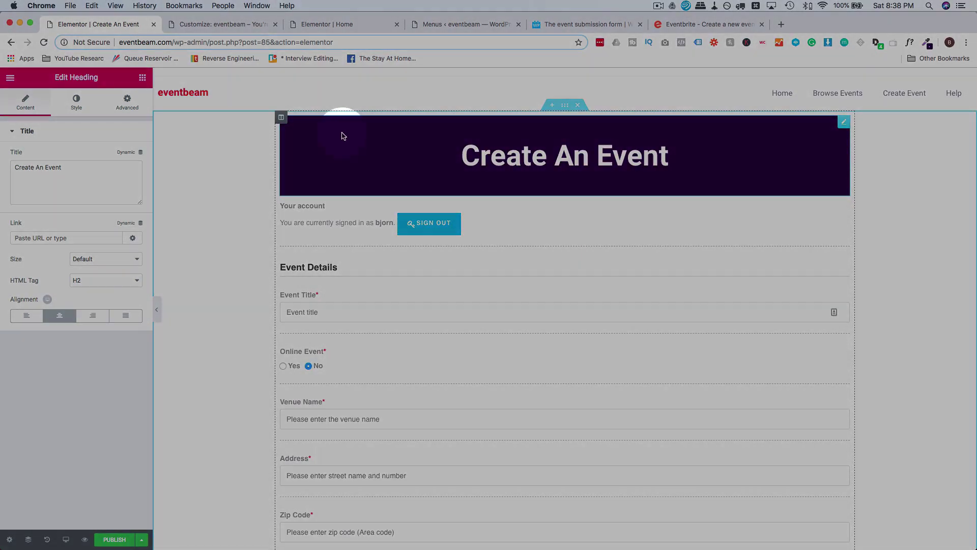
Set the heading's bottom margin to 0 and its top and bottom padding to 25.
click(129, 101)
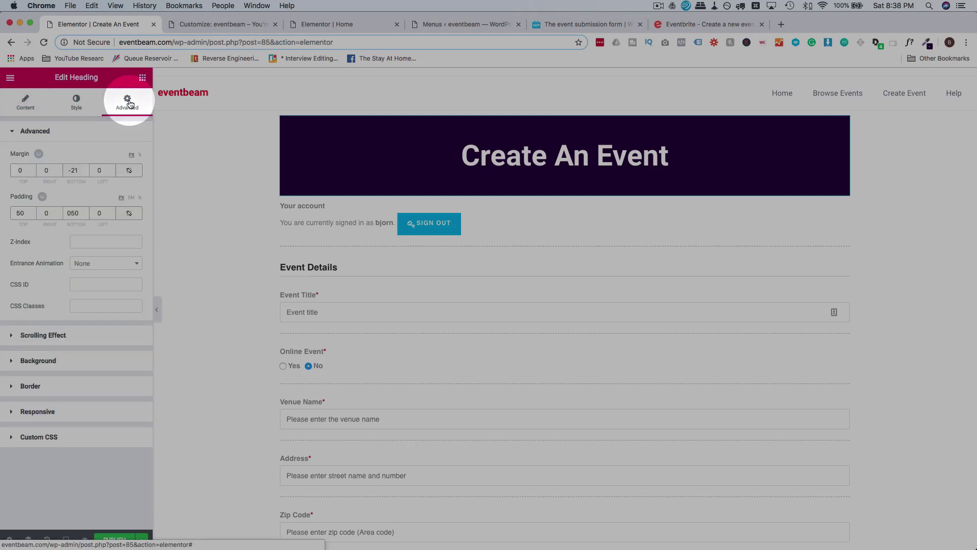
click(75, 171)
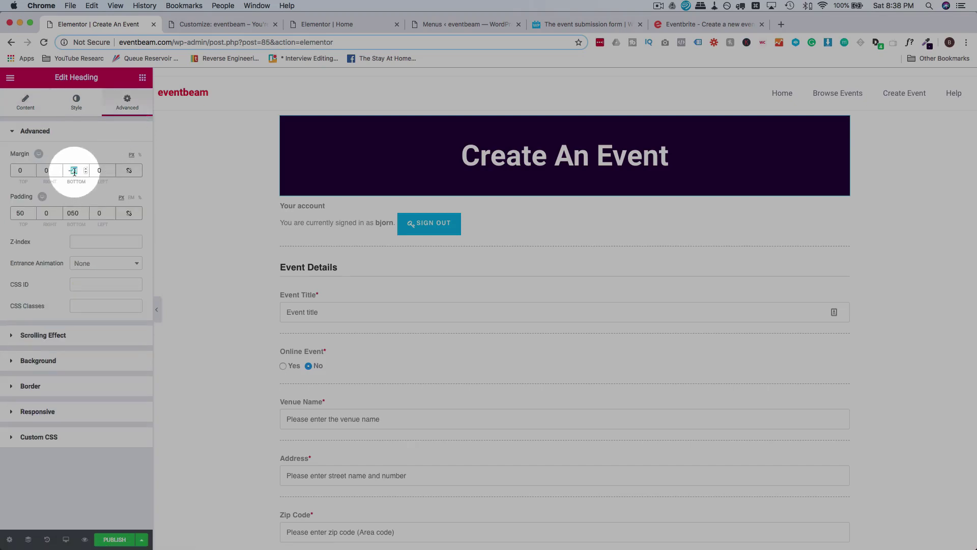
key(Down)
key(Down)
key(Down)
key(Down)
key(Up)
key(Up)
key(Up)
key(Up)
key(Up)
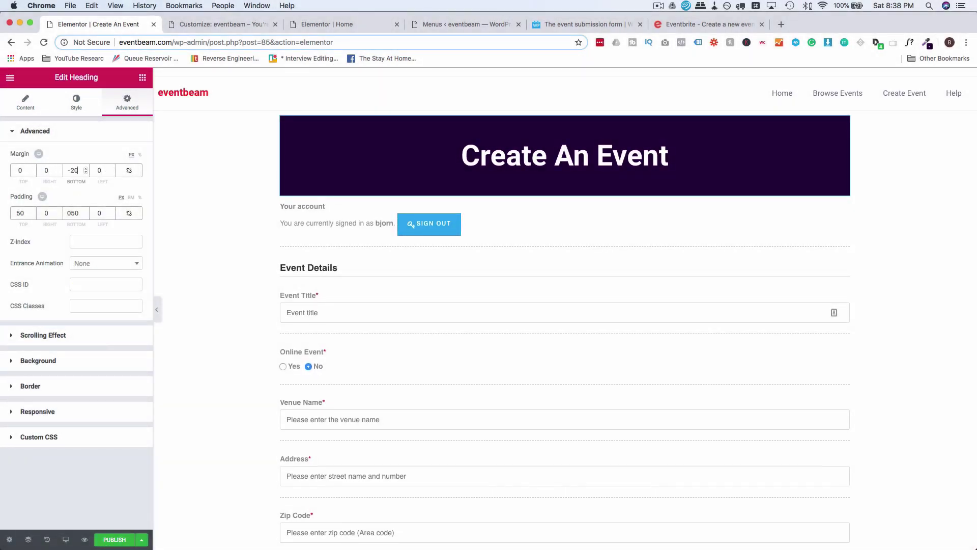
key(Up)
key(Up)
key(Up)
key(Up)
key(Up)
key(Up)
key(Up)
key(Up)
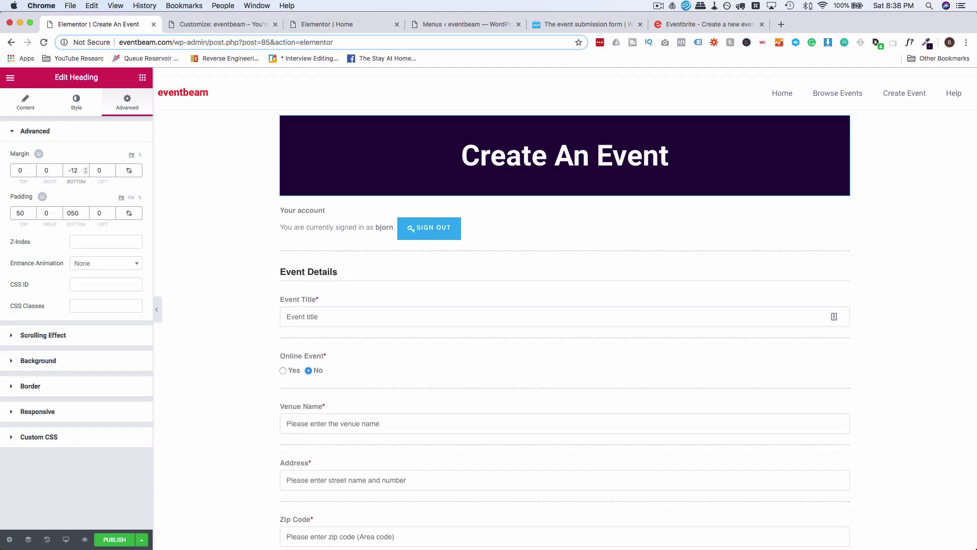
key(Up)
key(Up)
key(Up)
key(Up)
key(Up)
key(Up)
key(Up)
key(Up)
key(Up)
key(Up)
key(Up)
key(Up)
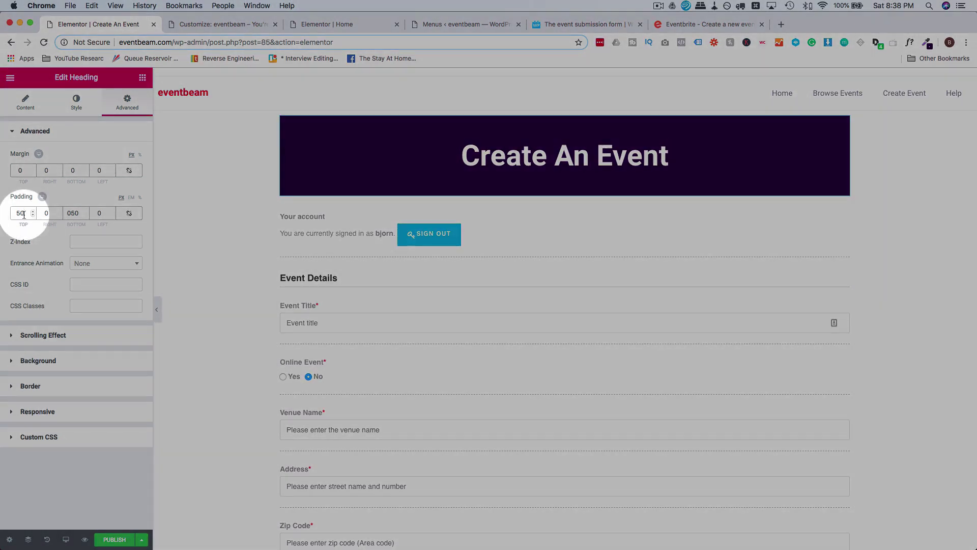
text(25)
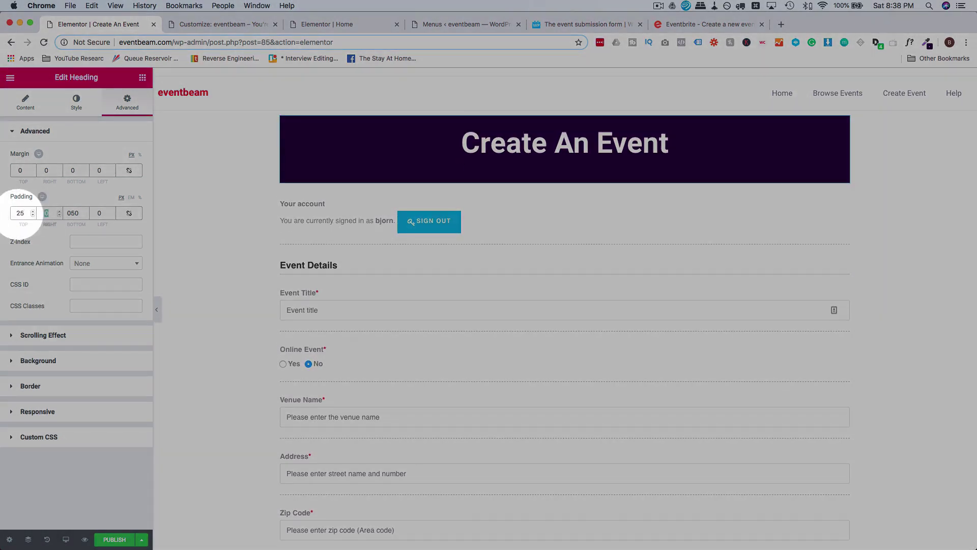
key(Tab)
text(25)
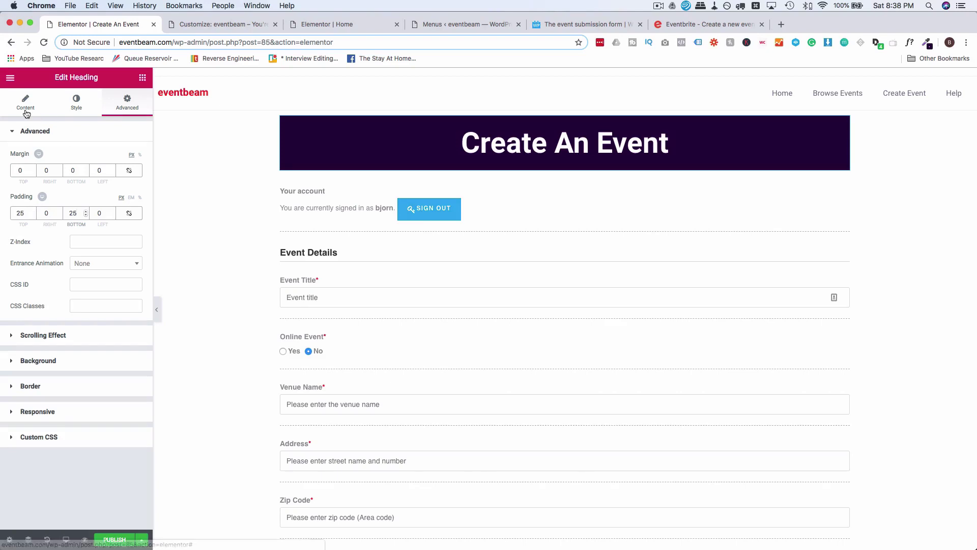
Shrink the heading's typography size from 57 to 41.
click(25, 104)
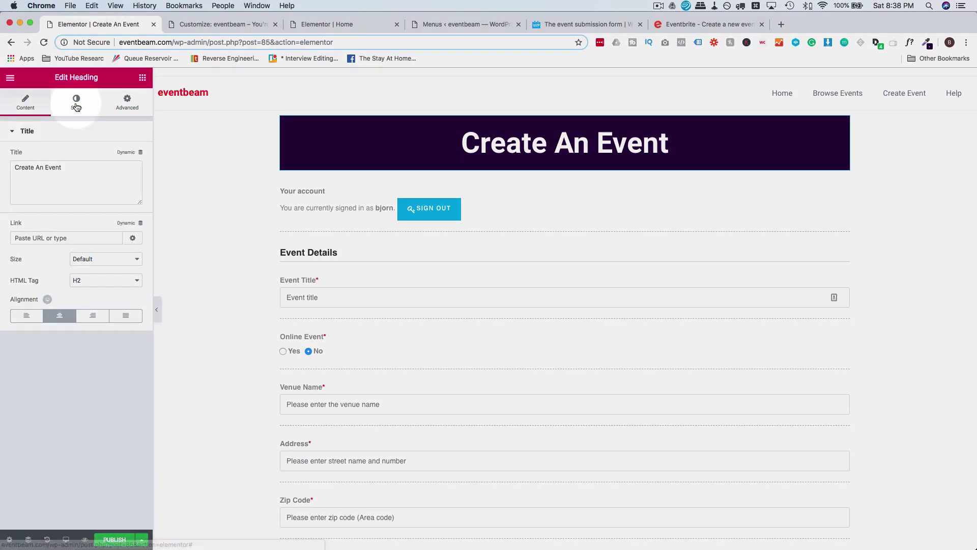
click(76, 102)
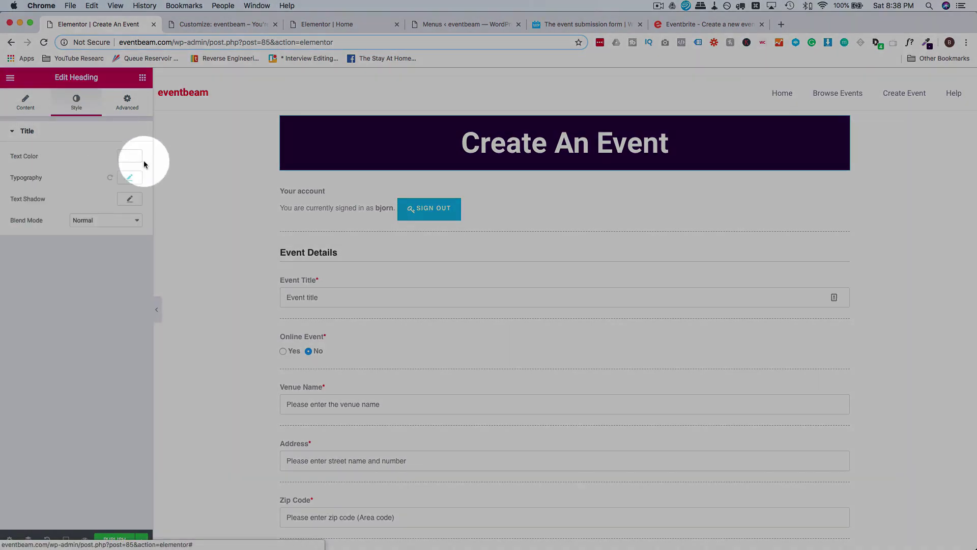
click(129, 177)
drag(42, 246, 35, 247)
click(127, 102)
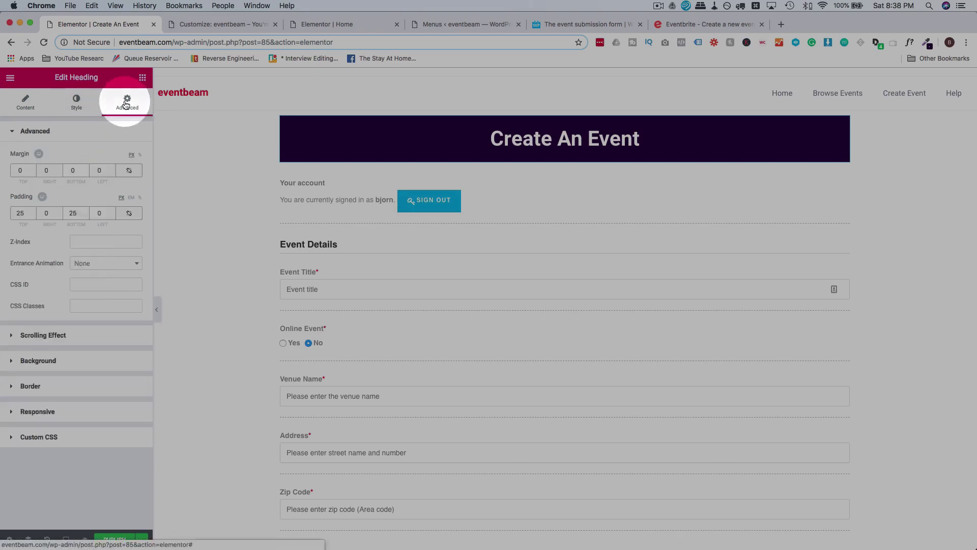
click(30, 110)
click(126, 109)
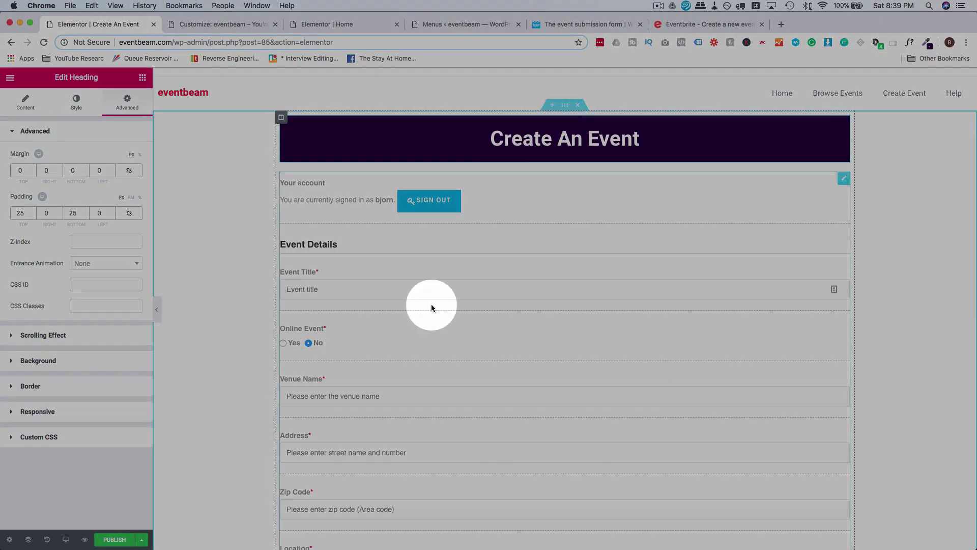
Add a new single-column section and move it to the top of the page in Navigator.
scroll(432, 304, down, 15)
scroll(509, 491, down, 15)
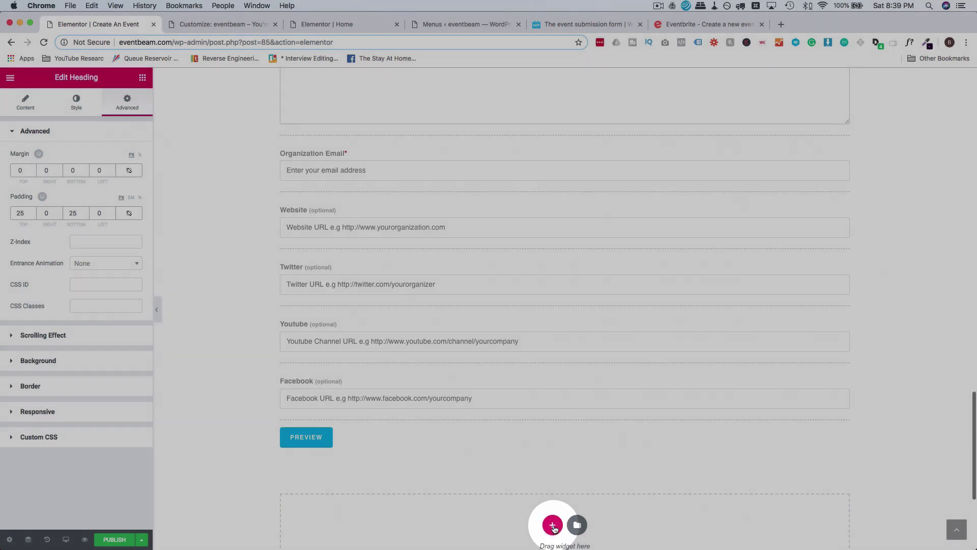
click(553, 524)
click(427, 510)
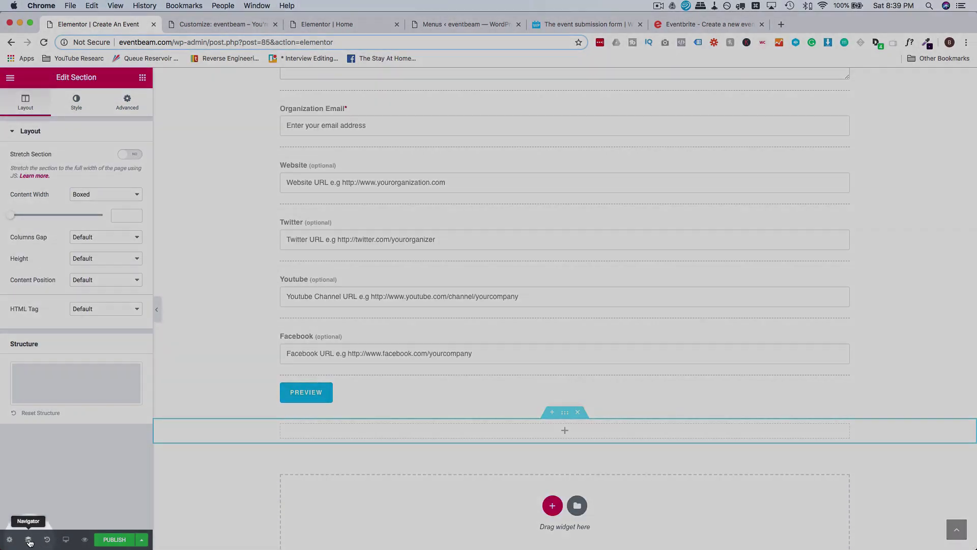
click(28, 539)
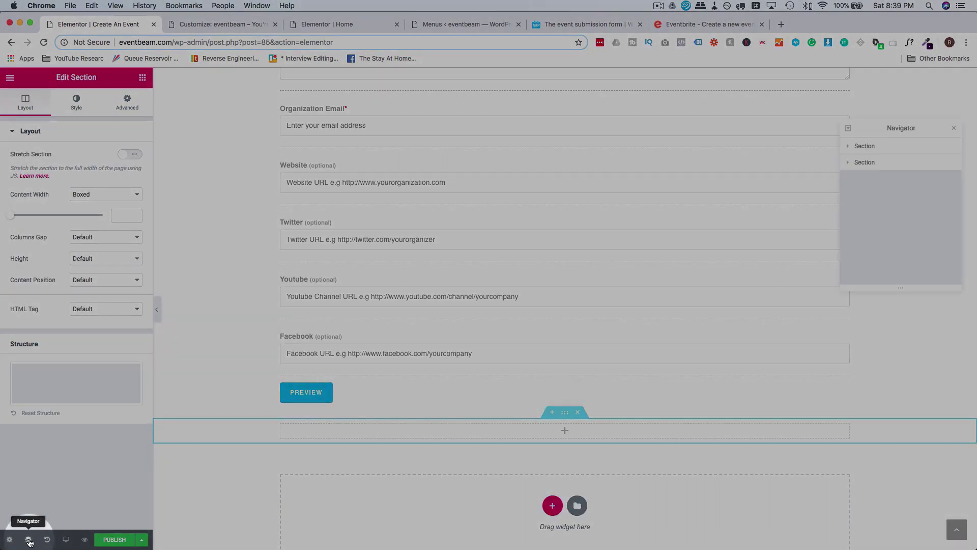
drag(920, 153, 867, 147)
Move the Create An Event heading into the top section and set its content width to Full Width.
scroll(718, 224, up, 10)
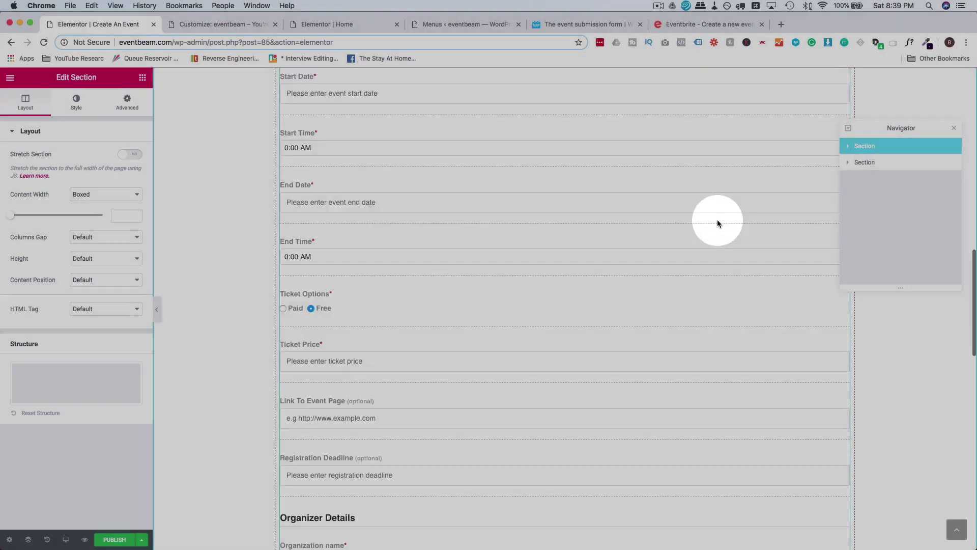
scroll(717, 224, up, 7)
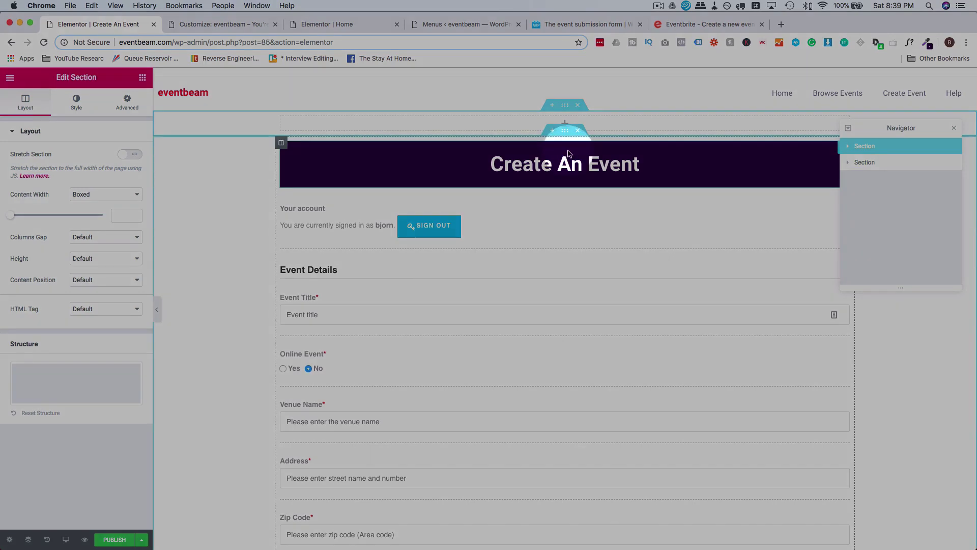
drag(569, 153, 563, 114)
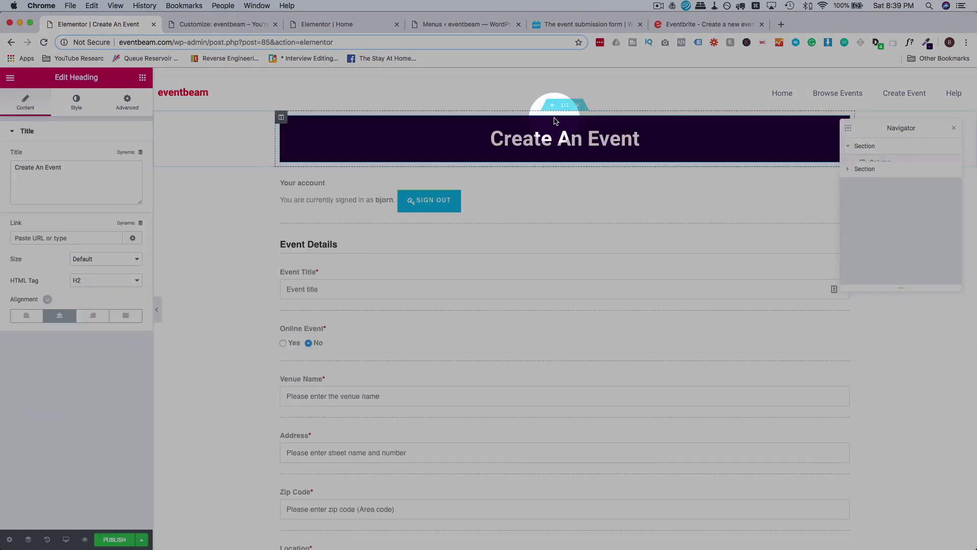
click(565, 106)
click(109, 192)
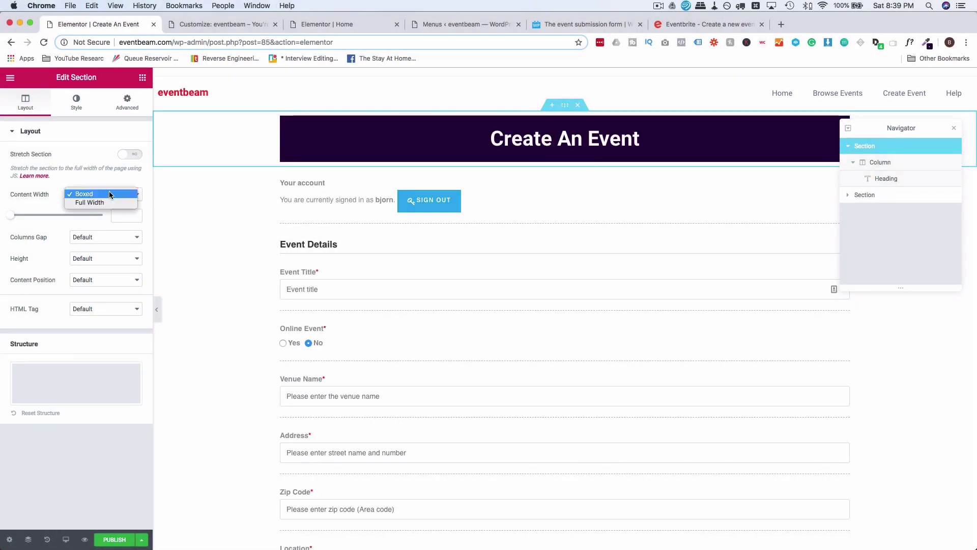
click(90, 203)
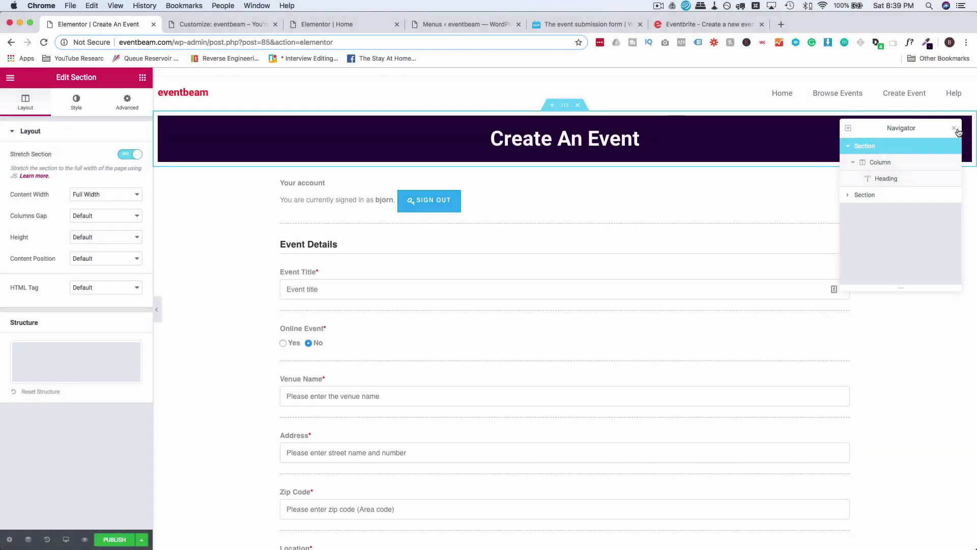
click(955, 129)
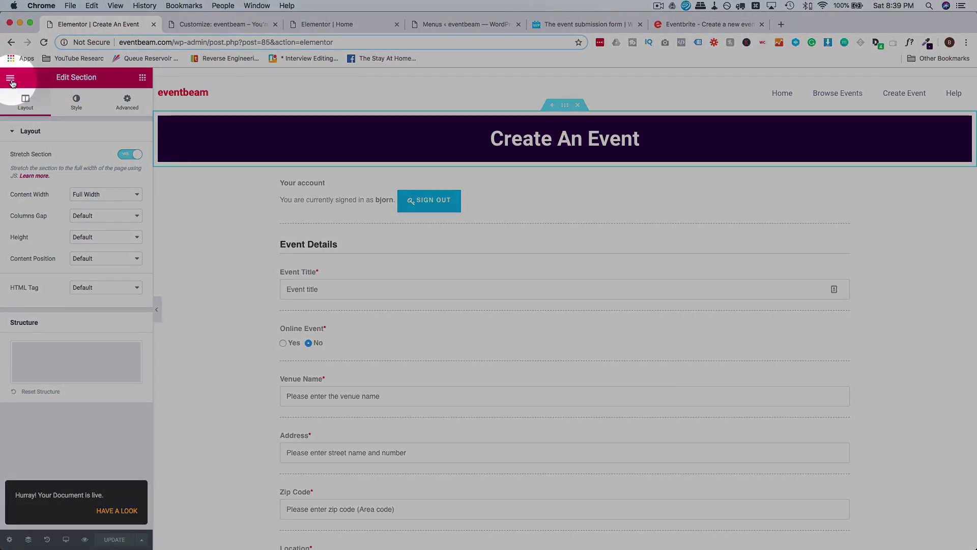
click(11, 81)
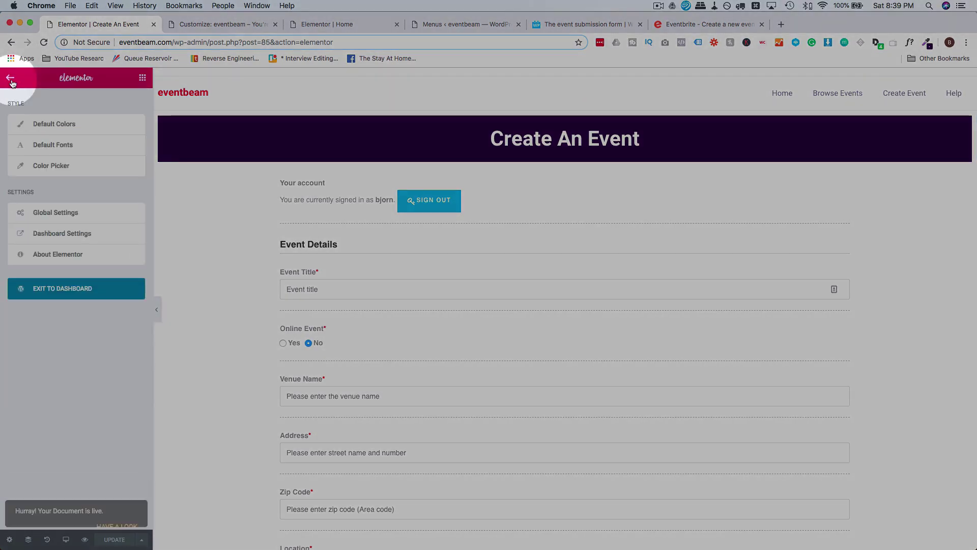
Leave the Home page Elementor editor for the WordPress dashboard.
click(192, 26)
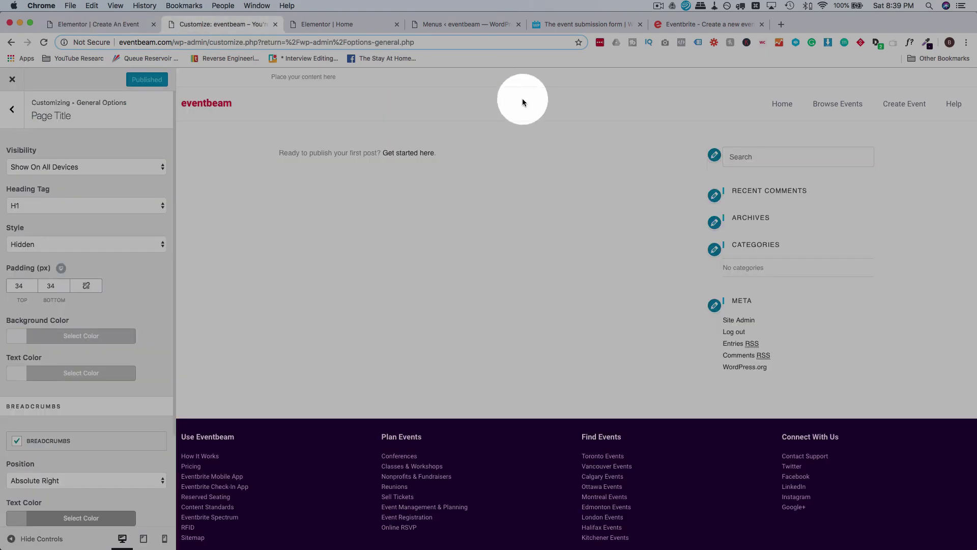
click(336, 25)
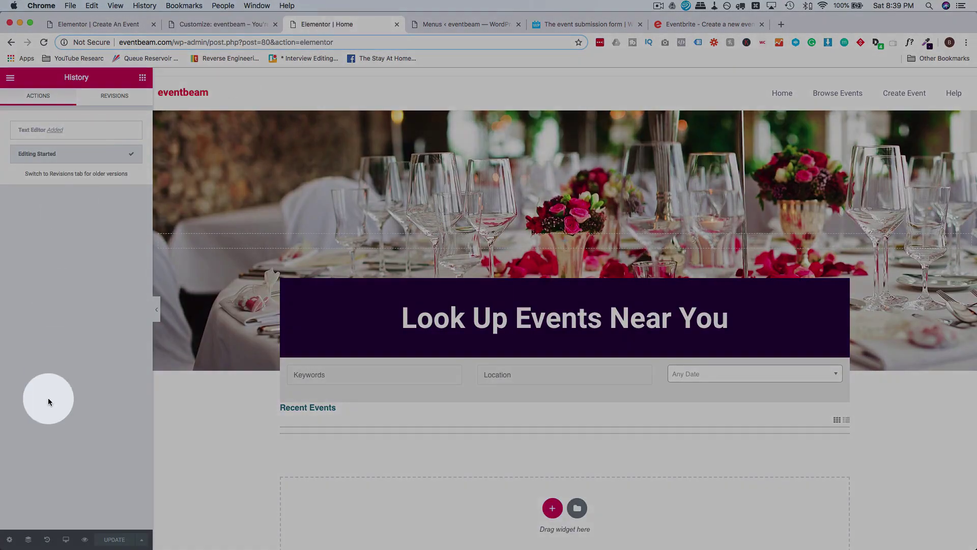
click(11, 77)
click(63, 289)
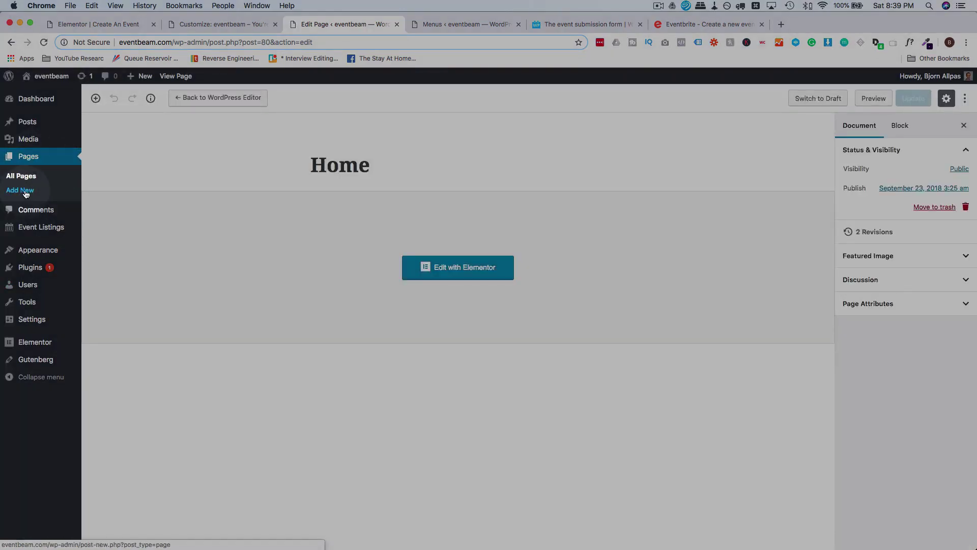
Add a new page titled 'My Dashboard', save it as a draft, and edit it with Elementor.
click(26, 193)
text(My Dashboard)
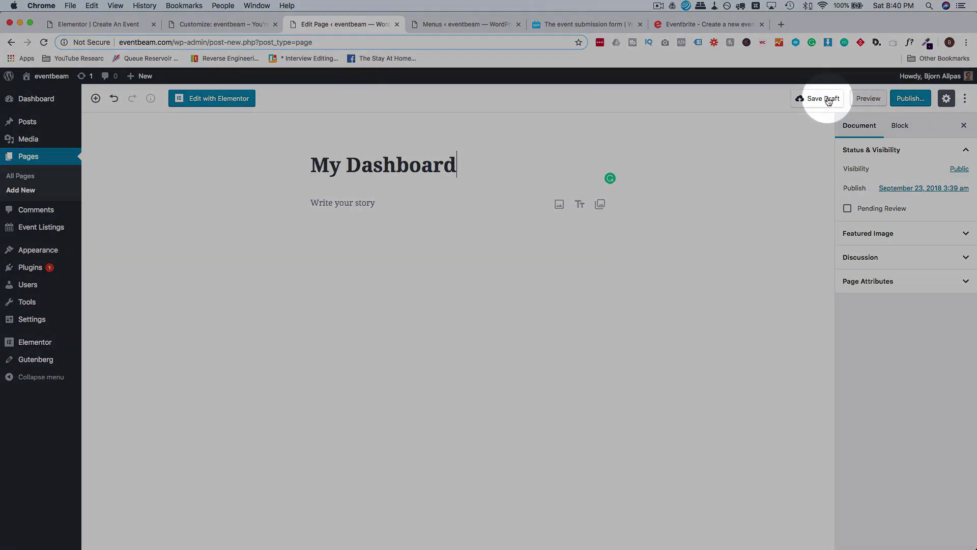
click(820, 98)
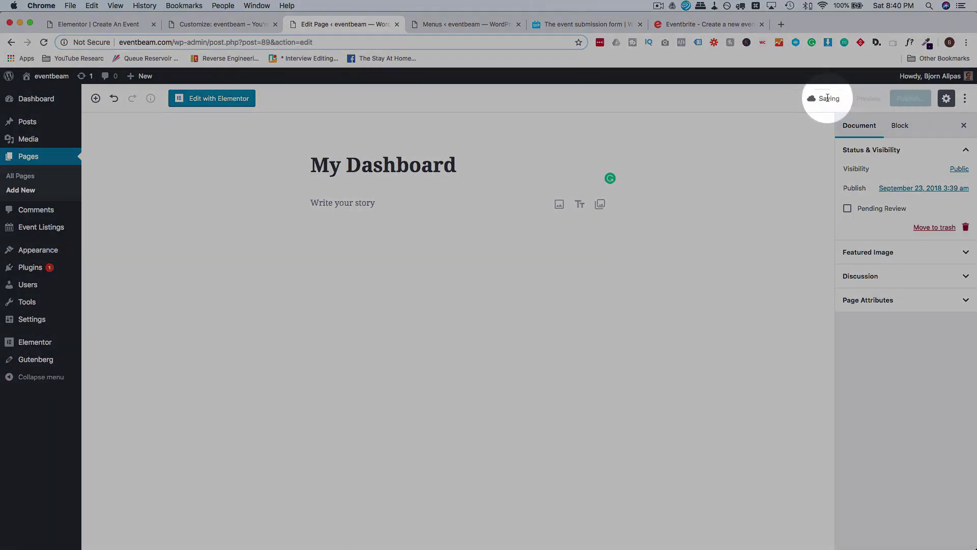
click(222, 102)
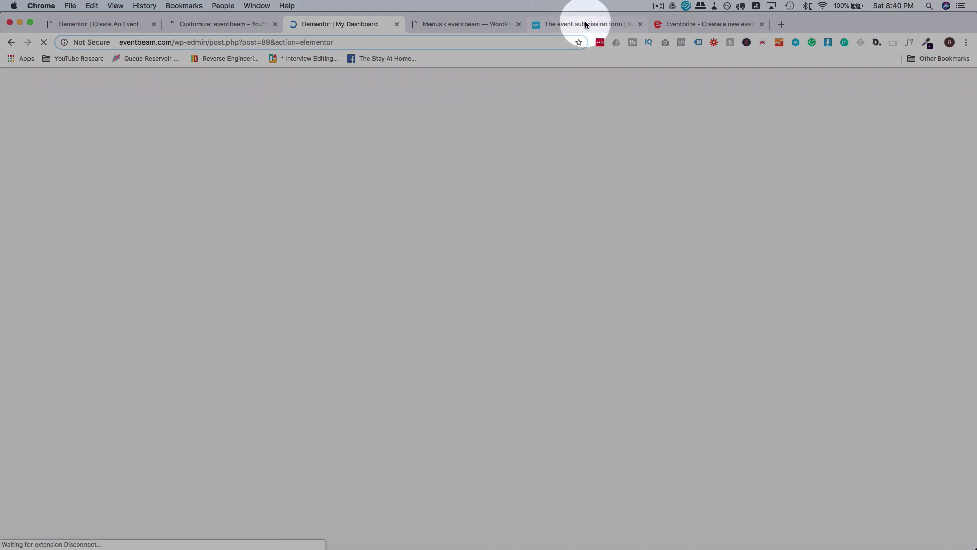
Copy the [event_dashboard] shortcode from the WP Event Manager event dashboard docs.
click(585, 25)
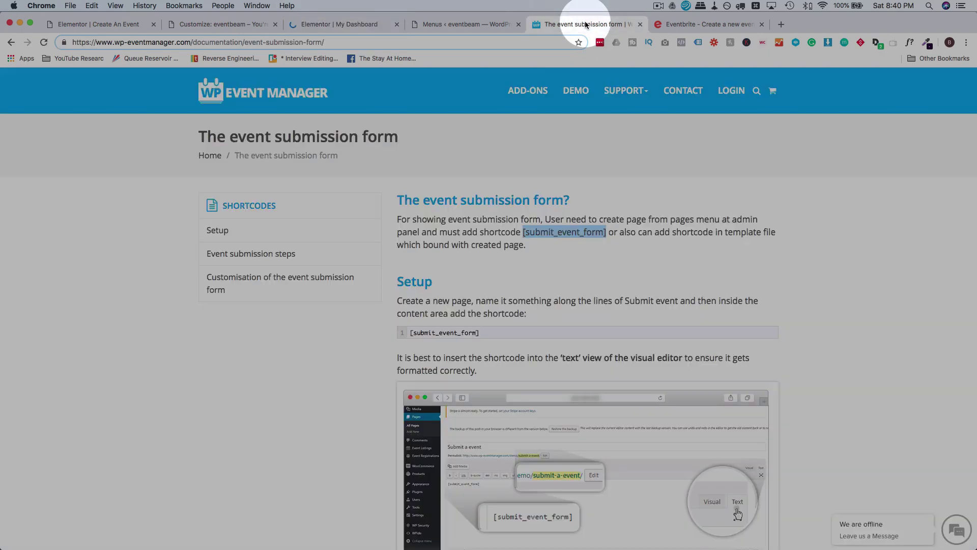
click(11, 43)
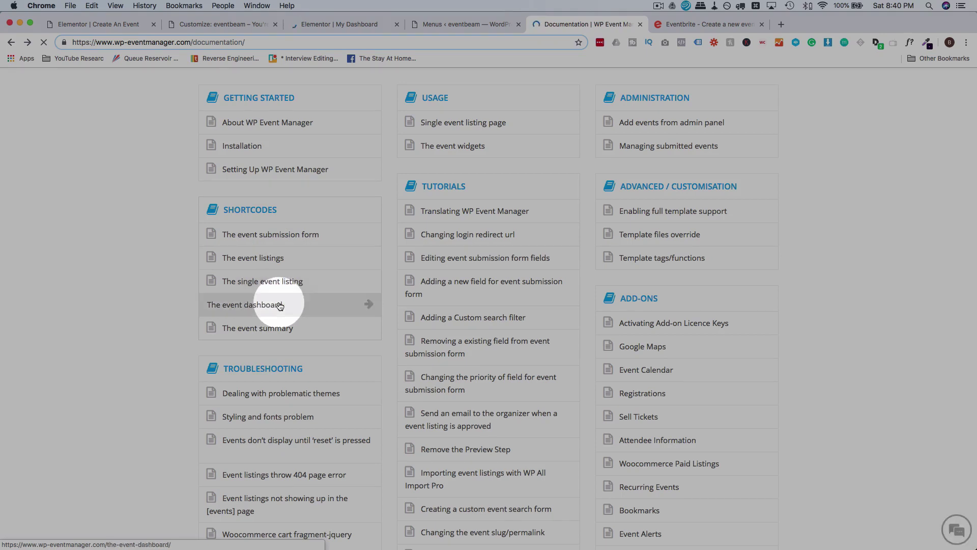
click(280, 305)
right_click(499, 234)
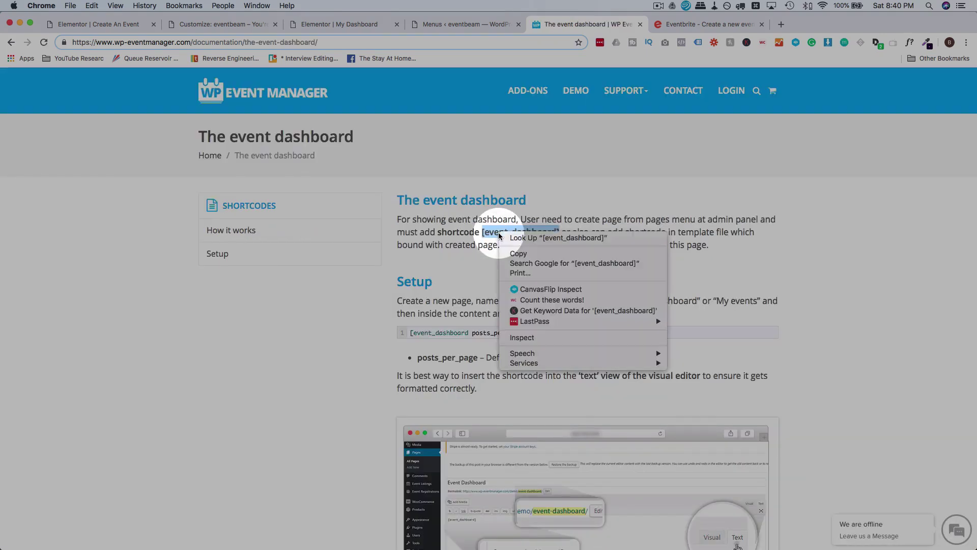
click(514, 245)
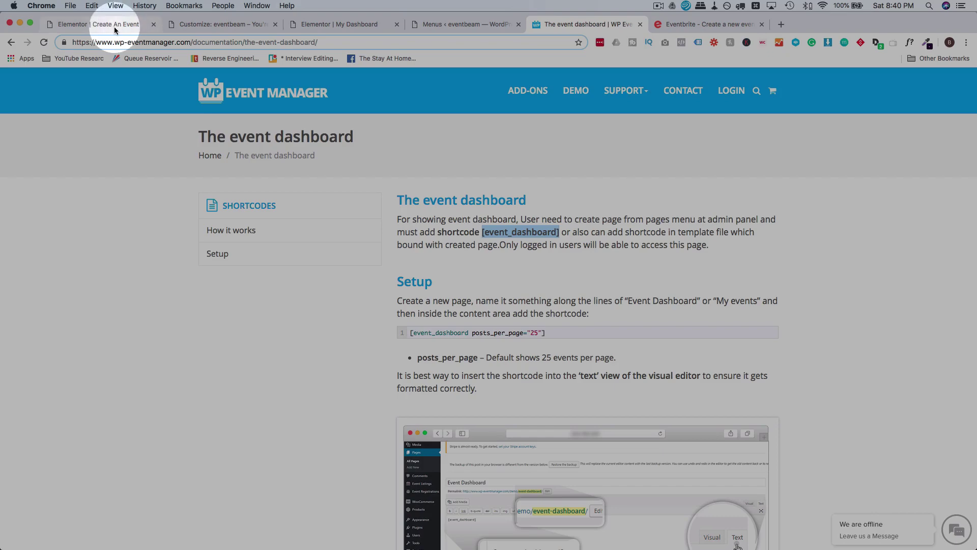
Set the My Dashboard page layout to Elementor Full Width.
click(114, 25)
click(359, 25)
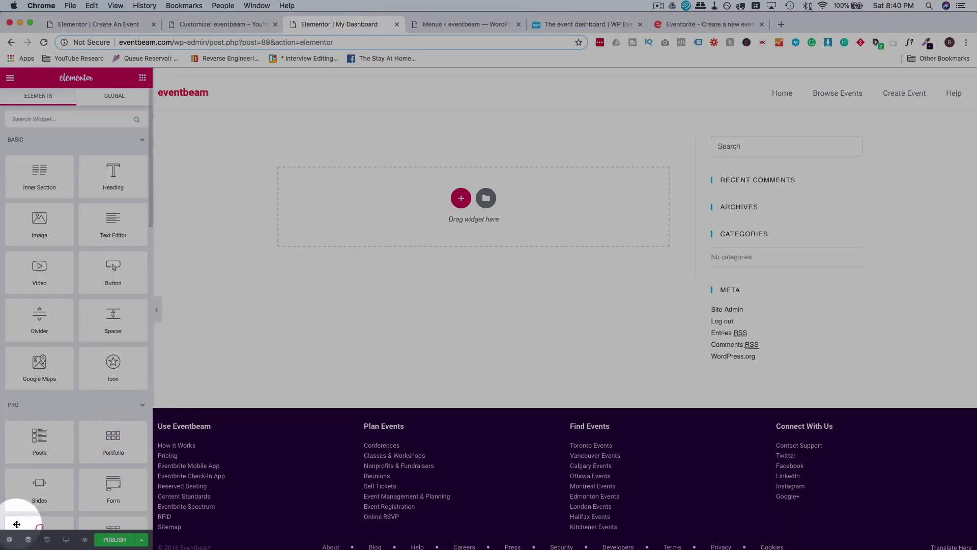
click(10, 539)
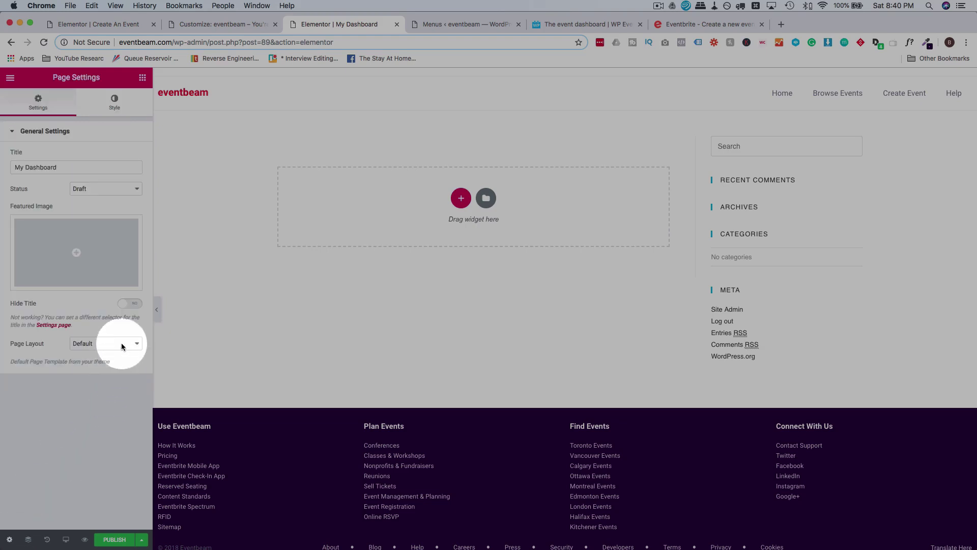
click(124, 360)
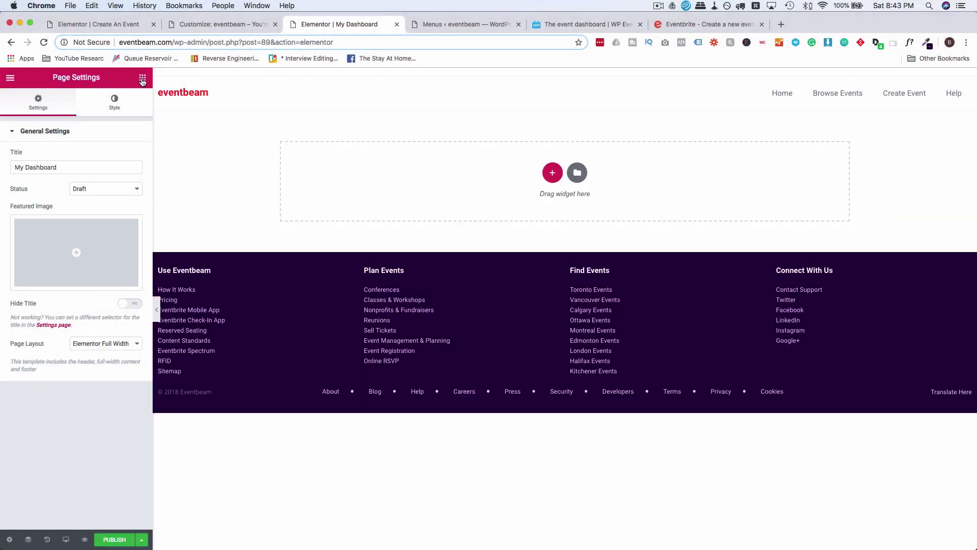
click(142, 80)
click(117, 121)
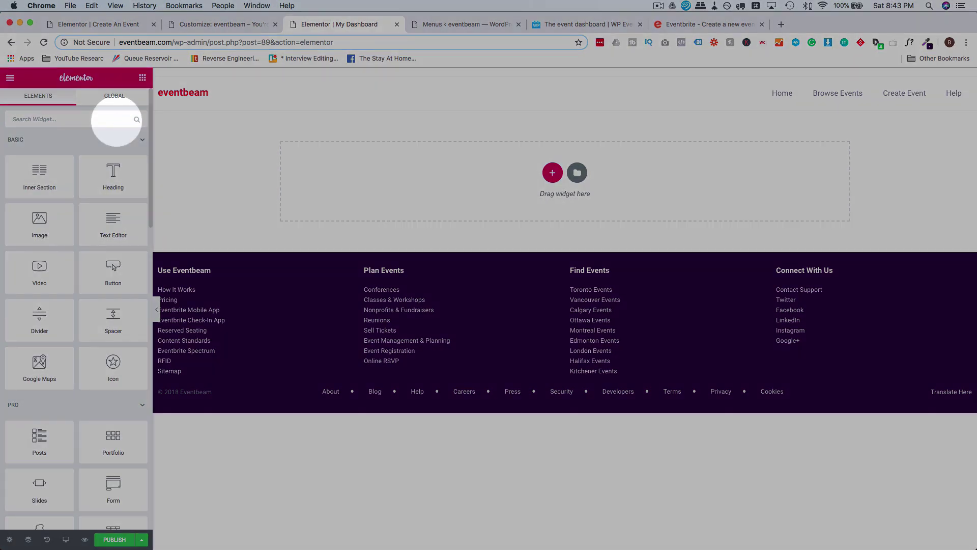
Place a Shortcode widget on My Dashboard and paste [event_dashboard] into it.
text(shor)
drag(39, 152, 469, 173)
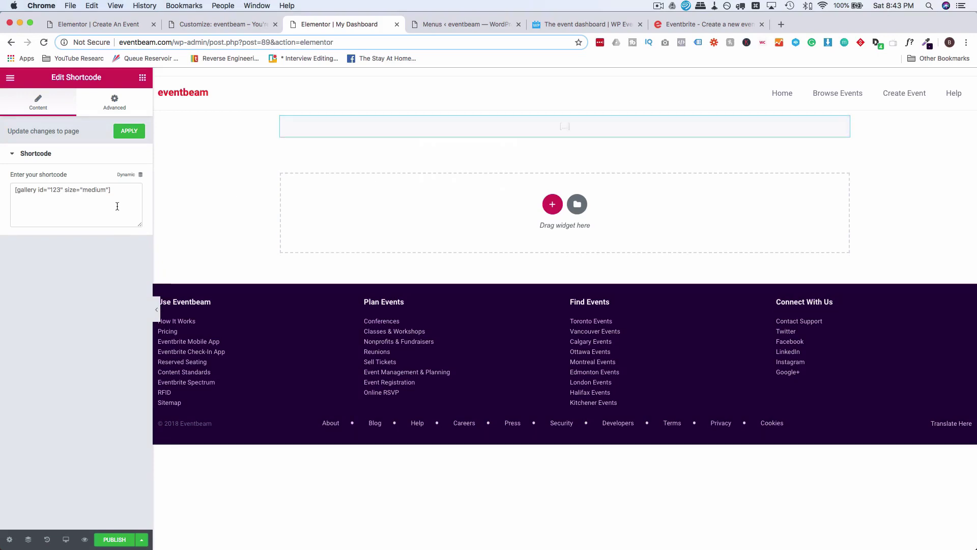
click(117, 206)
key(super+v)
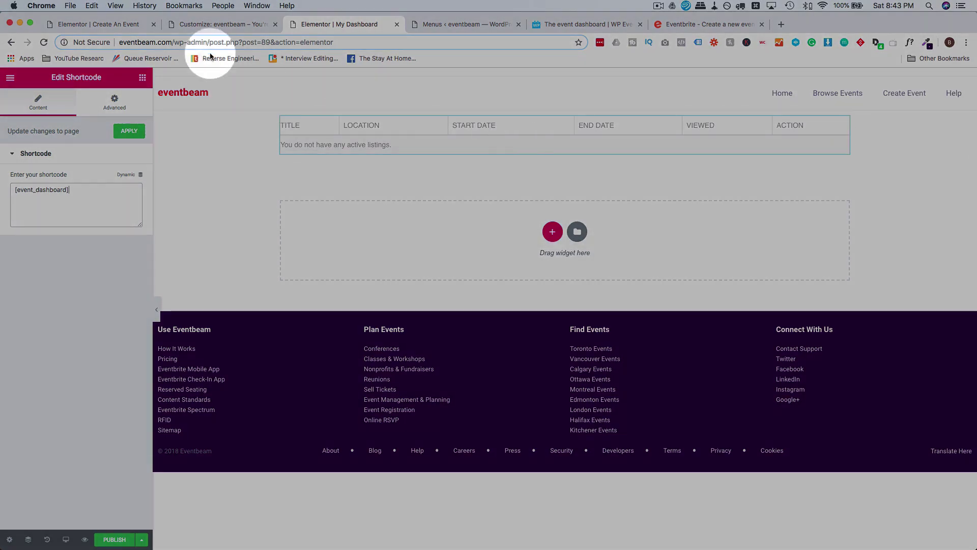
Copy the Create An Event header section from the Create An Event page editor.
click(114, 28)
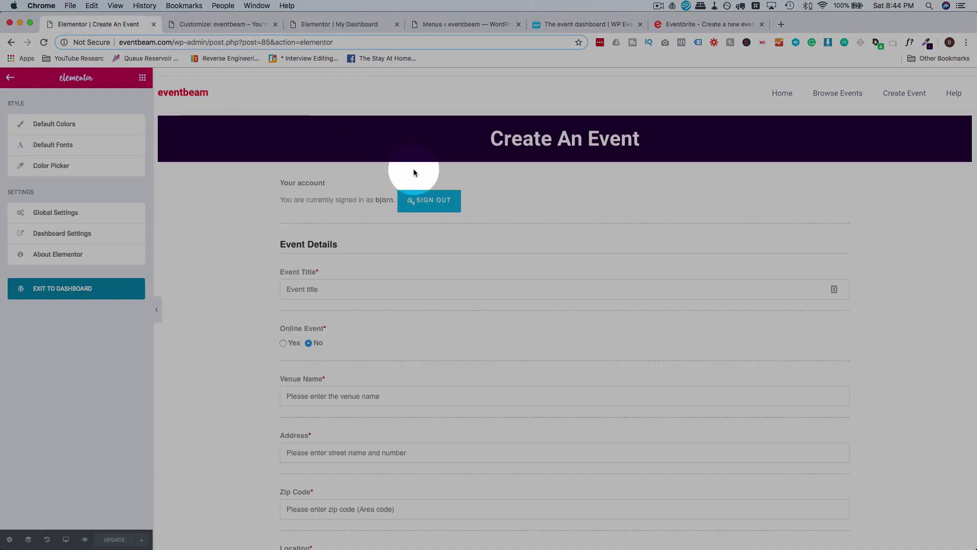
right_click(525, 125)
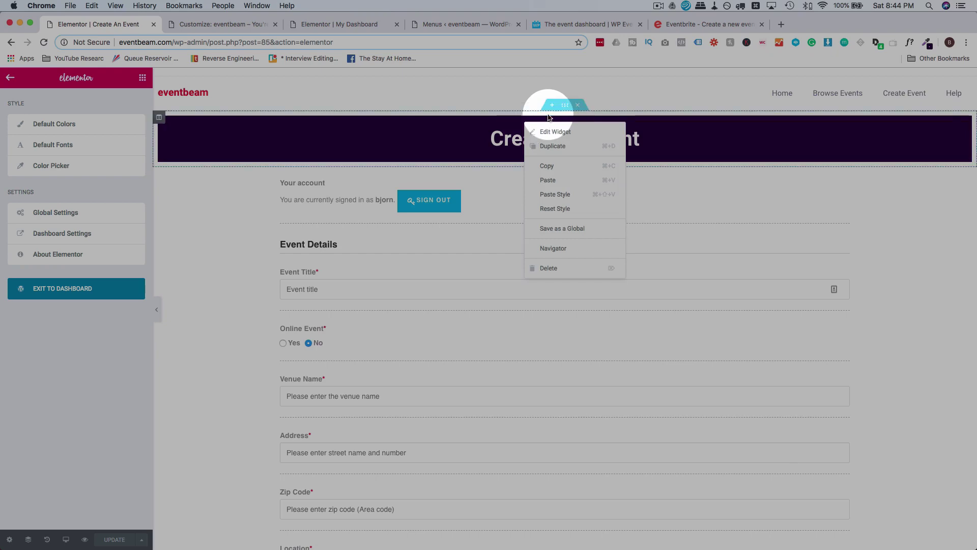
right_click(562, 106)
click(584, 151)
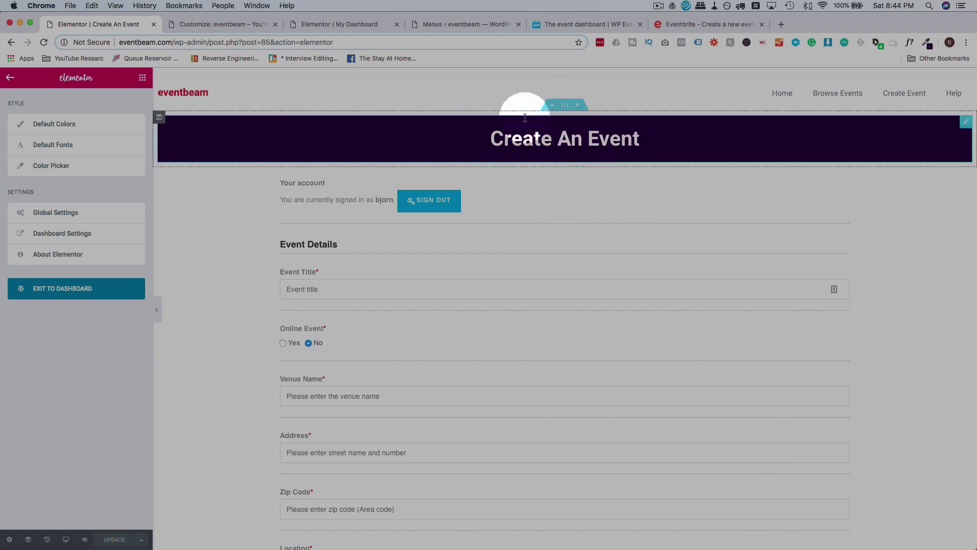
Paste the header above the listings table, retitle it 'My Event Dashboard', and publish.
click(371, 27)
right_click(515, 200)
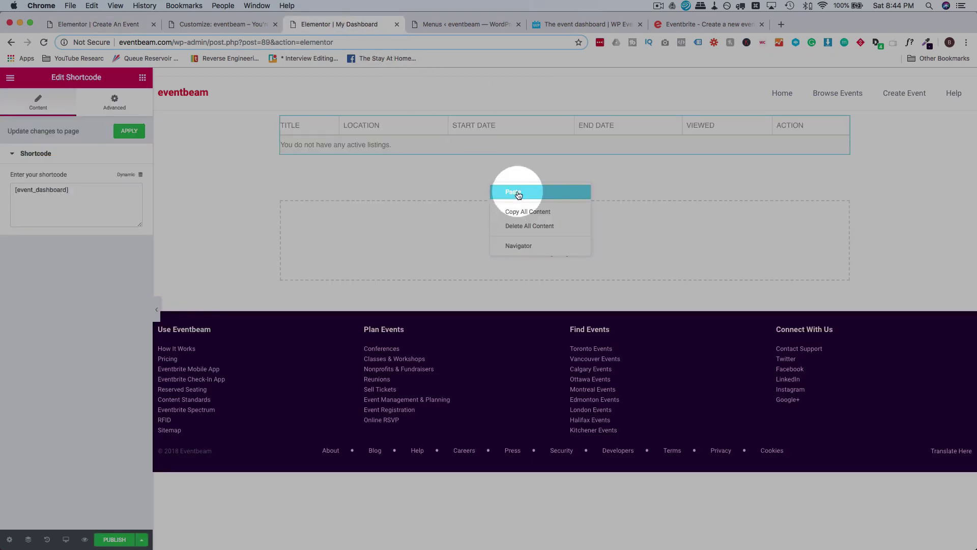
click(518, 193)
drag(564, 163, 566, 124)
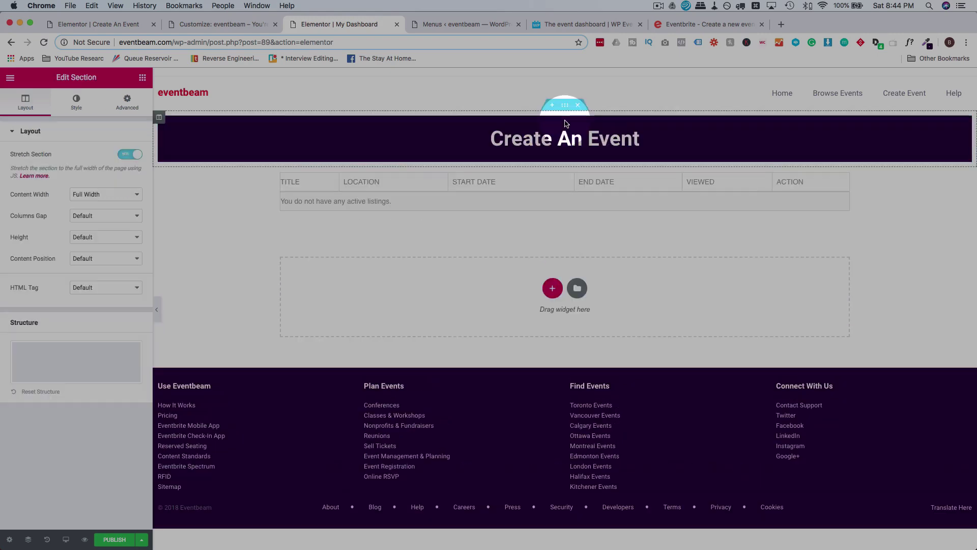
click(553, 136)
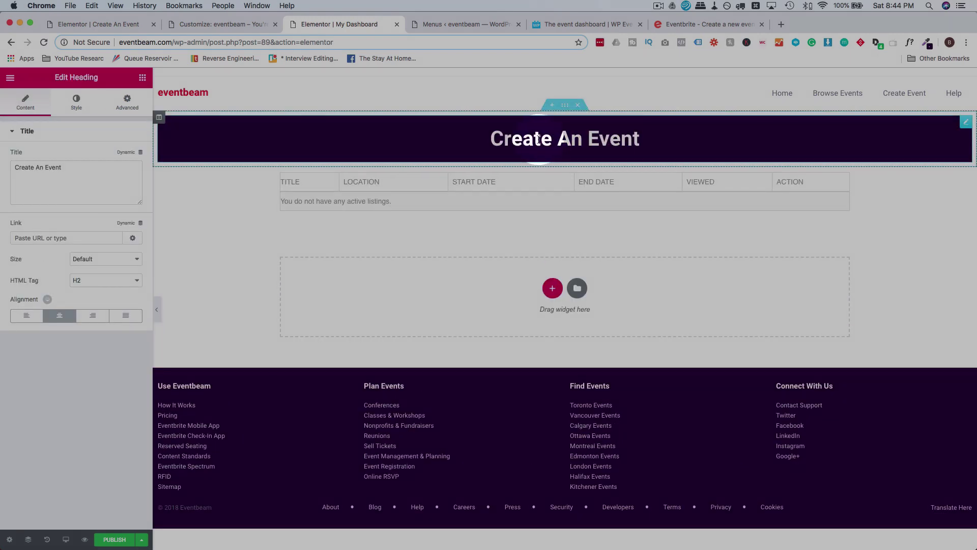
text(My Ev)
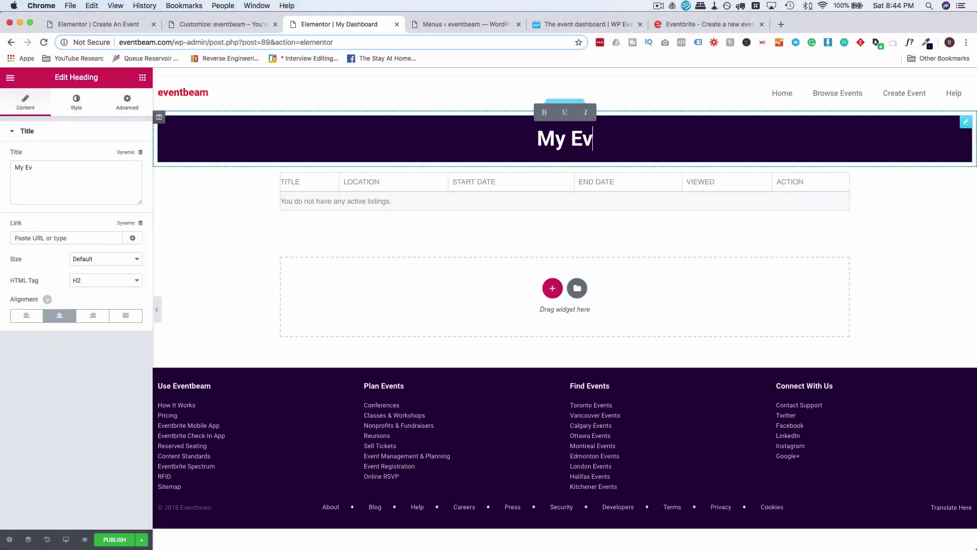
text(ent Dashboard)
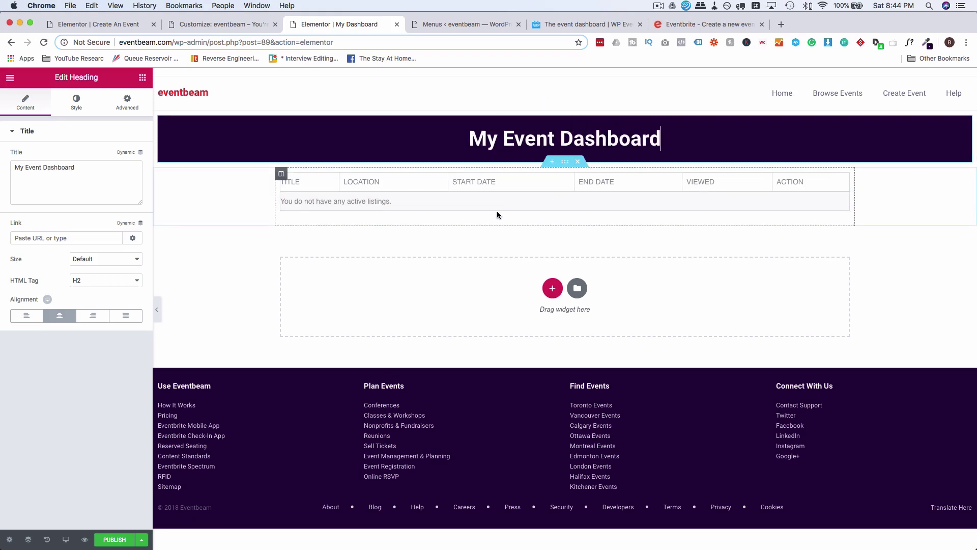
click(116, 540)
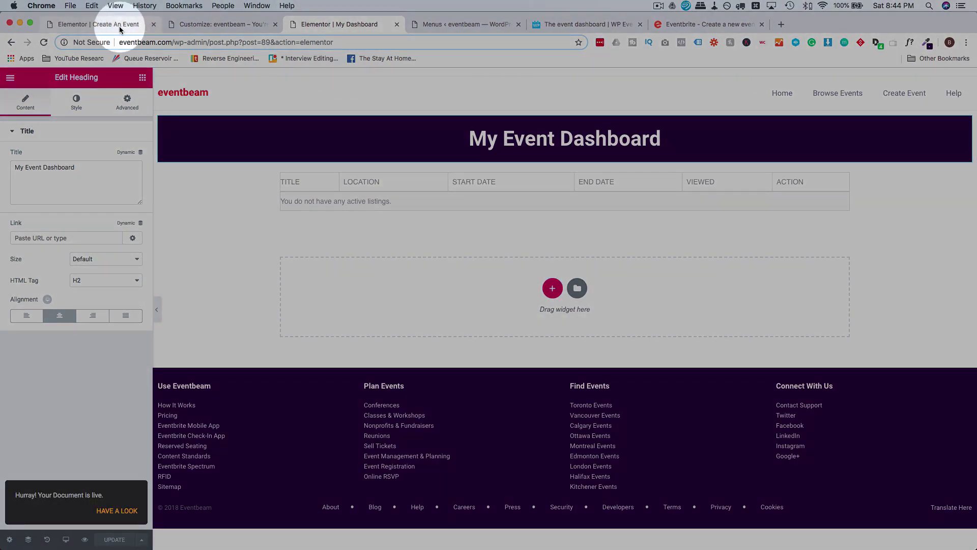
click(11, 78)
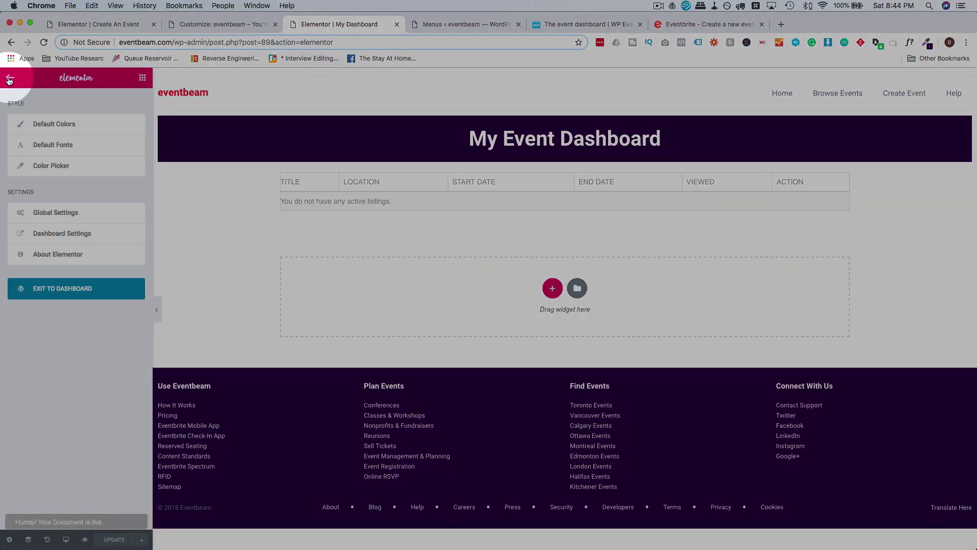
Load the Main Nav menu for editing under Appearance > Menus.
click(47, 293)
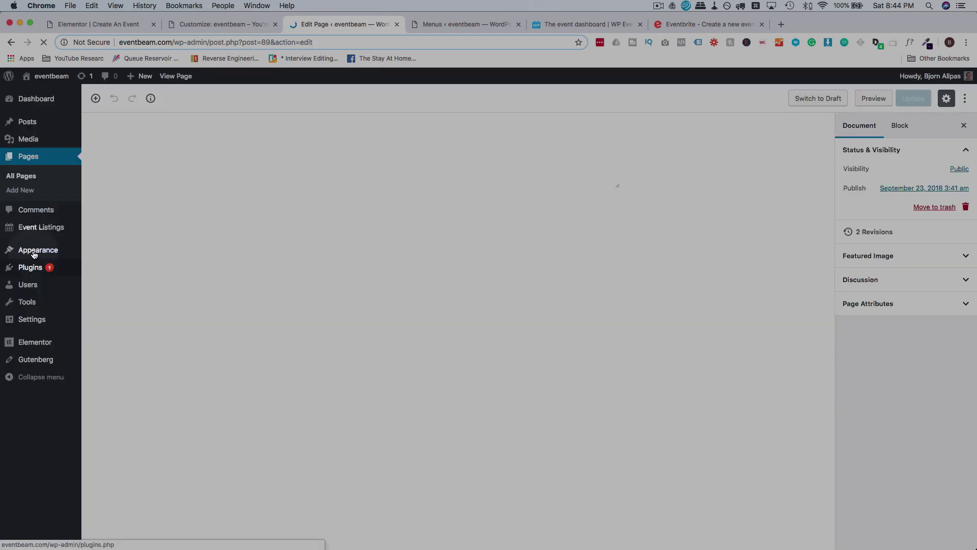
mouse_move(24, 255)
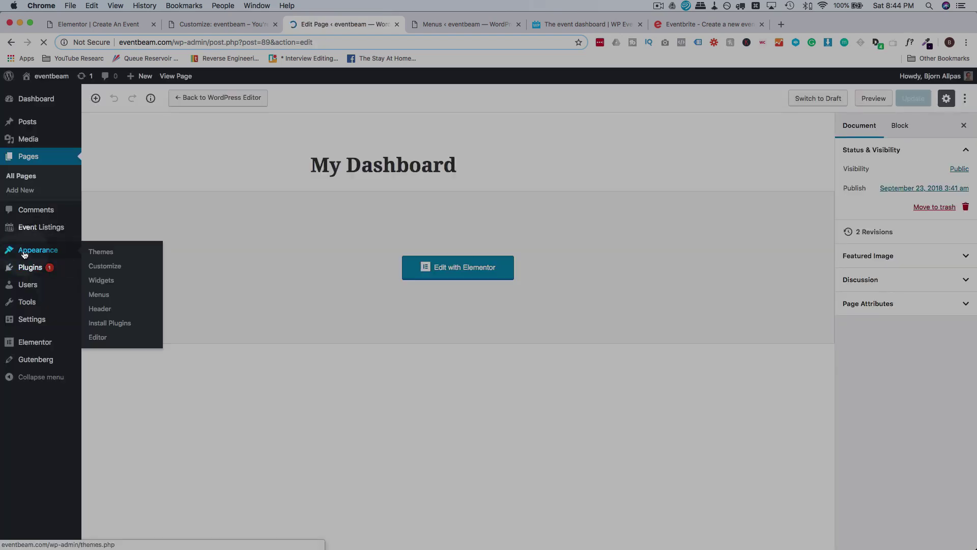
click(100, 297)
click(206, 222)
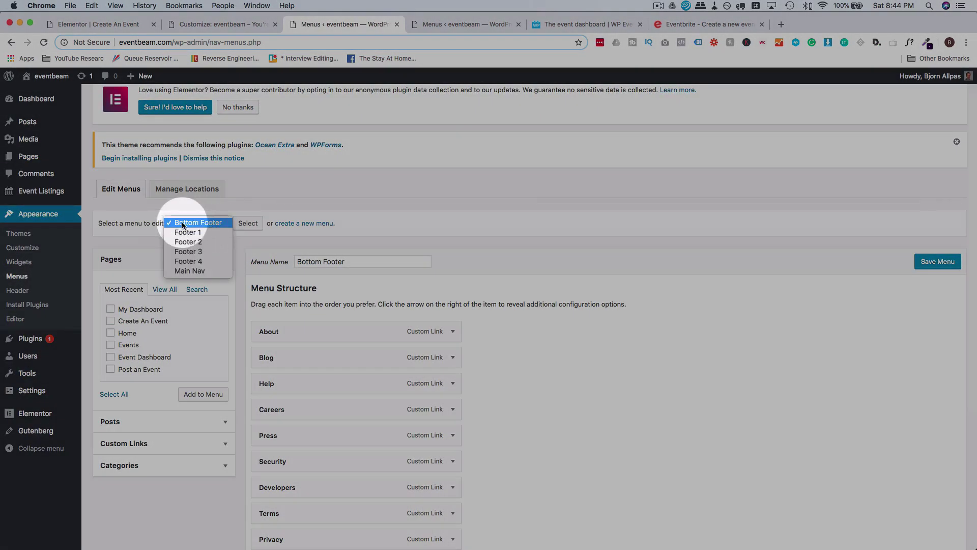
click(189, 271)
click(248, 223)
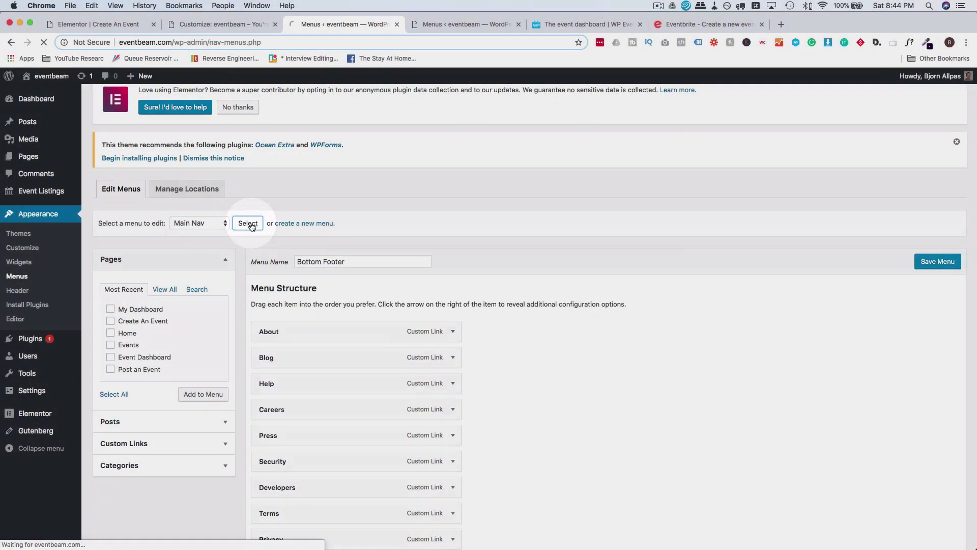
Add the My Dashboard page and remove the Home, Browse Events, Create Event and Help custom links.
scroll(236, 302, down, 3)
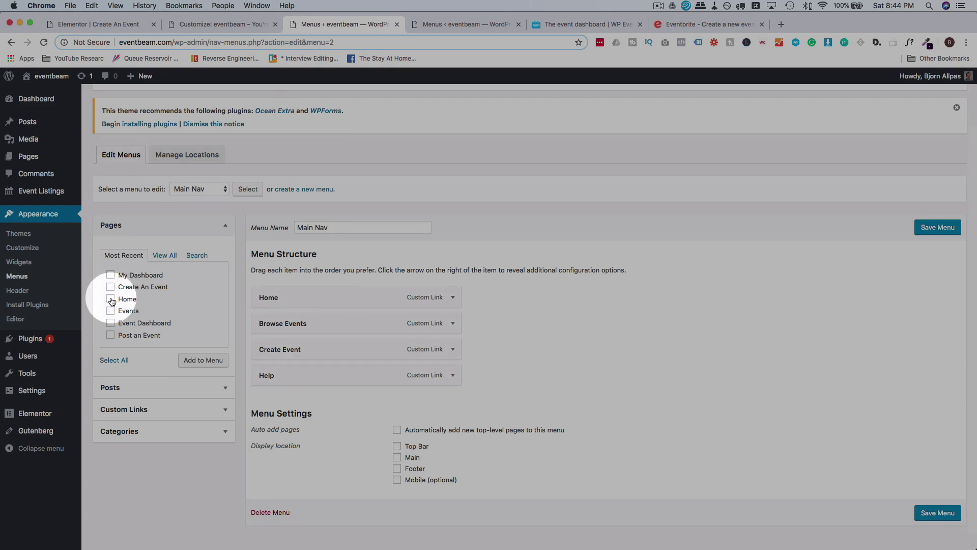
click(110, 276)
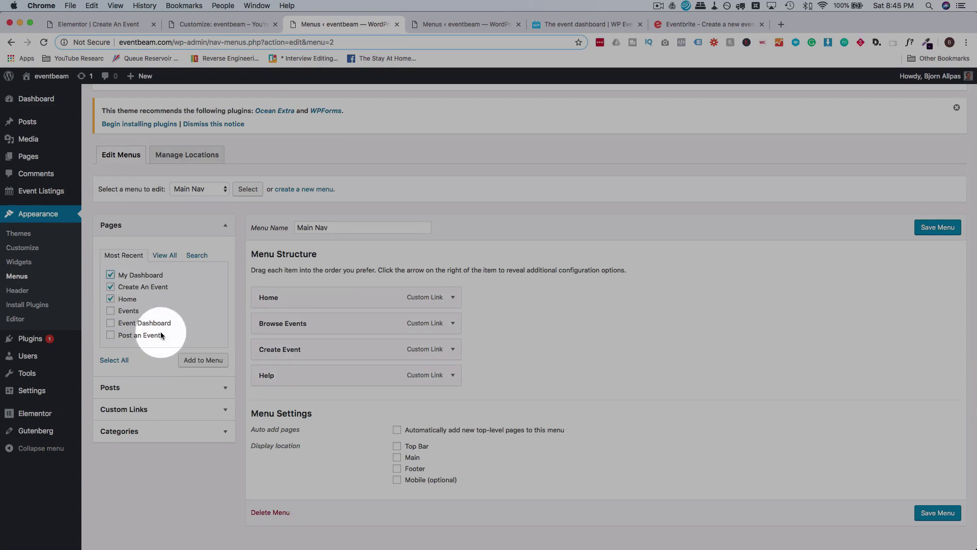
click(189, 362)
click(452, 298)
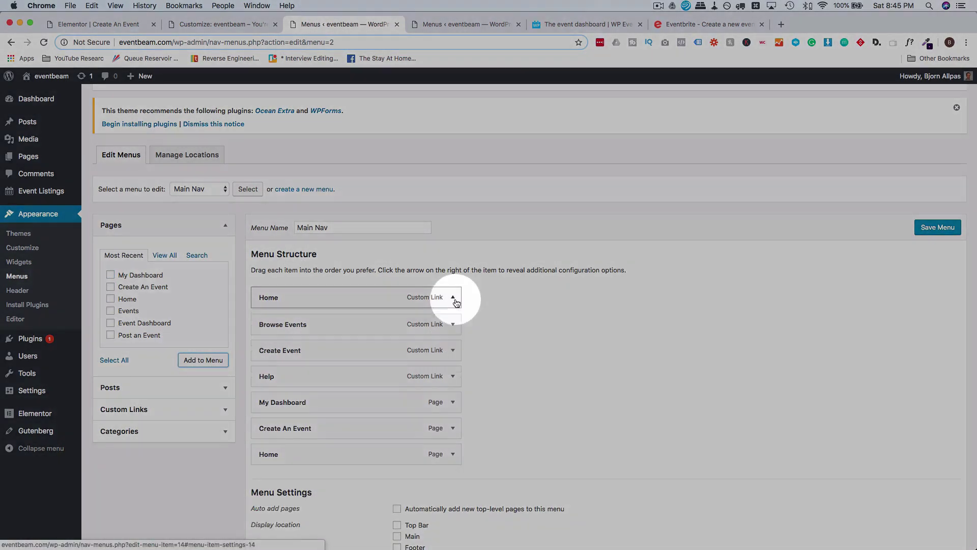
click(270, 475)
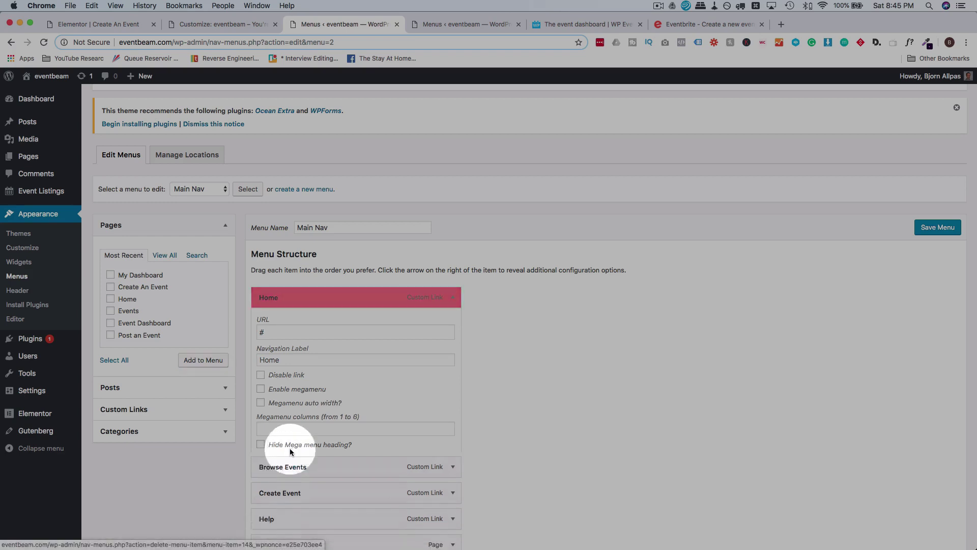
click(453, 297)
click(270, 478)
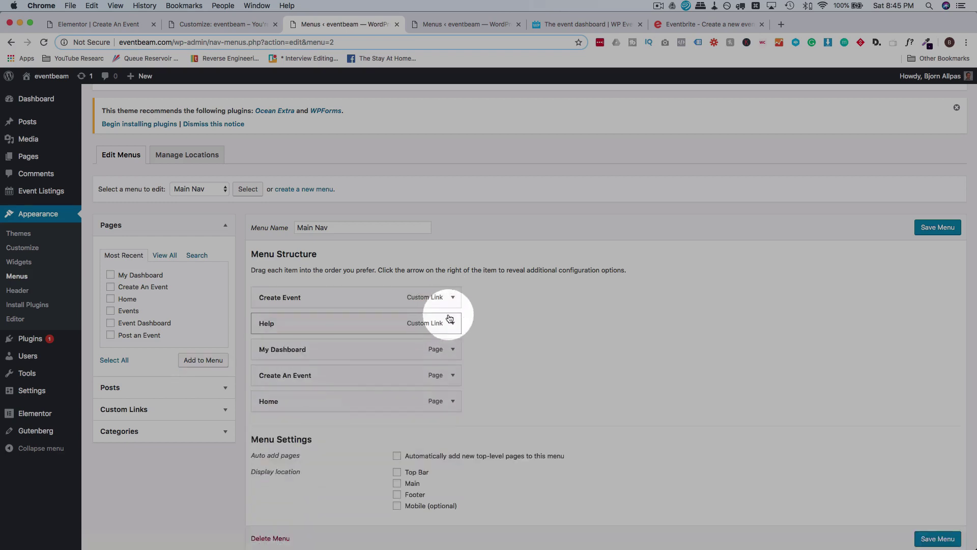
click(452, 297)
click(269, 478)
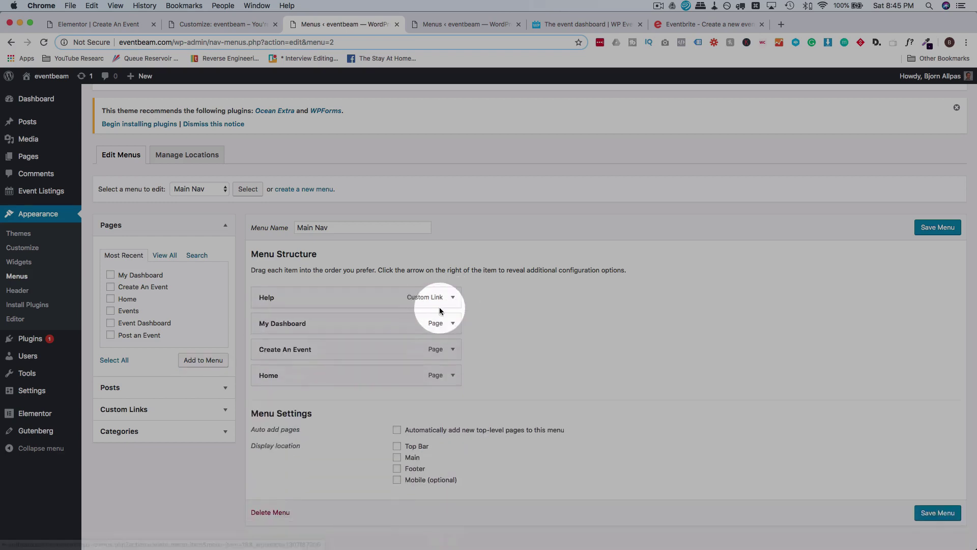
click(452, 297)
click(270, 478)
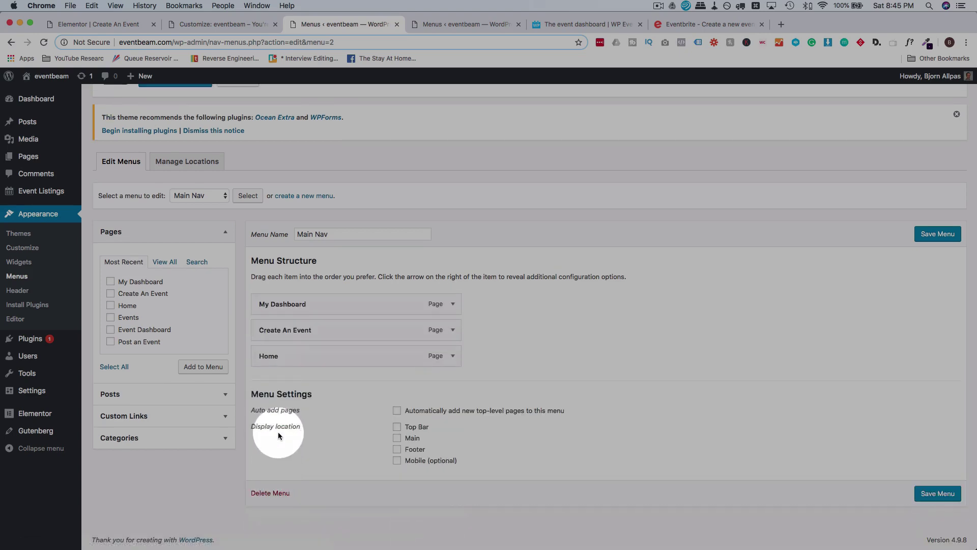
Order the items Home, Create An Event, My Dashboard, relabel it 'My Event Dashboard', and save.
drag(267, 354, 261, 316)
drag(264, 382, 259, 352)
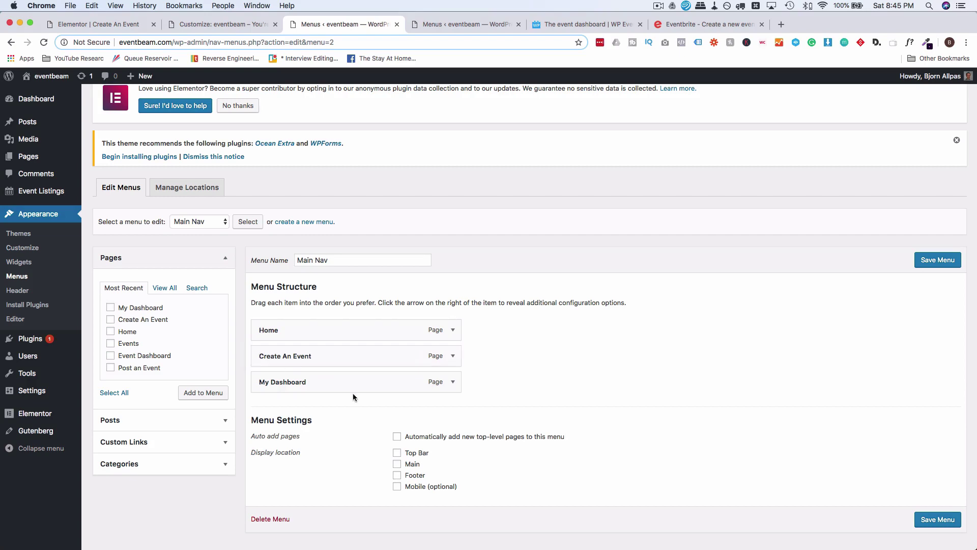
click(452, 381)
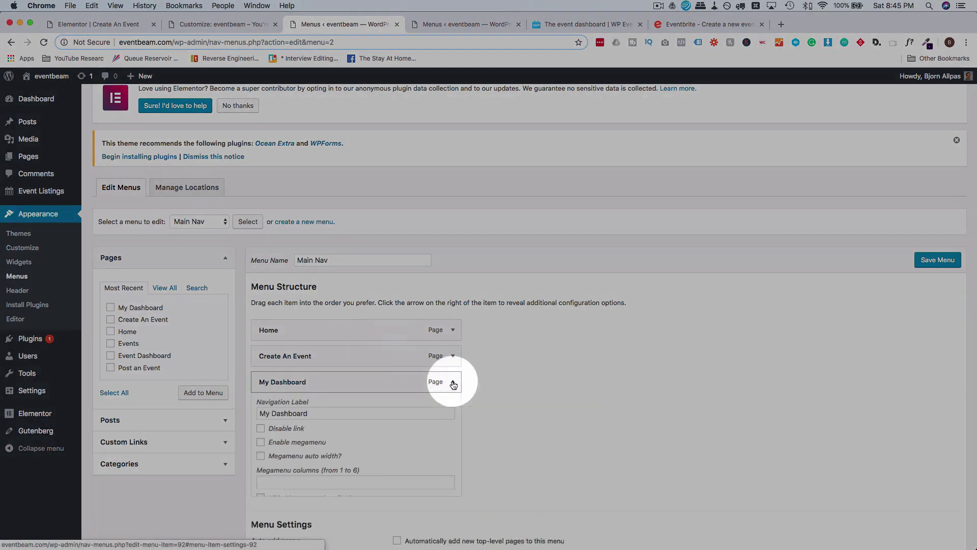
click(271, 415)
text(Event)
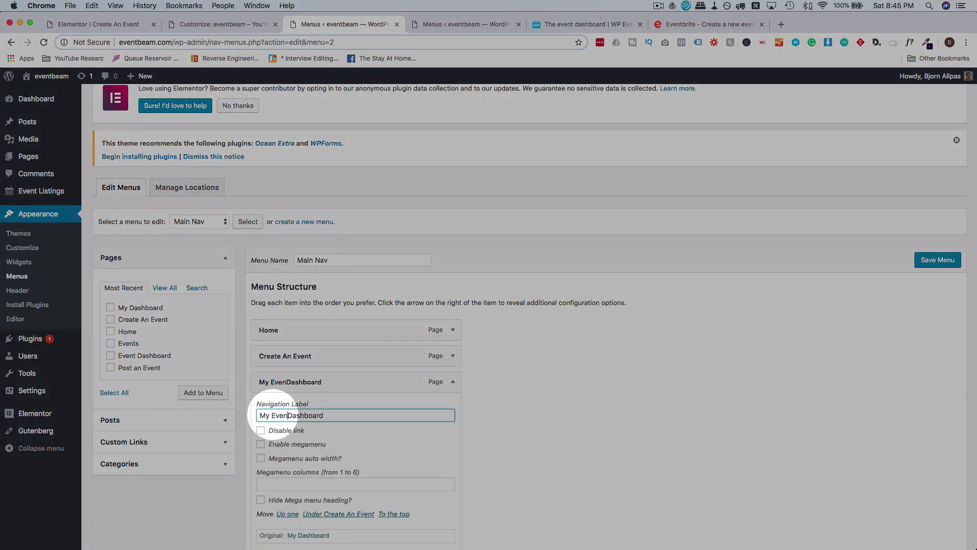
click(938, 259)
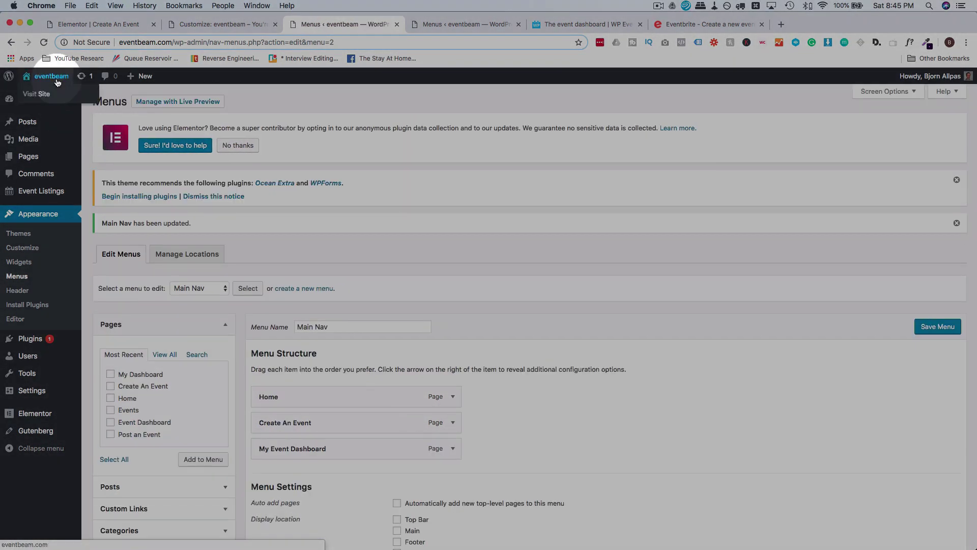
Under Settings > Reading, choose a static homepage set to Home and save.
mouse_move(73, 351)
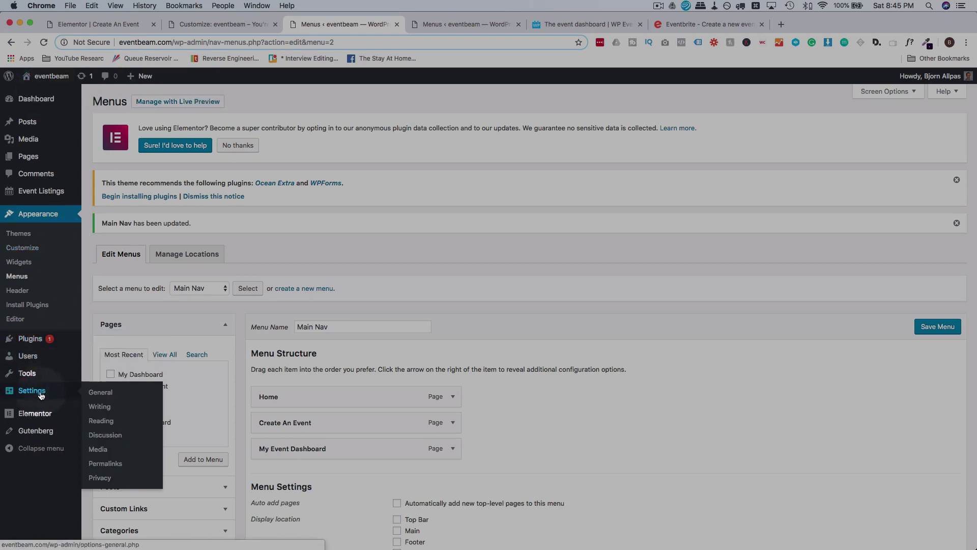
click(107, 421)
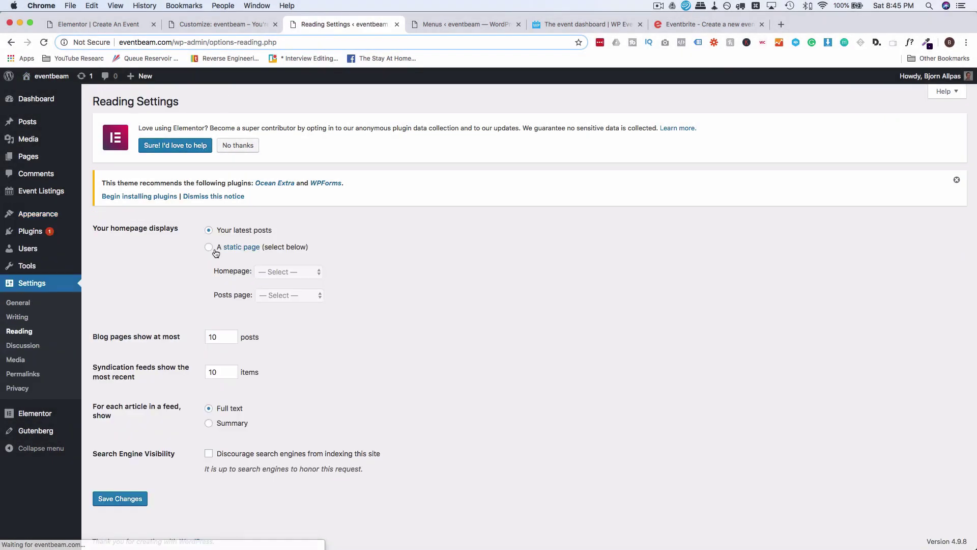
click(209, 247)
click(282, 271)
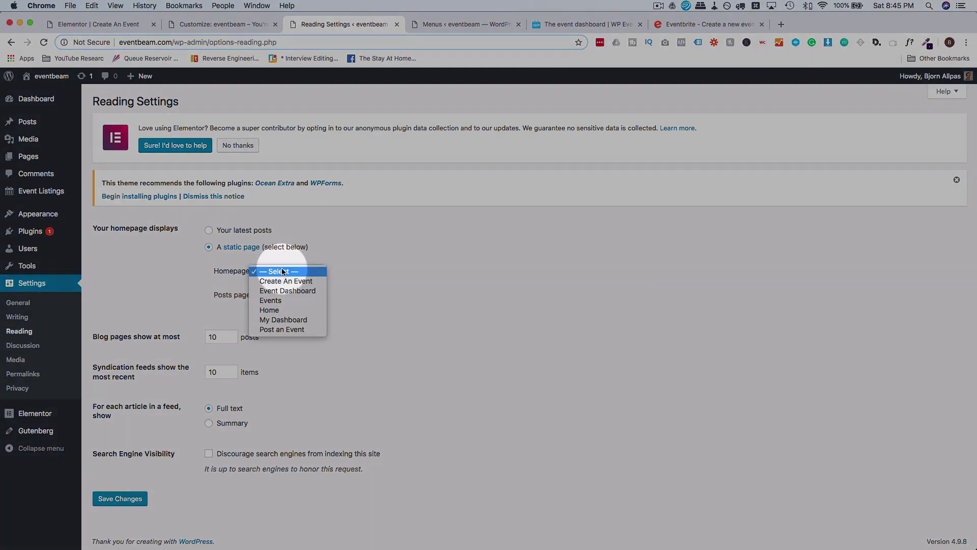
click(279, 311)
click(128, 503)
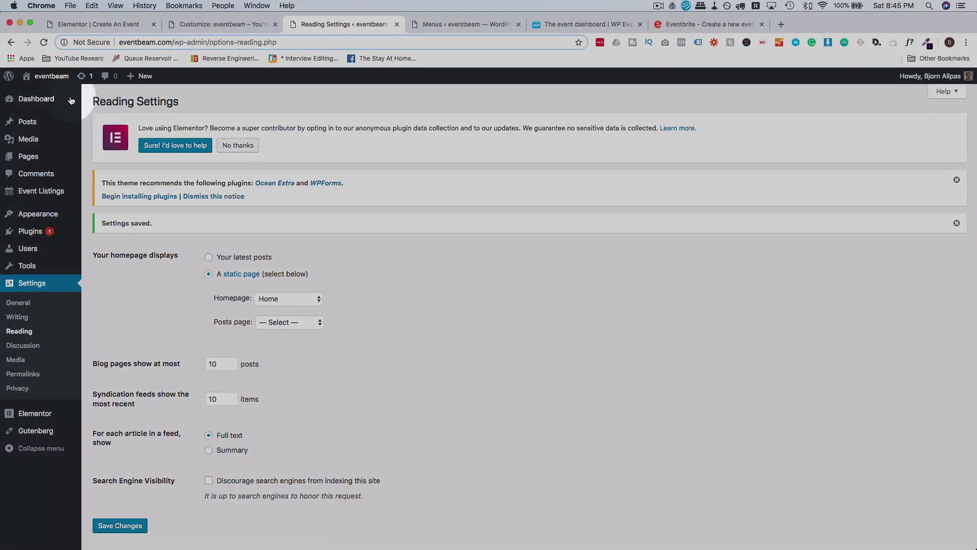
Visit the live site's Create An Event form and event dashboard pages.
mouse_move(45, 76)
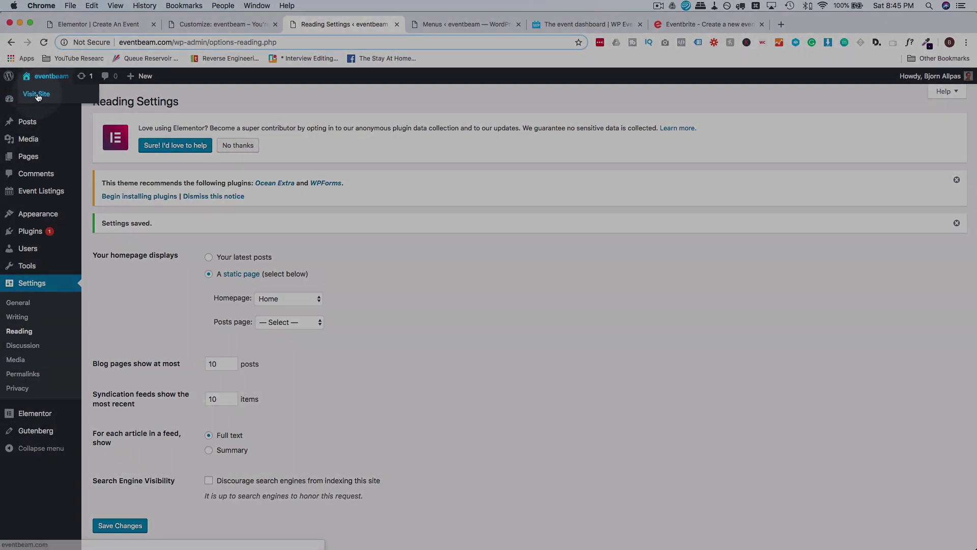
click(36, 94)
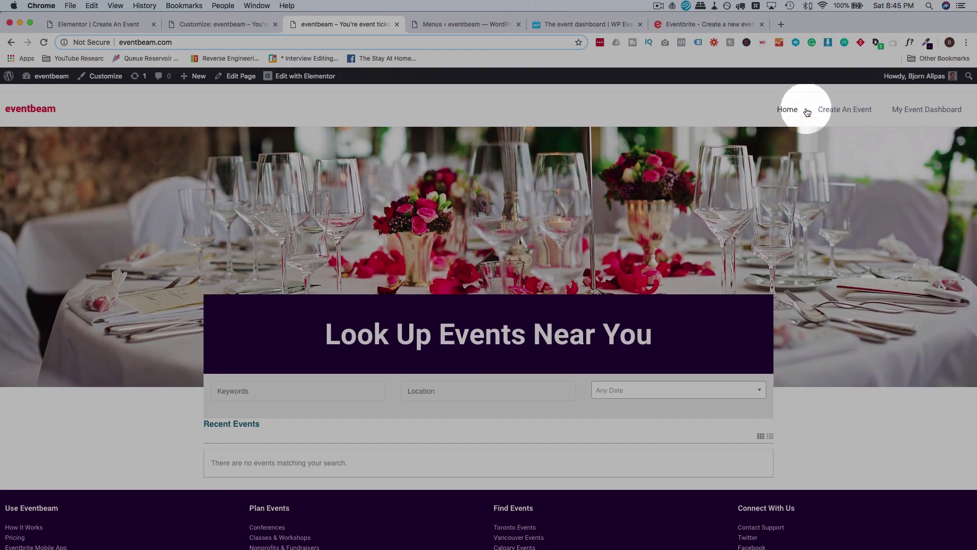
click(841, 109)
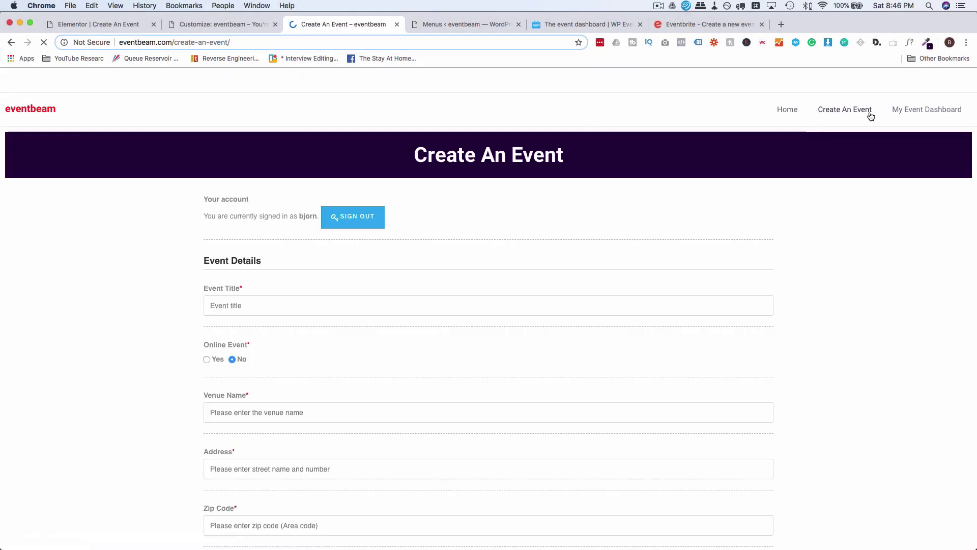
scroll(378, 233, down, 10)
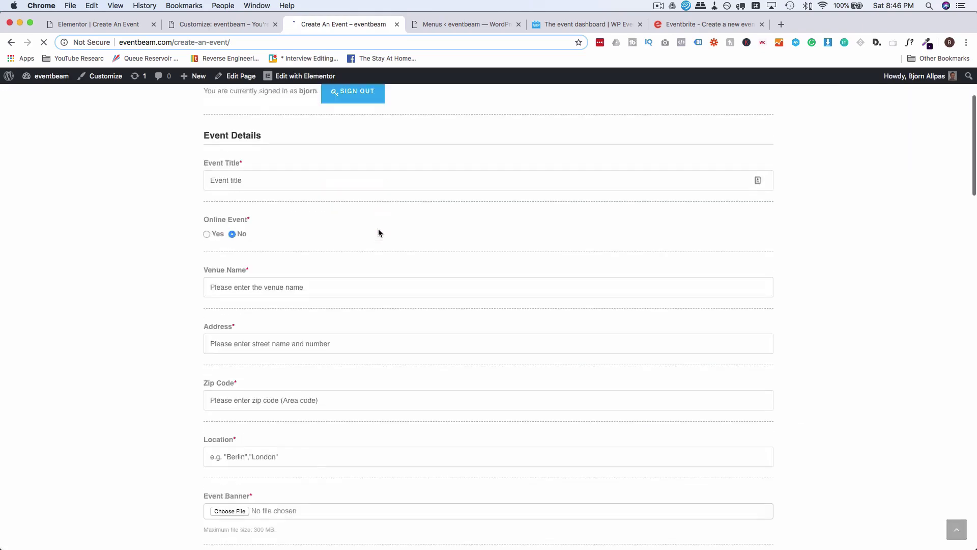
scroll(378, 233, down, 15)
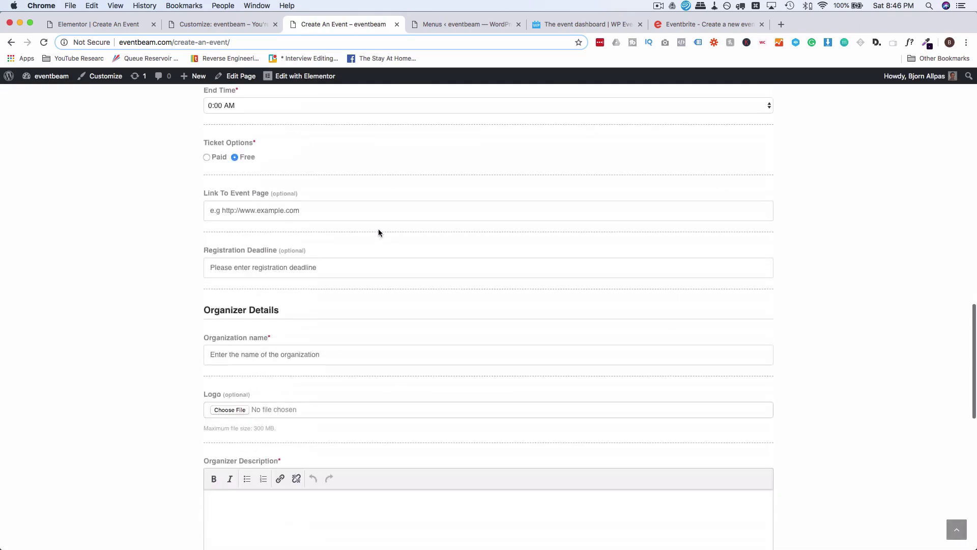
scroll(378, 233, up, 20)
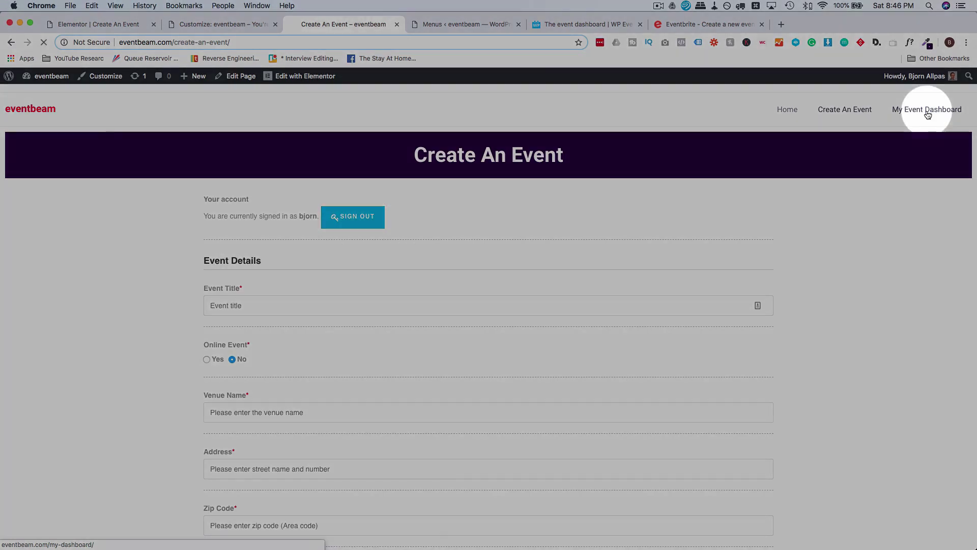
click(926, 111)
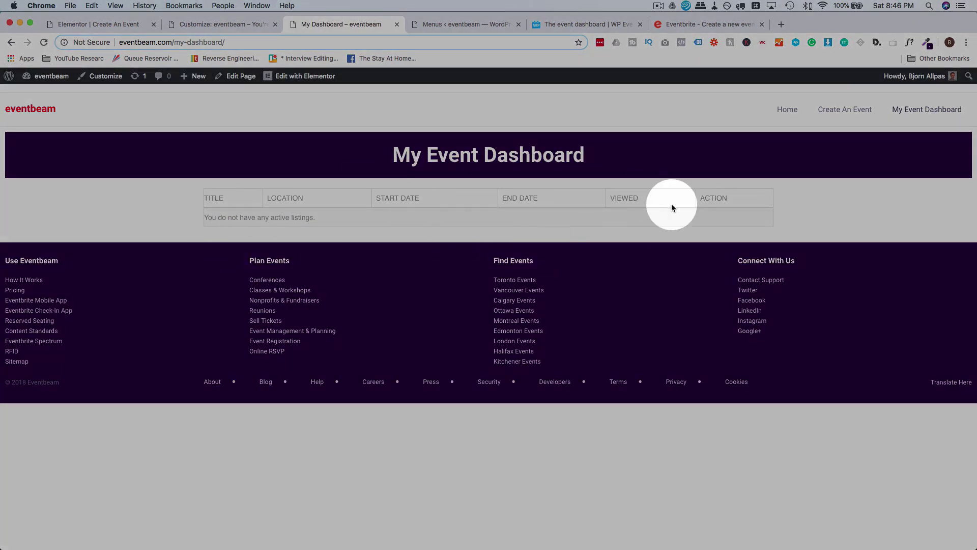
click(840, 114)
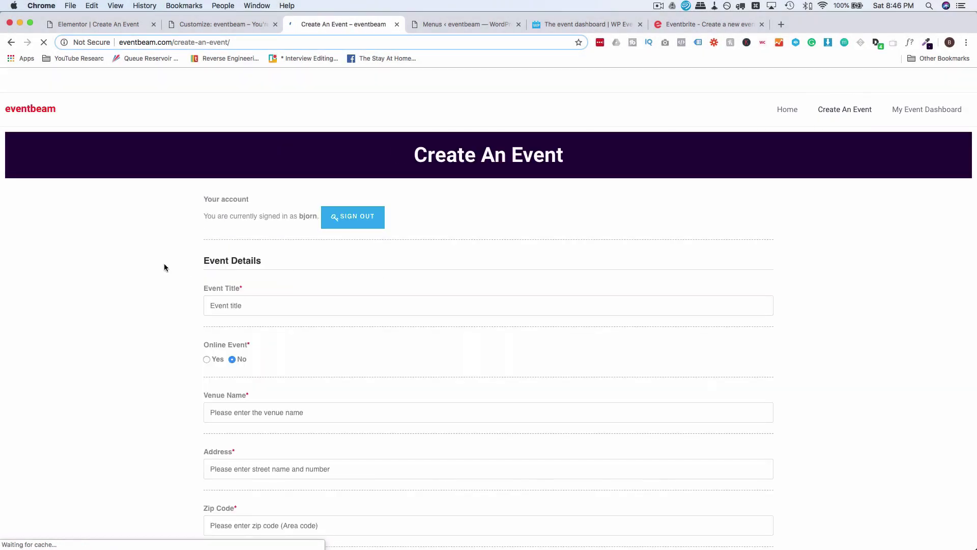
Toggle Ticket Options between Free and Paid, ending on Paid to show Ticket Price.
scroll(164, 264, down, 6)
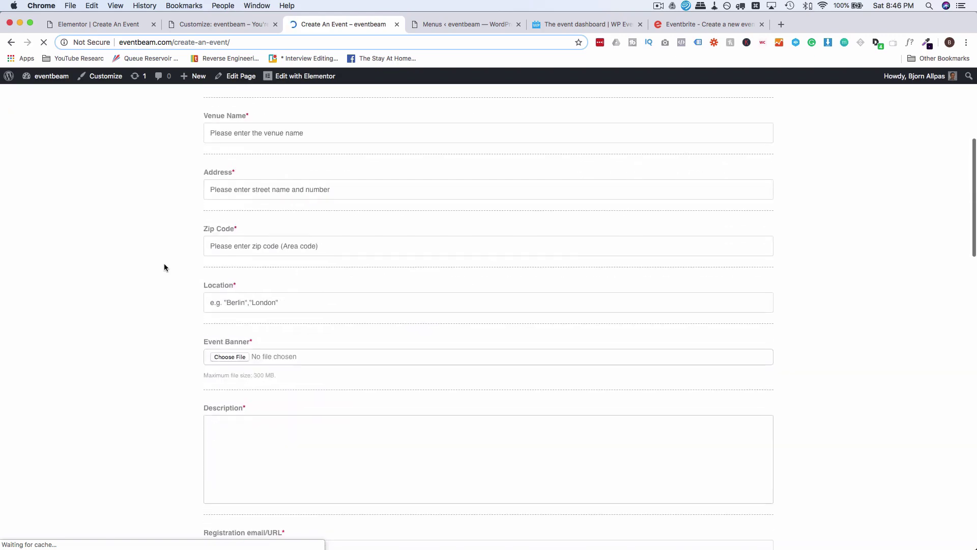
scroll(164, 263, down, 12)
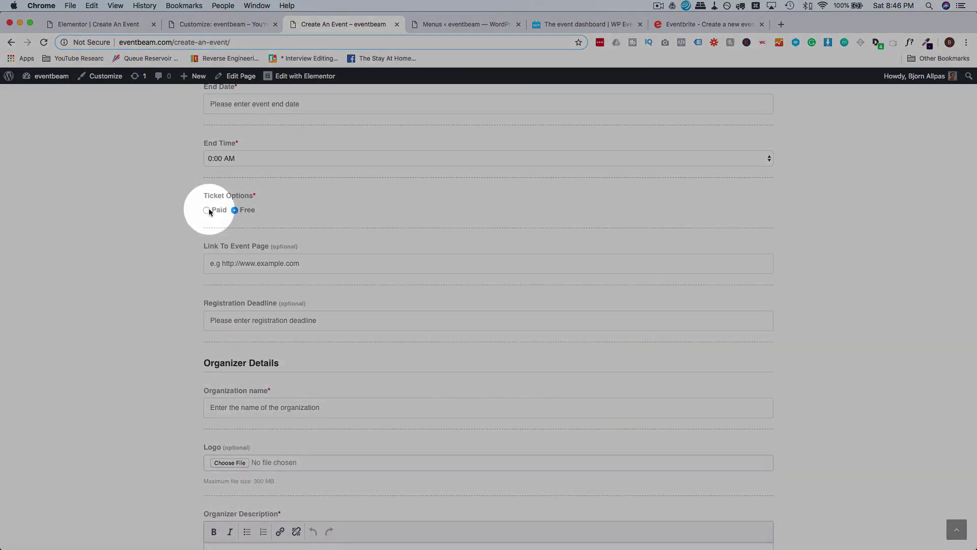
click(208, 211)
click(234, 212)
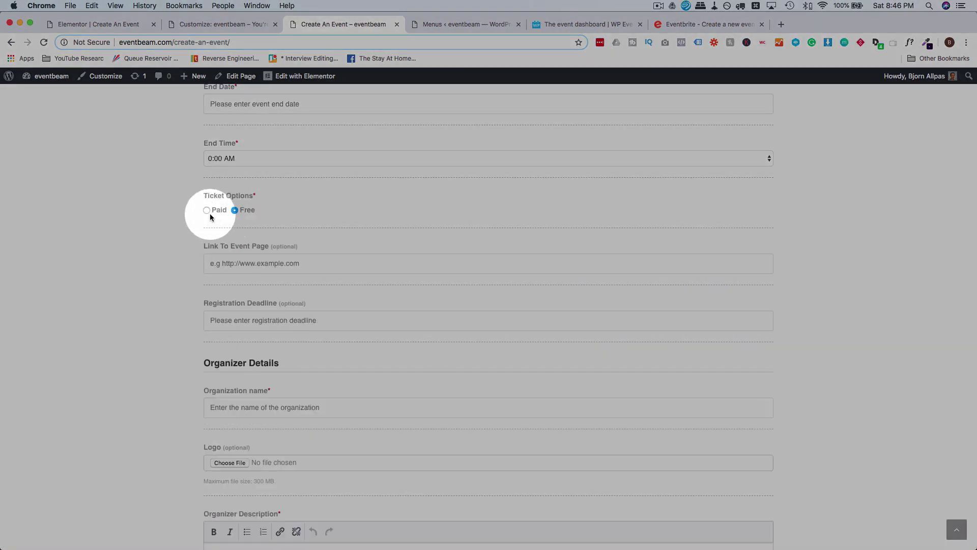
click(210, 213)
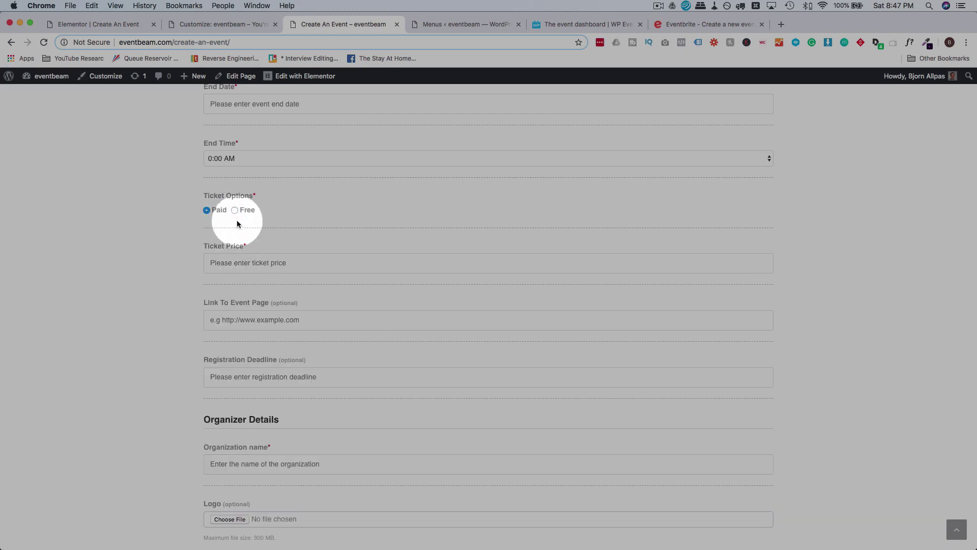
click(234, 210)
click(206, 210)
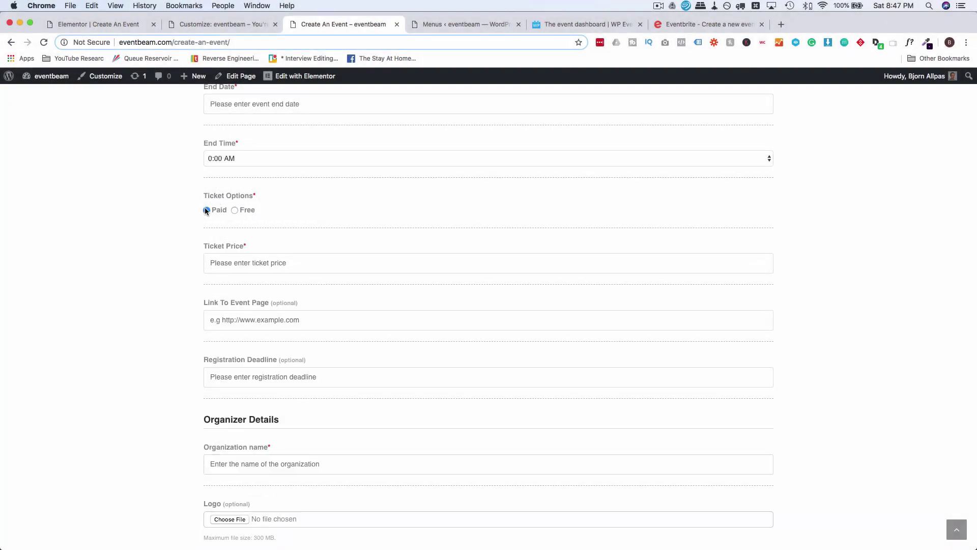
click(234, 210)
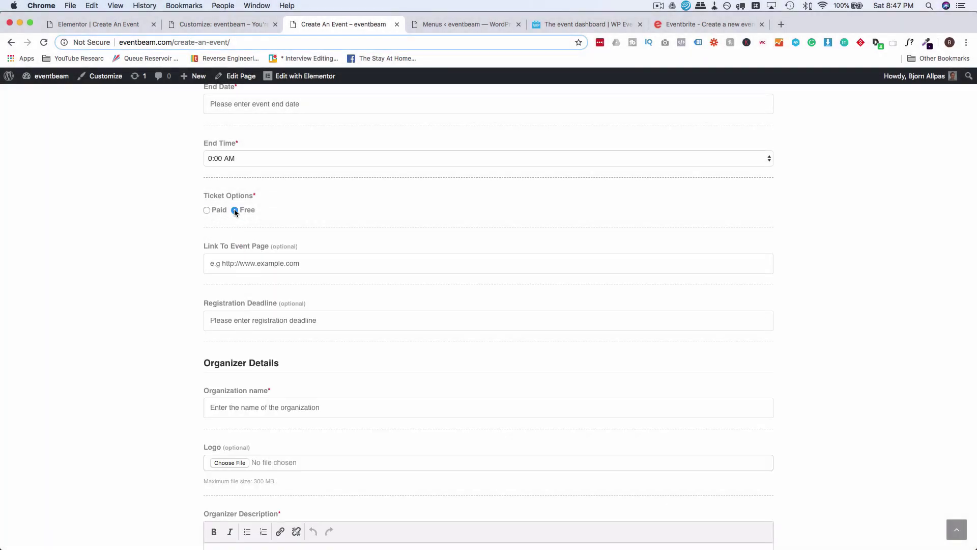
click(206, 210)
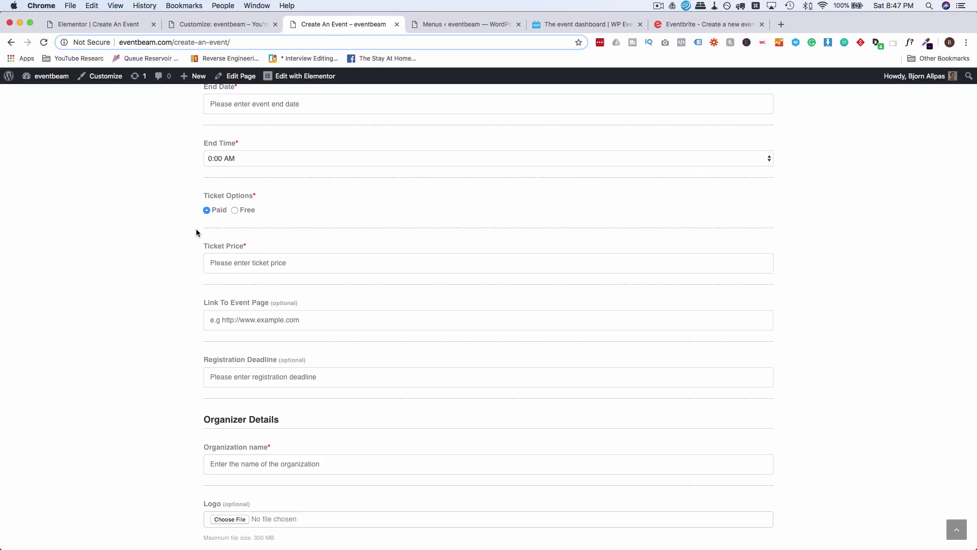
click(569, 24)
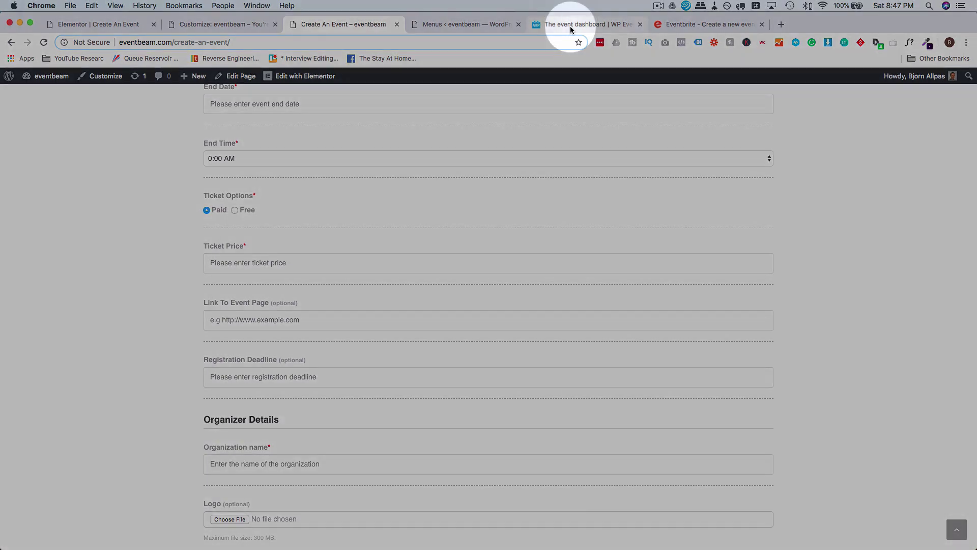
Browse the WP Event Manager add-ons, viewing Sell Tickets and Attendee Information, then return to Elementor.
click(523, 91)
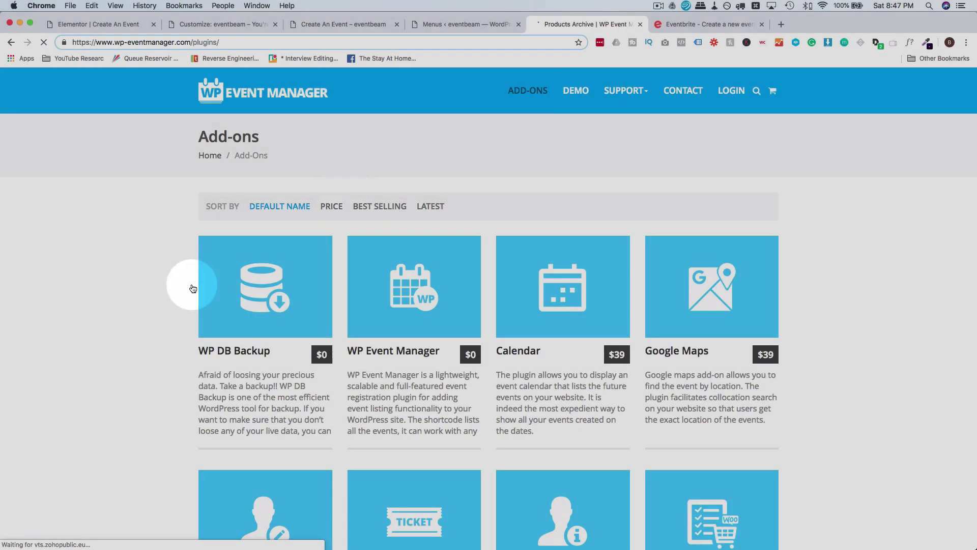
scroll(173, 295, down, 6)
scroll(193, 308, down, 1)
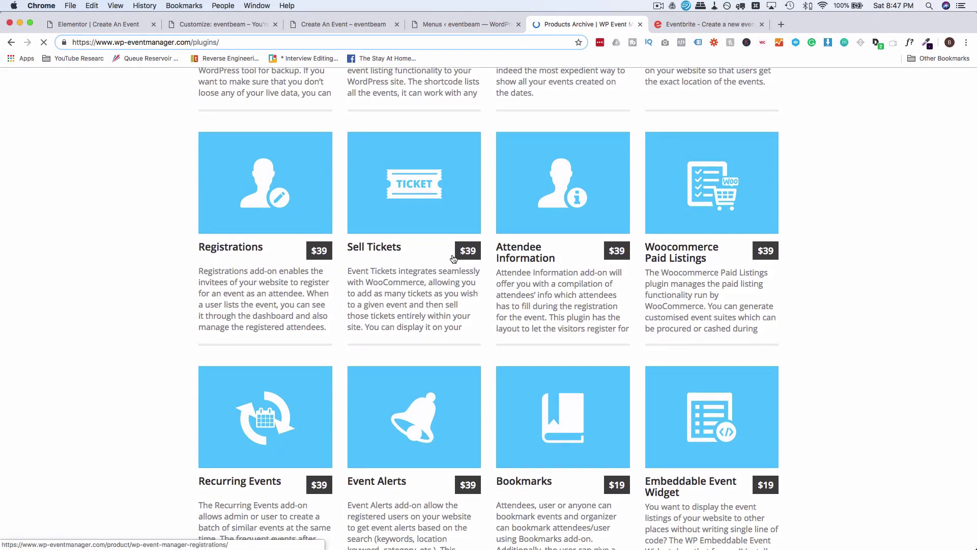
click(382, 247)
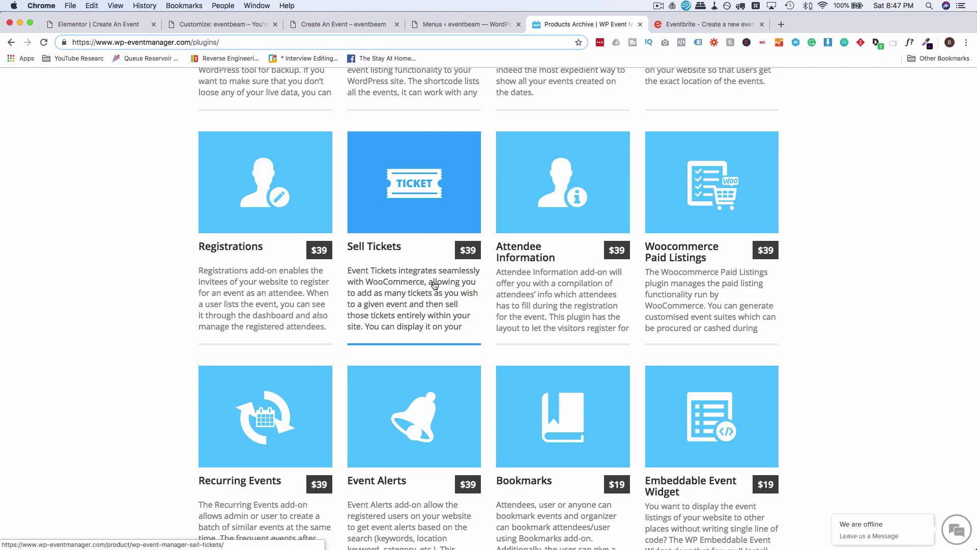
scroll(356, 285, up, 5)
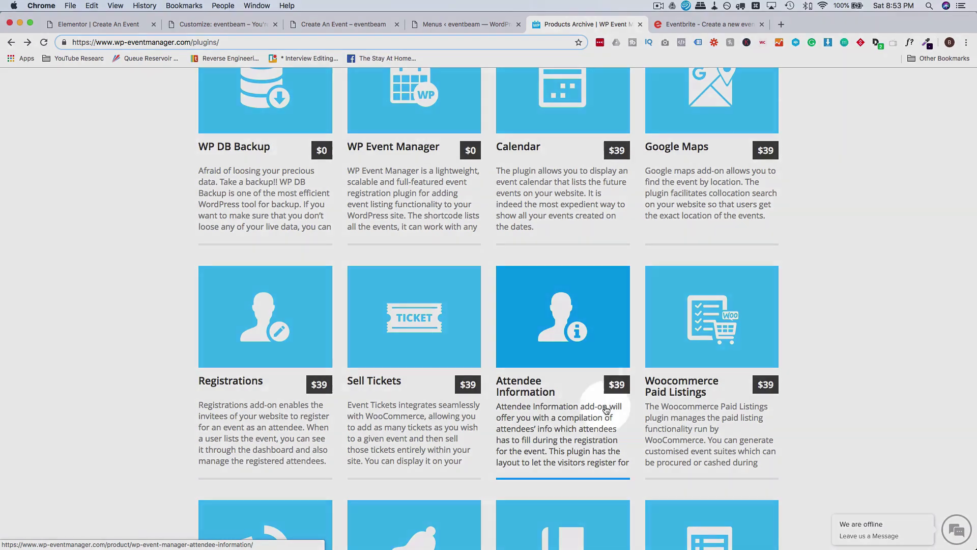
click(569, 396)
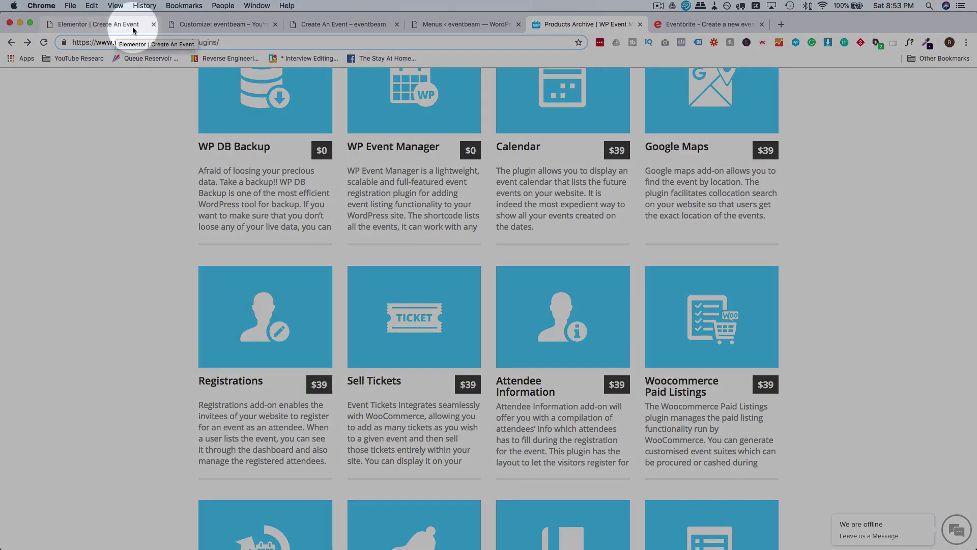
click(133, 29)
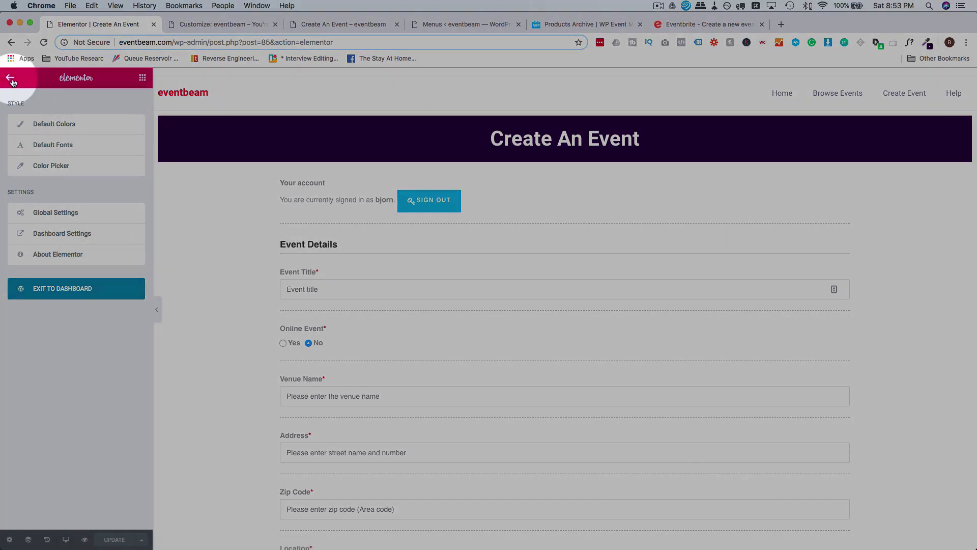
Leave Elementor, then upload, install and activate the Attendee Information plugin zip.
click(10, 78)
click(11, 80)
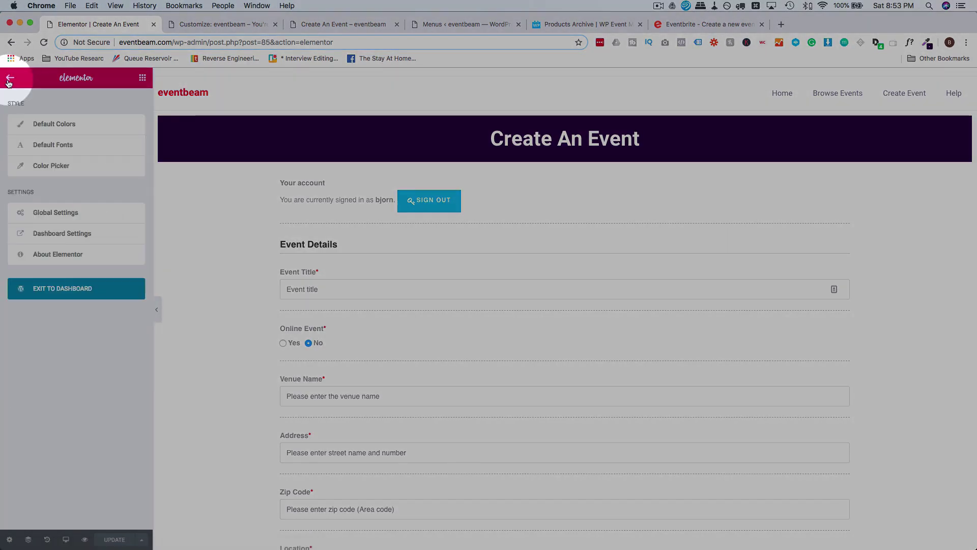
click(48, 289)
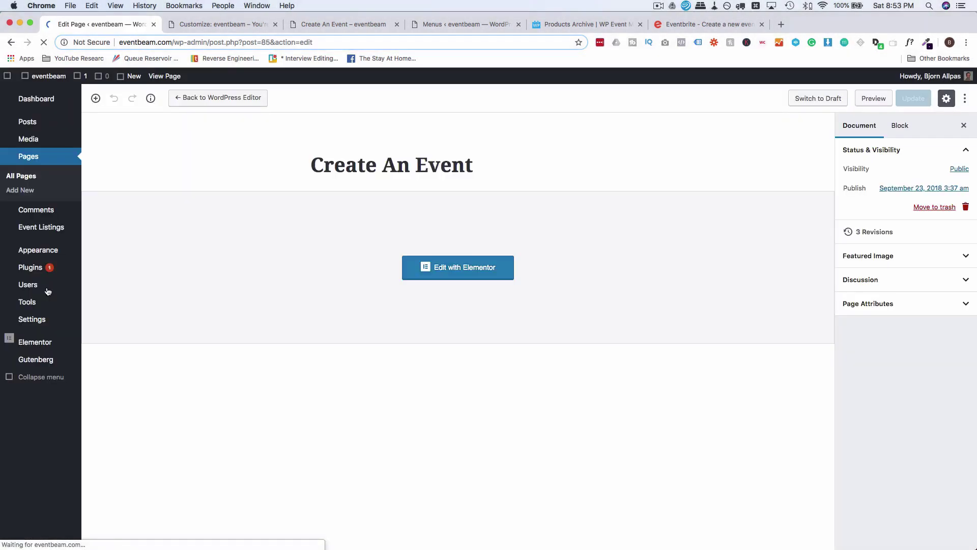
mouse_move(27, 269)
click(102, 283)
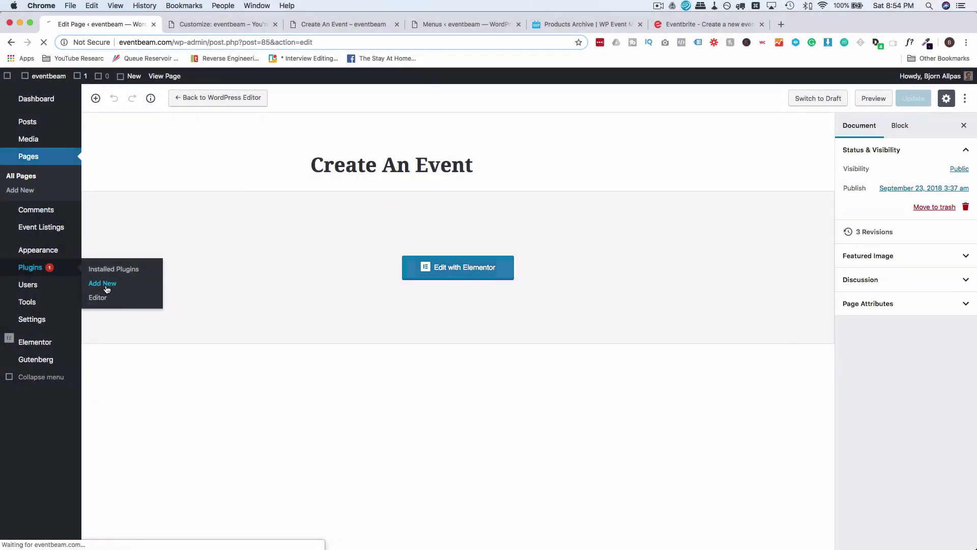
click(193, 102)
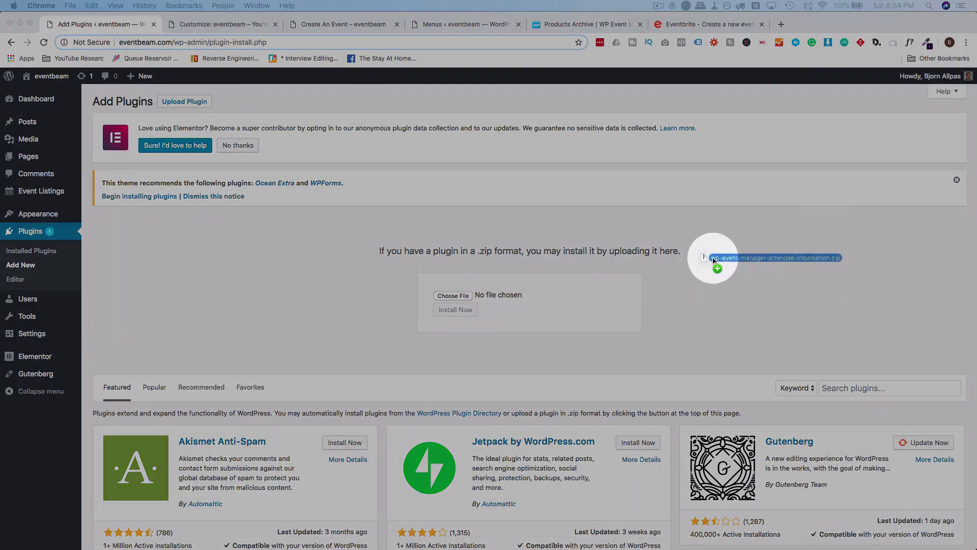
drag(713, 260, 497, 301)
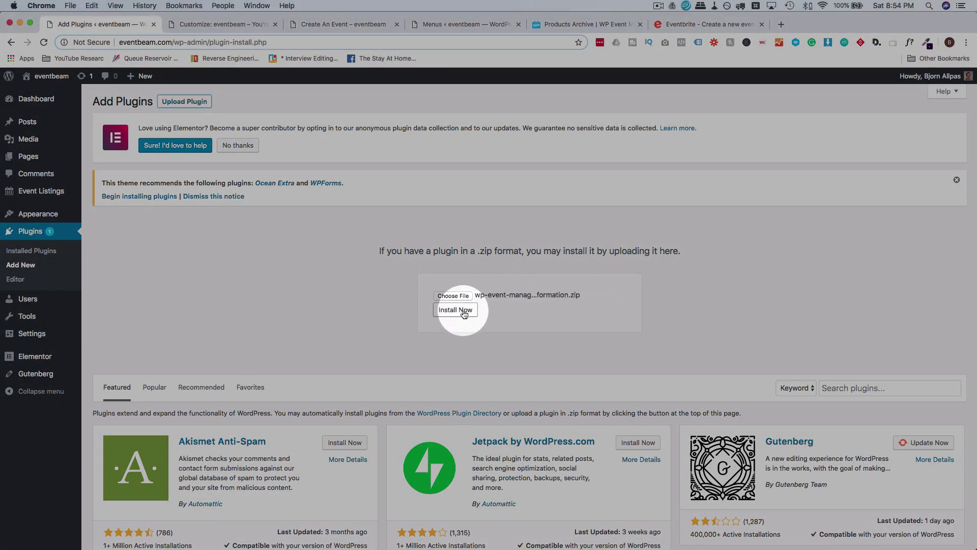
click(458, 311)
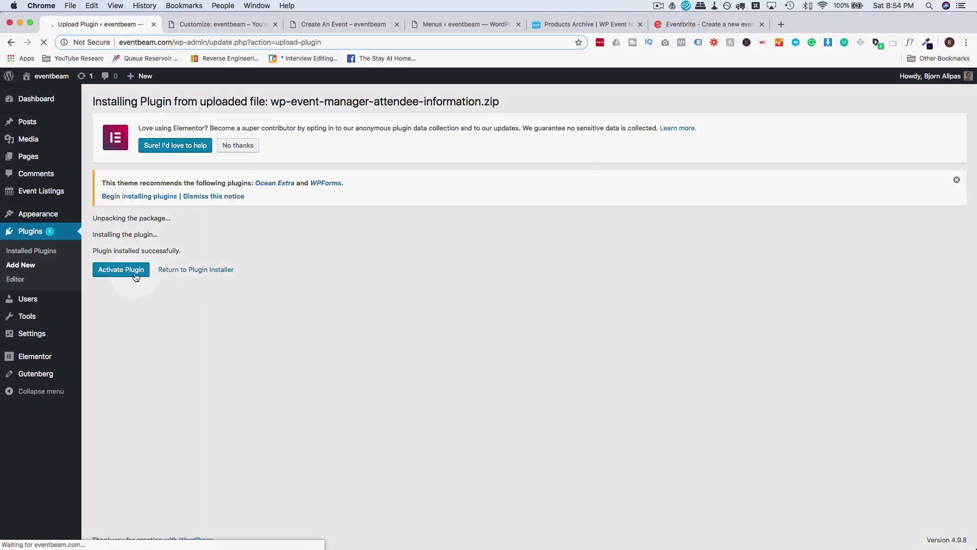
click(129, 275)
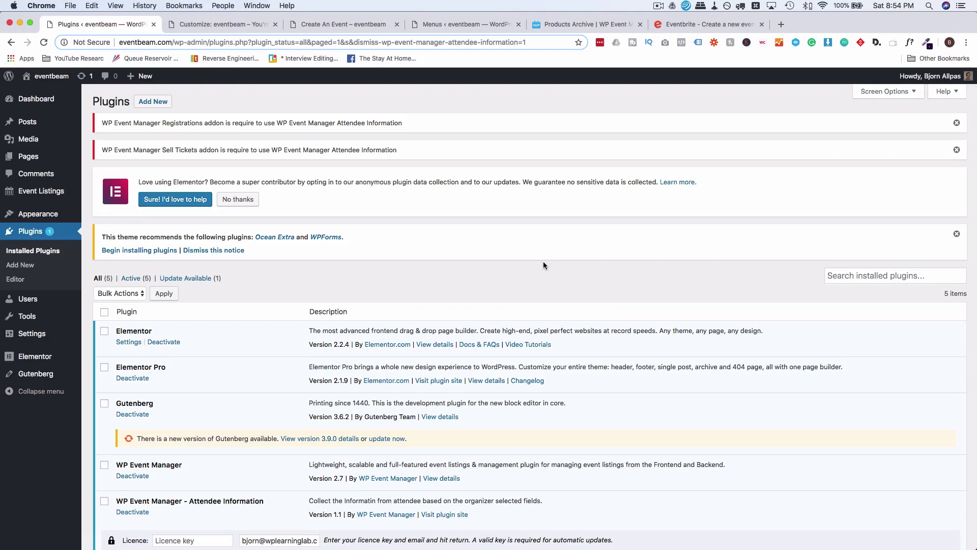
Dismiss the Elementor and theme notices, install the Google Maps and Sell Tickets add-ons, and activate them.
click(243, 206)
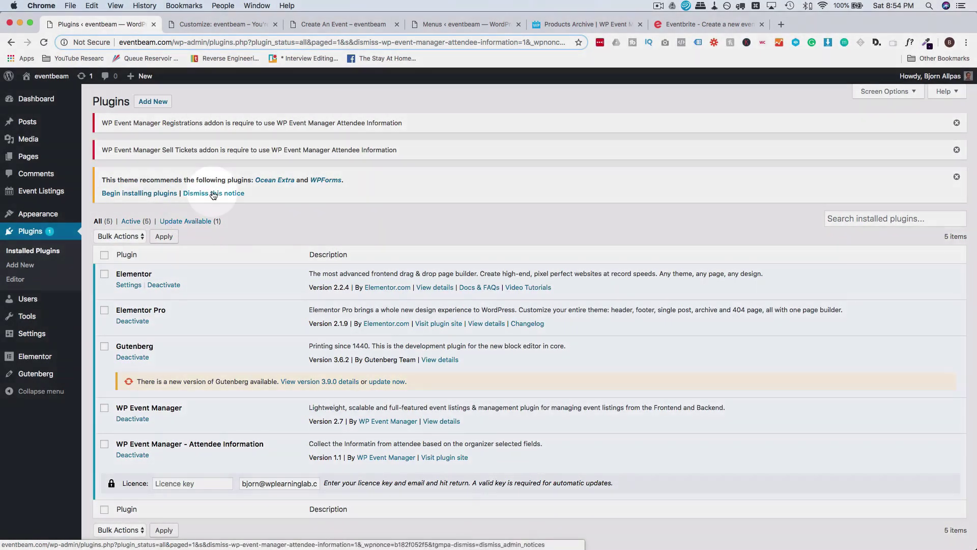
click(212, 194)
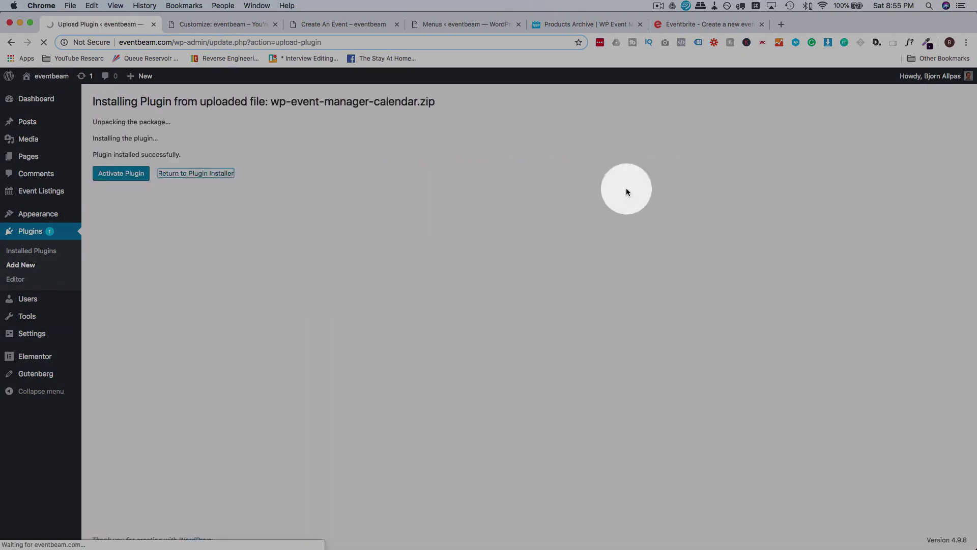
click(464, 211)
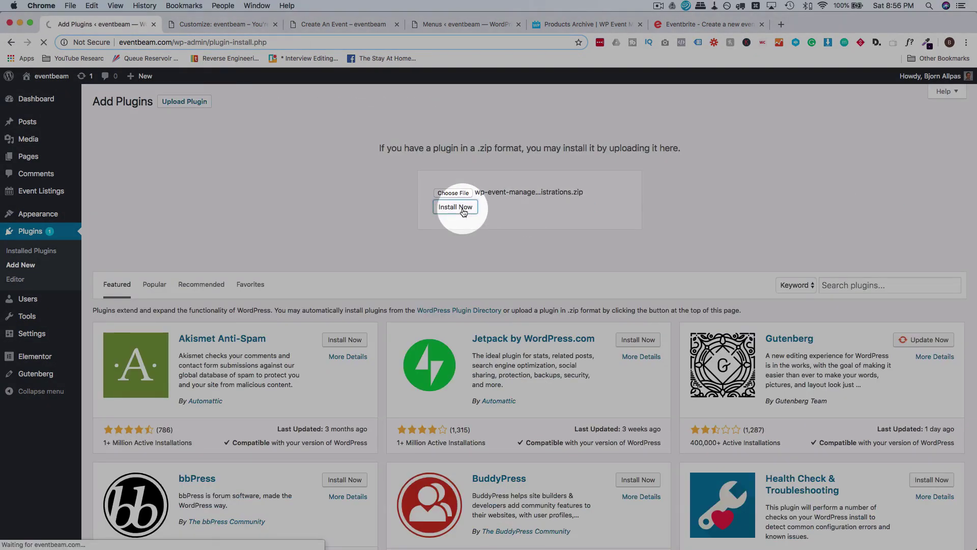
click(460, 210)
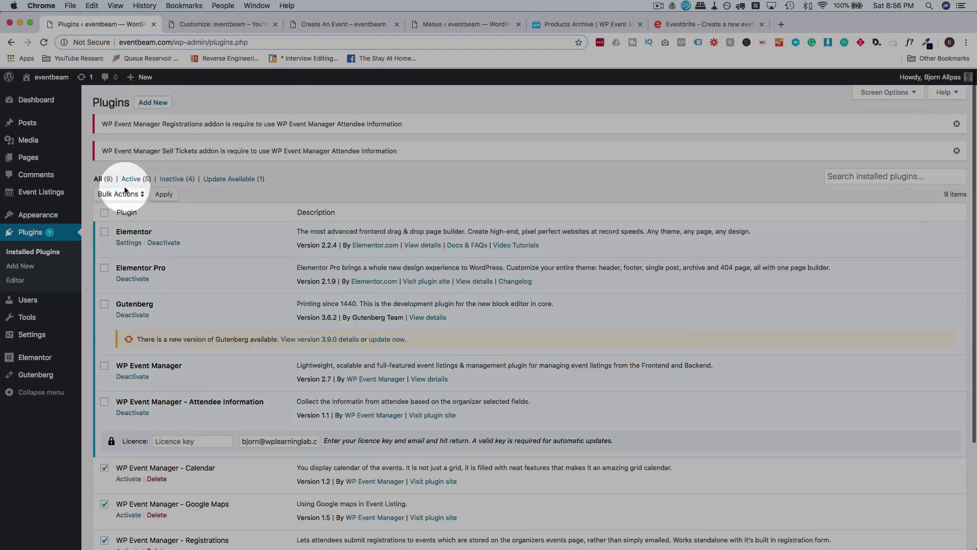
click(164, 195)
Hide the licence key notices and go to Add New plugin.
click(938, 150)
click(939, 149)
click(939, 150)
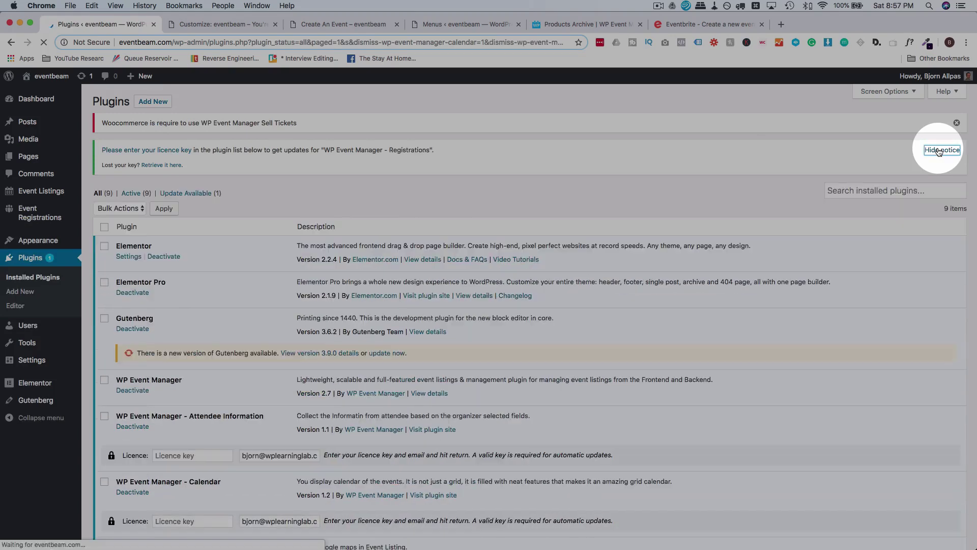
click(153, 103)
click(32, 277)
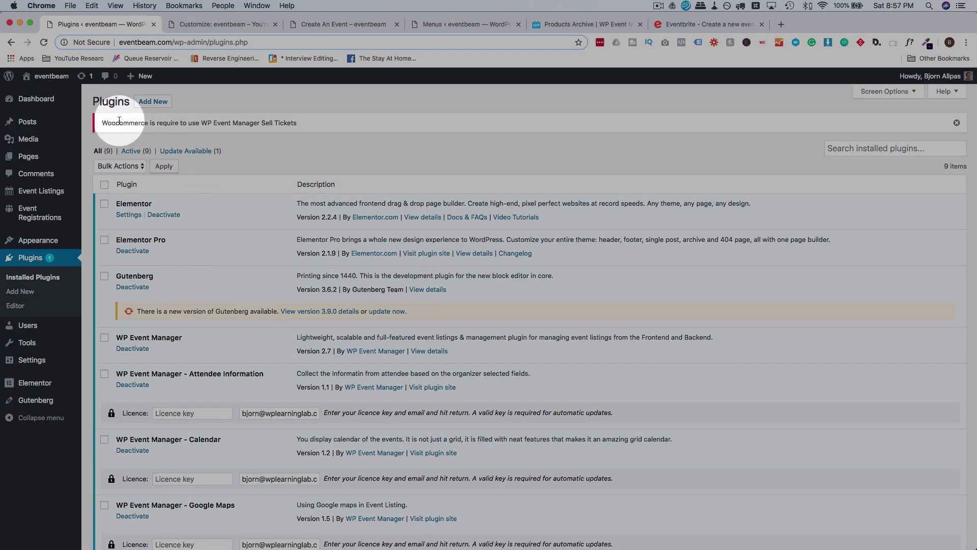
click(154, 101)
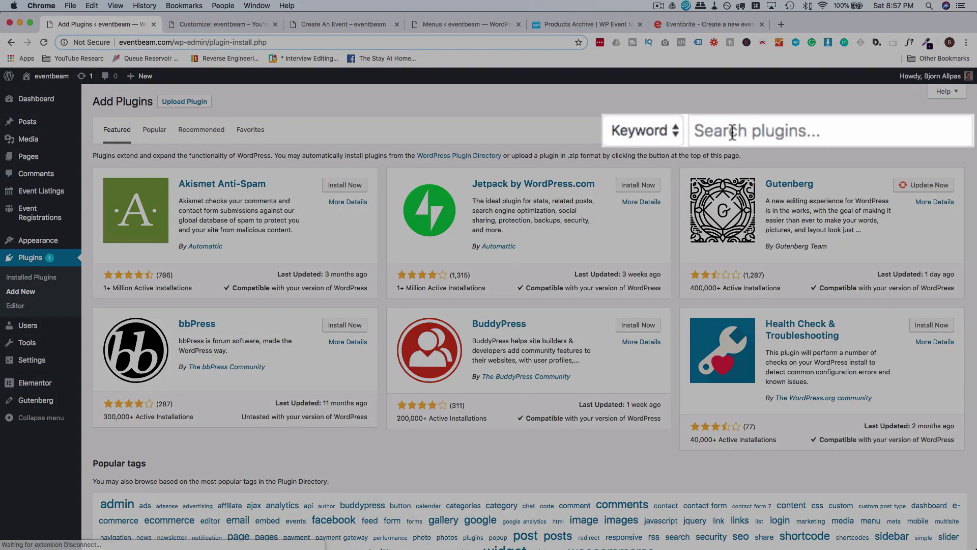
Search the plugin directory for 'woocommerce', then install and activate WooCommerce.
click(762, 123)
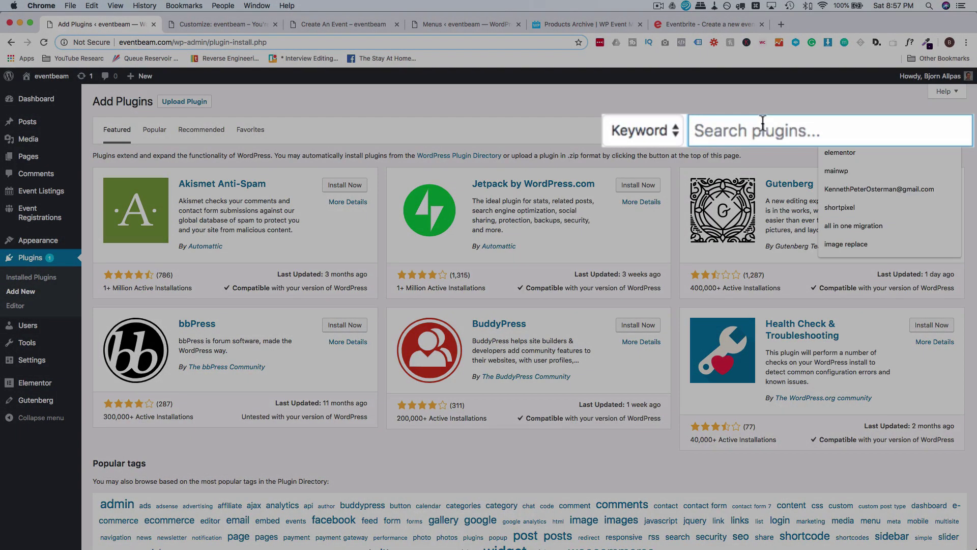
text(wooco)
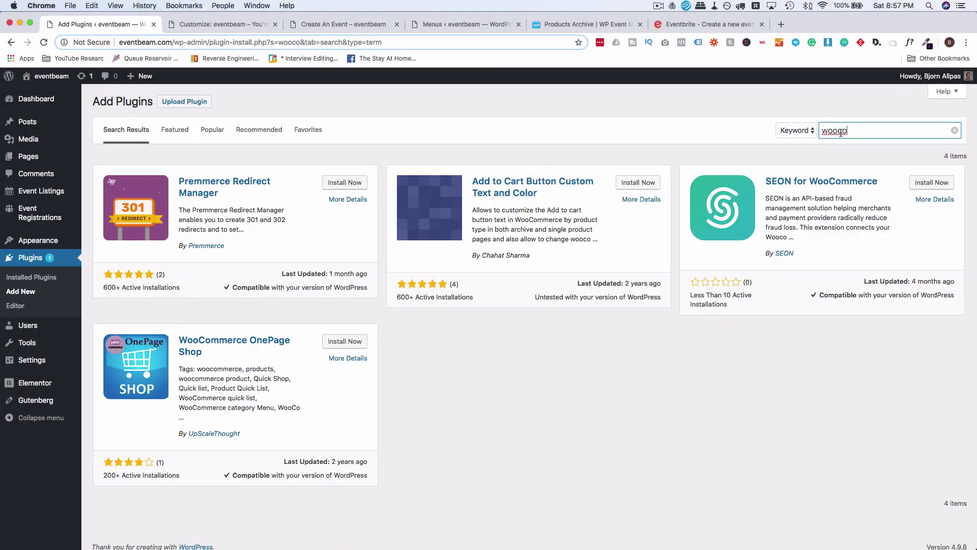
click(852, 131)
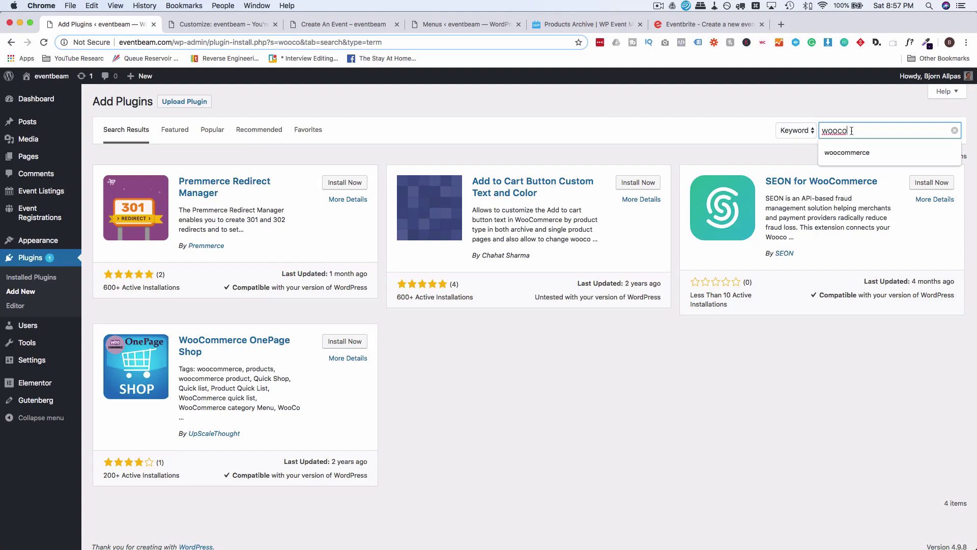
click(853, 152)
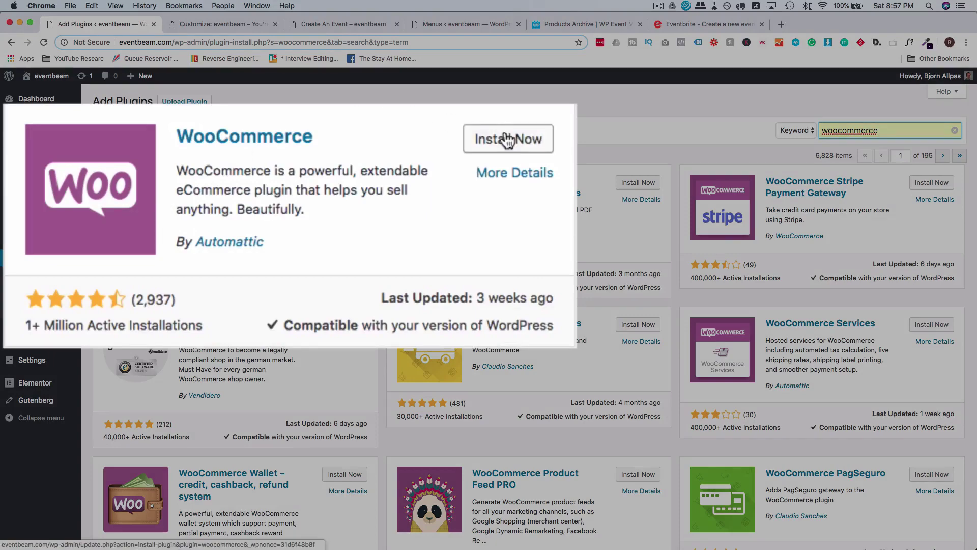
click(342, 182)
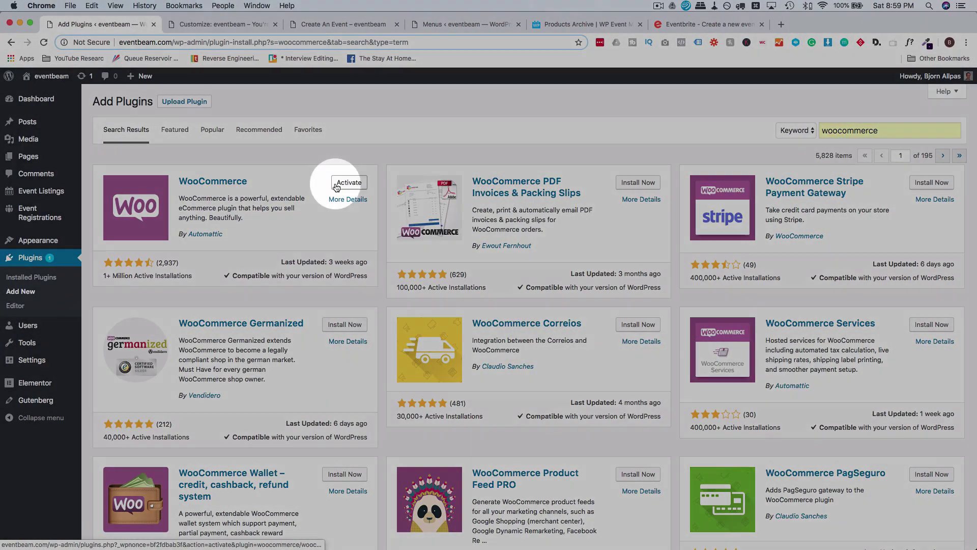
click(336, 183)
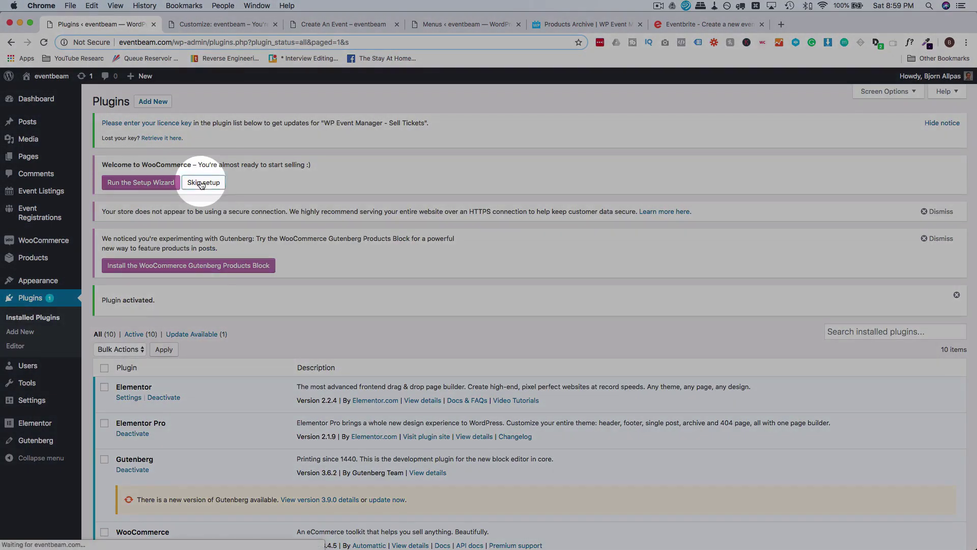
Skip the WooCommerce setup, dismiss the HTTPS and Gutenberg notices, and return to Add Plugins.
click(214, 182)
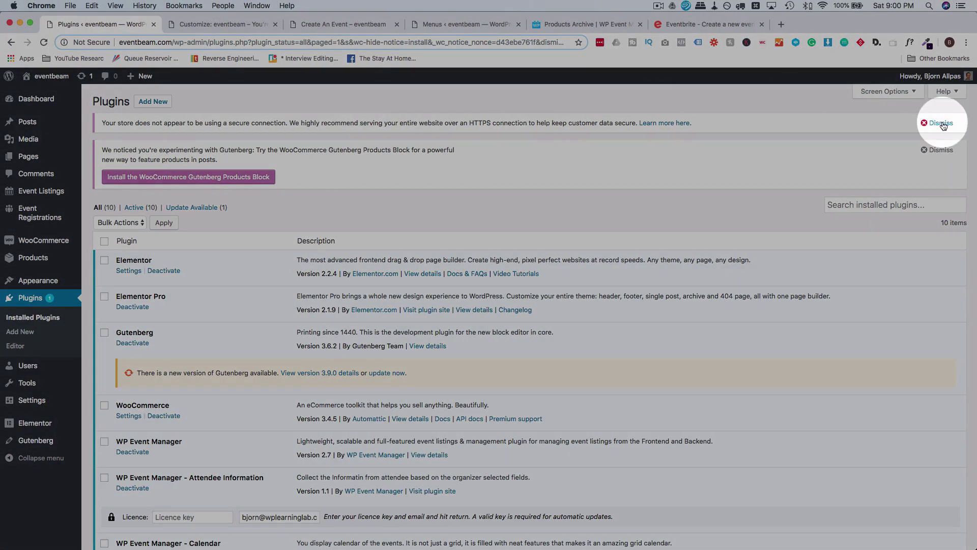
click(941, 124)
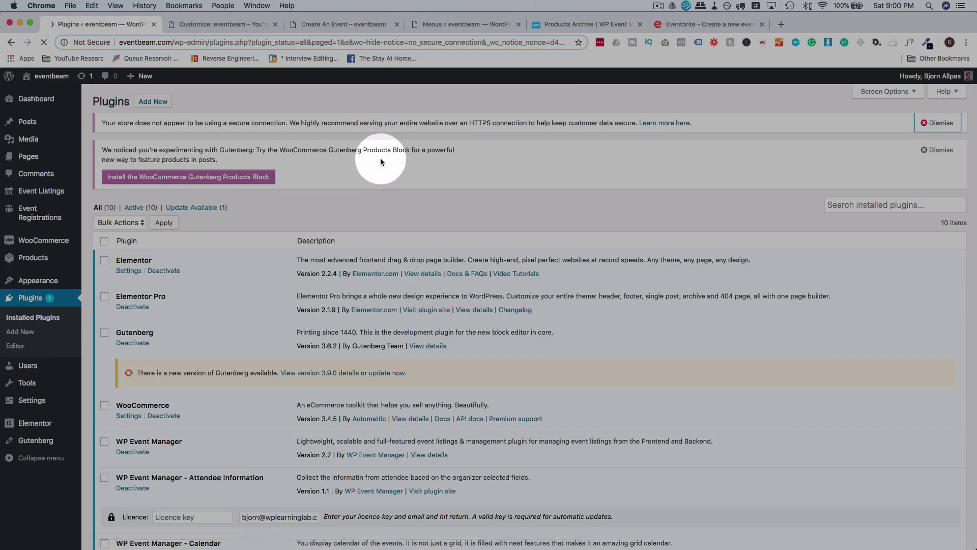
click(941, 123)
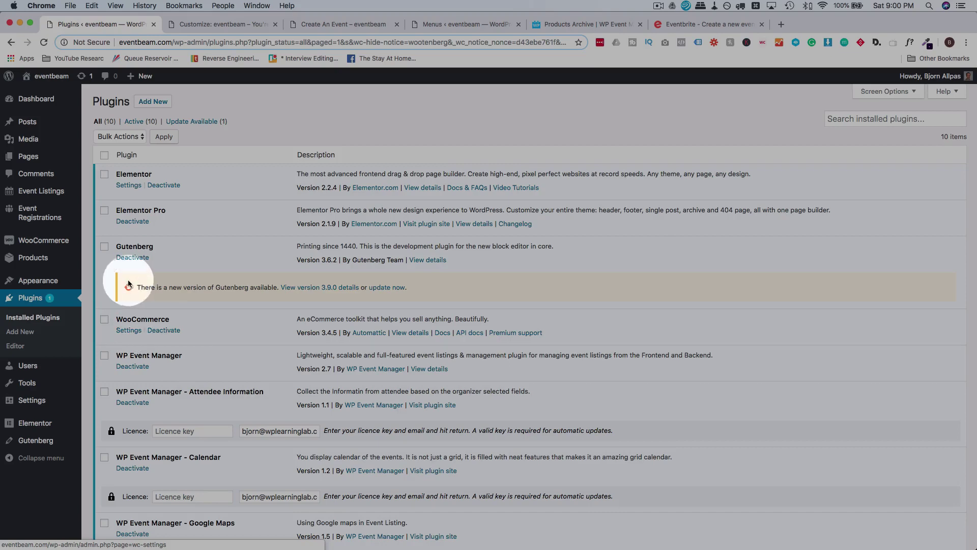
mouse_move(56, 244)
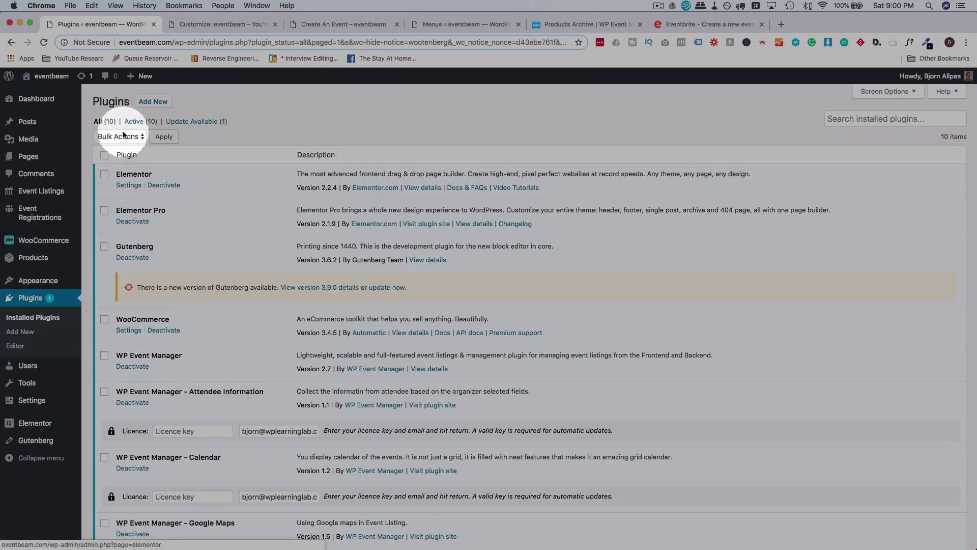
click(157, 101)
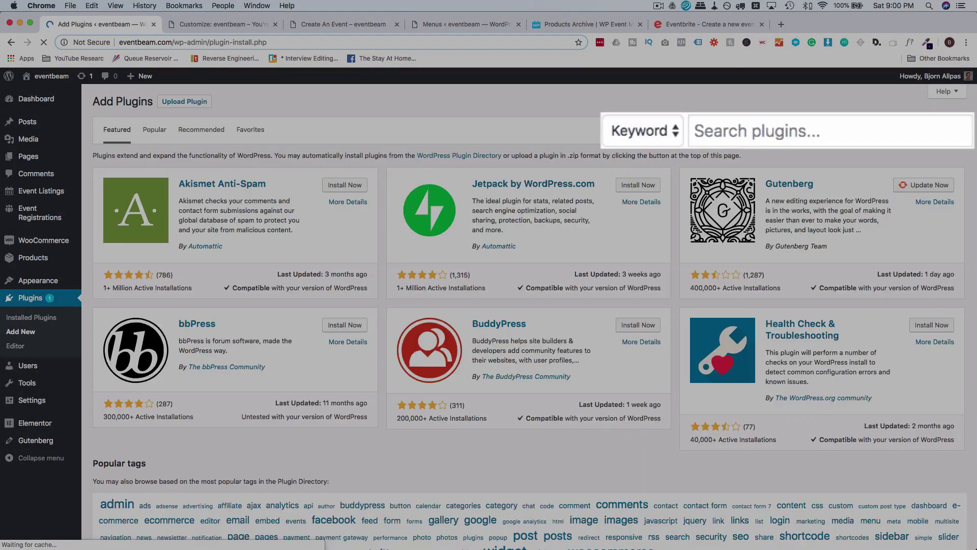
Install and activate WooCommerce PayPal Checkout Payment Gateway via a 'woocommerce payment' search, then visit eventbeam.
click(761, 131)
text(wooc)
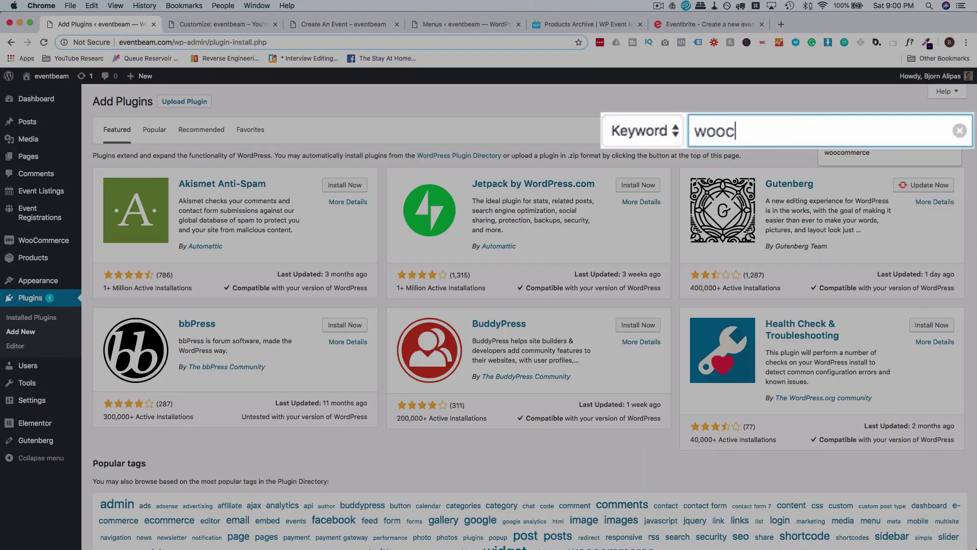
text(ommerc)
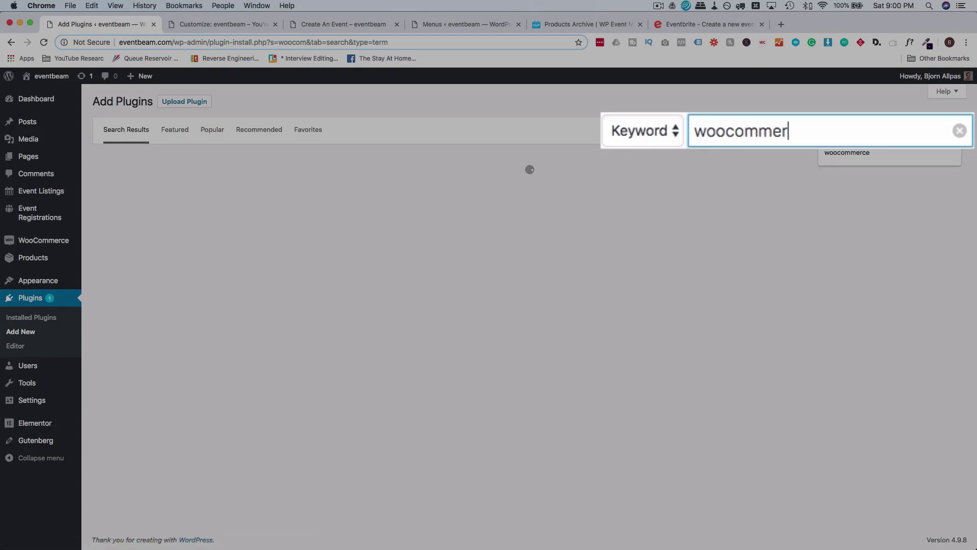
text(e payment)
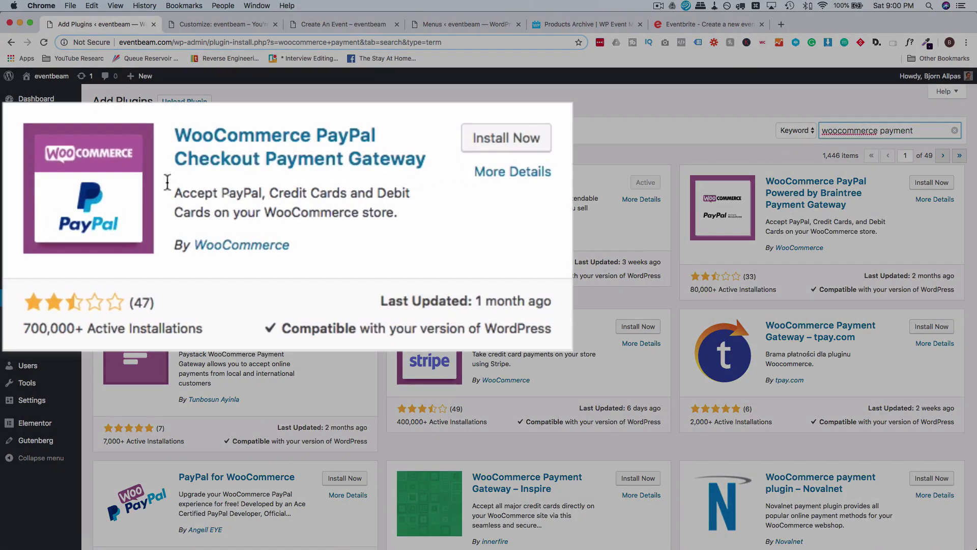
scroll(327, 209, down, 2)
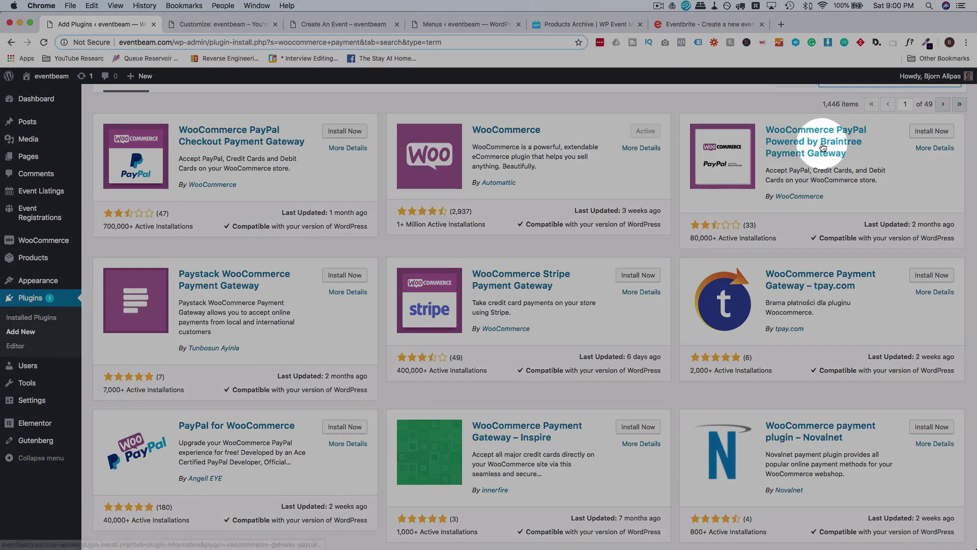
scroll(662, 183, down, 10)
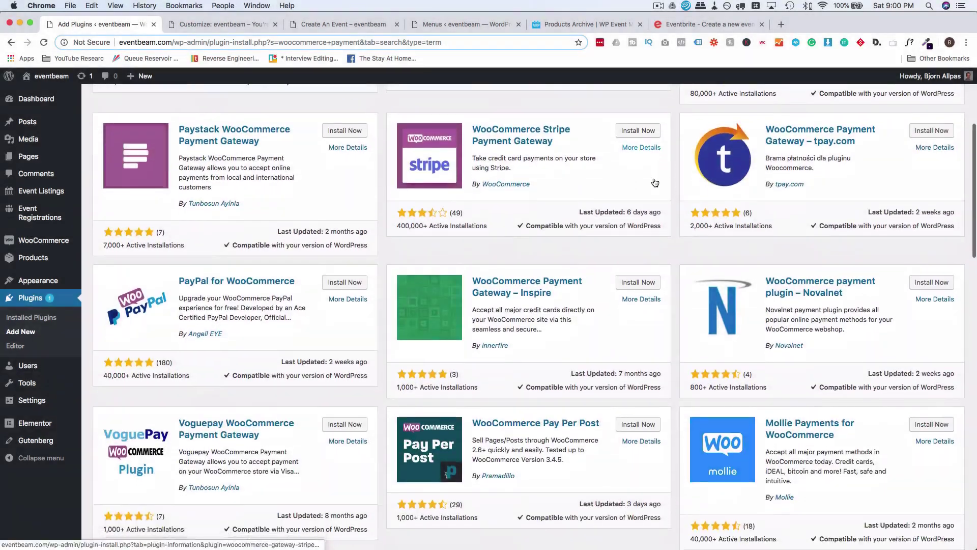
scroll(618, 351, up, 10)
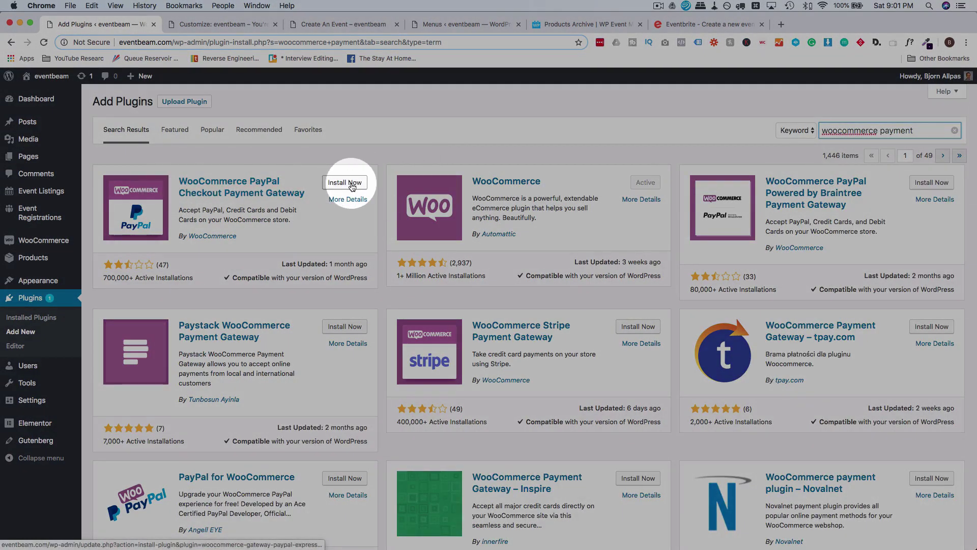
click(350, 185)
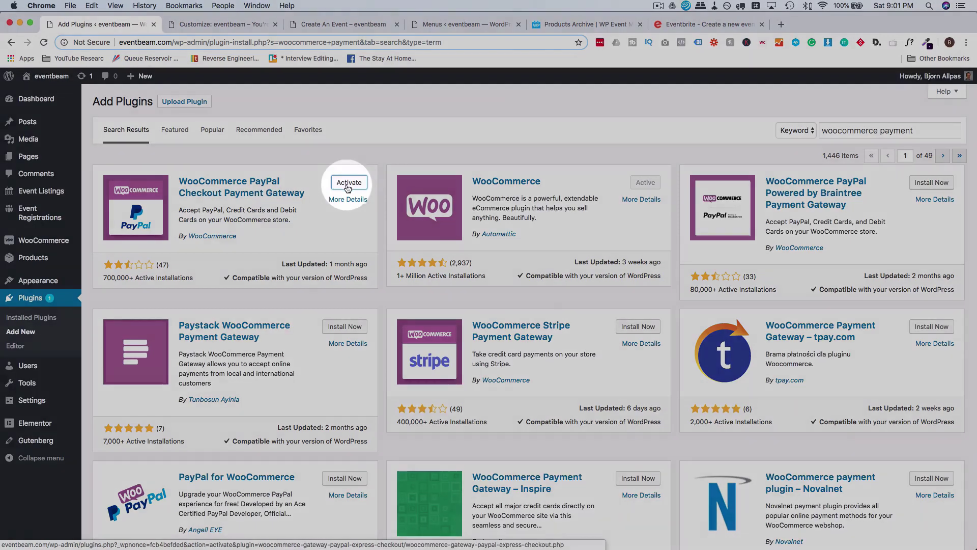
click(349, 184)
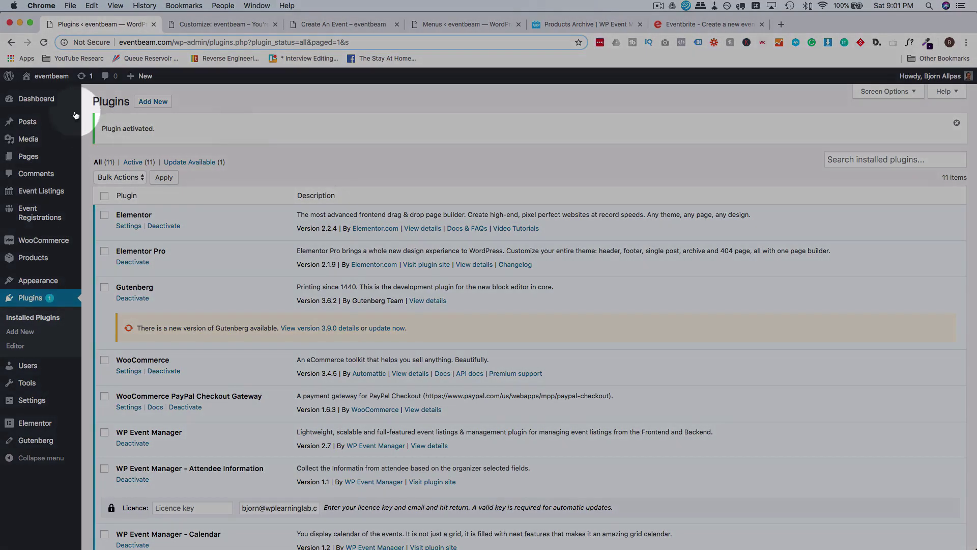
click(42, 95)
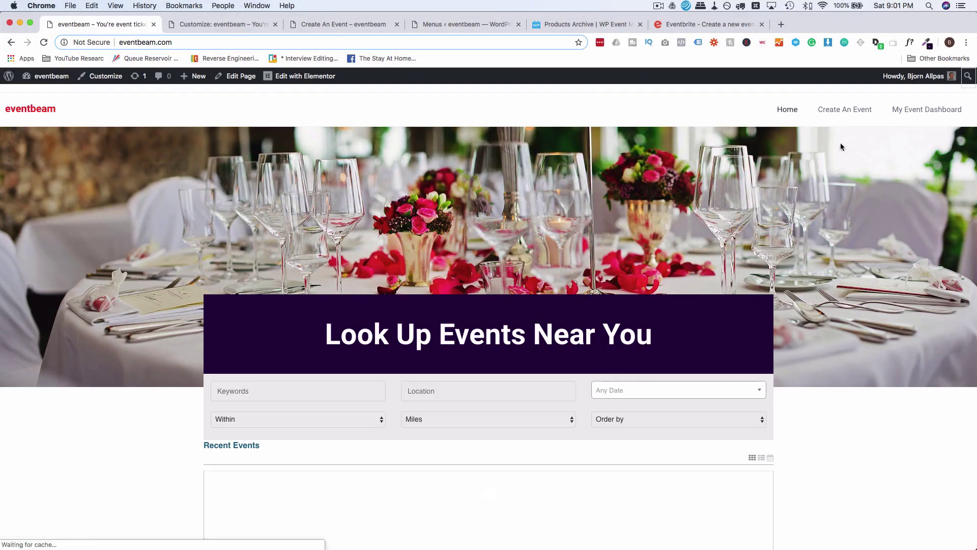
Open the Create An Event form and fill the title with 'Highschool Grad Fundraiser'.
click(851, 110)
scroll(681, 356, down, 3)
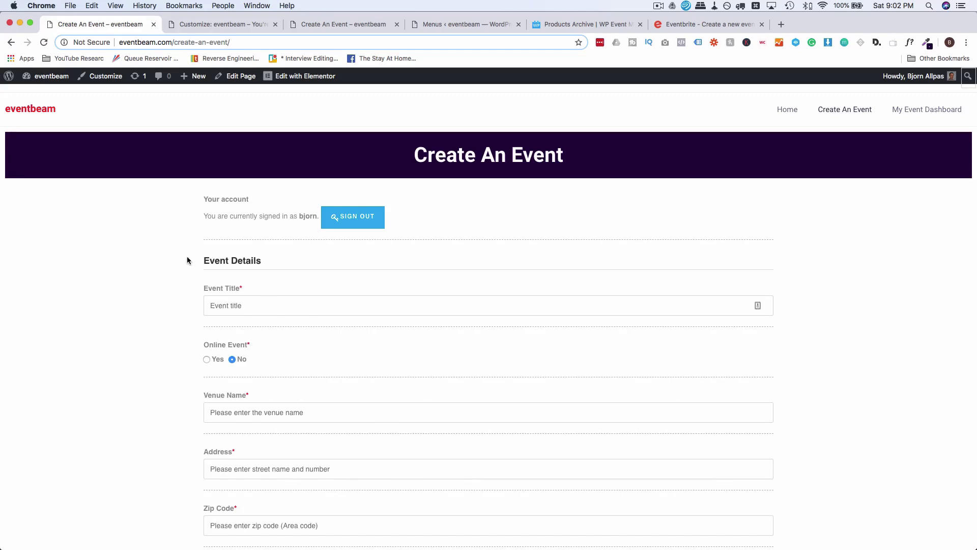
scroll(188, 260, down, 3)
click(237, 235)
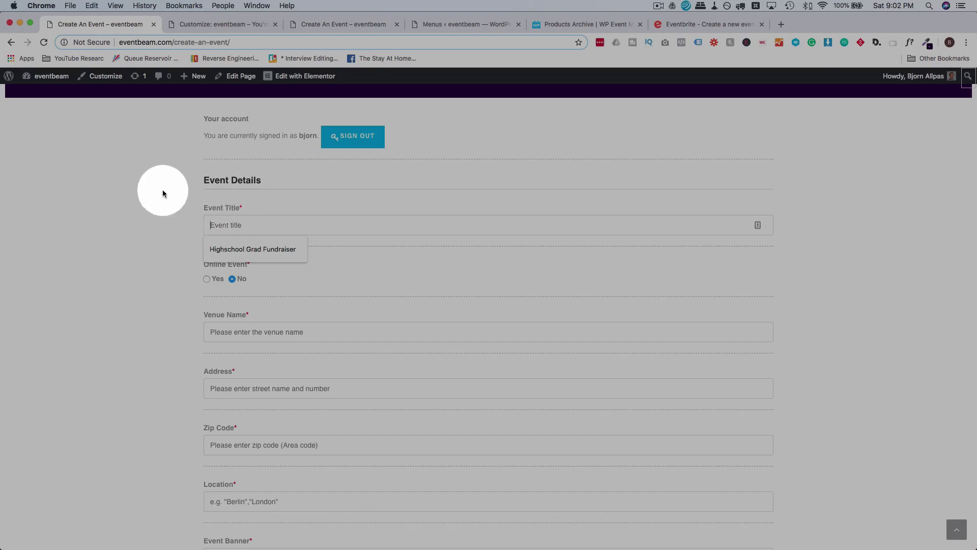
scroll(163, 191, down, 3)
click(235, 147)
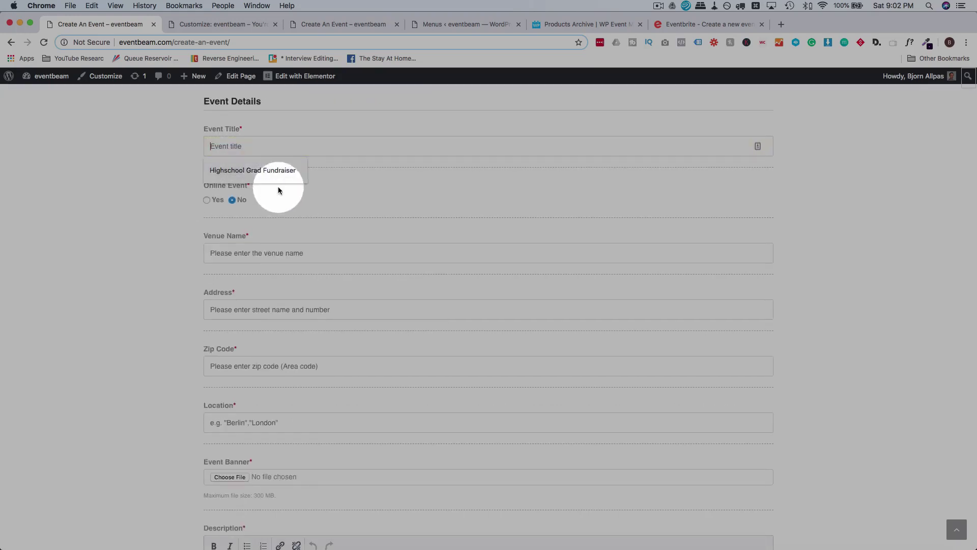
click(281, 172)
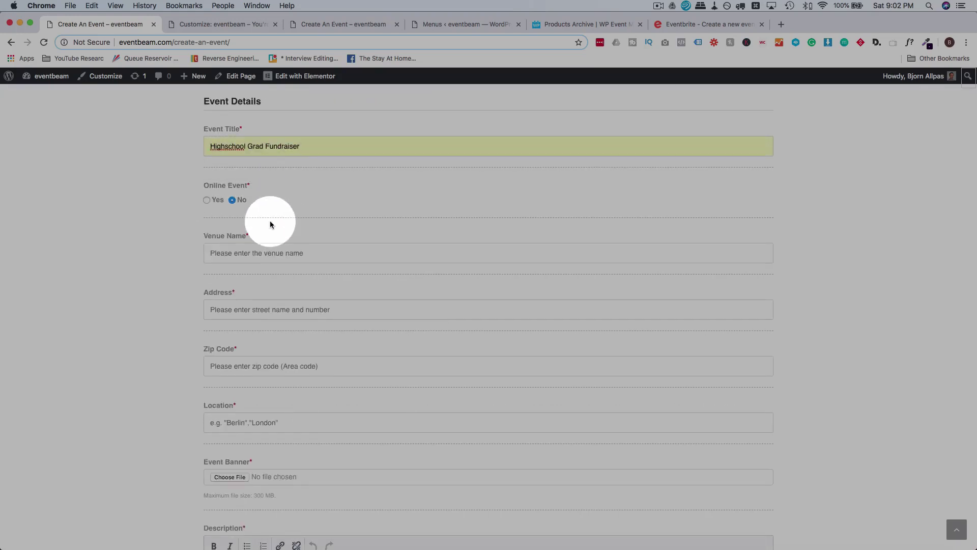
Correct the address to 'DF', enter zip code 90210, and set the location to Los Angeles.
scroll(187, 223, down, 2)
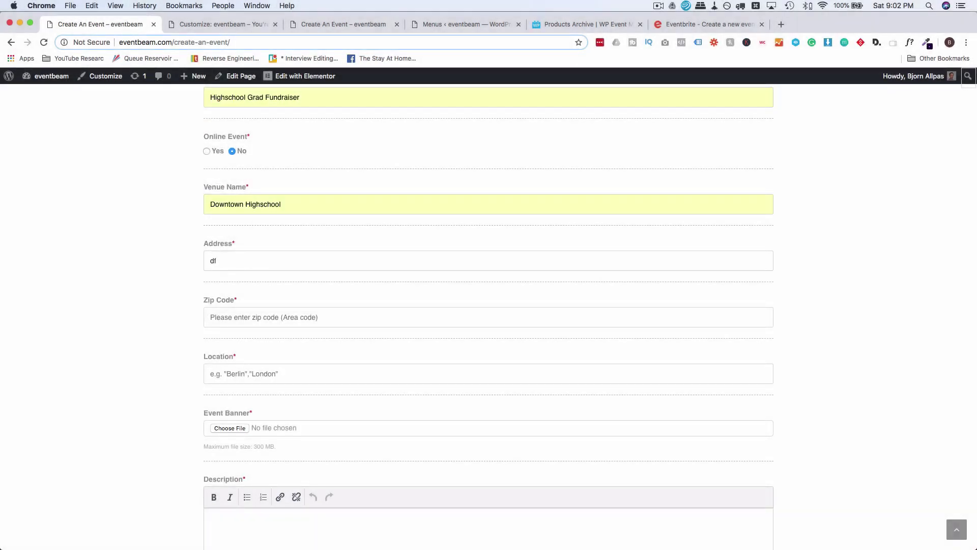
key(BackSpace)
key(BackSpace)
text(DF)
scroll(303, 255, down, 3)
click(303, 231)
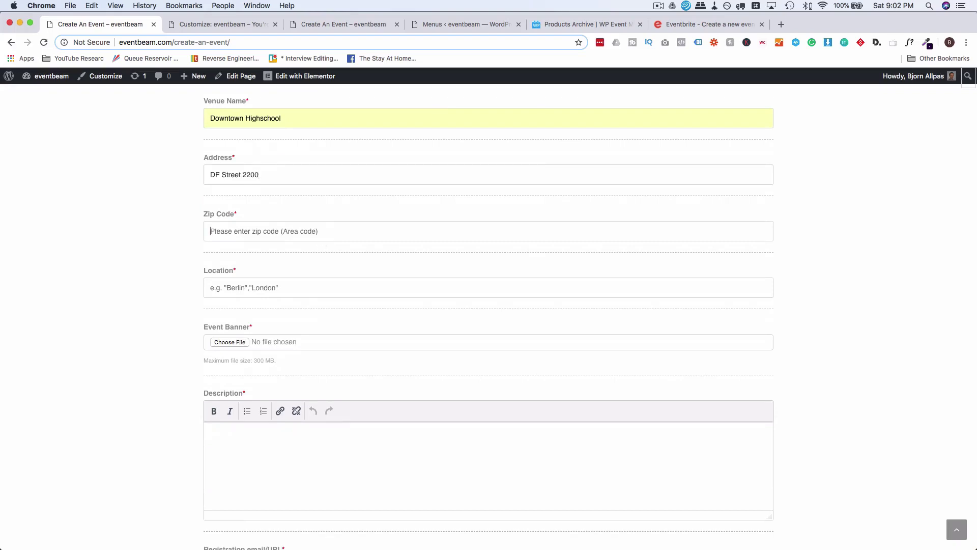
text(90210)
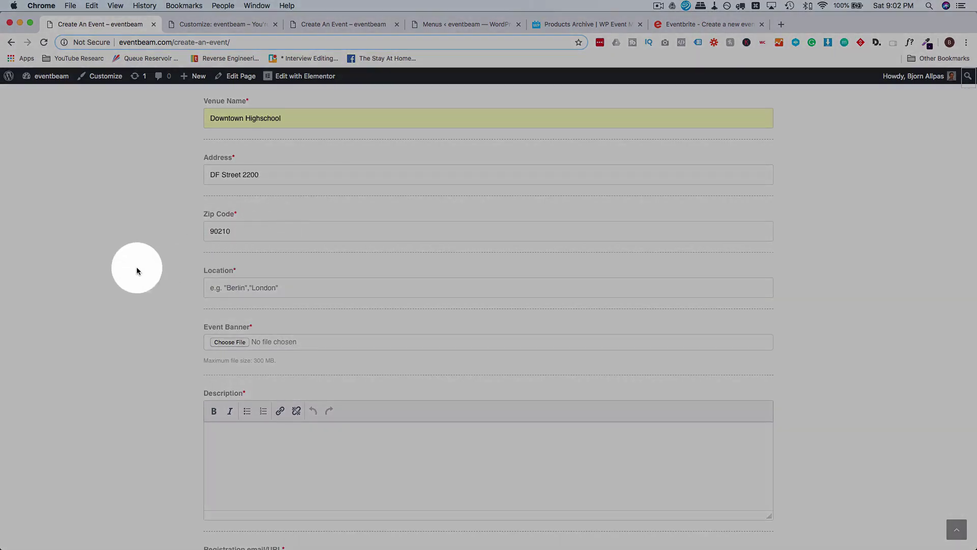
scroll(136, 269, down, 3)
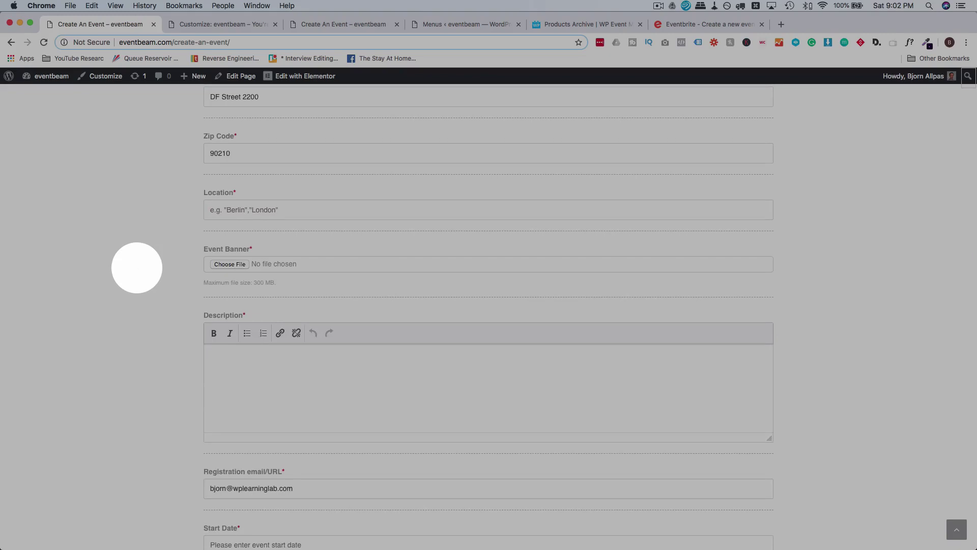
text(Los A)
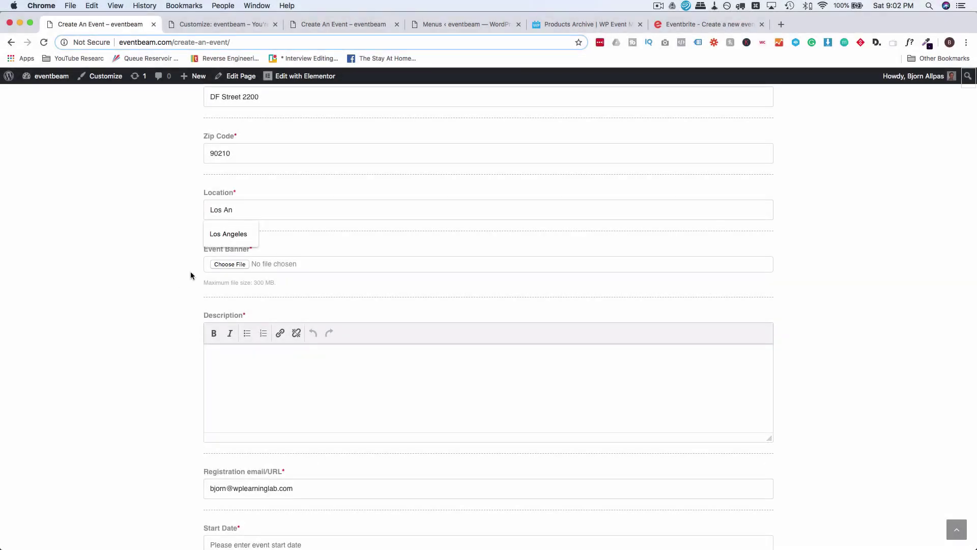
text(n)
click(233, 235)
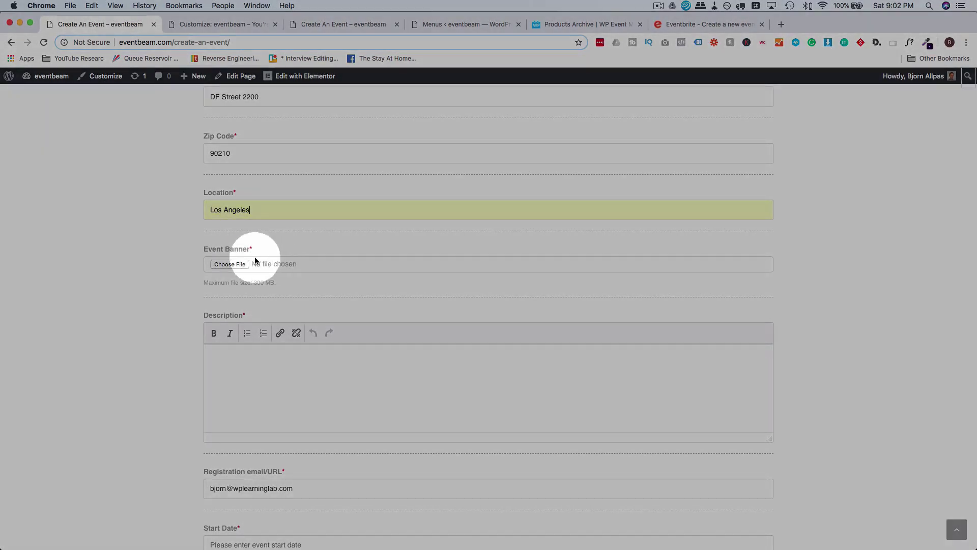
Attach friend-event.jpg as the event banner image.
click(230, 265)
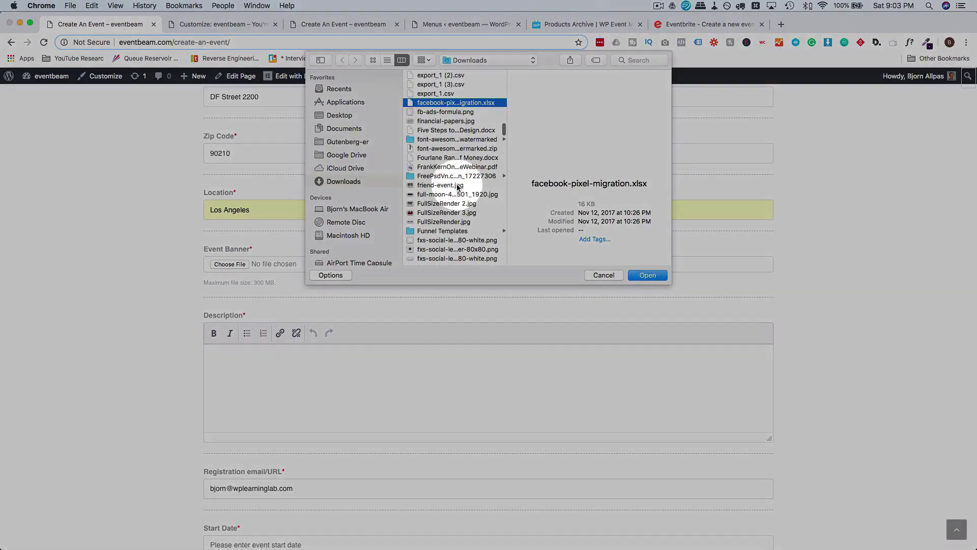
click(440, 185)
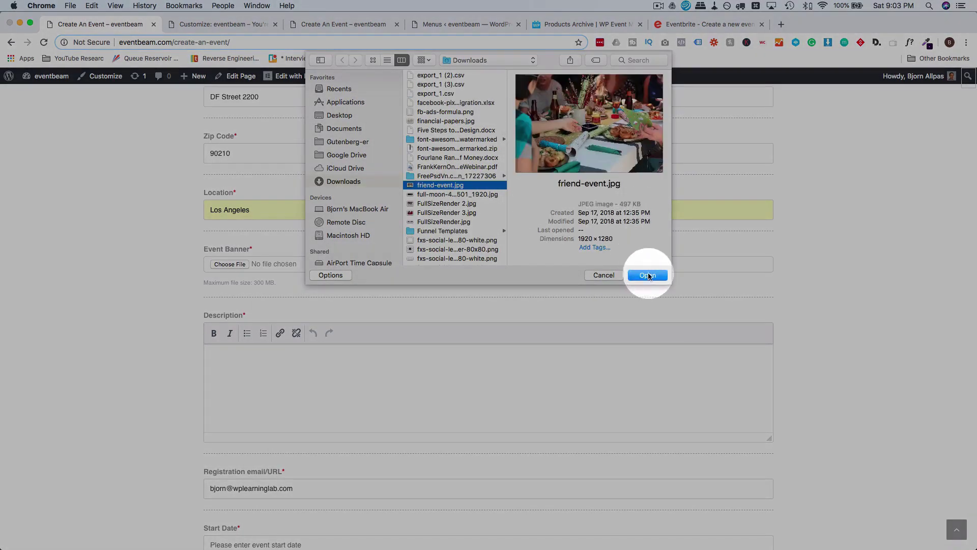
click(648, 275)
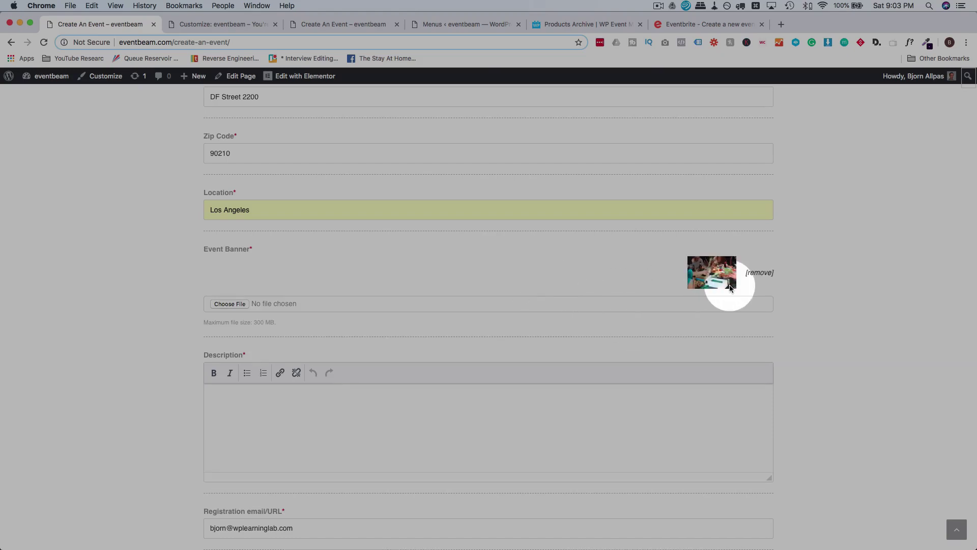
scroll(250, 277, down, 5)
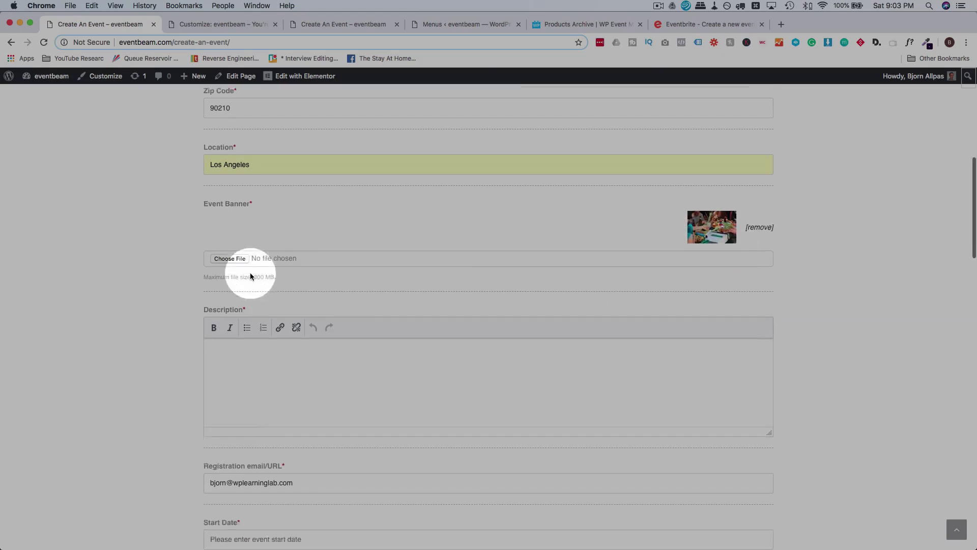
Write the 'Dry Grad Fundraiser' description and leave the registration email unchanged.
click(247, 295)
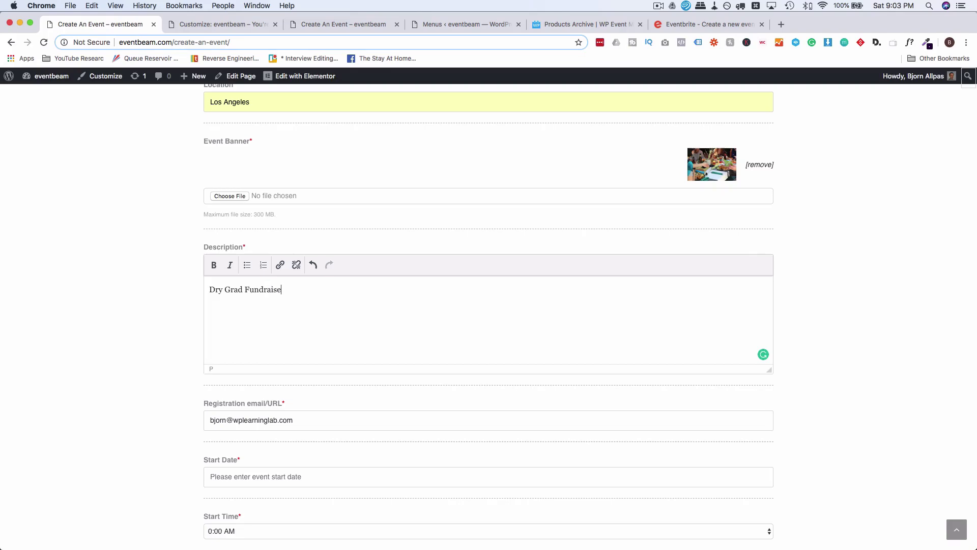
scroll(72, 318, down, 10)
click(302, 220)
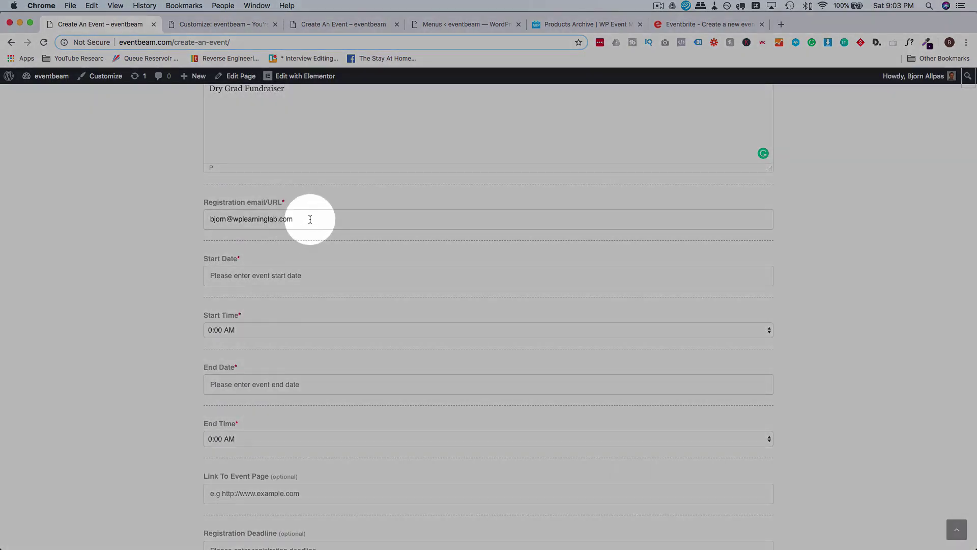
drag(302, 220, 177, 215)
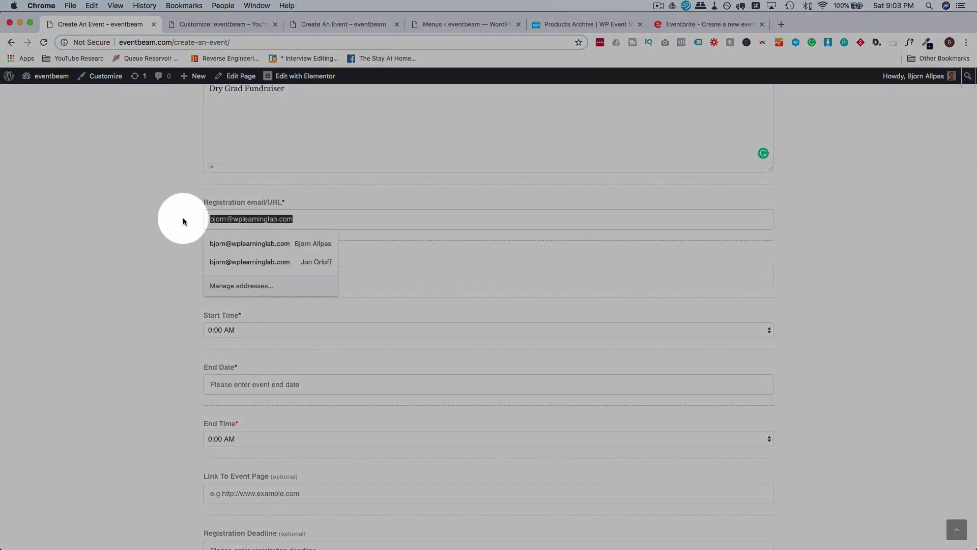
click(182, 218)
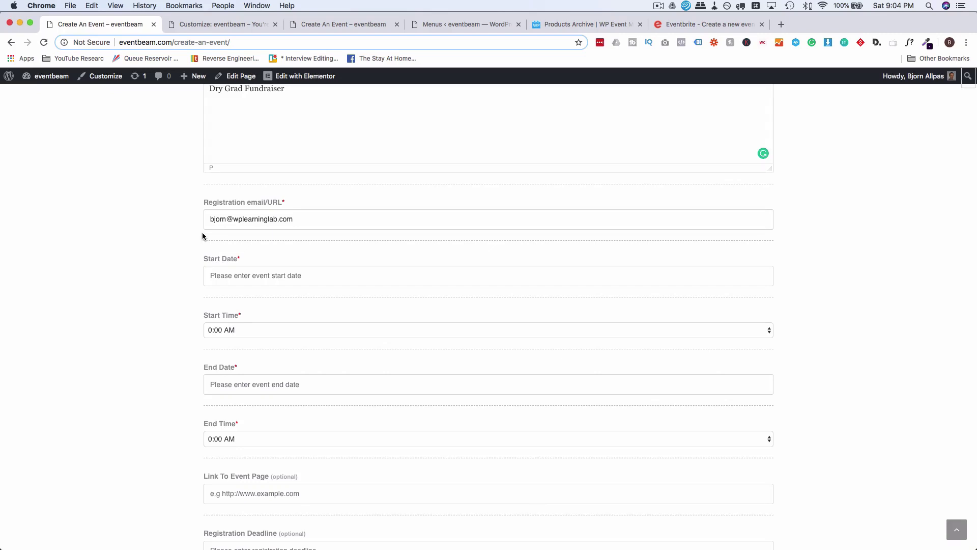
Set the event start to September 29, 2018 at 5:00 PM.
scroll(203, 233, down, 2)
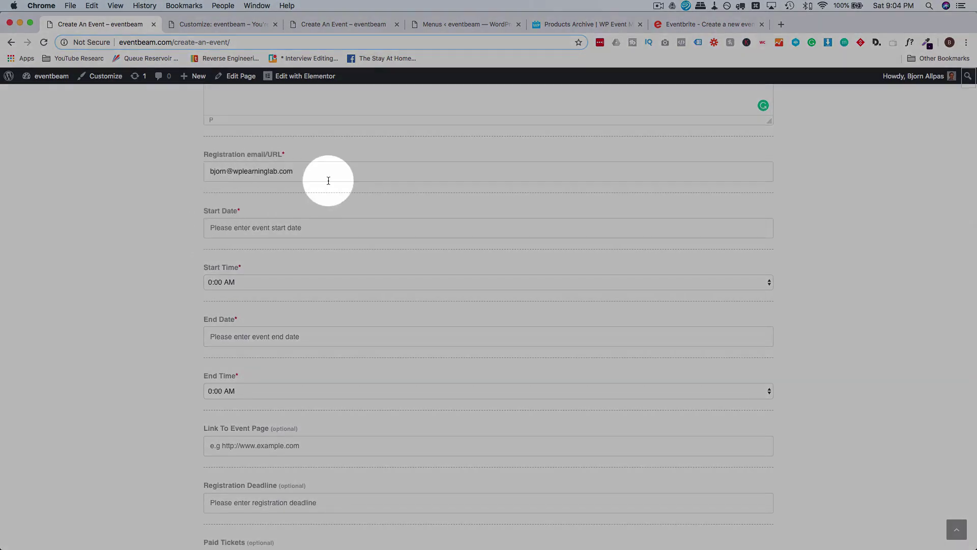
click(235, 230)
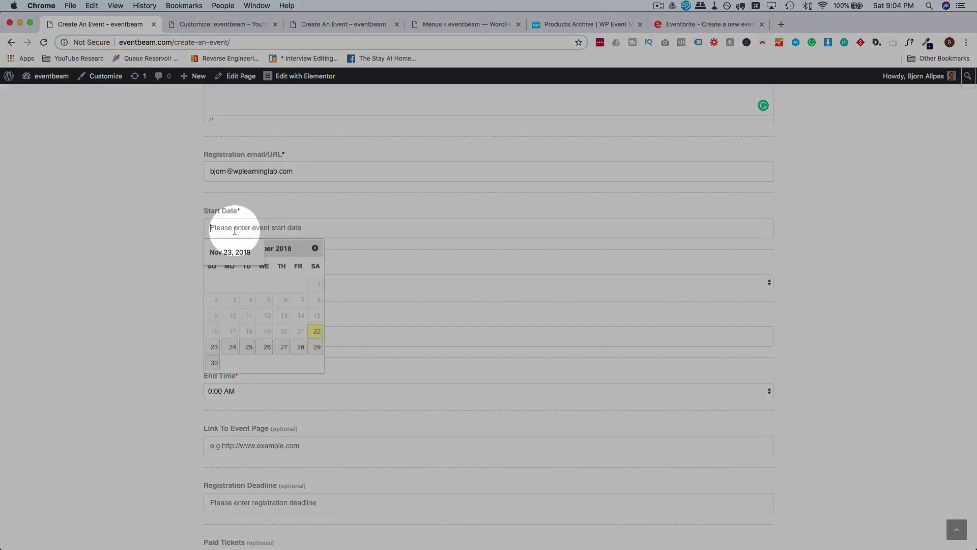
click(317, 348)
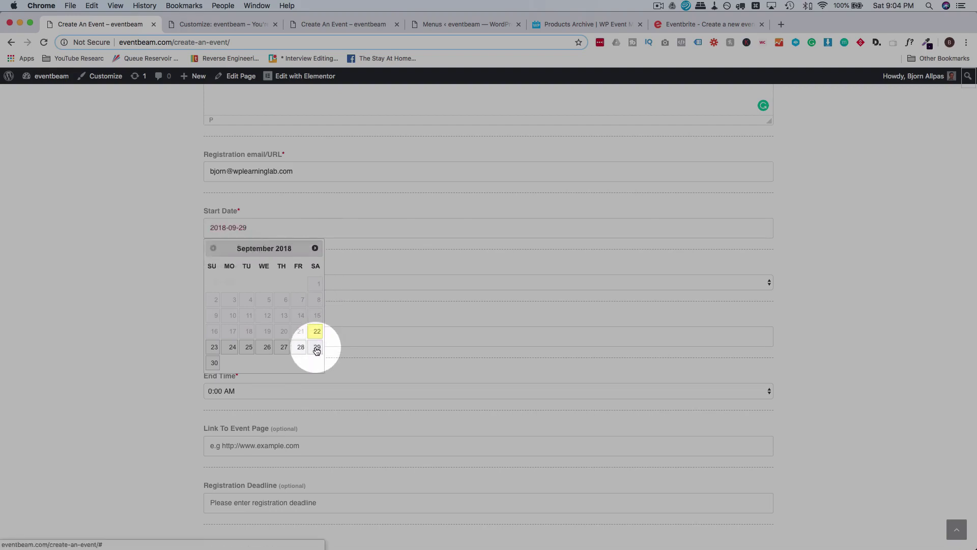
scroll(193, 239, down, 3)
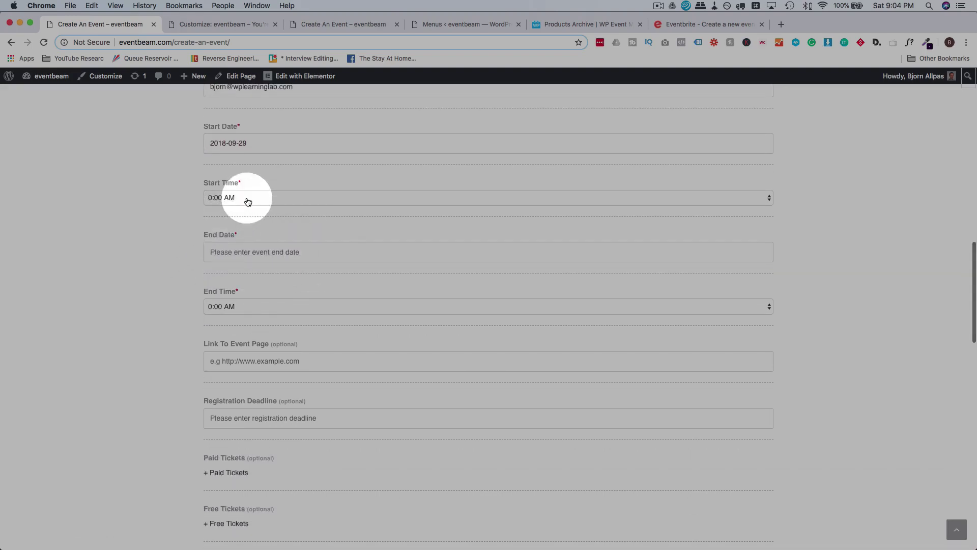
click(246, 200)
scroll(261, 414, down, 5)
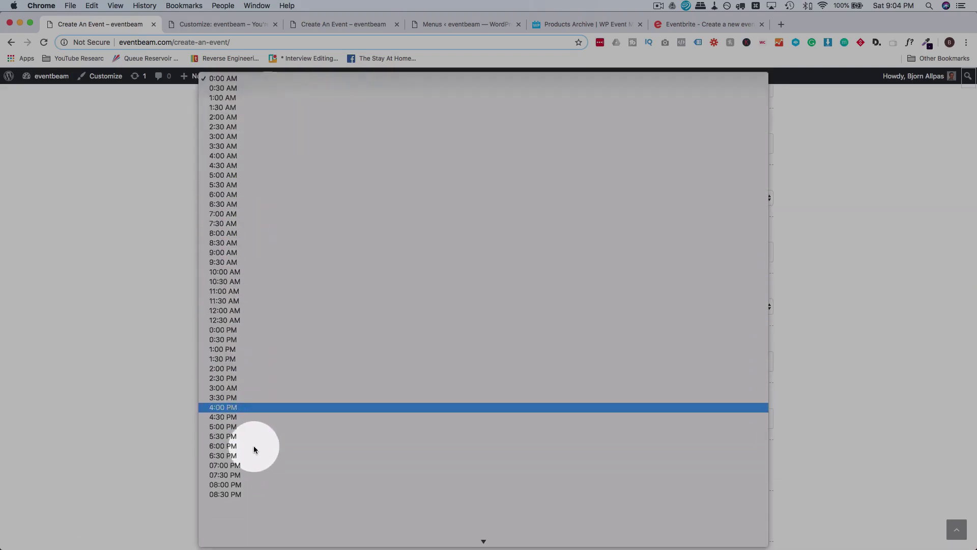
click(251, 395)
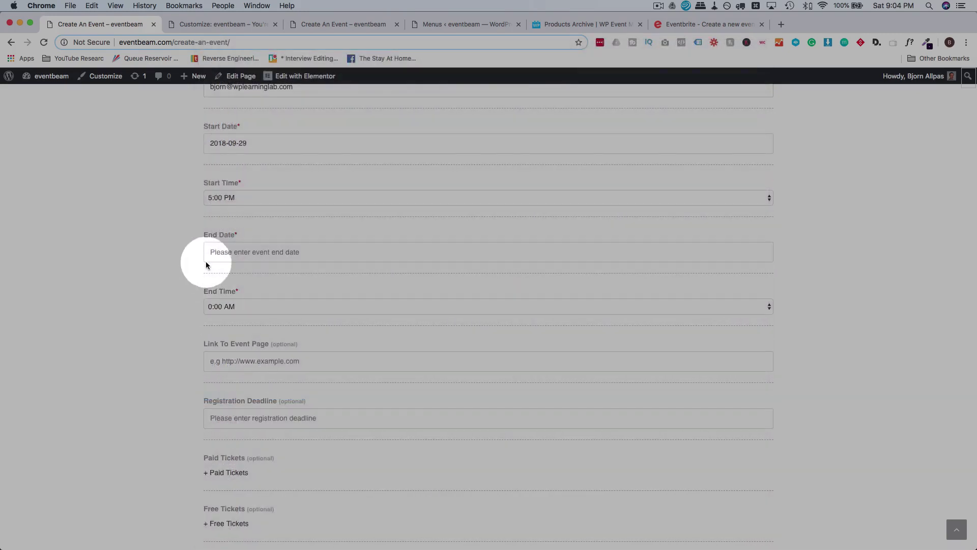
Set the event end to September 30, 2018 at 10:00 AM.
click(228, 253)
click(220, 386)
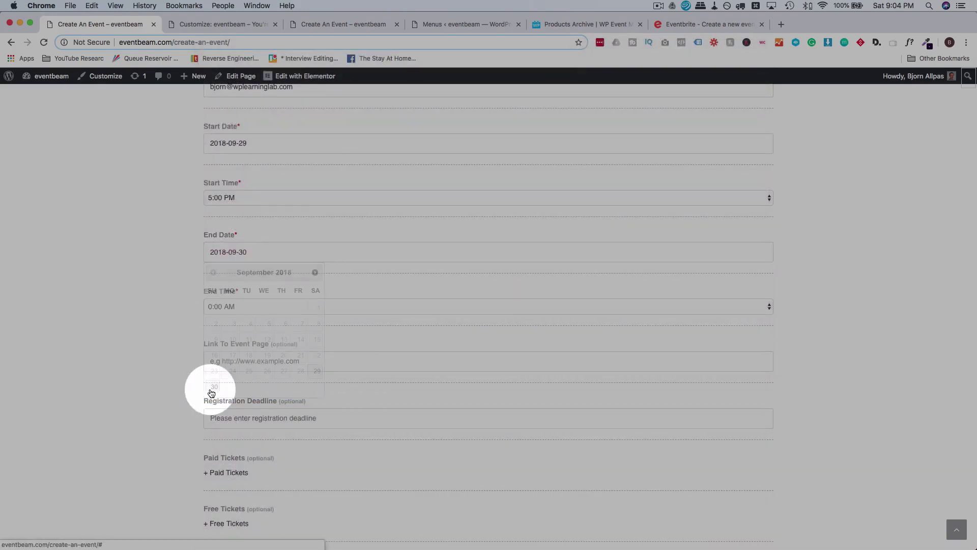
click(243, 310)
scroll(261, 422, down, 3)
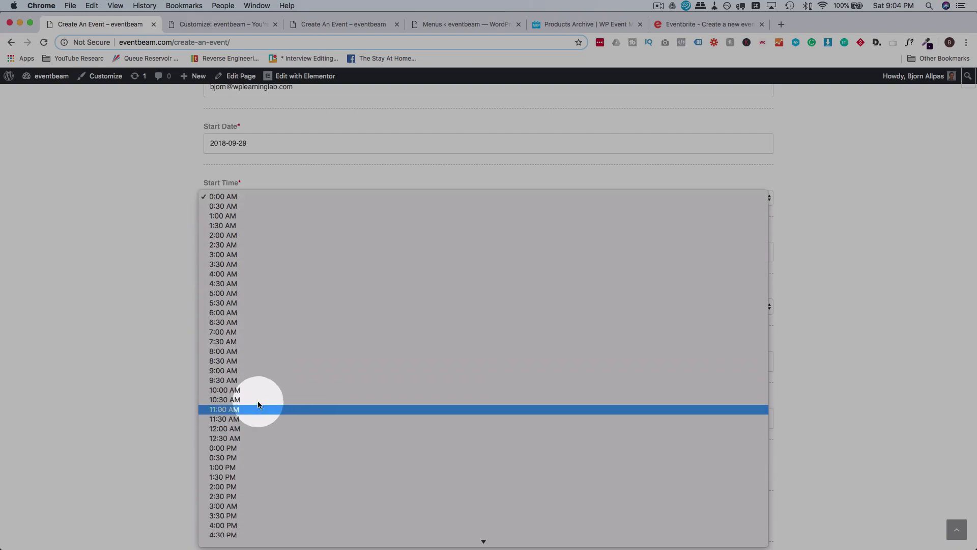
click(258, 387)
scroll(189, 283, down, 5)
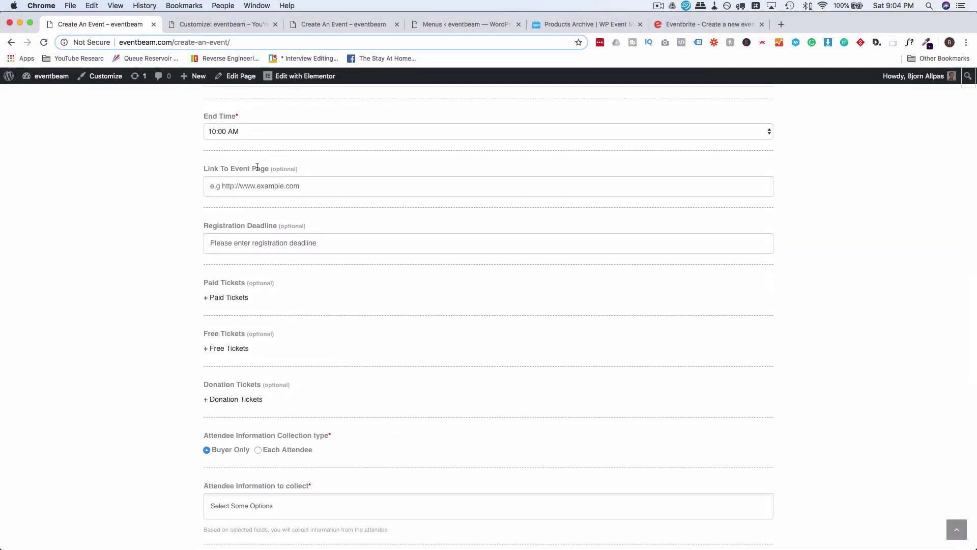
scroll(153, 209, down, 2)
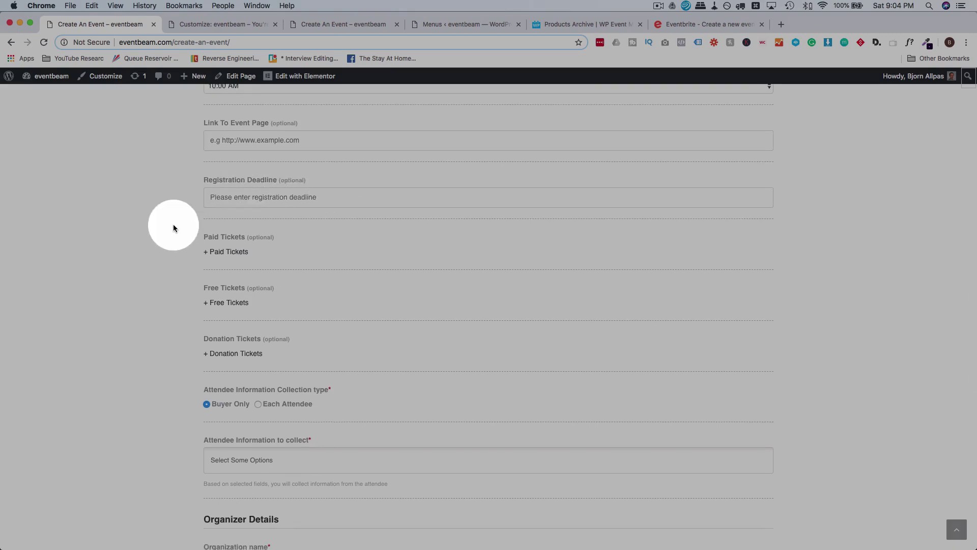
scroll(174, 228, down, 2)
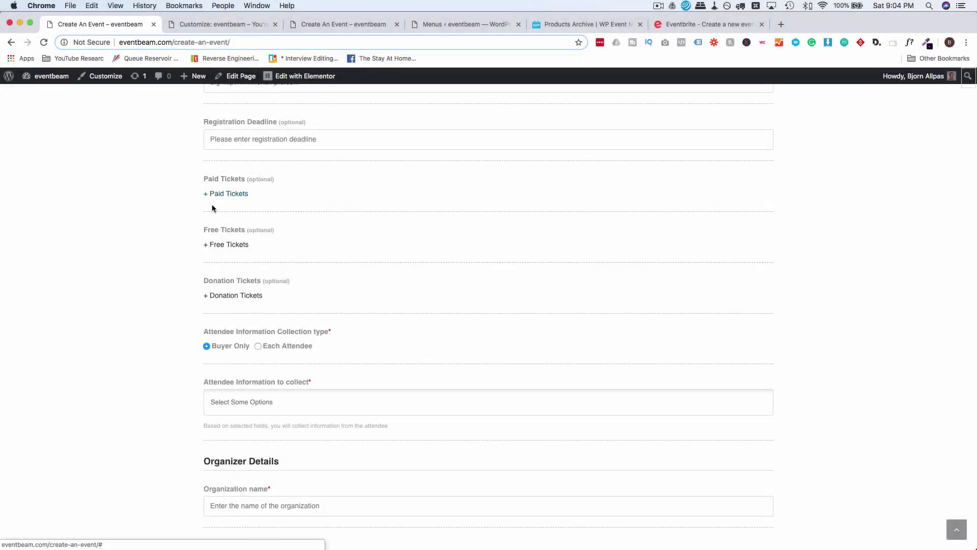
Add a paid 'VIP Ticket' with quantity 100 and price 100.
click(228, 196)
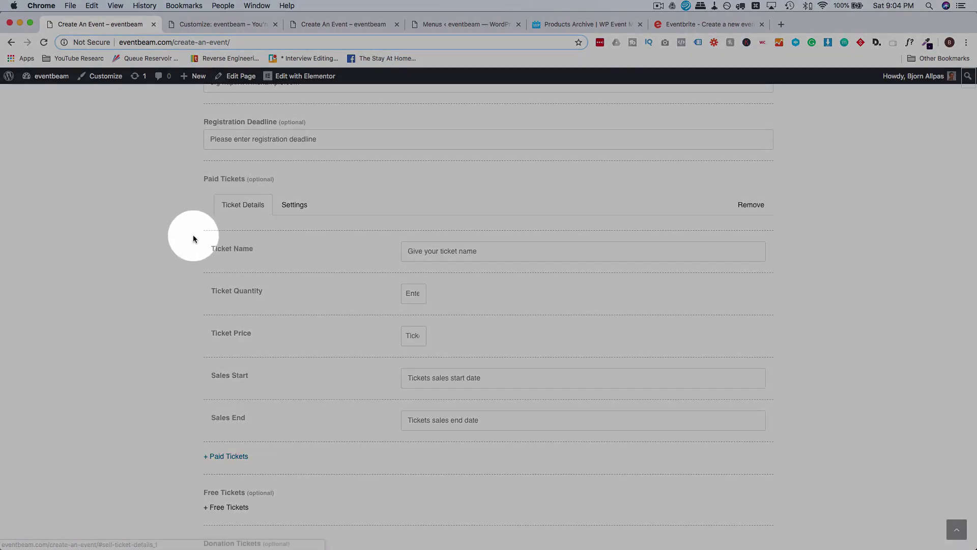
scroll(194, 235, down, 1)
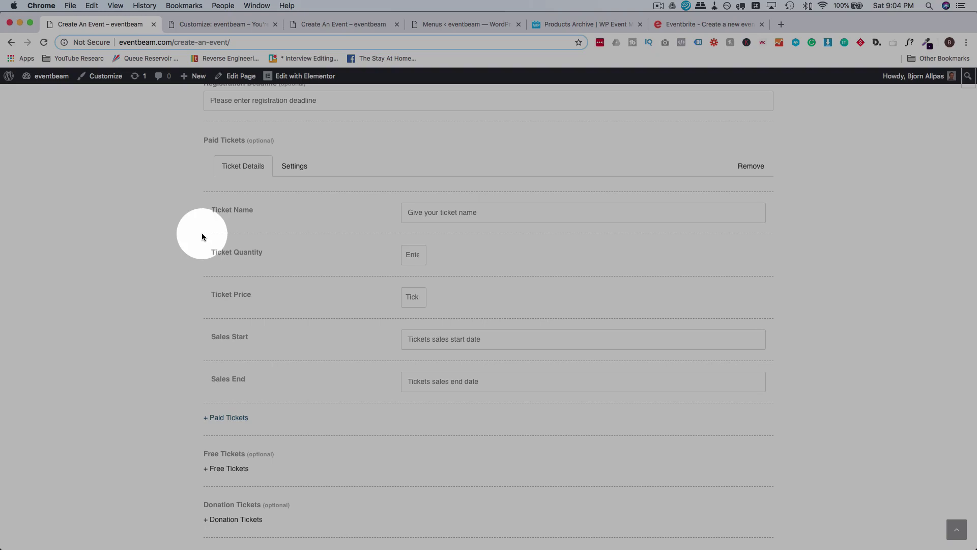
click(460, 213)
text(VIP)
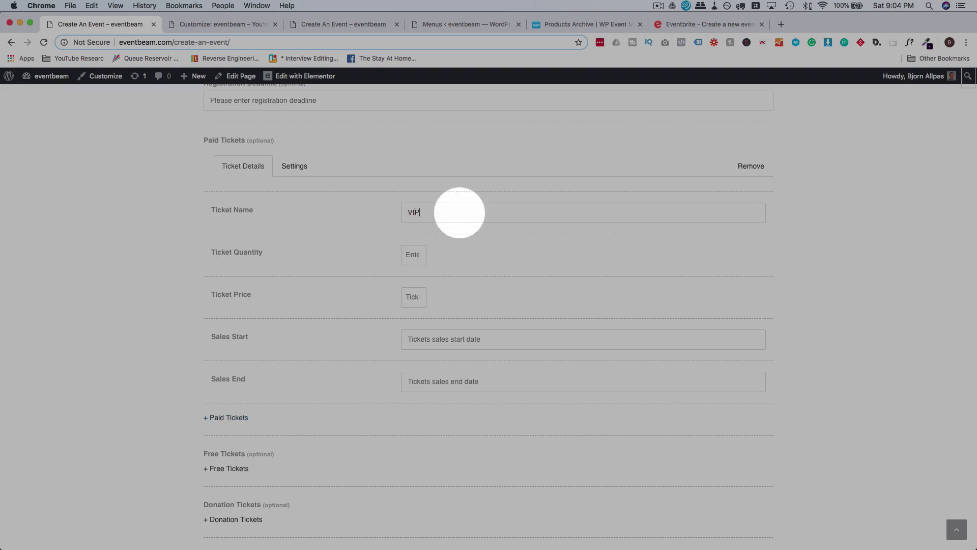
text( Ticket)
click(406, 255)
text(1)
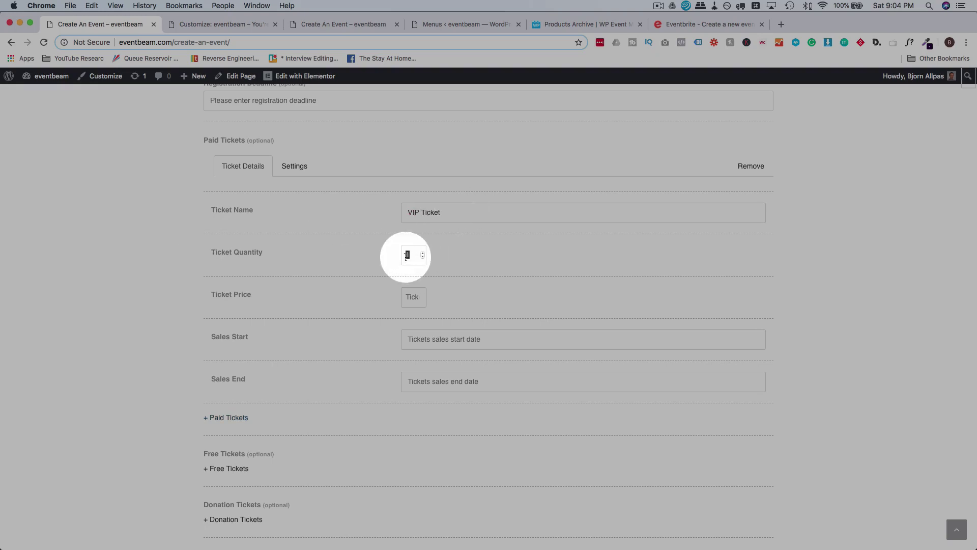
text(00)
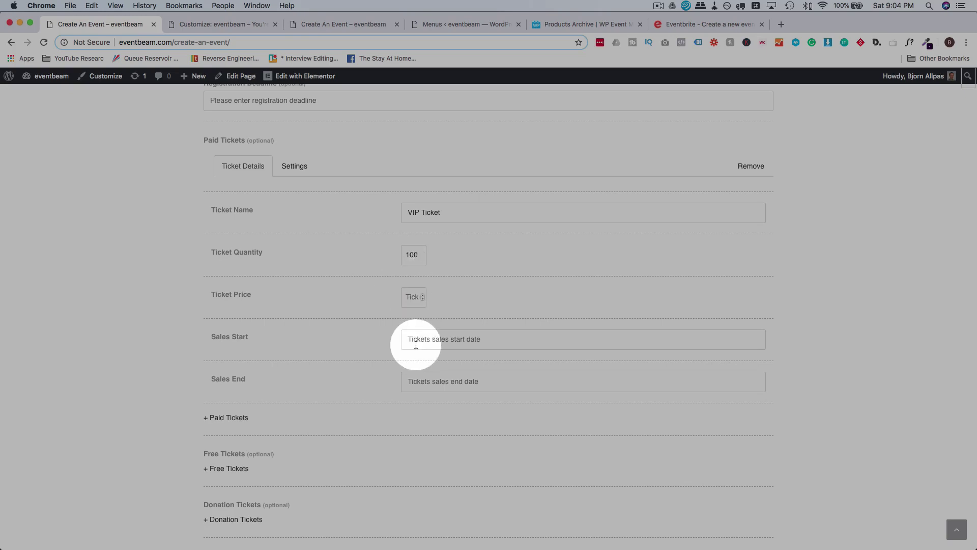
key(Tab)
text(1)
scroll(393, 354, down, 2)
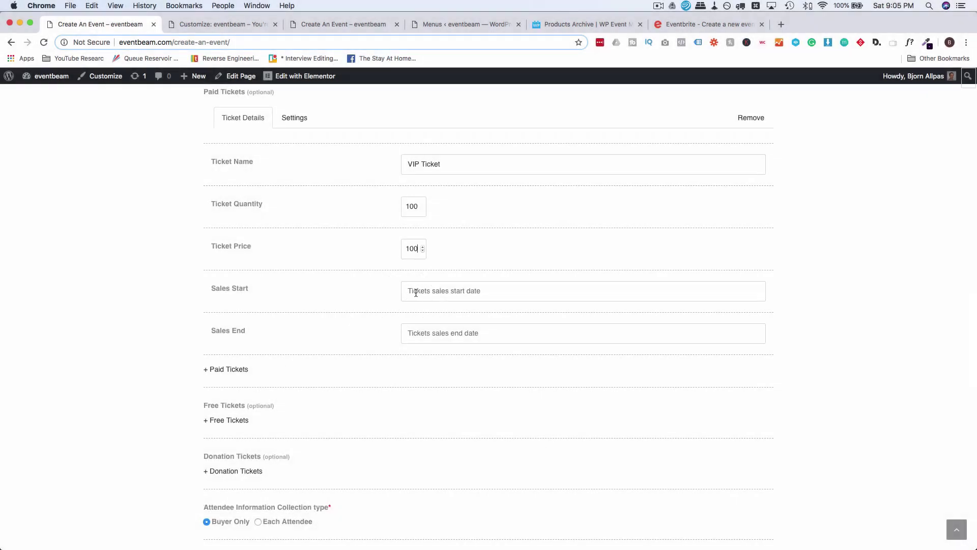
Set the VIP Ticket sales period from 09/22/2018 to 09/29/2018.
click(414, 291)
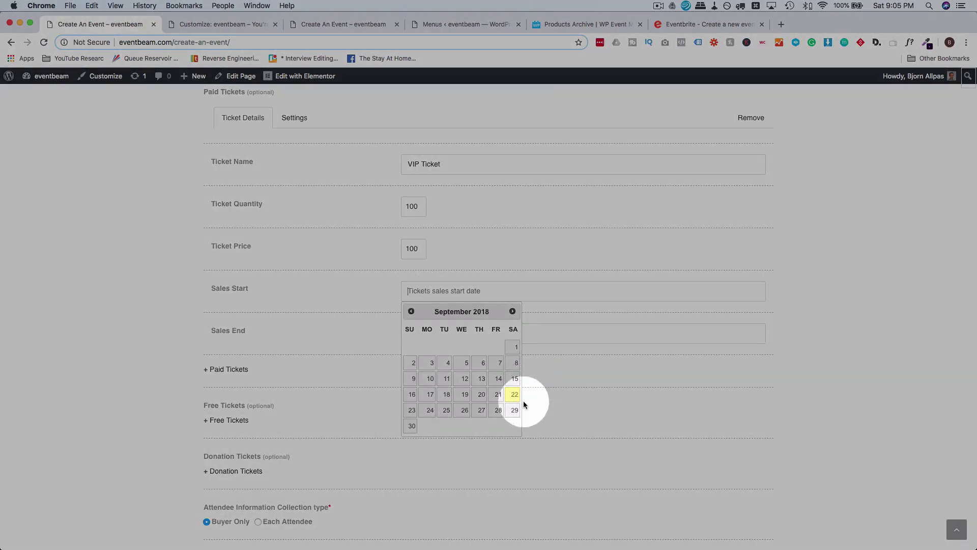
click(514, 395)
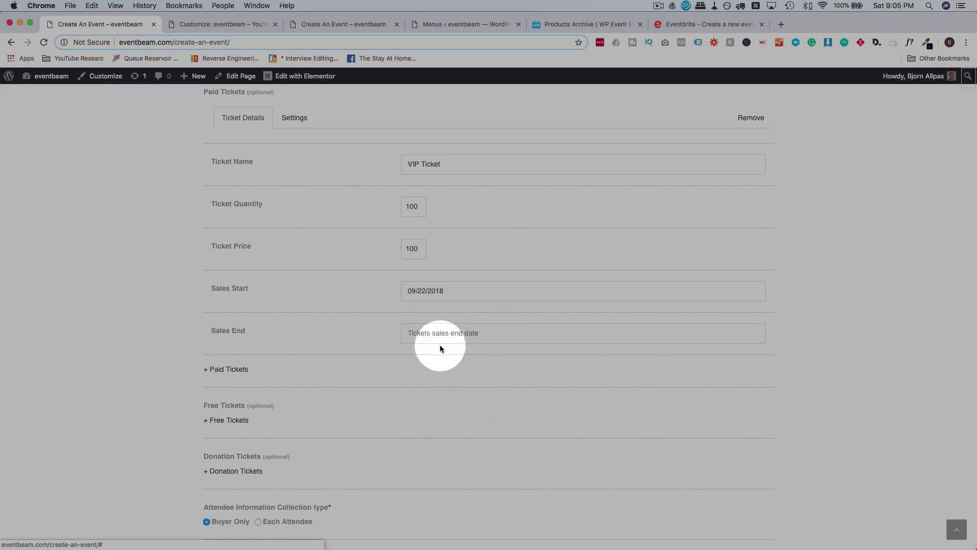
click(433, 337)
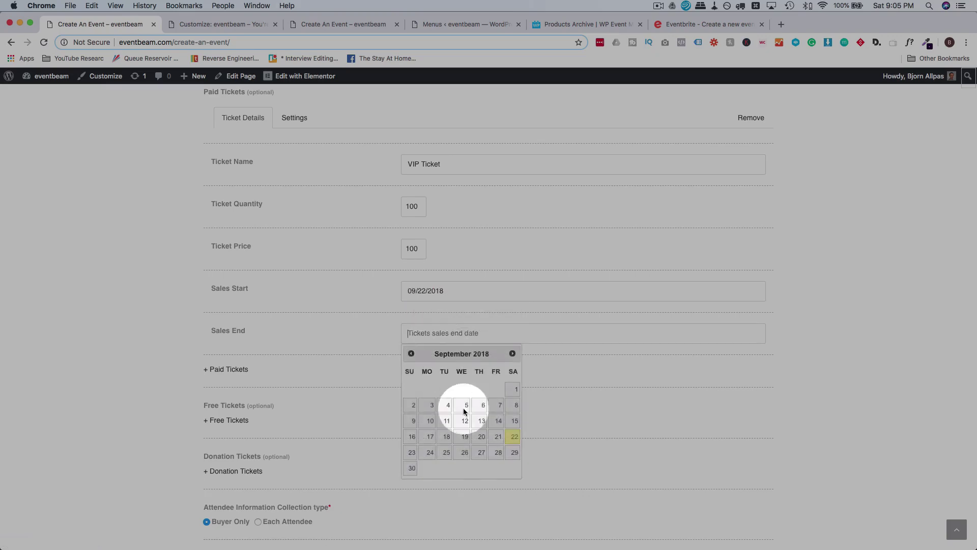
click(514, 452)
scroll(331, 285, up, 1)
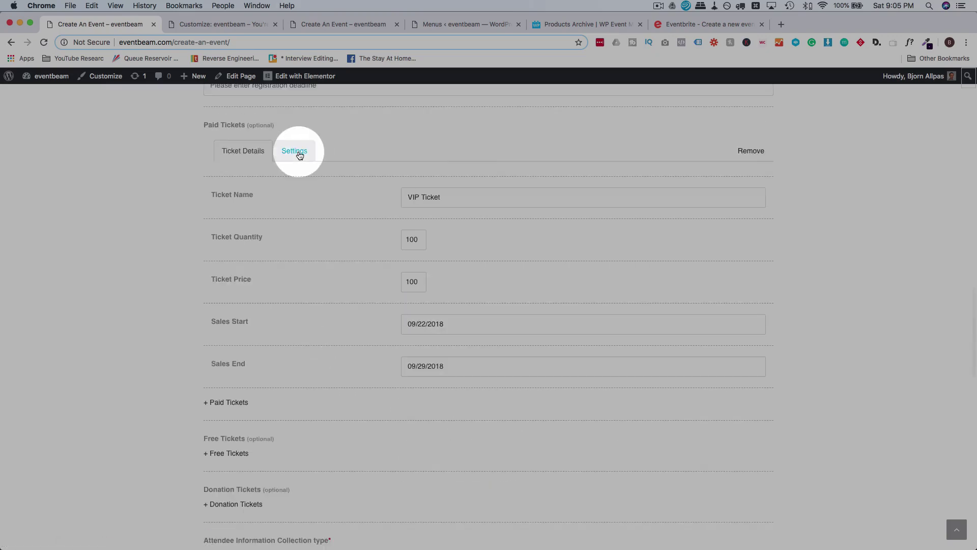
Describe the VIP Ticket as 'This is a VIP Ticket for VIPs.' and show the description.
click(299, 155)
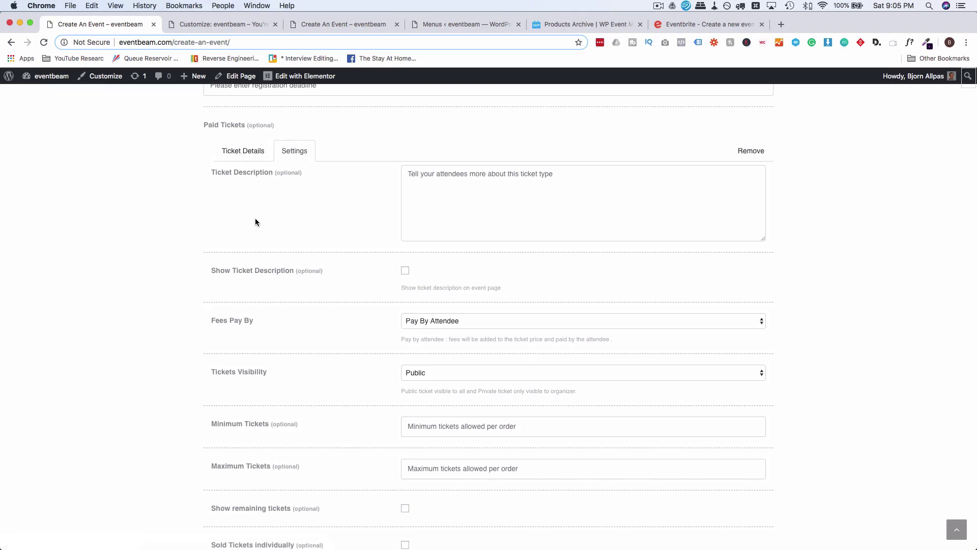
click(437, 196)
text(This is a)
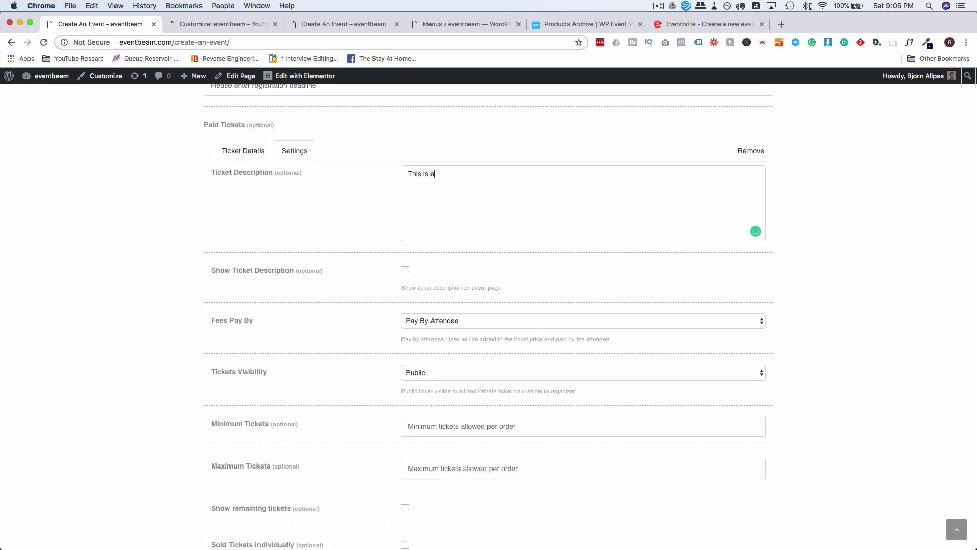
text( VIP Ticket for )
text(VIPS)
key(BackSpace)
text(Ps.)
scroll(389, 168, down, 2)
scroll(356, 163, down, 2)
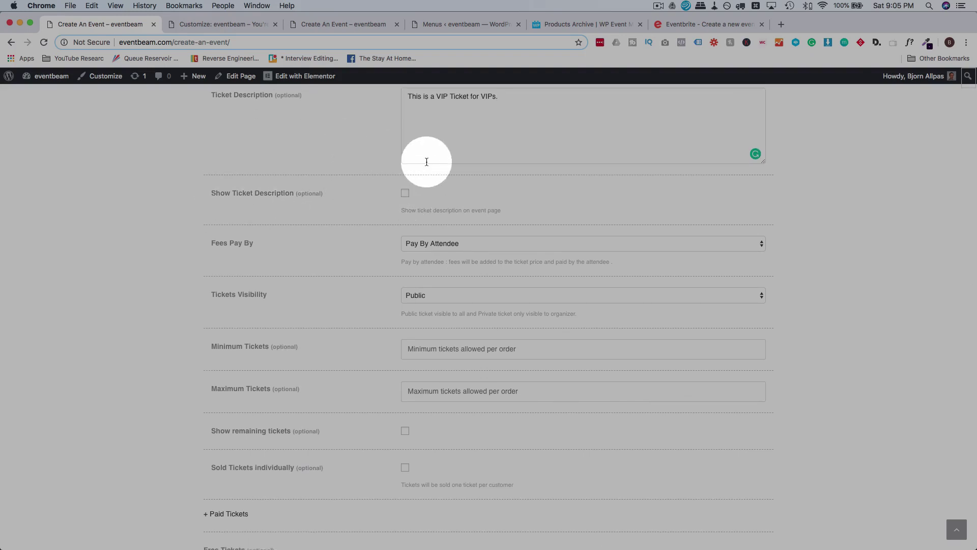
click(406, 195)
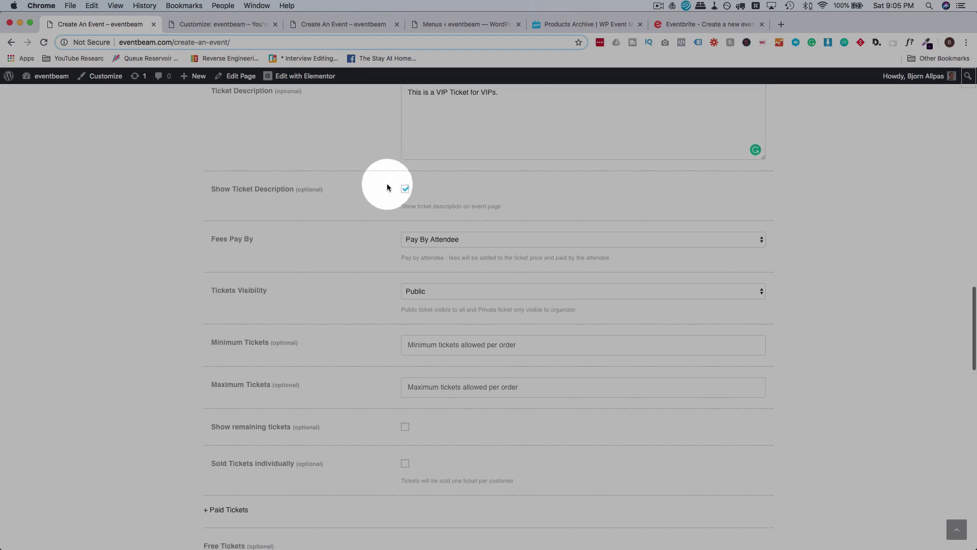
scroll(387, 185, down, 2)
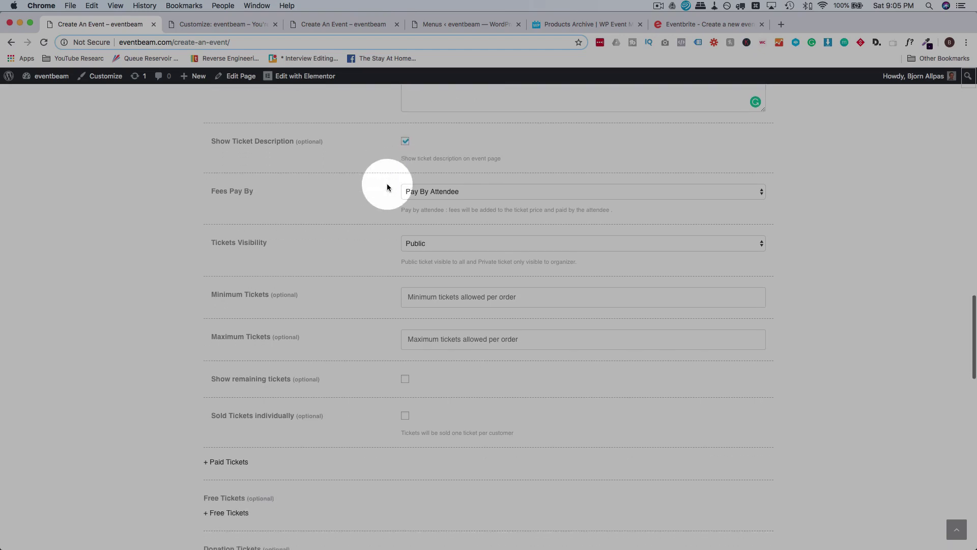
Keep the VIP Ticket's fees paid by the attendee and its visibility Public.
click(450, 199)
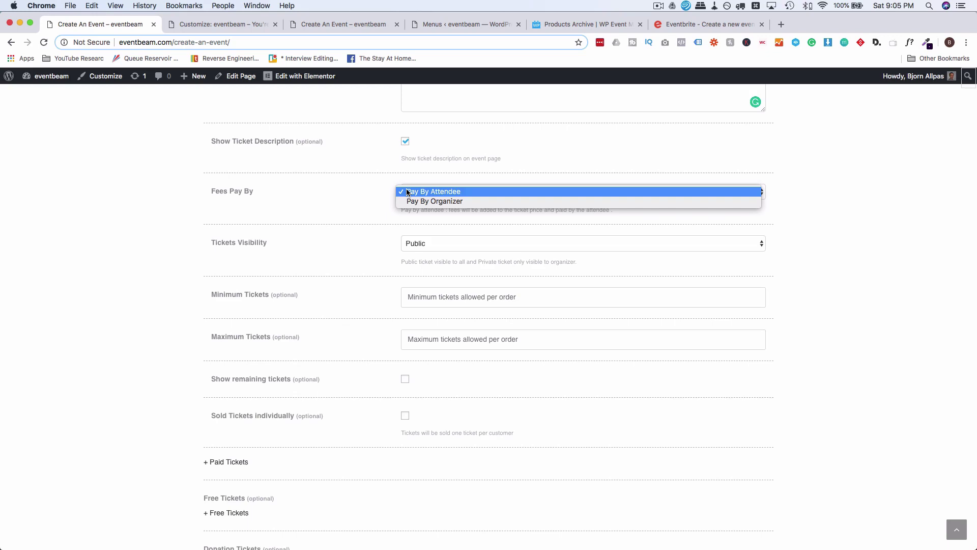
click(408, 192)
scroll(373, 199, down, 2)
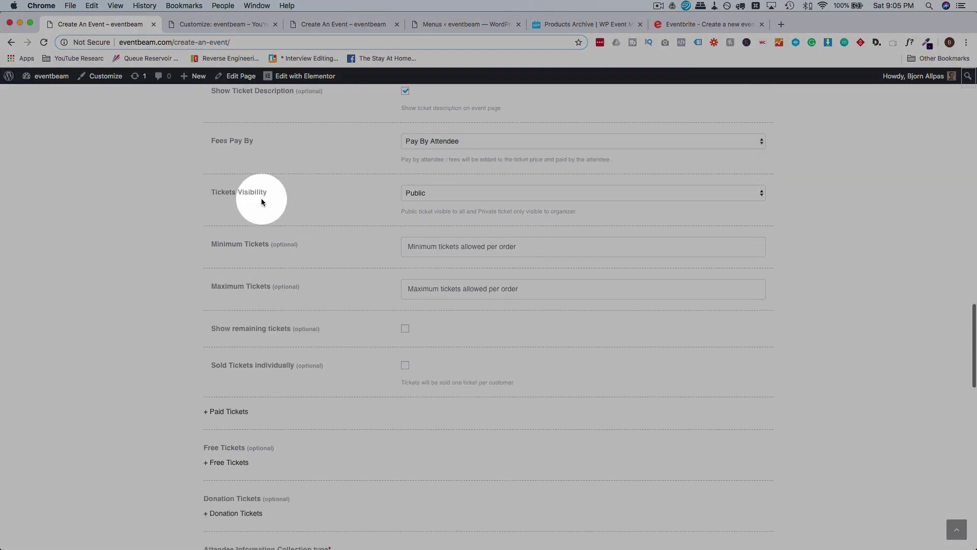
click(419, 196)
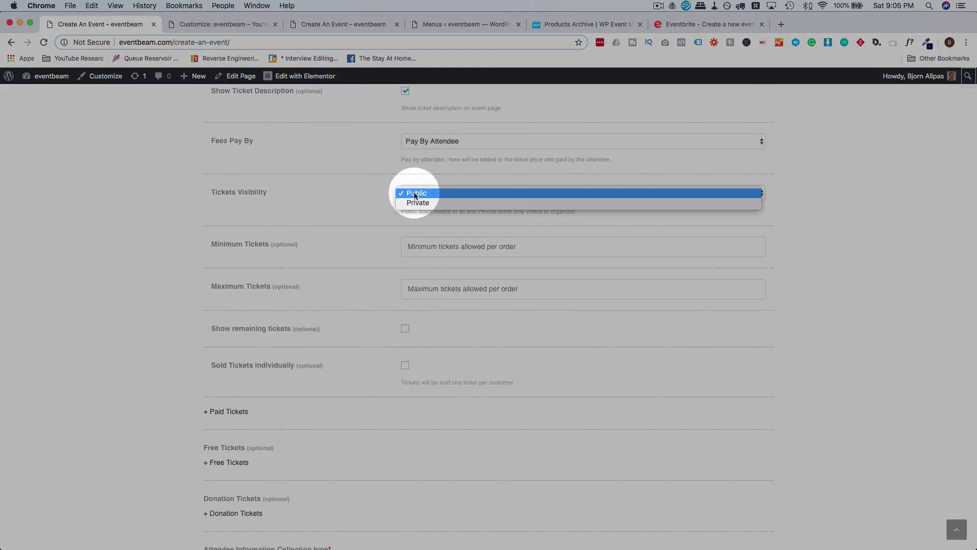
click(372, 195)
scroll(372, 195, down, 2)
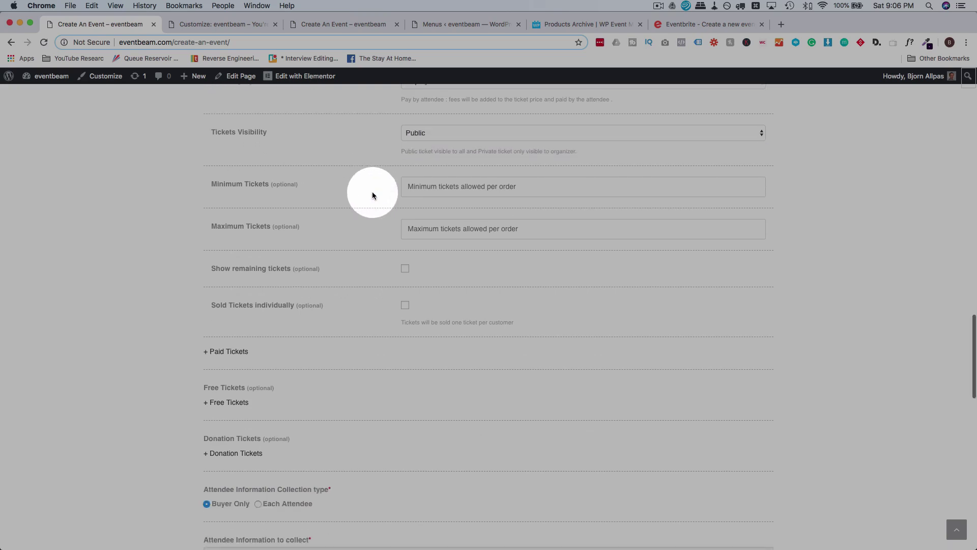
Allow a minimum of 1 and maximum of 5 VIP tickets per order.
click(429, 190)
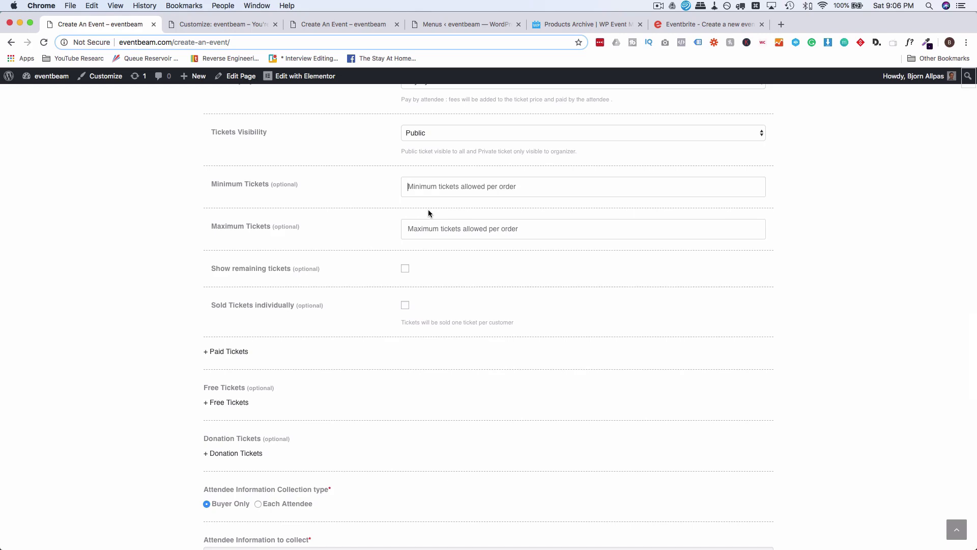
text(0)
key(BackSpace)
text(1)
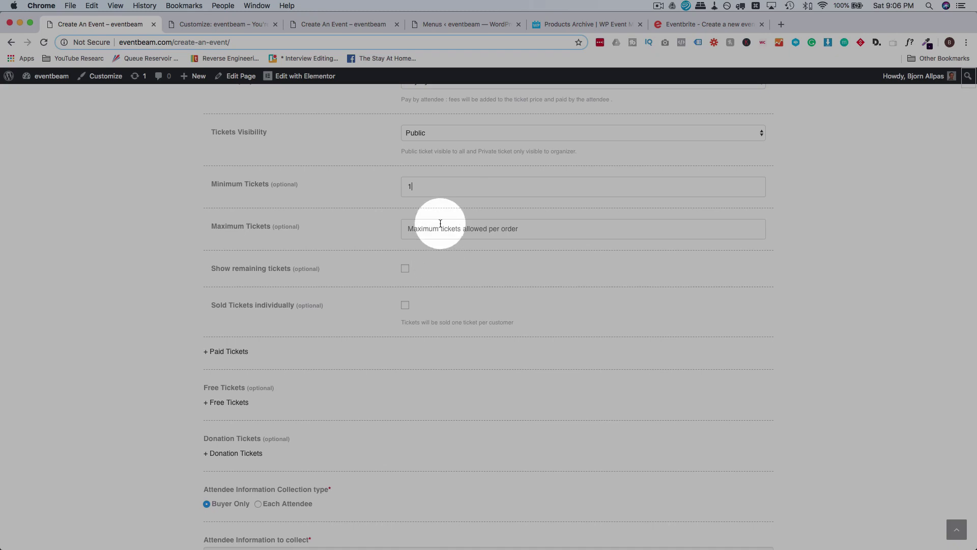
click(438, 233)
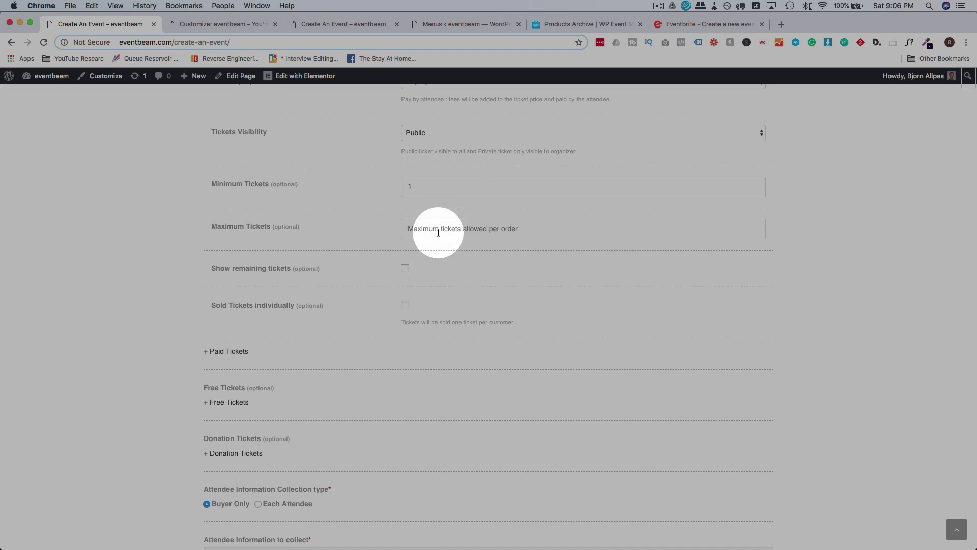
text(5)
scroll(380, 224, down, 1)
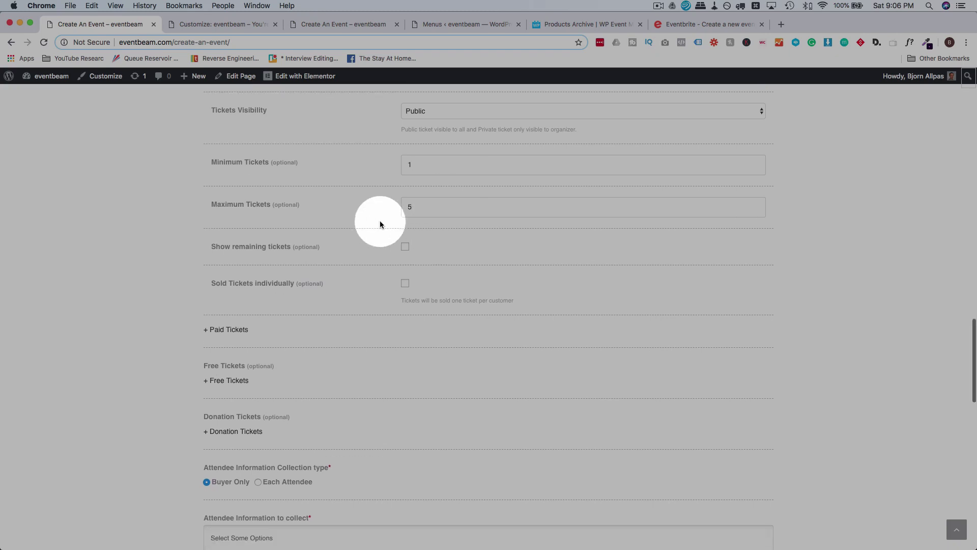
scroll(380, 224, down, 1)
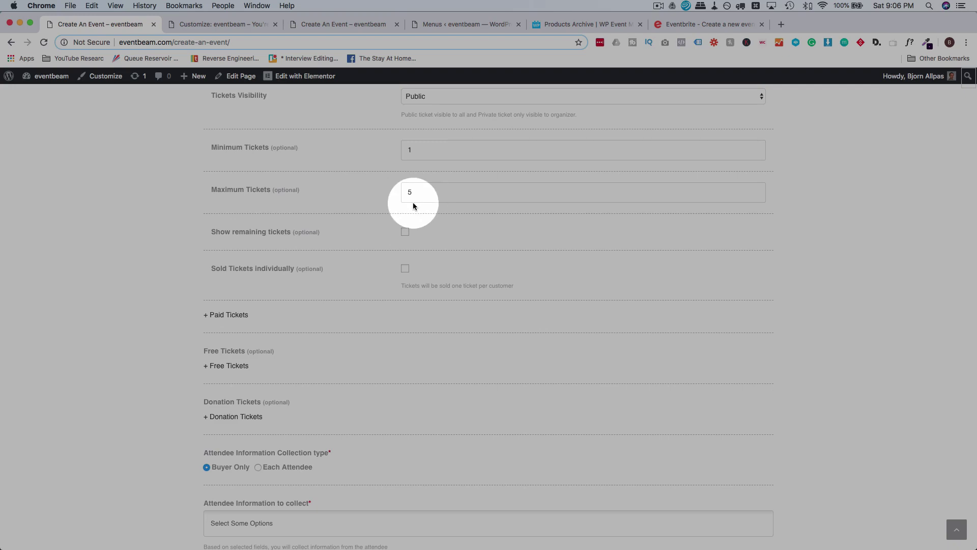
scroll(357, 194, down, 2)
Show remaining VIP tickets to buyers, leaving the one-ticket-per-customer limit off.
click(404, 184)
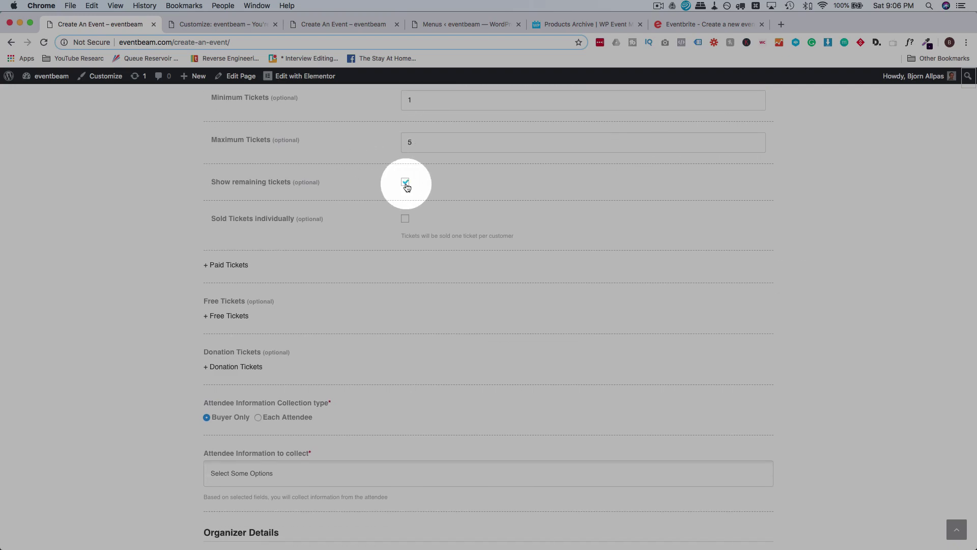
scroll(369, 207, down, 1)
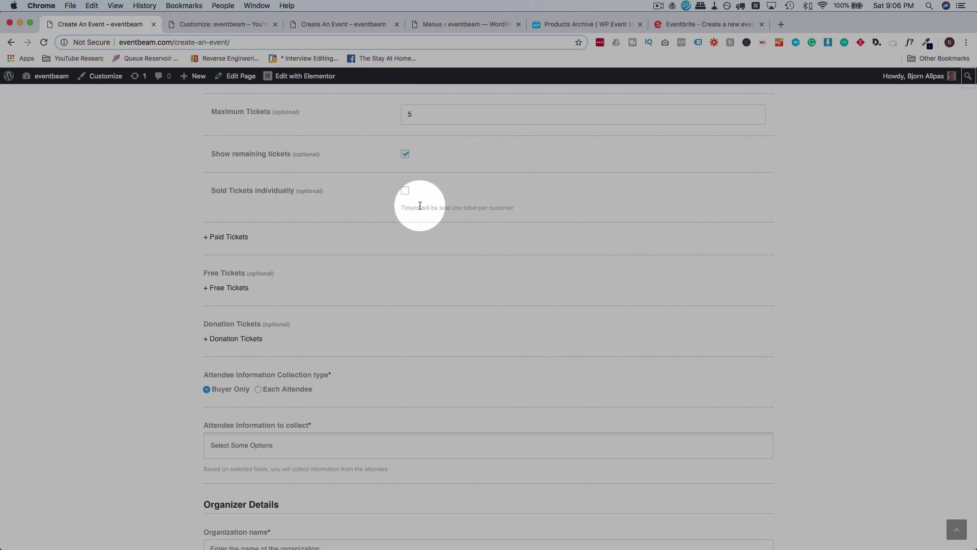
scroll(376, 198, up, 2)
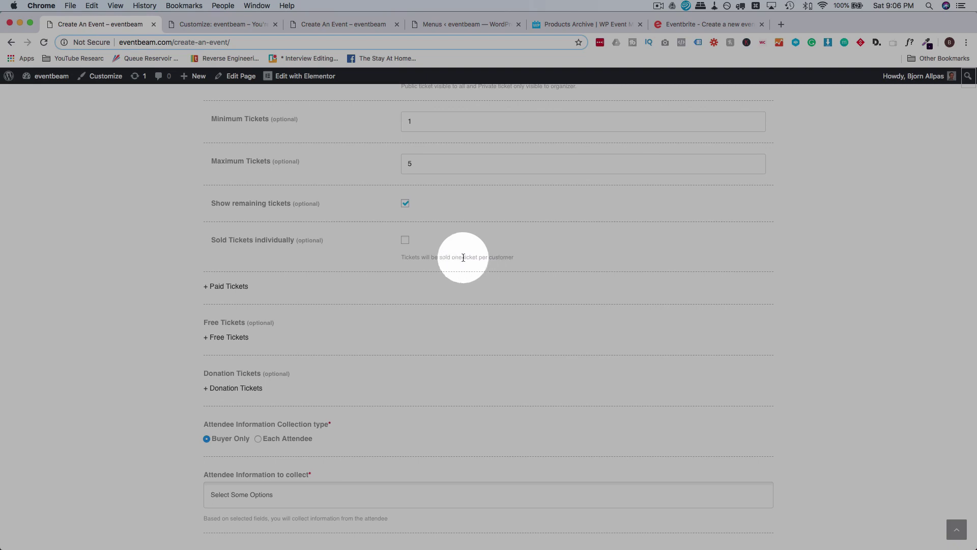
click(406, 241)
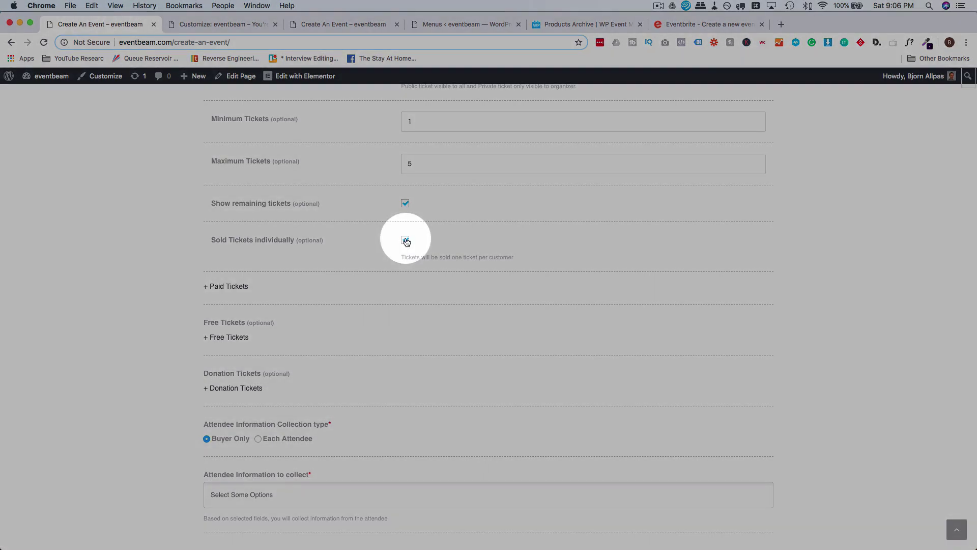
click(407, 241)
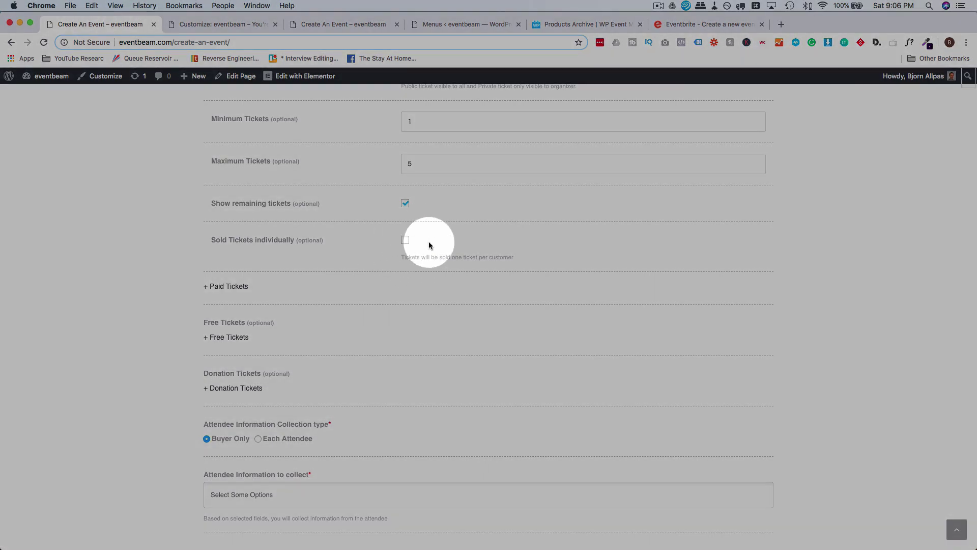
scroll(344, 218, down, 2)
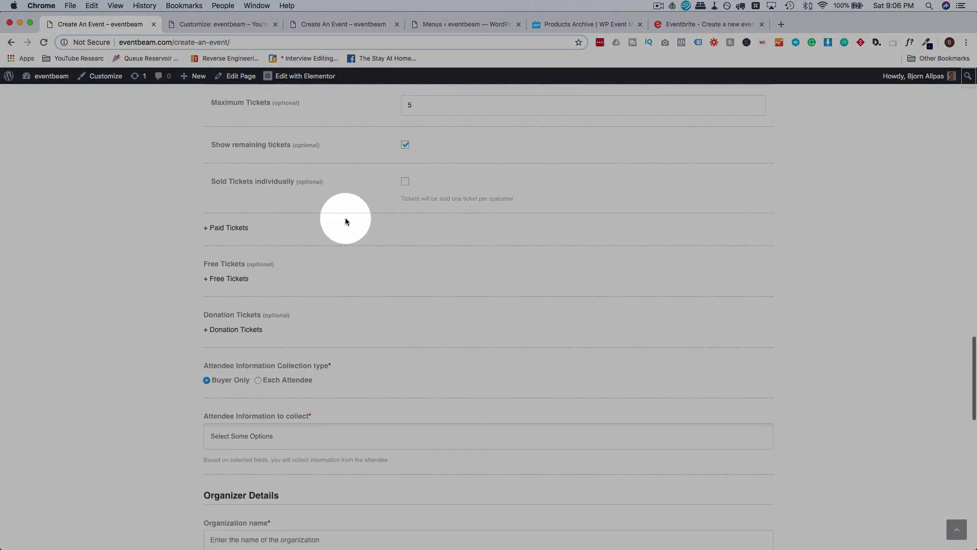
Add a free ticket named 'Volunteers' with quantity 50.
click(228, 278)
scroll(176, 273, down, 3)
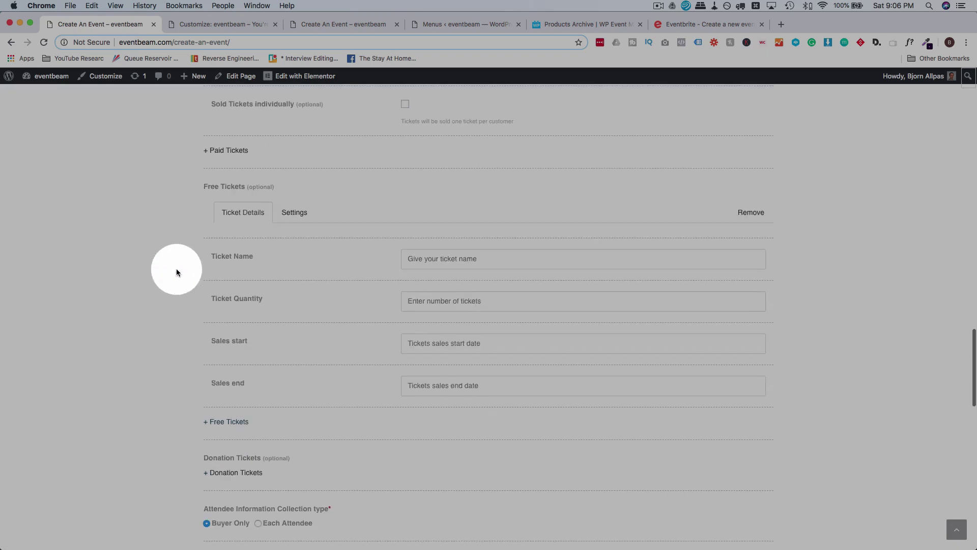
click(447, 264)
text(Spect)
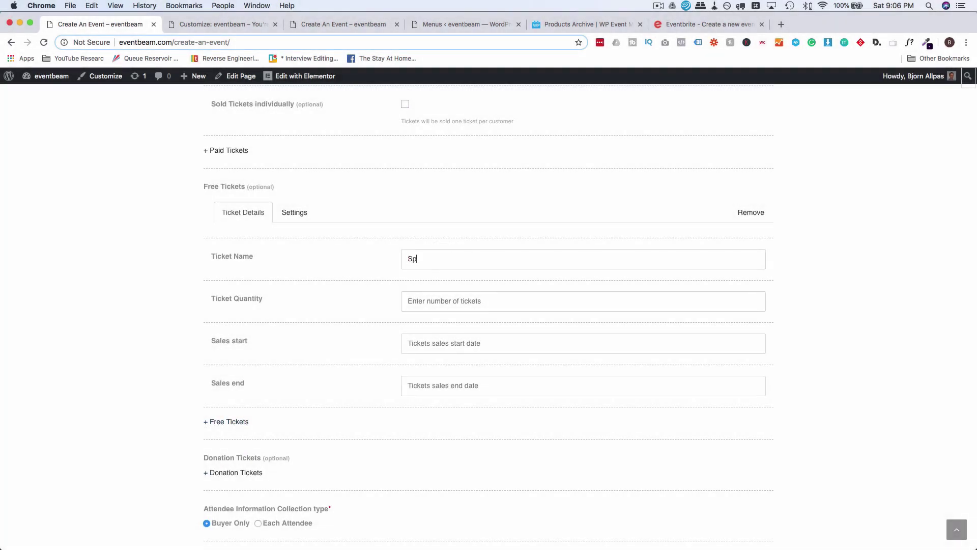
key(BackSpace)
key(BackSpace)
key(BackSpace)
text(P)
text(olunteers)
scroll(364, 250, down, 3)
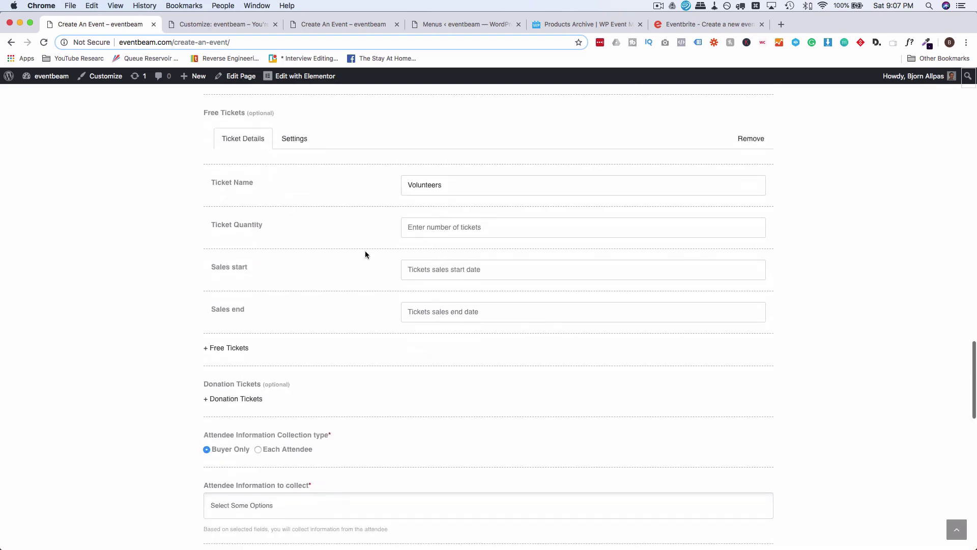
click(429, 230)
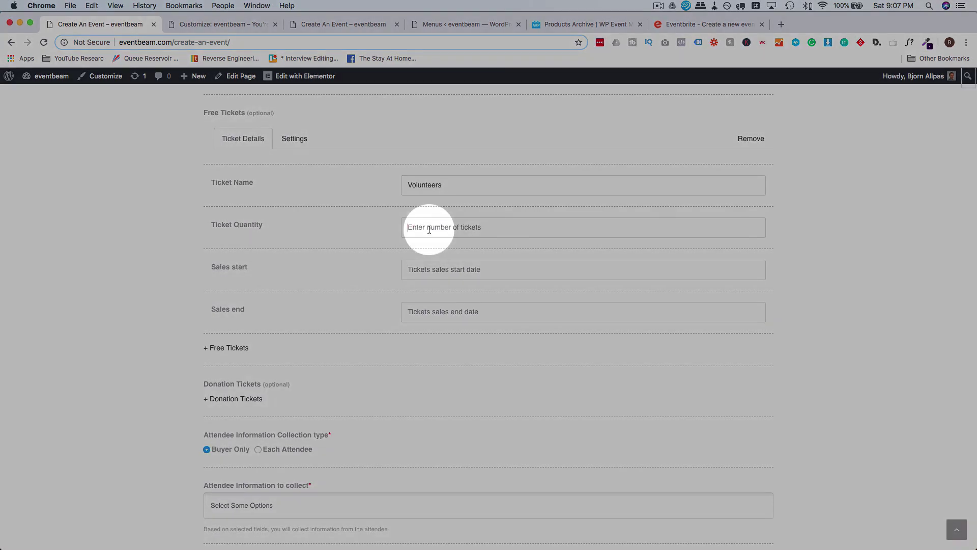
text(50)
Set the Volunteers sales period 09/22/2018 to 09/29/2018 and bring up its settings.
key(Tab)
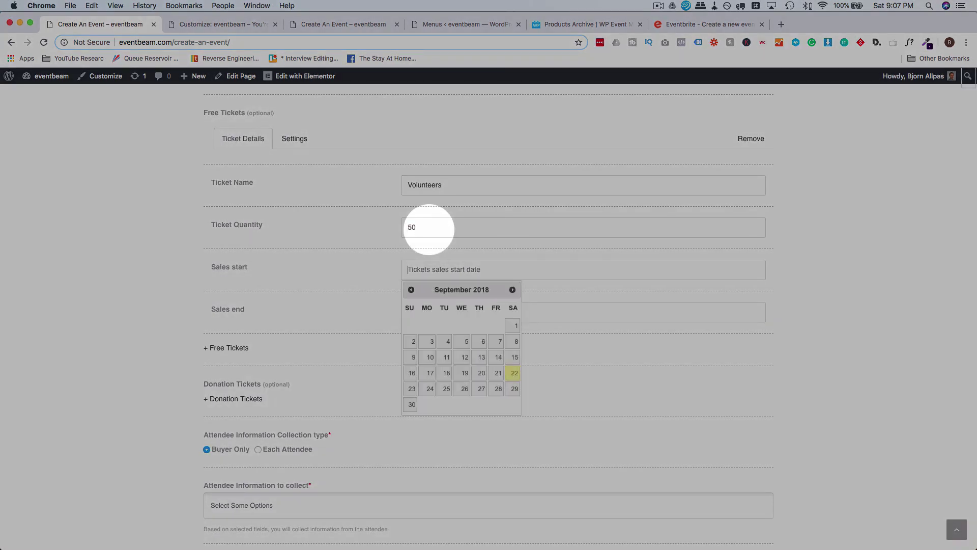
click(512, 375)
click(437, 312)
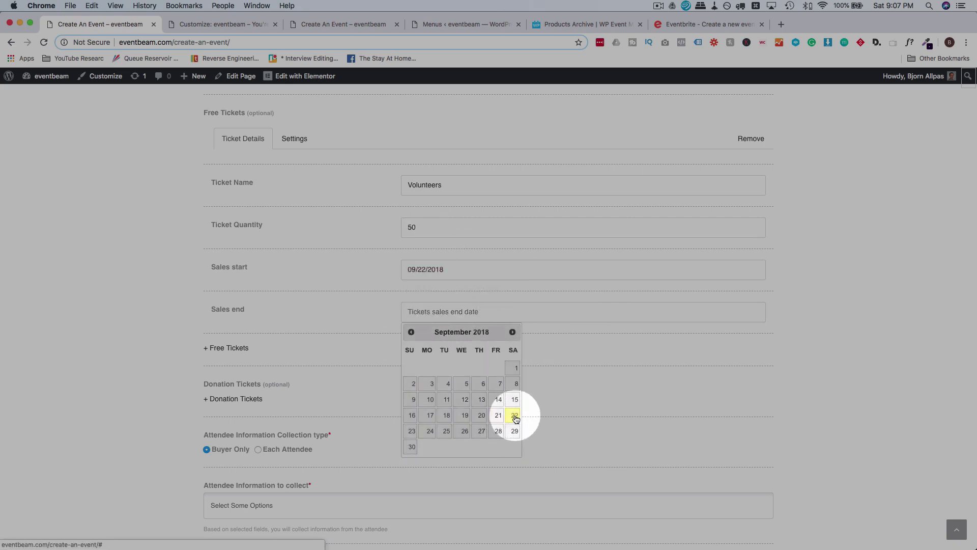
click(514, 432)
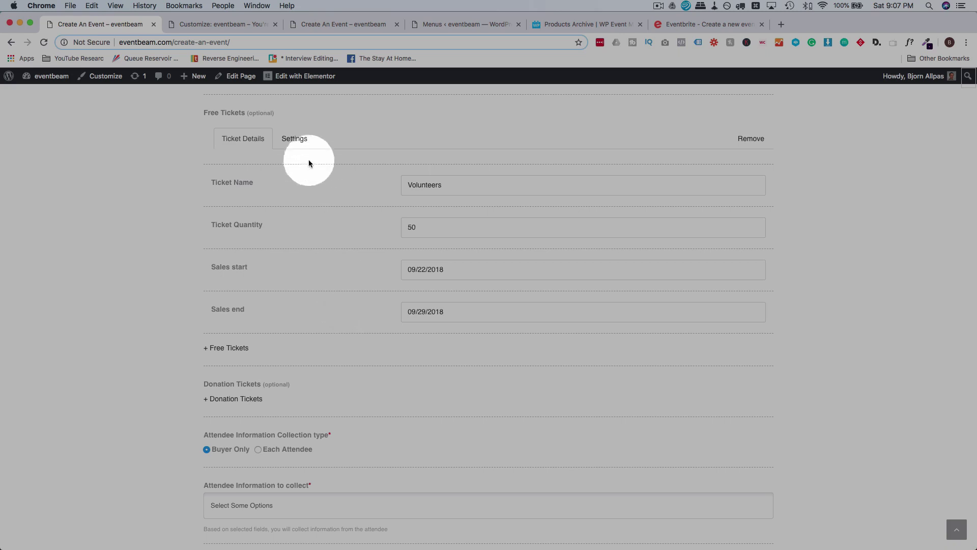
click(297, 138)
Give the Volunteers ticket the description 'This is volunteers' and show it on the event page.
scroll(297, 188, down, 1)
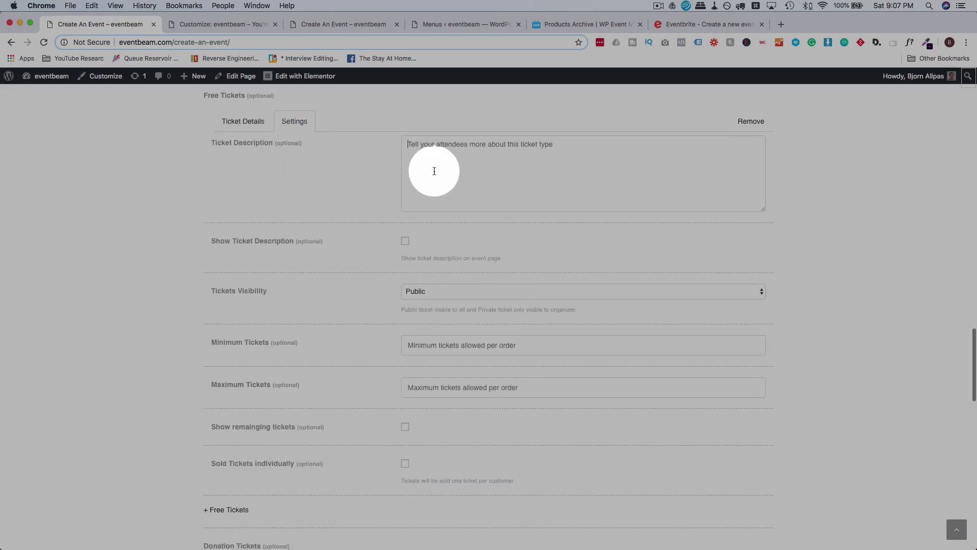
click(434, 171)
text(This is vol)
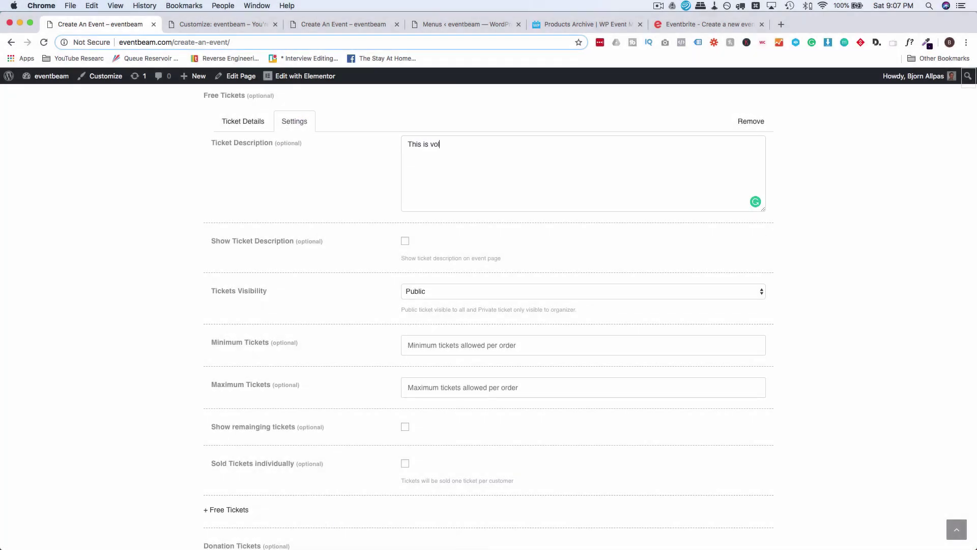
text(unteers)
scroll(358, 193, down, 2)
click(405, 186)
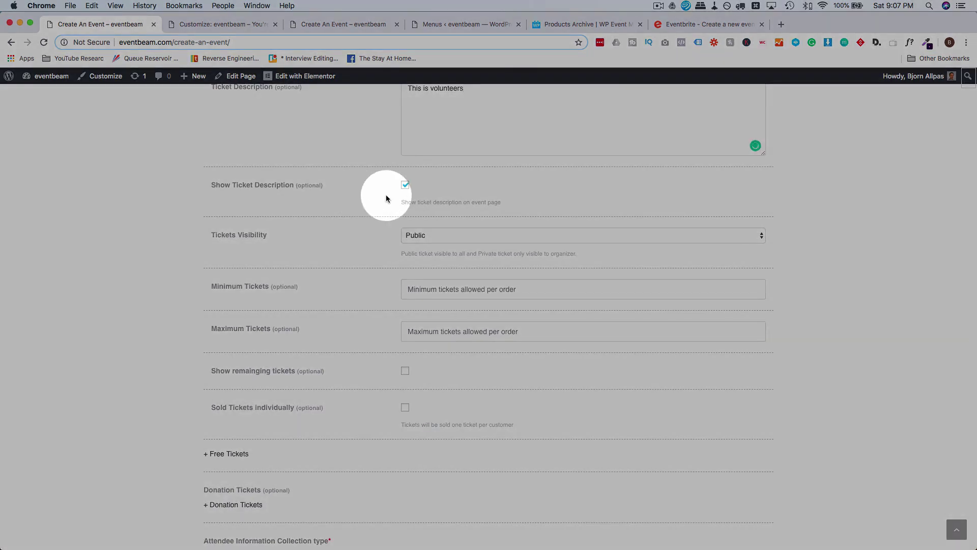
scroll(386, 194, down, 2)
scroll(404, 200, down, 2)
Allow 1 to 5 Volunteers tickets per order and show remaining tickets.
click(426, 186)
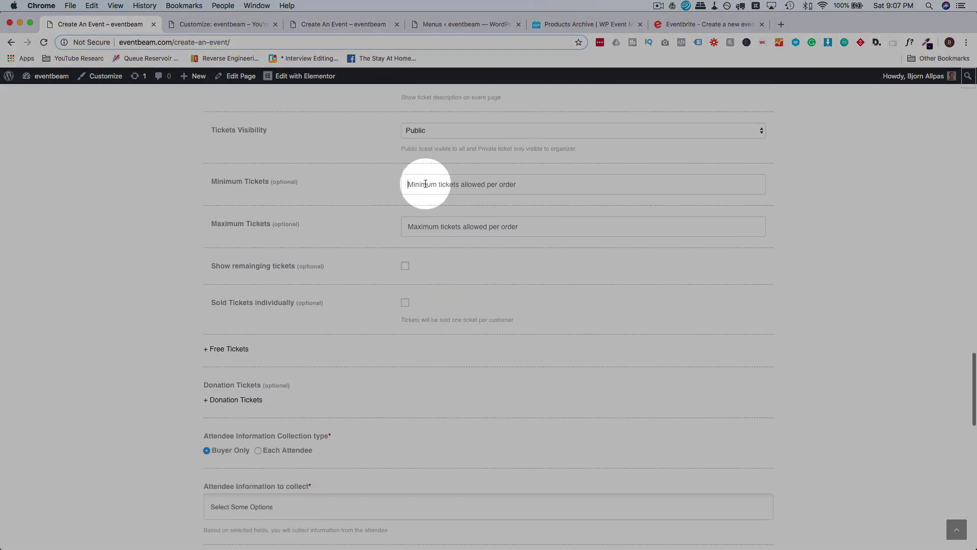
text(1)
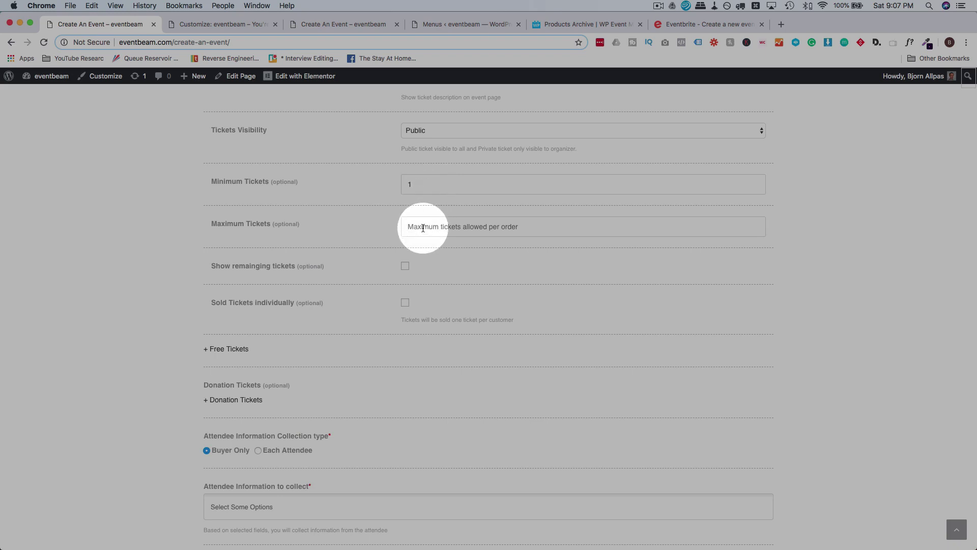
click(423, 228)
text(5)
scroll(374, 222, down, 2)
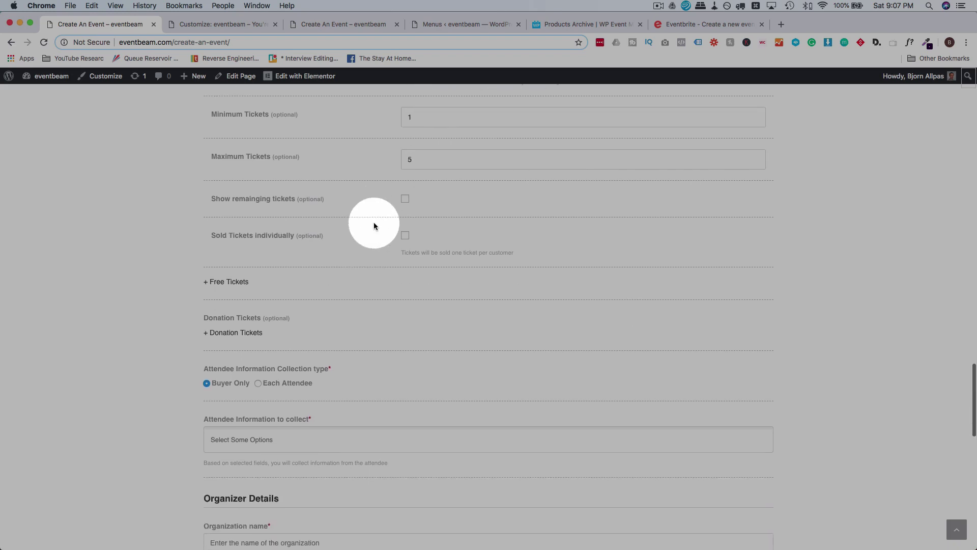
click(405, 199)
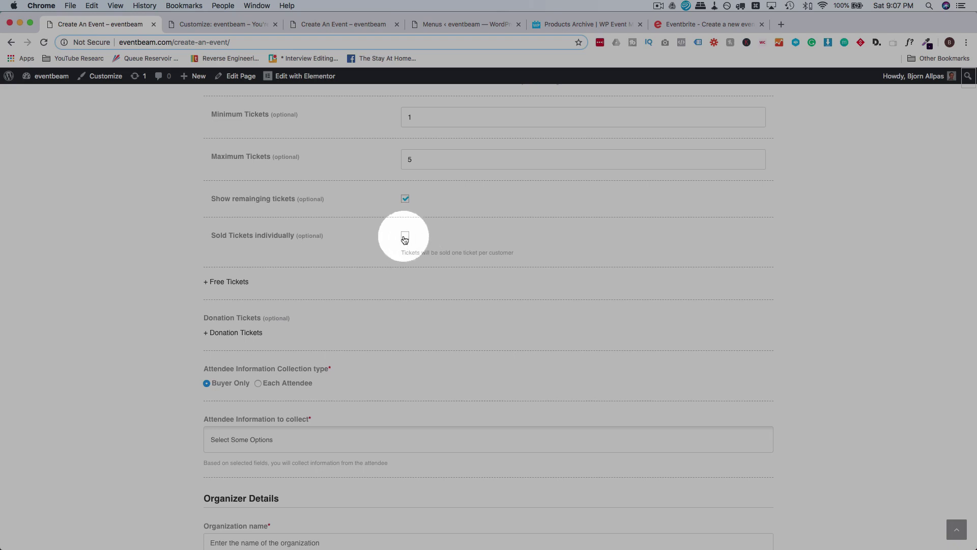
scroll(372, 221, down, 2)
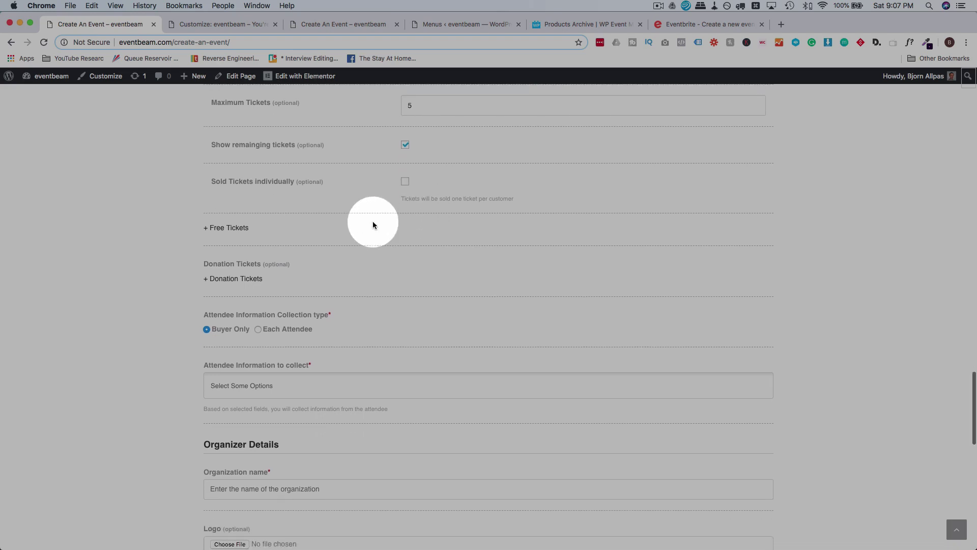
Add a ticket named Donation with quantity 100 and minimum price 50.
click(241, 280)
scroll(306, 290, down, 2)
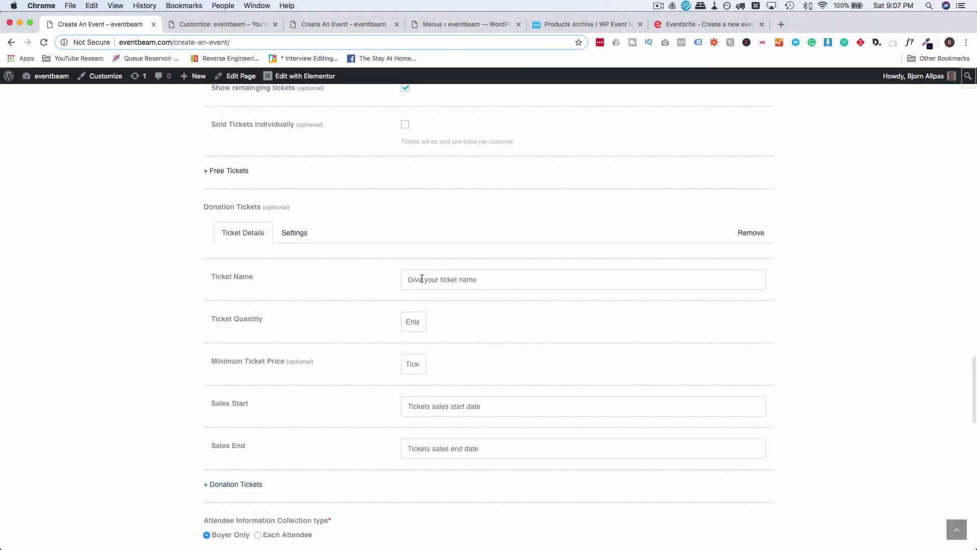
text(Doma)
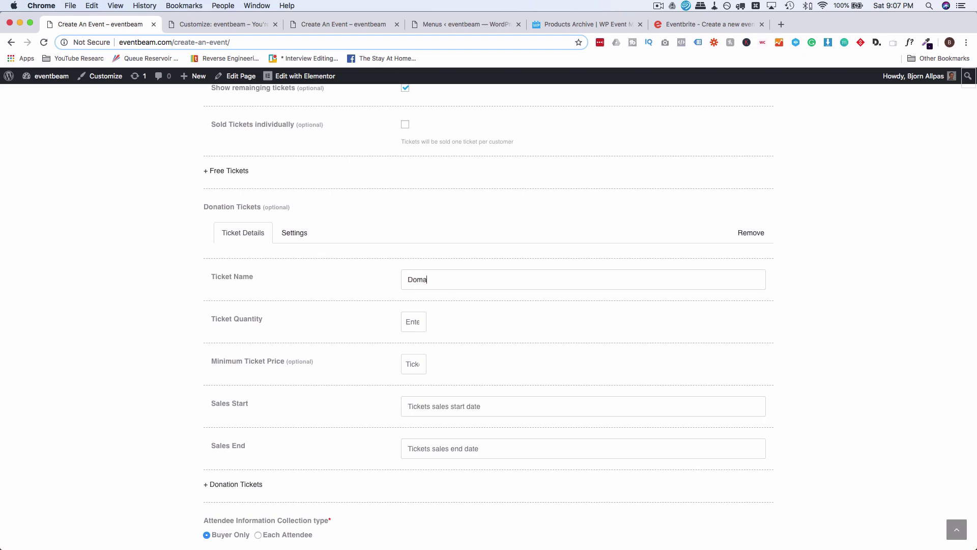
key(BackSpace)
key(BackSpace)
text(nation)
scroll(488, 305, down, 2)
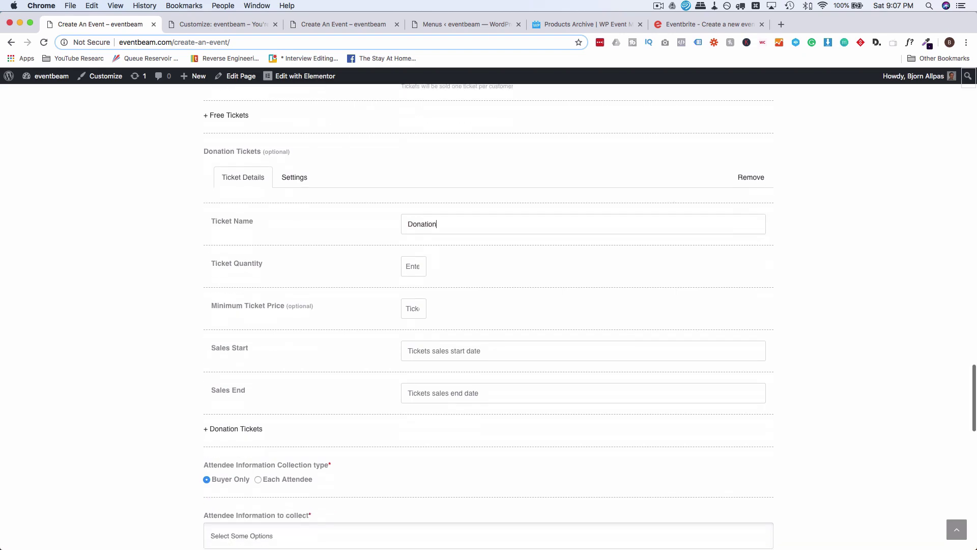
click(414, 266)
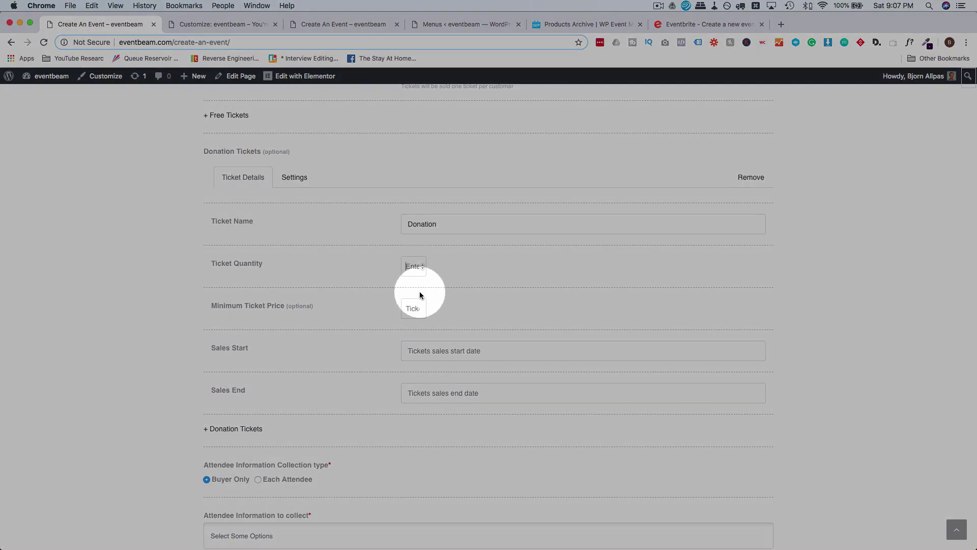
text(100)
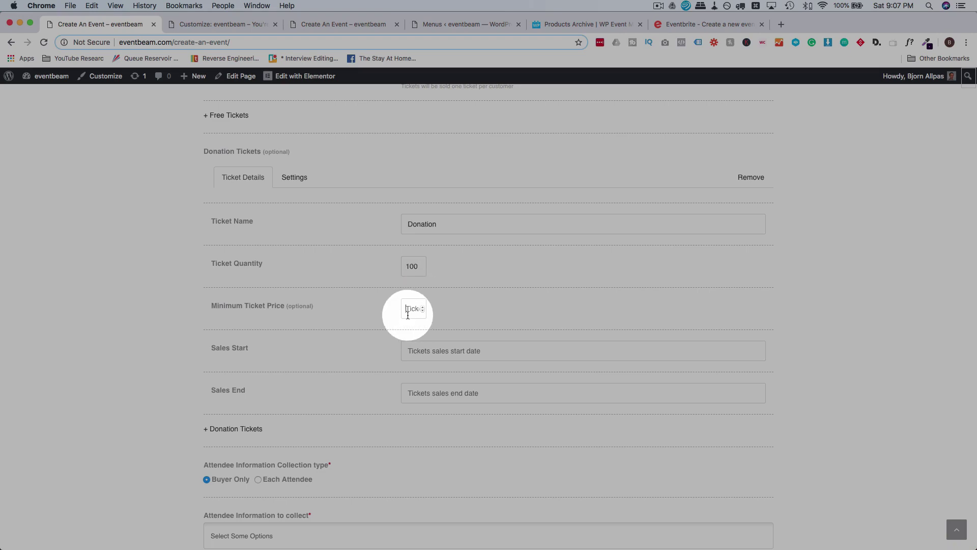
text(34)
scroll(411, 325, down, 3)
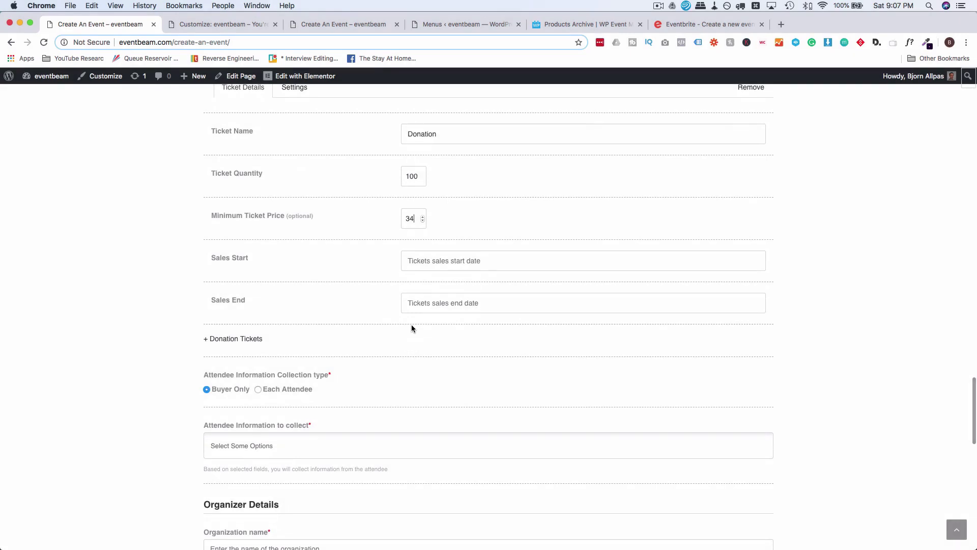
key(BackSpace)
key(BackSpace)
text(5)
Set the Donation ticket's sales to run from 09/22/2018 to 09/29/2018.
click(446, 260)
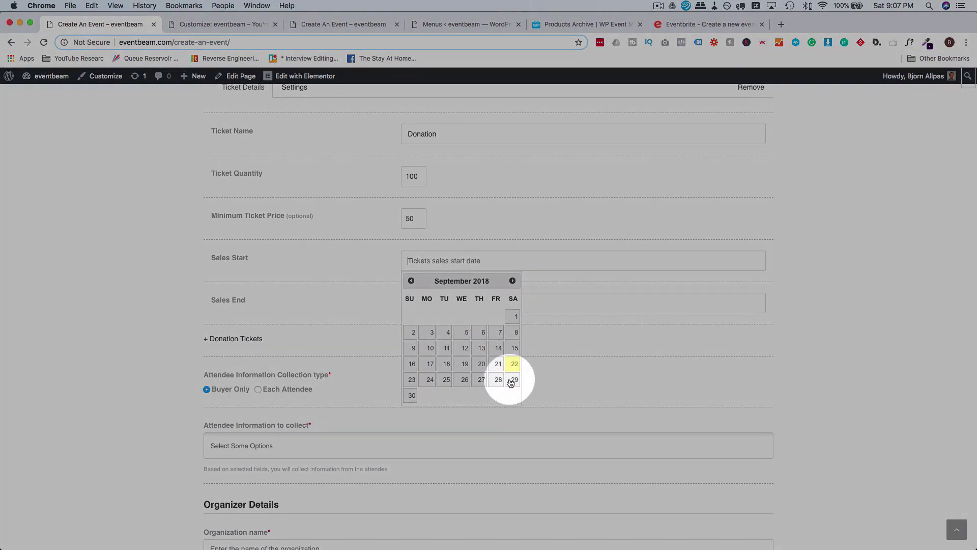
click(513, 365)
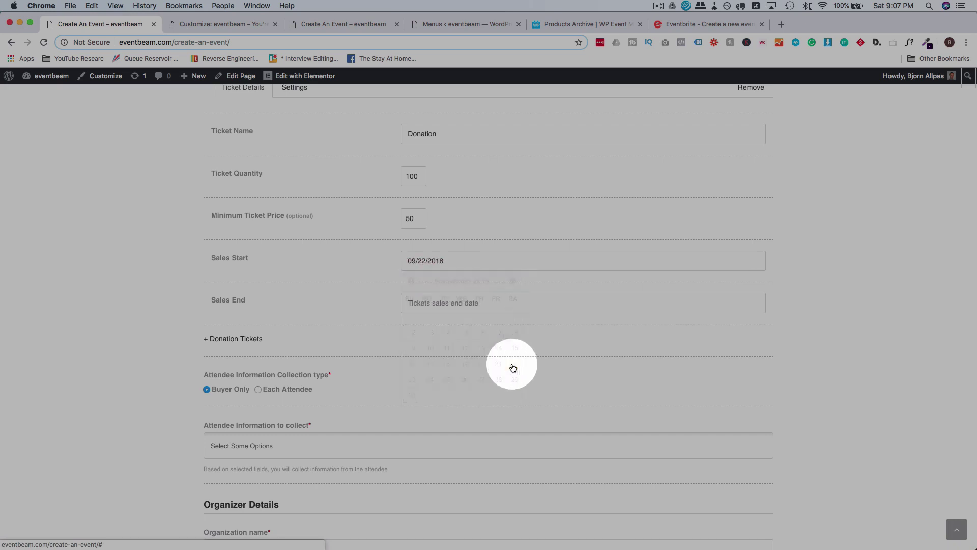
click(432, 308)
click(513, 422)
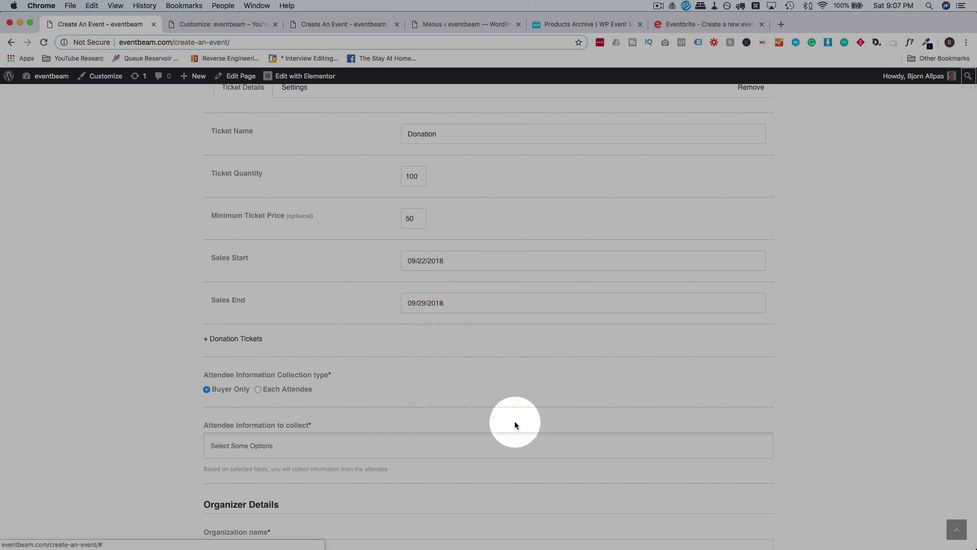
scroll(318, 352, up, 5)
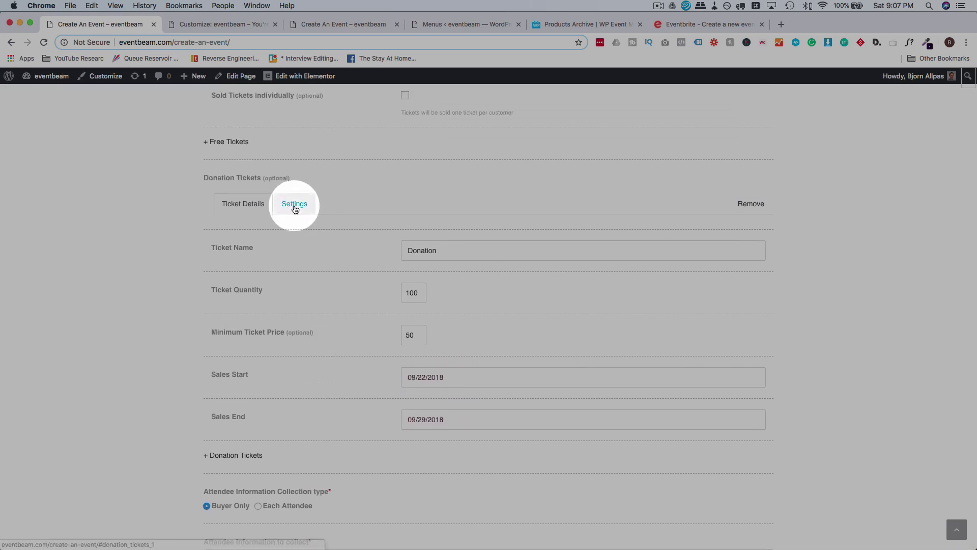
Describe the Donation ticket as 'This ticket is by donation. Donate as much as you want'.
click(294, 204)
scroll(236, 240, down, 2)
click(425, 207)
text(This )
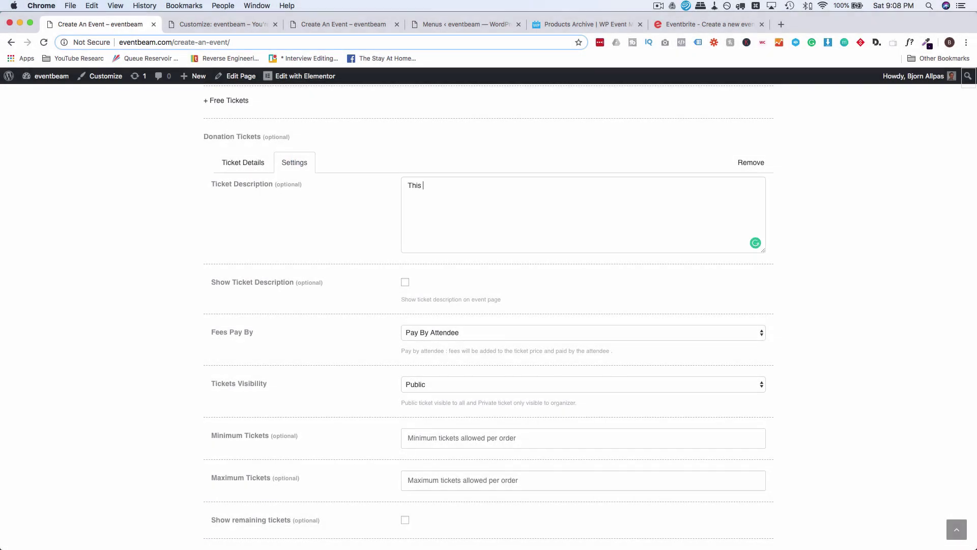
text(ticket is by donation. Doma)
key(BackSpace)
text(nate as much as you want!)
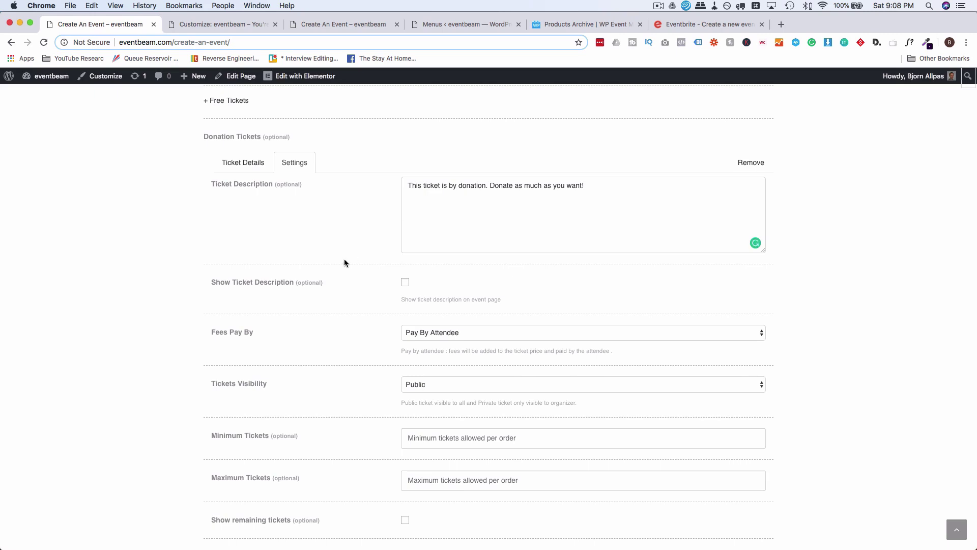
Allow 1–10 Donation tickets per order and show the remaining ticket count.
scroll(344, 260, down, 3)
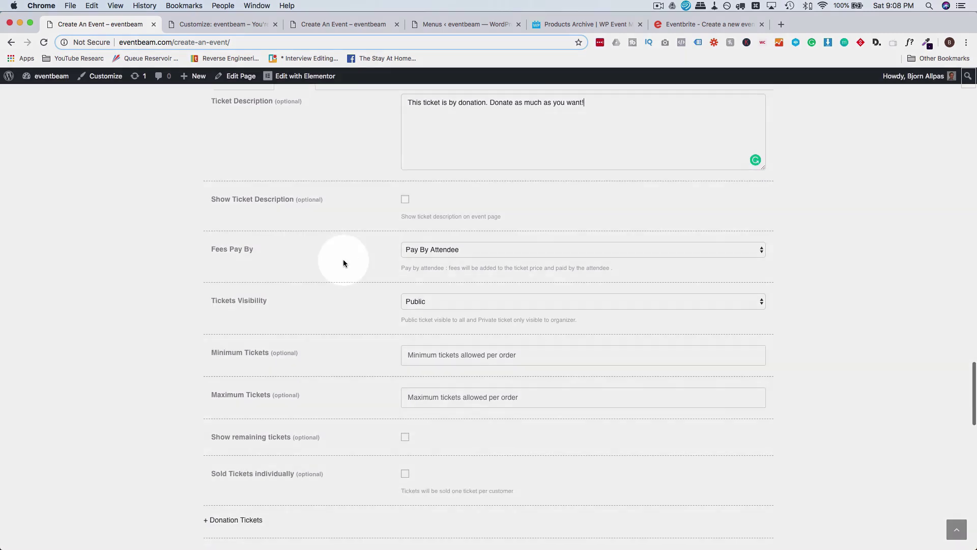
scroll(383, 217, down, 4)
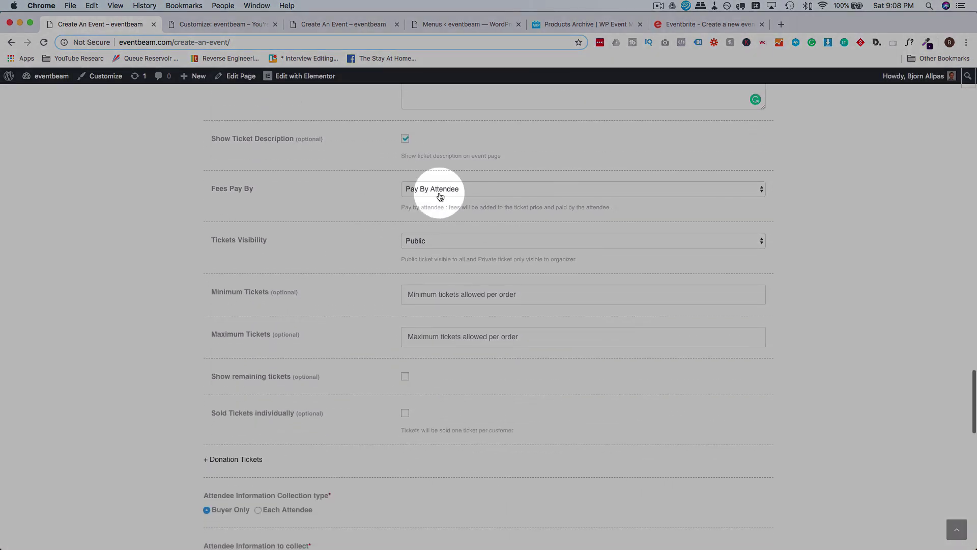
scroll(388, 230, down, 2)
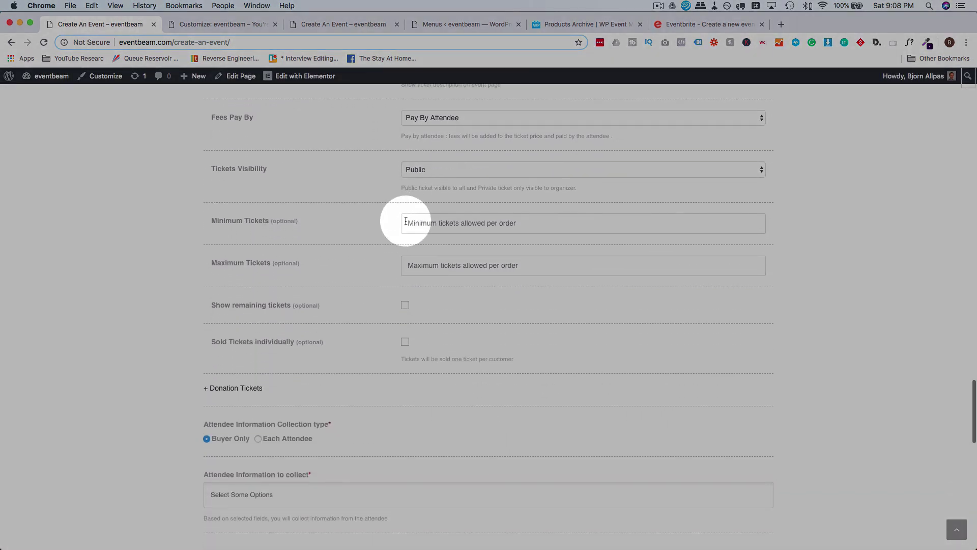
click(424, 218)
text(1)
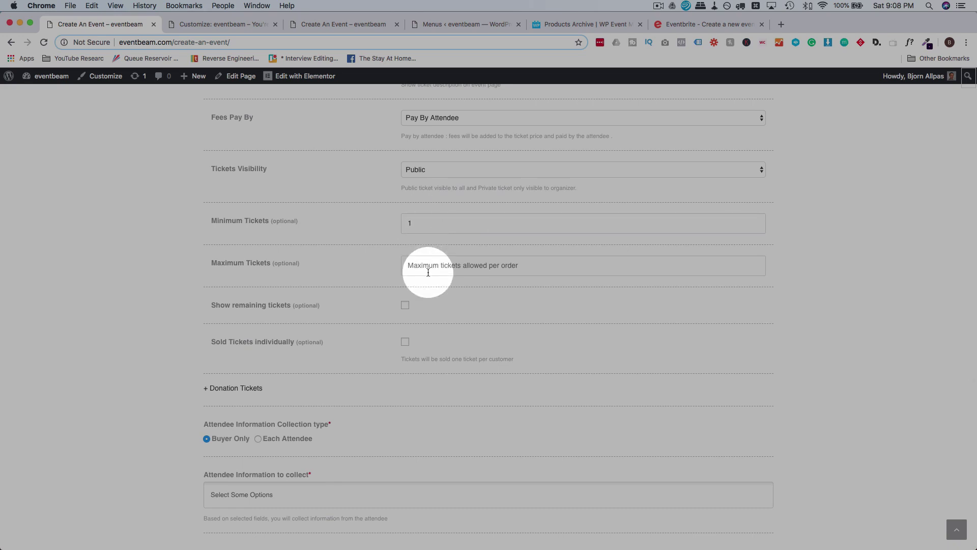
text(10)
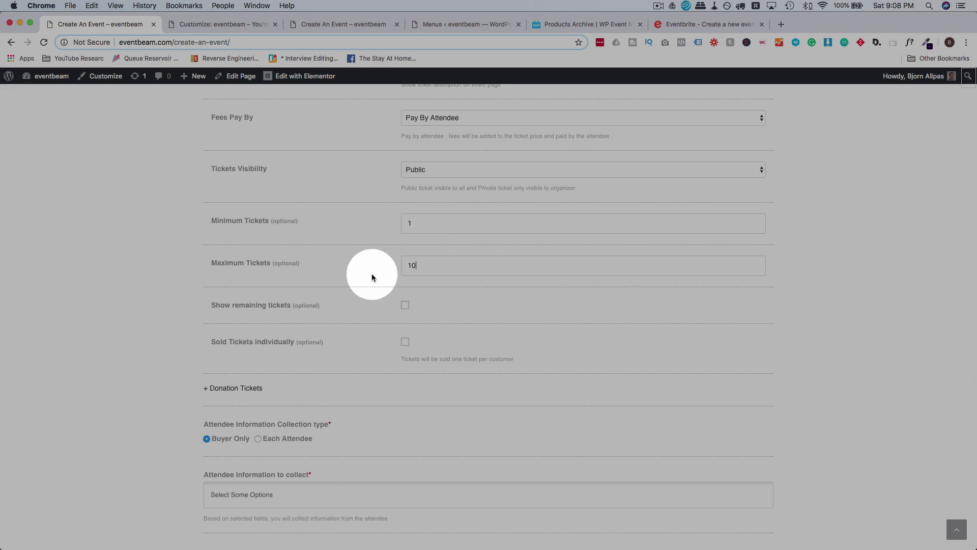
scroll(371, 275, down, 3)
scroll(385, 200, down, 1)
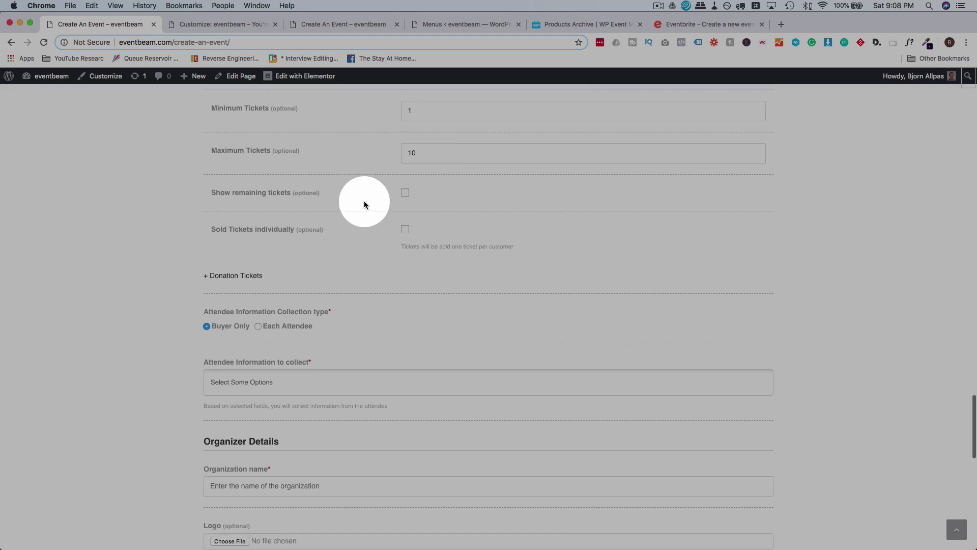
click(405, 192)
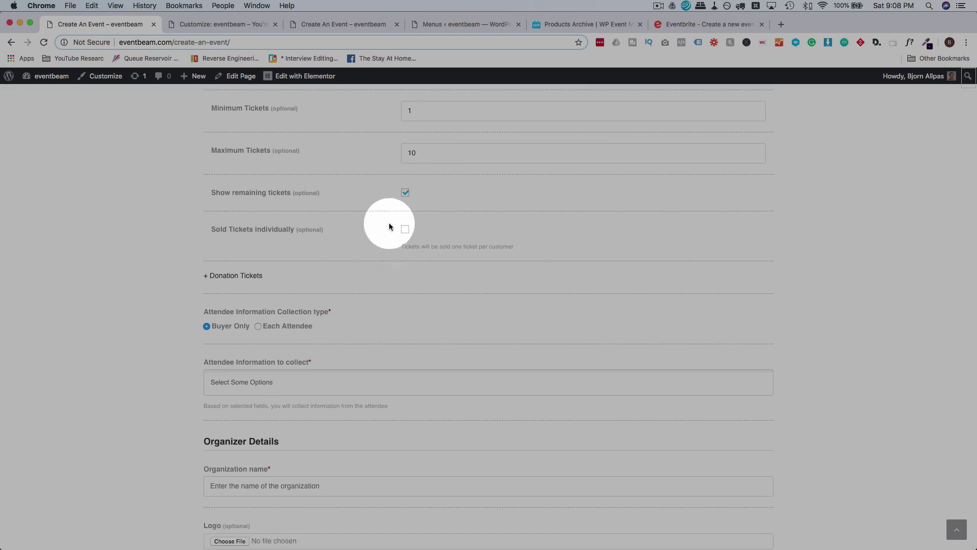
scroll(358, 237, down, 1)
scroll(357, 237, down, 1)
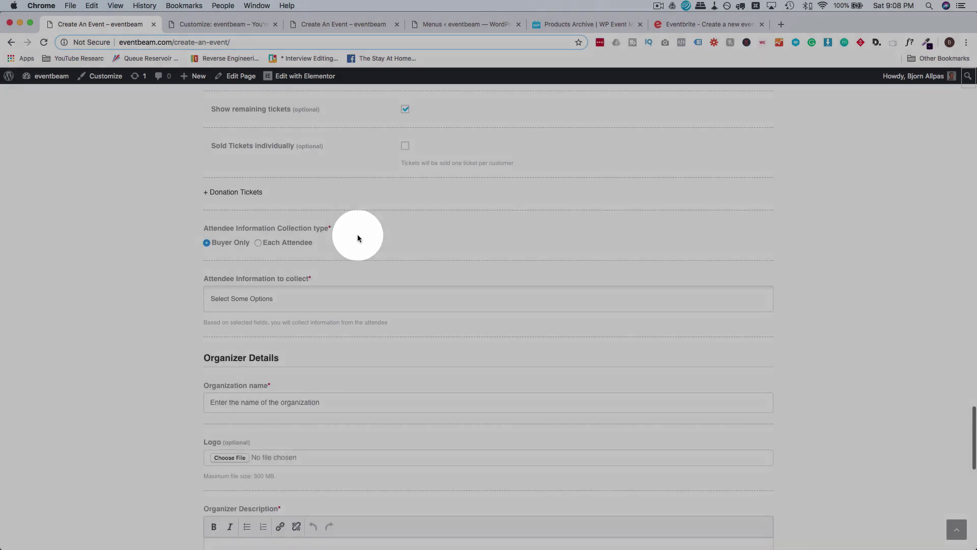
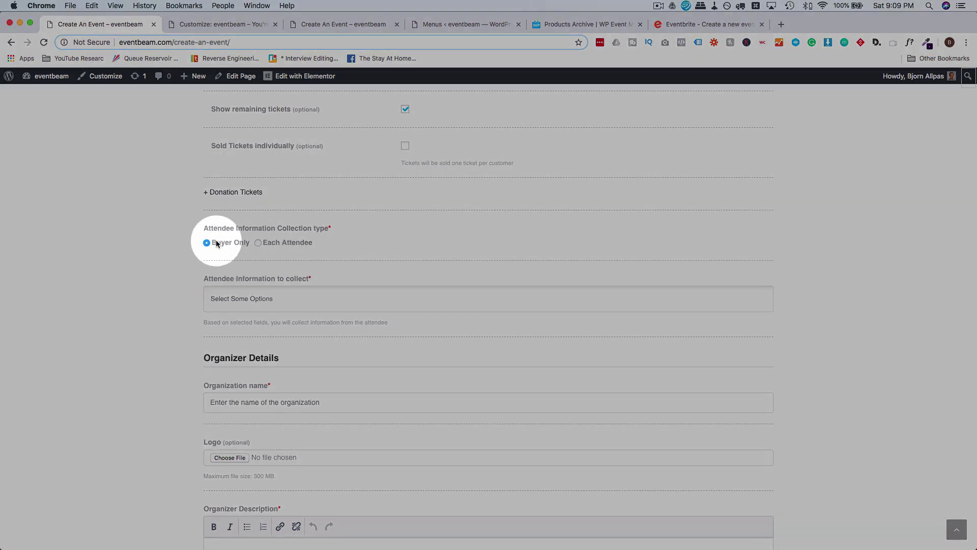
Collect Full name and Email address from the buyer only, then go to the Menus admin page.
click(258, 243)
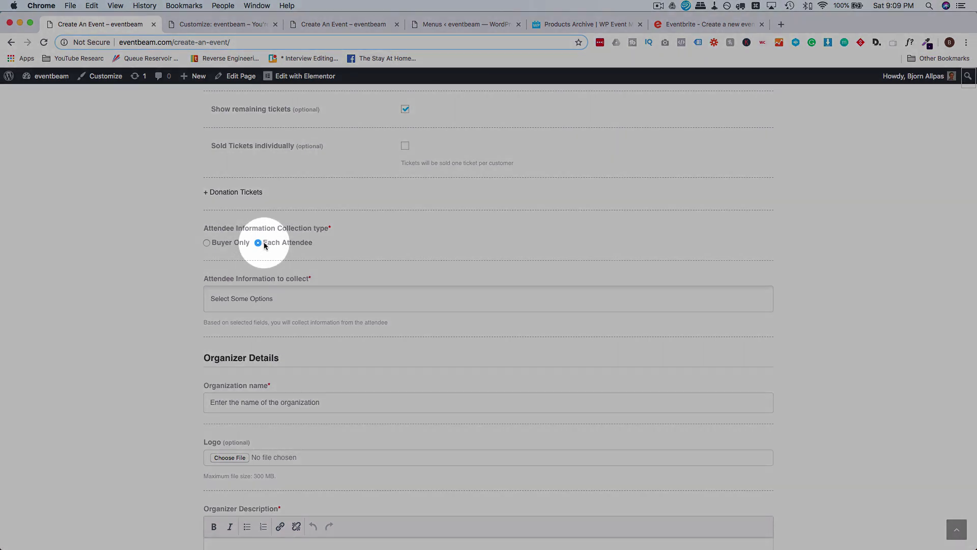
click(206, 243)
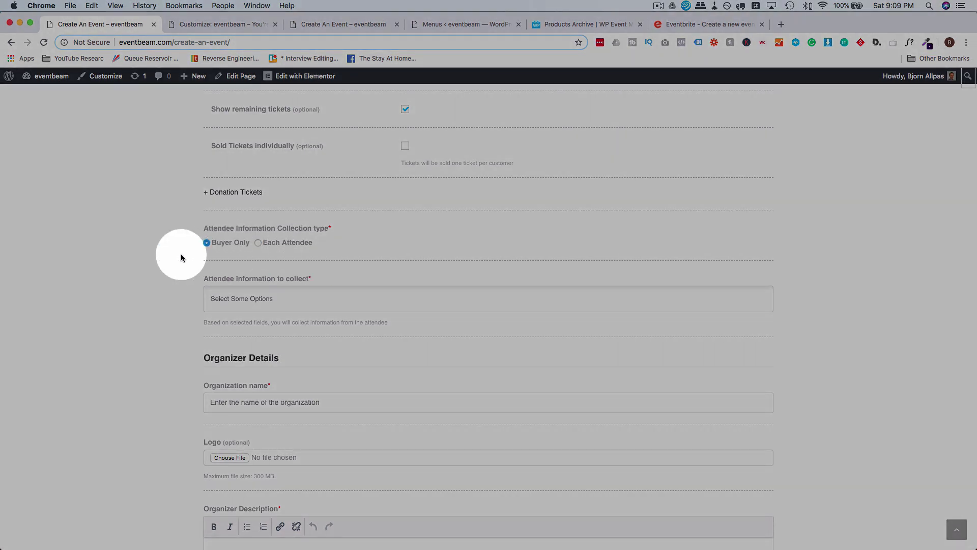
scroll(178, 245, down, 3)
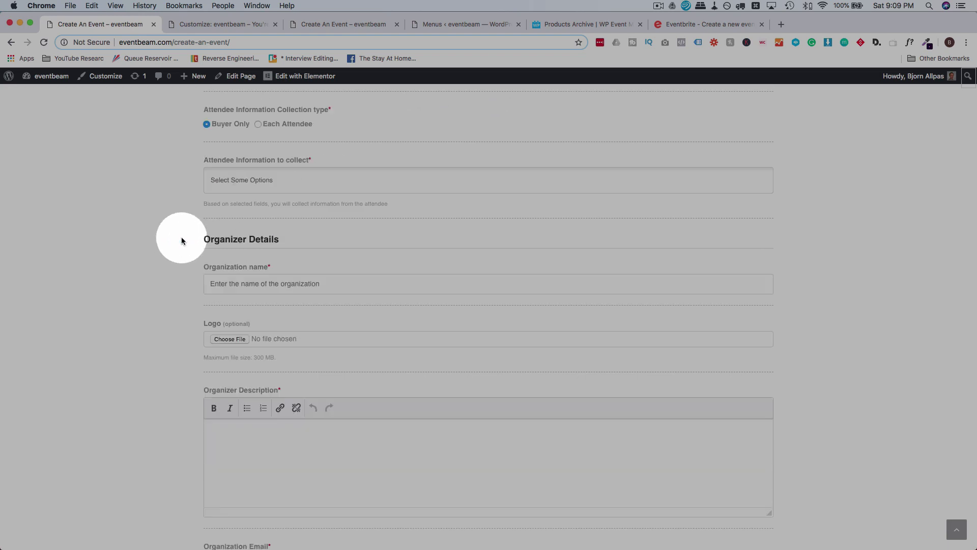
click(264, 182)
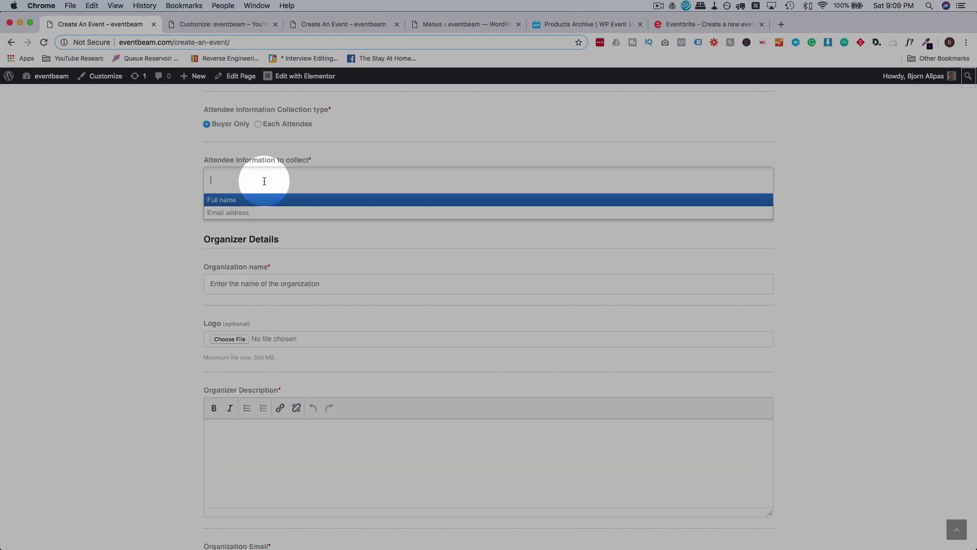
click(222, 201)
click(289, 182)
click(273, 217)
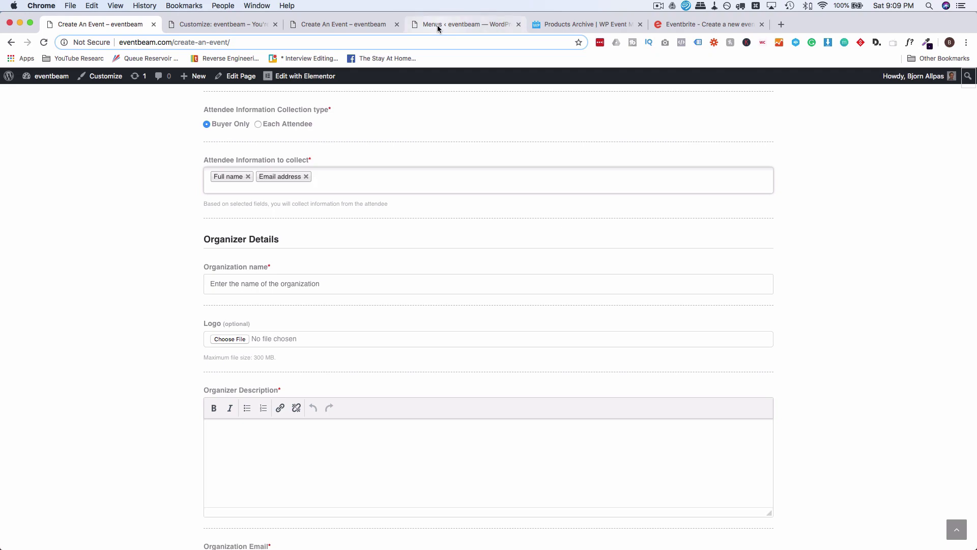
click(438, 25)
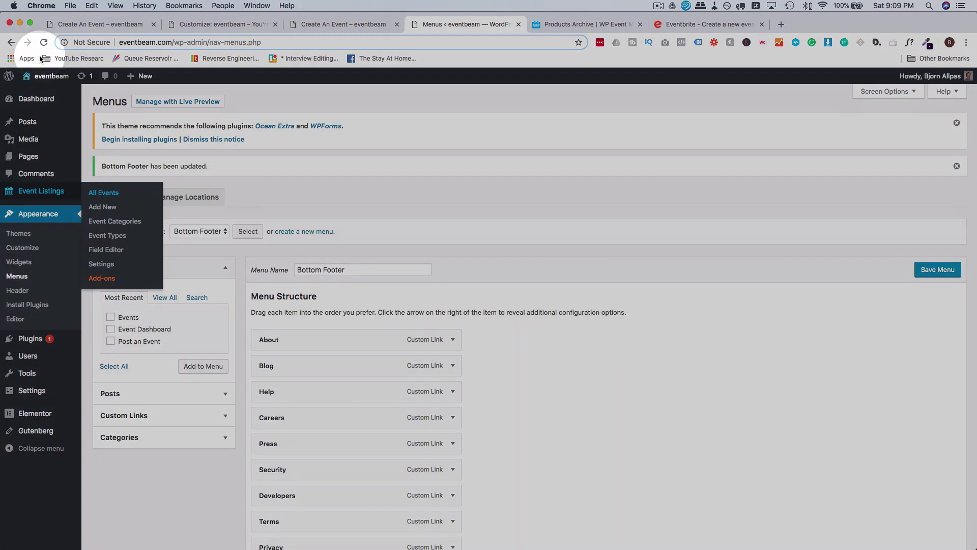
Open the Event Registrations > Registration Form field editor.
click(44, 41)
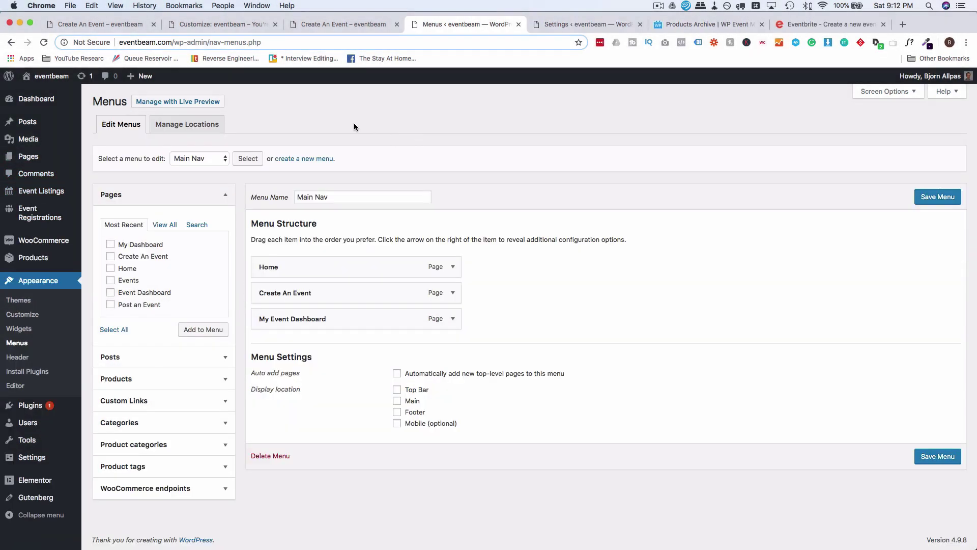
mouse_move(11, 216)
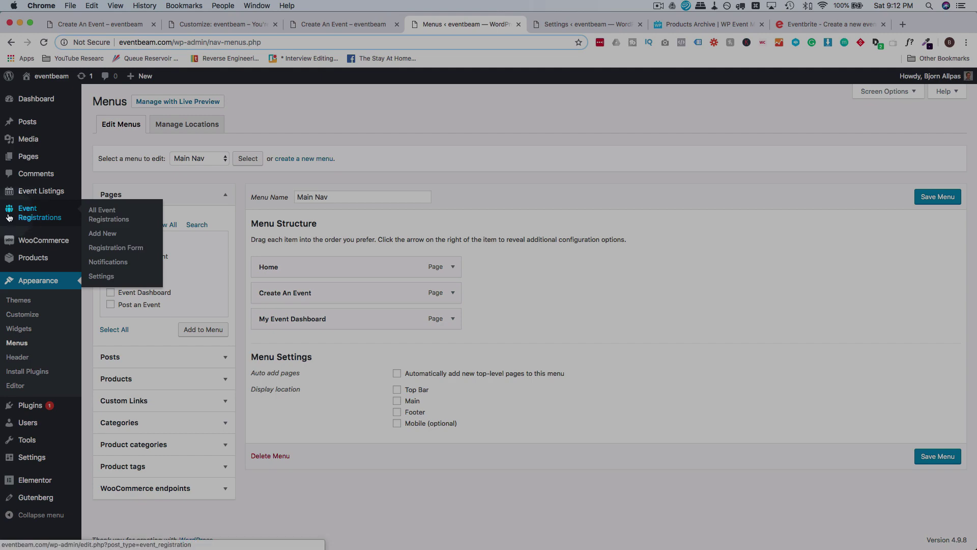
click(128, 249)
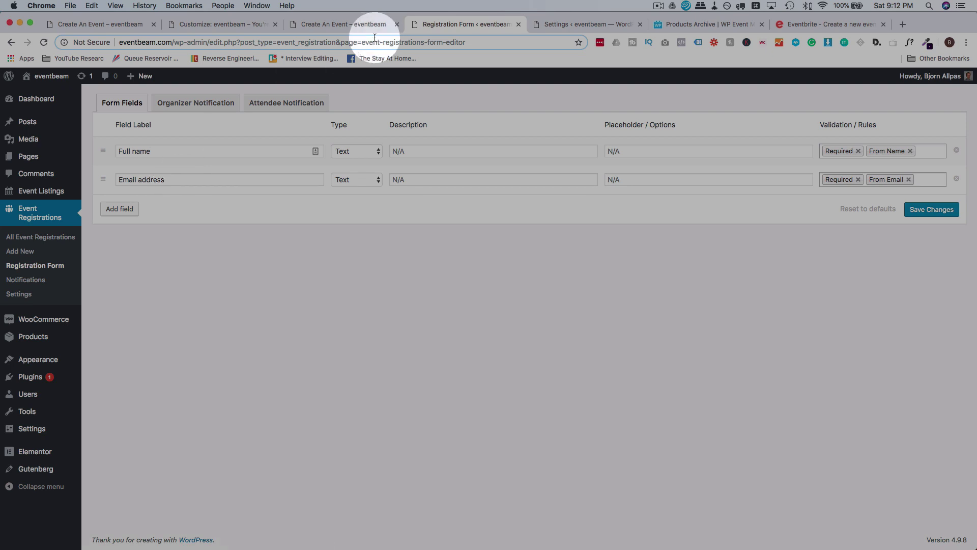
Close the duplicate Create An Event page and return to the registration form editor.
click(340, 26)
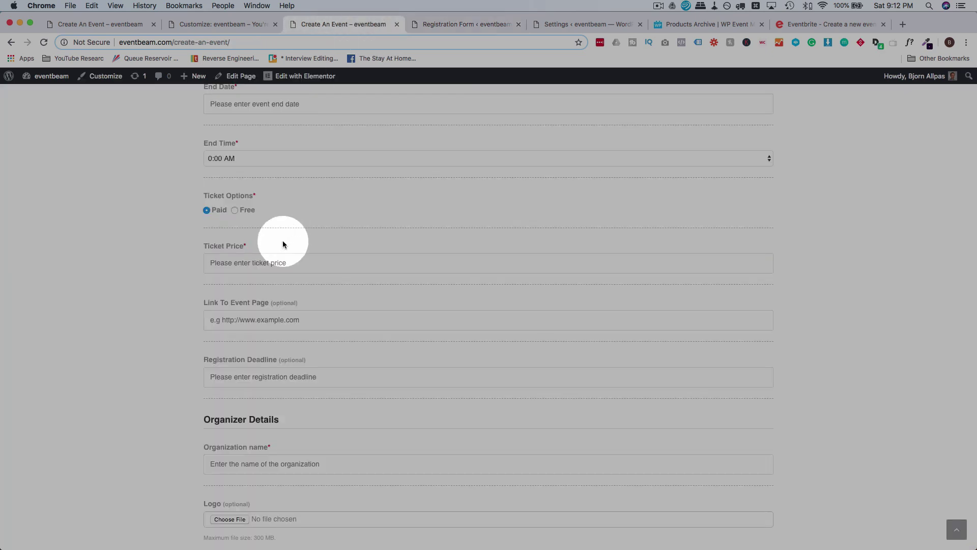
scroll(210, 193, up, 3)
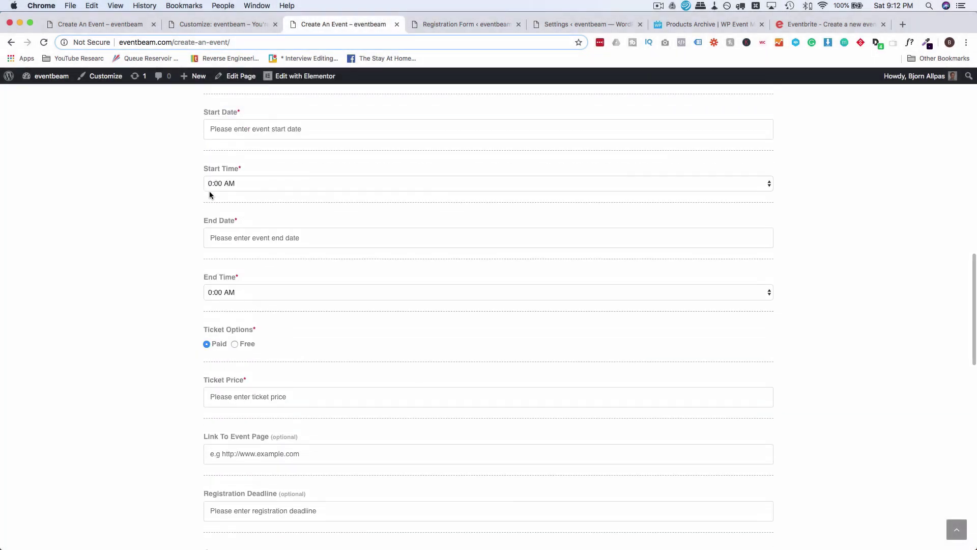
click(123, 26)
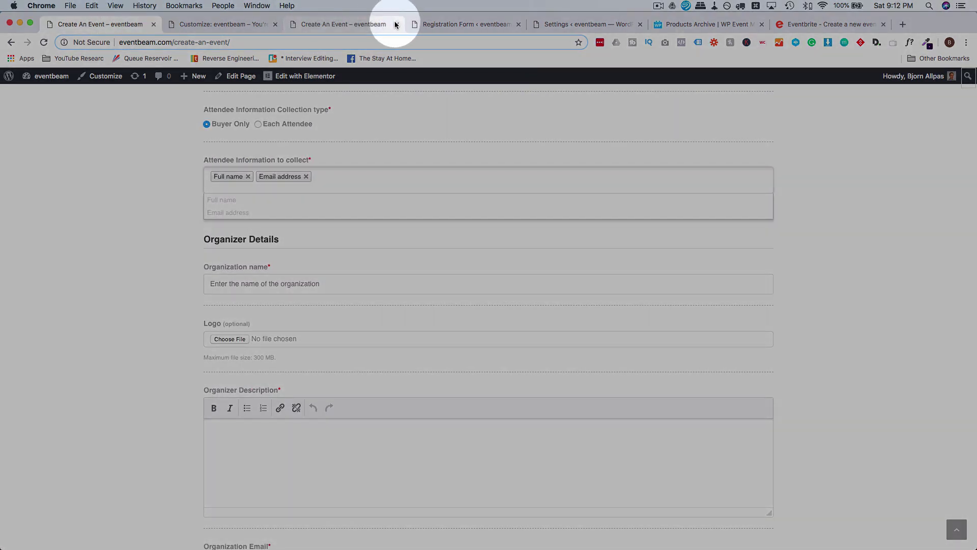
click(395, 25)
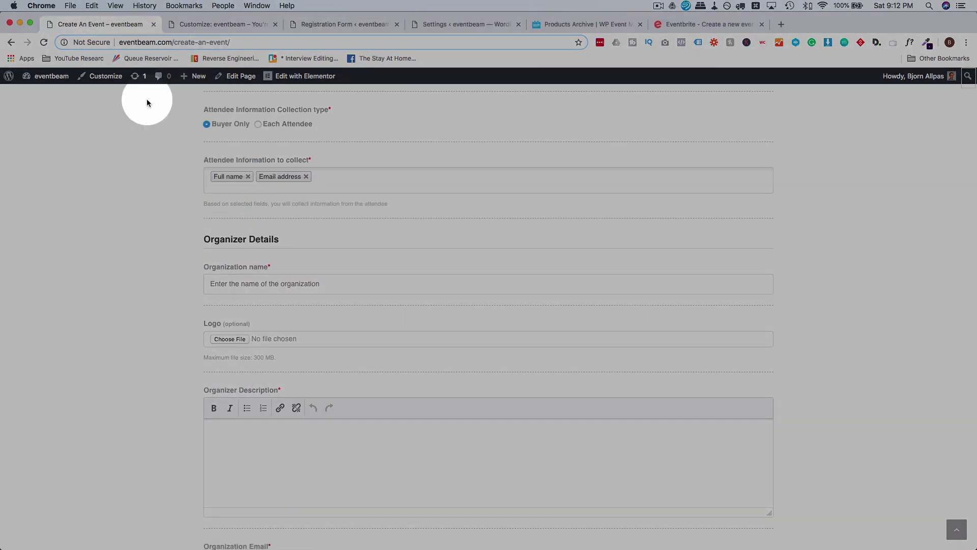
click(337, 177)
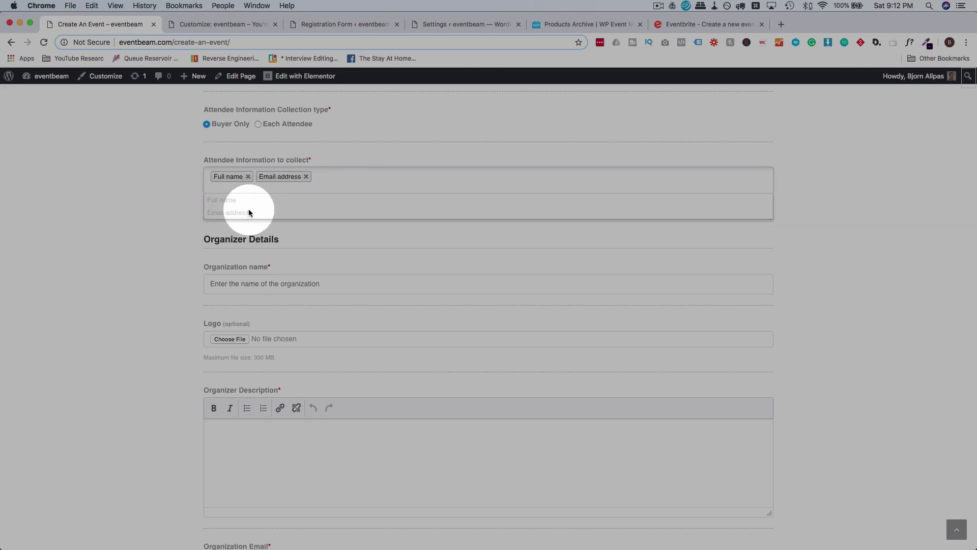
click(362, 25)
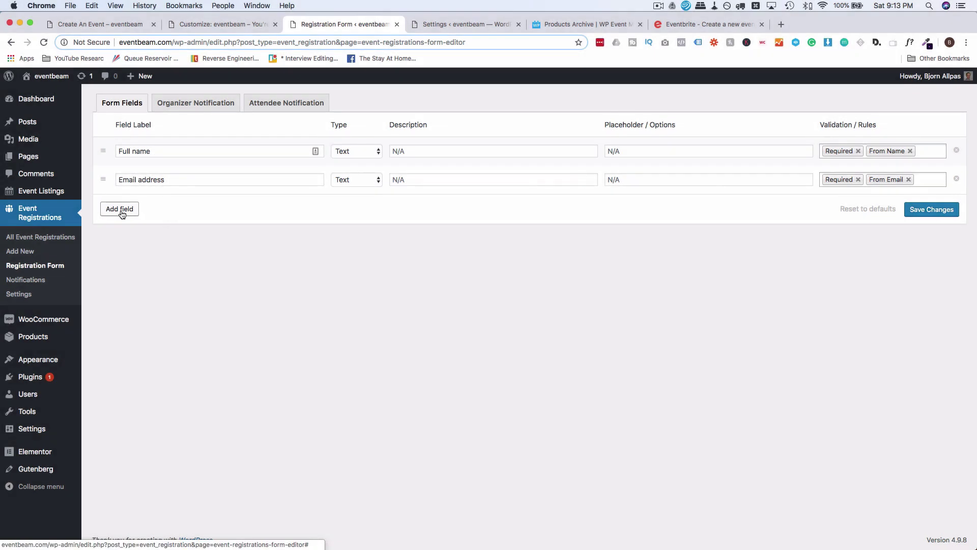
Add a Text field 'Number of Guests' with Required and Numeric validation, and save the form.
click(123, 211)
click(146, 226)
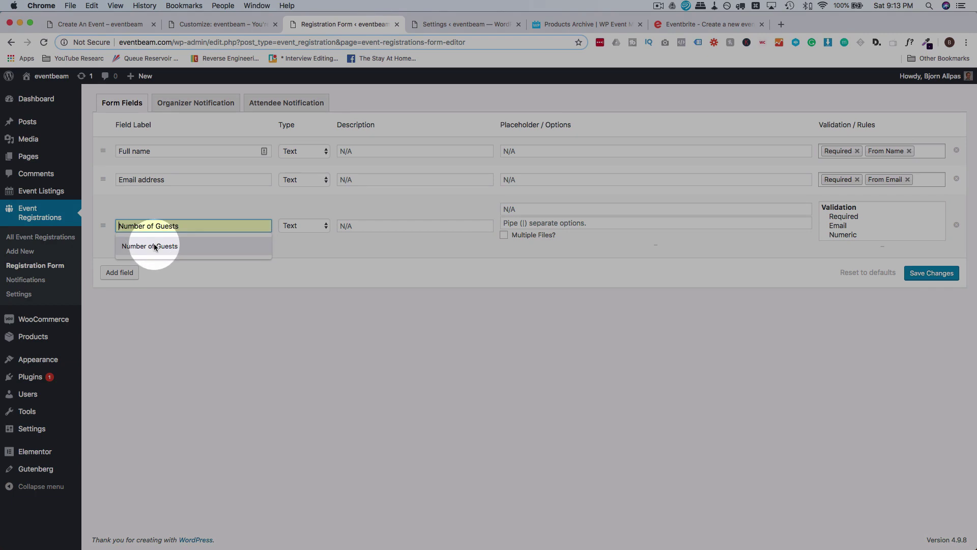
click(153, 246)
click(320, 228)
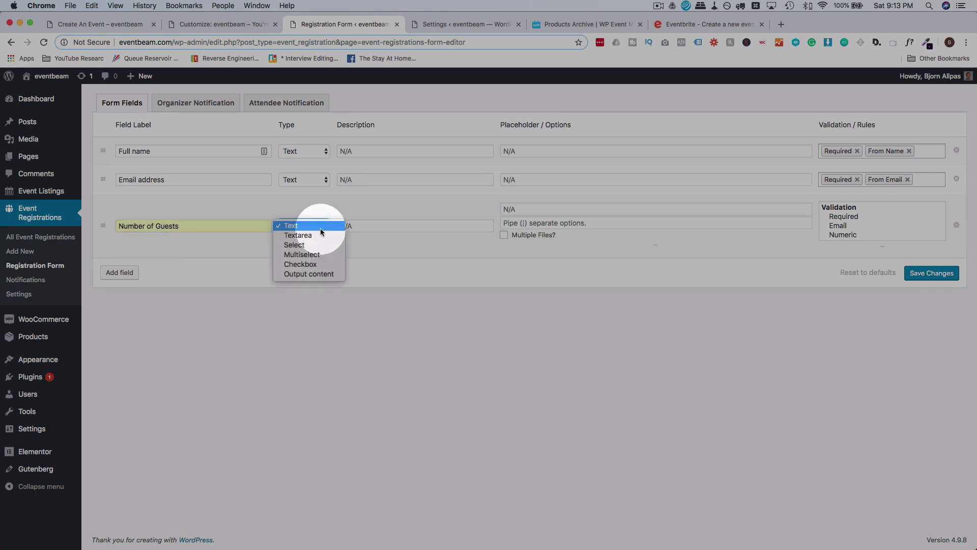
click(300, 225)
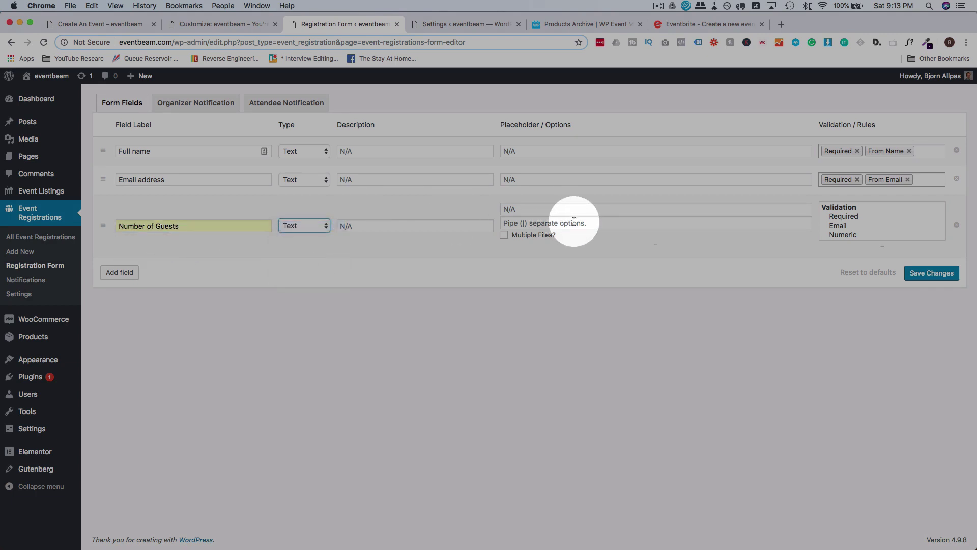
click(846, 216)
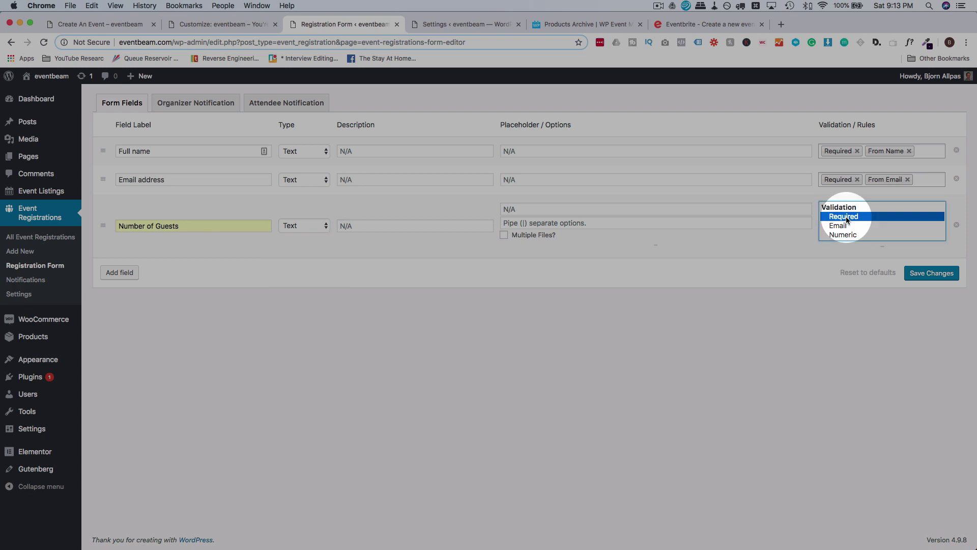
super+click(847, 233)
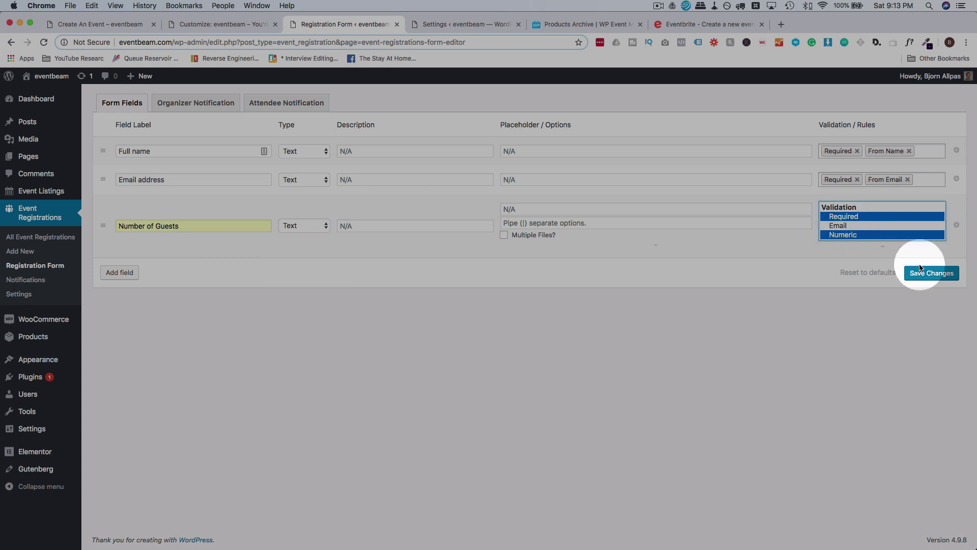
click(931, 273)
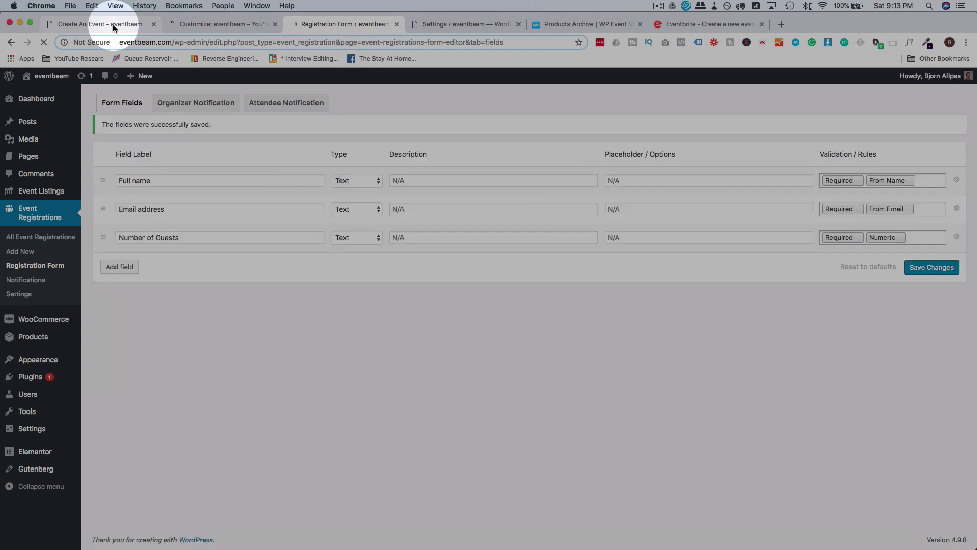
click(114, 26)
Back on Create An Event, close the attendee details list and scroll to Organizer Details.
click(181, 223)
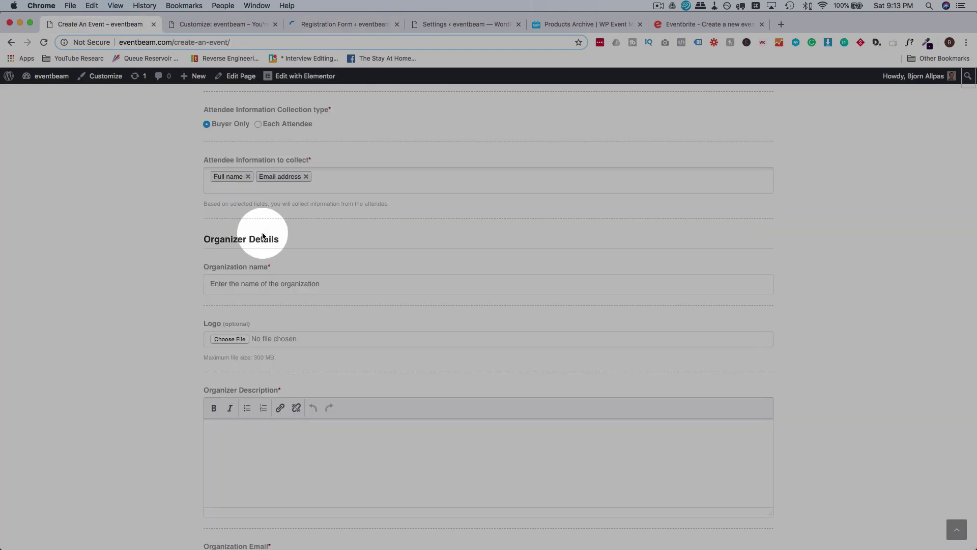
click(365, 182)
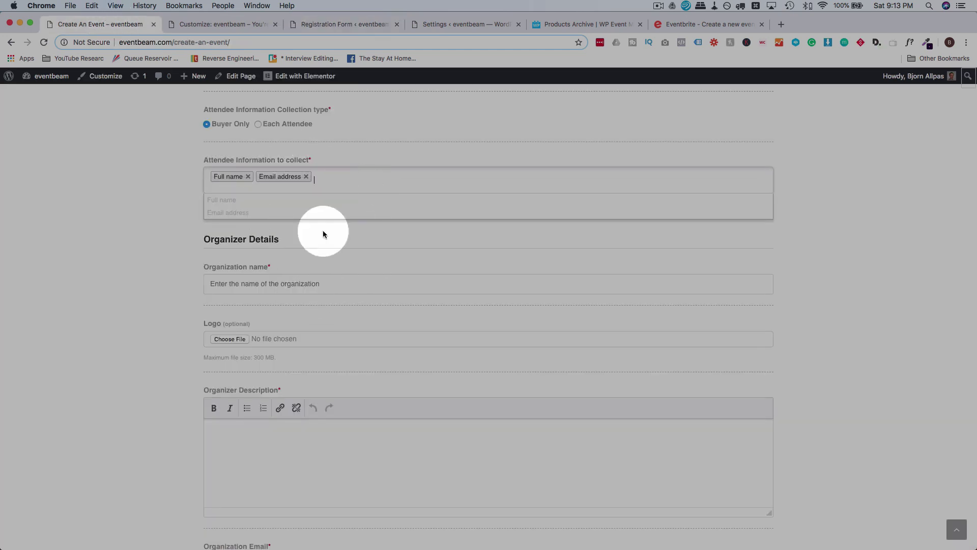
scroll(179, 242, up, 3)
scroll(180, 242, down, 4)
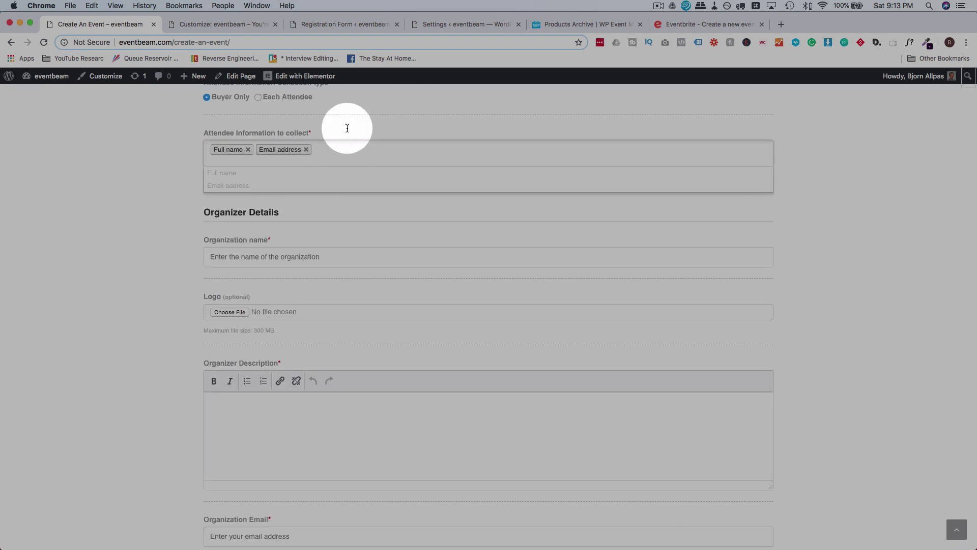
click(351, 24)
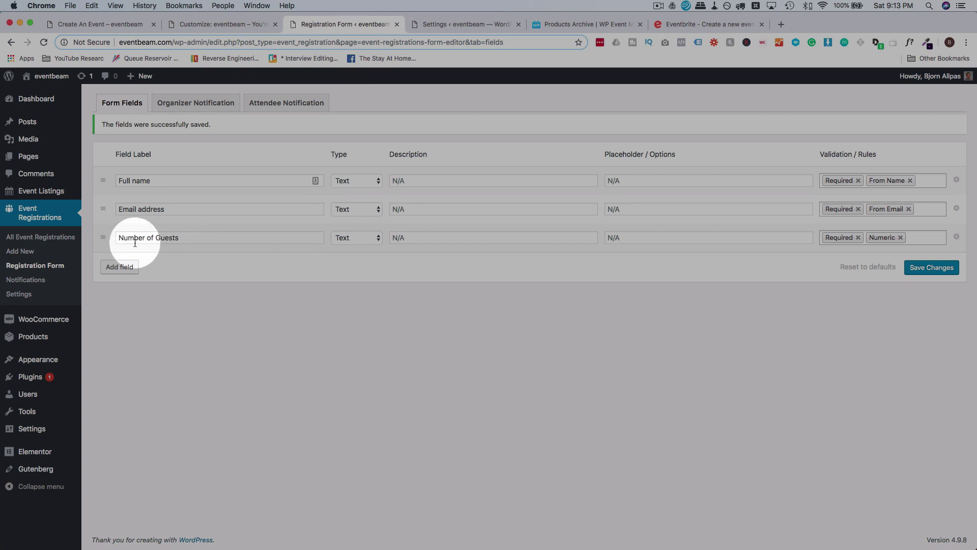
click(108, 28)
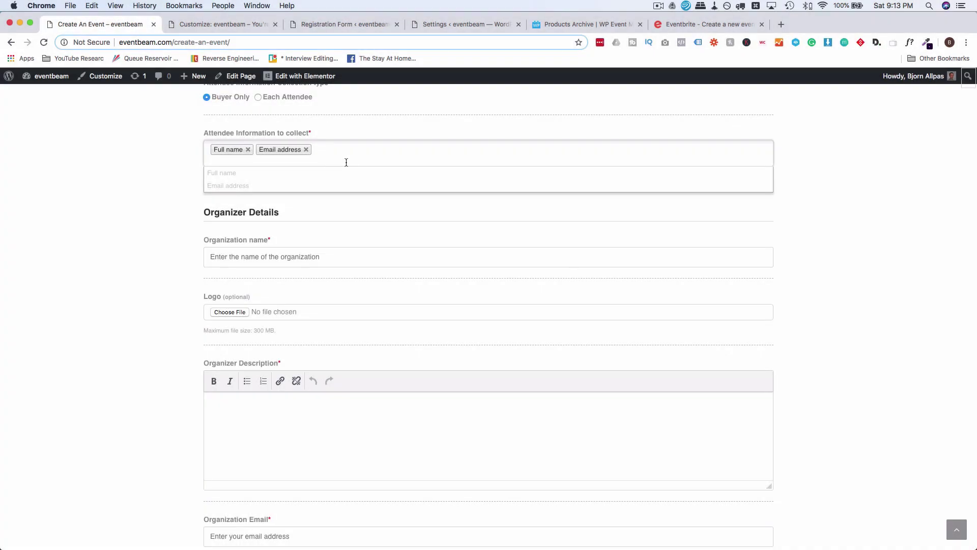
click(184, 212)
scroll(184, 238, down, 1)
scroll(184, 239, down, 3)
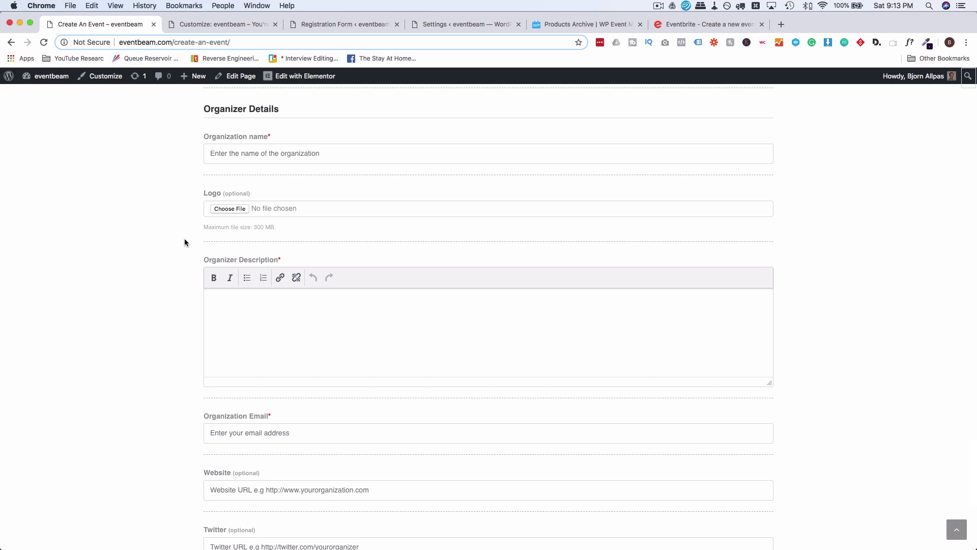
Set the organization name to Downtown Highschool and description 'Downtown highschool grad class.'.
click(243, 155)
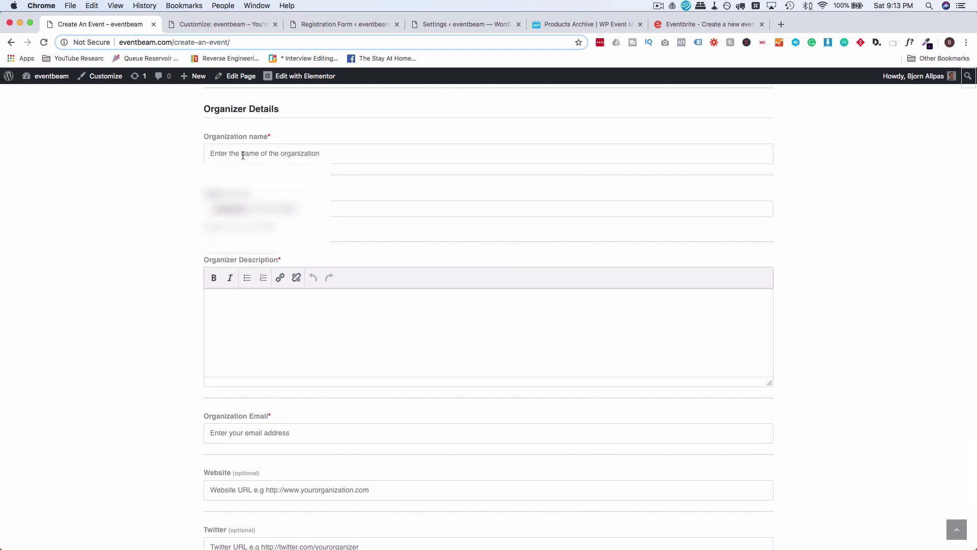
key(Escape)
text(Downtown Highschool)
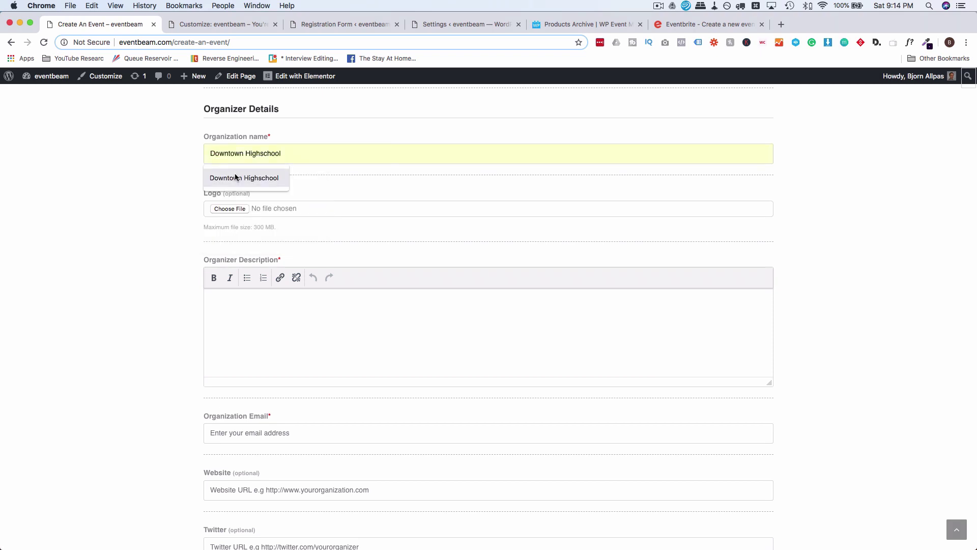
click(234, 176)
scroll(168, 265, down, 3)
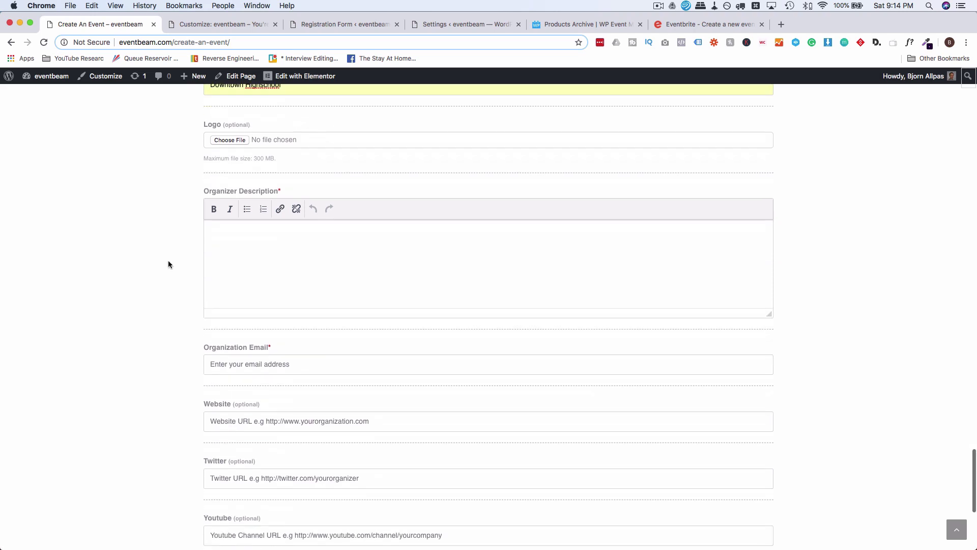
click(246, 250)
text(Downtown s)
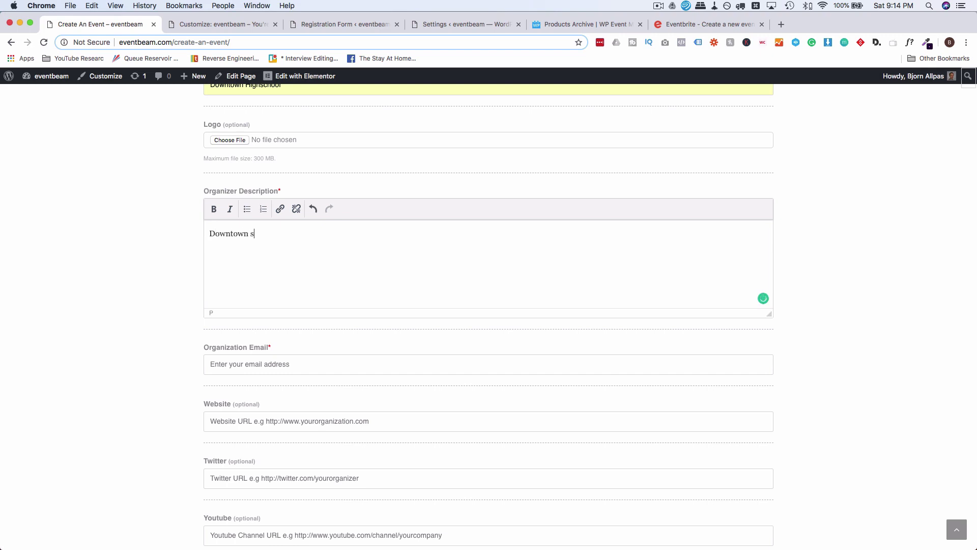
key(BackSpace)
text(his)
key(BackSpace)
text(ghschool grad class.)
scroll(244, 255, down, 5)
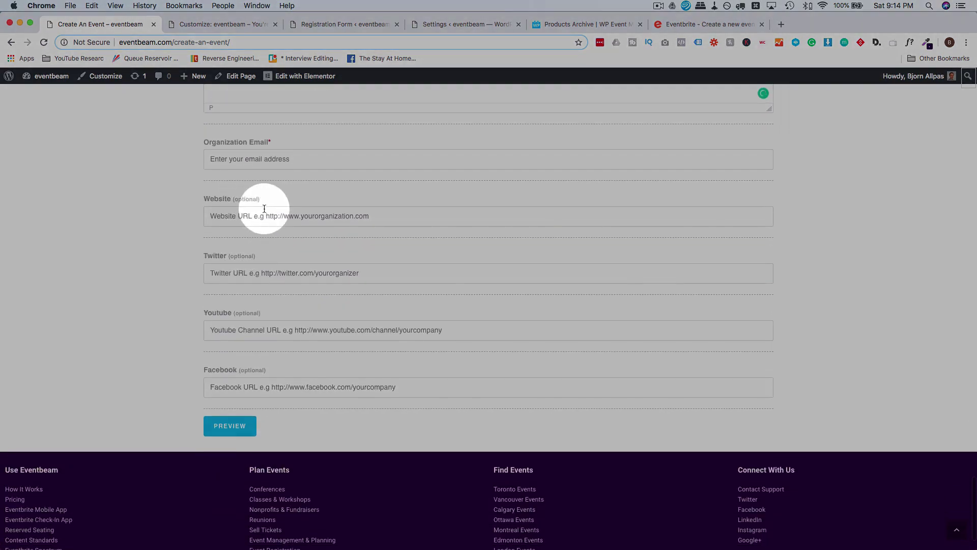
click(306, 160)
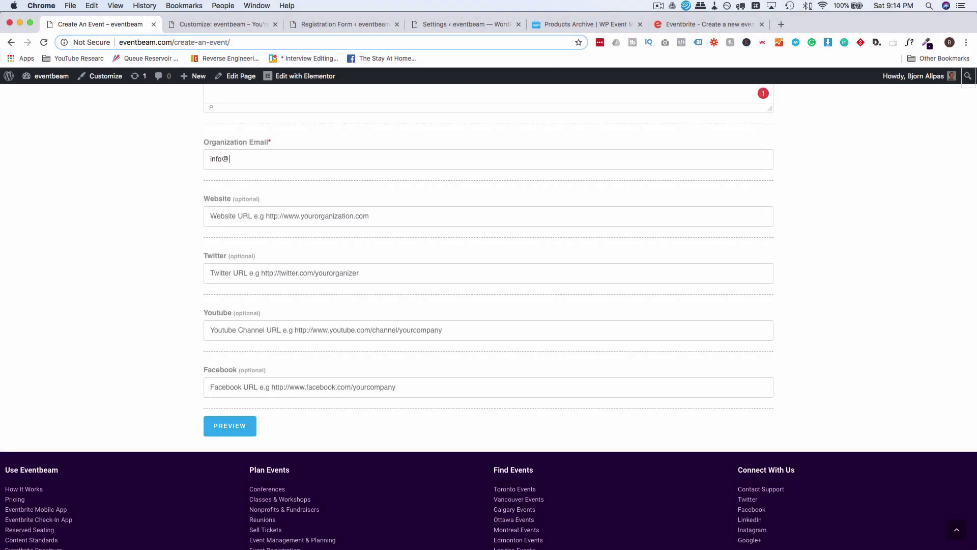
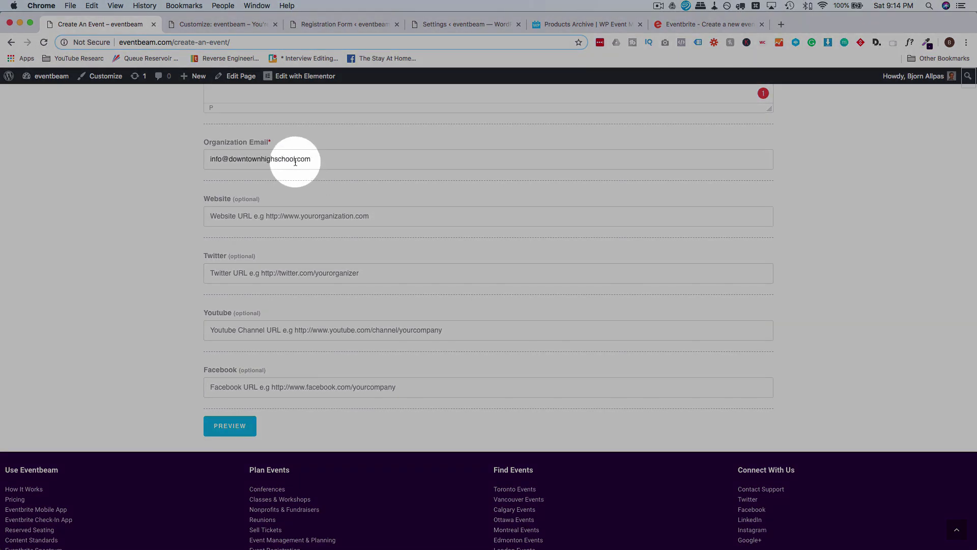
drag(318, 159, 229, 159)
key(super+c)
click(238, 219)
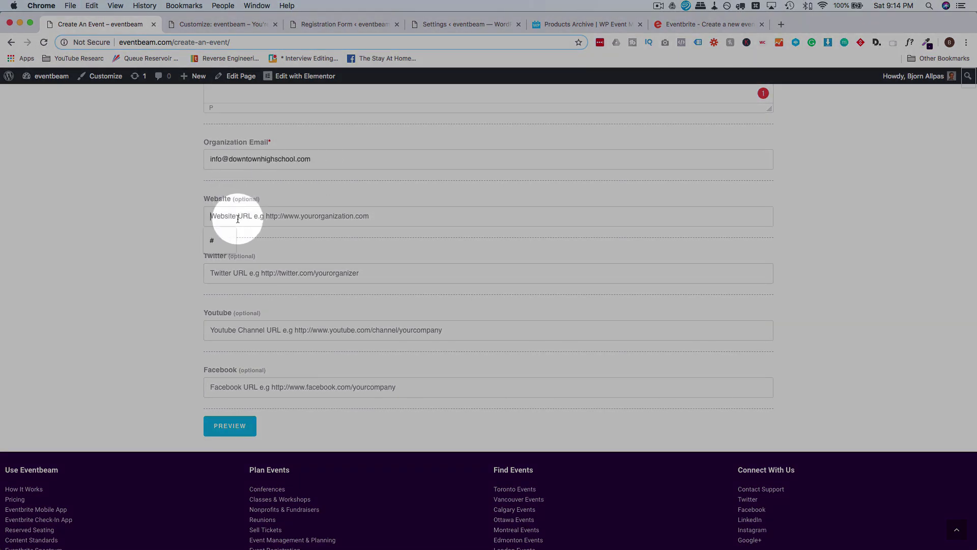
text(httP;)
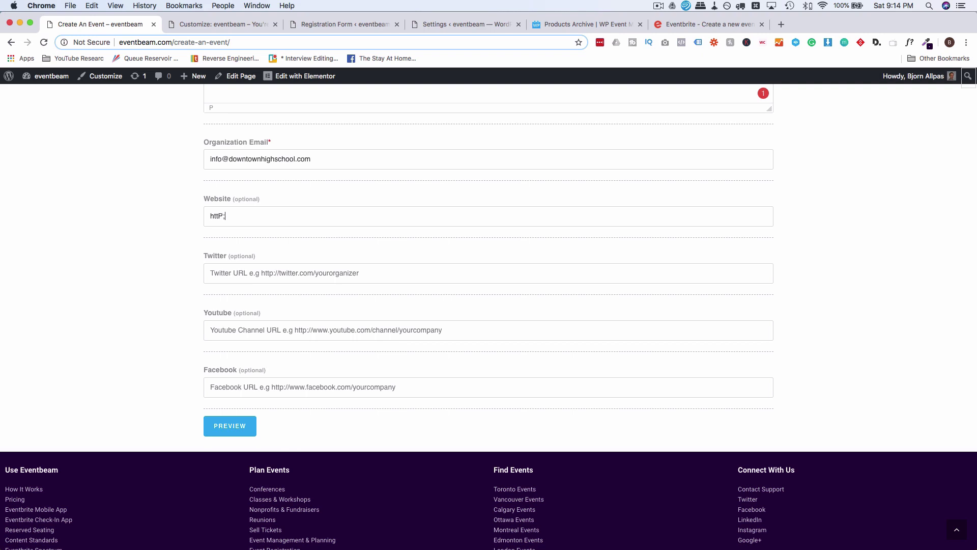
key(BackSpace)
key(BackSpace)
text(p://)
key(super+v)
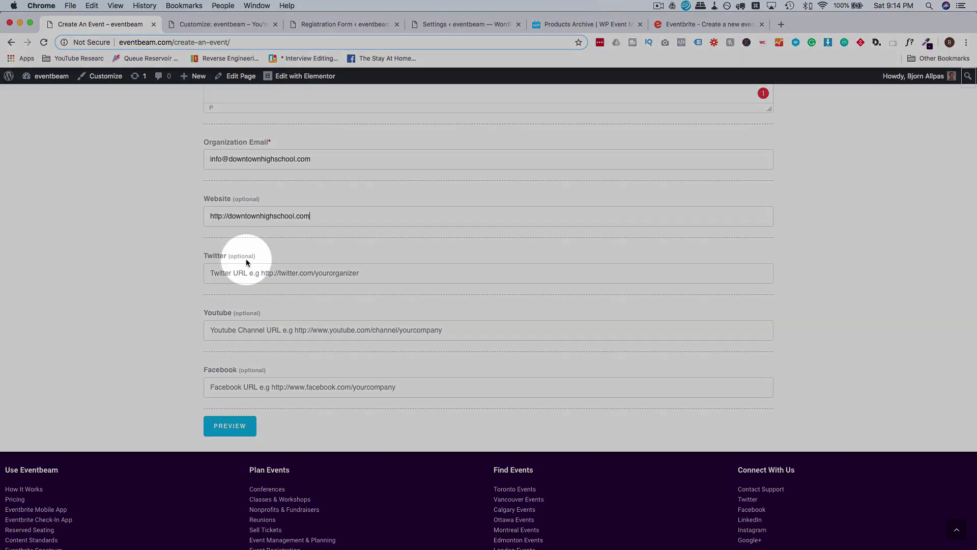
Put # in the Twitter, Youtube and Facebook fields.
click(247, 273)
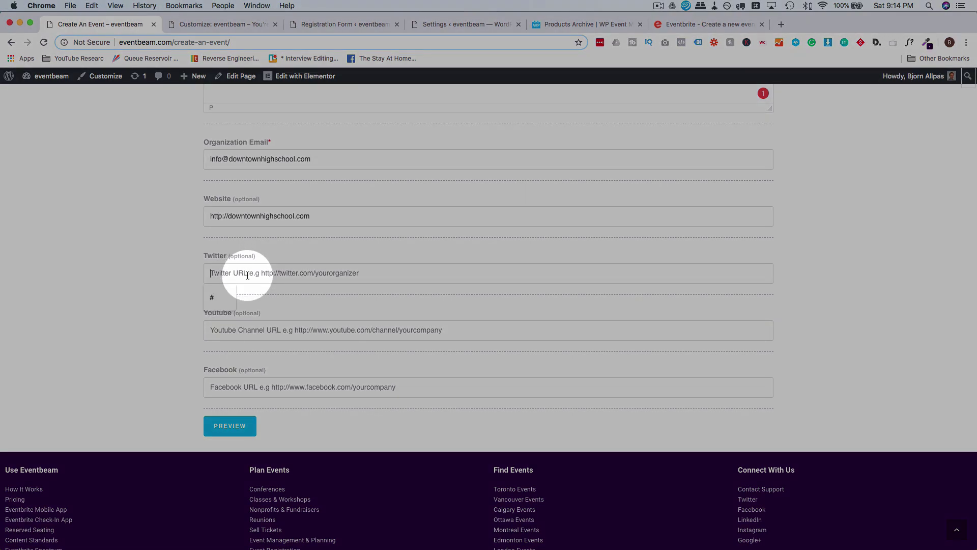
text(@)
key(BackSpace)
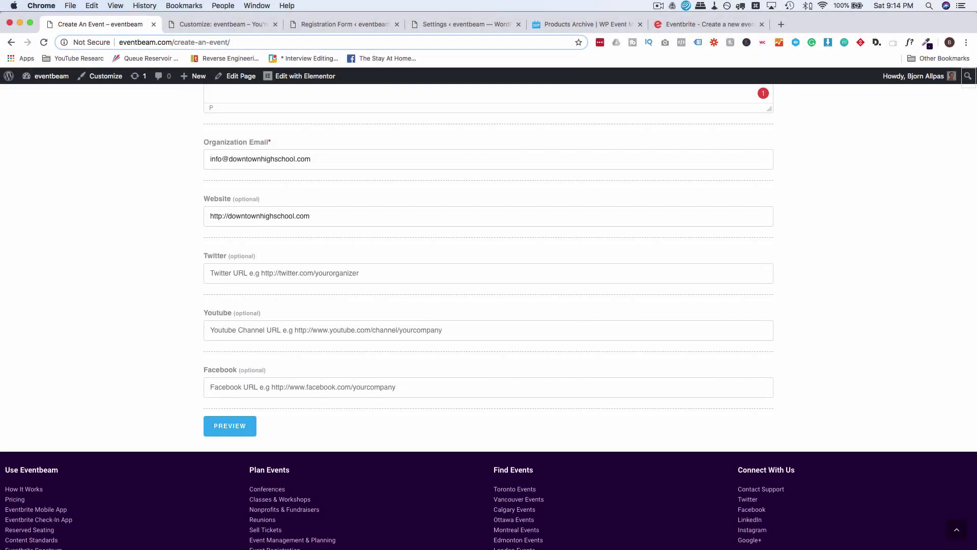
text(#)
click(236, 328)
text(#)
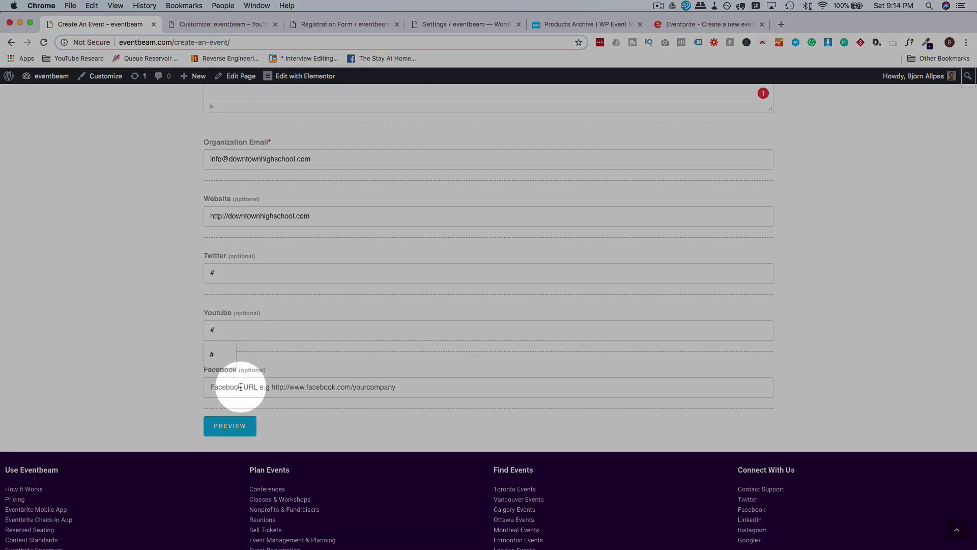
click(239, 387)
text(#)
click(172, 392)
scroll(172, 391, down, 1)
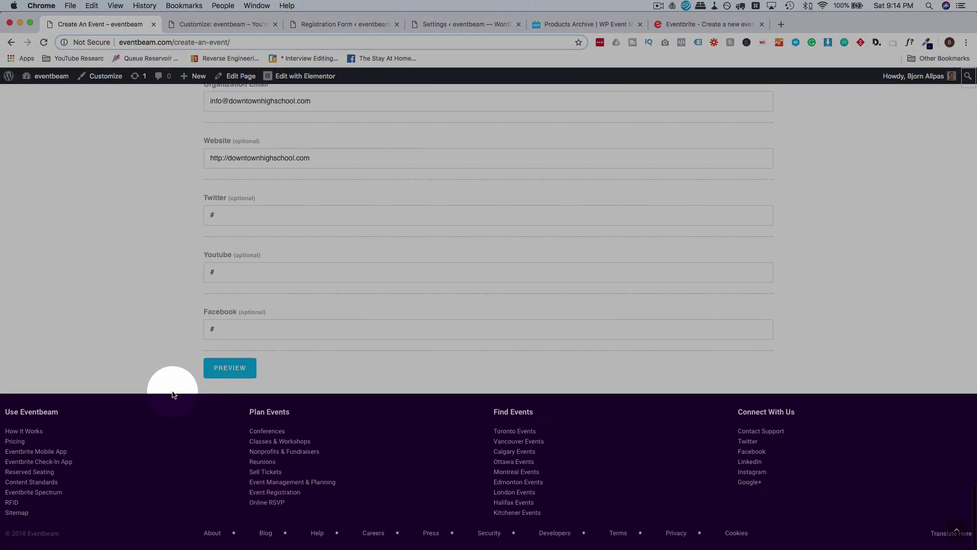
Preview the Highschool Grad Fundraiser listing, check its map, and submit the listing.
click(220, 372)
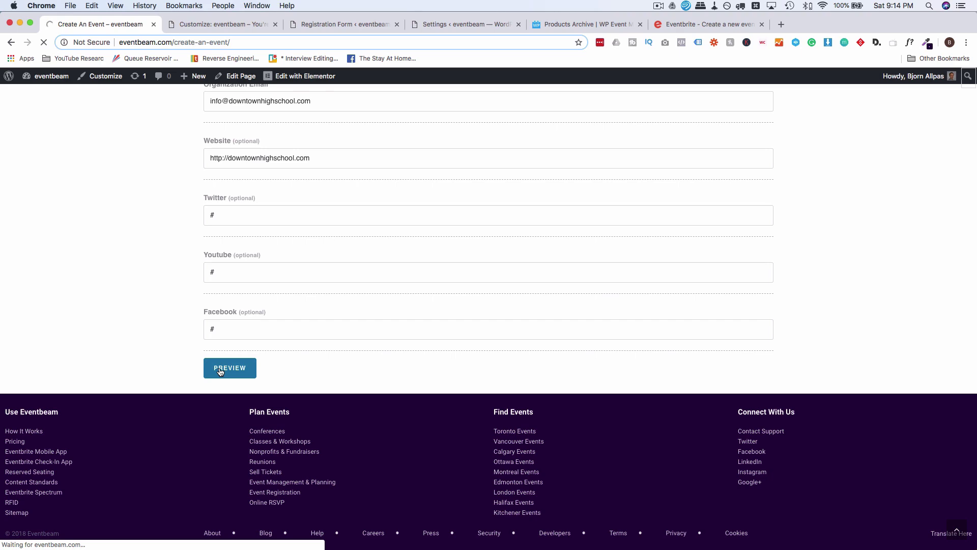
scroll(189, 242, down, 3)
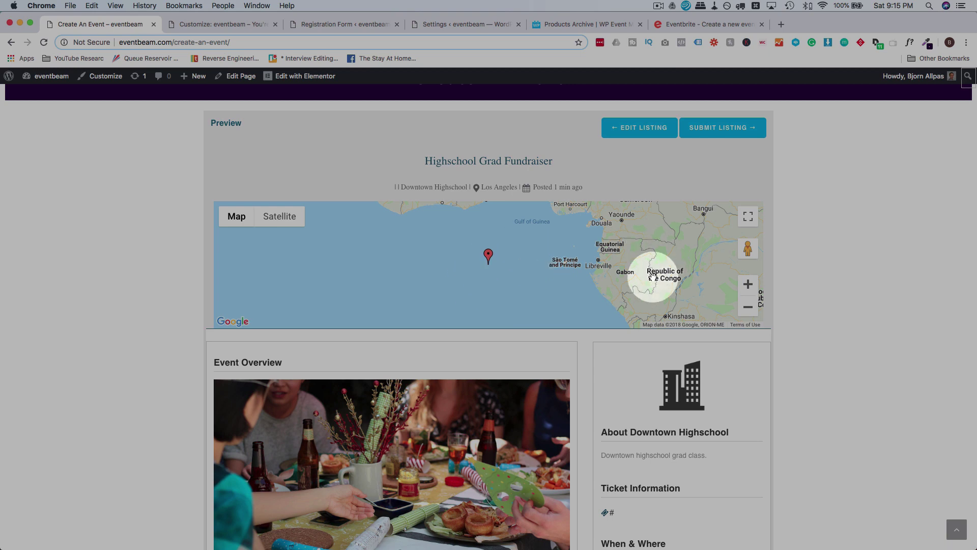
scroll(650, 275, down, 3)
scroll(665, 362, down, 4)
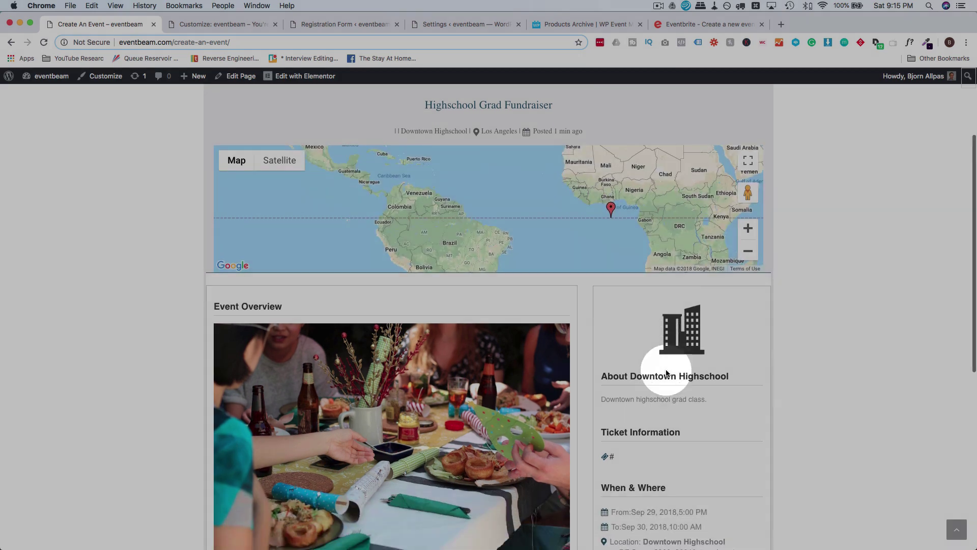
scroll(665, 368, down, 2)
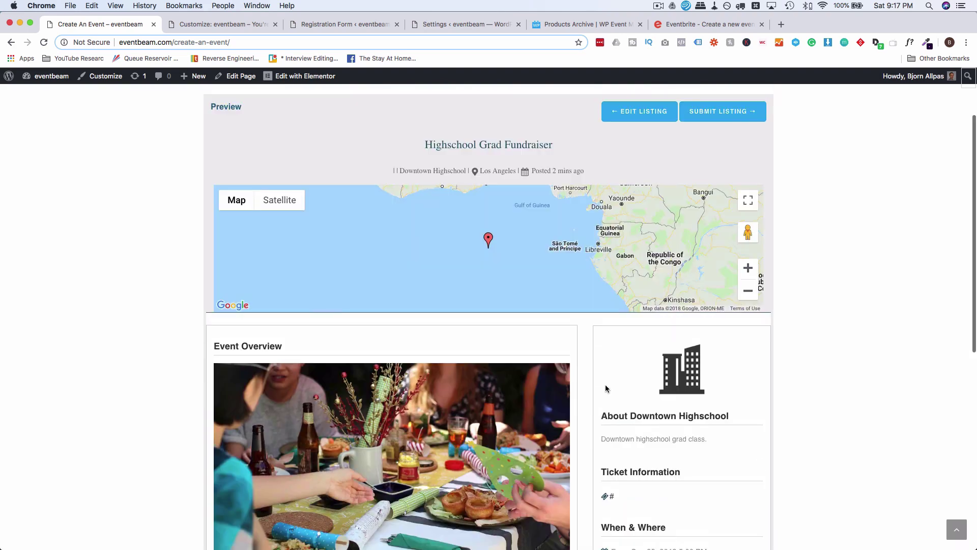
scroll(607, 382, up, 2)
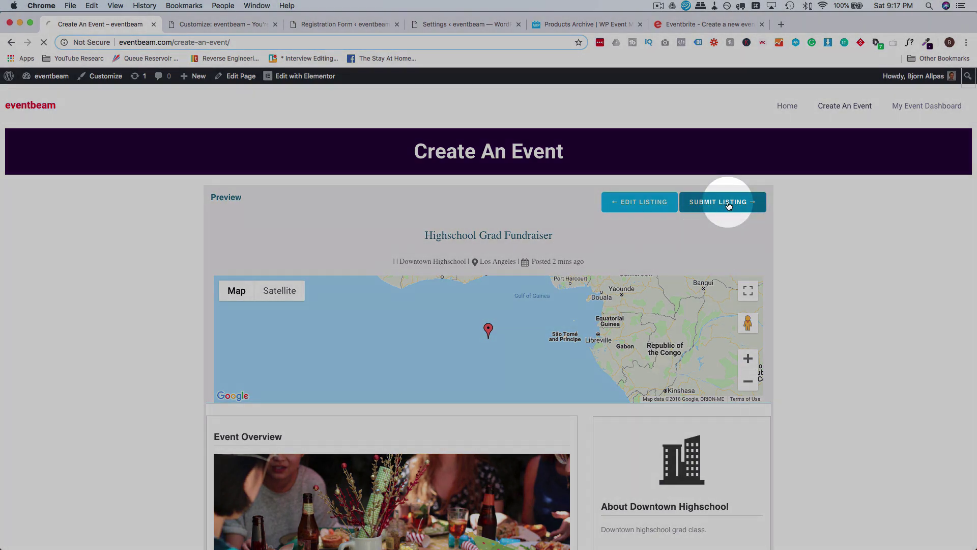
click(728, 204)
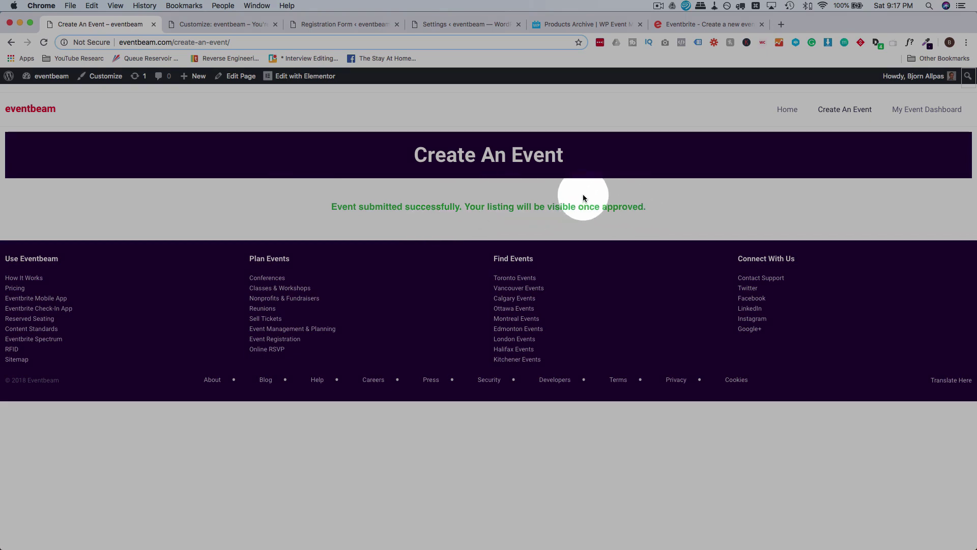
In the admin, open the Highschool Grad Fundraiser from Event Listings > All Events.
click(331, 29)
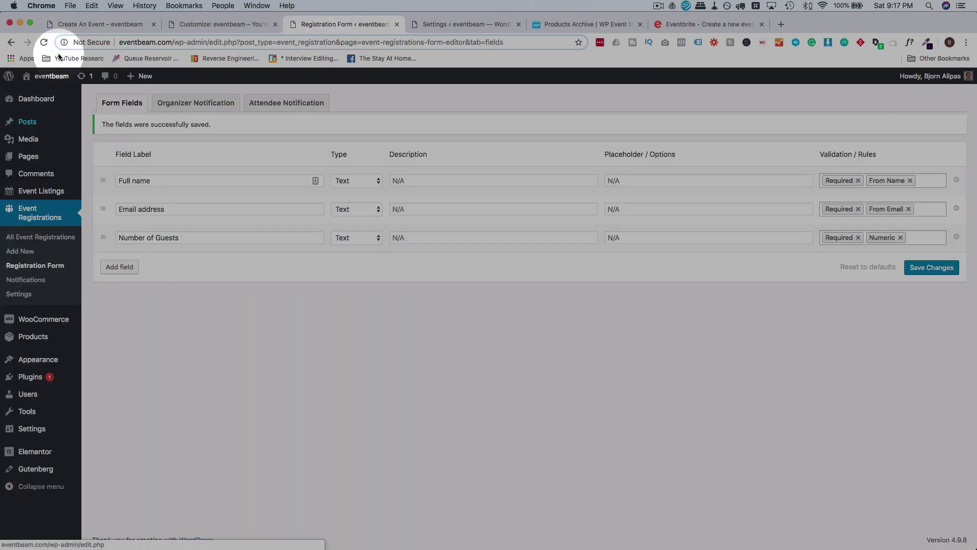
click(44, 42)
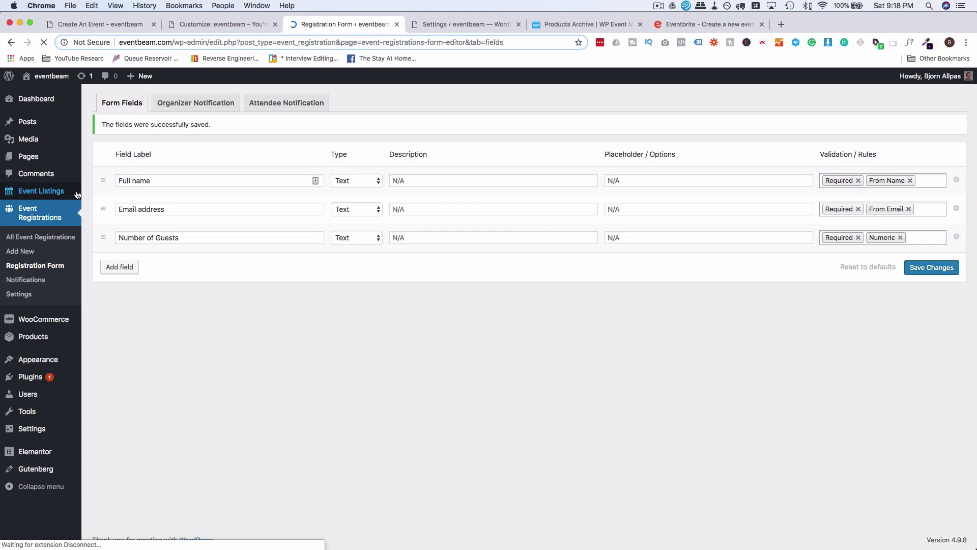
mouse_move(53, 193)
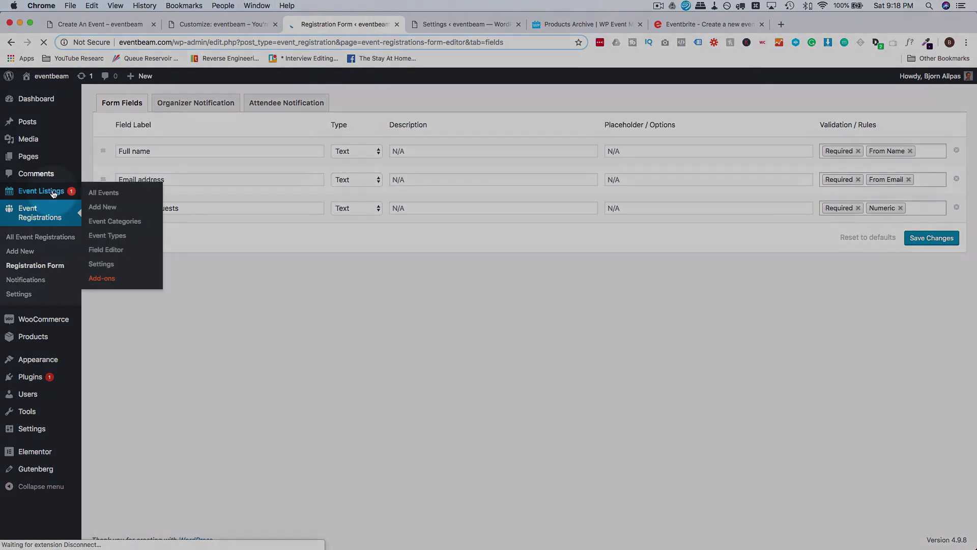
click(65, 197)
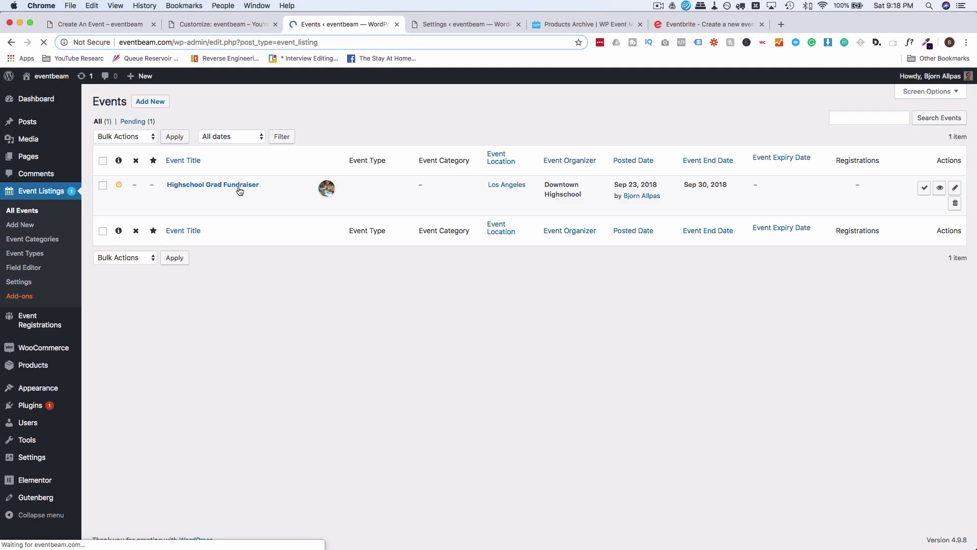
click(186, 189)
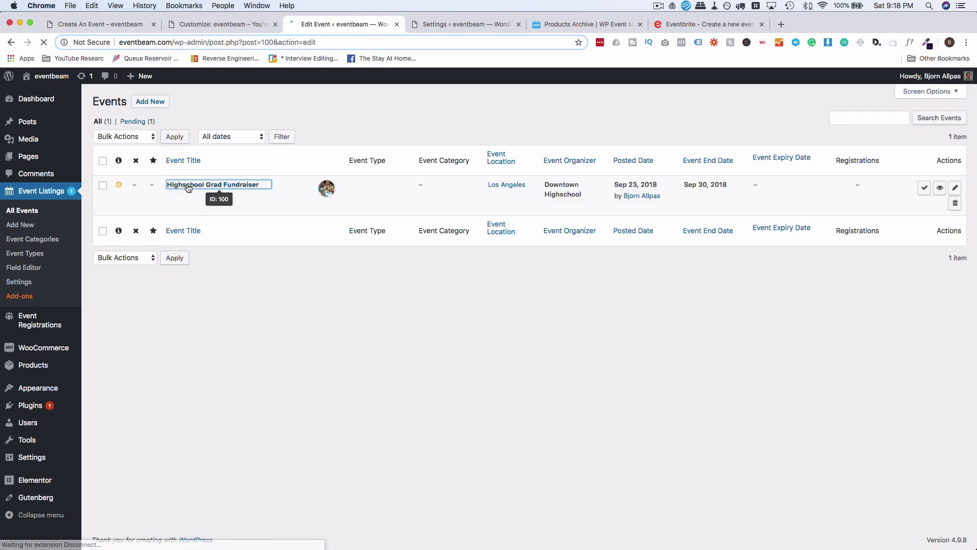
Confirm the event's permalink slug, publish it, and return to the Create An Event page.
scroll(88, 253, down, 5)
scroll(89, 254, down, 4)
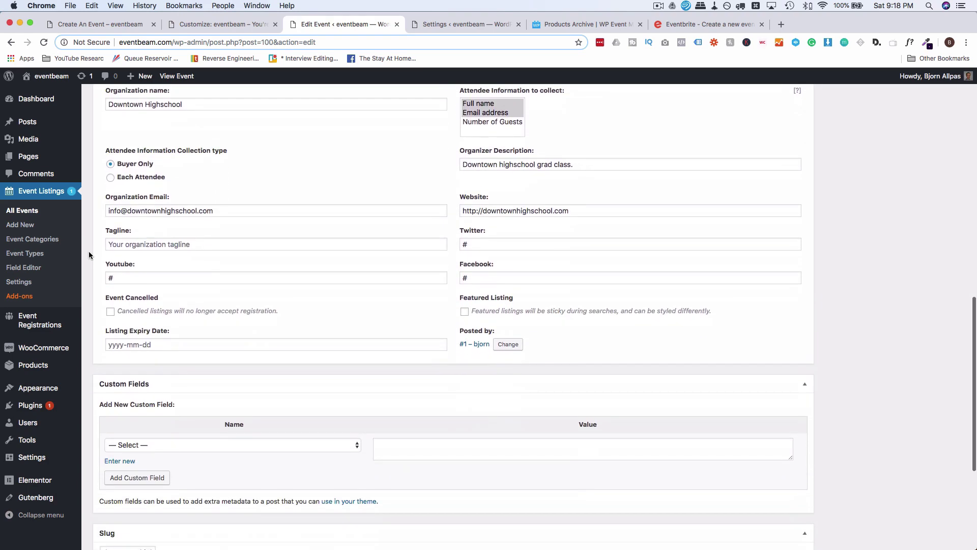
scroll(89, 254, up, 1)
scroll(89, 254, up, 5)
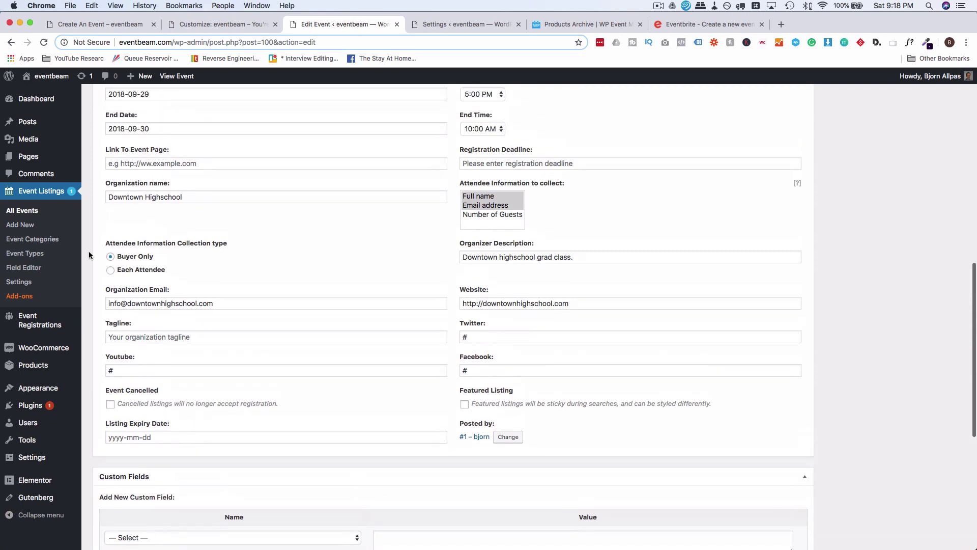
scroll(89, 251, up, 7)
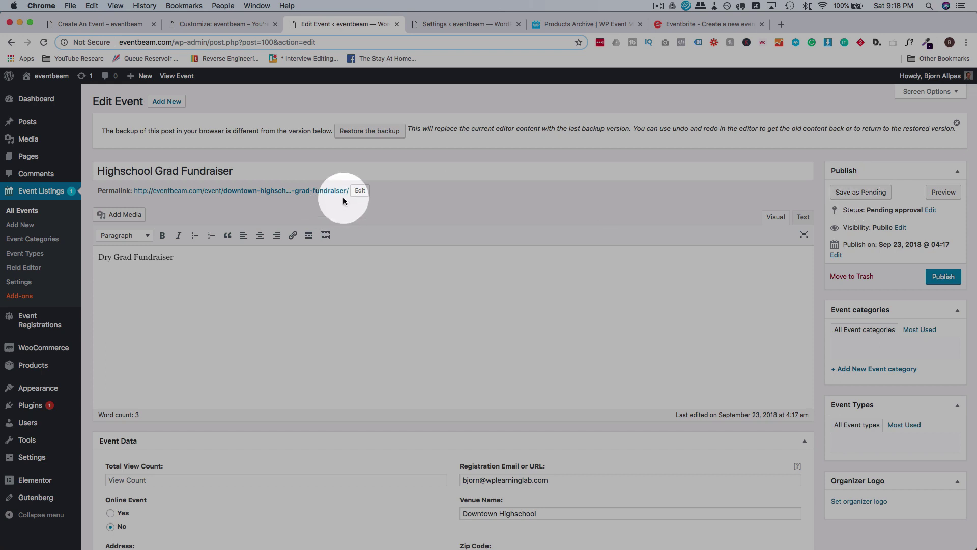
click(359, 191)
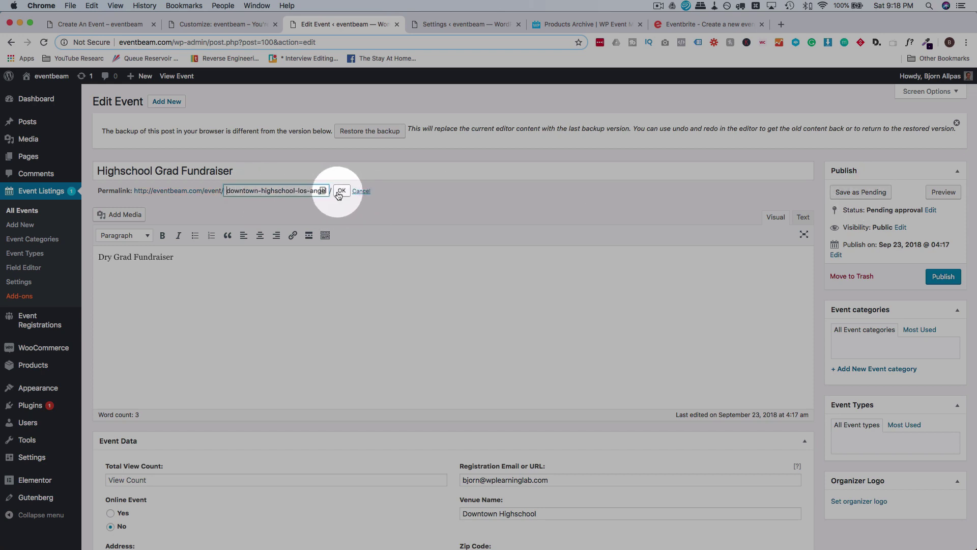
click(342, 191)
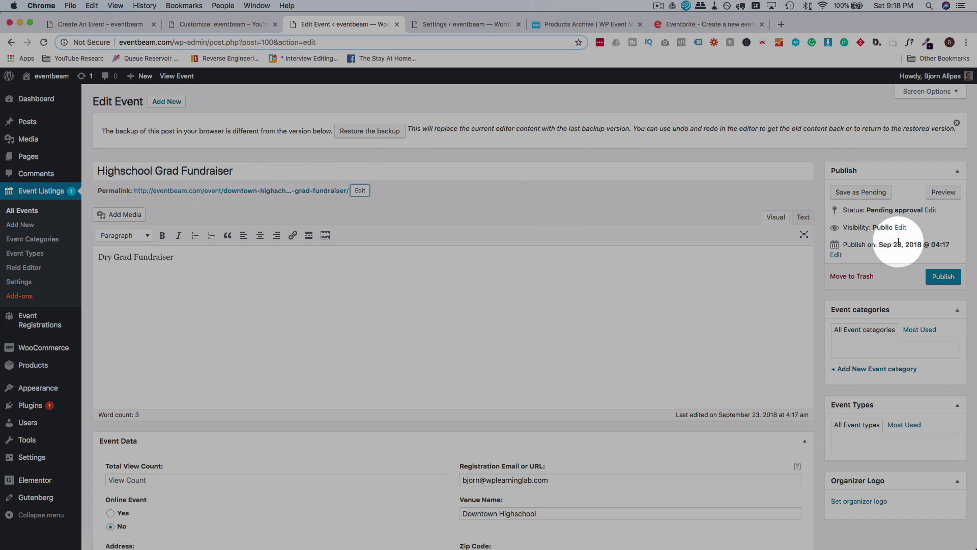
click(946, 277)
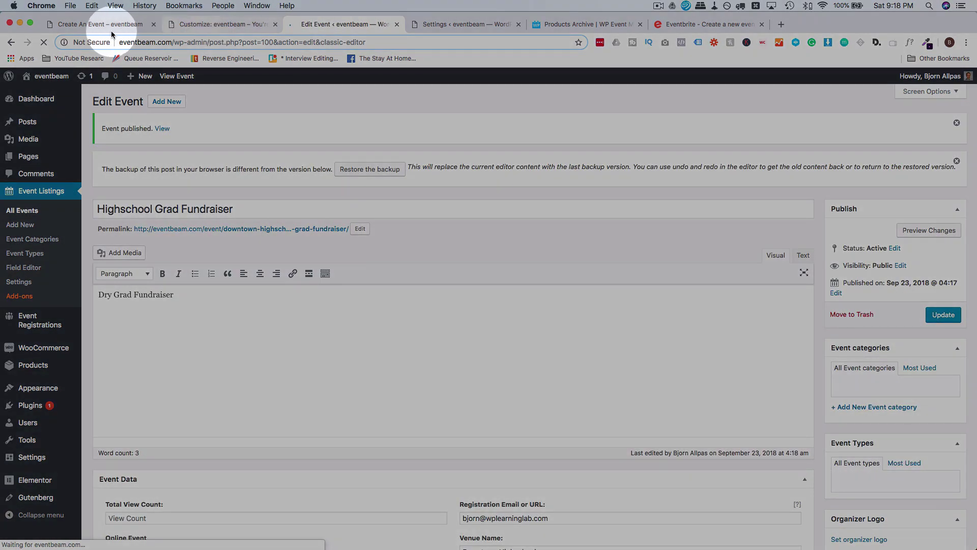
click(101, 24)
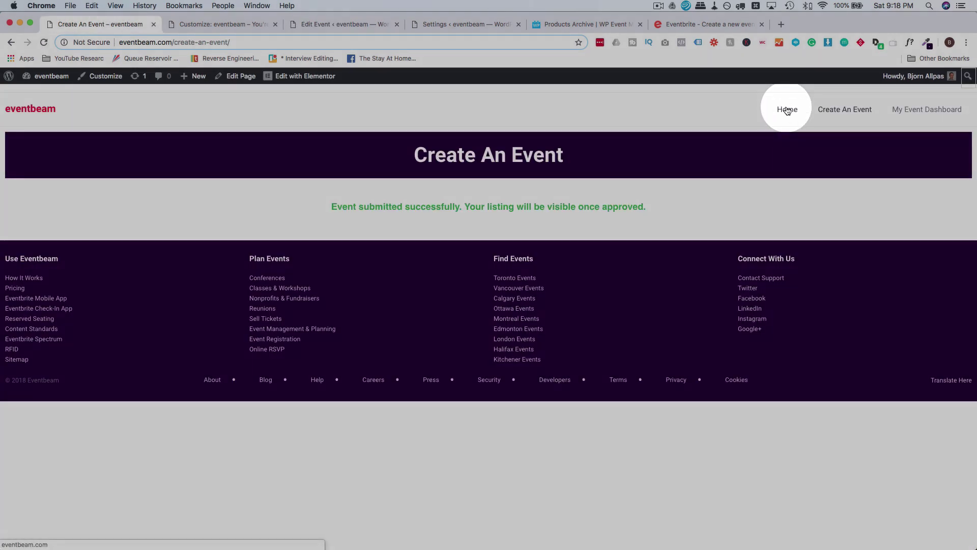
From the home page's Recent Events, open the Highschool Grad Fundraiser event page.
click(788, 109)
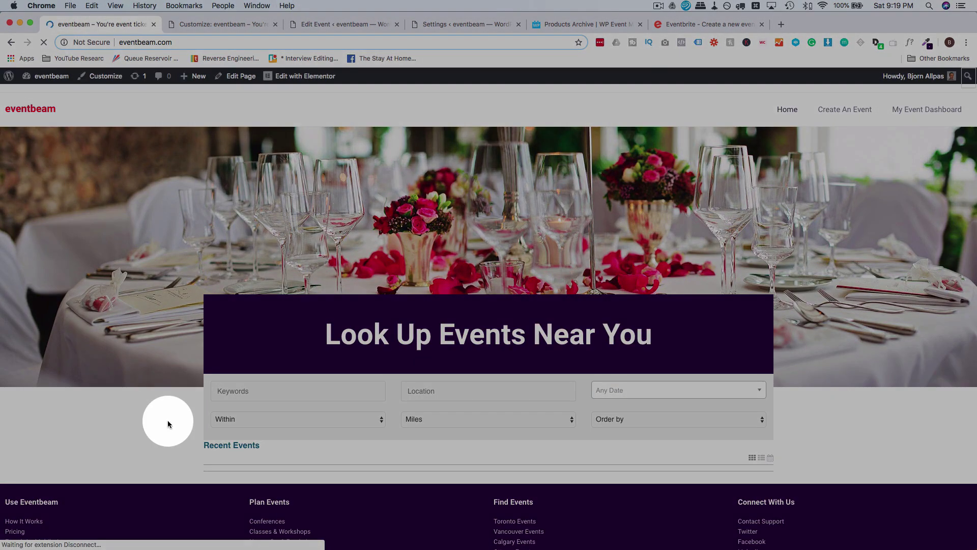
scroll(168, 423, down, 5)
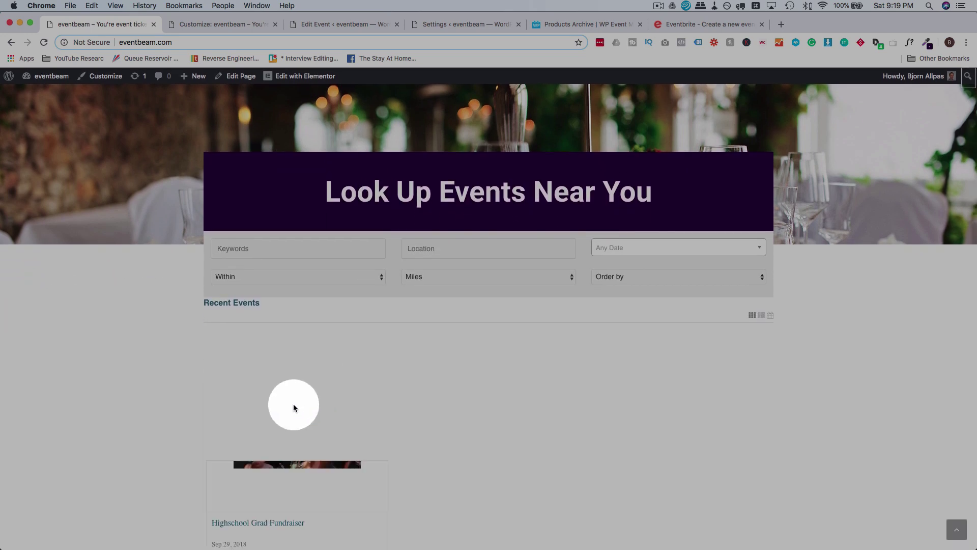
scroll(189, 396, down, 2)
scroll(189, 397, down, 5)
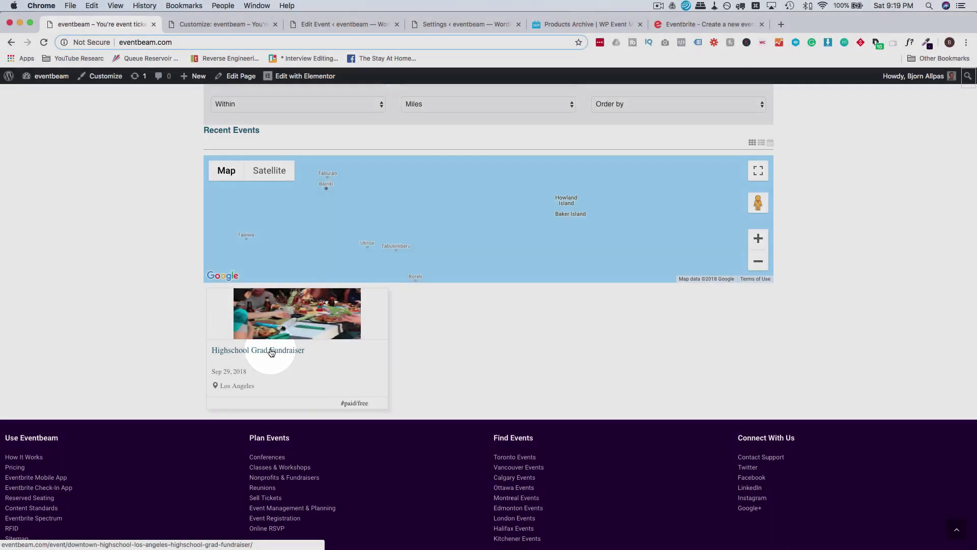
click(271, 351)
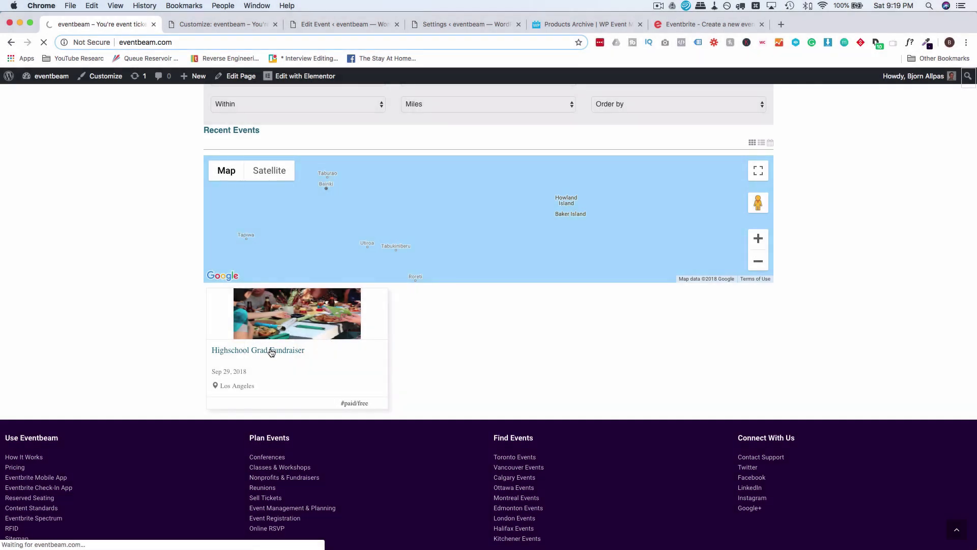
click(271, 351)
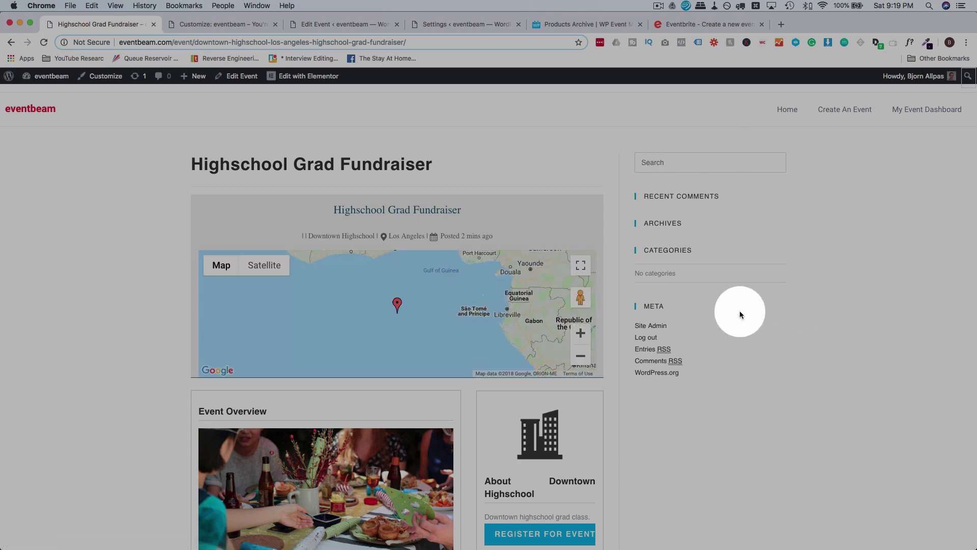
Open the event's registration form and visit the Number of Guests field.
scroll(712, 340, down, 3)
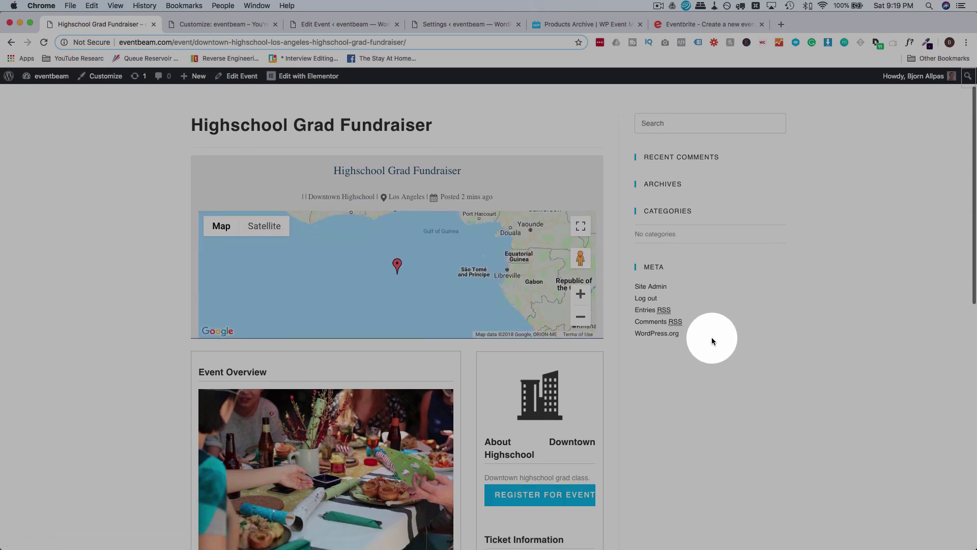
scroll(652, 244, down, 10)
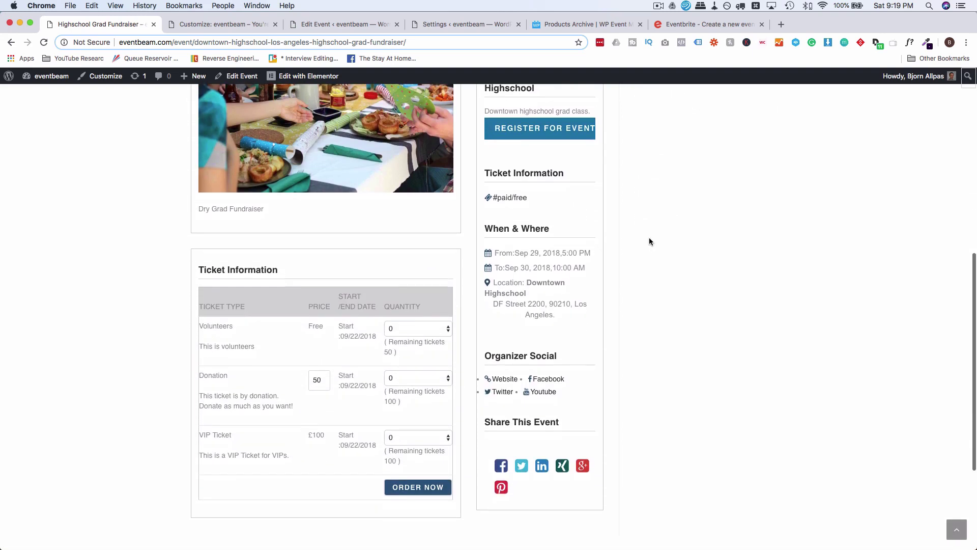
click(557, 136)
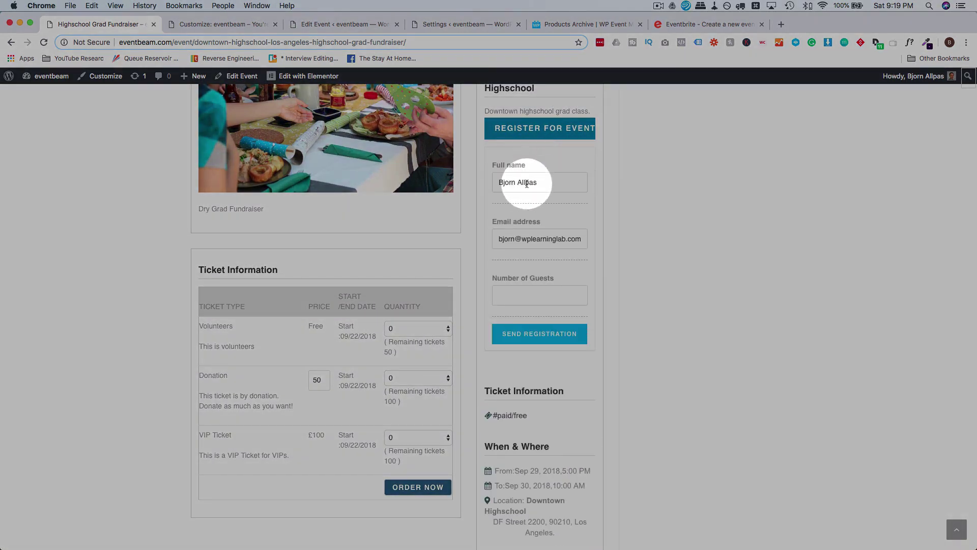
click(534, 298)
click(616, 299)
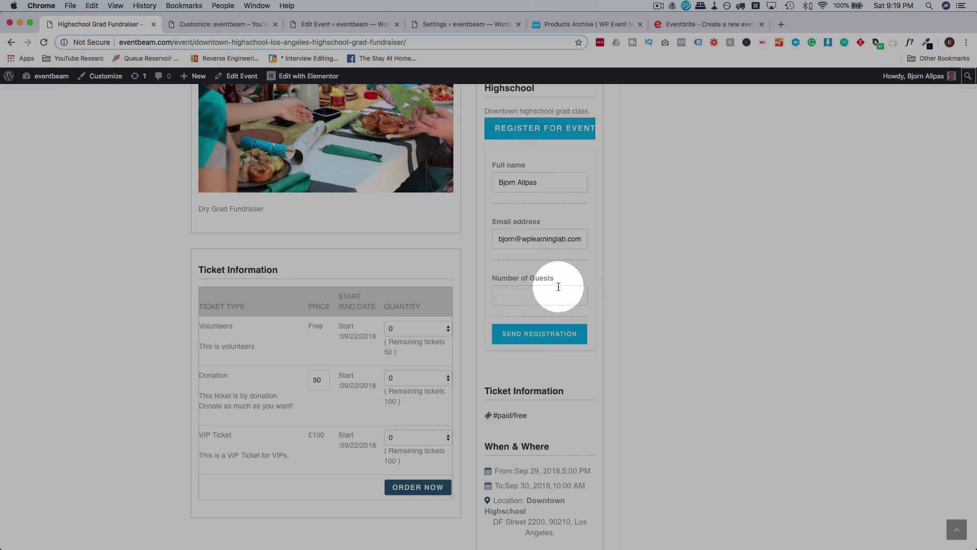
scroll(463, 304, down, 5)
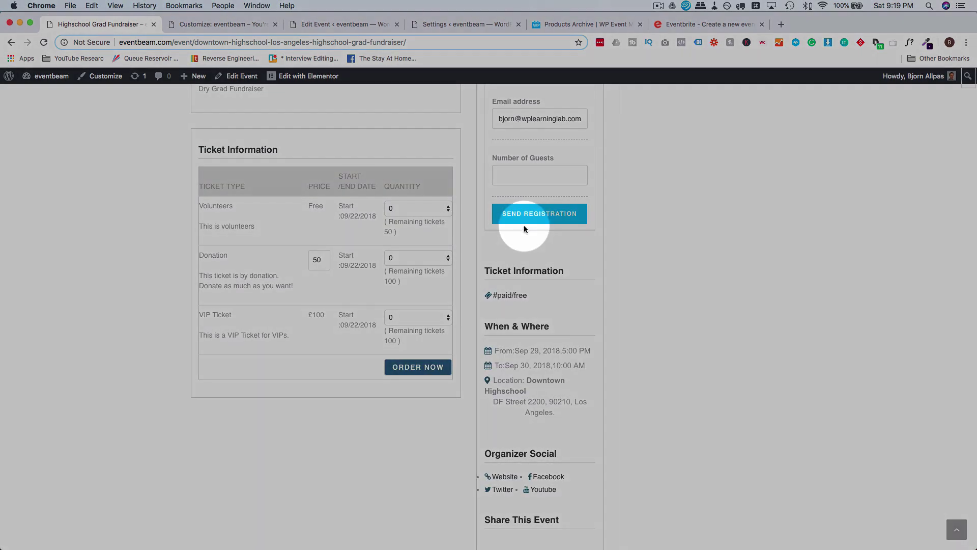
Order 2 Volunteers tickets and 5 Donation tickets with Order Now.
click(397, 213)
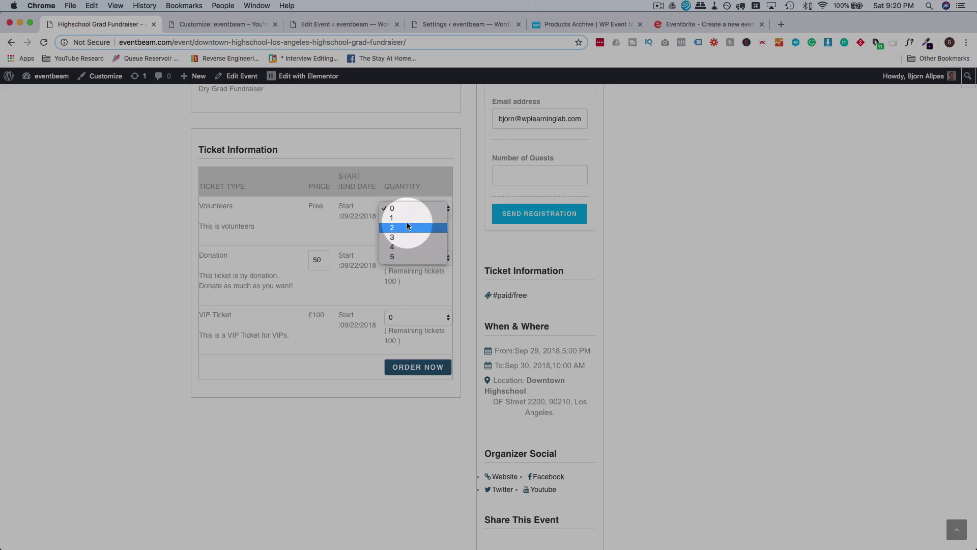
click(408, 227)
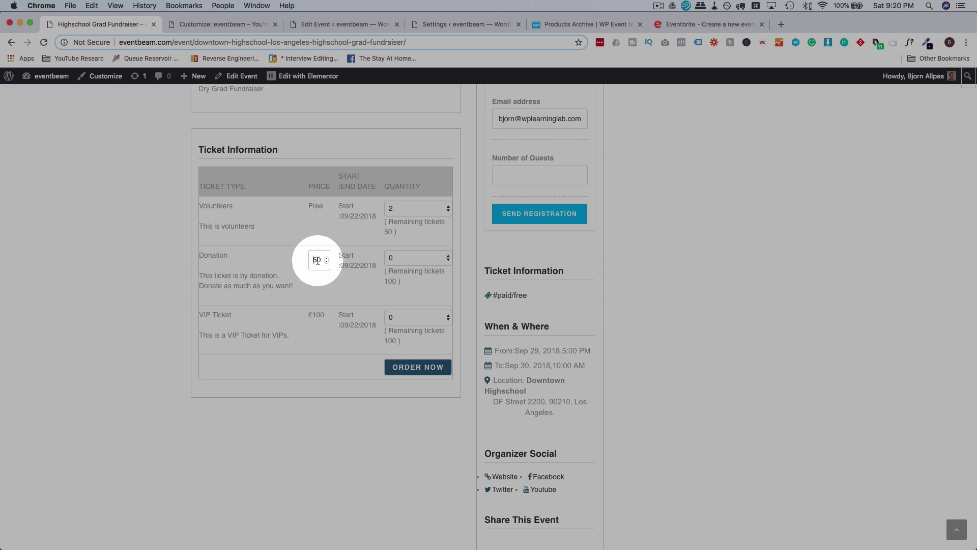
click(415, 258)
click(420, 305)
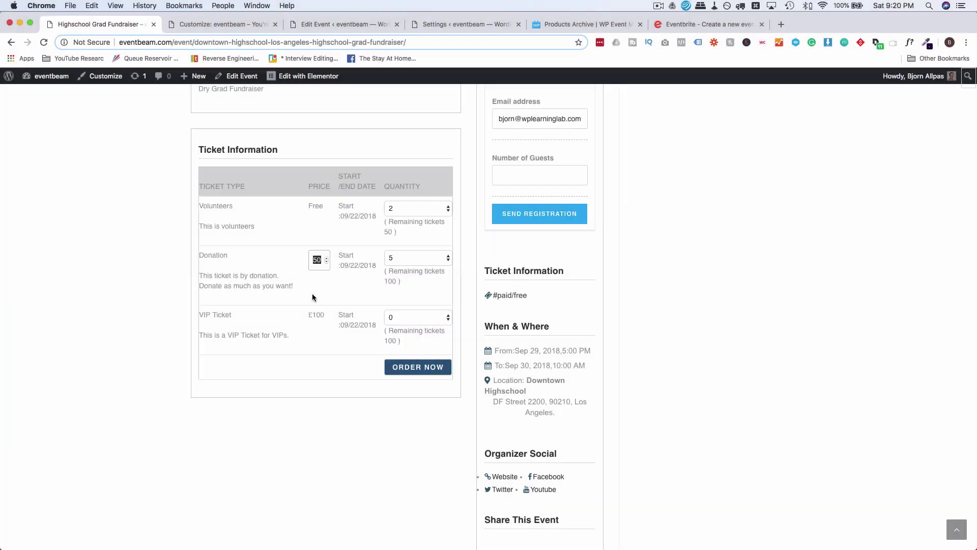
double_click(316, 259)
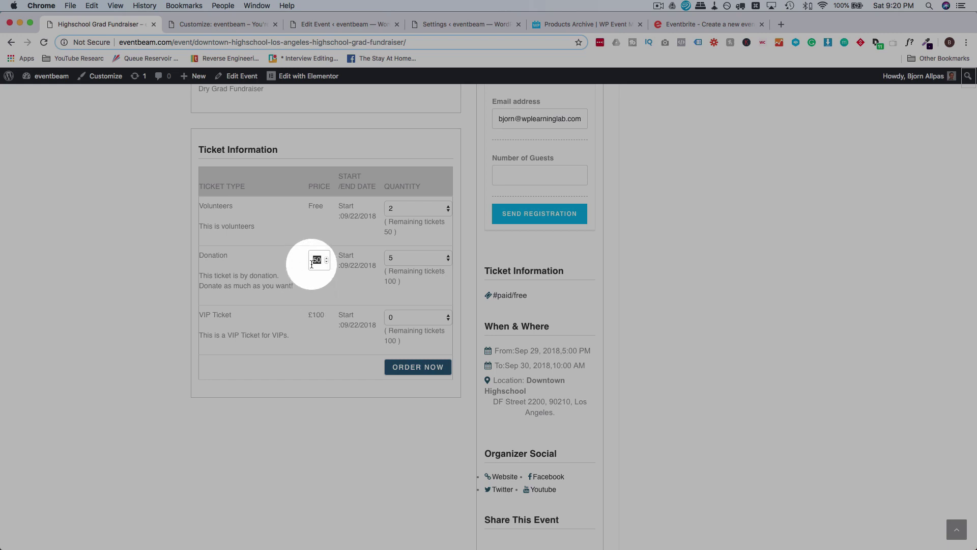
drag(313, 315, 310, 316)
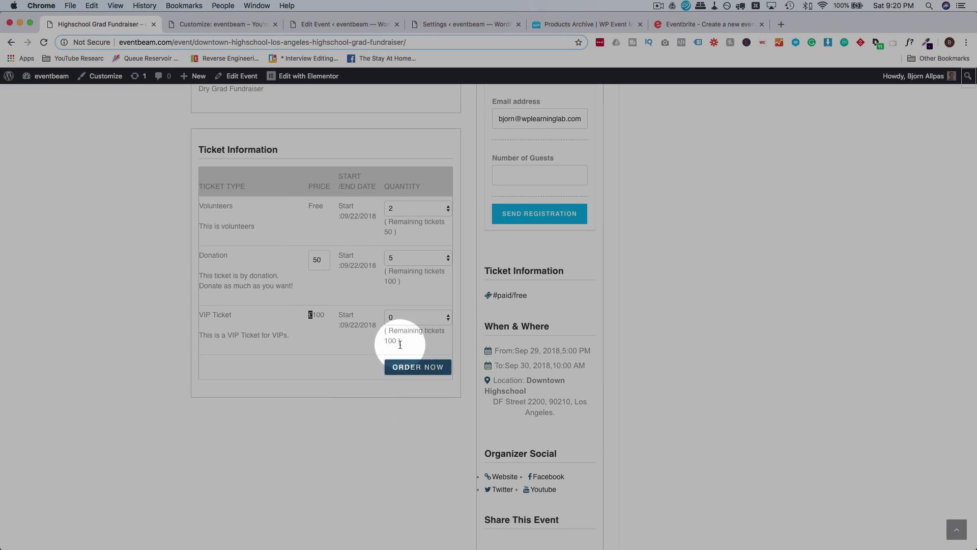
click(418, 366)
scroll(617, 349, down, 5)
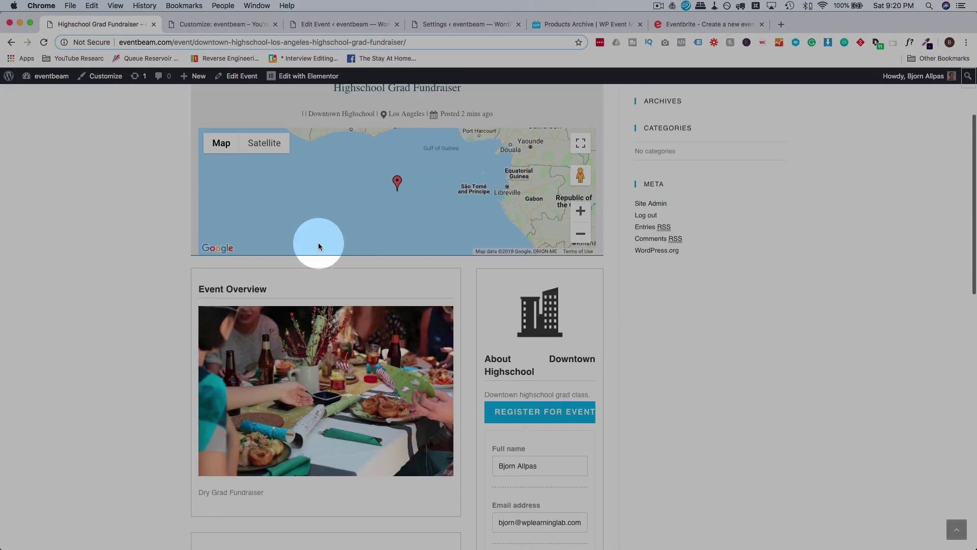
scroll(652, 355, down, 10)
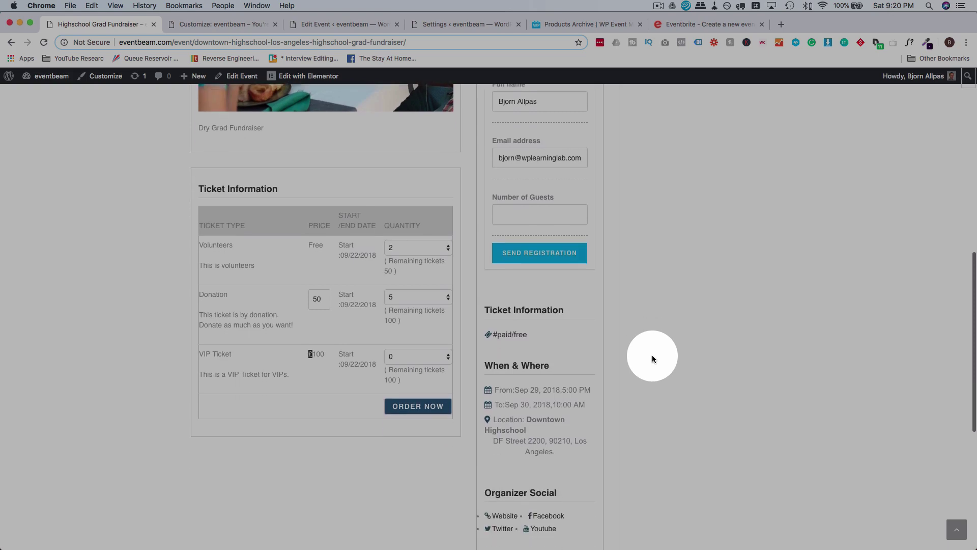
click(309, 353)
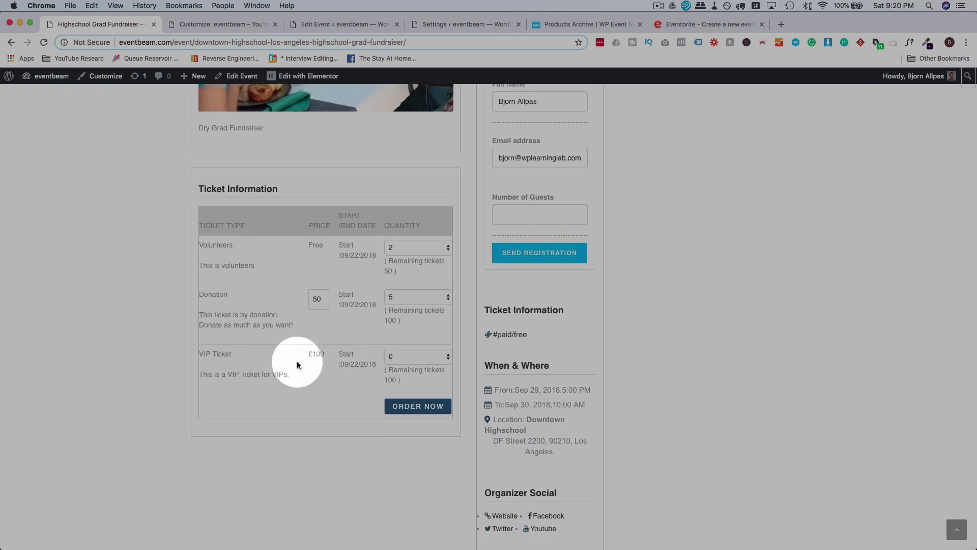
scroll(310, 366, up, 8)
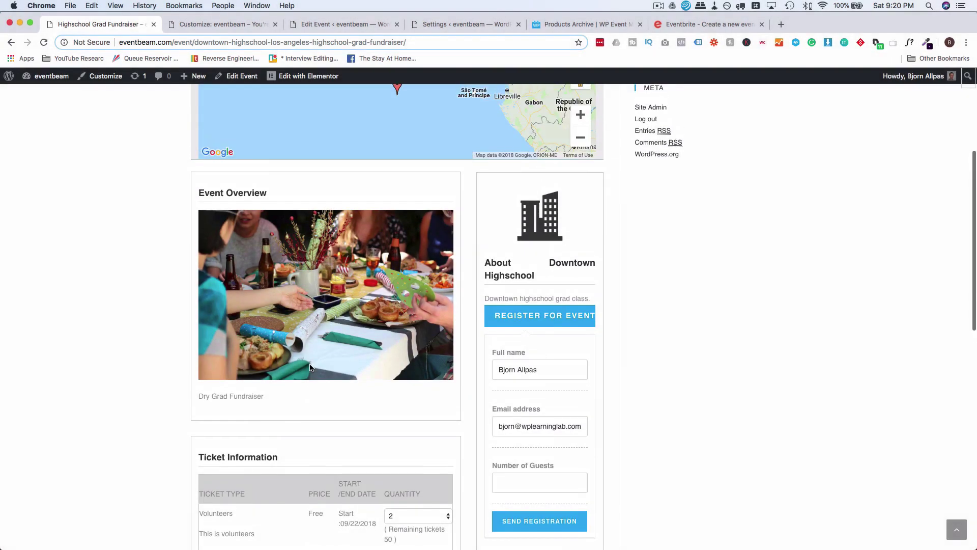
scroll(658, 257, up, 1)
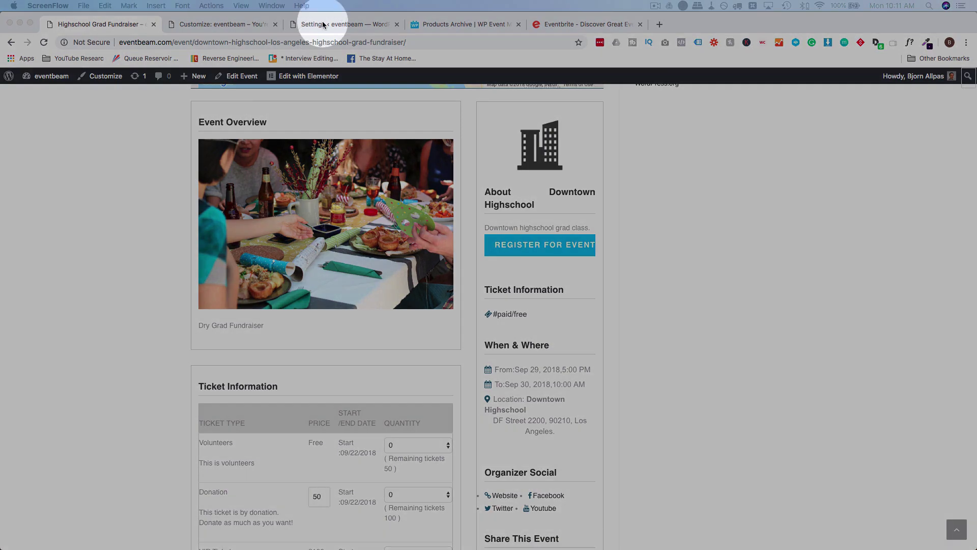
From the event settings' Google API Key field, open Google's Geocoding API Get API Key guide.
click(324, 24)
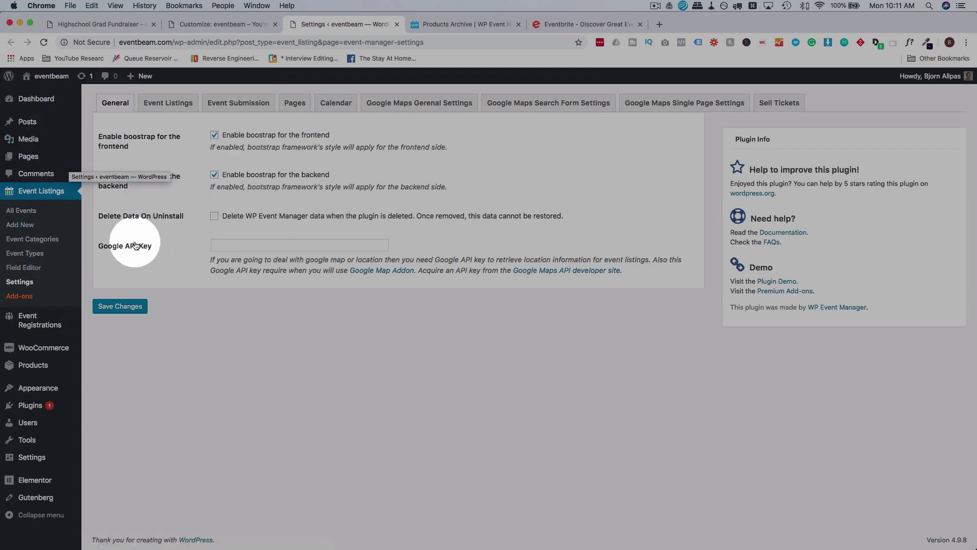
click(232, 245)
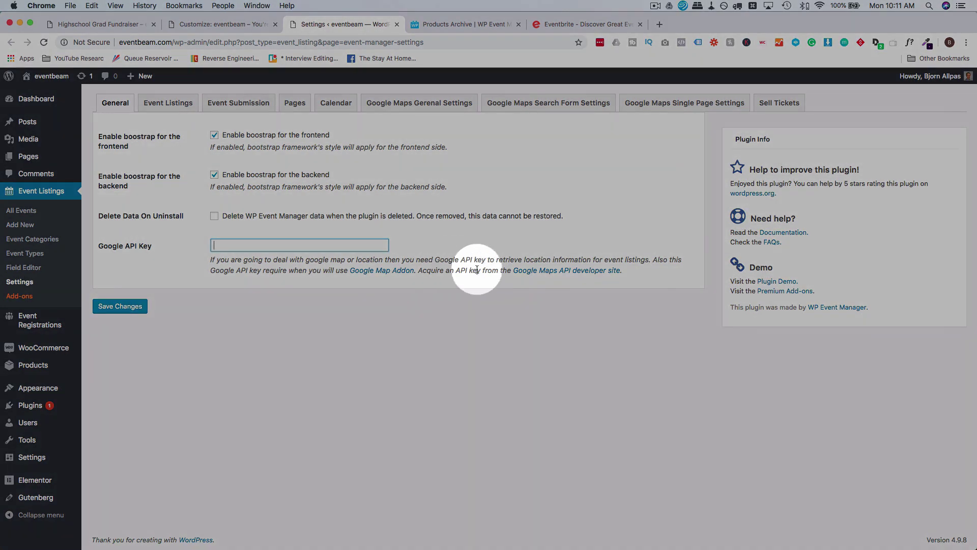
click(546, 270)
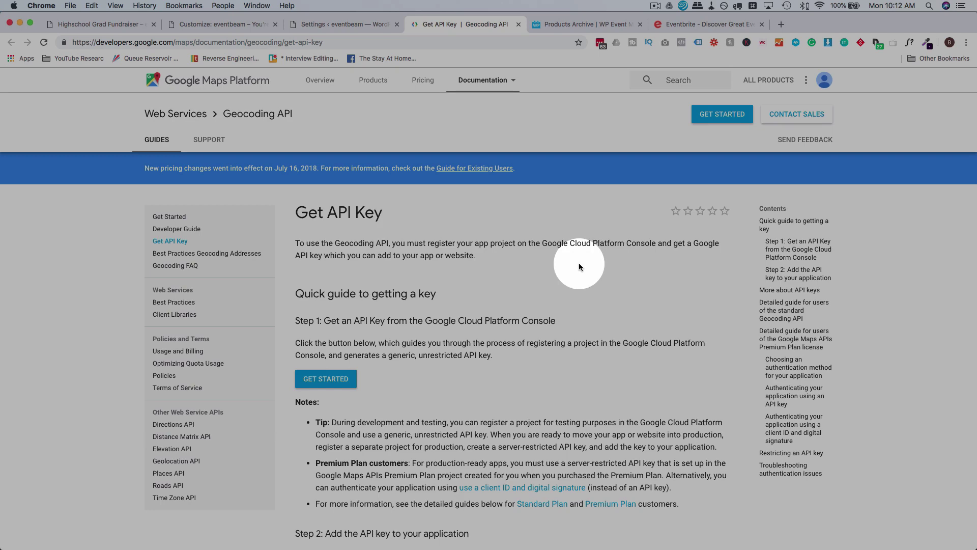
Start Google Maps Platform setup with Maps chosen as the product to enable.
scroll(459, 300, down, 3)
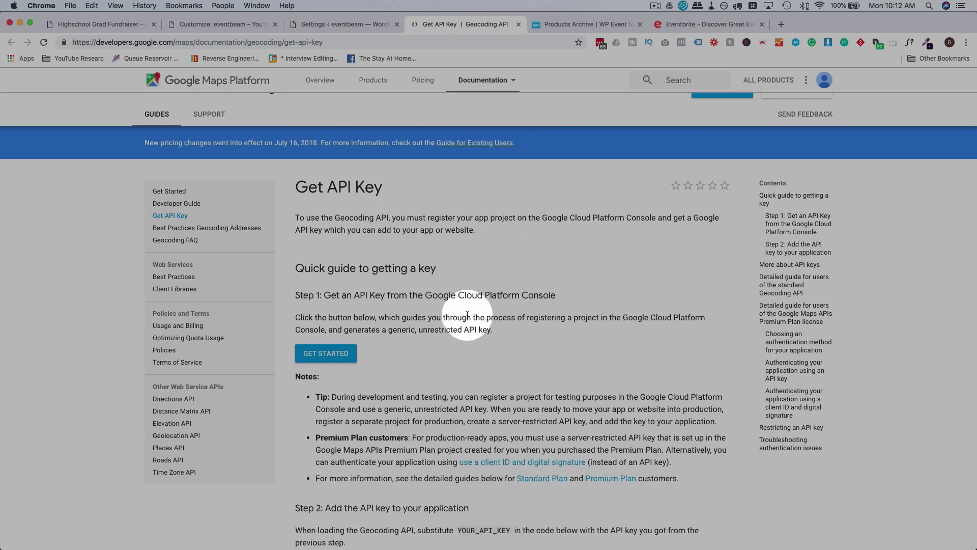
click(313, 265)
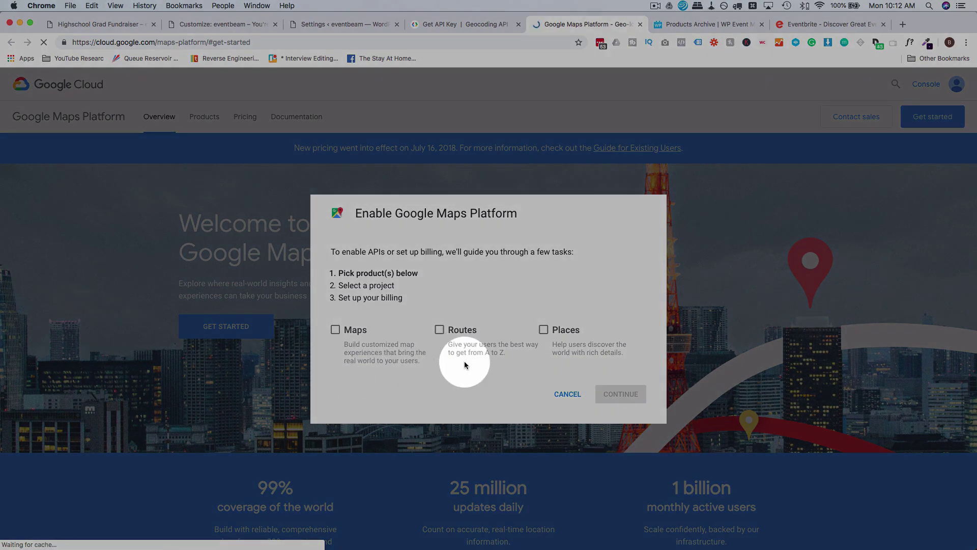
click(333, 331)
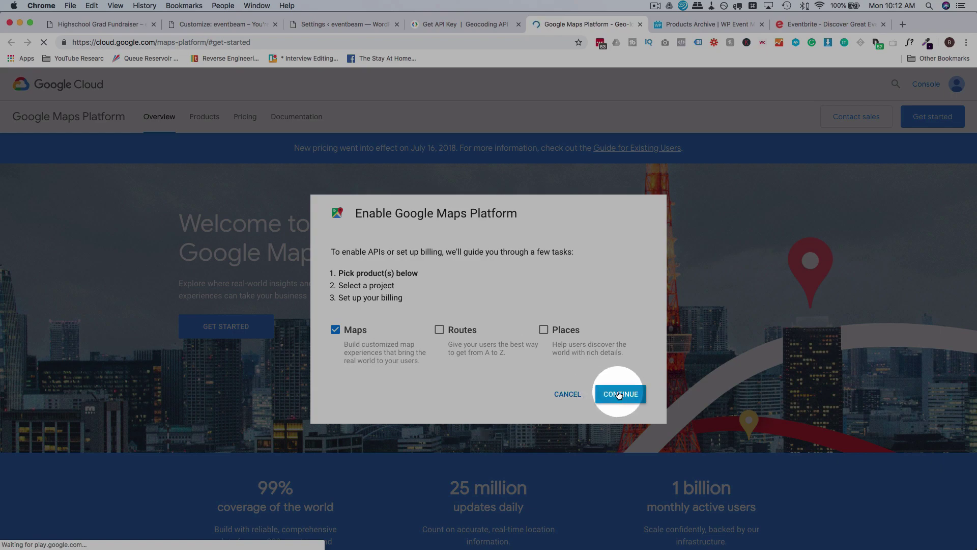
click(619, 395)
Create a new Google Cloud project named Eventbeam.
click(410, 311)
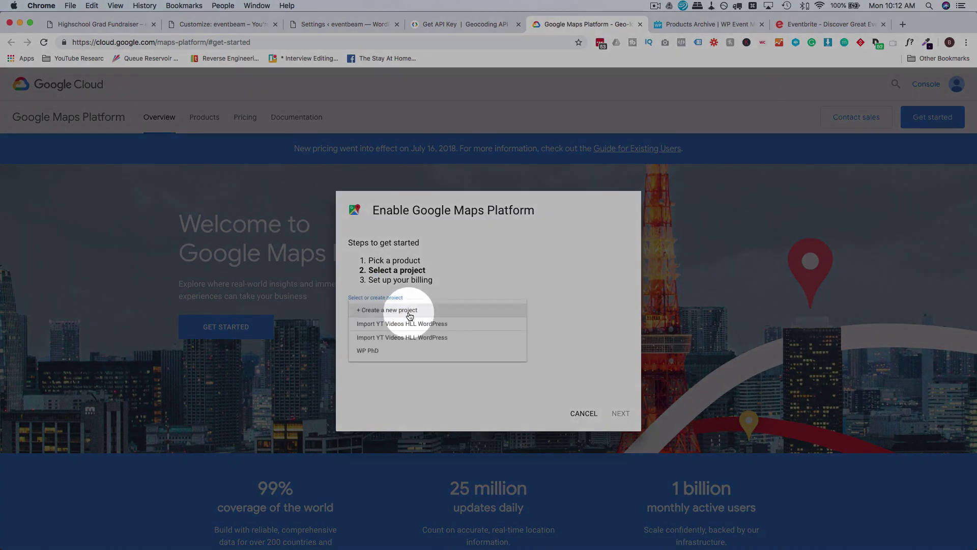
click(410, 312)
click(399, 313)
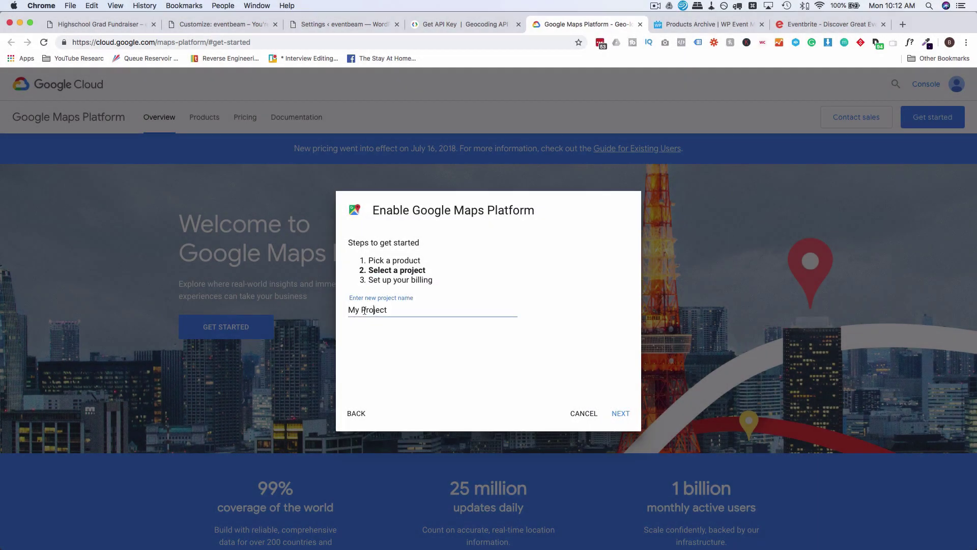
key(super+a)
text(EventBe)
key(BackSpace)
key(BackSpace)
text(beam)
click(621, 413)
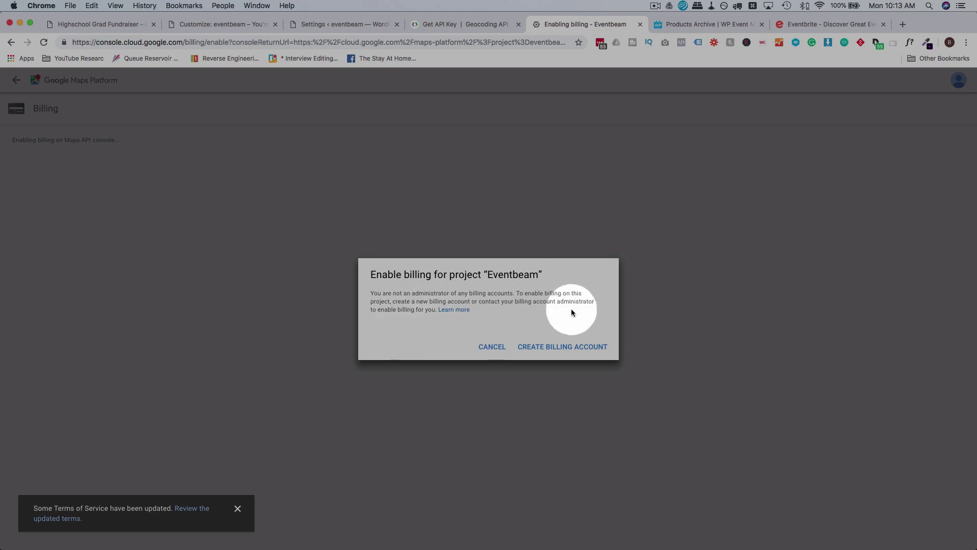
Create a billing account, opting in to email updates and accepting the free-trial terms.
click(561, 348)
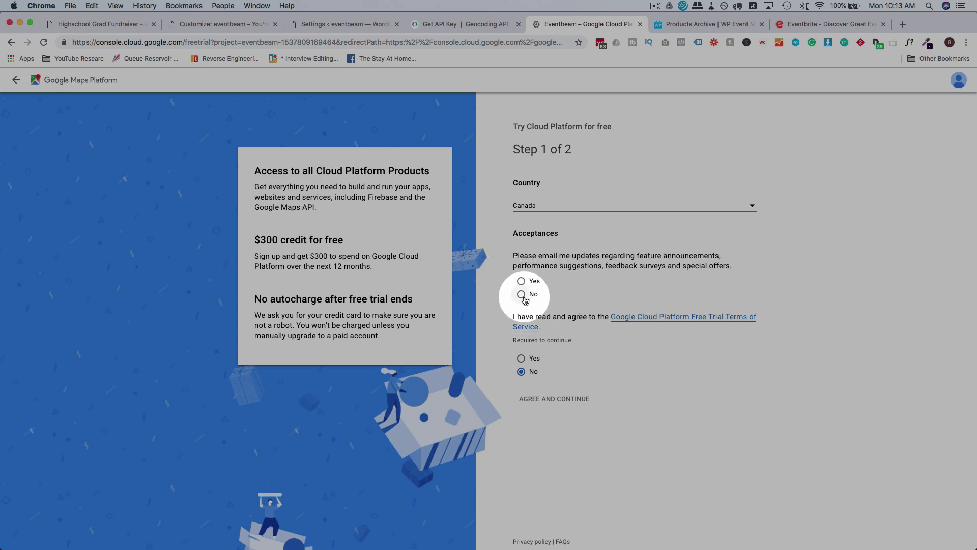
click(521, 281)
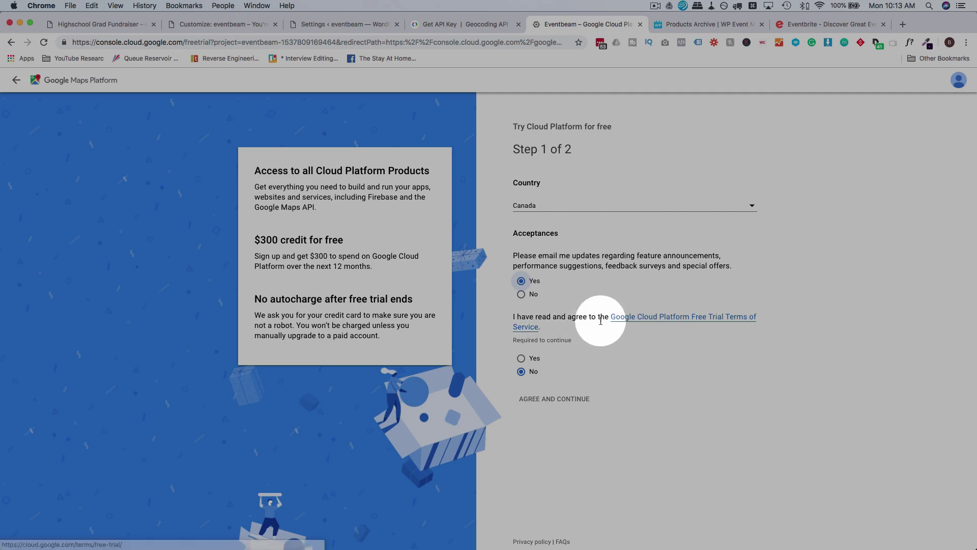
click(522, 359)
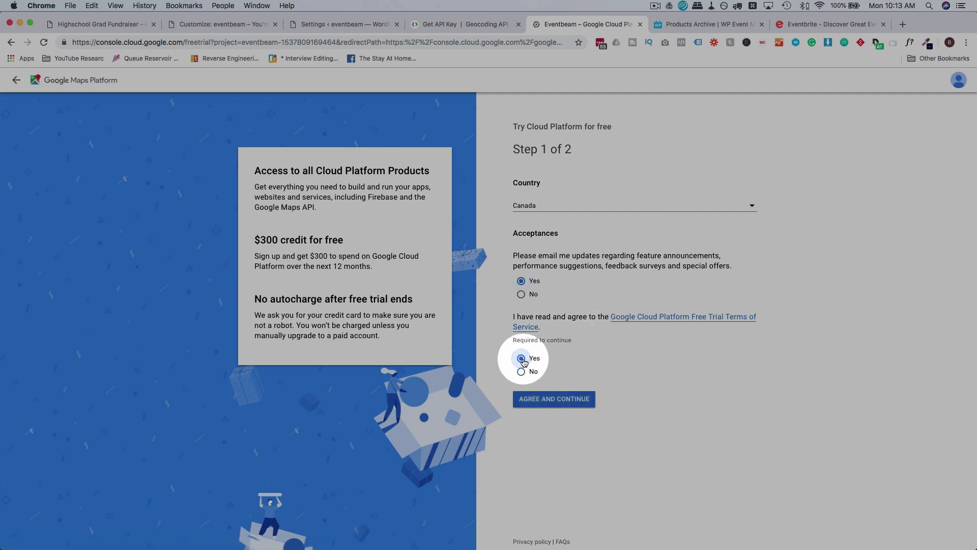
click(554, 399)
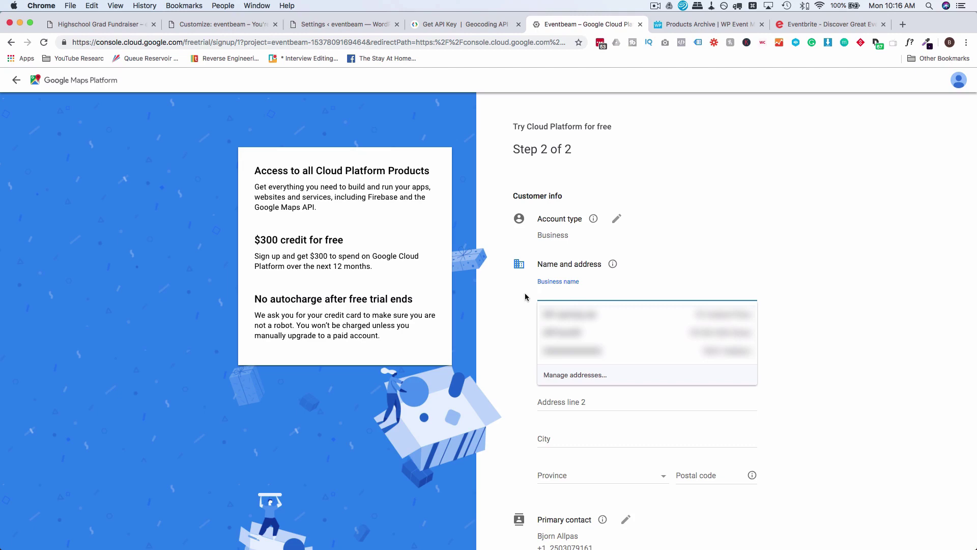
Enter business name 'Event Beam' and choose the suggested street address.
text(Event Beam)
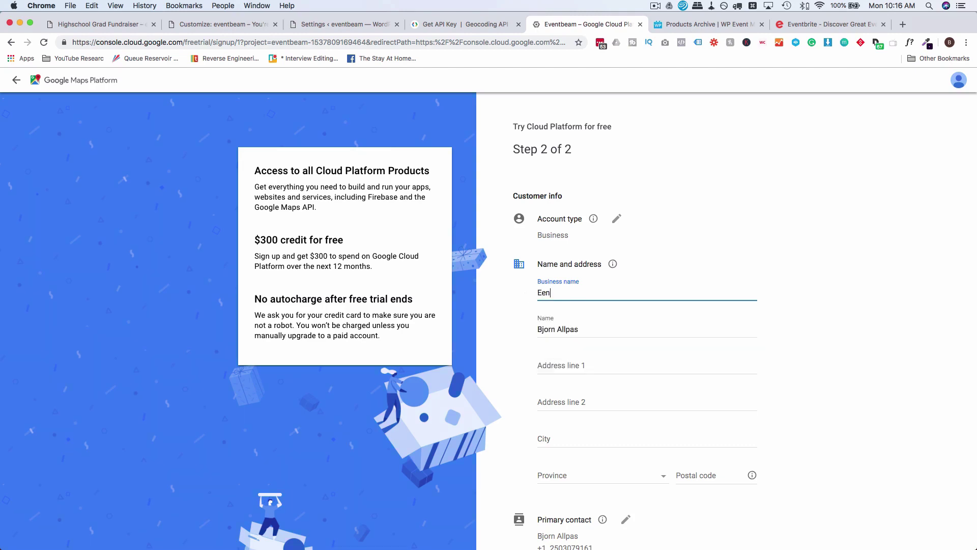
scroll(591, 271, down, 3)
click(589, 249)
click(575, 269)
scroll(503, 271, down, 5)
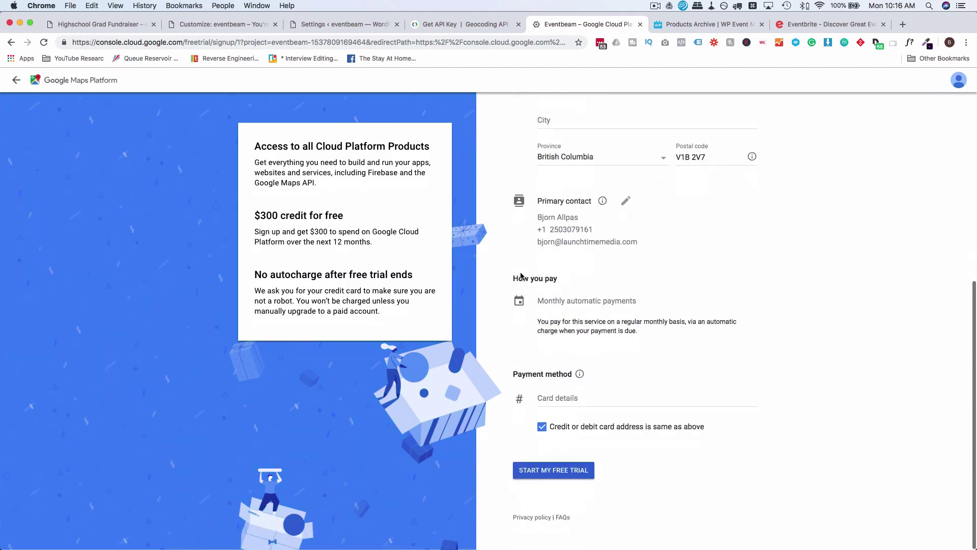
Fill in the city and payment card number, then start the free trial.
click(565, 398)
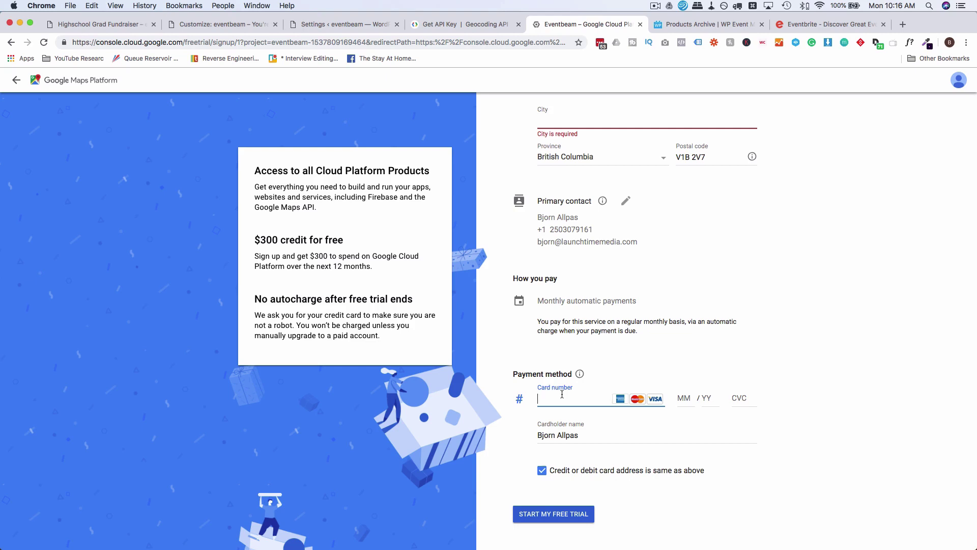
scroll(562, 395, up, 2)
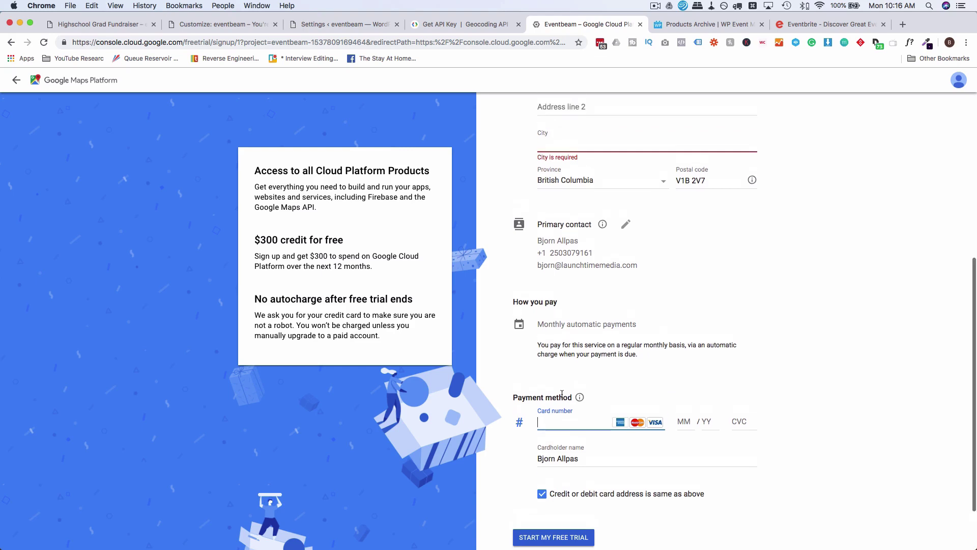
click(600, 150)
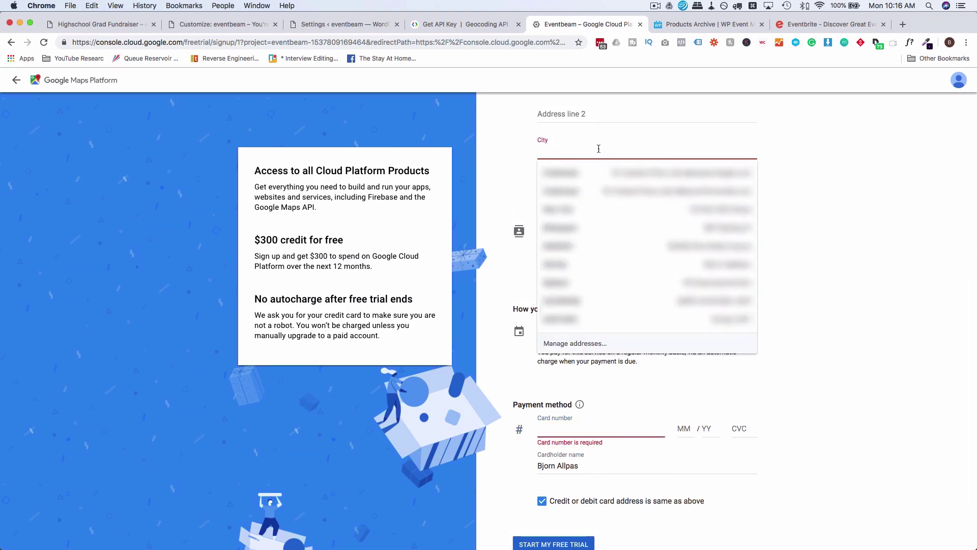
text(Coldstream)
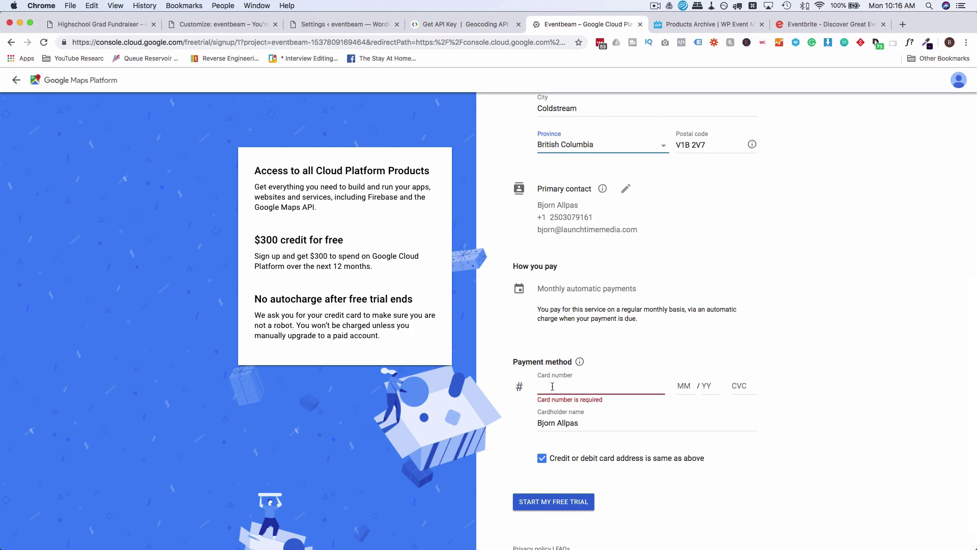
click(552, 386)
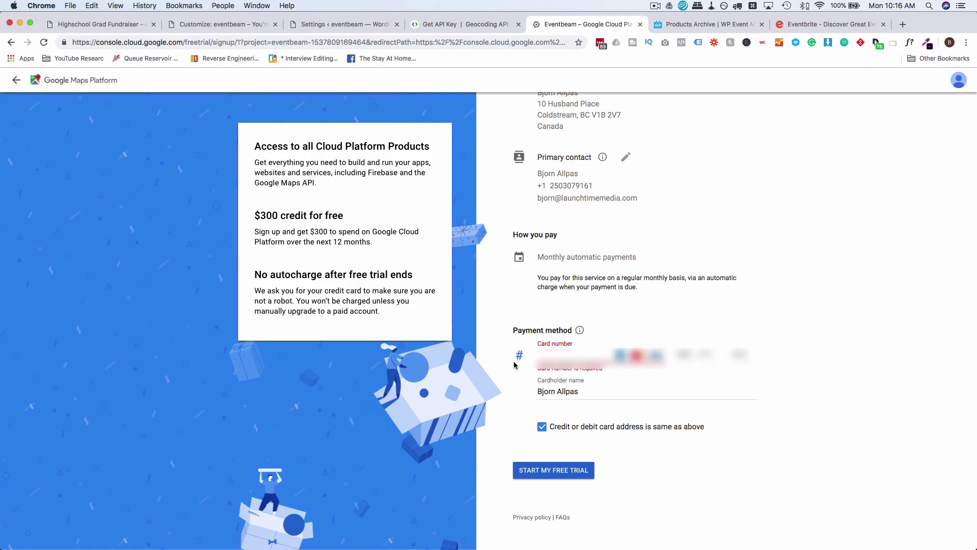
click(555, 470)
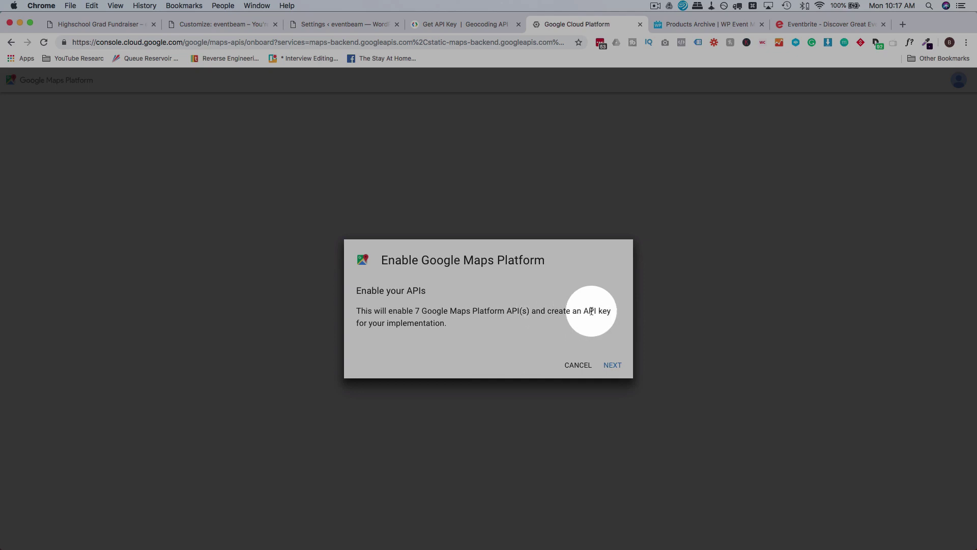
Enable the seven Maps Platform APIs, copy the generated API key, and return to the eventbeam tab.
click(613, 365)
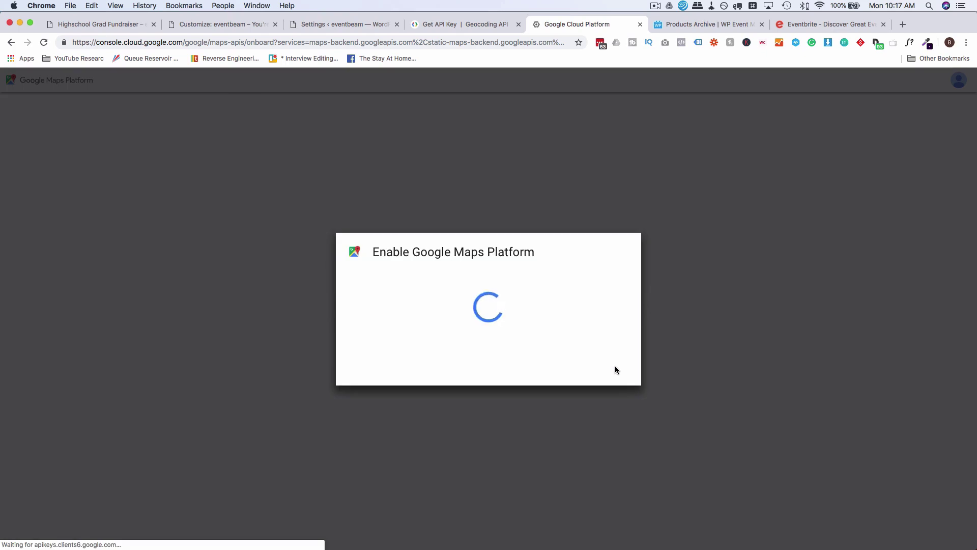
drag(497, 315, 349, 313)
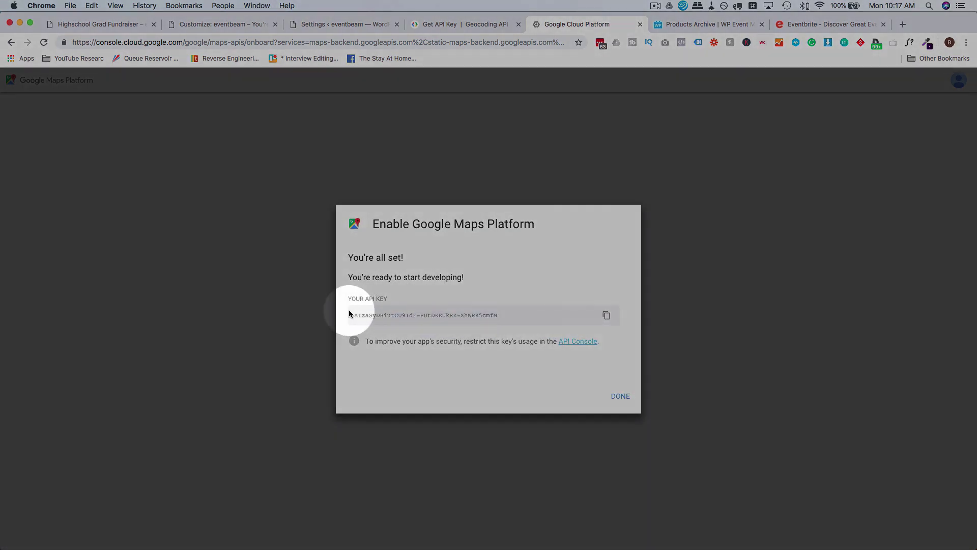
click(607, 314)
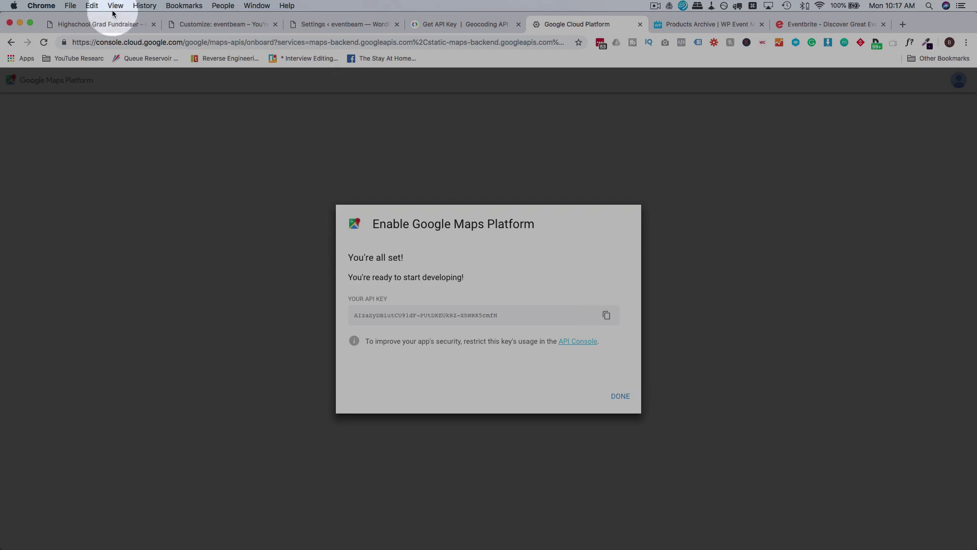
click(202, 26)
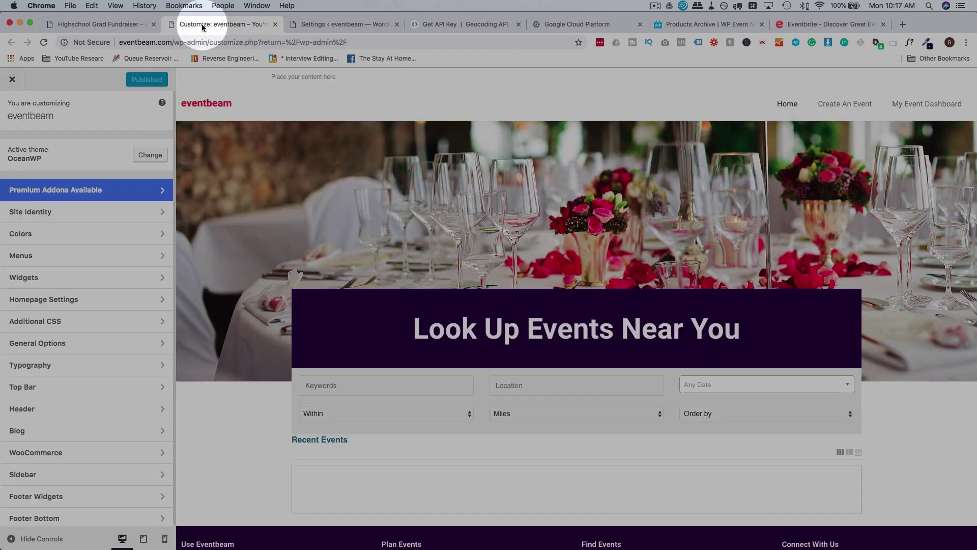
Paste the API key into WP Event Manager's Google API Key field, save, and reload the fundraiser page.
click(314, 25)
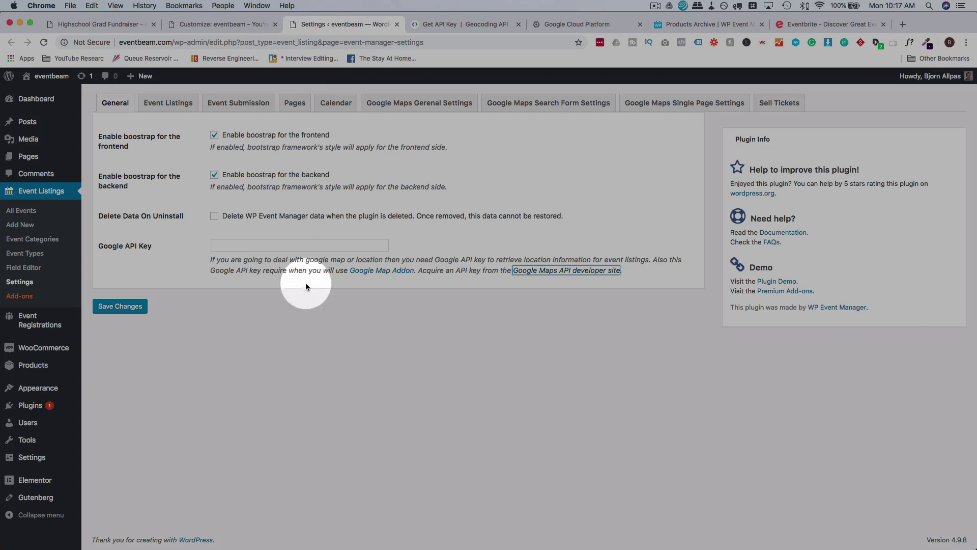
right_click(227, 245)
click(263, 308)
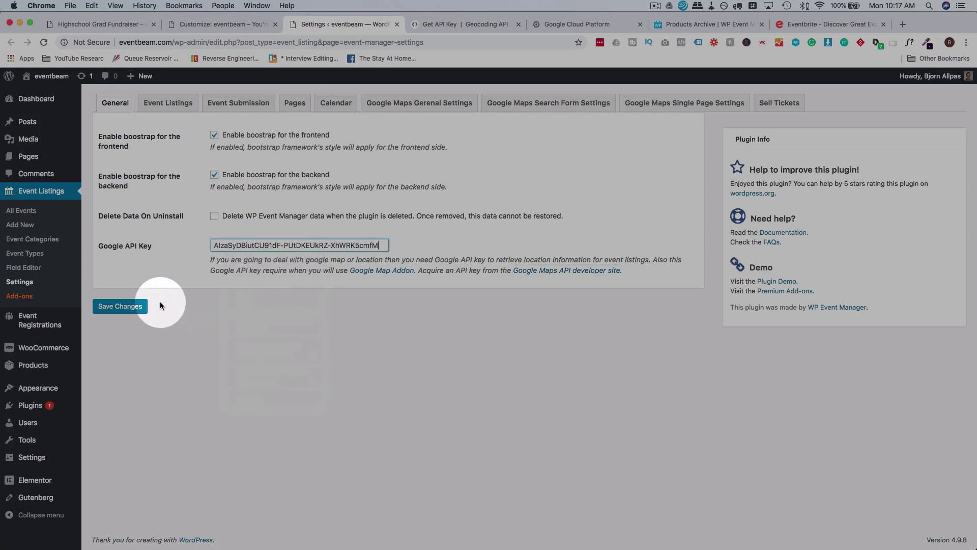
click(120, 308)
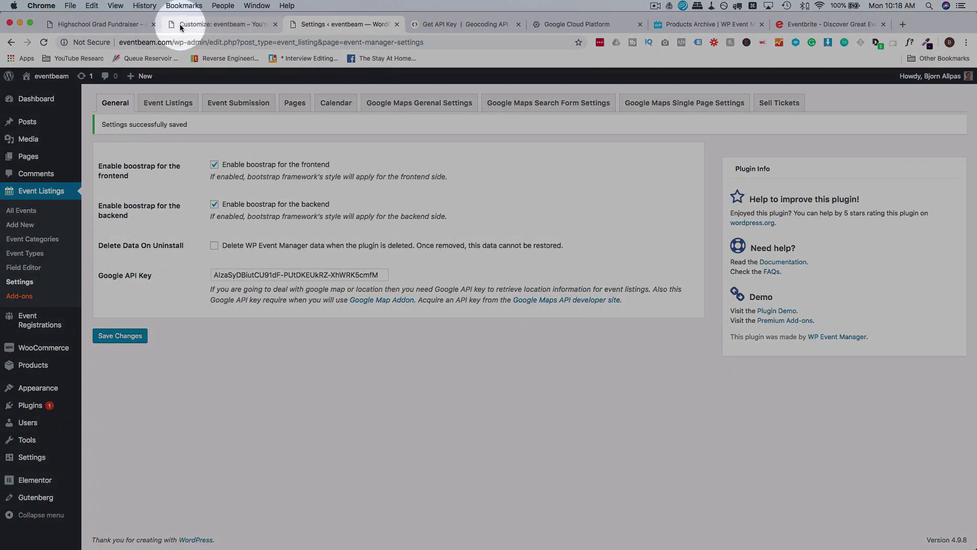
click(109, 24)
key(super+r)
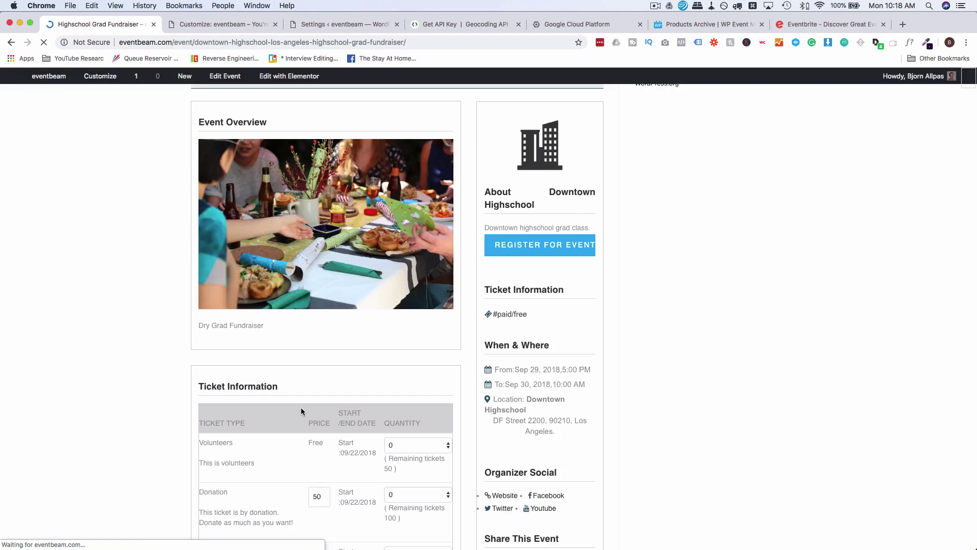
Check the fundraiser's DF Street 2200, 90210 address and Los Angeles map, then go to Home.
scroll(550, 410, down, 1)
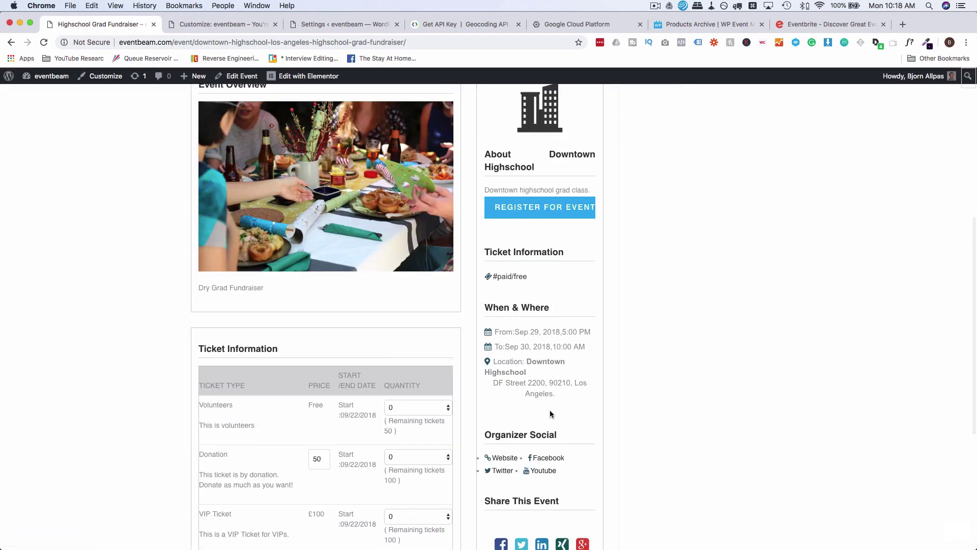
drag(495, 384, 545, 386)
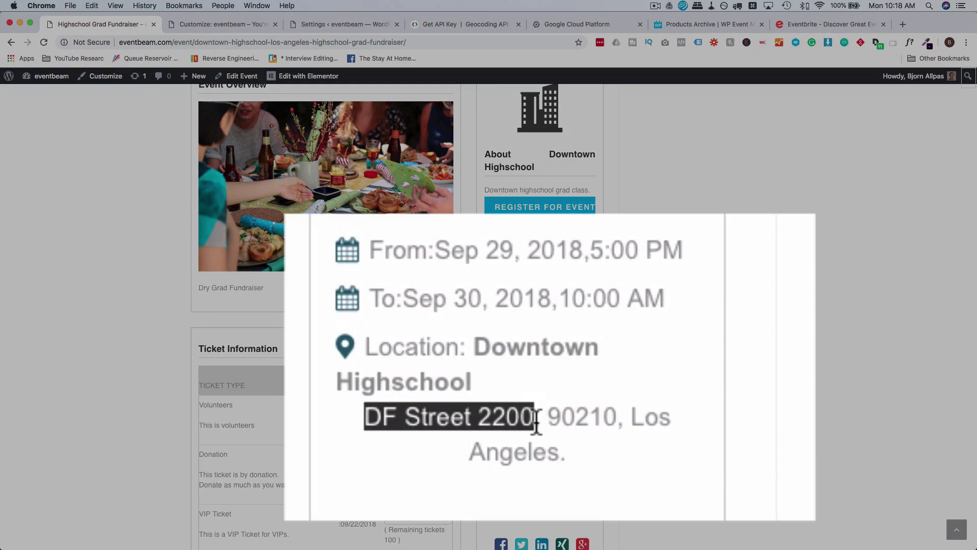
click(537, 422)
drag(540, 422, 365, 417)
double_click(560, 416)
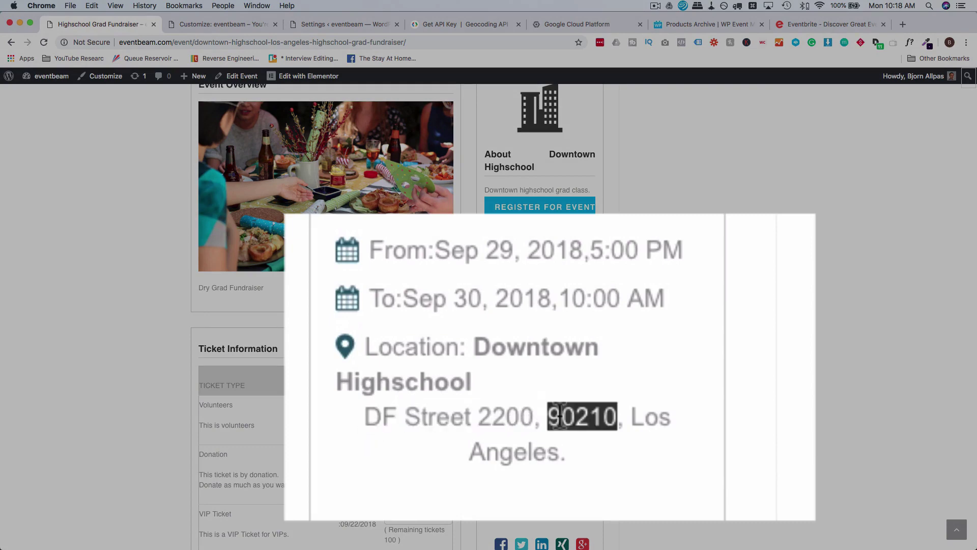
scroll(637, 372, up, 1)
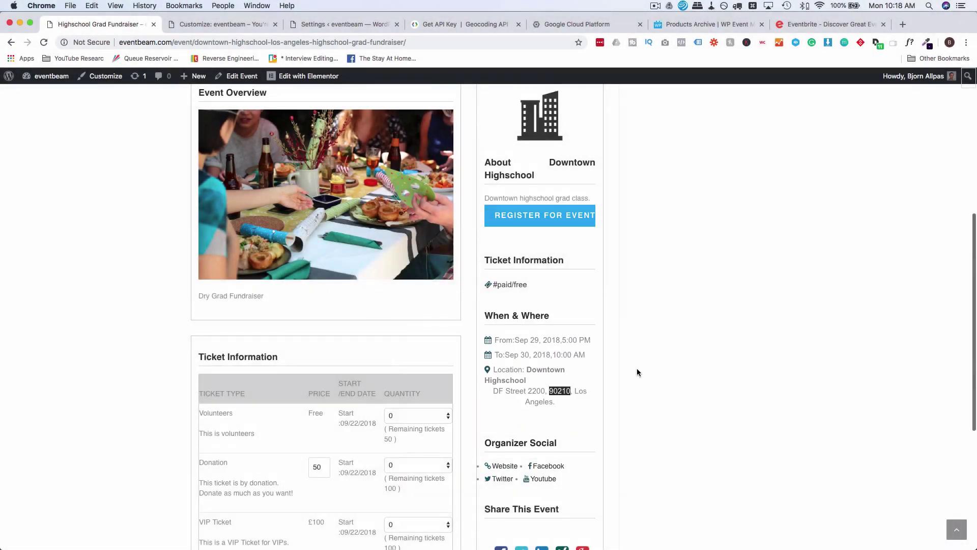
scroll(636, 373, up, 8)
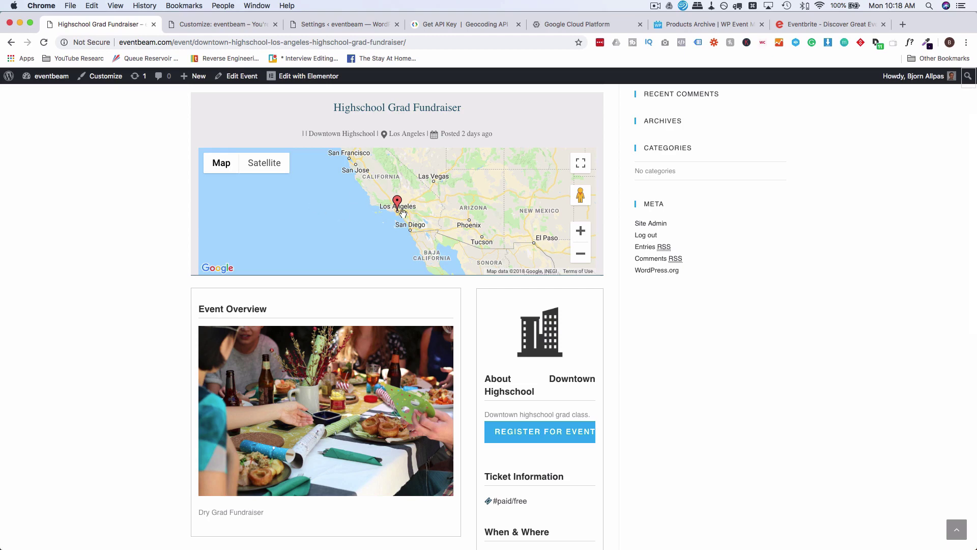
scroll(169, 194, up, 3)
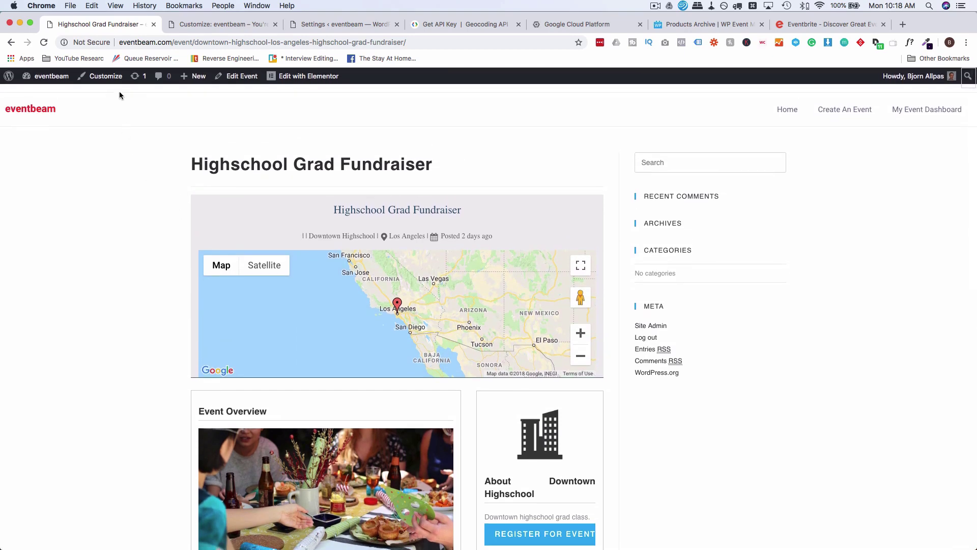
click(791, 111)
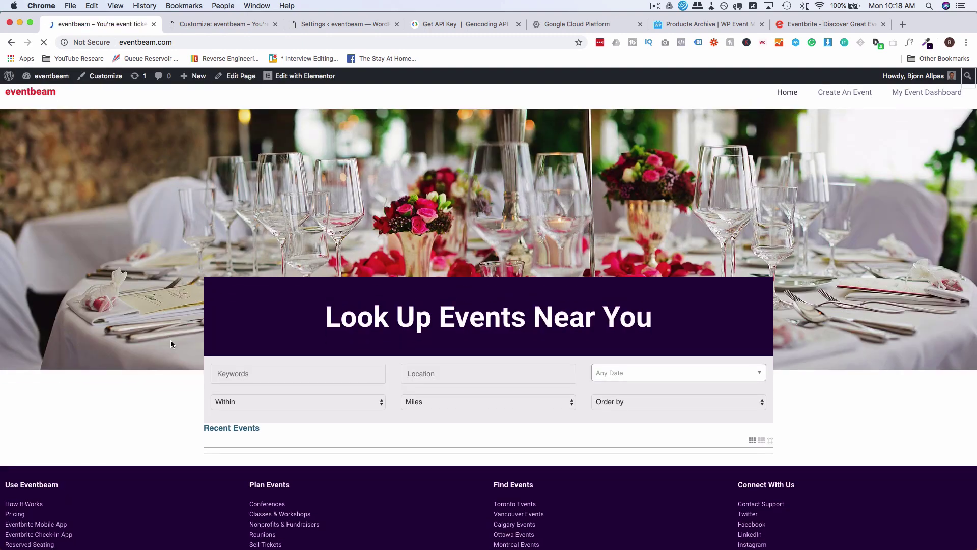
Zoom the Recent Events map out nine levels and back in three, then open the fundraiser event.
scroll(256, 429, down, 4)
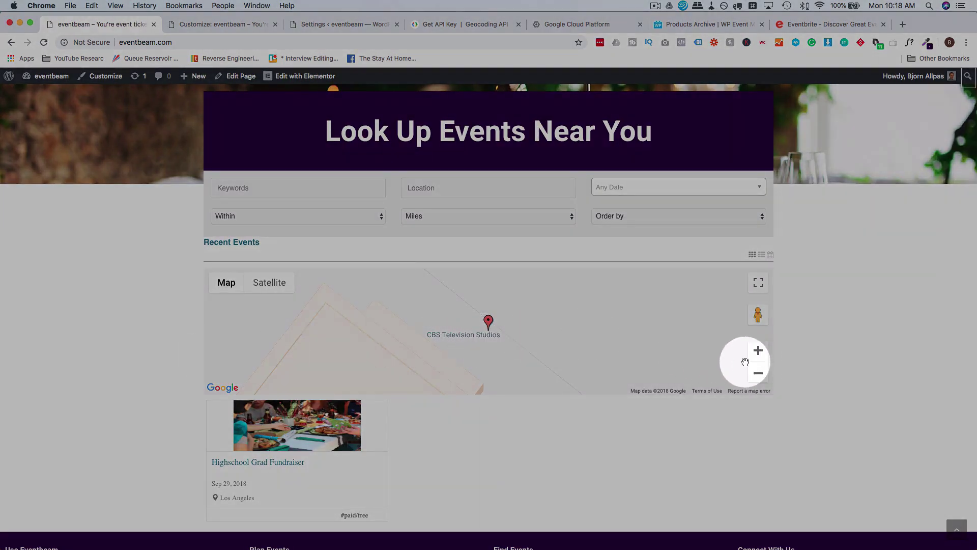
click(759, 375)
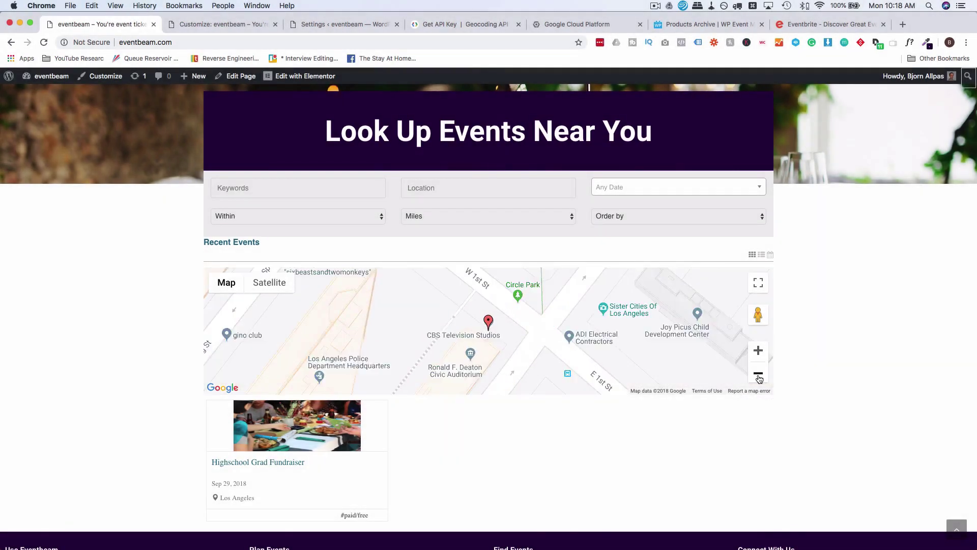
click(759, 375)
click(759, 376)
click(758, 376)
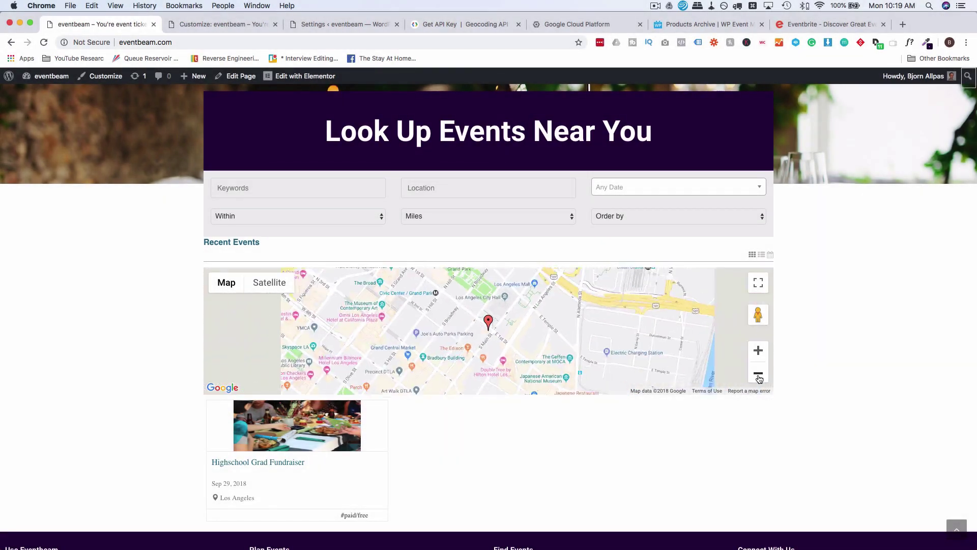
click(758, 376)
click(759, 375)
click(758, 375)
click(758, 376)
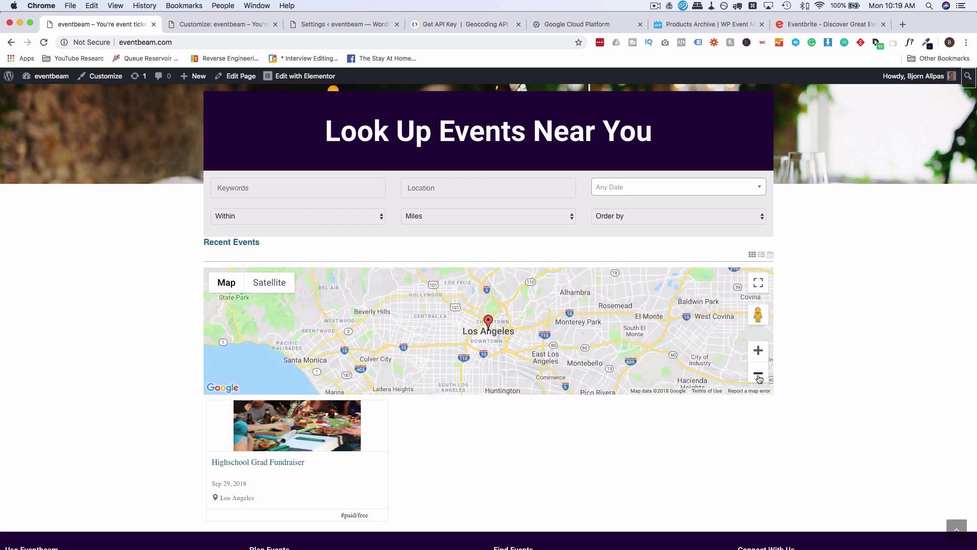
click(758, 375)
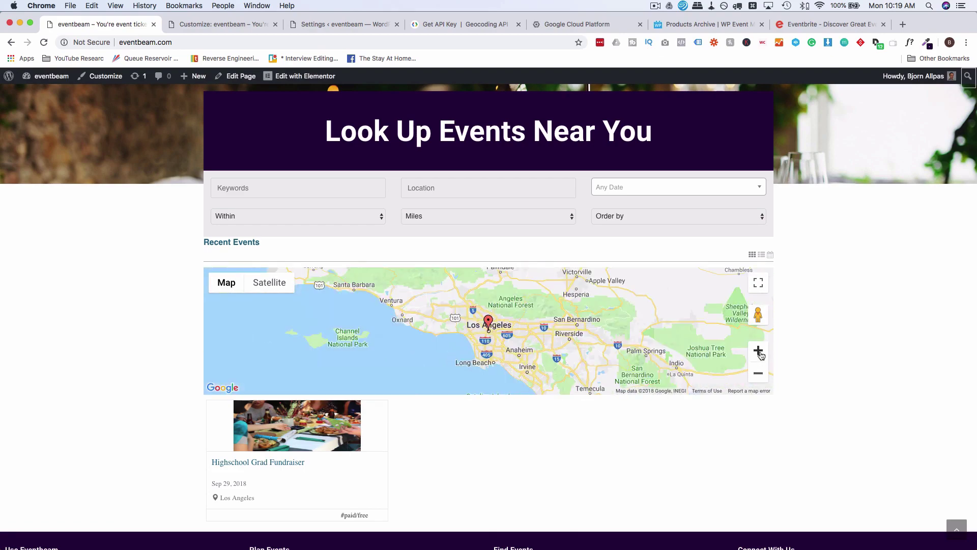
click(758, 351)
click(759, 351)
click(758, 352)
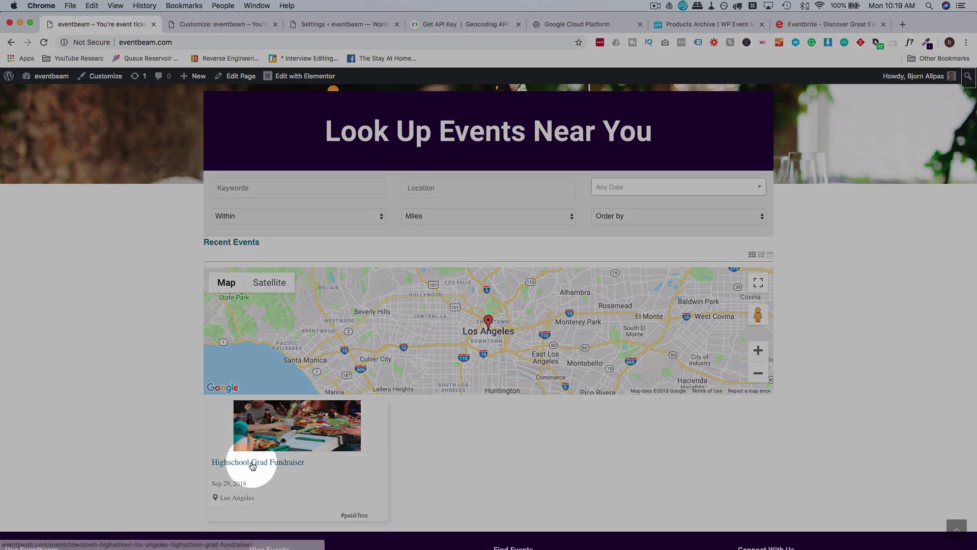
click(252, 463)
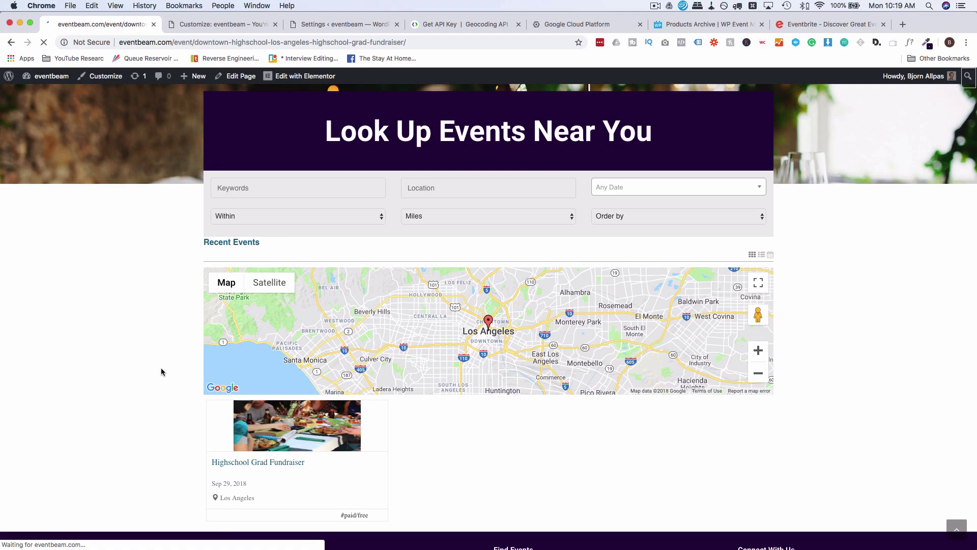
Review the fundraiser's ticket table with the £100 VIP ticket, then return to the settings tab.
scroll(161, 368, down, 10)
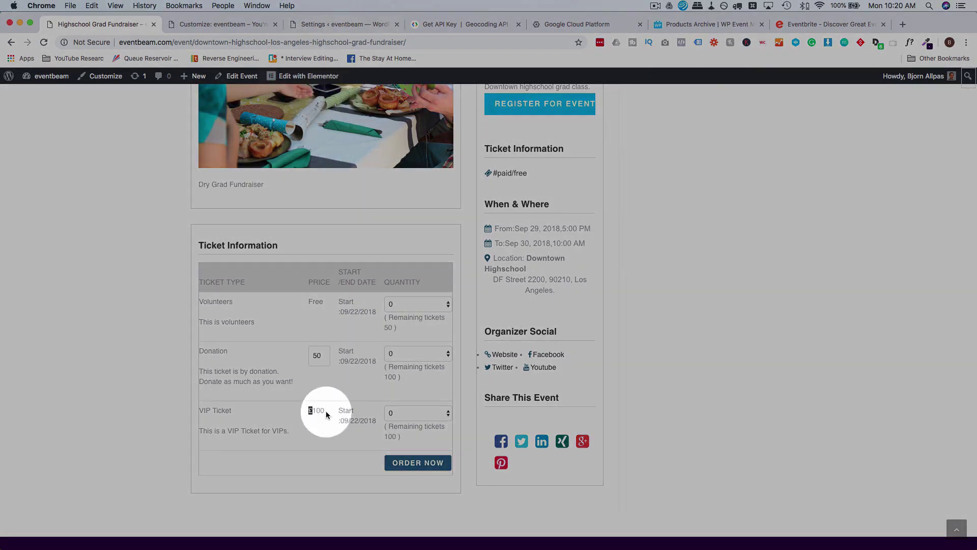
click(347, 24)
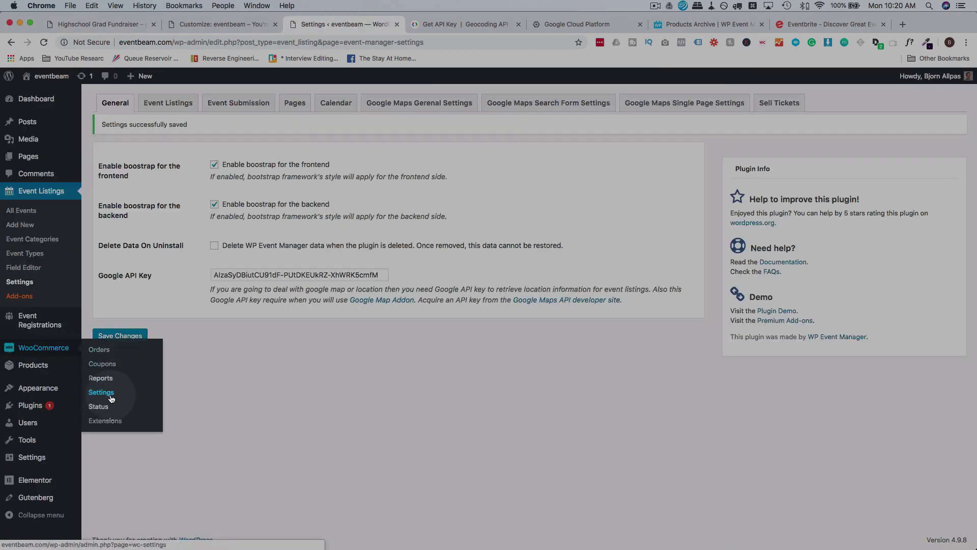
In WooCommerce General settings choose Canada — British Columbia and Canadian dollar ($), then save.
click(112, 398)
click(240, 254)
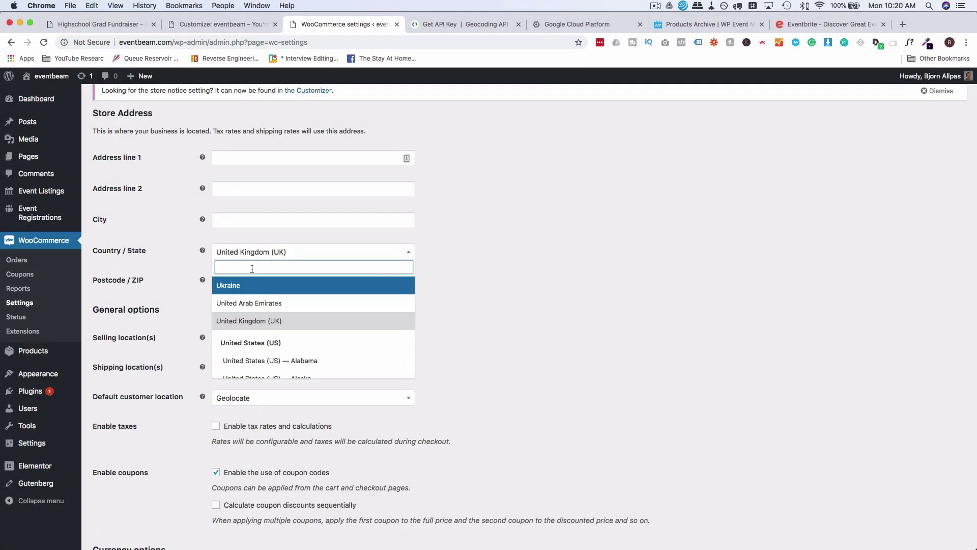
text(Cana)
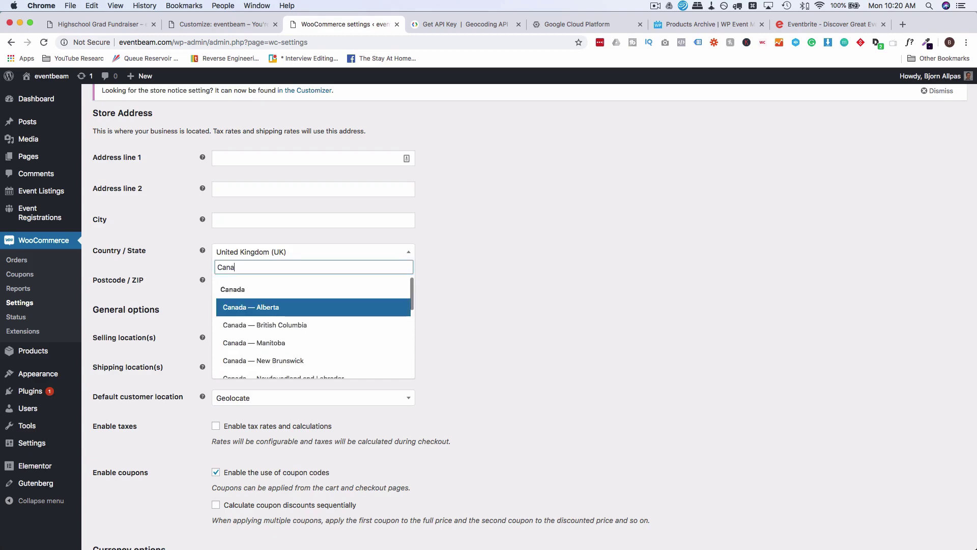
click(239, 325)
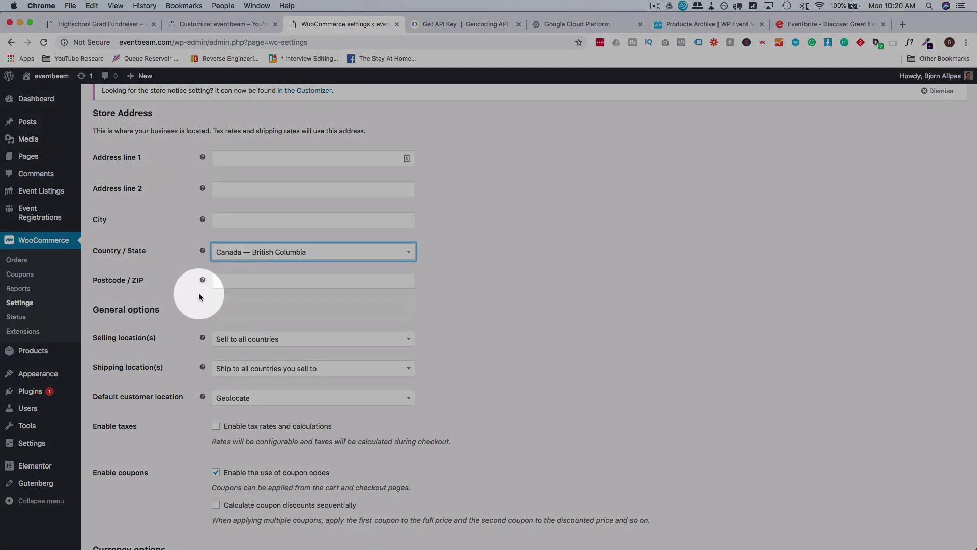
scroll(183, 302, down, 3)
scroll(183, 304, down, 5)
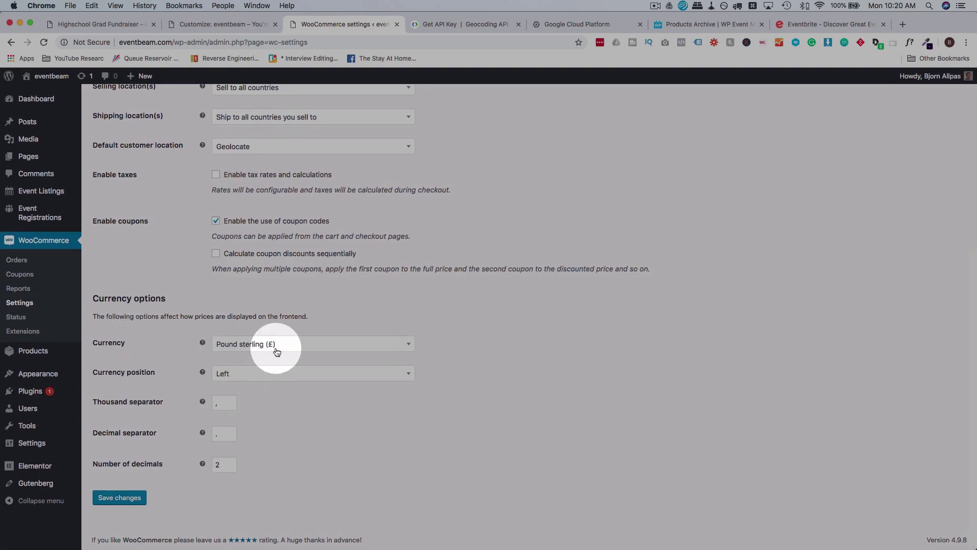
click(277, 352)
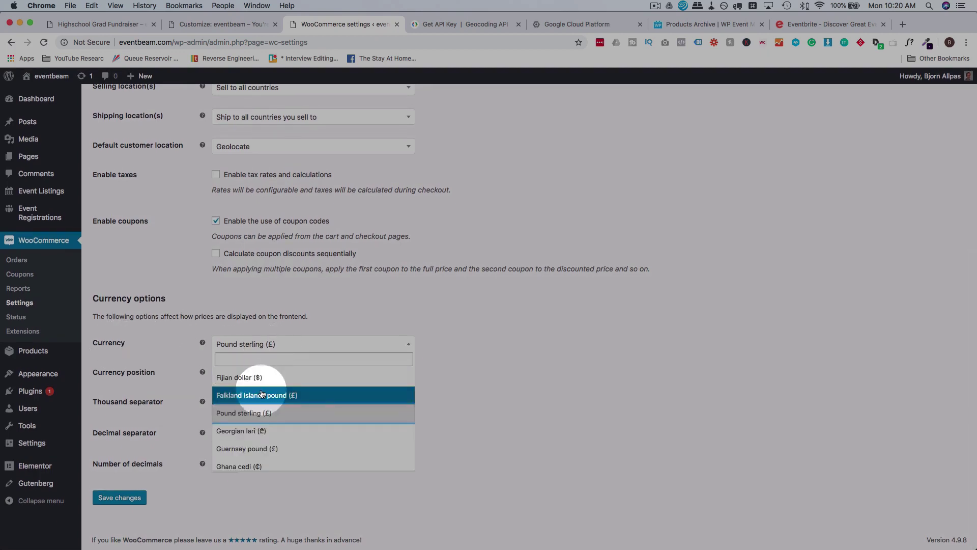
text(canad)
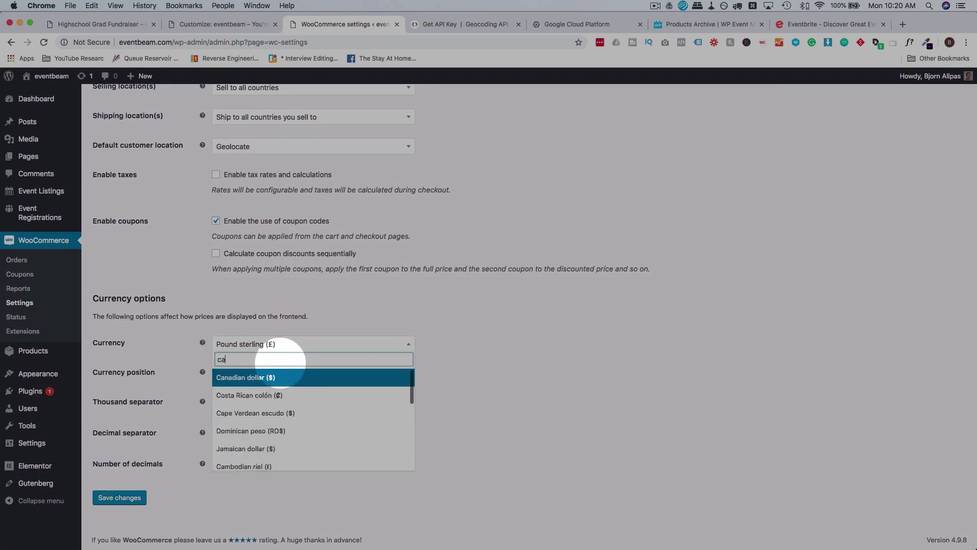
click(261, 382)
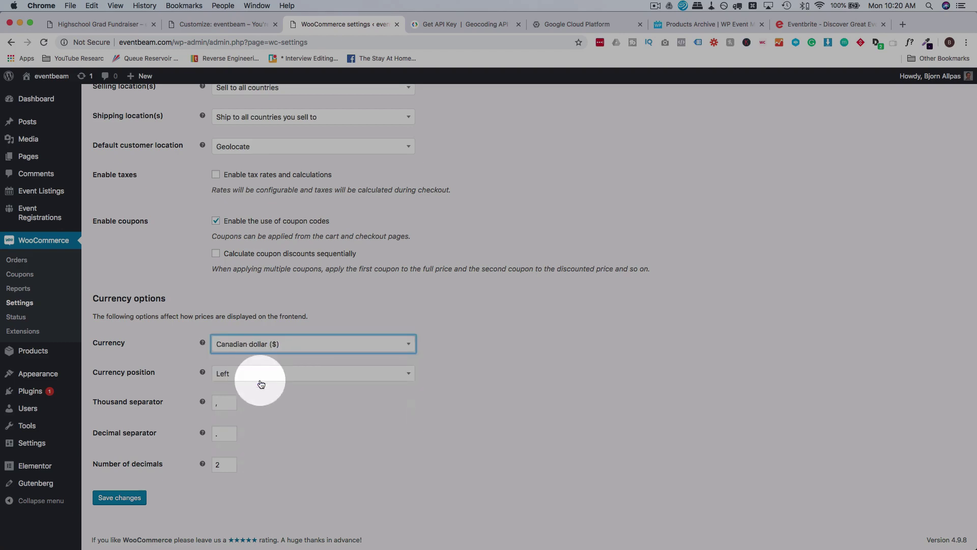
click(120, 498)
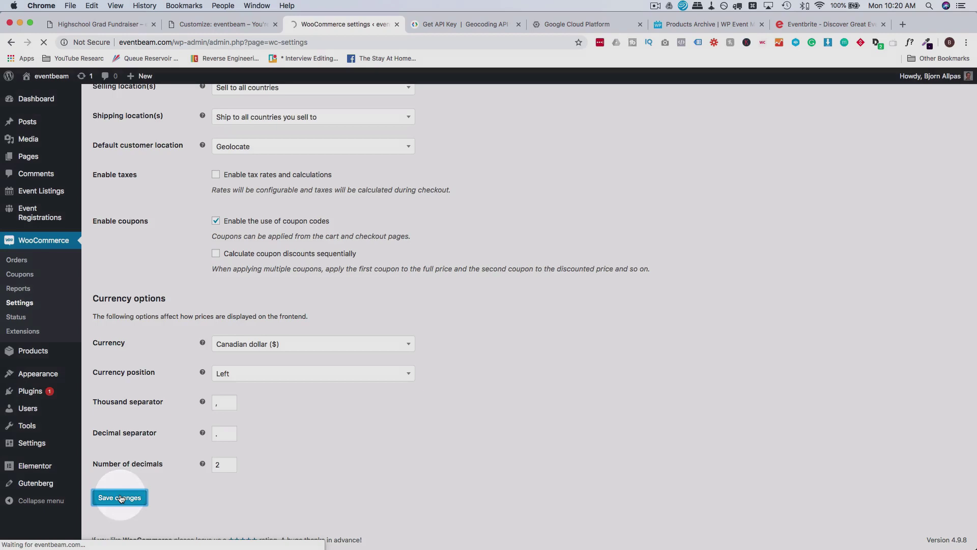
Reload the fundraiser page, confirm the VIP ticket reads $100, then go to the eventbeam home page.
click(133, 27)
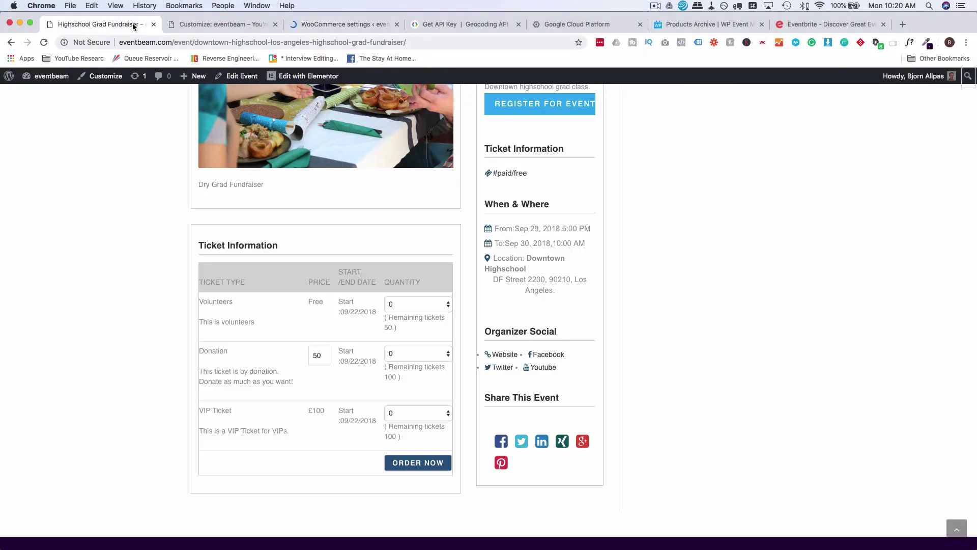
key(super+r)
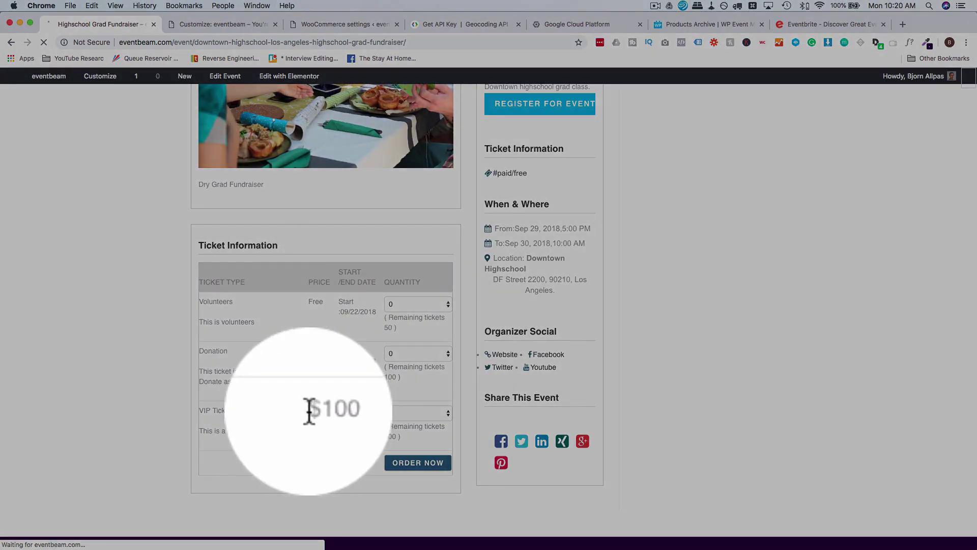
drag(308, 411, 312, 412)
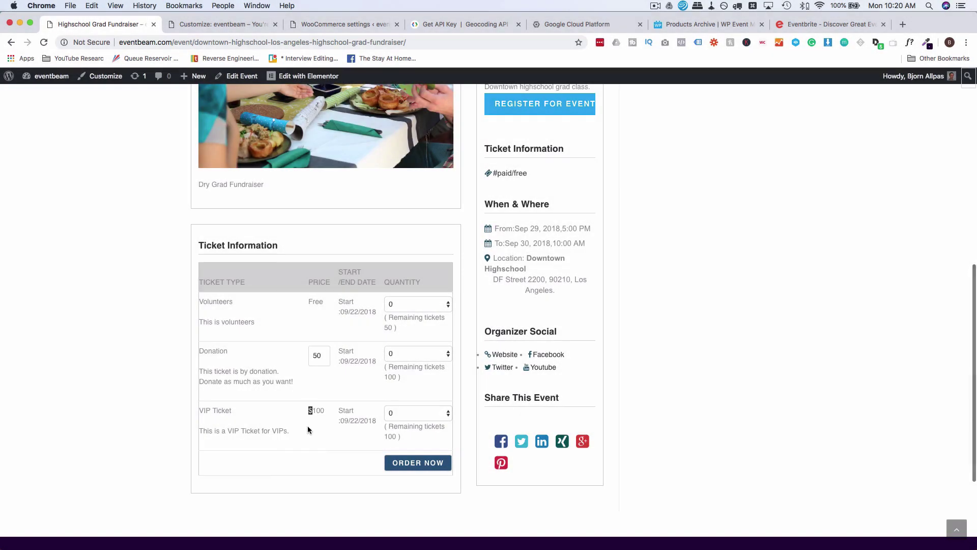
click(305, 433)
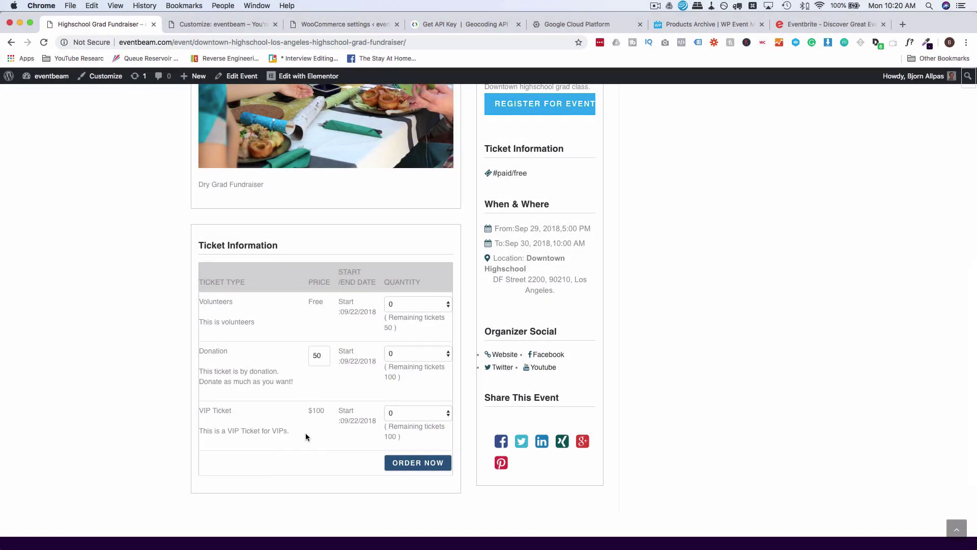
scroll(146, 448, up, 10)
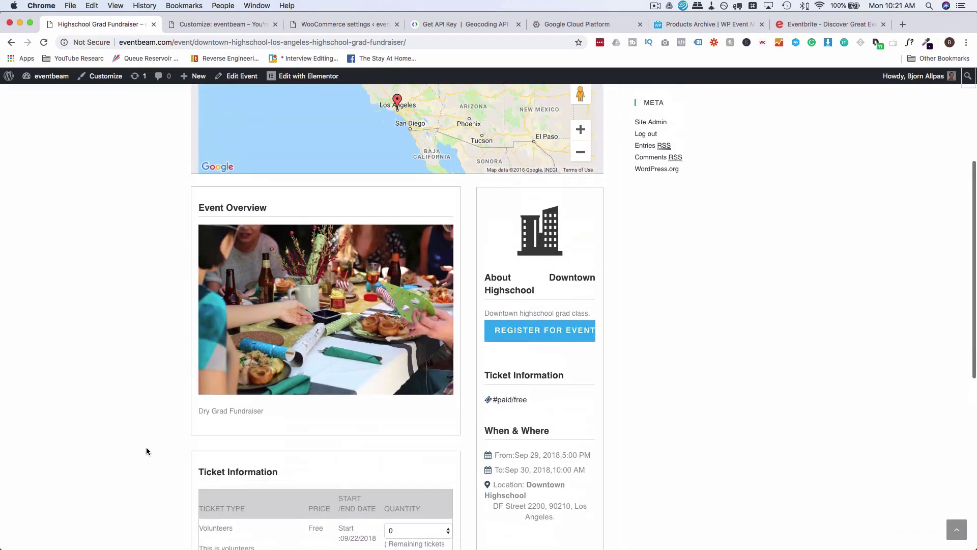
scroll(147, 451, up, 2)
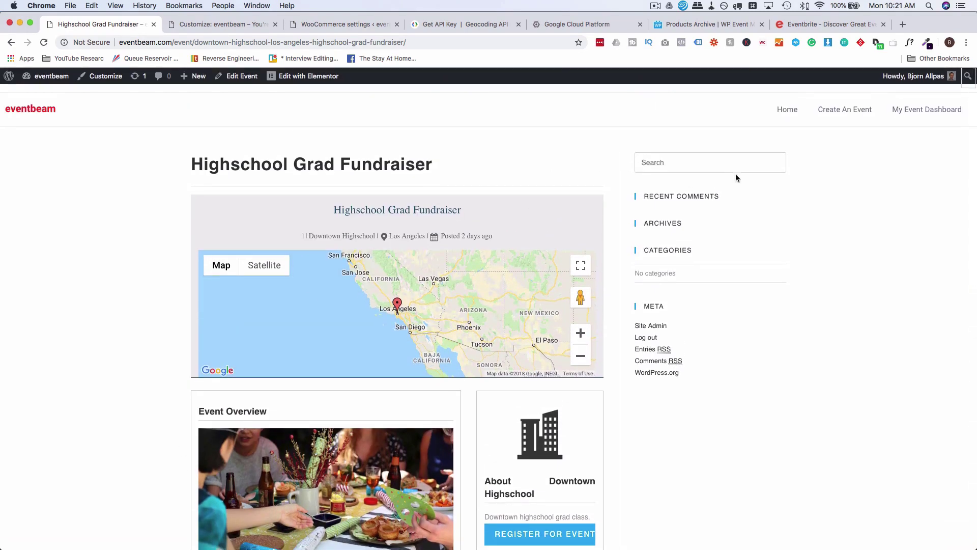
click(834, 116)
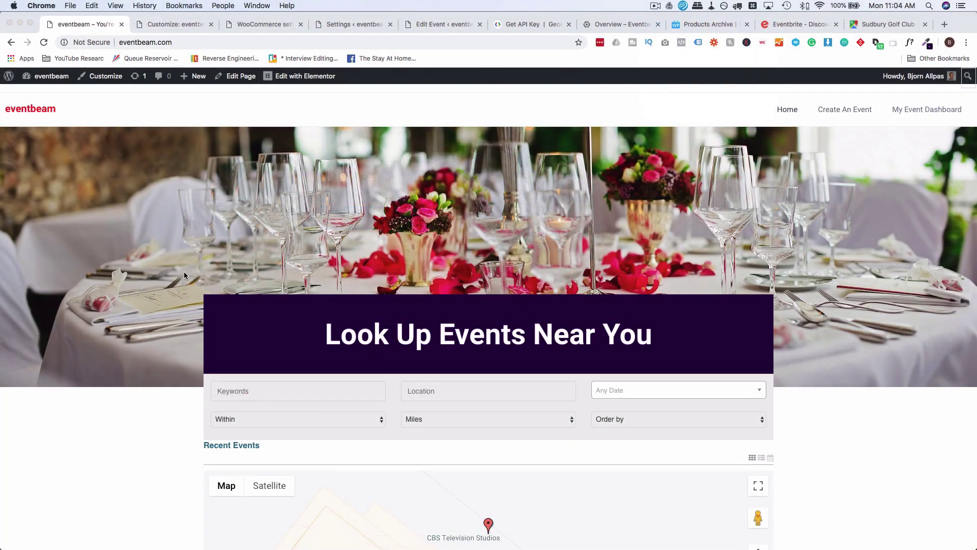
Search the home page's events by the location London.
scroll(184, 270, down, 8)
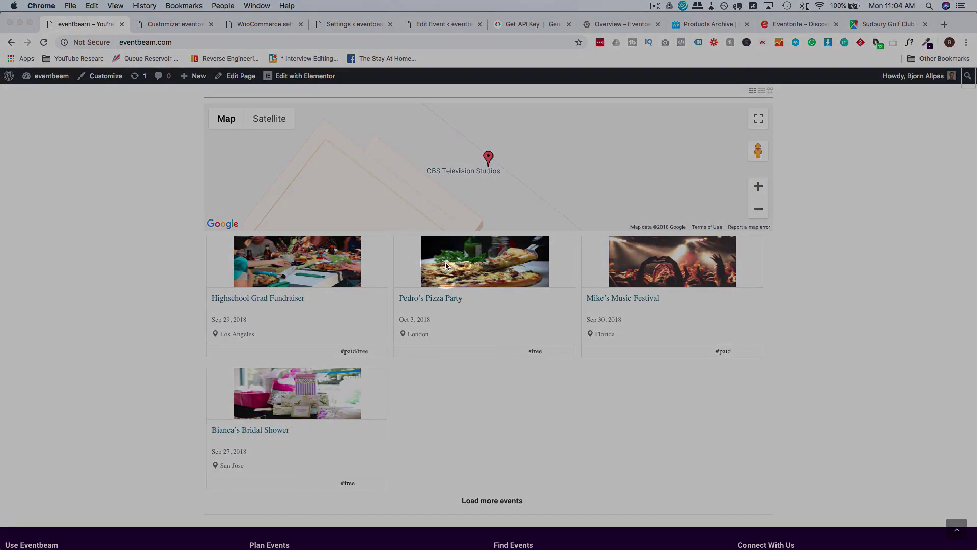
scroll(443, 444, up, 3)
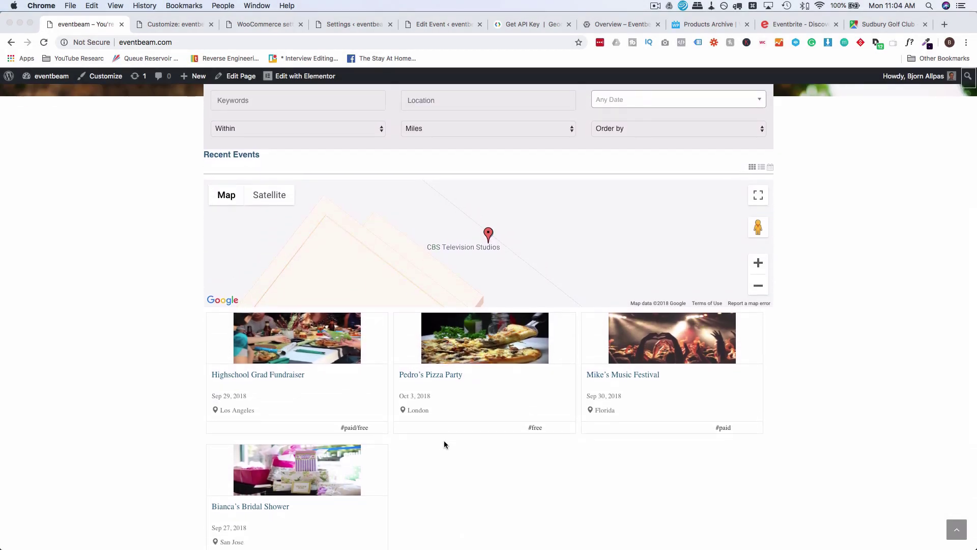
scroll(444, 444, up, 1)
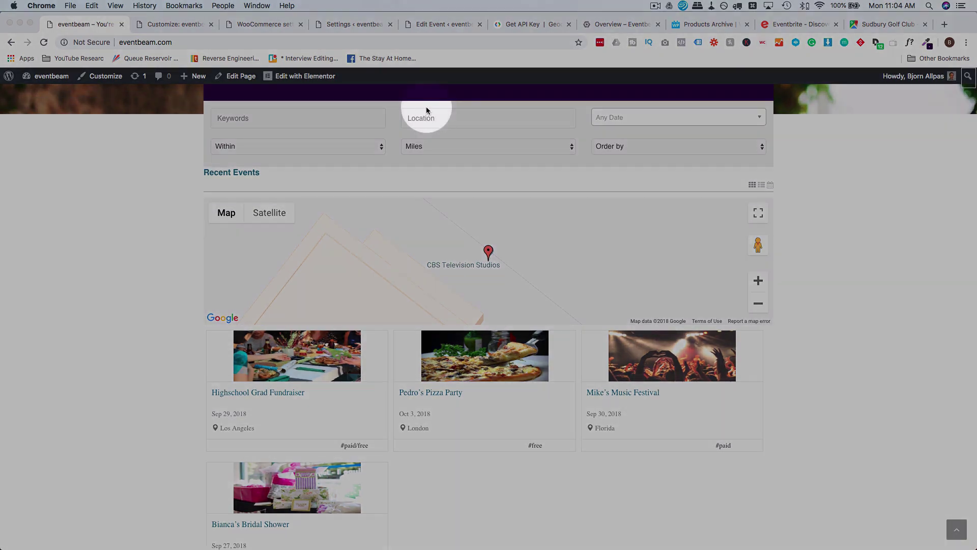
click(428, 115)
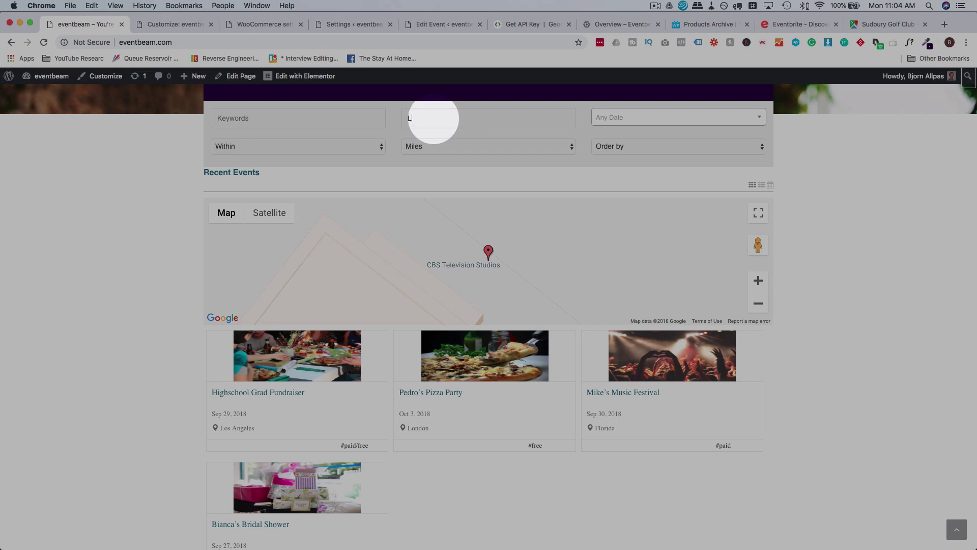
text(London)
key(Return)
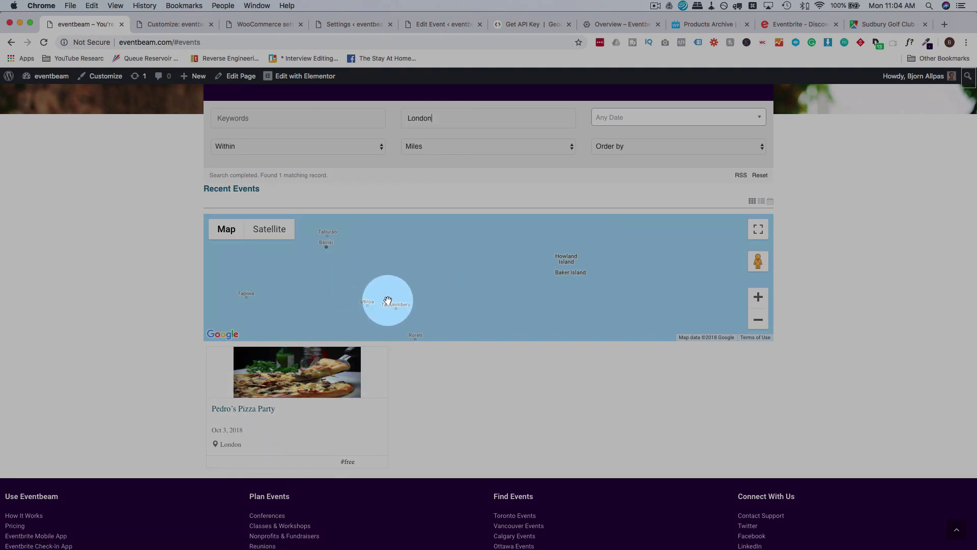
Try location searches for Australia and florida, then check the search distance radius options.
double_click(427, 121)
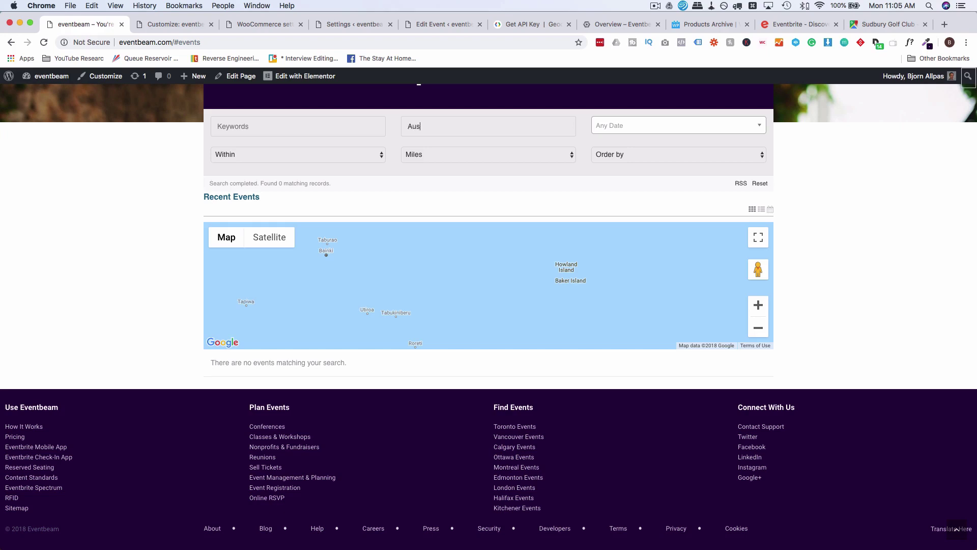
text(Australio)
key(BackSpace)
text(a)
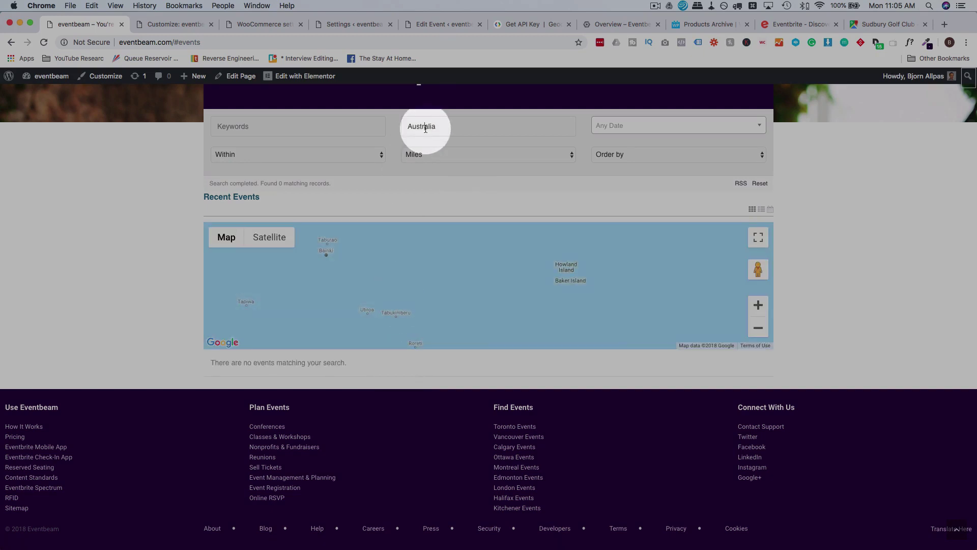
key(BackSpace)
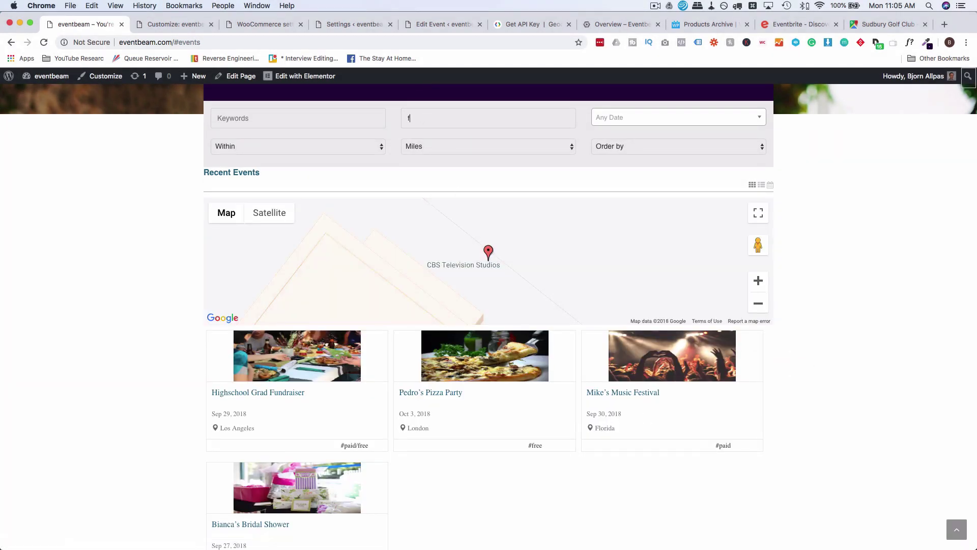
text(florida)
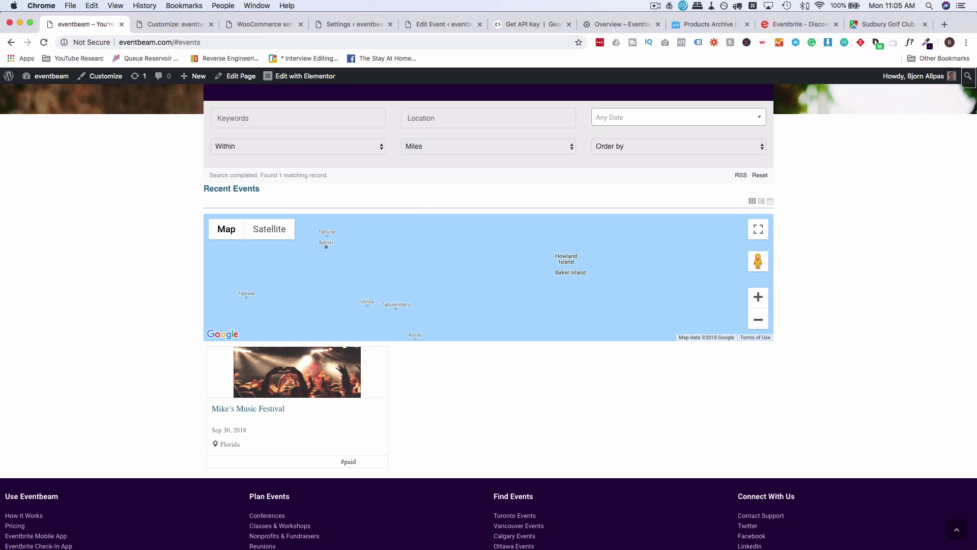
click(378, 149)
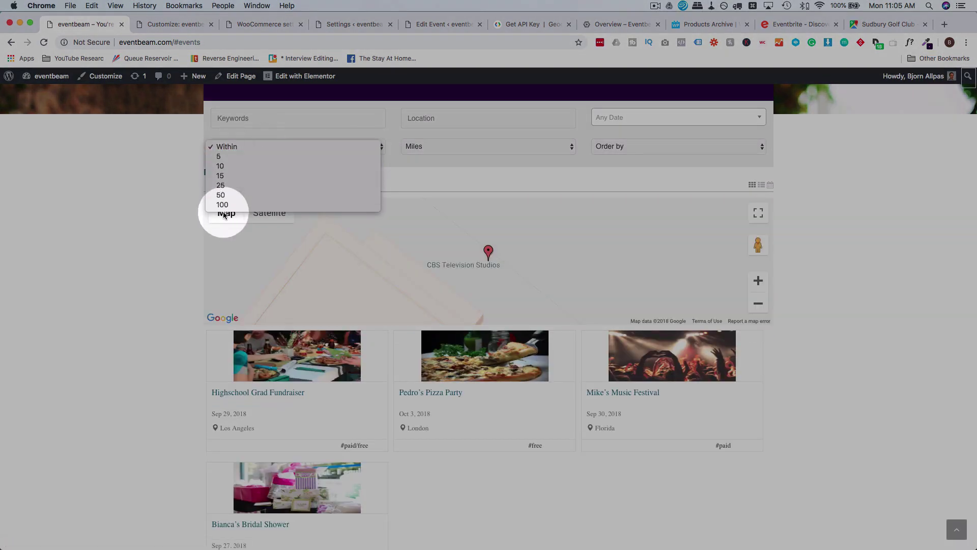
Check the Within, Miles and Order by filter choices while leaving each one unchanged.
click(422, 148)
click(371, 152)
click(444, 146)
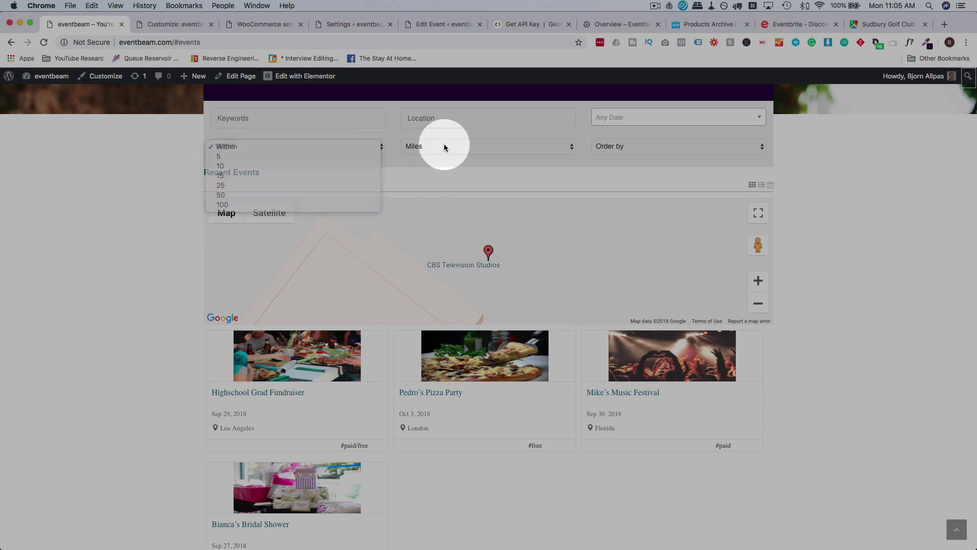
click(456, 148)
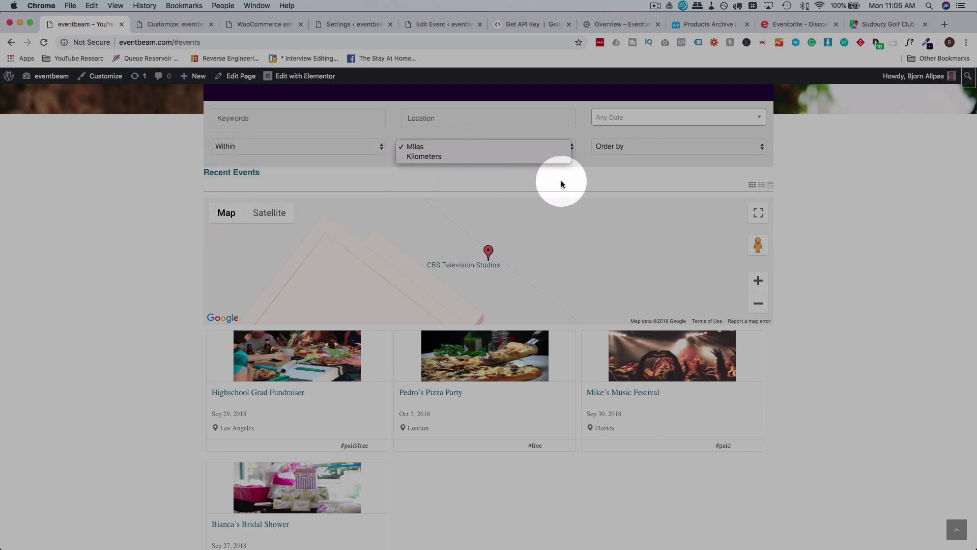
click(586, 168)
click(622, 148)
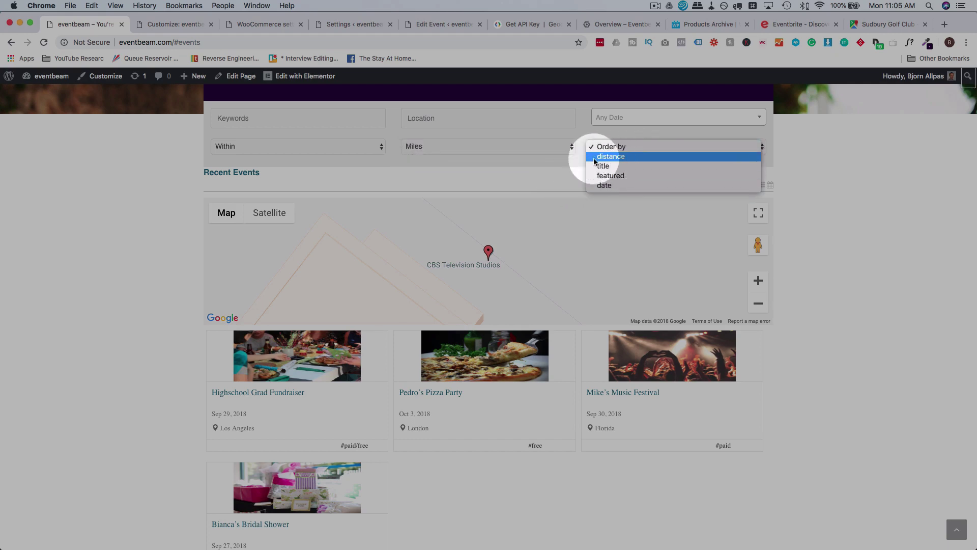
click(311, 151)
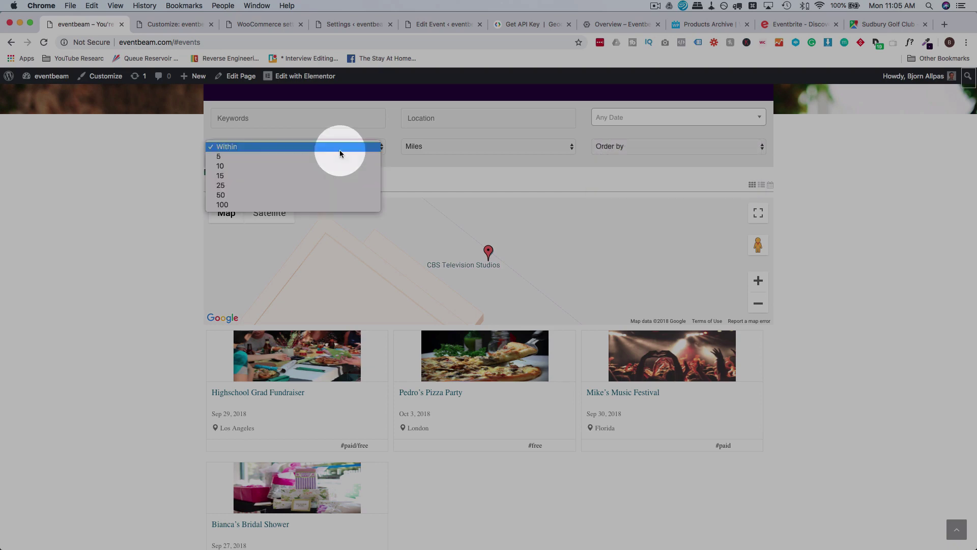
click(454, 170)
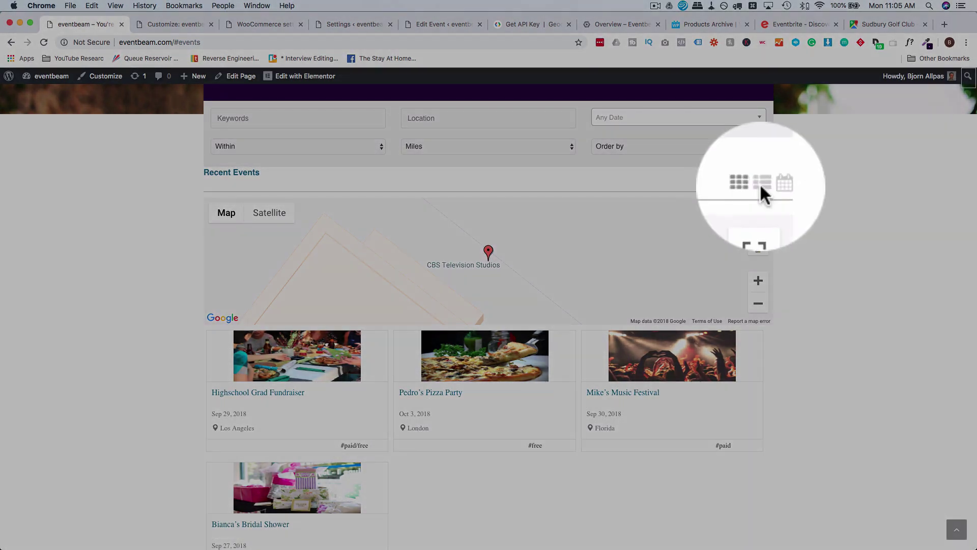
Switch Recent Events from cards to list view and scroll through the rows.
click(759, 183)
scroll(803, 194, down, 3)
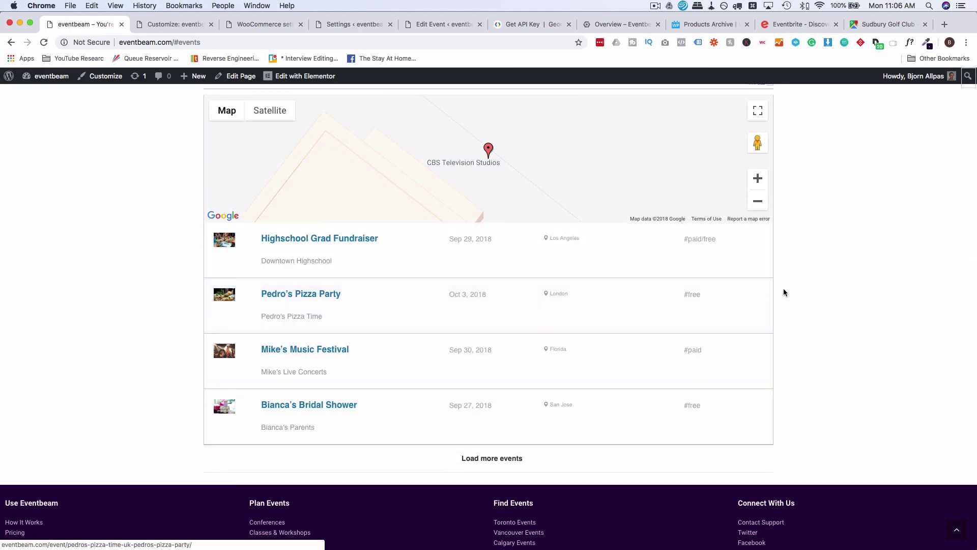
scroll(783, 290, up, 2)
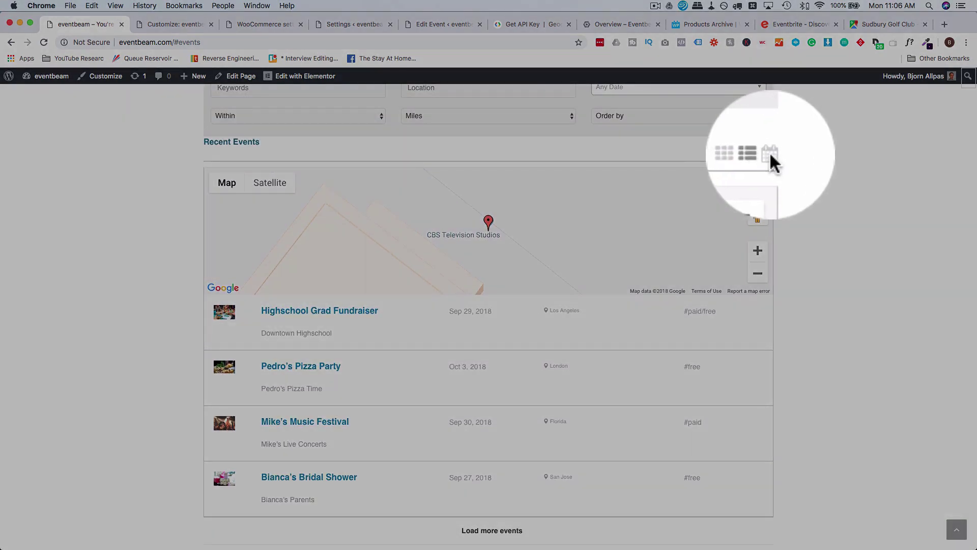
Show the events as a monthly calendar, scroll the grid, then go to the WP Event Manager add-ons page.
click(771, 154)
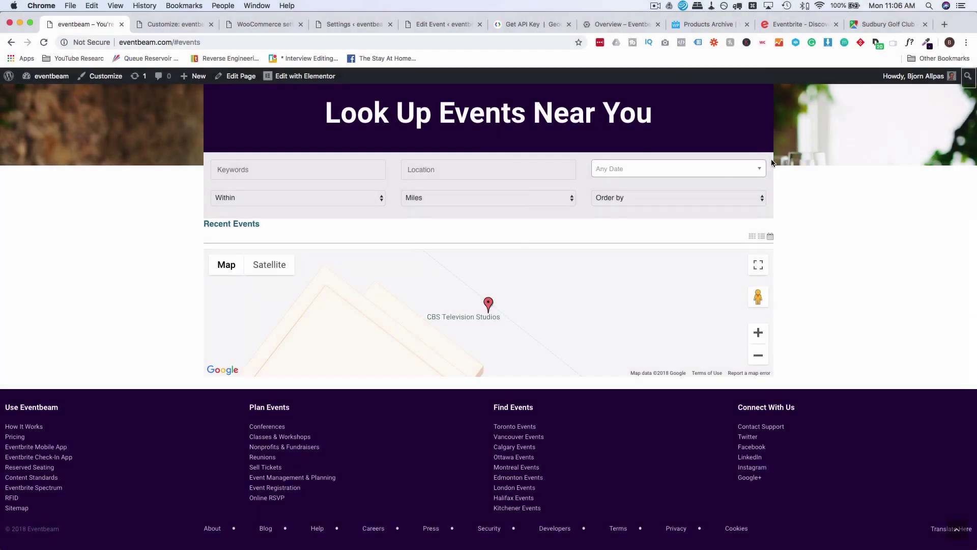
scroll(803, 247, down, 5)
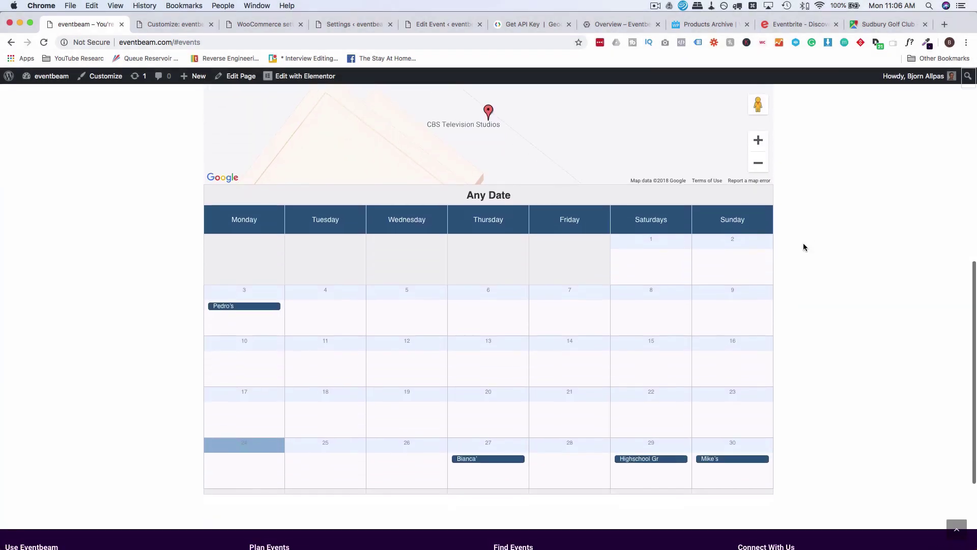
scroll(803, 243, down, 2)
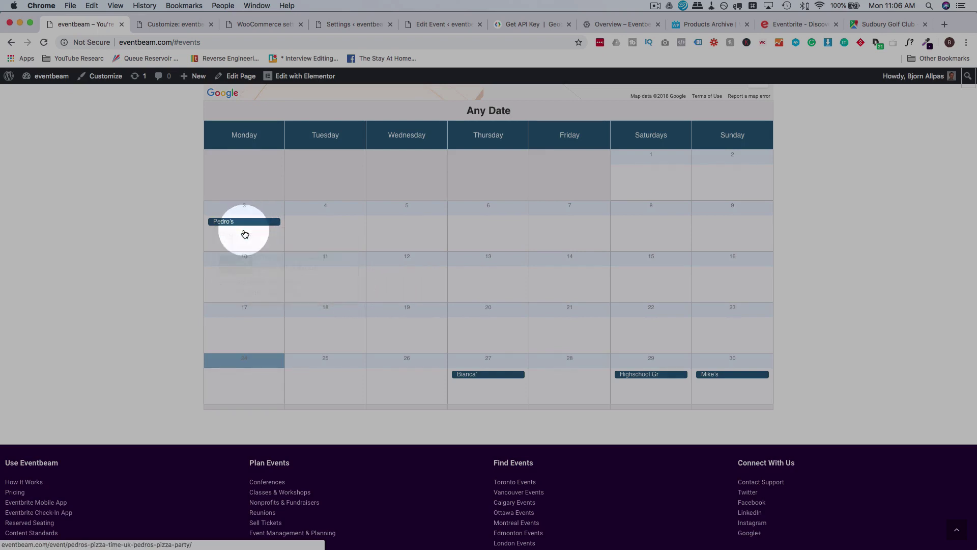
mouse_move(483, 377)
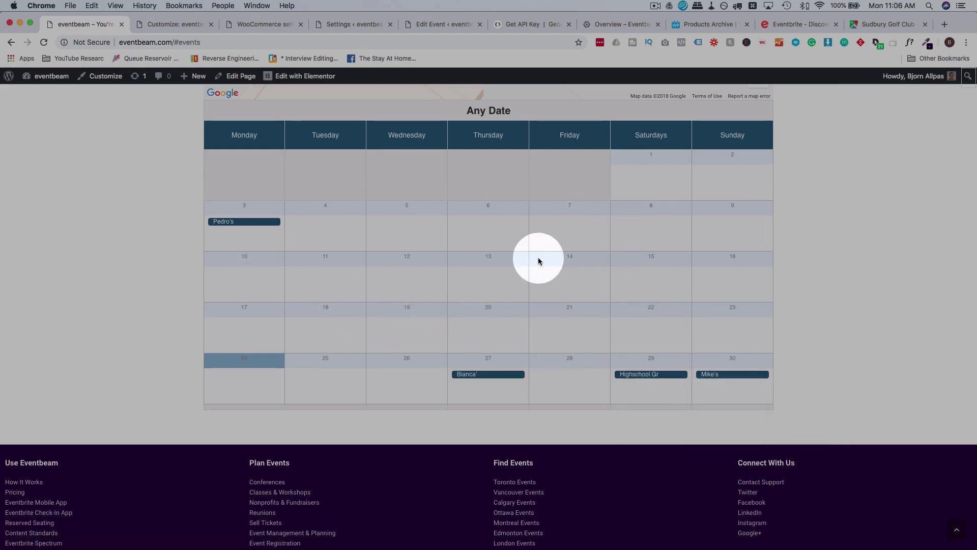
scroll(806, 315, up, 3)
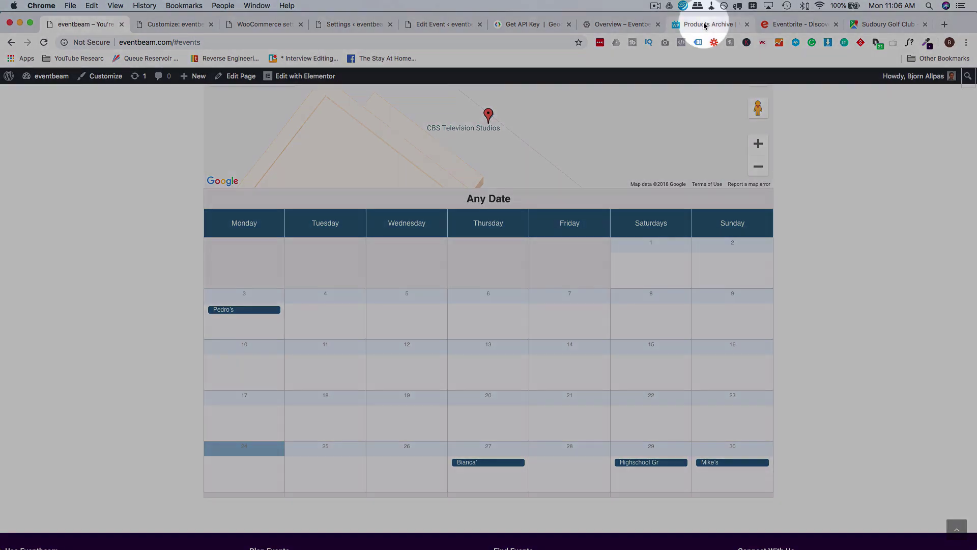
click(705, 24)
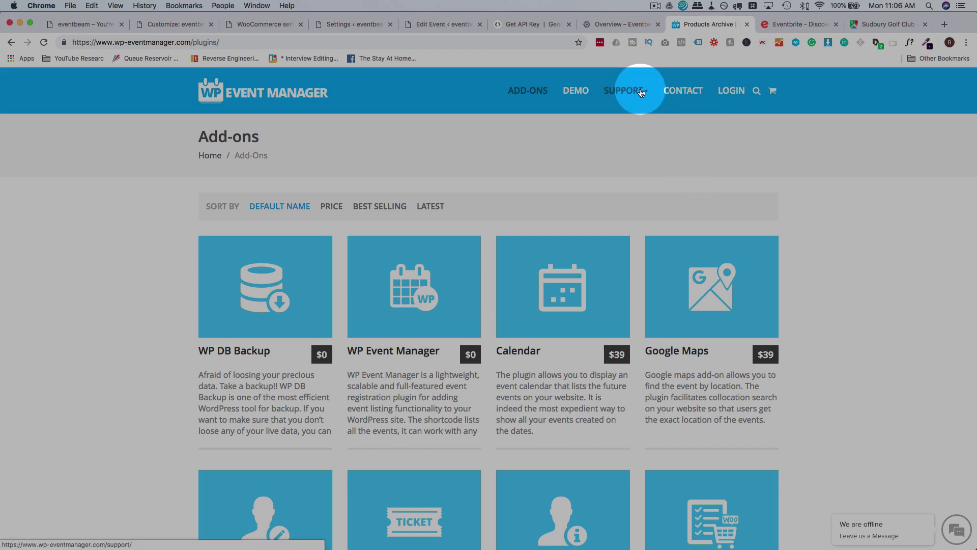
In Support > Documentation, search for 'calend' and open the Event Calendar add-on docs.
mouse_move(619, 102)
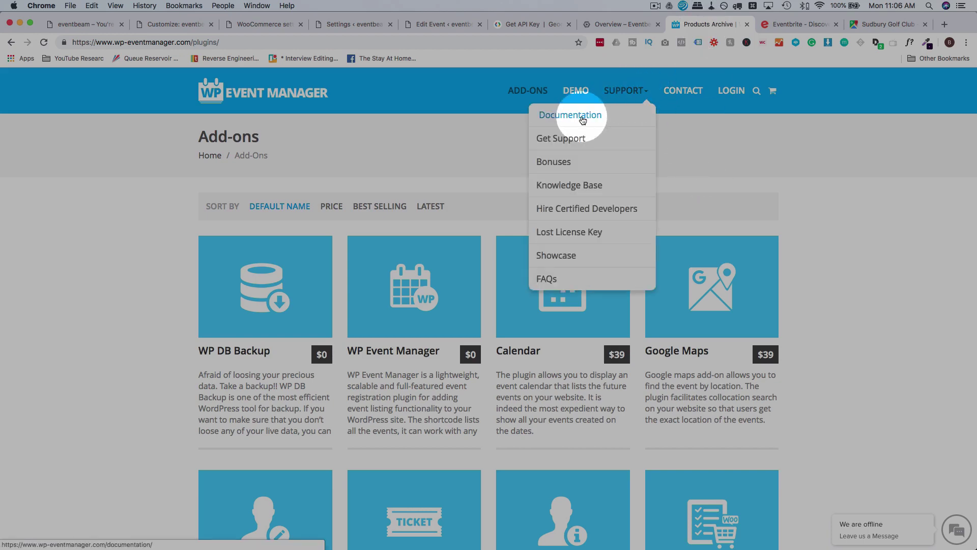
click(580, 114)
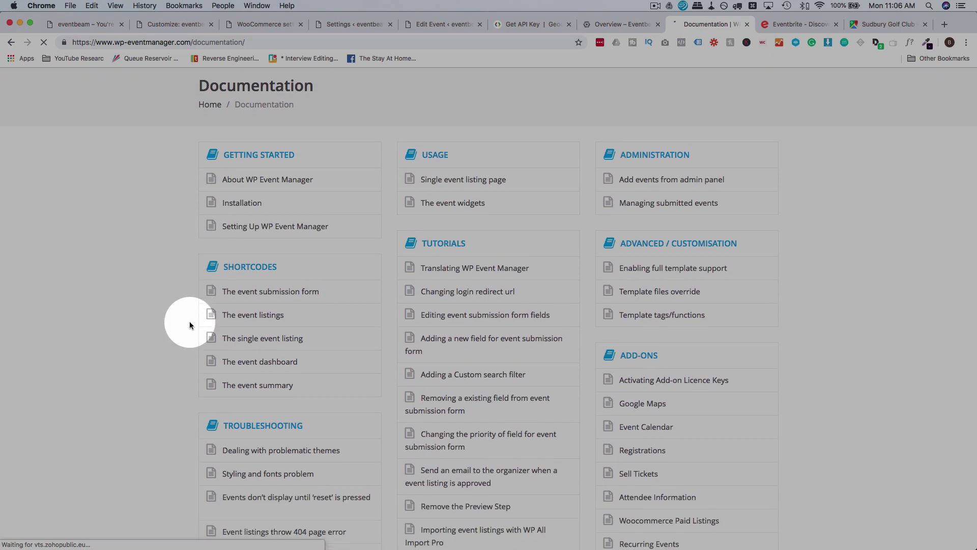
key(super+f)
text(calend)
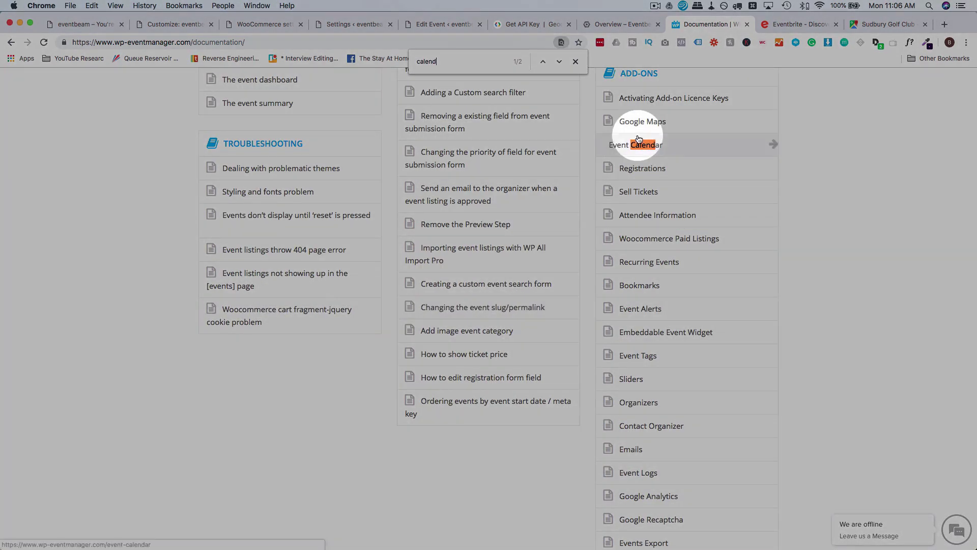
click(641, 146)
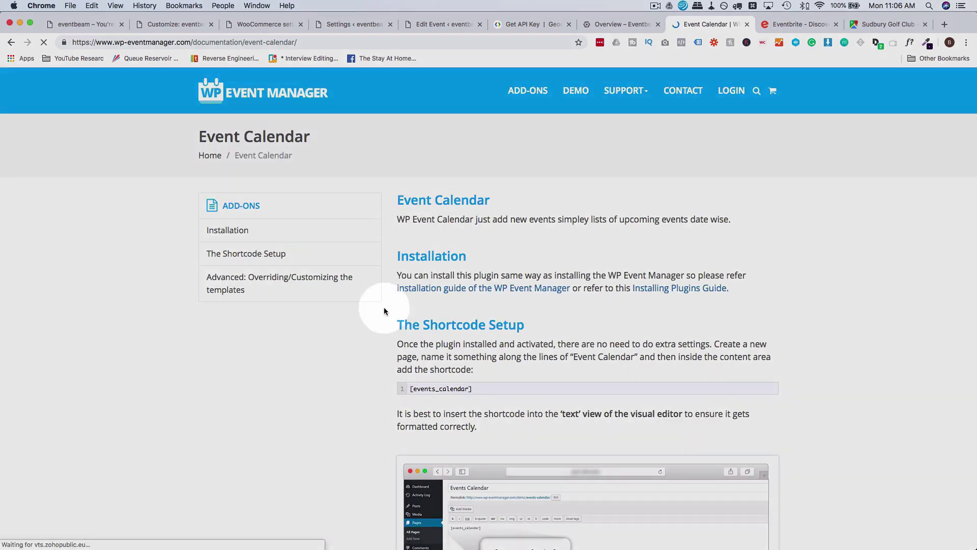
Select the [events_calendar] shortcode, view the example calendar, and return to the events page.
scroll(383, 307, down, 3)
scroll(485, 322, down, 1)
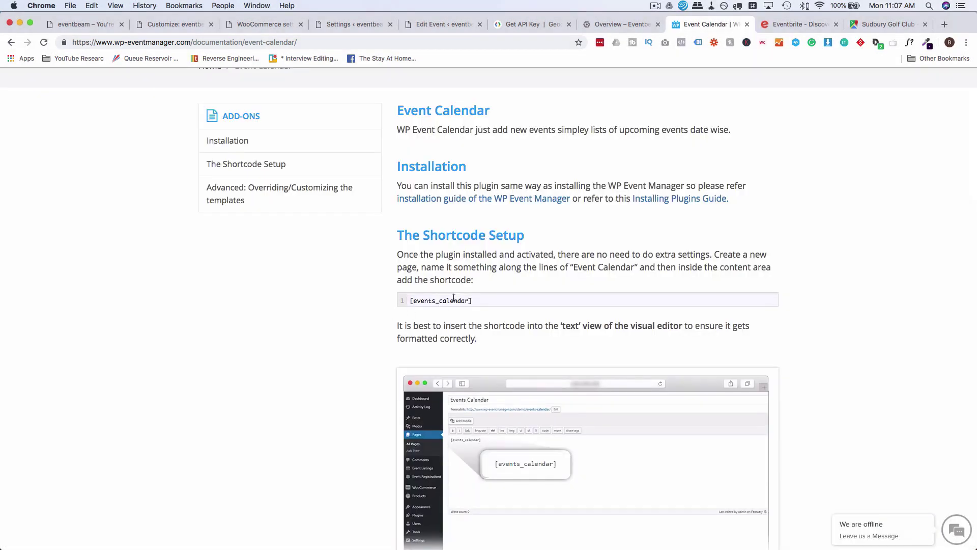
drag(479, 306, 392, 309)
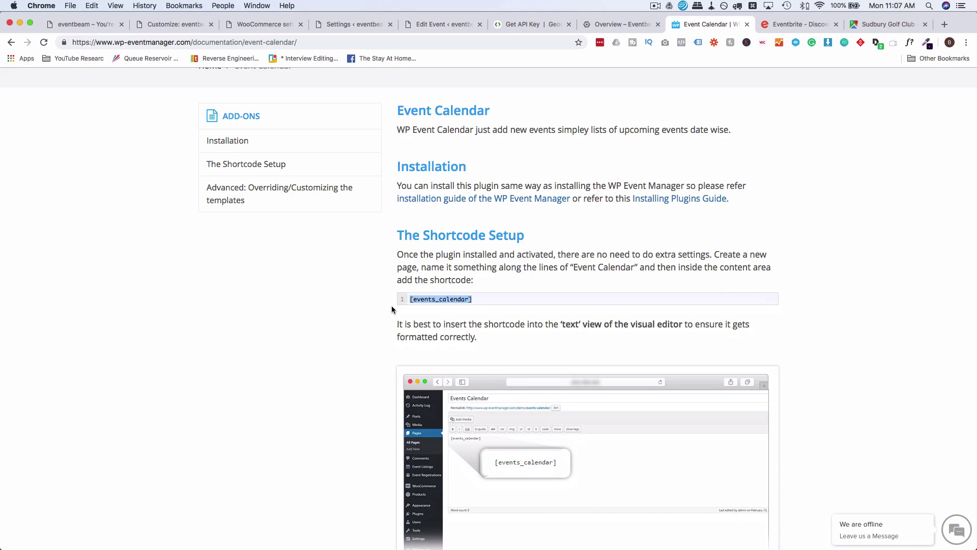
mouse_move(436, 297)
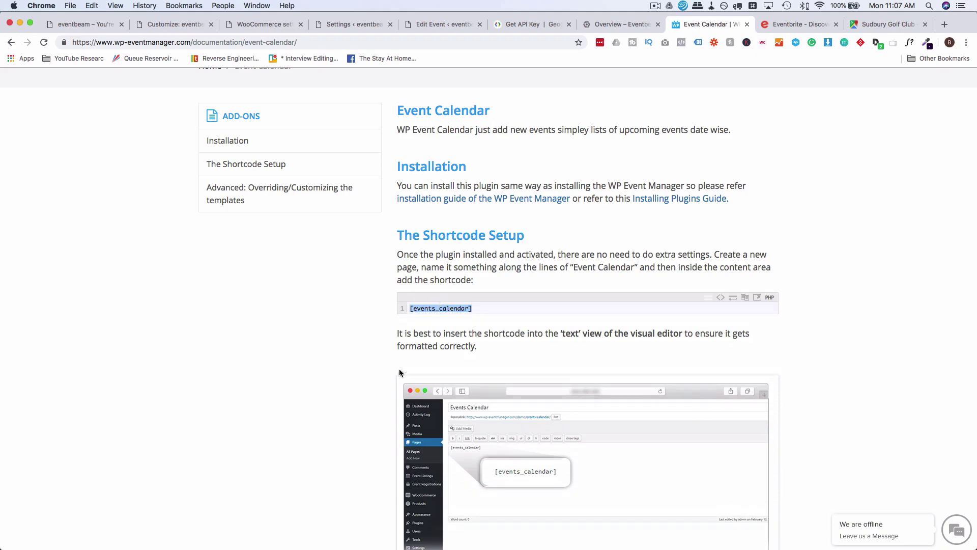
scroll(398, 371, down, 10)
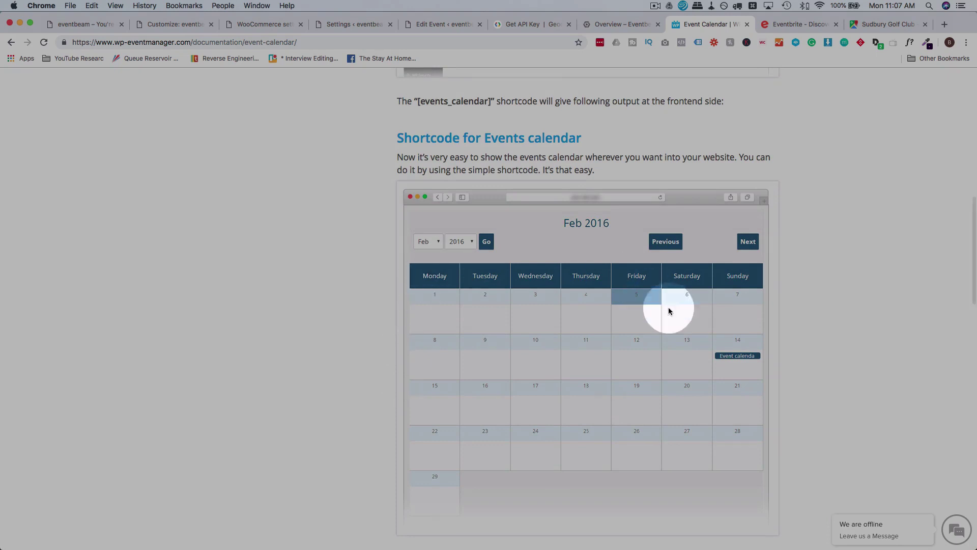
scroll(543, 354, down, 1)
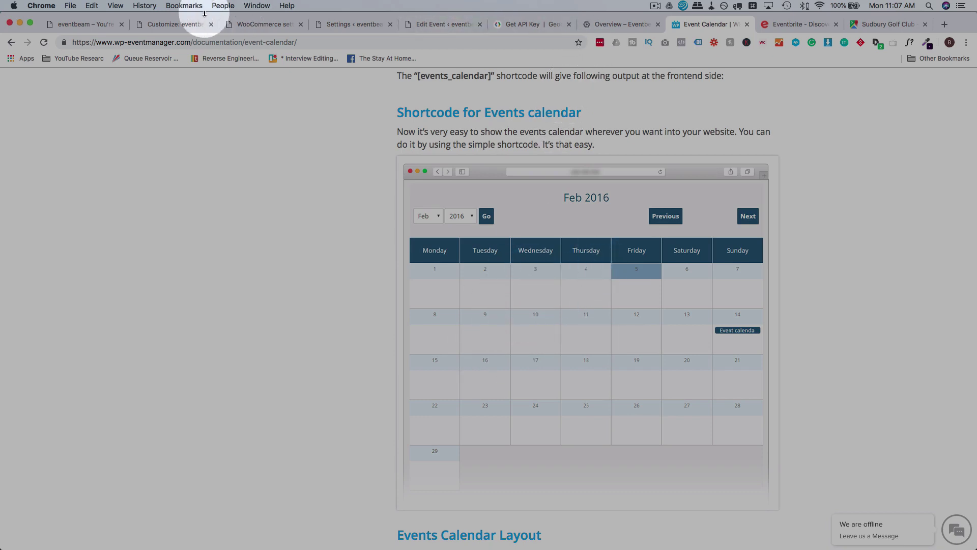
click(99, 26)
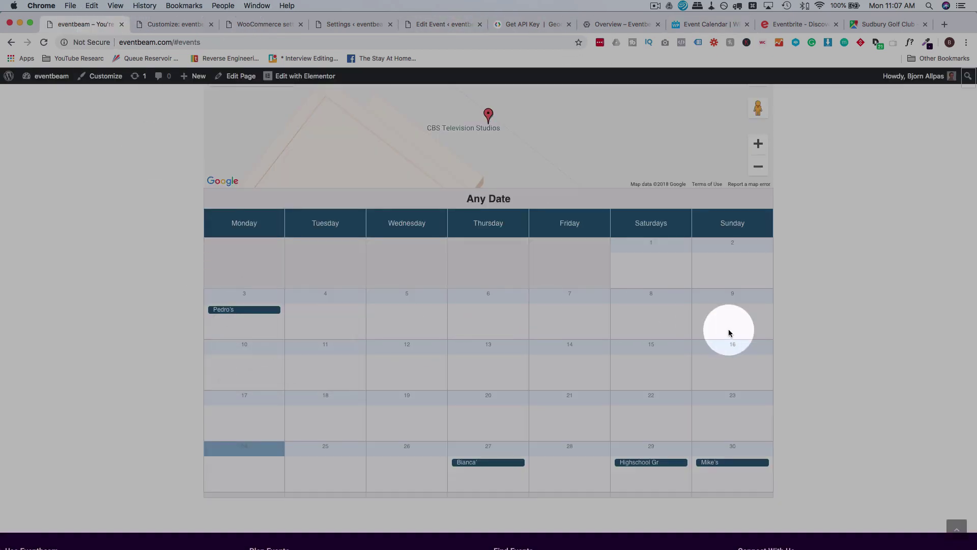
Scroll back up to the events search form, then return to the WooCommerce settings.
scroll(773, 327, up, 5)
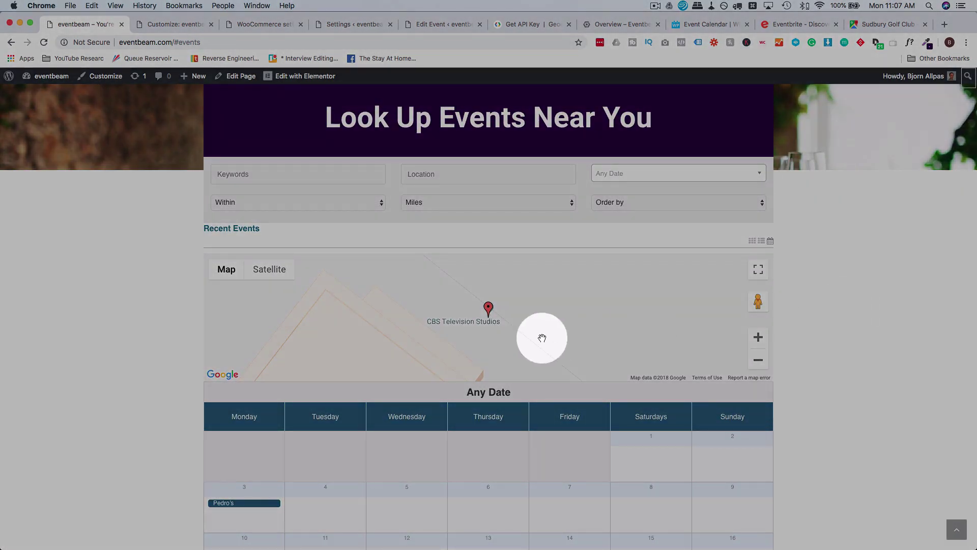
click(280, 29)
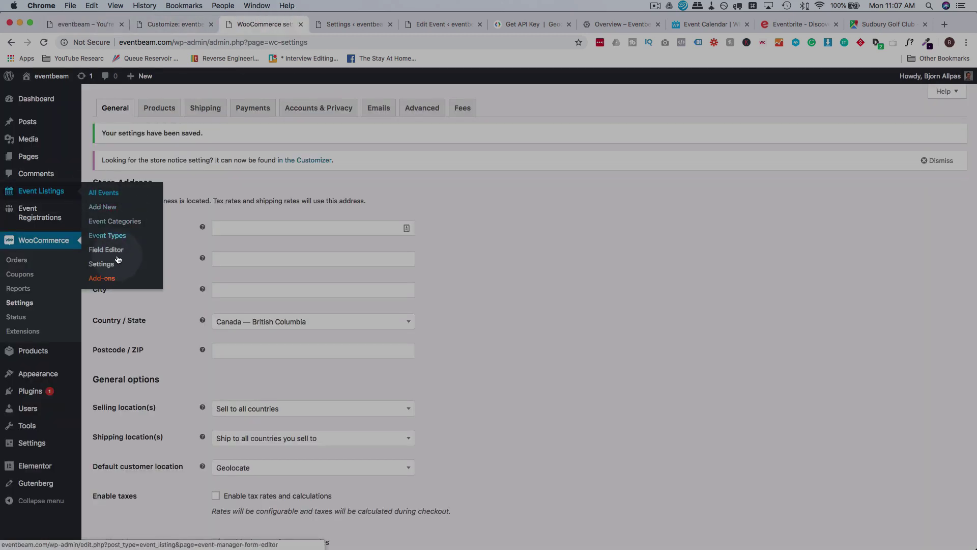
In Google Maps general settings, set language English, region United States, and enable address autocomplete.
click(101, 264)
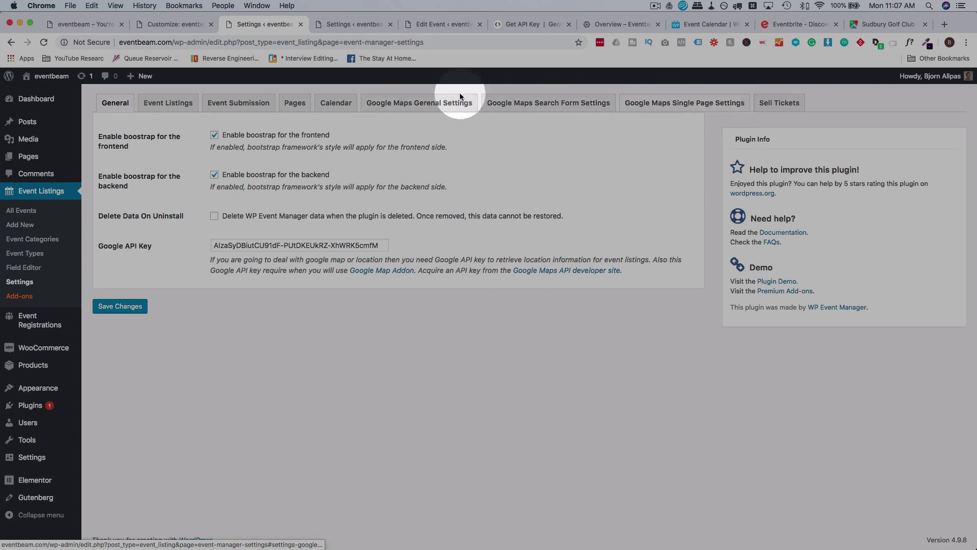
click(428, 105)
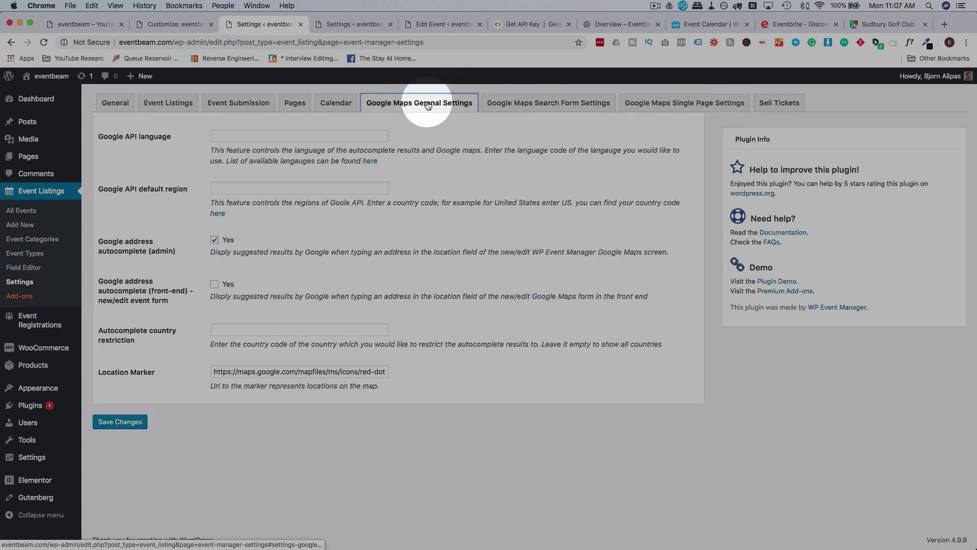
click(231, 136)
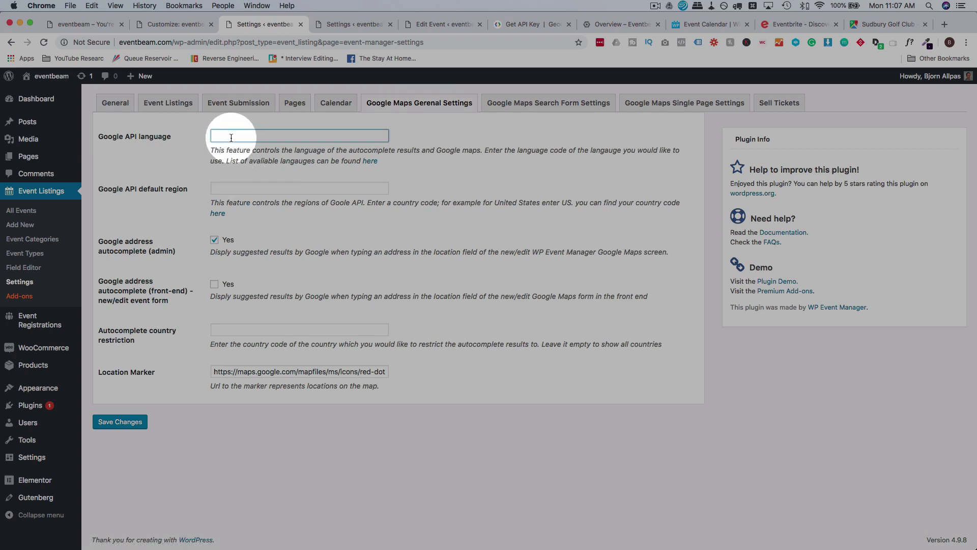
text(English)
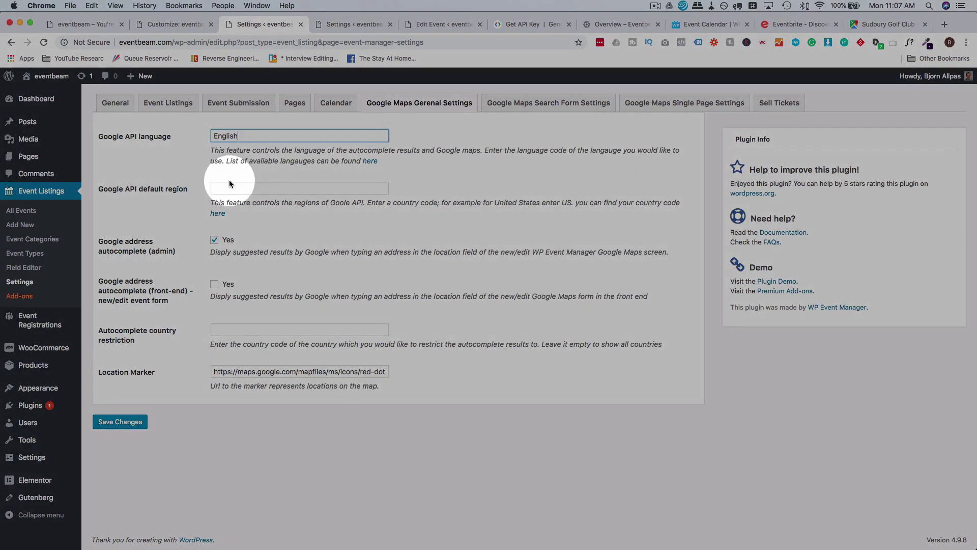
click(228, 187)
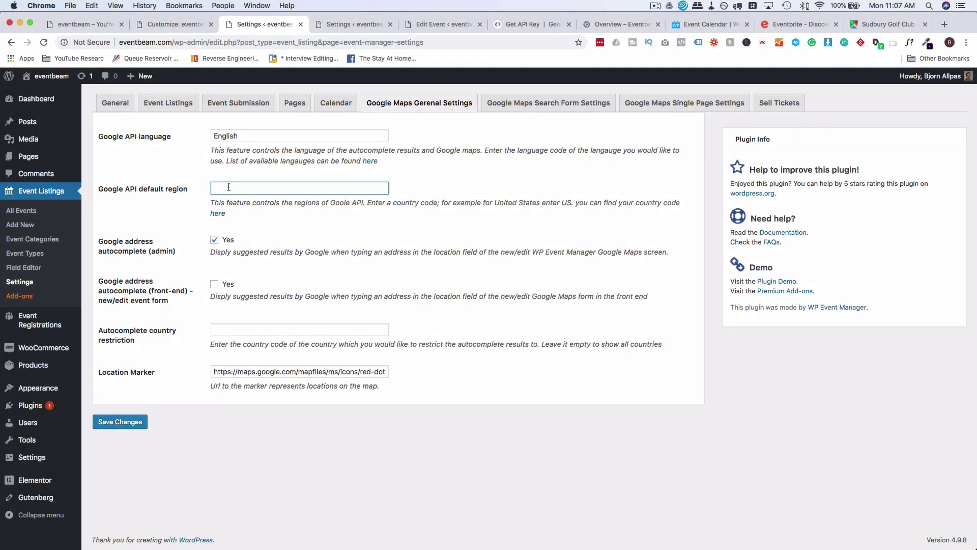
text(United States)
click(188, 255)
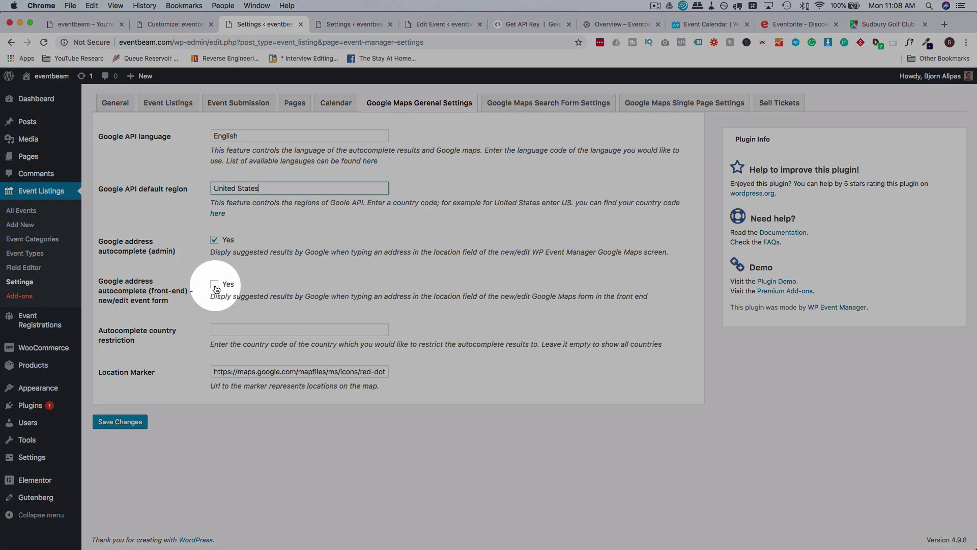
click(215, 286)
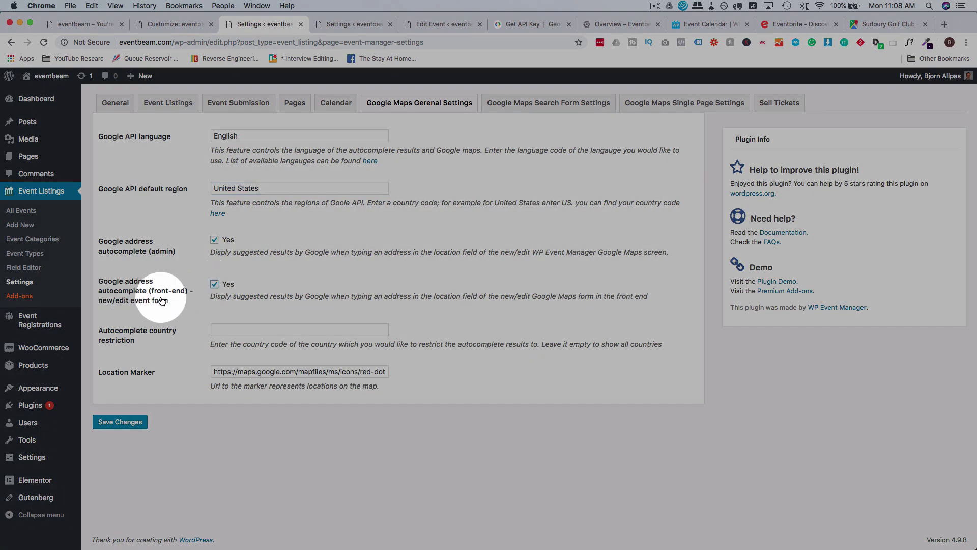
Try the CA autocomplete country restriction, then clear it to allow all countries.
click(233, 334)
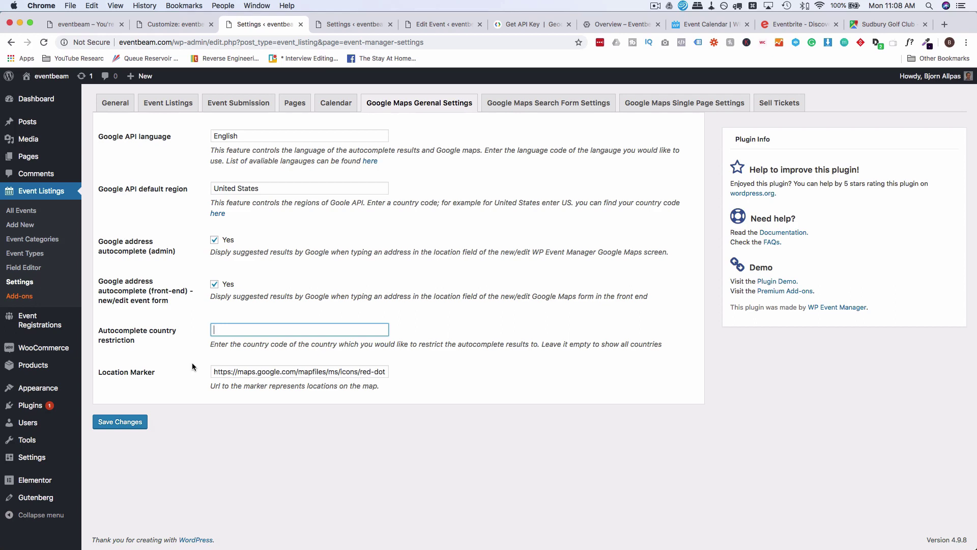
text(CA)
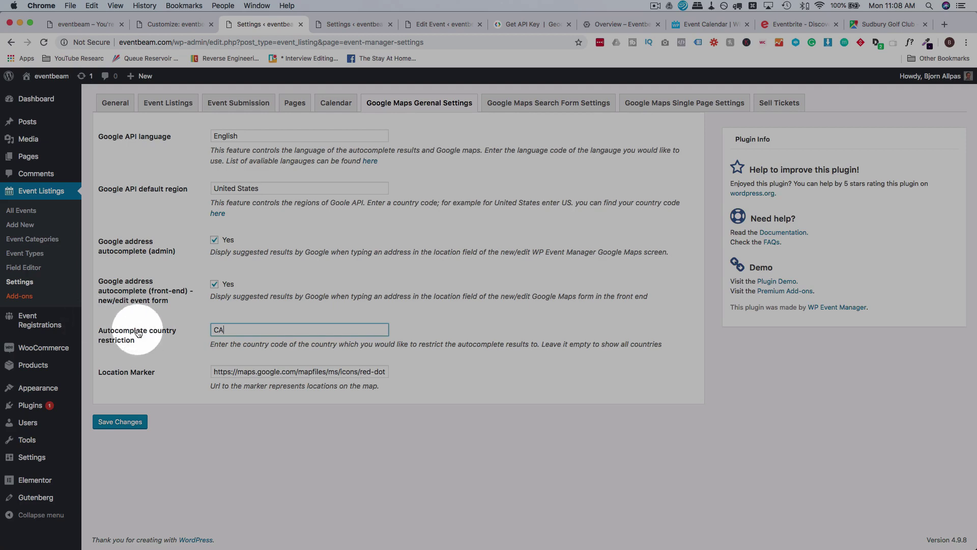
double_click(229, 330)
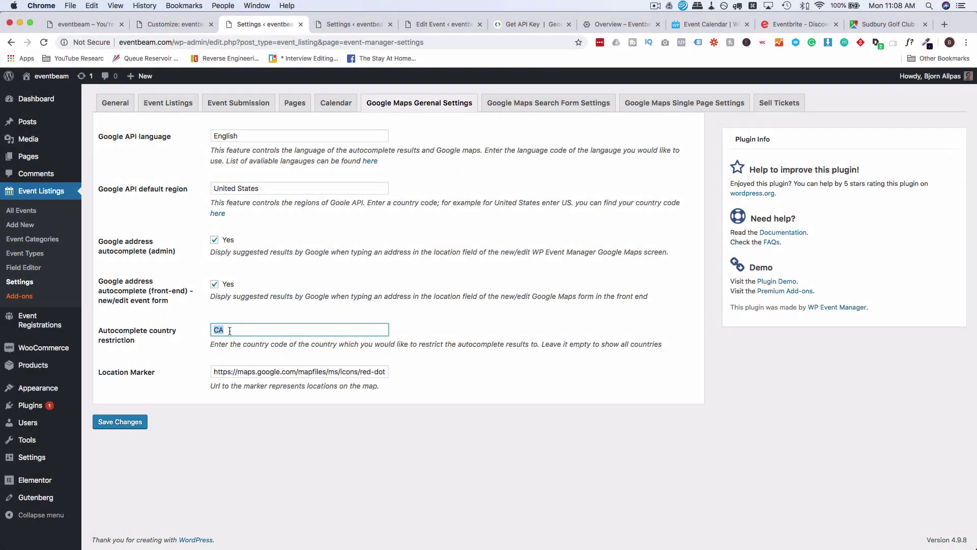
key(BackSpace)
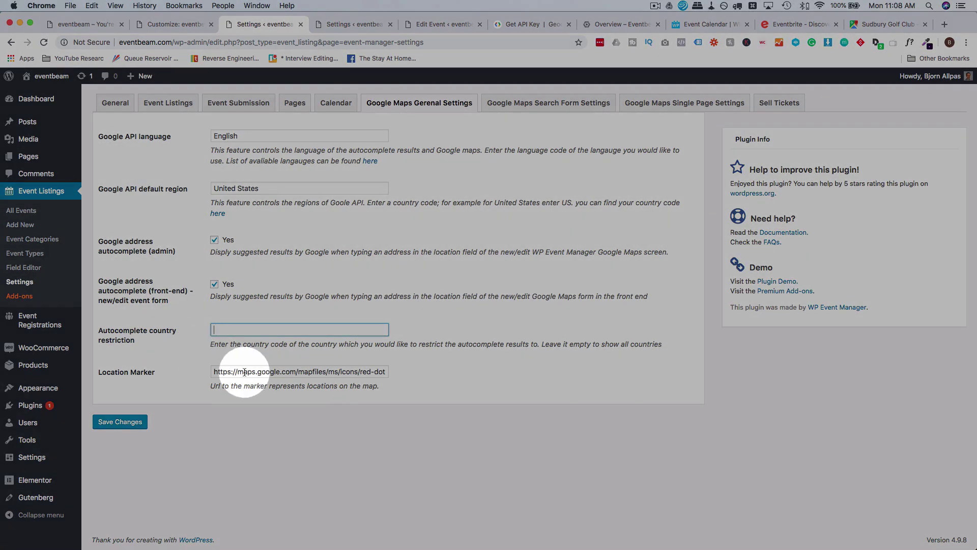
Copy the Location Marker URL and preview the red-dot.png marker image in a new tab.
drag(235, 372, 439, 371)
click(366, 371)
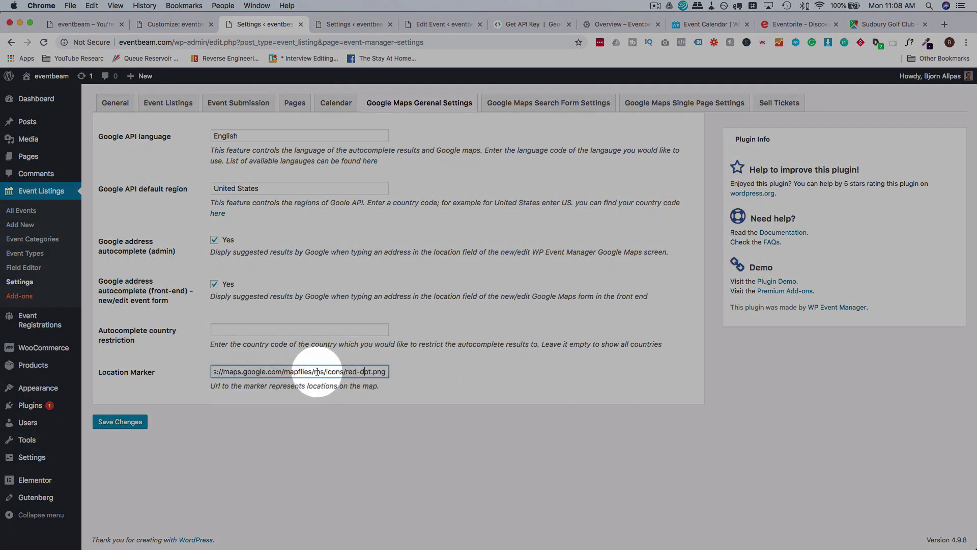
drag(272, 371, 200, 371)
click(249, 371)
key(super+a)
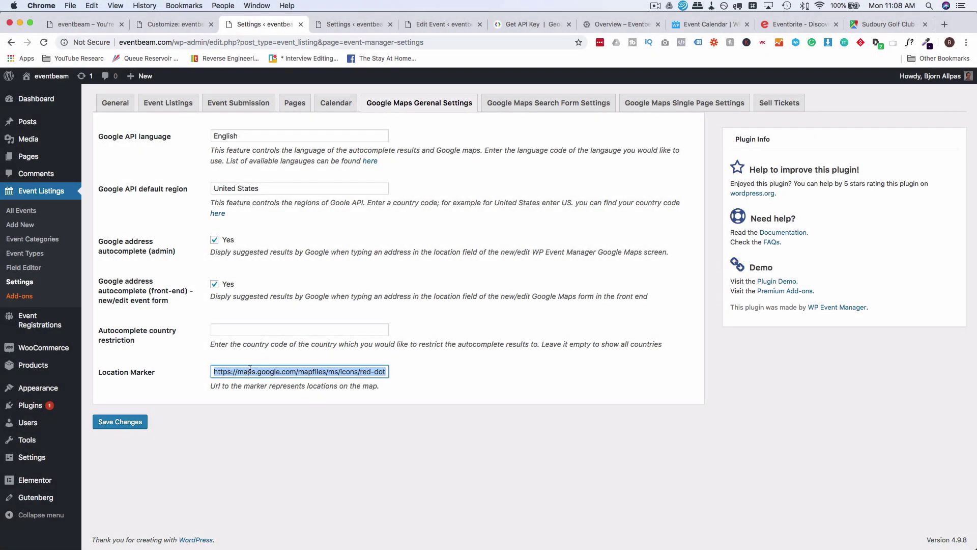
key(super+c)
key(super+t)
key(super+v)
key(Return)
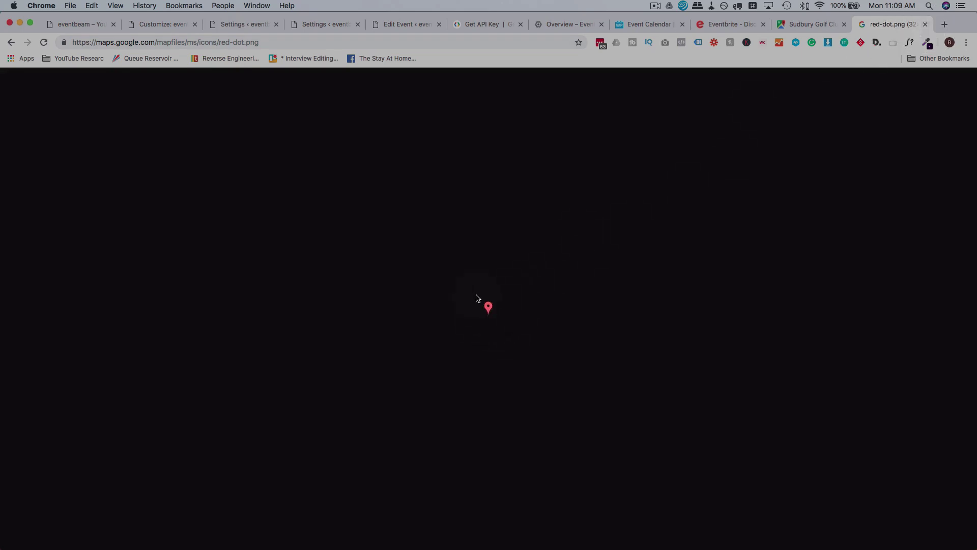
click(926, 24)
drag(247, 374, 394, 377)
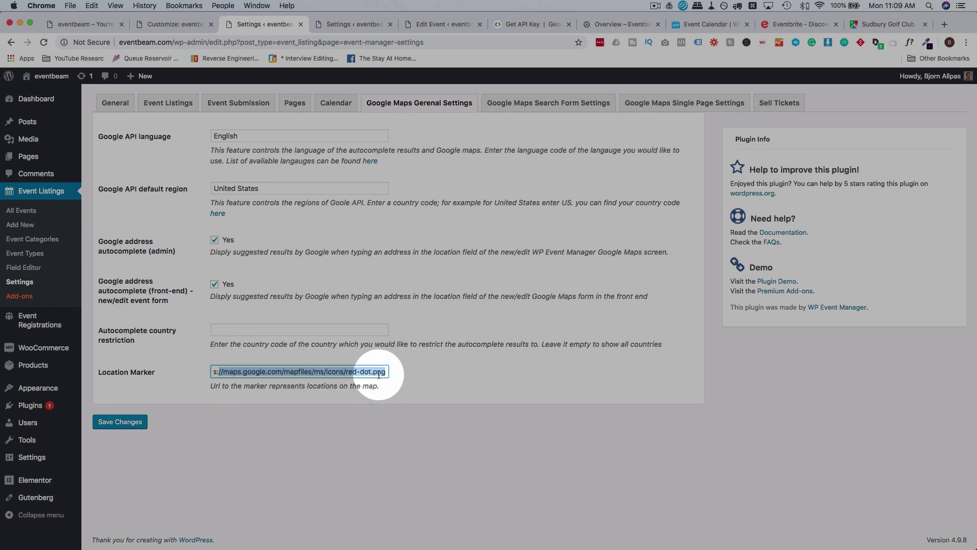
click(245, 373)
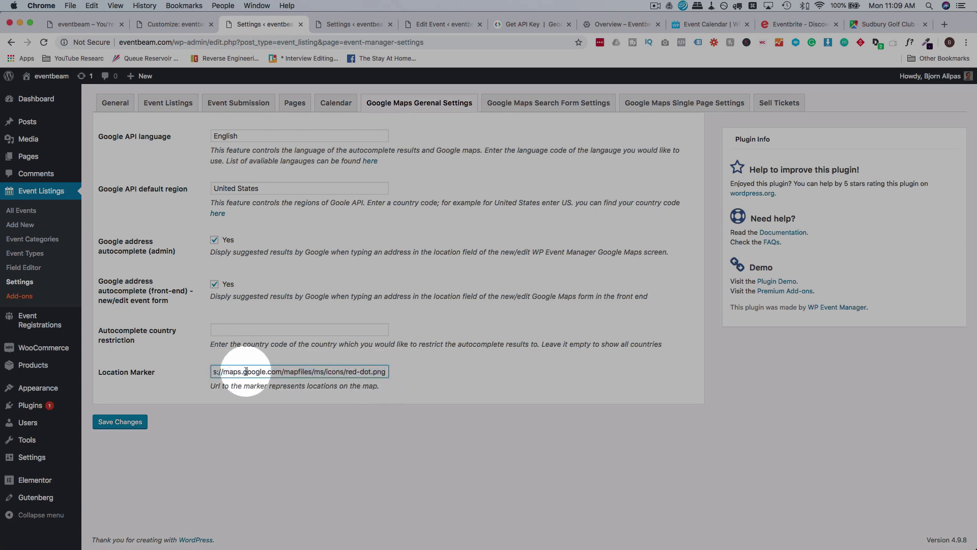
click(125, 423)
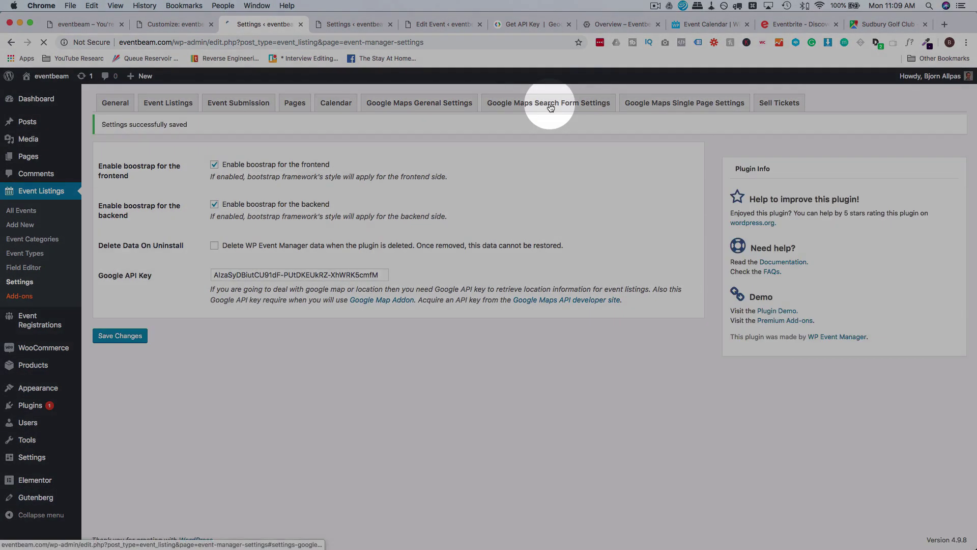
Review the Google Maps search form settings against the frontend events page.
click(550, 106)
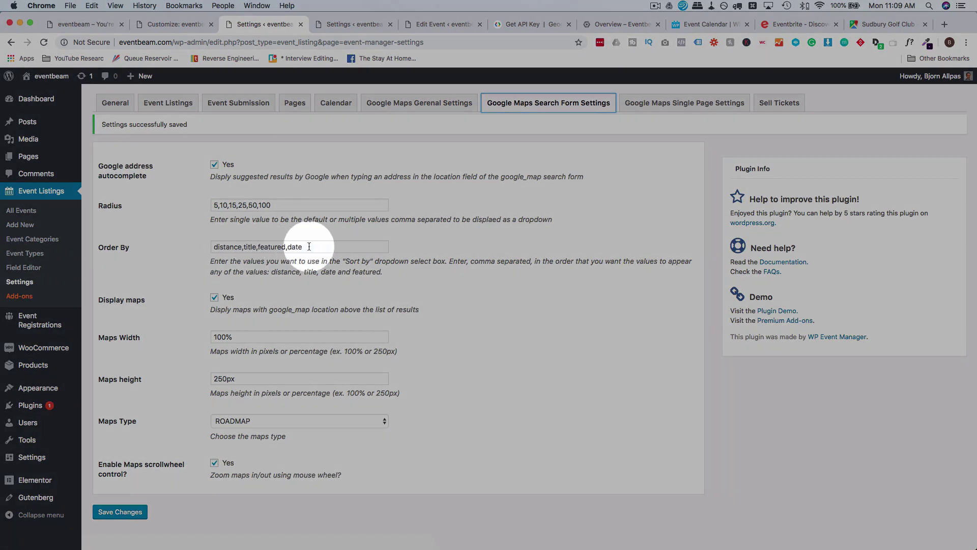
scroll(255, 265, down, 1)
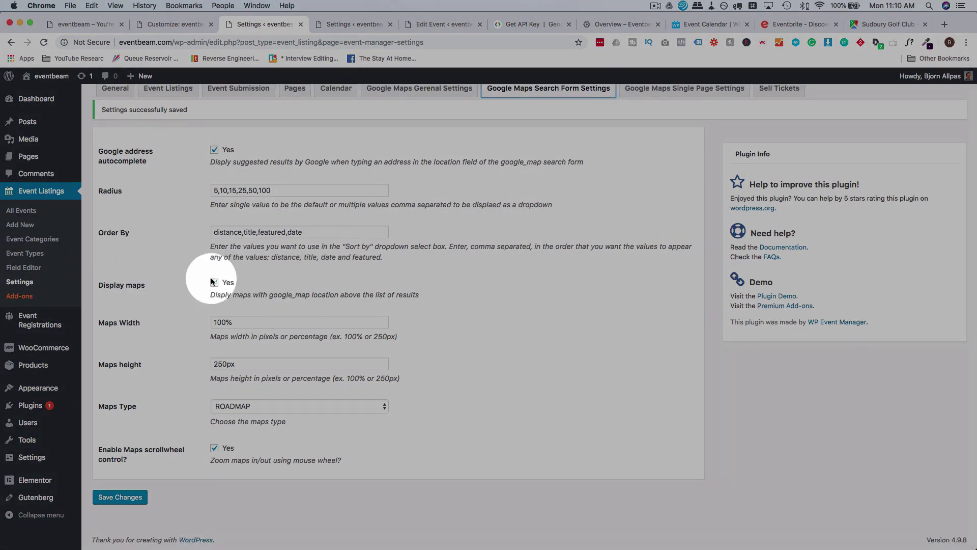
click(71, 26)
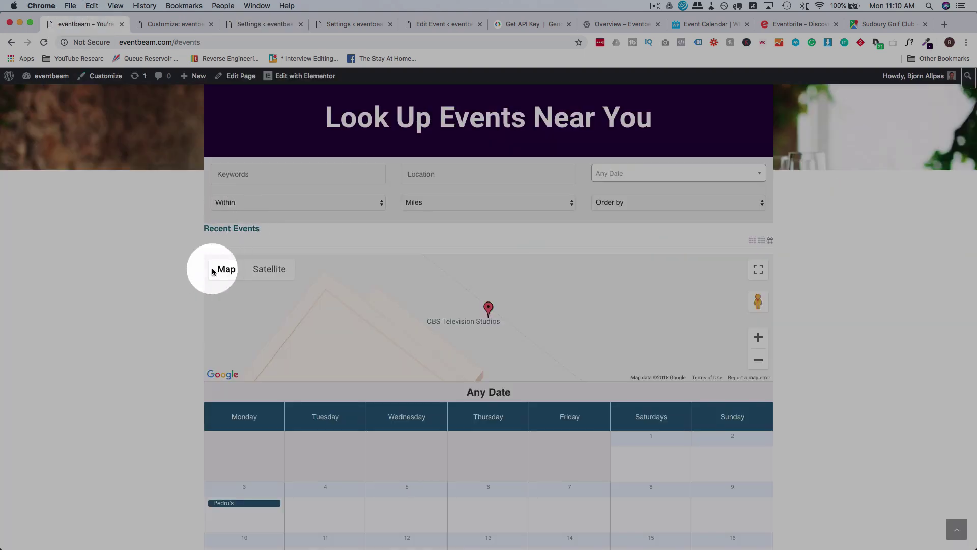
click(350, 23)
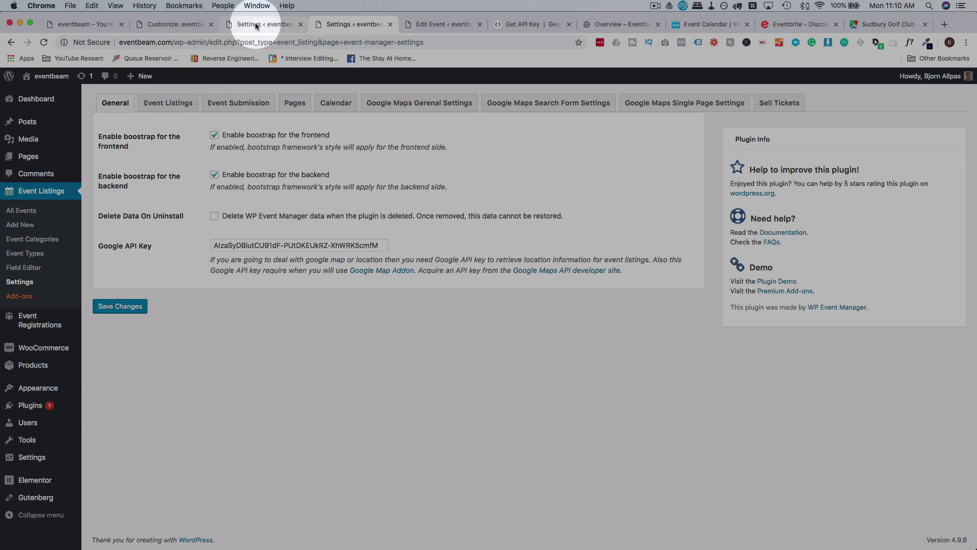
click(256, 25)
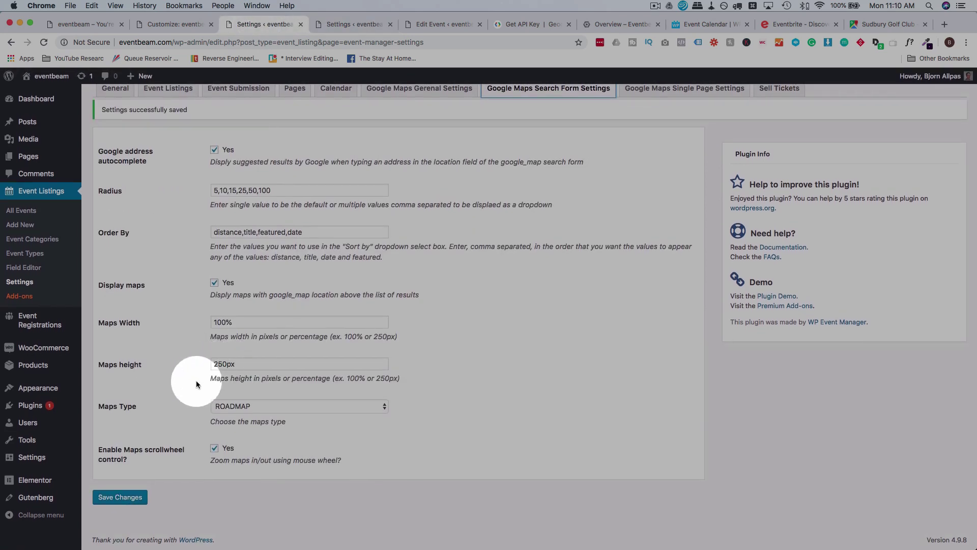
Keep ROADMAP as the search form map type.
click(218, 407)
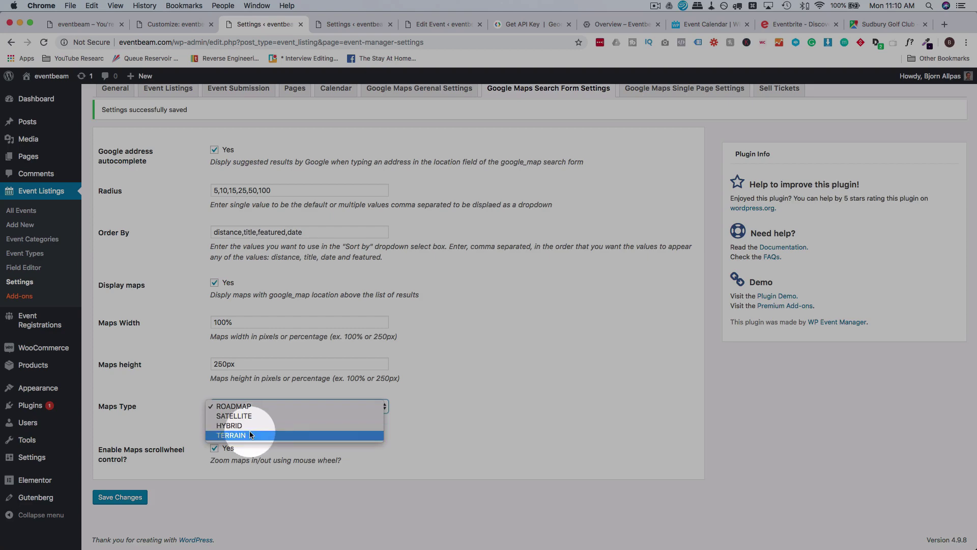
click(187, 452)
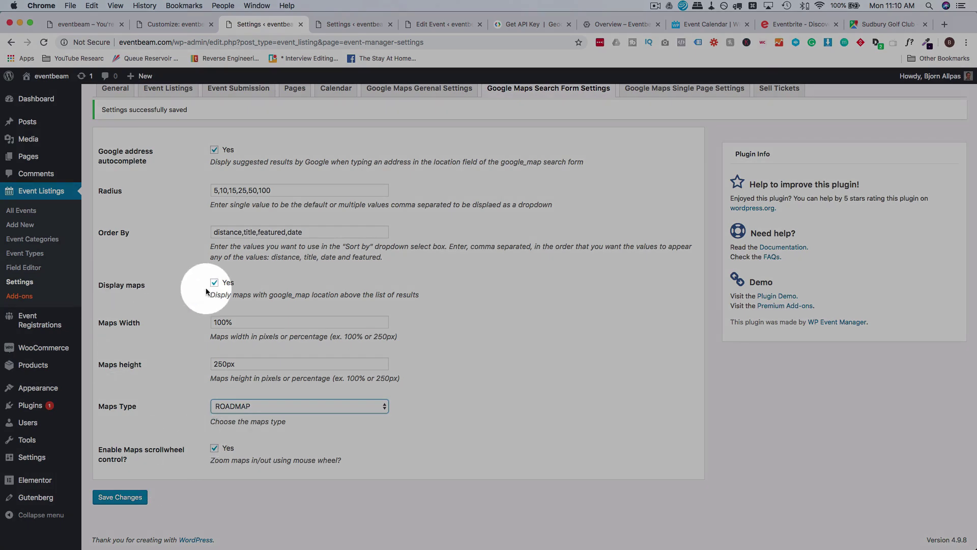
scroll(511, 335, up, 3)
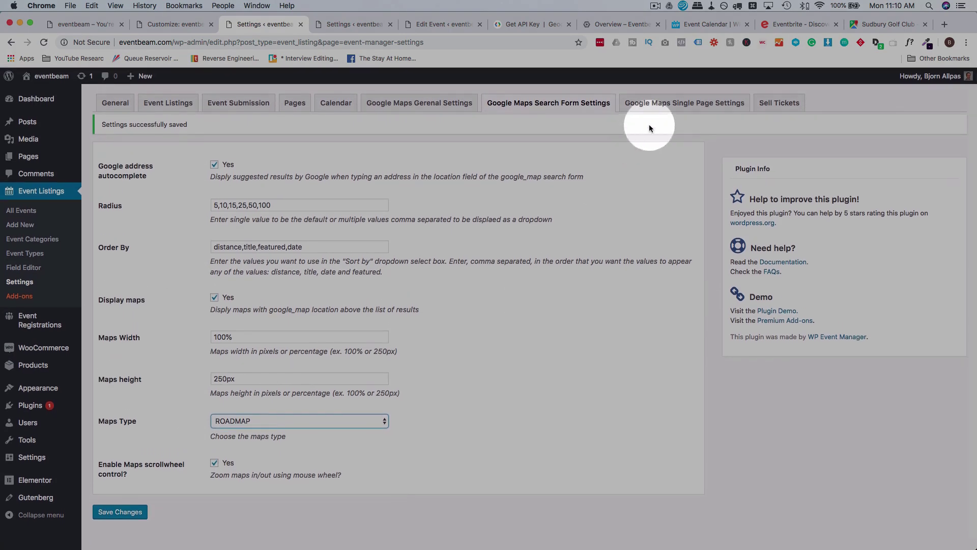
click(666, 104)
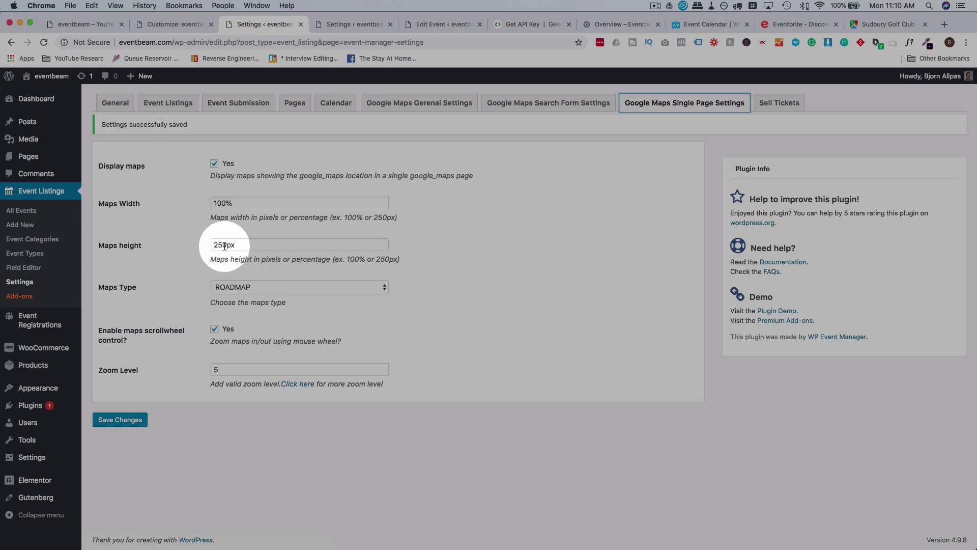
Confirm the single page map type stays ROADMAP and zoom level stays at 5.
click(245, 288)
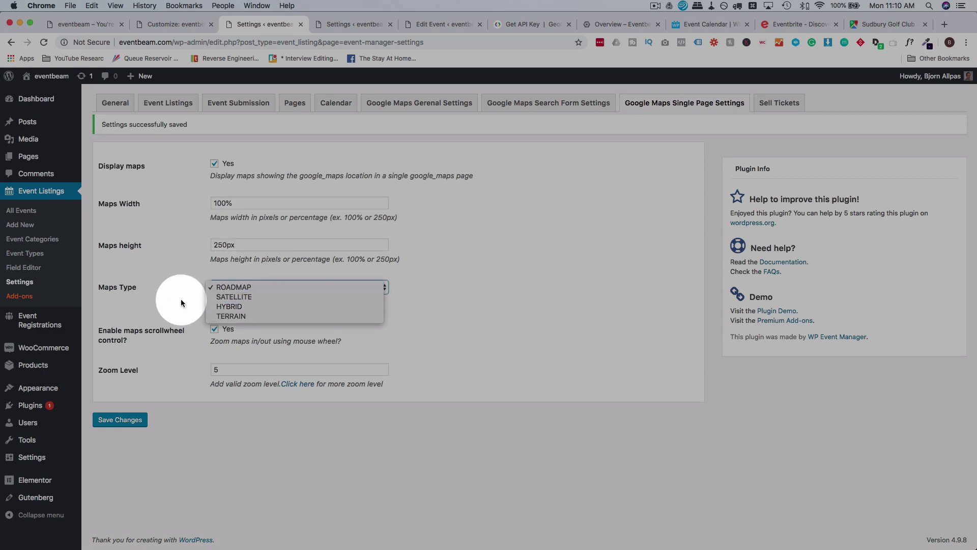
click(193, 305)
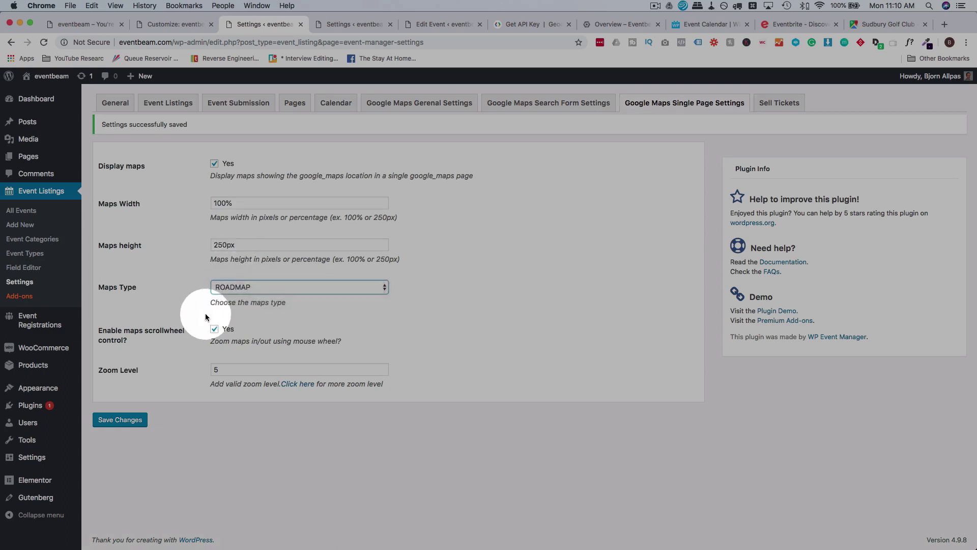
click(226, 370)
click(195, 380)
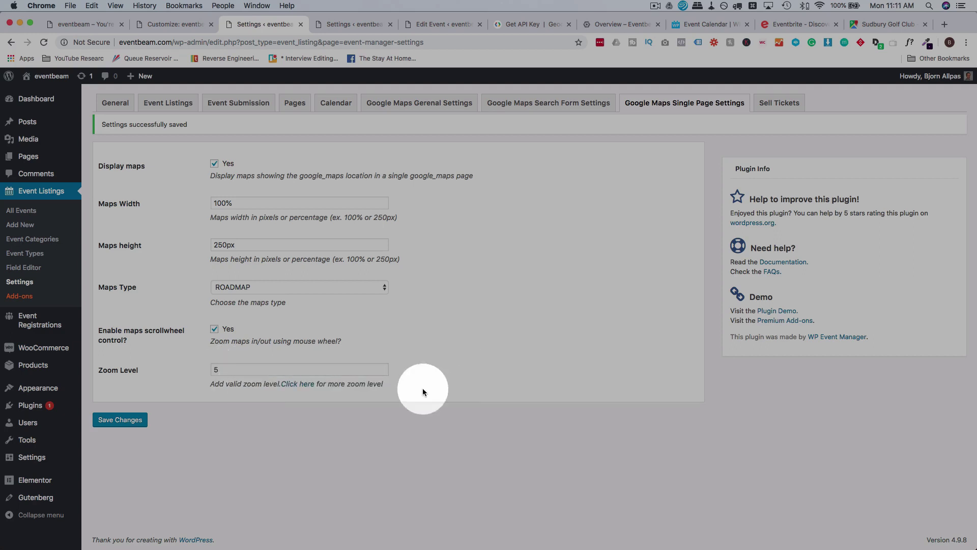
Consult the Google Maps zoom level documentation, then return to the plugin settings.
click(309, 385)
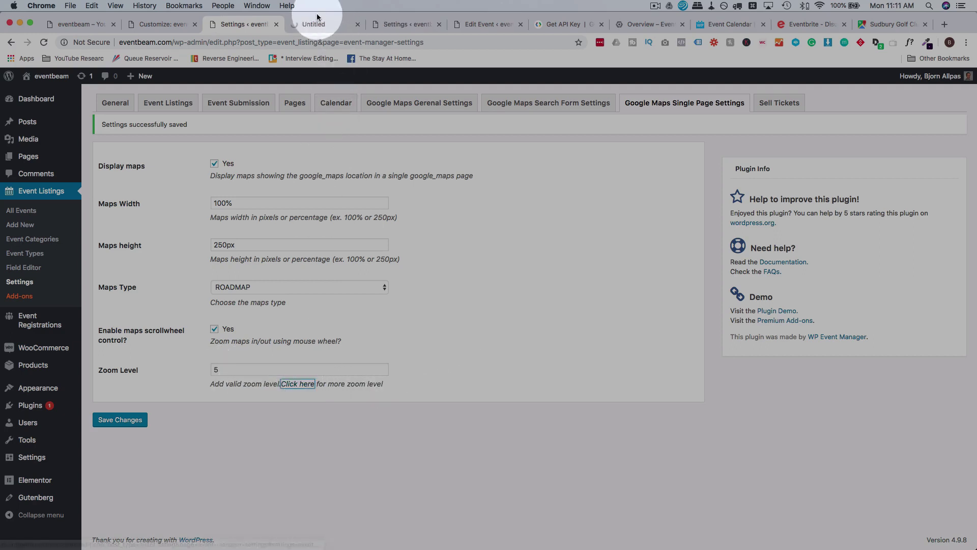
click(312, 23)
scroll(303, 306, down, 4)
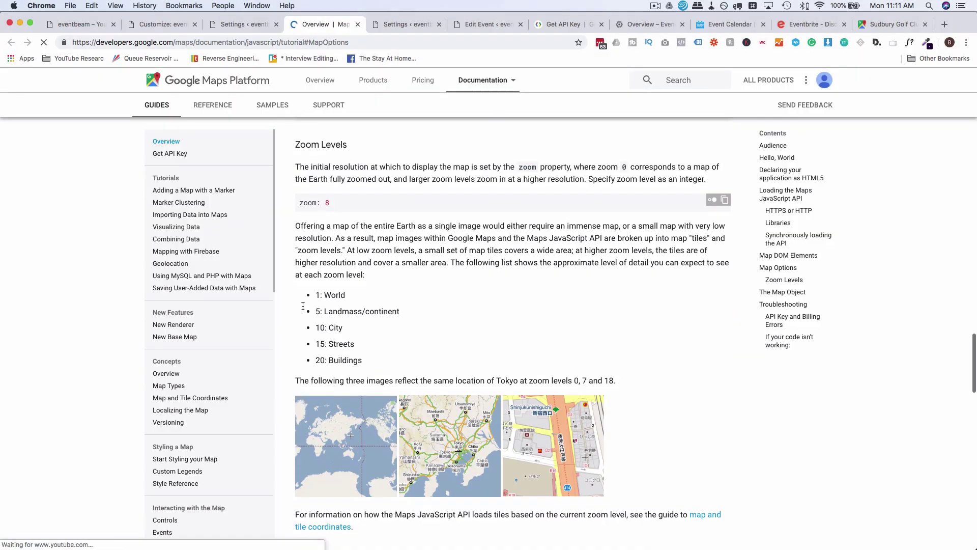
scroll(326, 237, up, 2)
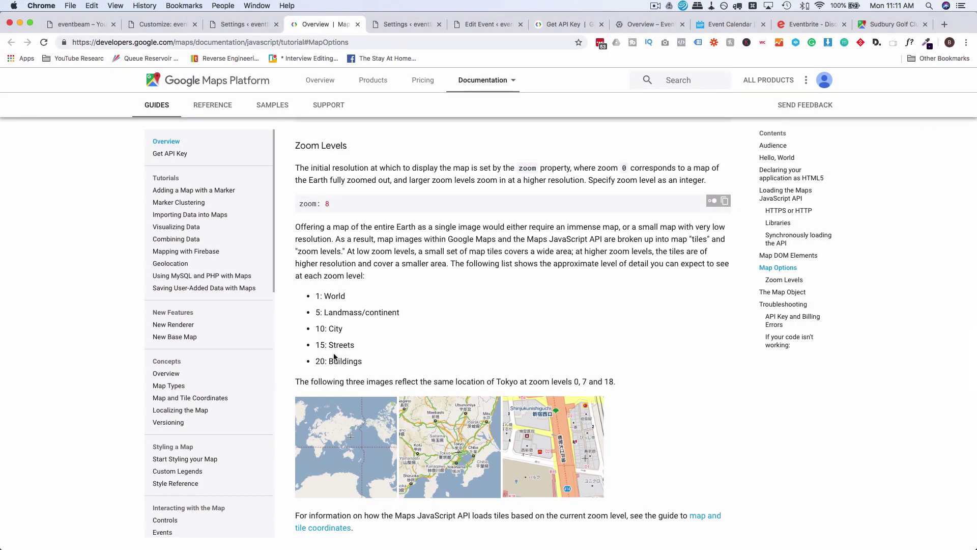
click(170, 25)
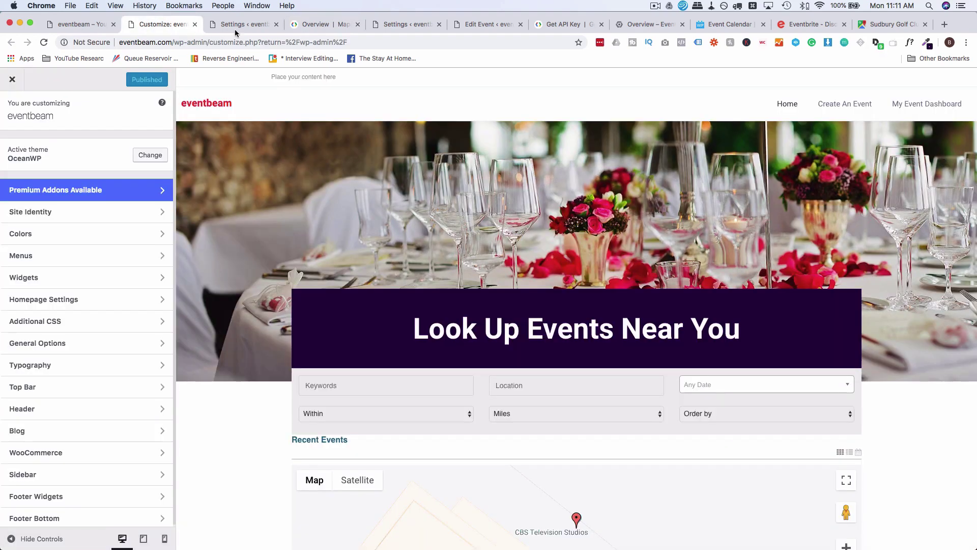
click(241, 26)
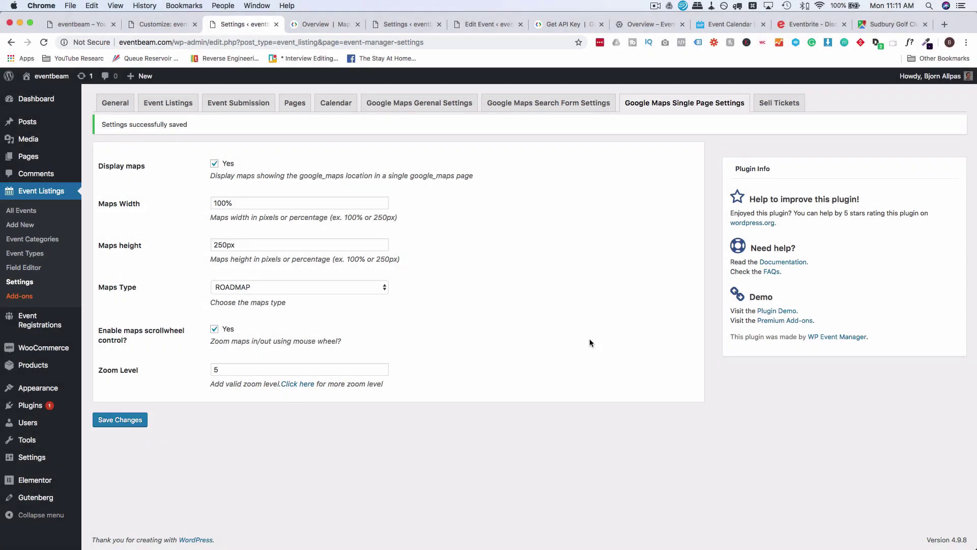
click(789, 103)
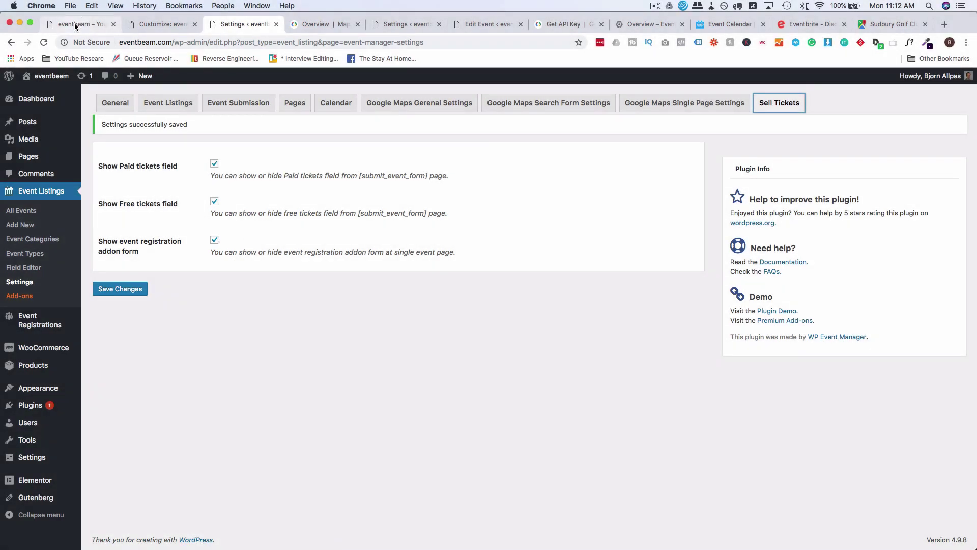
Open the Highschool Grad event page from the frontend events list.
click(74, 23)
scroll(202, 413, down, 5)
scroll(203, 413, up, 1)
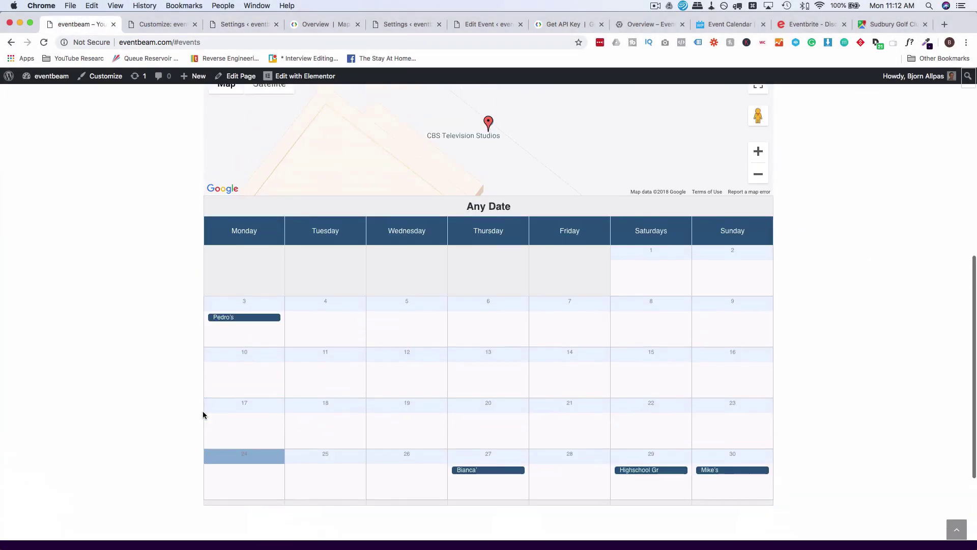
scroll(204, 413, down, 3)
click(647, 329)
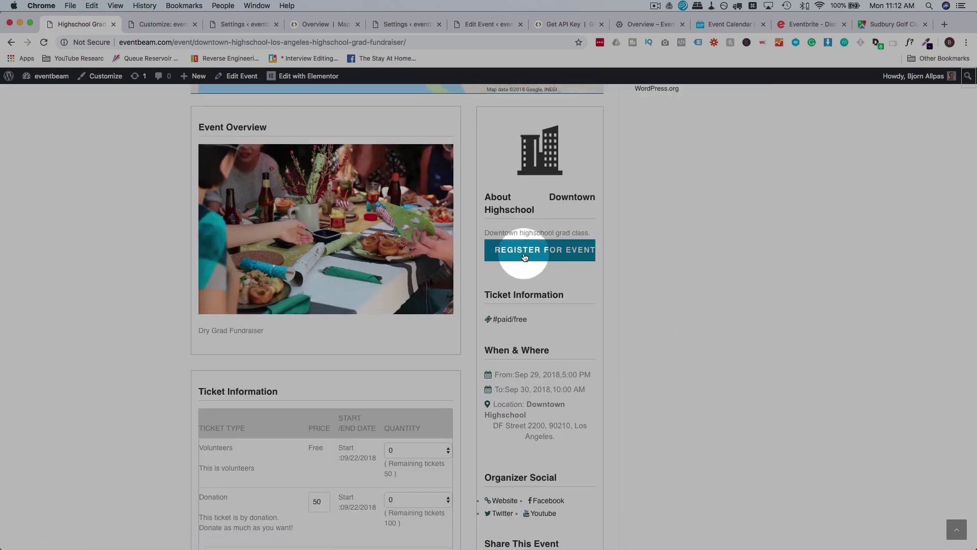
Disable Show event registration addon form, save, and verify it's gone on the reloaded event page.
click(252, 27)
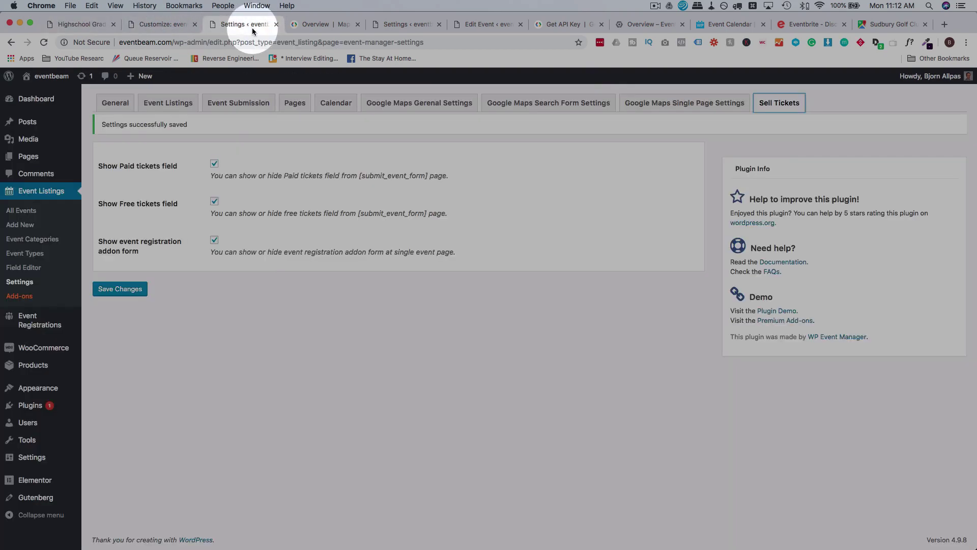
click(214, 240)
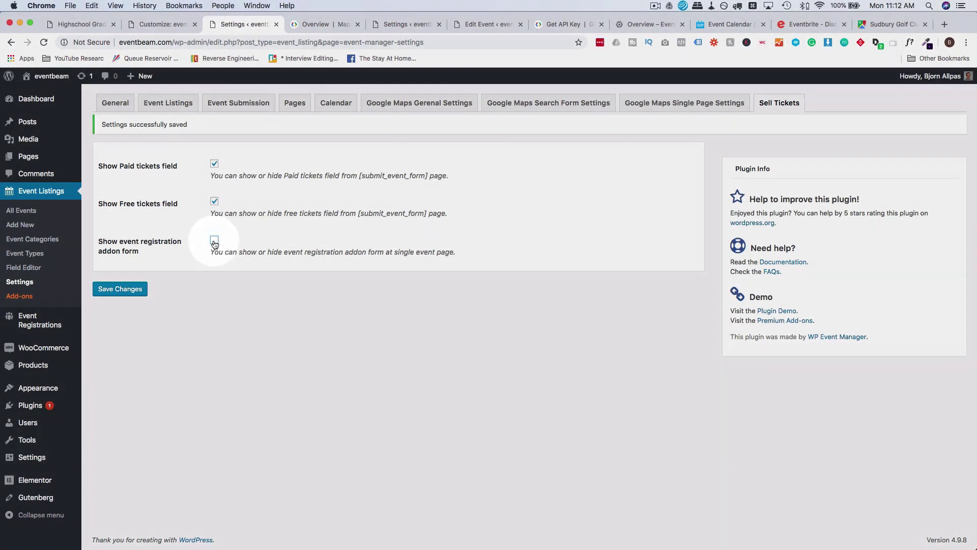
click(117, 287)
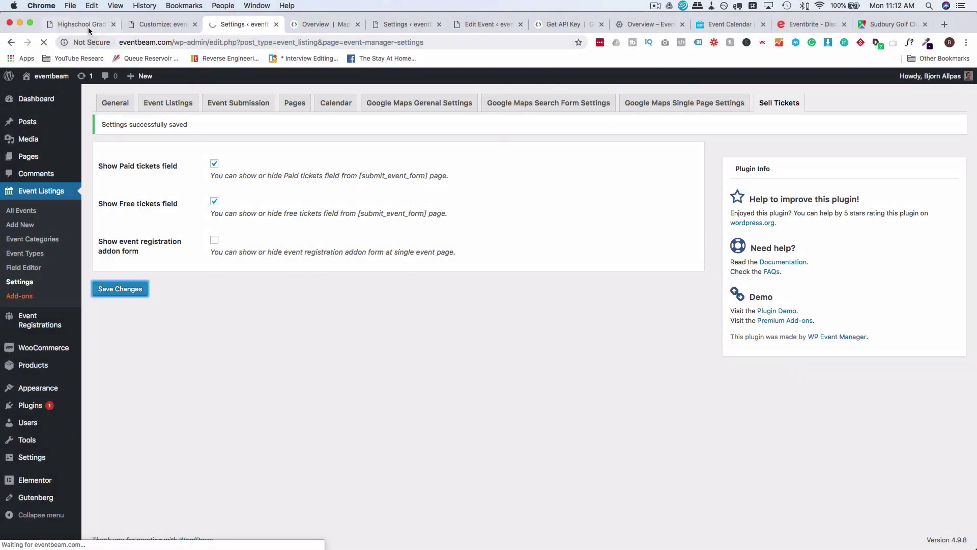
click(88, 29)
key(super+r)
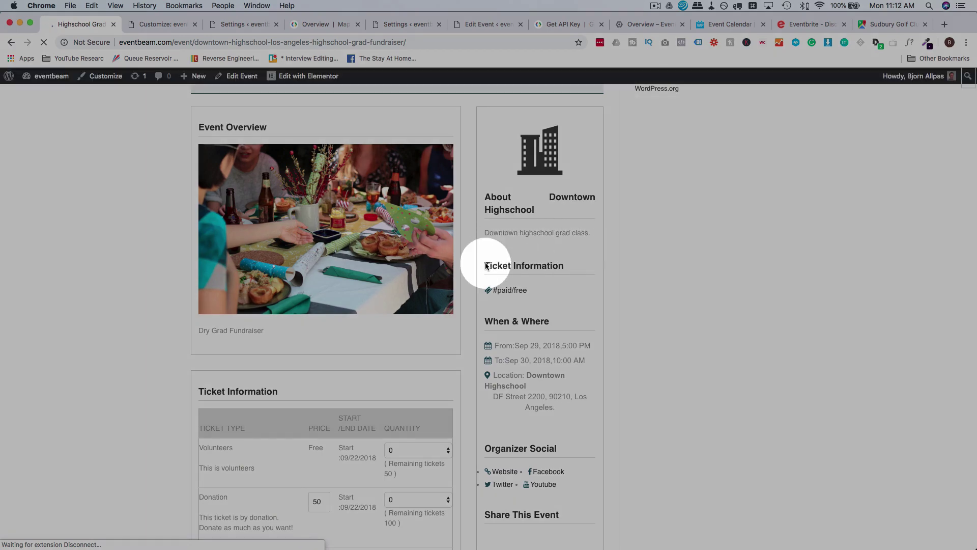
scroll(431, 222, down, 2)
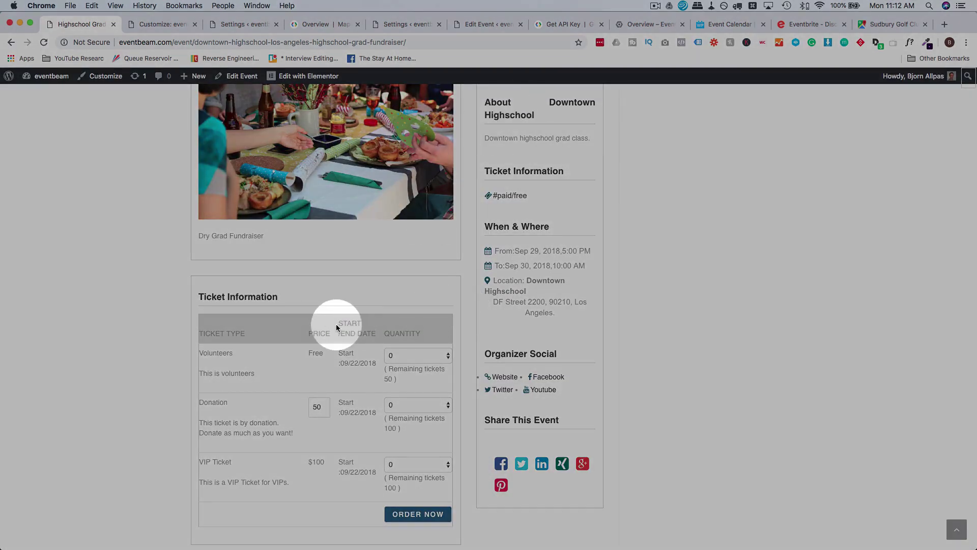
scroll(316, 336, down, 1)
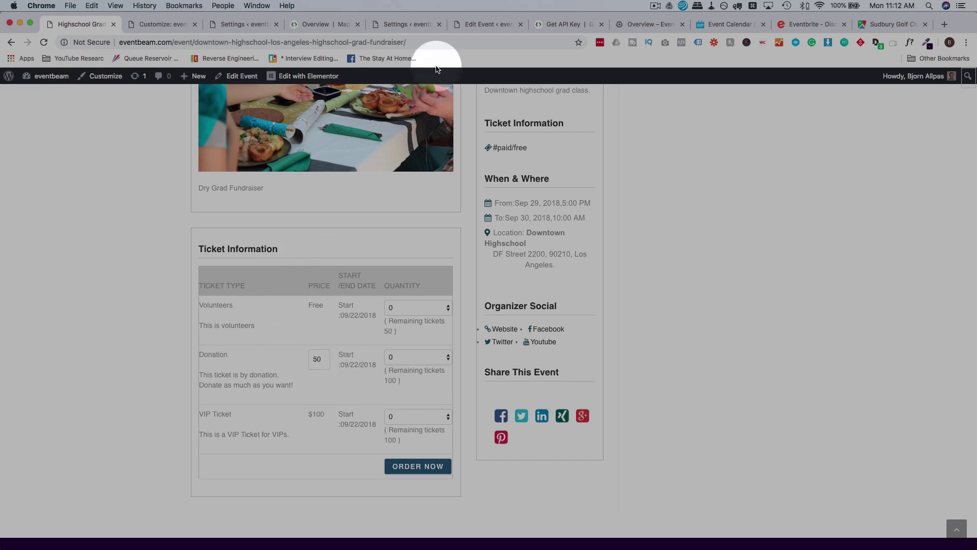
click(248, 24)
click(333, 104)
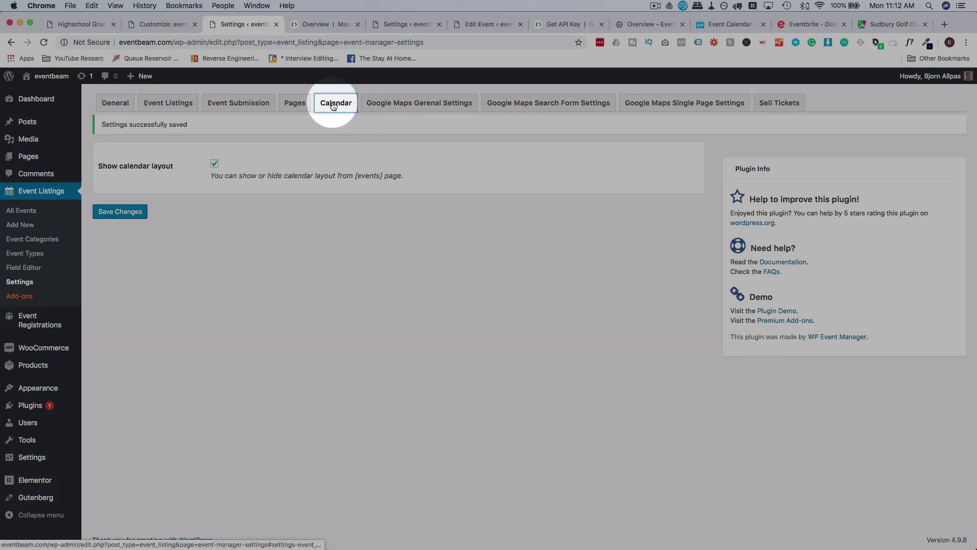
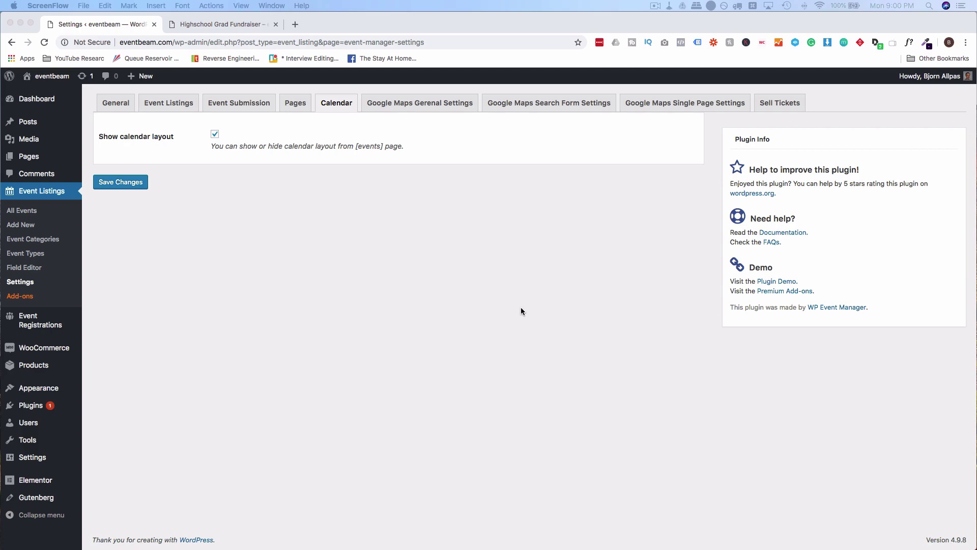
Look over the Highschool Grad Fundraiser event page, then return to the event manager settings.
click(247, 20)
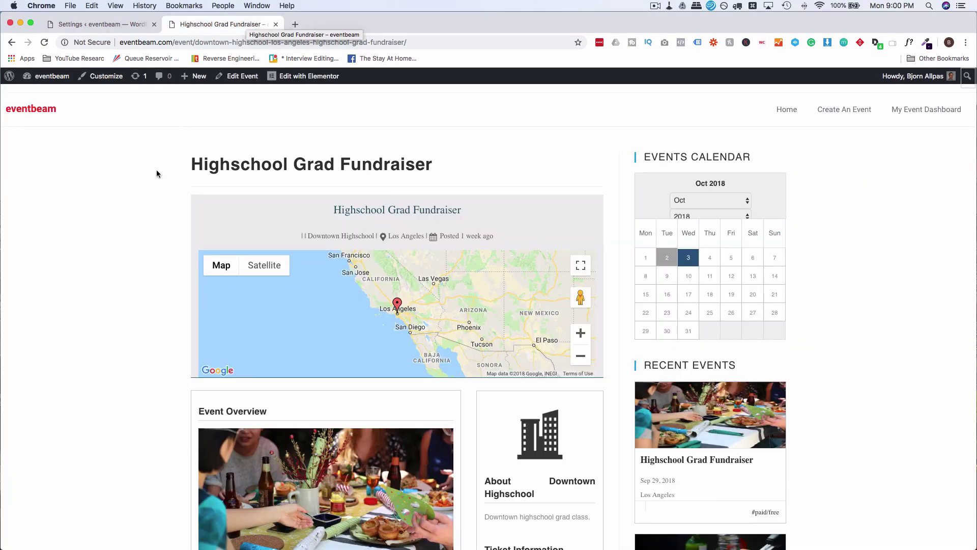
scroll(116, 225, down, 10)
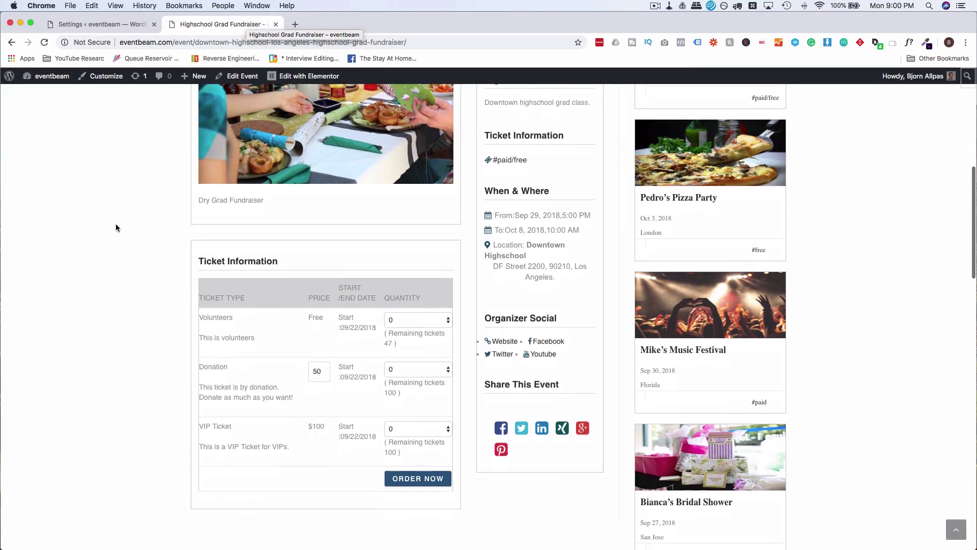
scroll(117, 227, down, 2)
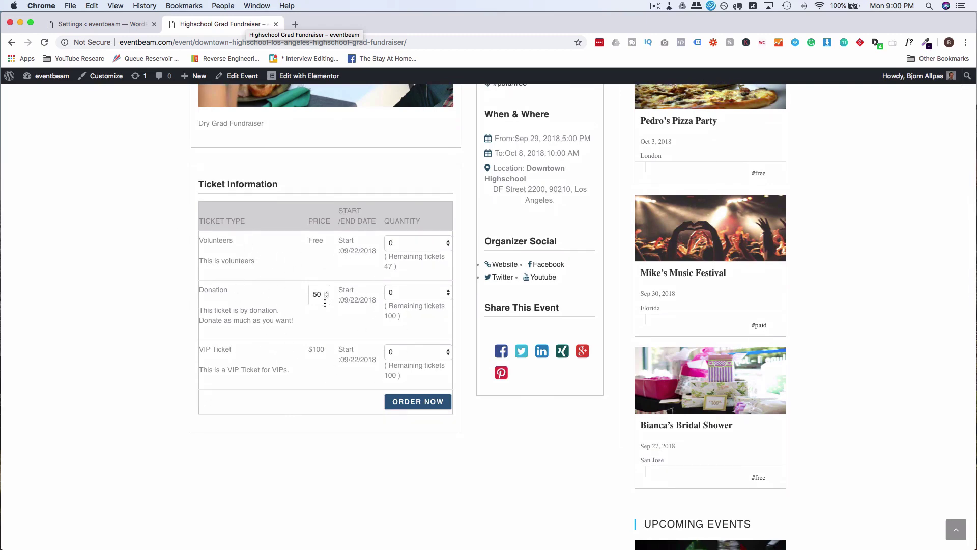
click(82, 25)
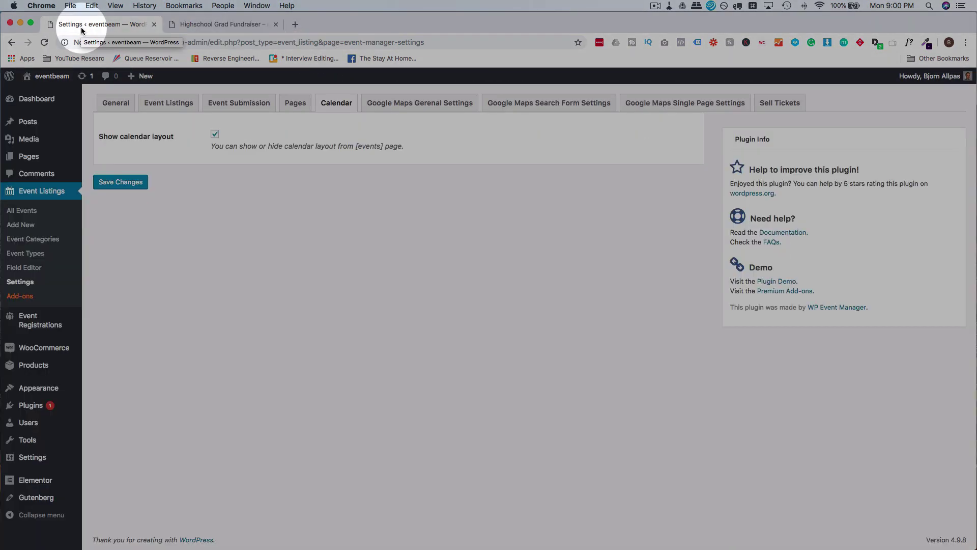
Start two new pages, title one 'Cart', save it as a draft and open it in Elementor.
mouse_move(31, 161)
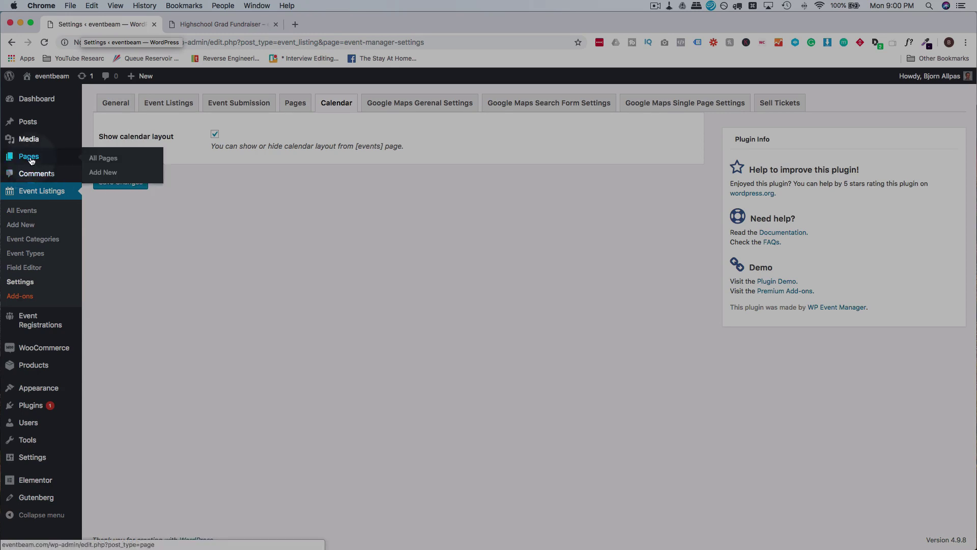
click(108, 176)
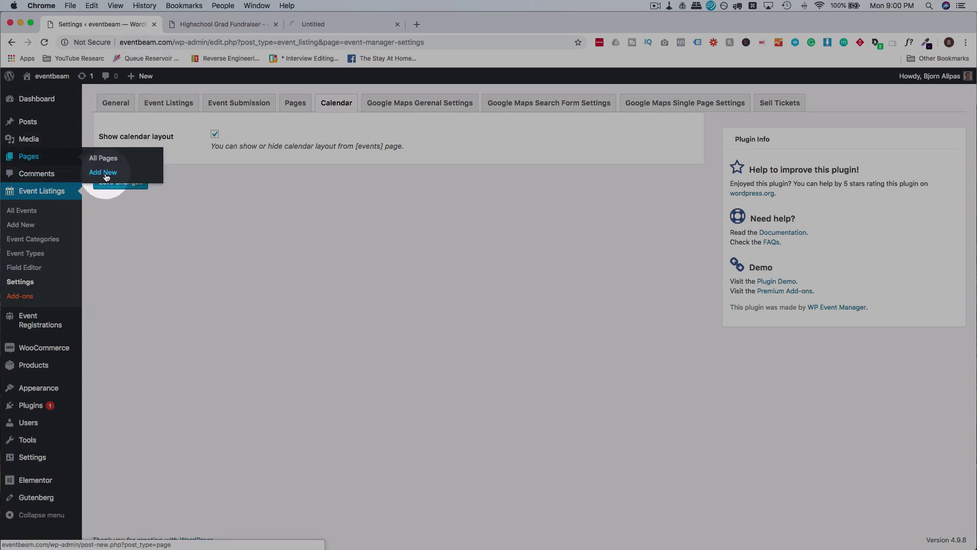
click(117, 175)
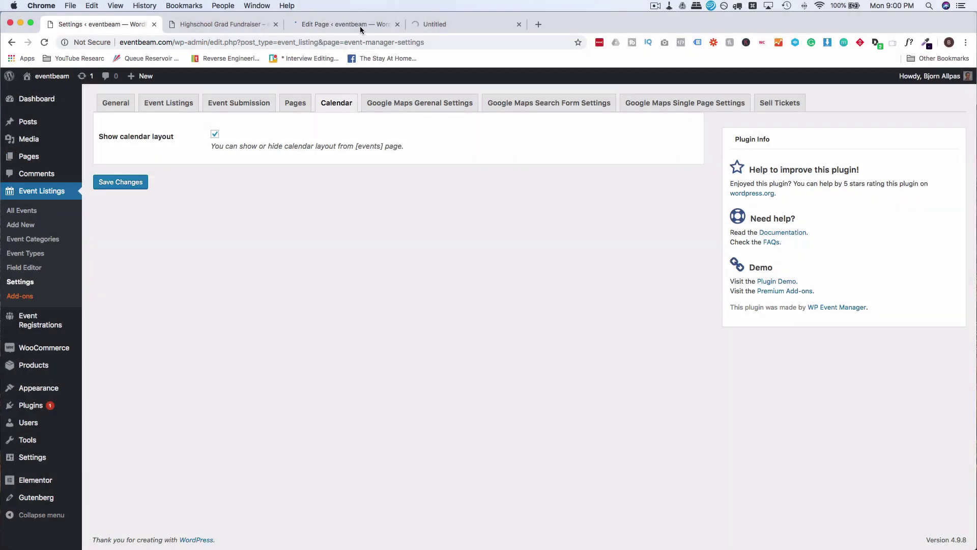
click(360, 27)
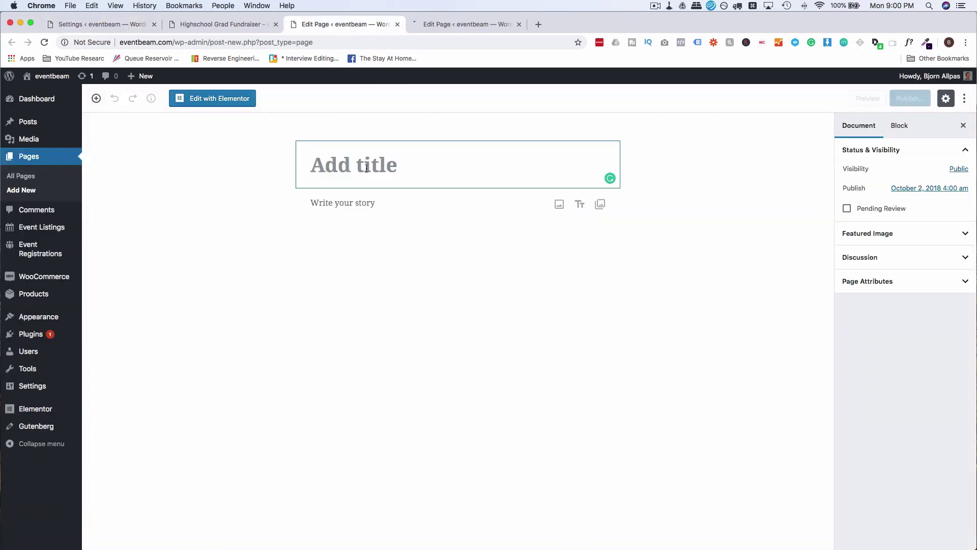
text(Cart)
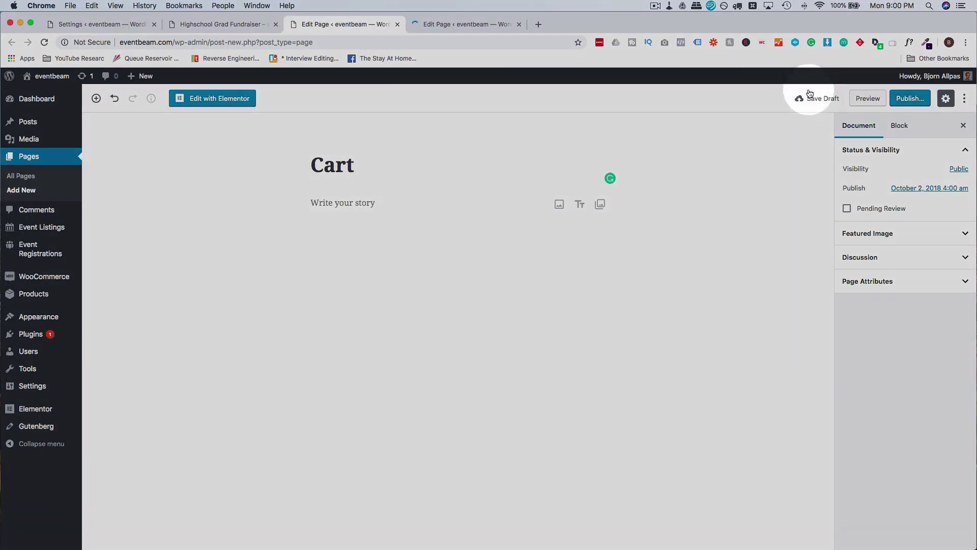
click(821, 98)
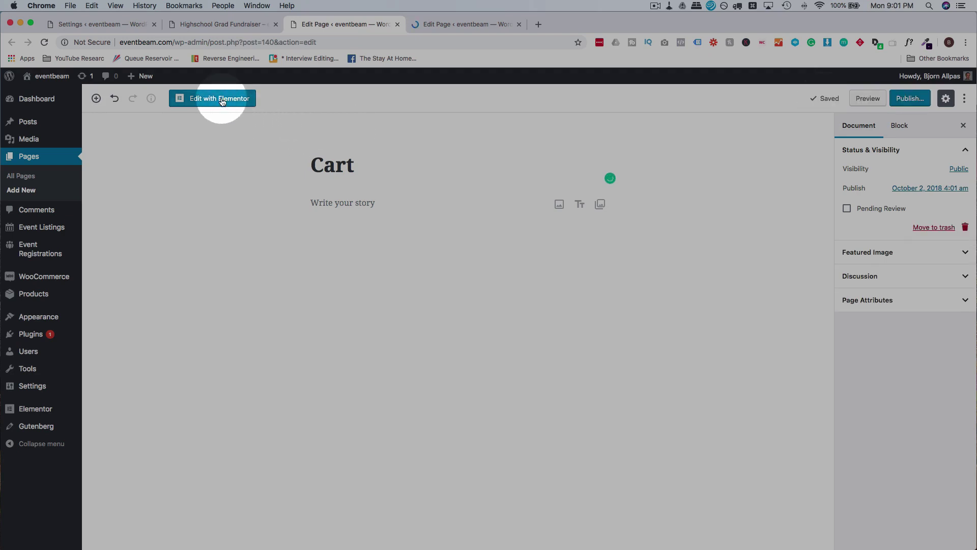
click(222, 99)
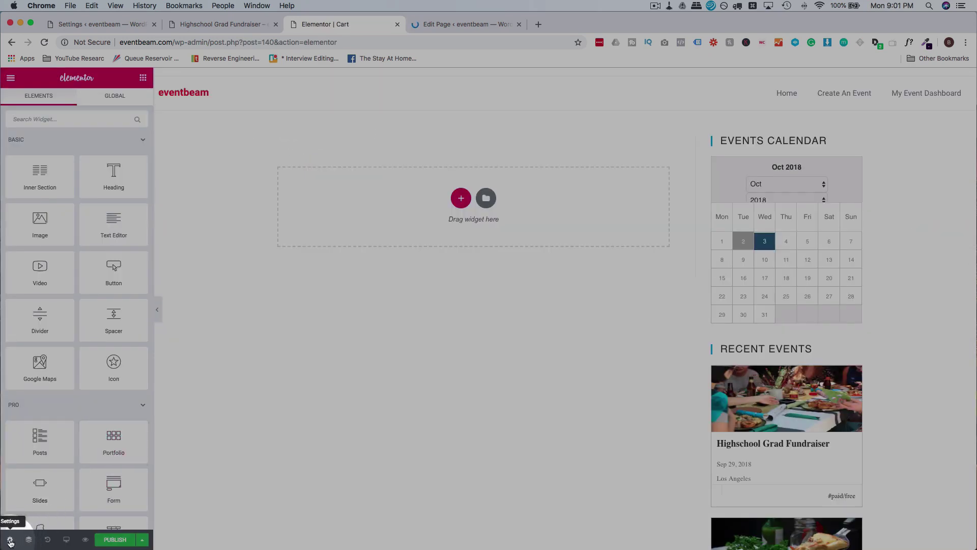
Set the Cart page layout to Elementor Full Width and add a WooCommerce Pages widget showing Cart Page.
click(10, 540)
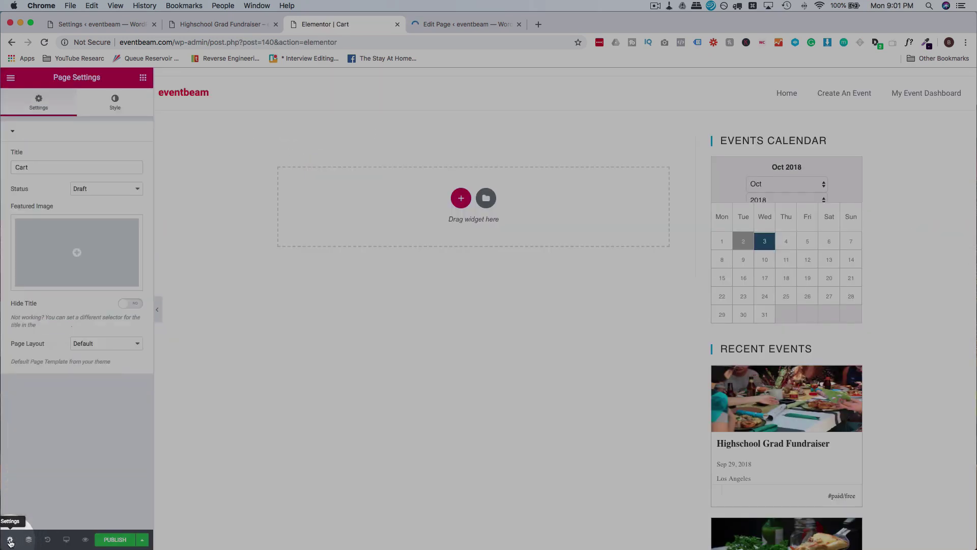
click(107, 349)
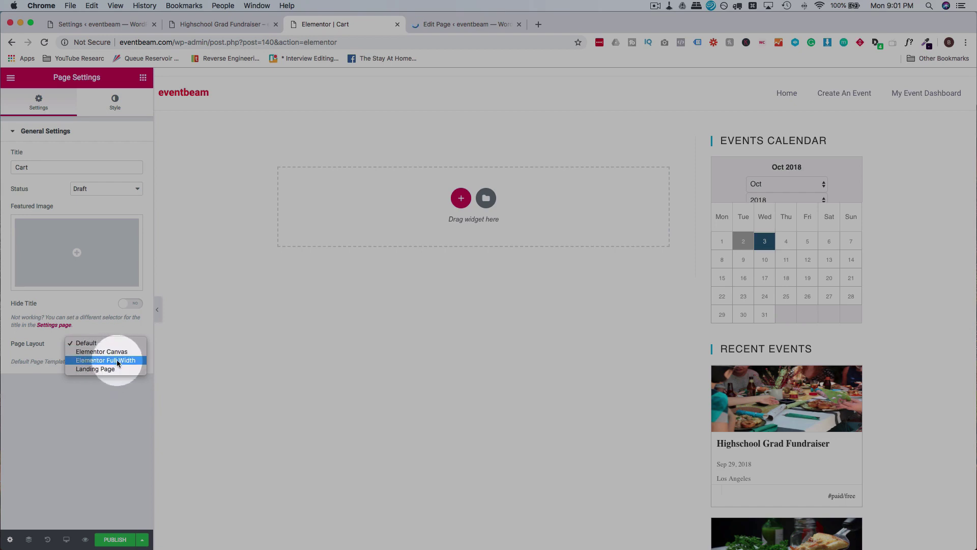
click(120, 363)
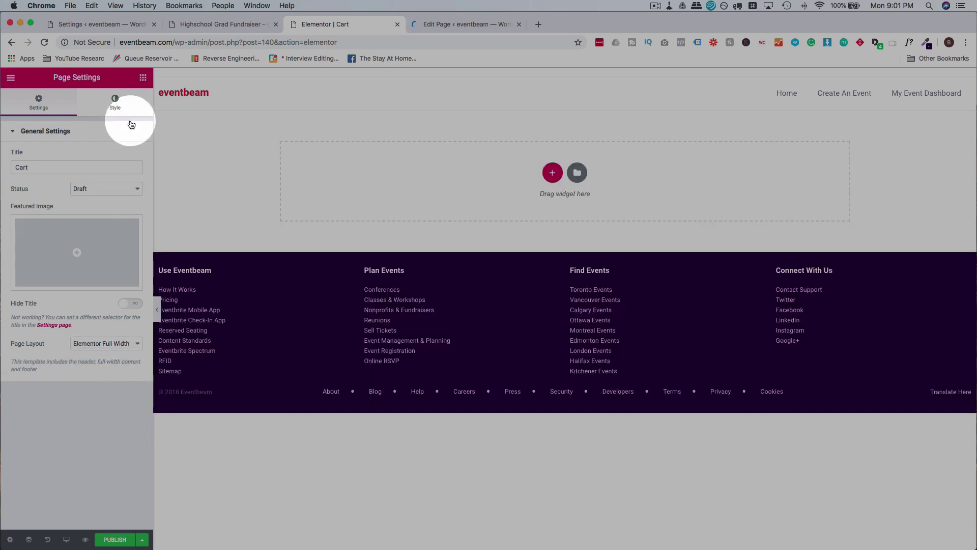
click(143, 78)
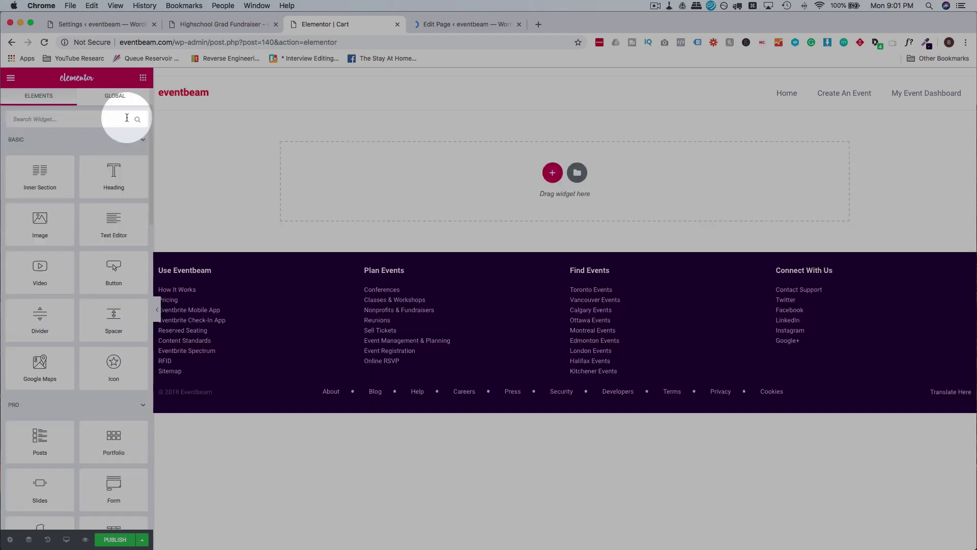
text(woocom)
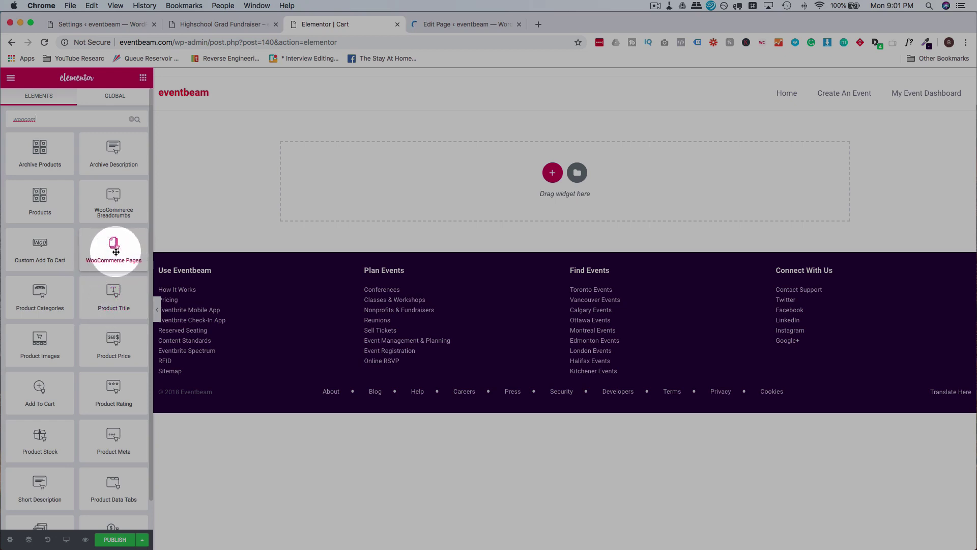
drag(116, 251, 377, 179)
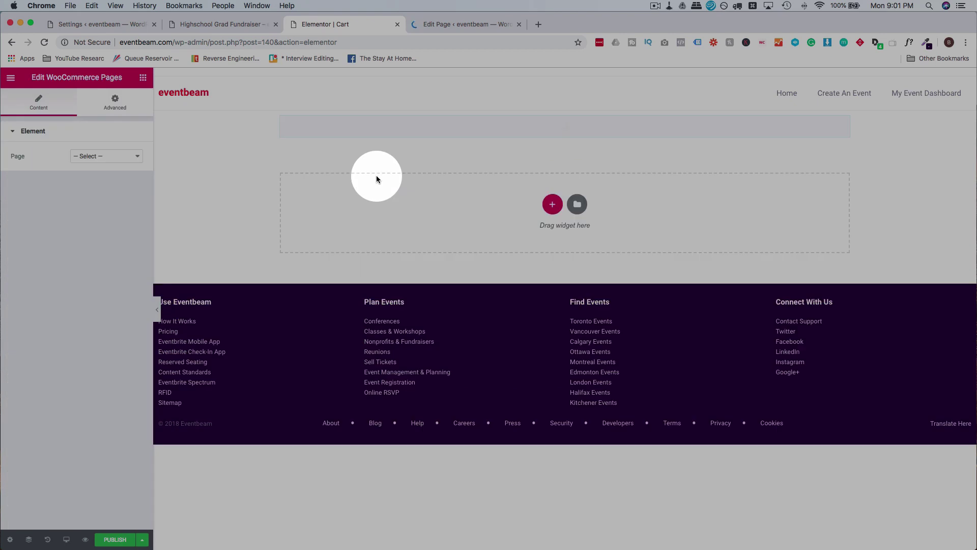
click(97, 157)
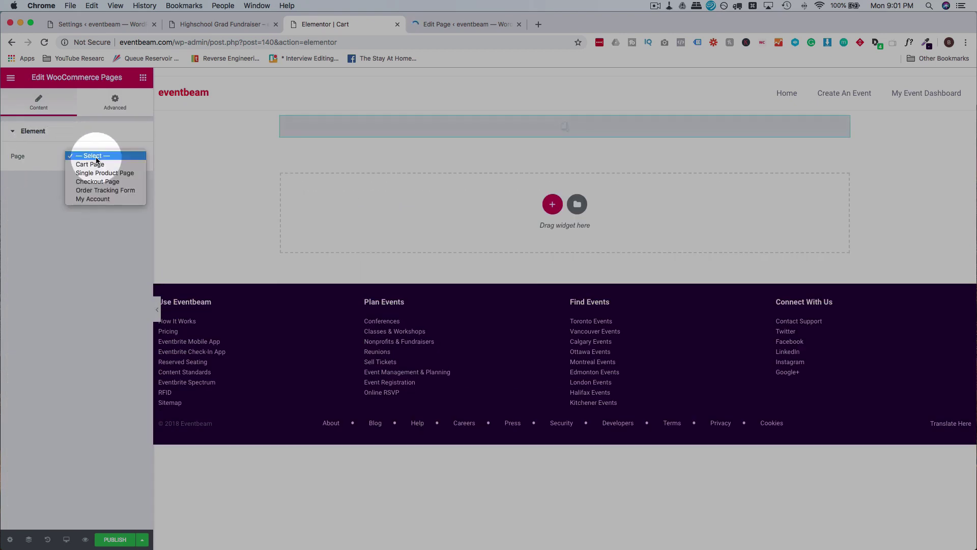
click(101, 164)
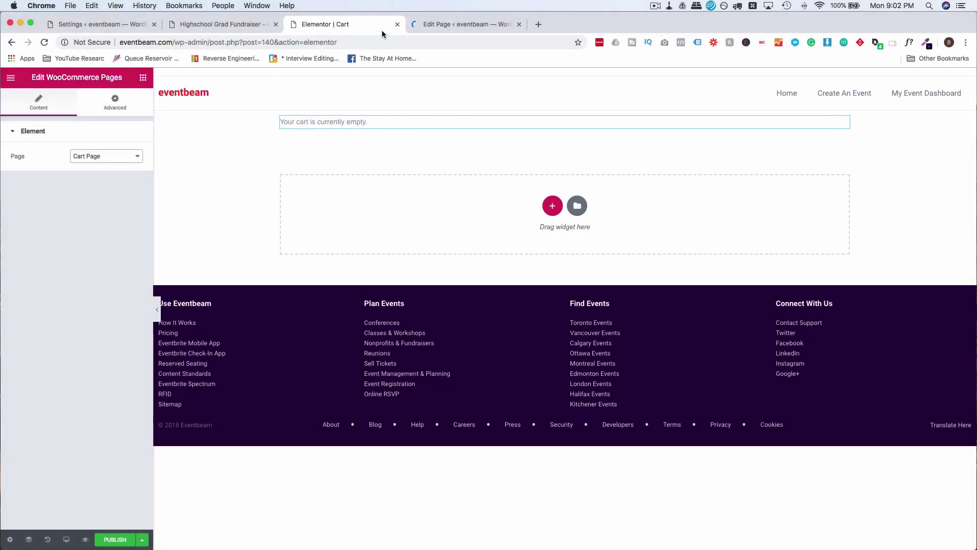
Search 'woocommerce shortcodes' and select the [woocommerce_cart] and [woocommerce_checkout] shortcodes in WooCommerce Docs.
click(538, 26)
text(w)
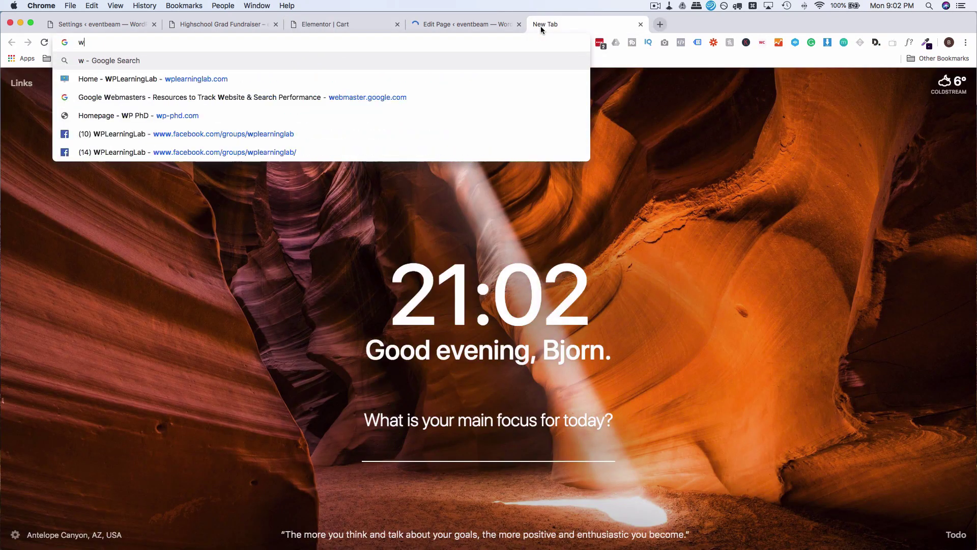
text(oocommer)
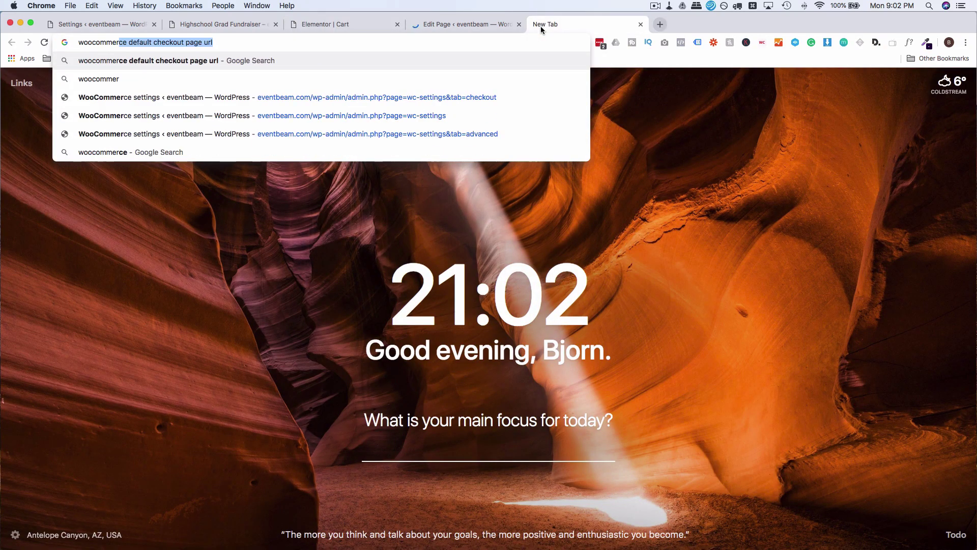
text(ce shortcodes)
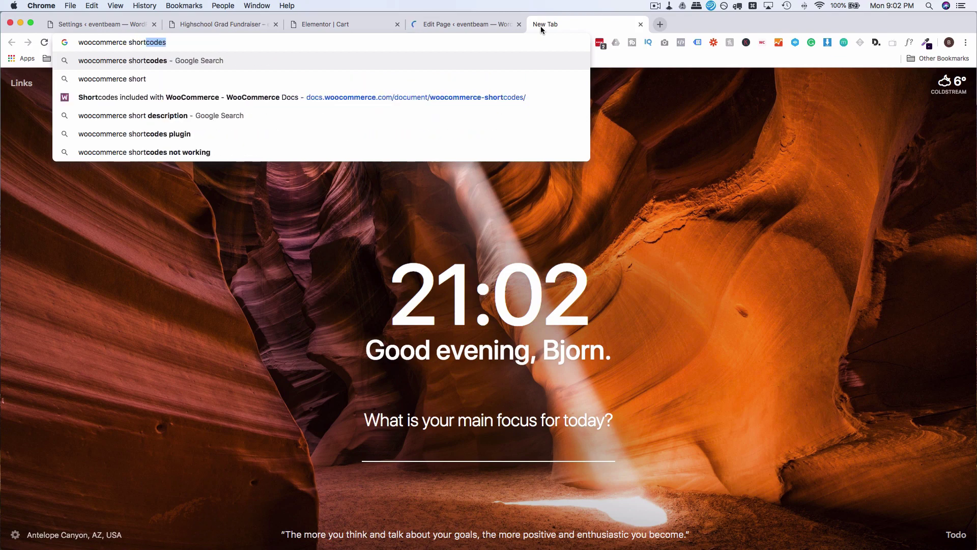
key(Return)
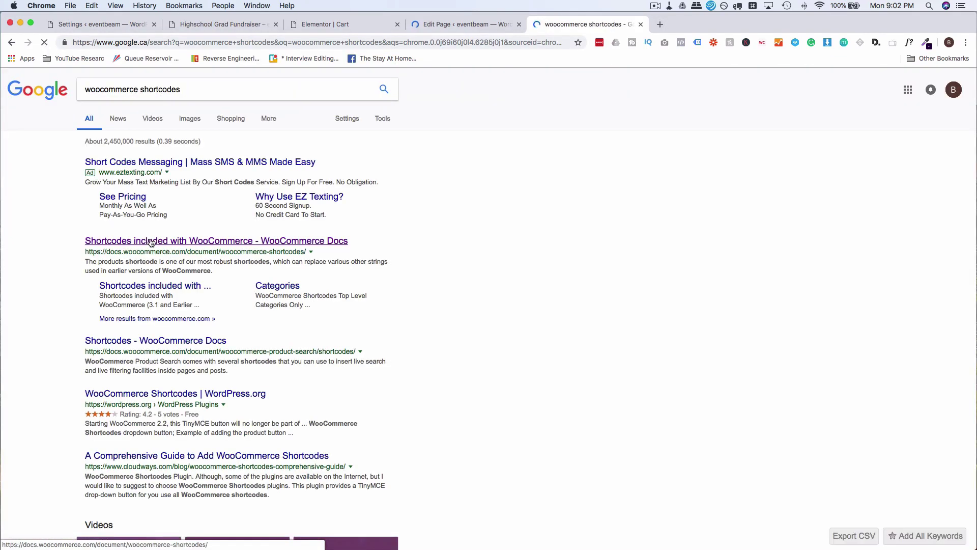
click(151, 242)
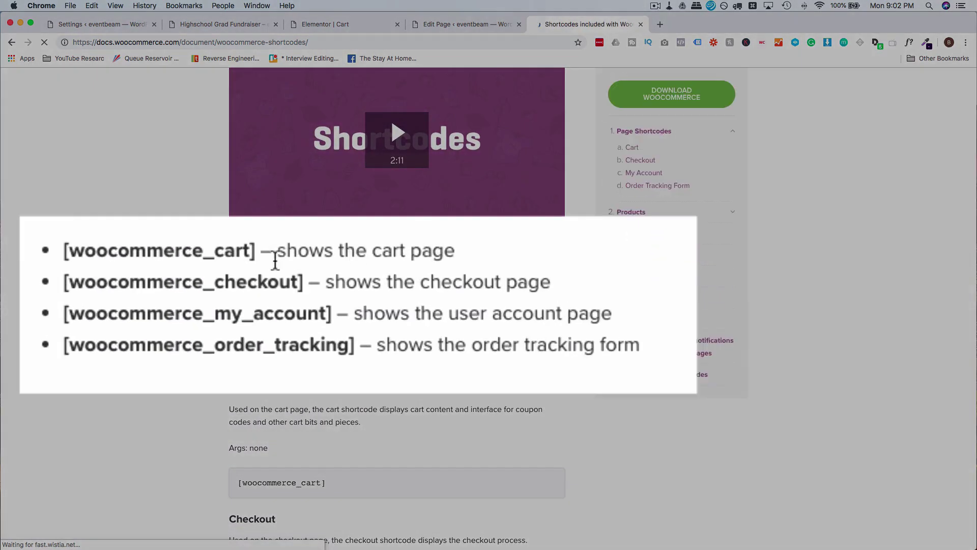
drag(66, 253, 256, 251)
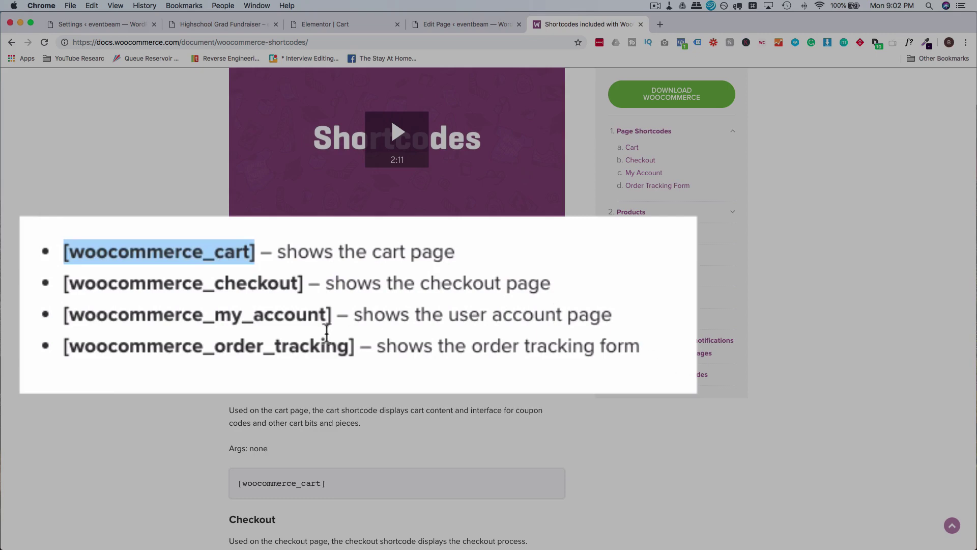
click(154, 259)
drag(308, 284, 65, 285)
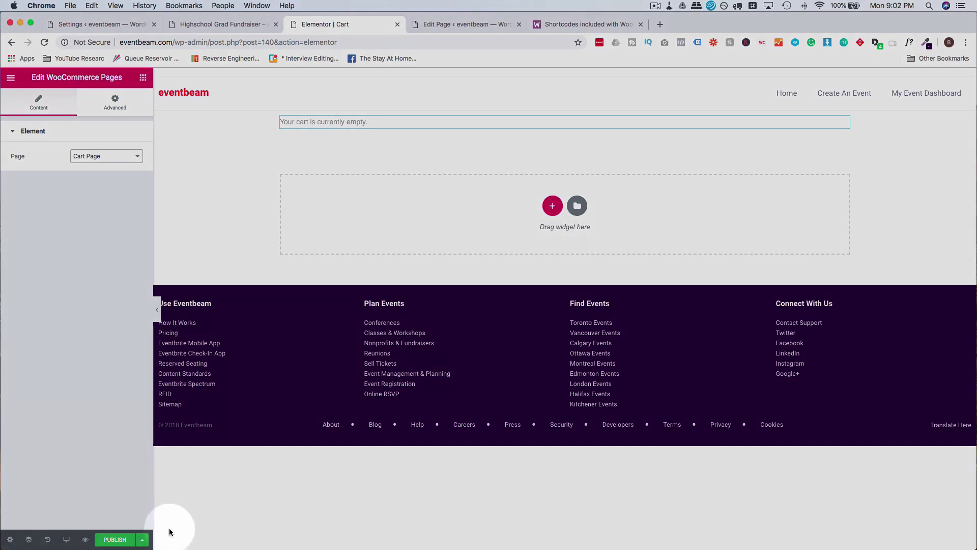
Publish the Cart page, then title the second new page 'Checkout', save it as draft and open it in Elementor.
click(118, 540)
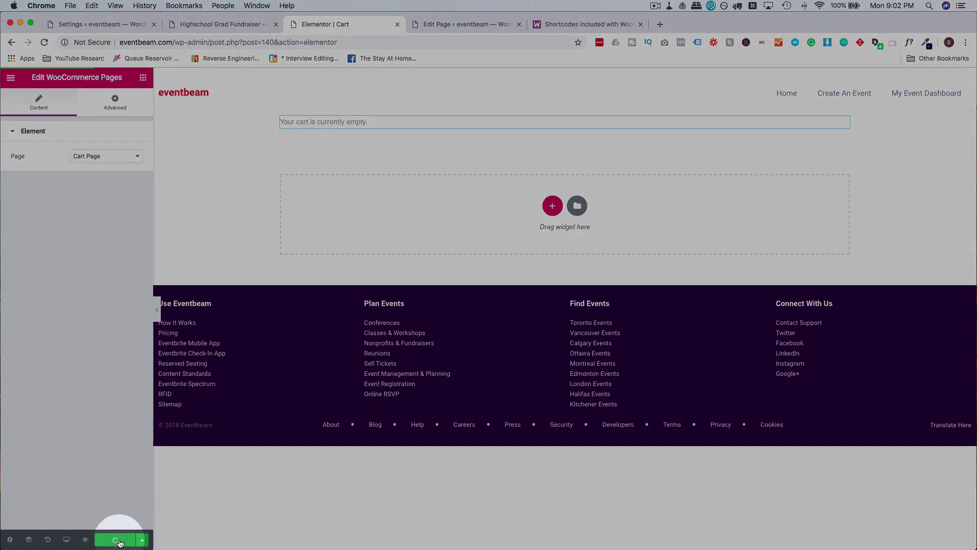
click(455, 26)
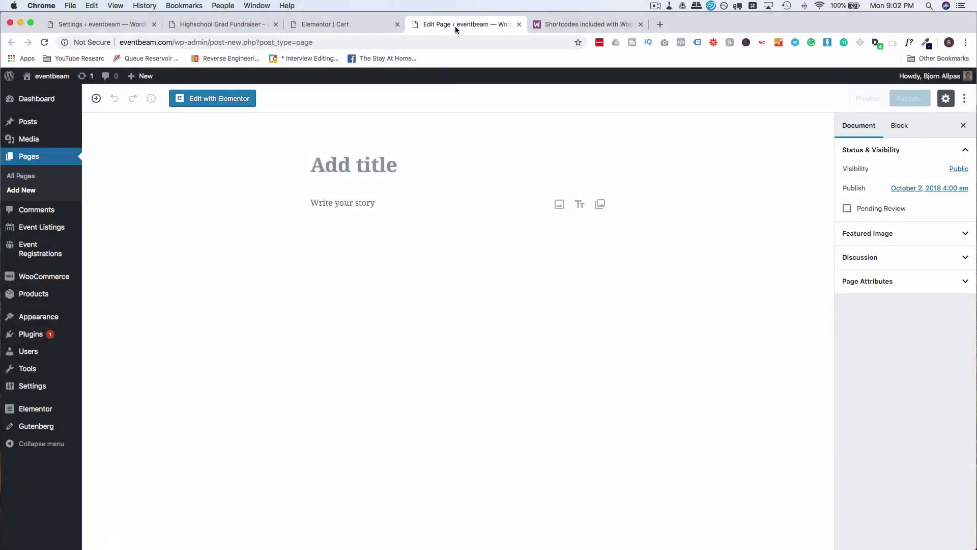
click(383, 178)
text(Checkout)
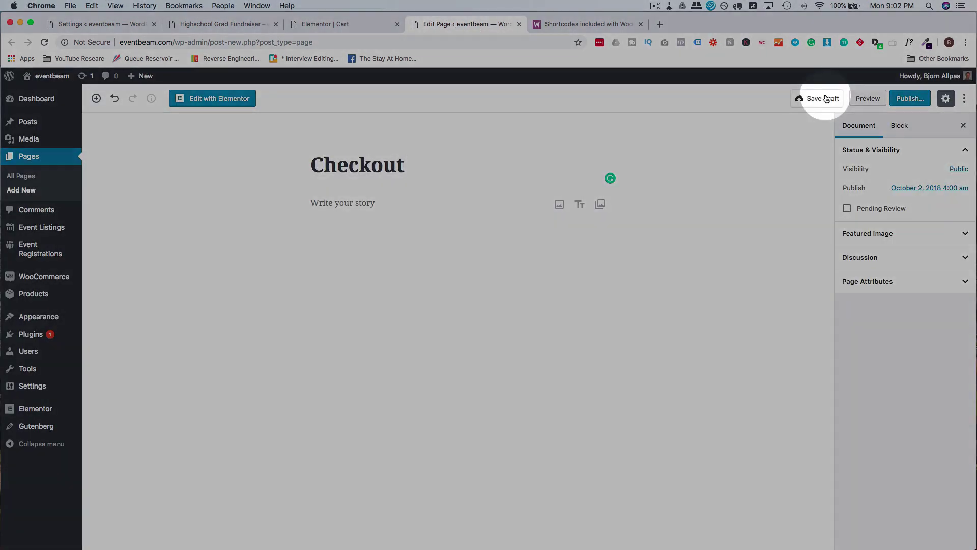
click(822, 99)
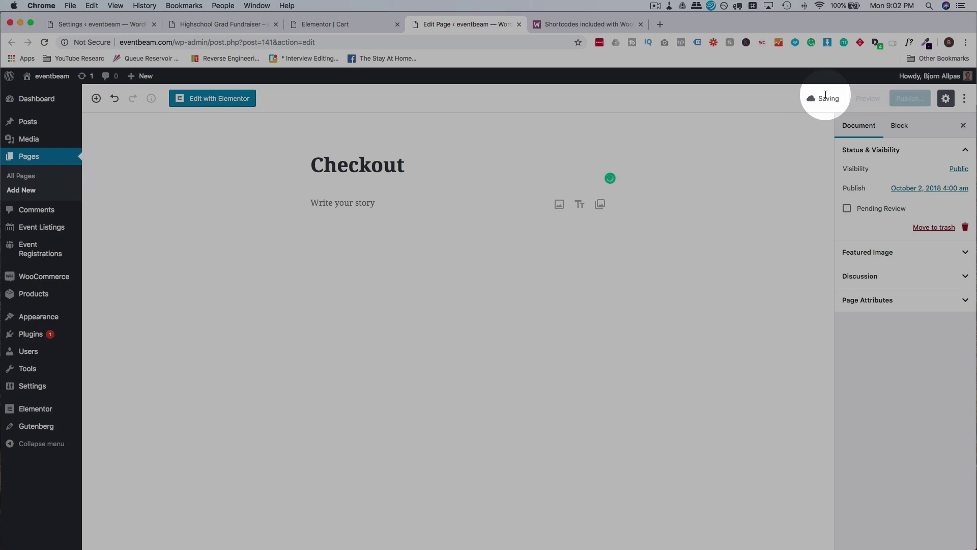
click(206, 102)
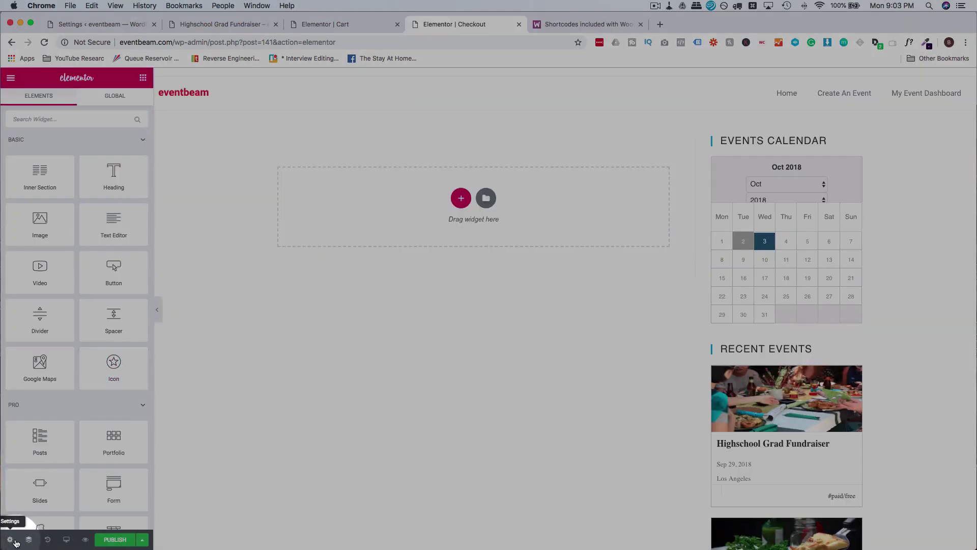
Set the Checkout page to Elementor Full Width and add a WooCommerce Pages widget showing Checkout Page.
click(10, 539)
click(98, 346)
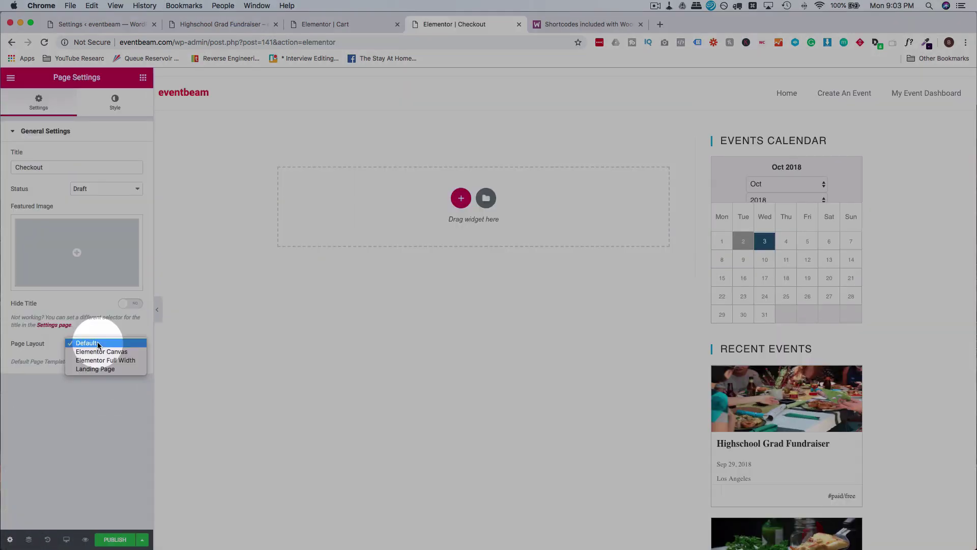
click(115, 363)
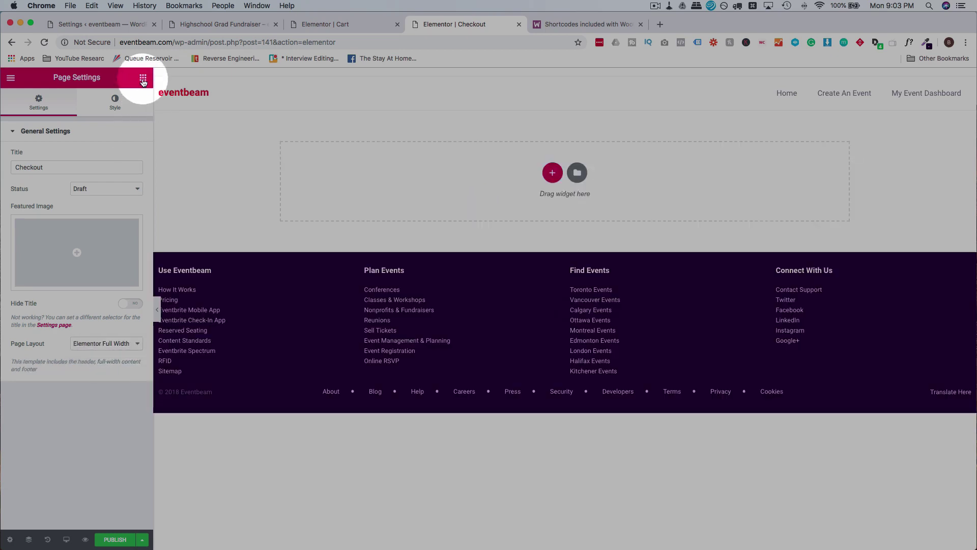
click(143, 78)
click(107, 121)
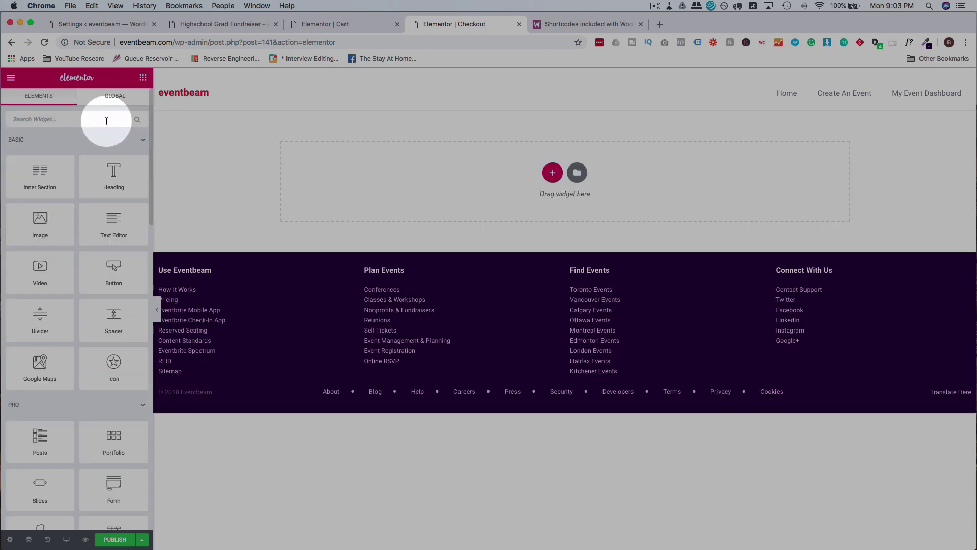
text(woocm)
key(BackSpace)
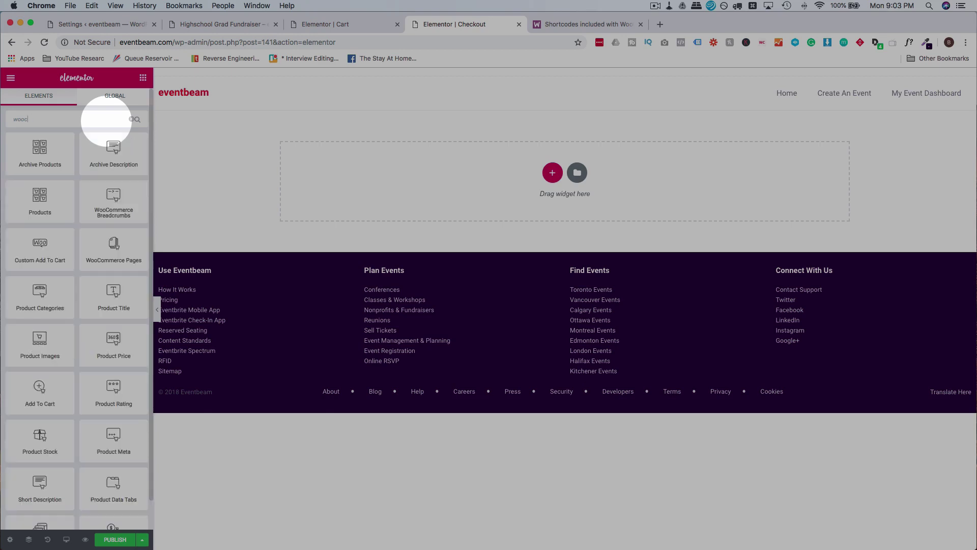
drag(109, 258, 404, 179)
click(116, 156)
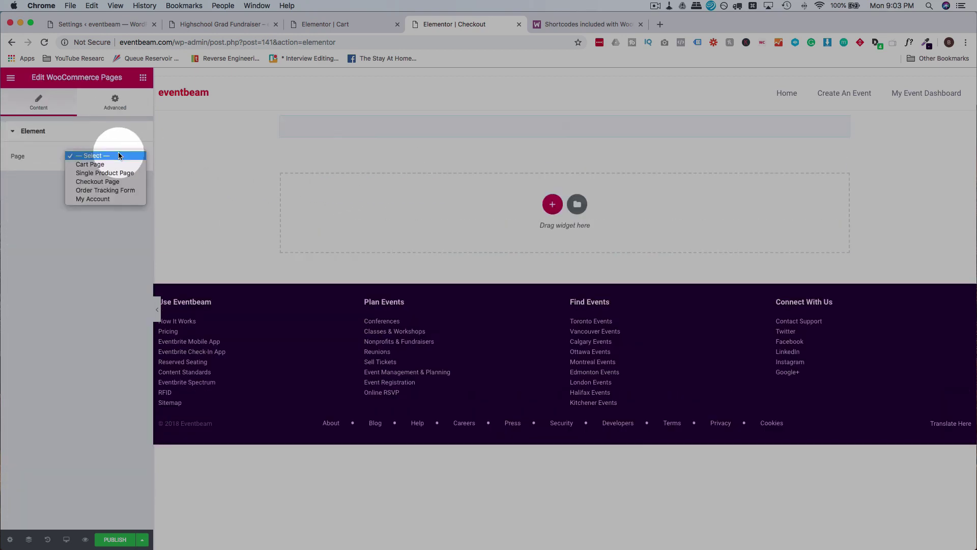
click(102, 183)
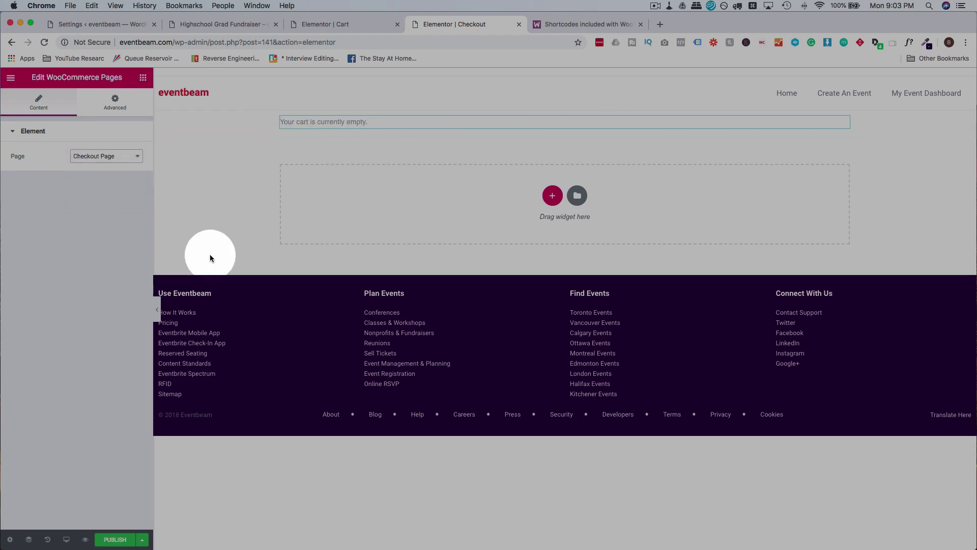
Publish the Checkout page and close its editor, returning to the Cart page editor.
click(115, 543)
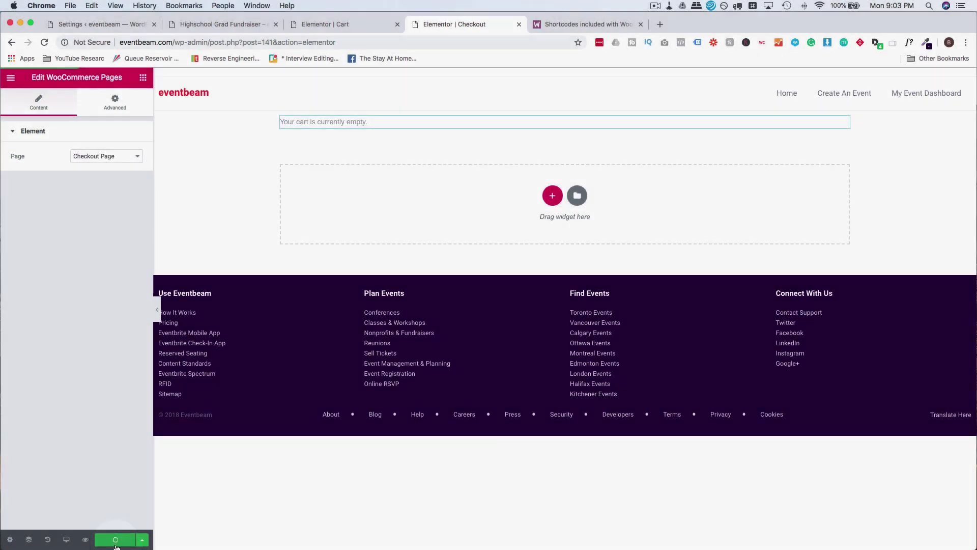
click(519, 25)
click(393, 29)
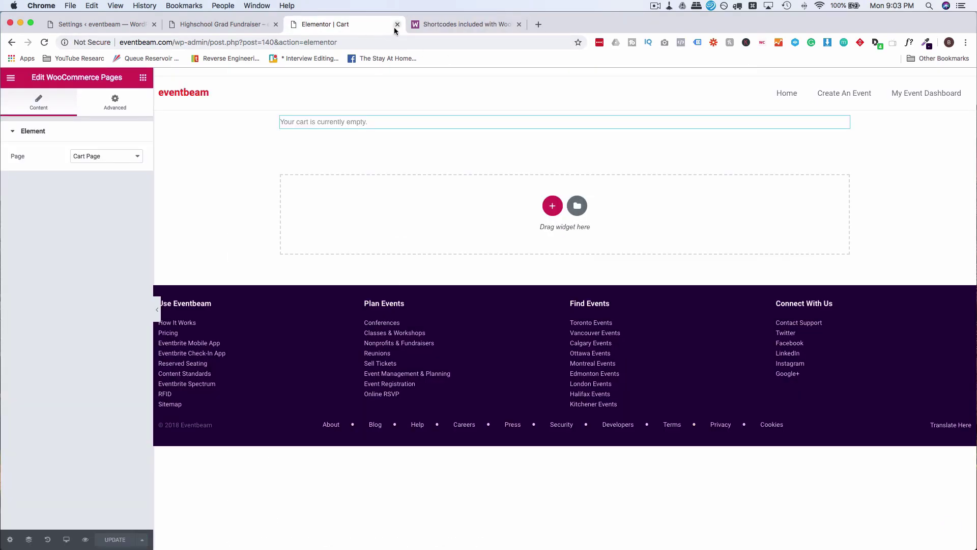
Close the Cart editor, review the Highschool Grad Fundraiser event page, and return to Event Listings calendar settings.
click(397, 24)
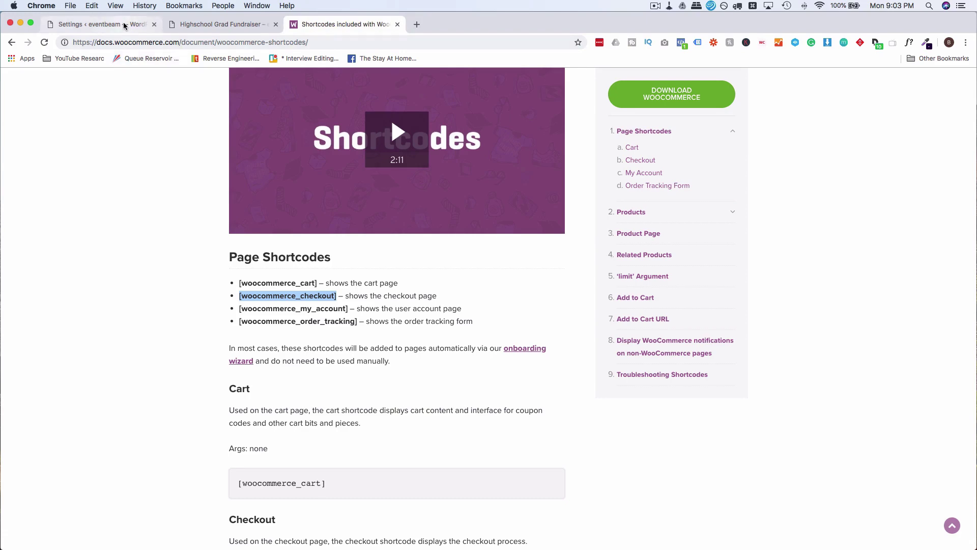
click(123, 25)
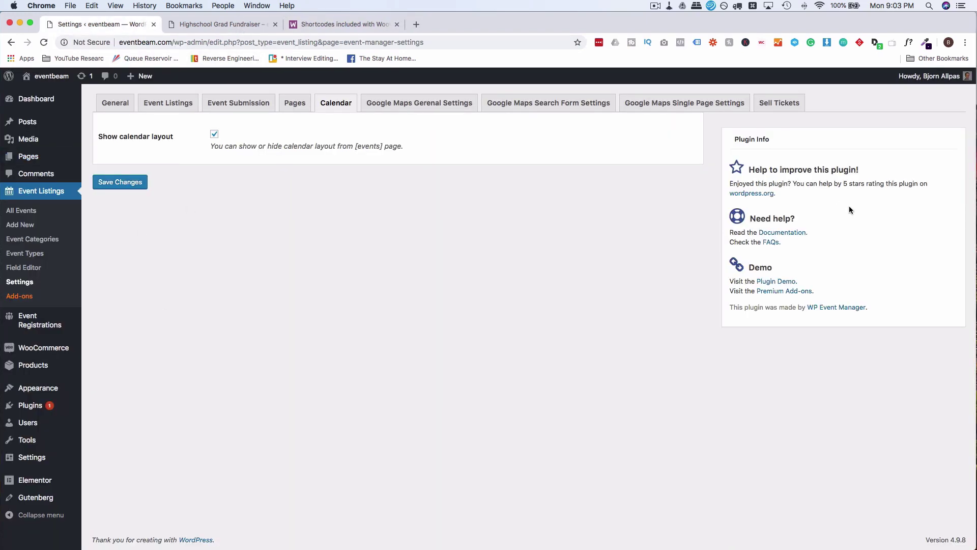
click(208, 27)
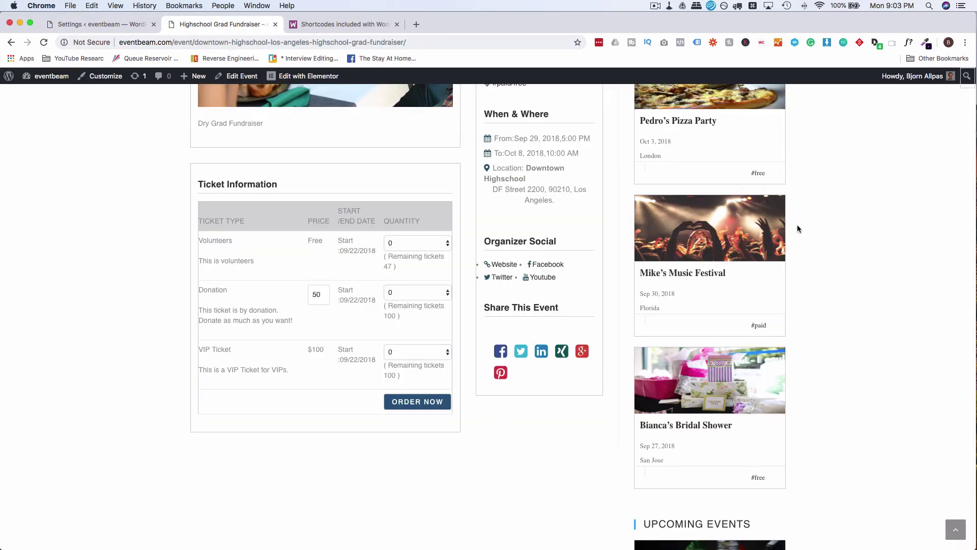
scroll(797, 229, up, 10)
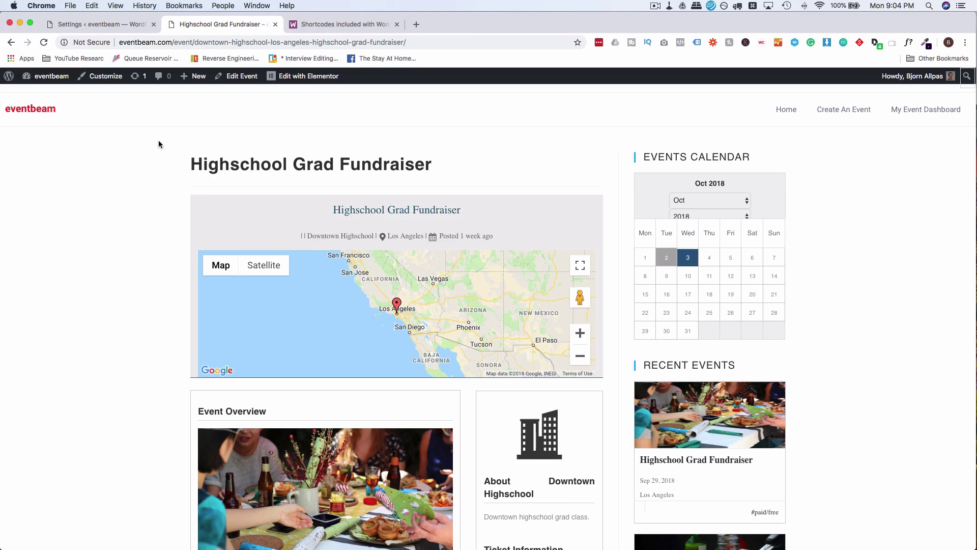
click(101, 31)
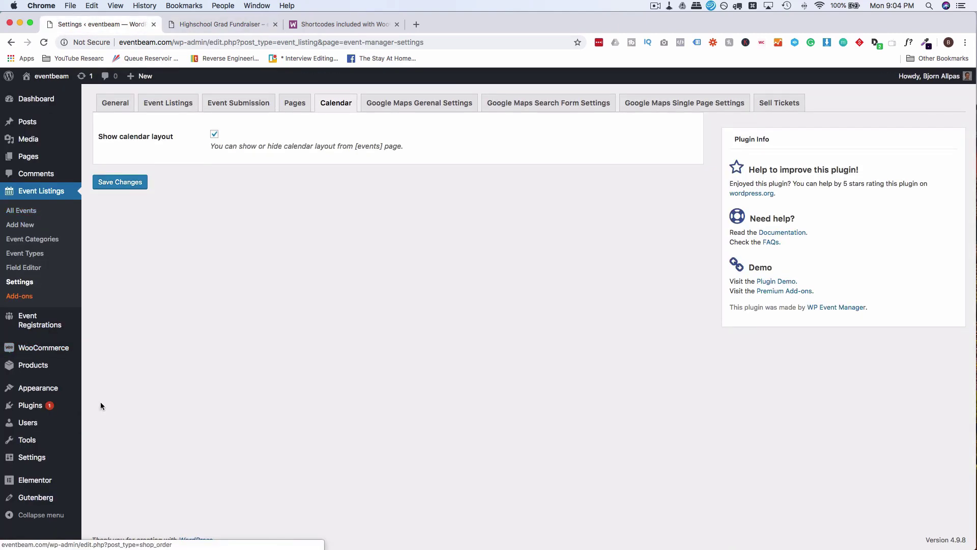
Add the Cart page to the Main Nav menu after the existing items and save the menu.
mouse_move(44, 390)
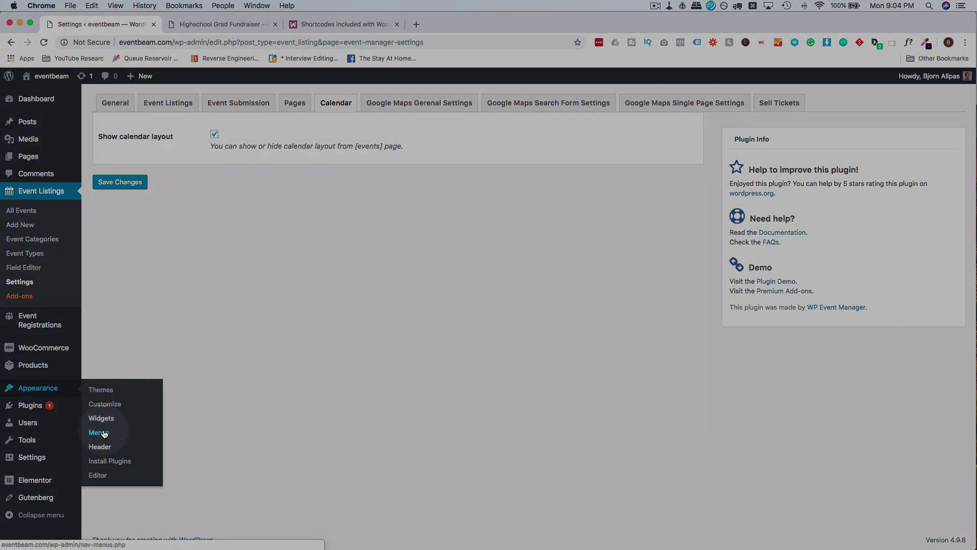
click(99, 433)
click(111, 256)
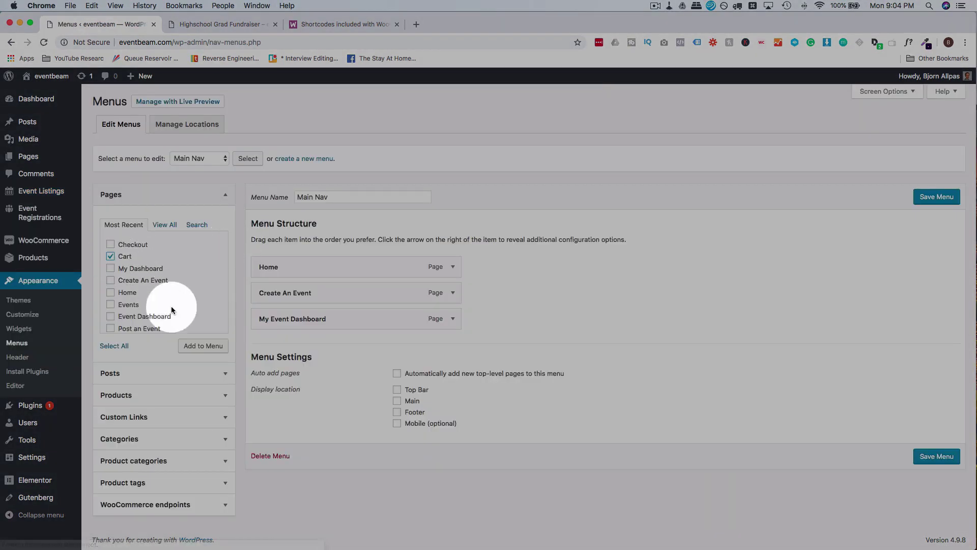
click(195, 348)
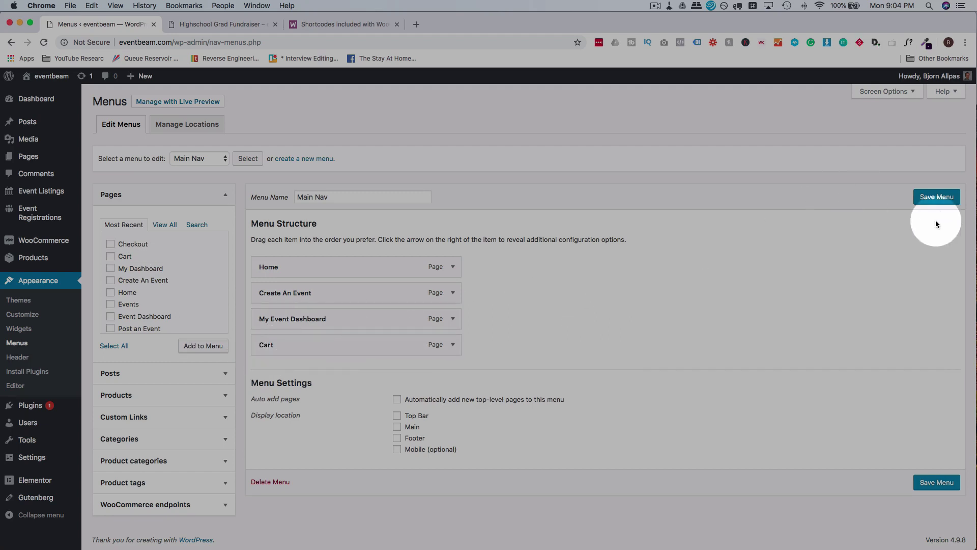
click(936, 196)
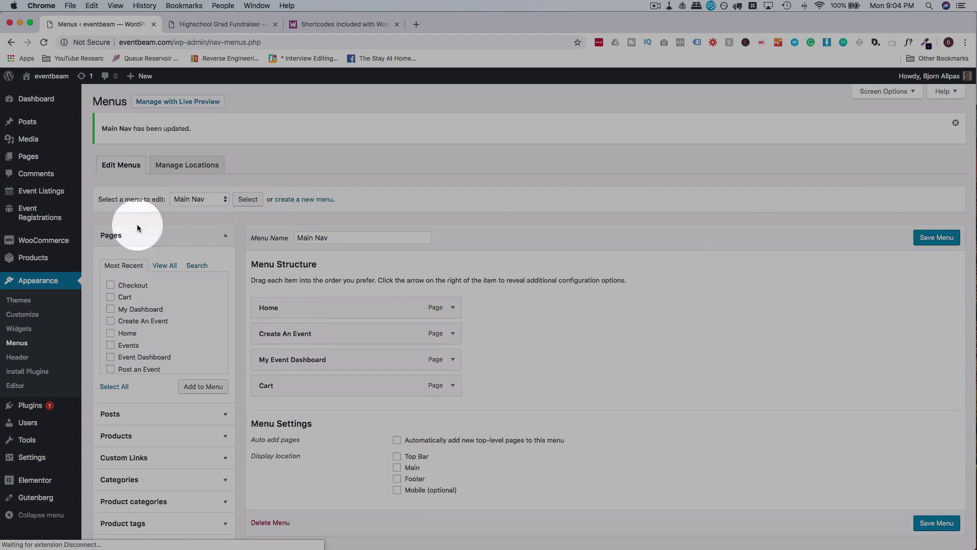
mouse_move(48, 246)
click(101, 285)
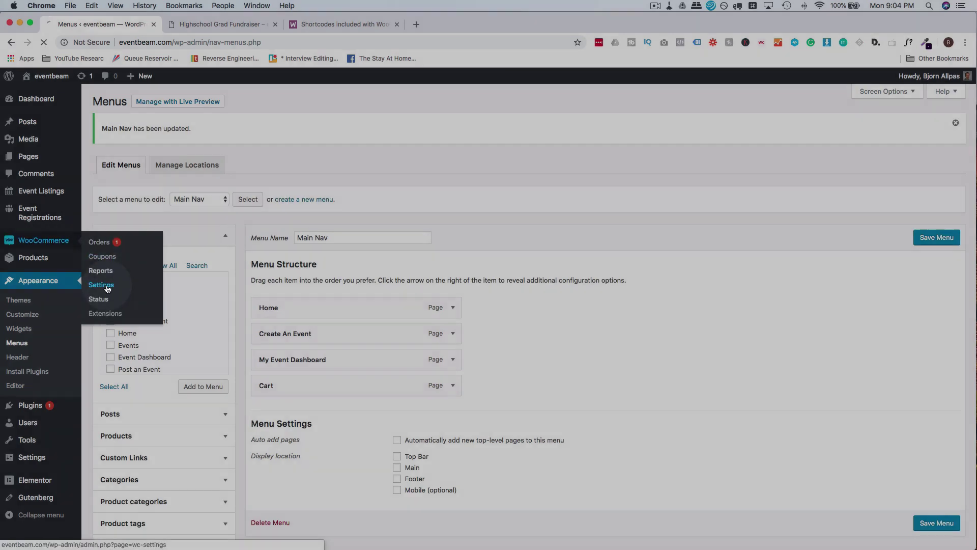
In WooCommerce Advanced page setup, assign Cart as the cart page and Checkout as the checkout page, then save.
click(425, 115)
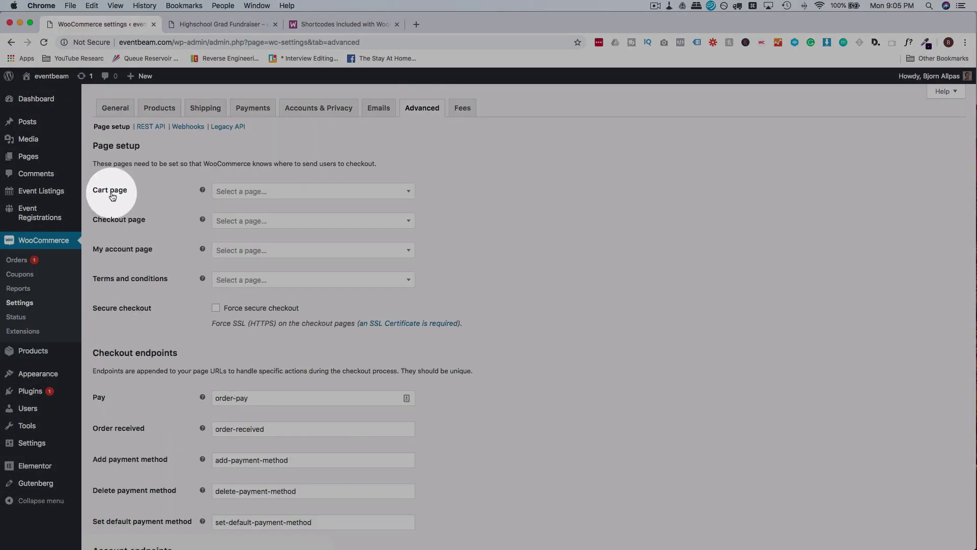
click(262, 198)
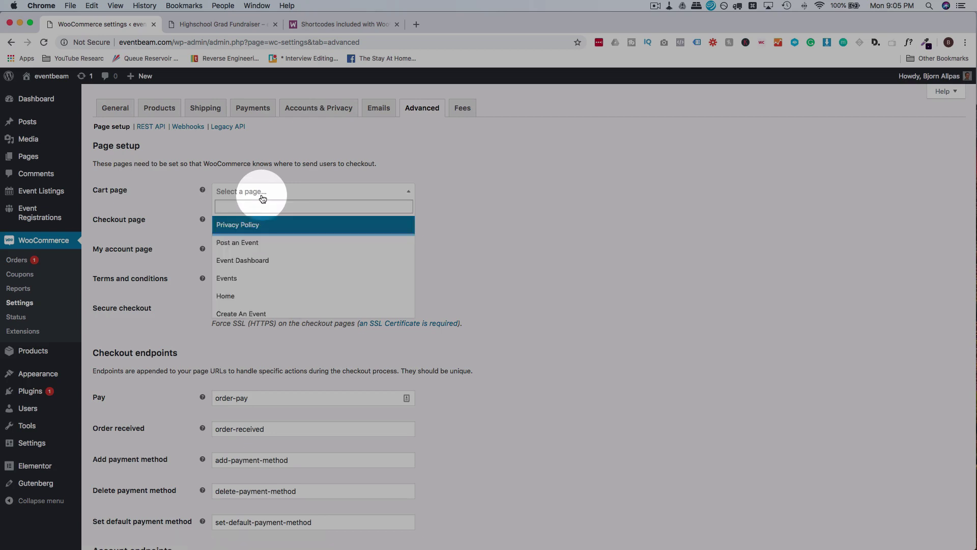
scroll(251, 280, down, 3)
click(251, 289)
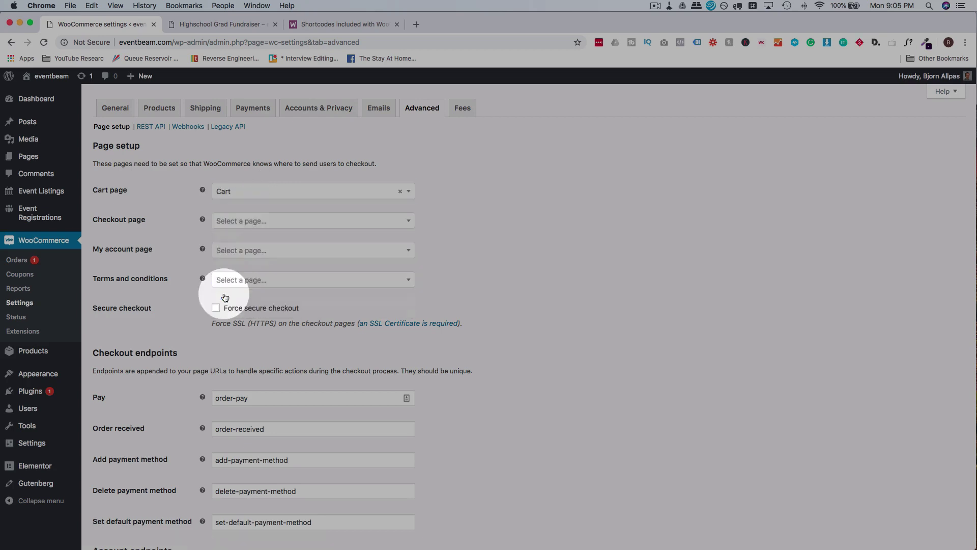
click(218, 220)
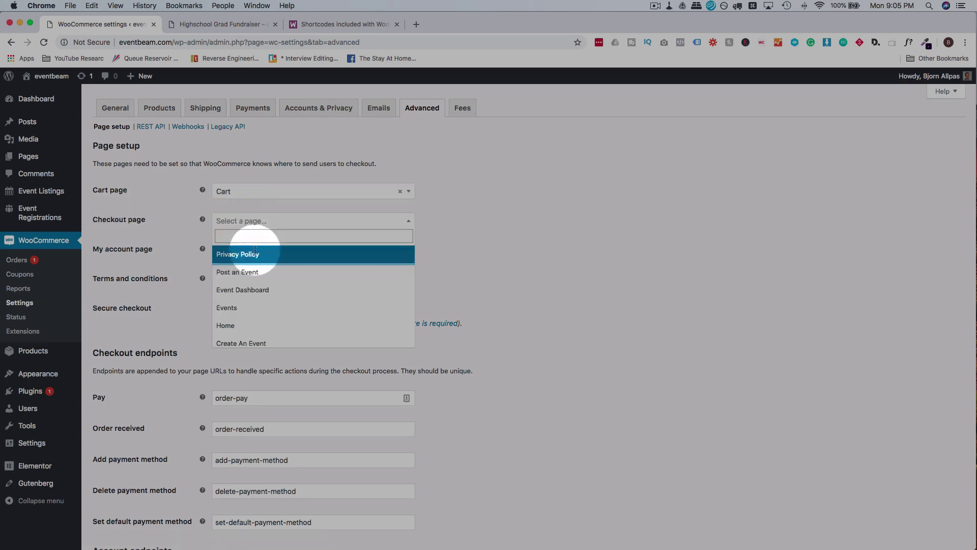
scroll(265, 285, down, 2)
scroll(257, 310, down, 2)
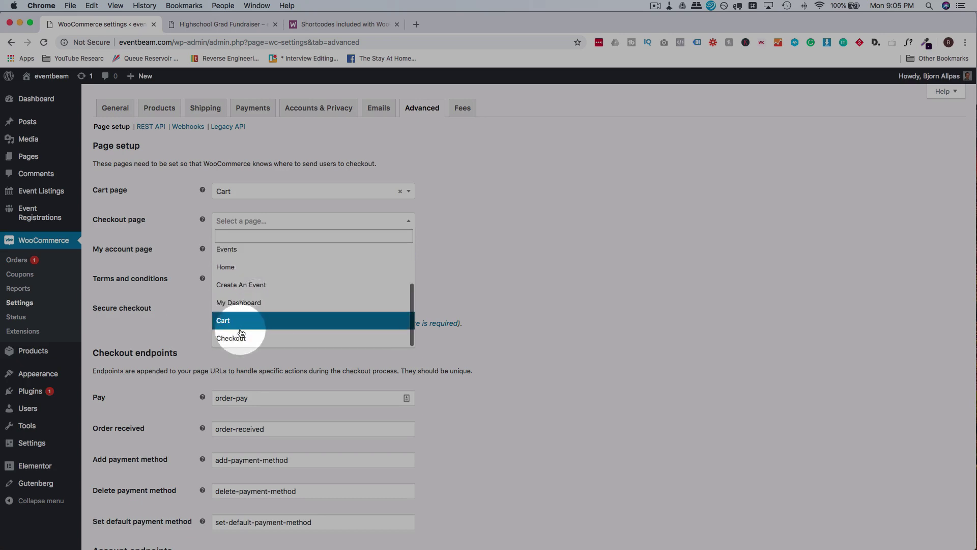
click(240, 337)
click(184, 235)
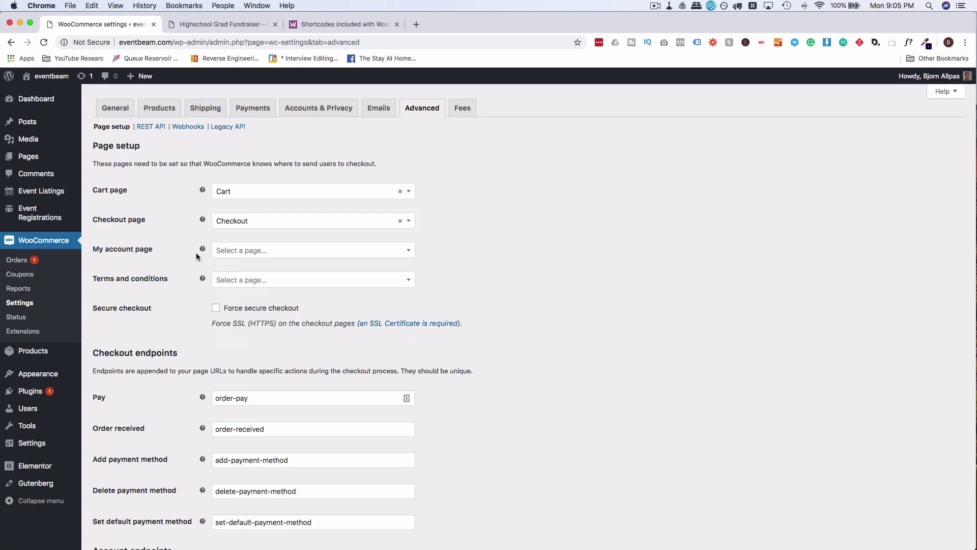
scroll(179, 289, down, 7)
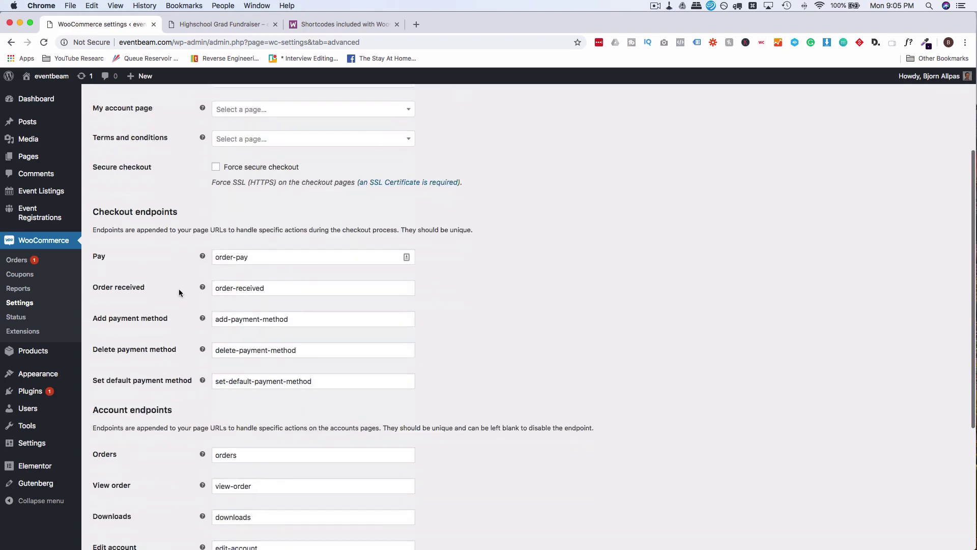
click(118, 496)
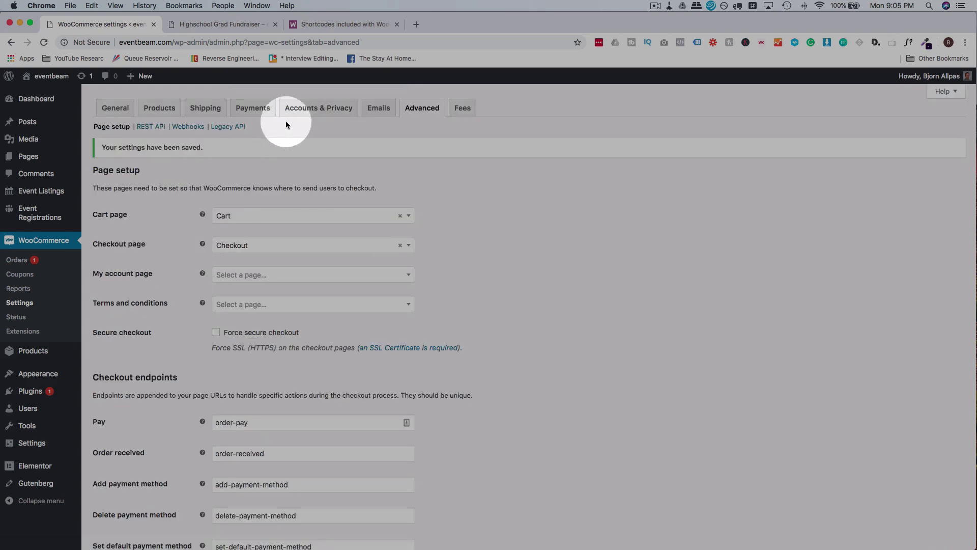
click(251, 106)
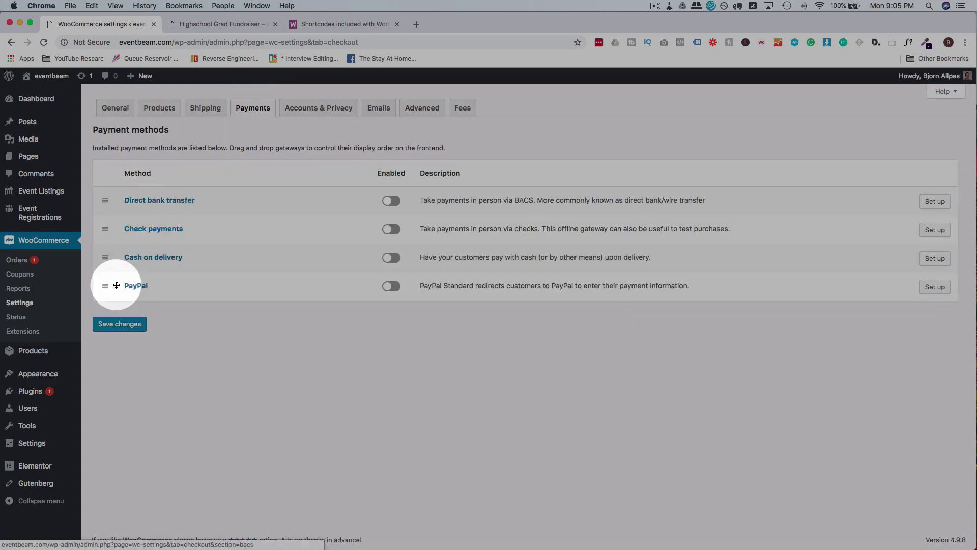
Enable PayPal as a WooCommerce payment method and review its settings, leaving the PayPal e-mail unchanged.
click(391, 287)
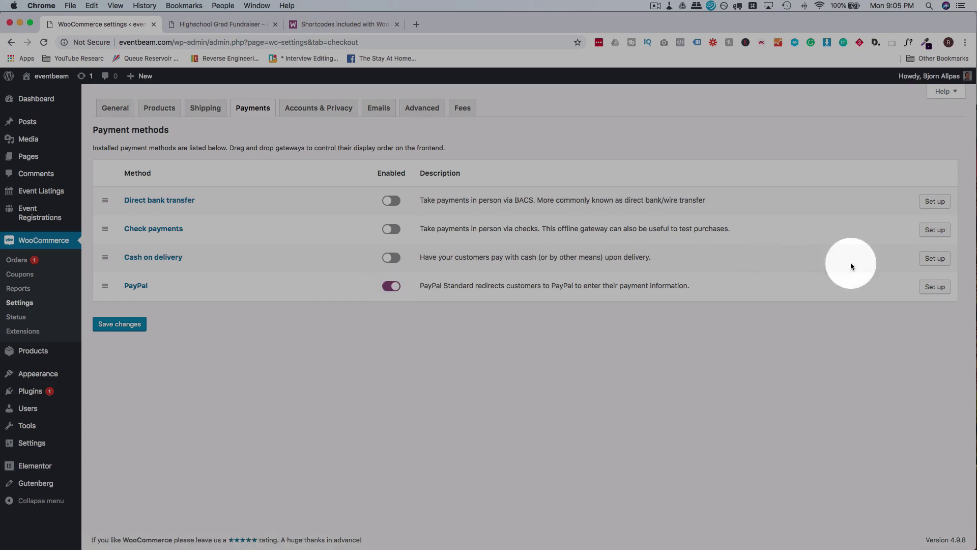
click(935, 287)
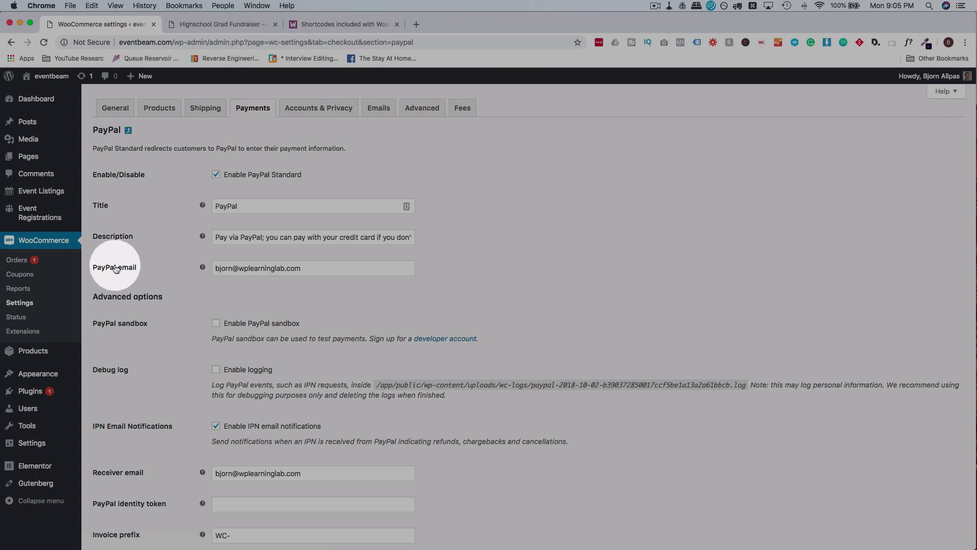
drag(217, 269, 312, 269)
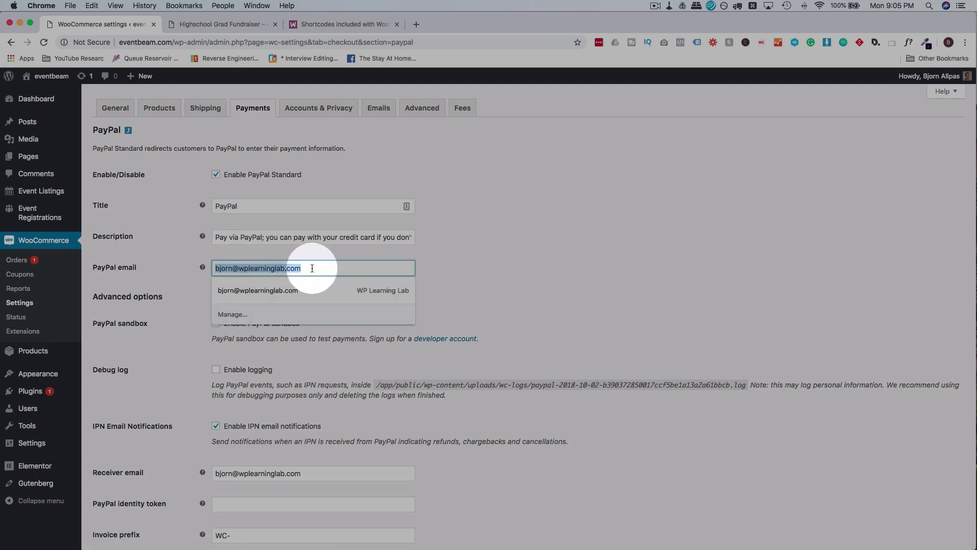
click(316, 240)
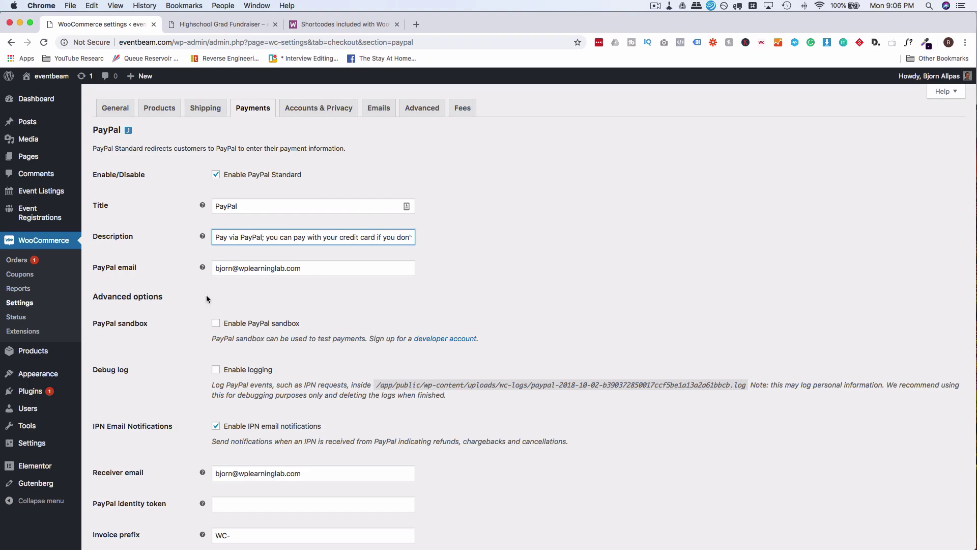
scroll(206, 298, down, 6)
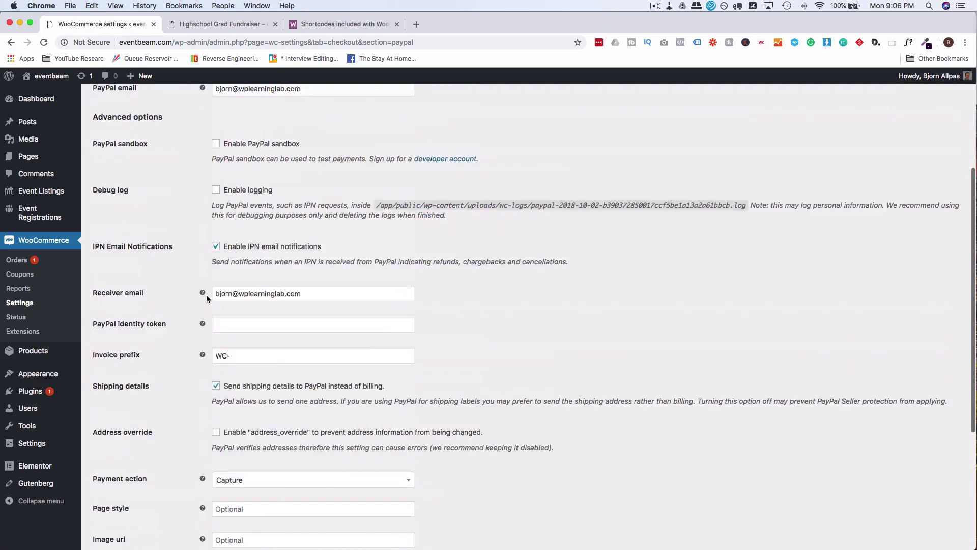
scroll(206, 295, up, 6)
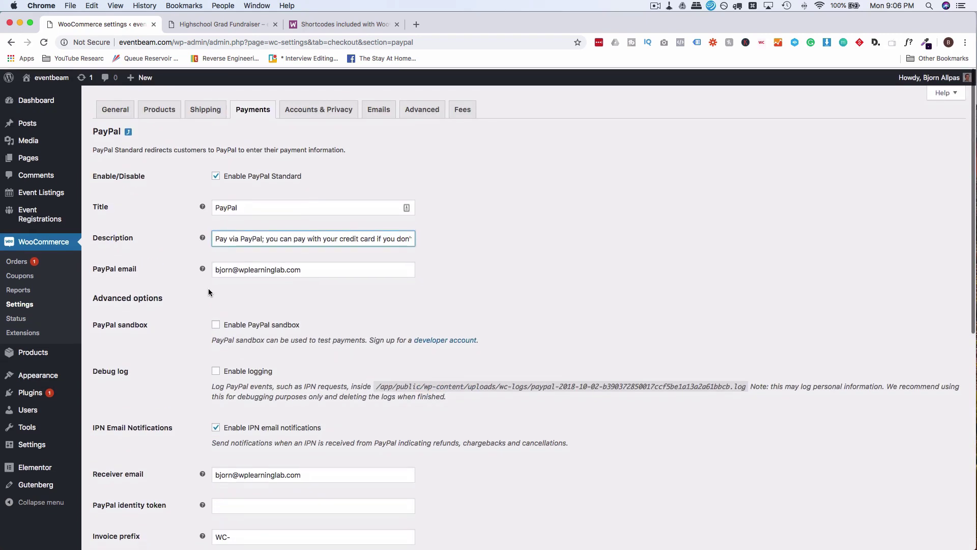
click(129, 132)
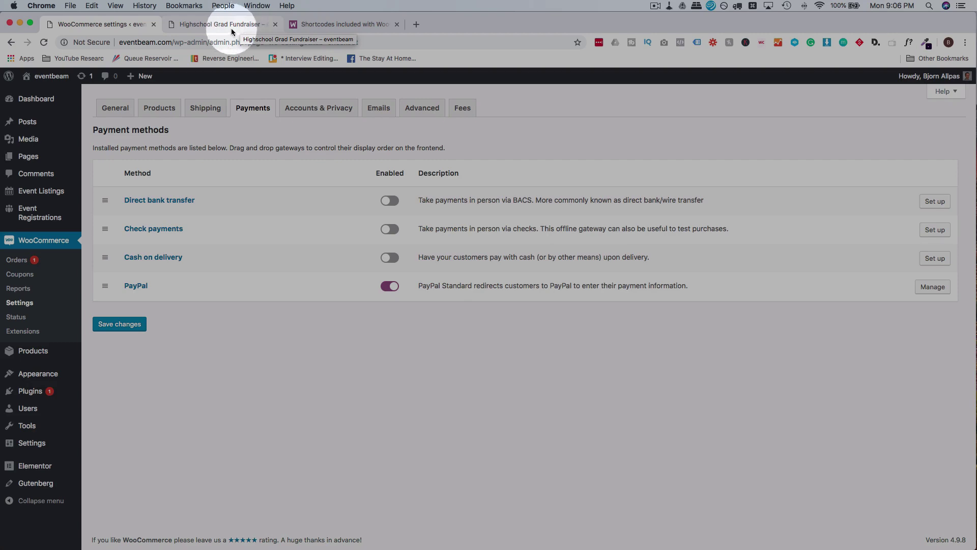
click(202, 28)
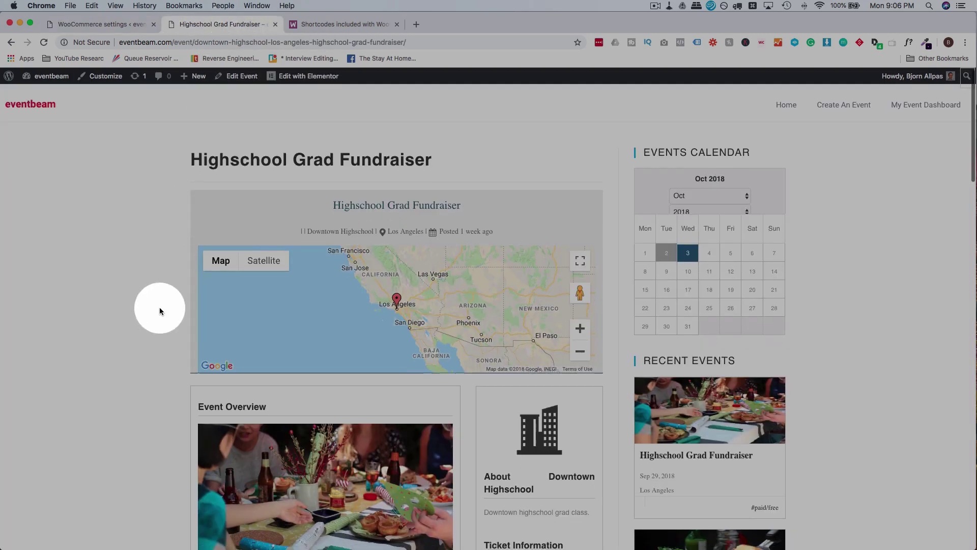
Order 1 VIP Ticket for the Highschool Grad Fundraiser and proceed from the cart to checkout.
scroll(160, 306, down, 5)
scroll(160, 307, down, 8)
click(412, 278)
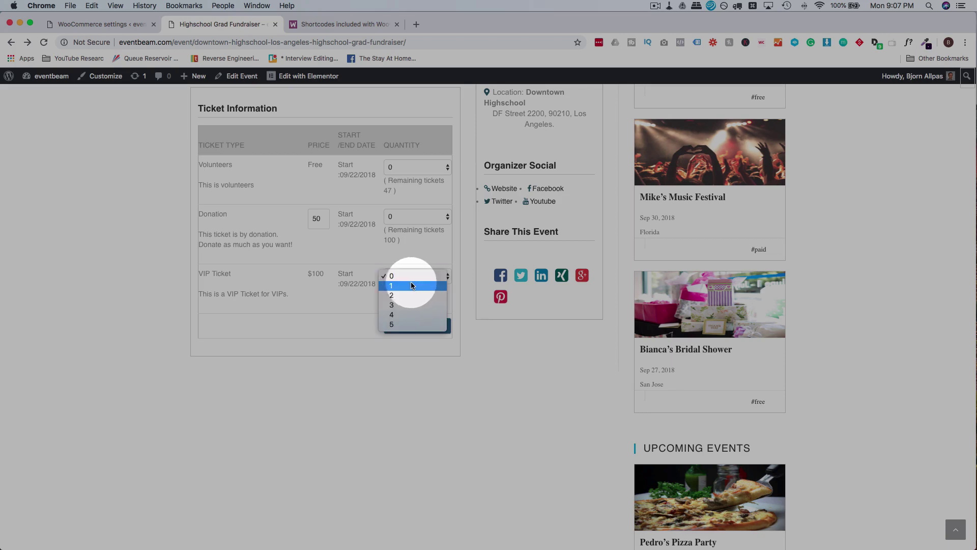
click(408, 286)
click(422, 326)
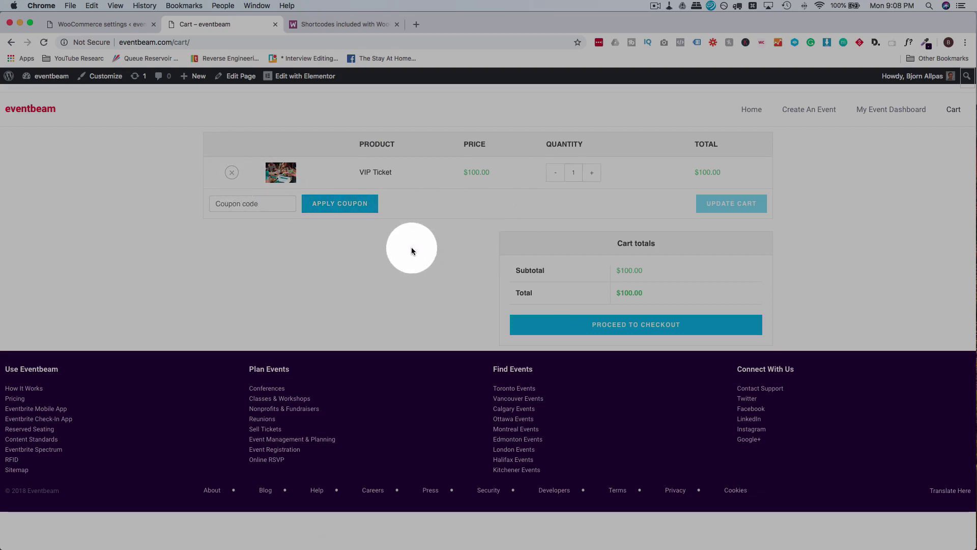
click(581, 331)
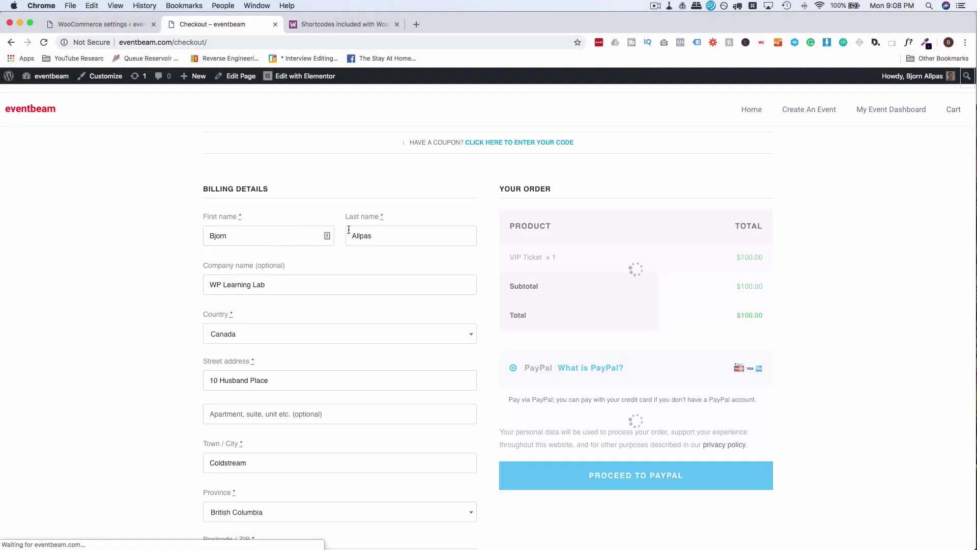
Fill in the registration full name and e-mail at checkout, proceed to PayPal, then go back.
scroll(117, 235, down, 5)
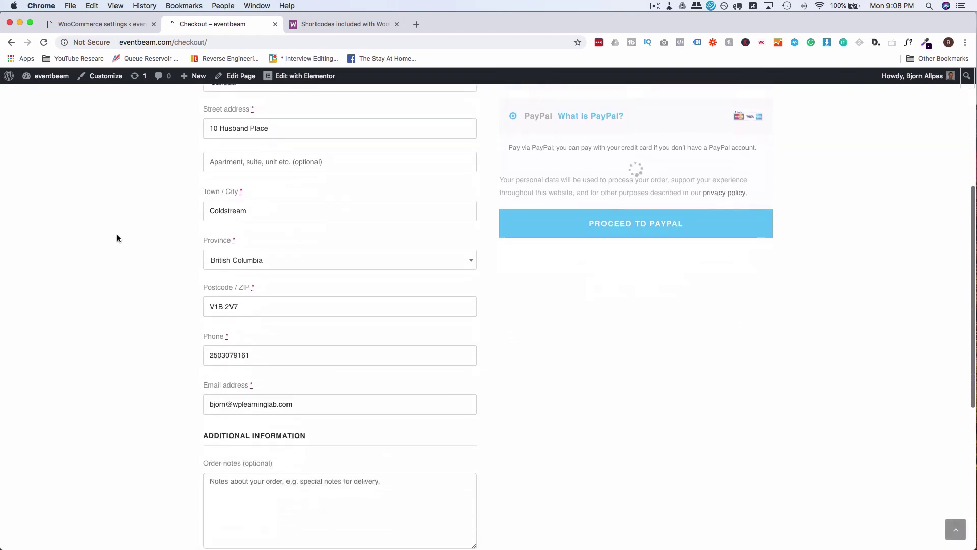
scroll(117, 237, down, 4)
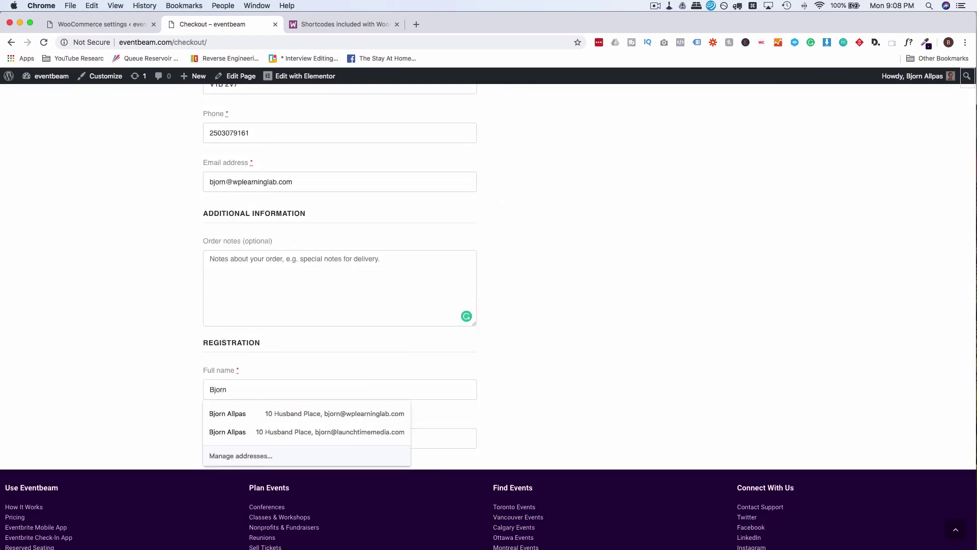
key(Tab)
key(shift+Tab)
key(Right)
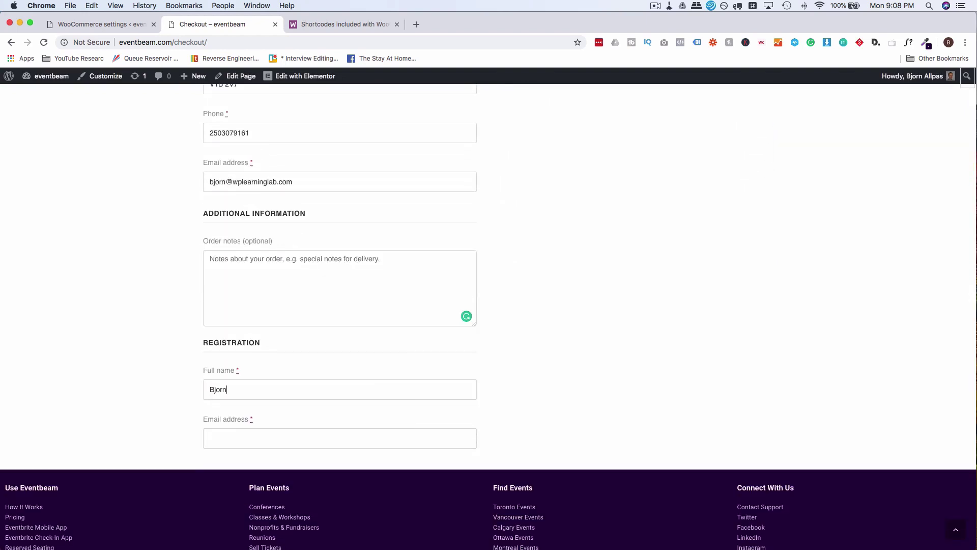
key(Tab)
scroll(608, 301, up, 8)
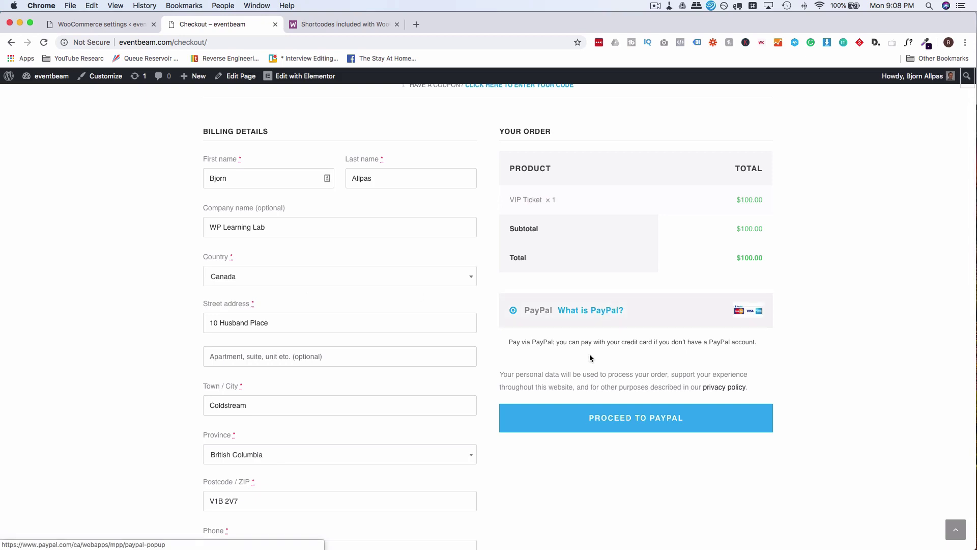
scroll(515, 288, down, 2)
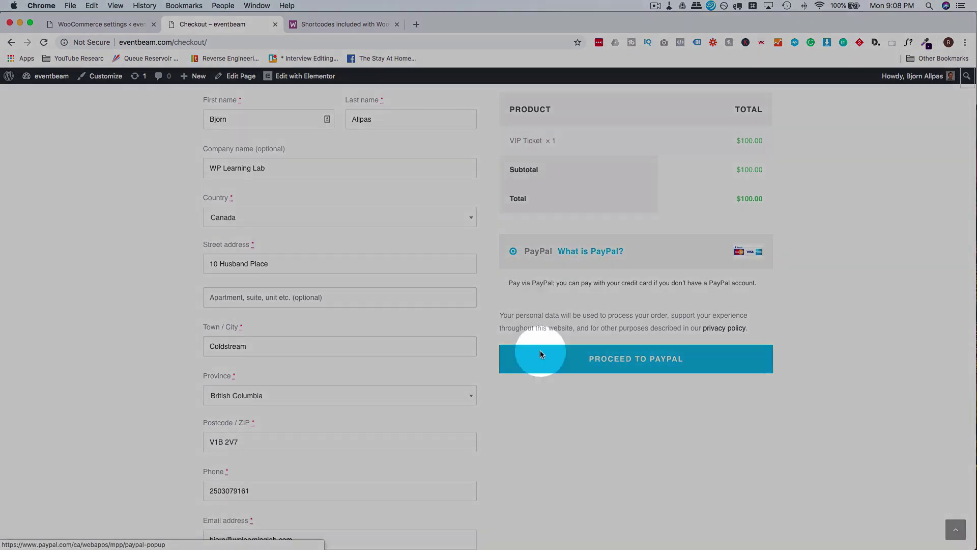
click(536, 350)
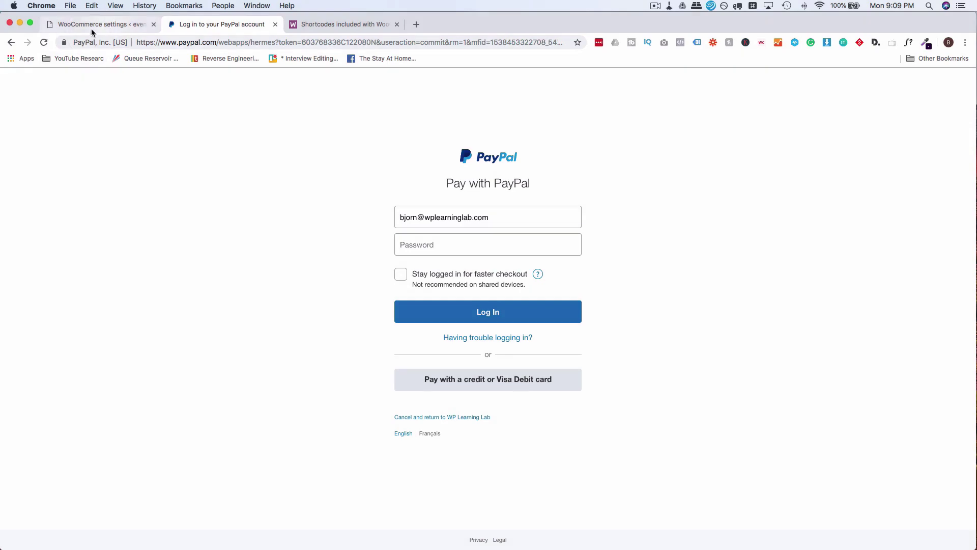
click(9, 43)
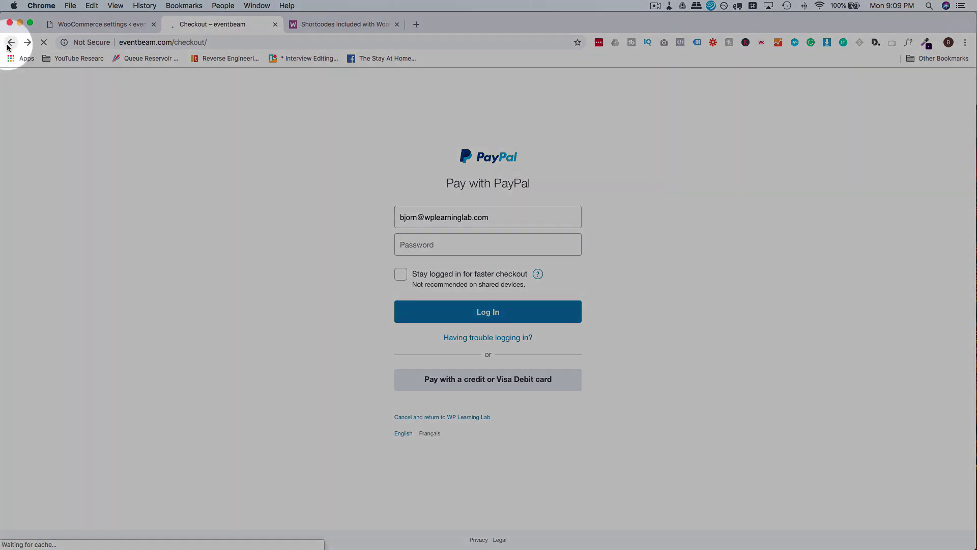
Order 5 Volunteers tickets, remove the VIP Ticket from the cart, and proceed to checkout.
click(7, 45)
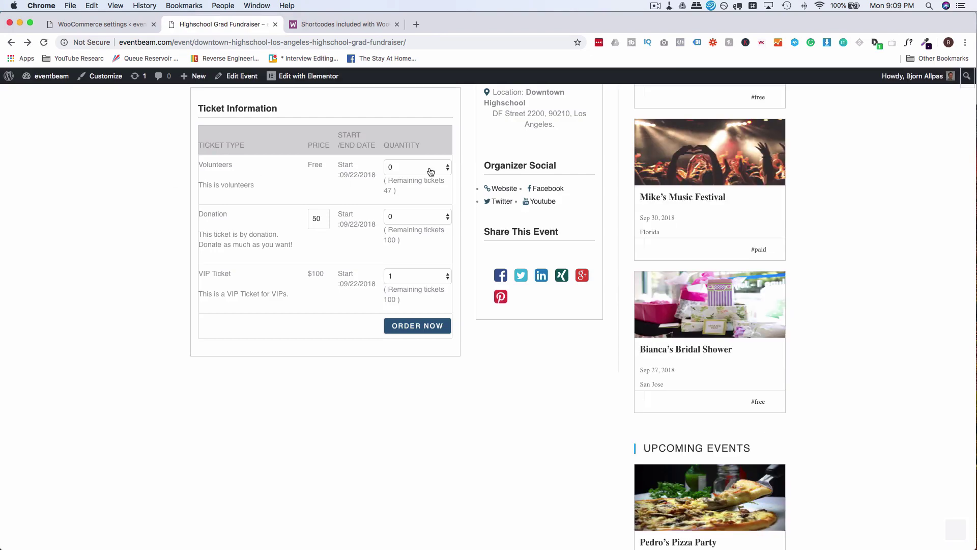
click(429, 168)
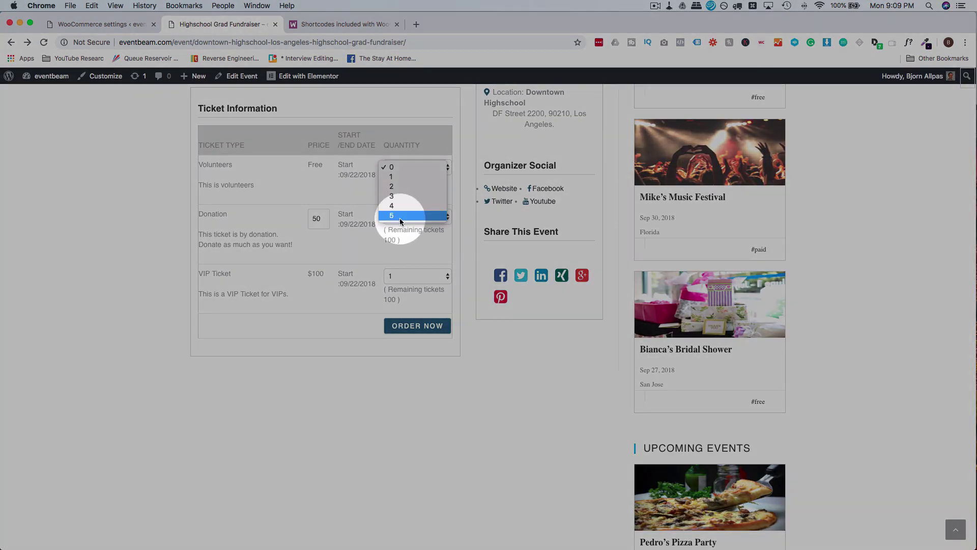
click(400, 217)
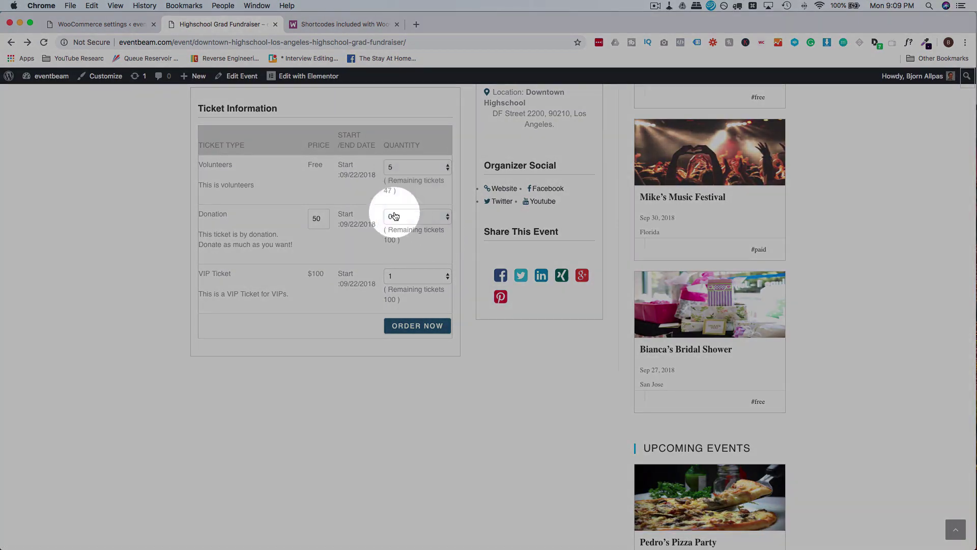
click(425, 328)
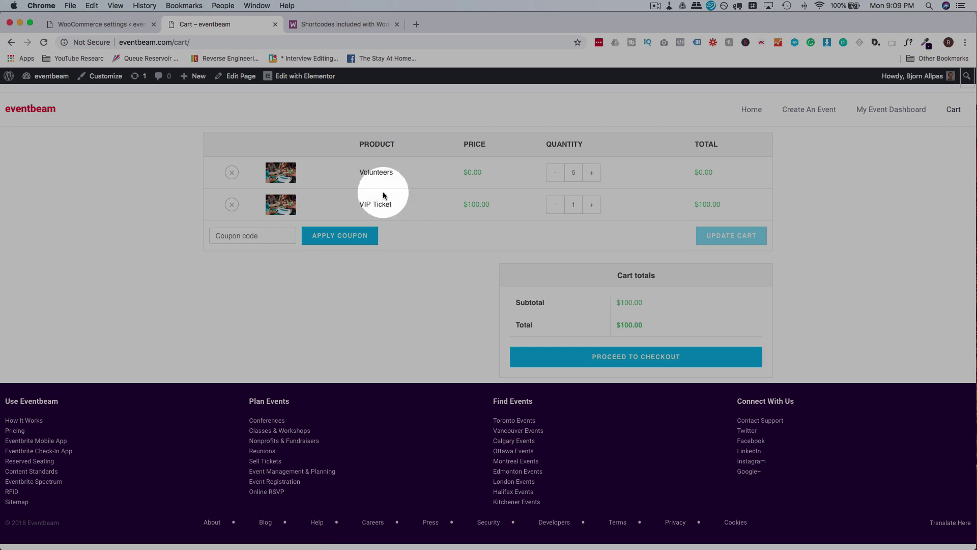
click(231, 205)
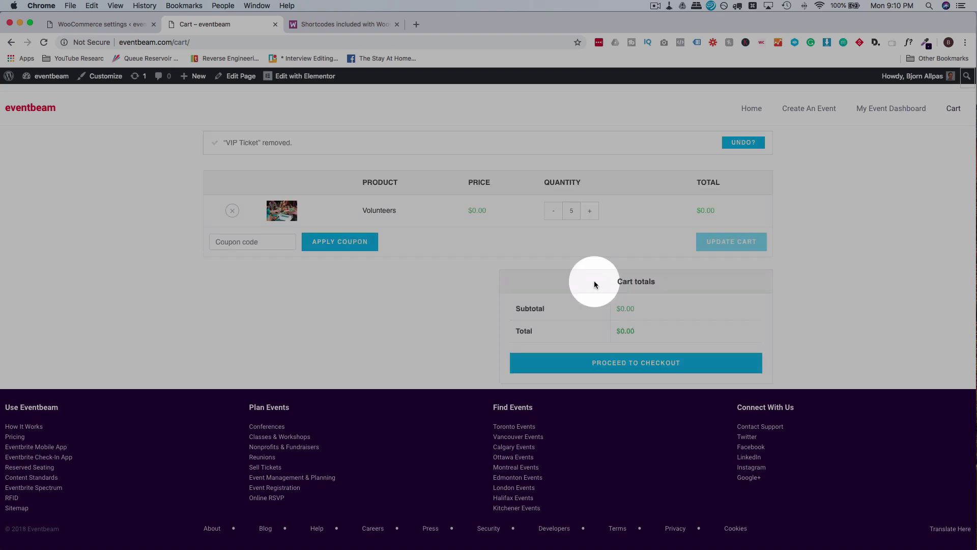
click(622, 362)
Place the free $0.00 Volunteers order and review the order details and billing address on the confirmation.
scroll(405, 341, down, 10)
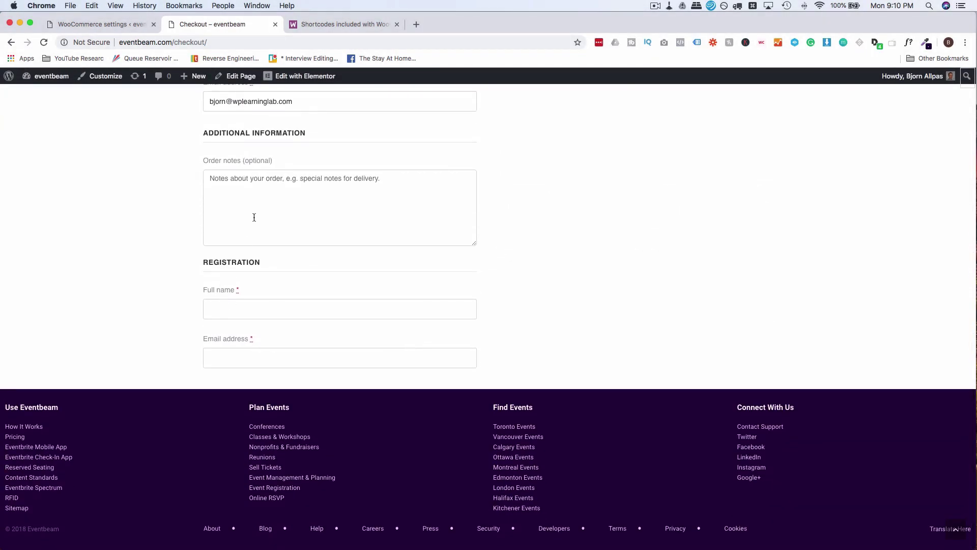
click(253, 216)
text(`)
scroll(488, 305, up, 10)
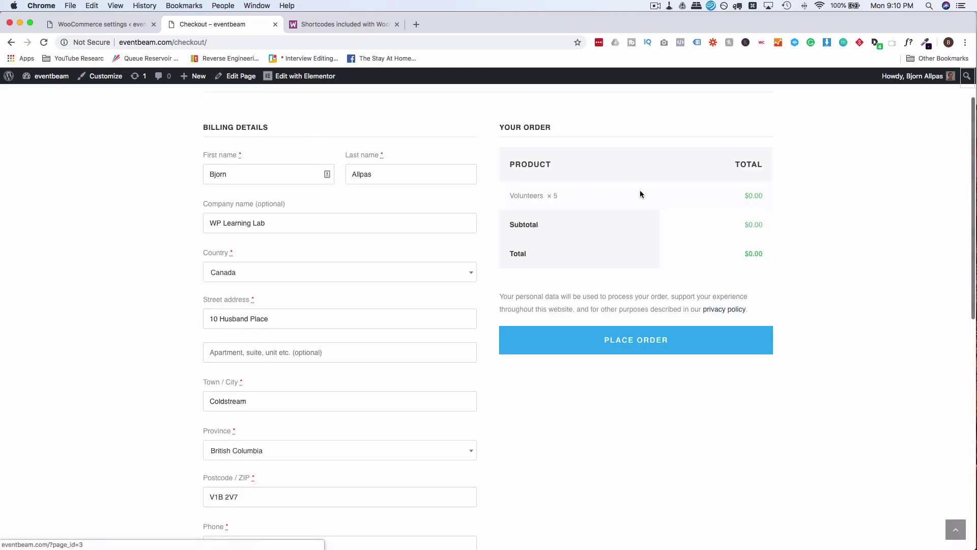
click(614, 353)
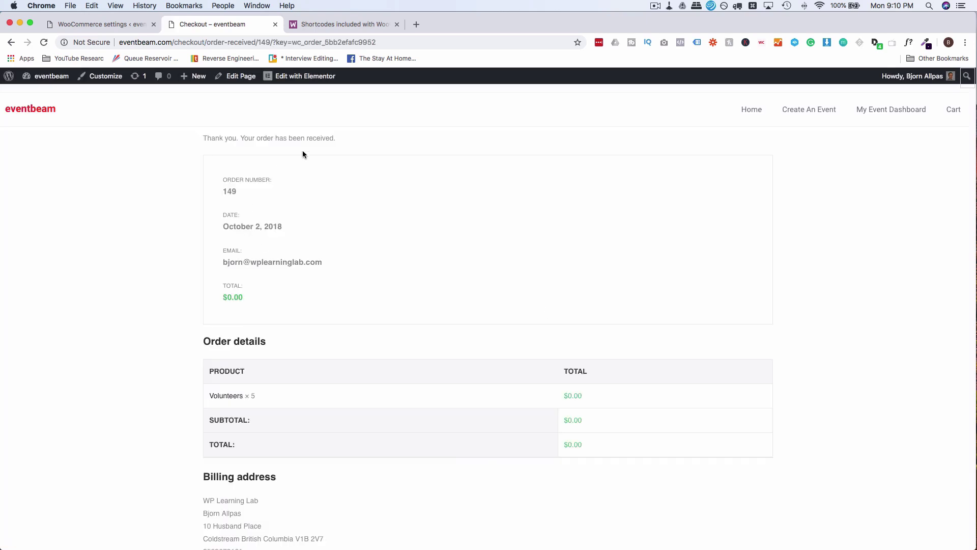
scroll(128, 298, down, 5)
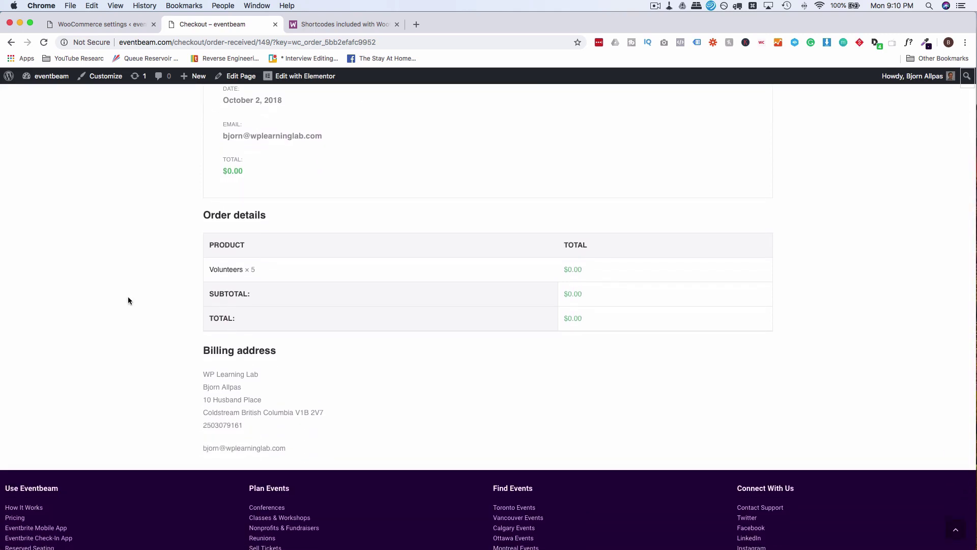
scroll(128, 297, up, 5)
click(116, 29)
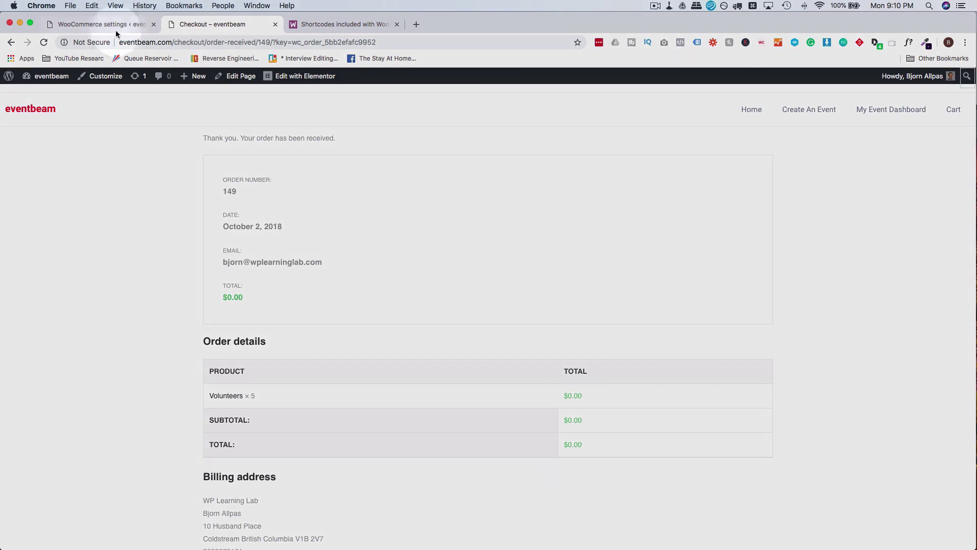
Check the new fundraiser registration in the admin registrations list, then return to the order confirmation.
click(114, 29)
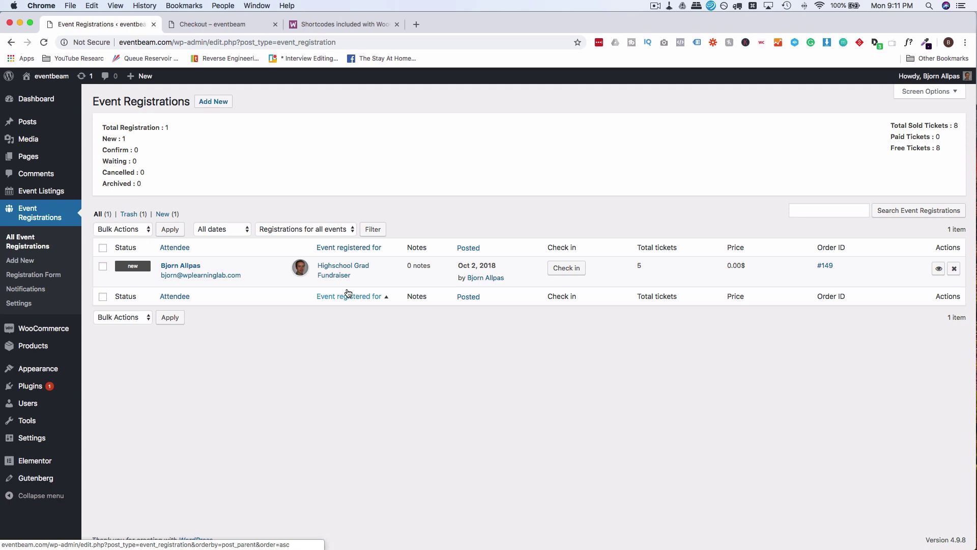
click(208, 25)
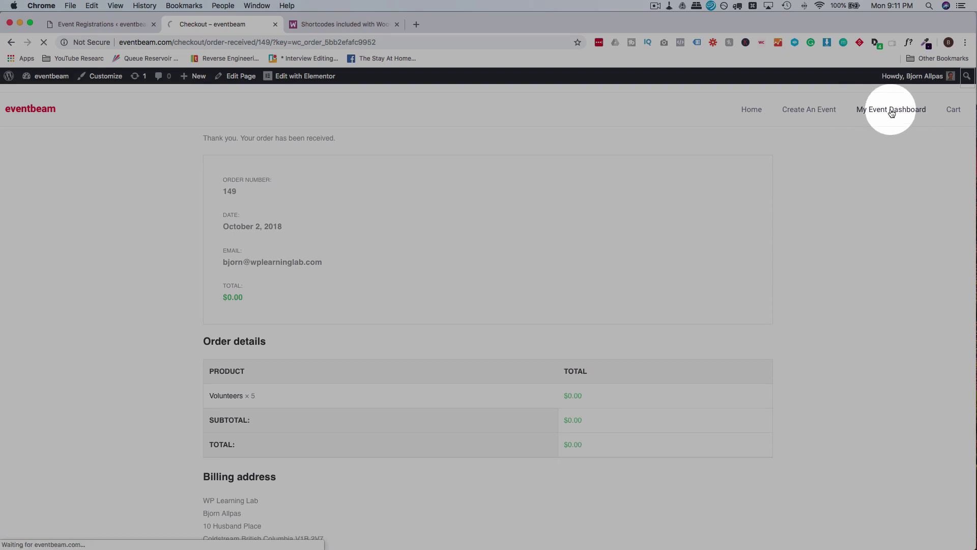
Check the fundraiser's registration status filter and sort order options without changing them.
scroll(170, 213, down, 3)
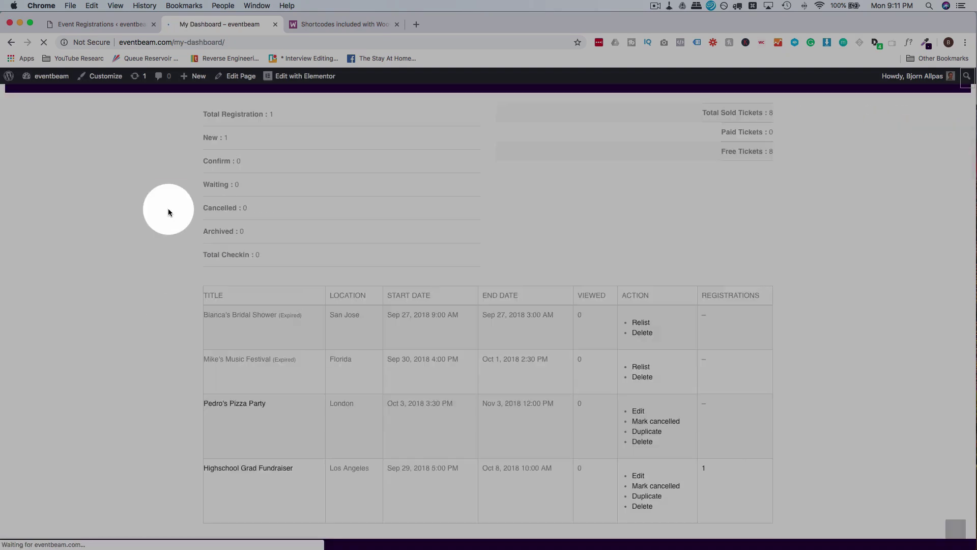
scroll(170, 212, down, 3)
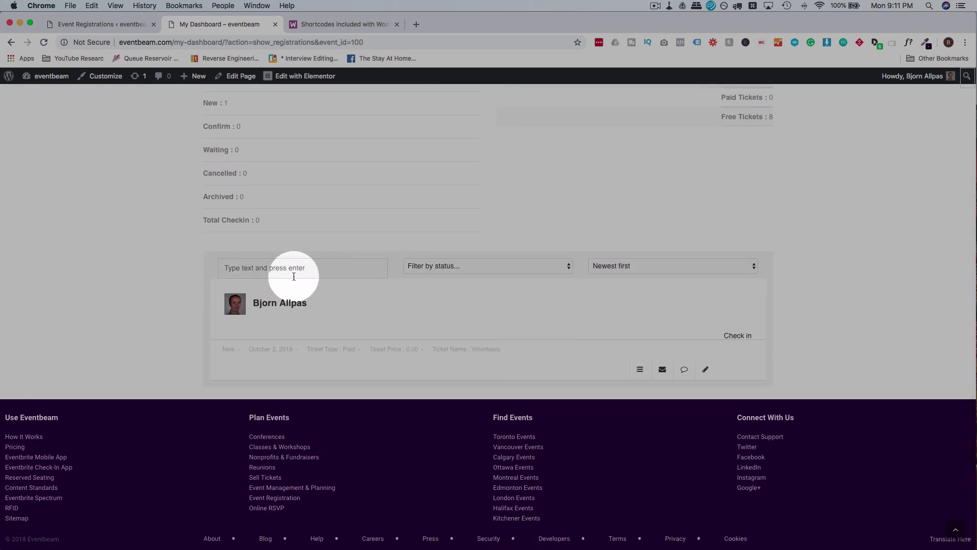
click(449, 267)
click(615, 265)
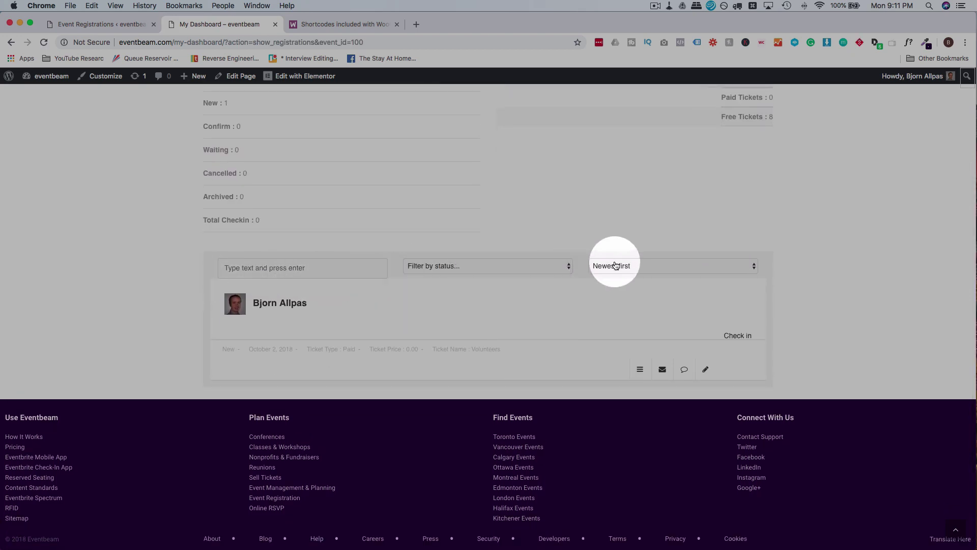
click(615, 265)
click(443, 213)
Review the events table showing the fundraiser with 1 registration and 8 tickets sold.
scroll(432, 212, up, 3)
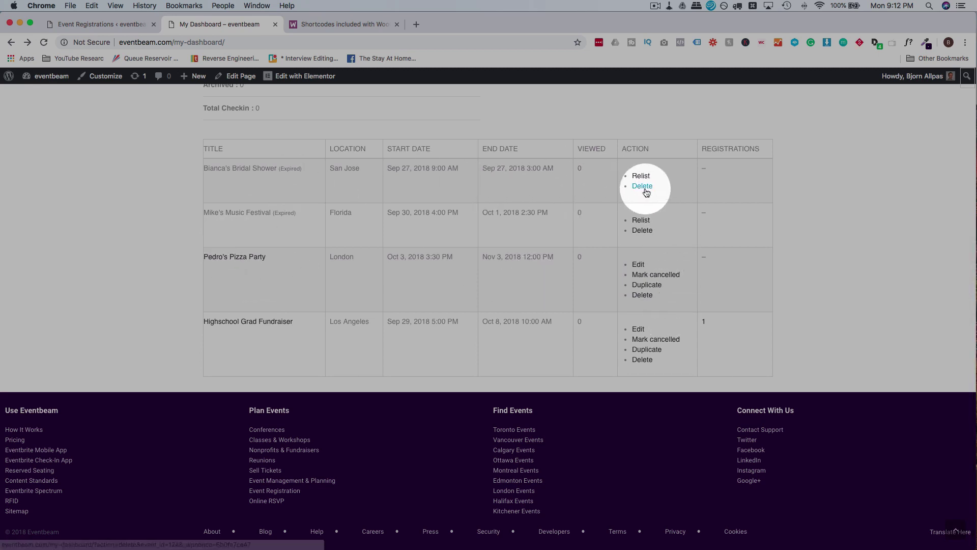
scroll(661, 270, down, 1)
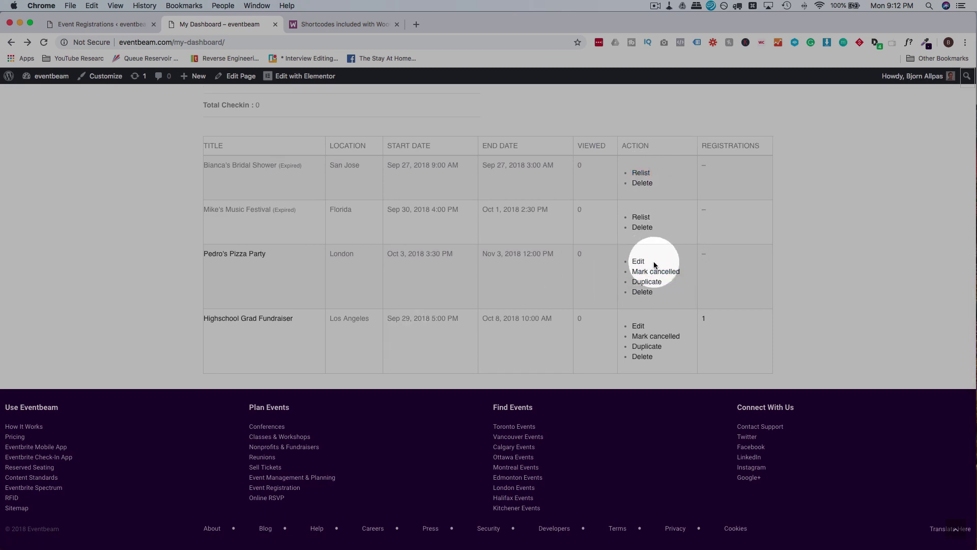
scroll(696, 331, up, 2)
scroll(697, 332, up, 3)
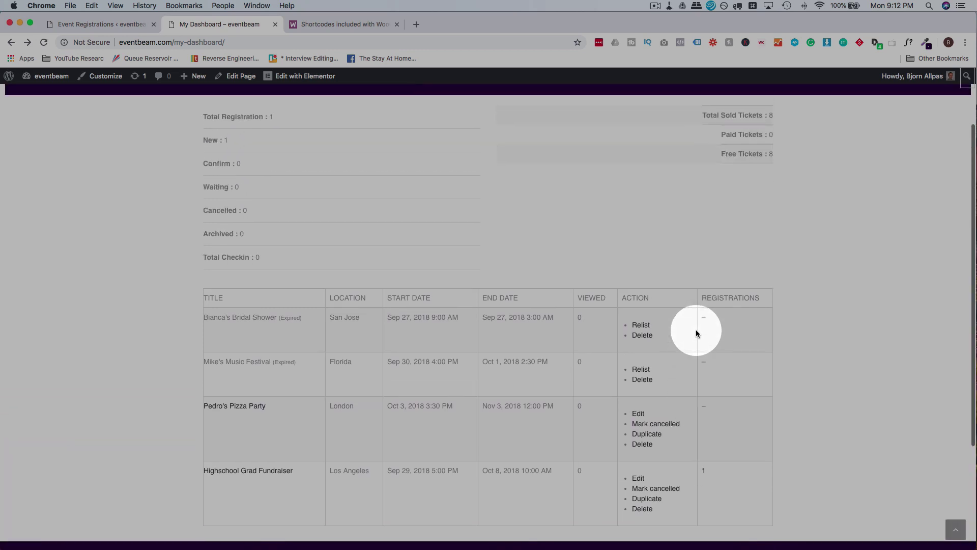
scroll(697, 332, down, 2)
scroll(697, 334, down, 1)
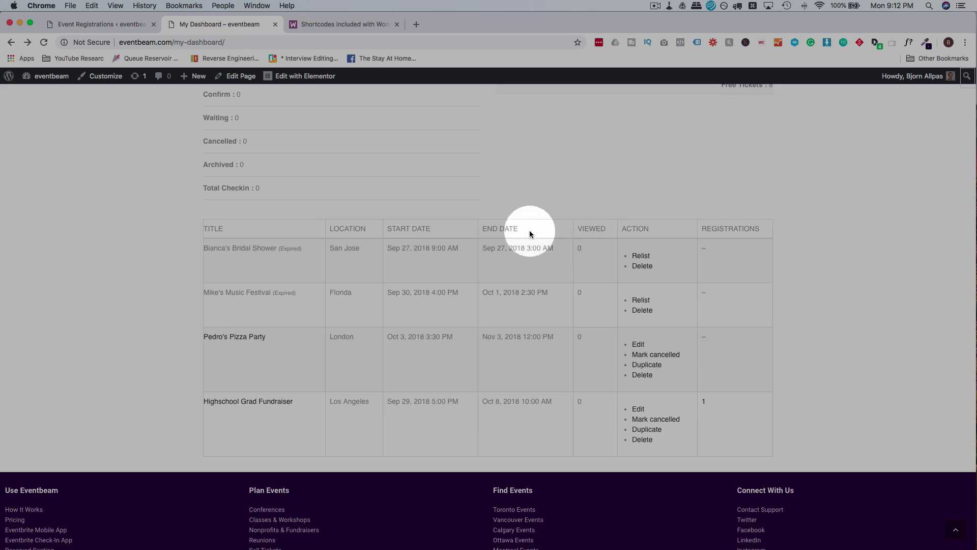
scroll(591, 210, up, 1)
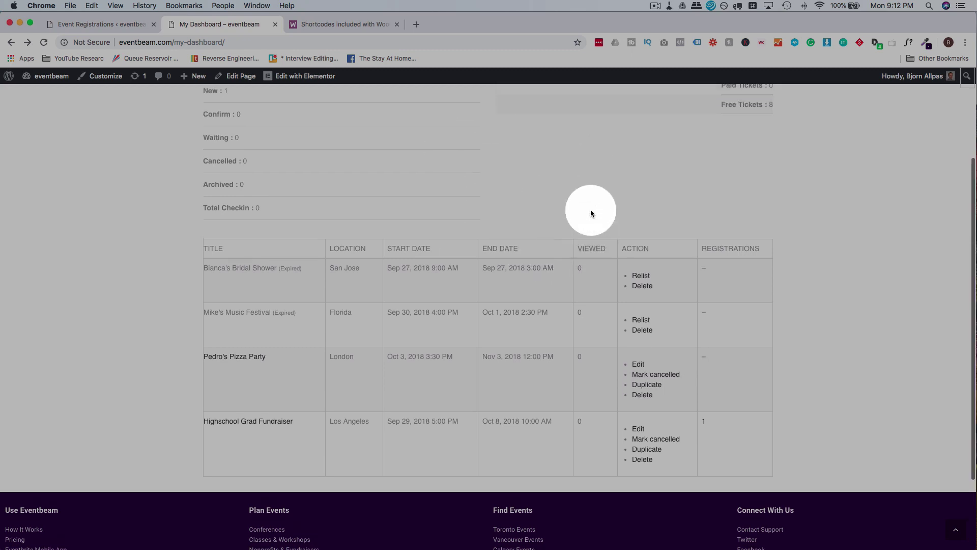
scroll(591, 213, up, 3)
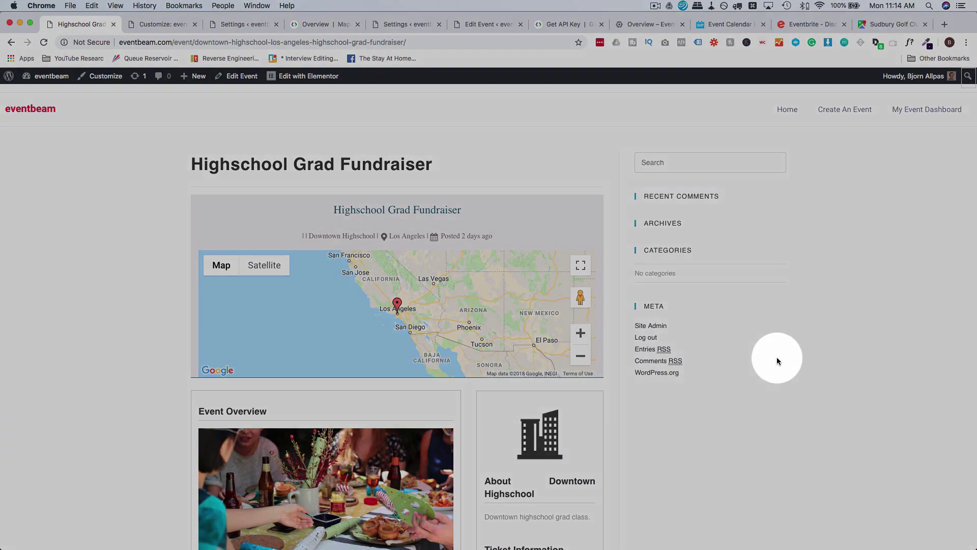
Switch back to the admin settings and go to Appearance > Widgets.
scroll(800, 341, down, 2)
scroll(669, 344, up, 1)
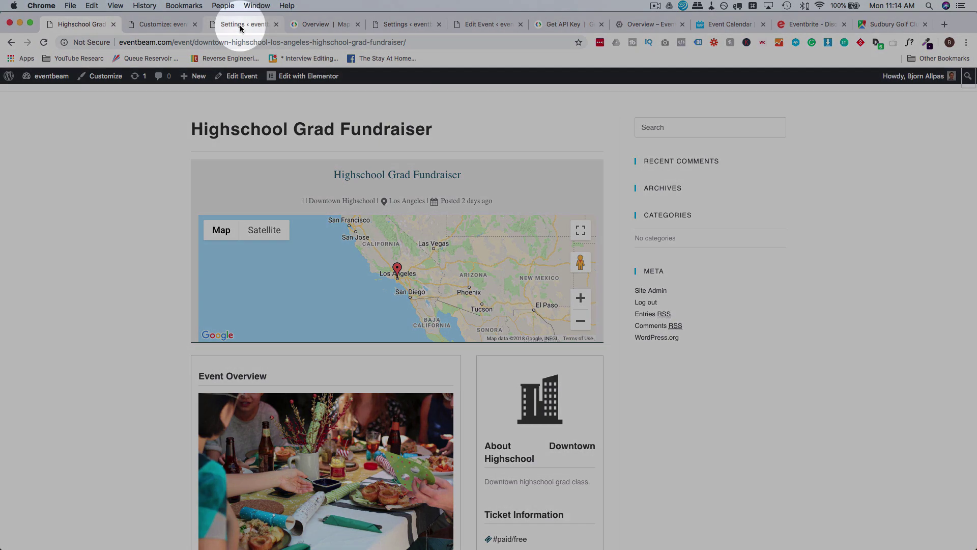
click(240, 26)
mouse_move(65, 316)
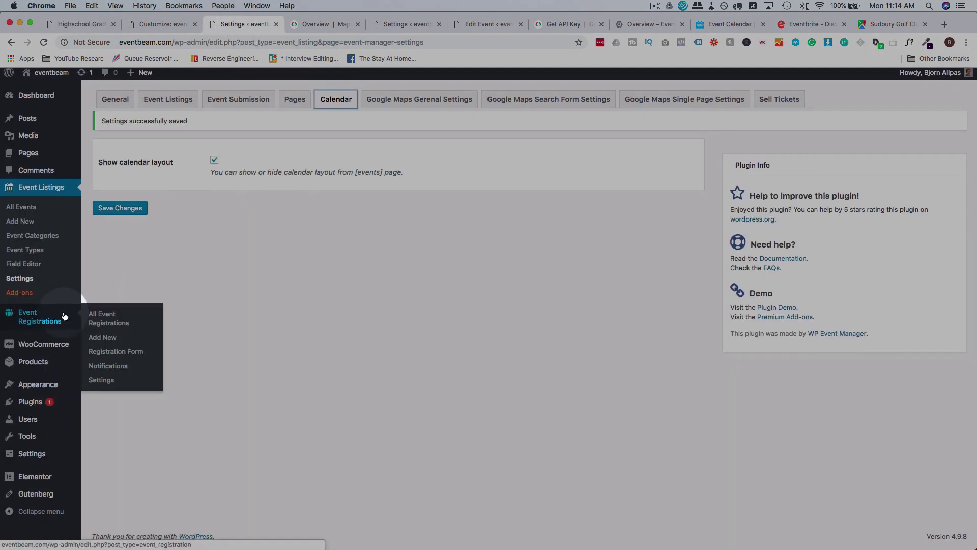
mouse_move(31, 384)
click(112, 419)
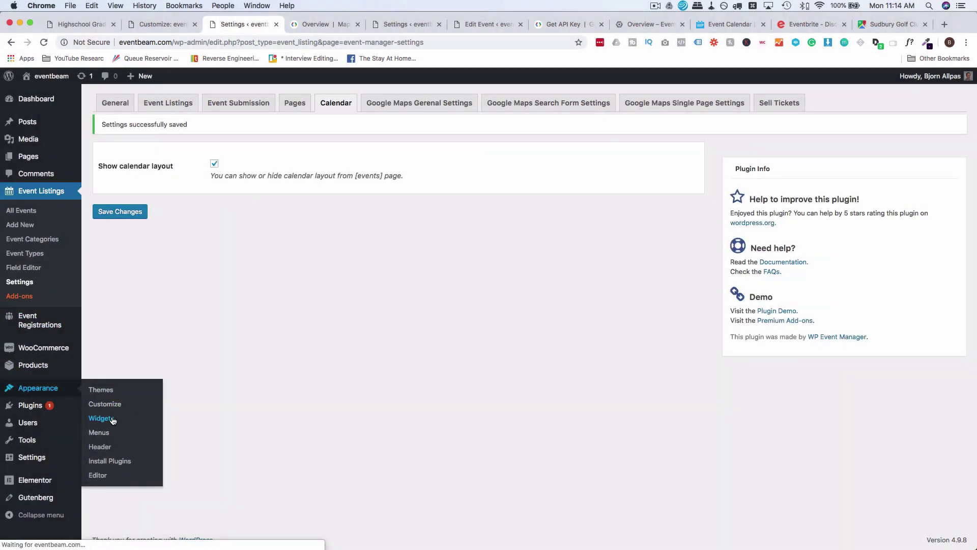
Drag Events Calendar and Featured Events into the Default Sidebar, Featured Events on top.
scroll(244, 270, down, 2)
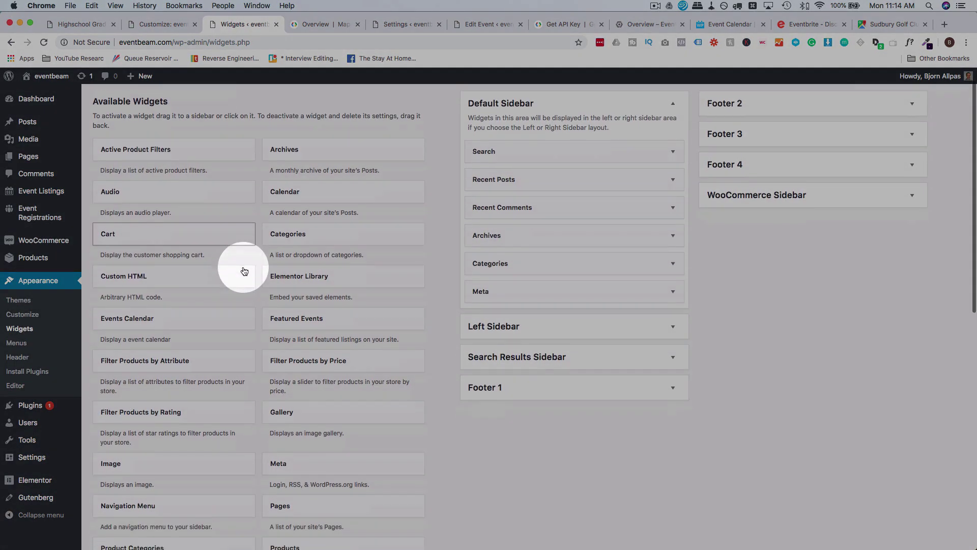
scroll(244, 269, down, 2)
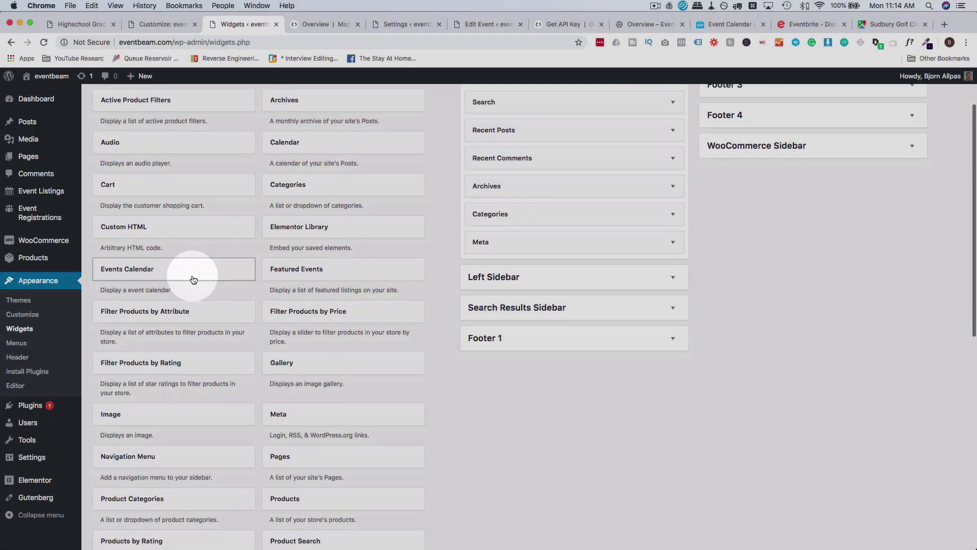
scroll(152, 279, up, 1)
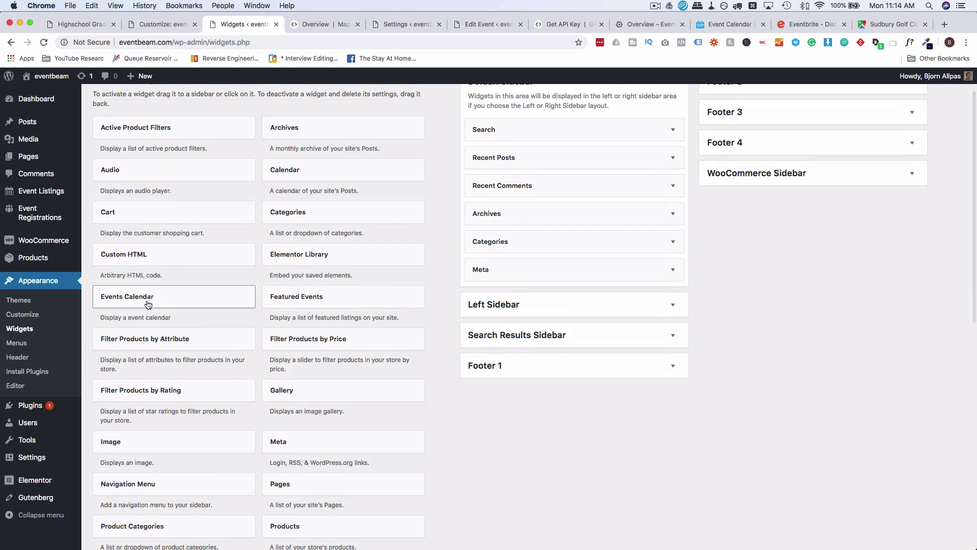
drag(147, 301, 568, 125)
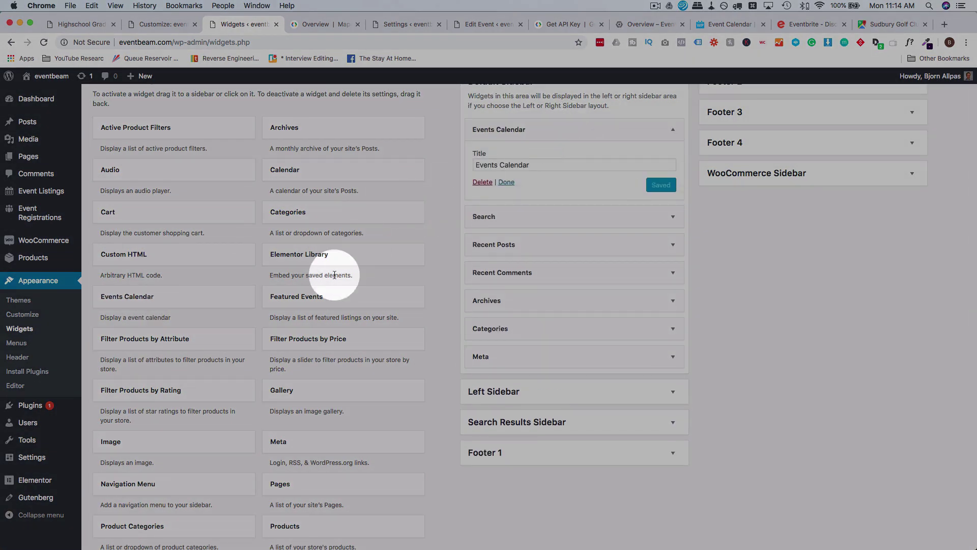
drag(312, 294, 515, 116)
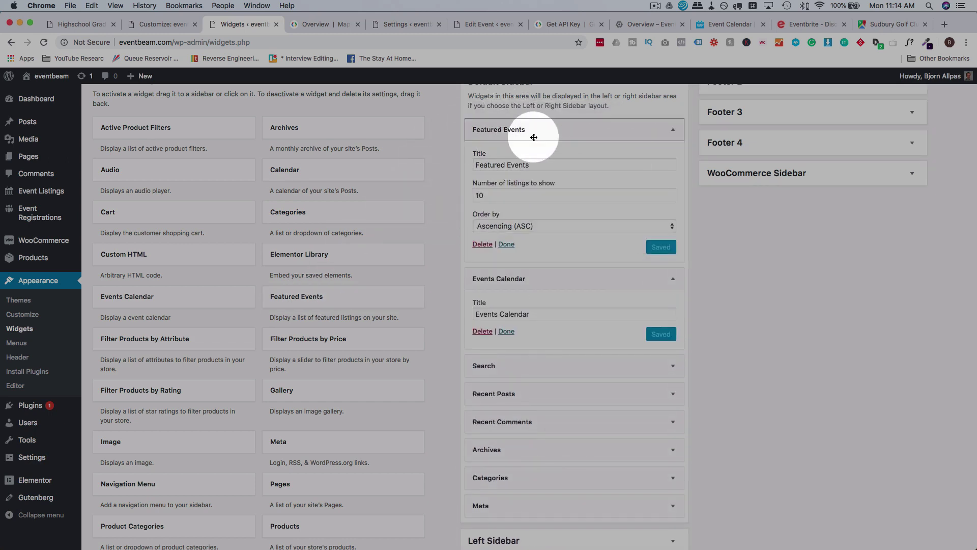
Add the Recent Events and Upcoming Events widgets to the Default Sidebar.
scroll(351, 274, down, 3)
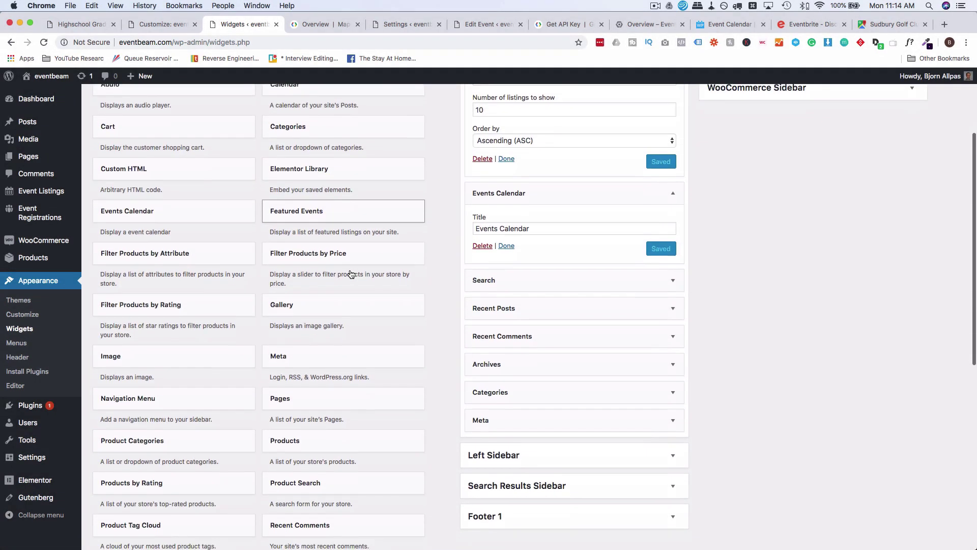
scroll(351, 274, down, 8)
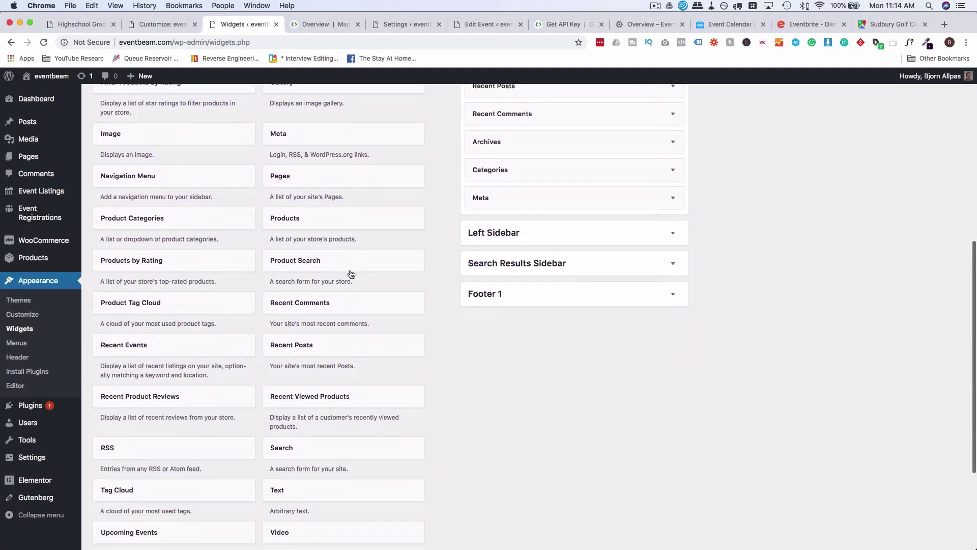
drag(188, 341, 596, 192)
scroll(345, 267, down, 5)
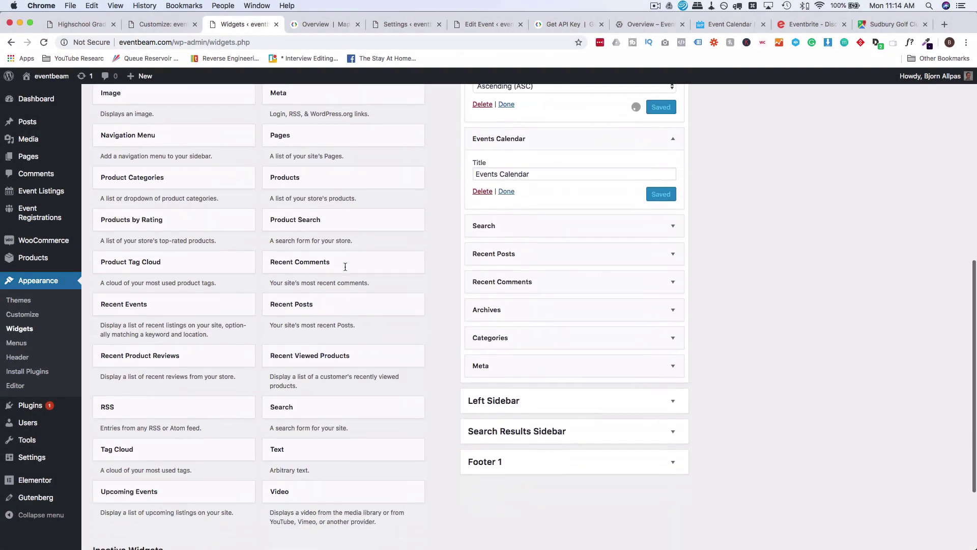
scroll(345, 267, down, 3)
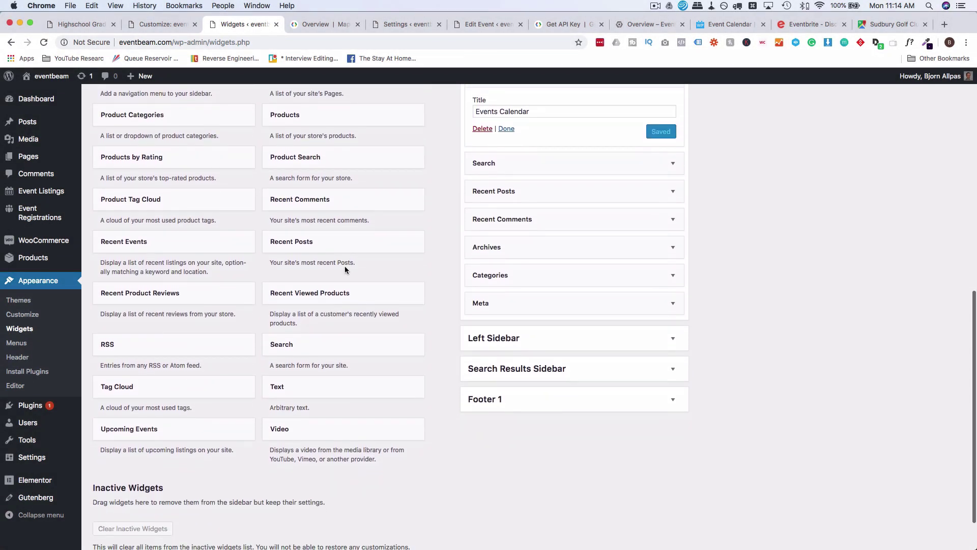
drag(155, 429, 527, 247)
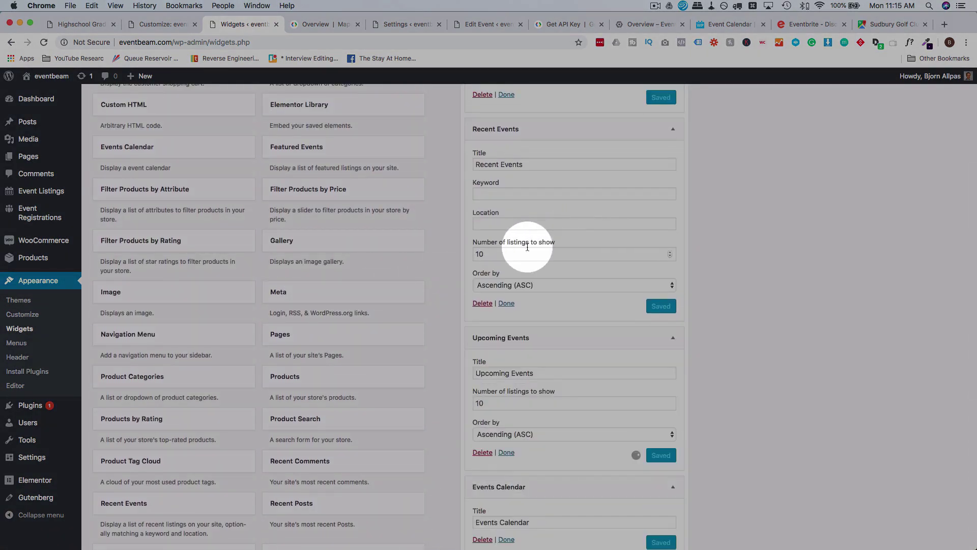
scroll(488, 277, up, 5)
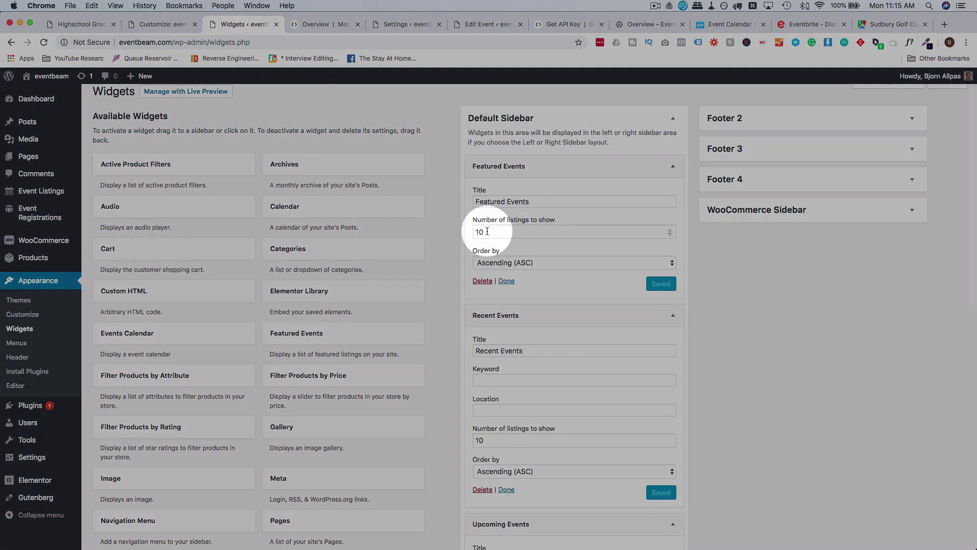
Review the Featured Events and Recent Events widget counts and the keyword filter.
click(509, 233)
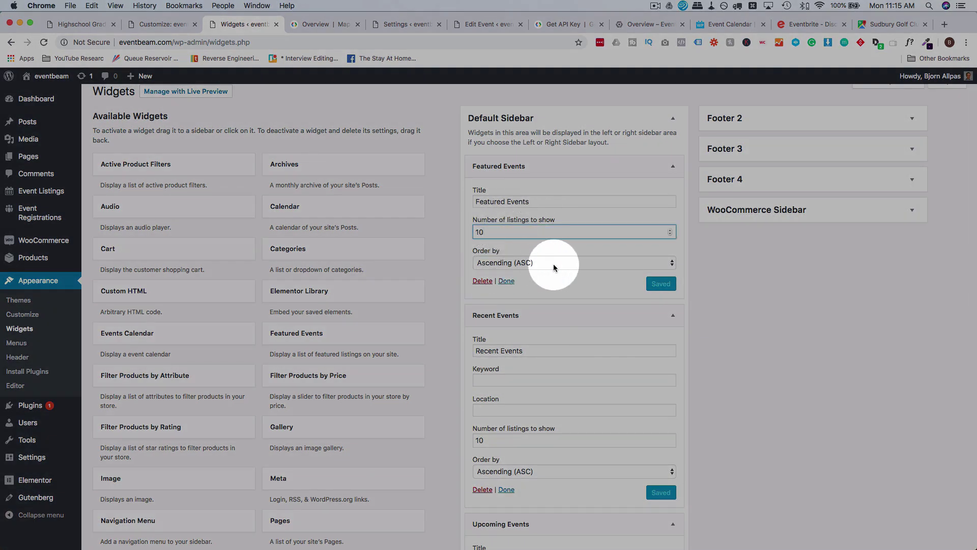
scroll(537, 282, down, 5)
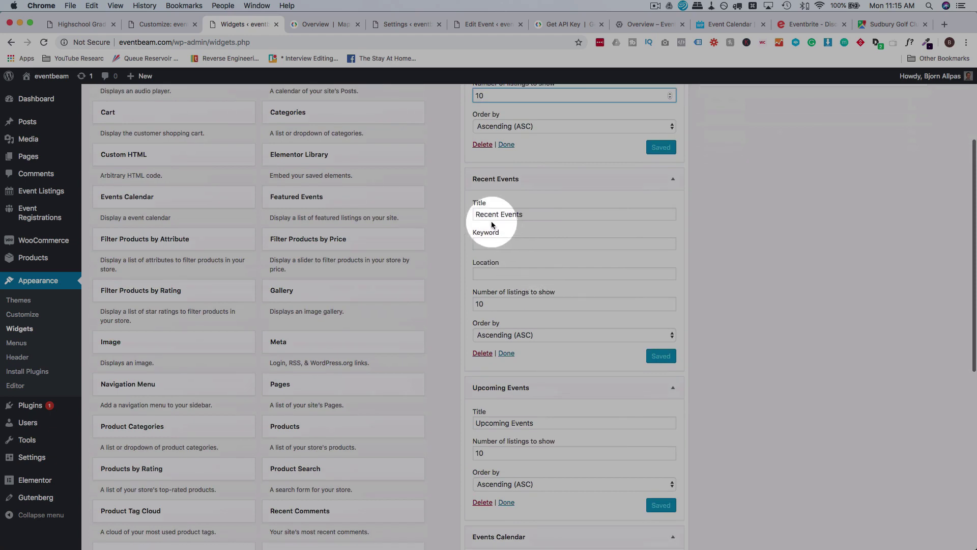
click(487, 199)
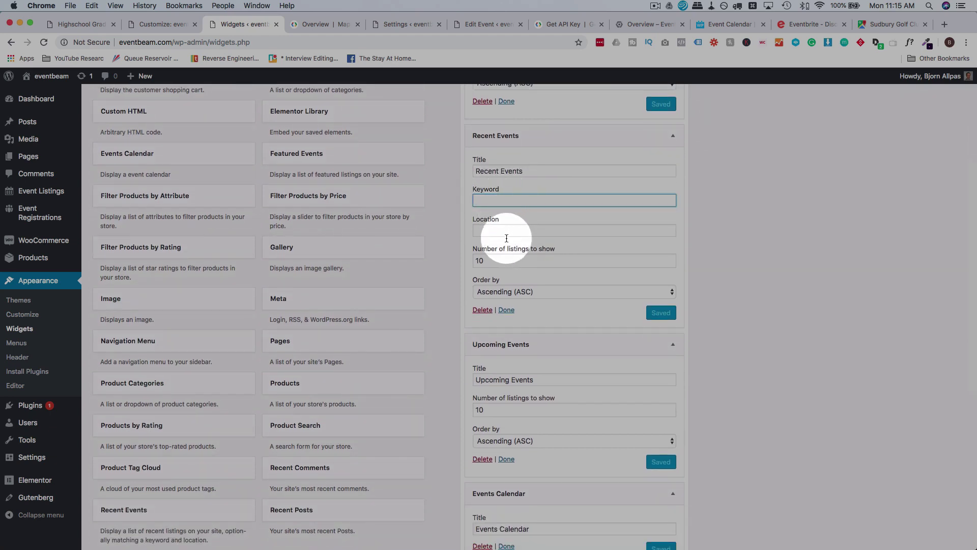
scroll(506, 238, down, 1)
click(483, 233)
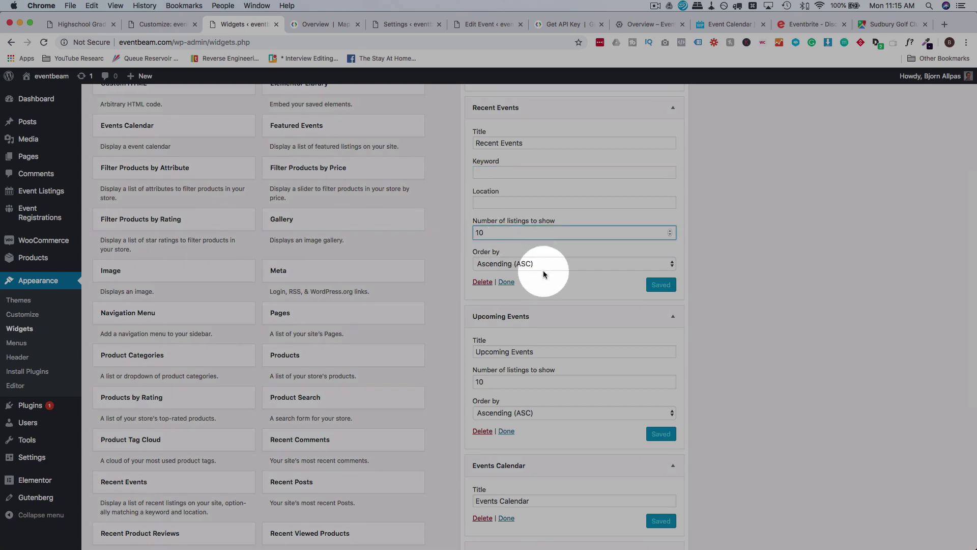
Move Events Calendar above Featured Events at the top of the Default Sidebar, then view the fundraiser page.
scroll(568, 272, down, 1)
scroll(568, 274, down, 4)
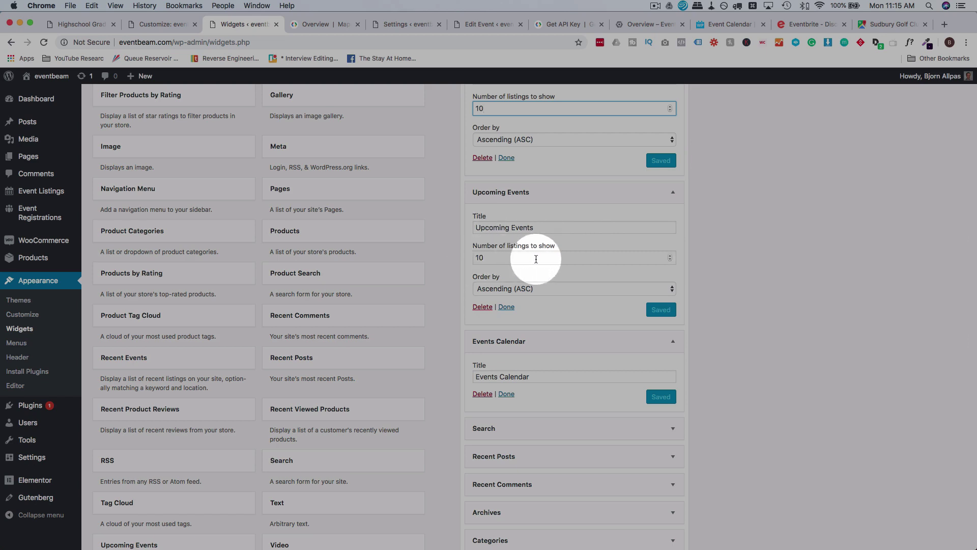
scroll(536, 259, down, 5)
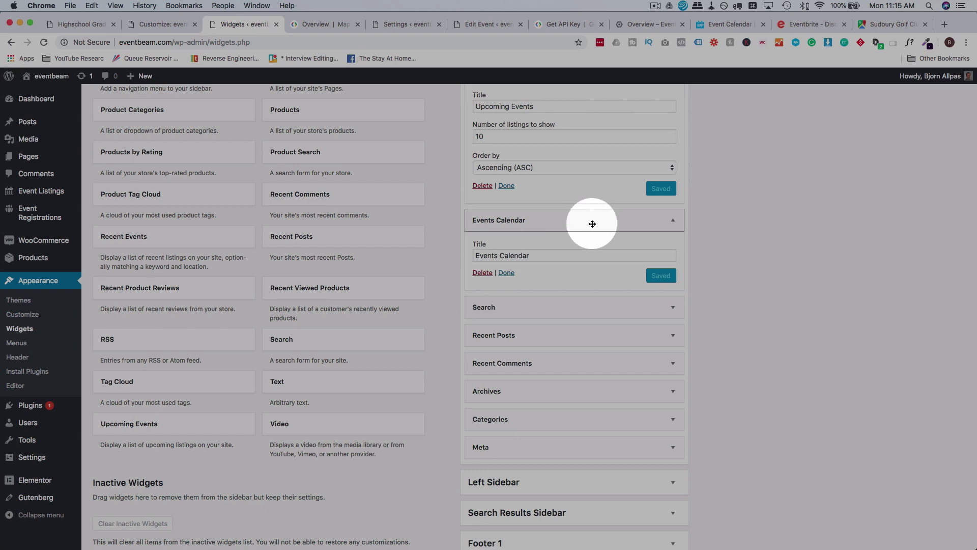
drag(592, 224, 567, 113)
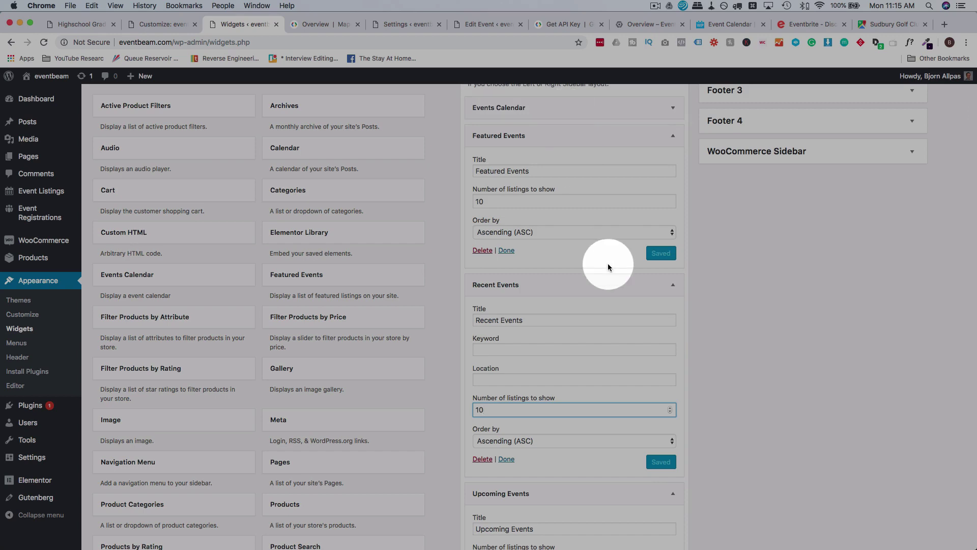
click(77, 25)
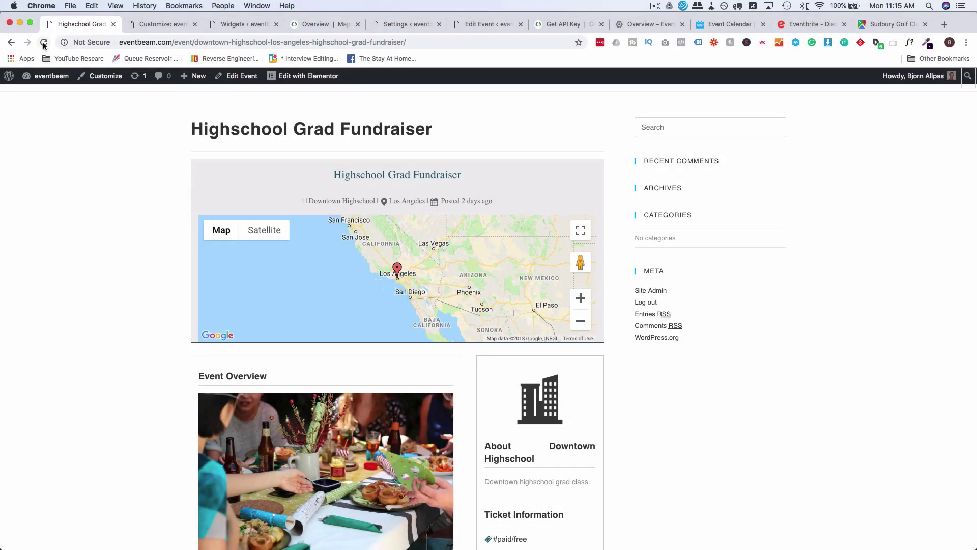
Reload the fundraiser page to check its September 2018 calendar and Recent Events, then return to Widgets.
click(44, 43)
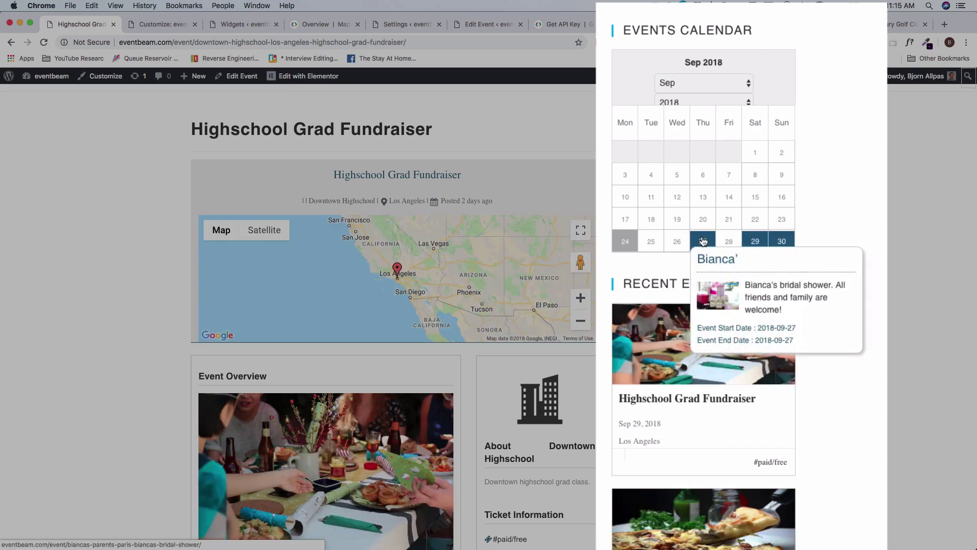
mouse_move(733, 247)
scroll(872, 209, down, 3)
scroll(832, 131, up, 2)
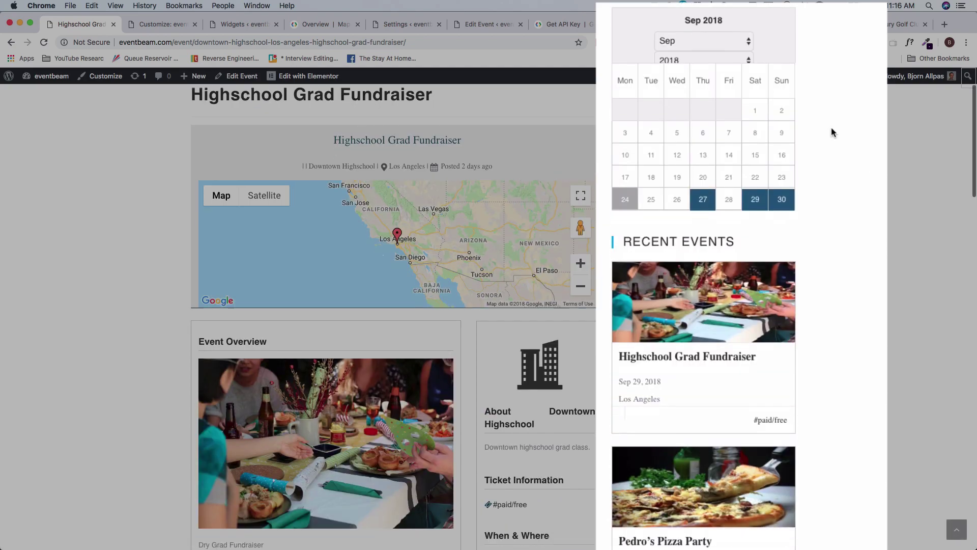
scroll(849, 300, down, 5)
scroll(849, 300, down, 10)
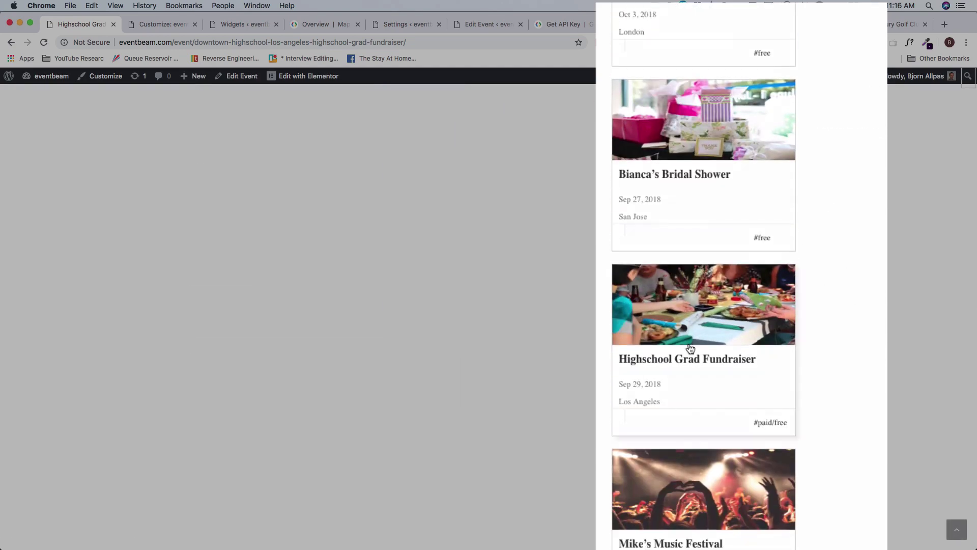
scroll(689, 344, down, 2)
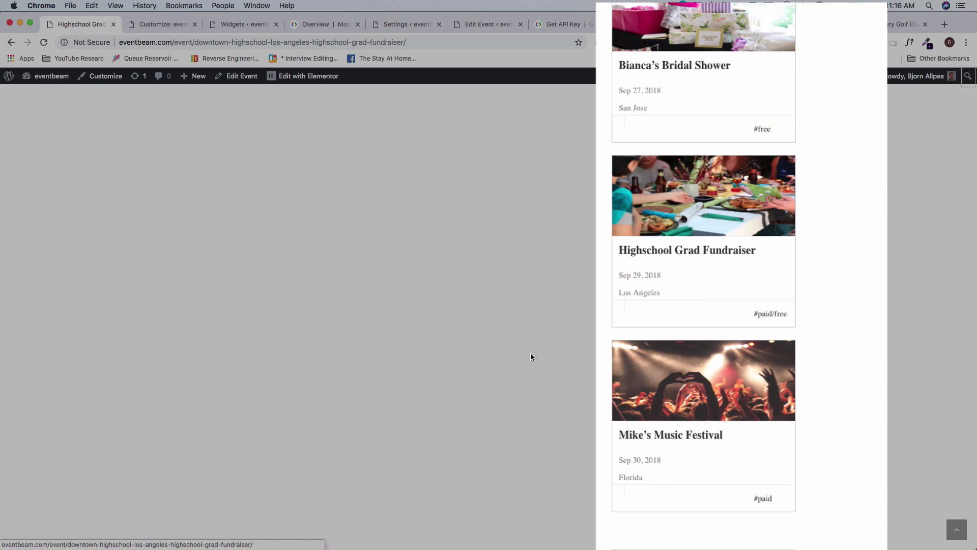
scroll(490, 376, up, 5)
click(491, 375)
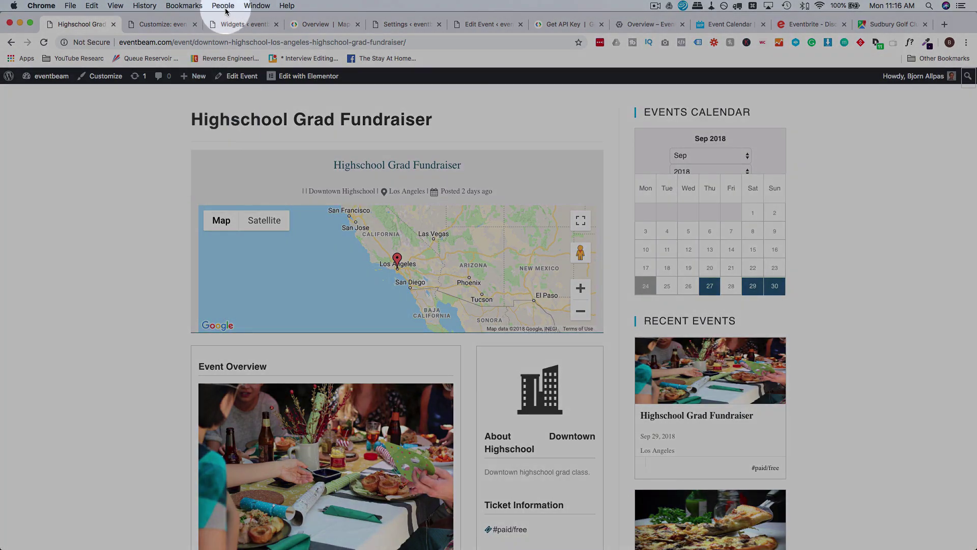
click(235, 24)
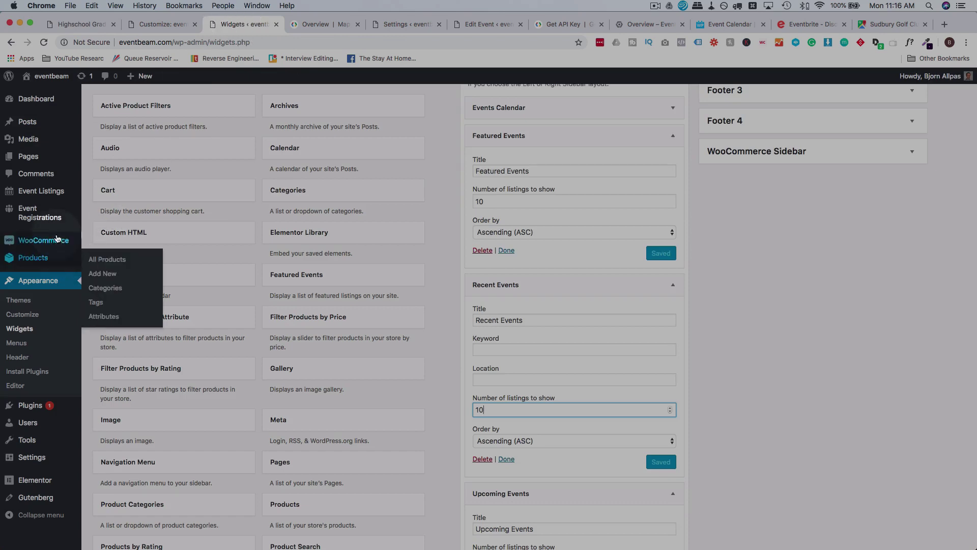
In Event Registrations settings, block multiple registrations for the same event and show the Management options.
mouse_move(35, 218)
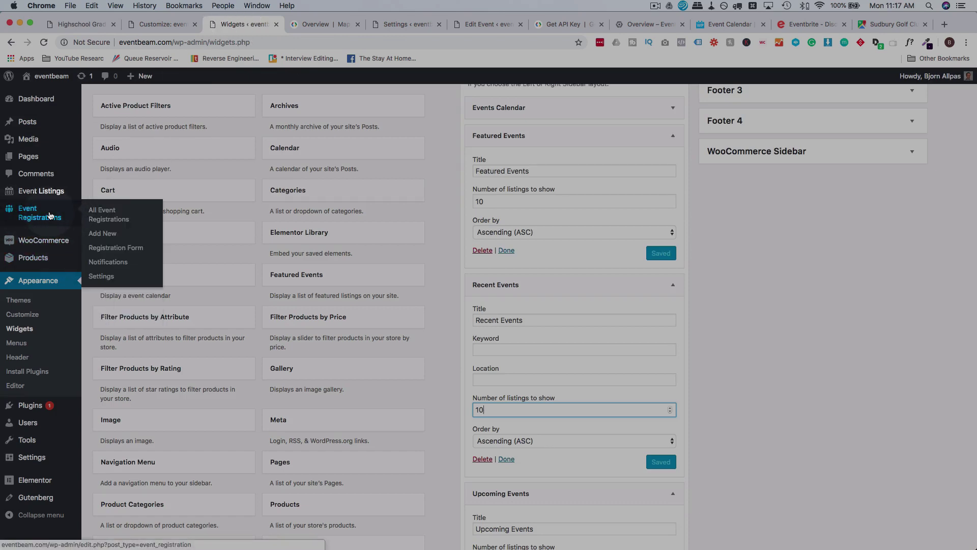
click(102, 276)
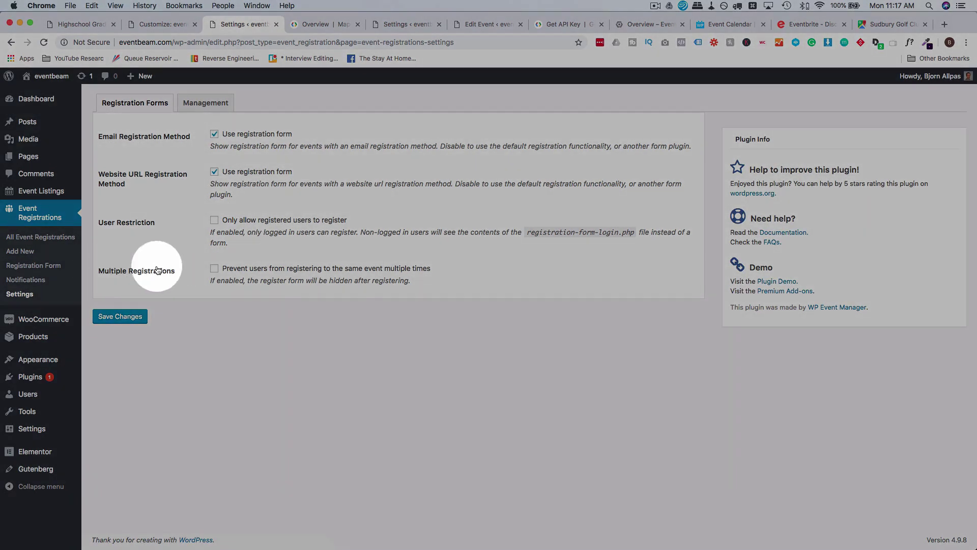
click(215, 268)
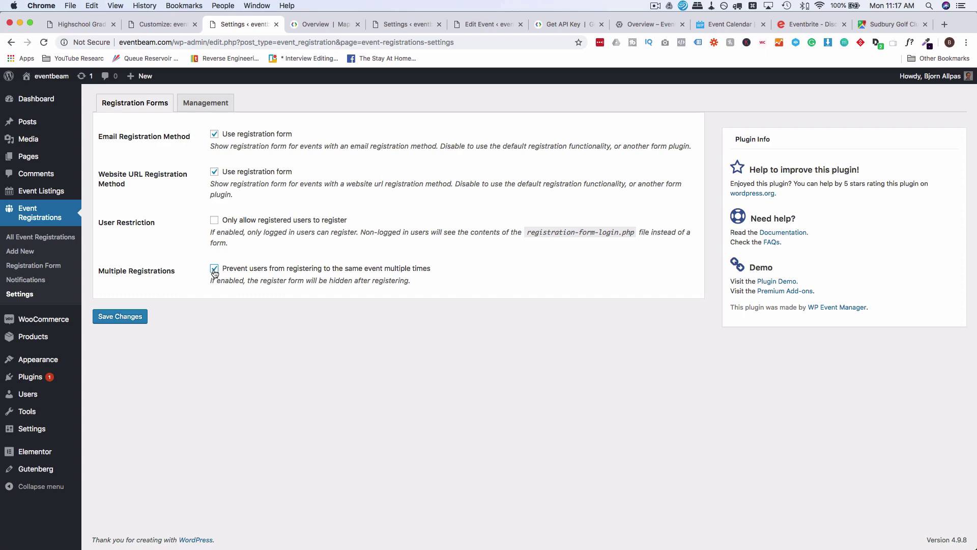
click(199, 108)
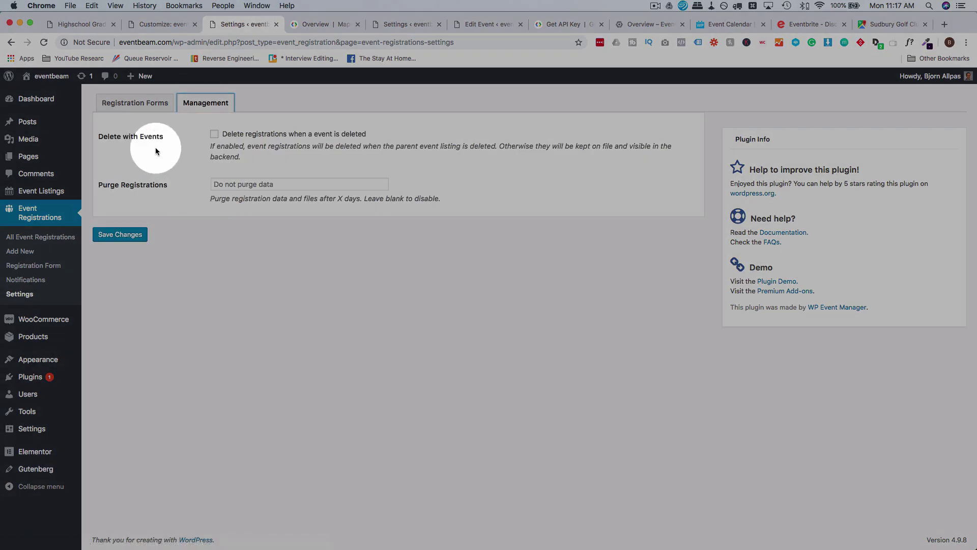
Leave Delete with Events unchecked so registrations persist, then return to the fundraiser event page.
click(216, 135)
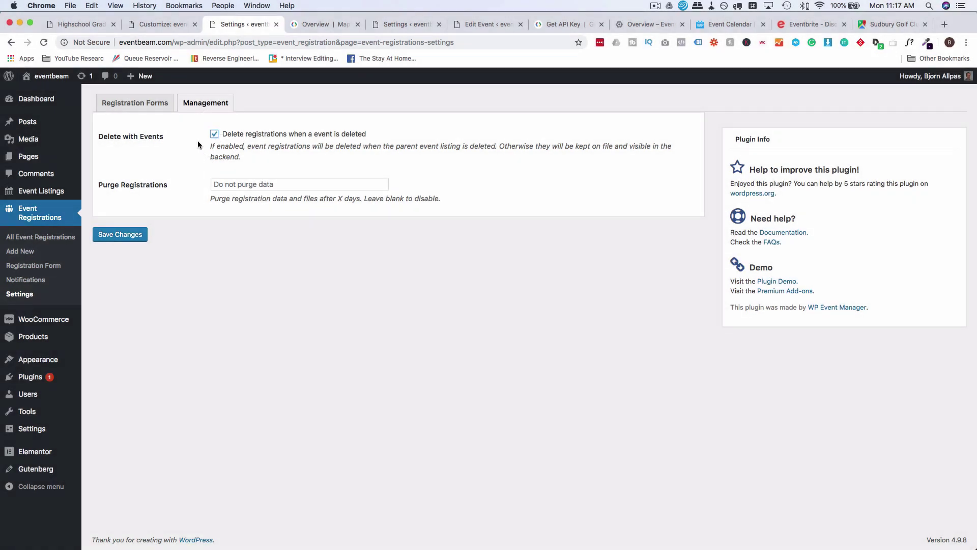
click(214, 135)
click(176, 149)
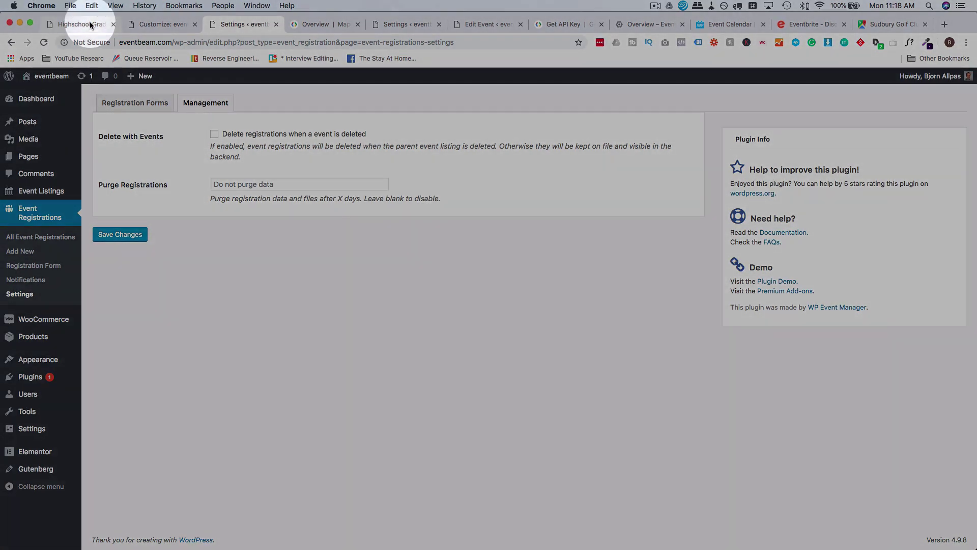
click(86, 24)
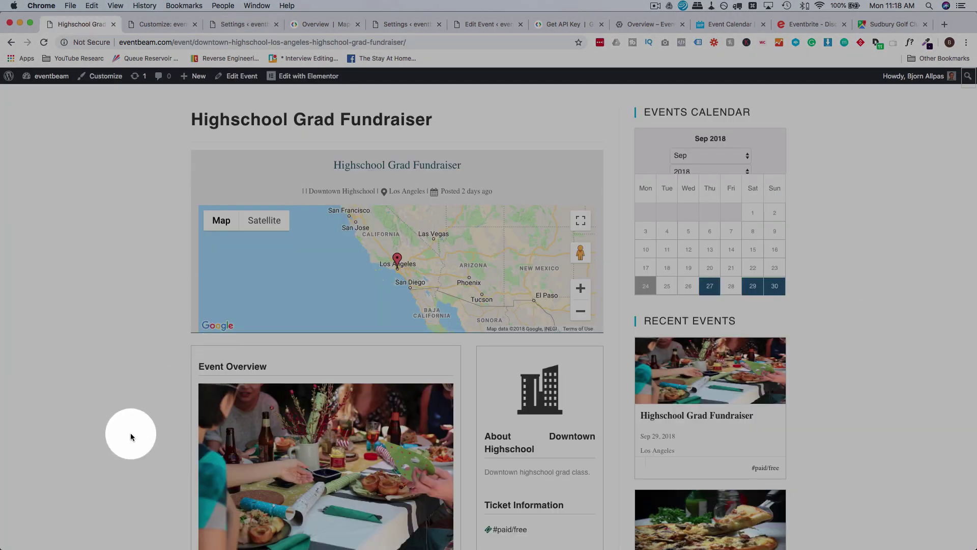
scroll(130, 433, down, 10)
scroll(130, 437, down, 2)
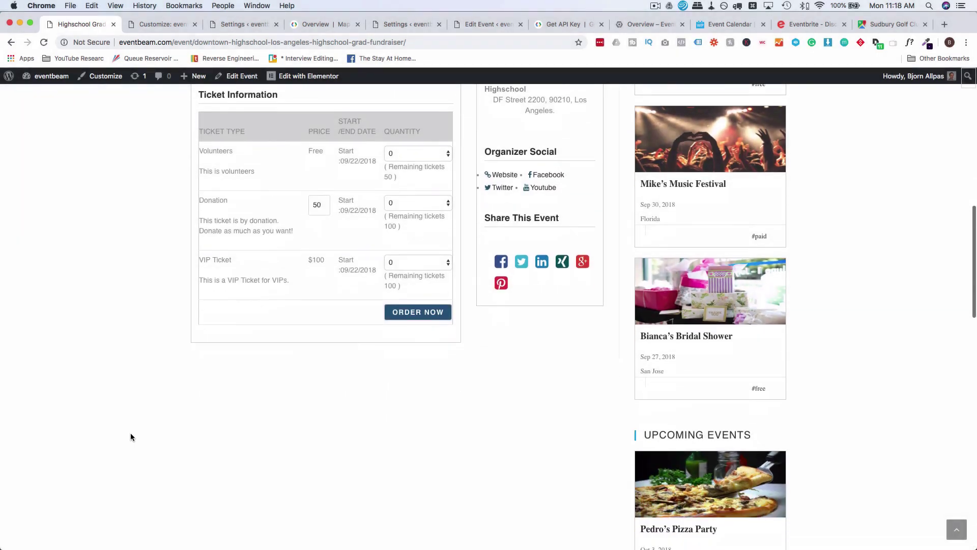
scroll(130, 437, up, 12)
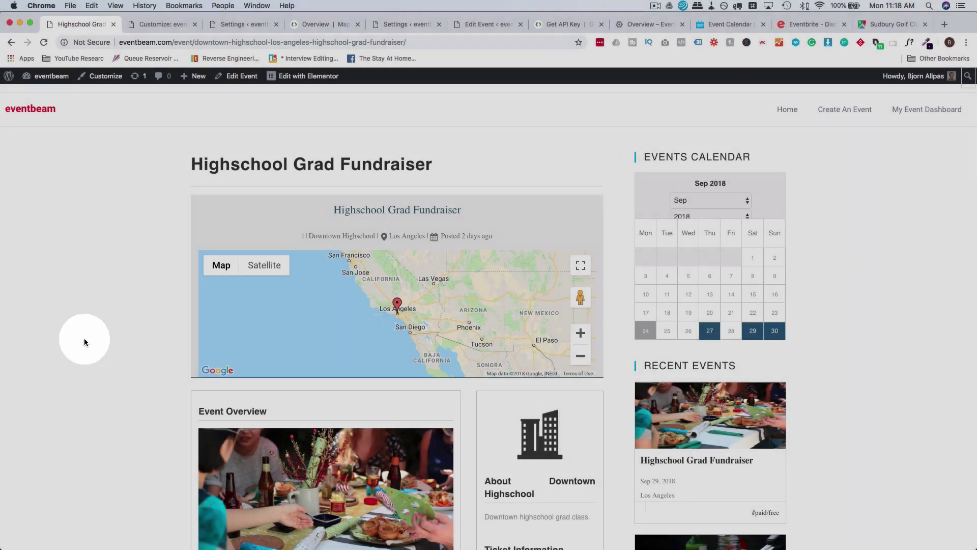
scroll(84, 341, down, 8)
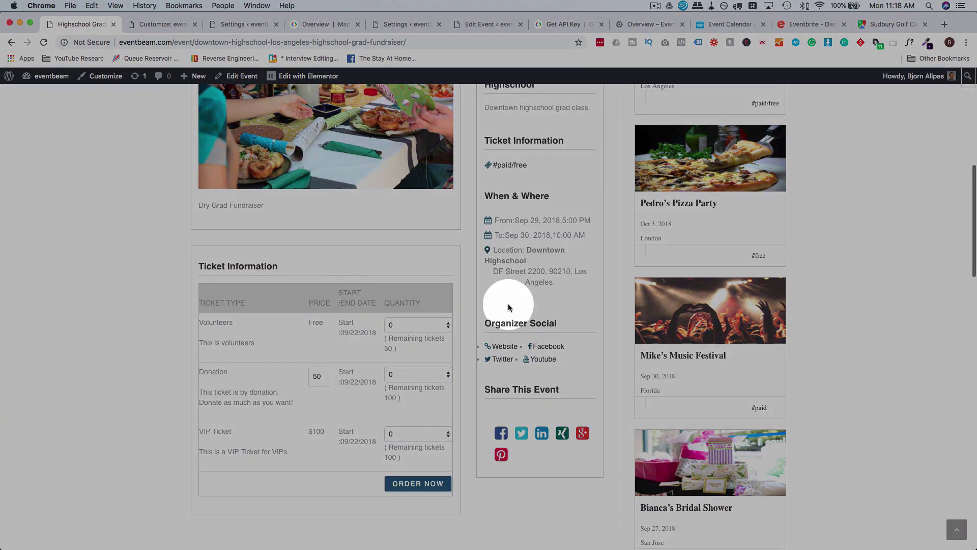
scroll(569, 312, up, 5)
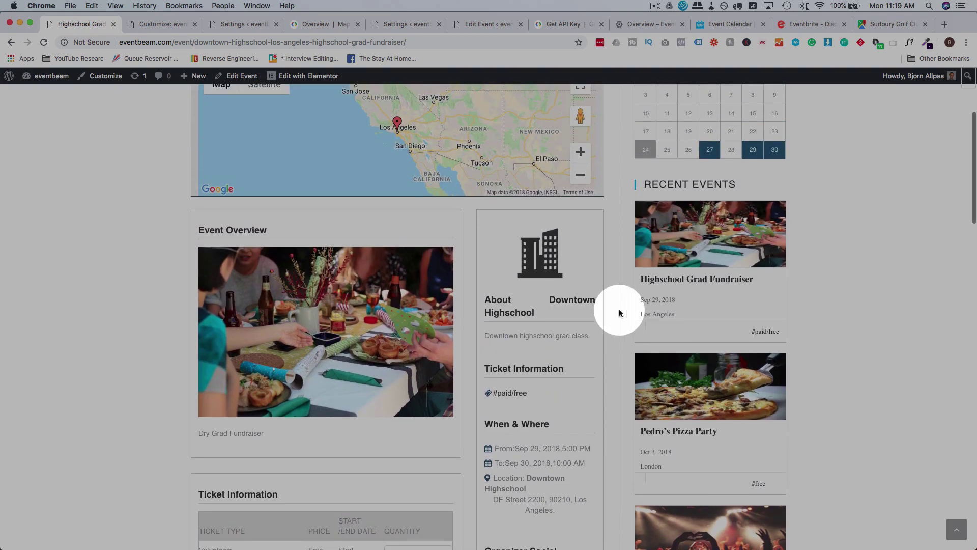
scroll(619, 311, up, 4)
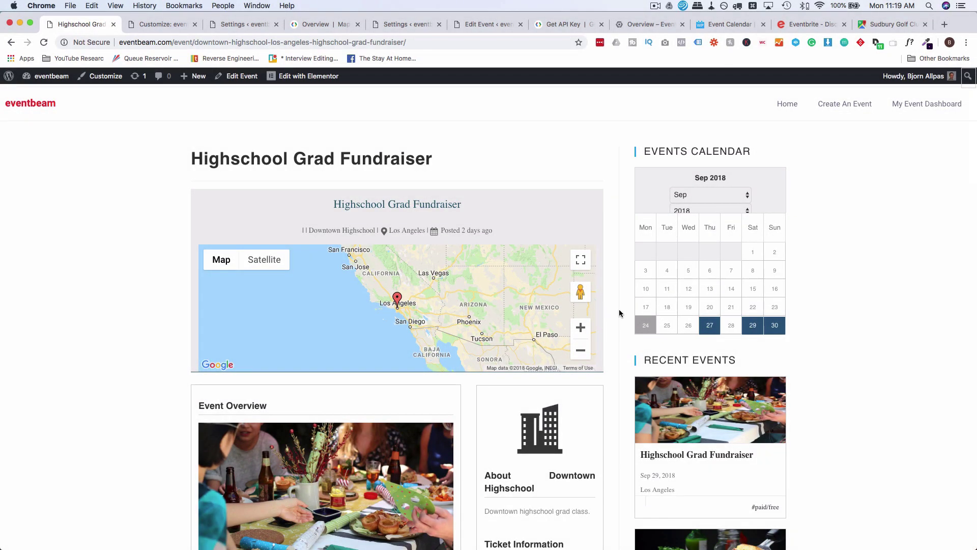